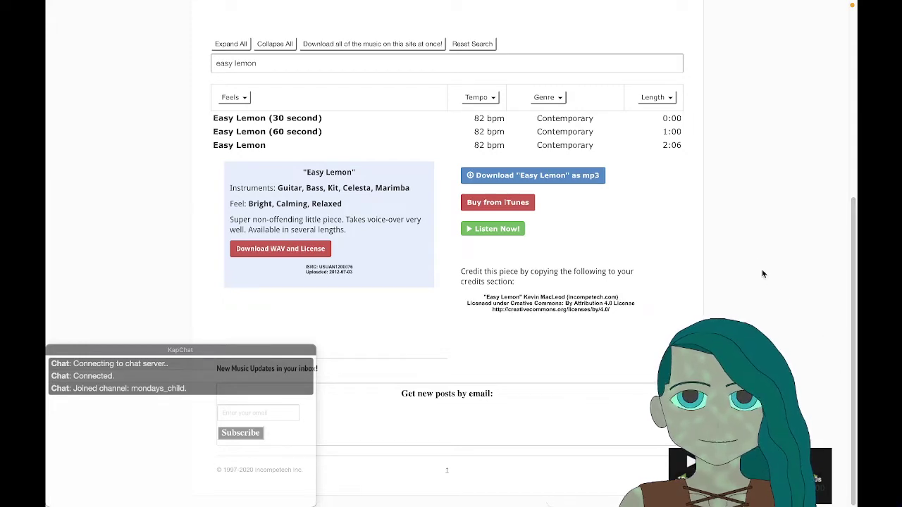
Step: Check the Twitch stream manager, and return to the incompetech music search page
{"action": "mouse_move", "coordinate": [589, 5]}
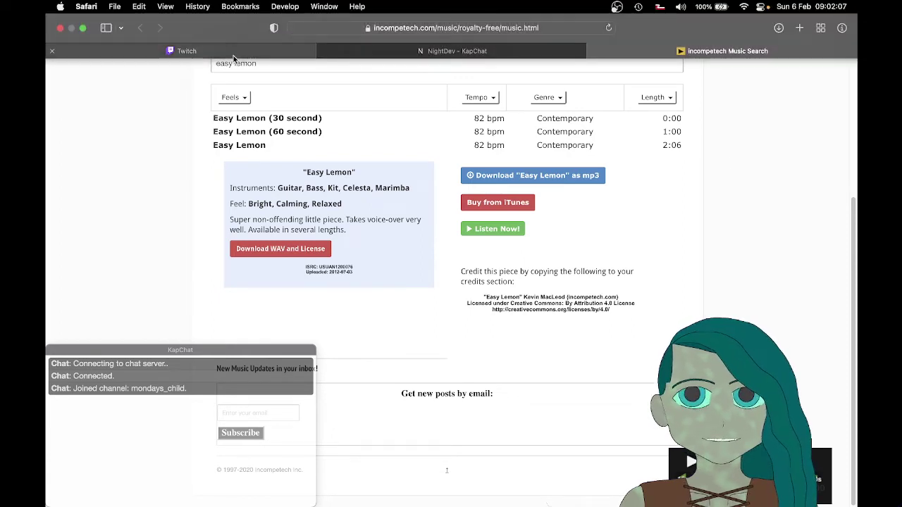
{"action": "left_click", "coordinate": [232, 50]}
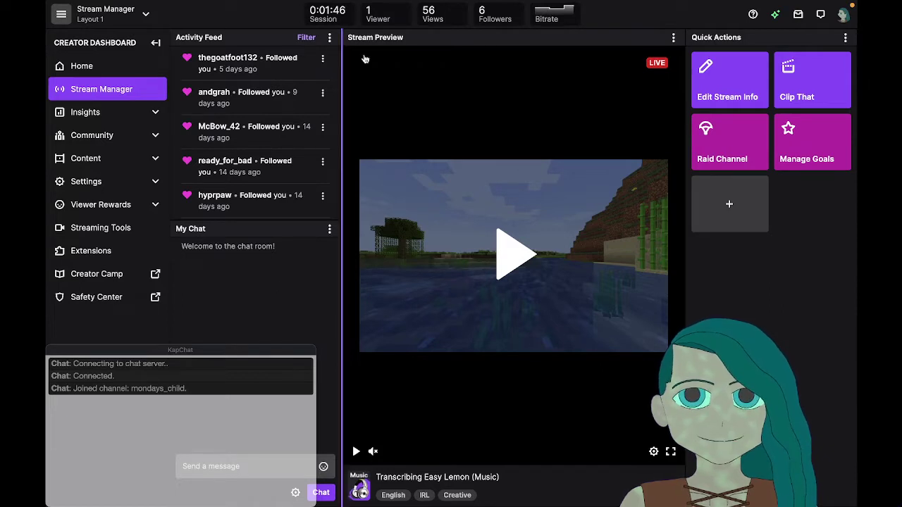
{"action": "mouse_move", "coordinate": [715, 2]}
{"action": "left_click", "coordinate": [715, 51]}
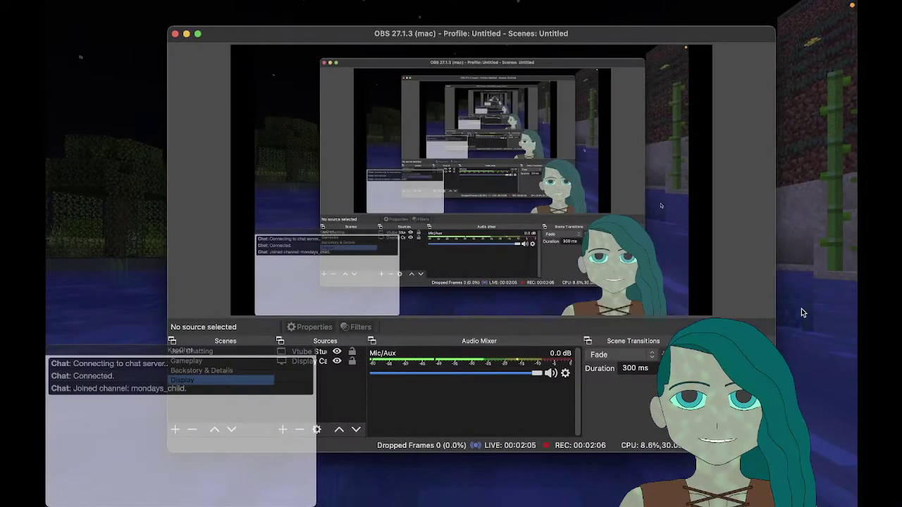
Step: Switch to GarageBand and create an empty project with a microphone audio track using Input 1
{"action": "left_click", "coordinate": [801, 312]}
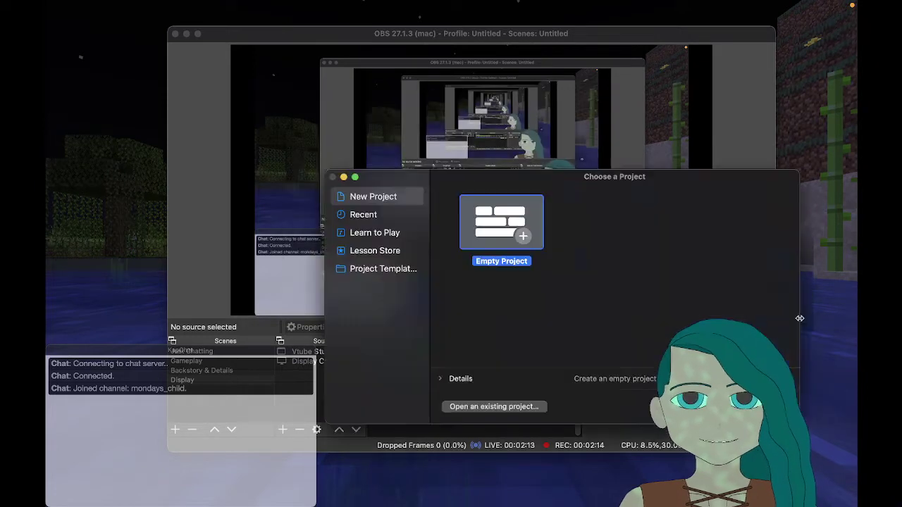
{"action": "key", "text": "Return"}
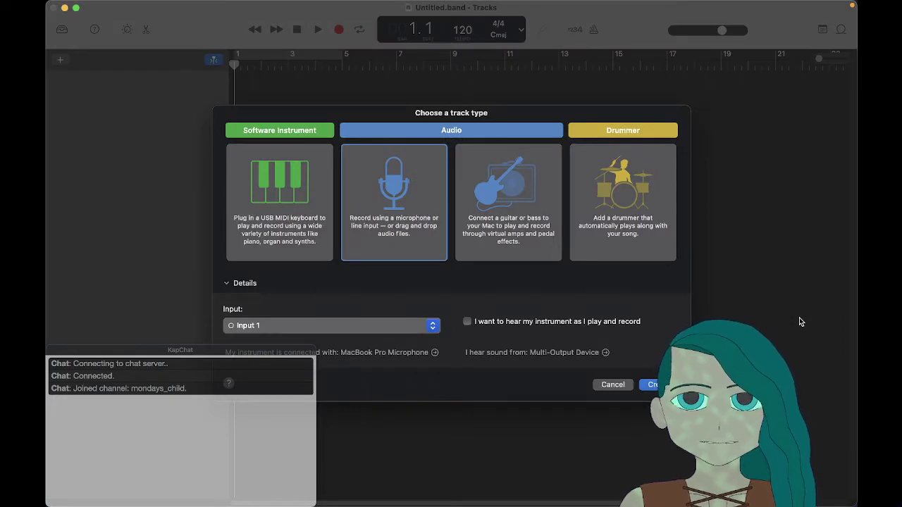
{"action": "key", "text": "Return"}
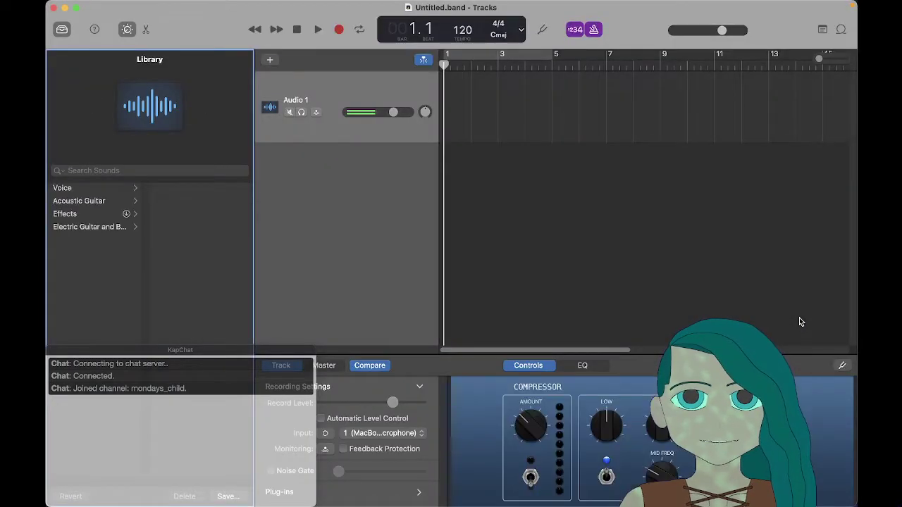
Step: Hide the Library and Smart Controls and make the project window full screen
{"action": "key", "text": "b"}
{"action": "key", "text": "y"}
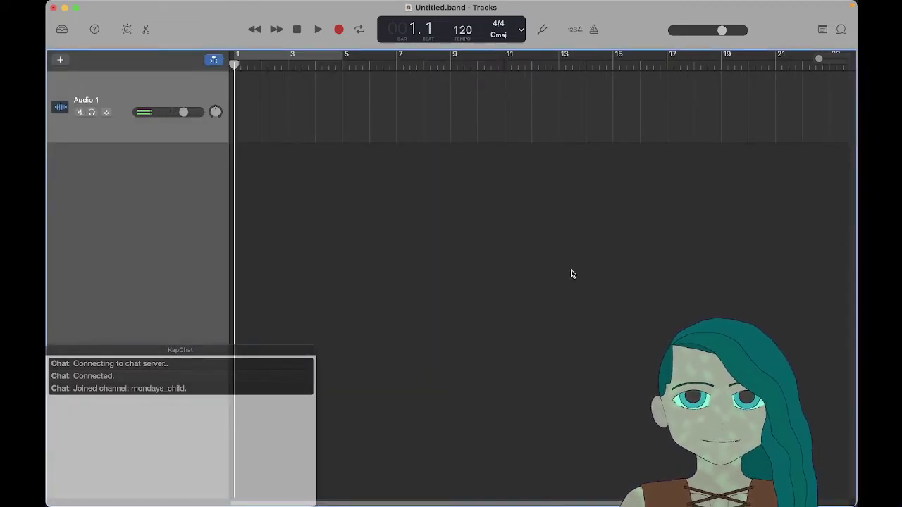
{"action": "key", "text": "ctrl+super+f"}
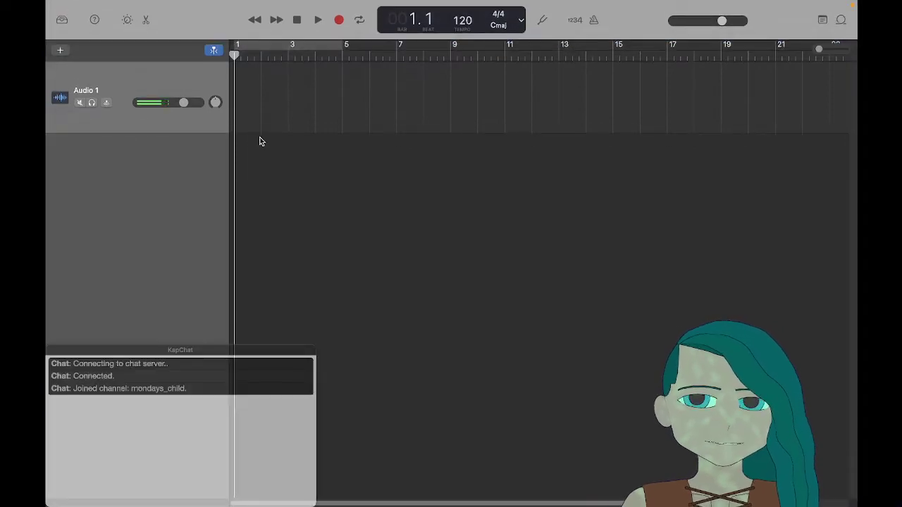
{"action": "key", "text": "ctrl+Left"}
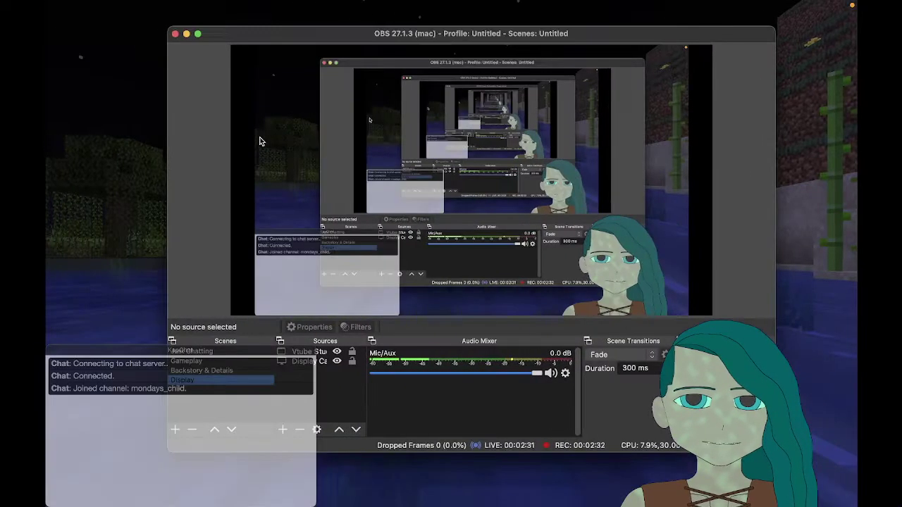
{"action": "key", "text": "ctrl+Right"}
{"action": "key", "text": "ctrl+Left"}
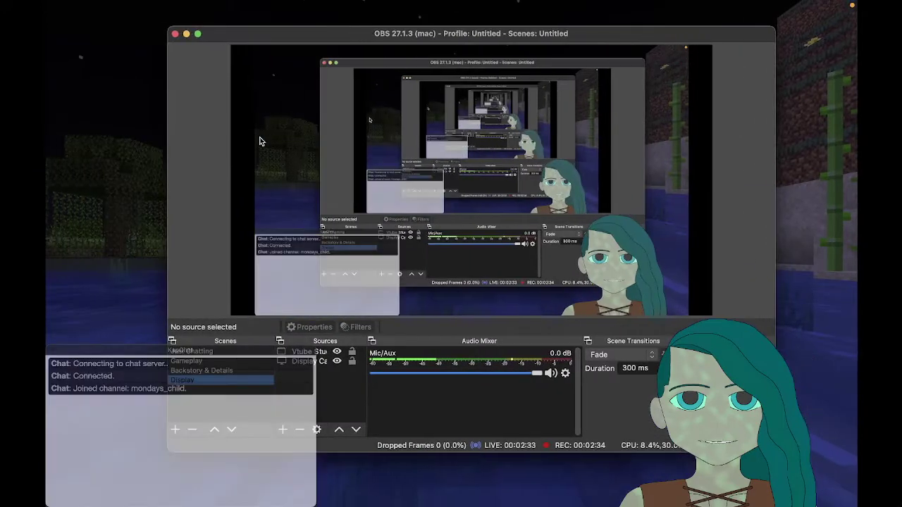
{"action": "key", "text": "ctrl+Right"}
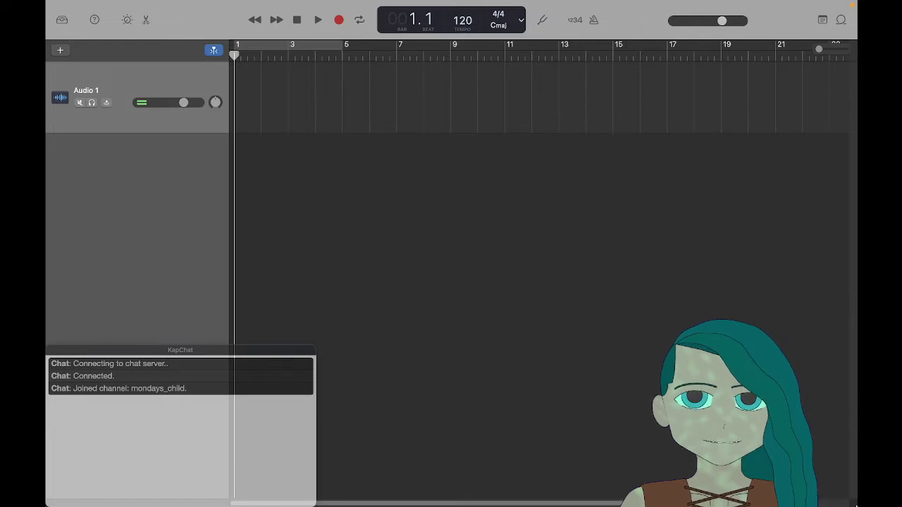
Step: Switch to OBS, make its window full screen and move its space ahead of the desktop
{"action": "key", "text": "ctrl+Left"}
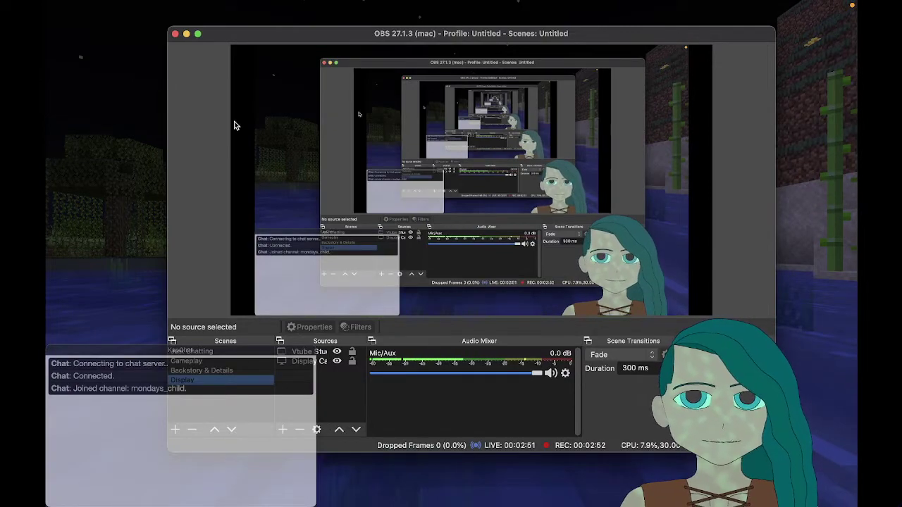
{"action": "left_click", "coordinate": [198, 34]}
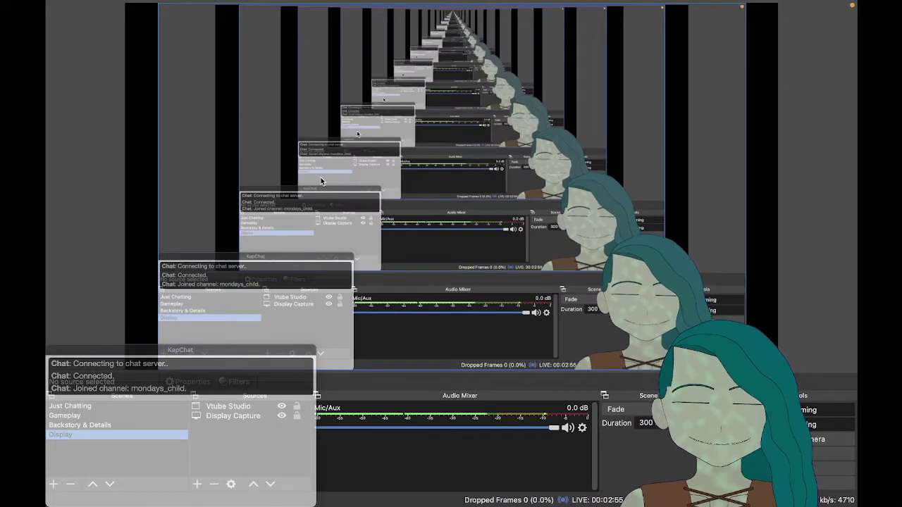
{"action": "key", "text": "ctrl+Up"}
{"action": "left_click_drag", "start_coordinate": [402, 40], "coordinate": [303, 43]}
{"action": "left_click", "coordinate": [363, 46]}
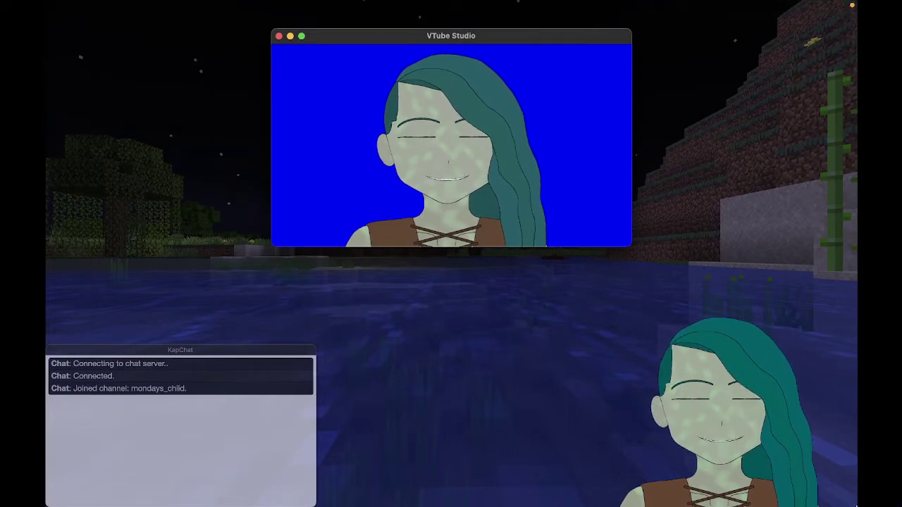
{"action": "key", "text": "ctrl+Right"}
{"action": "key", "text": "ctrl+Left"}
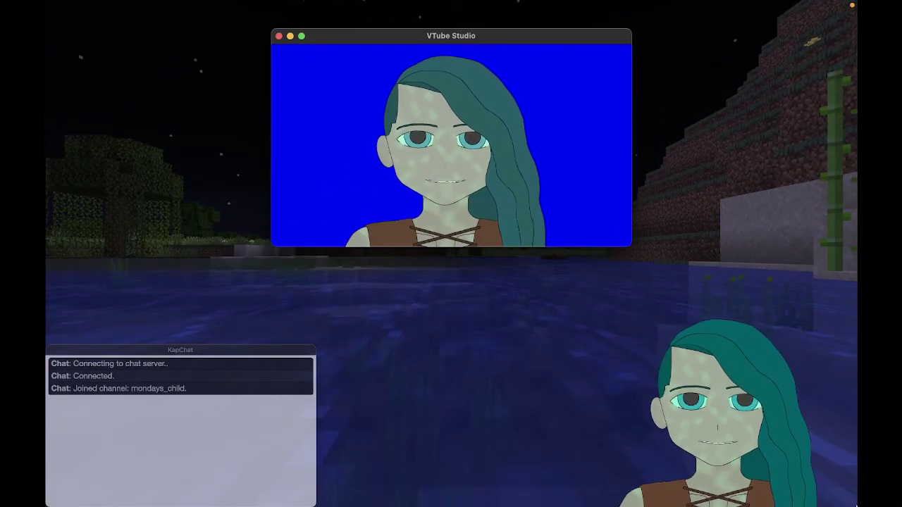
{"action": "key", "text": "ctrl+Left"}
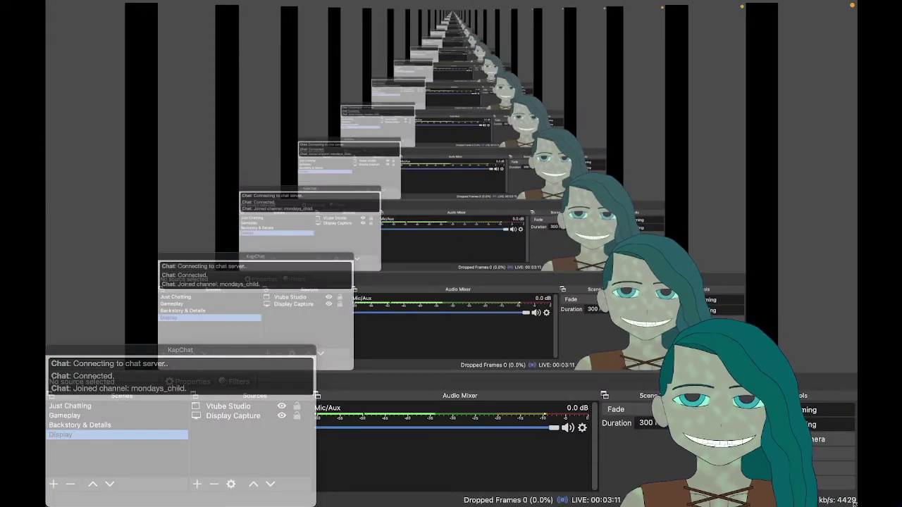
{"action": "key", "text": "ctrl+Right"}
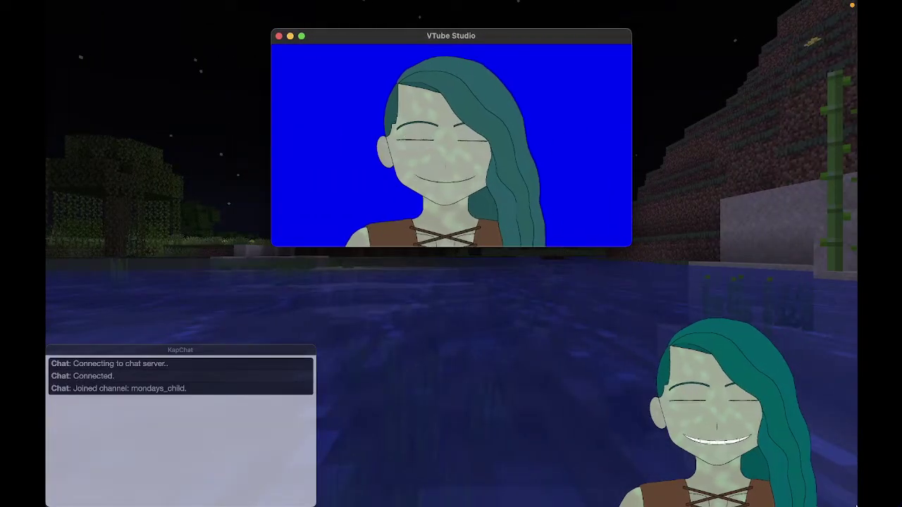
Step: Import Easy Lemon.mp3 from the Downloads folder into the Audio 1 track in GarageBand, starting at bar 1
{"action": "key", "text": "super+alt+l"}
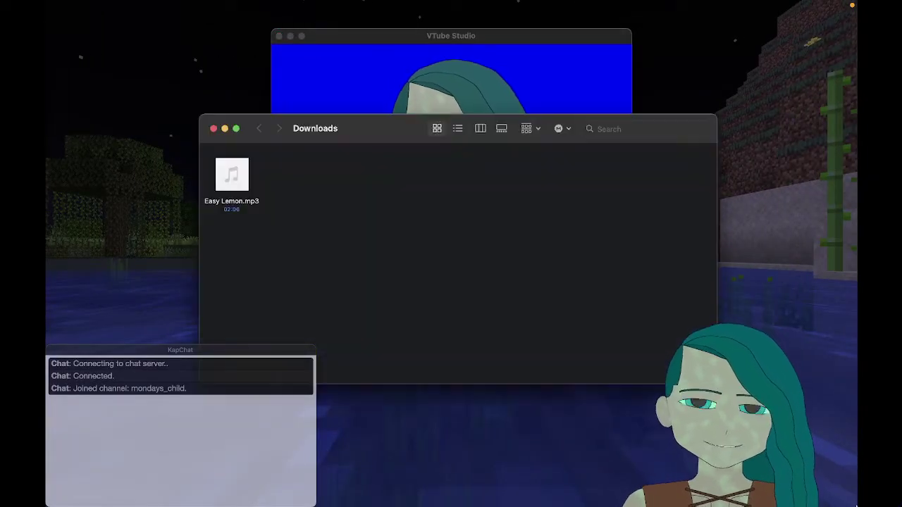
{"action": "key", "text": "Down"}
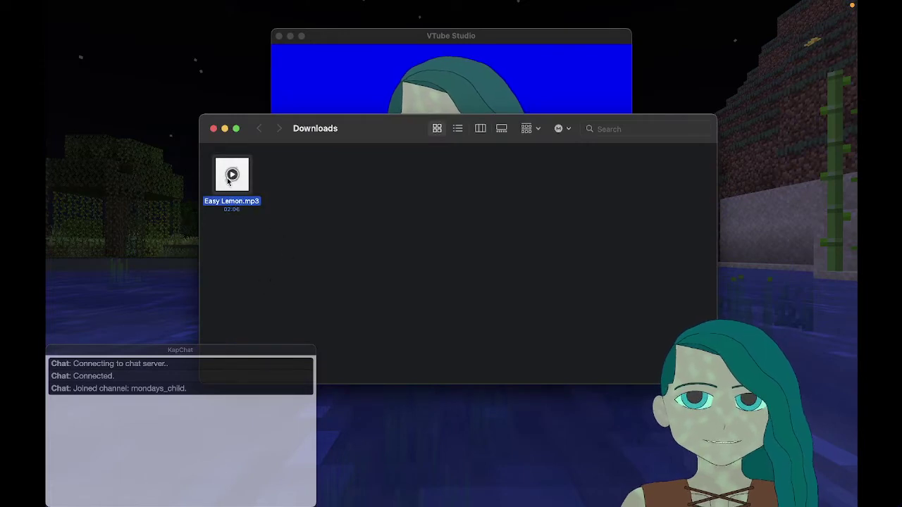
{"action": "left_click_drag", "start_coordinate": [226, 184], "coordinate": [234, 96]}
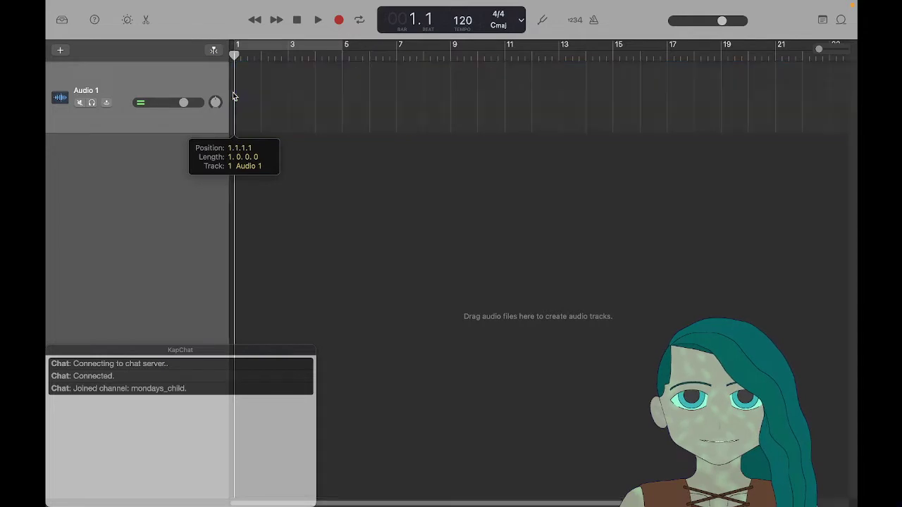
{"action": "left_click", "coordinate": [466, 228]}
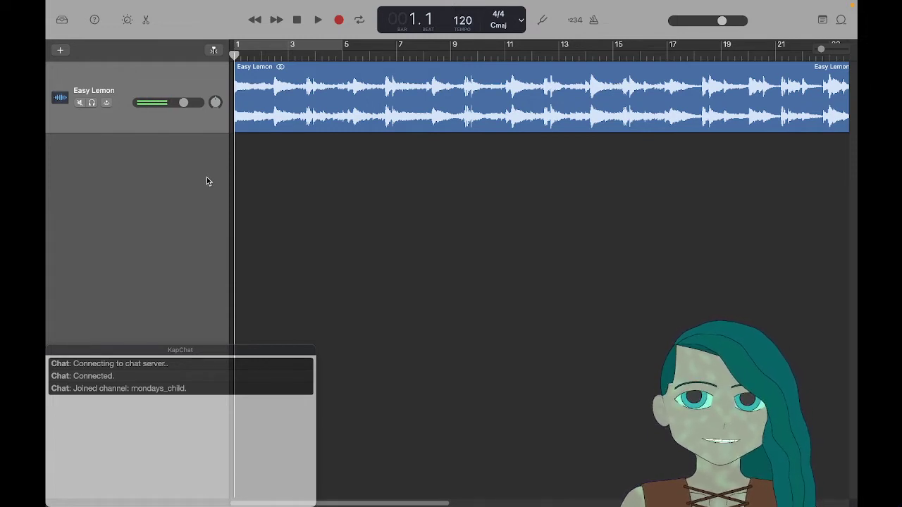
Step: Play the Easy Lemon track while checking the OBS audio mixer for its sound, and return the playhead to the start
{"action": "key", "text": "space"}
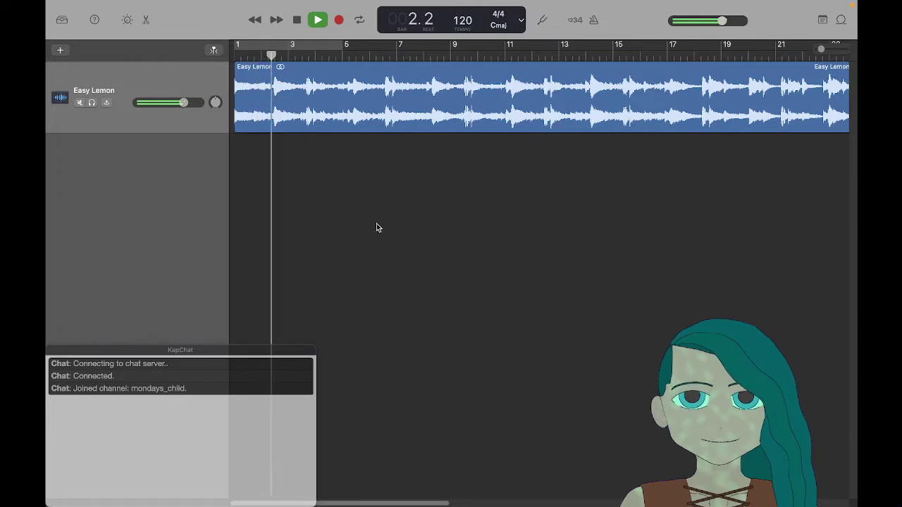
{"action": "key", "text": "ctrl+Left"}
{"action": "key", "text": "ctrl+Left"}
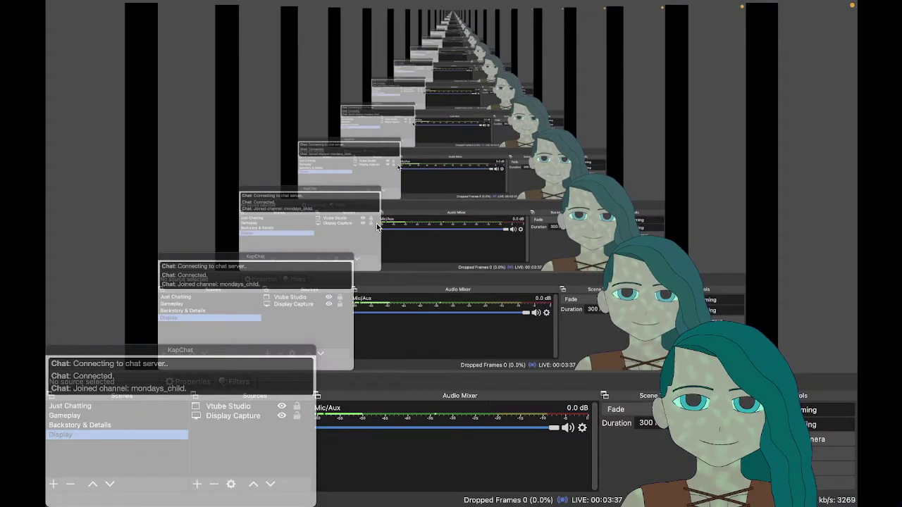
{"action": "key", "text": "ctrl+Right"}
{"action": "key", "text": "ctrl+Right"}
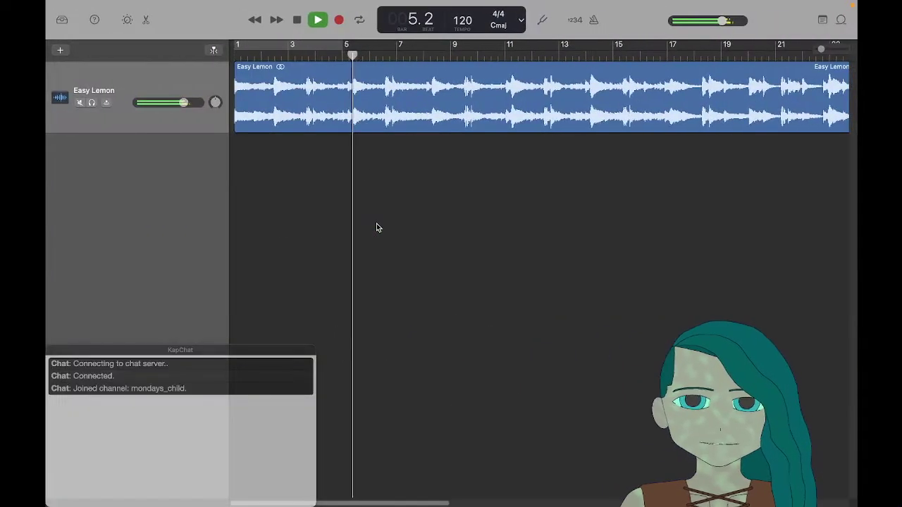
{"action": "key", "text": "space"}
{"action": "key", "text": "Return"}
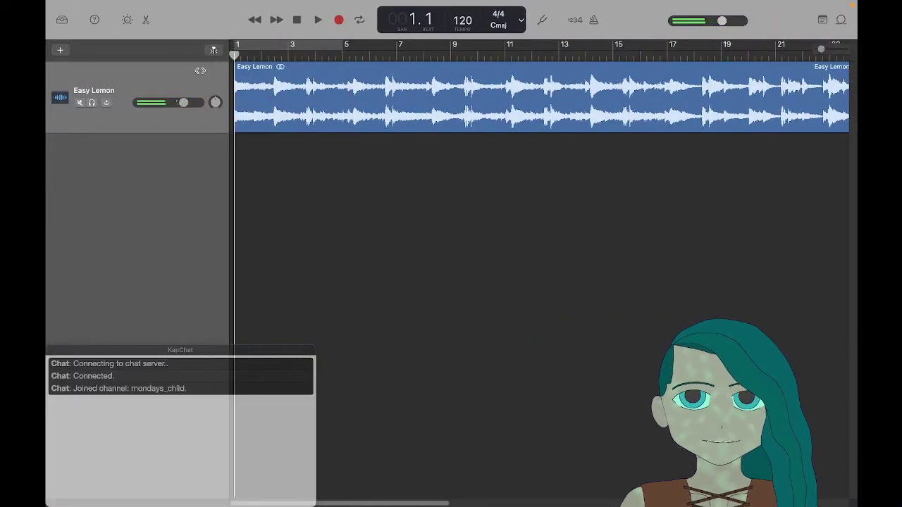
Step: Switch to OBS, take its window out of full screen and add the existing Desktop Audio as an audio input capture source
{"action": "key", "text": "ctrl+Left"}
{"action": "key", "text": "ctrl+Left"}
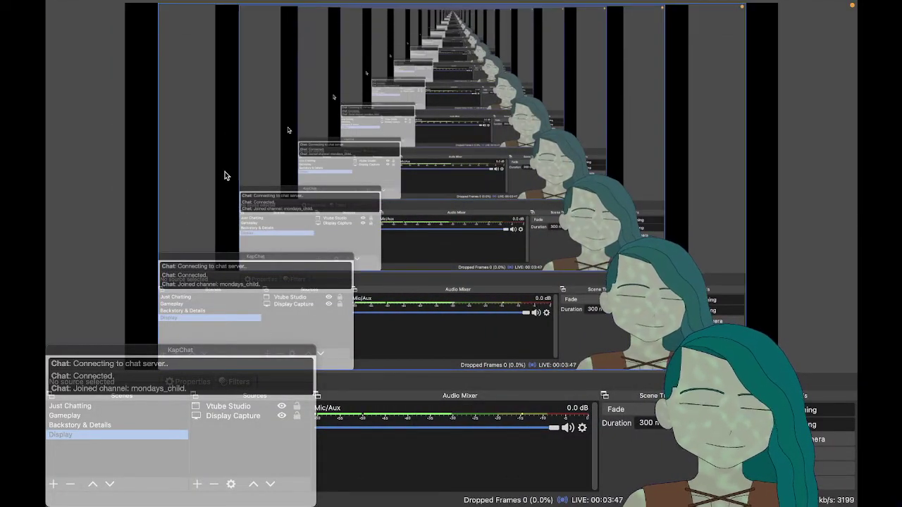
{"action": "left_click", "coordinate": [83, 27]}
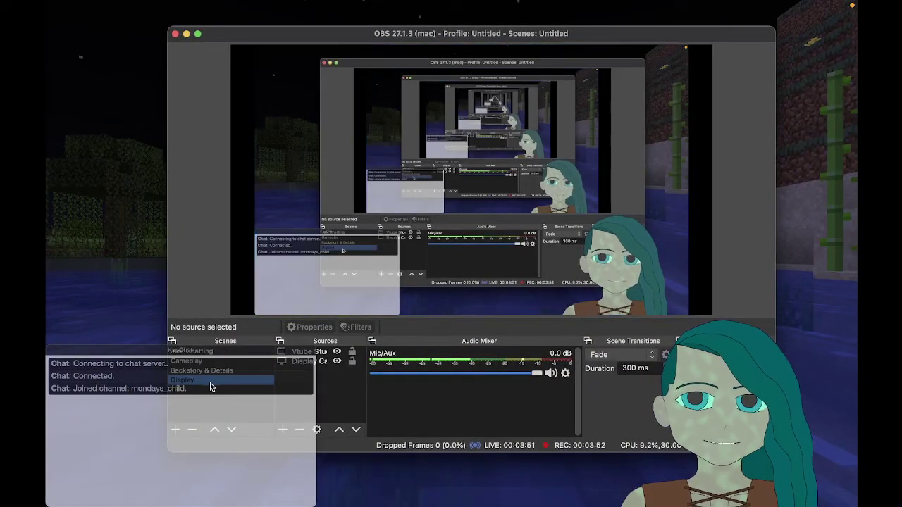
{"action": "left_click", "coordinate": [283, 429]}
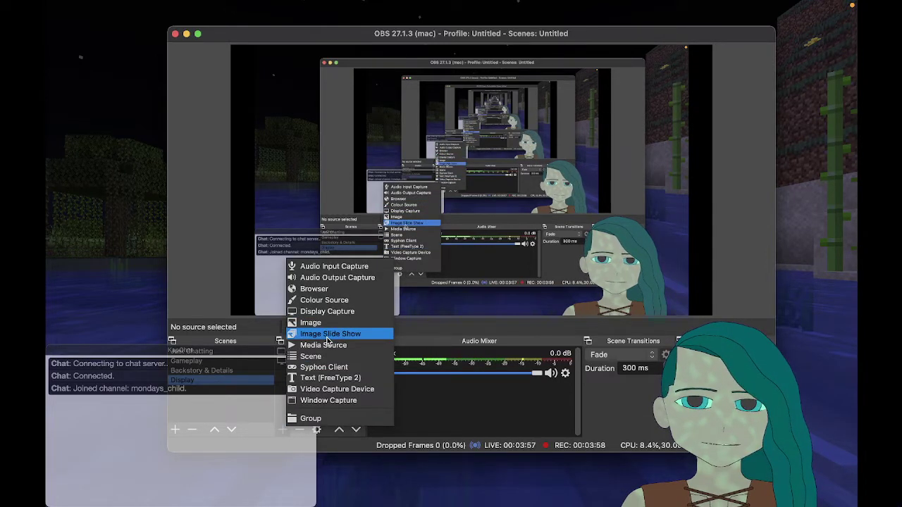
{"action": "left_click", "coordinate": [336, 268]}
{"action": "left_click", "coordinate": [388, 199]}
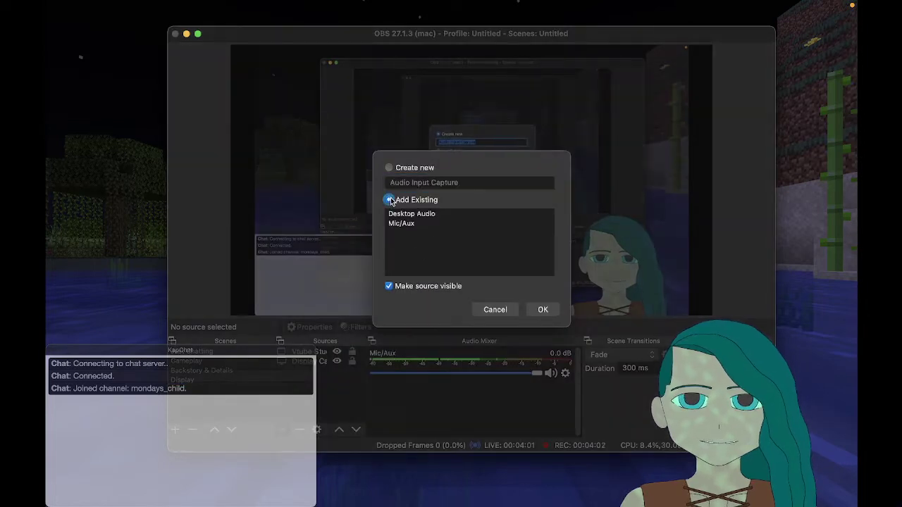
{"action": "left_click", "coordinate": [423, 215]}
{"action": "left_click", "coordinate": [542, 310]}
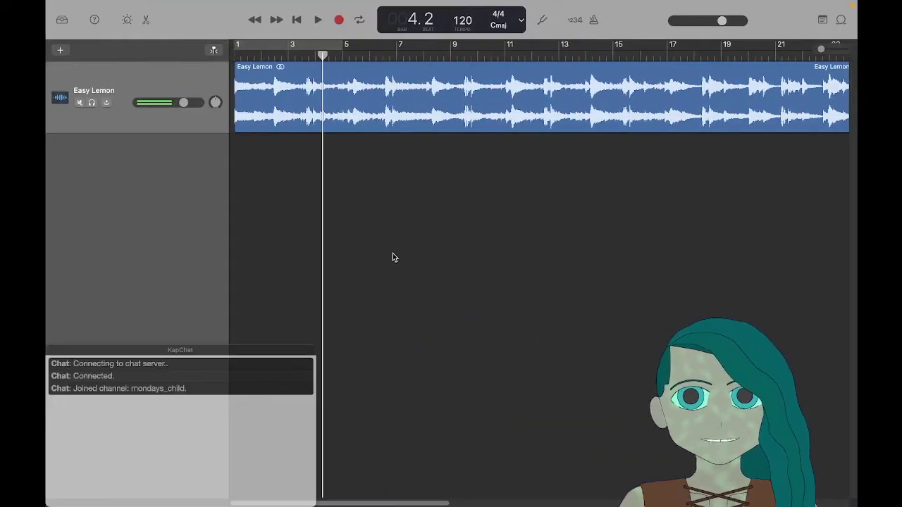
Step: Switch to GarageBand and play the opening bars of Easy Lemon from the start twice to test the audio
{"action": "key", "text": "Return"}
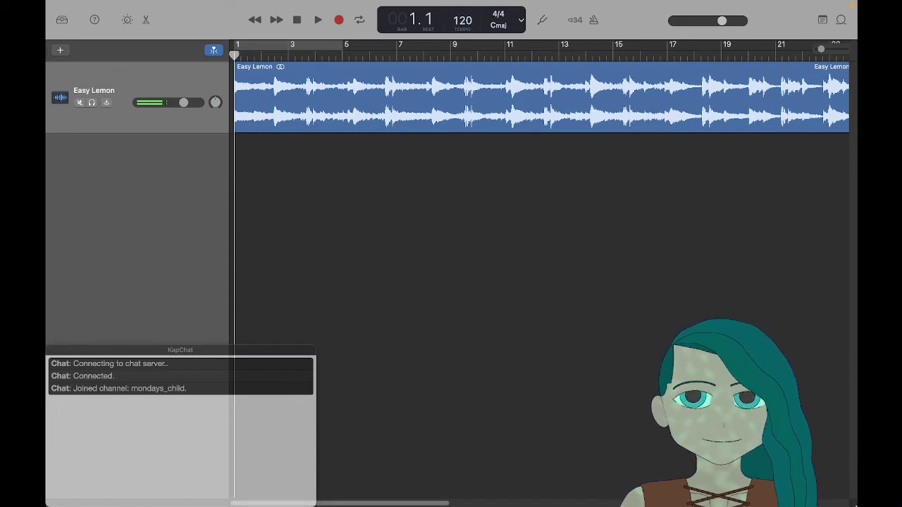
{"action": "key", "text": "space"}
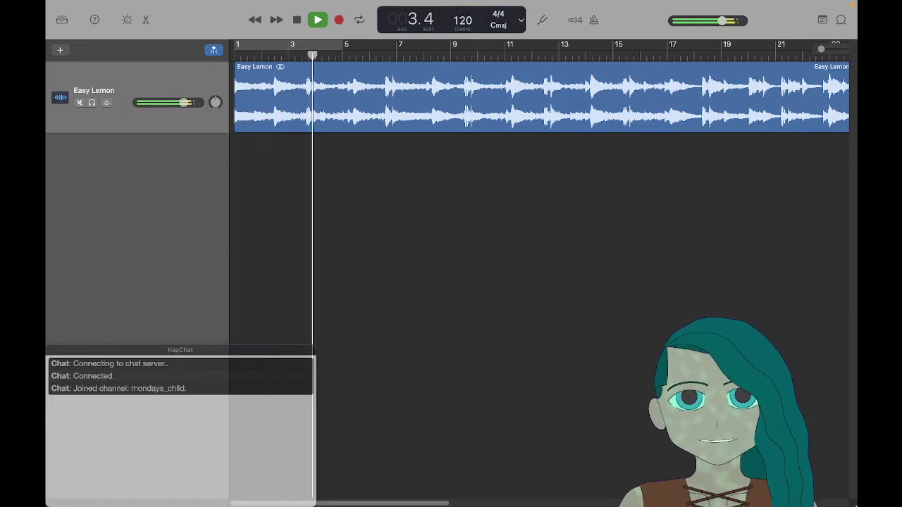
{"action": "key", "text": "space"}
{"action": "key", "text": "Return"}
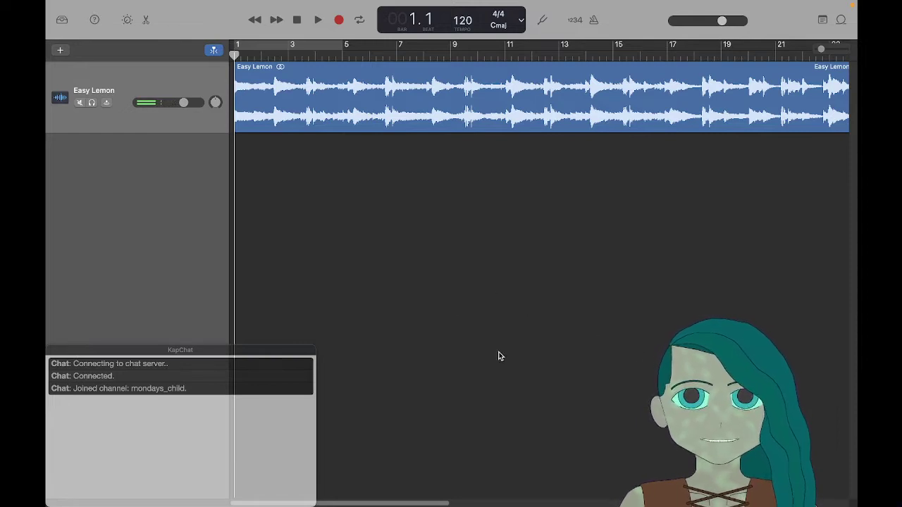
{"action": "key", "text": "space"}
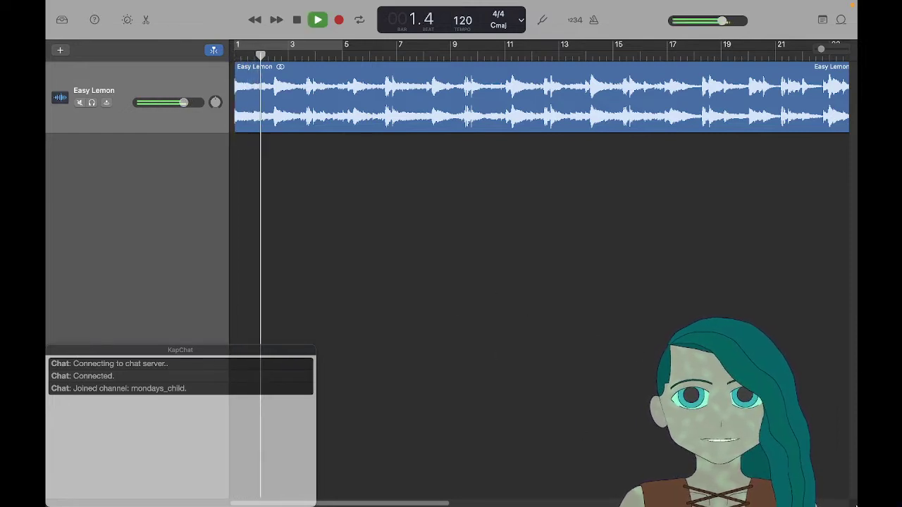
{"action": "key", "text": "space"}
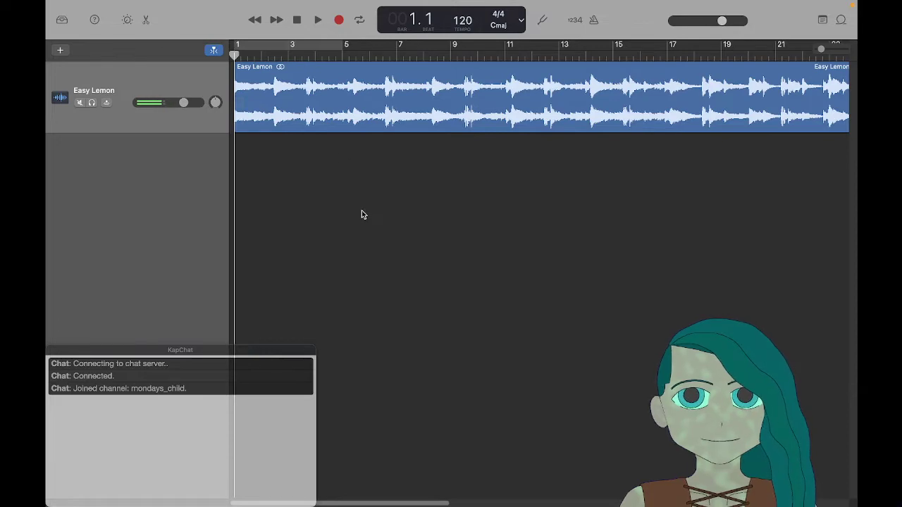
Step: Check the Easy Lemon listing in the browser, return to GarageBand, and play from the first strong onset in bar 2
{"action": "key", "text": "super+Tab"}
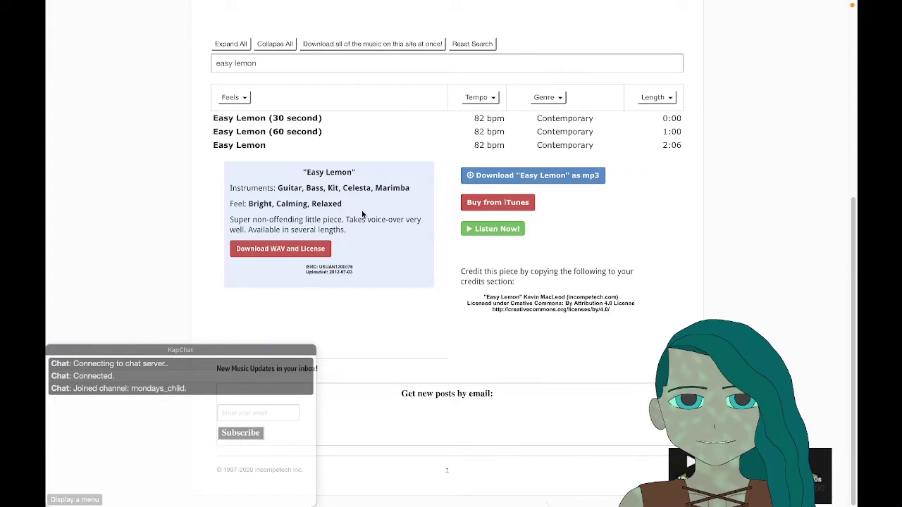
{"action": "key", "text": "super+Tab"}
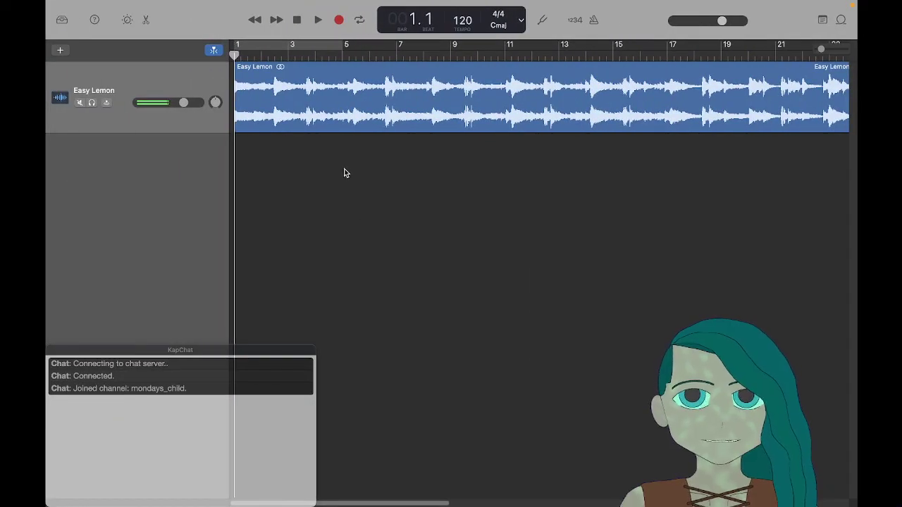
{"action": "left_click", "coordinate": [274, 56]}
{"action": "mouse_move", "coordinate": [274, 56]}
{"action": "left_mouse_down"}
{"action": "mouse_move", "coordinate": [232, 59]}
{"action": "mouse_move", "coordinate": [273, 56]}
{"action": "left_mouse_up"}
{"action": "key", "text": "space"}
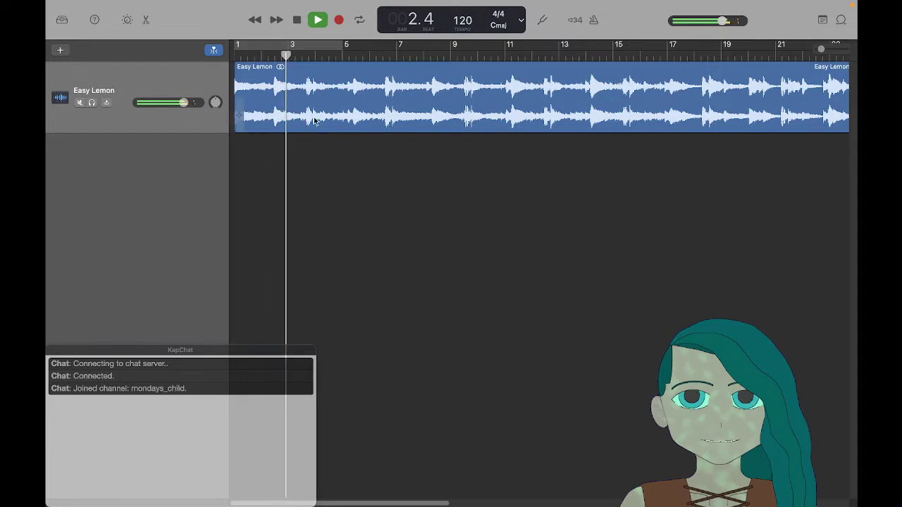
{"action": "key", "text": "space"}
{"action": "left_click_drag", "start_coordinate": [289, 56], "coordinate": [273, 56]}
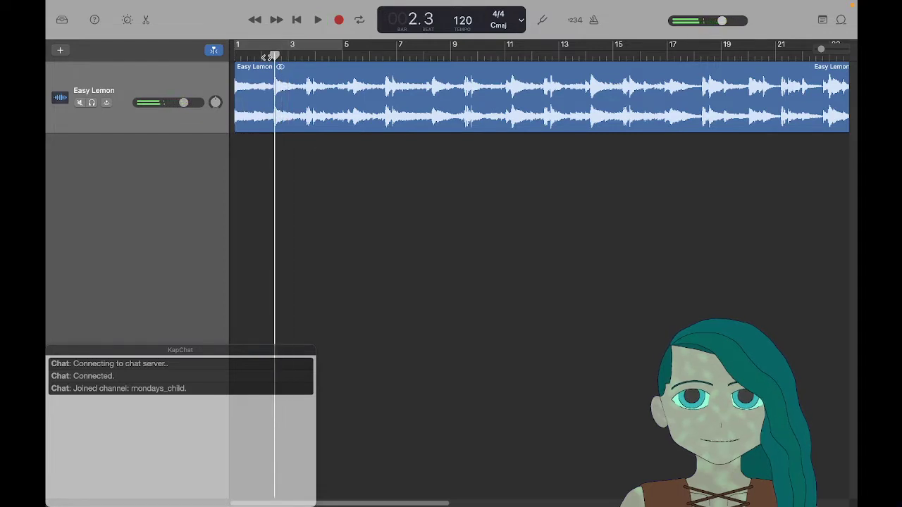
{"action": "key", "text": "Return"}
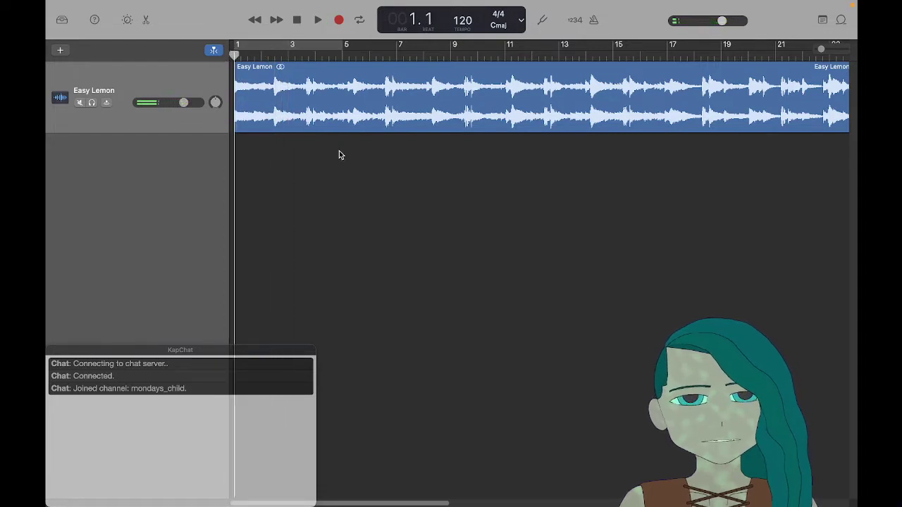
Step: Play the opening three bars of Easy Lemon to hear its beat, and return the playhead to the start
{"action": "key", "text": "space"}
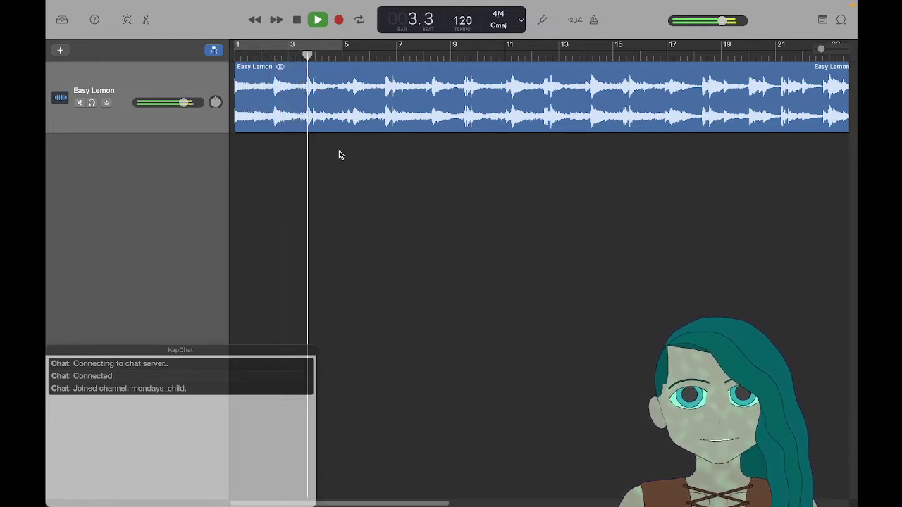
{"action": "key", "text": "space"}
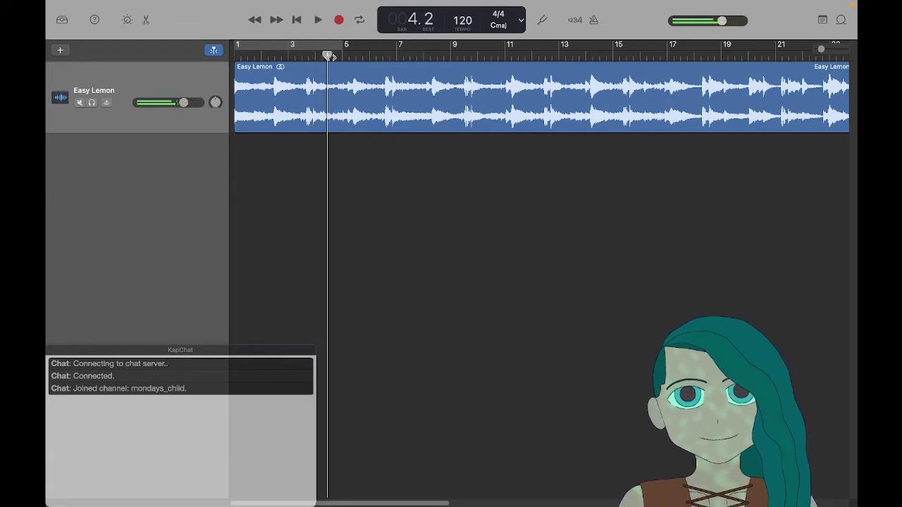
{"action": "key", "text": "Return"}
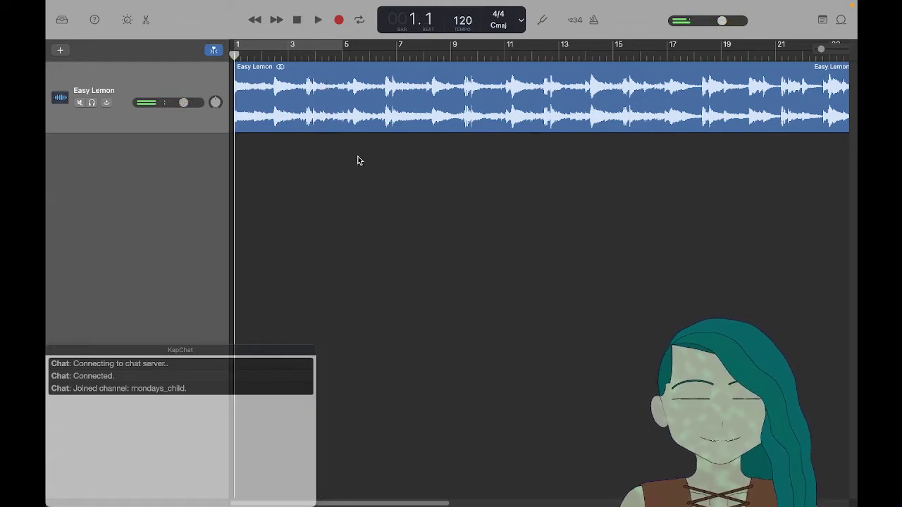
Step: Lower the project tempo to 80 bpm, bringing the waveform's first strong onset close to bar 2
{"action": "mouse_move", "coordinate": [427, 27]}
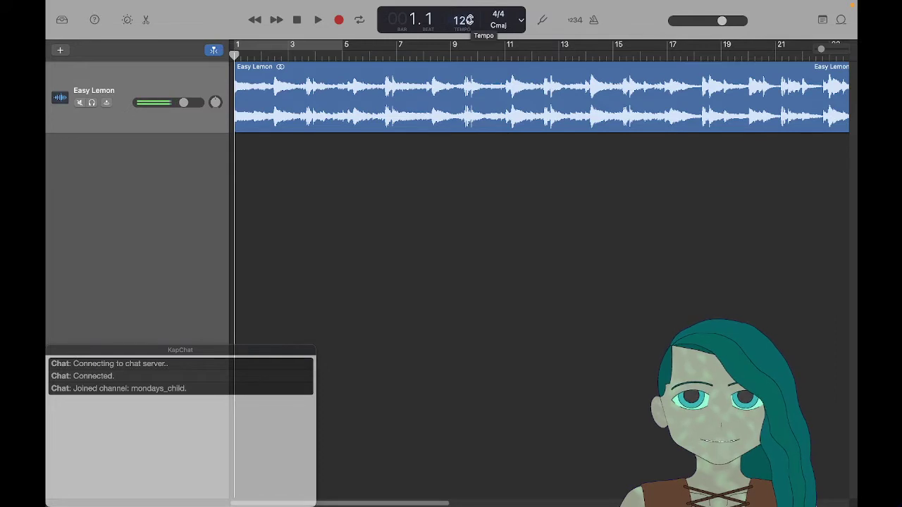
{"action": "mouse_move", "coordinate": [462, 20]}
{"action": "left_mouse_down"}
{"action": "mouse_move", "coordinate": [462, 31]}
{"action": "mouse_move", "coordinate": [462, 17]}
{"action": "left_mouse_up"}
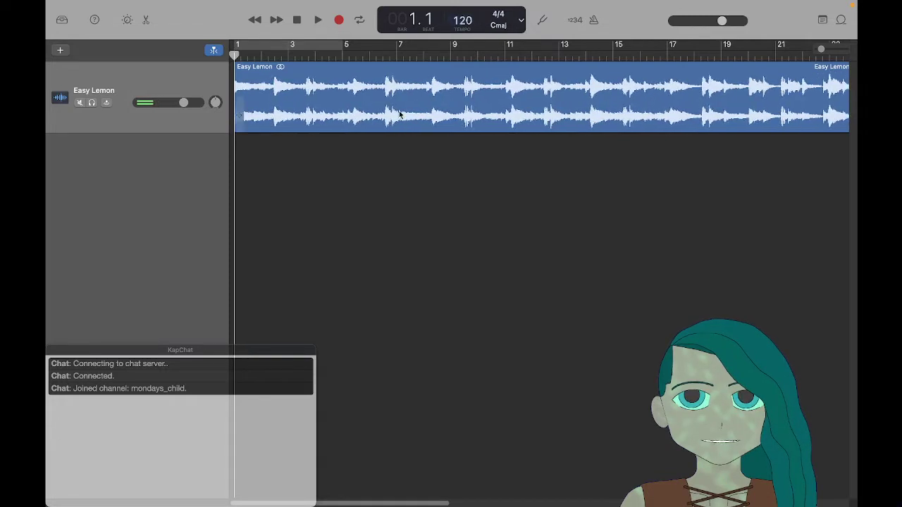
{"action": "key", "text": "super+Right"}
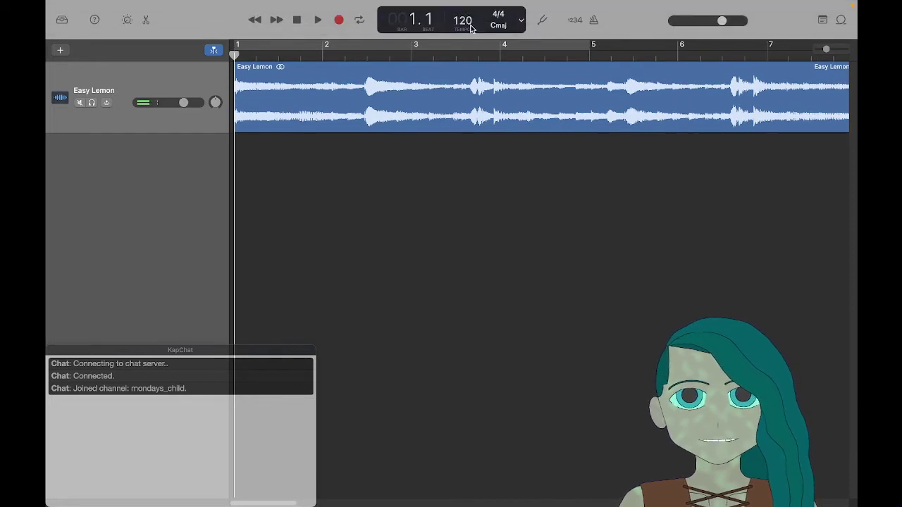
{"action": "left_click_drag", "start_coordinate": [462, 20], "coordinate": [462, 34]}
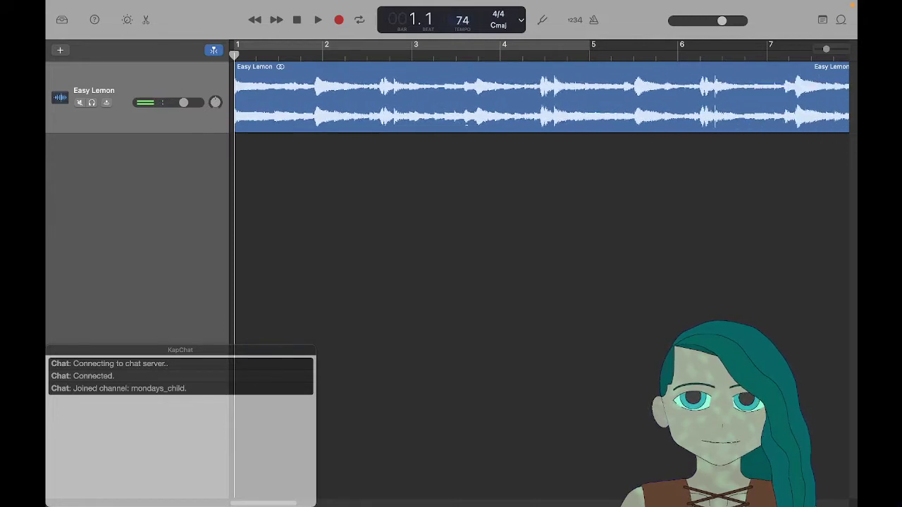
{"action": "left_click_drag", "start_coordinate": [462, 34], "coordinate": [462, 36]}
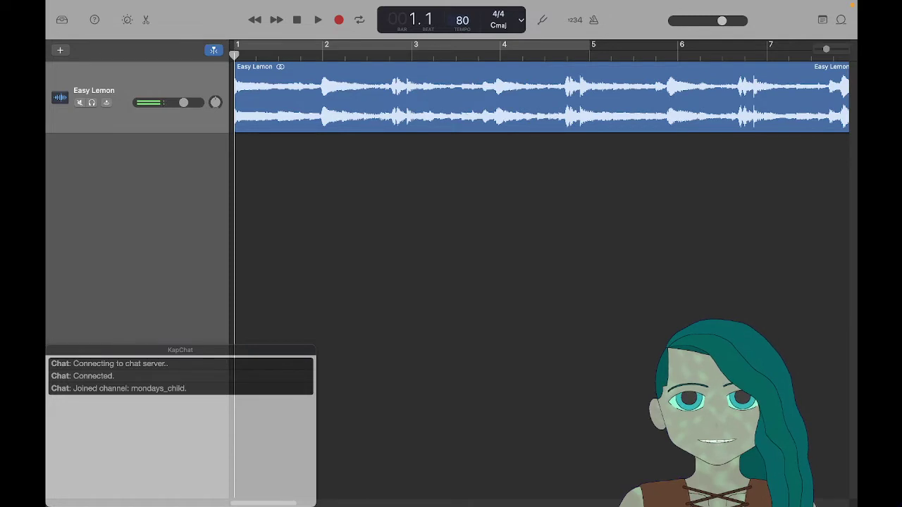
Step: Play from bar 2 and compare the waveform's onsets with the bar 3 line, returning the playhead to bar 1
{"action": "left_click", "coordinate": [324, 51]}
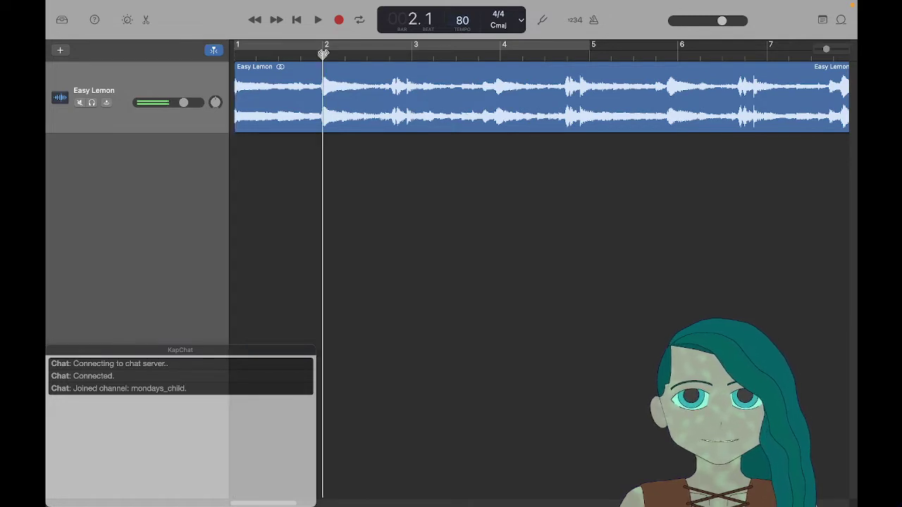
{"action": "key", "text": "space"}
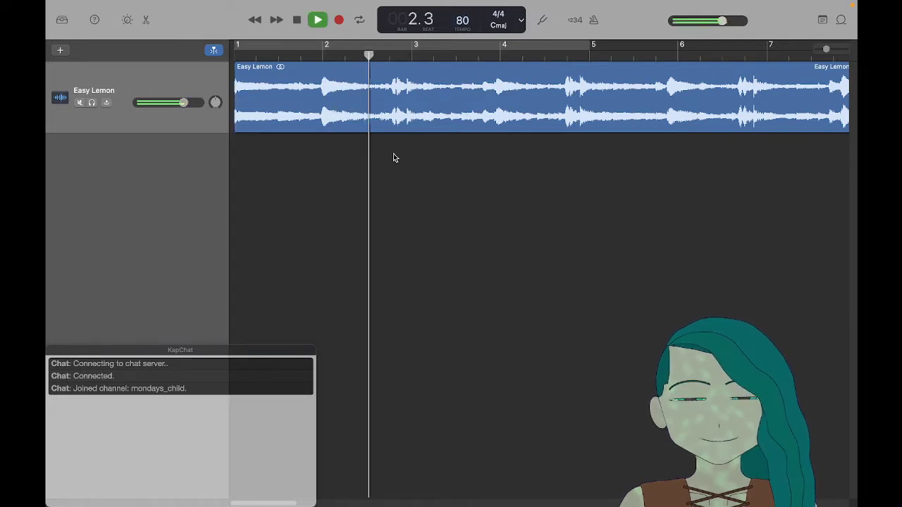
{"action": "key", "text": "space"}
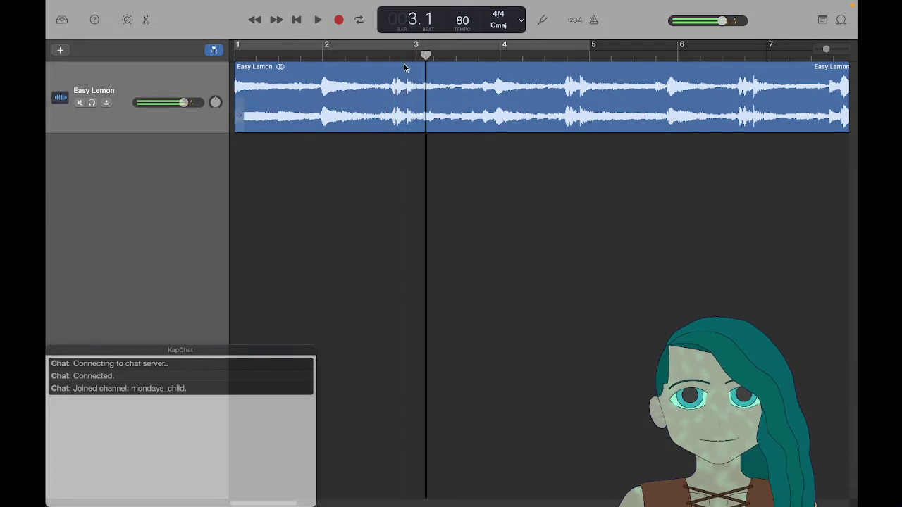
{"action": "left_click", "coordinate": [406, 55]}
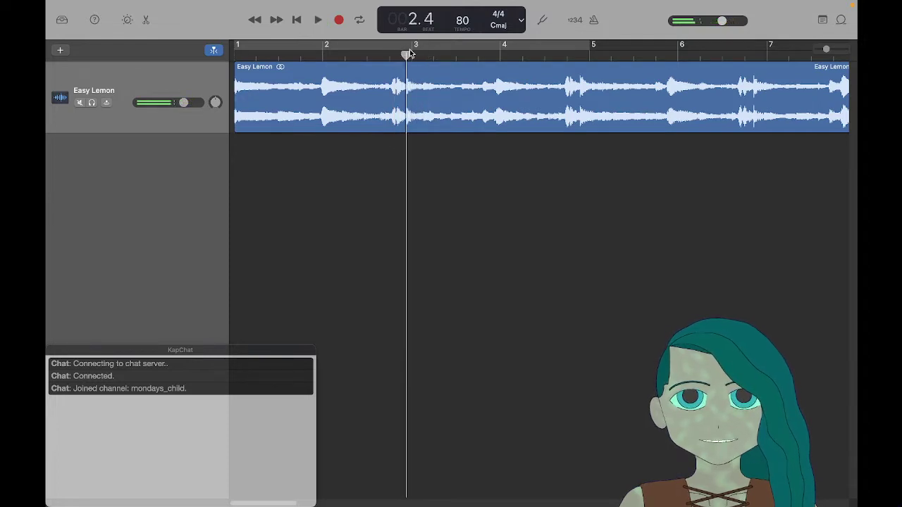
{"action": "left_click", "coordinate": [410, 55]}
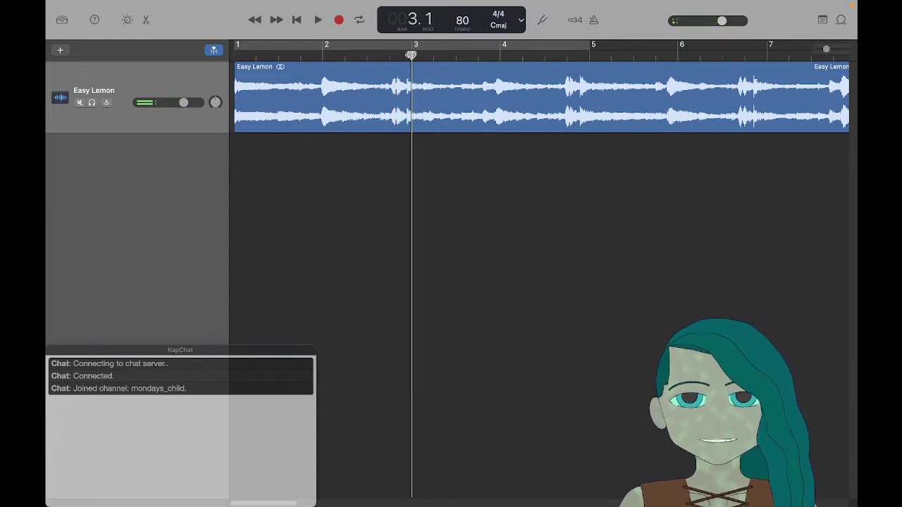
{"action": "left_click", "coordinate": [405, 55]}
{"action": "left_click_drag", "start_coordinate": [406, 55], "coordinate": [235, 55]}
{"action": "key", "text": "space"}
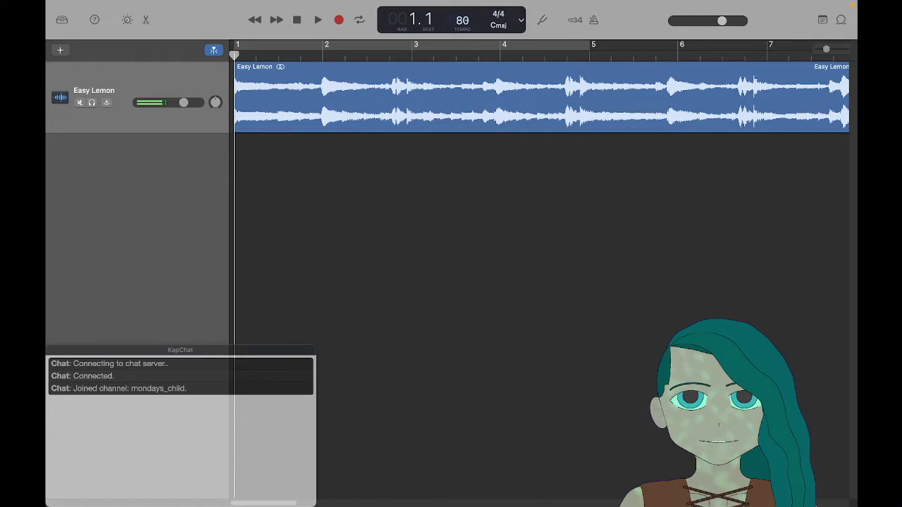
Step: Set the project tempo to 82 bpm and check the waveform's alignment at bars 2, 3, 5, 6 and 7
{"action": "left_click_drag", "start_coordinate": [462, 20], "coordinate": [462, 14]}
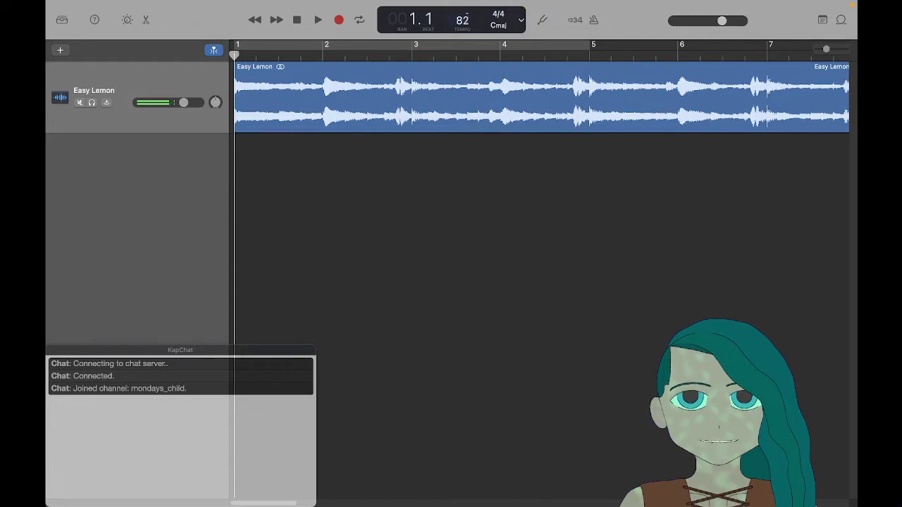
{"action": "left_click", "coordinate": [324, 56]}
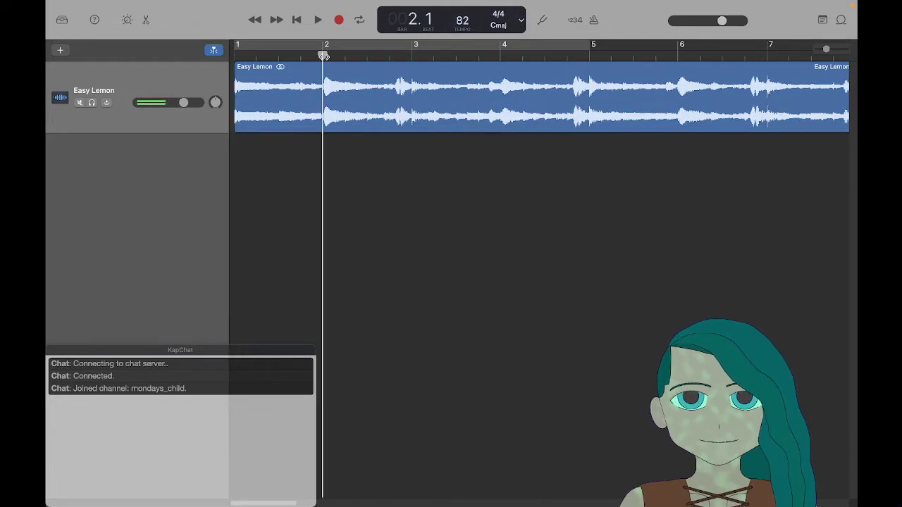
{"action": "left_click", "coordinate": [415, 53]}
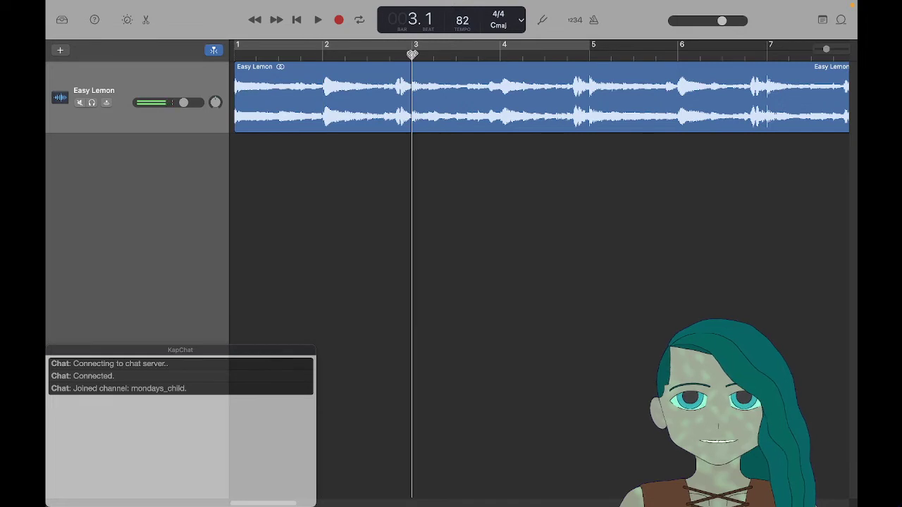
{"action": "left_click", "coordinate": [591, 54]}
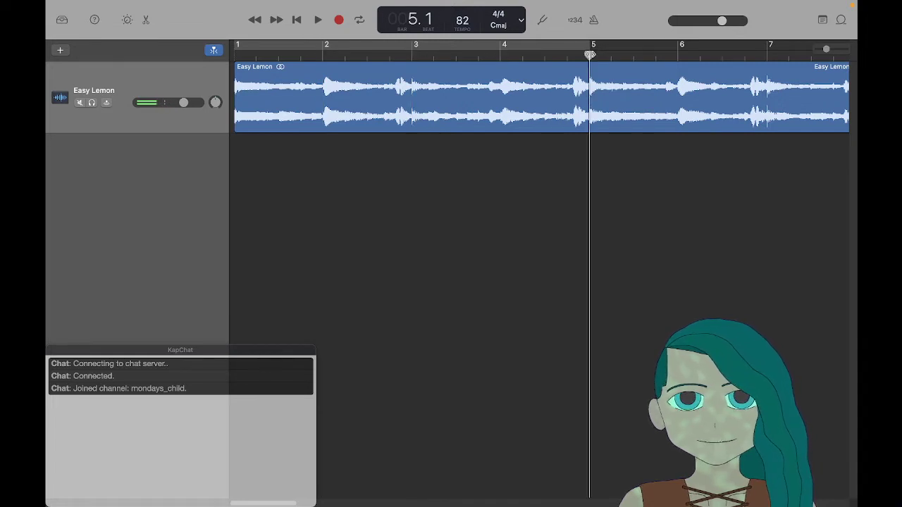
{"action": "left_click", "coordinate": [679, 56]}
{"action": "left_click", "coordinate": [766, 52]}
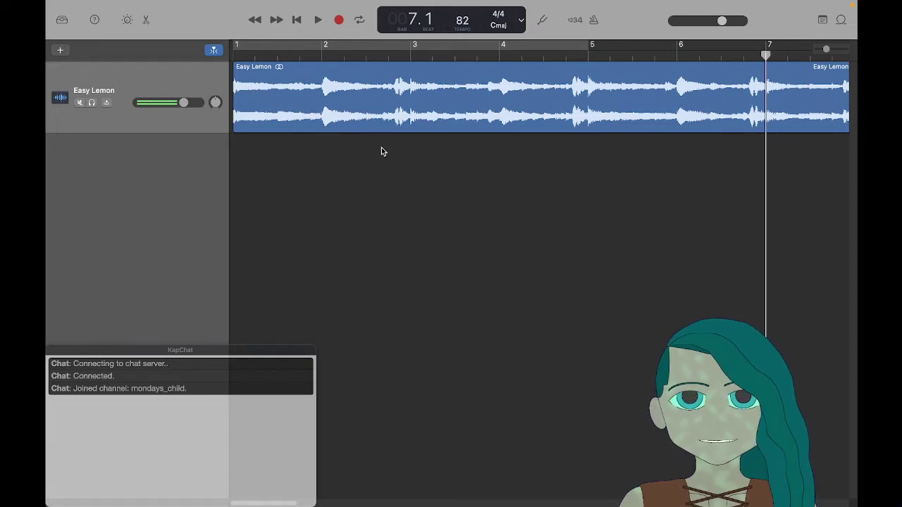
Step: Play Easy Lemon from around bar 34 to bar 36 to check late beat alignment, and return the playhead to the start
{"action": "key", "text": "super+Left"}
{"action": "key", "text": "super+Left"}
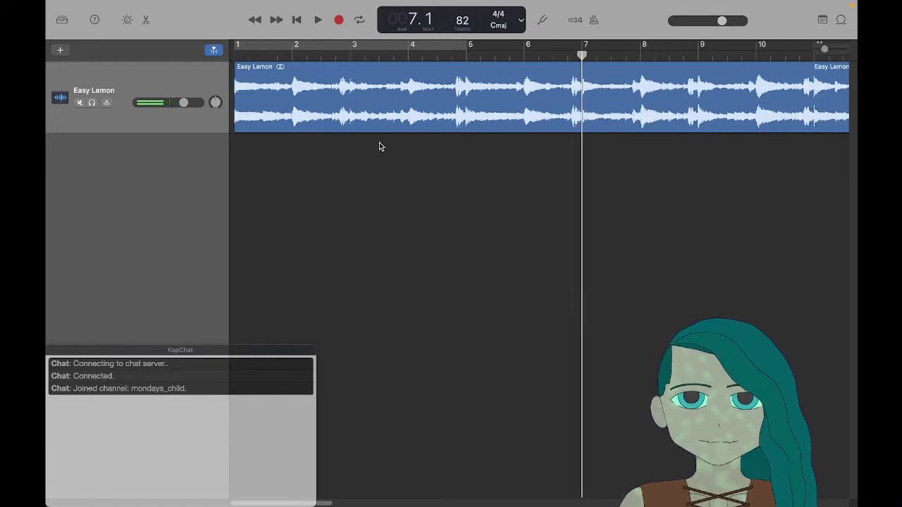
{"action": "scroll", "coordinate": [379, 146], "scroll_direction": "right", "scroll_amount": 10}
{"action": "scroll", "coordinate": [379, 146], "scroll_direction": "left", "scroll_amount": 2}
{"action": "scroll", "coordinate": [379, 142], "scroll_direction": "left", "scroll_amount": 5}
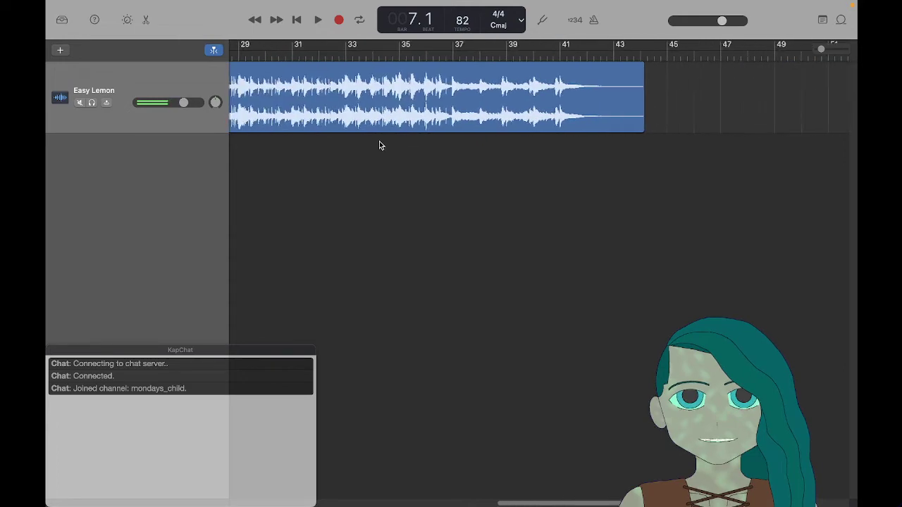
{"action": "left_click", "coordinate": [375, 55]}
{"action": "key", "text": "space"}
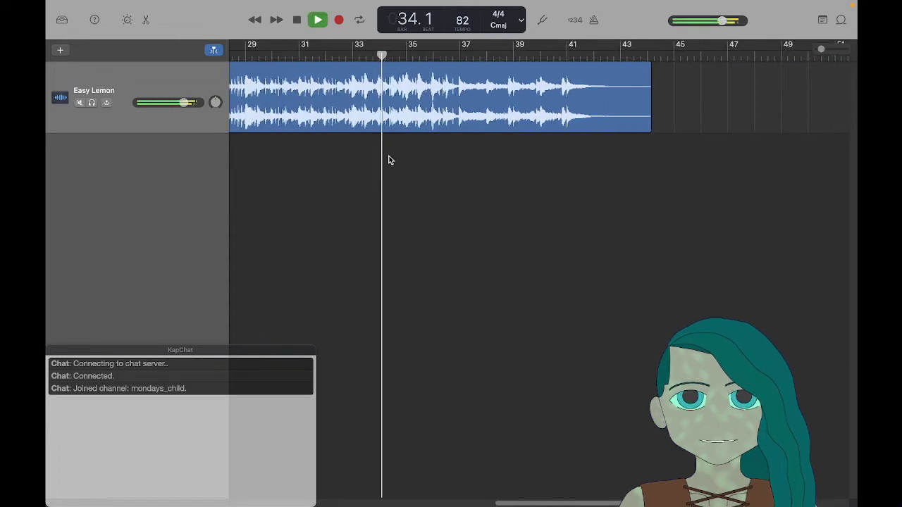
{"action": "key", "text": "super+Right"}
{"action": "key", "text": "super+Right"}
{"action": "key", "text": "super+Right"}
{"action": "key", "text": "super+Right"}
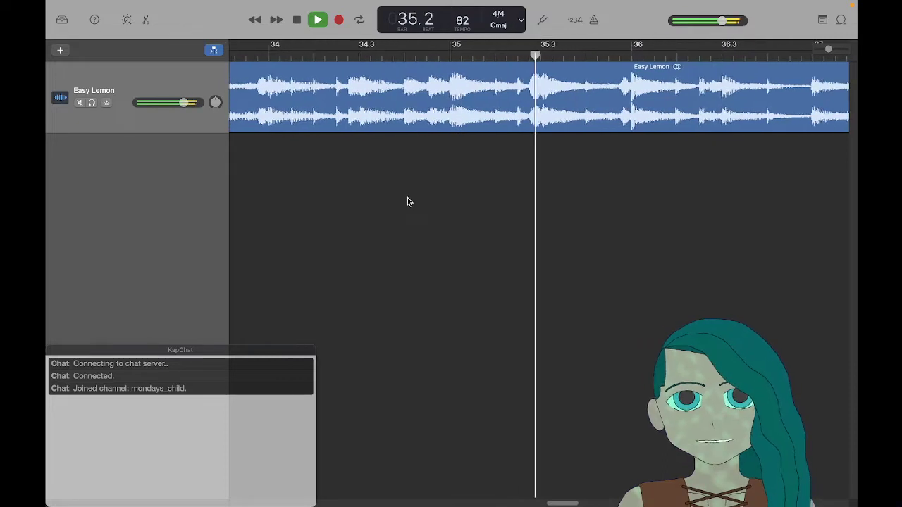
{"action": "key", "text": "space"}
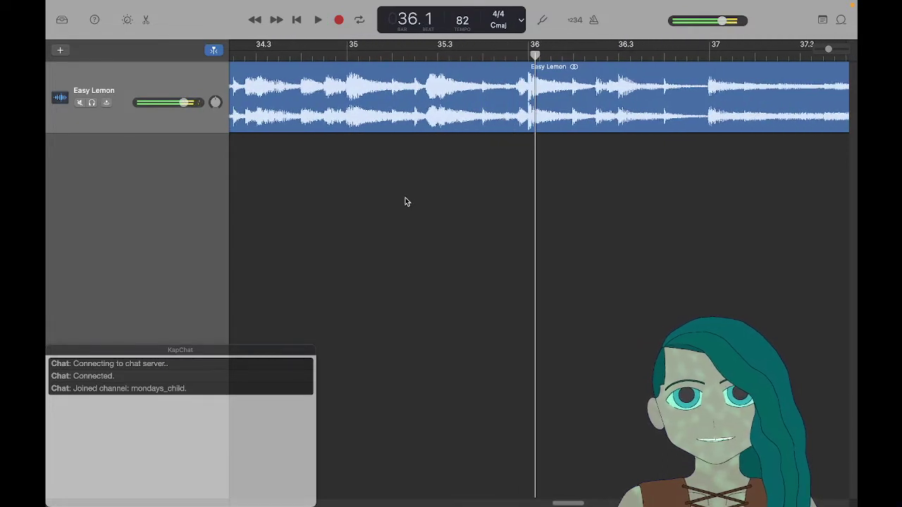
{"action": "key", "text": "Return"}
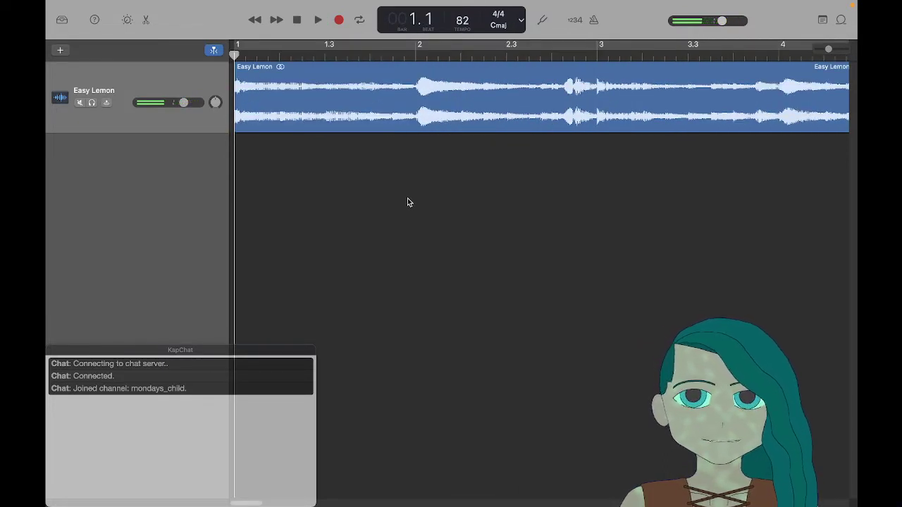
Step: With about eight bars in view, play Easy Lemon from bar 1 to bar 5 and return the playhead to the start
{"action": "key", "text": "super+Left"}
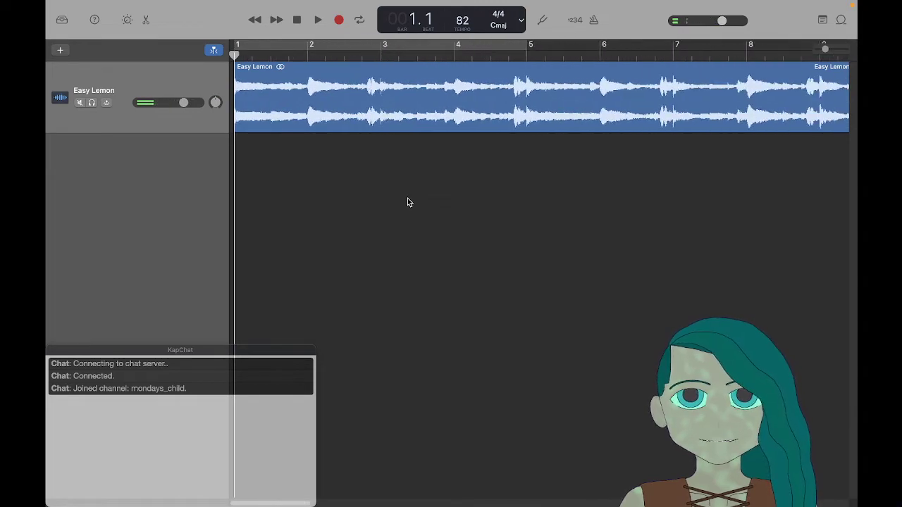
{"action": "scroll", "coordinate": [407, 200], "scroll_direction": "up", "scroll_amount": 1}
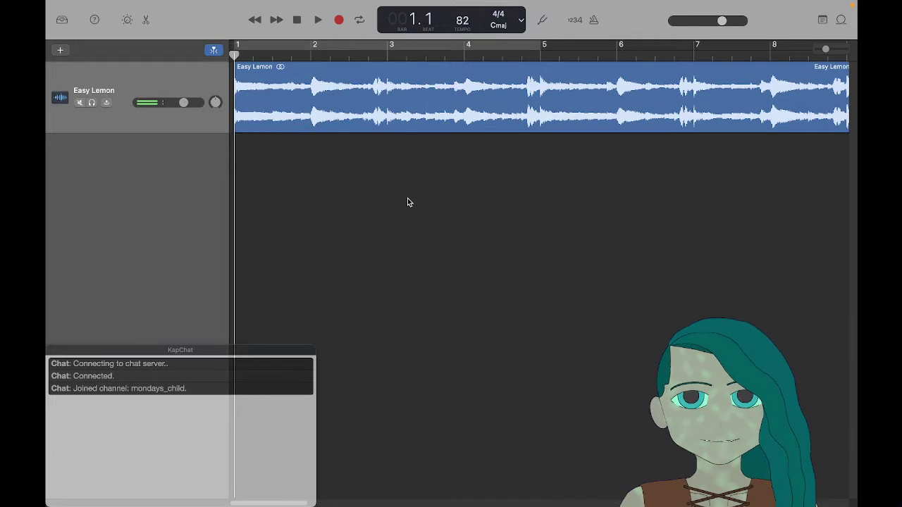
{"action": "key", "text": "space"}
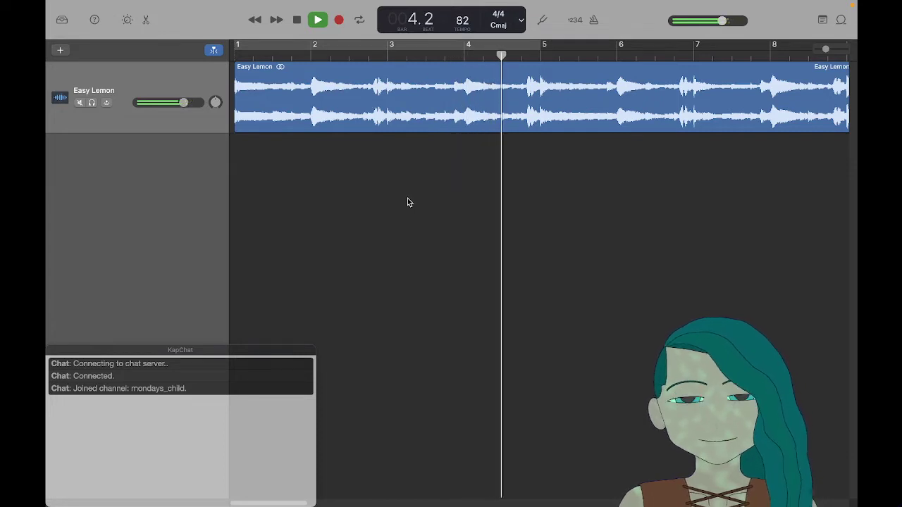
{"action": "scroll", "coordinate": [407, 202], "scroll_direction": "right", "scroll_amount": 1}
{"action": "key", "text": "space"}
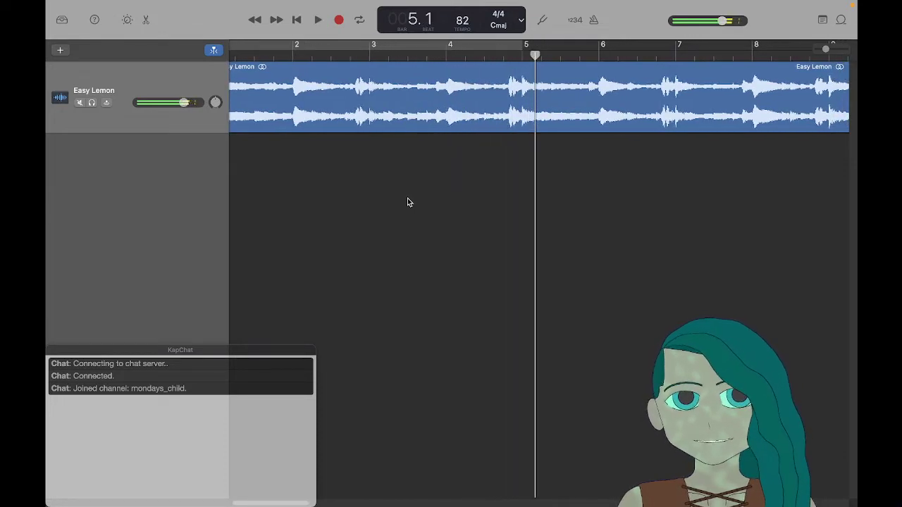
{"action": "key", "text": "Return"}
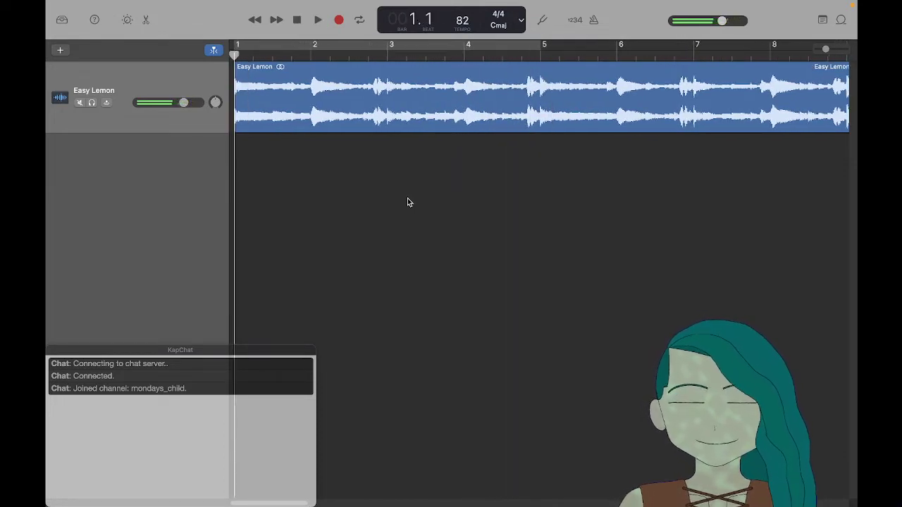
Step: Set the cycle range to bars 1 and 2, play it briefly, and turn cycling off with the playhead at the start
{"action": "left_click", "coordinate": [363, 46]}
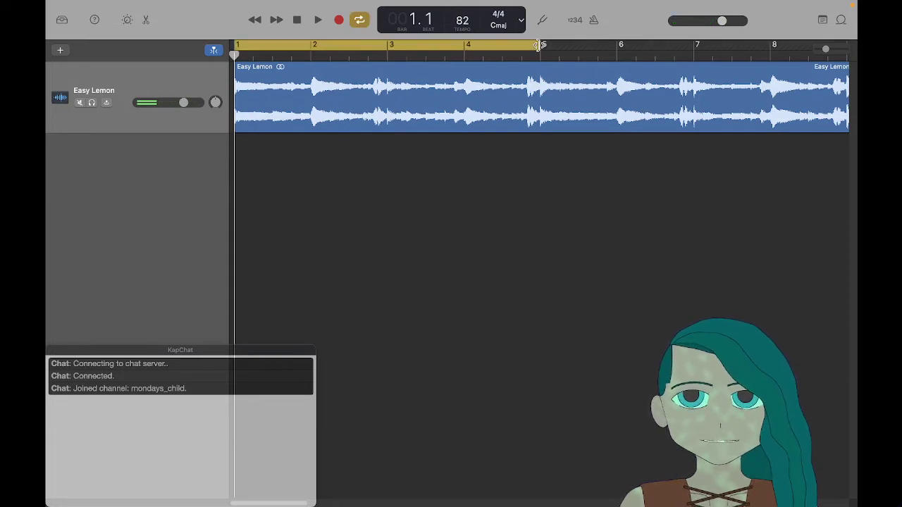
{"action": "left_click_drag", "start_coordinate": [539, 45], "coordinate": [389, 45]}
{"action": "key", "text": "space"}
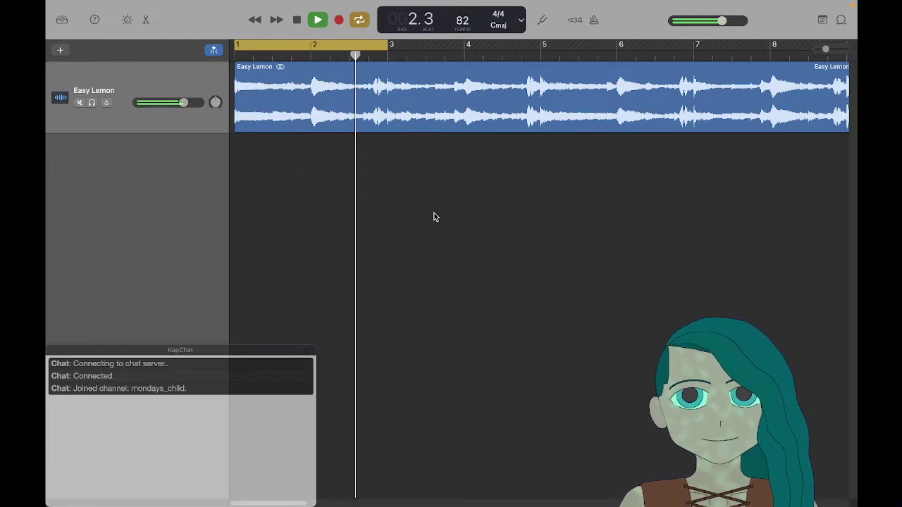
{"action": "key", "text": "space"}
{"action": "key", "text": "c"}
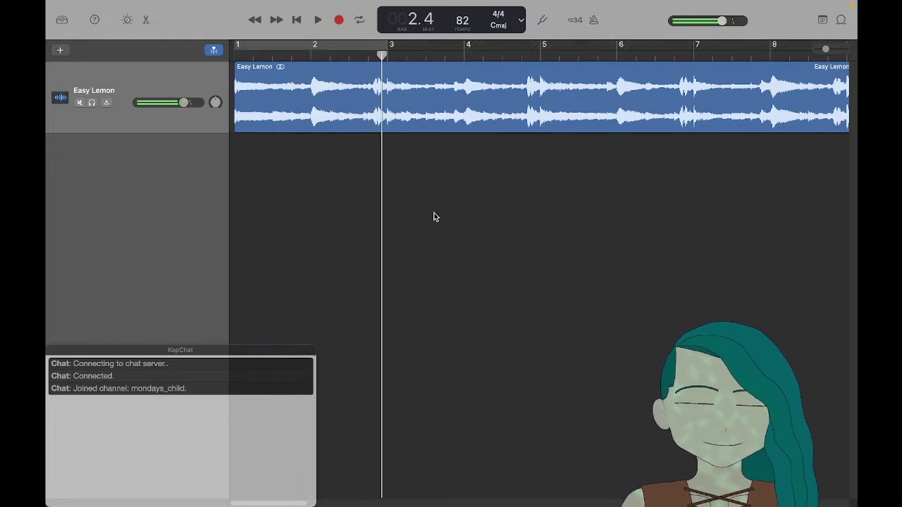
{"action": "key", "text": "Return"}
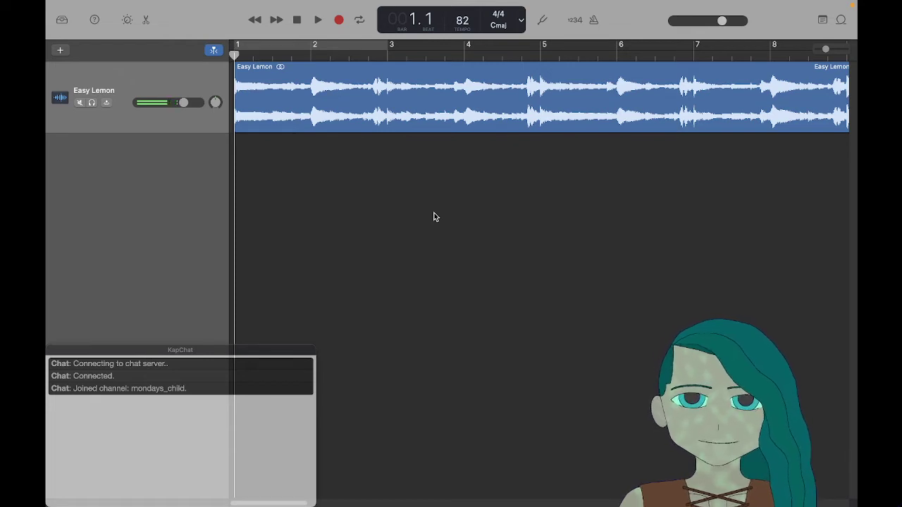
Step: Play Easy Lemon from bar 1 to bar 14 without cycling and return the playhead to the start
{"action": "key", "text": "space"}
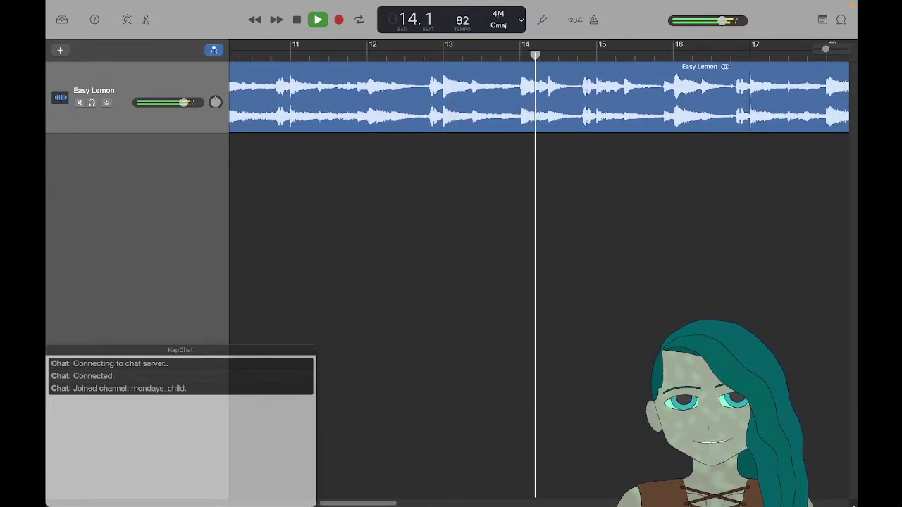
{"action": "key", "text": "space"}
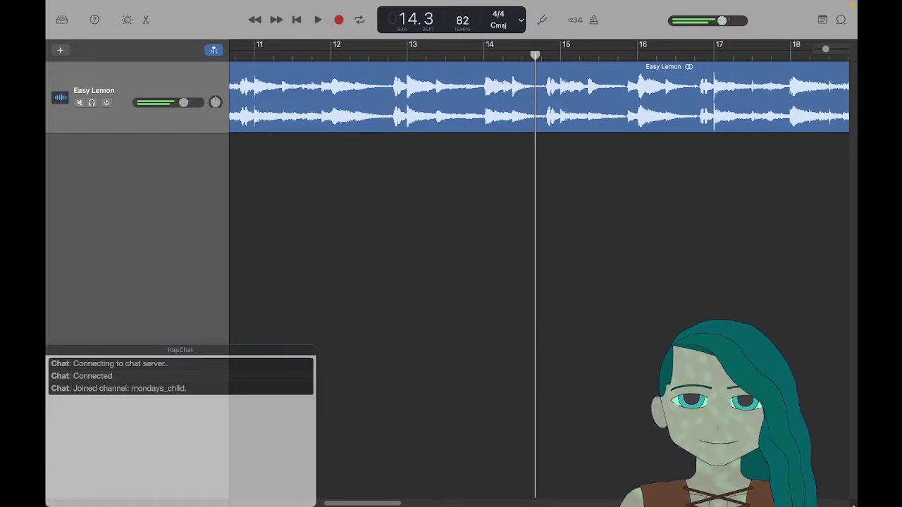
{"action": "key", "text": "Return"}
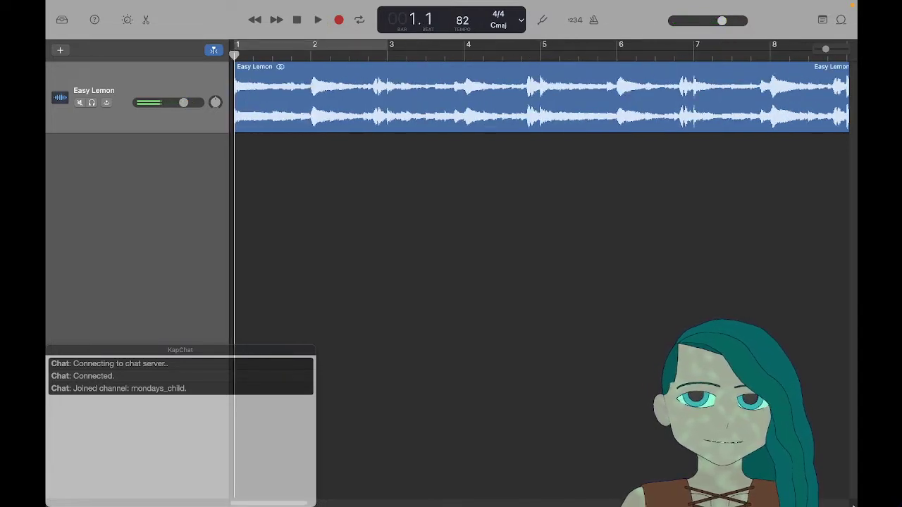
Step: Glance at the Easy Lemon track page, and open MuseScore 3 in full screen
{"action": "key", "text": "ctrl+Right"}
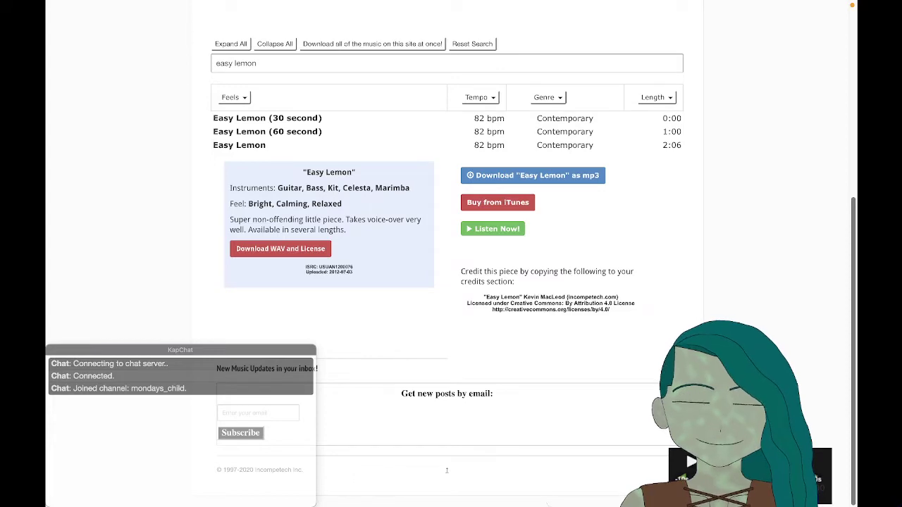
{"action": "key", "text": "ctrl+Left"}
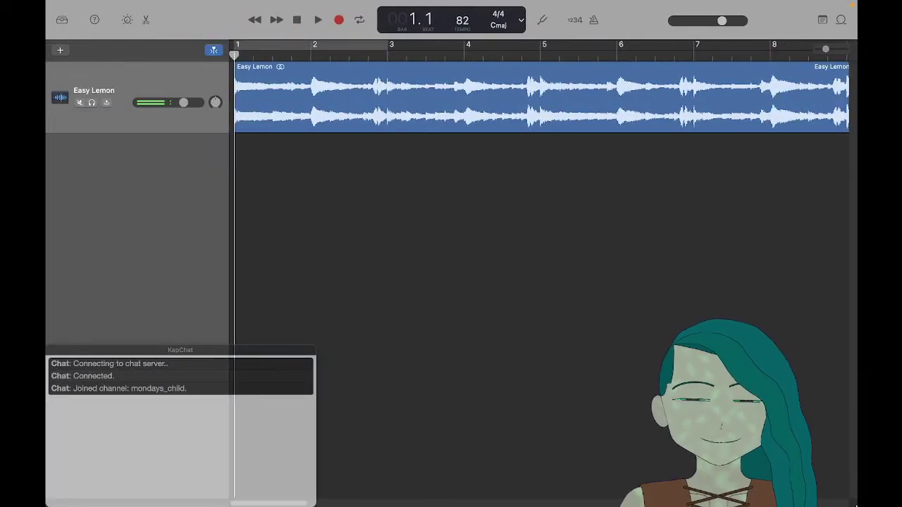
{"action": "key", "text": "ctrl+Left"}
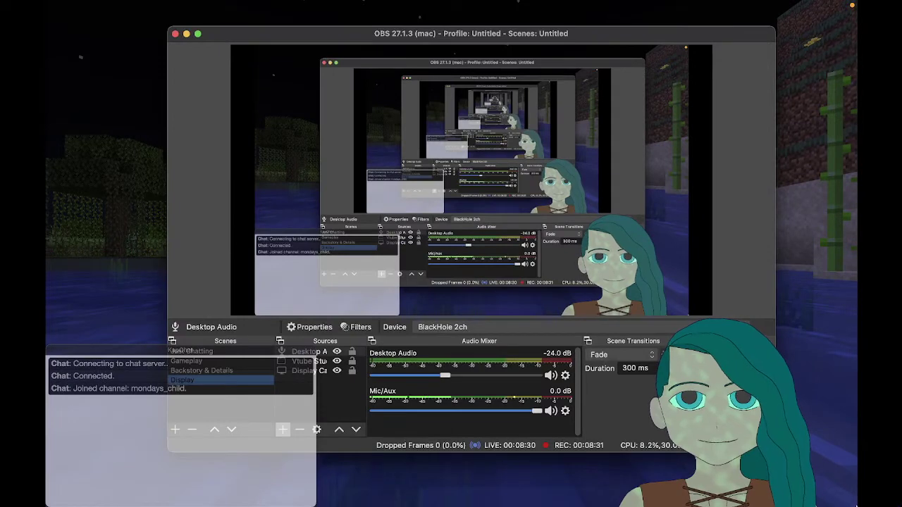
{"action": "left_click", "coordinate": [833, 486]}
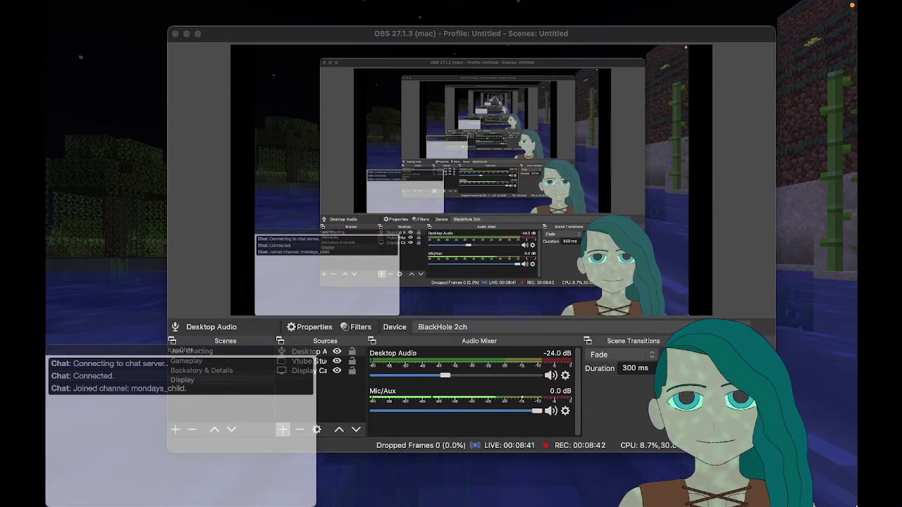
{"action": "mouse_move", "coordinate": [71, 359]}
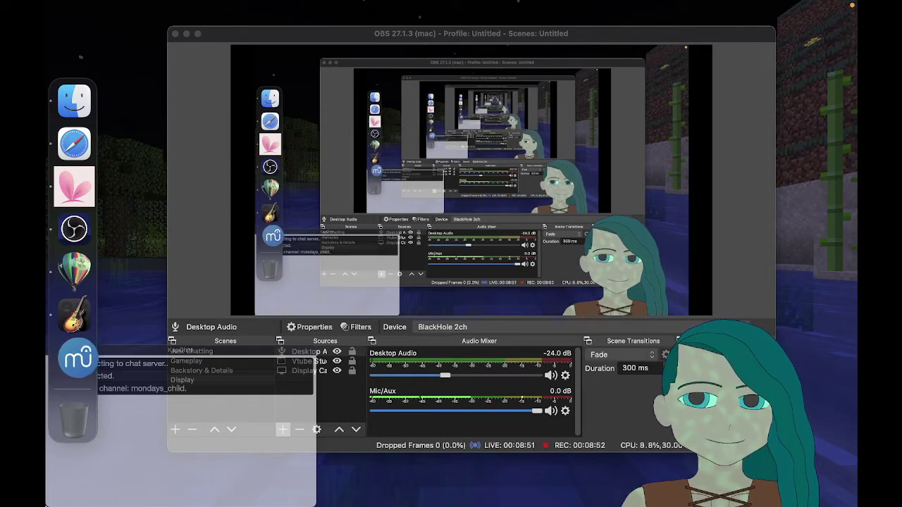
{"action": "left_click", "coordinate": [75, 358]}
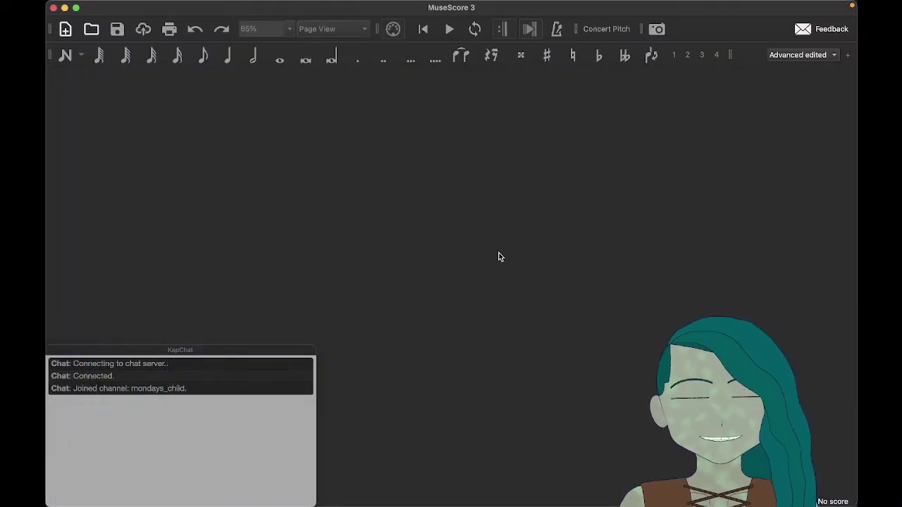
{"action": "left_click", "coordinate": [76, 8]}
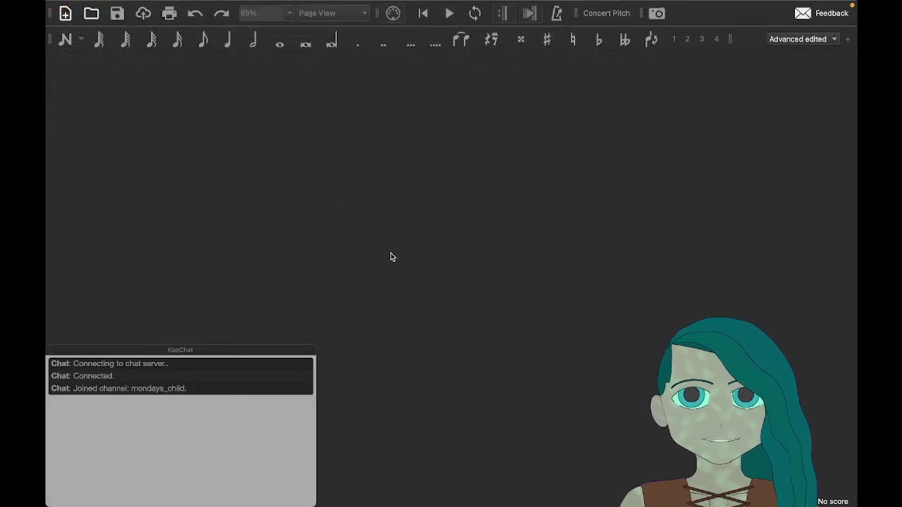
Step: Start a new score titled "Easy Lemon" with Kevin MacLeod as composer and continue to the template choice
{"action": "key", "text": "super+n"}
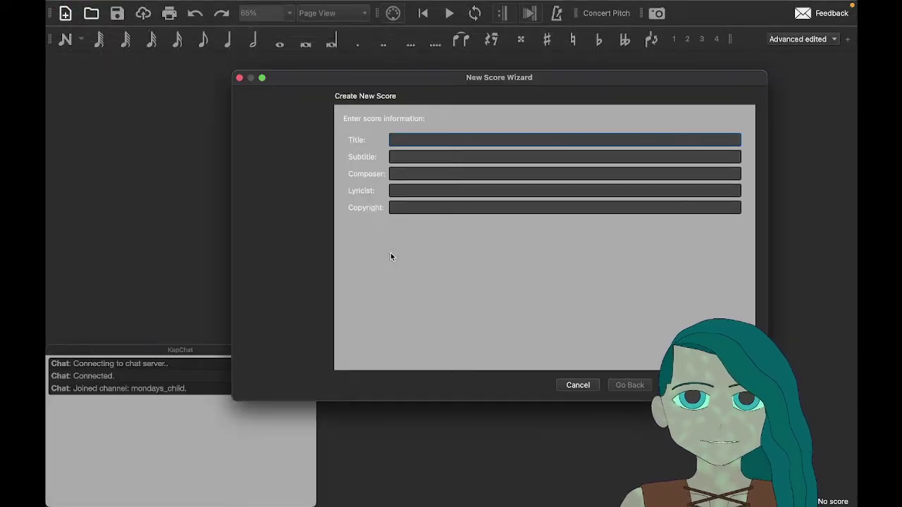
{"action": "type", "text": "Easy"}
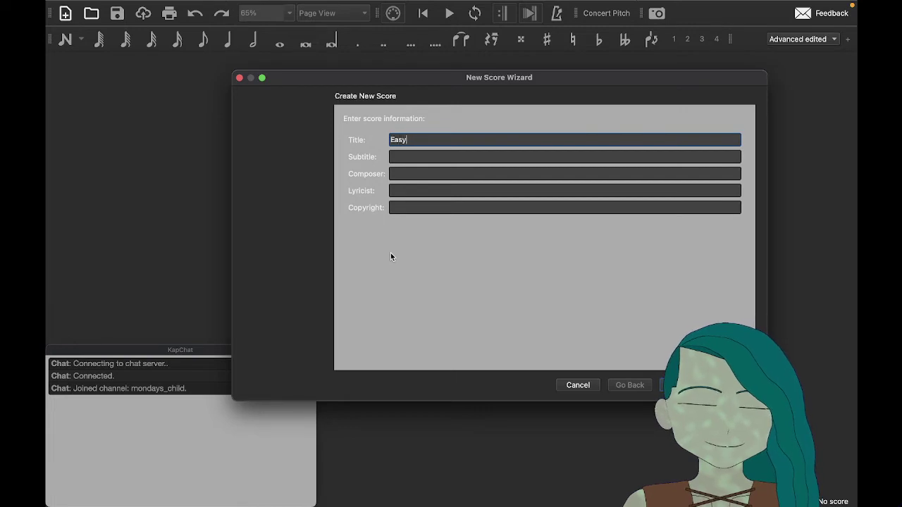
{"action": "type", "text": " Lemon"}
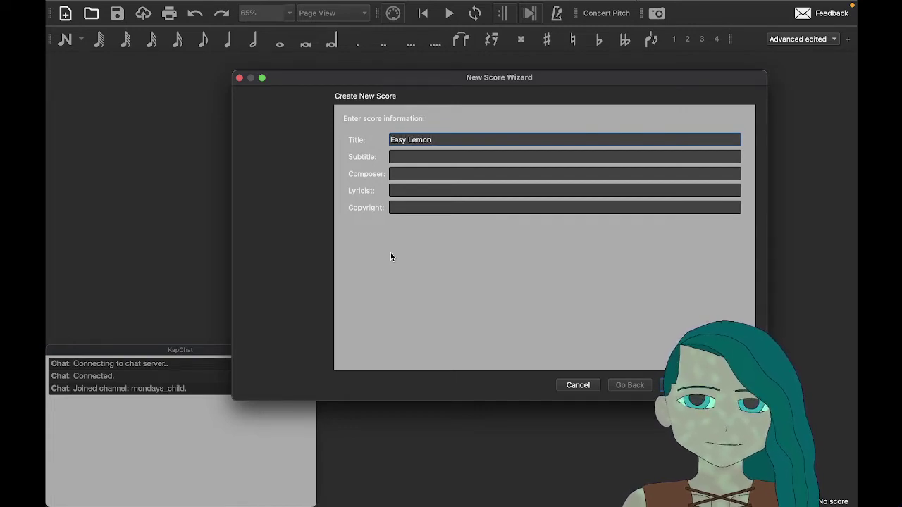
{"action": "key", "text": "Tab"}
{"action": "key", "text": "Tab"}
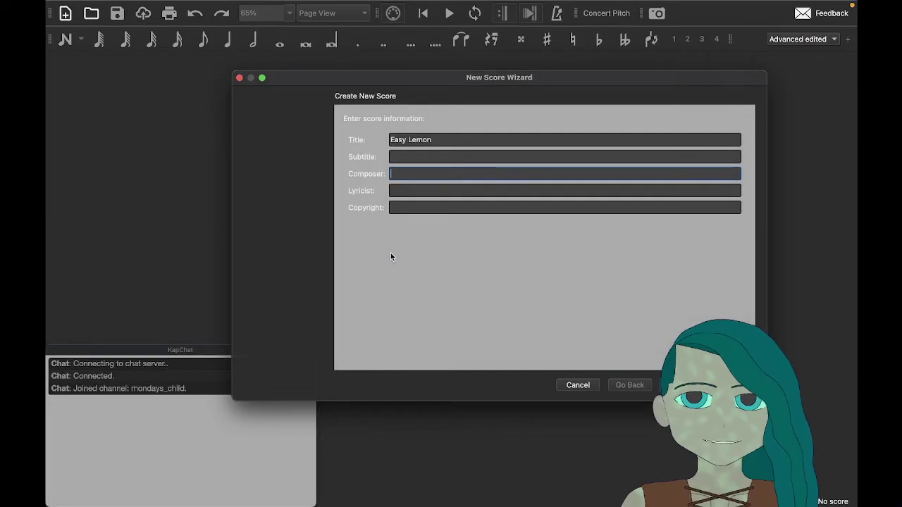
{"action": "type", "text": "Kevin Mac"}
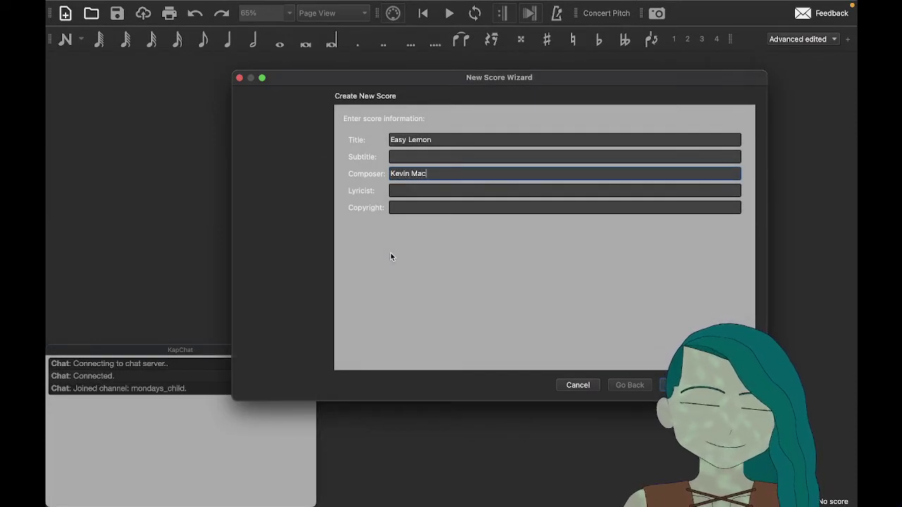
{"action": "type", "text": "Leod"}
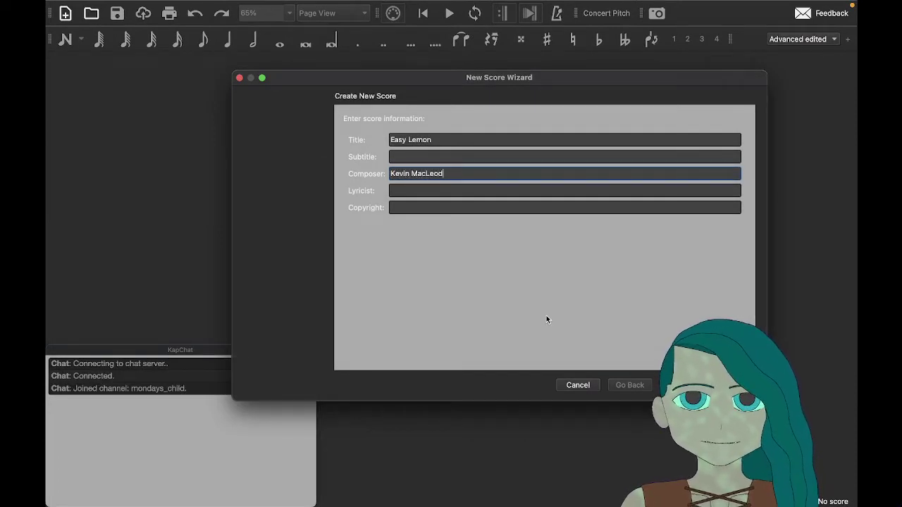
{"action": "key", "text": "Return"}
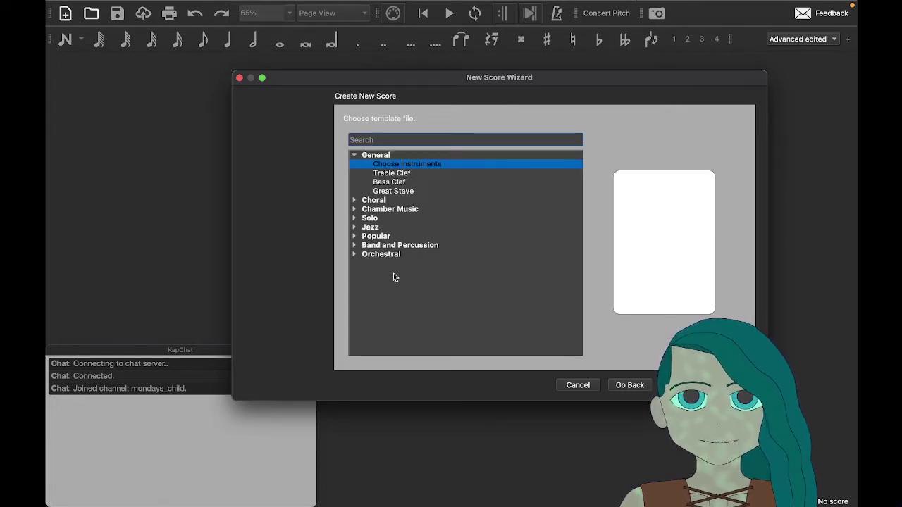
Step: Use the Choose Instruments template and add Acoustic Guitar and Bass Guitar from the plucked strings to the score
{"action": "left_click", "coordinate": [418, 166]}
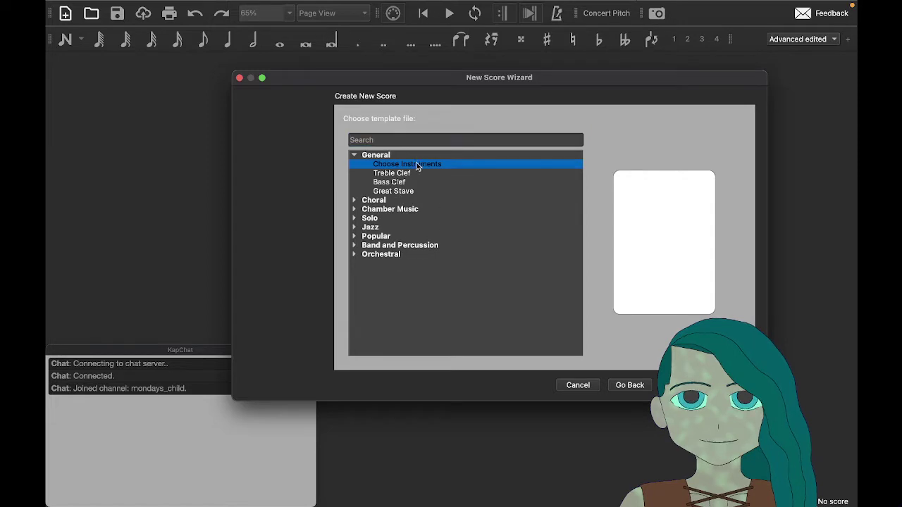
{"action": "key", "text": "Return"}
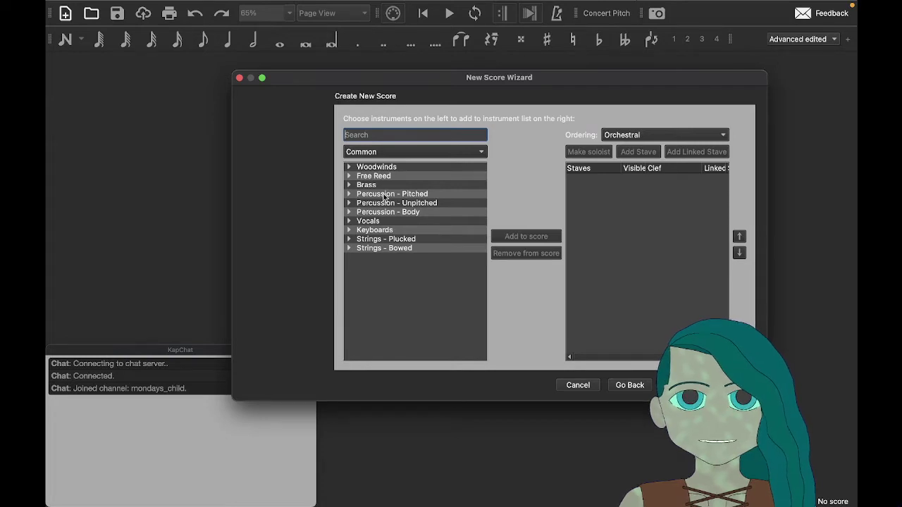
{"action": "left_click", "coordinate": [349, 240]}
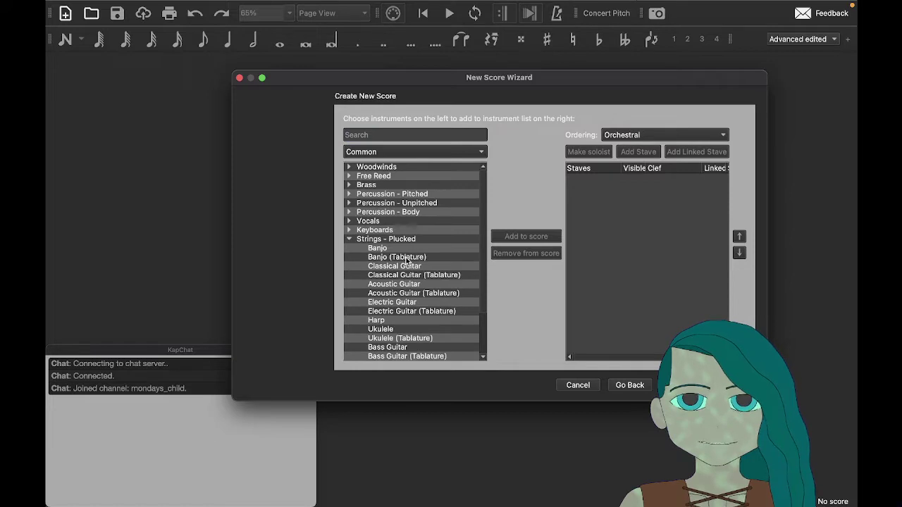
{"action": "scroll", "coordinate": [406, 261], "scroll_direction": "down", "scroll_amount": 2}
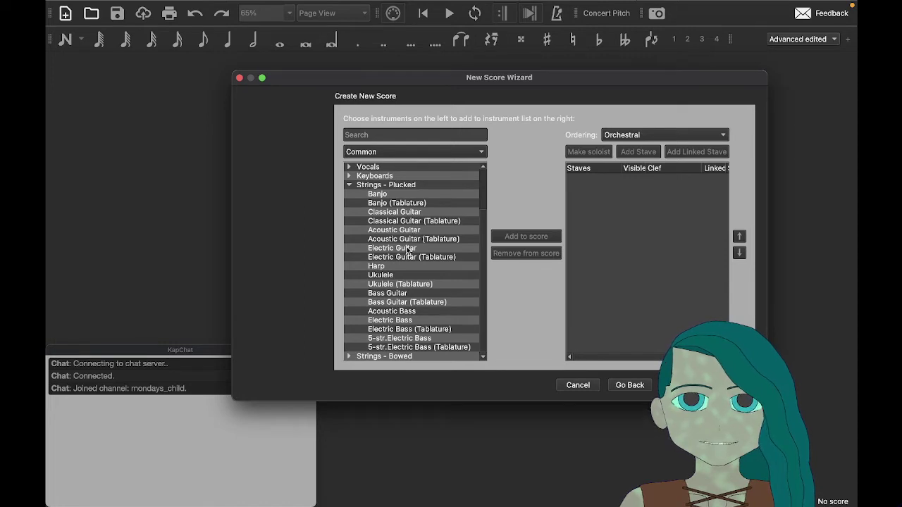
{"action": "left_click", "coordinate": [412, 232]}
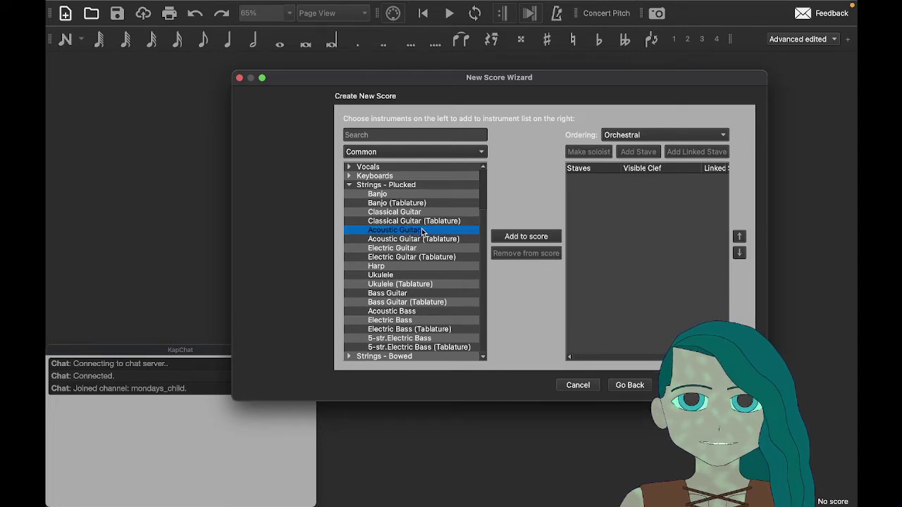
{"action": "left_click", "coordinate": [522, 237]}
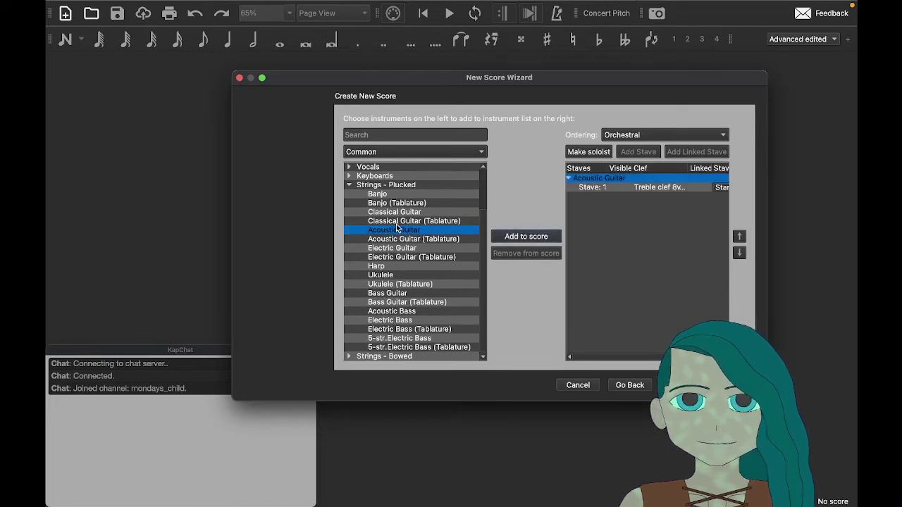
{"action": "left_click", "coordinate": [403, 293]}
{"action": "left_click", "coordinate": [525, 240]}
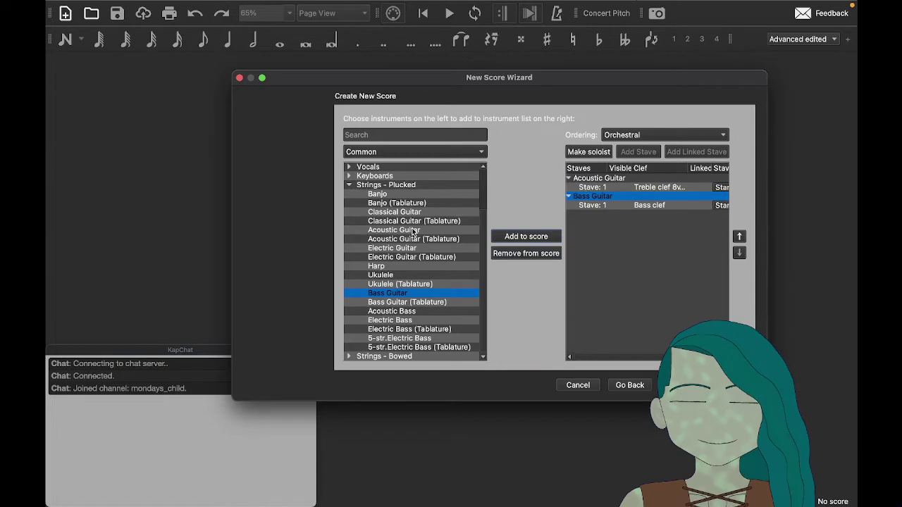
{"action": "left_click", "coordinate": [348, 185]}
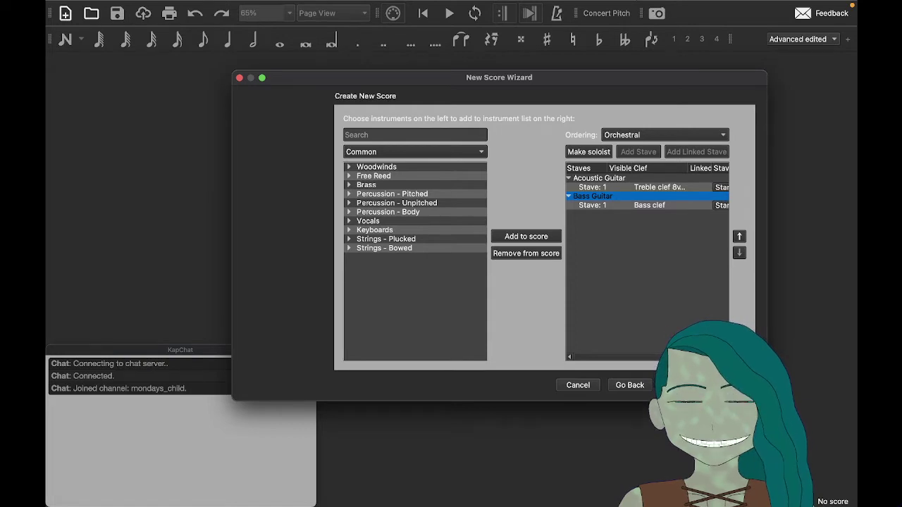
{"action": "left_click", "coordinate": [682, 385]}
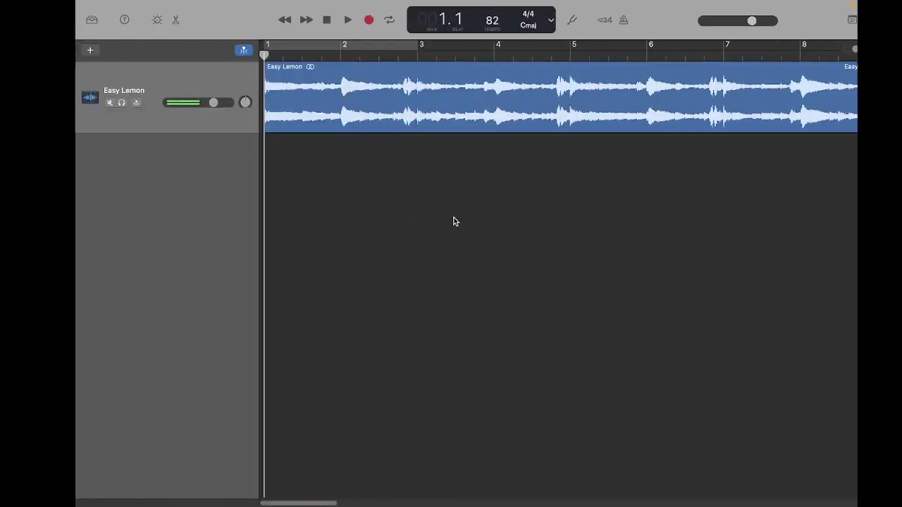
Step: Check the Easy Lemon track page and accept the key signature without sharps or flats for the new score
{"action": "key", "text": "ctrl+Right"}
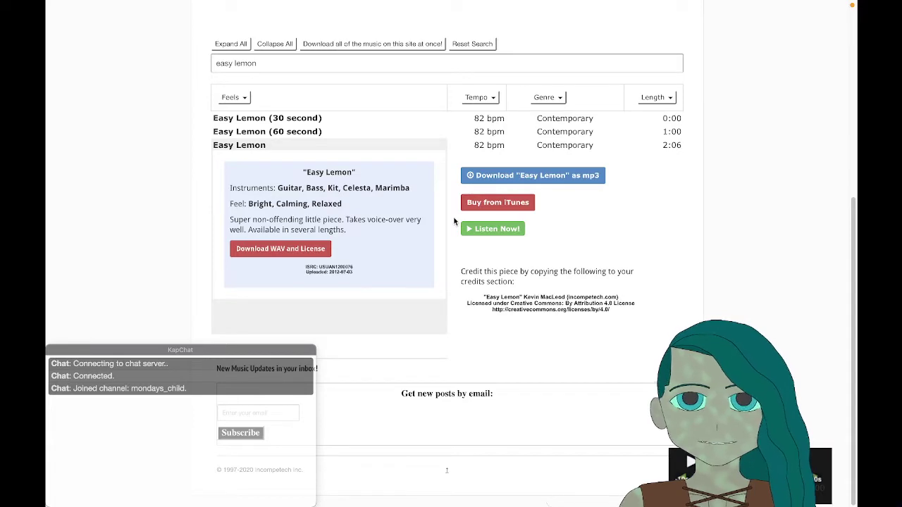
{"action": "key", "text": "ctrl+Left"}
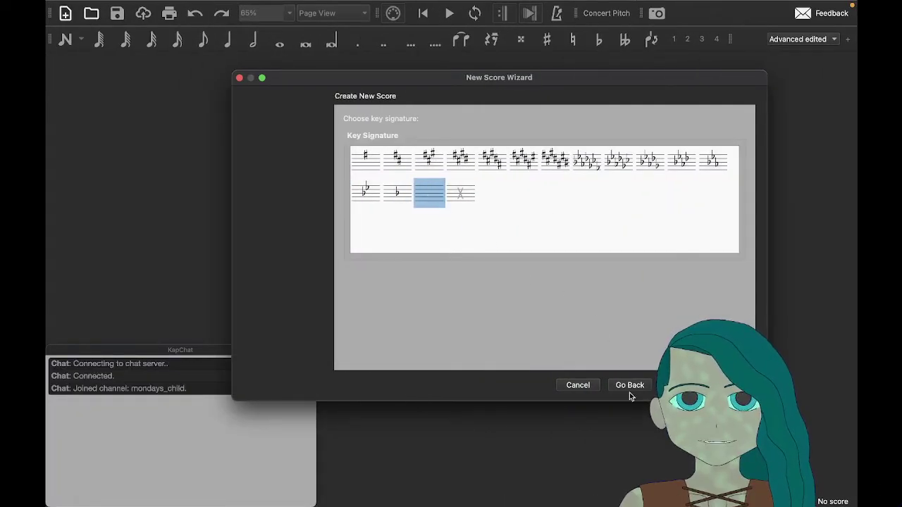
{"action": "left_click", "coordinate": [680, 386]}
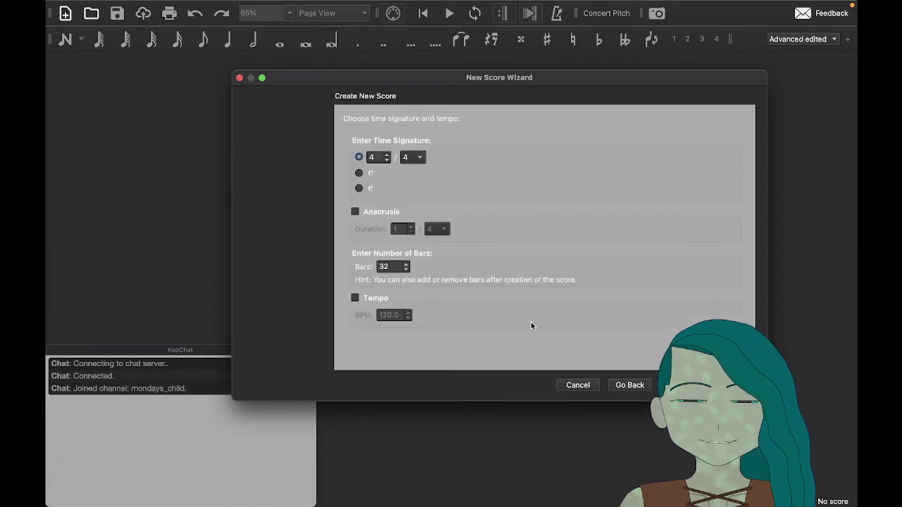
Step: Switch to GarageBand, examine the end of the Easy Lemon track and play it from bar 41 to find its last bar
{"action": "key", "text": "ctrl+Right"}
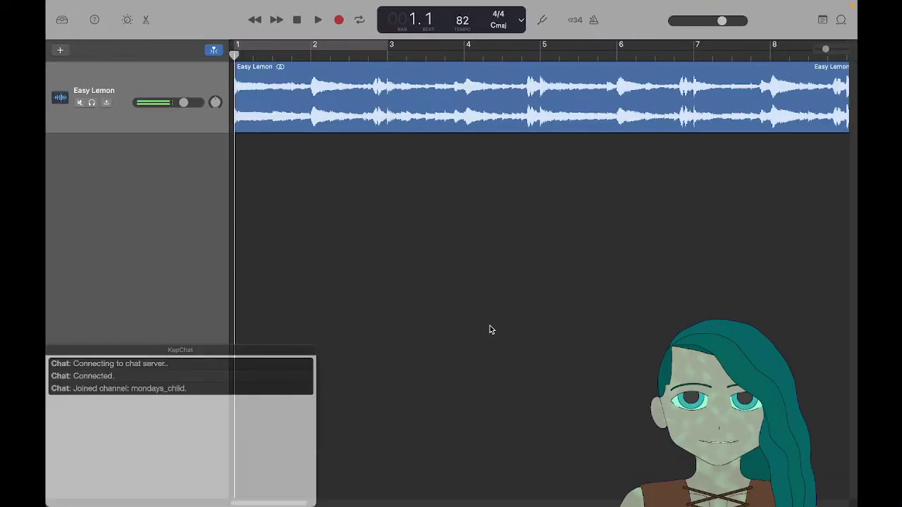
{"action": "scroll", "coordinate": [368, 325], "scroll_direction": "right", "scroll_amount": 15}
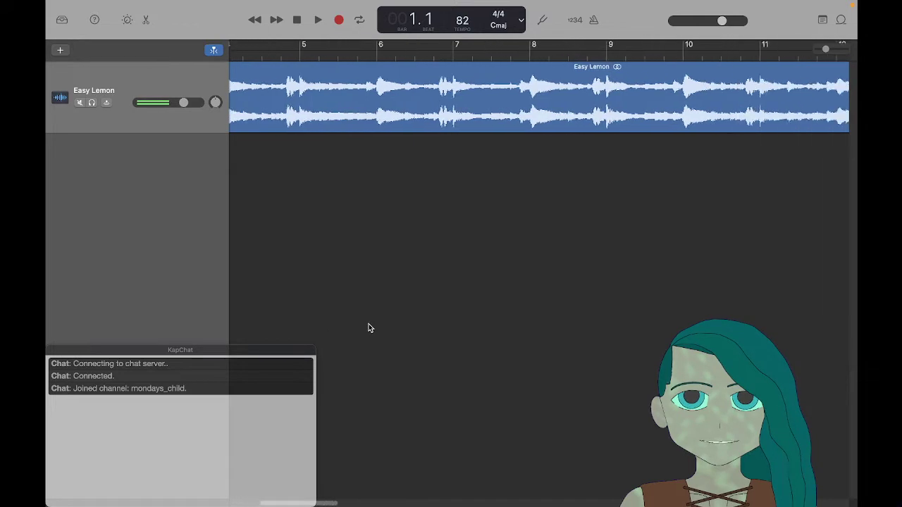
{"action": "scroll", "coordinate": [368, 328], "scroll_direction": "right", "scroll_amount": 20}
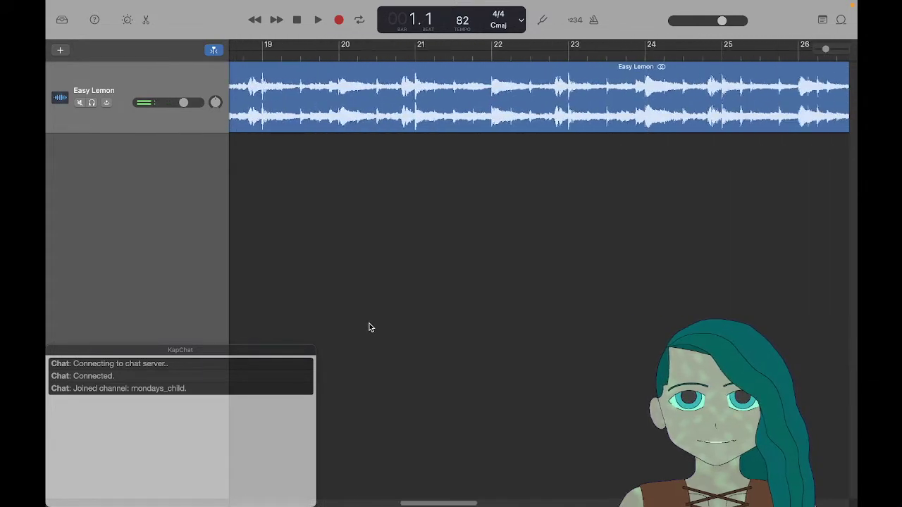
{"action": "scroll", "coordinate": [368, 328], "scroll_direction": "right", "scroll_amount": 15}
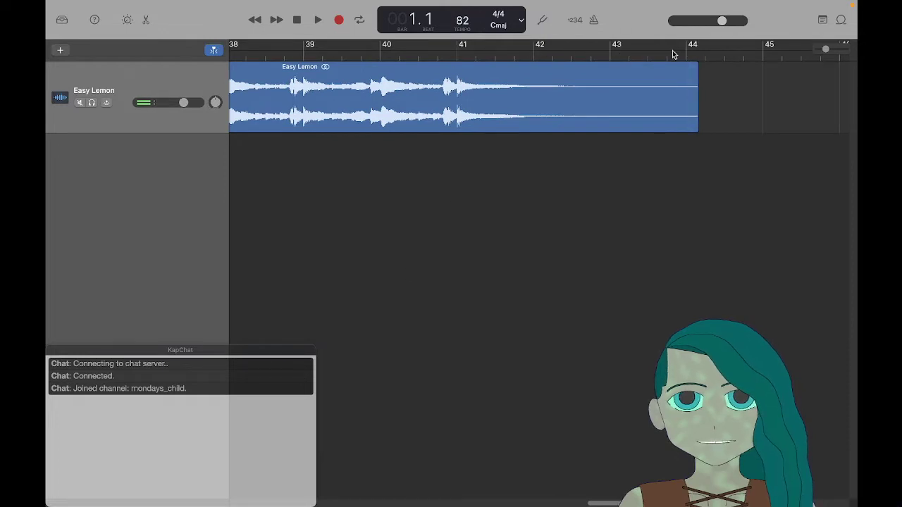
{"action": "left_click", "coordinate": [458, 55]}
{"action": "key", "text": "space"}
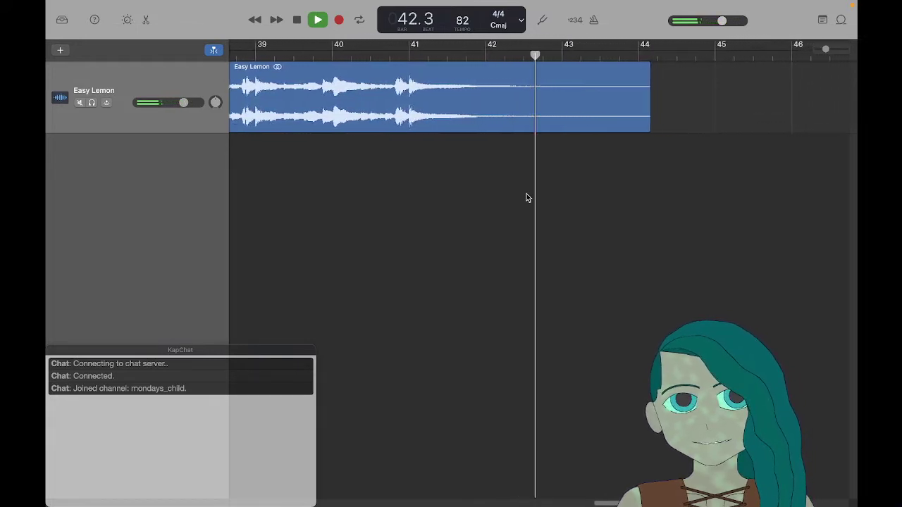
{"action": "key", "text": "space"}
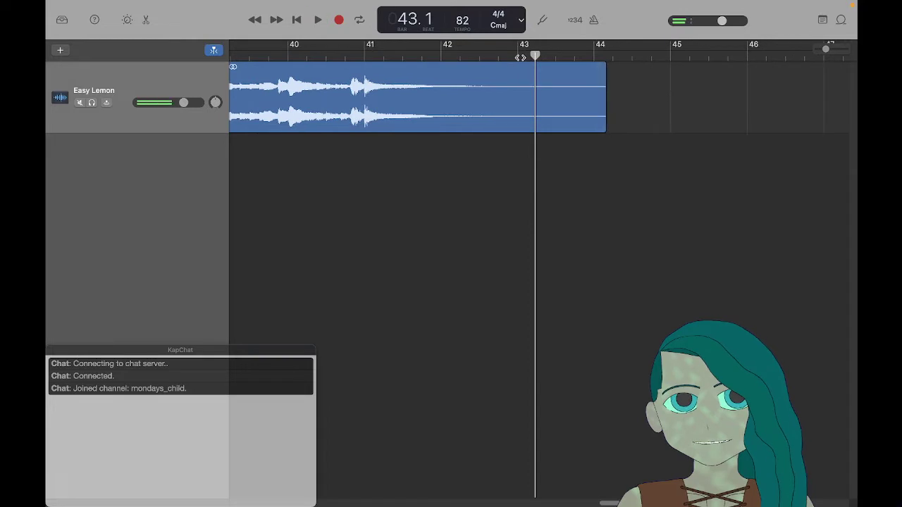
{"action": "left_click", "coordinate": [518, 55]}
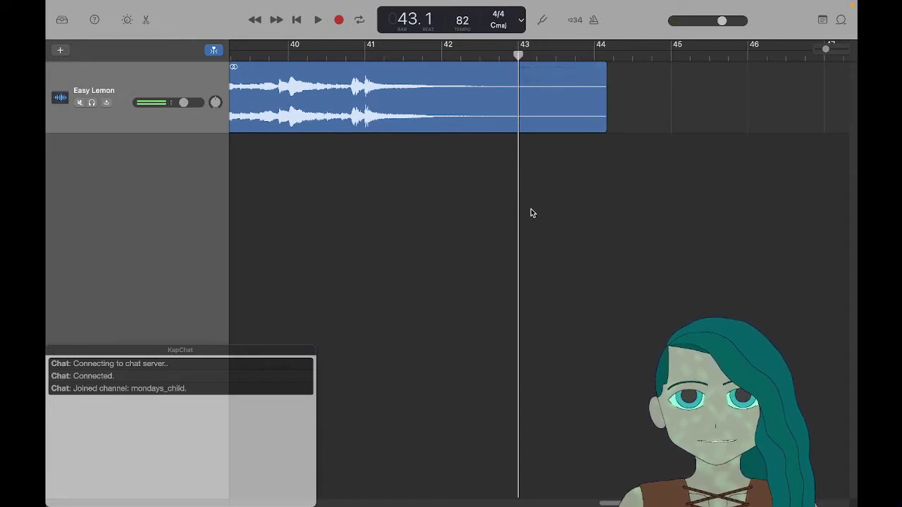
Step: Return to the New Score Wizard in MuseScore and set the number of bars to 42
{"action": "key", "text": "super+Tab"}
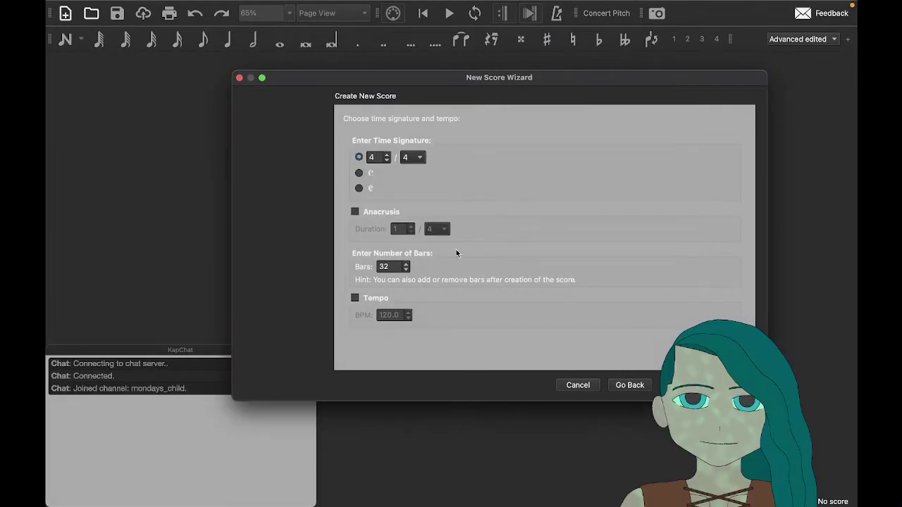
{"action": "left_click", "coordinate": [386, 266]}
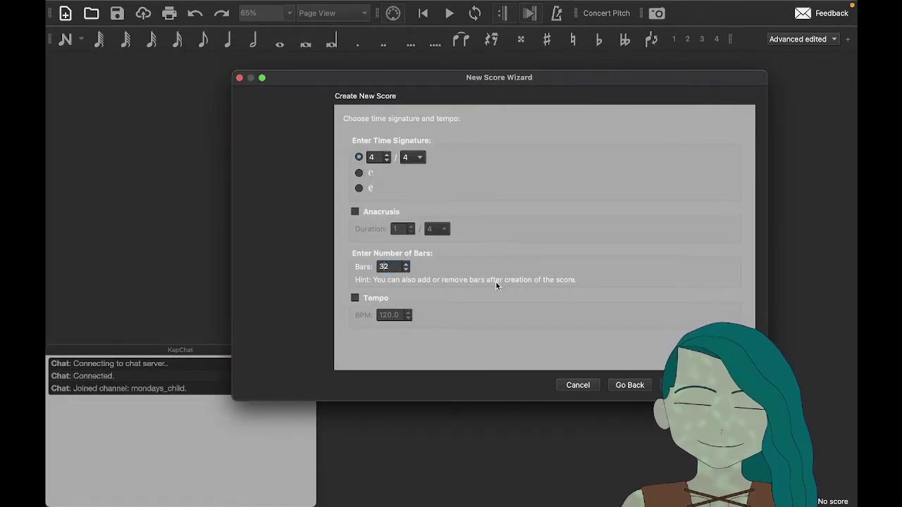
{"action": "key", "text": "Left"}
{"action": "key", "text": "BackSpace"}
{"action": "type", "text": "4"}
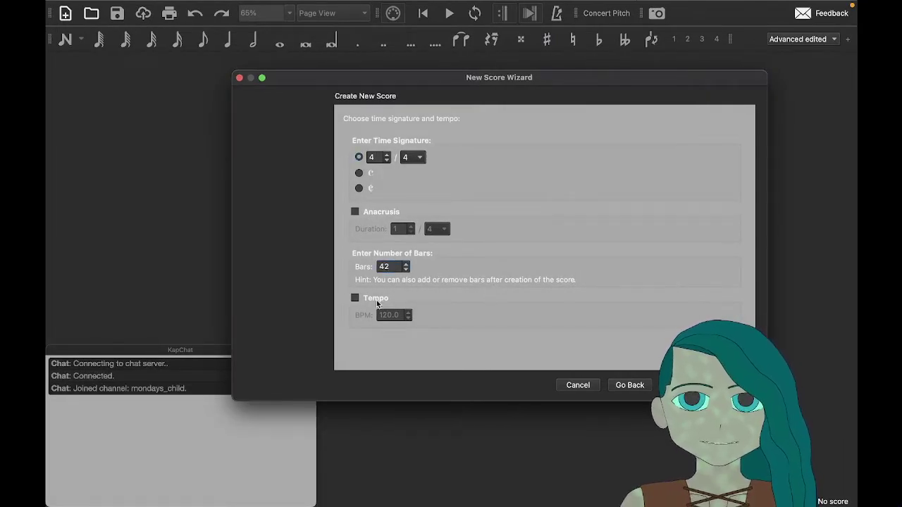
Step: Enable the tempo marking at 82 BPM, keep the 4/4 time signature and finish creating the score
{"action": "left_click", "coordinate": [354, 298]}
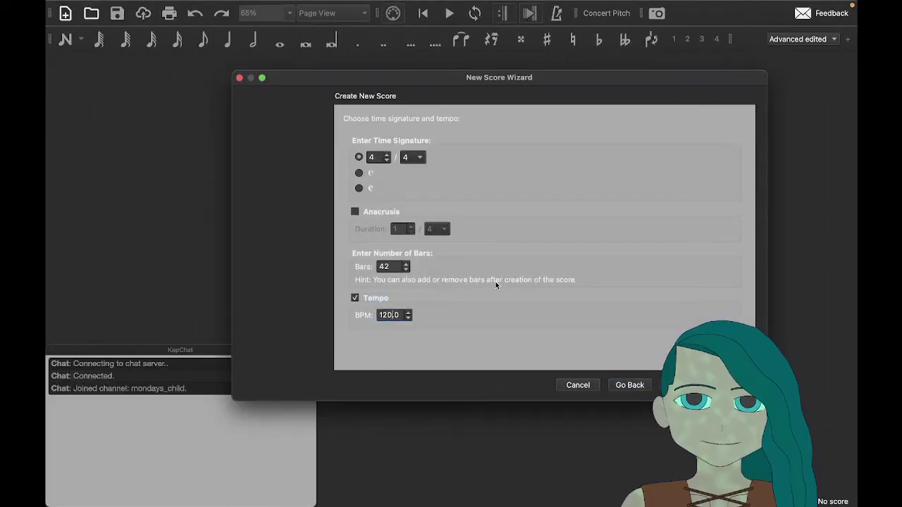
{"action": "key", "text": "BackSpace"}
{"action": "key", "text": "BackSpace"}
{"action": "key", "text": "BackSpace"}
{"action": "type", "text": "82"}
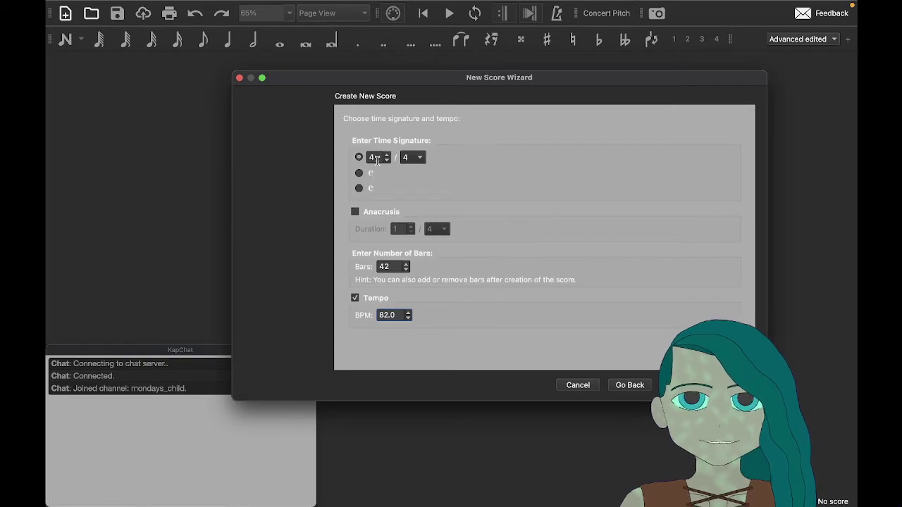
{"action": "key", "text": "Return"}
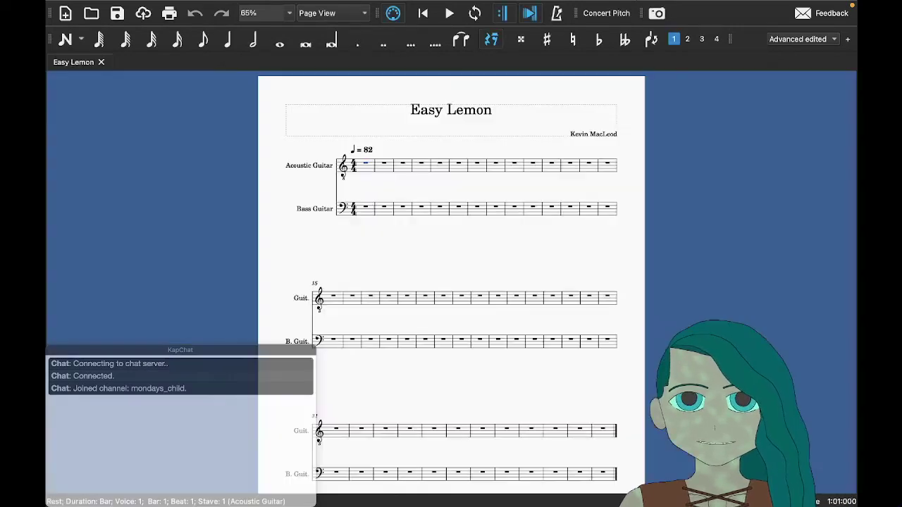
Step: Save the new score as "Easy Lemon.mscz" in the Downloads folder
{"action": "left_click", "coordinate": [461, 258]}
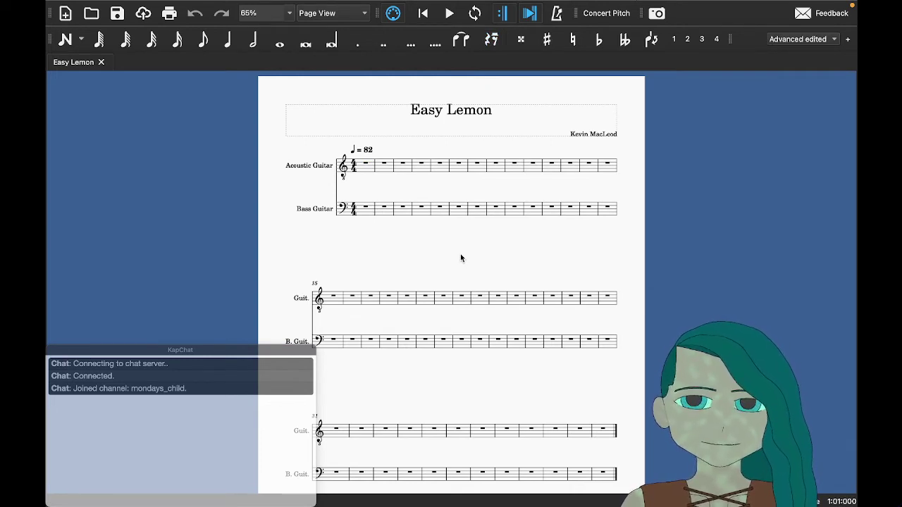
{"action": "key", "text": "super+s"}
{"action": "left_click", "coordinate": [440, 128]}
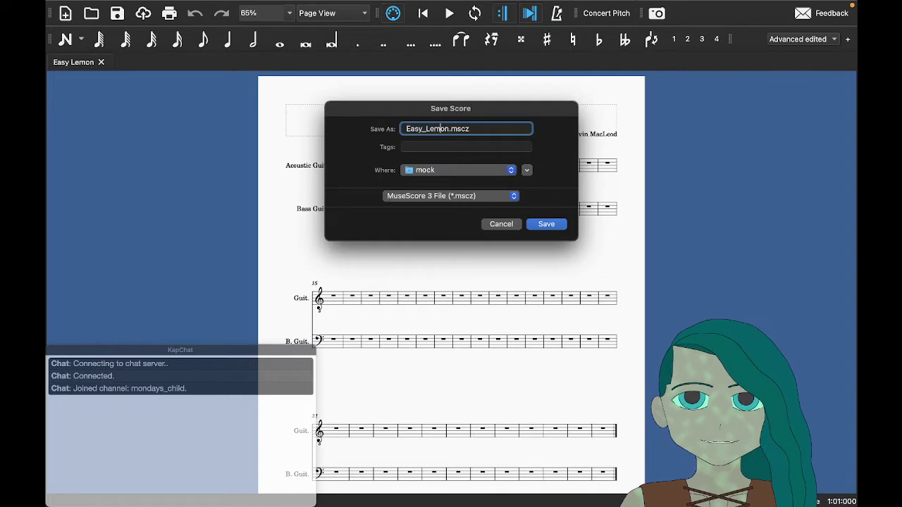
{"action": "key", "text": "BackSpace"}
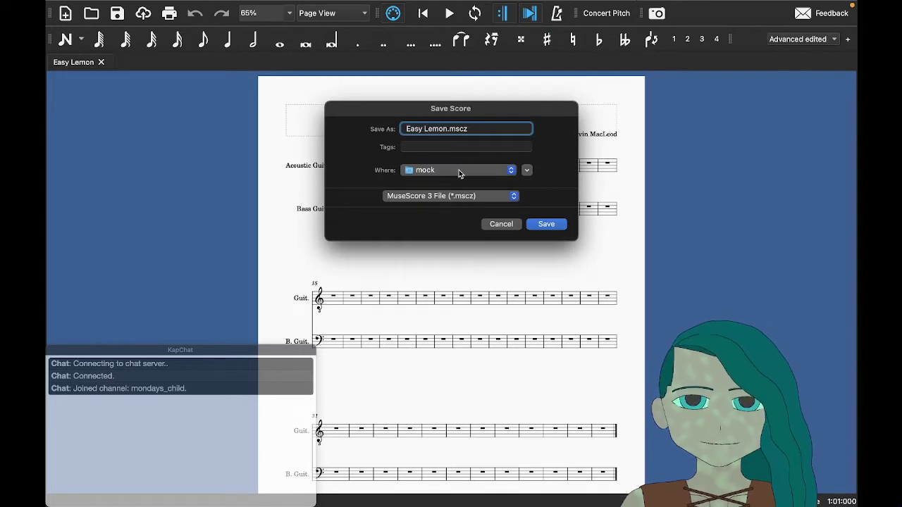
{"action": "left_click", "coordinate": [459, 174]}
{"action": "left_click", "coordinate": [448, 270]}
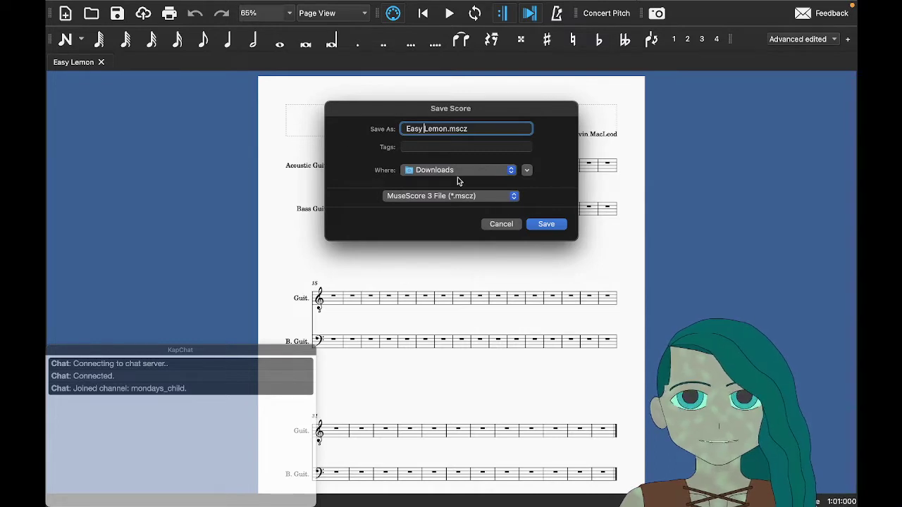
{"action": "left_click", "coordinate": [545, 227]}
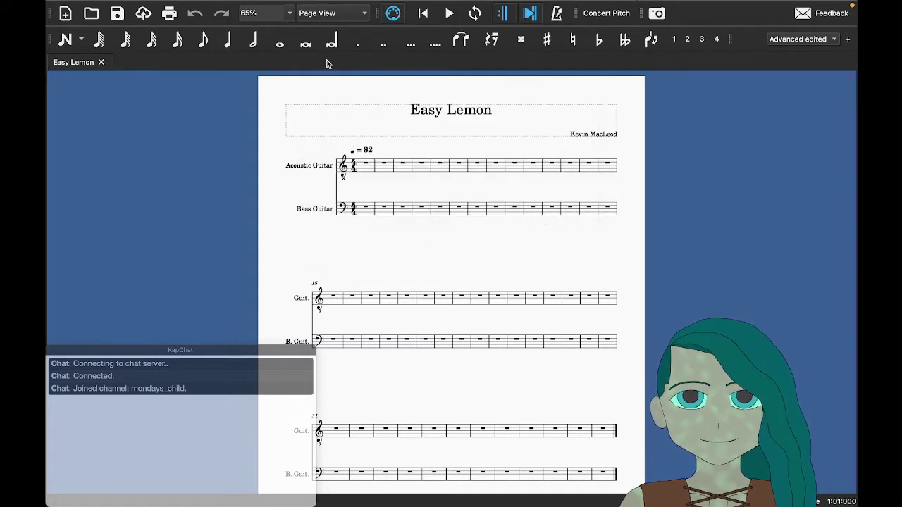
Step: Display the score in Continuous View and select the first bar's rest on the Bass Guitar staff
{"action": "left_click", "coordinate": [340, 19]}
{"action": "left_click", "coordinate": [338, 26]}
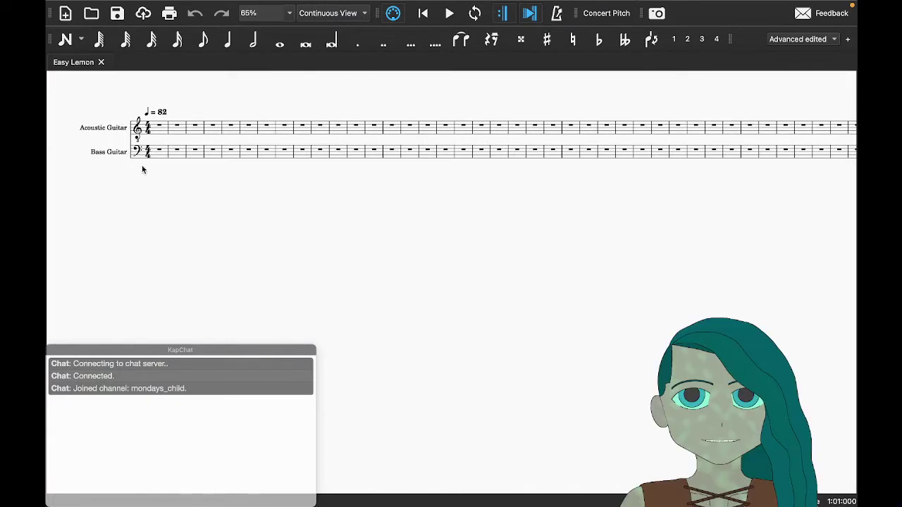
{"action": "scroll", "coordinate": [142, 146], "scroll_direction": "up", "scroll_amount": 5}
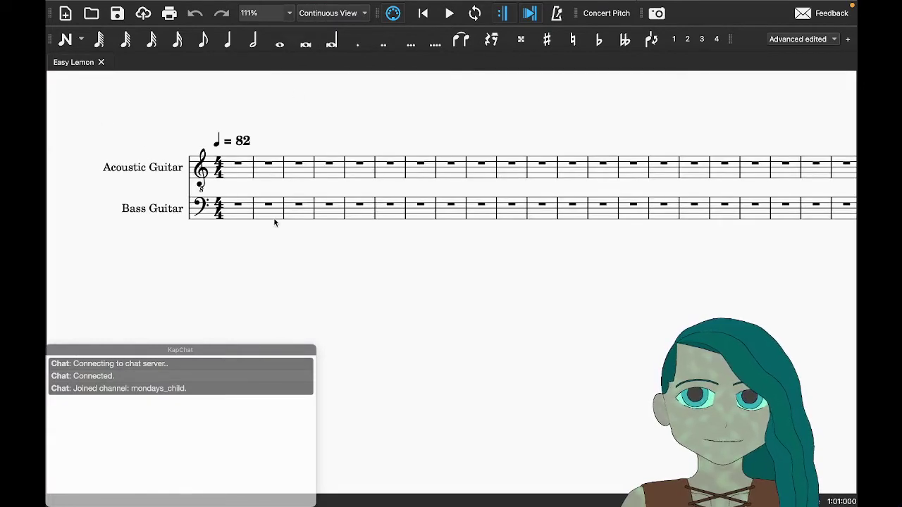
{"action": "left_click", "coordinate": [239, 206]}
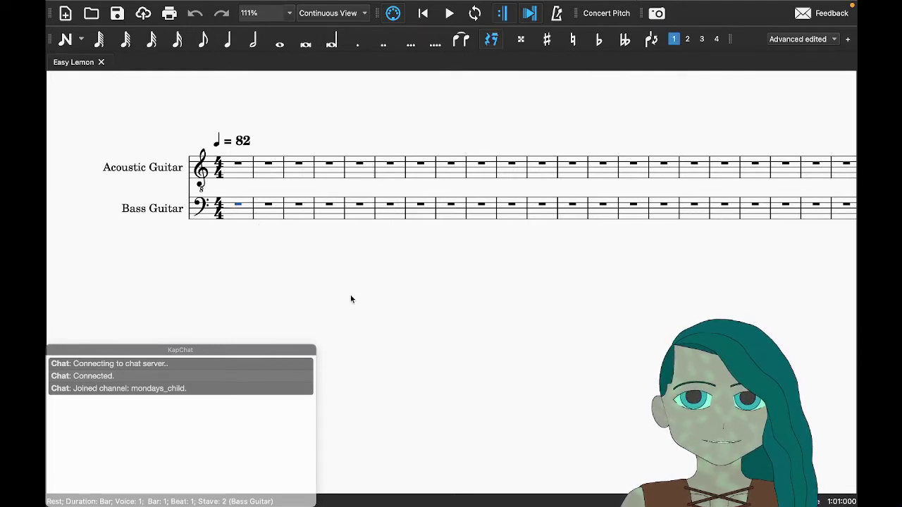
Step: Switch to GarageBand, turn on cycle playback for the track's opening and extend the cycle region through bar 4
{"action": "key", "text": "ctrl+Right"}
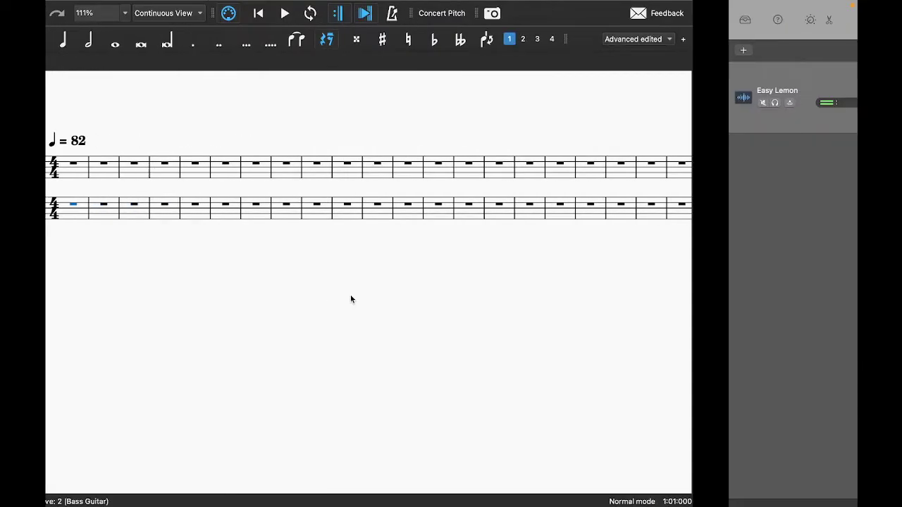
{"action": "key", "text": "ctrl+Left"}
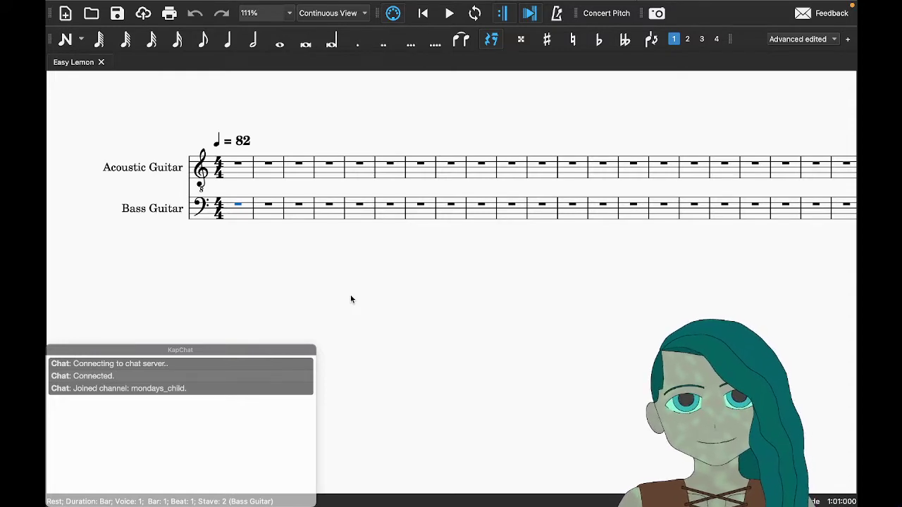
{"action": "key", "text": "ctrl+Right"}
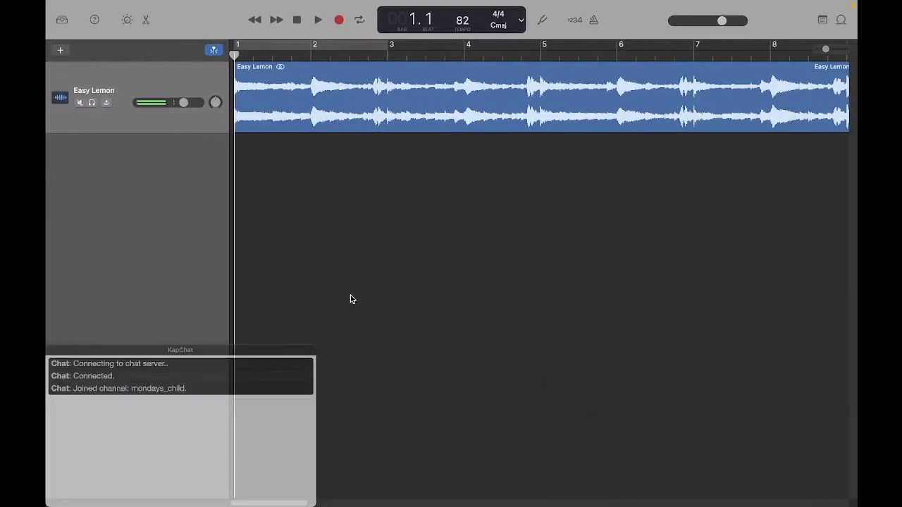
{"action": "key", "text": "c"}
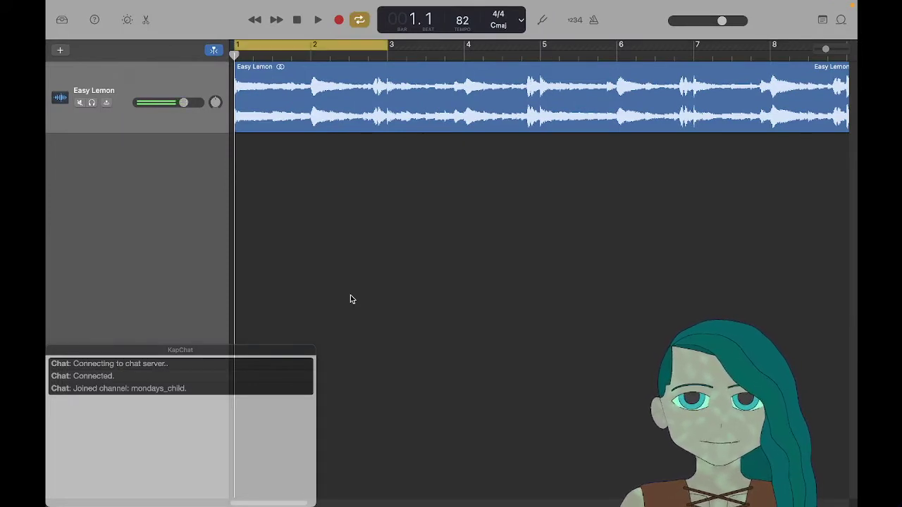
{"action": "key", "text": "space"}
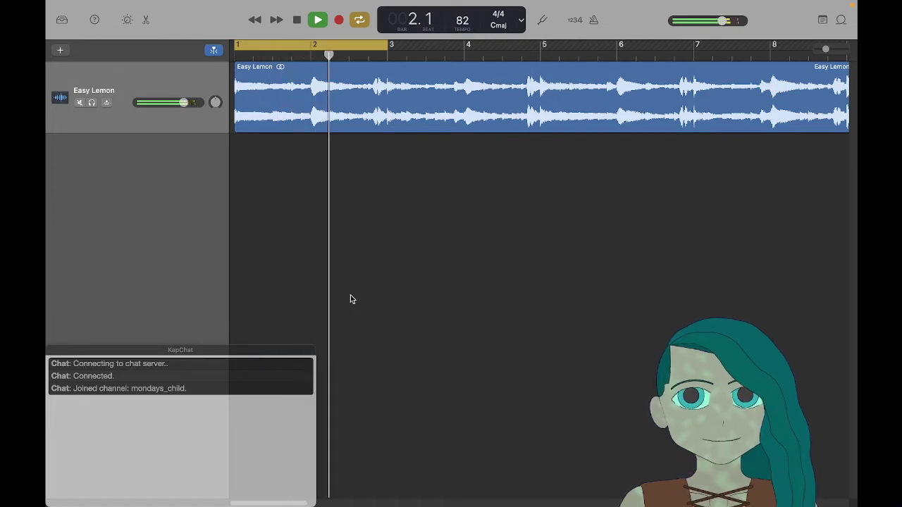
{"action": "key", "text": "space"}
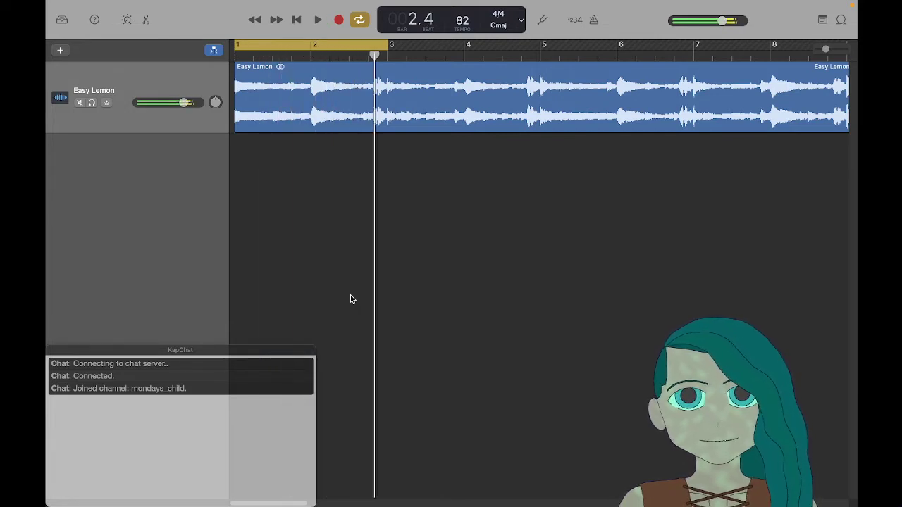
{"action": "left_click_drag", "start_coordinate": [387, 47], "coordinate": [540, 50]}
{"action": "key", "text": "Return"}
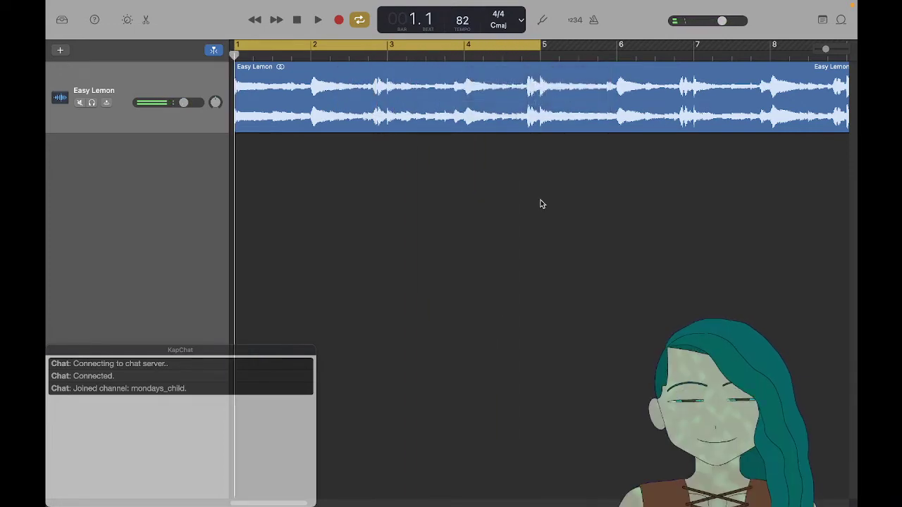
Step: Listen to the cycled opening four bars of Easy Lemon several times and return the playhead to the beginning
{"action": "key", "text": "space"}
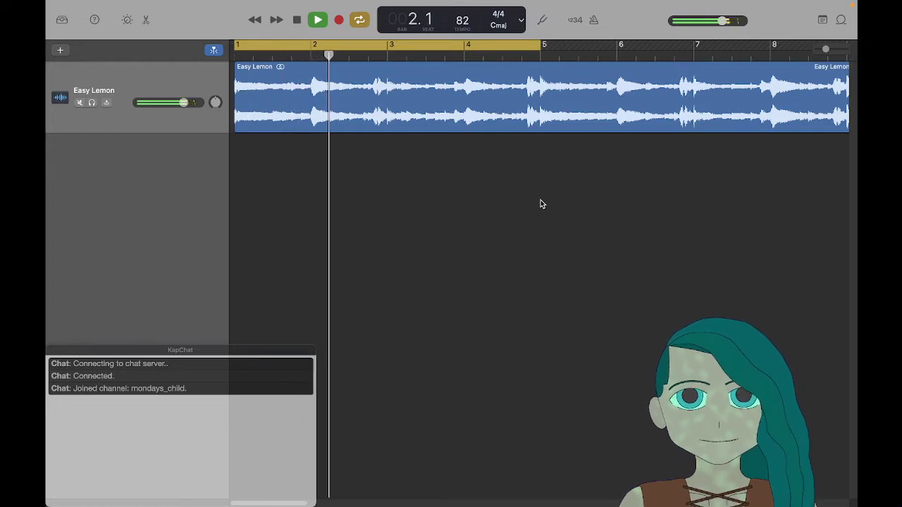
{"action": "key", "text": "space"}
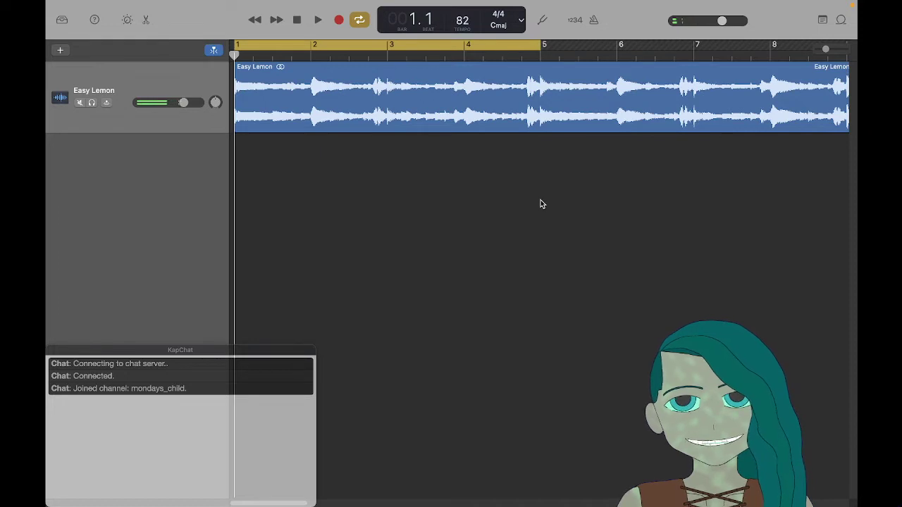
{"action": "key", "text": "space"}
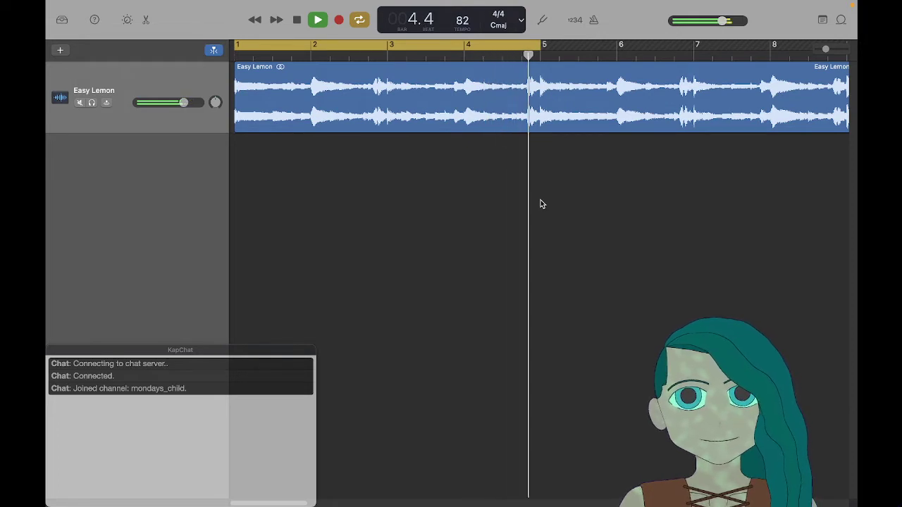
{"action": "key", "text": "space"}
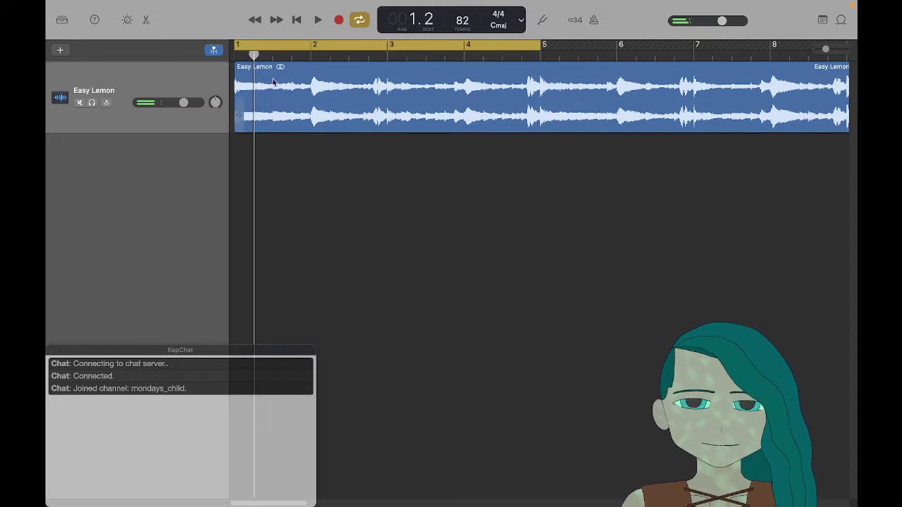
{"action": "left_click_drag", "start_coordinate": [254, 56], "coordinate": [236, 56]}
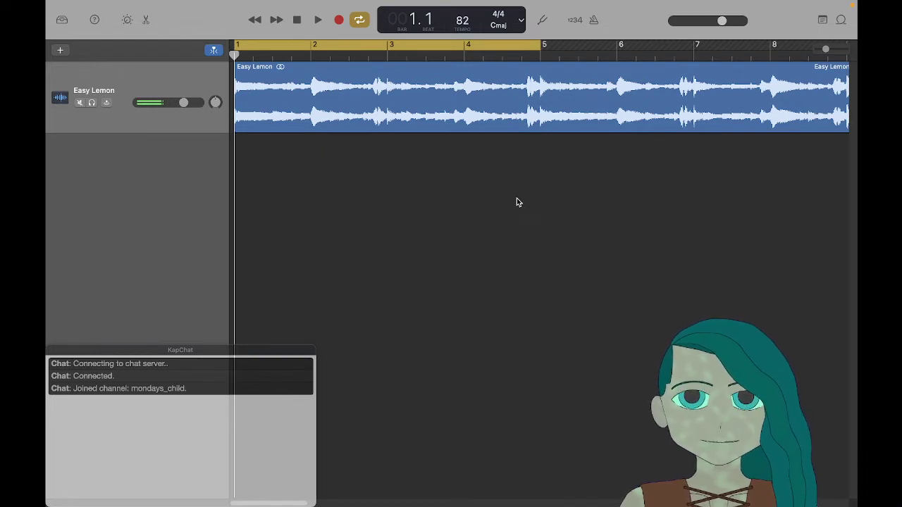
{"action": "key", "text": "space"}
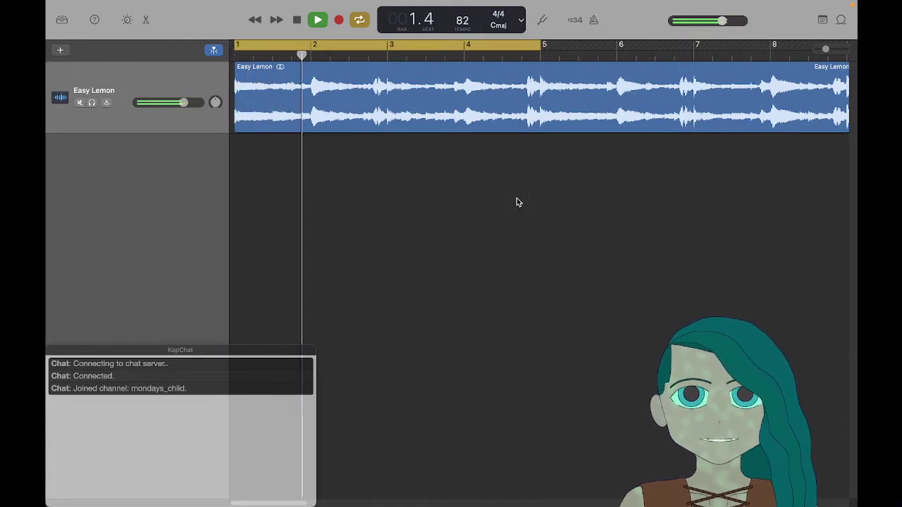
{"action": "key", "text": "space"}
{"action": "key", "text": "Return"}
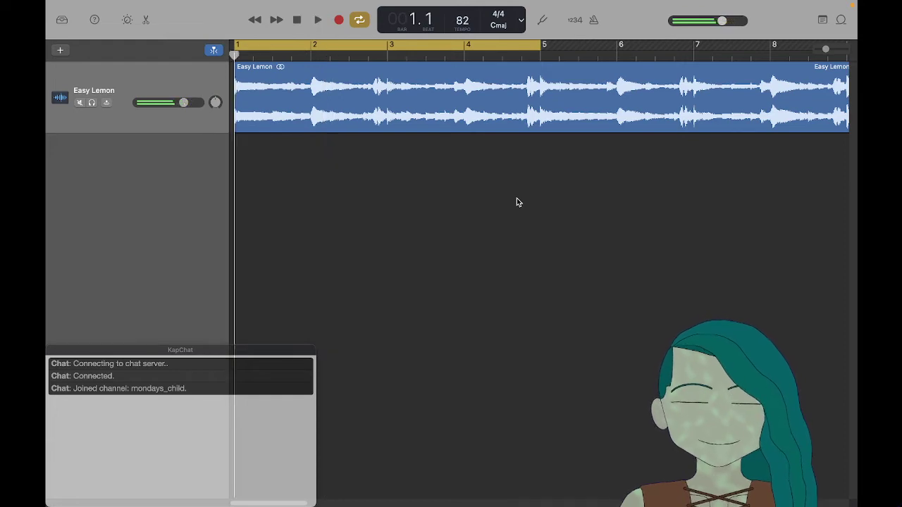
Step: Listen to the very start of Easy Lemon once more and return the playhead to the beginning
{"action": "key", "text": "space"}
{"action": "key", "text": "space"}
{"action": "key", "text": "Return"}
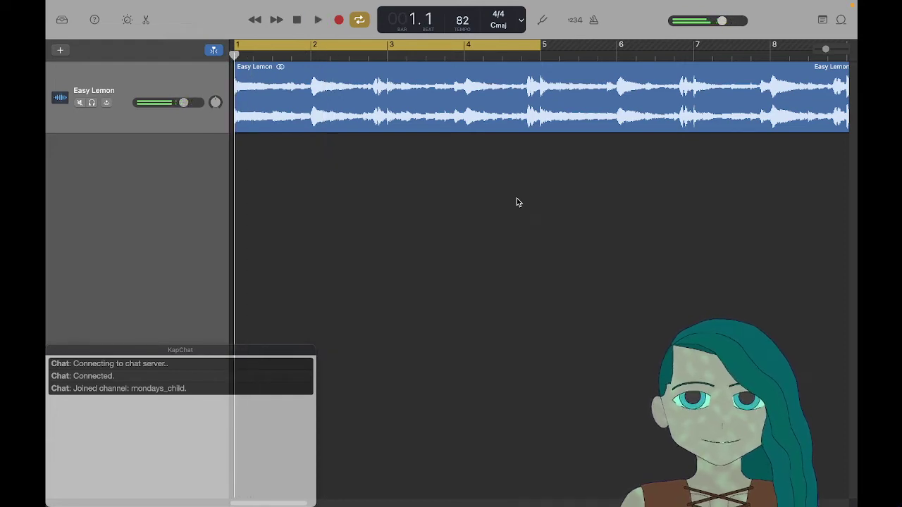
Step: Switch to MuseScore and start note input in bar 1 of the Bass Guitar staff with a whole-note duration
{"action": "key", "text": "ctrl+Left"}
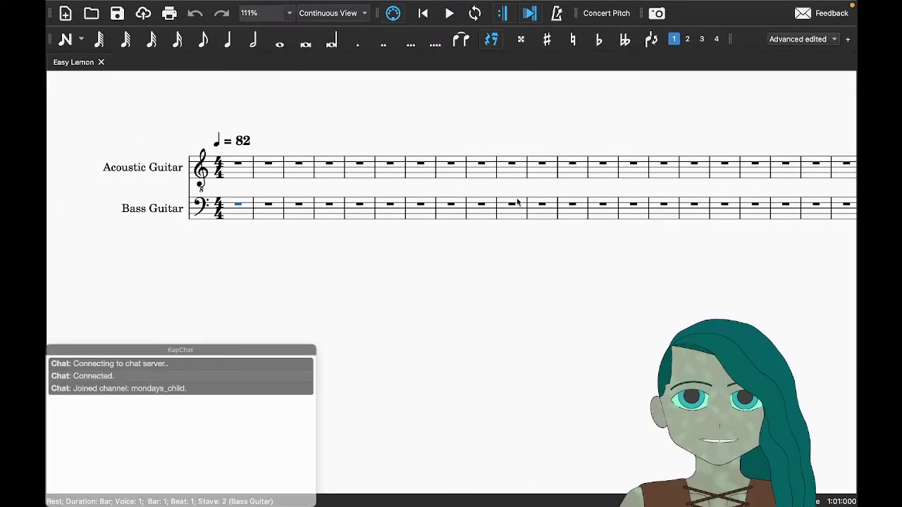
{"action": "key", "text": "n"}
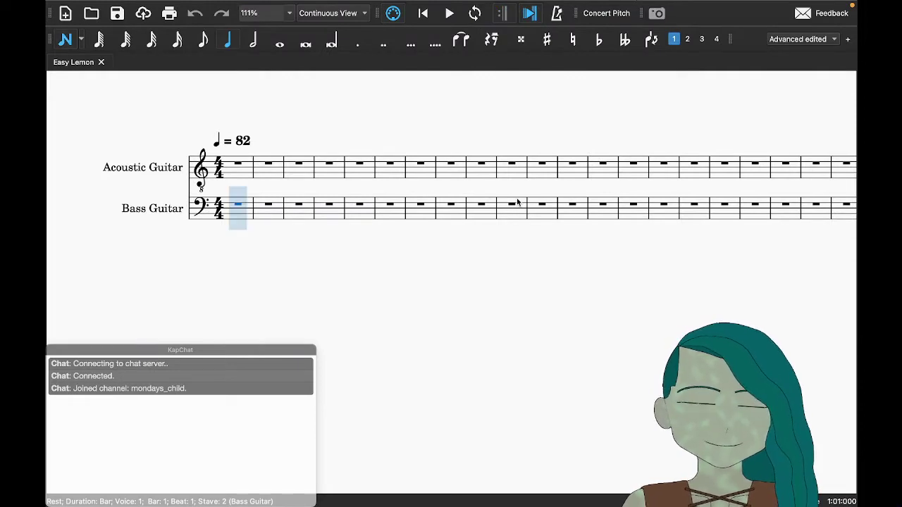
{"action": "key", "text": "7"}
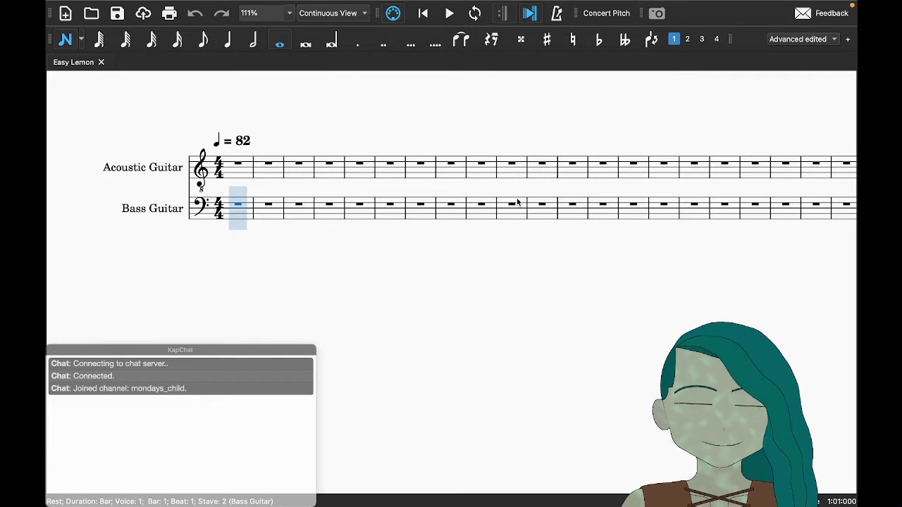
Step: Halve the note-entry duration down to a 64th note, double it up to a longa and return it to a whole note
{"action": "key", "text": "q"}
{"action": "key", "text": "q"}
{"action": "key", "text": "q"}
{"action": "key", "text": "q"}
{"action": "key", "text": "q"}
{"action": "key", "text": "q"}
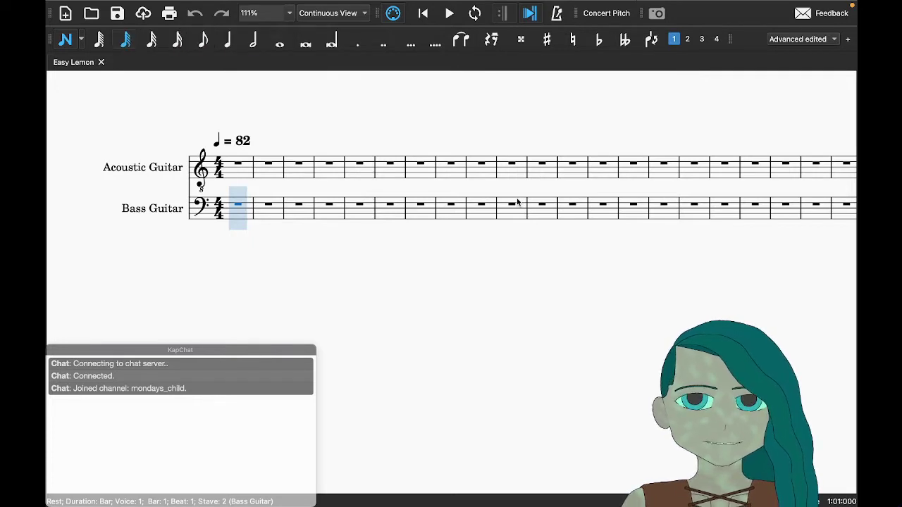
{"action": "key", "text": "w"}
{"action": "key", "text": "w"}
{"action": "key", "text": "q"}
{"action": "key", "text": "q"}
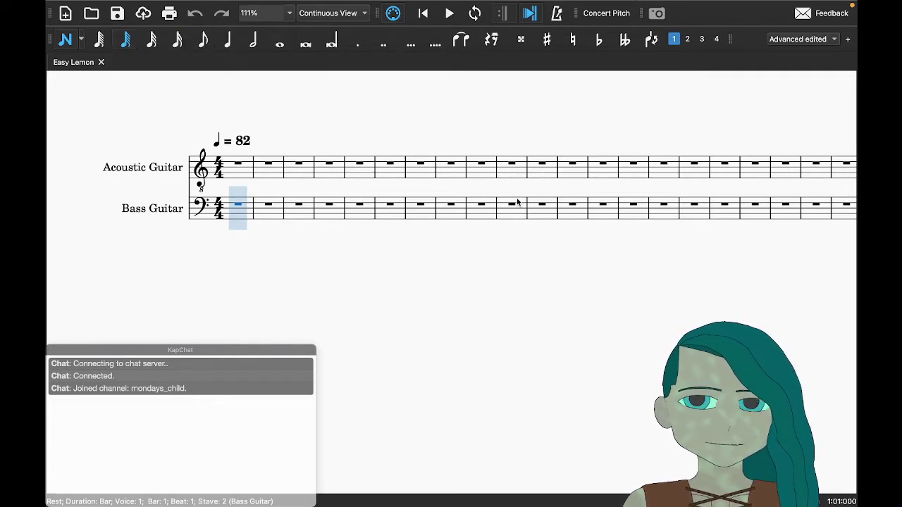
{"action": "key", "text": "w"}
{"action": "key", "text": "w"}
{"action": "key", "text": "w"}
{"action": "key", "text": "w"}
{"action": "key", "text": "w"}
{"action": "key", "text": "w"}
{"action": "key", "text": "w"}
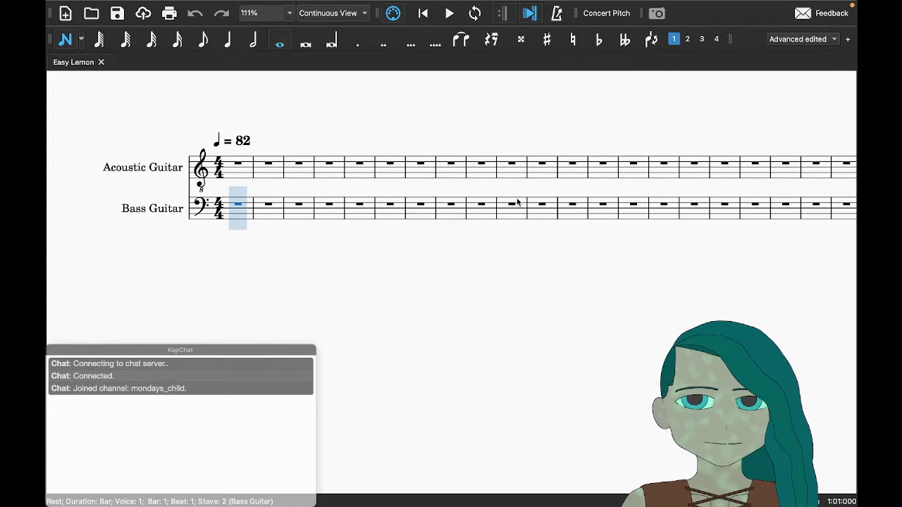
{"action": "key", "text": "w"}
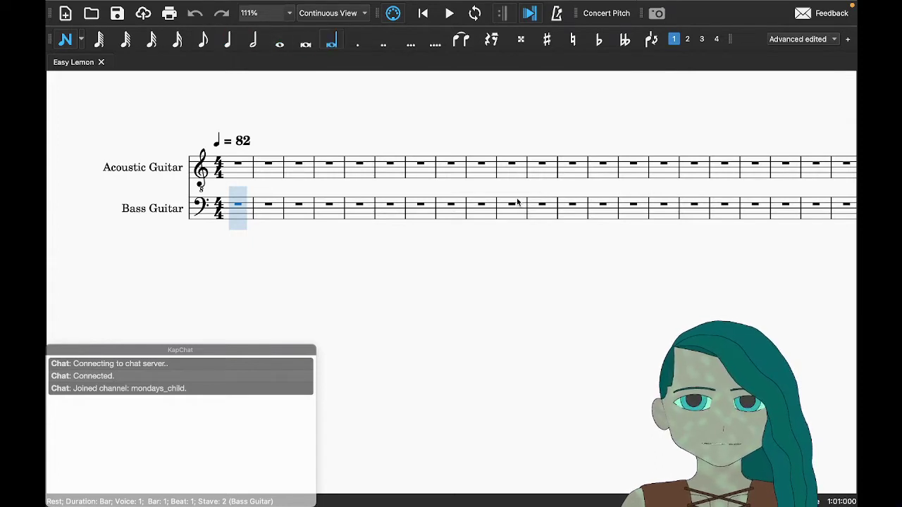
{"action": "key", "text": "q"}
{"action": "key", "text": "q"}
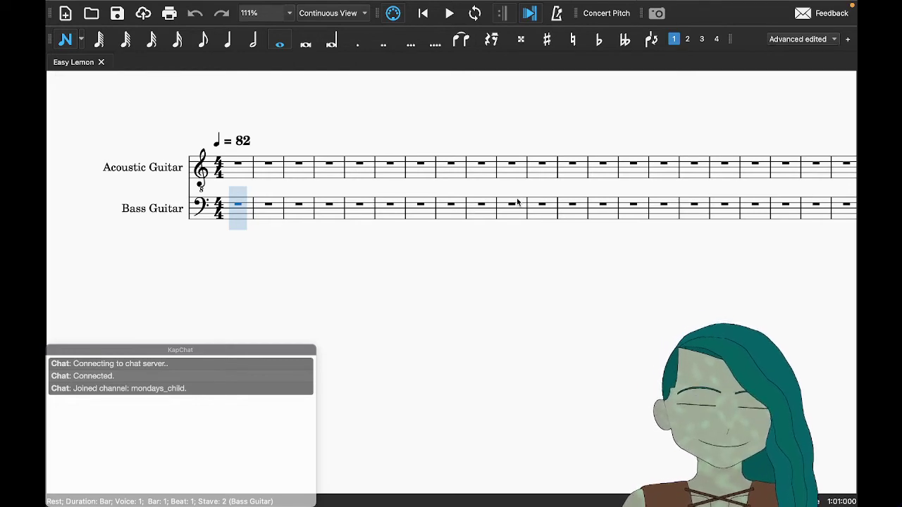
Step: Switch to GarageBand, listen to bar 1 of Easy Lemon and return to MuseScore
{"action": "key", "text": "ctrl+Right"}
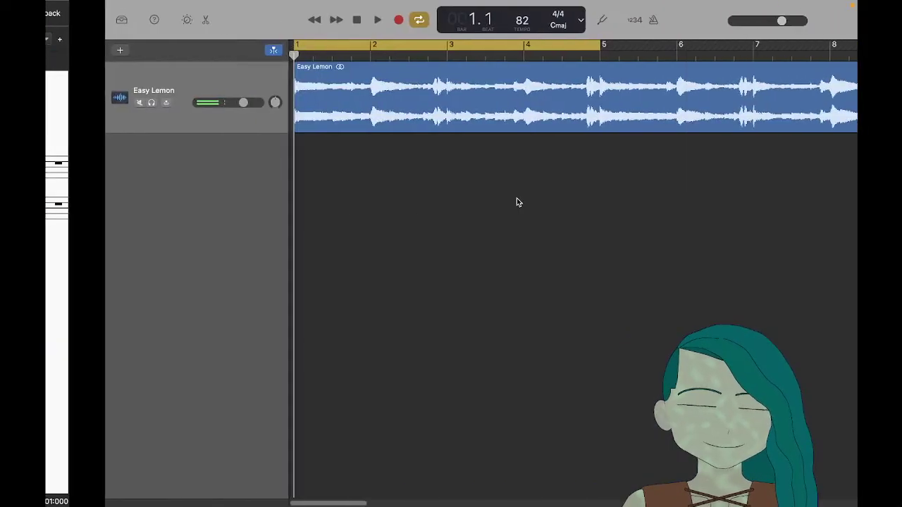
{"action": "key", "text": "space"}
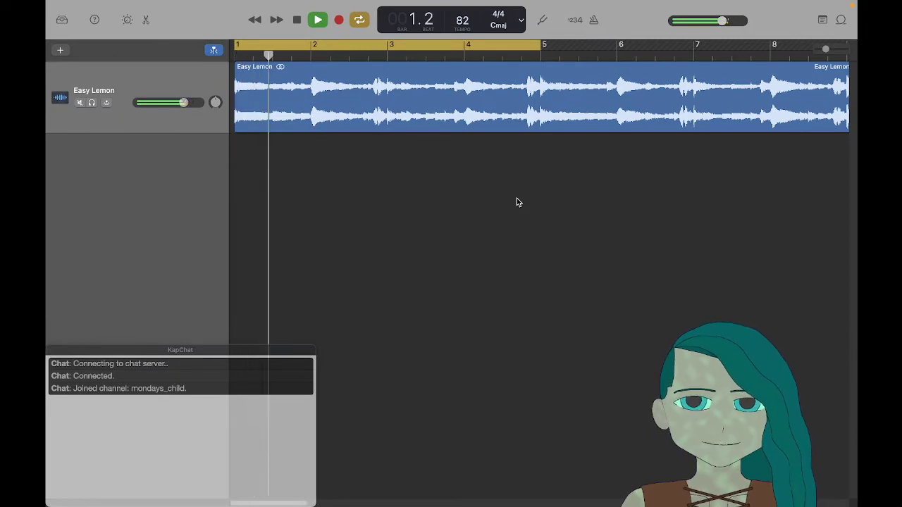
{"action": "key", "text": "space"}
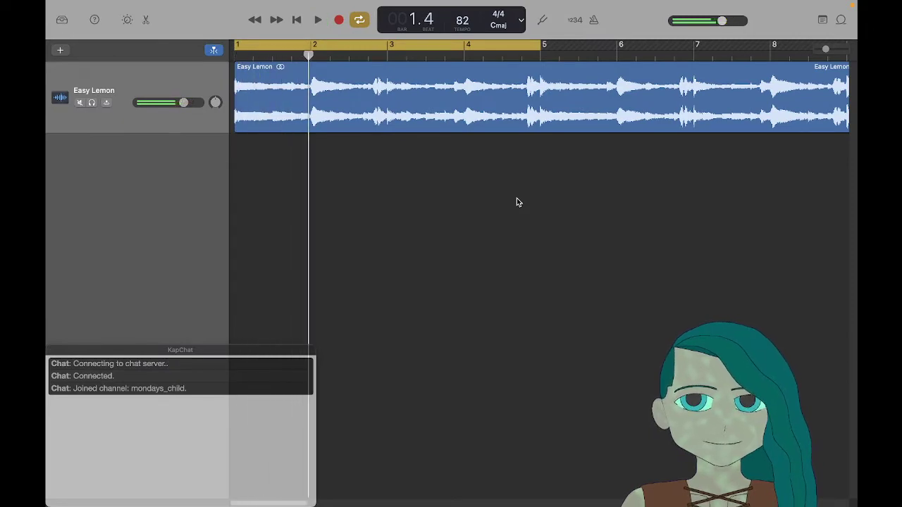
{"action": "key", "text": "ctrl+Left"}
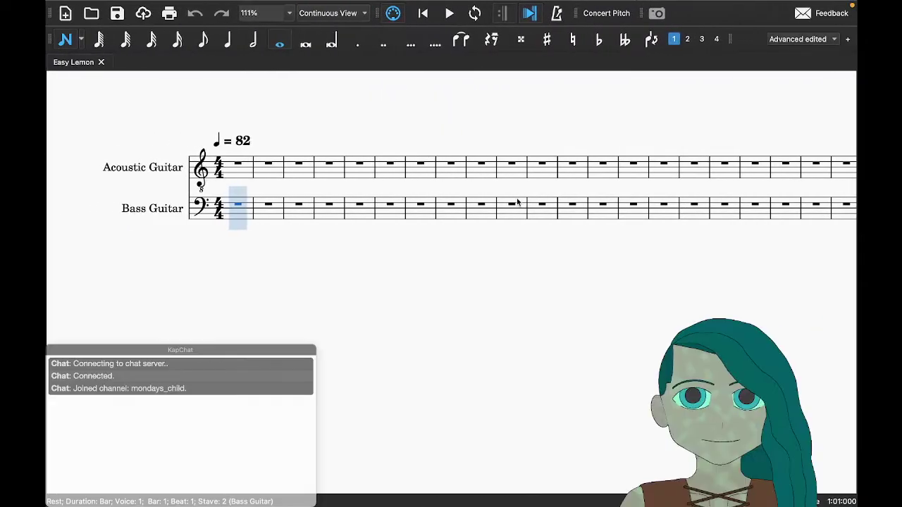
Step: Enter a whole note in bar 1 of the Bass Guitar staff, lower it to A2 and advance to bar 2
{"action": "key", "text": "c"}
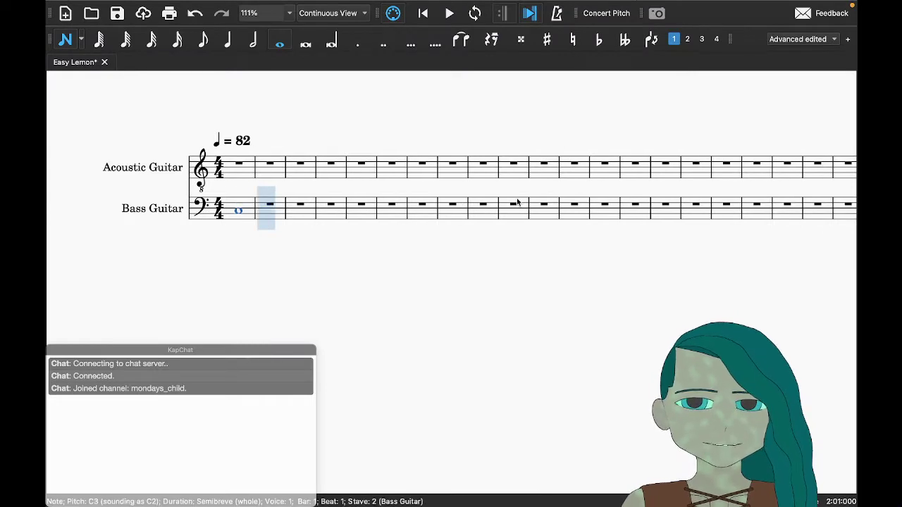
{"action": "key", "text": "Down"}
{"action": "key", "text": "Down"}
{"action": "key", "text": "Down"}
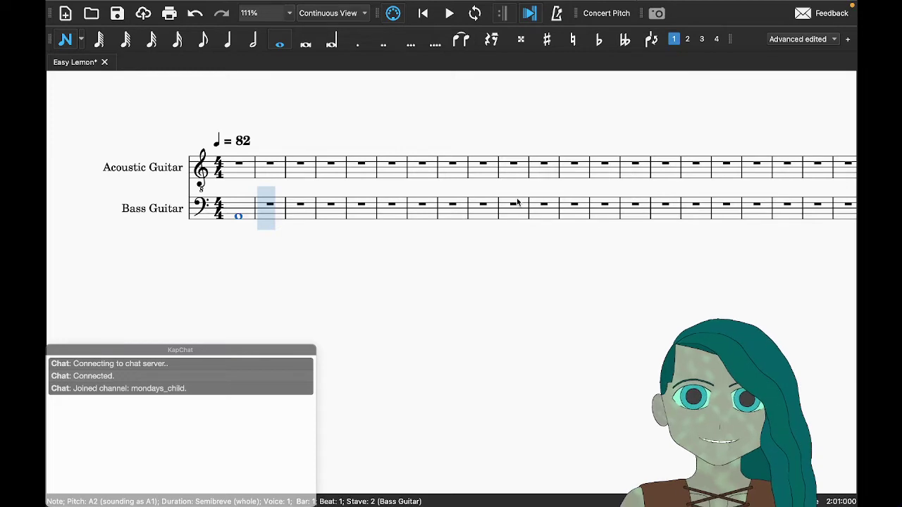
{"action": "key", "text": "Right"}
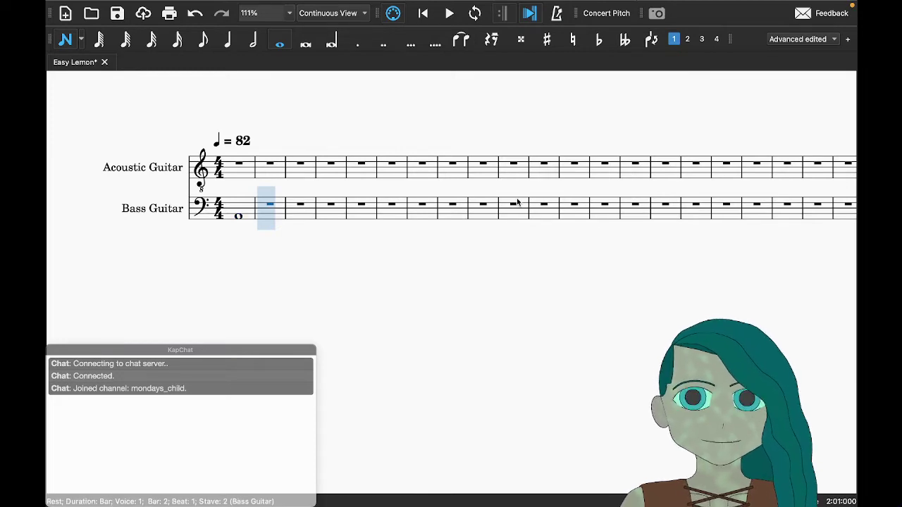
Step: Switch to GarageBand, listen to the transition from bar 1 into bar 2 and return to MuseScore
{"action": "key", "text": "super+Tab"}
{"action": "key", "text": "space"}
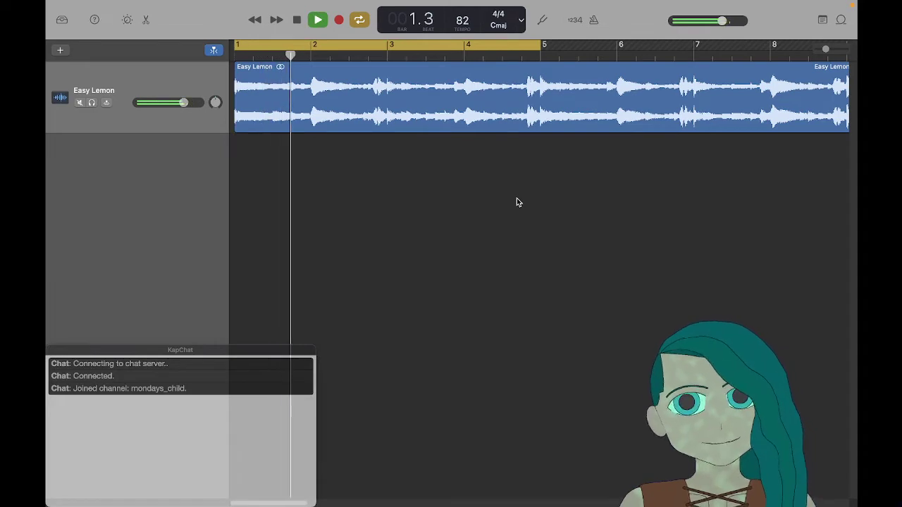
{"action": "key", "text": "space"}
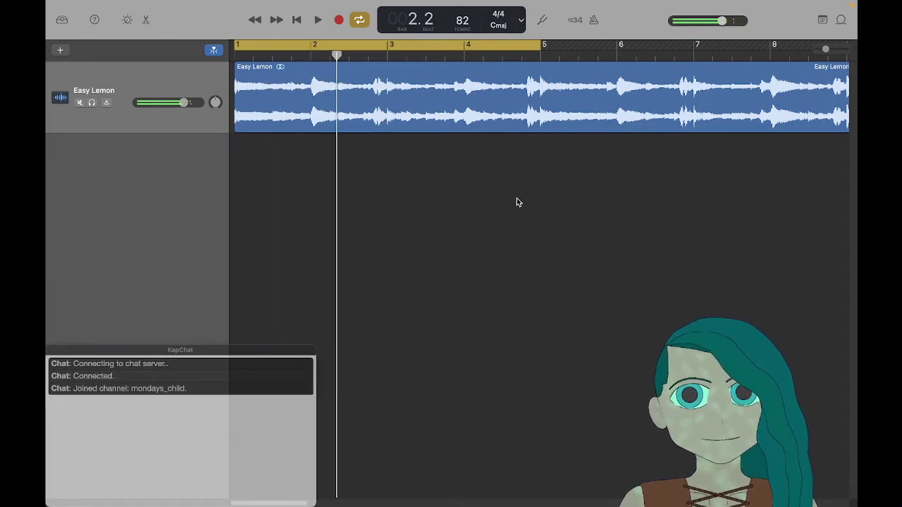
{"action": "key", "text": "super+Tab"}
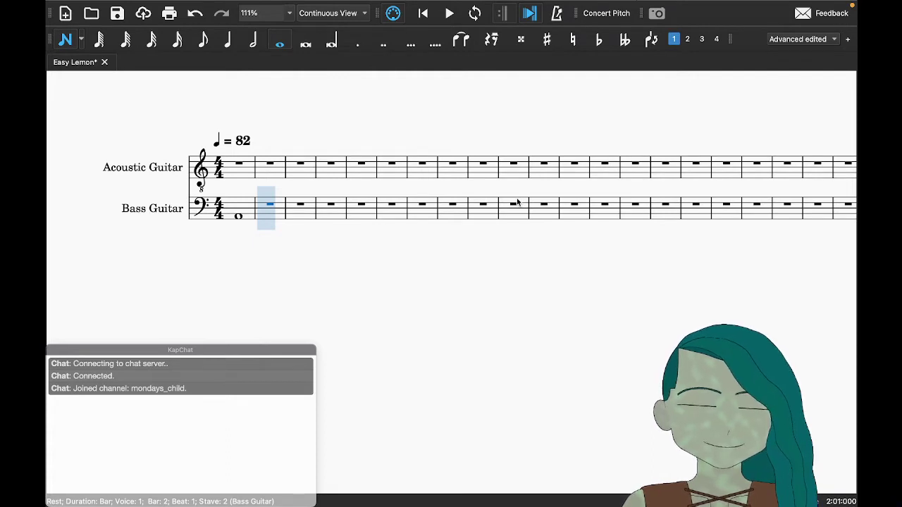
Step: Enter a whole note in bar 2 of the Bass Guitar staff and raise it to D3
{"action": "key", "text": "b"}
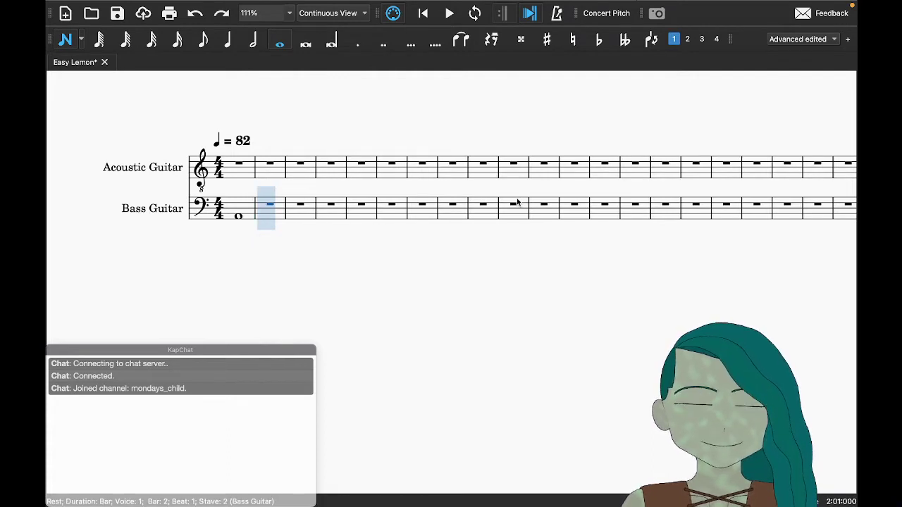
{"action": "key", "text": "Up"}
{"action": "key", "text": "Up"}
{"action": "key", "text": "Up"}
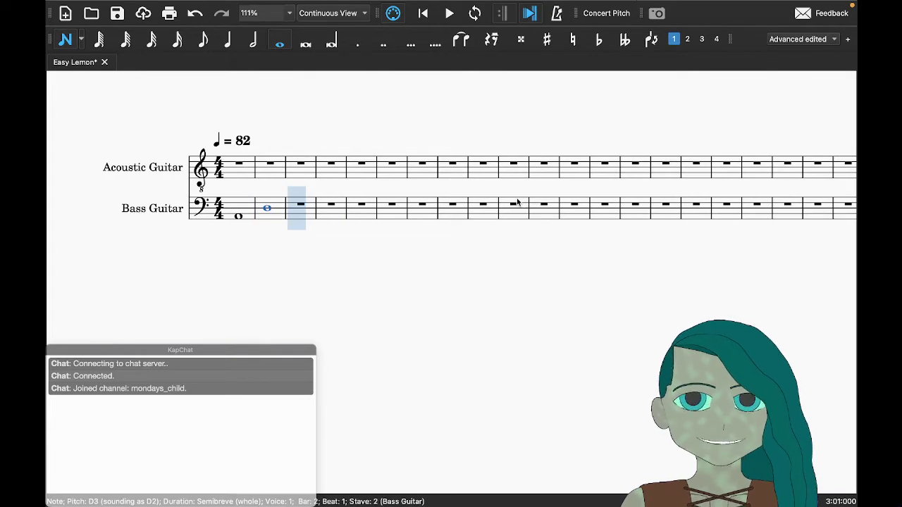
Step: Compare the bass notes of bars 1 and 2 by ear with the opening of the recording in GarageBand
{"action": "key", "text": "Left"}
{"action": "key", "text": "Left"}
{"action": "key", "text": "Right"}
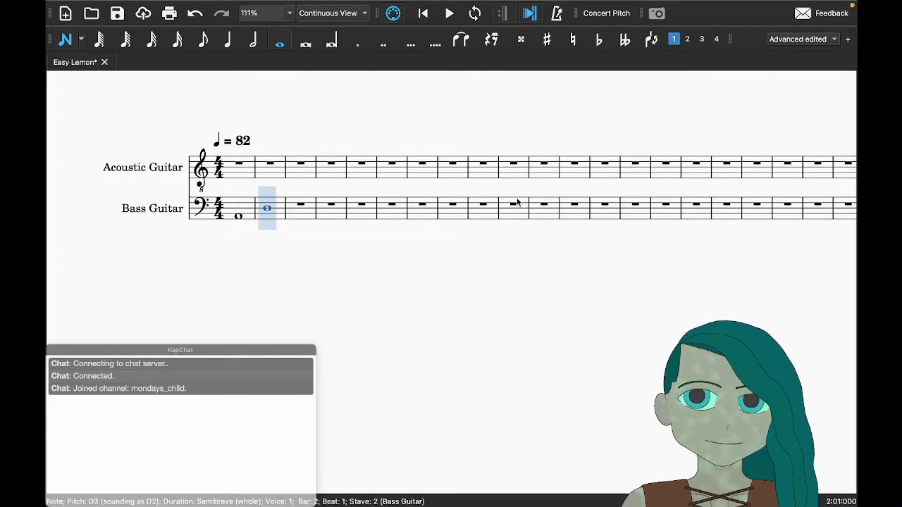
{"action": "key", "text": "Left"}
{"action": "key", "text": "super+Tab"}
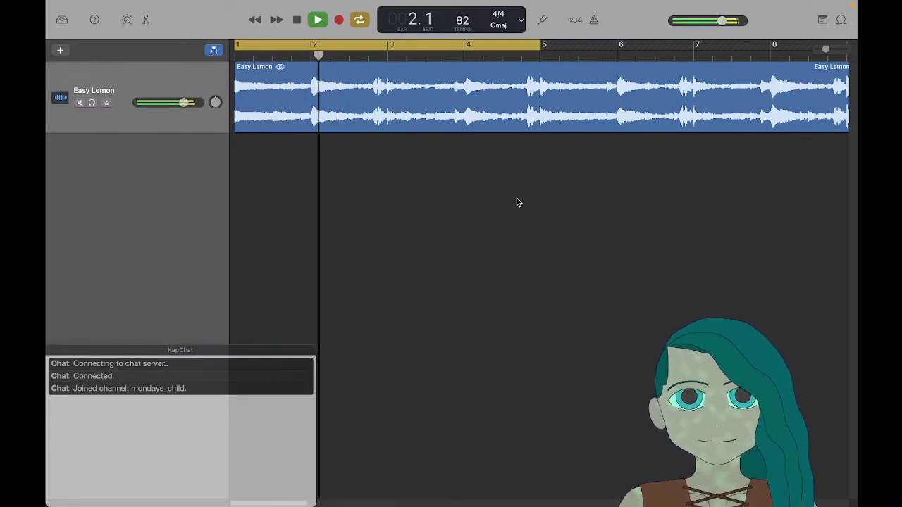
{"action": "key", "text": "space"}
{"action": "key", "text": "super+Tab"}
{"action": "key", "text": "Right"}
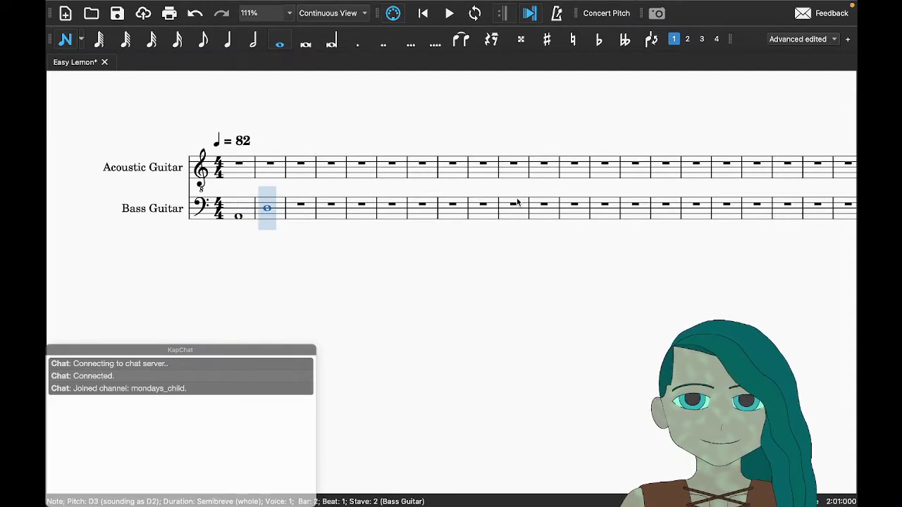
Step: Switch to GarageBand, place the playhead at the start of bar 2 and listen through that bar
{"action": "key", "text": "super+Tab"}
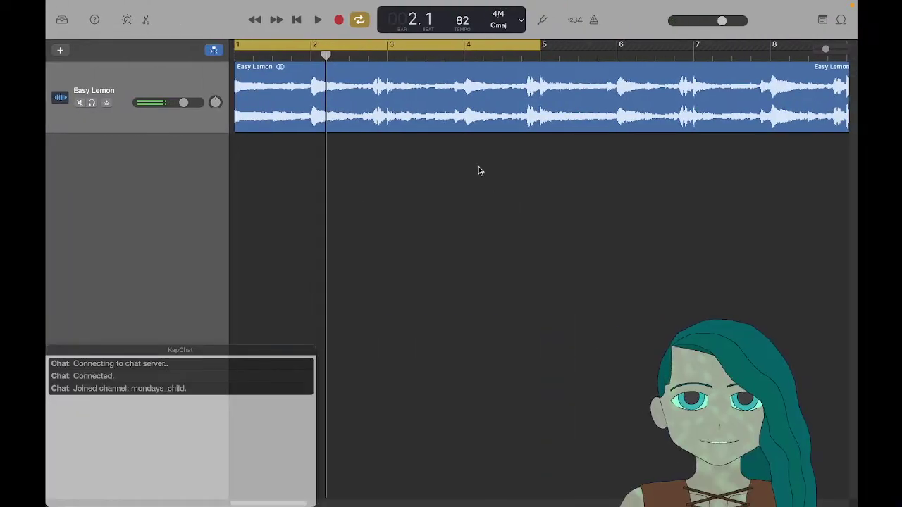
{"action": "left_click", "coordinate": [311, 55]}
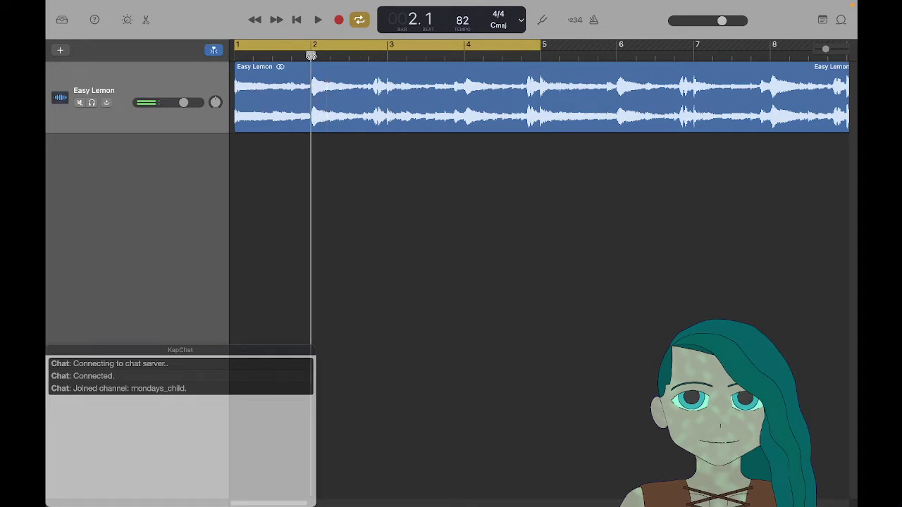
{"action": "key", "text": "space"}
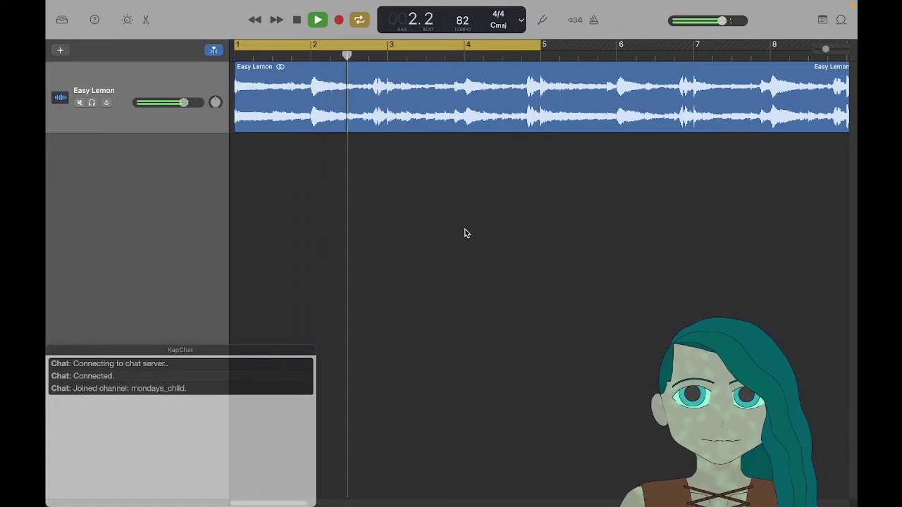
{"action": "key", "text": "space"}
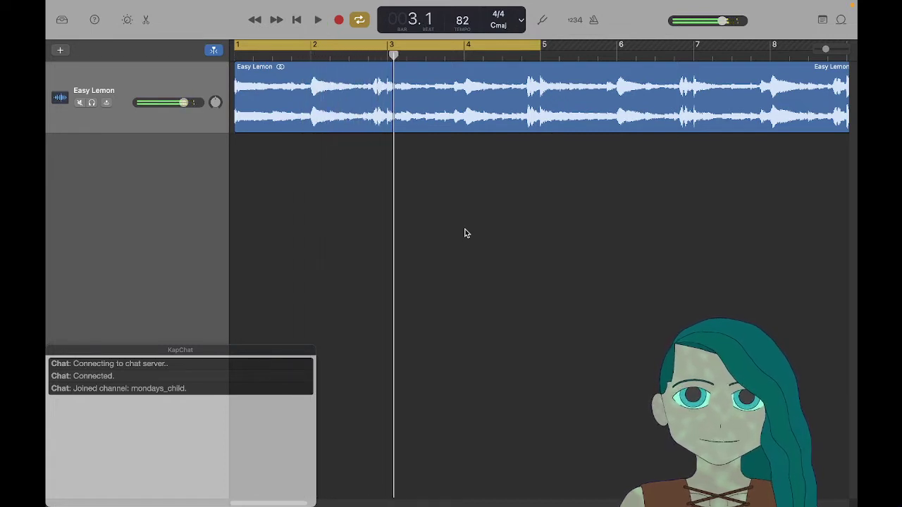
Step: Shorten the cycle region to cover only bar 2, listen to it looping and check the bar with the playhead
{"action": "key", "text": "c"}
{"action": "left_click", "coordinate": [284, 48]}
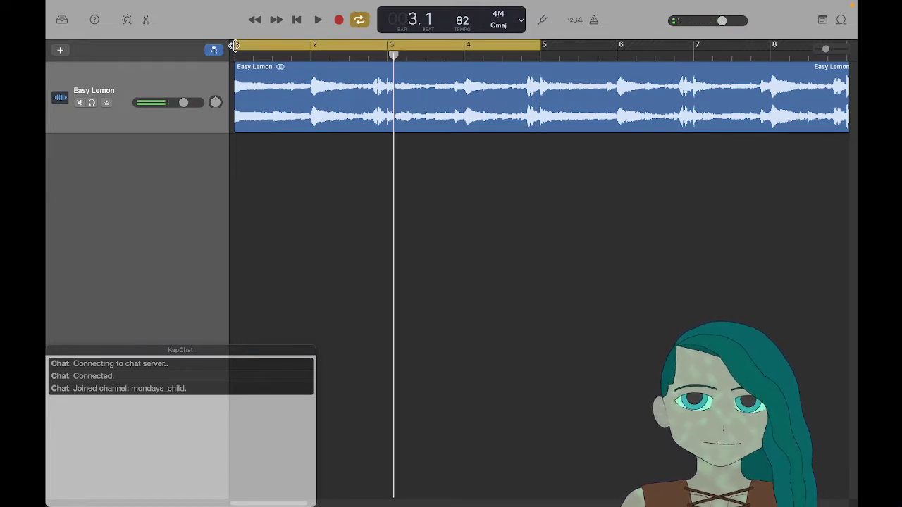
{"action": "left_click_drag", "start_coordinate": [234, 46], "coordinate": [314, 48]}
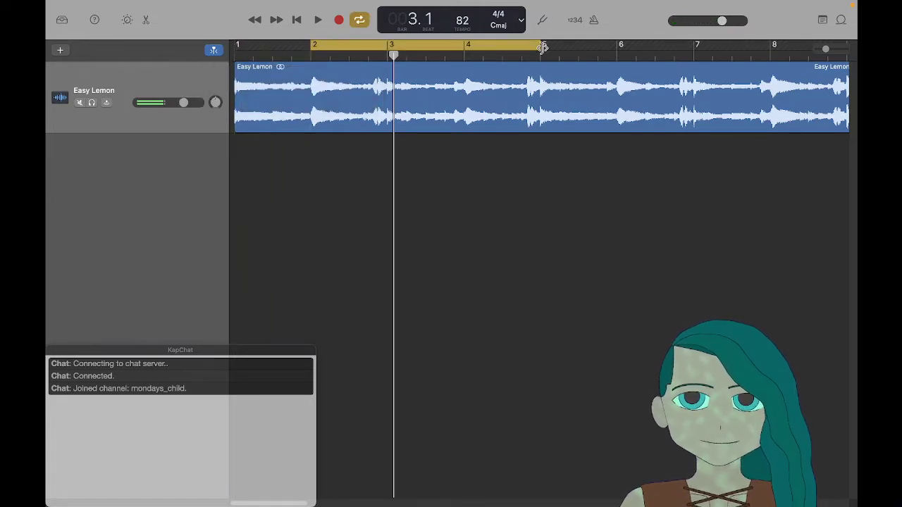
{"action": "left_click_drag", "start_coordinate": [541, 47], "coordinate": [389, 50]}
{"action": "key", "text": "space"}
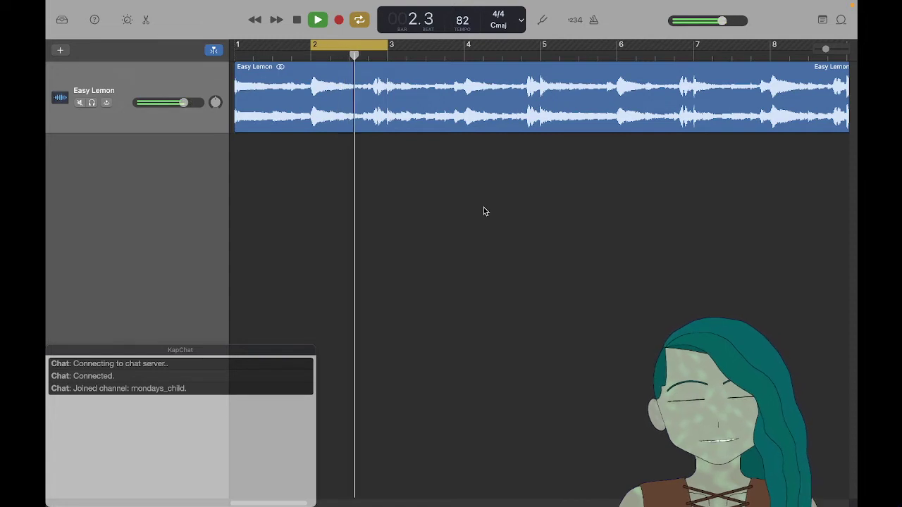
{"action": "key", "text": "space"}
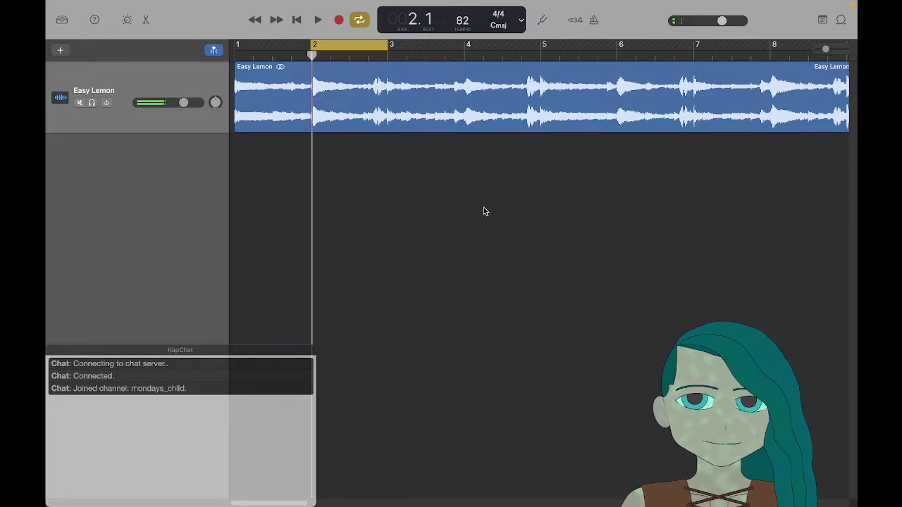
{"action": "left_click_drag", "start_coordinate": [379, 56], "coordinate": [312, 62]}
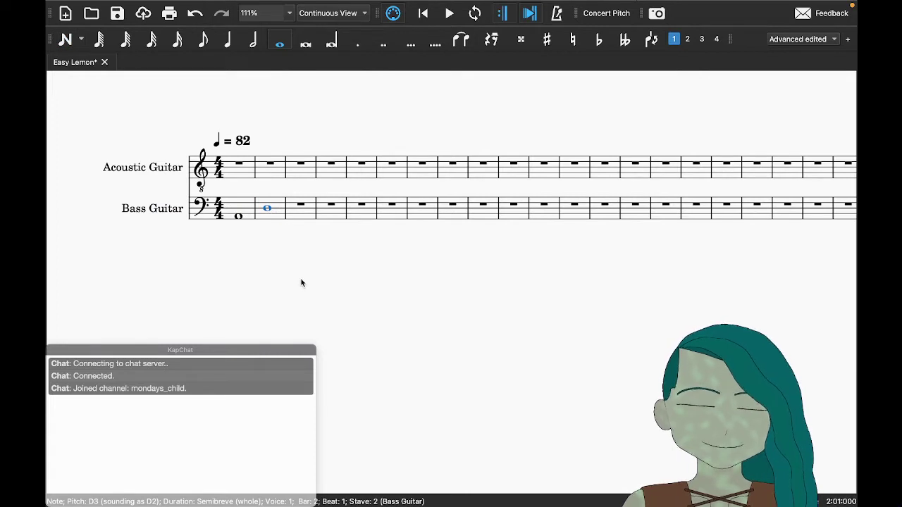
Step: In MuseScore, shorten the bass note in bar 2 to a dotted half note and select the rest on beat 4
{"action": "key", "text": "6"}
{"action": "key", "text": "period"}
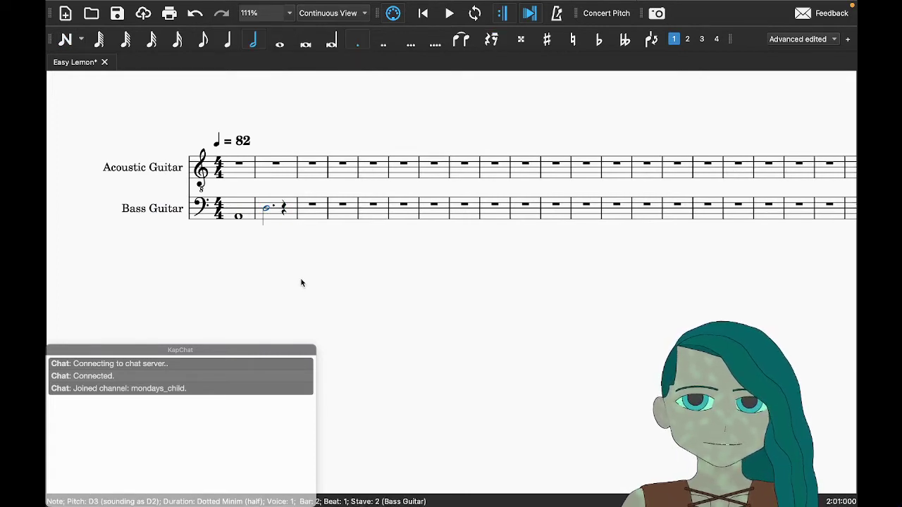
{"action": "key", "text": "Right"}
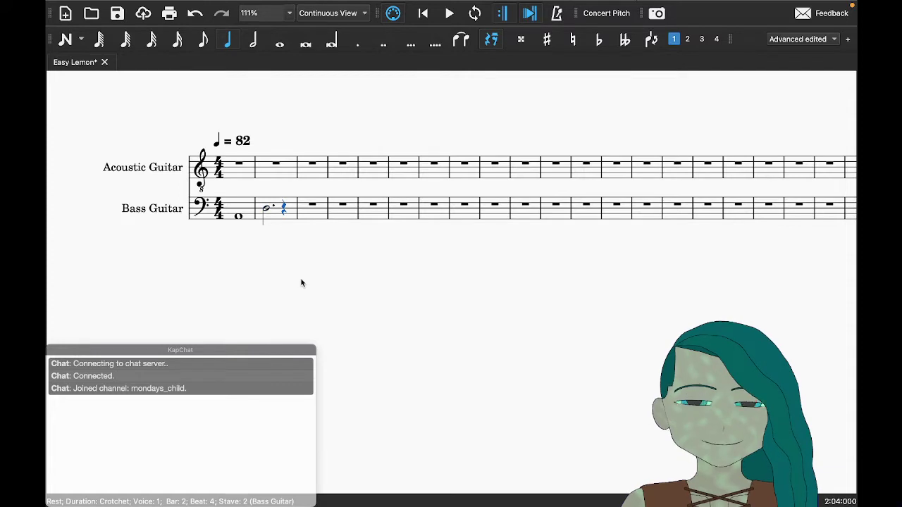
Step: Shorten the rest on beat 4 of bass bar 2 to a 16th rest and select the following rest for note input
{"action": "key", "text": "n"}
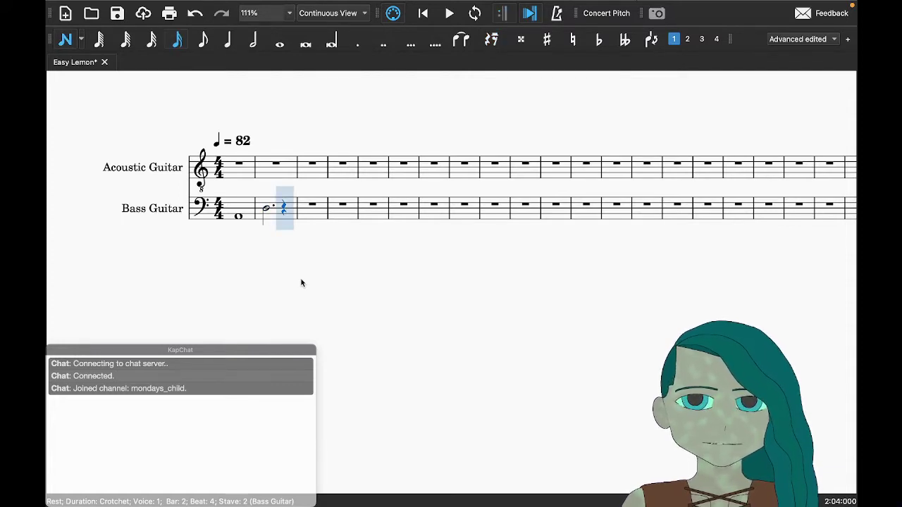
{"action": "key", "text": "3"}
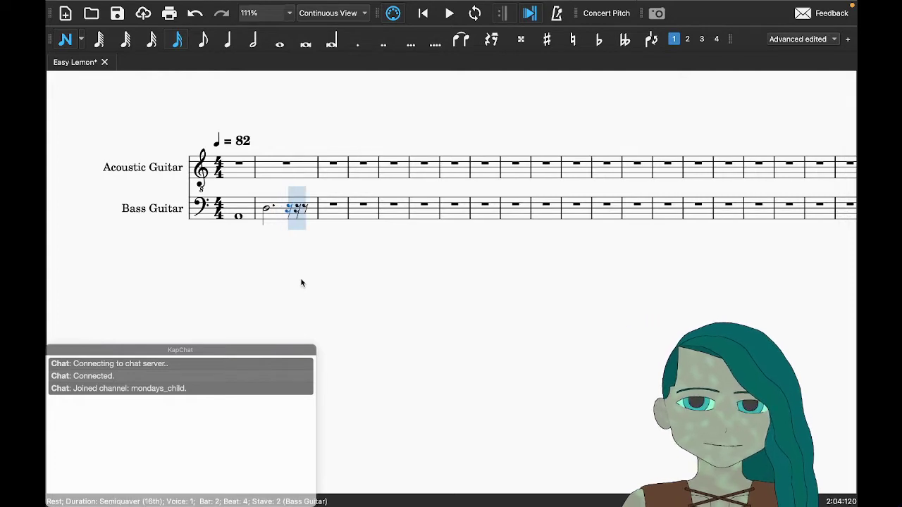
{"action": "key", "text": "Right"}
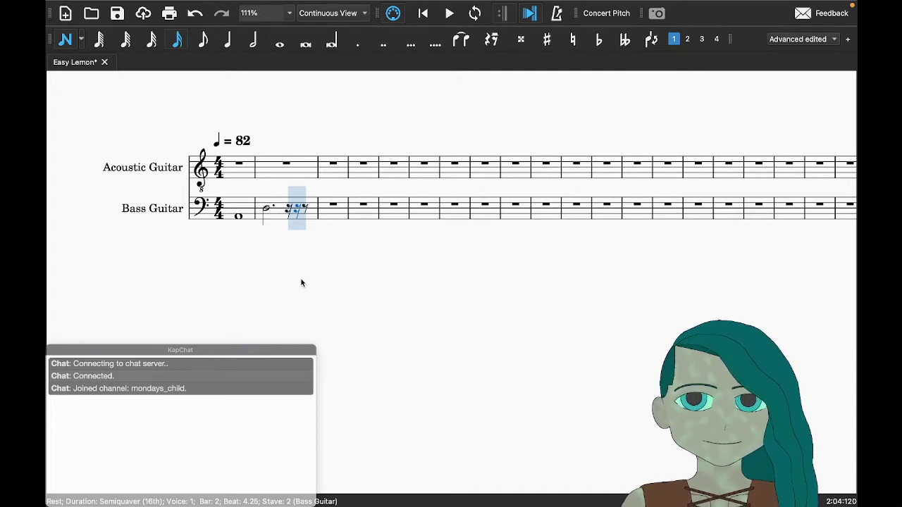
Step: Switch to GarageBand, listen to the loop of bar 2 up to beat 4, and return to MuseScore
{"action": "key", "text": "super+Tab"}
{"action": "key", "text": "space"}
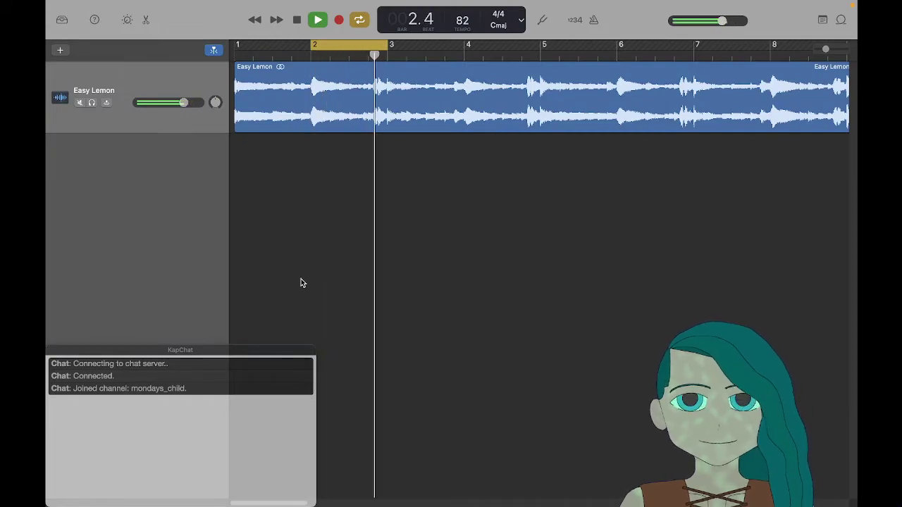
{"action": "key", "text": "space"}
{"action": "key", "text": "super+Tab"}
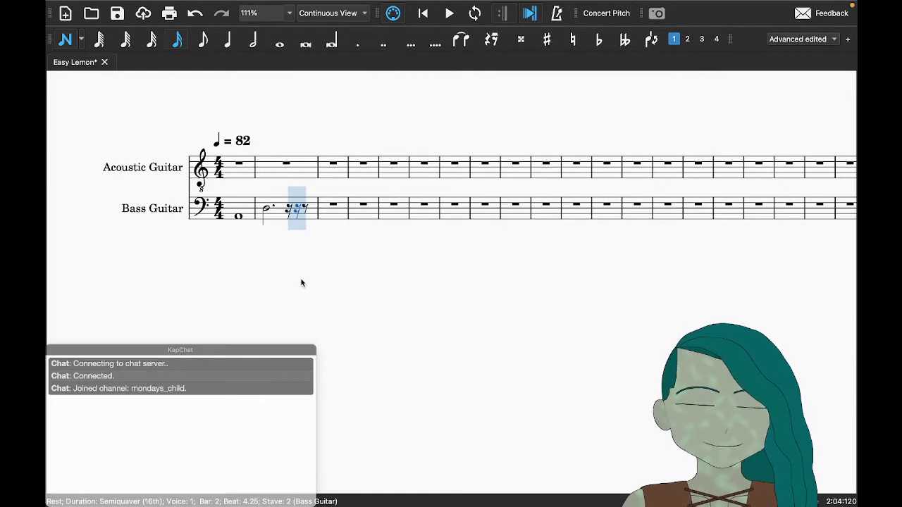
Step: Enter a 16th-note D at beat 4.25 of bass bar 2, lower it an octave and raise it by semitones to G2
{"action": "key", "text": "d"}
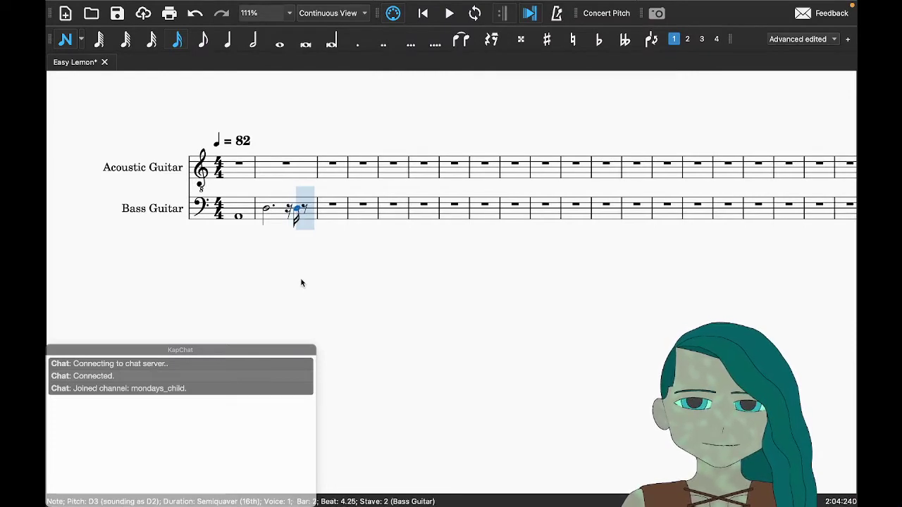
{"action": "key", "text": "ctrl+Down"}
{"action": "key", "text": "Up"}
{"action": "key", "text": "Up"}
{"action": "key", "text": "Up"}
{"action": "key", "text": "Up"}
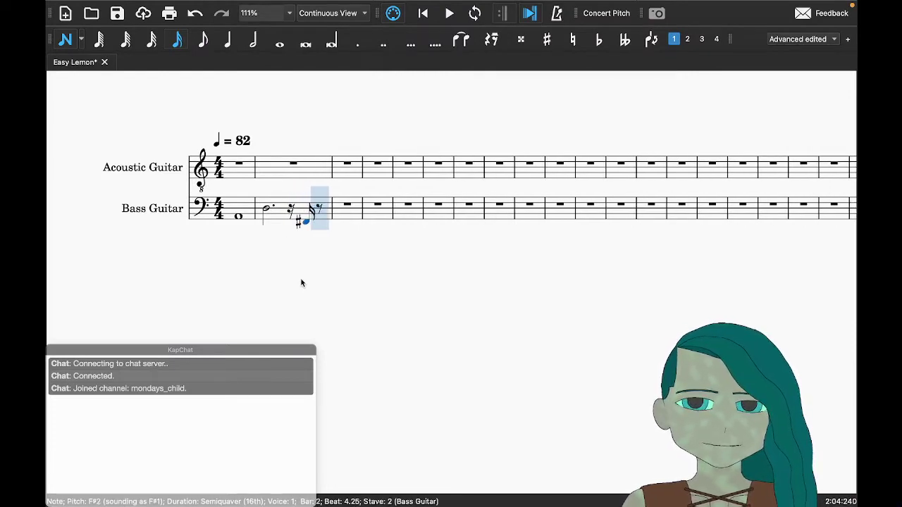
{"action": "key", "text": "Up"}
Step: Switch to GarageBand and replay the looped bar 2 several times to identify the bass notes on beat 4
{"action": "key", "text": "super+Tab"}
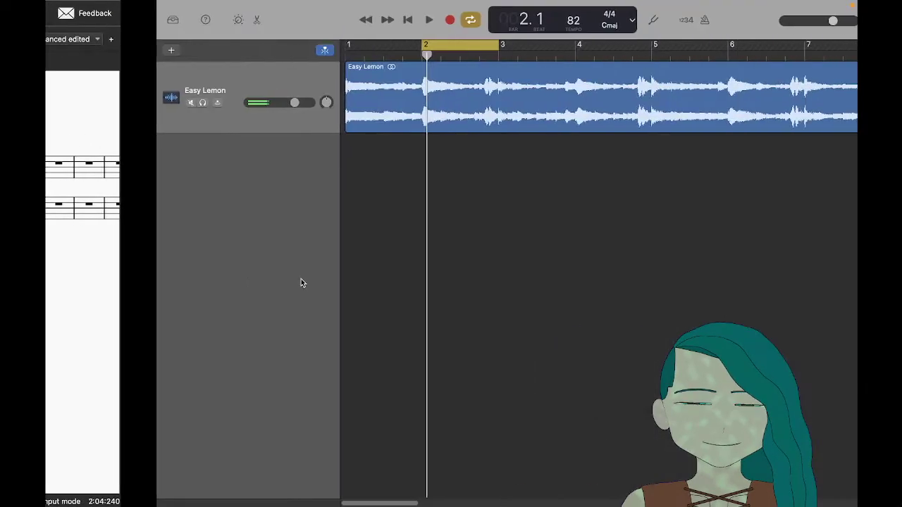
{"action": "key", "text": "space"}
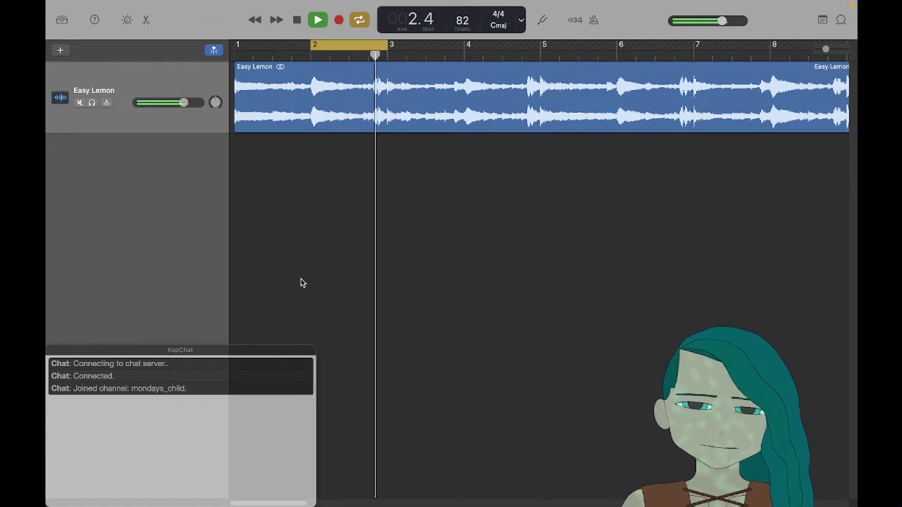
{"action": "key", "text": "space"}
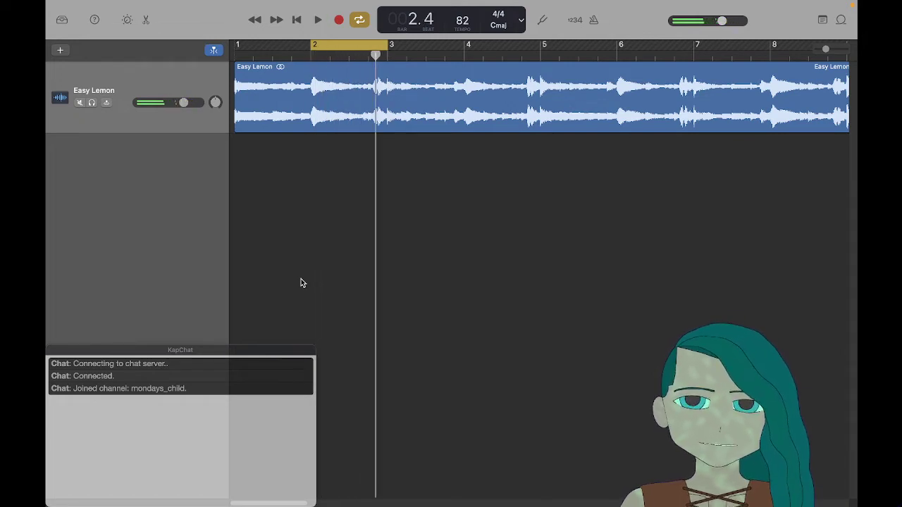
{"action": "key", "text": "space"}
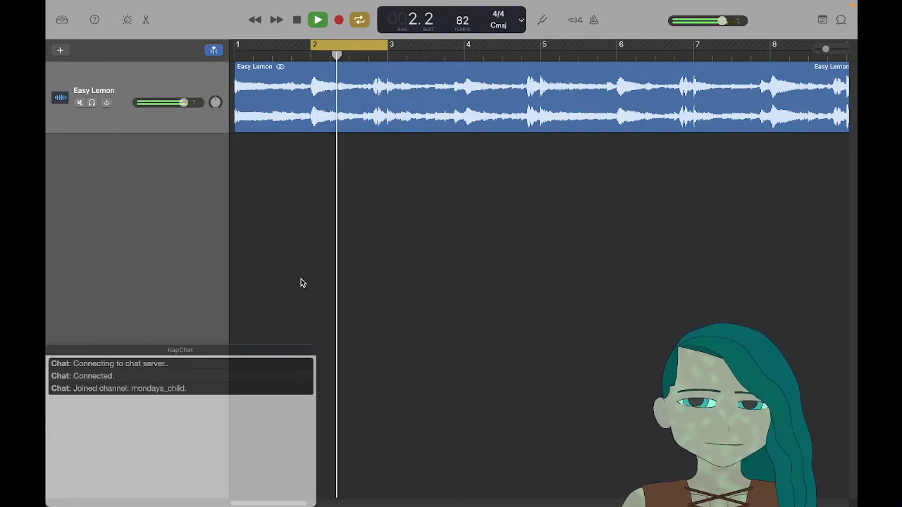
{"action": "key", "text": "space"}
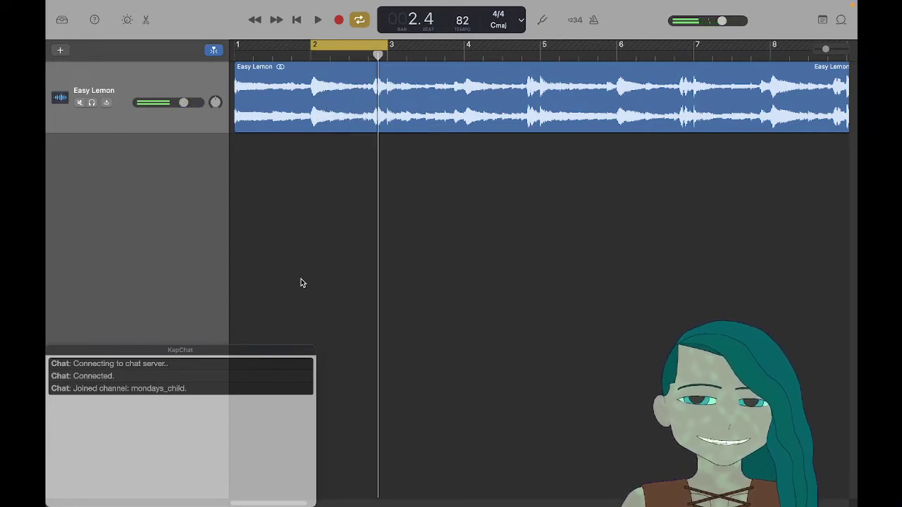
{"action": "key", "text": "space"}
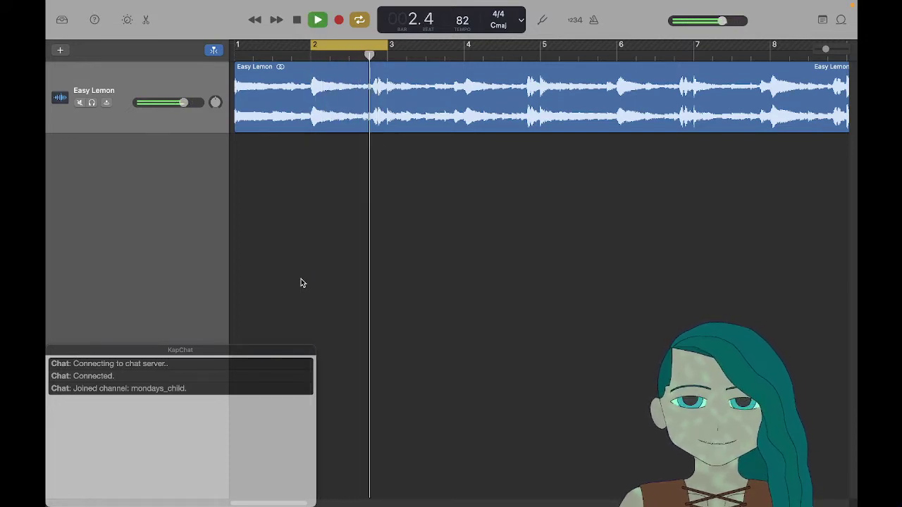
{"action": "key", "text": "space"}
{"action": "key", "text": "space"}
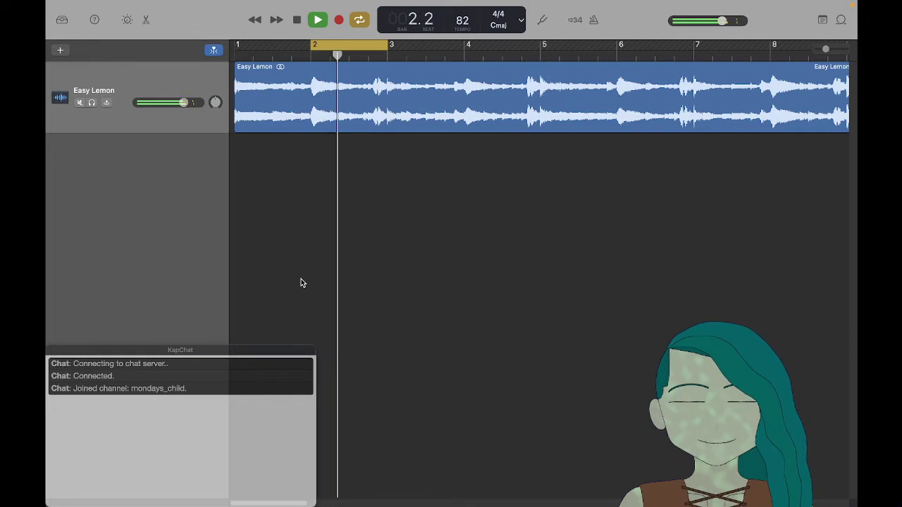
{"action": "key", "text": "space"}
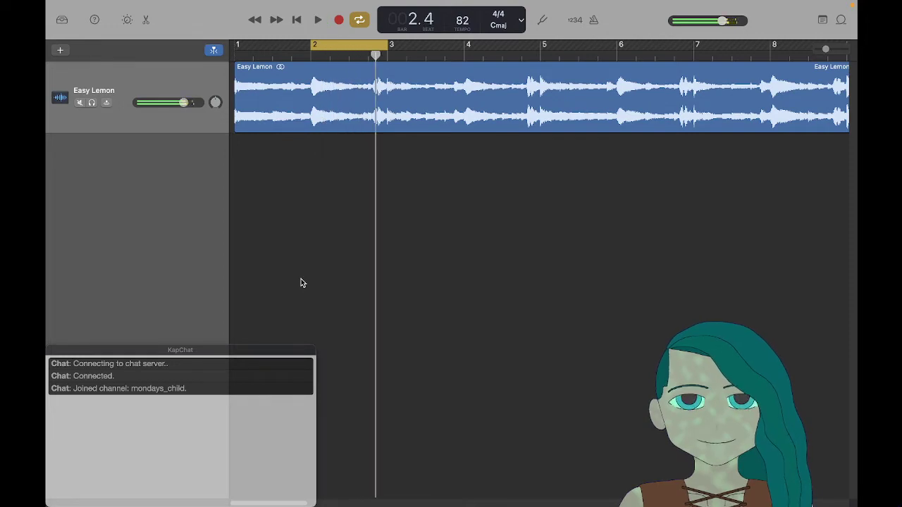
Step: In MuseScore, raise the 16th note at beat 4.25 by semitones to D3, and lower it an octave to D2
{"action": "key", "text": "super+Tab"}
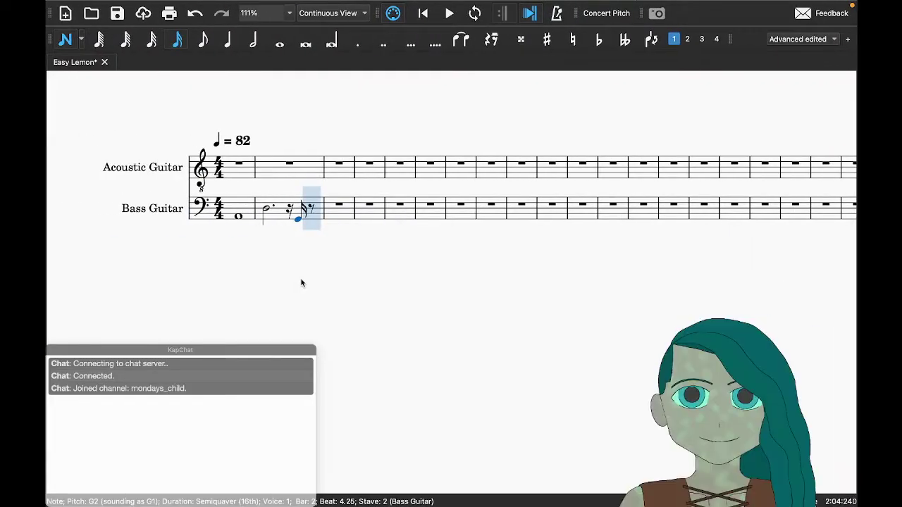
{"action": "key", "text": "Up"}
{"action": "key", "text": "Up"}
{"action": "key", "text": "Up"}
{"action": "key", "text": "Up"}
{"action": "key", "text": "Up"}
{"action": "key", "text": "Up"}
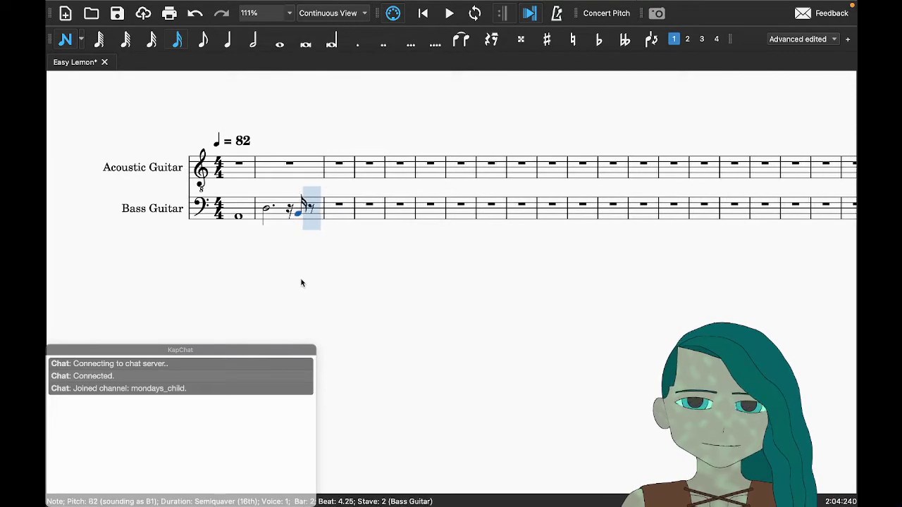
{"action": "key", "text": "Up"}
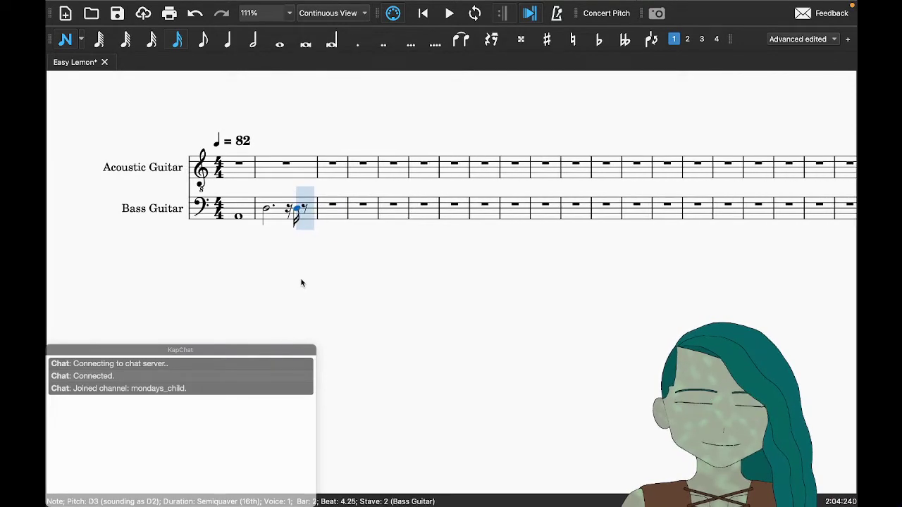
{"action": "key", "text": "ctrl+Down"}
Step: Listen to bar 2 once more in GarageBand and return to the MuseScore score
{"action": "key", "text": "super+Tab"}
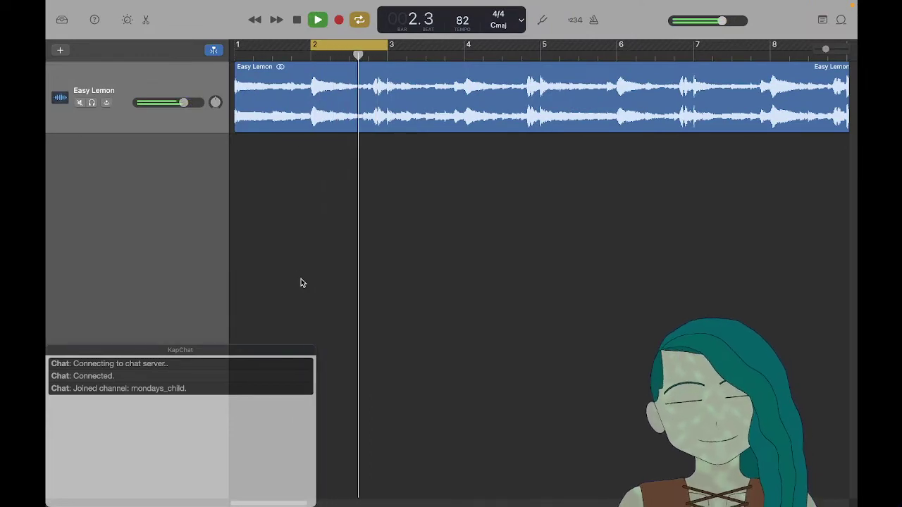
{"action": "key", "text": "space"}
{"action": "key", "text": "super+Tab"}
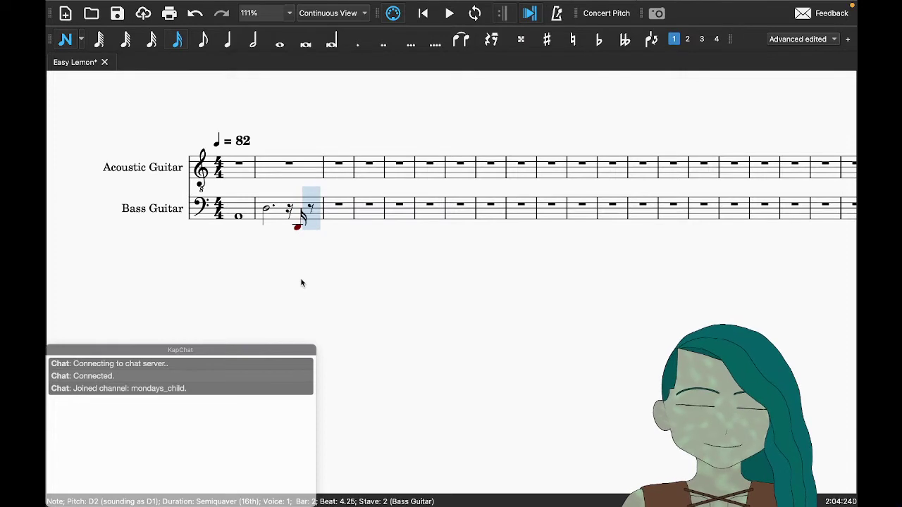
Step: Add an eighth-note G to the bass at beat 4.5 of bar 2 and raise it a semitone to G#2
{"action": "key", "text": "5"}
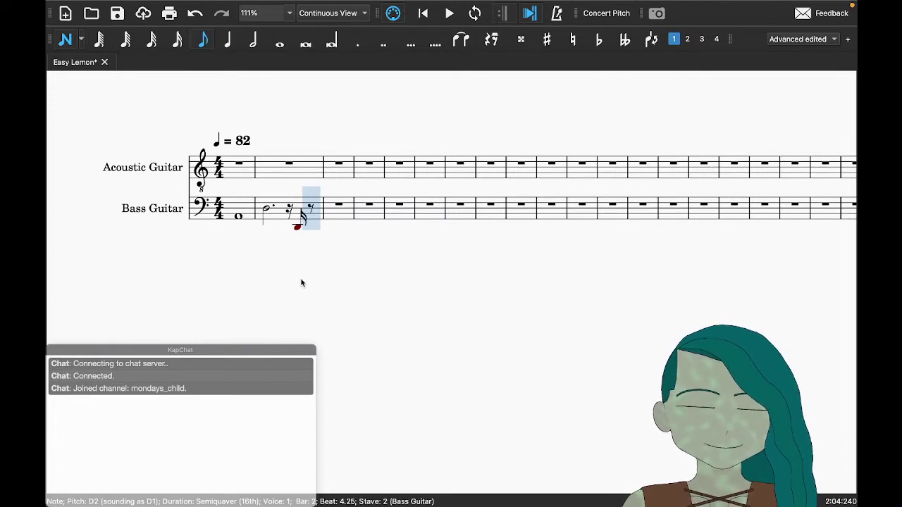
{"action": "key", "text": "g"}
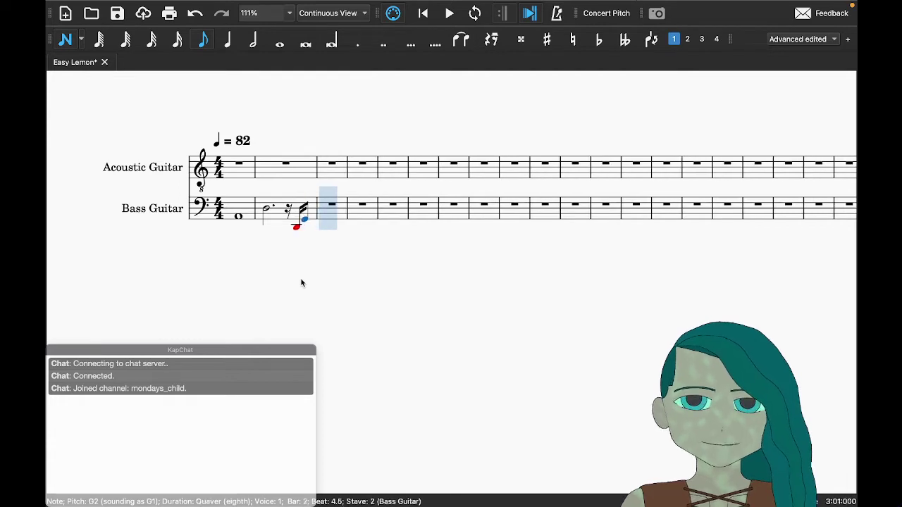
{"action": "key", "text": "Up"}
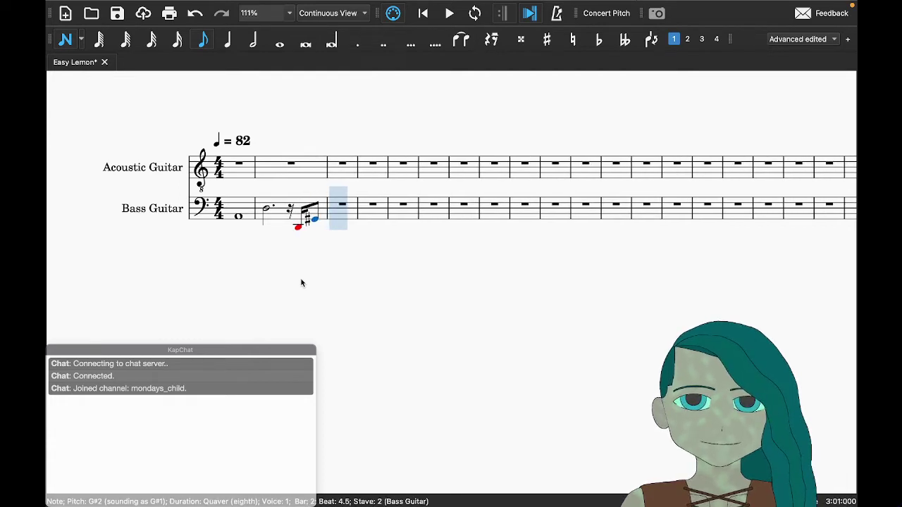
Step: Leave note input, go back through the bass notes and play back bars 1 and 2 of the score
{"action": "key", "text": "Escape"}
{"action": "key", "text": "Left"}
{"action": "key", "text": "Left"}
{"action": "key", "text": "Left"}
{"action": "key", "text": "Left"}
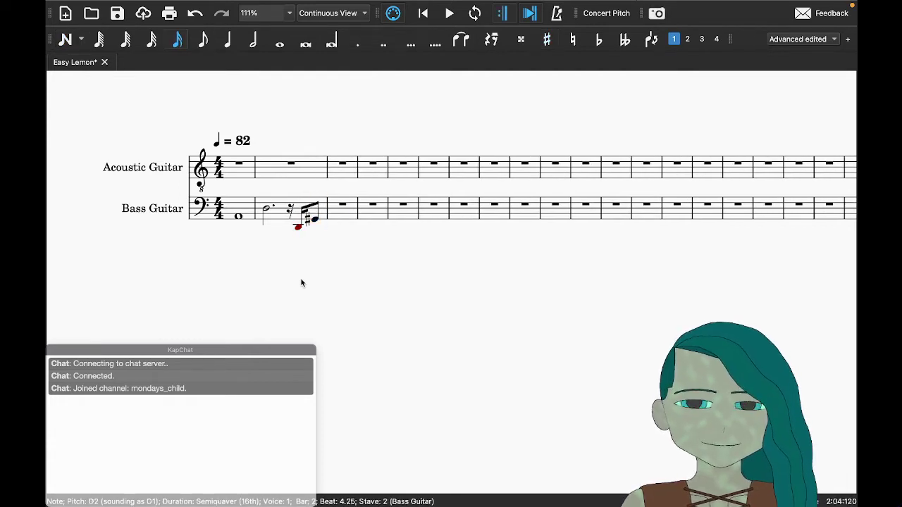
{"action": "key", "text": "space"}
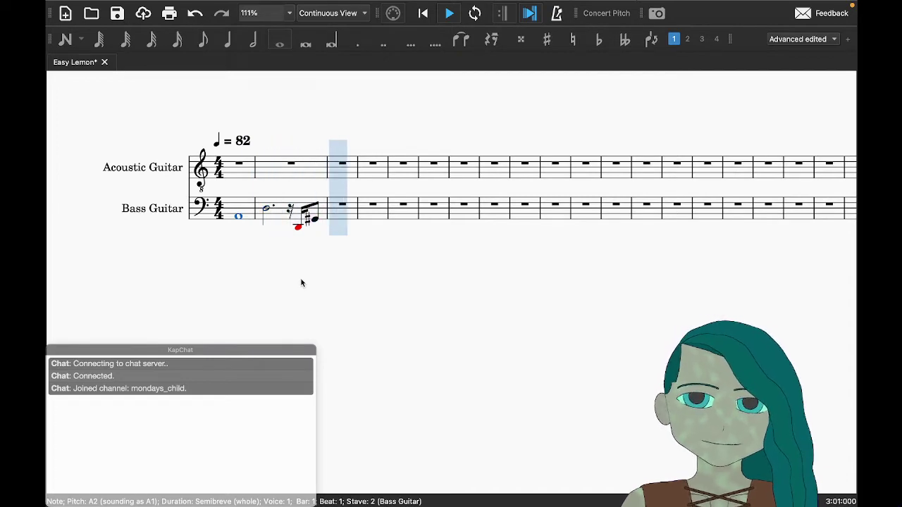
Step: Switch to GarageBand, set a two-bar cycle region over bars 3 and 4, and listen to that passage
{"action": "key", "text": "ctrl+Right"}
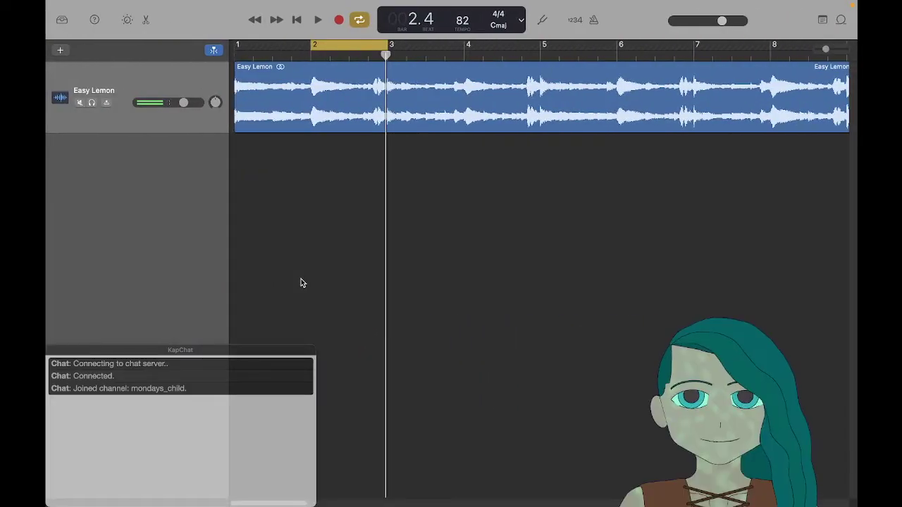
{"action": "left_click_drag", "start_coordinate": [310, 44], "coordinate": [235, 45]}
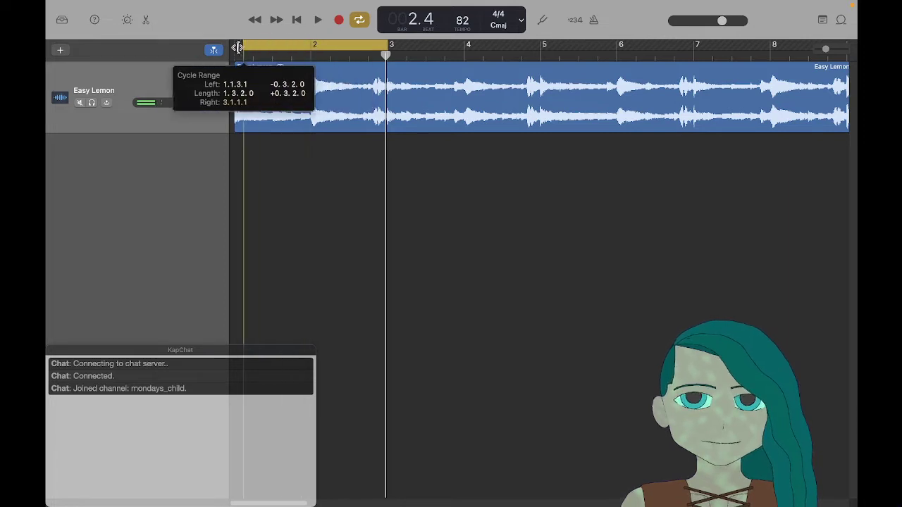
{"action": "left_click_drag", "start_coordinate": [311, 44], "coordinate": [464, 45]}
{"action": "key", "text": "space"}
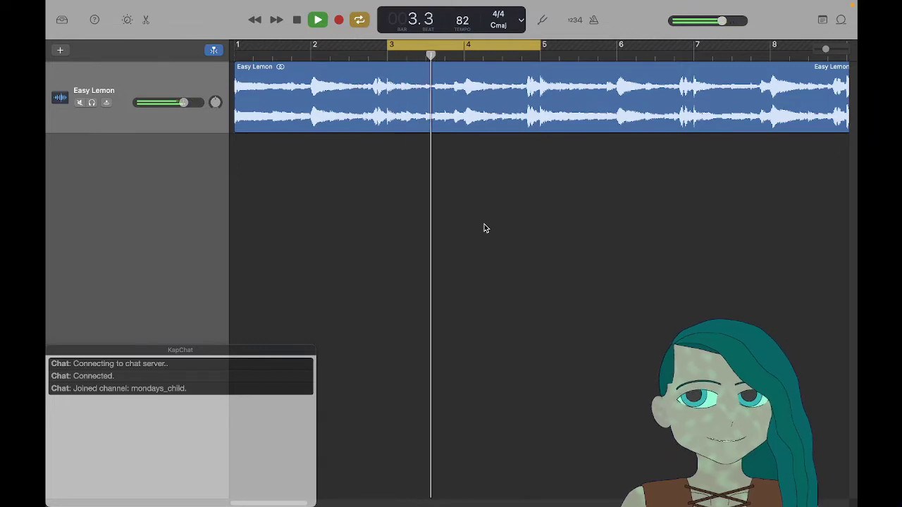
{"action": "key", "text": "space"}
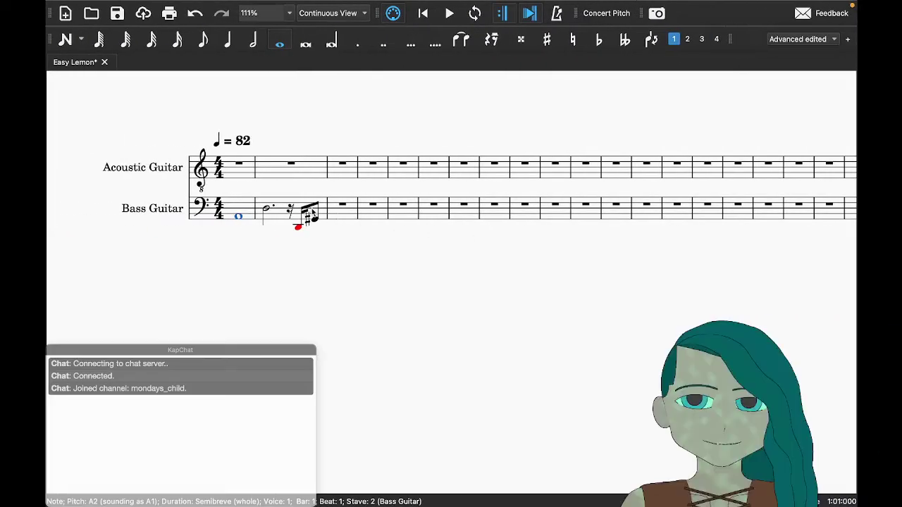
Step: In MuseScore, copy bass bars 1 and 2 into bars 3 and 4, and return to GarageBand
{"action": "left_click", "coordinate": [234, 206]}
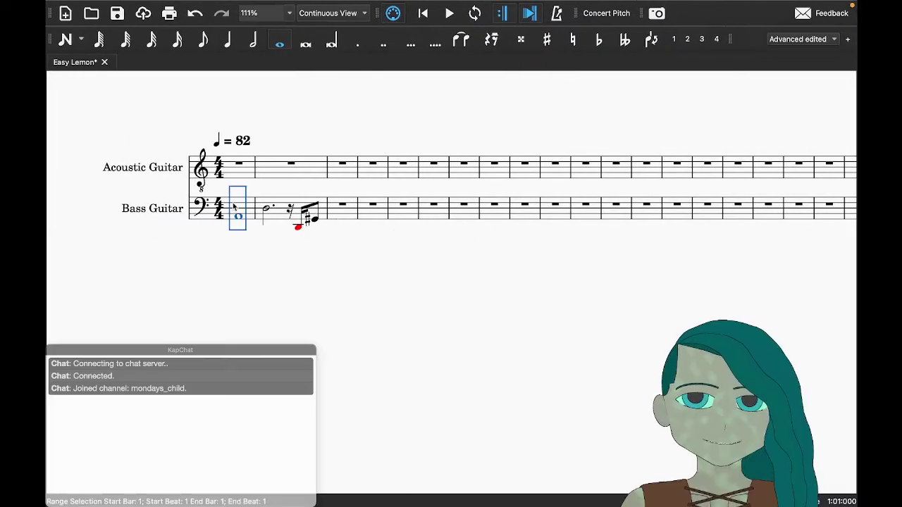
{"action": "left_click", "coordinate": [265, 219]}
{"action": "left_click", "coordinate": [249, 210]}
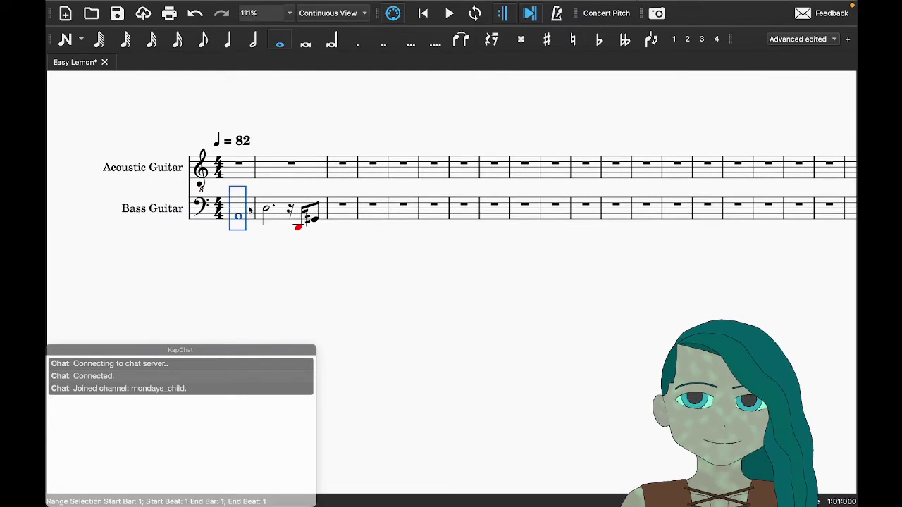
{"action": "left_click", "coordinate": [281, 215], "text": "shift"}
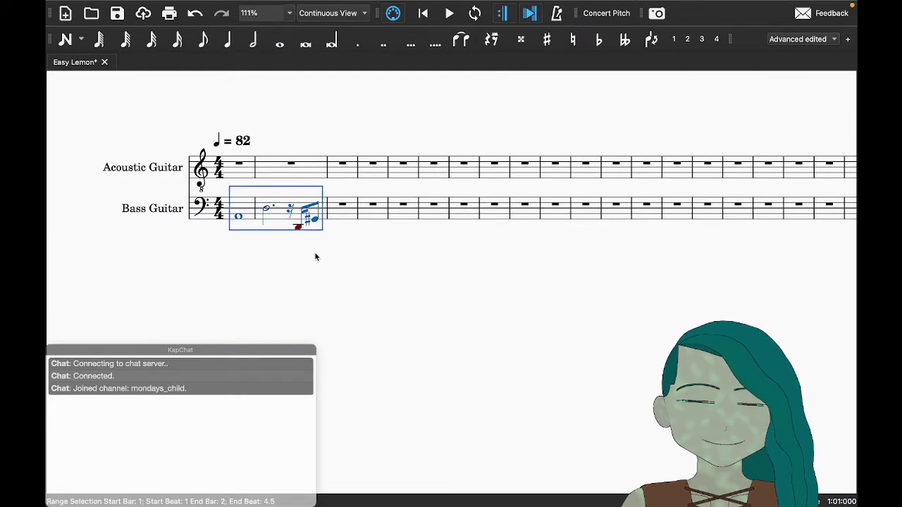
{"action": "key", "text": "Right"}
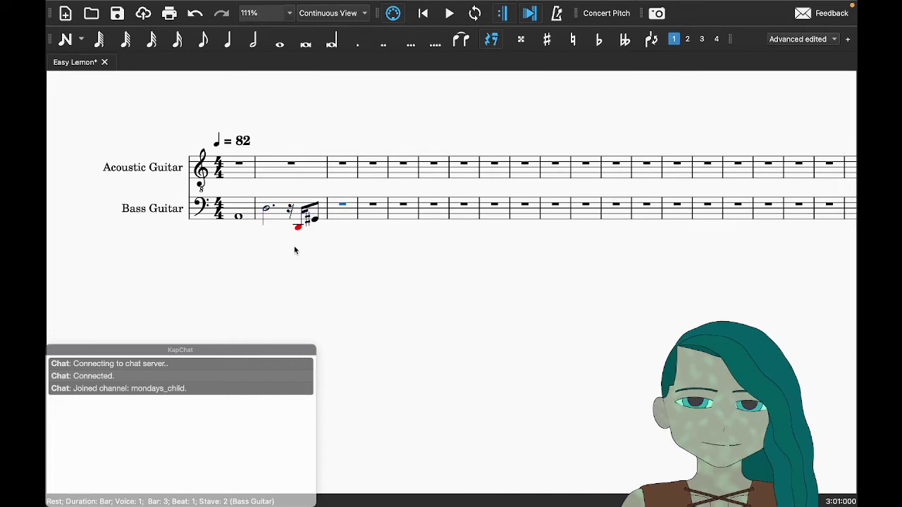
{"action": "key", "text": "ctrl+v"}
{"action": "left_click", "coordinate": [338, 220]}
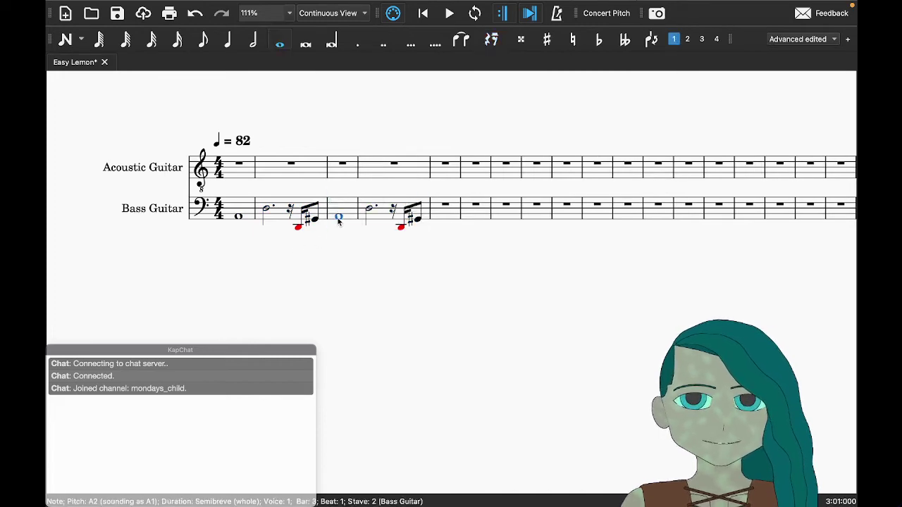
{"action": "key", "text": "ctrl+Right"}
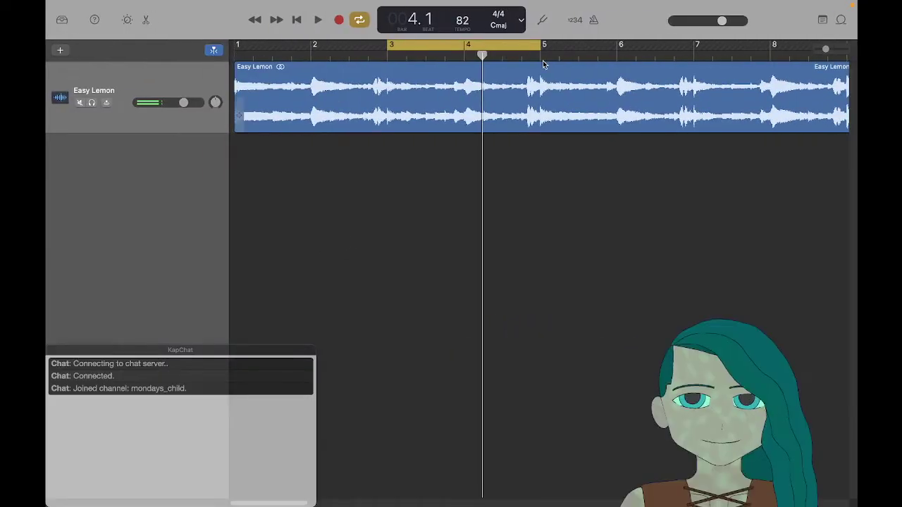
Step: Shorten the GarageBand cycle region to bar 3 only and listen to that bar
{"action": "left_click_drag", "start_coordinate": [539, 53], "coordinate": [465, 52]}
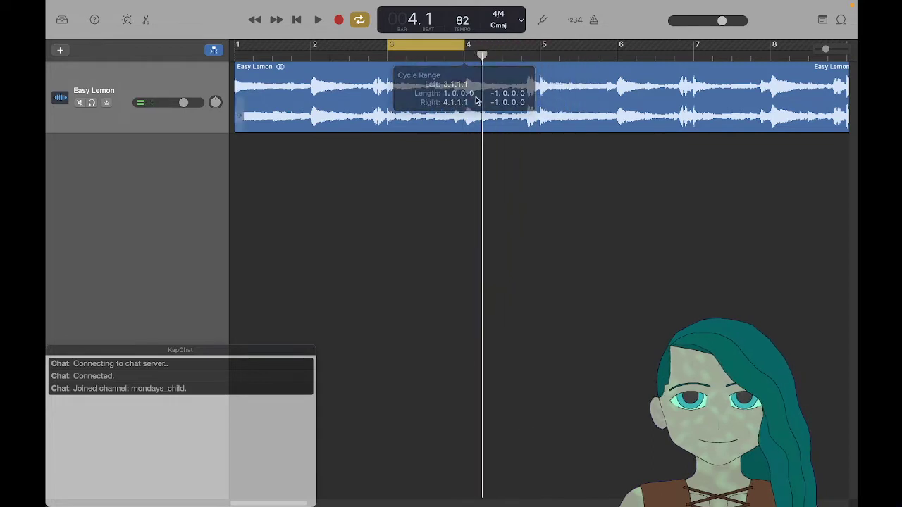
{"action": "key", "text": "space"}
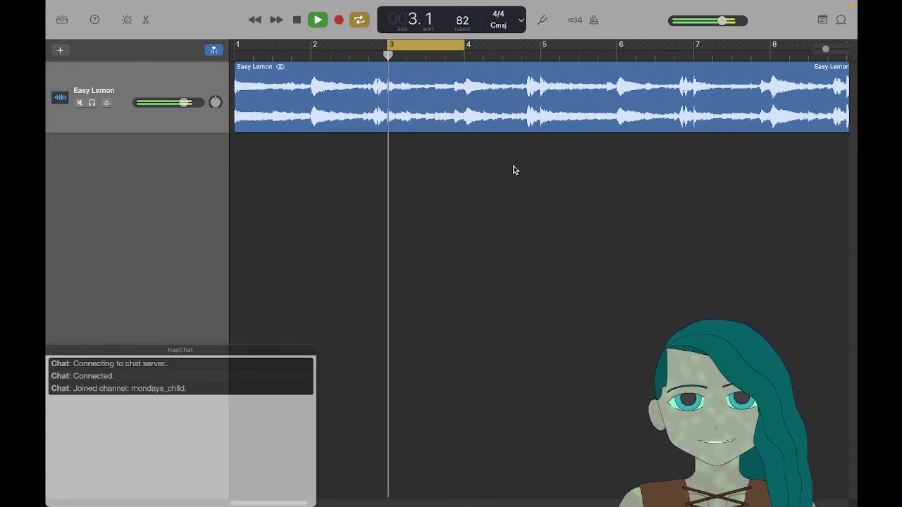
{"action": "key", "text": "space"}
Step: In MuseScore, shorten the bass A2 in bar 3 to a dotted half note and add an eighth-note A2 at beat 4.5
{"action": "key", "text": "super+Tab"}
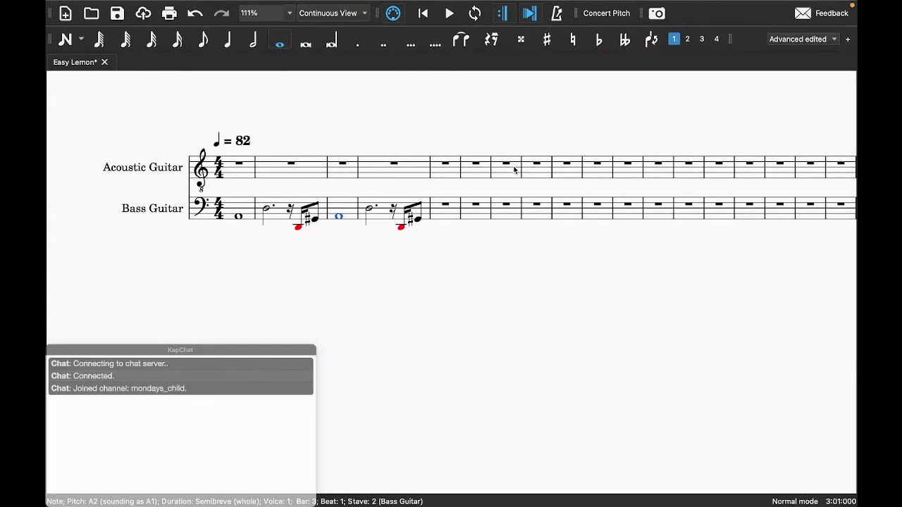
{"action": "key", "text": "shift+q"}
{"action": "key", "text": "Right"}
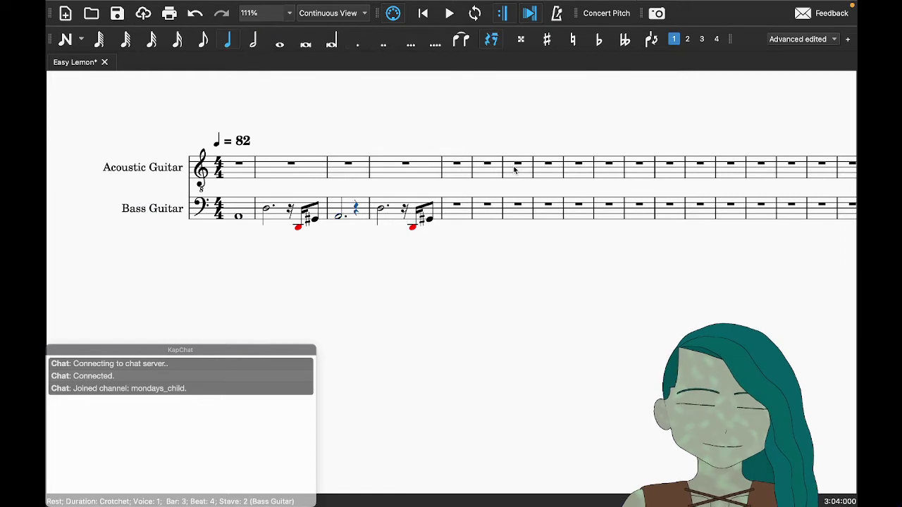
{"action": "key", "text": "n"}
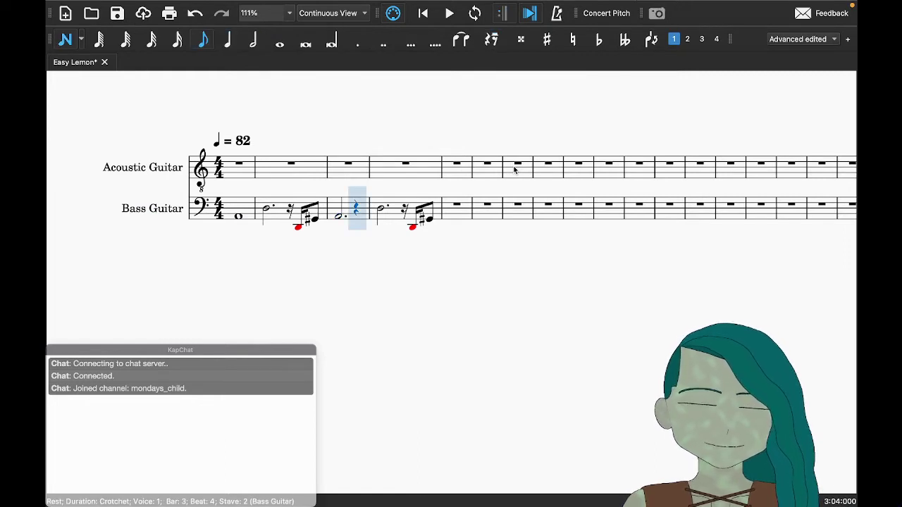
{"action": "key", "text": "0"}
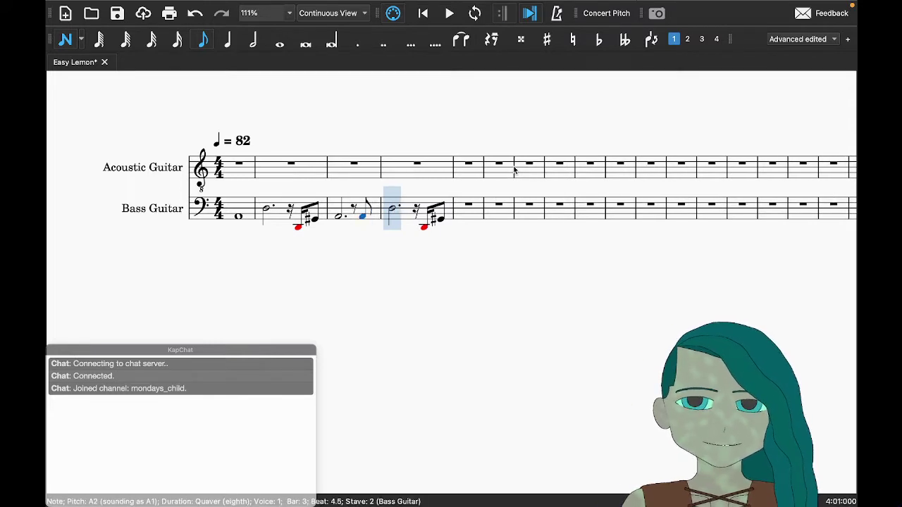
Step: Leave note input, play the score from bar 3, and compare it with the looped bar 3 audio in GarageBand
{"action": "key", "text": "Escape"}
{"action": "key", "text": "Left"}
{"action": "key", "text": "Left"}
{"action": "key", "text": "space"}
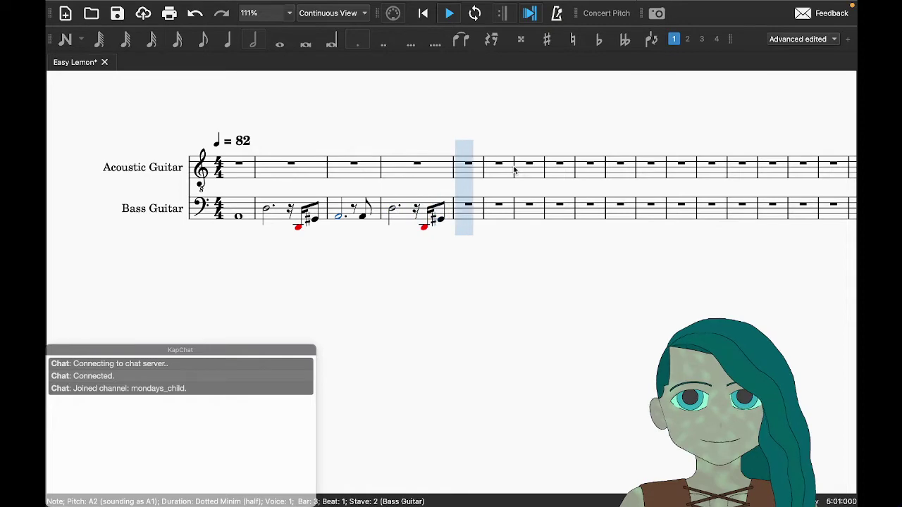
{"action": "key", "text": "space"}
{"action": "key", "text": "super+Tab"}
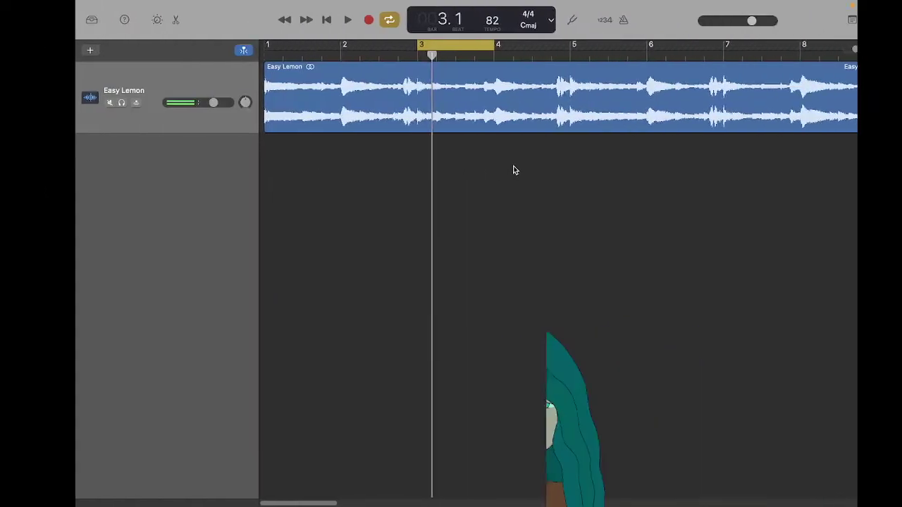
{"action": "key", "text": "space"}
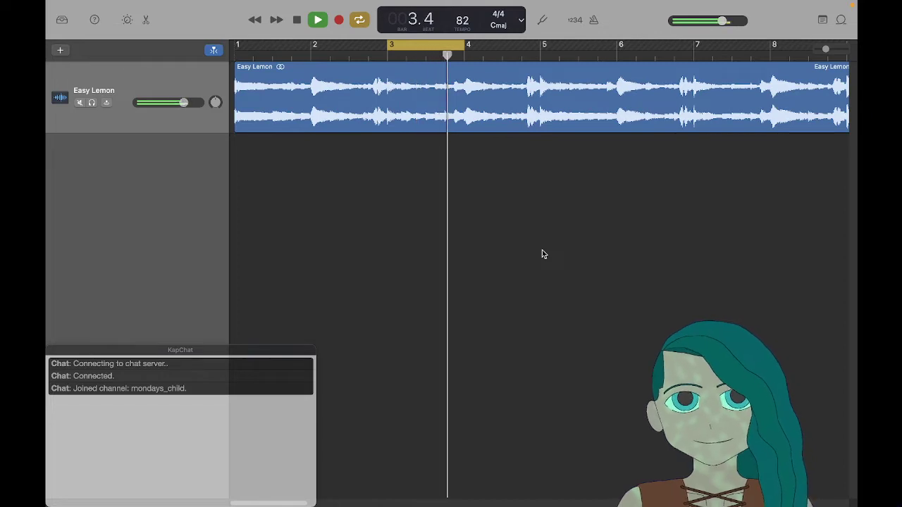
Step: Back in MuseScore, make the A2 on beat 1 of bass bar 3 a double-dotted half note
{"action": "key", "text": "super+Tab"}
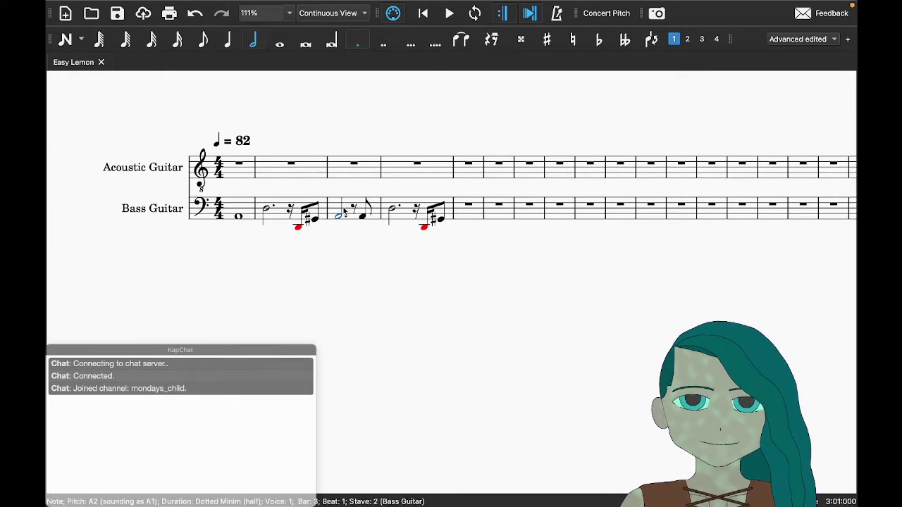
{"action": "left_click", "coordinate": [384, 48]}
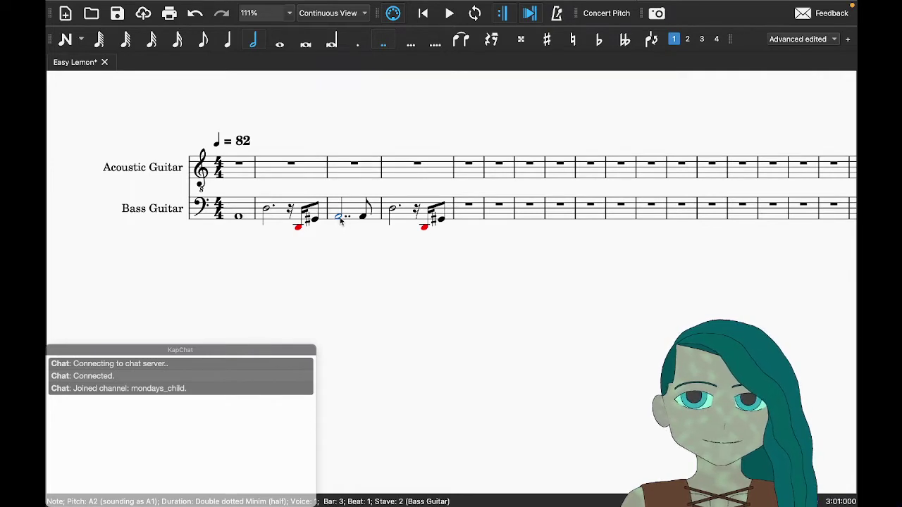
{"action": "left_click", "coordinate": [358, 47]}
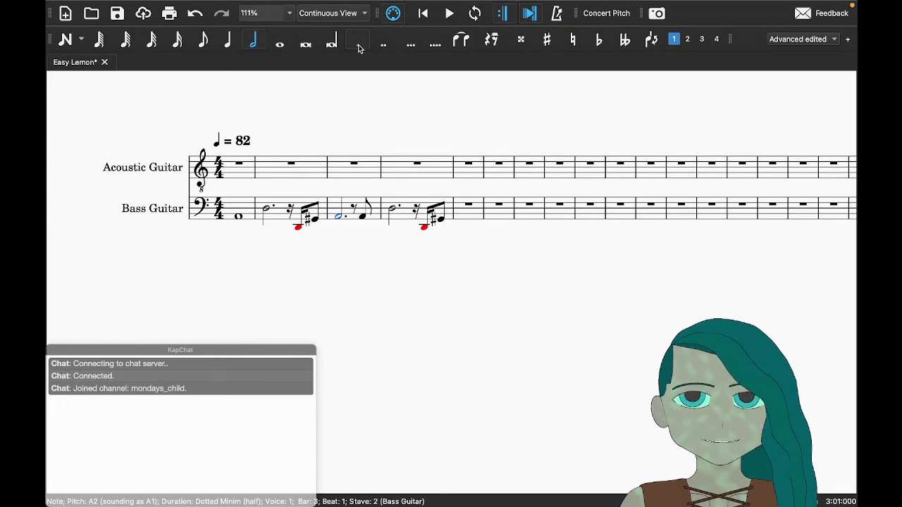
{"action": "left_click", "coordinate": [384, 44]}
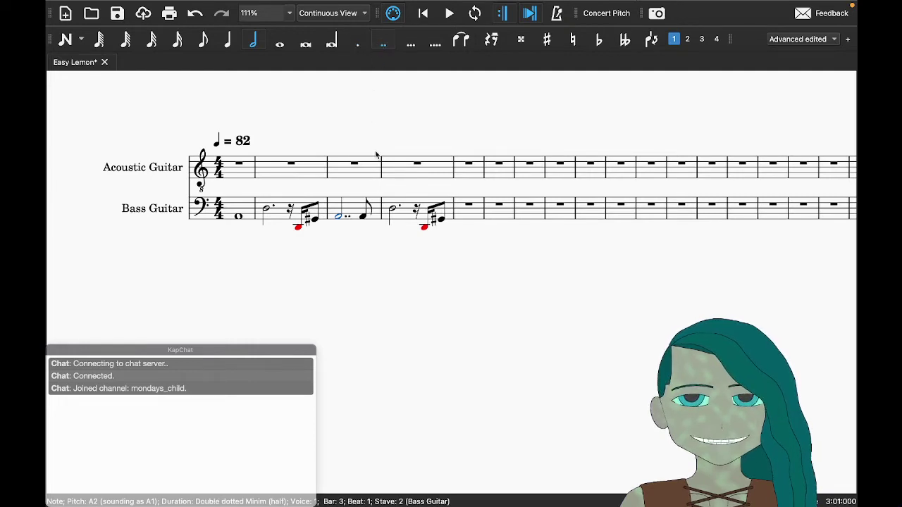
{"action": "left_click", "coordinate": [385, 242]}
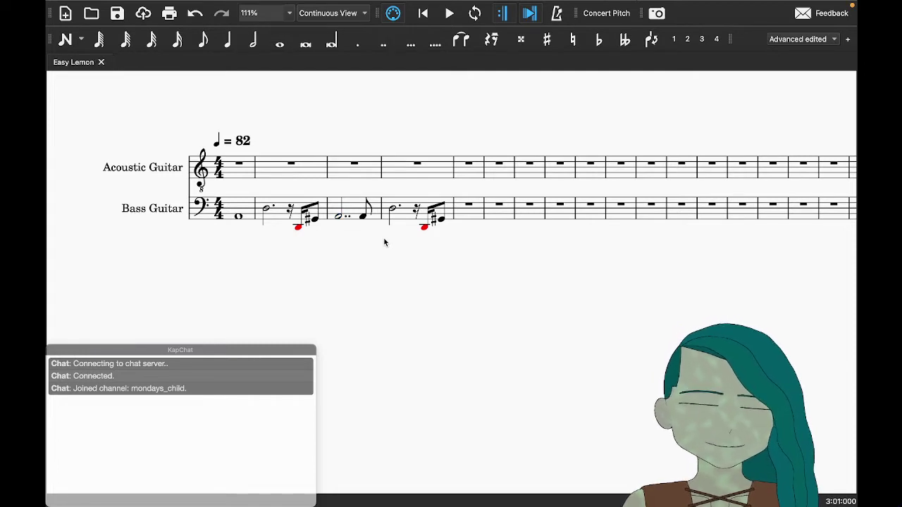
Step: Play back bass bars 1 to 4 from the opening whole note
{"action": "left_click", "coordinate": [238, 217]}
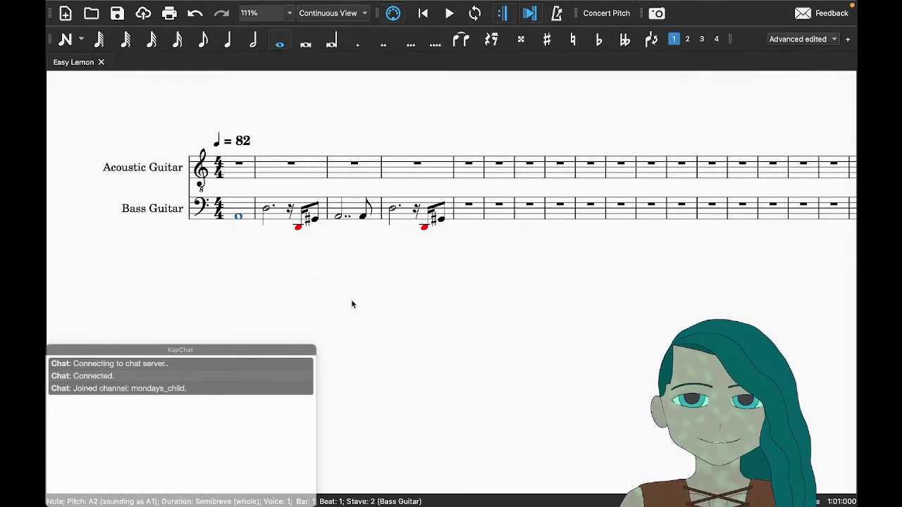
{"action": "key", "text": "space"}
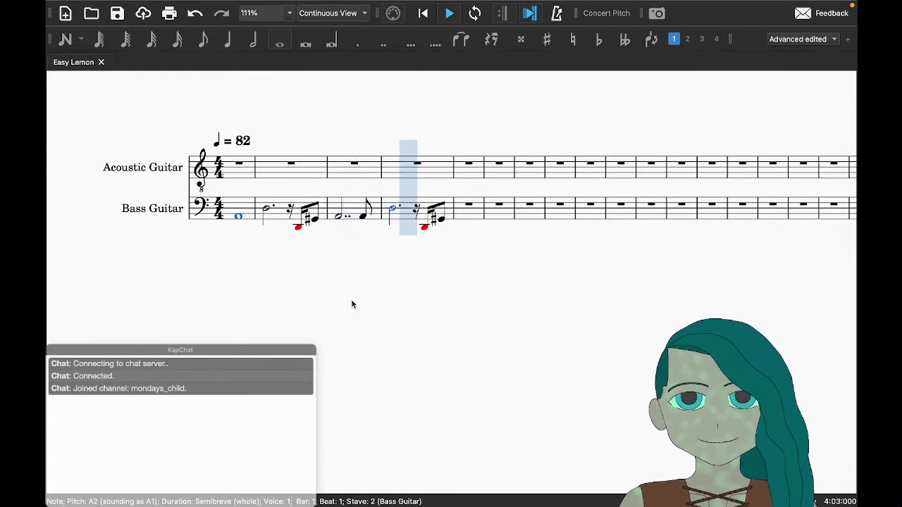
{"action": "key", "text": "space"}
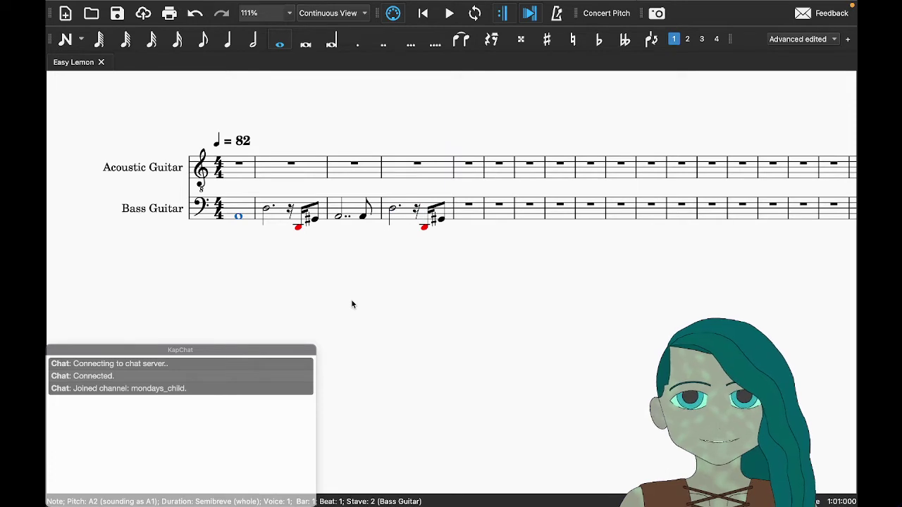
{"action": "left_click", "coordinate": [241, 171]}
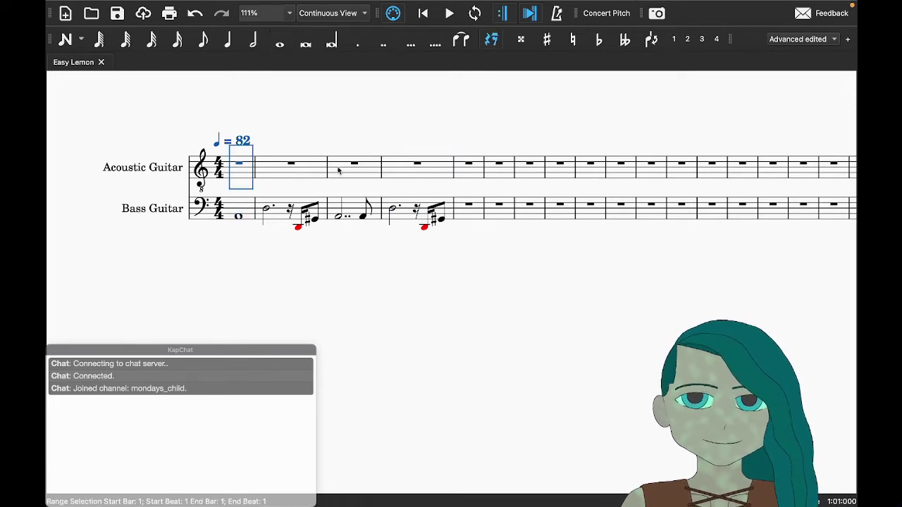
{"action": "left_click", "coordinate": [465, 172], "text": "shift"}
{"action": "key", "text": "Escape"}
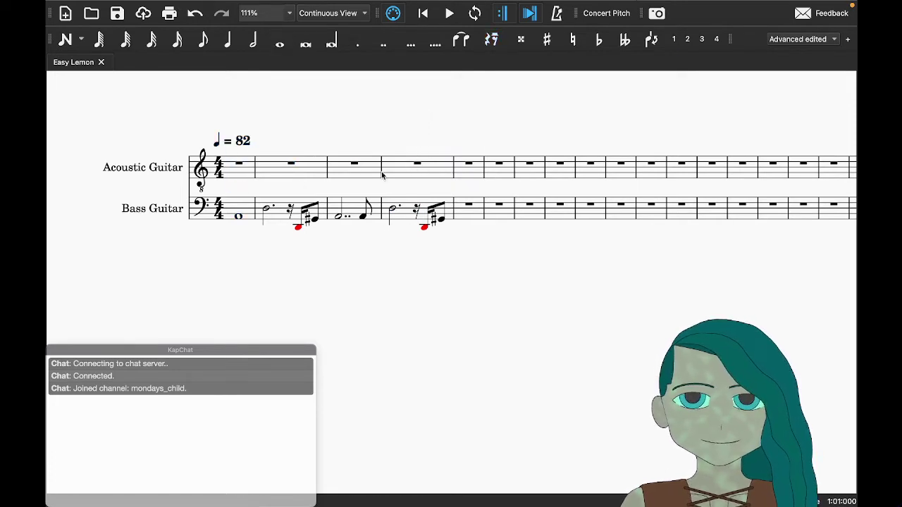
{"action": "left_click", "coordinate": [247, 176]}
{"action": "left_click", "coordinate": [407, 170], "text": "shift"}
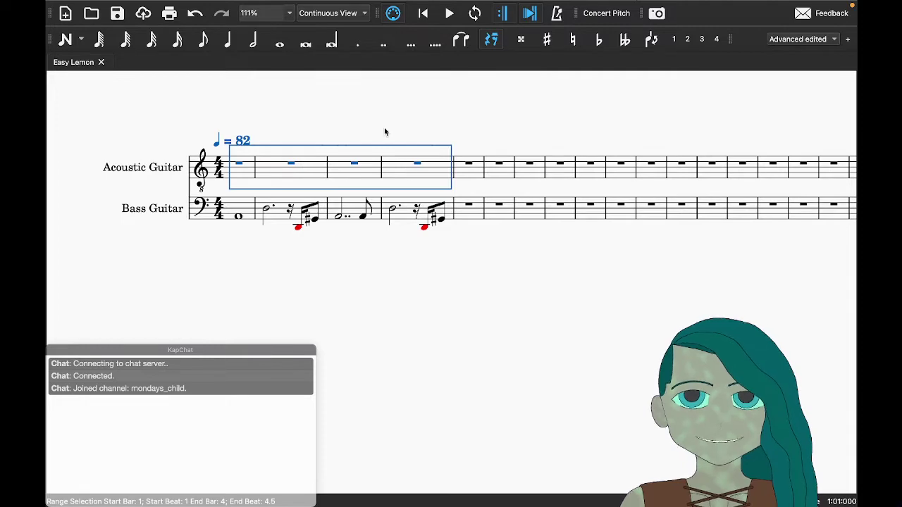
{"action": "key", "text": "Escape"}
Step: Switch to GarageBand, set the cycle region to bars 1 through 4, and listen to the passage
{"action": "key", "text": "ctrl+Right"}
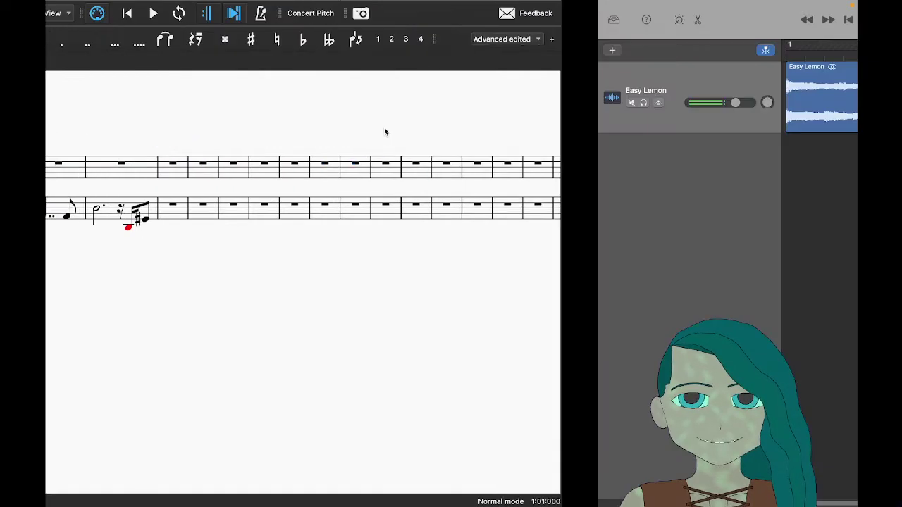
{"action": "left_click_drag", "start_coordinate": [391, 44], "coordinate": [225, 45]}
{"action": "left_click_drag", "start_coordinate": [463, 46], "coordinate": [535, 55]}
{"action": "key", "text": "ctrl+Left"}
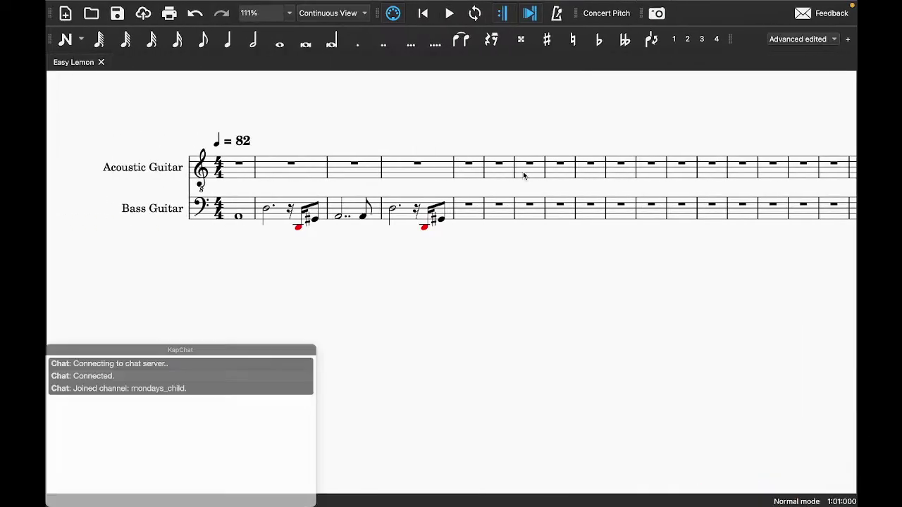
{"action": "key", "text": "ctrl+Right"}
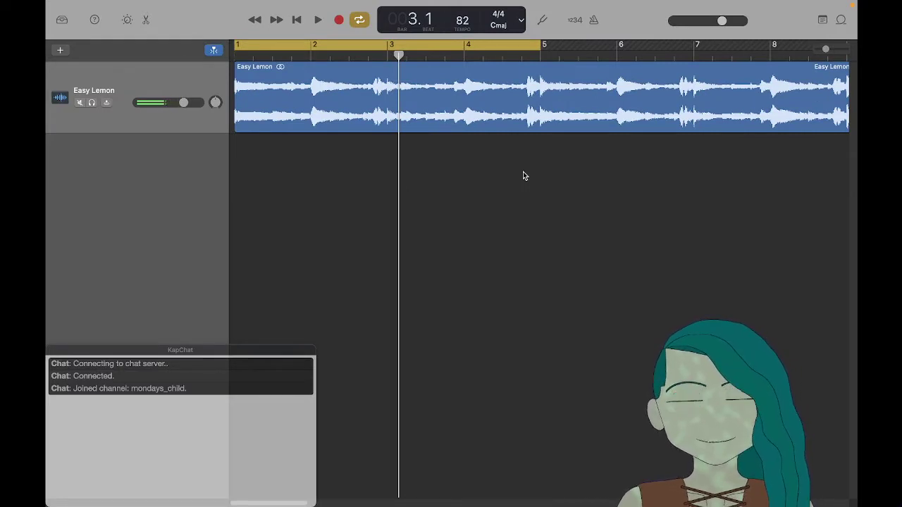
{"action": "key", "text": "space"}
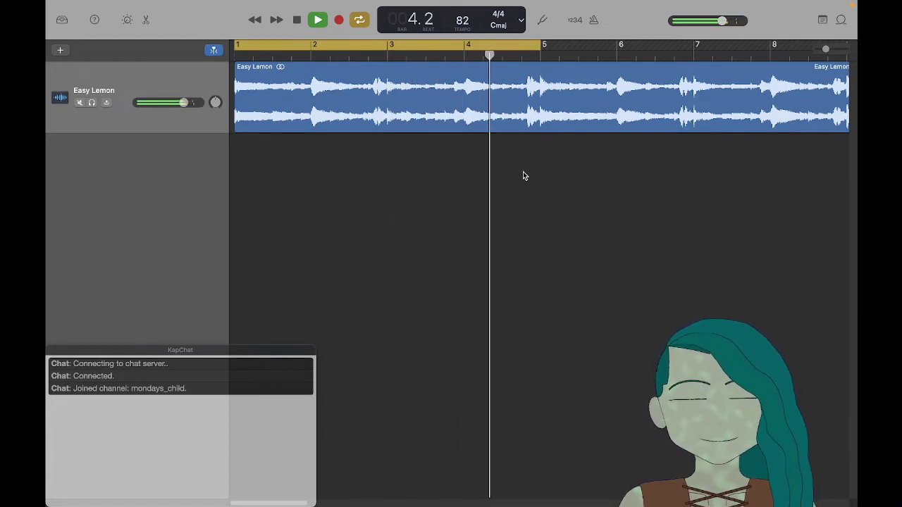
{"action": "key", "text": "space"}
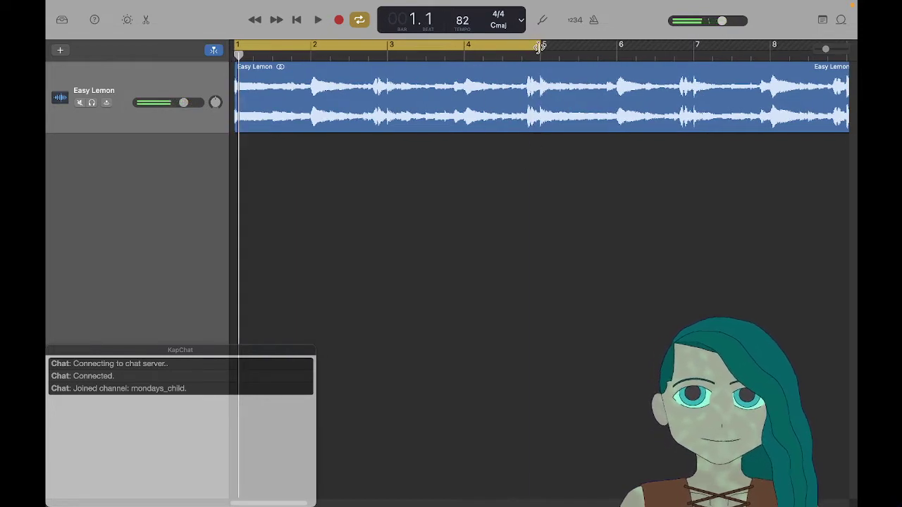
Step: Shorten the cycle region to bar 1, listen to that bar, and return to MuseScore
{"action": "left_click_drag", "start_coordinate": [535, 45], "coordinate": [308, 82]}
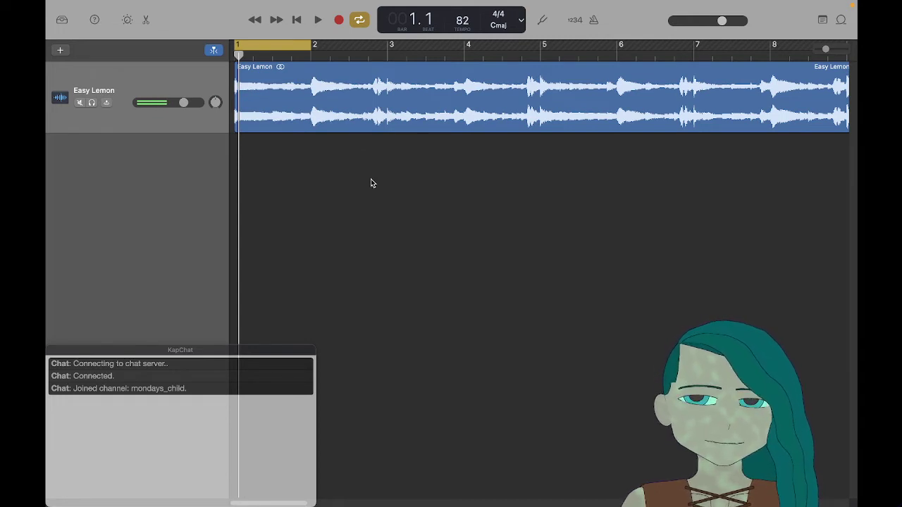
{"action": "key", "text": "space"}
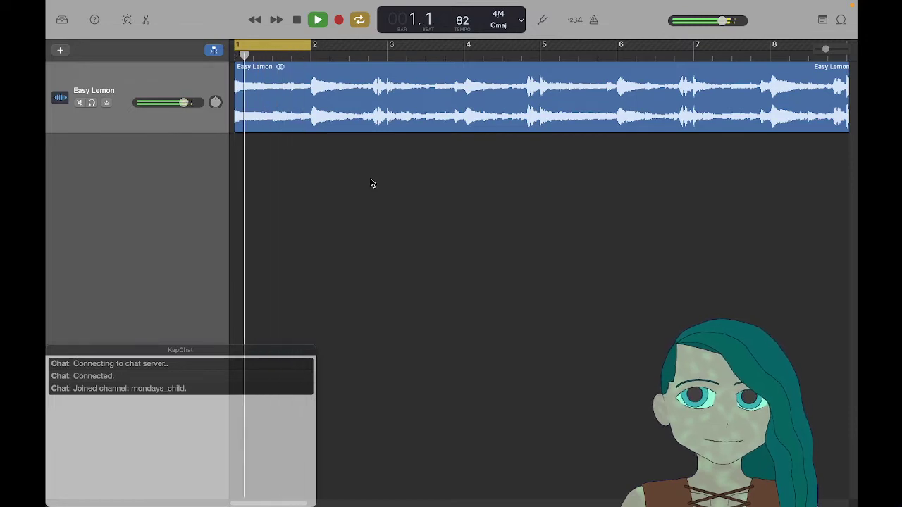
{"action": "key", "text": "space"}
{"action": "key", "text": "ctrl+Left"}
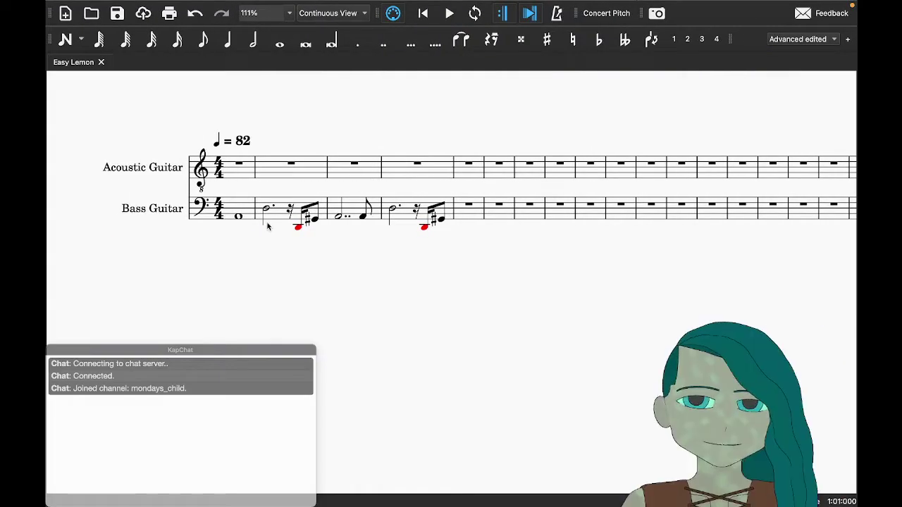
Step: Reselect the whole note in bass bar 1 several times to check its pitch by ear
{"action": "left_click", "coordinate": [239, 216]}
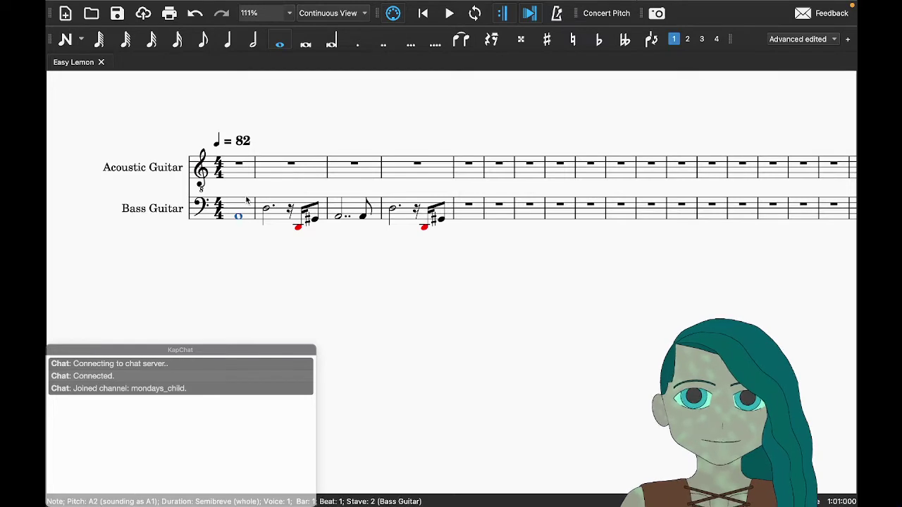
{"action": "left_click", "coordinate": [244, 202]}
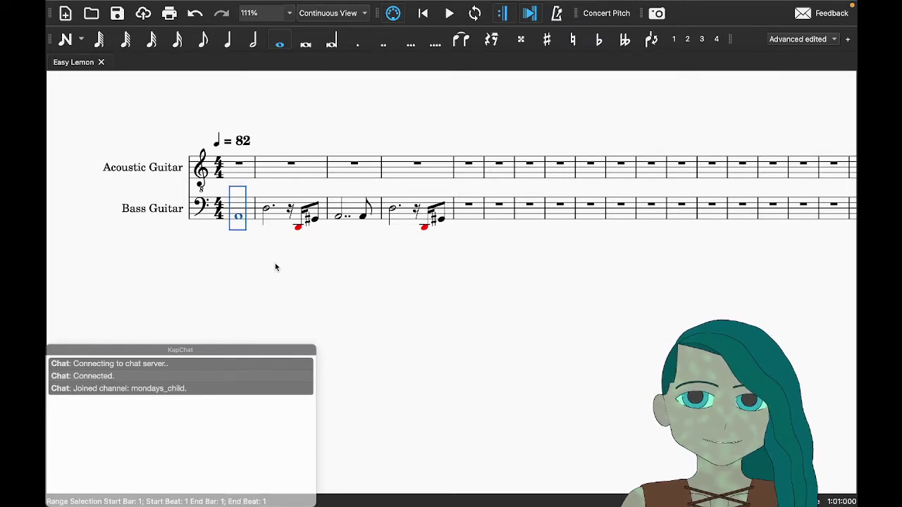
{"action": "left_click", "coordinate": [239, 217]}
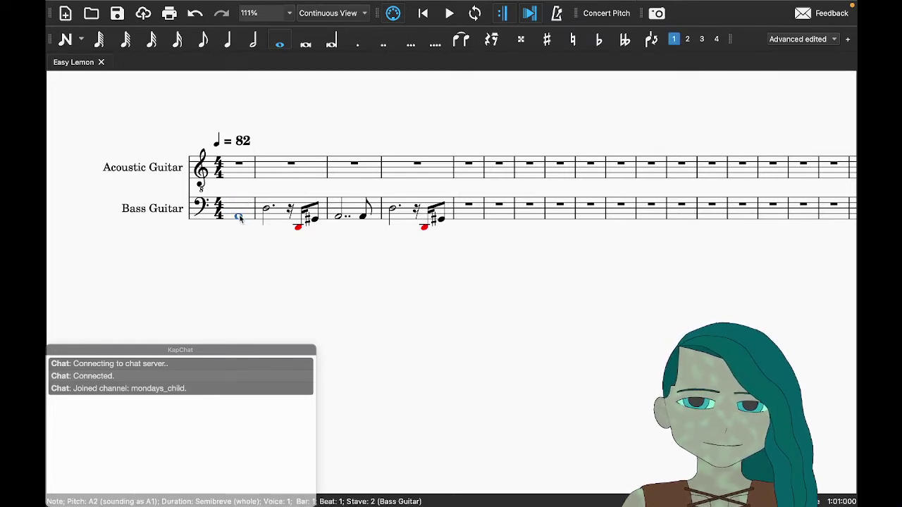
{"action": "left_click", "coordinate": [241, 206]}
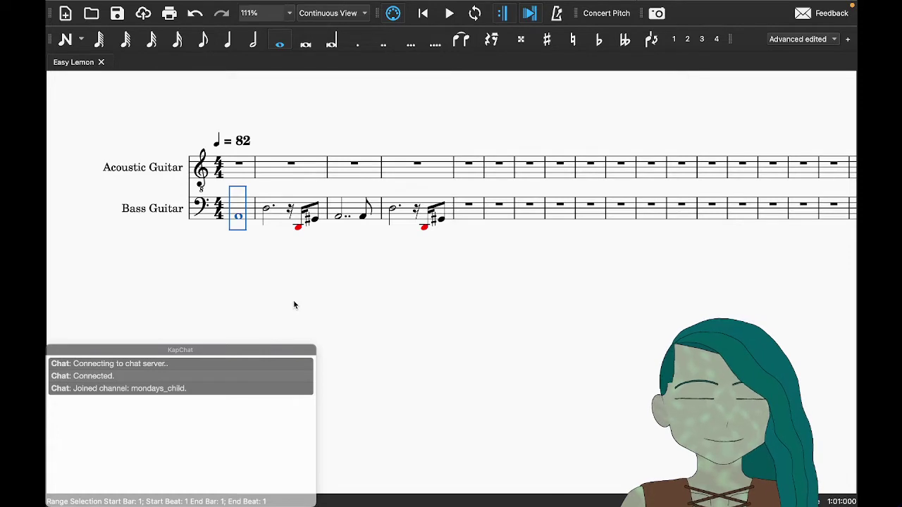
{"action": "left_click", "coordinate": [239, 216]}
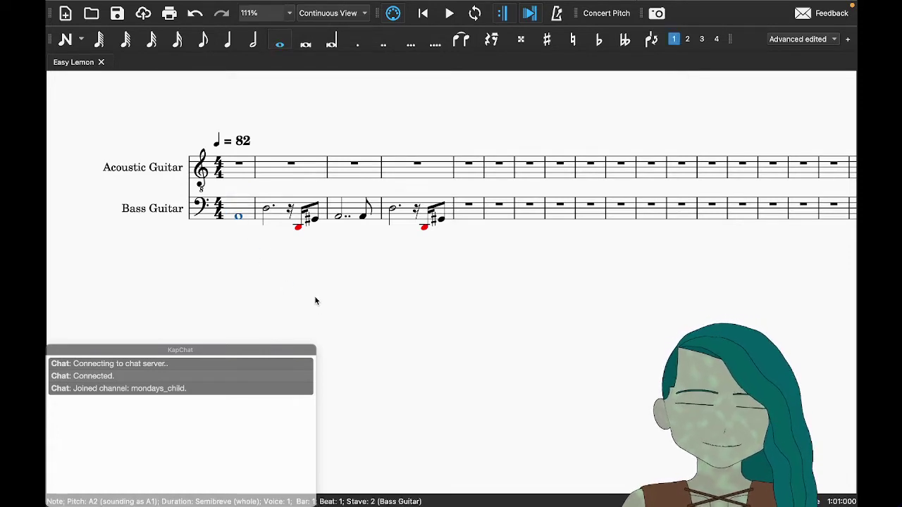
Step: Apply the three-sharp key signature from bar 1 to both staves and save the score
{"action": "left_click", "coordinate": [246, 178]}
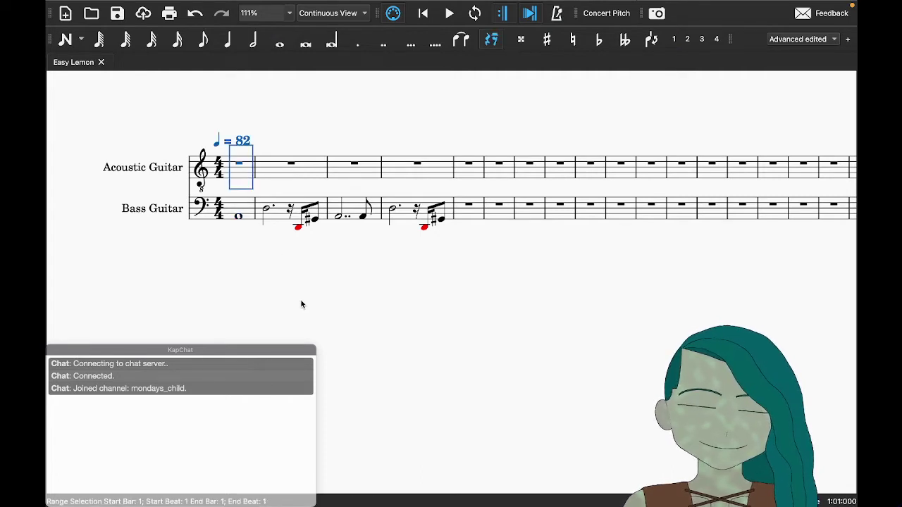
{"action": "key", "text": "F9"}
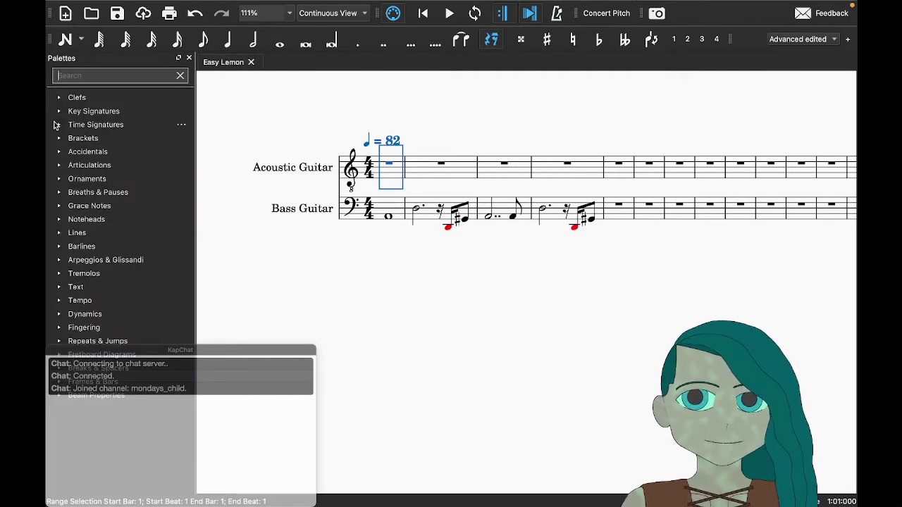
{"action": "left_click", "coordinate": [59, 111]}
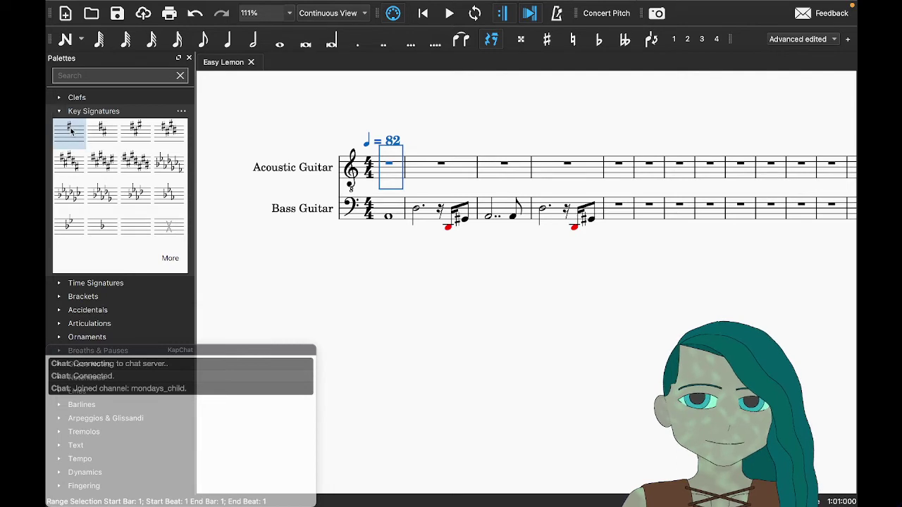
{"action": "left_click", "coordinate": [136, 134]}
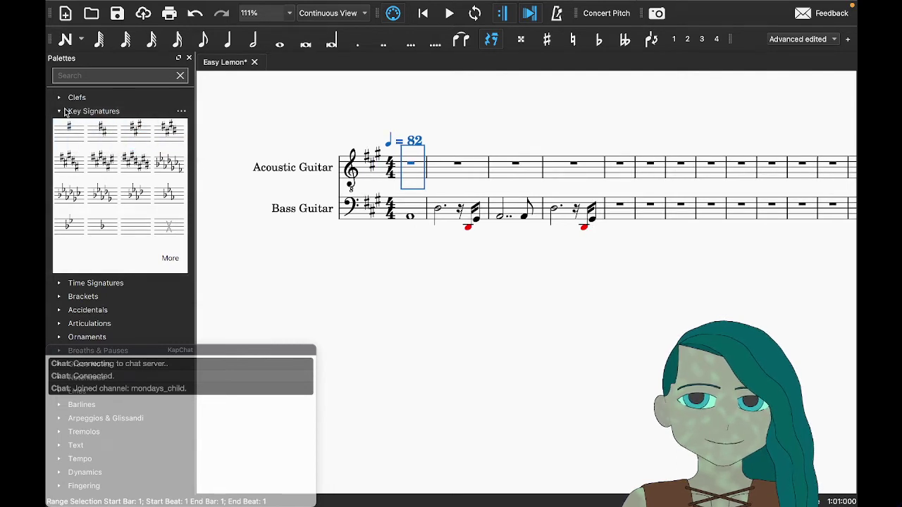
{"action": "left_click", "coordinate": [78, 107]}
{"action": "left_click", "coordinate": [189, 58]}
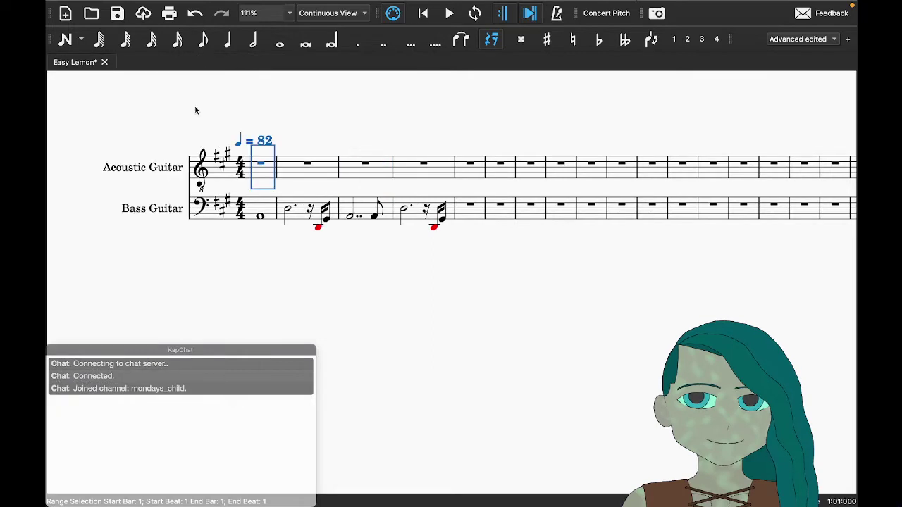
{"action": "left_click", "coordinate": [268, 252]}
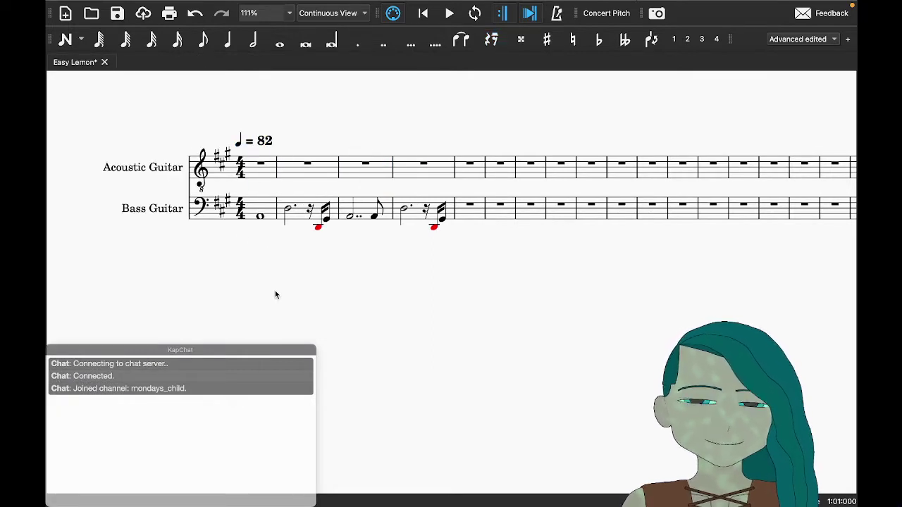
{"action": "key", "text": "ctrl+s"}
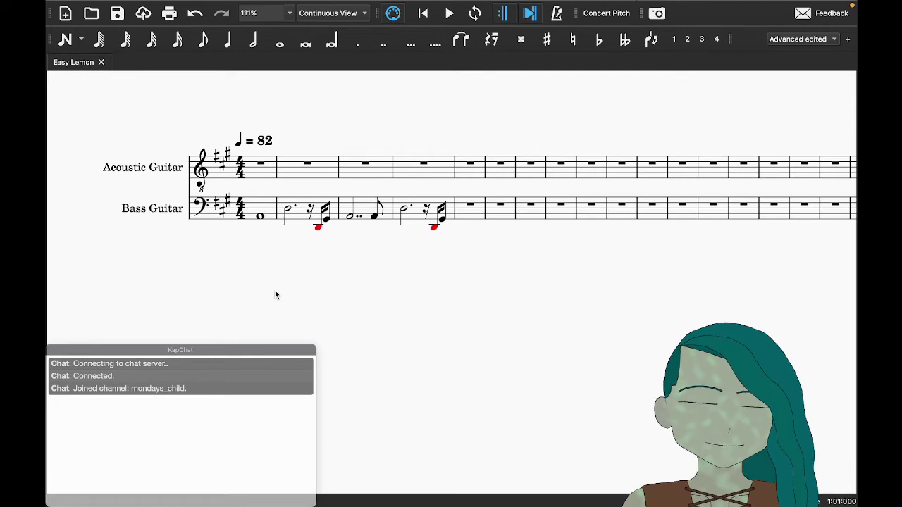
Step: Select the rest in acoustic guitar bar 1, listen to the looped bar 1 in GarageBand, and return to MuseScore
{"action": "left_click", "coordinate": [261, 164]}
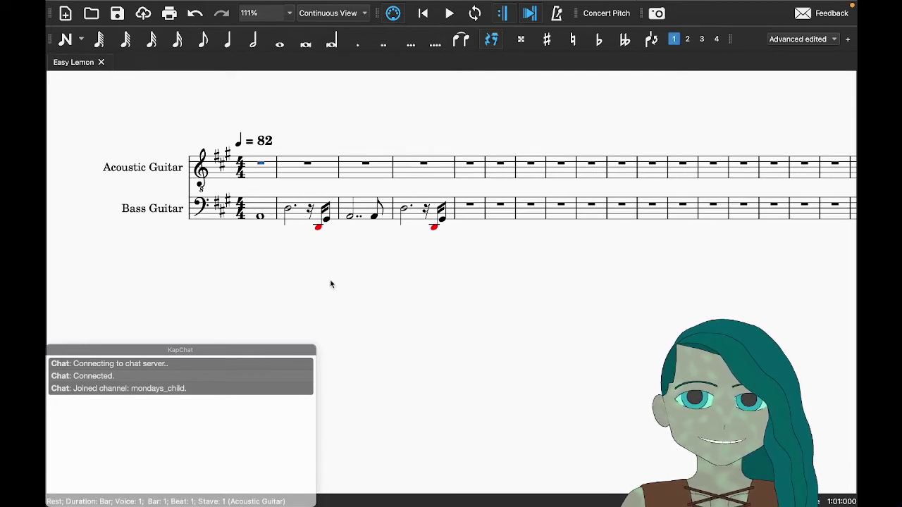
{"action": "key", "text": "ctrl+Right"}
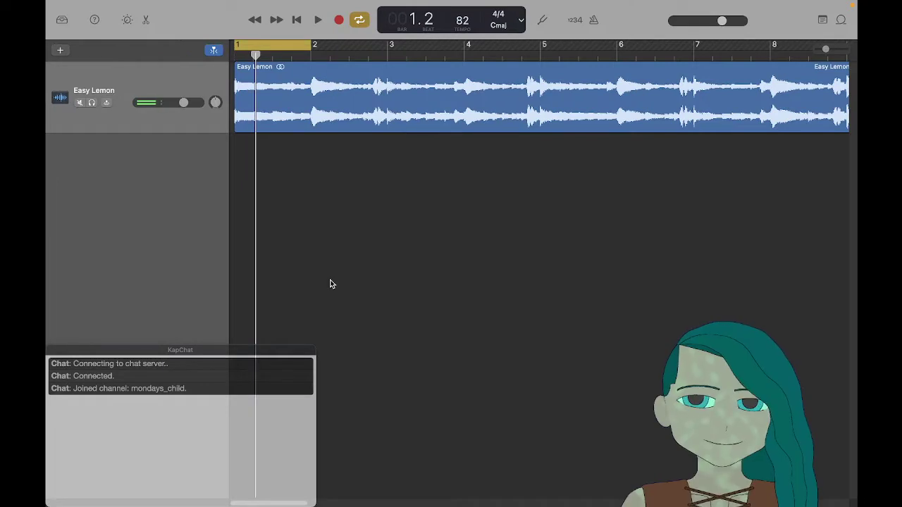
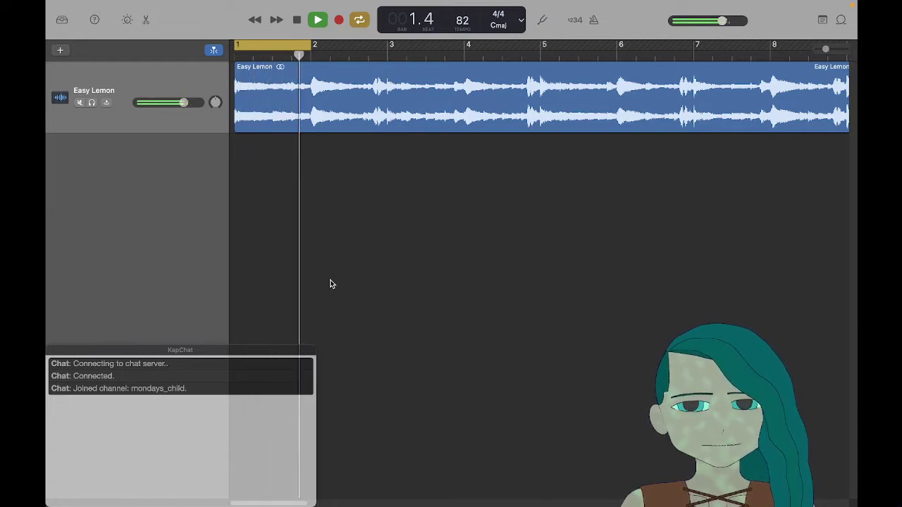
{"action": "key", "text": "space"}
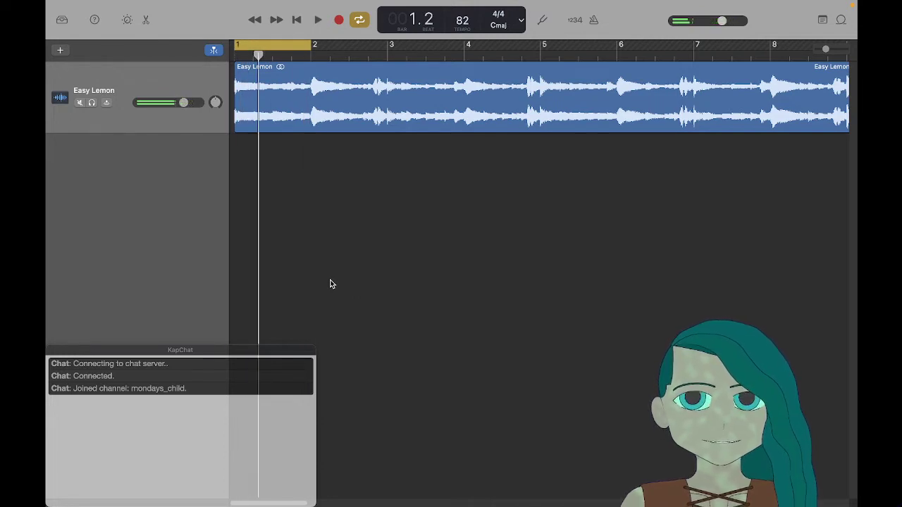
{"action": "key", "text": "space"}
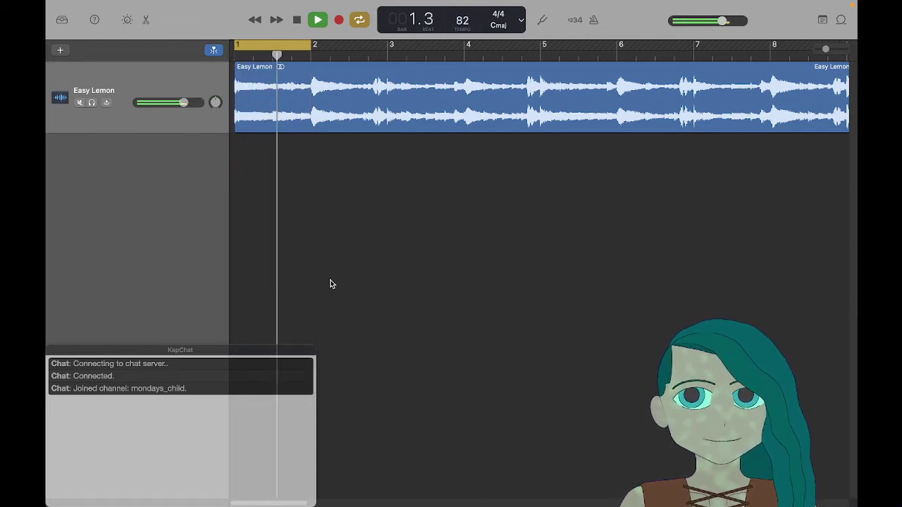
{"action": "key", "text": "space"}
{"action": "key", "text": "super+Tab"}
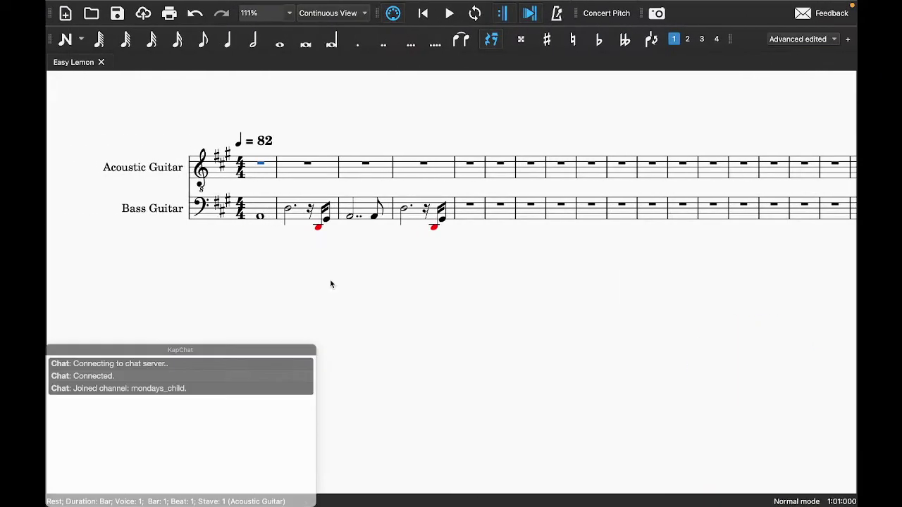
Step: Enter eighth notes A3 and E3 at the start of acoustic guitar bar 1, rechecking the GarageBand loop
{"action": "key", "text": "n"}
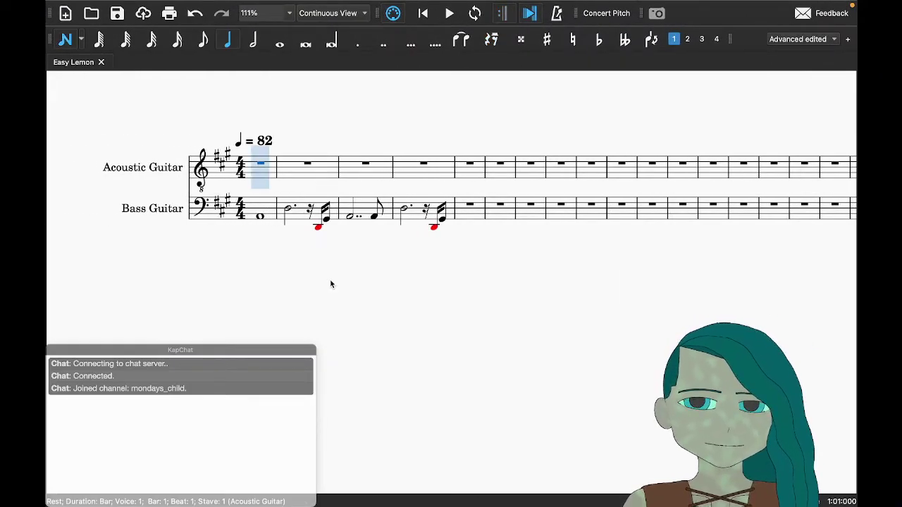
{"action": "key", "text": "4"}
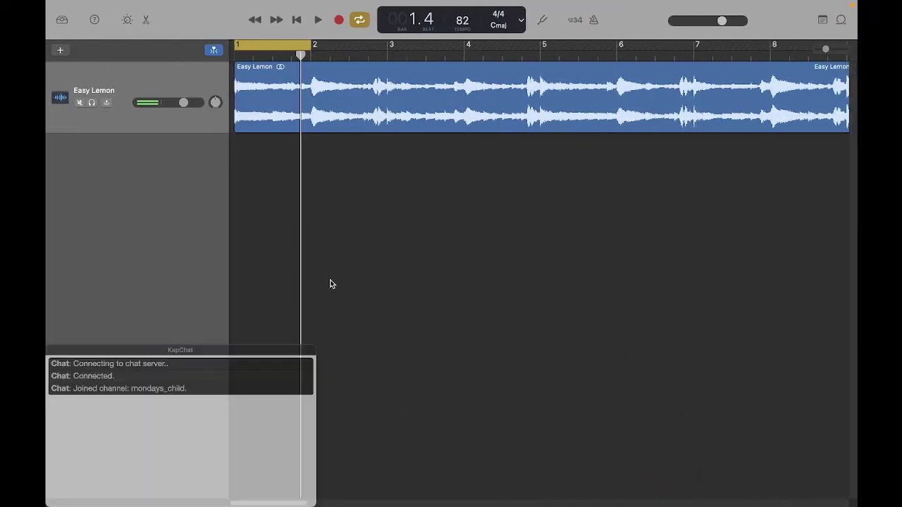
{"action": "key", "text": "space"}
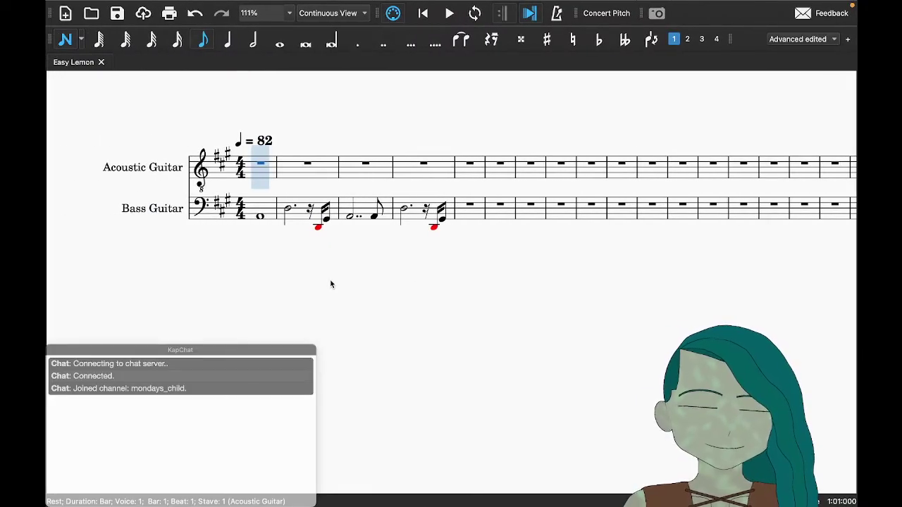
{"action": "key", "text": "a"}
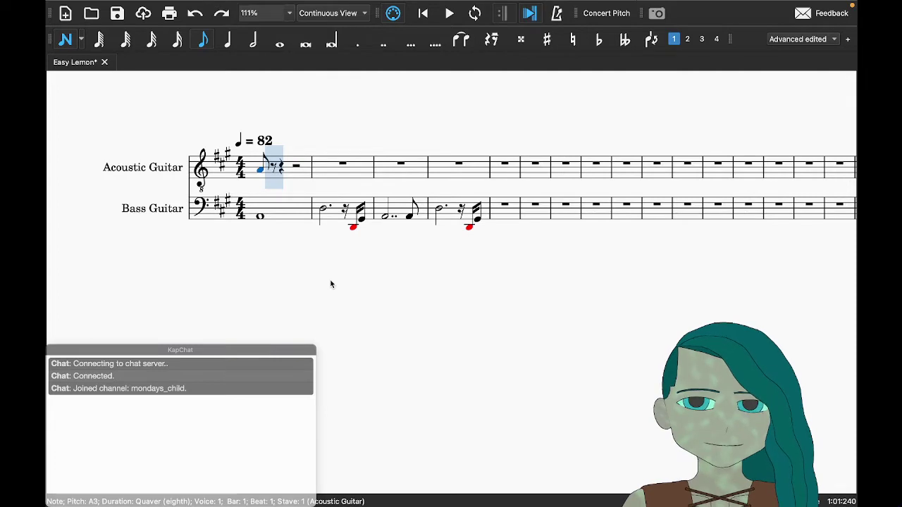
{"action": "key", "text": "e"}
{"action": "key", "text": "Left"}
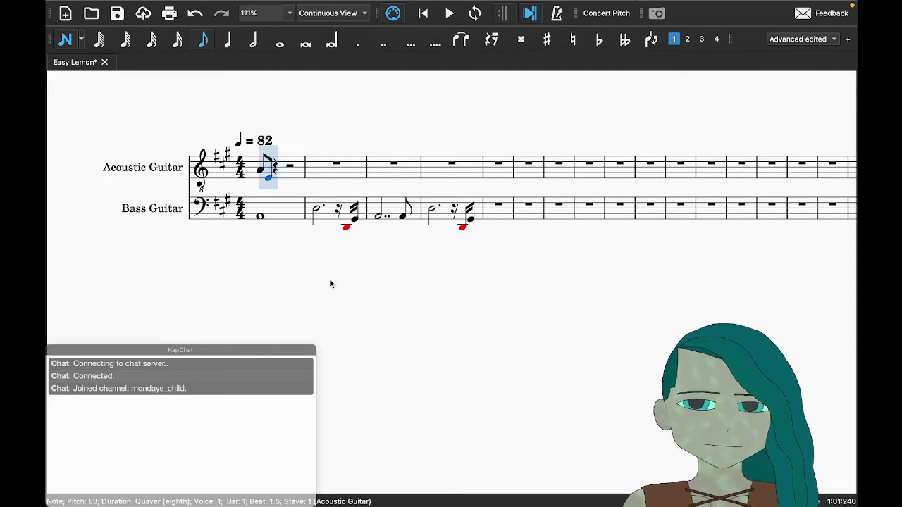
{"action": "key", "text": "Right"}
{"action": "key", "text": "Right"}
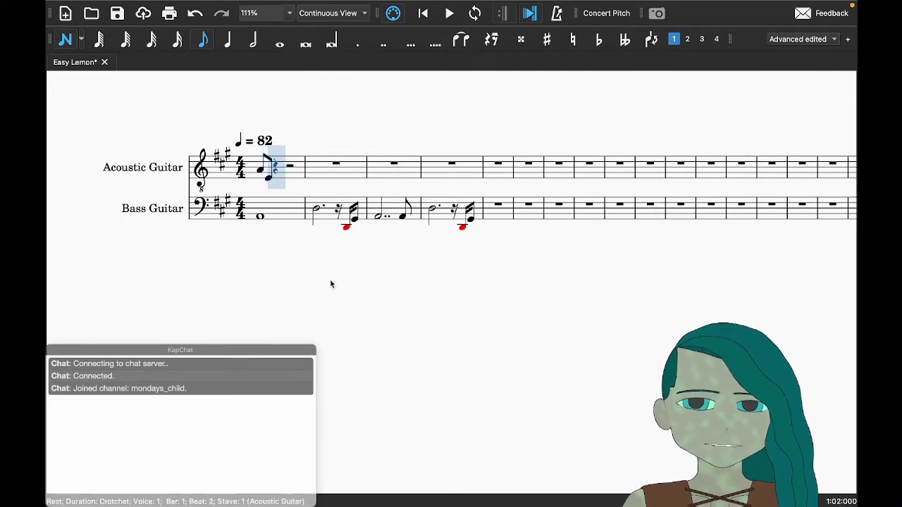
Step: Shorten the E3 in acoustic guitar bar 1 to a sixteenth note and resume note entry right after it
{"action": "key", "text": "Left"}
{"action": "key", "text": "Escape"}
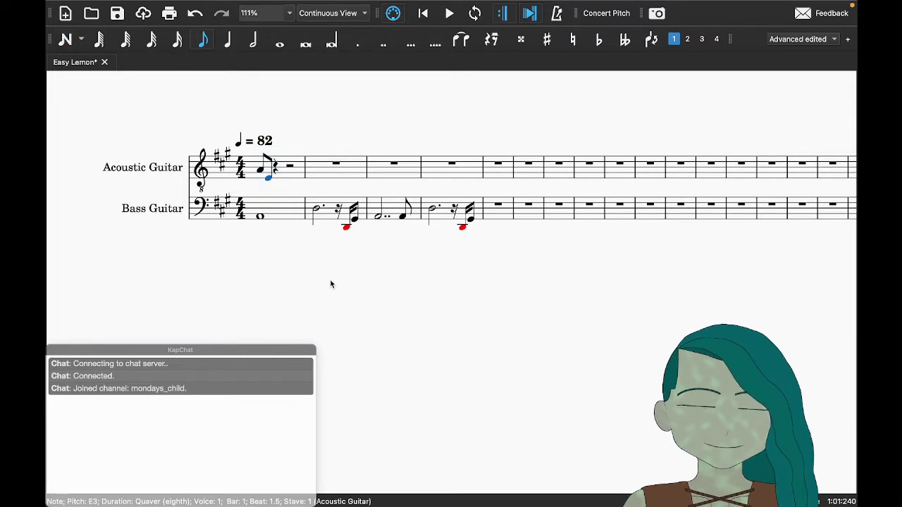
{"action": "key", "text": "3"}
{"action": "key", "text": "Right"}
{"action": "key", "text": "n"}
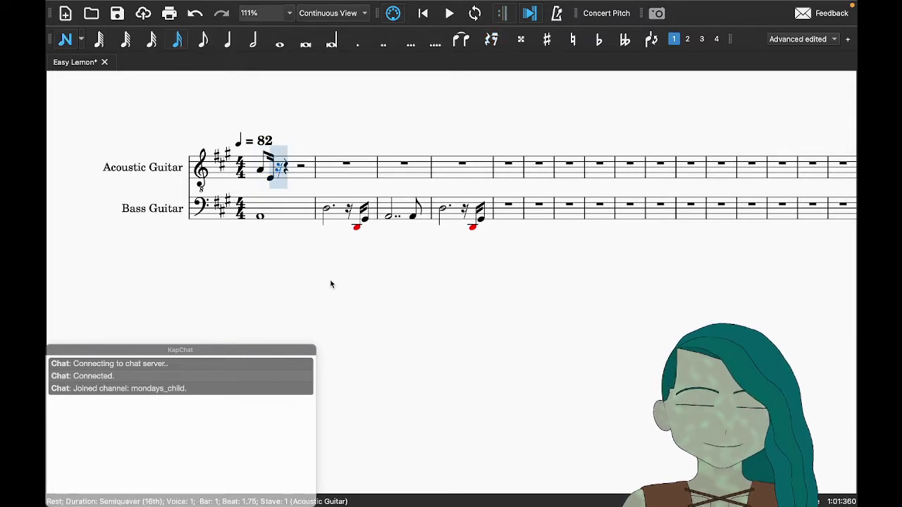
Step: Add an A3 after the E3 in acoustic guitar bar 1 and make it a sixteenth note completing beat 1
{"action": "key", "text": "a"}
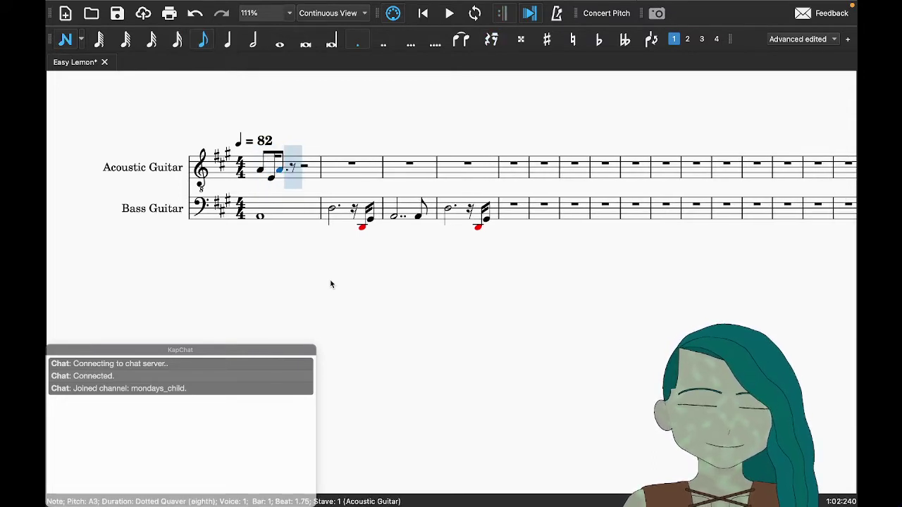
{"action": "key", "text": "Escape"}
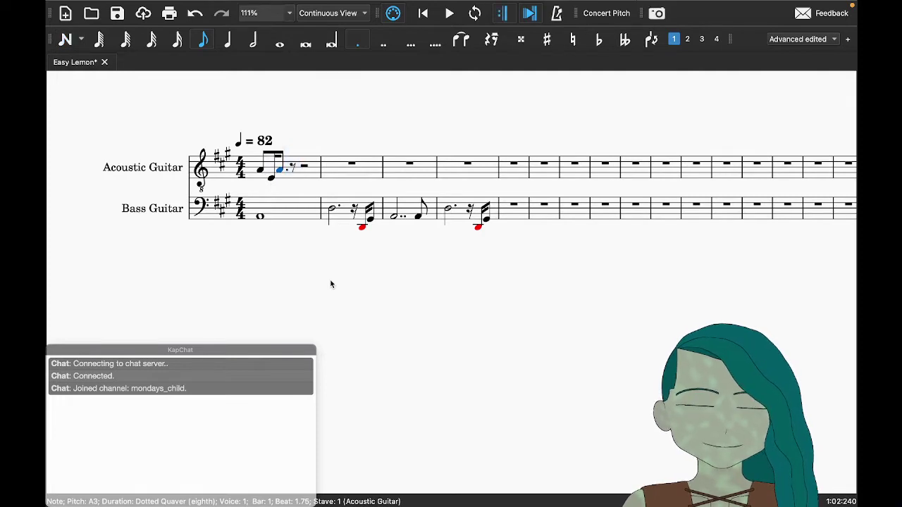
{"action": "key", "text": "Right"}
{"action": "key", "text": "Left"}
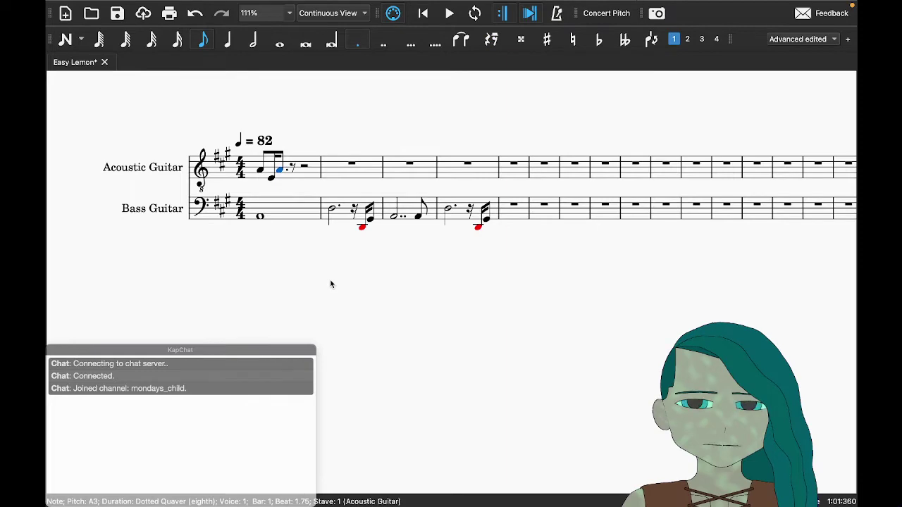
{"action": "key", "text": "period"}
{"action": "key", "text": "Right"}
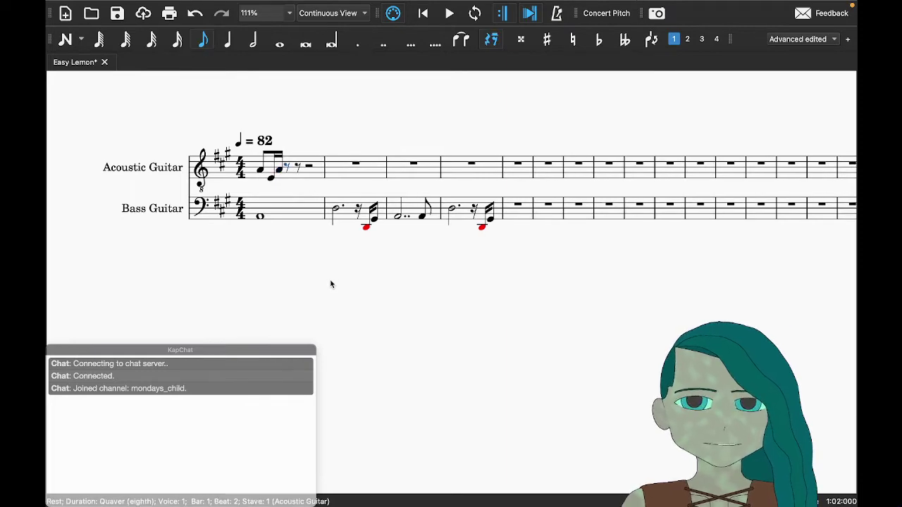
{"action": "key", "text": "Right"}
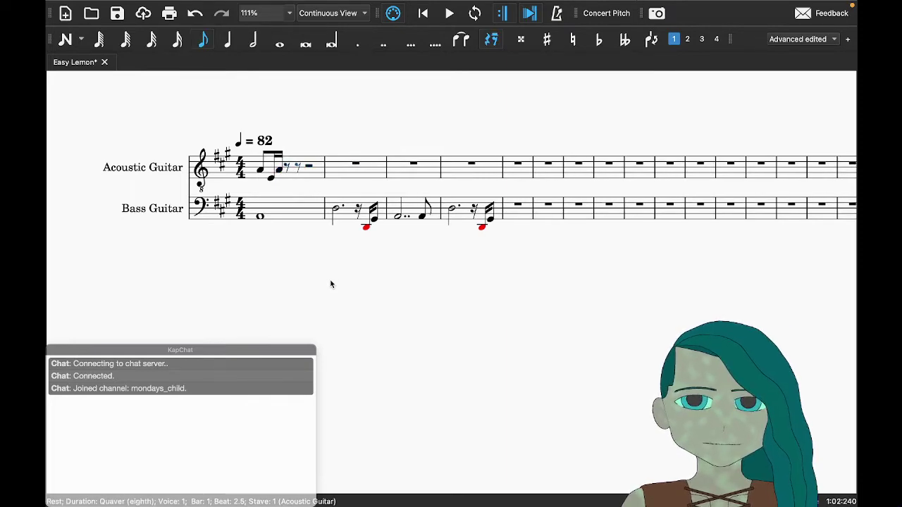
Step: Switch to GarageBand, listen to the looped bar 1 again for the guitar's beat 2, and return to MuseScore
{"action": "key", "text": "super+Tab"}
{"action": "key", "text": "space"}
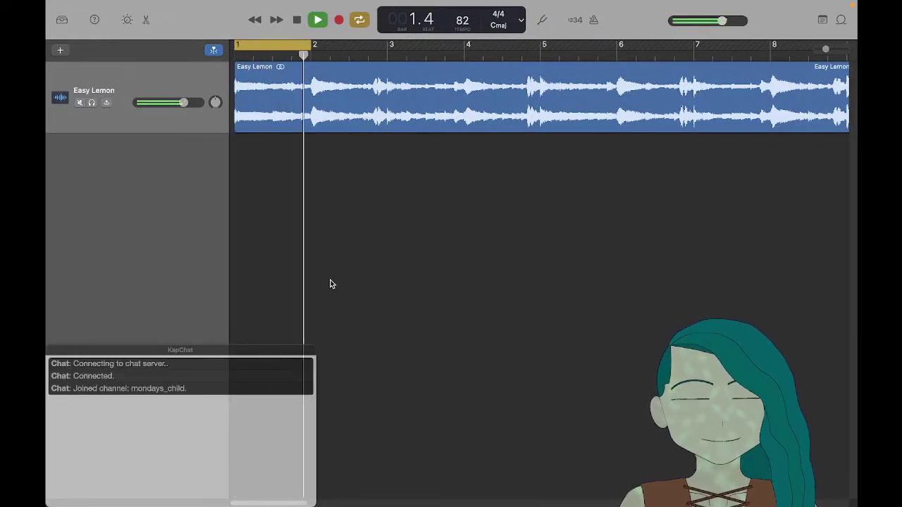
{"action": "key", "text": "space"}
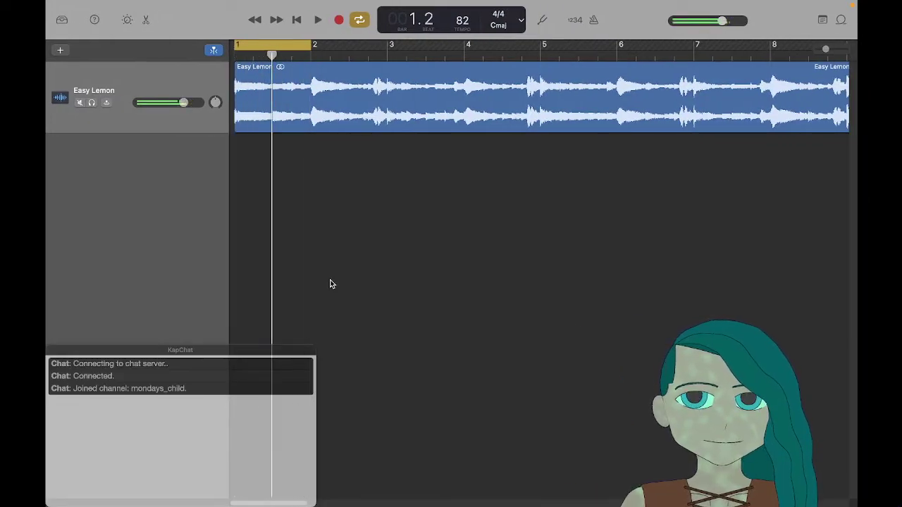
{"action": "key", "text": "super+Tab"}
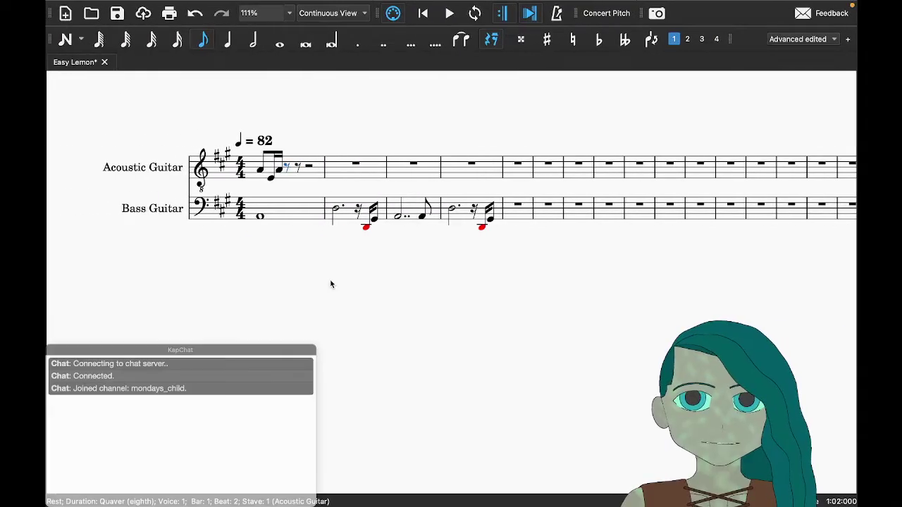
Step: Enter eighth notes C#4 and E4 on beat 2 of acoustic guitar bar 1
{"action": "key", "text": "n"}
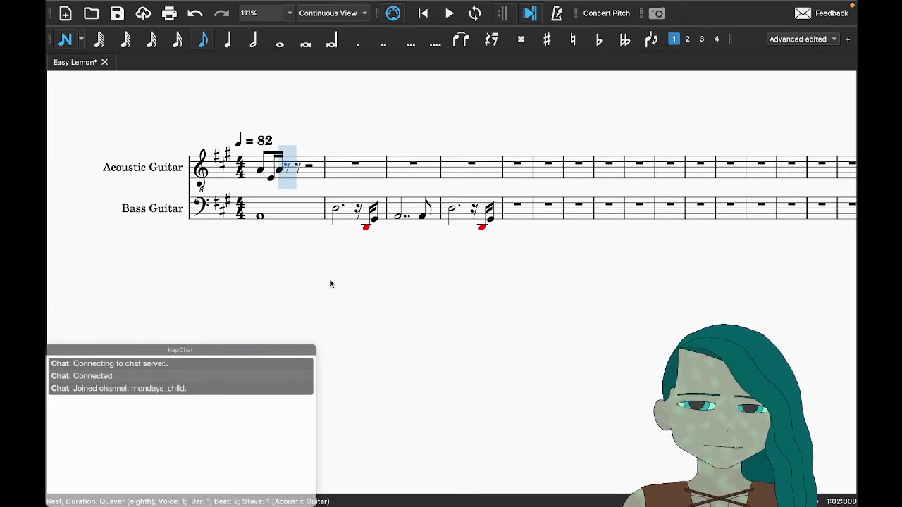
{"action": "key", "text": "c"}
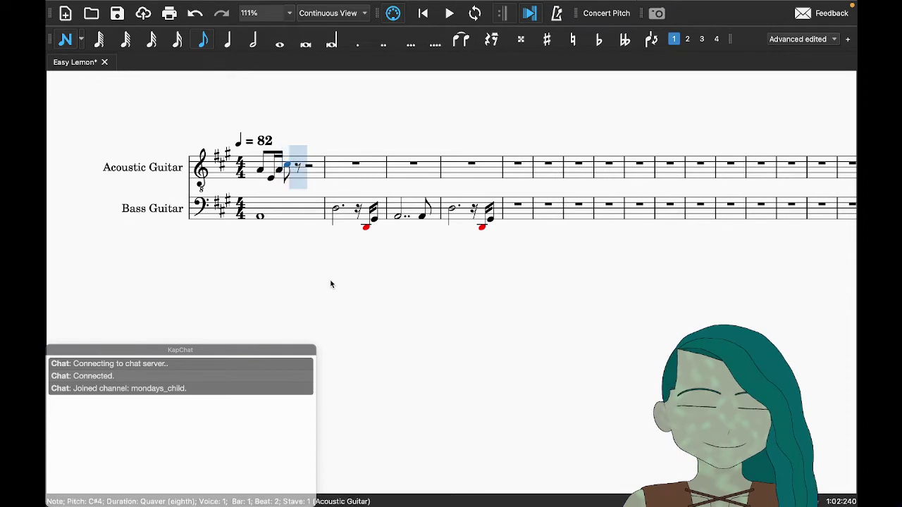
{"action": "key", "text": "e"}
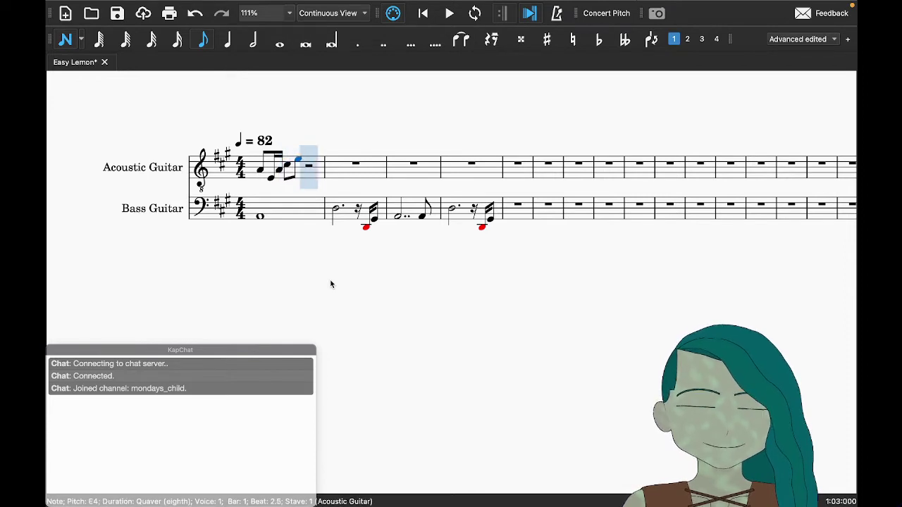
Step: Copy the five guitar notes of beats 1 and 2 in bar 1 and paste them at beat 3
{"action": "key", "text": "Escape"}
{"action": "key", "text": "shift+Left"}
{"action": "key", "text": "shift+Left"}
{"action": "key", "text": "shift+Left"}
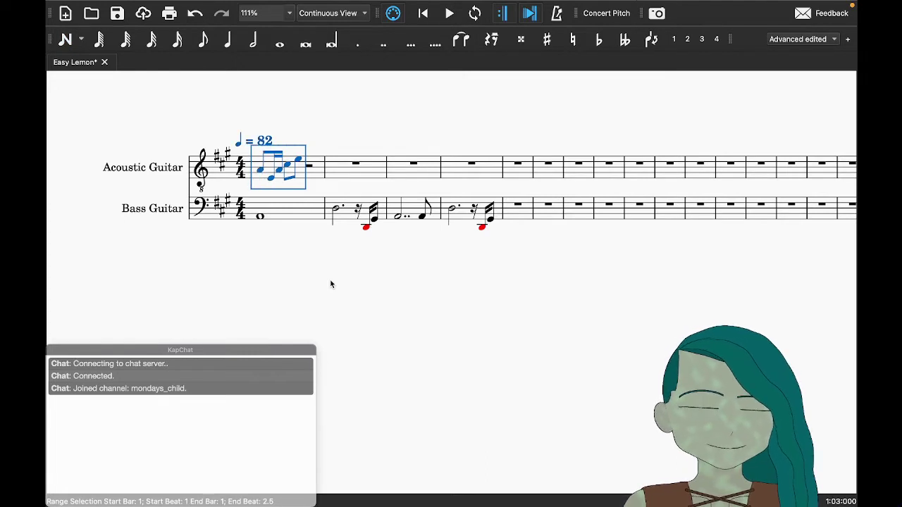
{"action": "key", "text": "Right"}
{"action": "key", "text": "Right"}
{"action": "key", "text": "Right"}
{"action": "key", "text": "Right"}
{"action": "key", "text": "Right"}
{"action": "key", "text": "ctrl+v"}
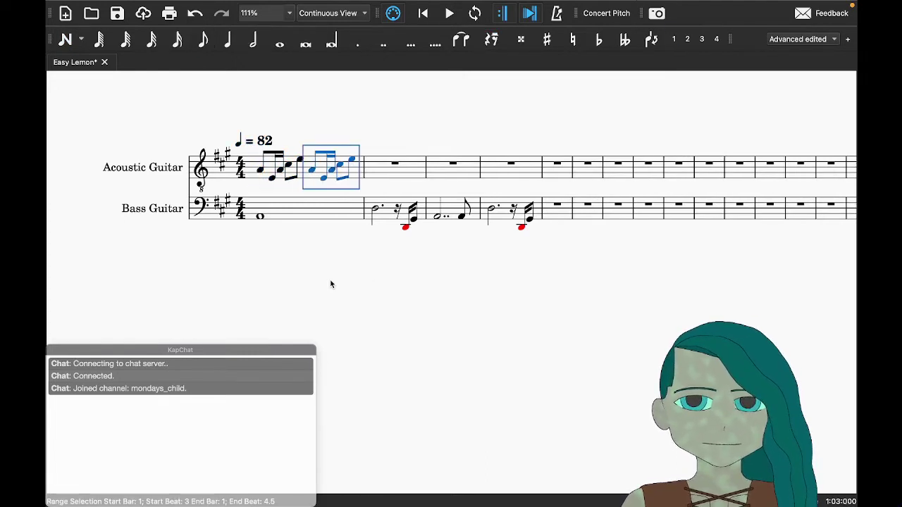
Step: Play back bar 1 of the score to check the guitar pattern against the bass, and save the score
{"action": "left_click", "coordinate": [300, 213]}
{"action": "key", "text": "space"}
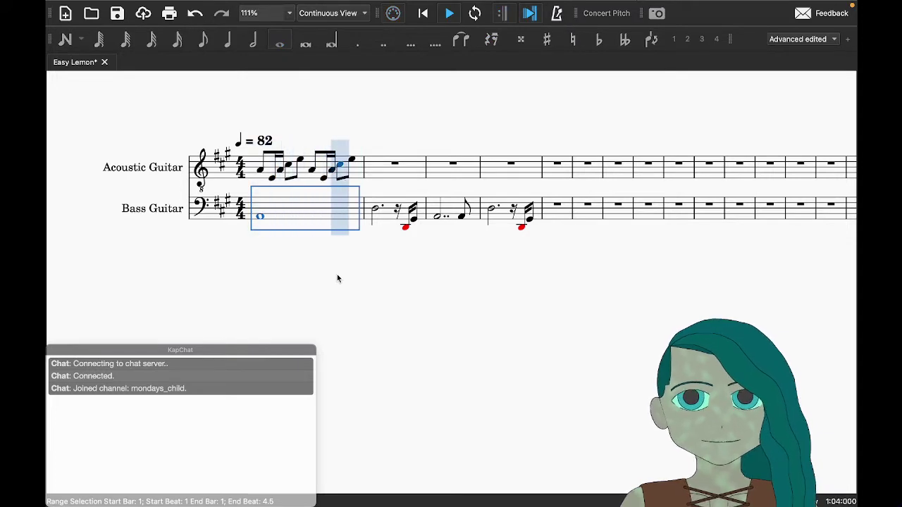
{"action": "key", "text": "Escape"}
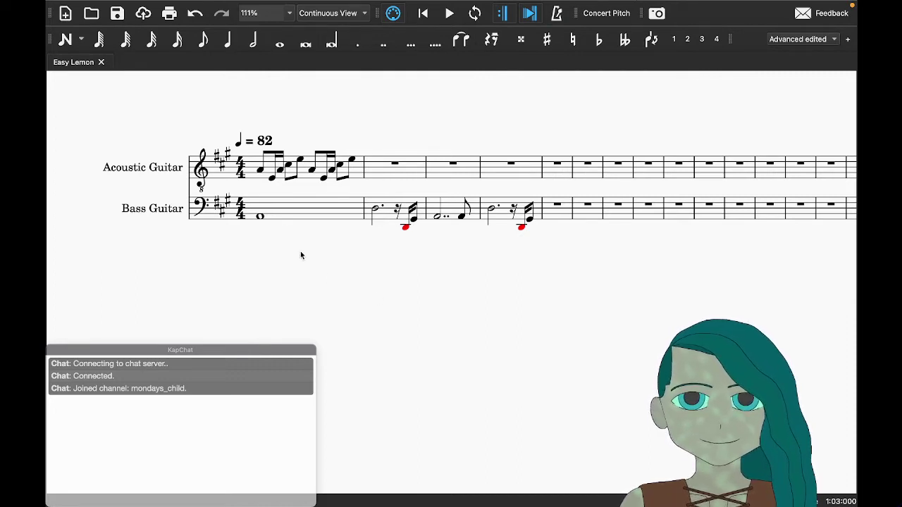
{"action": "left_click", "coordinate": [282, 215]}
{"action": "key", "text": "space"}
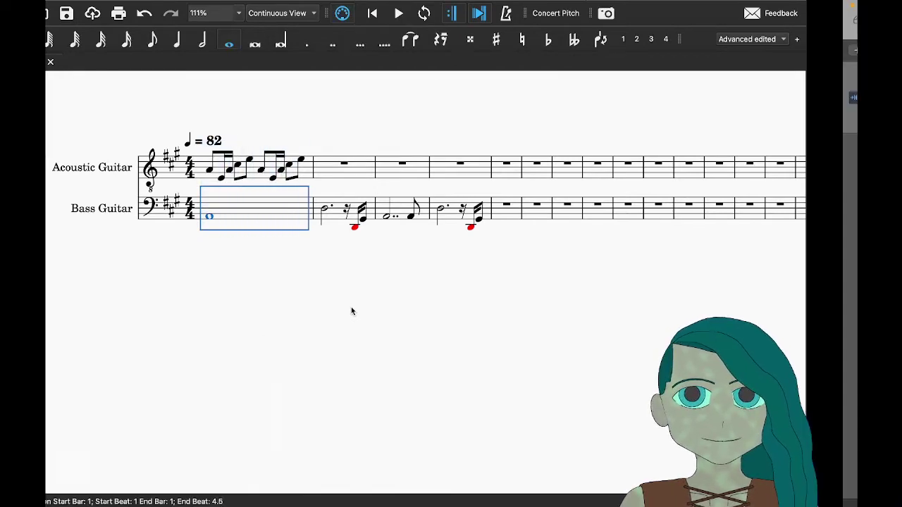
Step: Listen to the looped bar 1 in GarageBand, return to MuseScore and play its bar 1 for comparison
{"action": "key", "text": "super+Tab"}
{"action": "key", "text": "space"}
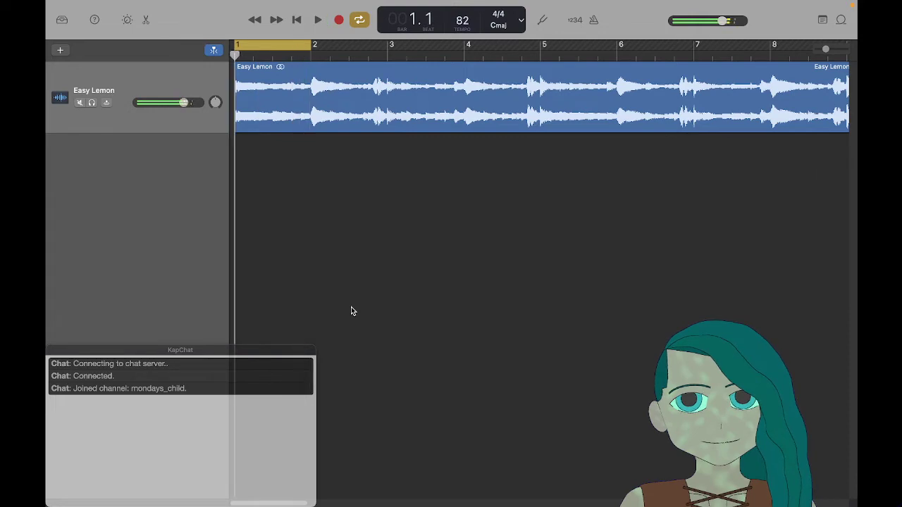
{"action": "key", "text": "super+Tab"}
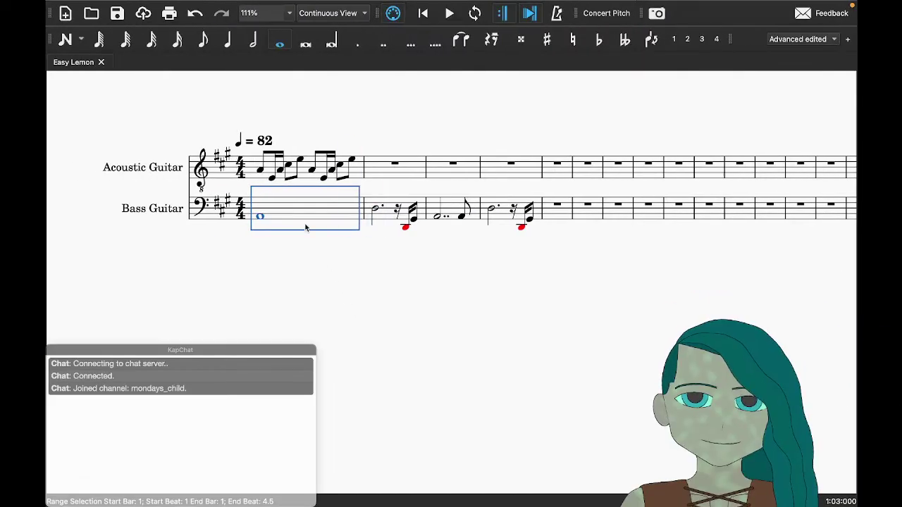
{"action": "key", "text": "space"}
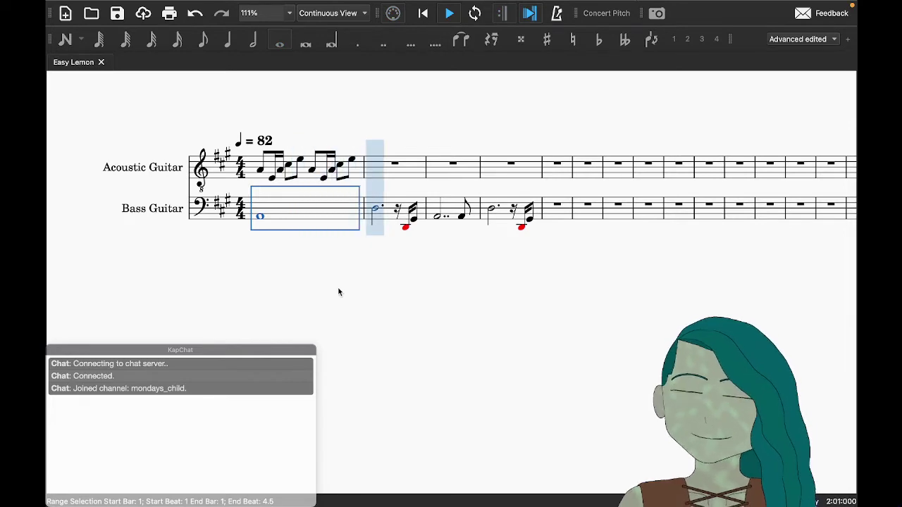
{"action": "key", "text": "Escape"}
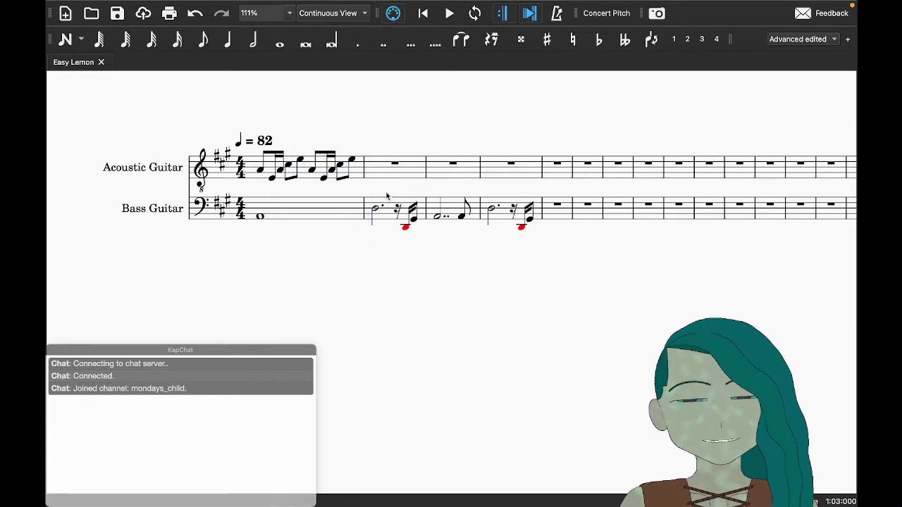
Step: Switch to GarageBand, move the one-bar loop to bar 2, listen to it and return to MuseScore
{"action": "key", "text": "ctrl+Right"}
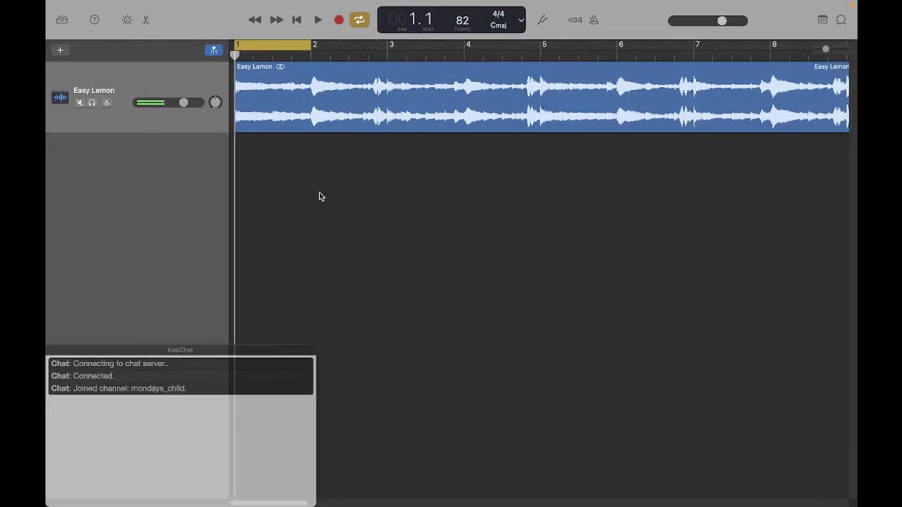
{"action": "left_click_drag", "start_coordinate": [271, 43], "coordinate": [350, 49]}
{"action": "key", "text": "space"}
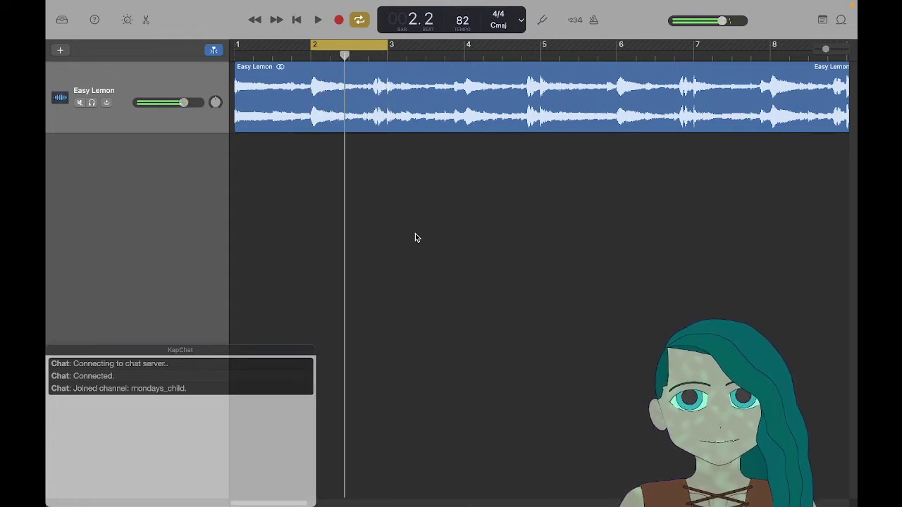
{"action": "key", "text": "ctrl+Left"}
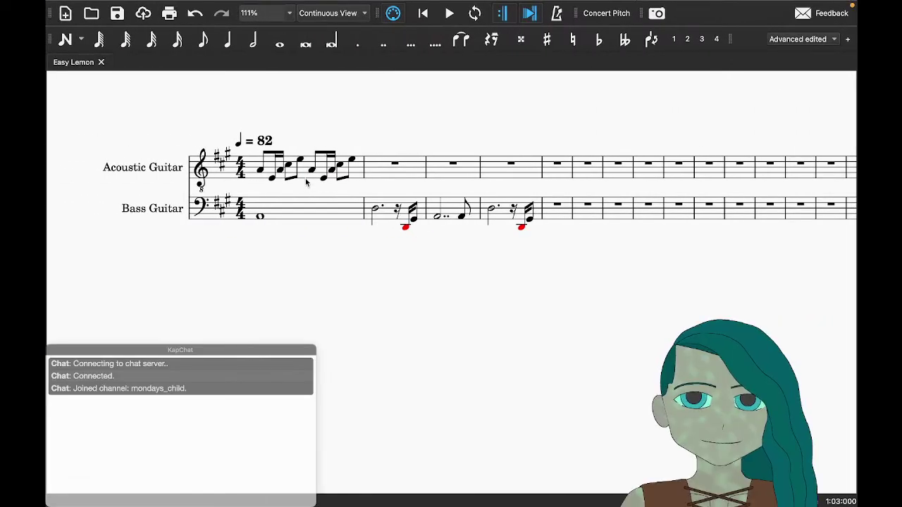
Step: Copy the acoustic guitar's bar 1, paste it into bar 2 and save the score
{"action": "left_click", "coordinate": [304, 174]}
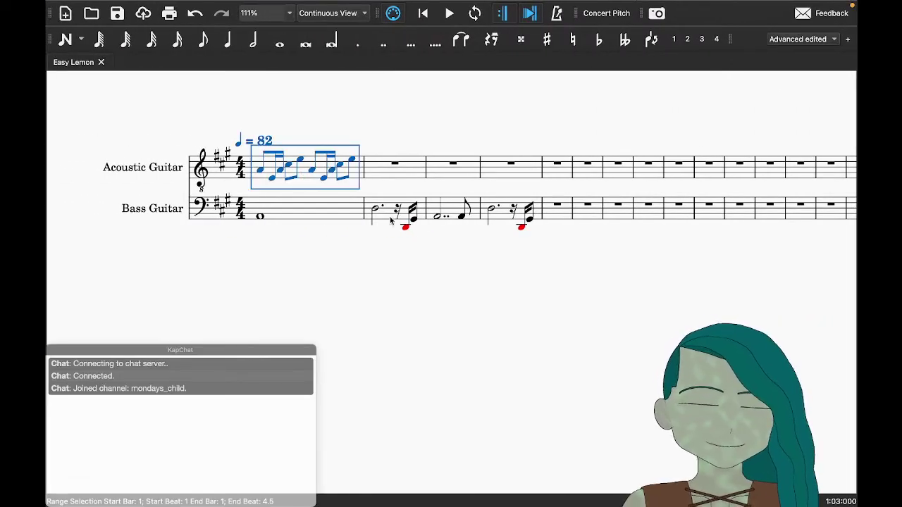
{"action": "left_click", "coordinate": [376, 173]}
{"action": "key", "text": "ctrl+v"}
{"action": "left_click", "coordinate": [376, 170]}
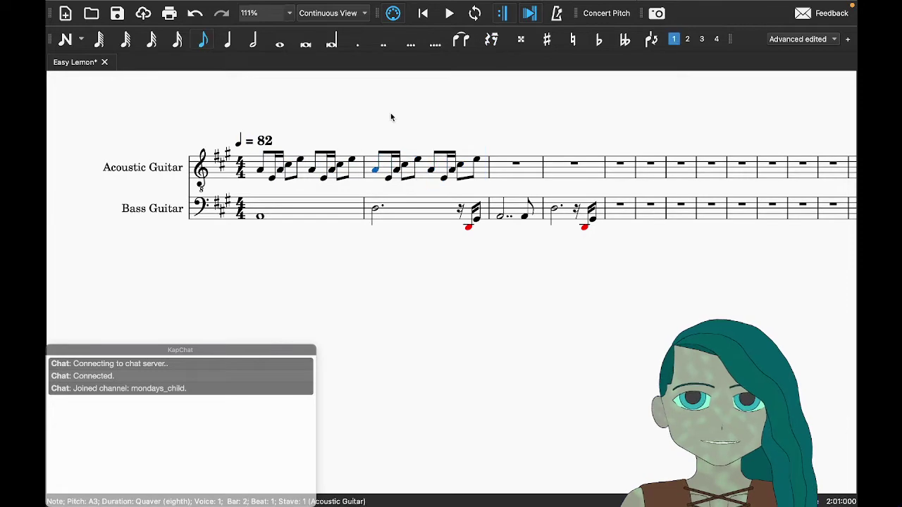
{"action": "key", "text": "ctrl+s"}
Step: Switch to GarageBand, listen to the looped bar 2 for the guitar's lower notes, and return to MuseScore
{"action": "key", "text": "super+Tab"}
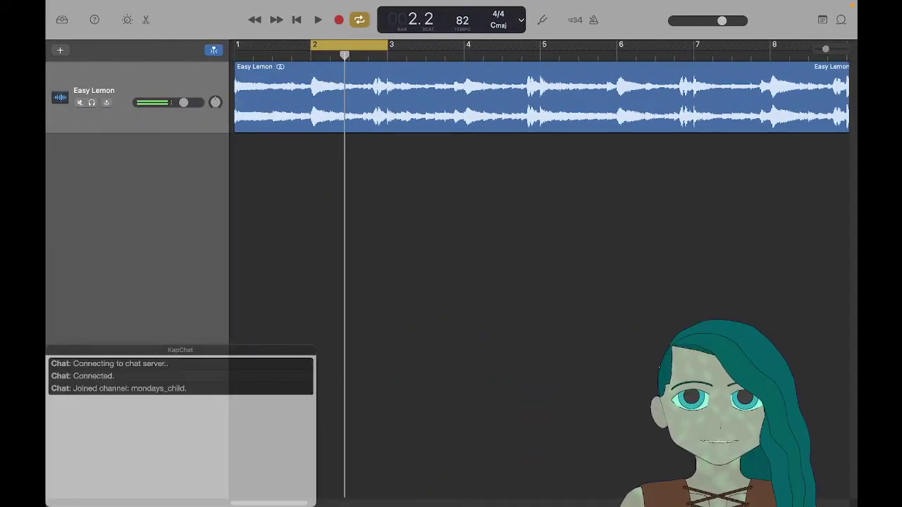
{"action": "key", "text": "space"}
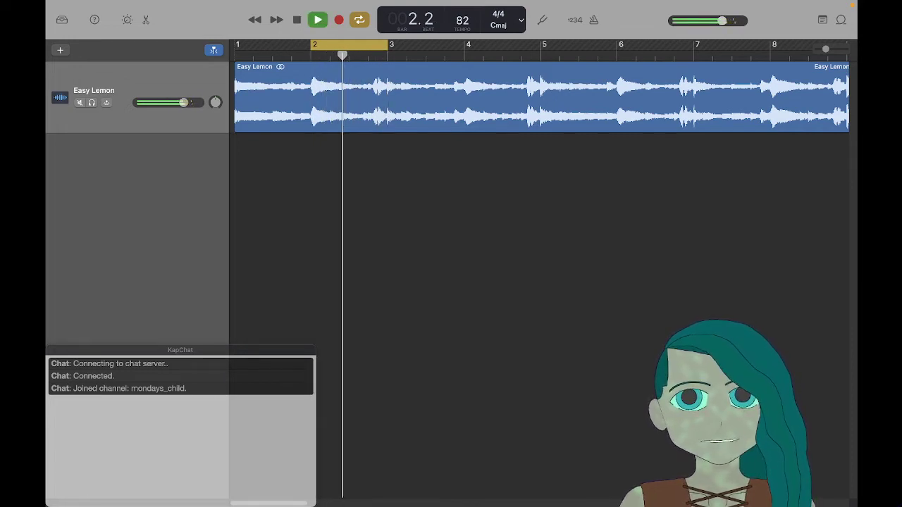
{"action": "key", "text": "space"}
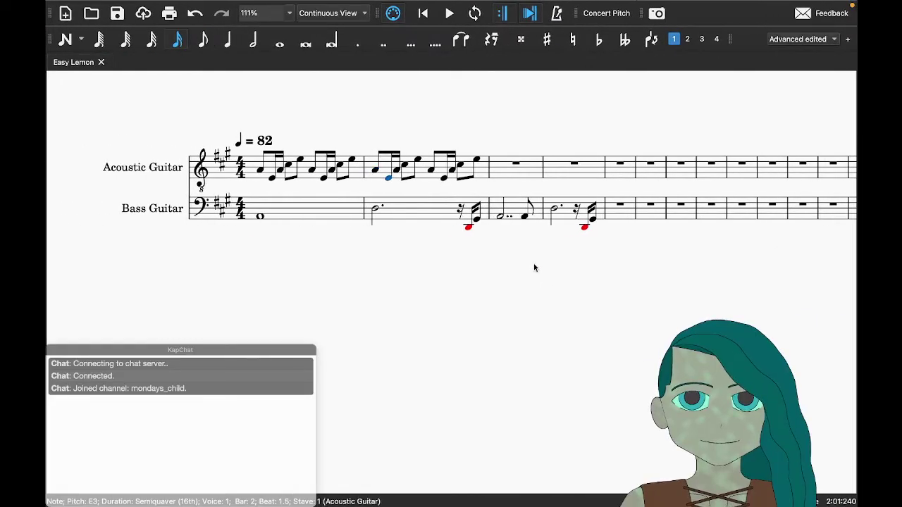
Step: Raise both E3 sixteenth notes in acoustic guitar bar 2 to F#3
{"action": "key", "text": "Right"}
{"action": "key", "text": "Right"}
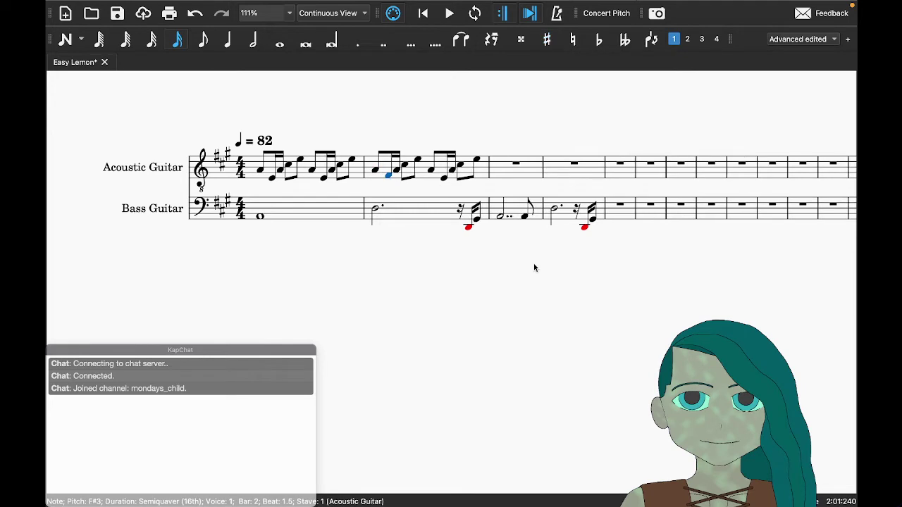
{"action": "key", "text": "Right"}
{"action": "key", "text": "Right"}
{"action": "key", "text": "Right"}
{"action": "key", "text": "Right"}
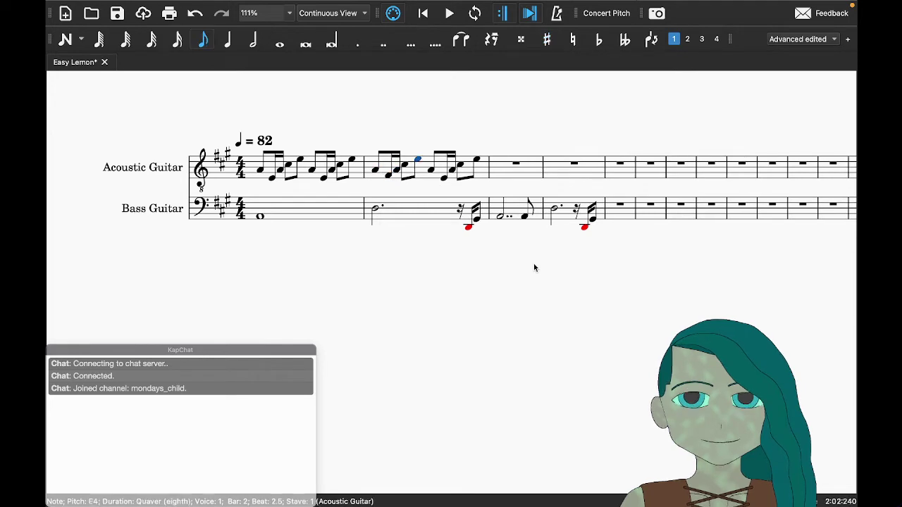
{"action": "key", "text": "Left"}
{"action": "key", "text": "Left"}
{"action": "key", "text": "Left"}
{"action": "key", "text": "Left"}
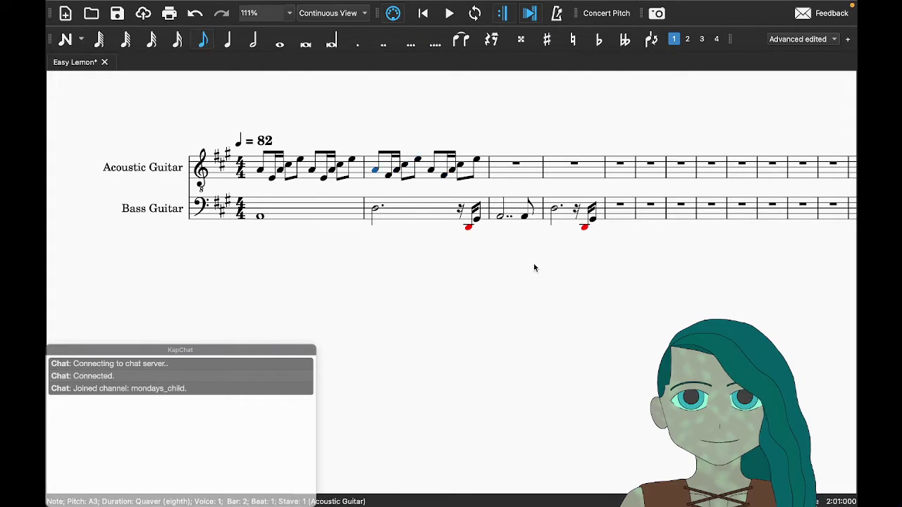
Step: Listen to the looped bar 2 in GarageBand again for the guitar's upper notes and return to MuseScore
{"action": "key", "text": "super+Tab"}
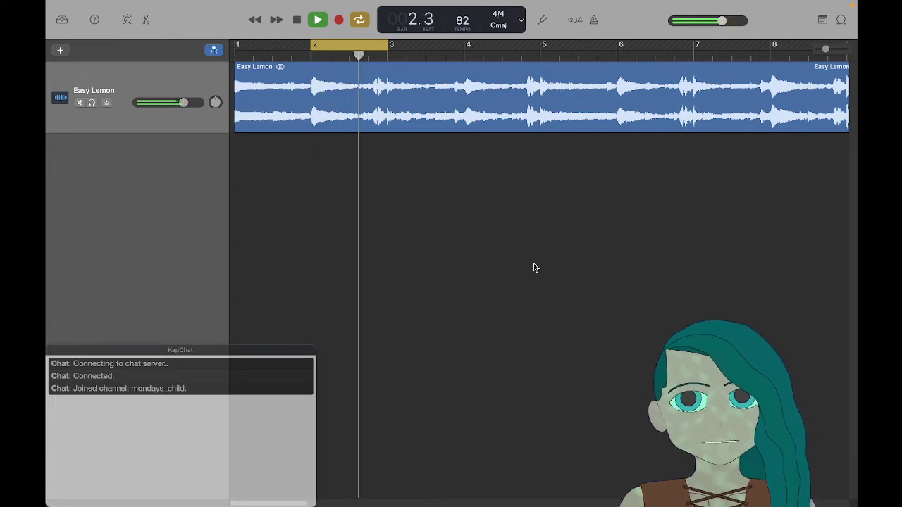
{"action": "key", "text": "space"}
{"action": "key", "text": "super+Tab"}
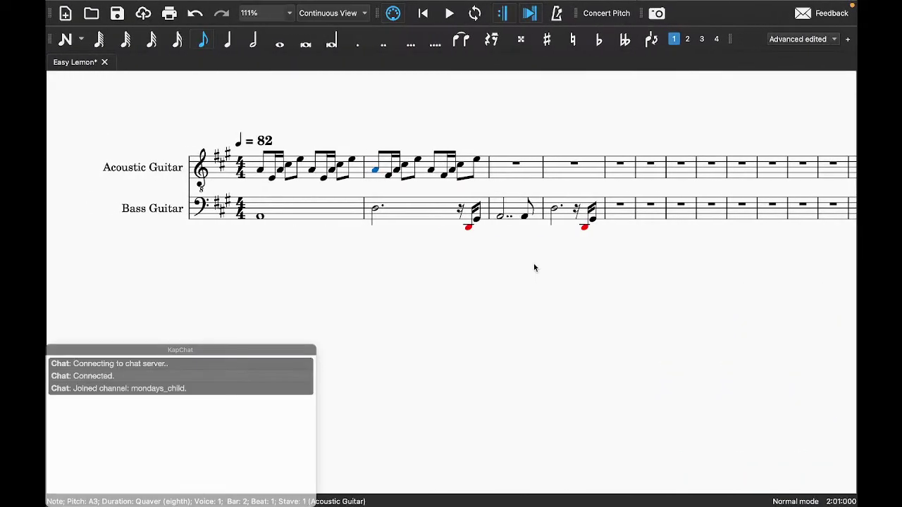
Step: Lower both E4 eighth notes in acoustic guitar bar 2, on beats 2.5 and 4.5, to D4
{"action": "key", "text": "Right"}
{"action": "key", "text": "Right"}
{"action": "key", "text": "Right"}
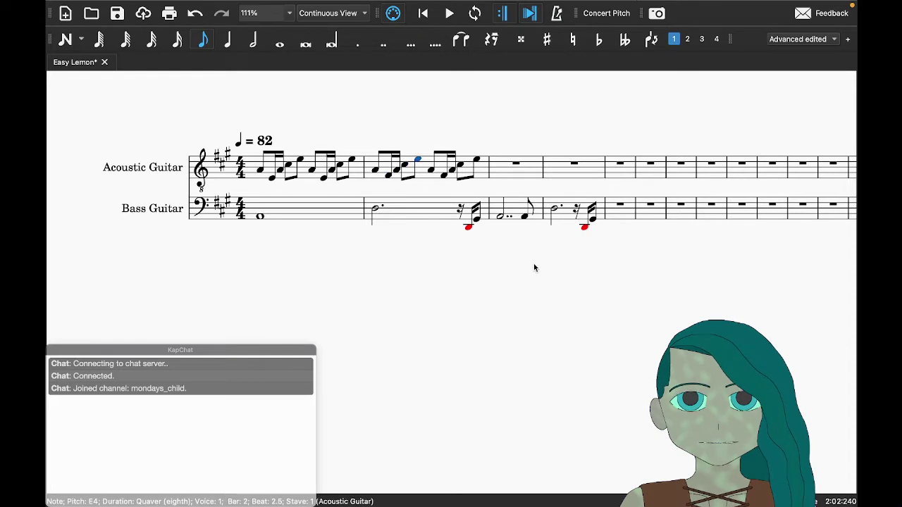
{"action": "key", "text": "Right"}
{"action": "key", "text": "Right"}
{"action": "key", "text": "Right"}
{"action": "key", "text": "Right"}
{"action": "key", "text": "Right"}
{"action": "key", "text": "Right"}
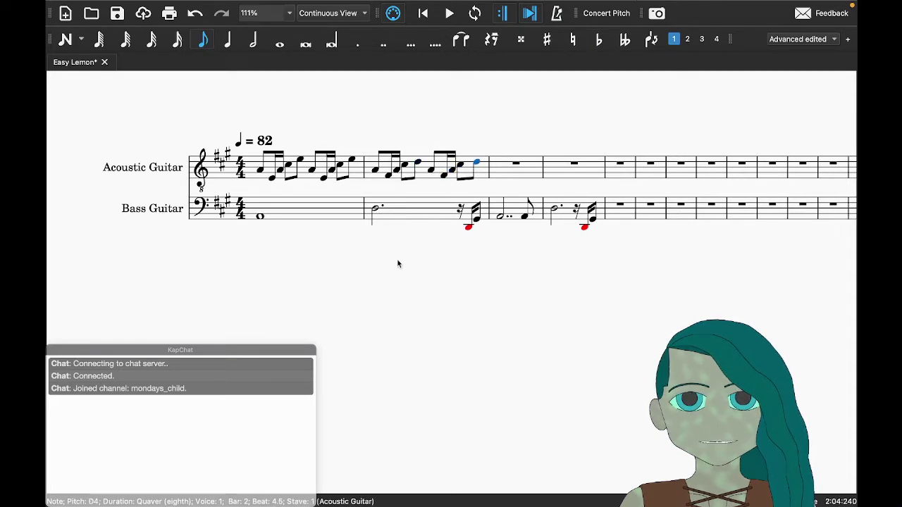
Step: Play back bar 2 of the score to hear the revised guitar pattern with the bass
{"action": "left_click", "coordinate": [395, 215]}
{"action": "key", "text": "space"}
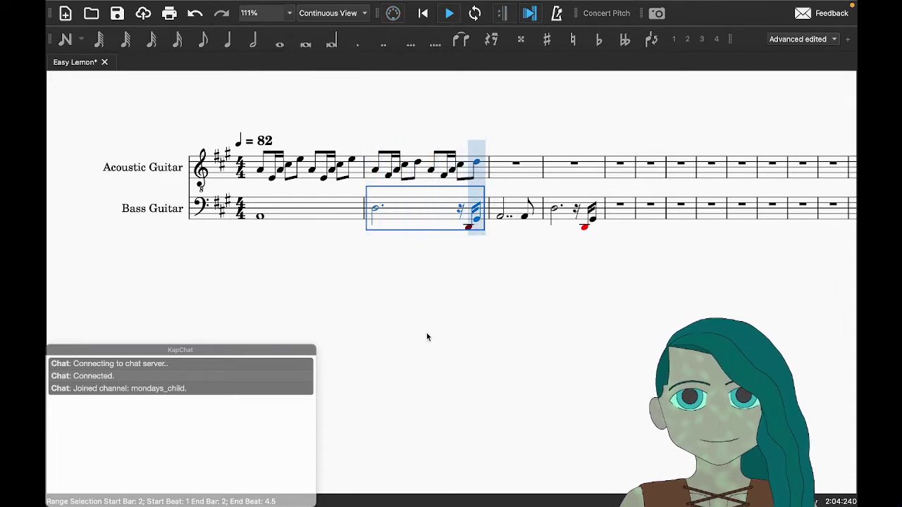
{"action": "left_click", "coordinate": [405, 275]}
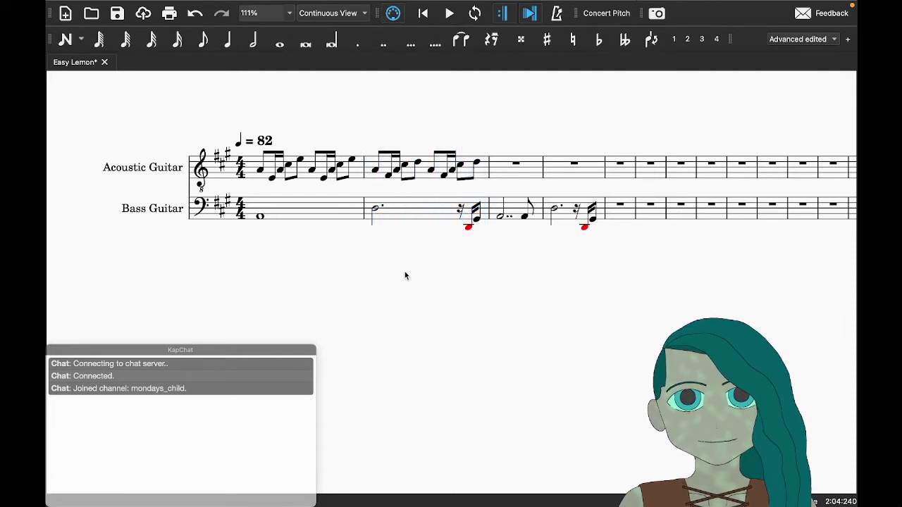
Step: Sound individual guitar notes in bar 2 and the bass's opening note to examine the harmony they form
{"action": "left_click", "coordinate": [387, 174]}
{"action": "left_click", "coordinate": [393, 170]}
{"action": "left_click", "coordinate": [405, 166]}
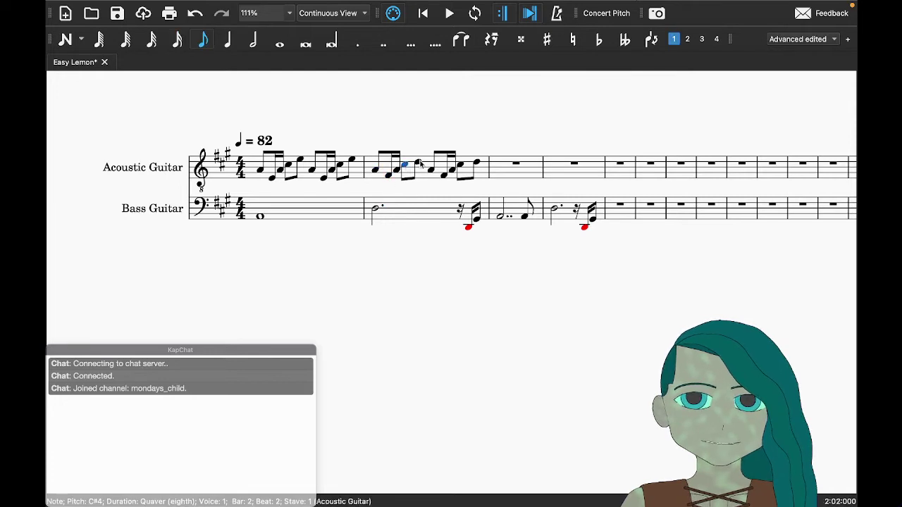
{"action": "left_click", "coordinate": [417, 163]}
{"action": "left_click", "coordinate": [387, 174]}
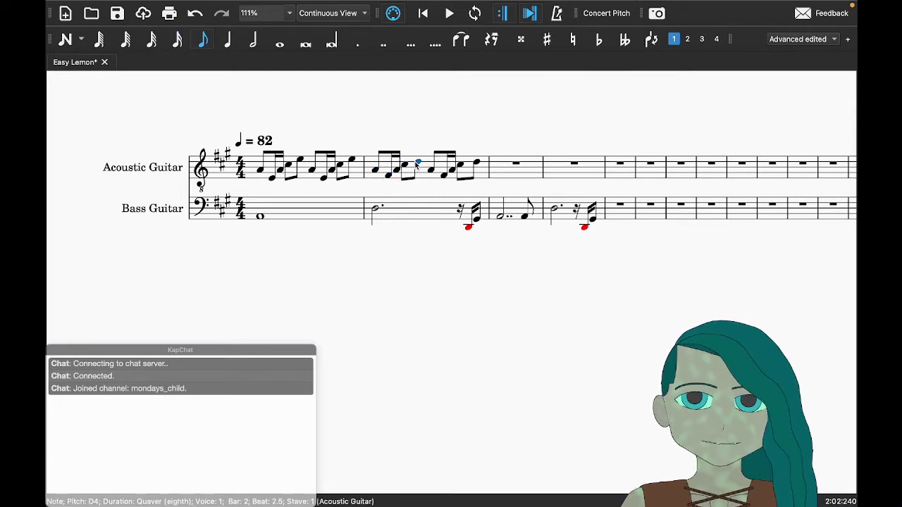
{"action": "left_click", "coordinate": [375, 209]}
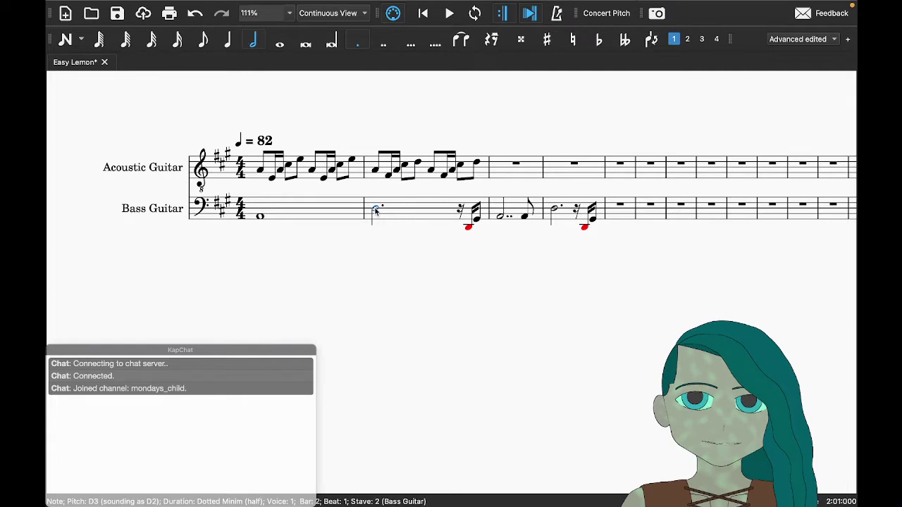
{"action": "left_click", "coordinate": [418, 162]}
{"action": "left_click", "coordinate": [391, 171]}
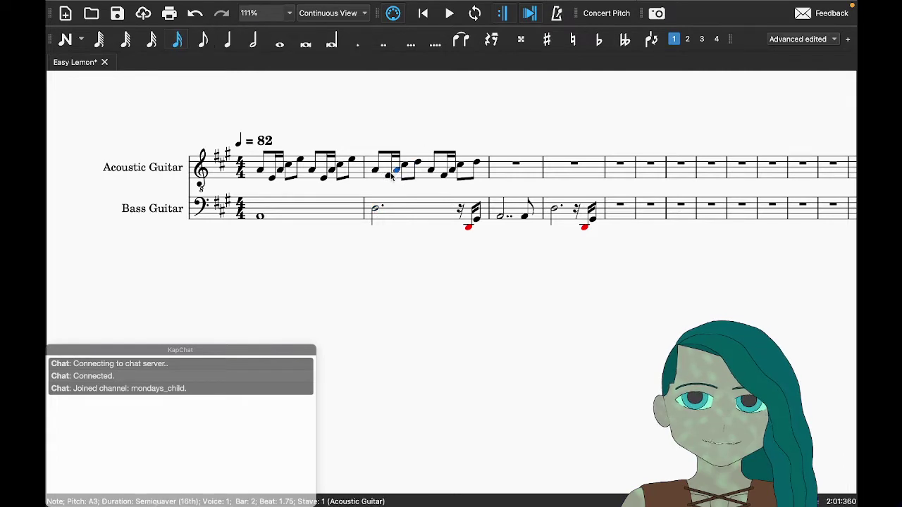
{"action": "left_click", "coordinate": [375, 209]}
{"action": "key", "text": "Escape"}
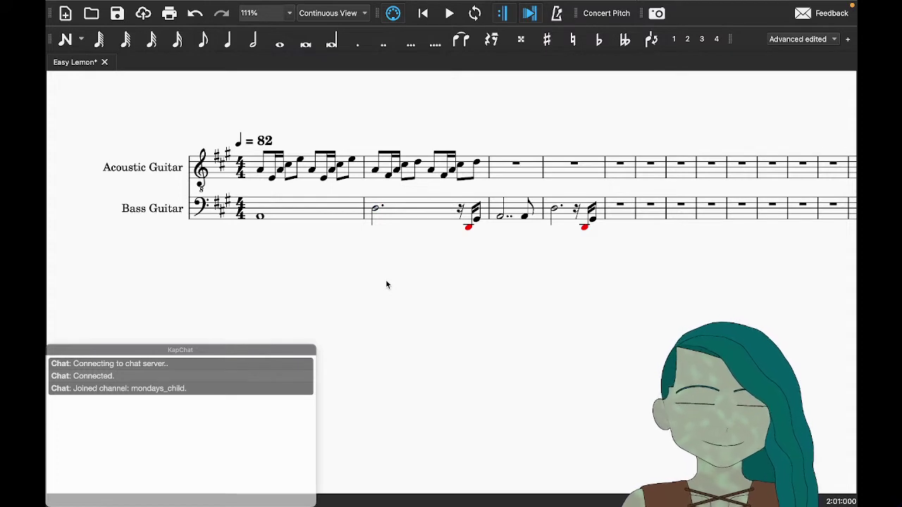
Step: Save the score and play it back from bar 1 through bar 2
{"action": "key", "text": "ctrl+s"}
{"action": "left_click", "coordinate": [313, 217]}
{"action": "key", "text": "space"}
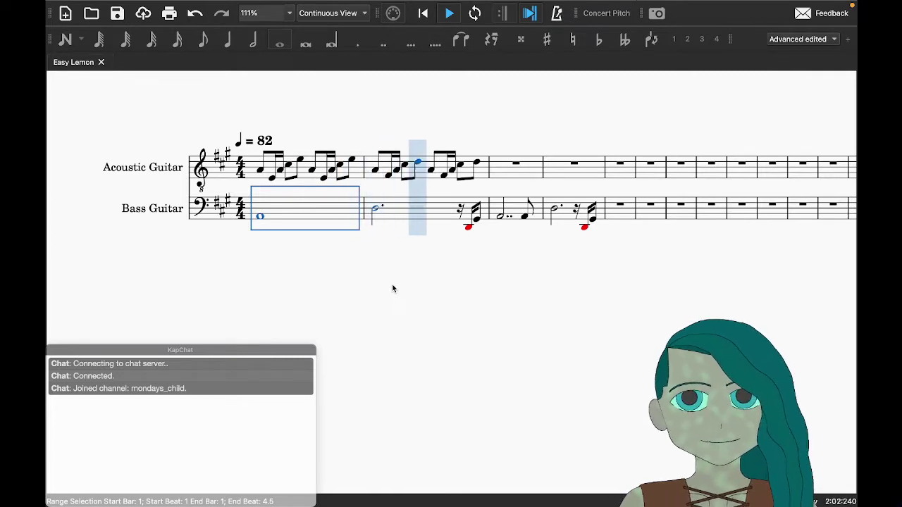
{"action": "key", "text": "space"}
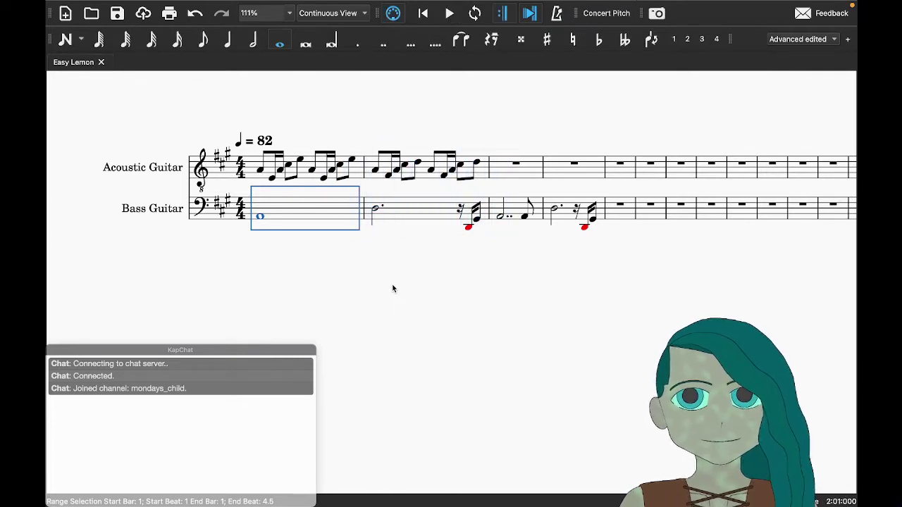
{"action": "key", "text": "Escape"}
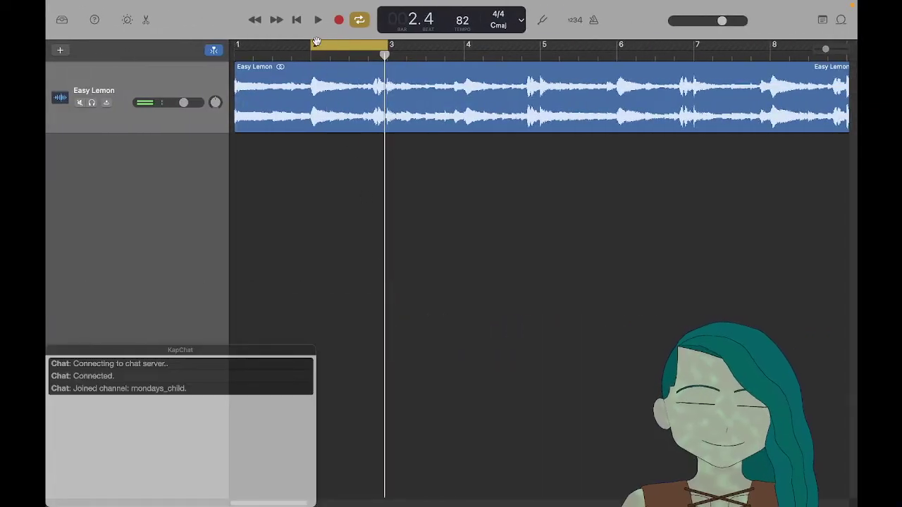
Step: Set the GarageBand loop to bars 3 and 4, listen to it and return to MuseScore
{"action": "left_click_drag", "start_coordinate": [317, 45], "coordinate": [531, 92]}
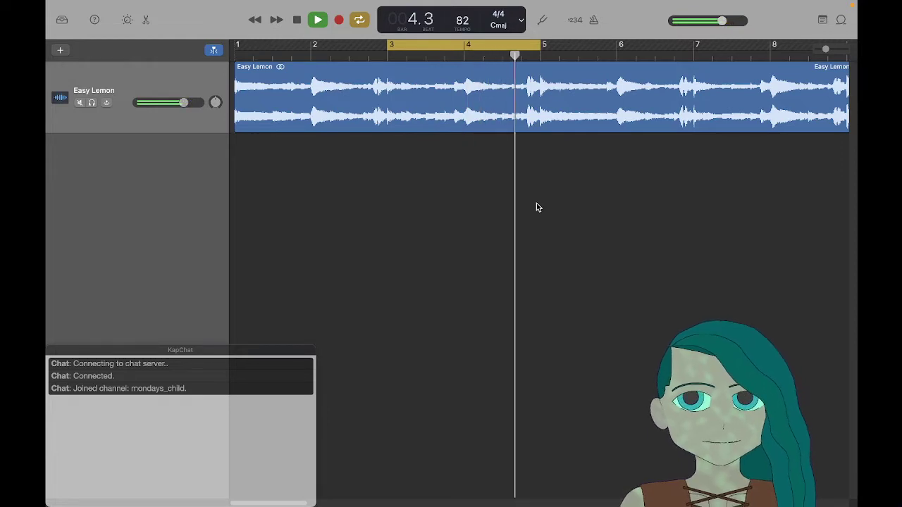
{"action": "key", "text": "space"}
{"action": "key", "text": "ctrl+Left"}
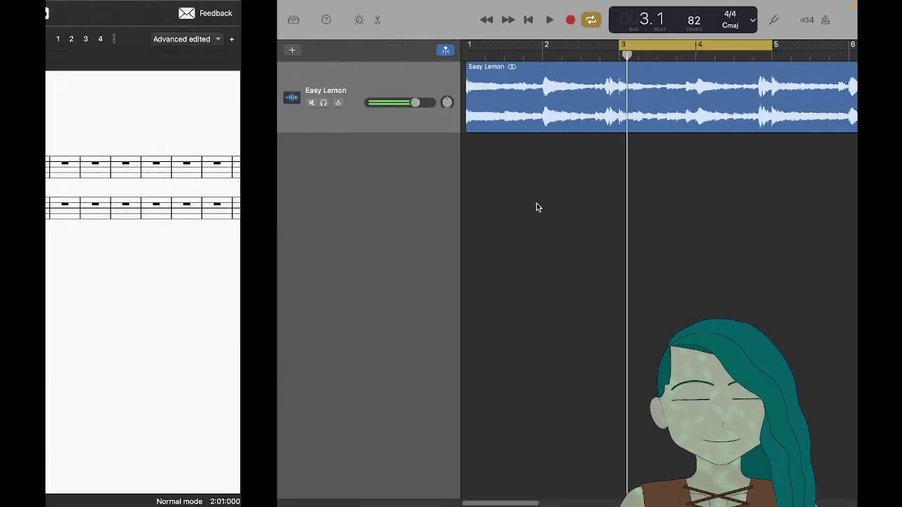
Step: Copy the acoustic guitar's bars 1 and 2 into bars 3 and 4, and save the score
{"action": "left_click", "coordinate": [325, 177]}
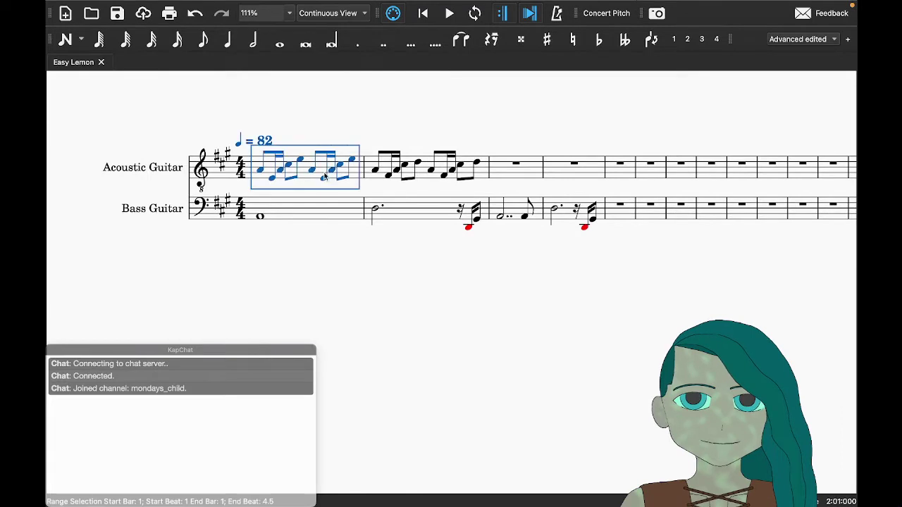
{"action": "left_click", "coordinate": [423, 175], "text": "shift"}
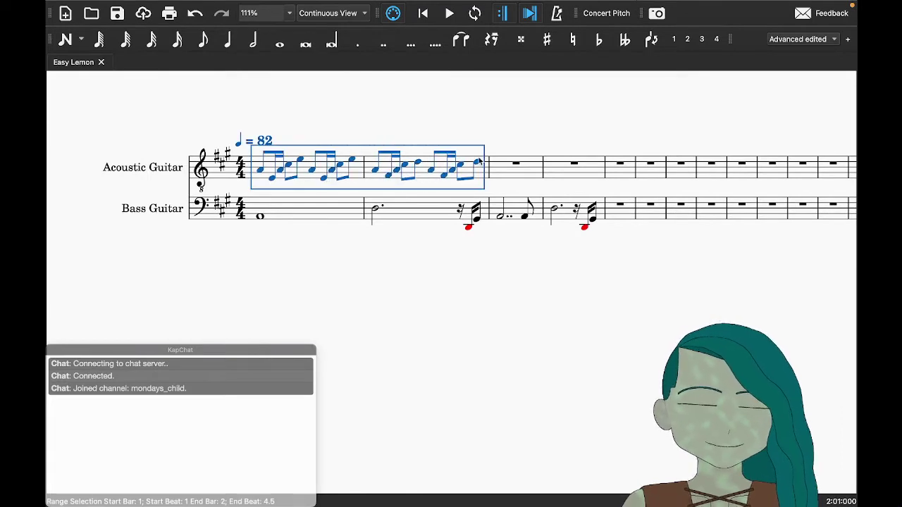
{"action": "left_click", "coordinate": [509, 167]}
{"action": "key", "text": "ctrl+v"}
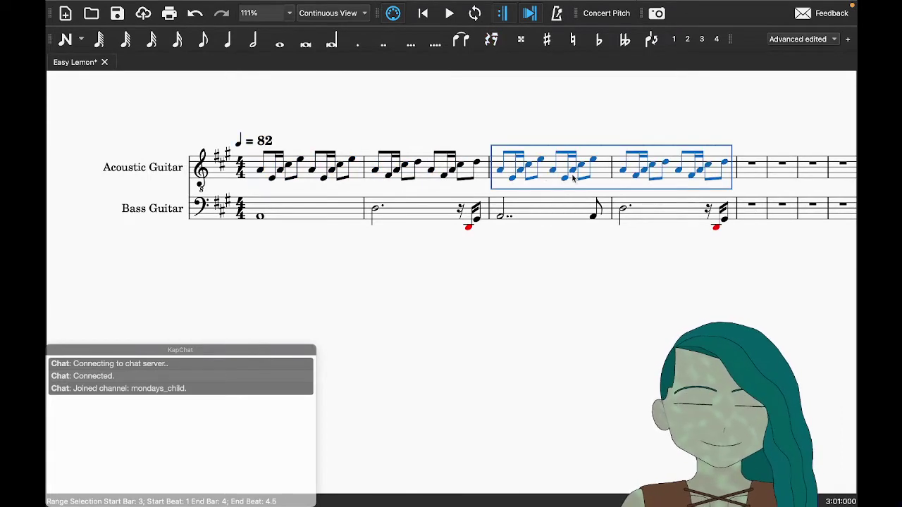
{"action": "left_click", "coordinate": [708, 166]}
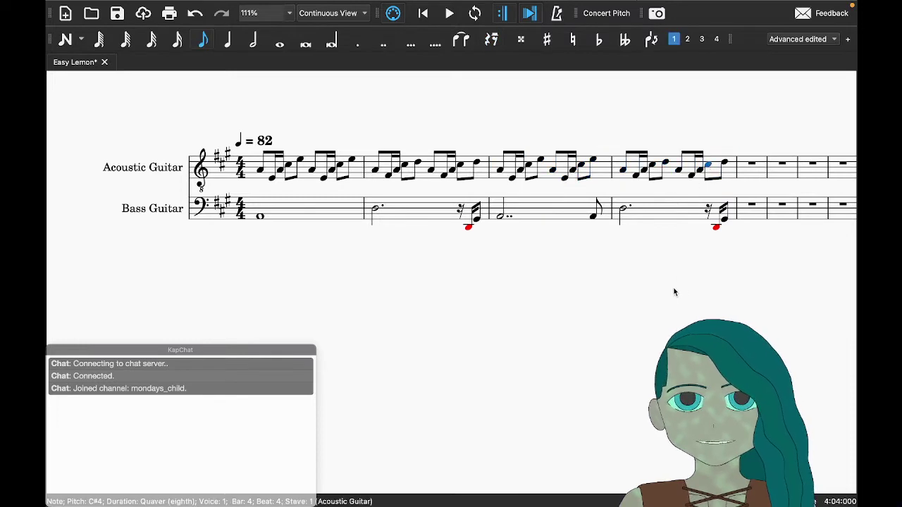
{"action": "key", "text": "ctrl+s"}
{"action": "scroll", "coordinate": [673, 290], "scroll_direction": "right", "scroll_amount": 5}
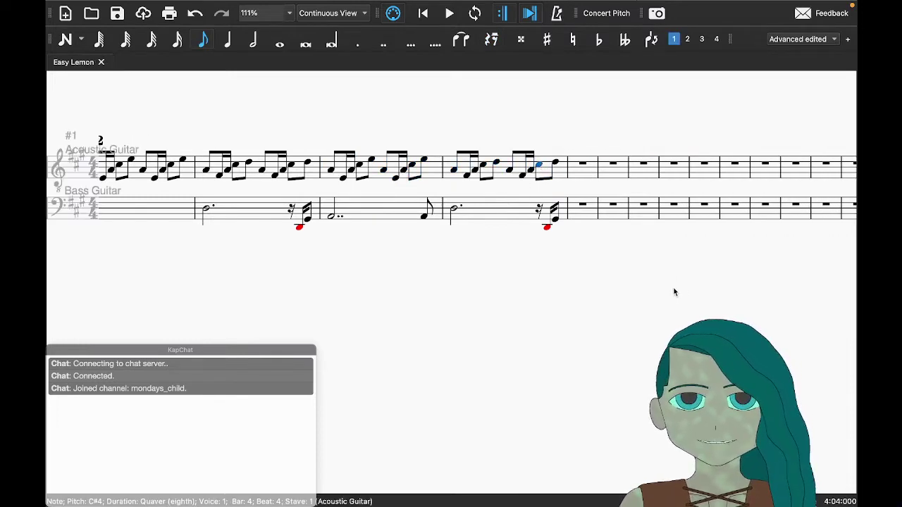
{"action": "scroll", "coordinate": [673, 291], "scroll_direction": "right", "scroll_amount": 2}
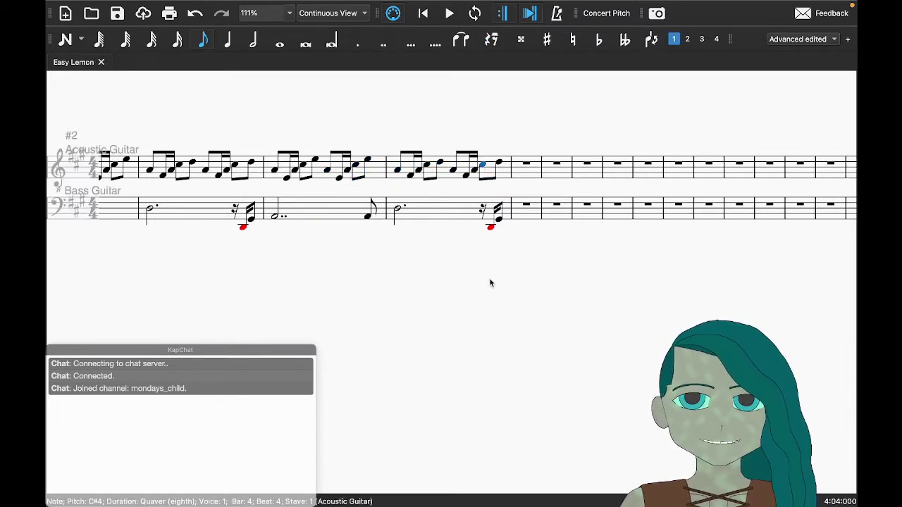
Step: Listen to the GarageBand loop of bars 3 and 4, narrow it to bar 4, listen again and return to MuseScore
{"action": "key", "text": "super+Tab"}
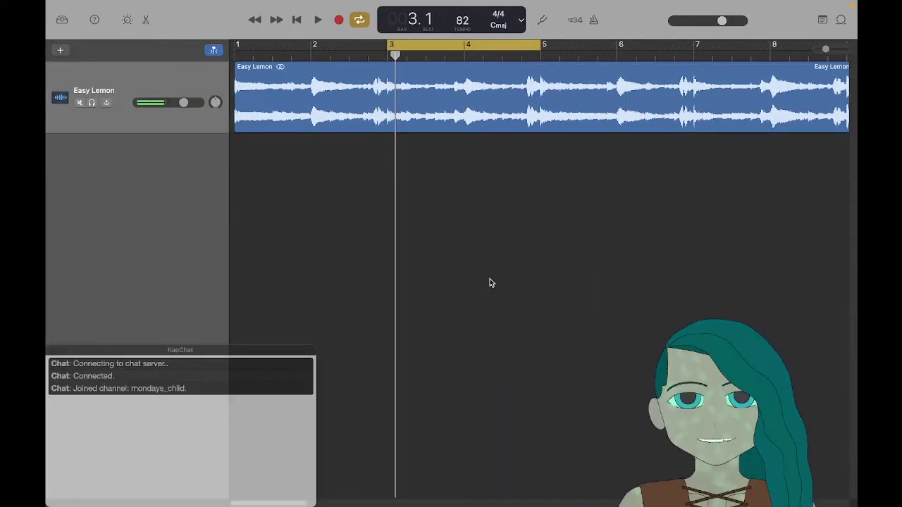
{"action": "key", "text": "space"}
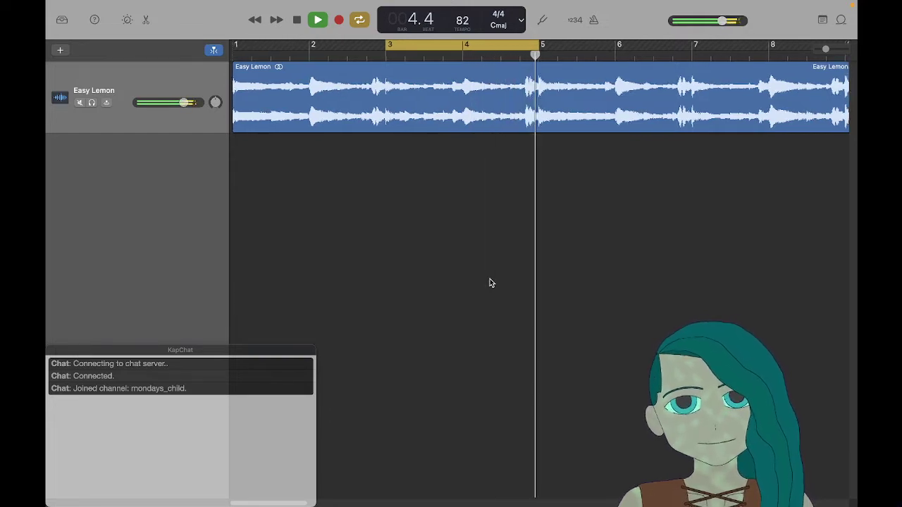
{"action": "key", "text": "space"}
{"action": "left_click_drag", "start_coordinate": [389, 50], "coordinate": [466, 59]}
{"action": "key", "text": "space"}
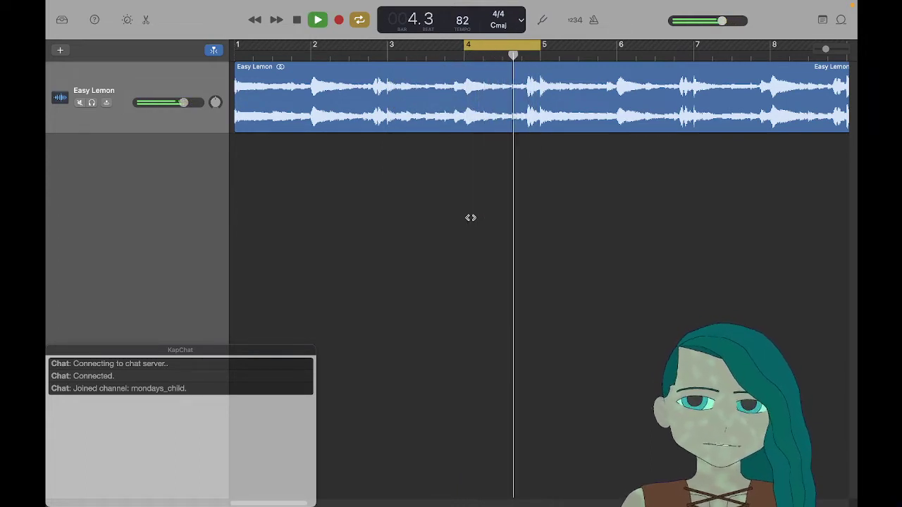
{"action": "key", "text": "ctrl+Left"}
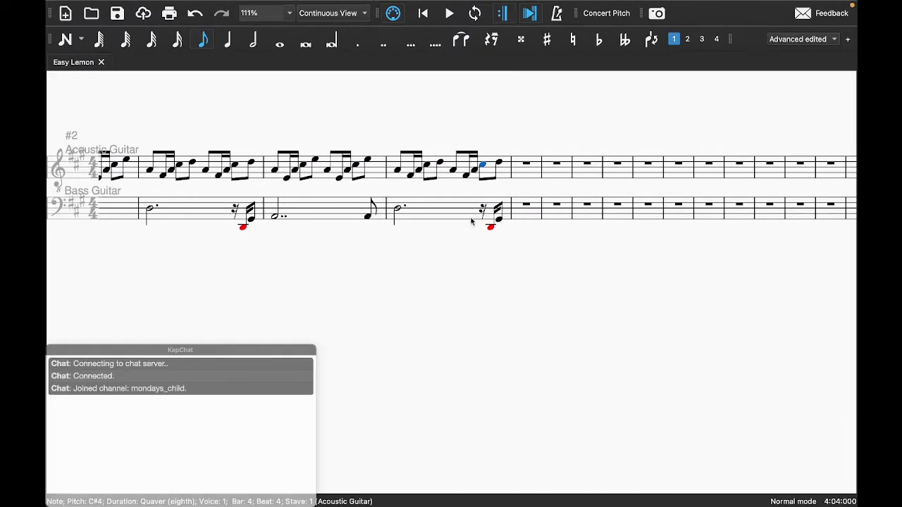
Step: Shorten the guitar's final D4 in bar 4 to a semiquaver and add a semiquaver C#4 after it
{"action": "key", "text": "Right"}
{"action": "key", "text": "3"}
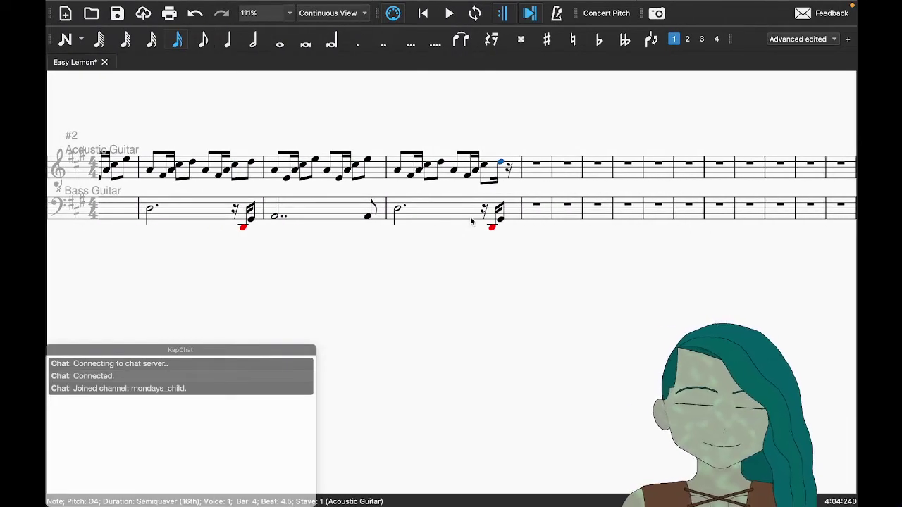
{"action": "key", "text": "Right"}
{"action": "key", "text": "n"}
{"action": "key", "text": "e"}
{"action": "key", "text": "ctrl+z"}
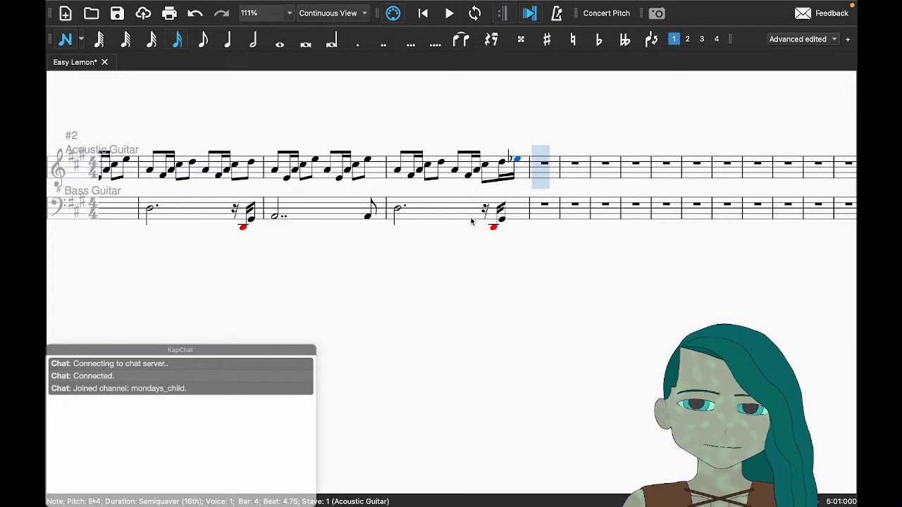
{"action": "key", "text": "c"}
{"action": "key", "text": "Escape"}
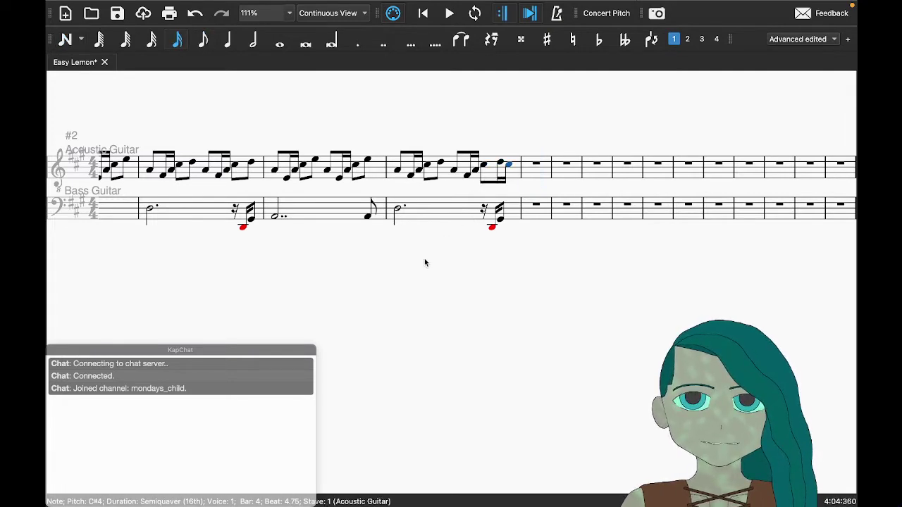
Step: Save the score, playing back bar 4 on its own and the whole passage from bar 1 through bar 4
{"action": "left_click", "coordinate": [429, 217]}
{"action": "key", "text": "space"}
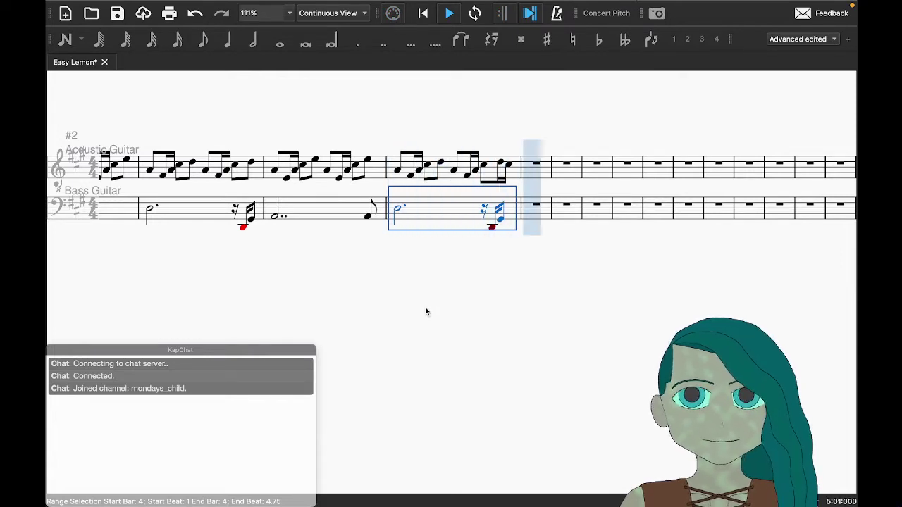
{"action": "key", "text": "Escape"}
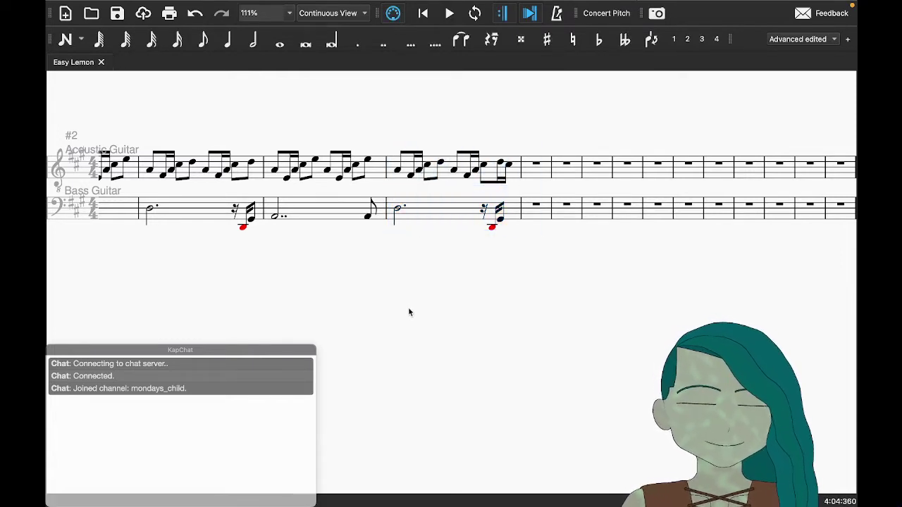
{"action": "scroll", "coordinate": [409, 310], "scroll_direction": "left", "scroll_amount": 5}
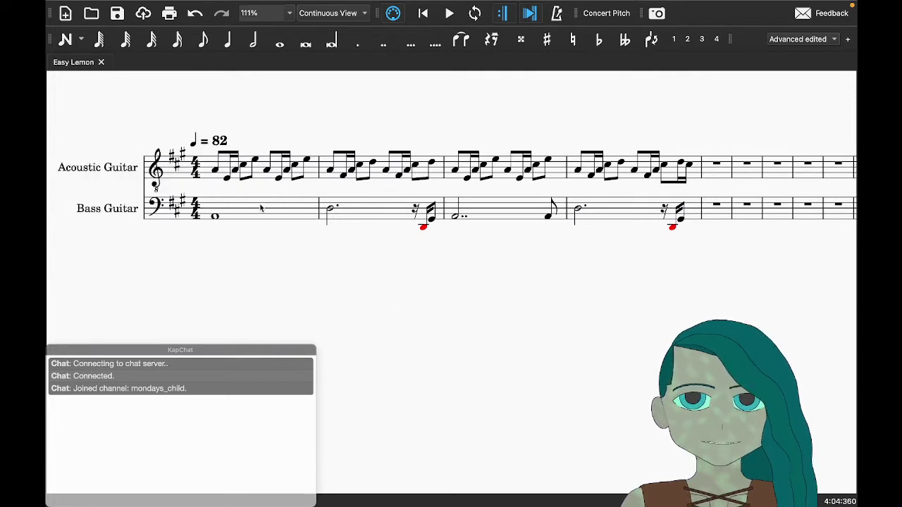
{"action": "key", "text": "space"}
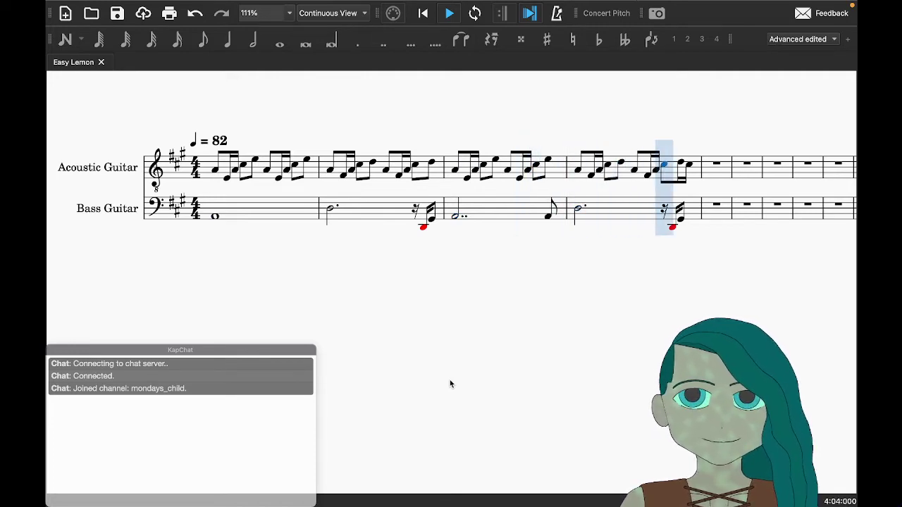
Step: Extend the GarageBand loop to bars 1 through 4, listen to it and return to MuseScore
{"action": "key", "text": "ctrl+Right"}
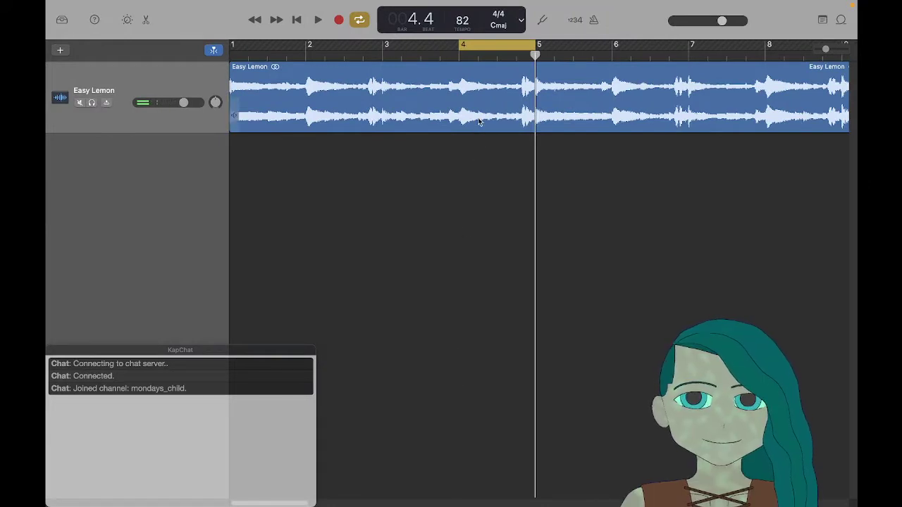
{"action": "scroll", "coordinate": [486, 112], "scroll_direction": "left", "scroll_amount": 1}
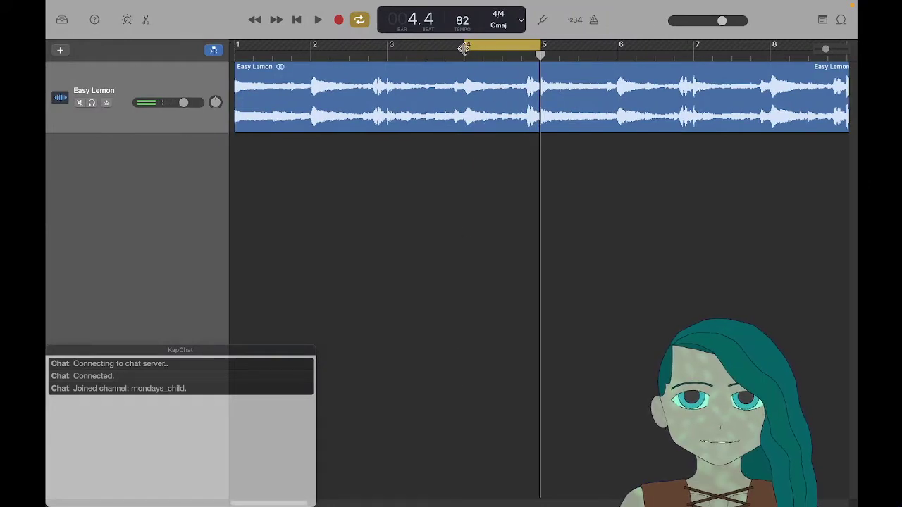
{"action": "left_click_drag", "start_coordinate": [464, 48], "coordinate": [123, 36]}
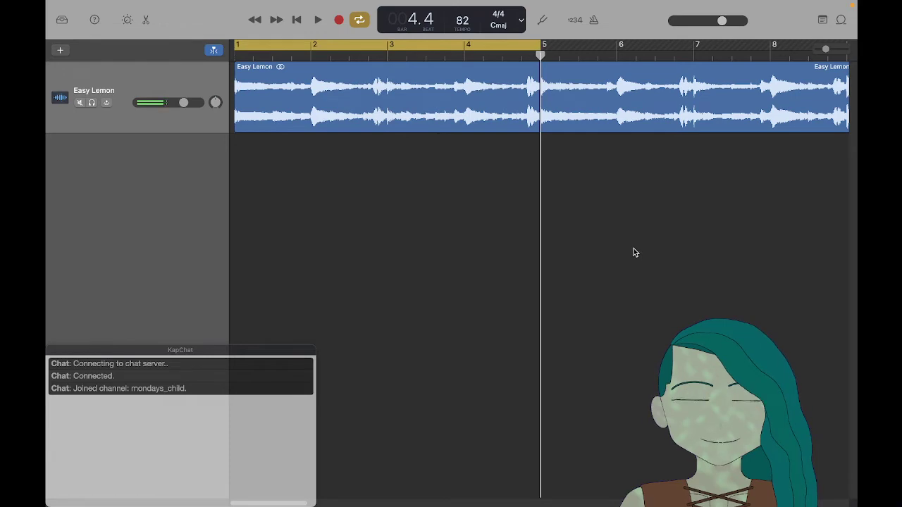
{"action": "key", "text": "space"}
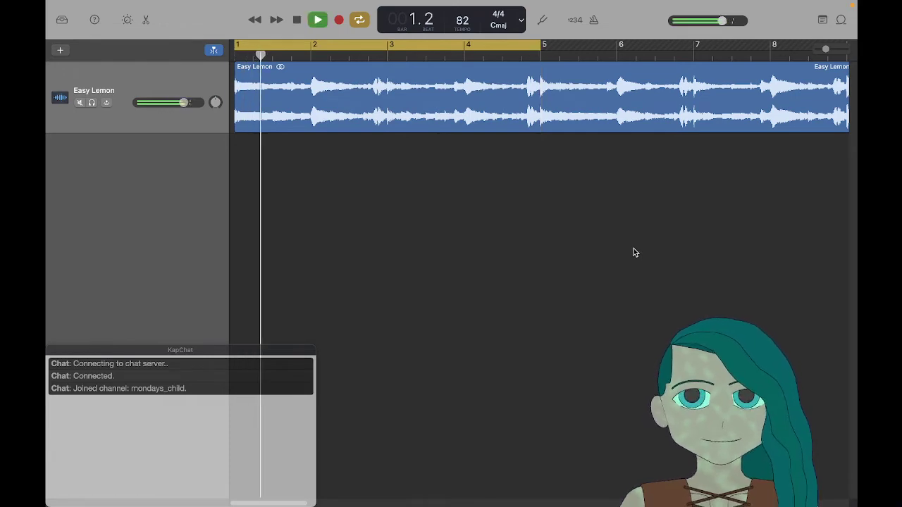
{"action": "key", "text": "super+Tab"}
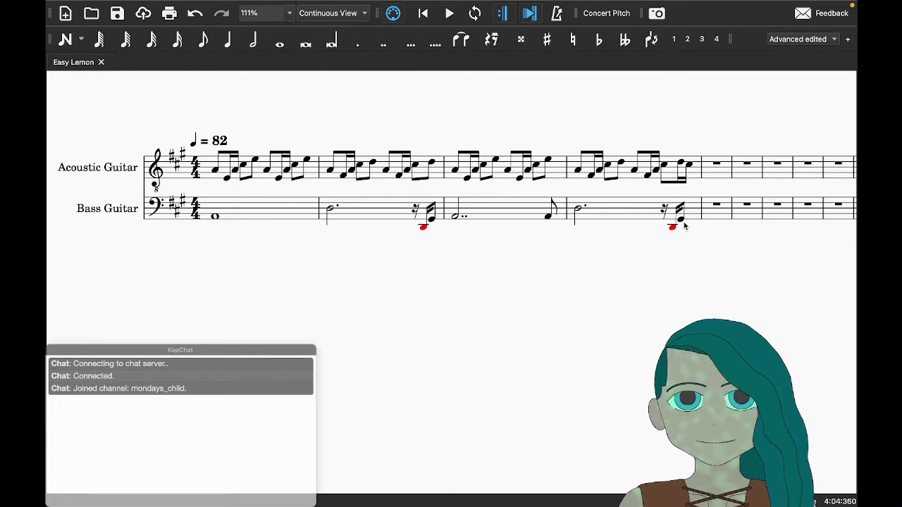
Step: Turn off looping in GarageBand, listen from the end of bar 3 onward and return to MuseScore
{"action": "key", "text": "super+Tab"}
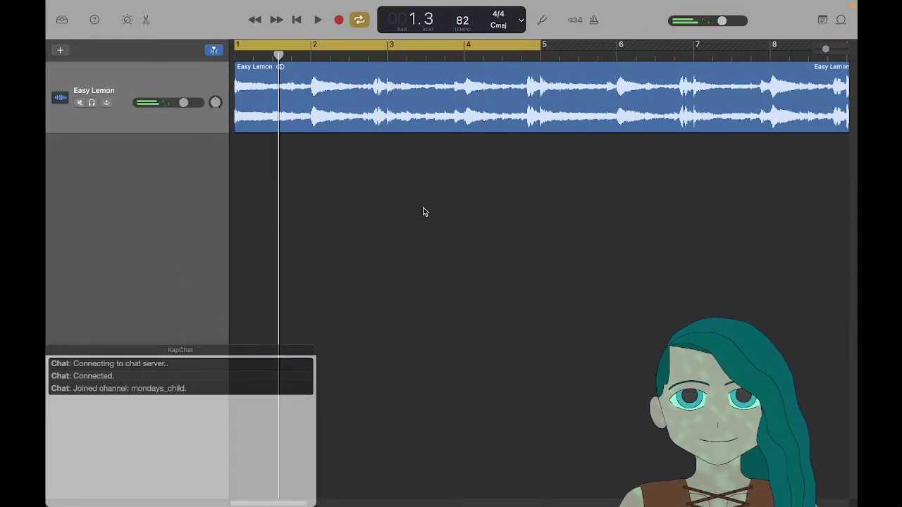
{"action": "key", "text": "c"}
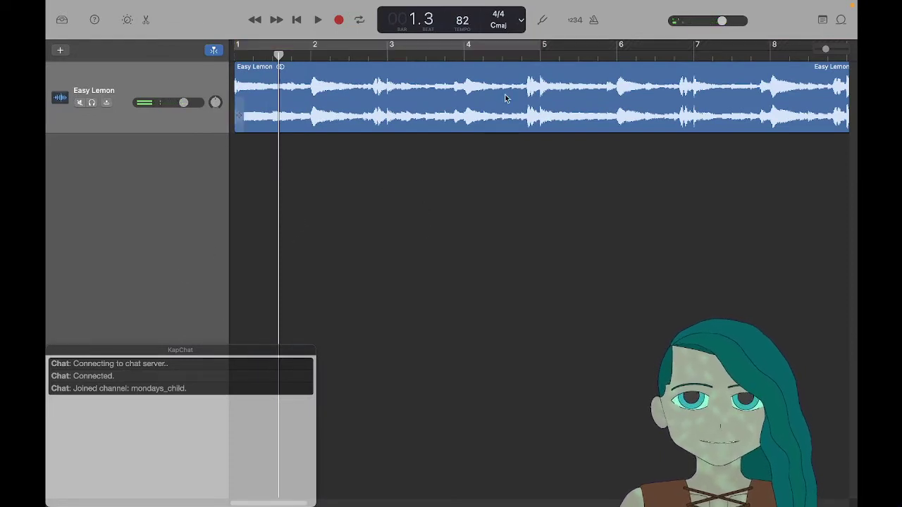
{"action": "left_click", "coordinate": [458, 56]}
{"action": "key", "text": "space"}
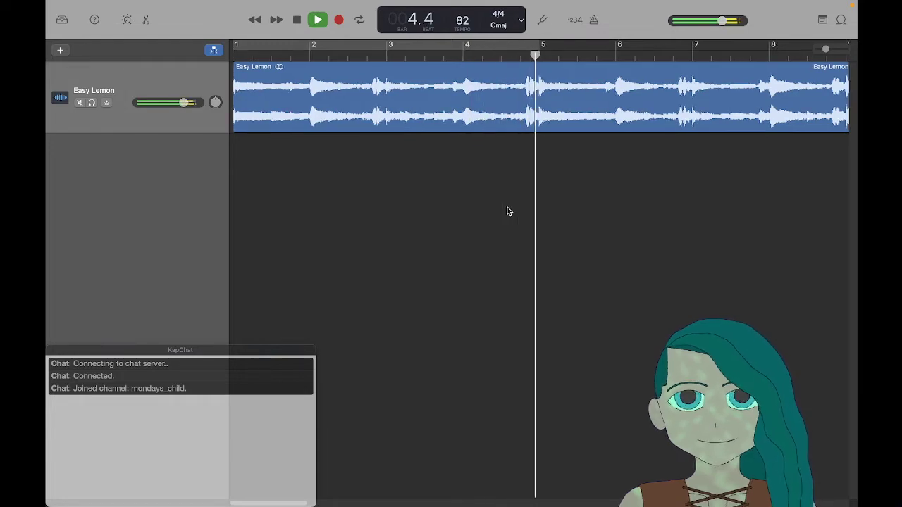
{"action": "key", "text": "super+Tab"}
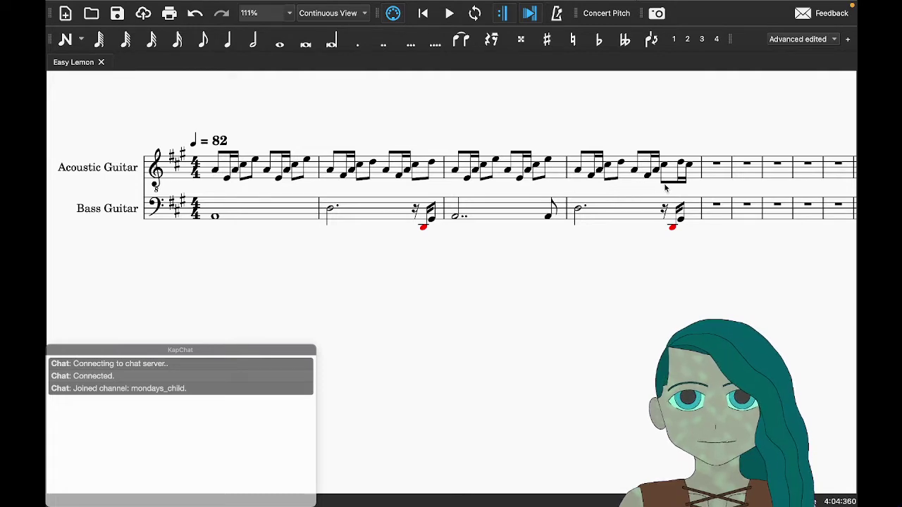
Step: Set the GarageBand loop to bars 5 through 8, listen to it and return to MuseScore
{"action": "key", "text": "ctrl+Right"}
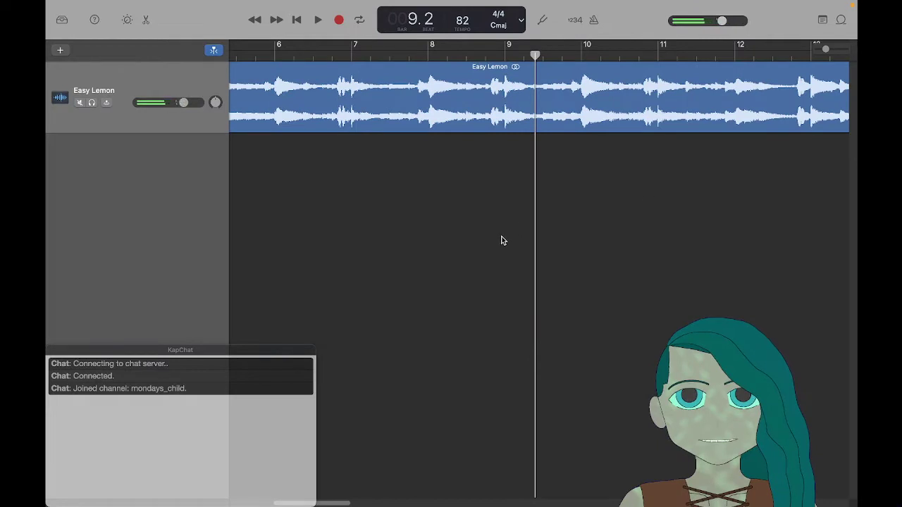
{"action": "scroll", "coordinate": [499, 233], "scroll_direction": "left", "scroll_amount": 5}
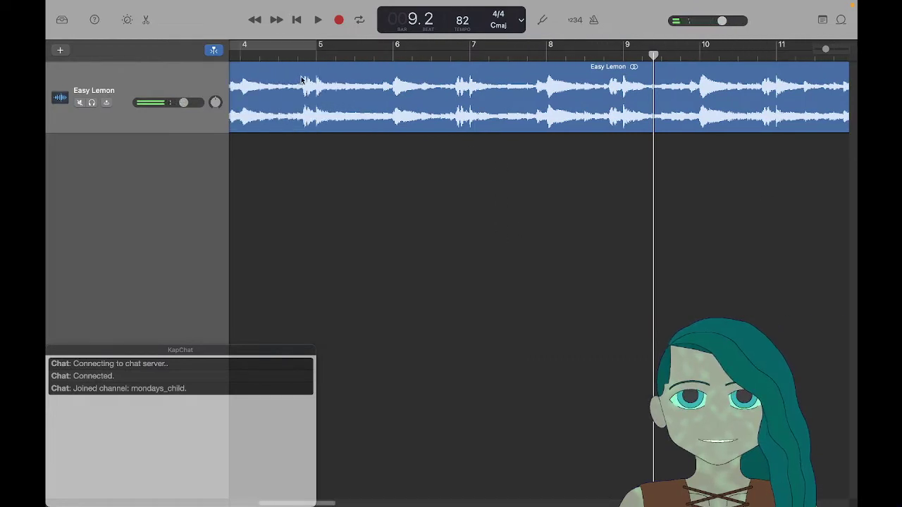
{"action": "left_click_drag", "start_coordinate": [281, 42], "coordinate": [627, 46]}
{"action": "key", "text": "space"}
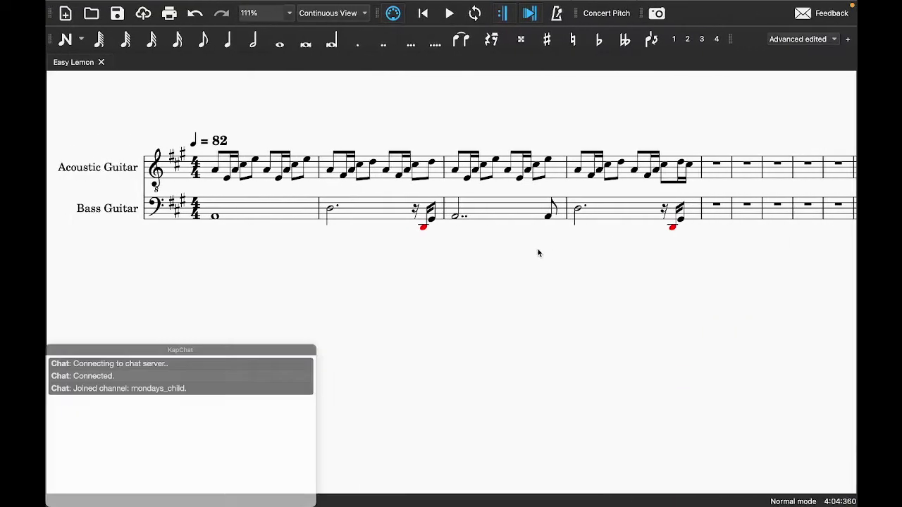
Step: Copy the guitar and bass parts of bars 1 to 4 into bars 5 to 8
{"action": "left_click", "coordinate": [266, 173]}
{"action": "left_click", "coordinate": [260, 171]}
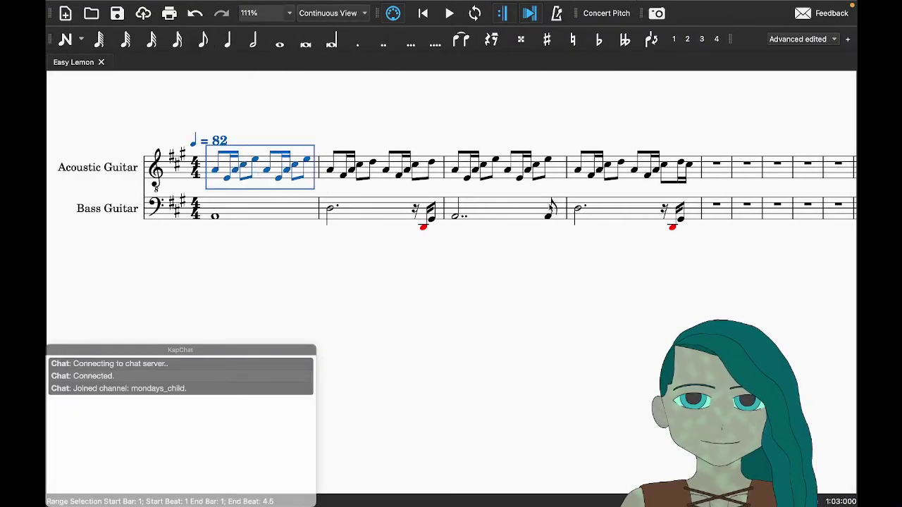
{"action": "left_click", "coordinate": [604, 209], "text": "shift"}
{"action": "scroll", "coordinate": [604, 209], "scroll_direction": "right", "scroll_amount": 6}
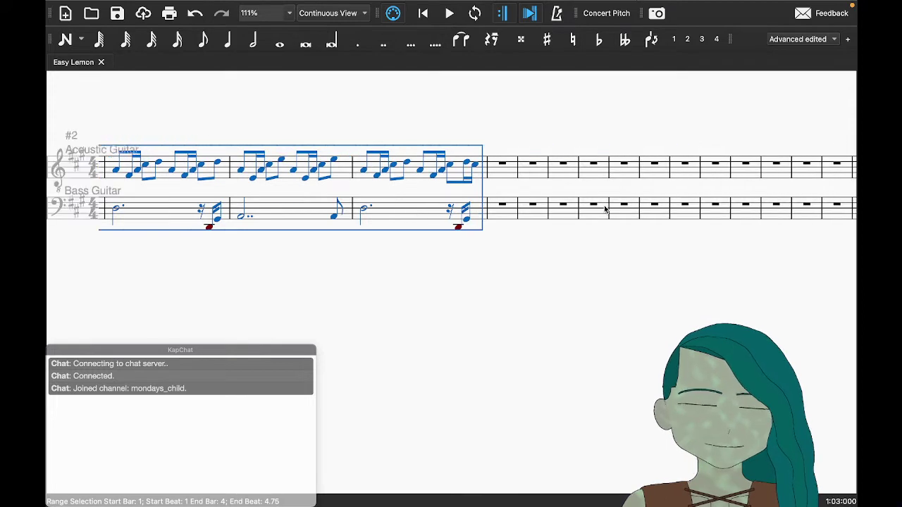
{"action": "left_click", "coordinate": [299, 180]}
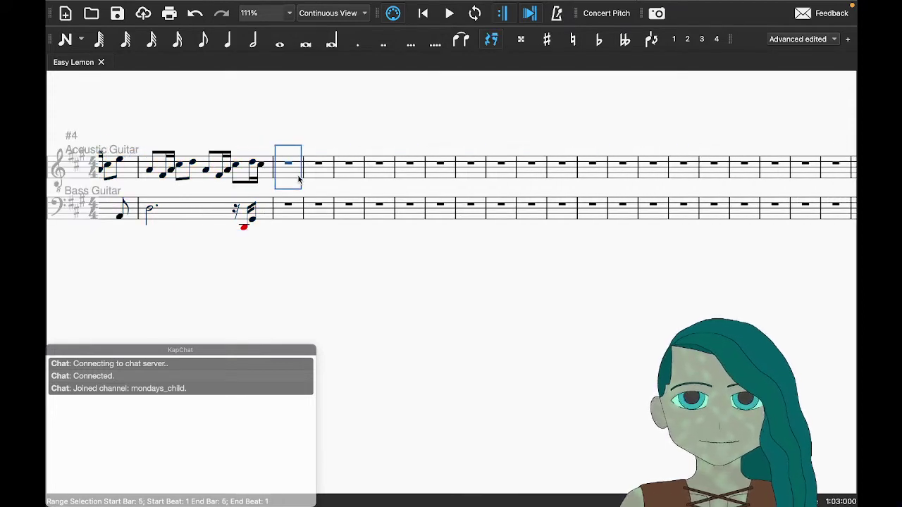
{"action": "key", "text": "ctrl+v"}
{"action": "left_click", "coordinate": [616, 161]}
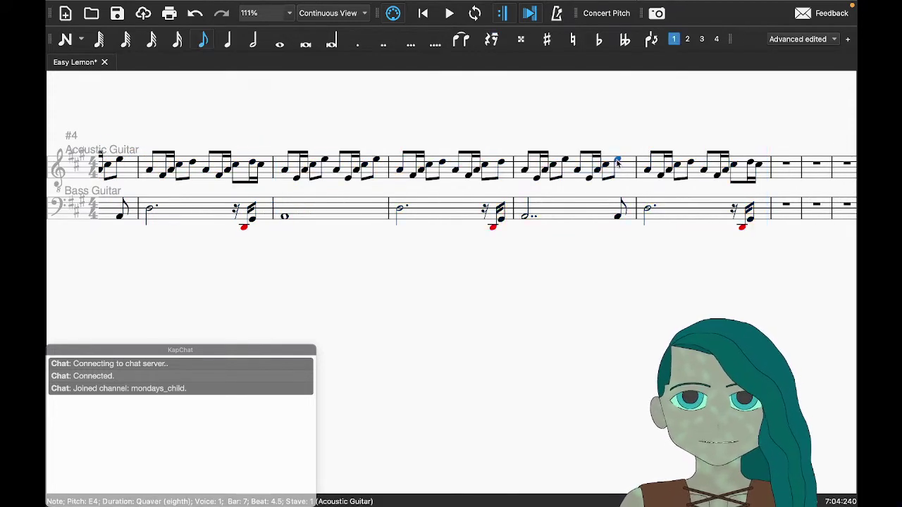
Step: Switch to GarageBand and narrow the loop to bars 7 and 8
{"action": "key", "text": "super+Tab"}
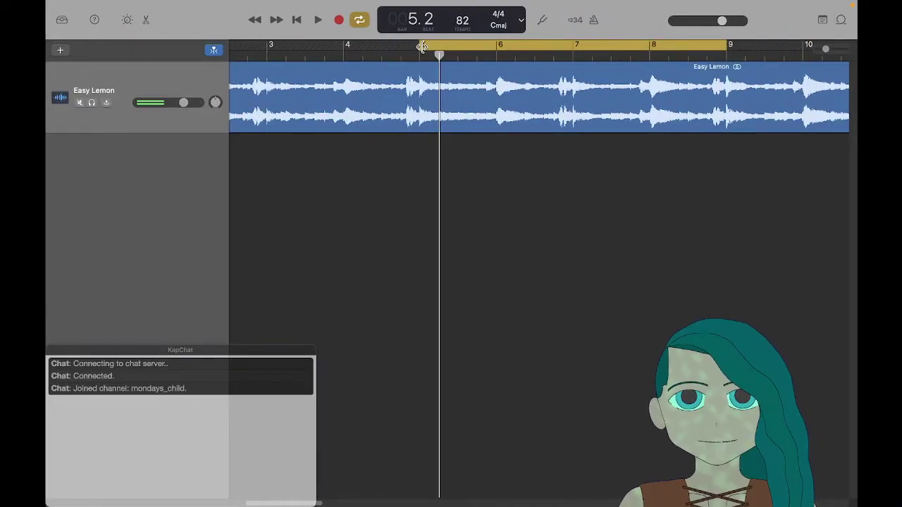
{"action": "left_click_drag", "start_coordinate": [420, 46], "coordinate": [576, 47]}
{"action": "scroll", "coordinate": [591, 135], "scroll_direction": "right", "scroll_amount": 3}
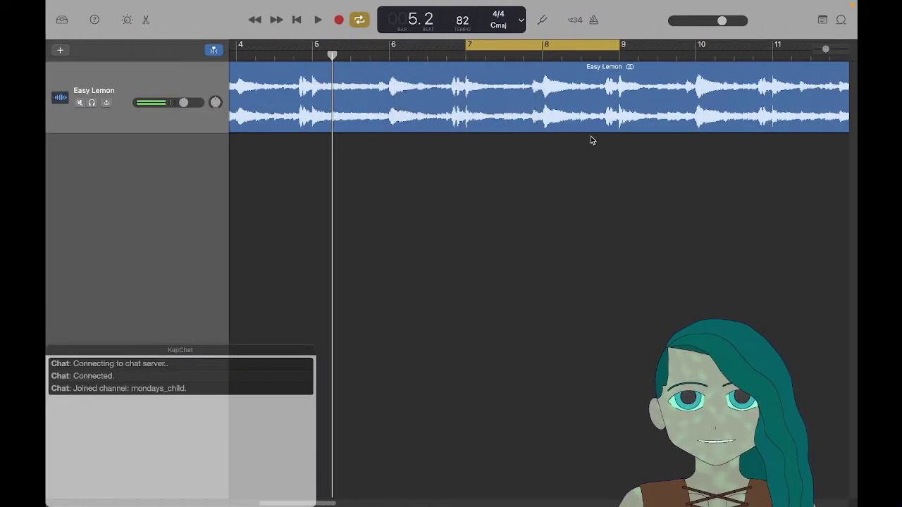
Step: Listen to the bar 7 to 8 loop, return to MuseScore and change bar 7's last guitar note to A4
{"action": "key", "text": "space"}
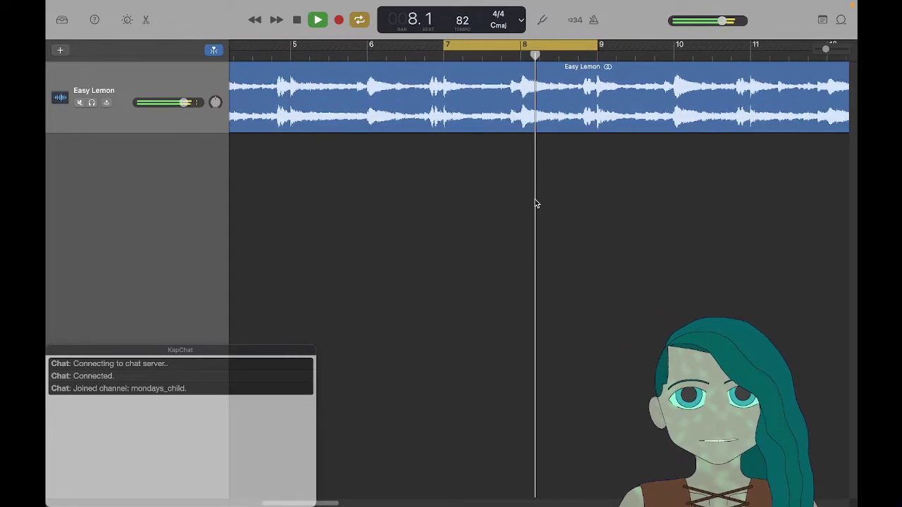
{"action": "key", "text": "space"}
{"action": "key", "text": "super+Tab"}
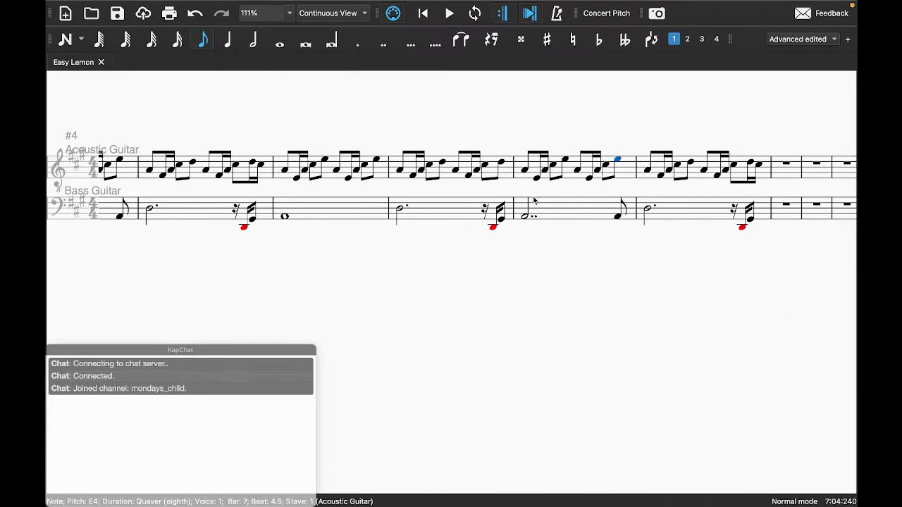
{"action": "scroll", "coordinate": [588, 180], "scroll_direction": "right", "scroll_amount": 5}
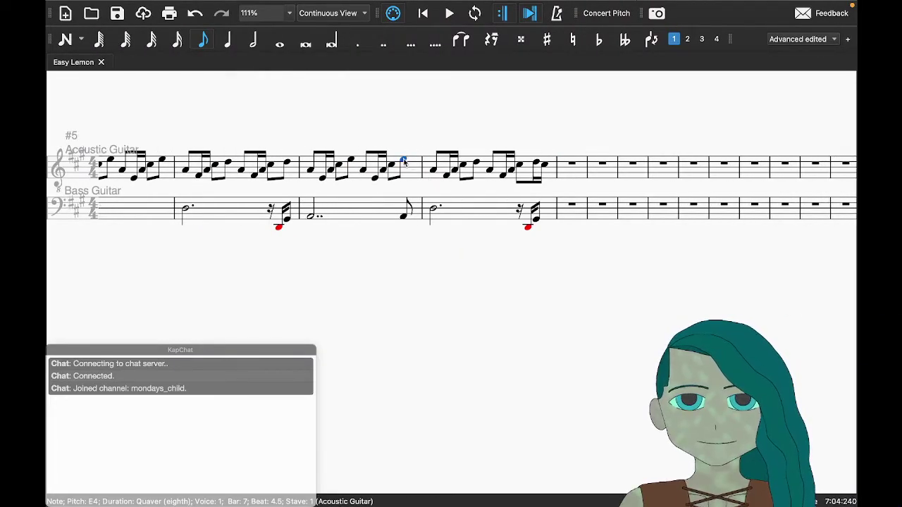
{"action": "key", "text": "a"}
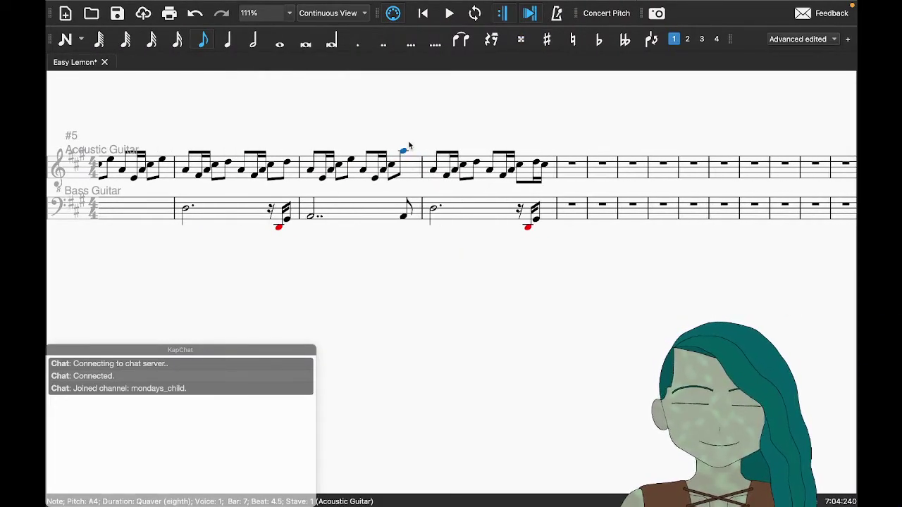
Step: Replay bars 7 and 8 in GarageBand, narrow the loop to bar 8, listen to it and return to MuseScore
{"action": "key", "text": "super+Tab"}
{"action": "key", "text": "space"}
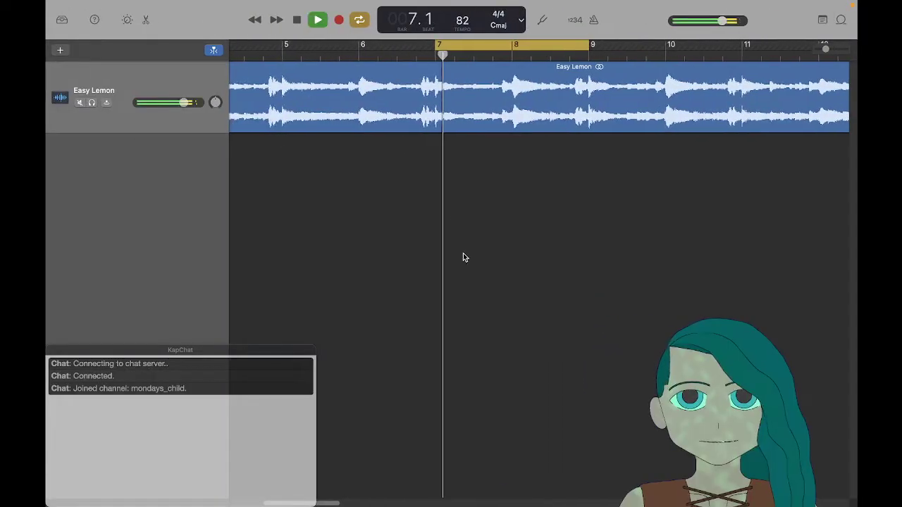
{"action": "scroll", "coordinate": [463, 257], "scroll_direction": "left", "scroll_amount": 1}
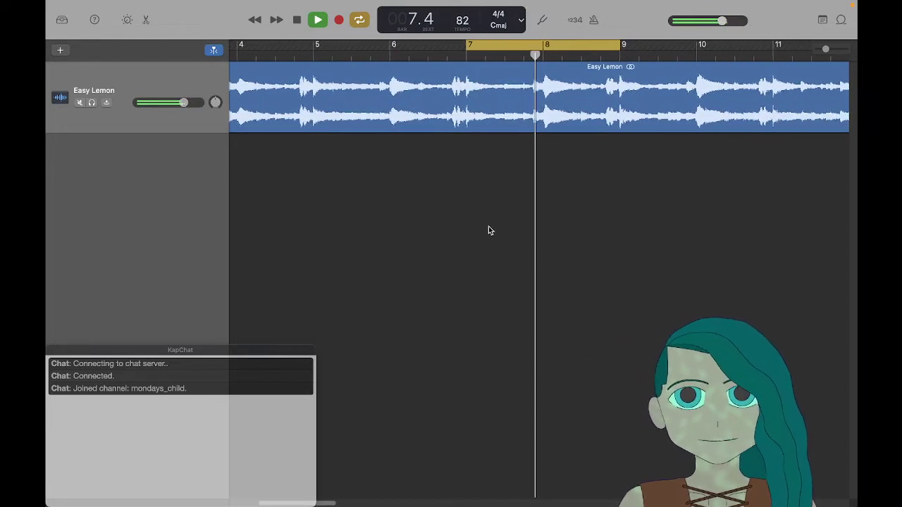
{"action": "key", "text": "space"}
{"action": "left_click_drag", "start_coordinate": [448, 45], "coordinate": [528, 46]}
{"action": "key", "text": "space"}
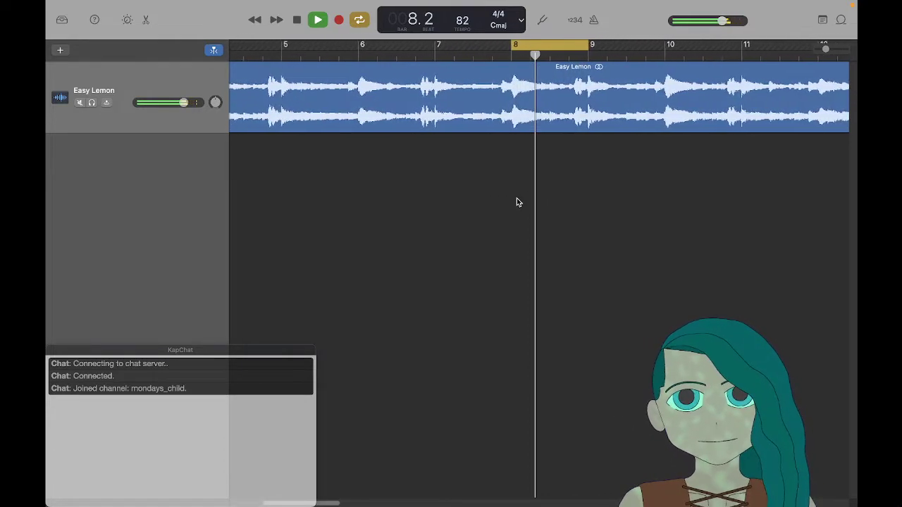
{"action": "key", "text": "super+Tab"}
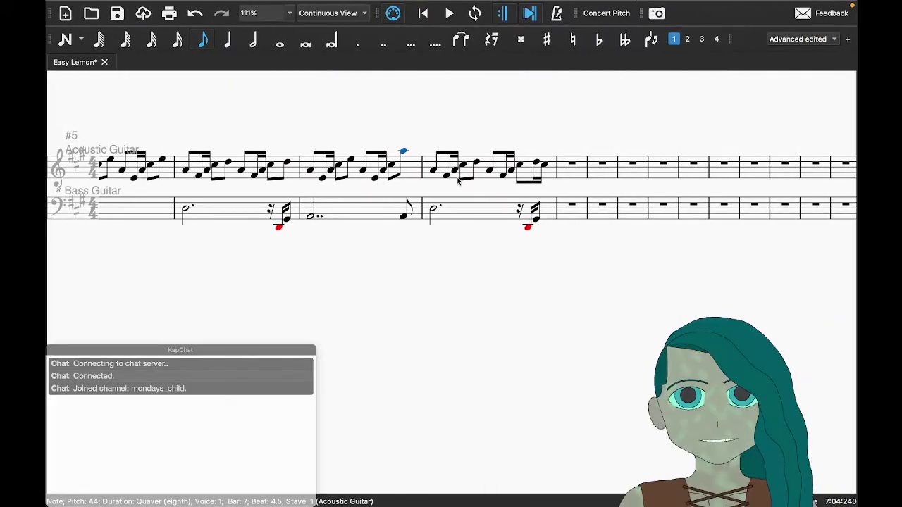
Step: Lower bar 8's guitar notes at beat 1.5 to E3 and at beat 2.5 to A3
{"action": "key", "text": "Right"}
{"action": "key", "text": "Down"}
{"action": "key", "text": "Down"}
{"action": "key", "text": "Down"}
{"action": "key", "text": "Down"}
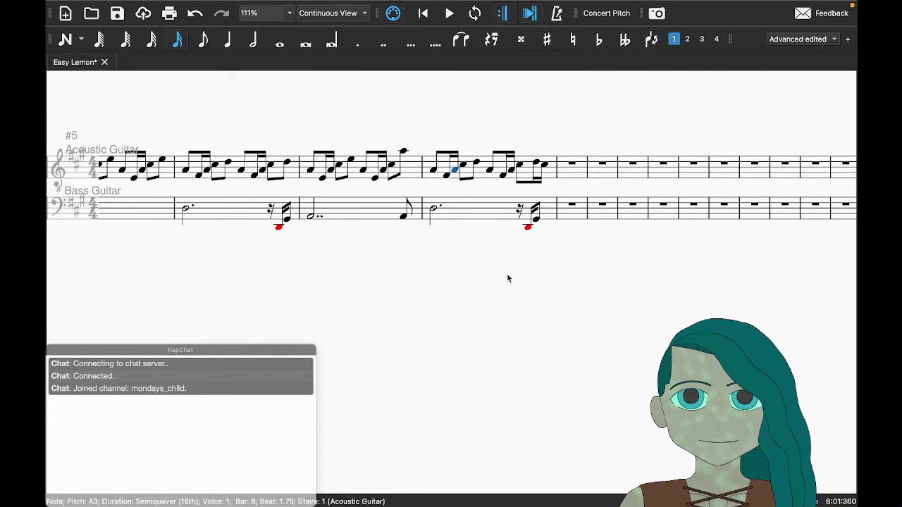
{"action": "key", "text": "ctrl+z"}
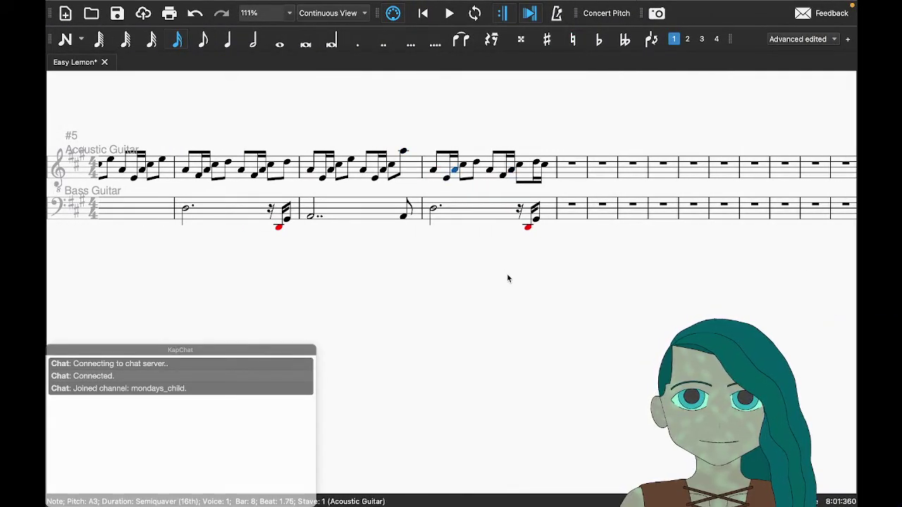
{"action": "key", "text": "Right"}
{"action": "key", "text": "Right"}
{"action": "key", "text": "Right"}
{"action": "key", "text": "Right"}
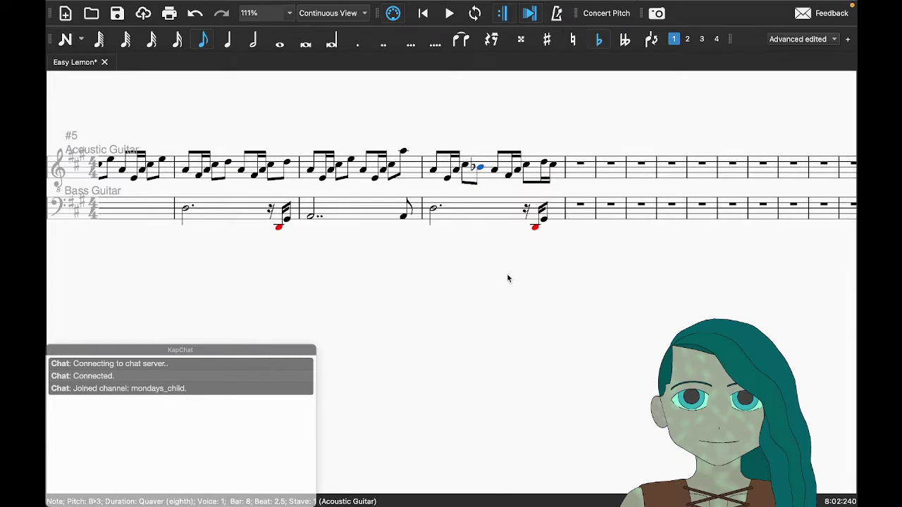
Step: Replay the looped bar 8 in GarageBand and compare it with the guitar notes of its first two beats in MuseScore
{"action": "key", "text": "super+Tab"}
{"action": "key", "text": "space"}
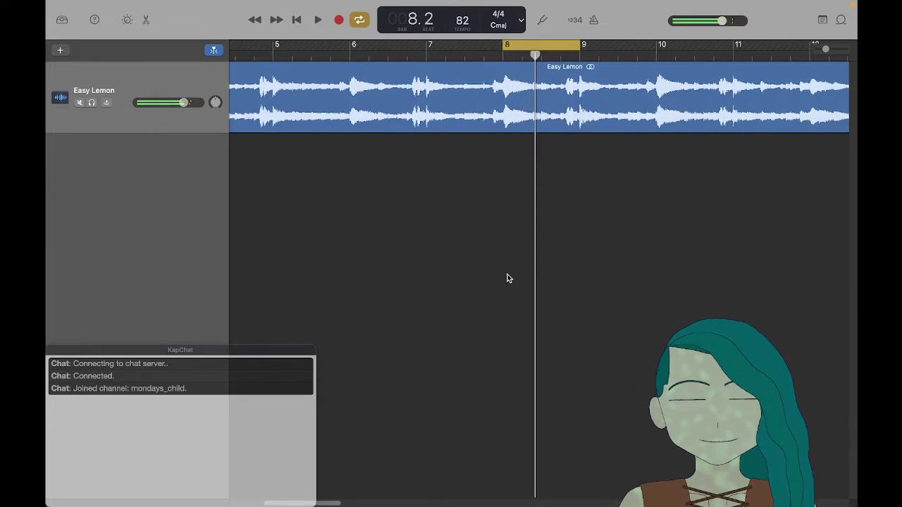
{"action": "key", "text": "super+Tab"}
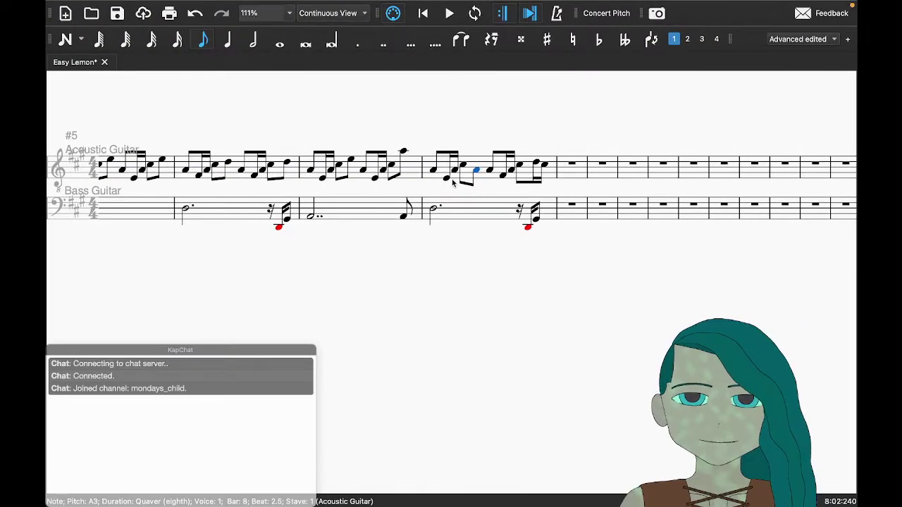
{"action": "left_click", "coordinate": [450, 179]}
{"action": "key", "text": "Right"}
{"action": "key", "text": "Right"}
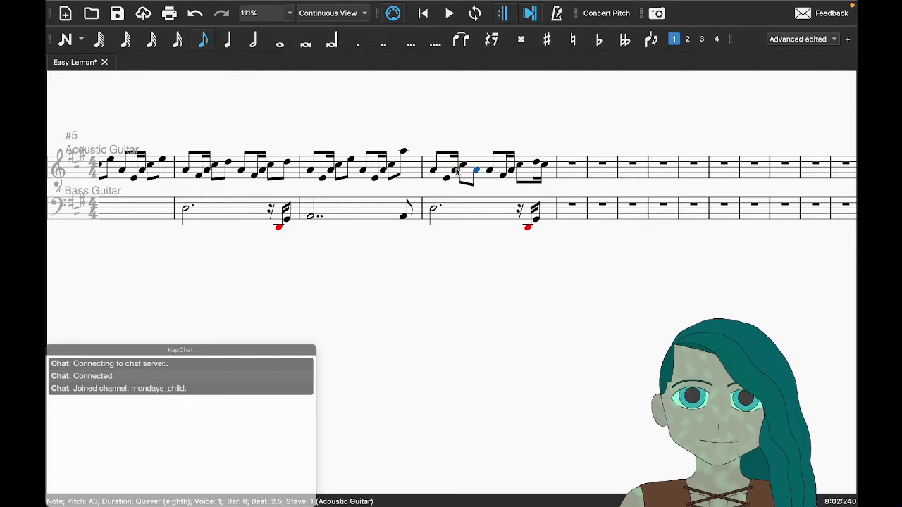
{"action": "key", "text": "super+Tab"}
{"action": "key", "text": "space"}
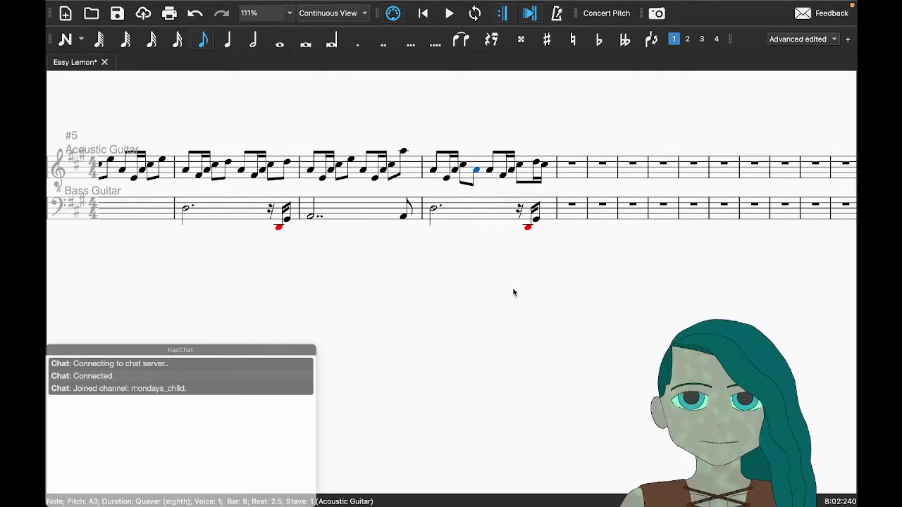
Step: Raise bar 8's guitar note at beat 3 to G#4 and make the F#3 at beat 3.5 an eighth note
{"action": "key", "text": "Right"}
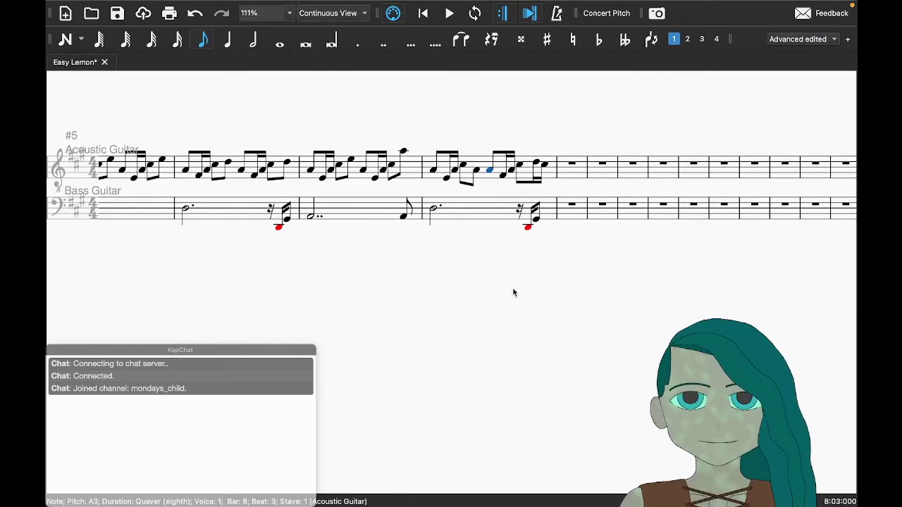
{"action": "key", "text": "Up"}
{"action": "key", "text": "Up"}
{"action": "key", "text": "Up"}
{"action": "key", "text": "Up"}
{"action": "key", "text": "Up"}
{"action": "key", "text": "Up"}
{"action": "key", "text": "Up"}
{"action": "key", "text": "Up"}
{"action": "key", "text": "Up"}
{"action": "key", "text": "Up"}
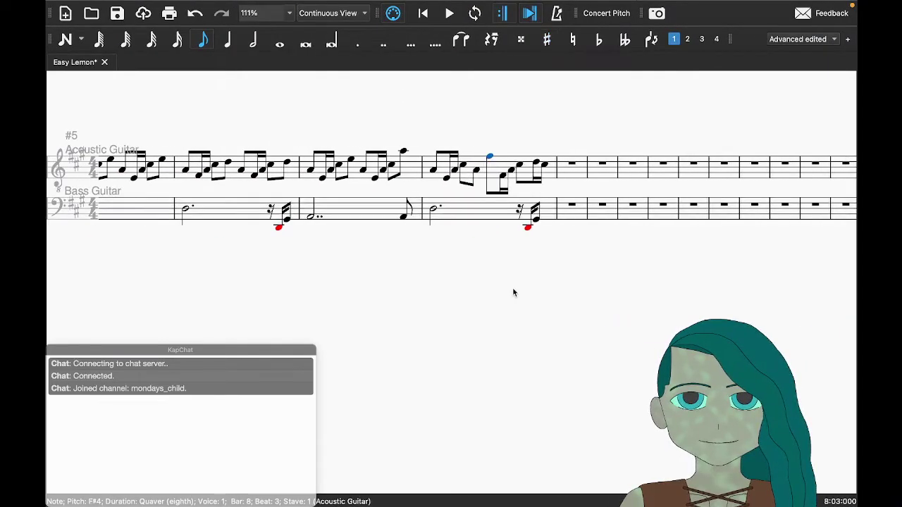
{"action": "key", "text": "Right"}
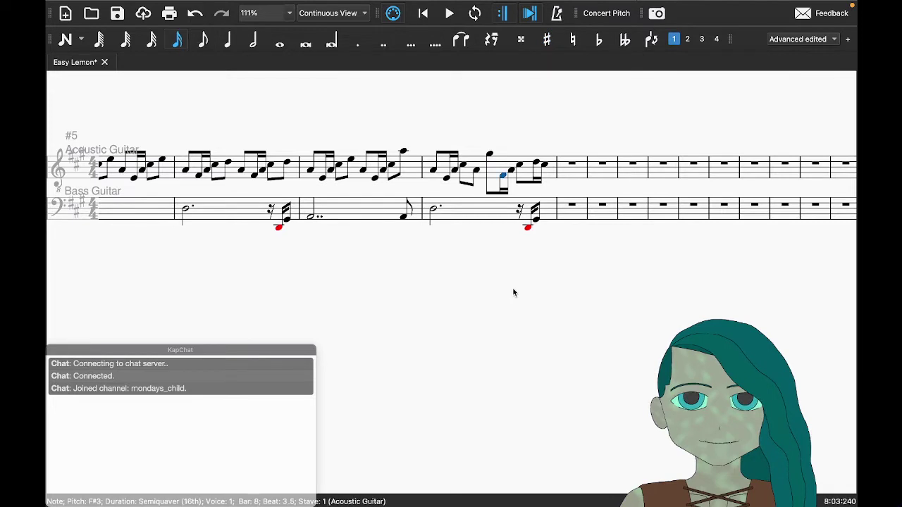
{"action": "key", "text": "Right"}
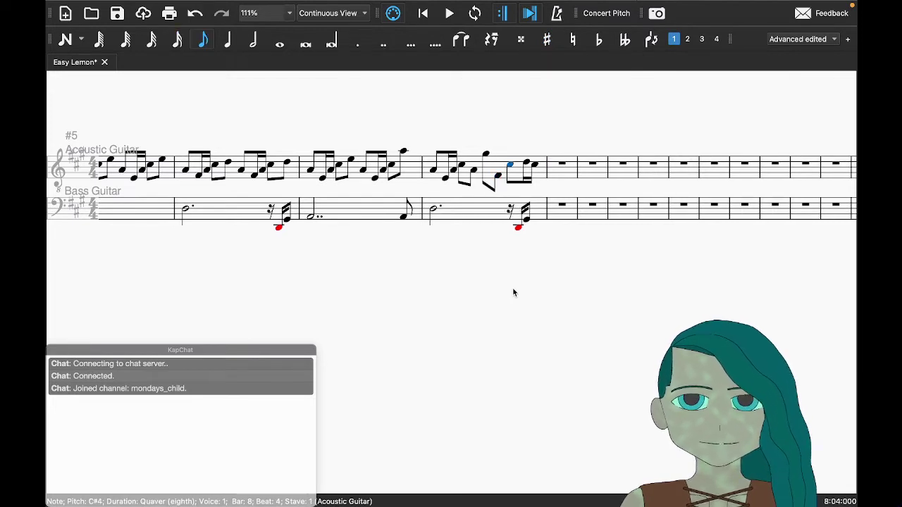
Step: Raise the guitar note at beat 4 of bar 8 to F#4
{"action": "key", "text": "Up"}
{"action": "key", "text": "Up"}
{"action": "key", "text": "Up"}
{"action": "key", "text": "Up"}
{"action": "key", "text": "Up"}
{"action": "key", "text": "Right"}
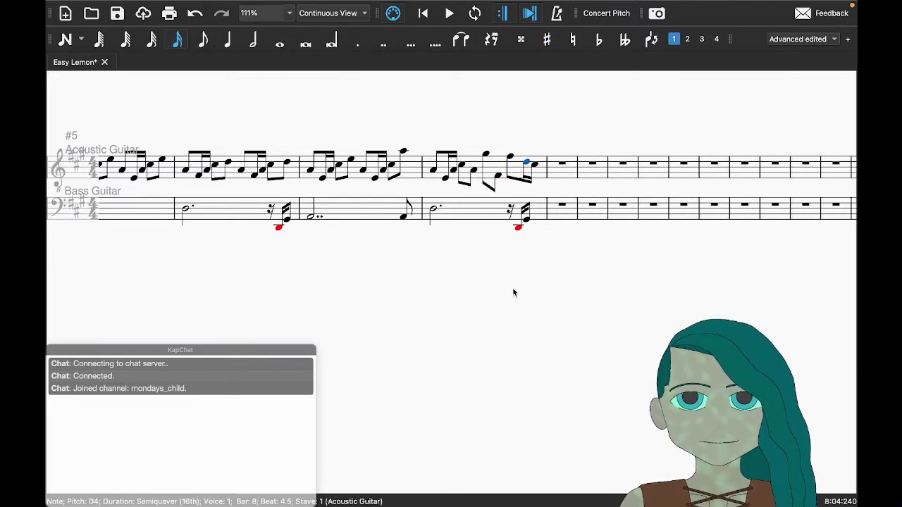
Step: Replace bar 8's closing guitar sixteenths with an F#3 eighth note, listen to the GarageBand loop and return to MuseScore
{"action": "key", "text": "Escape"}
{"action": "key", "text": "ctrl+Right"}
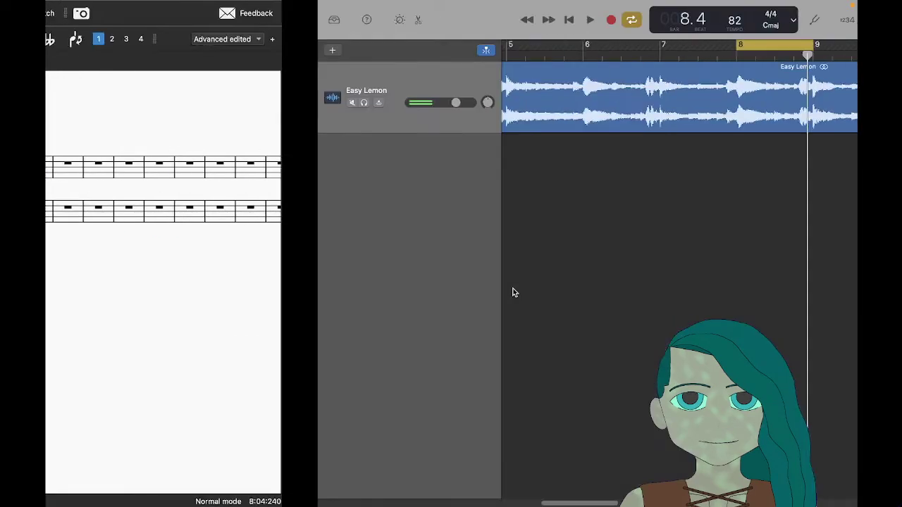
{"action": "key", "text": "space"}
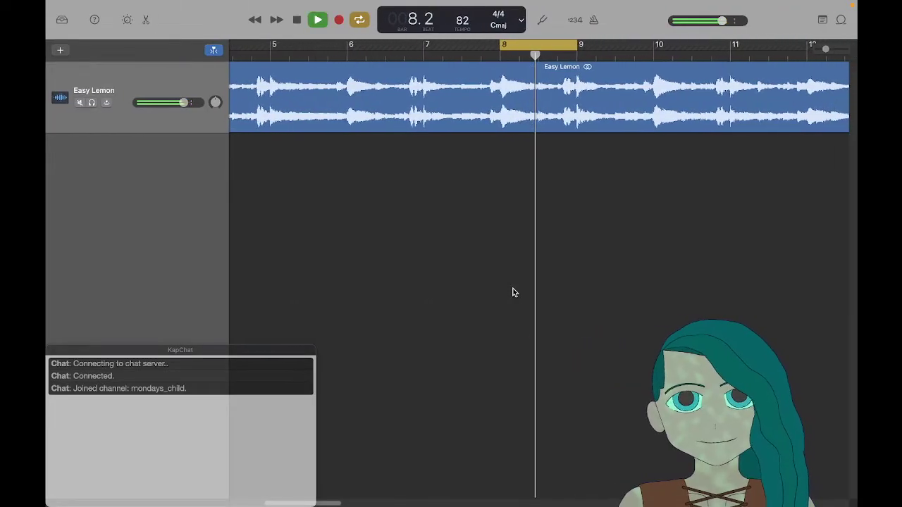
{"action": "key", "text": "space"}
{"action": "key", "text": "ctrl+Left"}
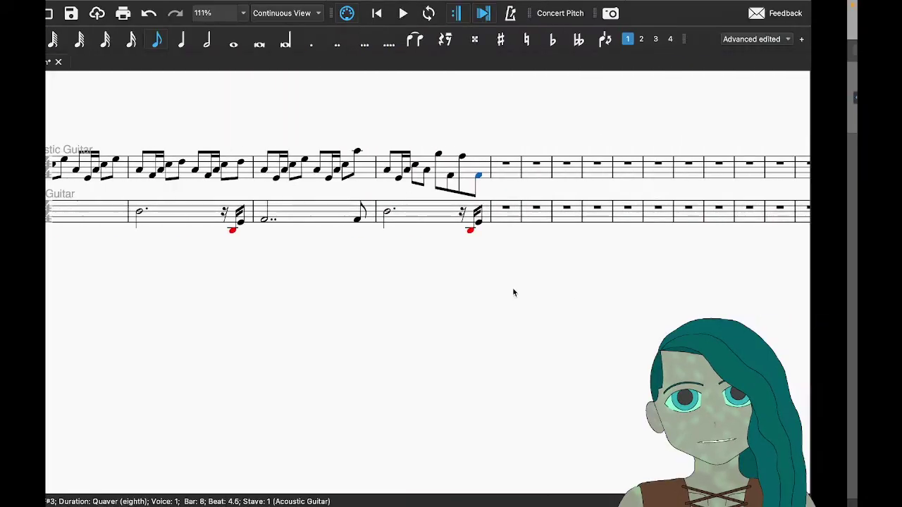
Step: Raise the guitar eighth notes at beats 3.5 and 4.5 of bar 8 to A3
{"action": "key", "text": "Left"}
{"action": "key", "text": "Left"}
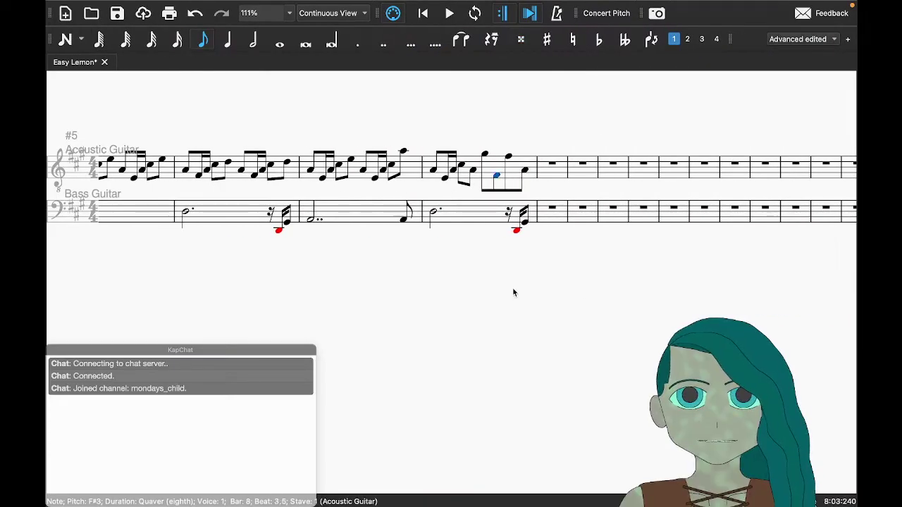
{"action": "key", "text": "Up"}
{"action": "key", "text": "Up"}
{"action": "key", "text": "Up"}
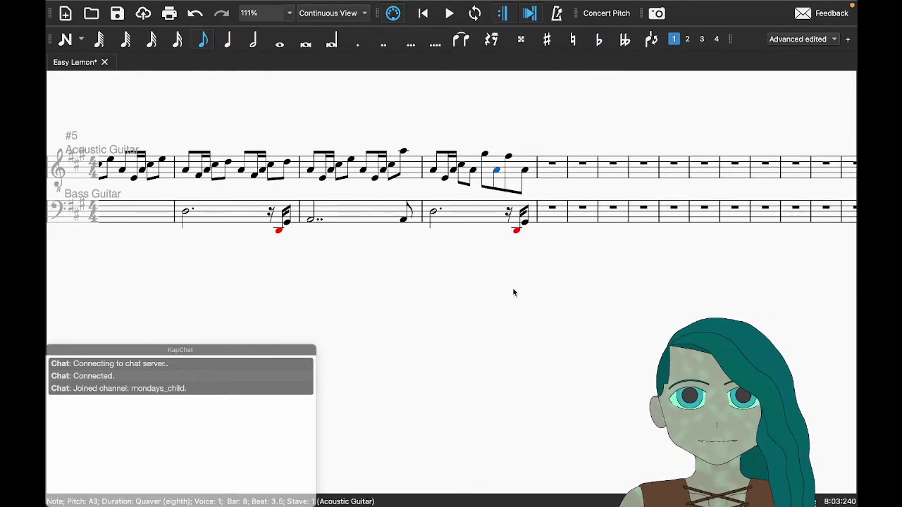
{"action": "key", "text": "Left"}
{"action": "key", "text": "Right"}
{"action": "key", "text": "Right"}
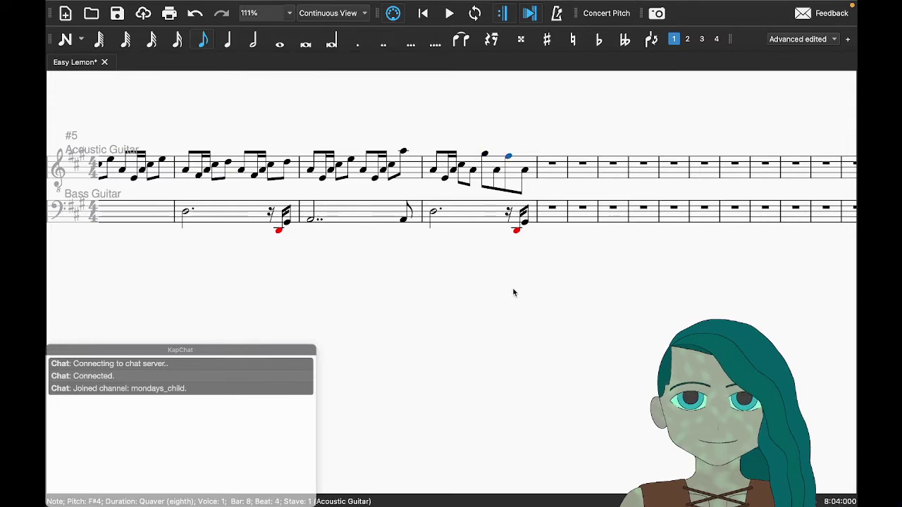
{"action": "key", "text": "Right"}
Step: Replay bar 8 in GarageBand, extend the loop back to bar 7, listen to both bars and return to MuseScore
{"action": "key", "text": "super+Tab"}
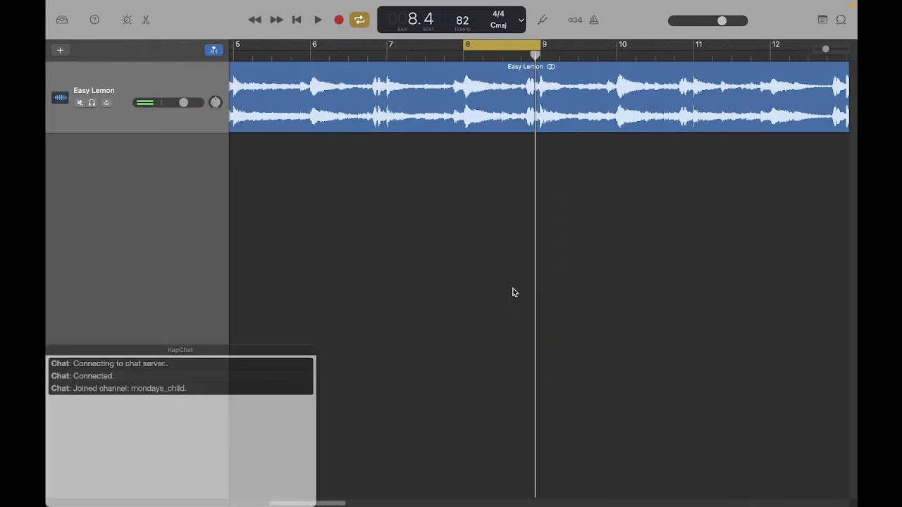
{"action": "key", "text": "space"}
{"action": "key", "text": "space"}
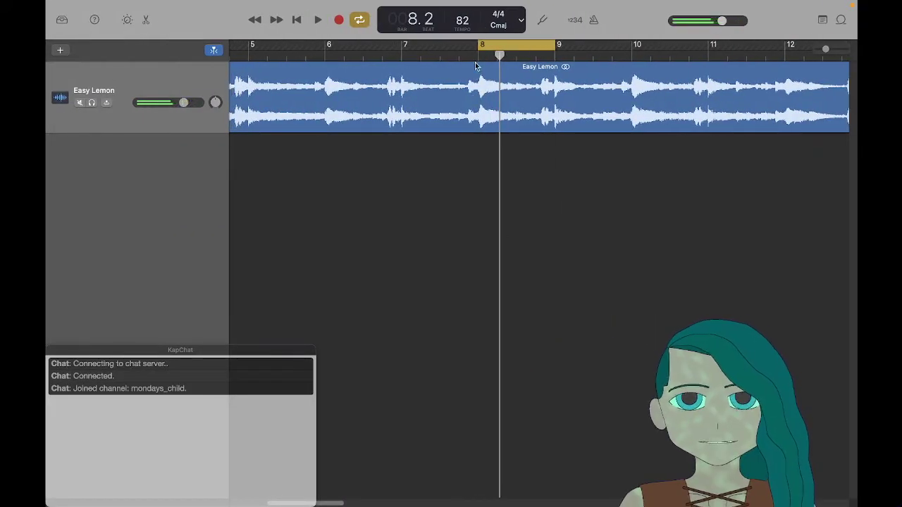
{"action": "left_click_drag", "start_coordinate": [478, 48], "coordinate": [403, 48]}
{"action": "key", "text": "space"}
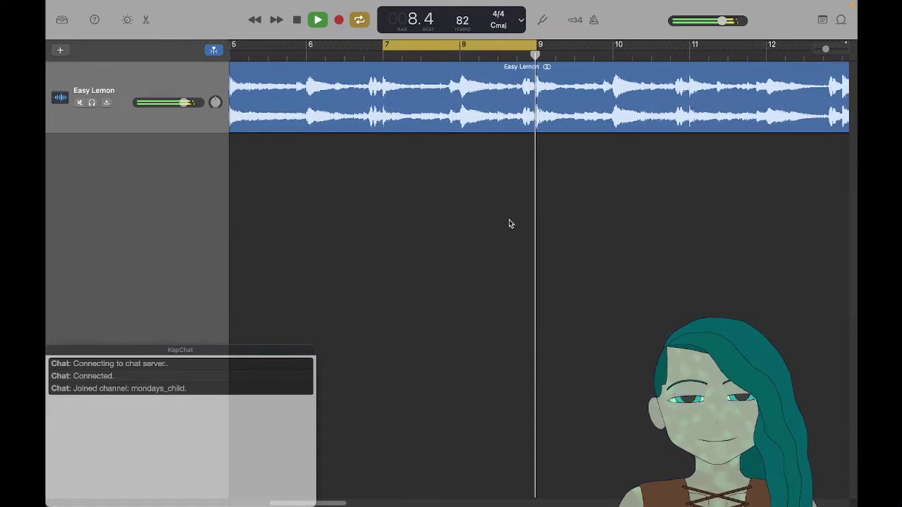
{"action": "key", "text": "space"}
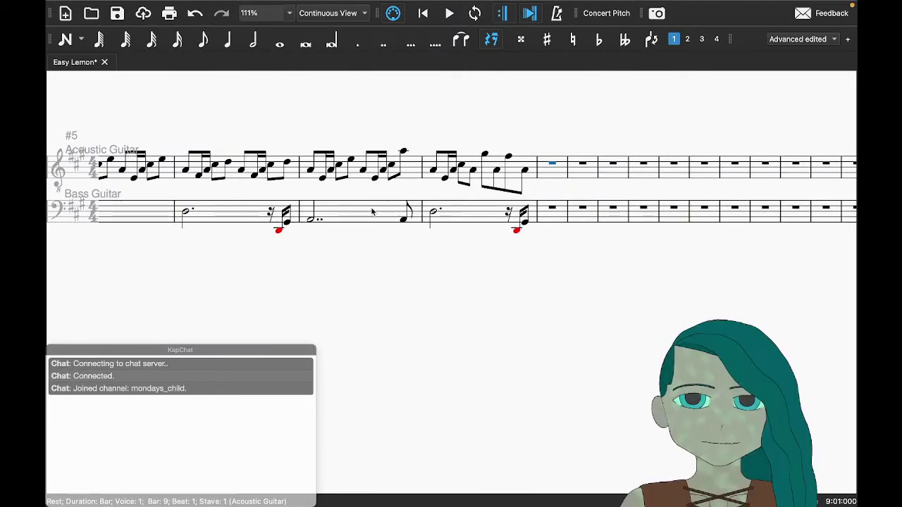
Step: Play the score from bar 7 through bar 8 and save it
{"action": "left_click", "coordinate": [362, 212]}
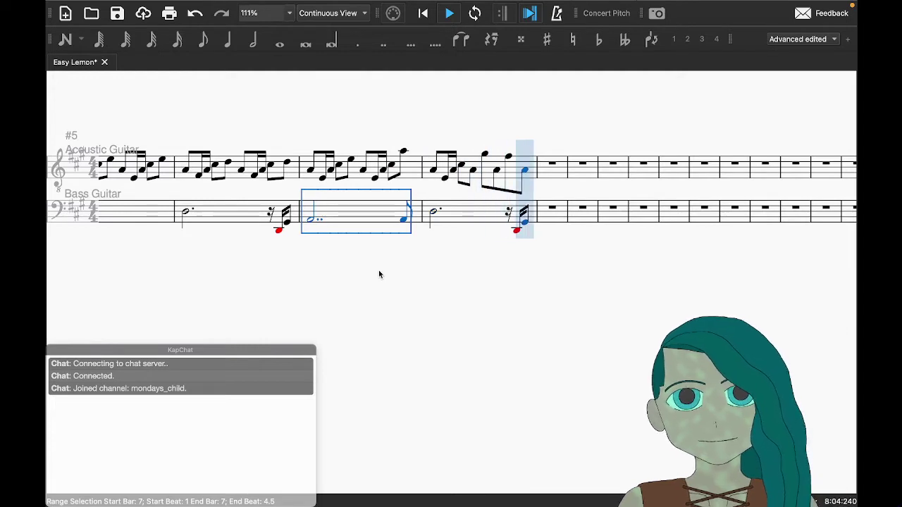
{"action": "key", "text": "Escape"}
{"action": "key", "text": "ctrl+s"}
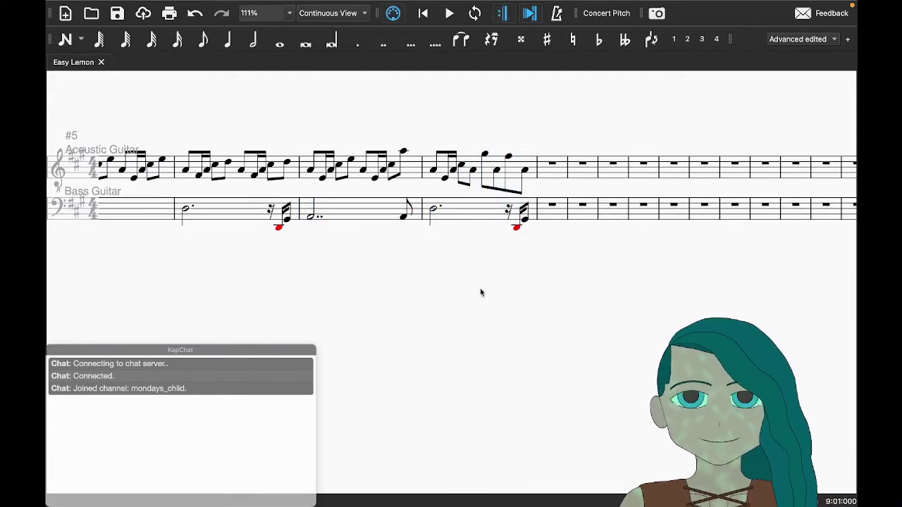
Step: Switch to GarageBand and extend the start of the loop back to bar 5
{"action": "key", "text": "ctrl+Right"}
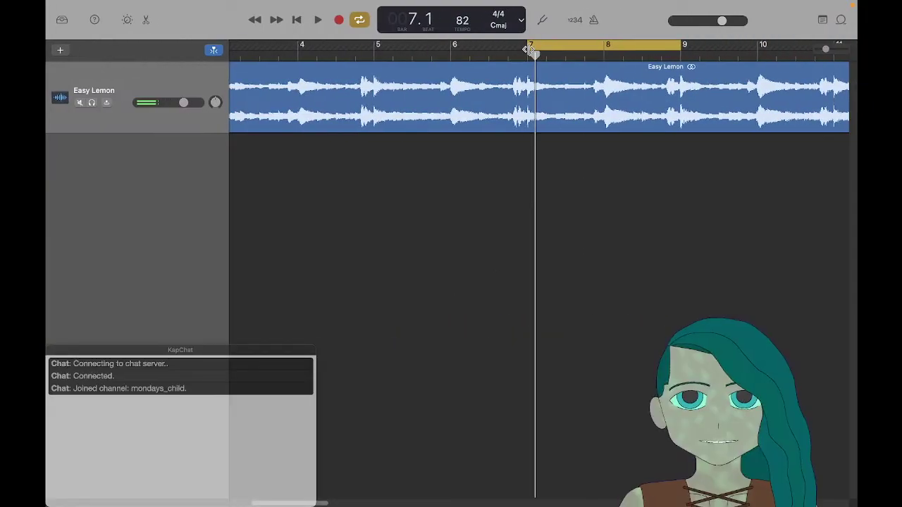
{"action": "left_click_drag", "start_coordinate": [528, 49], "coordinate": [367, 49]}
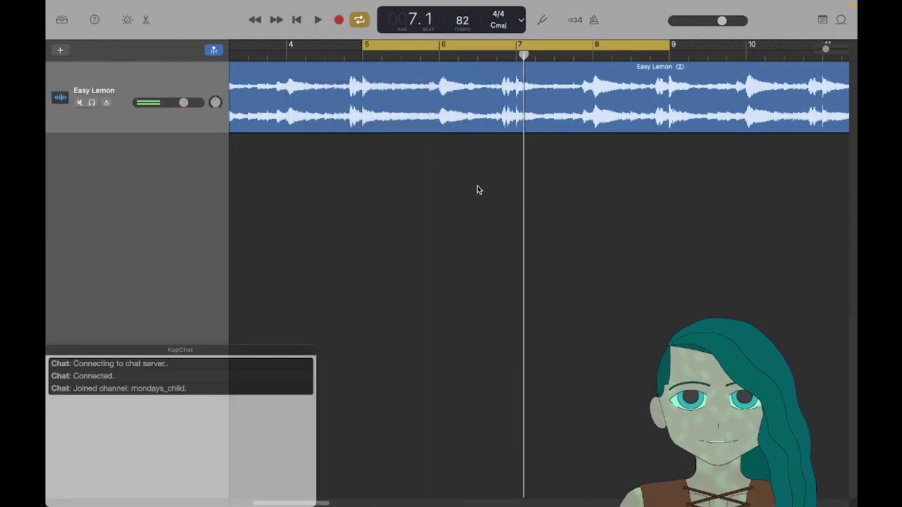
{"action": "scroll", "coordinate": [493, 203], "scroll_direction": "right", "scroll_amount": 5}
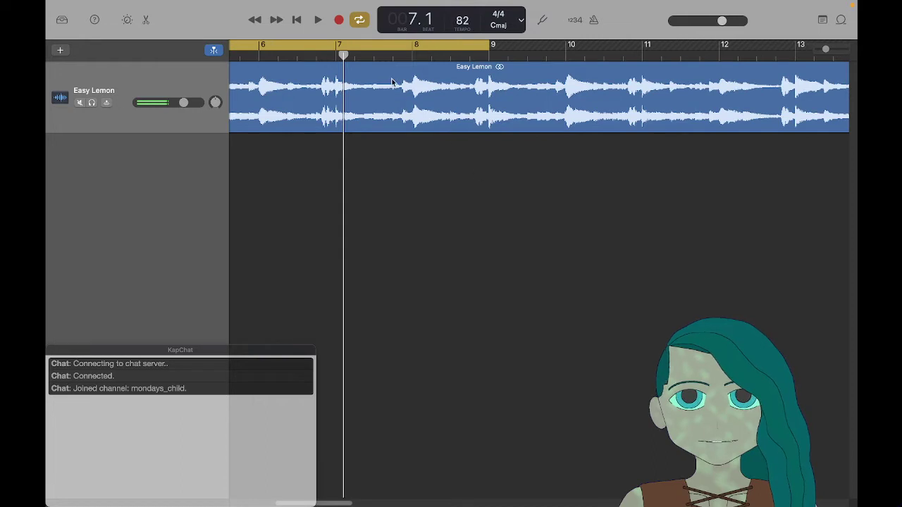
Step: Move the GarageBand loop forward to cover bars 9 through 12 and listen to that passage of Easy Lemon
{"action": "left_click_drag", "start_coordinate": [337, 46], "coordinate": [644, 47]}
{"action": "key", "text": "space"}
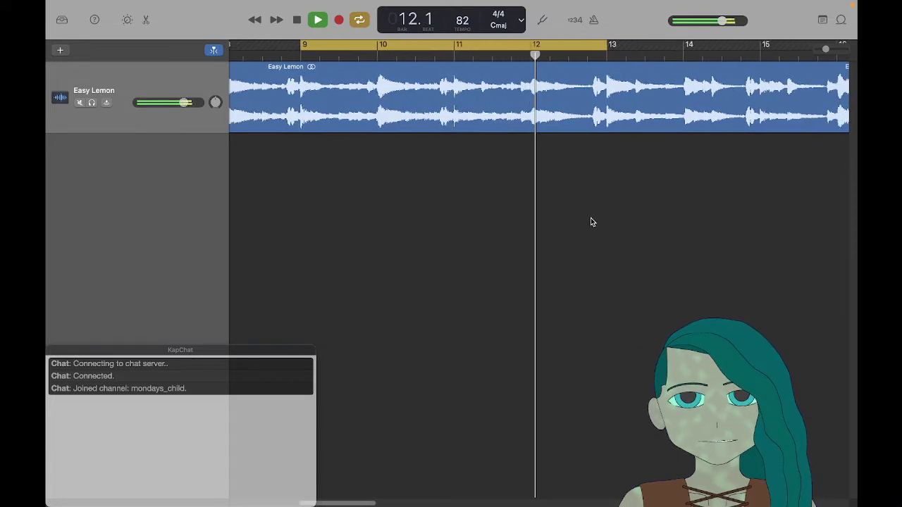
{"action": "key", "text": "space"}
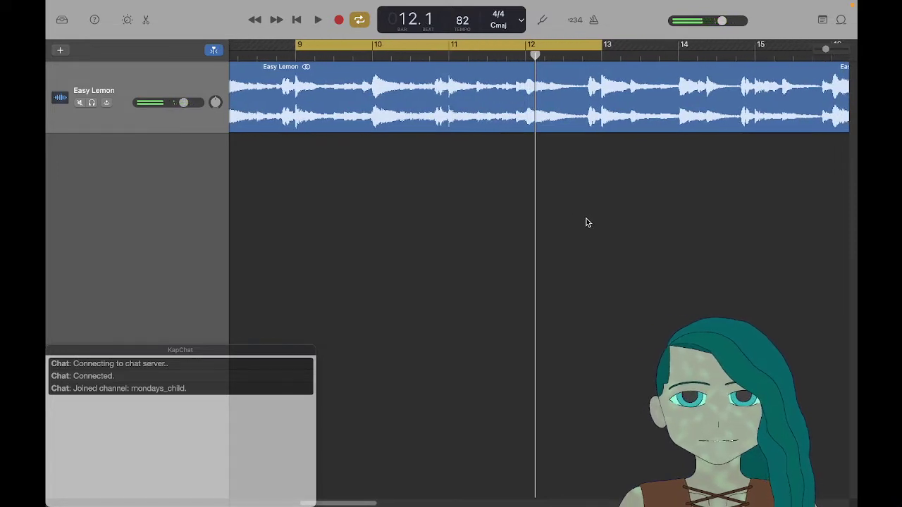
Step: Move the loop back to bars 5 through 8, listen to the passage and return to the MuseScore score
{"action": "scroll", "coordinate": [588, 222], "scroll_direction": "left", "scroll_amount": 10}
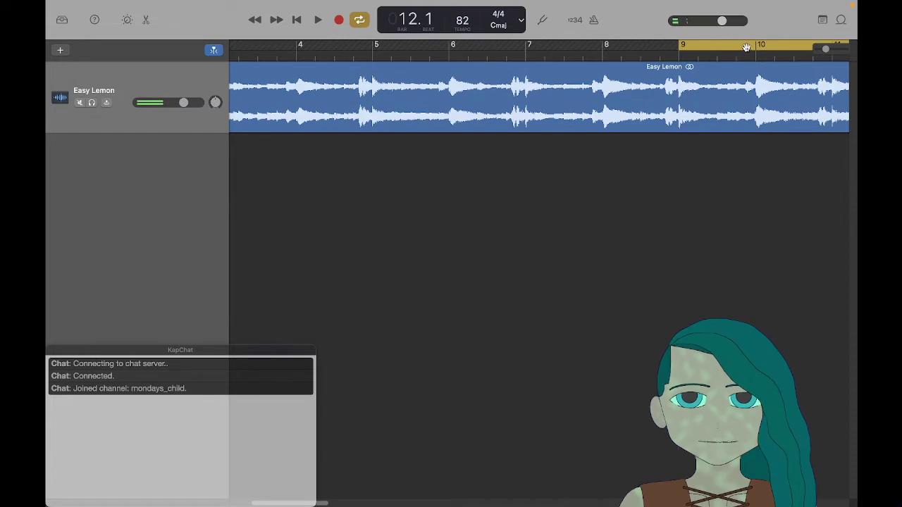
{"action": "left_click_drag", "start_coordinate": [746, 47], "coordinate": [444, 47]}
{"action": "key", "text": "space"}
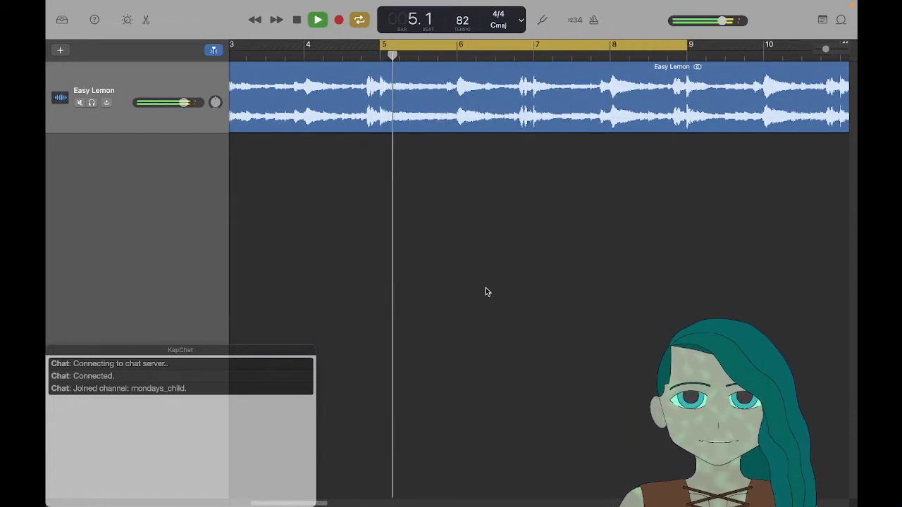
{"action": "scroll", "coordinate": [485, 290], "scroll_direction": "left", "scroll_amount": 3}
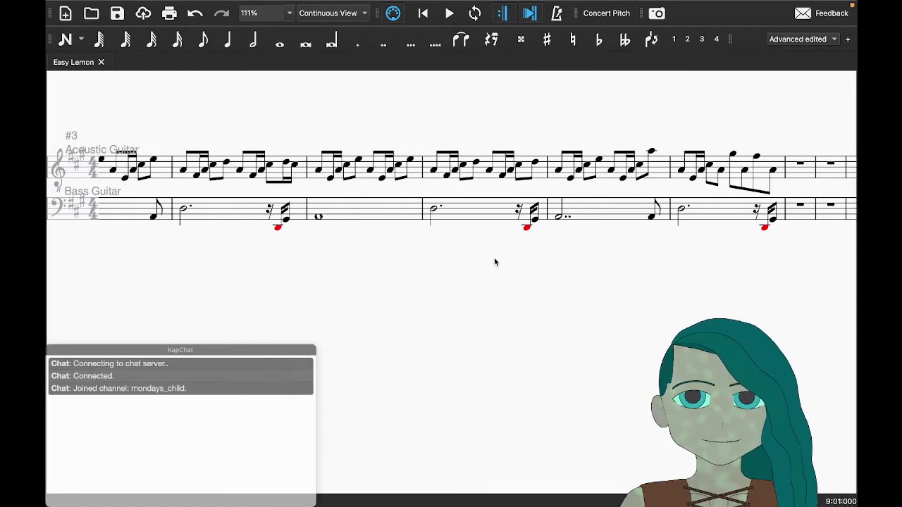
Step: Split the guitar's final D4 eighth note in bar 6 into two sixteenths, D4 followed by C#4 at beat 4.75
{"action": "scroll", "coordinate": [503, 232], "scroll_direction": "right", "scroll_amount": 2}
{"action": "left_click", "coordinate": [502, 165]}
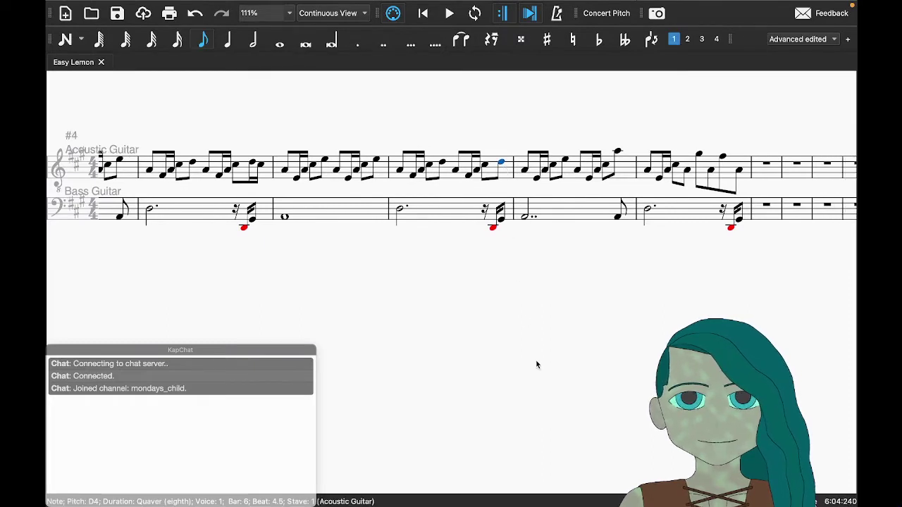
{"action": "key", "text": "4"}
{"action": "key", "text": "n"}
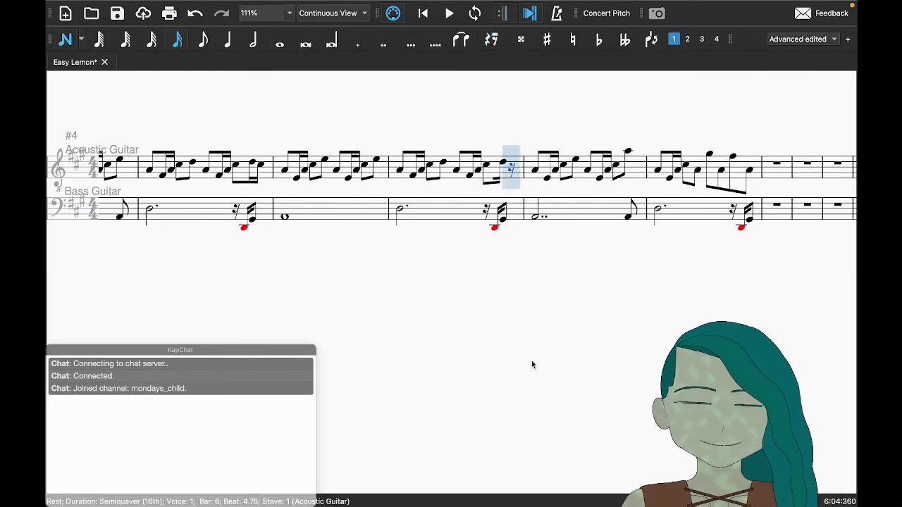
{"action": "key", "text": "d"}
{"action": "key", "text": "Escape"}
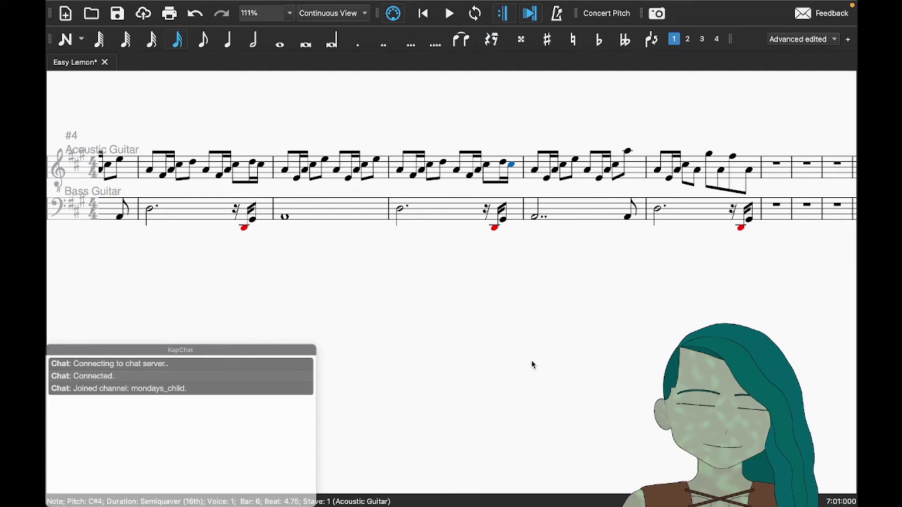
Step: Switch to GarageBand, move the four-bar loop to bars 9 through 12 and replay it from bar 9
{"action": "key", "text": "ctrl+Right"}
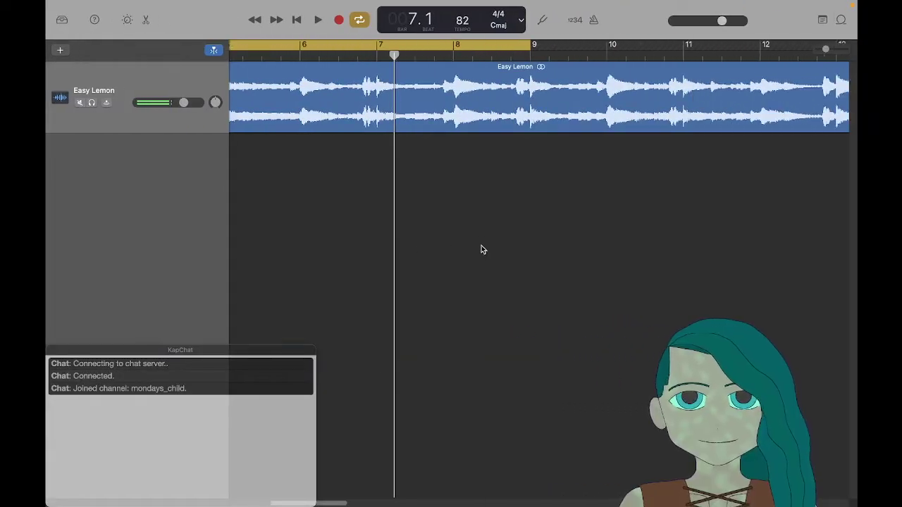
{"action": "left_click_drag", "start_coordinate": [370, 42], "coordinate": [676, 57]}
{"action": "key", "text": "space"}
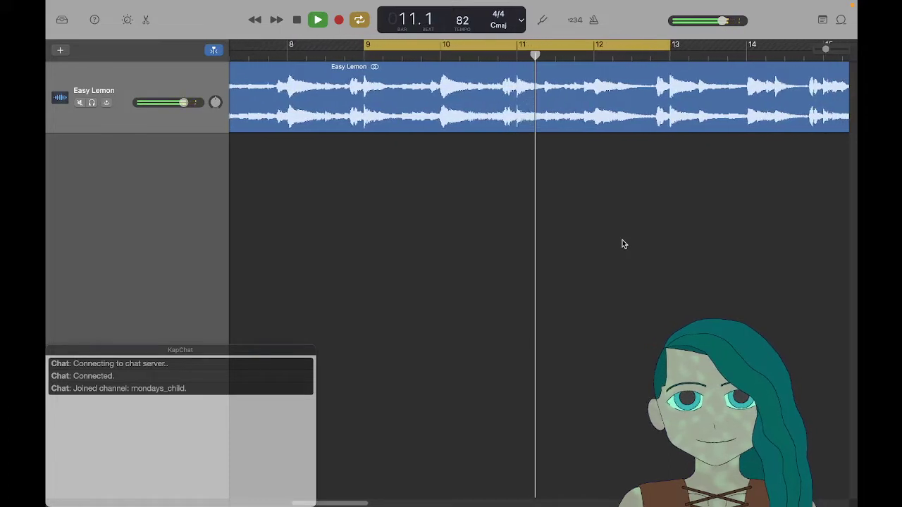
{"action": "key", "text": "space"}
{"action": "key", "text": "space"}
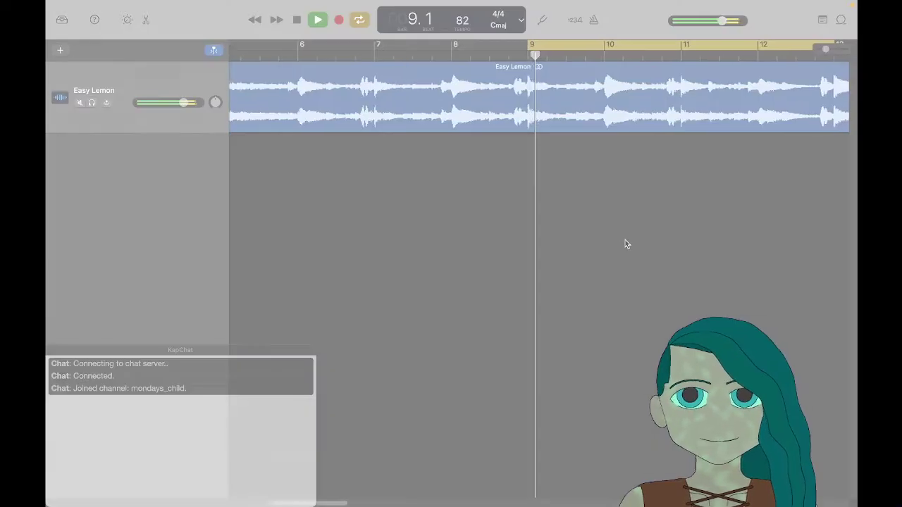
Step: Switch to MuseScore and copy bars 1–4 of both guitar staves into the empty bars starting at bar 9
{"action": "key", "text": "ctrl+Left"}
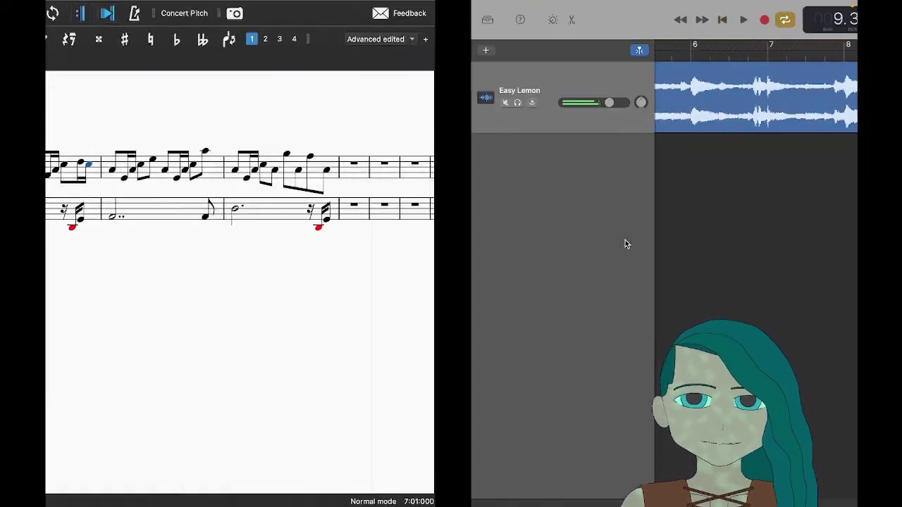
{"action": "key", "text": "ctrl+Right"}
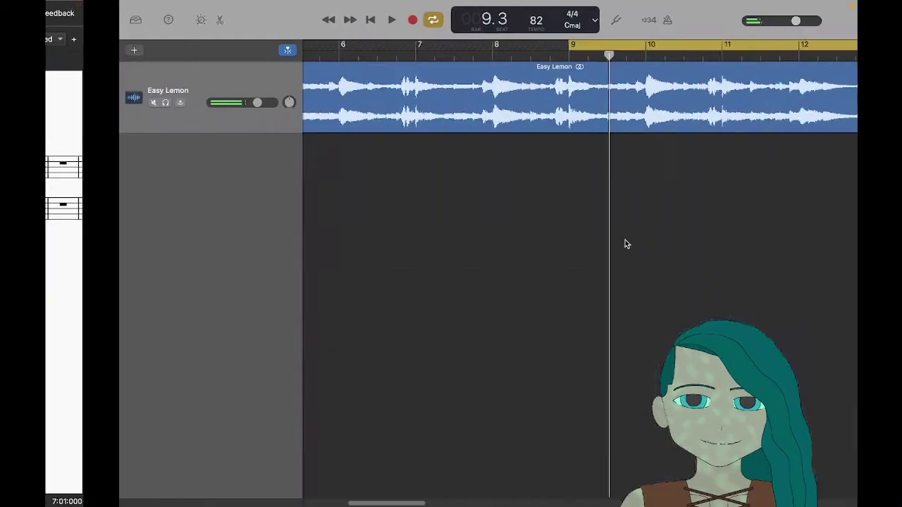
{"action": "key", "text": "ctrl+Left"}
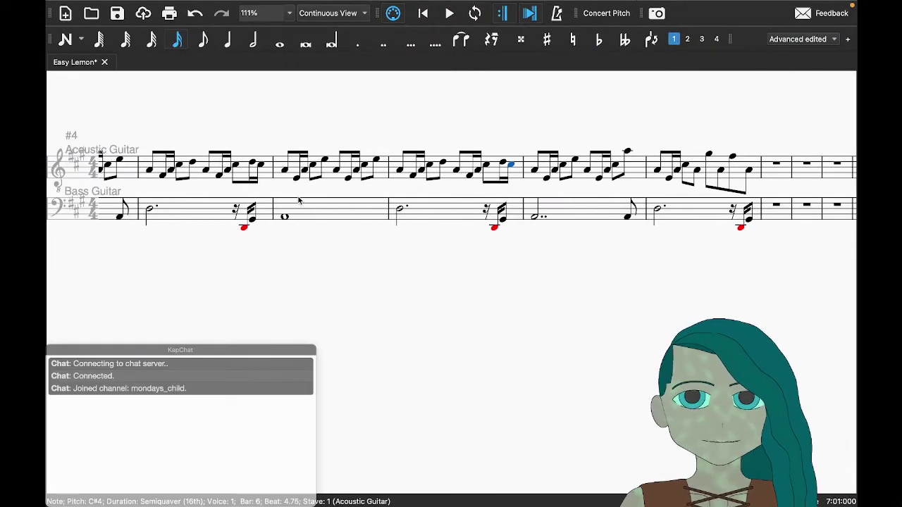
{"action": "scroll", "coordinate": [299, 200], "scroll_direction": "left", "scroll_amount": 5}
{"action": "left_click", "coordinate": [275, 181]}
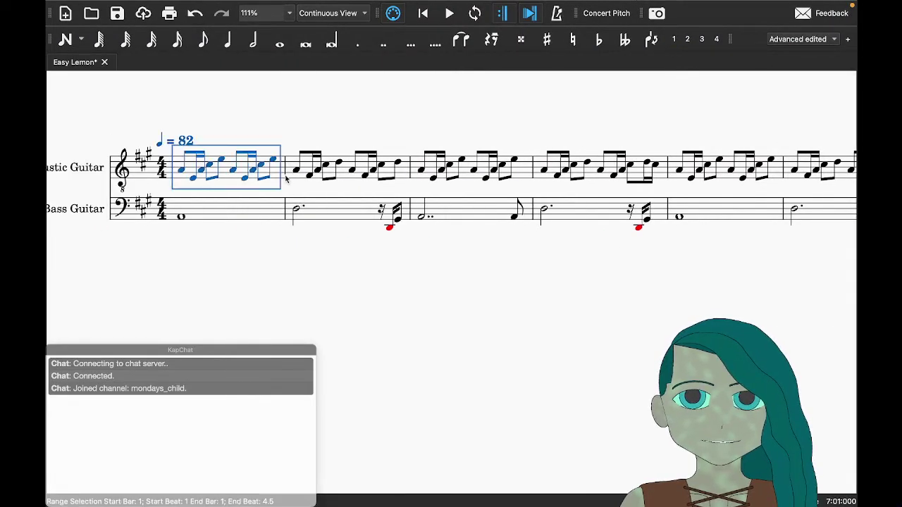
{"action": "left_click", "coordinate": [582, 217], "text": "shift"}
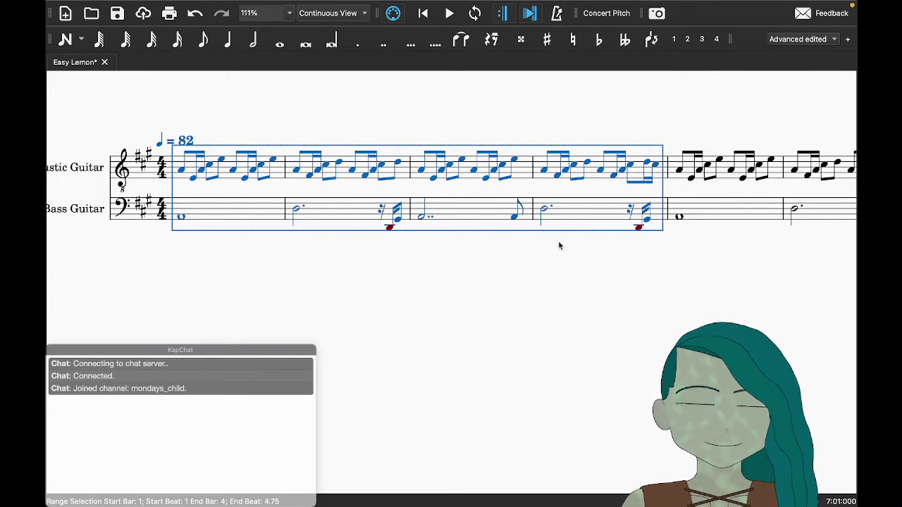
{"action": "scroll", "coordinate": [559, 243], "scroll_direction": "right", "scroll_amount": 6}
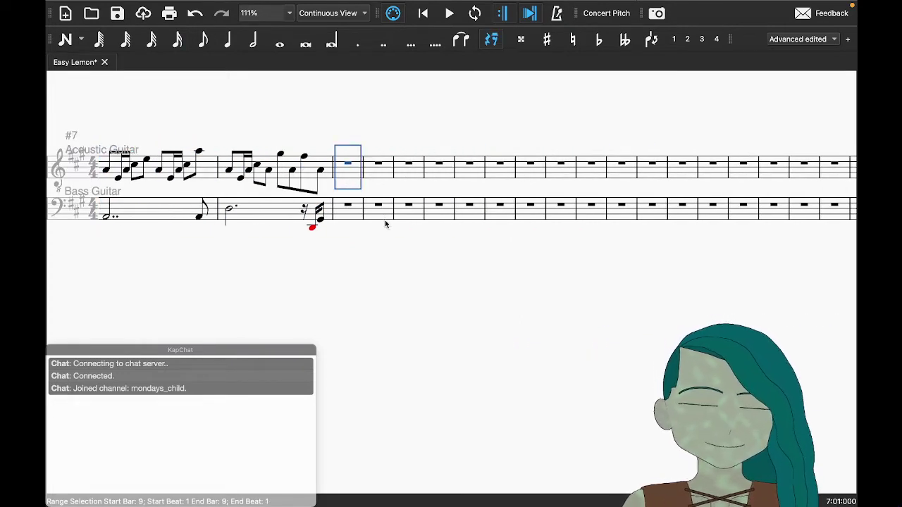
{"action": "key", "text": "ctrl+v"}
{"action": "scroll", "coordinate": [378, 209], "scroll_direction": "right", "scroll_amount": 1}
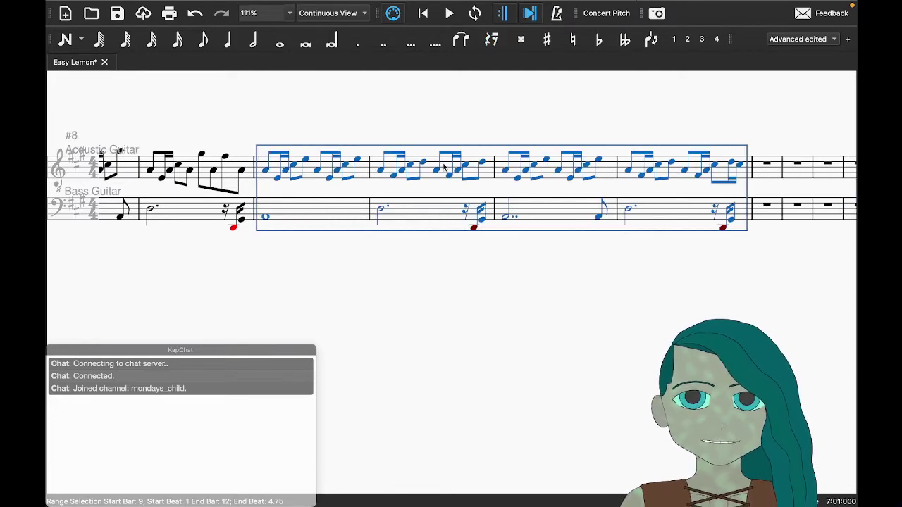
Step: Shorten the last D4 of bar 10 in the acoustic guitar part to a semiquaver and add a C#4 semiquaver after it
{"action": "left_click", "coordinate": [481, 162]}
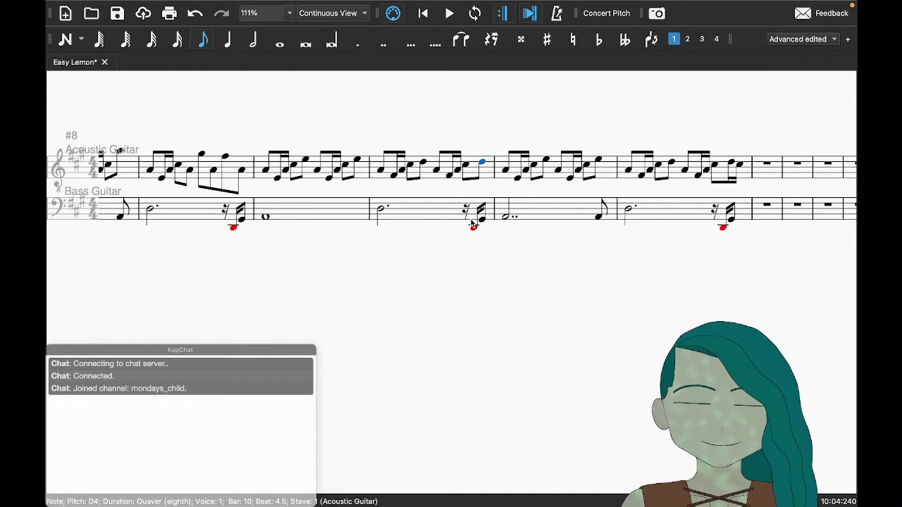
{"action": "key", "text": "3"}
{"action": "key", "text": "d"}
{"action": "key", "text": "Escape"}
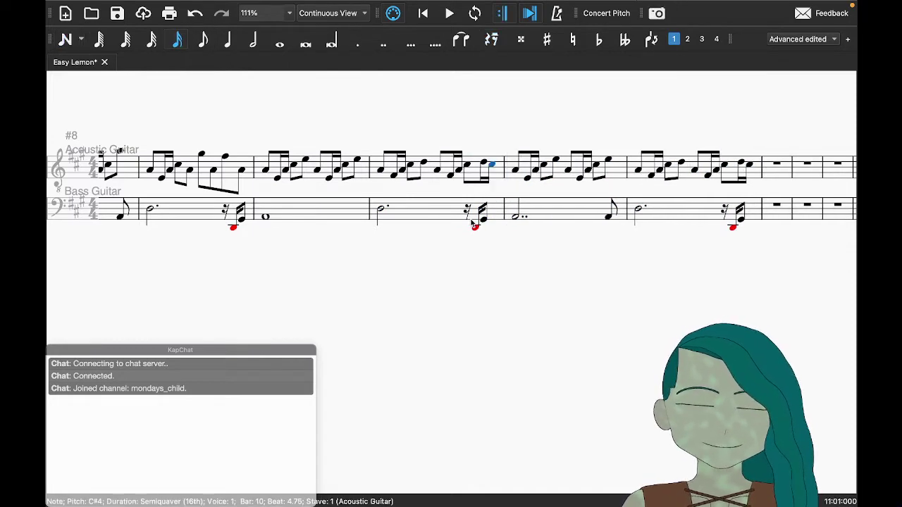
Step: Step through the acoustic guitar notes from the end of bar 10 to the first note of bar 12
{"action": "key", "text": "Right"}
{"action": "key", "text": "Right"}
{"action": "key", "text": "Right"}
{"action": "key", "text": "Right"}
{"action": "key", "text": "Right"}
{"action": "key", "text": "Right"}
{"action": "key", "text": "Right"}
{"action": "key", "text": "Right"}
{"action": "key", "text": "Right"}
{"action": "key", "text": "Right"}
{"action": "key", "text": "Right"}
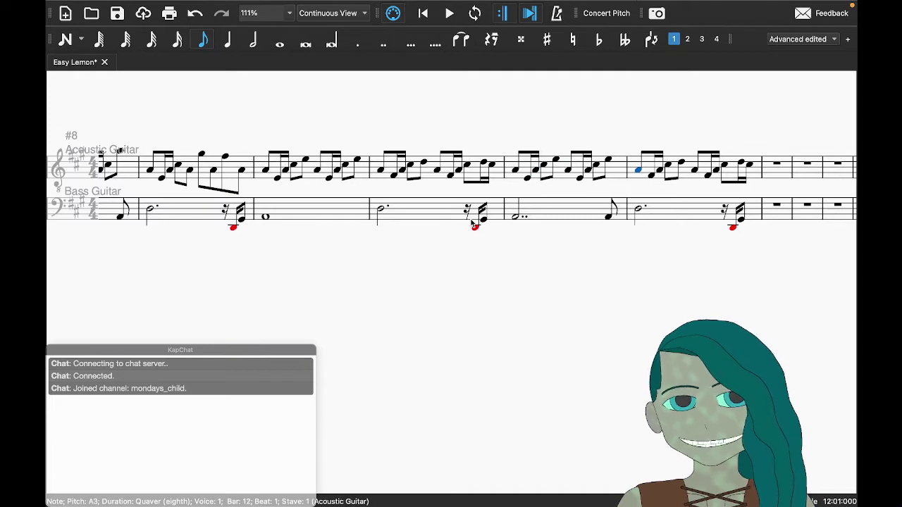
Step: Switch to GarageBand and listen to the Easy Lemon recording from bar 11, narrowing the cycle region to bar 12
{"action": "key", "text": "ctrl+Right"}
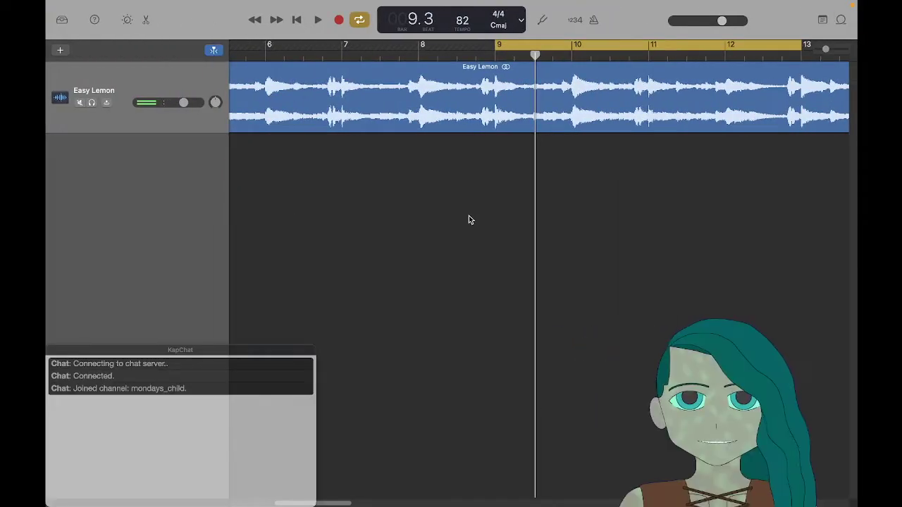
{"action": "scroll", "coordinate": [468, 216], "scroll_direction": "right", "scroll_amount": 5}
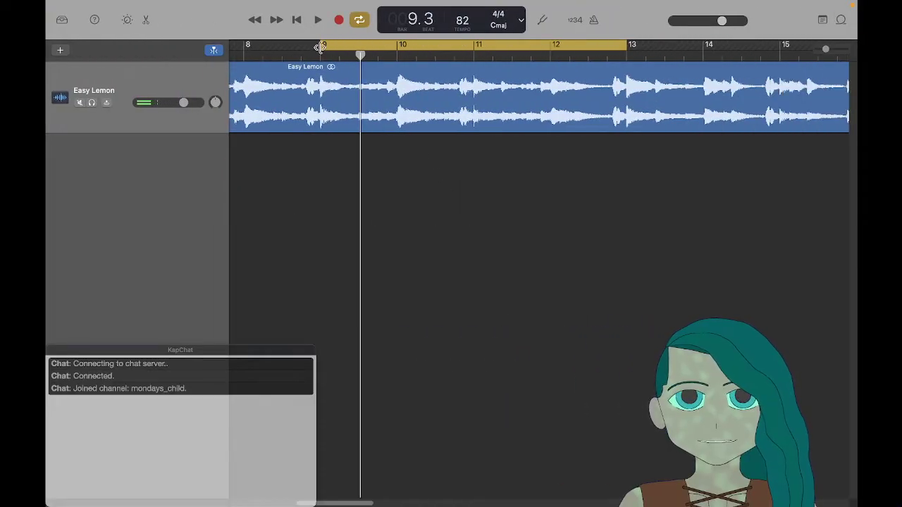
{"action": "left_click_drag", "start_coordinate": [320, 47], "coordinate": [475, 71]}
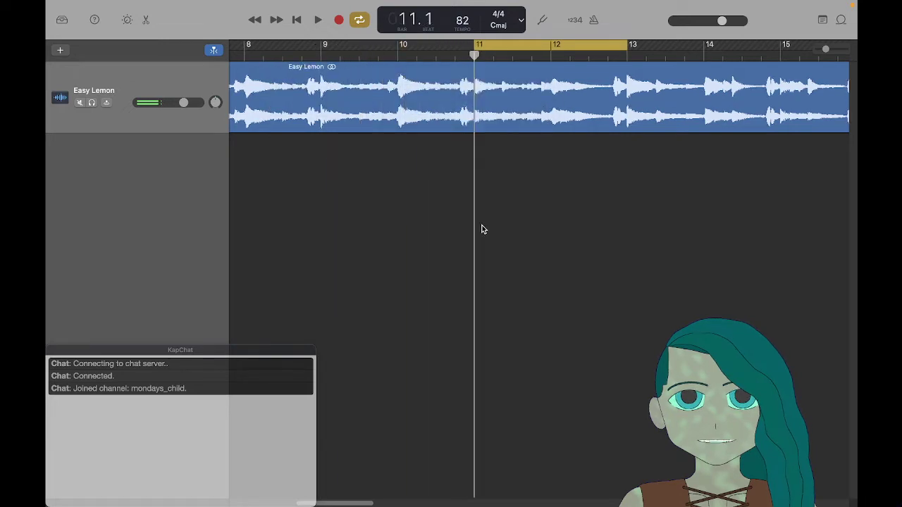
{"action": "key", "text": "space"}
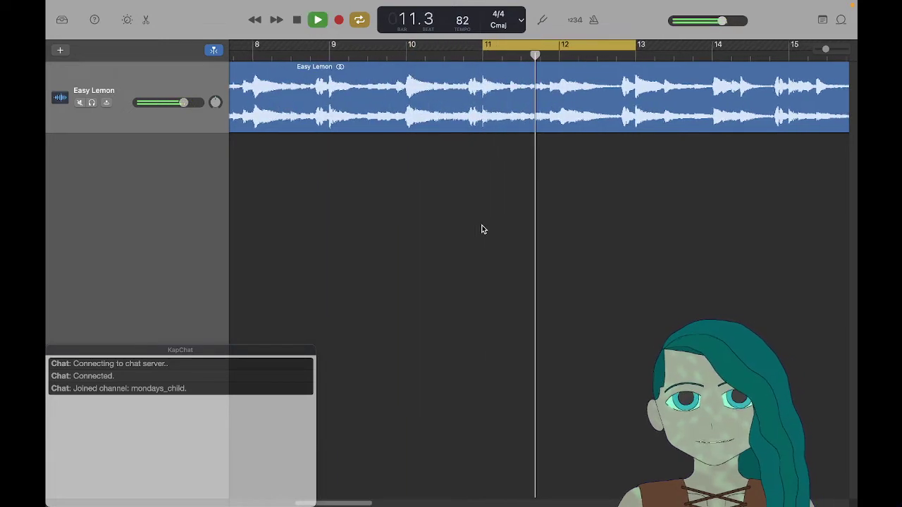
{"action": "key", "text": "space"}
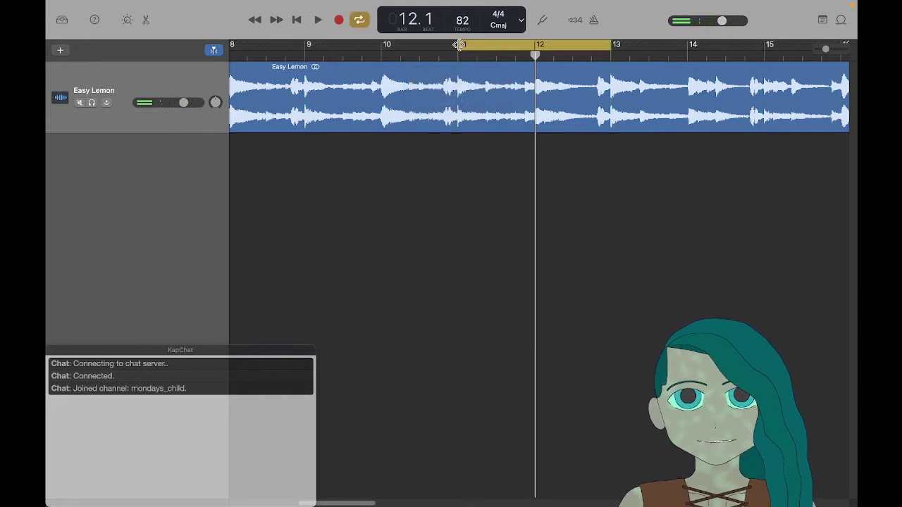
{"action": "left_click_drag", "start_coordinate": [460, 45], "coordinate": [535, 44]}
{"action": "key", "text": "space"}
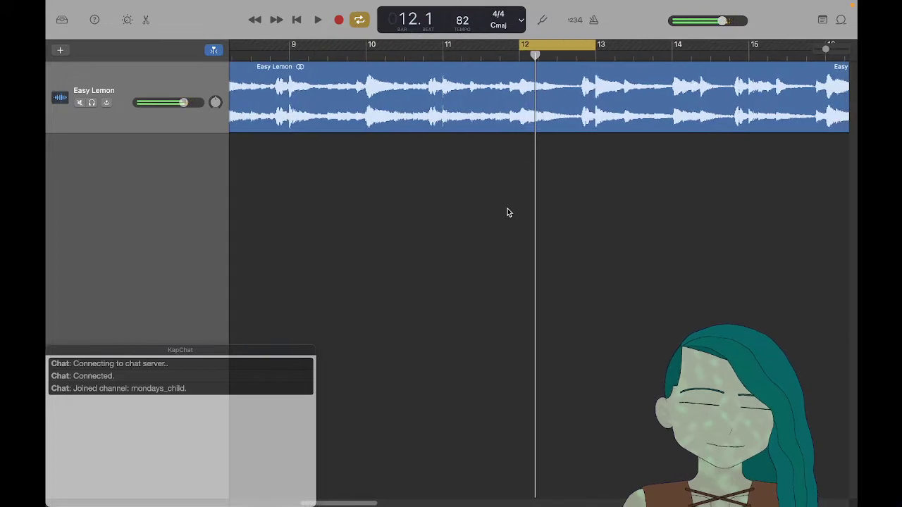
Step: Switch to MuseScore and lower the first acoustic guitar note of bar 12 to E3
{"action": "key", "text": "super+Tab"}
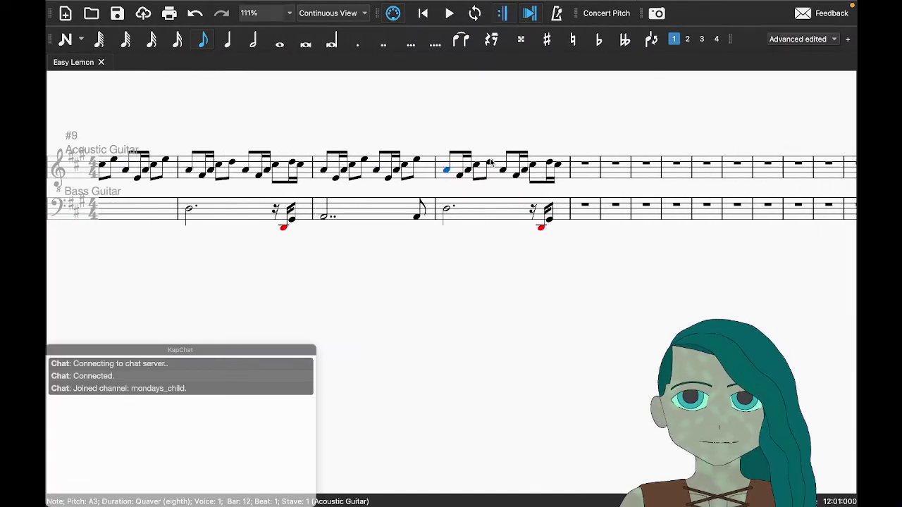
{"action": "left_click", "coordinate": [448, 174]}
{"action": "left_click", "coordinate": [448, 173]}
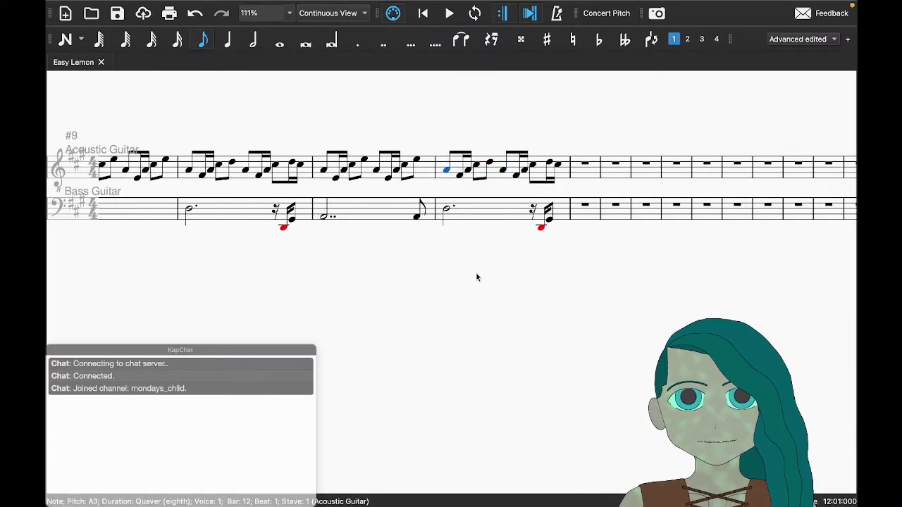
{"action": "key", "text": "Down"}
{"action": "key", "text": "Down"}
{"action": "key", "text": "Down"}
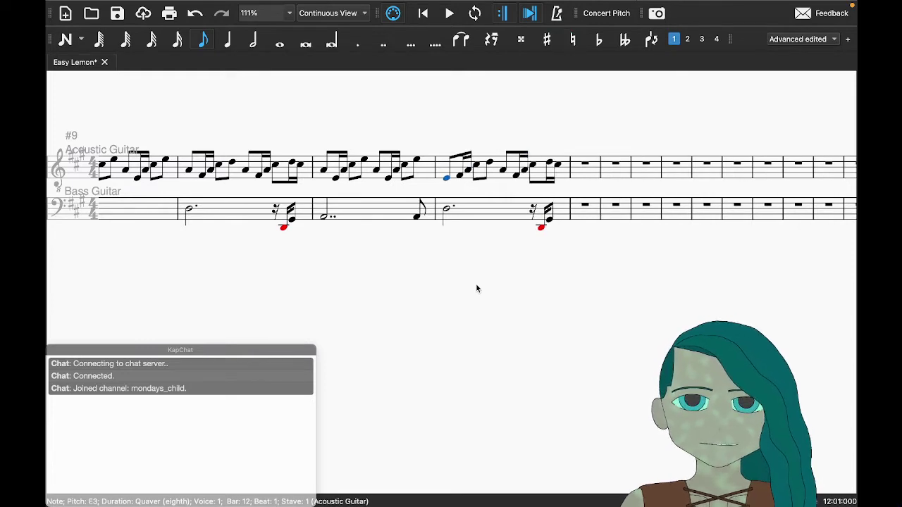
Step: Lower the second acoustic guitar note of bar 12 to E3 and save the score
{"action": "key", "text": "Right"}
{"action": "key", "text": "Down"}
{"action": "key", "text": "Down"}
{"action": "key", "text": "Down"}
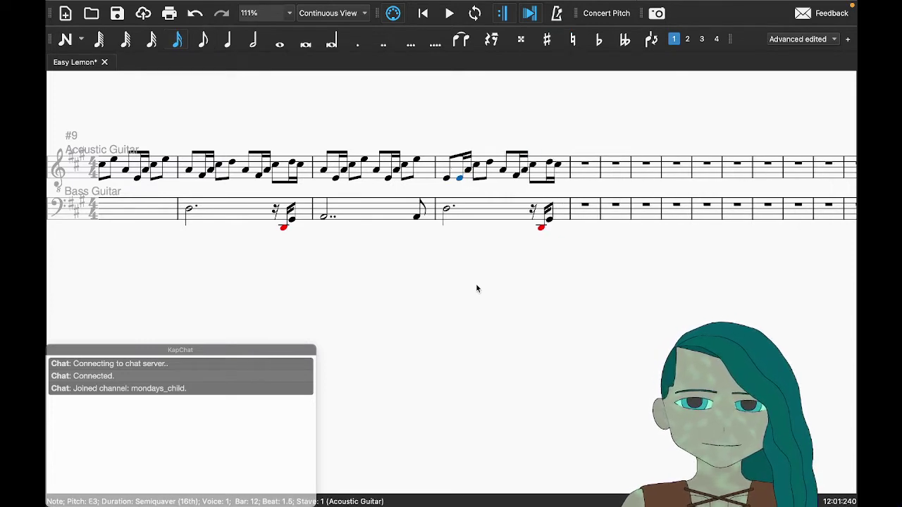
{"action": "key", "text": "Right"}
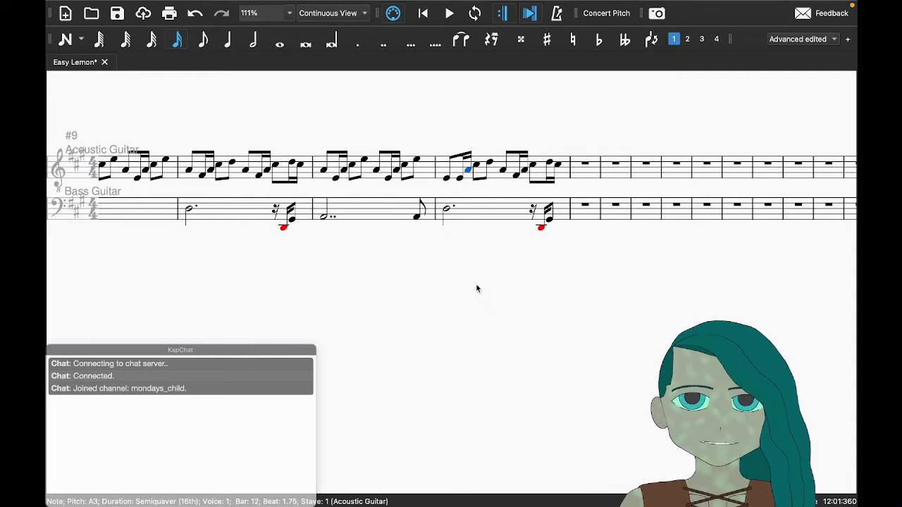
{"action": "key", "text": "ctrl+s"}
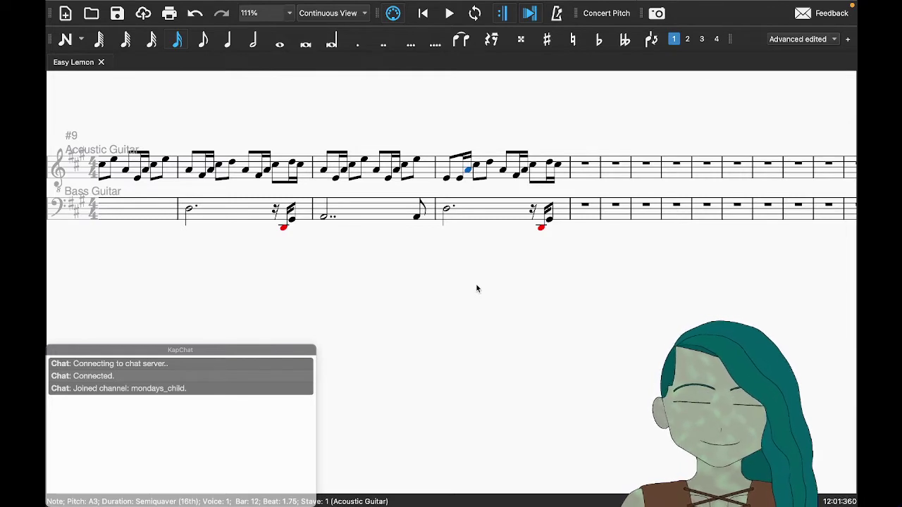
Step: Lengthen the third acoustic guitar note of bar 12 to a quaver and set the two notes after it to A3 and C#4
{"action": "key", "text": "4"}
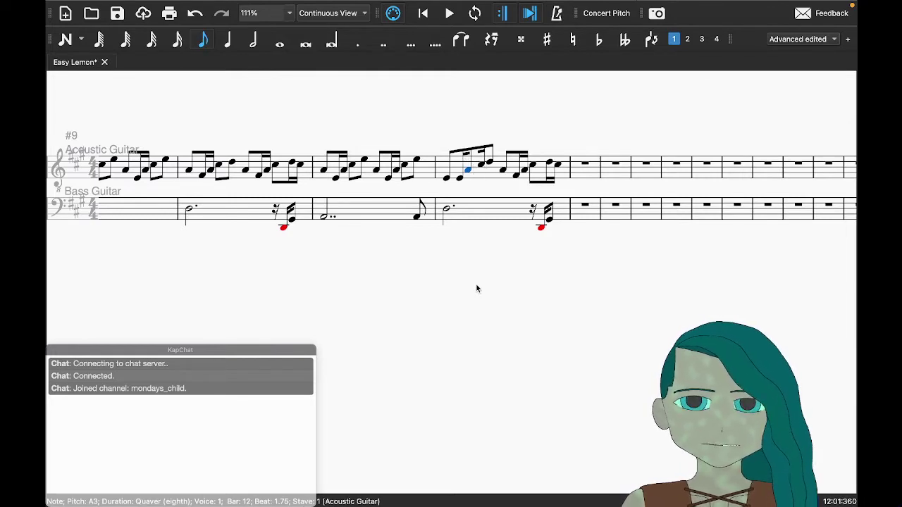
{"action": "key", "text": "Right"}
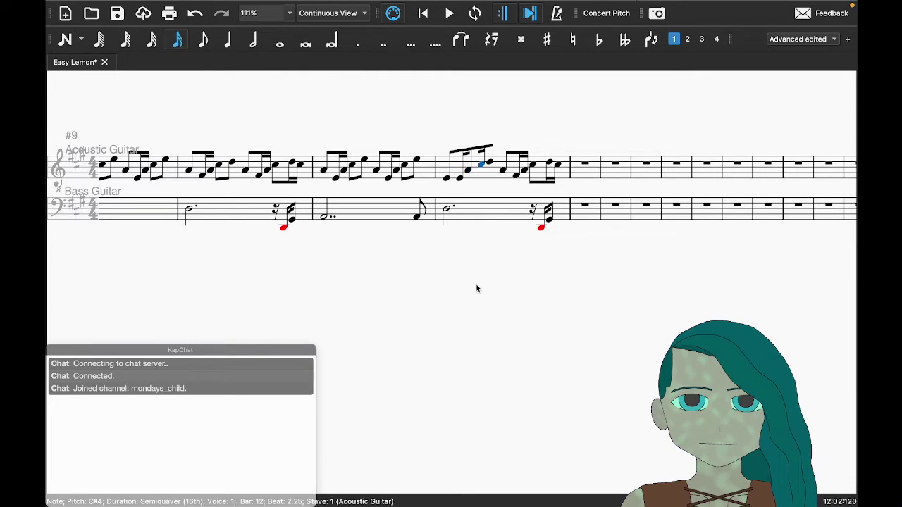
{"action": "key", "text": "super+Tab"}
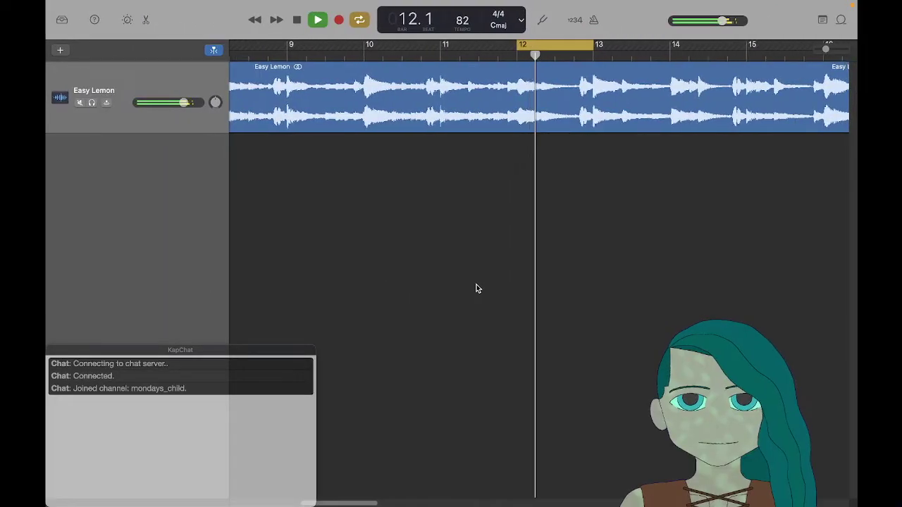
{"action": "key", "text": "super+Tab"}
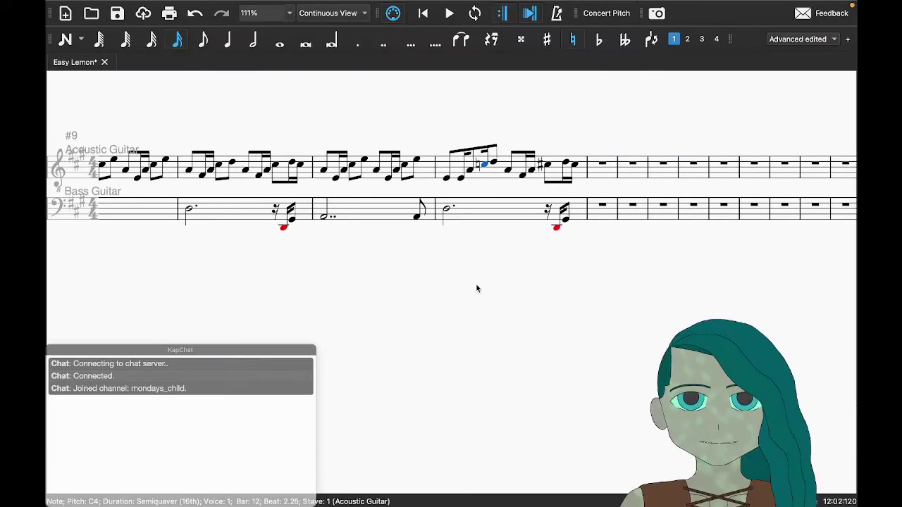
{"action": "key", "text": "Up"}
{"action": "key", "text": "Right"}
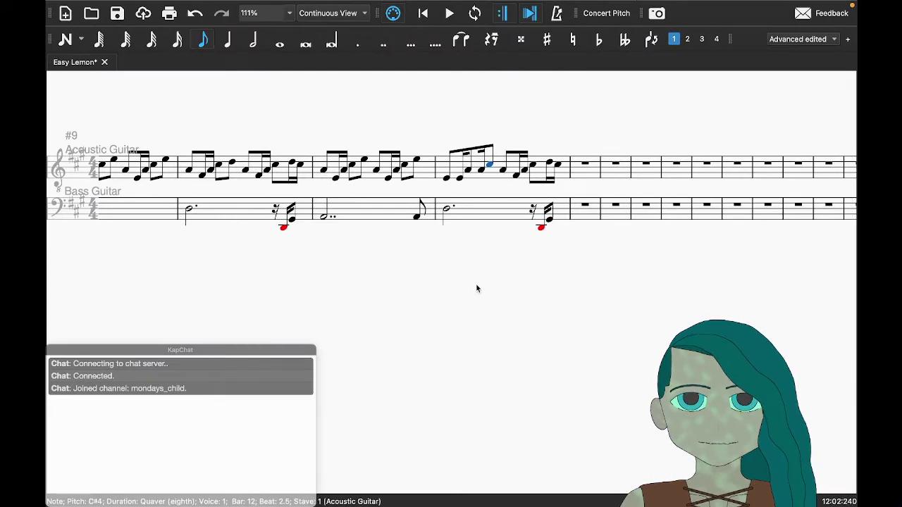
{"action": "key", "text": "Left"}
{"action": "key", "text": "Left"}
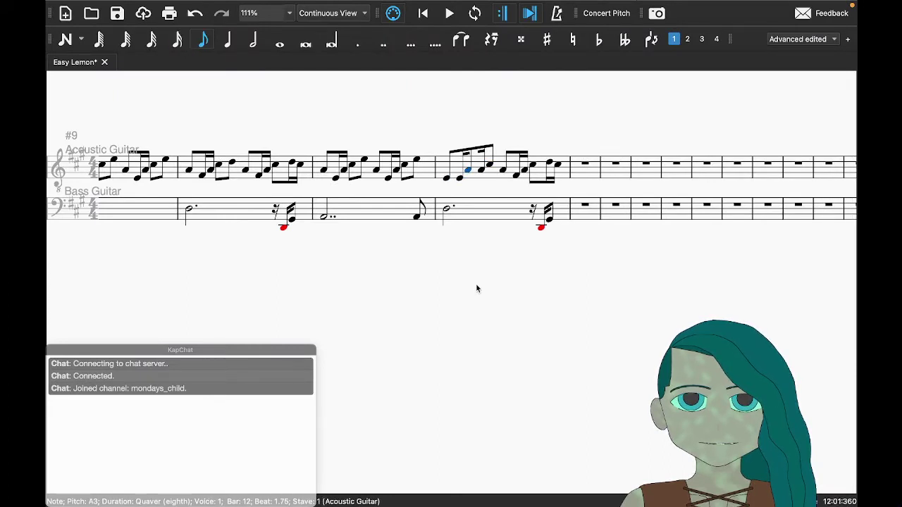
{"action": "key", "text": "Right"}
{"action": "key", "text": "Right"}
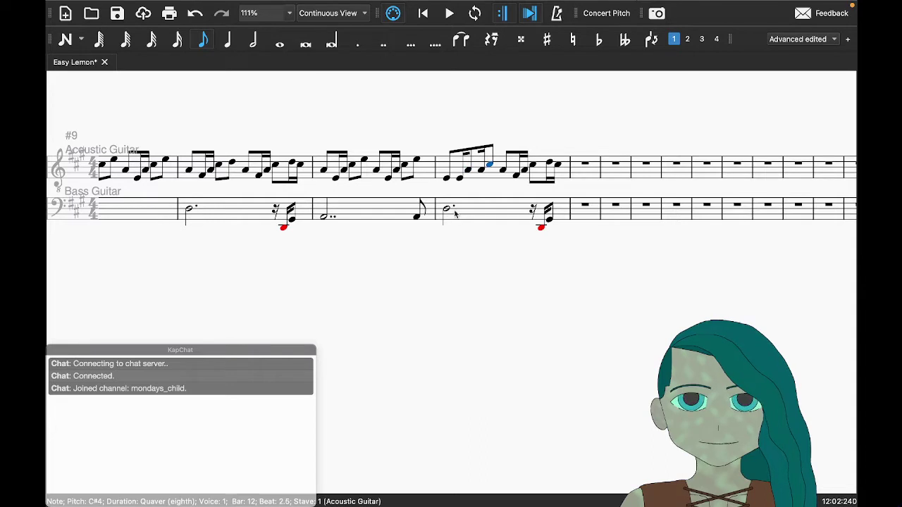
Step: Delete the acoustic guitar notes on beats 3 and 4 of bar 12
{"action": "left_click", "coordinate": [503, 169]}
{"action": "left_click", "coordinate": [562, 167], "text": "shift"}
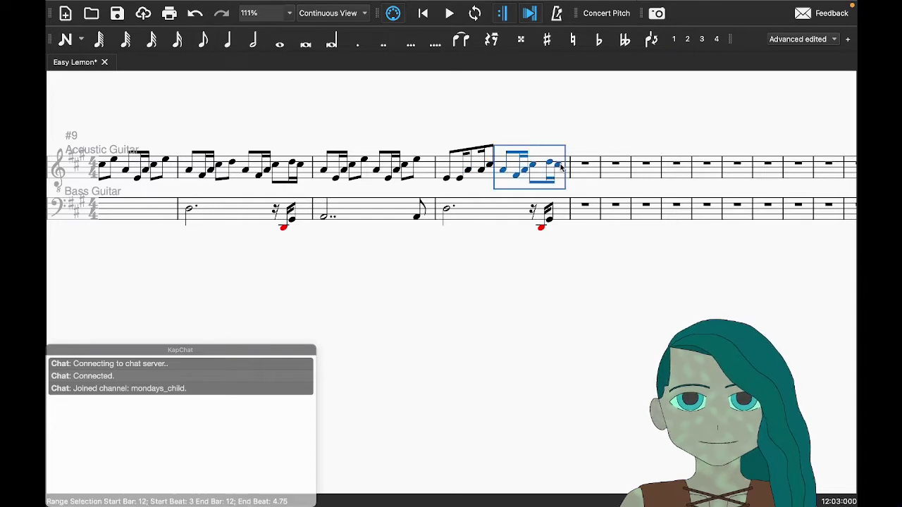
{"action": "key", "text": "Delete"}
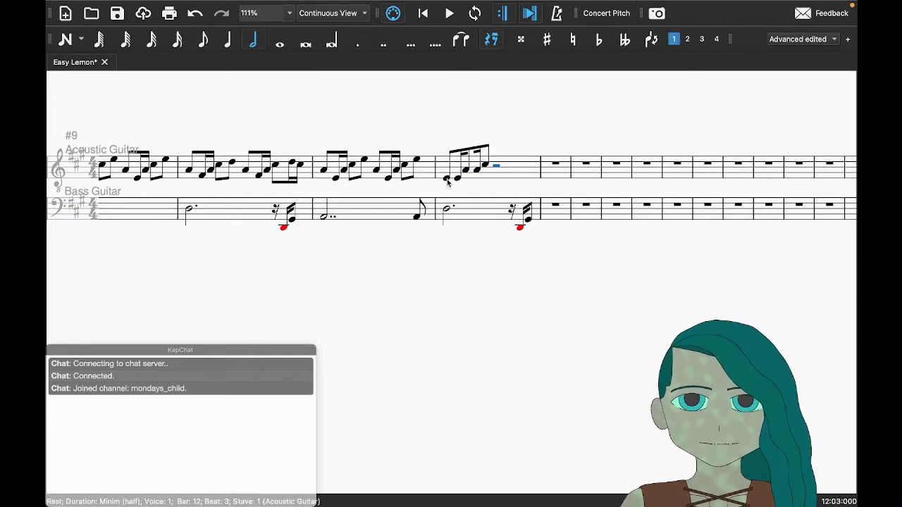
Step: Play bar 12 of the score and compare it with bar 12 of the recording in GarageBand, returning to MuseScore
{"action": "key", "text": "space"}
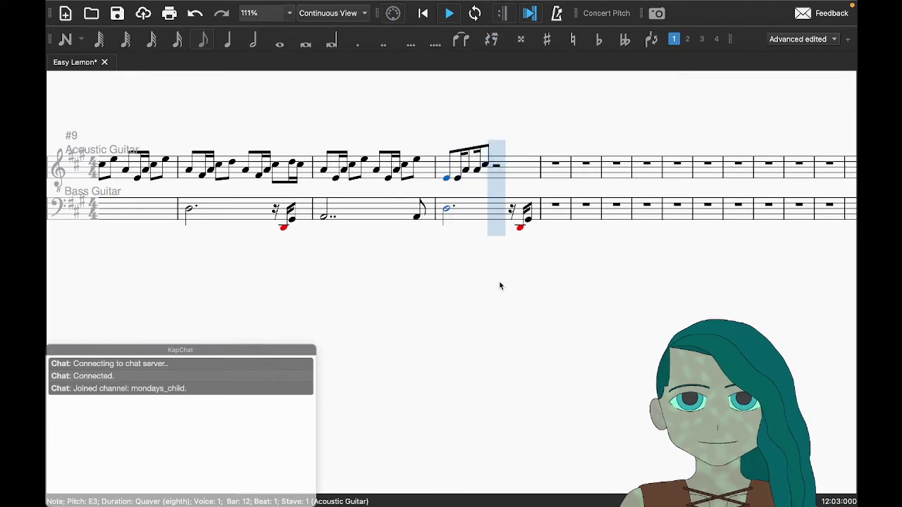
{"action": "key", "text": "space"}
{"action": "key", "text": "ctrl+Right"}
{"action": "key", "text": "space"}
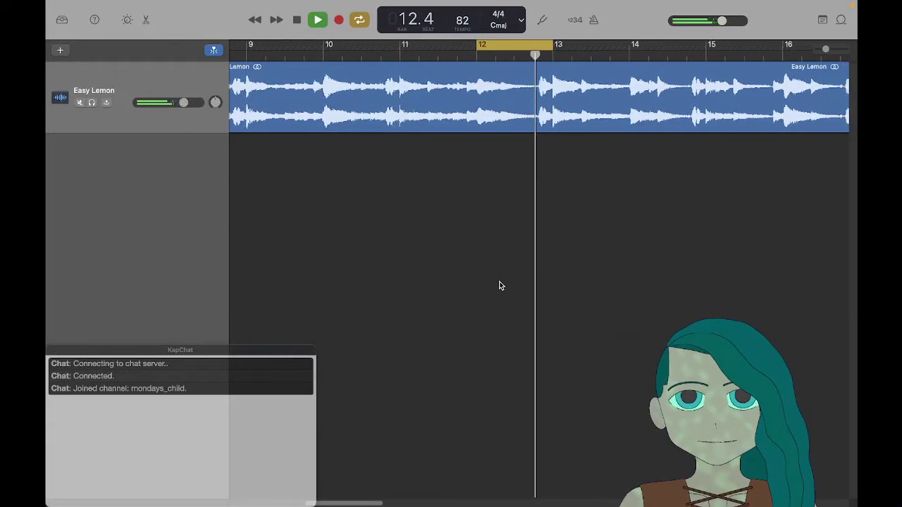
{"action": "key", "text": "space"}
{"action": "key", "text": "ctrl+Left"}
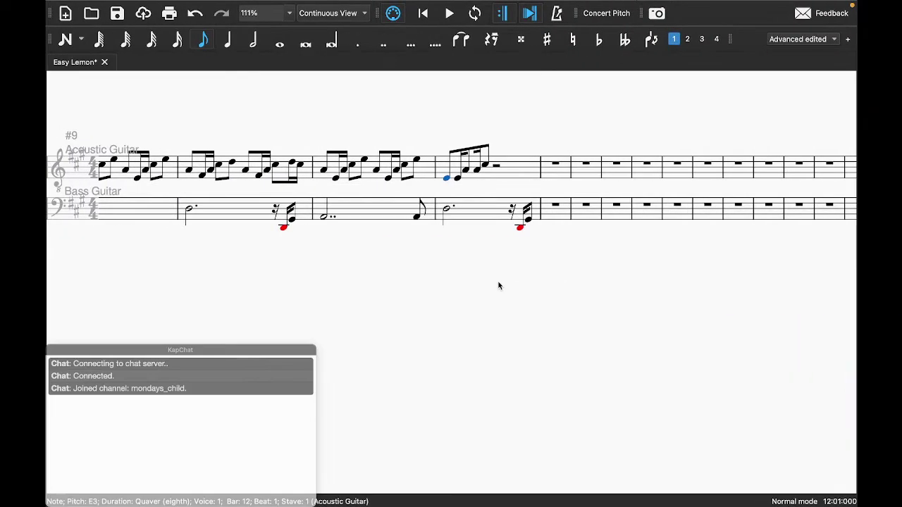
Step: Extend the last acoustic guitar note of bar 12 with a tied C#4 minim on beat 3
{"action": "key", "text": "Right"}
{"action": "key", "text": "Right"}
{"action": "key", "text": "Right"}
{"action": "key", "text": "Right"}
{"action": "key", "text": "Right"}
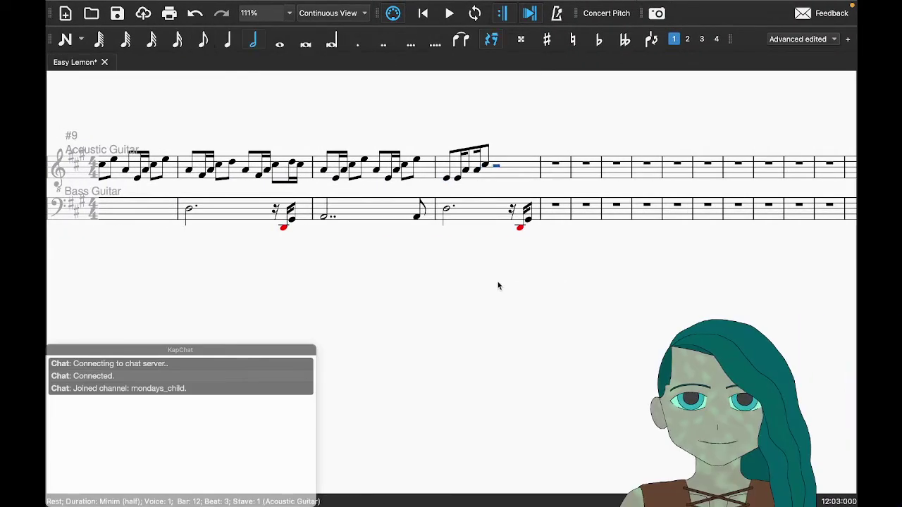
{"action": "key", "text": "n"}
{"action": "key", "text": "Left"}
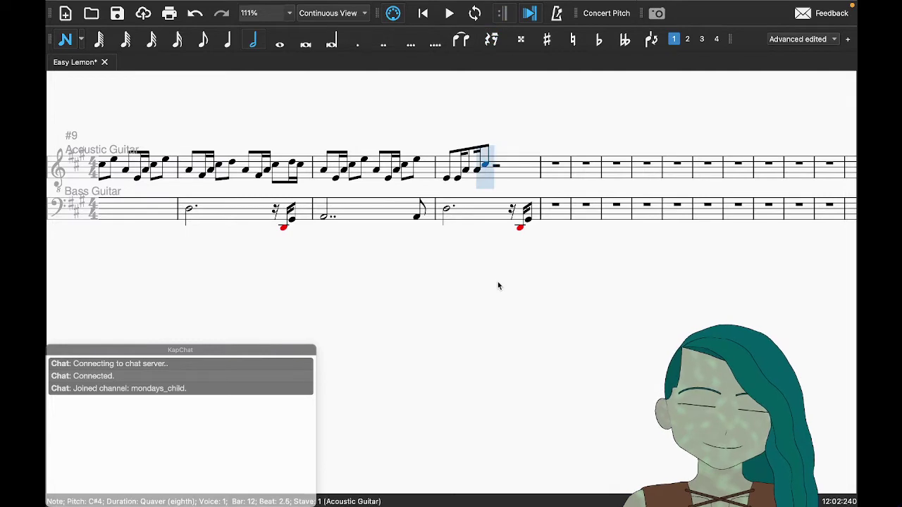
{"action": "key", "text": "plus"}
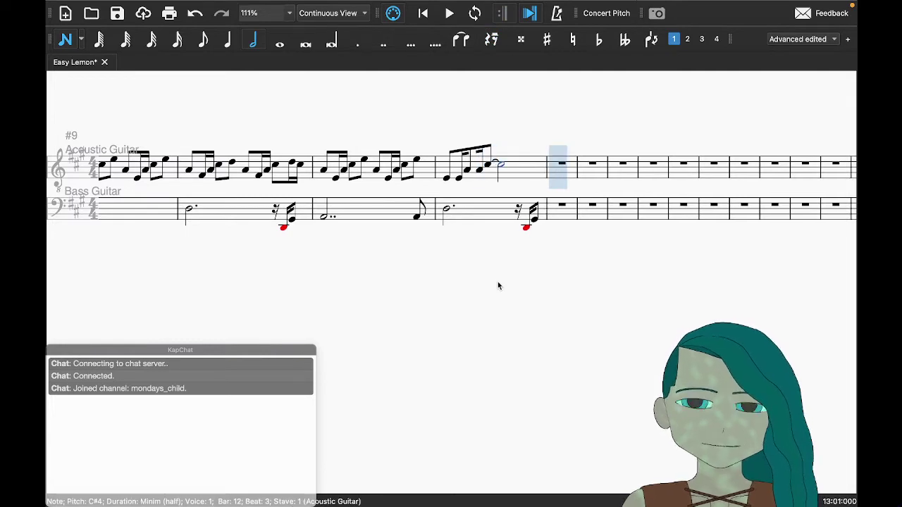
{"action": "key", "text": "Escape"}
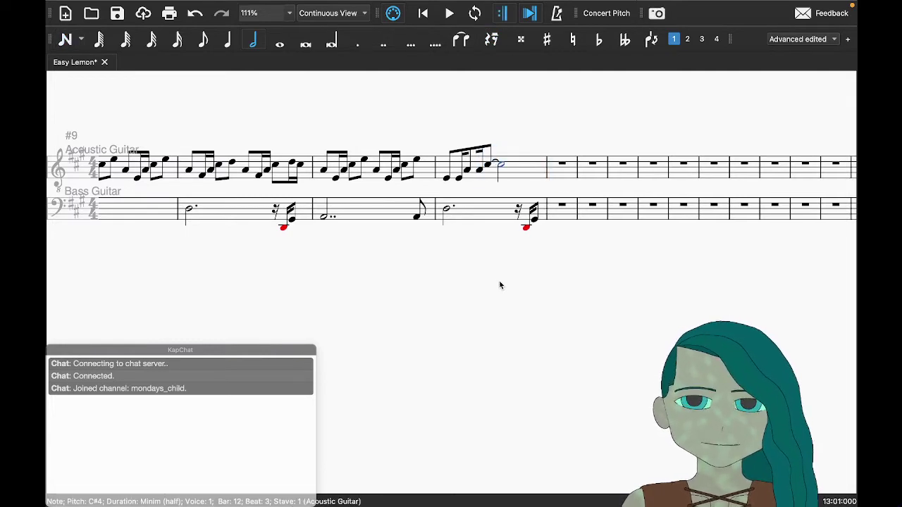
Step: Play bar 12 of the score, compare it with the looped bar in GarageBand, and select the acoustic guitar rest in bar 13 of the score
{"action": "left_click", "coordinate": [484, 223]}
{"action": "key", "text": "space"}
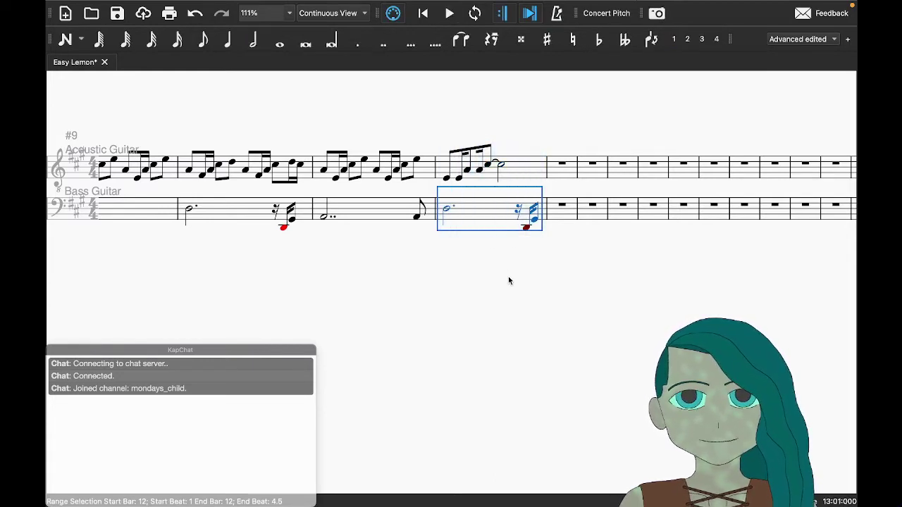
{"action": "key", "text": "super+Tab"}
{"action": "key", "text": "space"}
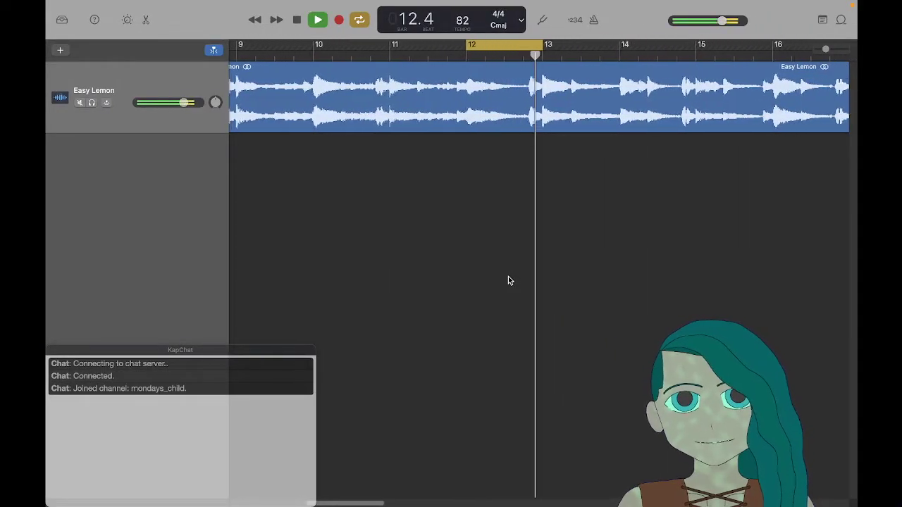
{"action": "key", "text": "space"}
{"action": "key", "text": "super+Tab"}
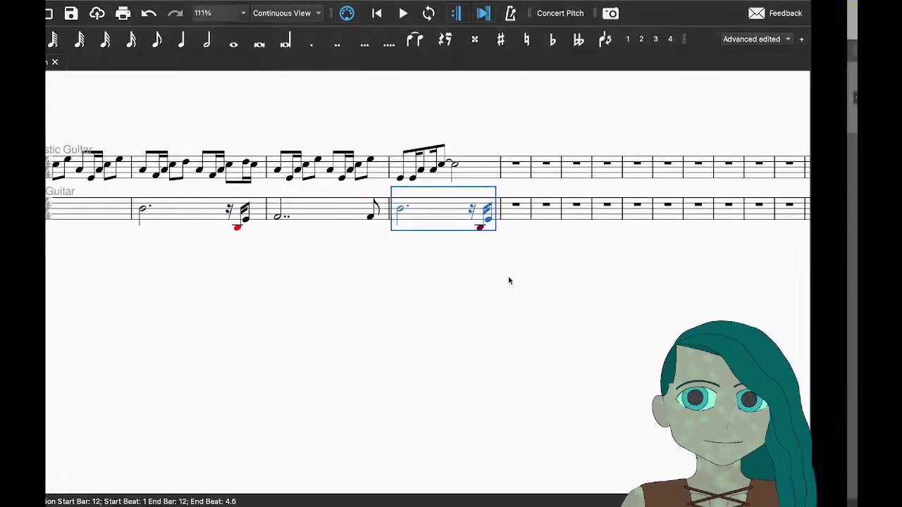
{"action": "left_click", "coordinate": [562, 165]}
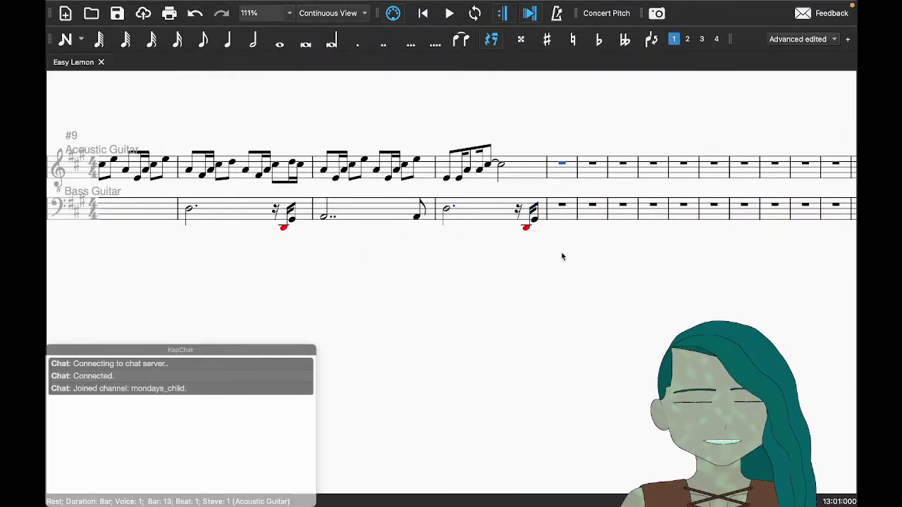
Step: Switch to GarageBand, set the loop to bars 13 to 16, listen to them and return to MuseScore
{"action": "key", "text": "super+Tab"}
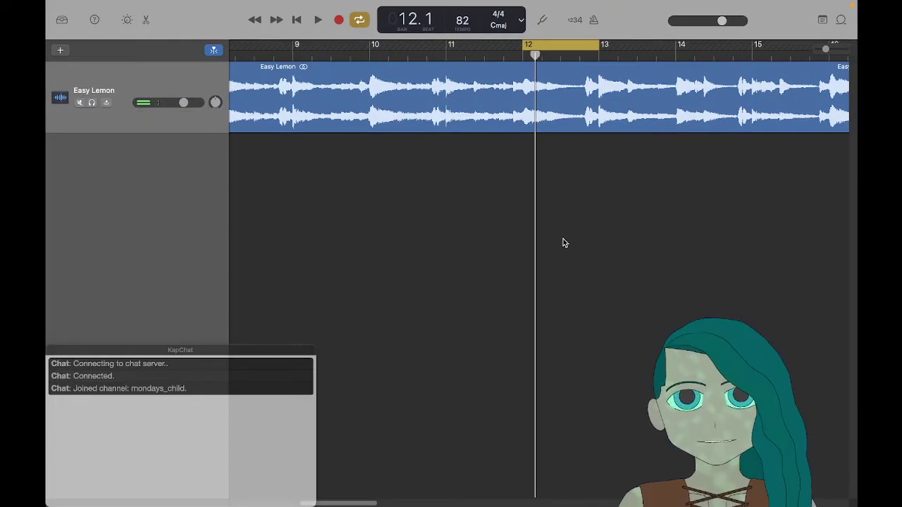
{"action": "left_click_drag", "start_coordinate": [570, 46], "coordinate": [647, 46]}
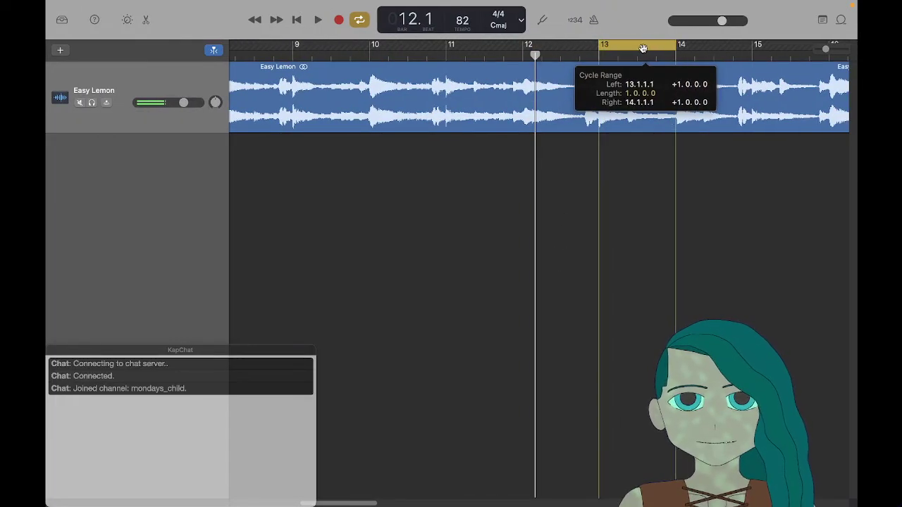
{"action": "scroll", "coordinate": [623, 129], "scroll_direction": "right", "scroll_amount": 5}
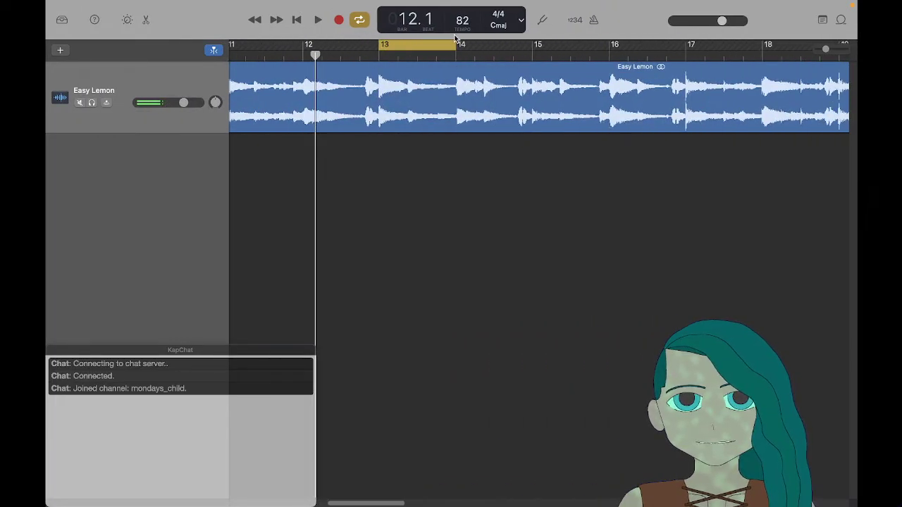
{"action": "left_click_drag", "start_coordinate": [454, 42], "coordinate": [690, 42]}
{"action": "key", "text": "space"}
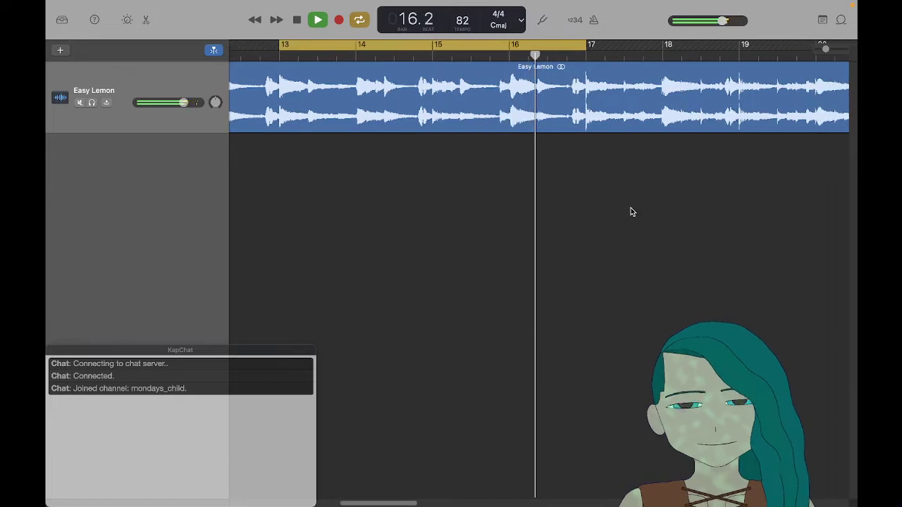
{"action": "key", "text": "space"}
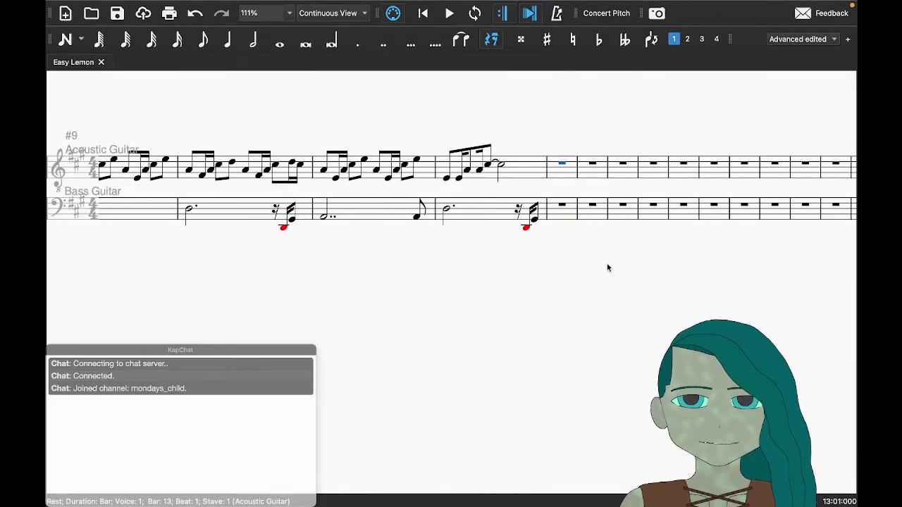
Step: Copy the bass guitar part of bars 9 to 12 into the four bars starting at bar 13
{"action": "scroll", "coordinate": [229, 254], "scroll_direction": "left", "scroll_amount": 3}
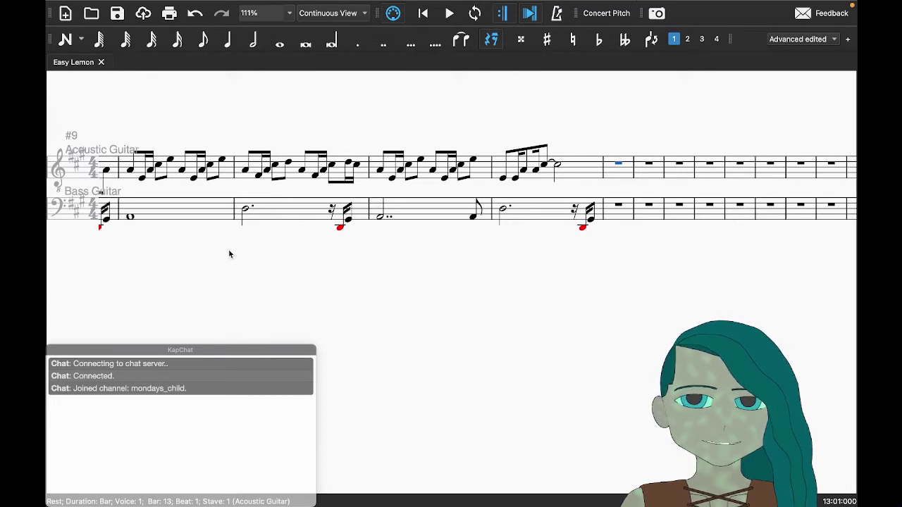
{"action": "left_click", "coordinate": [267, 211]}
{"action": "left_click", "coordinate": [611, 226], "text": "shift"}
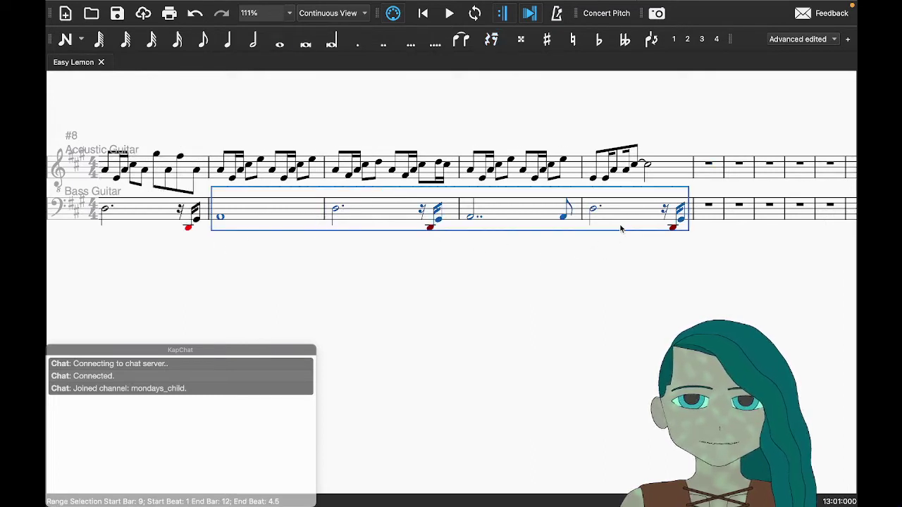
{"action": "scroll", "coordinate": [578, 224], "scroll_direction": "right", "scroll_amount": 5}
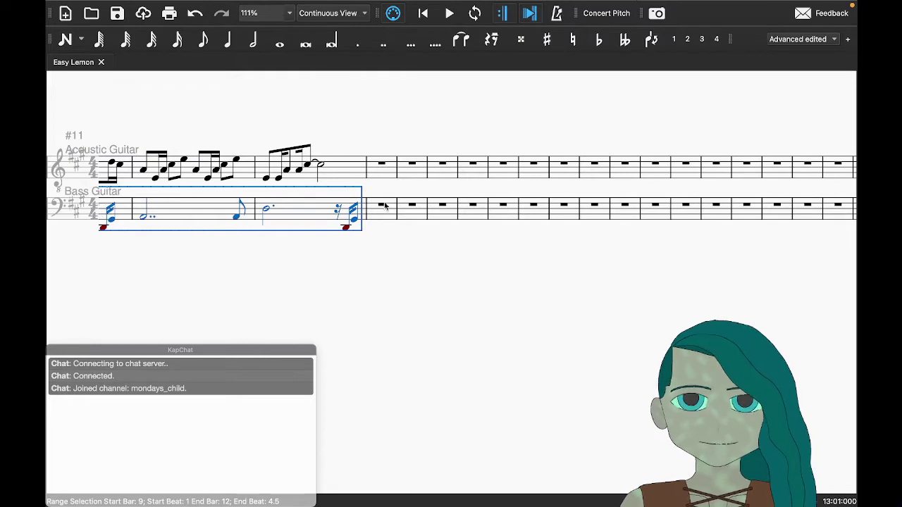
{"action": "left_click", "coordinate": [384, 212]}
{"action": "key", "text": "ctrl+v"}
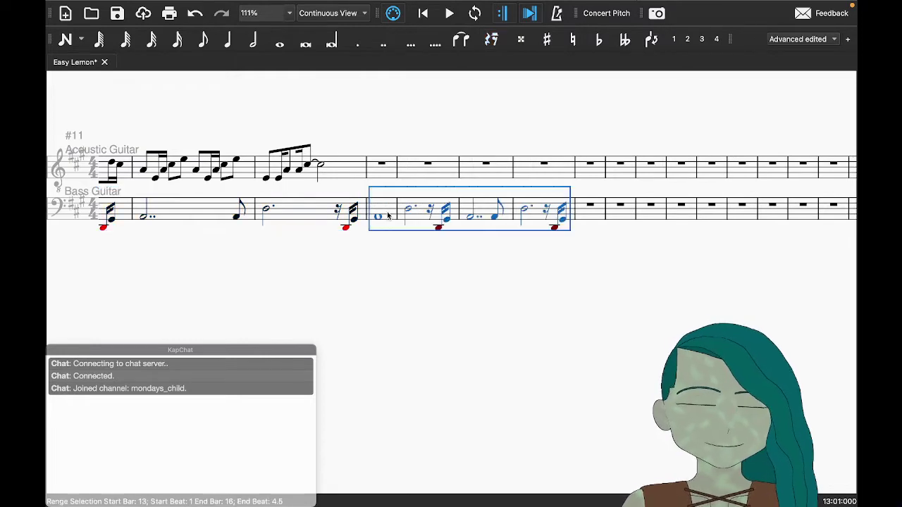
Step: Select the acoustic guitar rest in bar 13 and play the recording from bar 13 in GarageBand
{"action": "left_click", "coordinate": [382, 164]}
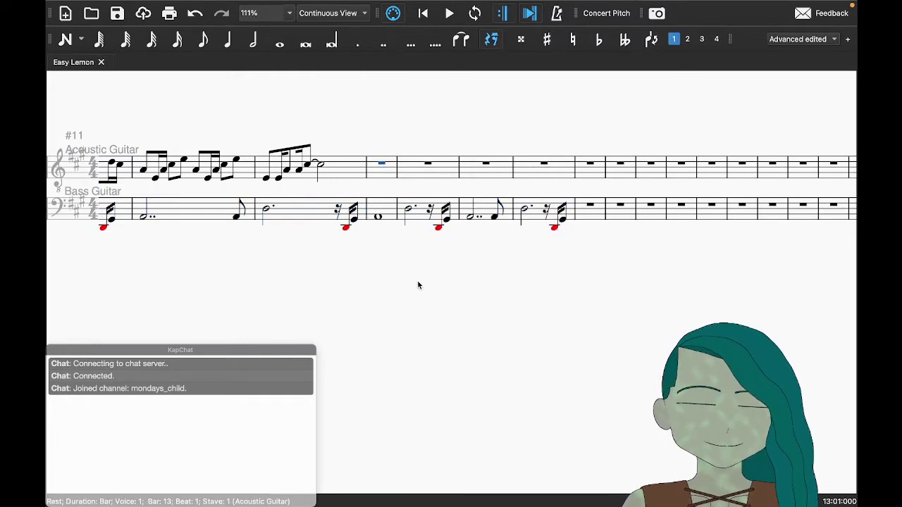
{"action": "key", "text": "ctrl+Right"}
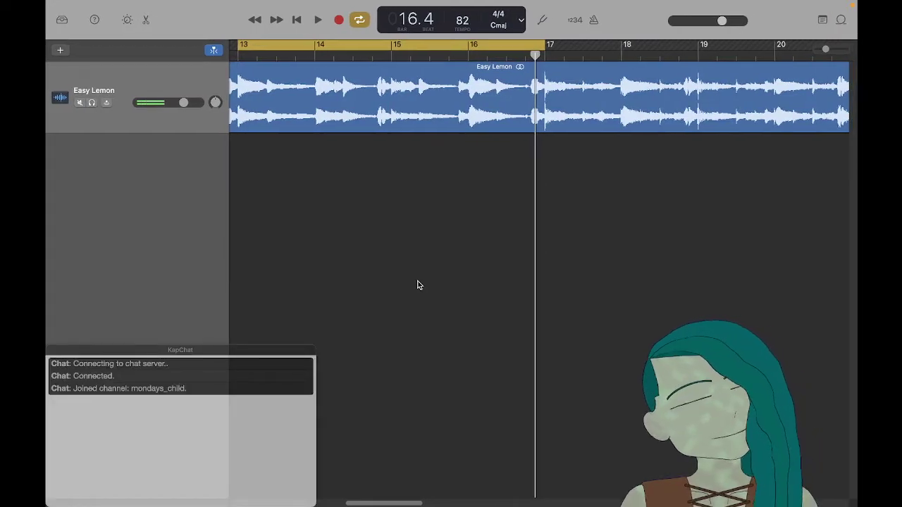
{"action": "scroll", "coordinate": [417, 285], "scroll_direction": "left", "scroll_amount": 2}
{"action": "key", "text": "space"}
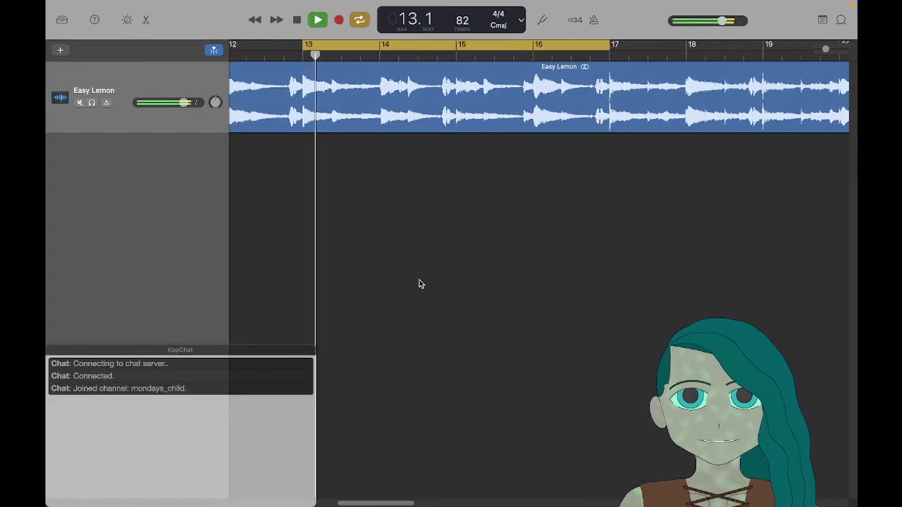
{"action": "scroll", "coordinate": [419, 283], "scroll_direction": "left", "scroll_amount": 2}
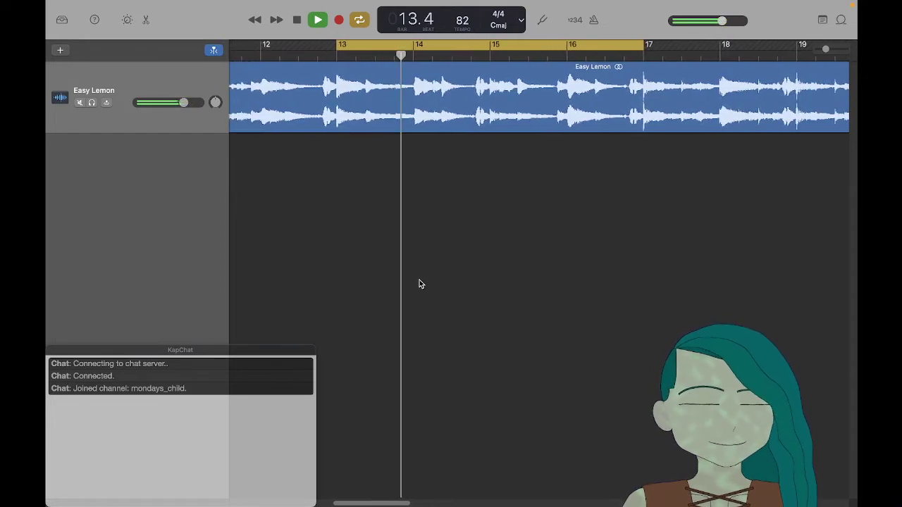
{"action": "key", "text": "space"}
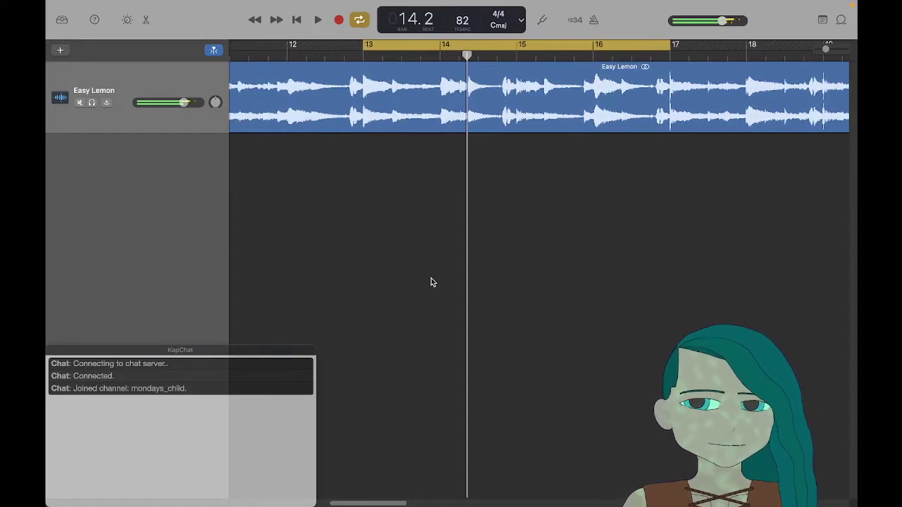
Step: Shorten the GarageBand loop to bar 13 only, listen to it repeatedly and return to MuseScore
{"action": "left_click_drag", "start_coordinate": [668, 46], "coordinate": [451, 63]}
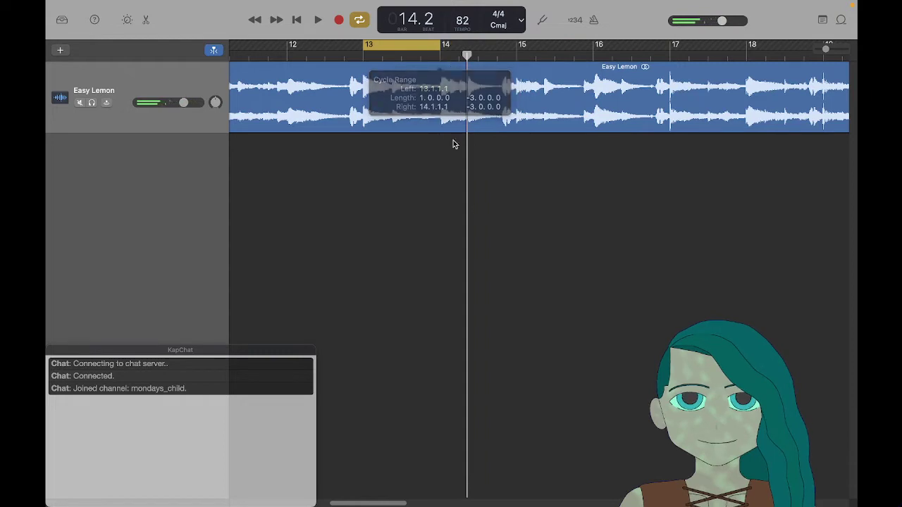
{"action": "key", "text": "space"}
{"action": "scroll", "coordinate": [499, 252], "scroll_direction": "left", "scroll_amount": 2}
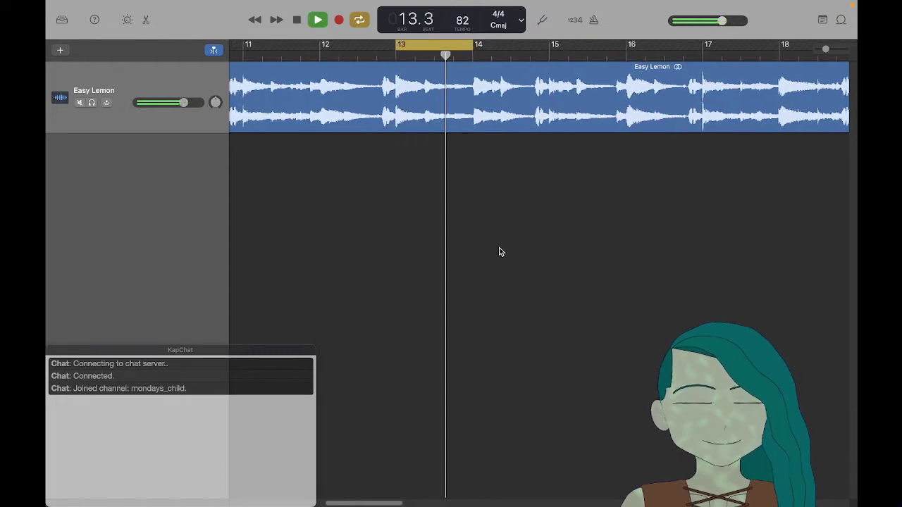
{"action": "scroll", "coordinate": [499, 251], "scroll_direction": "left", "scroll_amount": 2}
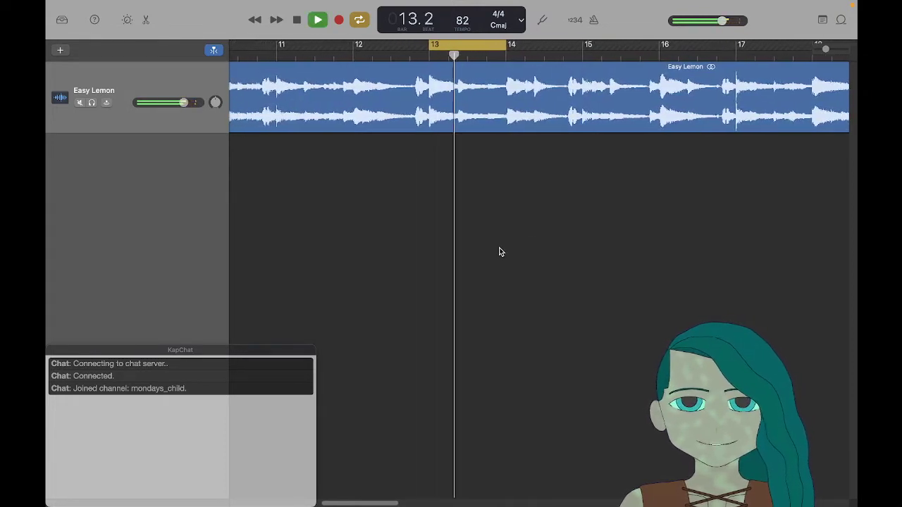
{"action": "scroll", "coordinate": [498, 252], "scroll_direction": "left", "scroll_amount": 2}
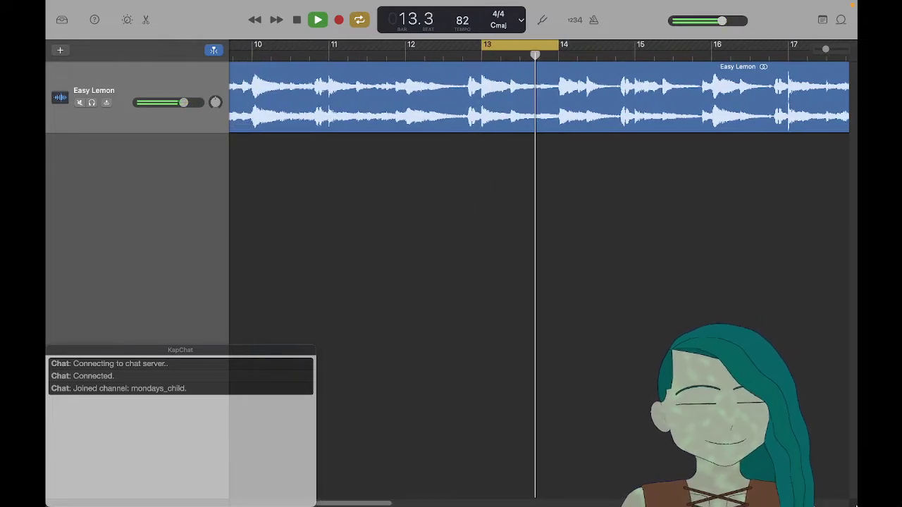
{"action": "scroll", "coordinate": [499, 252], "scroll_direction": "left", "scroll_amount": 3}
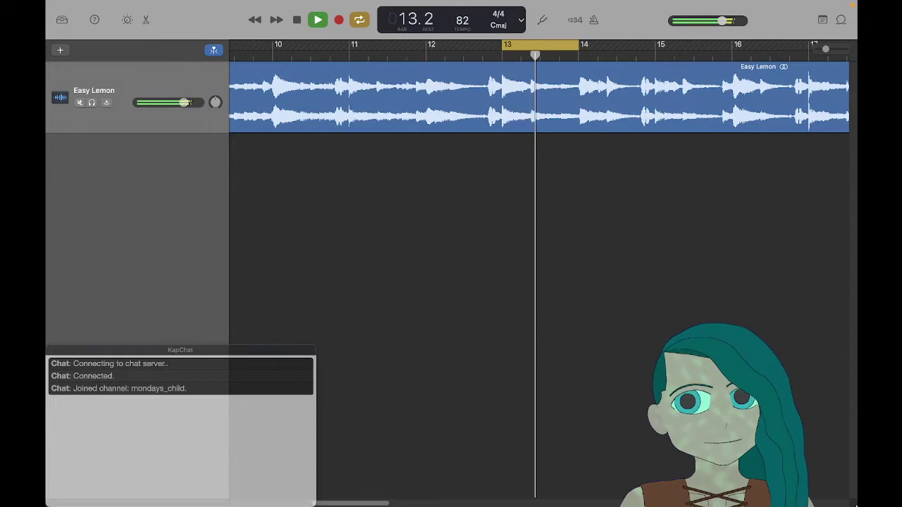
{"action": "key", "text": "space"}
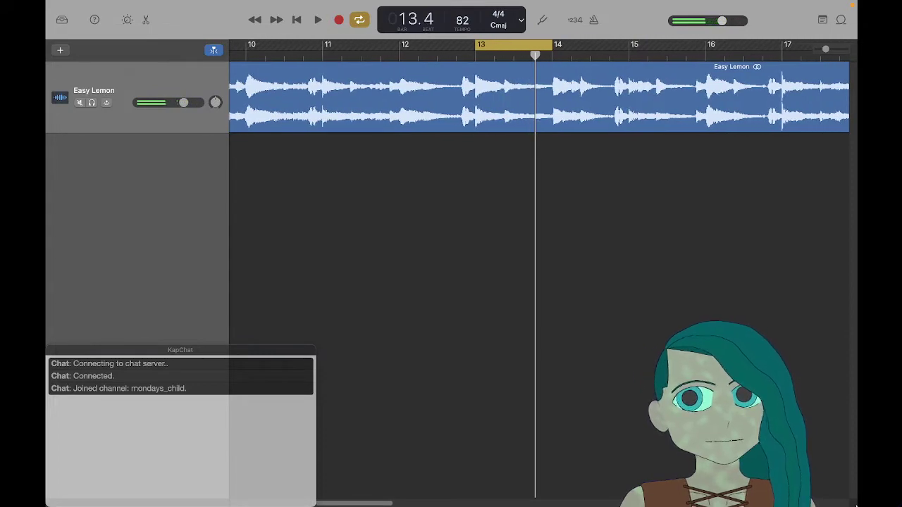
{"action": "key", "text": "super+Tab"}
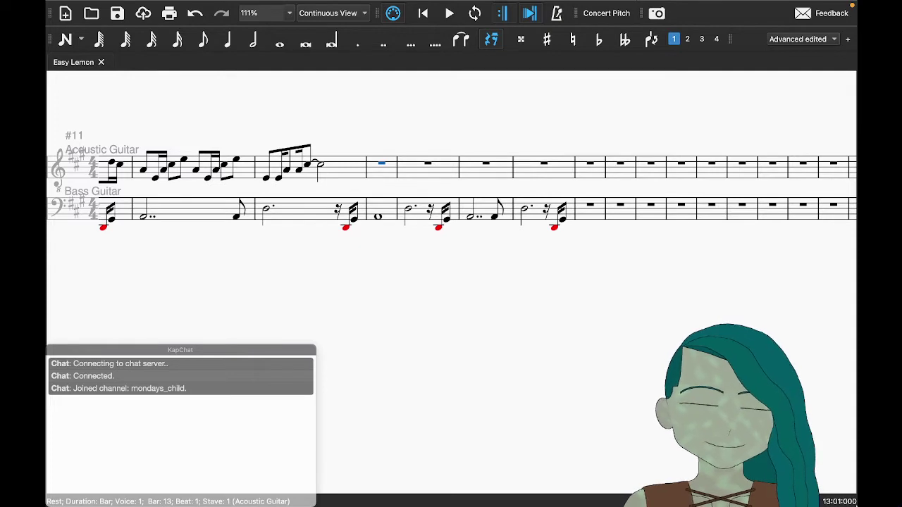
Step: Enter acoustic guitar quavers A3, E3, A3 and E4 on beats 1 and 2 of bar 13 and check them against the recording in GarageBand
{"action": "key", "text": "n"}
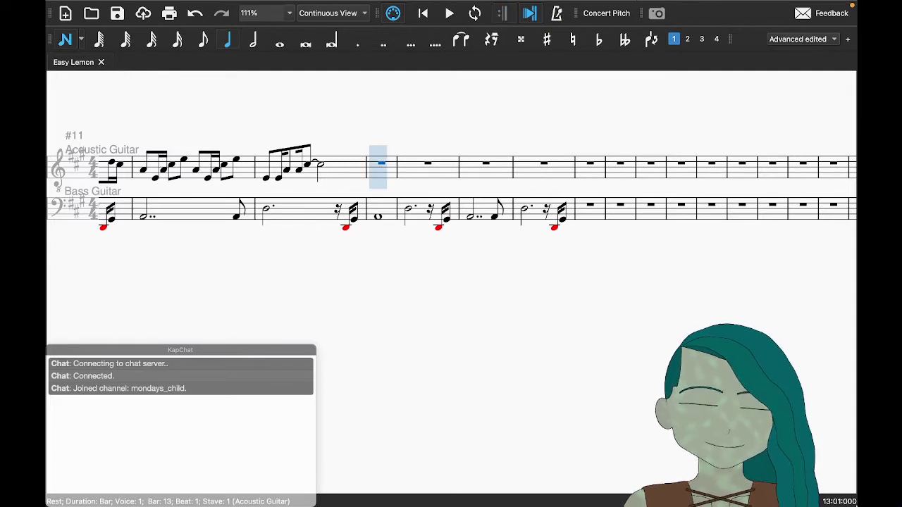
{"action": "key", "text": "4"}
{"action": "key", "text": "a"}
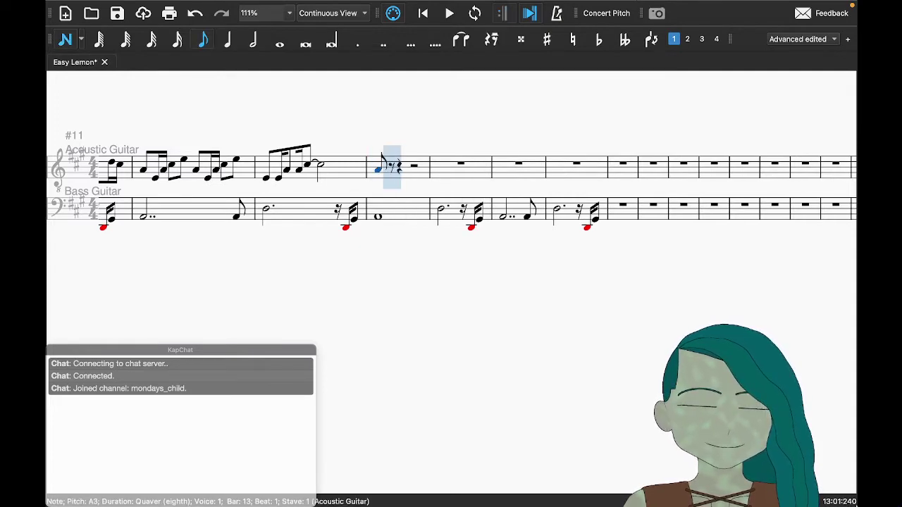
{"action": "key", "text": "e"}
{"action": "key", "text": "a"}
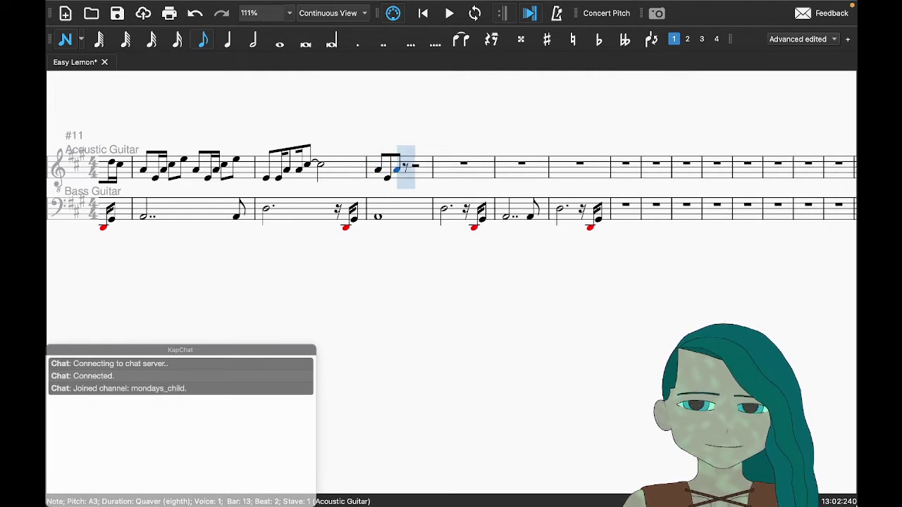
{"action": "key", "text": "e"}
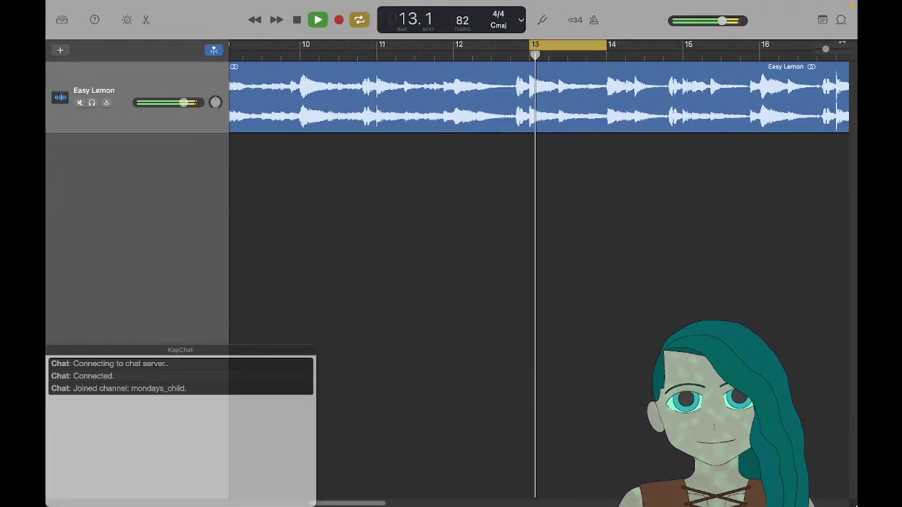
{"action": "key", "text": "space"}
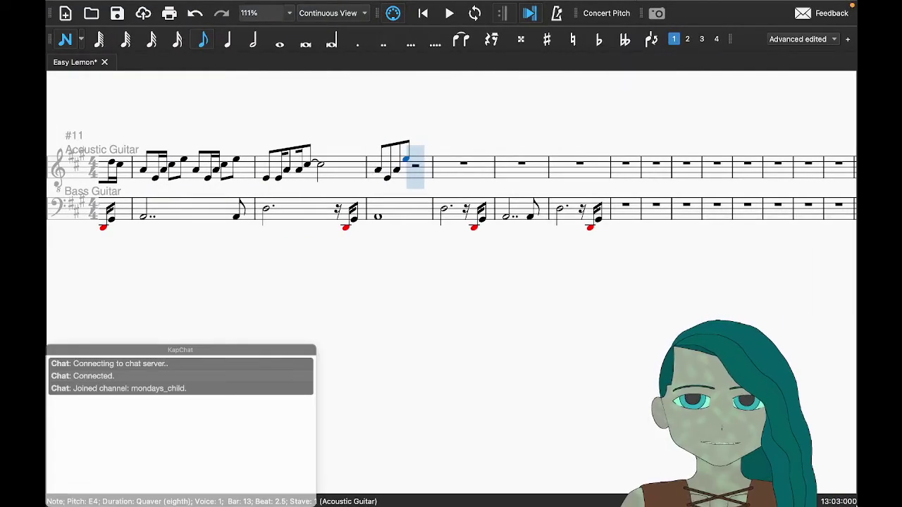
{"action": "key", "text": "Escape"}
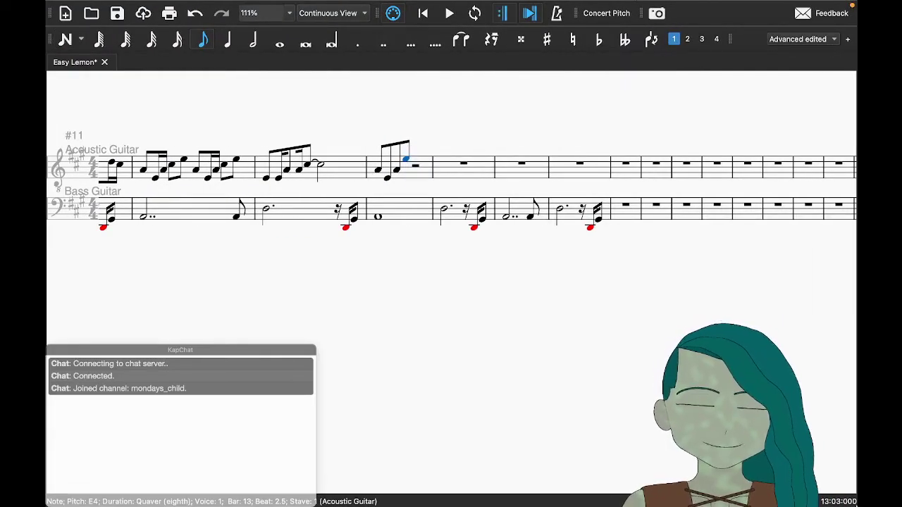
{"action": "key", "text": "5"}
{"action": "key", "text": "period"}
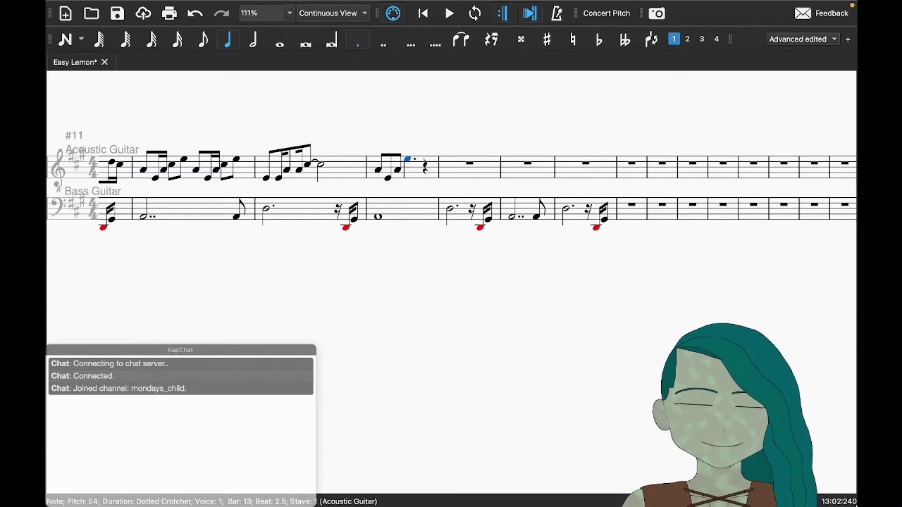
{"action": "key", "text": "4"}
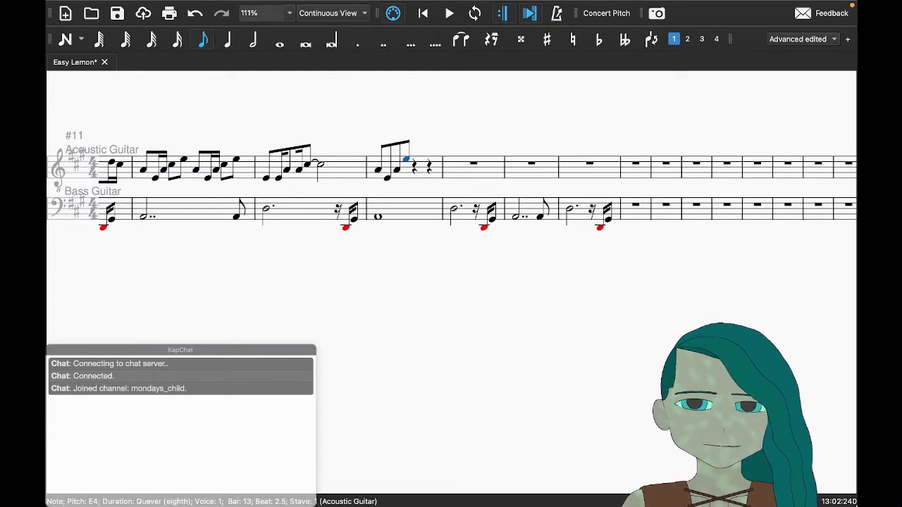
Step: Tie a crotchet E4 on beat 3 to the preceding E4 quaver in the acoustic guitar's bar 13 and audition it
{"action": "key", "text": "n"}
{"action": "key", "text": "5"}
{"action": "key", "text": "plus"}
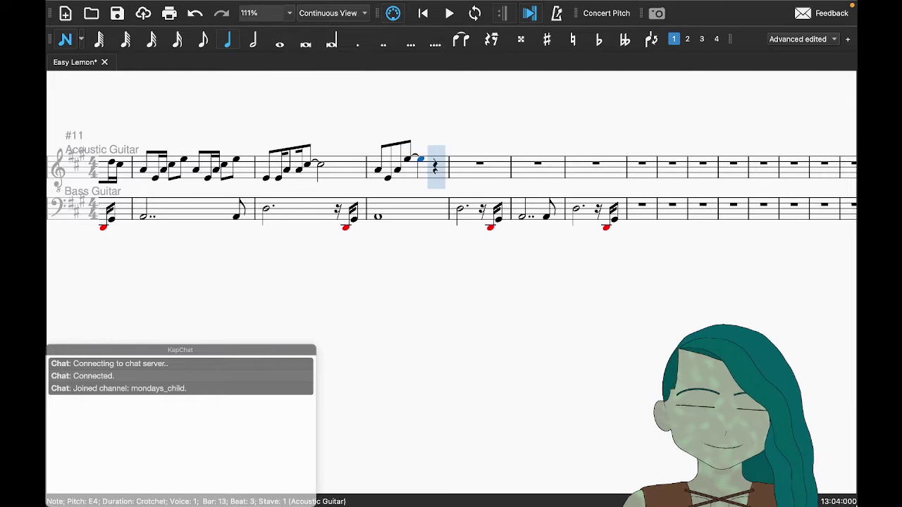
{"action": "key", "text": "Escape"}
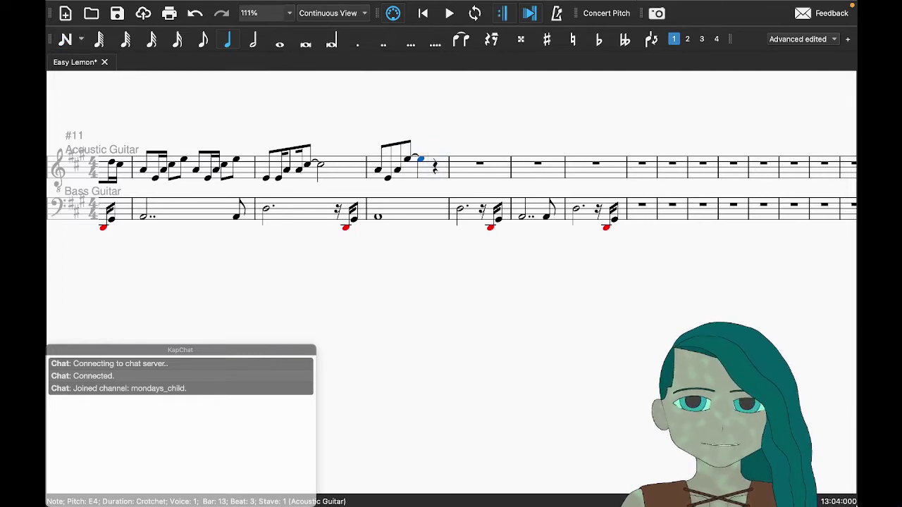
{"action": "key", "text": "Left"}
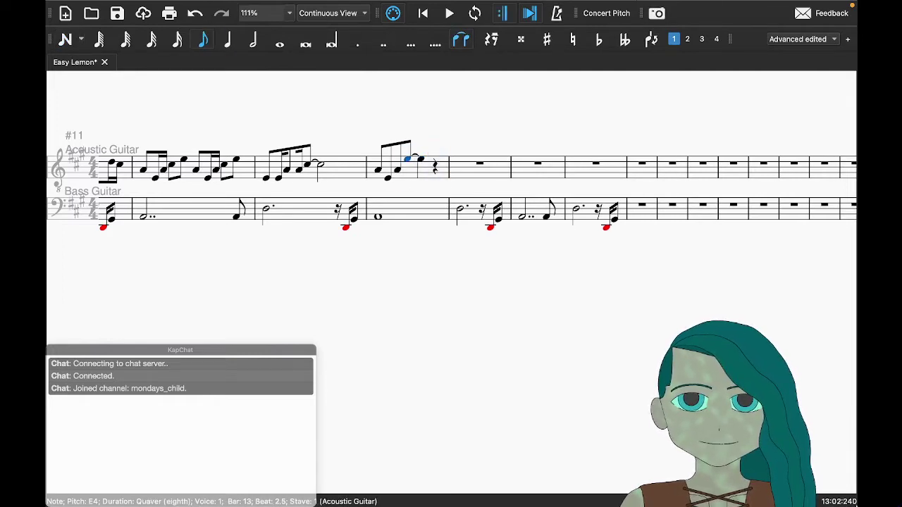
{"action": "key", "text": "Right"}
{"action": "key", "text": "Left"}
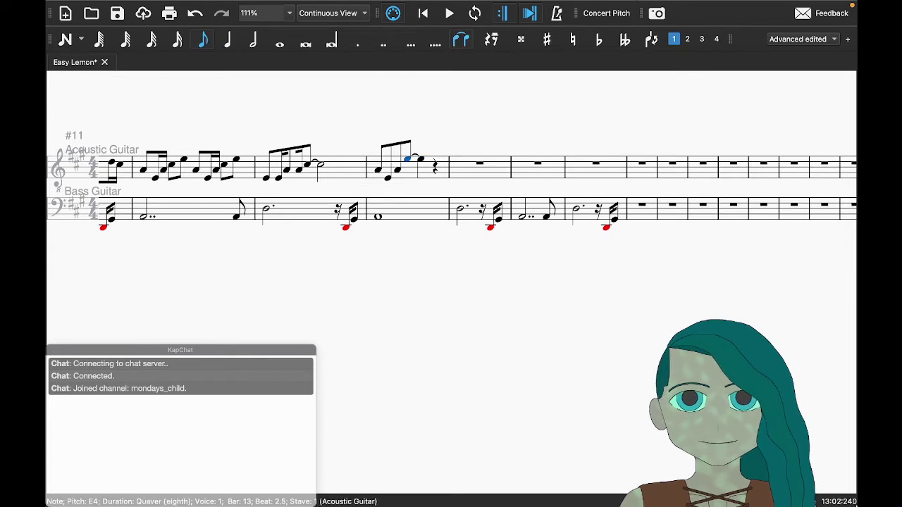
{"action": "key", "text": "space"}
{"action": "key", "text": "space"}
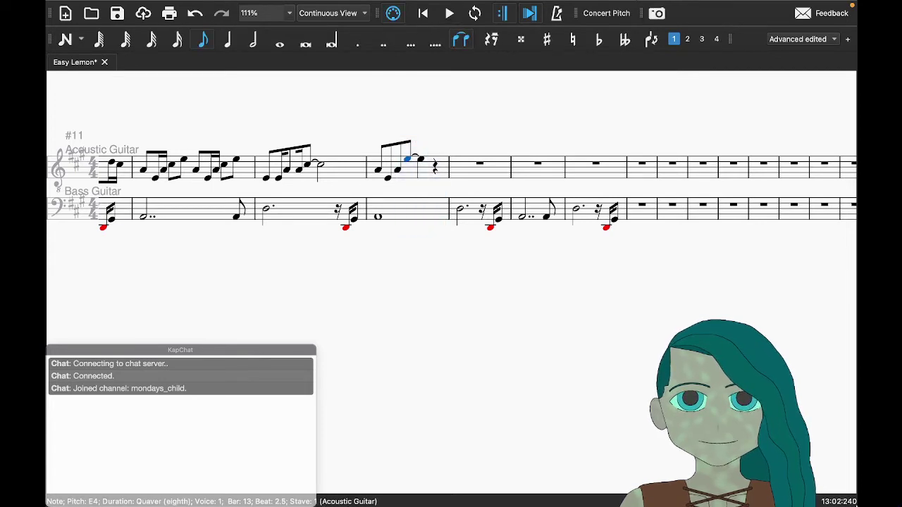
Step: Select the acoustic guitar rest on beat 4 of bar 13 and listen to the looped bar 13 in GarageBand before returning to MuseScore
{"action": "key", "text": "Right"}
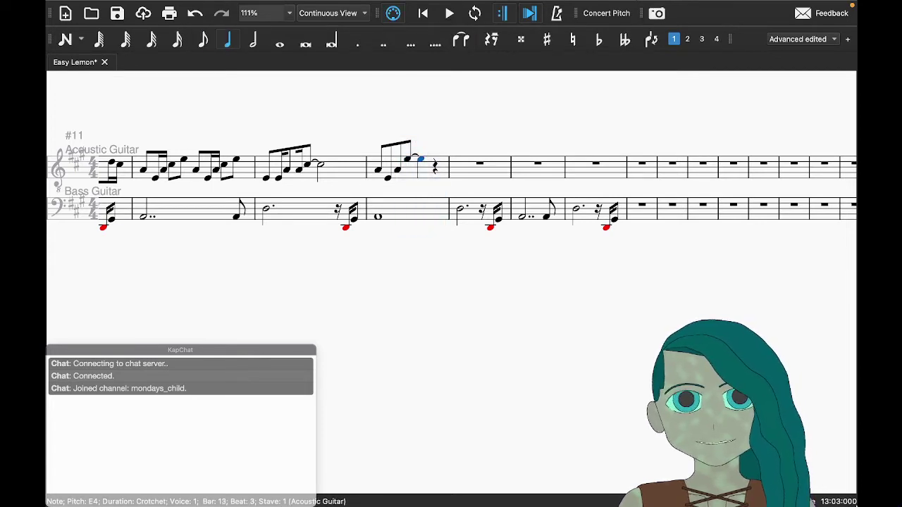
{"action": "key", "text": "Right"}
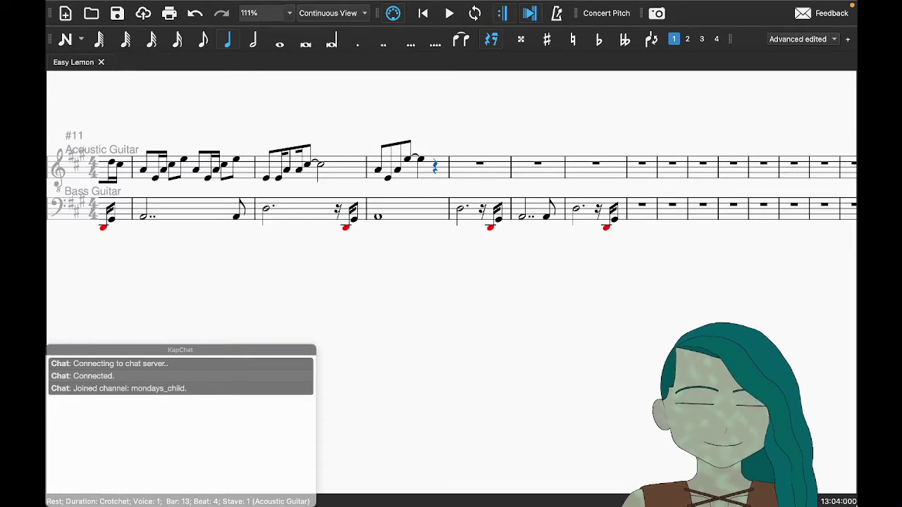
{"action": "key", "text": "ctrl+Right"}
{"action": "key", "text": "space"}
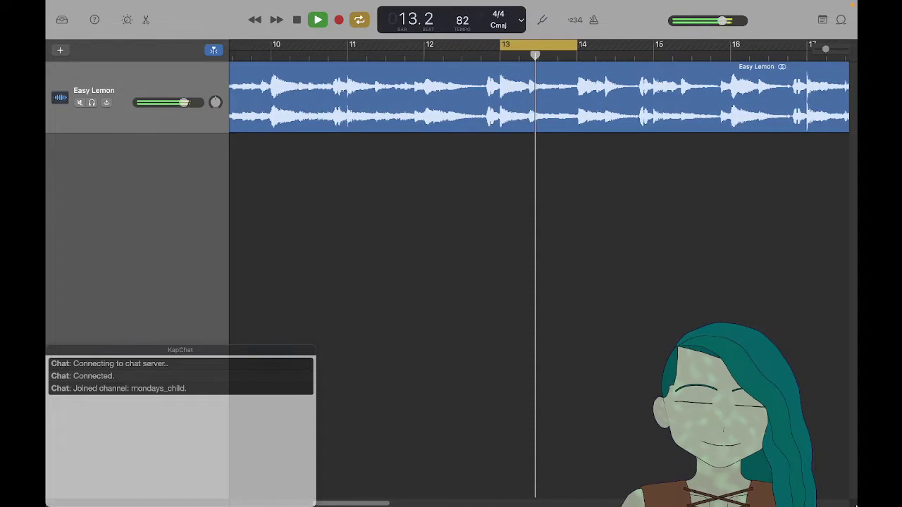
{"action": "key", "text": "space"}
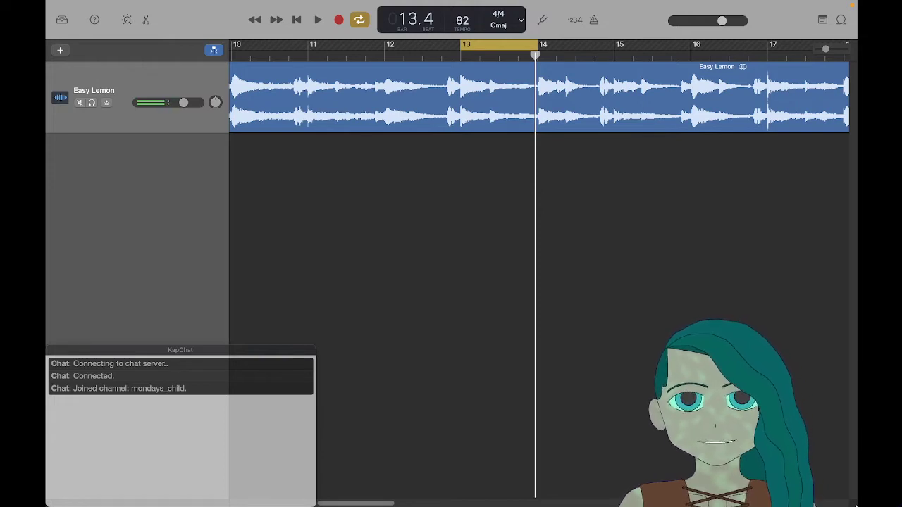
{"action": "key", "text": "space"}
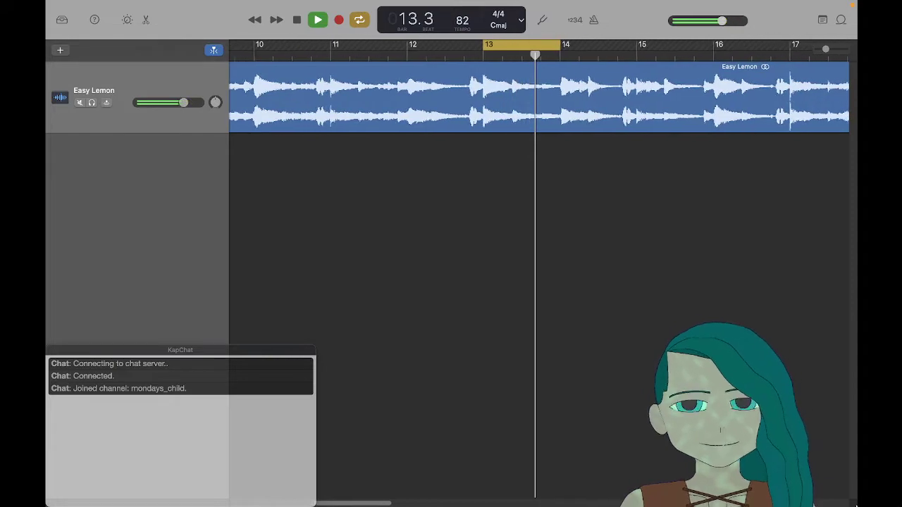
{"action": "key", "text": "space"}
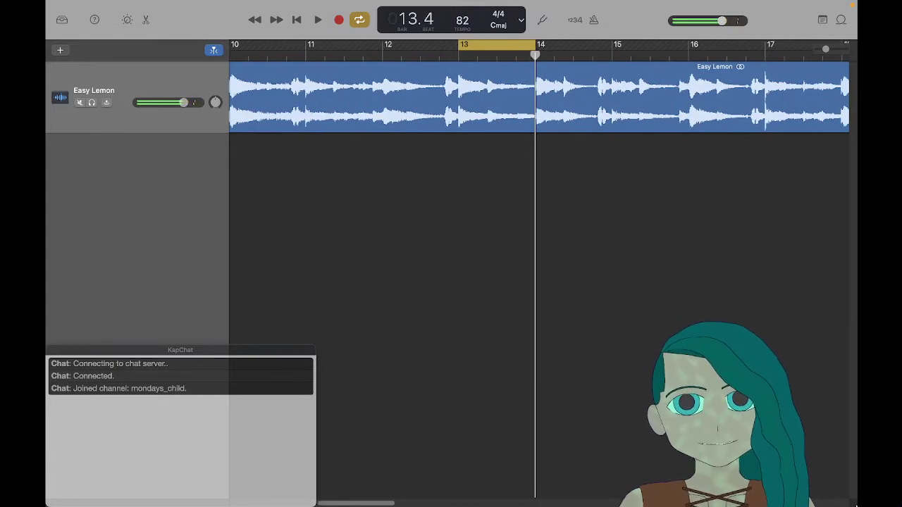
{"action": "key", "text": "super+Tab"}
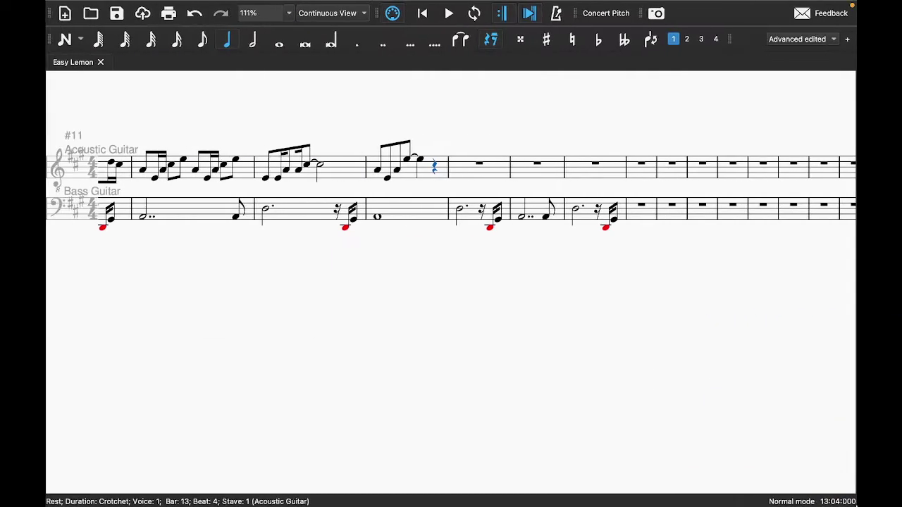
Step: Enter a crotchet A3 on beat 4 of the acoustic guitar's bar 13, play the bar back and save the score
{"action": "key", "text": "n"}
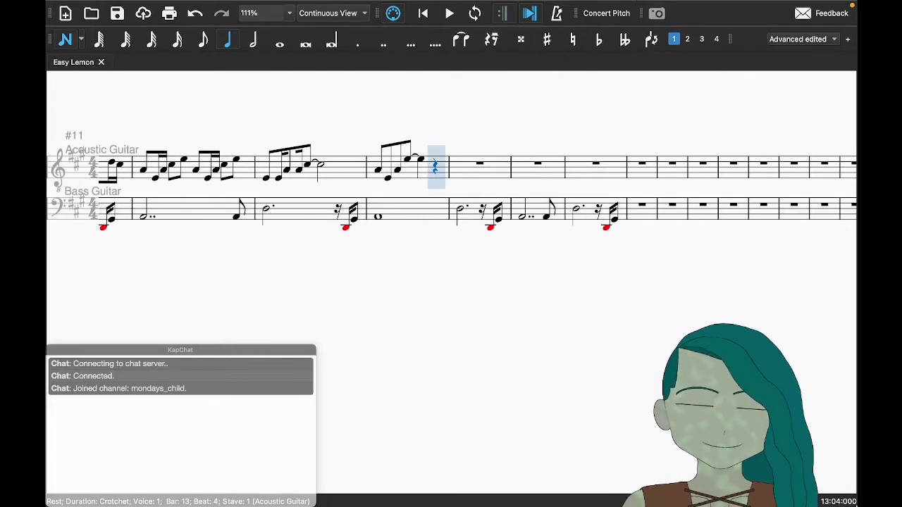
{"action": "key", "text": "a"}
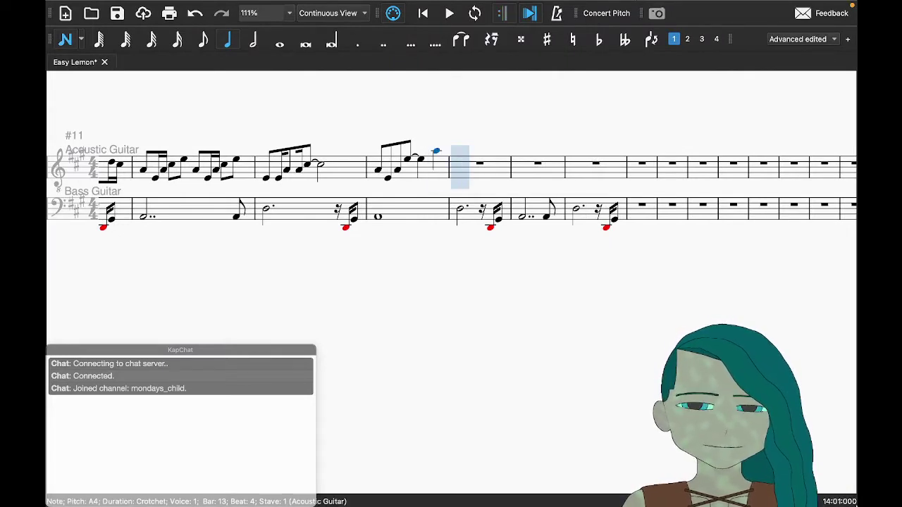
{"action": "key", "text": "ctrl+Down"}
{"action": "key", "text": "Escape"}
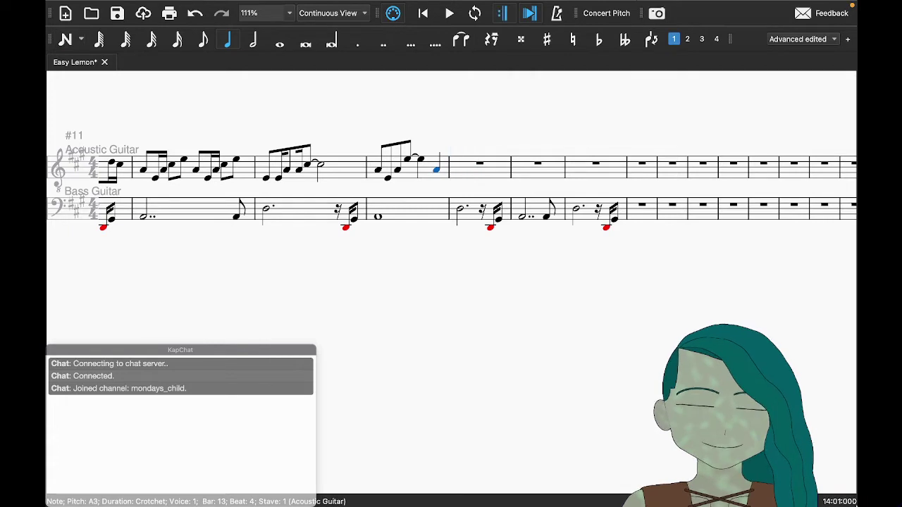
{"action": "left_click", "coordinate": [415, 211]}
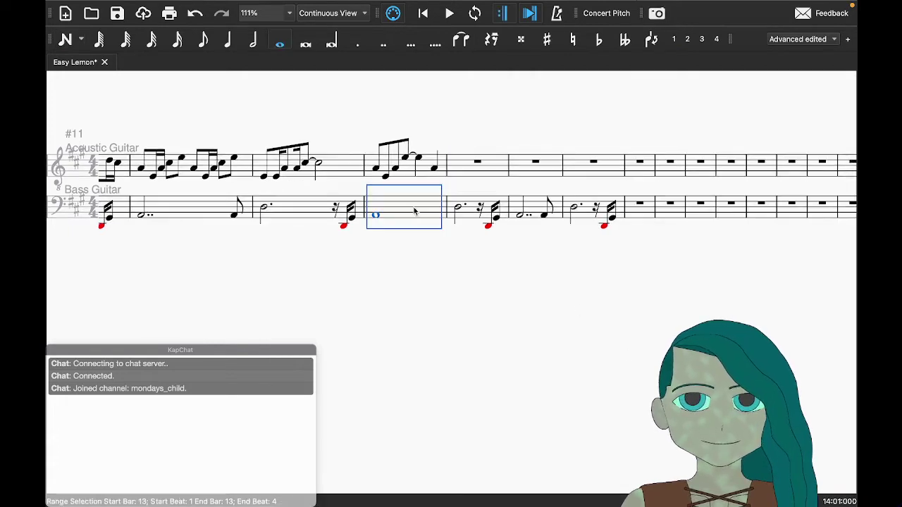
{"action": "key", "text": "space"}
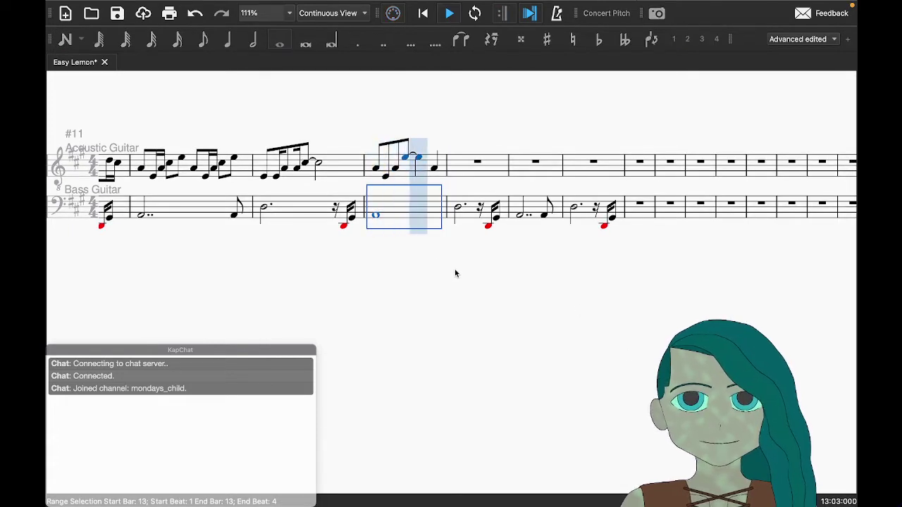
{"action": "key", "text": "Escape"}
{"action": "key", "text": "ctrl+s"}
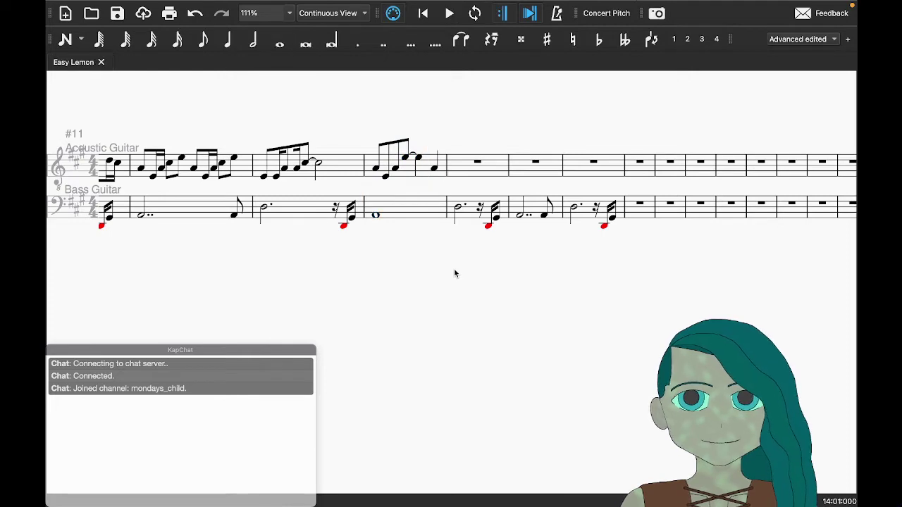
Step: Listen to bar 13 in GarageBand, move the loop to bar 14 and play it
{"action": "key", "text": "ctrl+Right"}
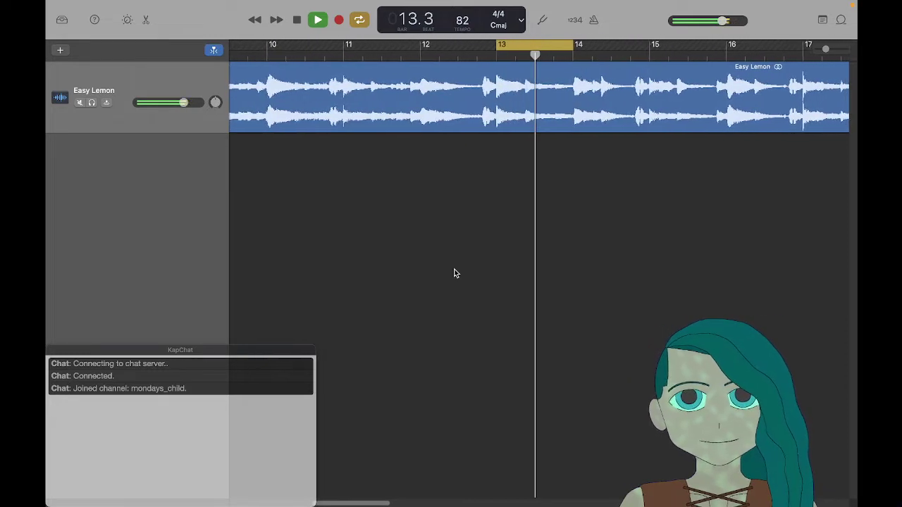
{"action": "key", "text": "space"}
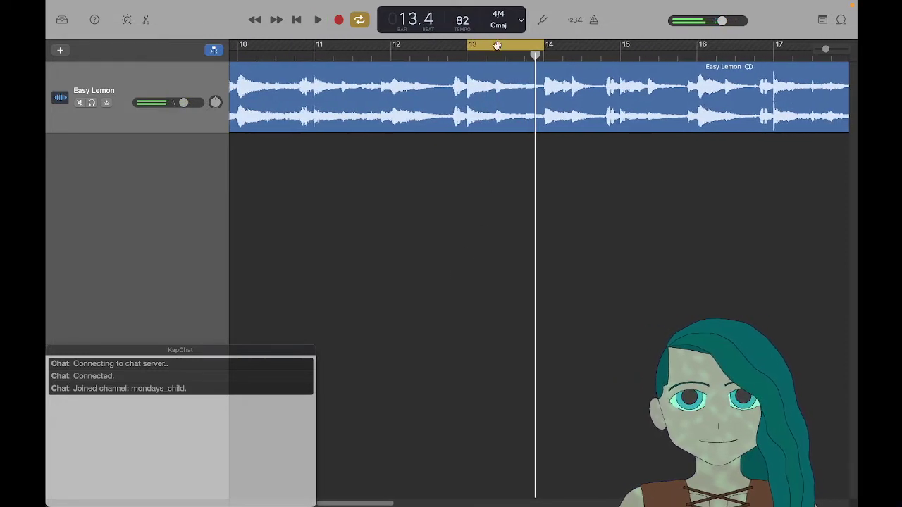
{"action": "left_click_drag", "start_coordinate": [495, 43], "coordinate": [574, 55]}
{"action": "key", "text": "space"}
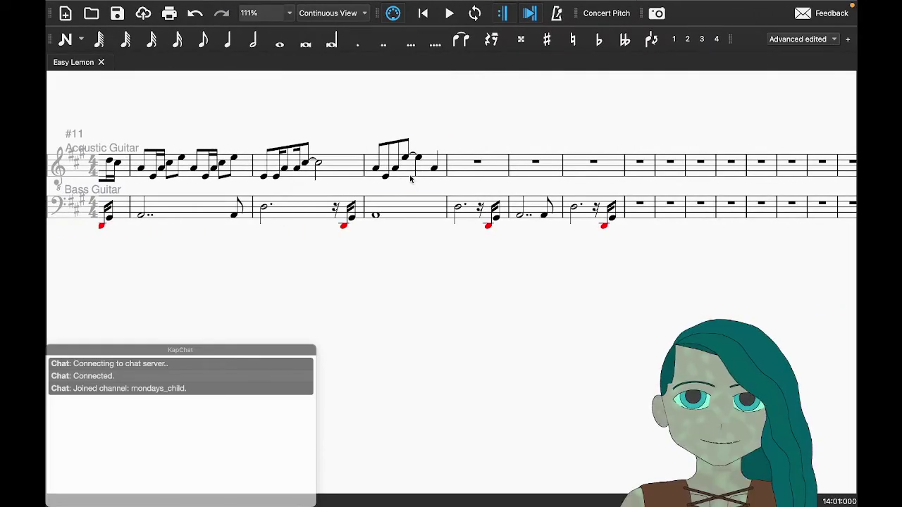
Step: Copy the acoustic guitar's bar 13 into bar 14 and lengthen the copied E4 on beat 3 to a minim
{"action": "left_click", "coordinate": [396, 180]}
{"action": "left_click", "coordinate": [464, 187]}
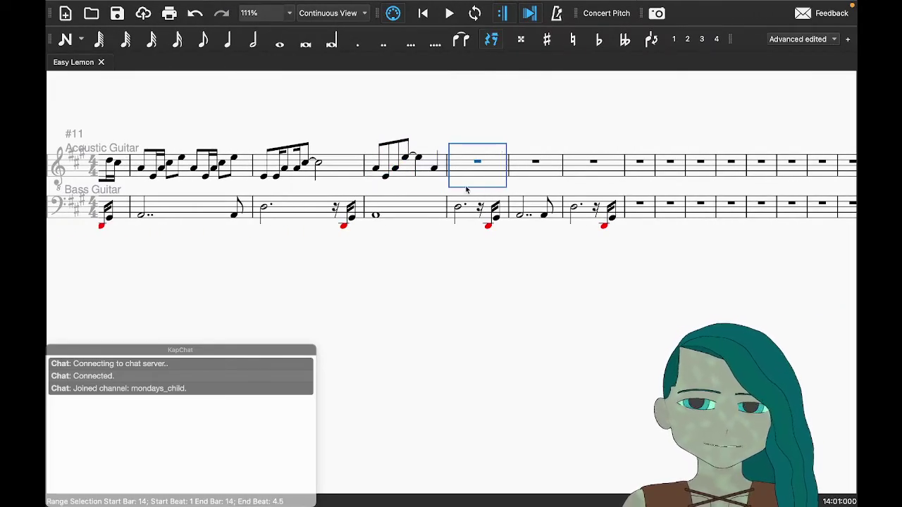
{"action": "key", "text": "ctrl+v"}
{"action": "left_click", "coordinate": [518, 174]}
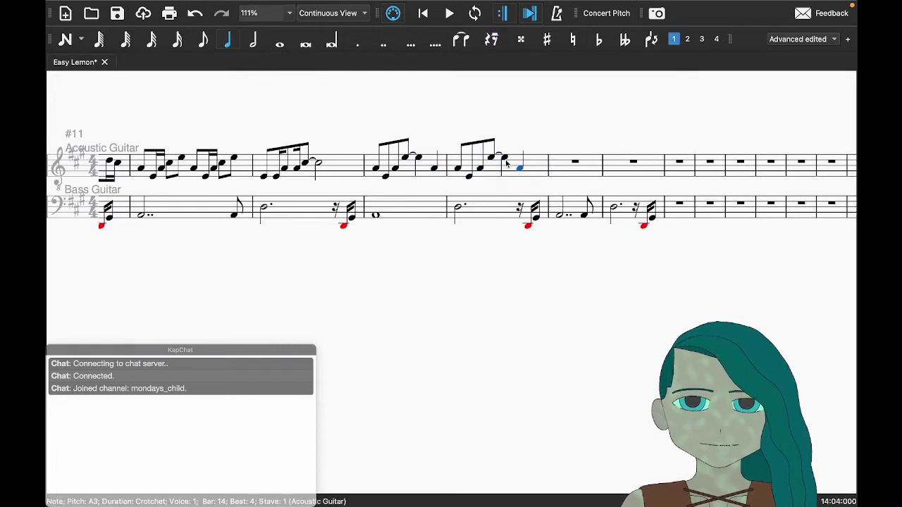
{"action": "left_click", "coordinate": [505, 162]}
{"action": "key", "text": "6"}
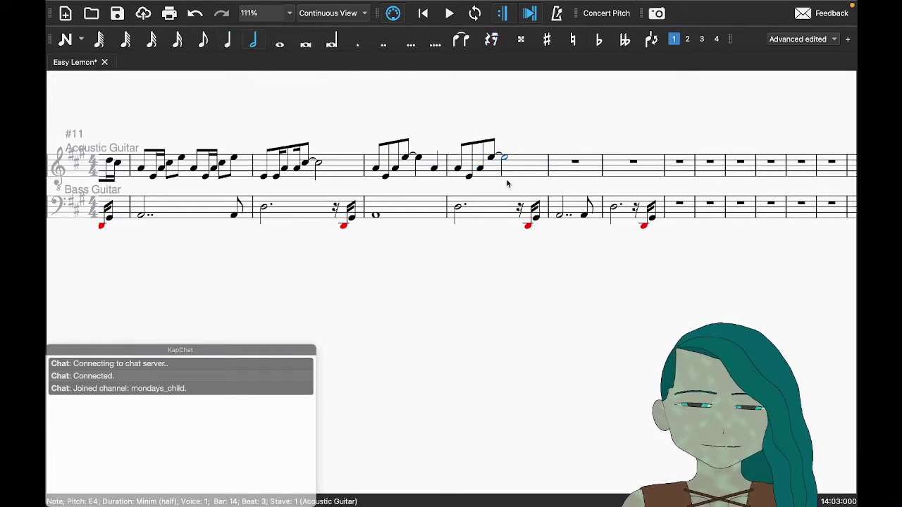
Step: Lower the tied E4 notes in the acoustic guitar's bar 14 to D4 and save the score
{"action": "left_click", "coordinate": [468, 175]}
{"action": "key", "text": "Right"}
{"action": "key", "text": "Right"}
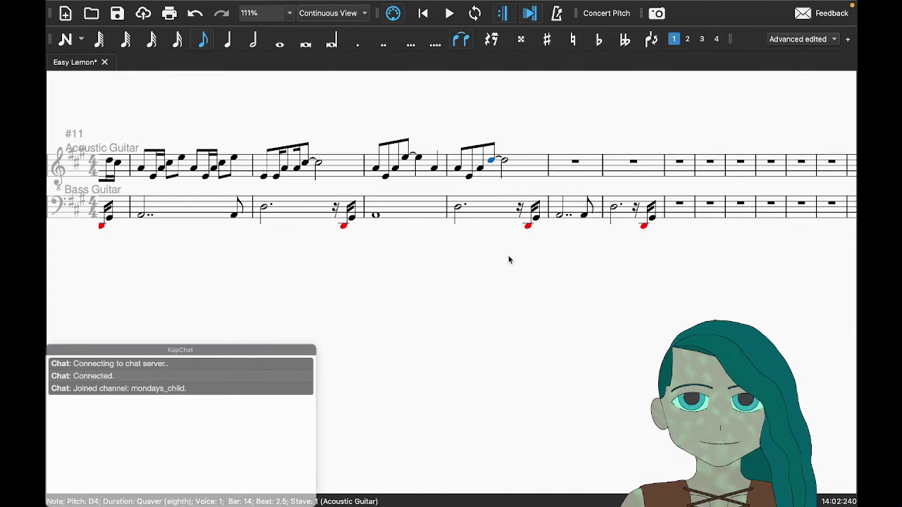
{"action": "key", "text": "Escape"}
{"action": "key", "text": "ctrl+s"}
Step: Play bar 14 back in MuseScore and compare it with the looped bar 14 in GarageBand
{"action": "left_click", "coordinate": [463, 210]}
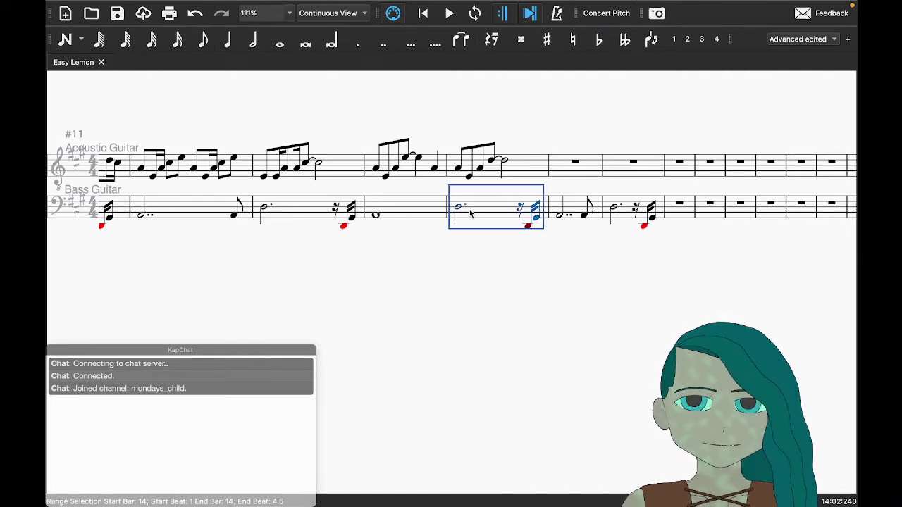
{"action": "key", "text": "space"}
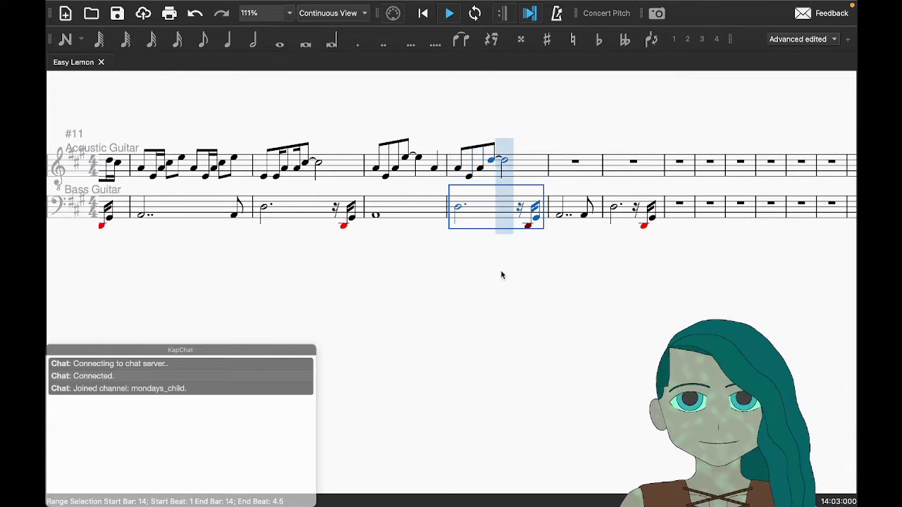
{"action": "key", "text": "Escape"}
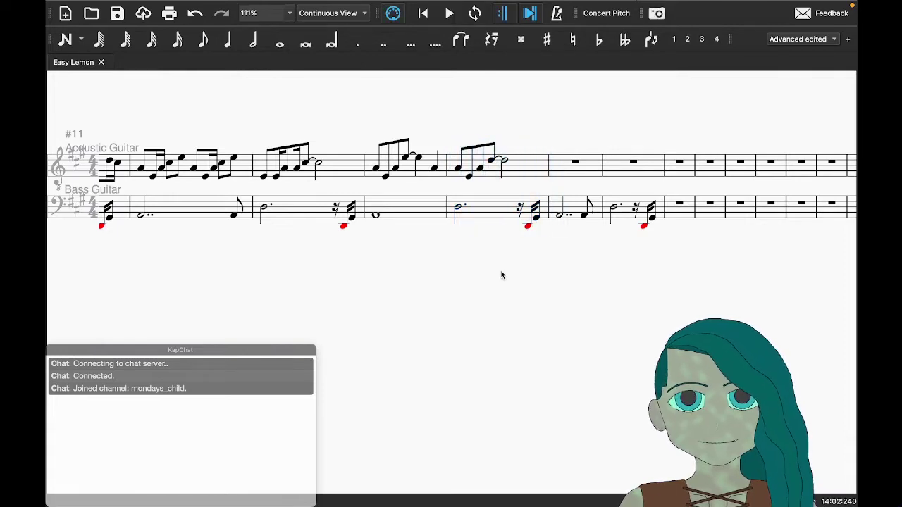
{"action": "key", "text": "space"}
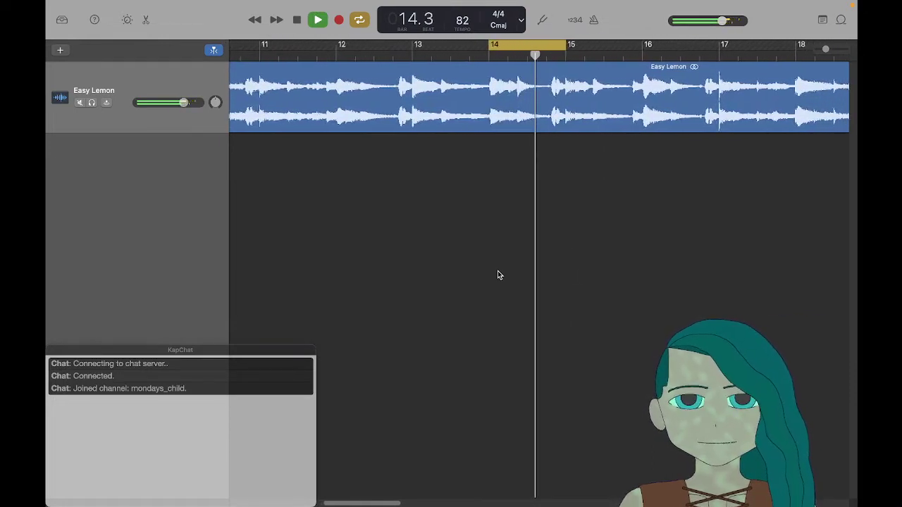
{"action": "key", "text": "ctrl+Left"}
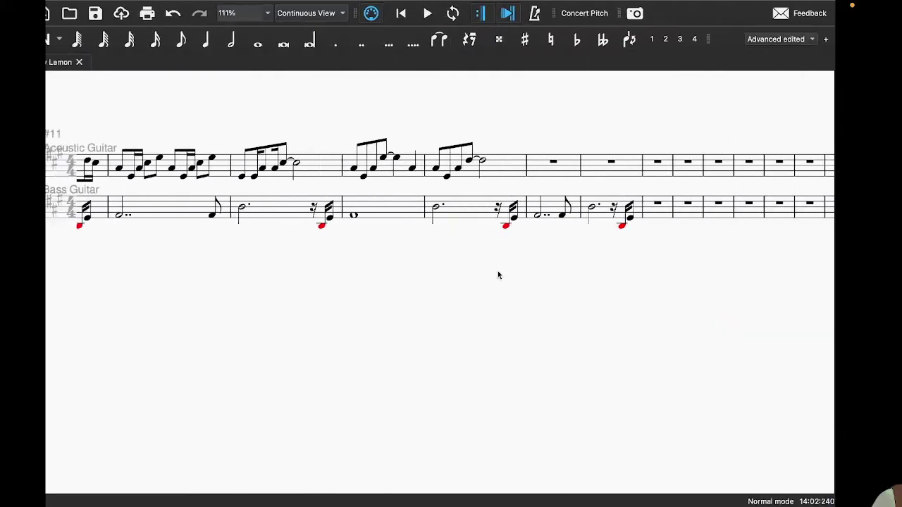
Step: Raise the red semiquaver in the bass guitar's bar 14 by an octave to D3 and save the score
{"action": "left_click", "coordinate": [526, 222]}
{"action": "key", "text": "ctrl+Up"}
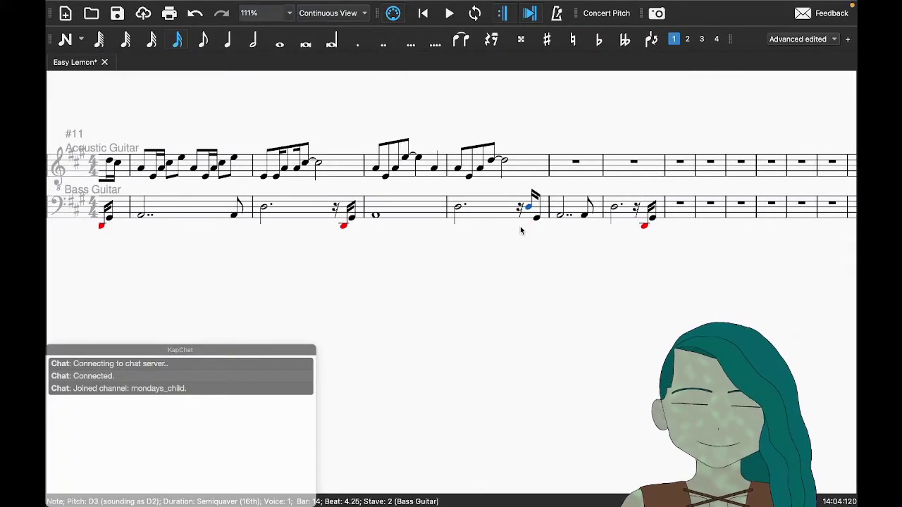
{"action": "key", "text": "ctrl+s"}
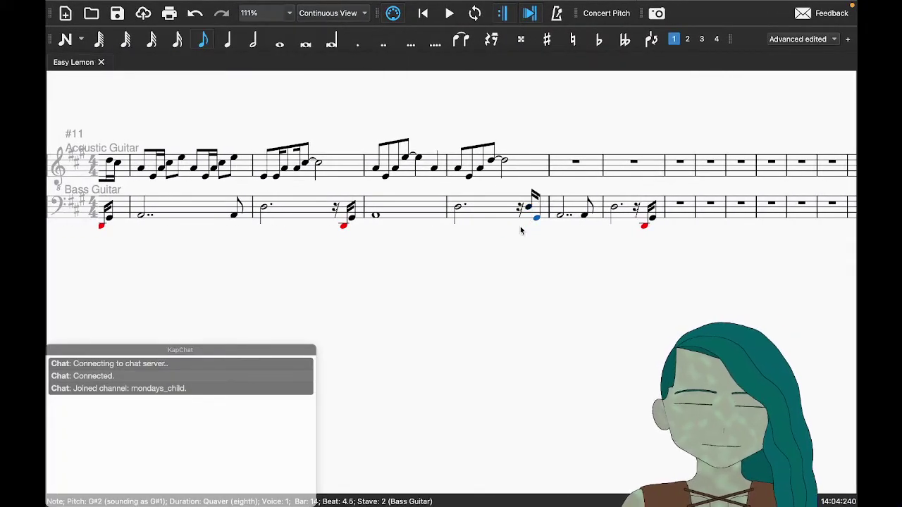
{"action": "key", "text": "Escape"}
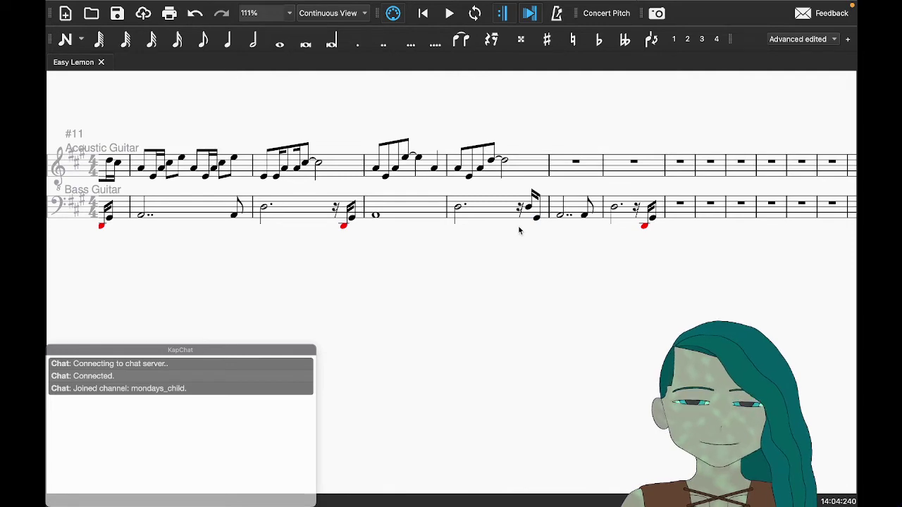
Step: Replay parts of the looped bar 14 in GarageBand and compare them with the first four notes of the acoustic guitar's bar 14 in MuseScore
{"action": "key", "text": "super+Tab"}
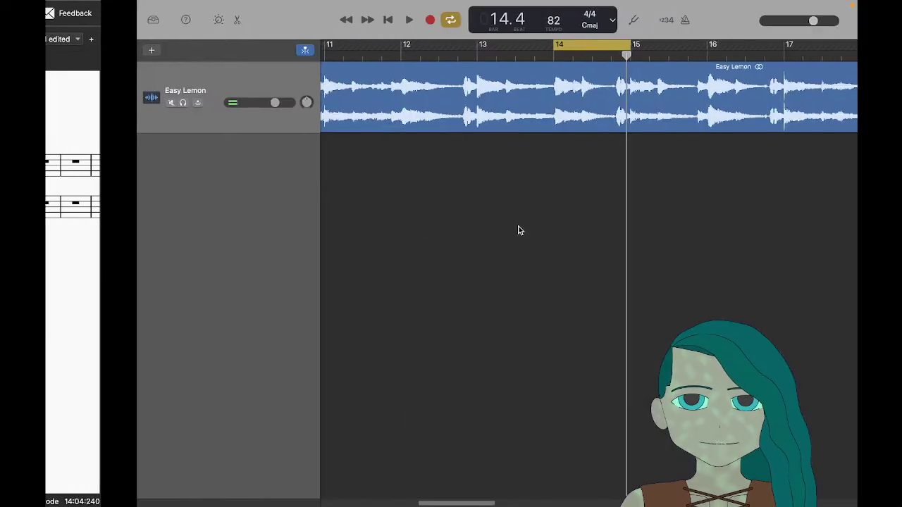
{"action": "key", "text": "space"}
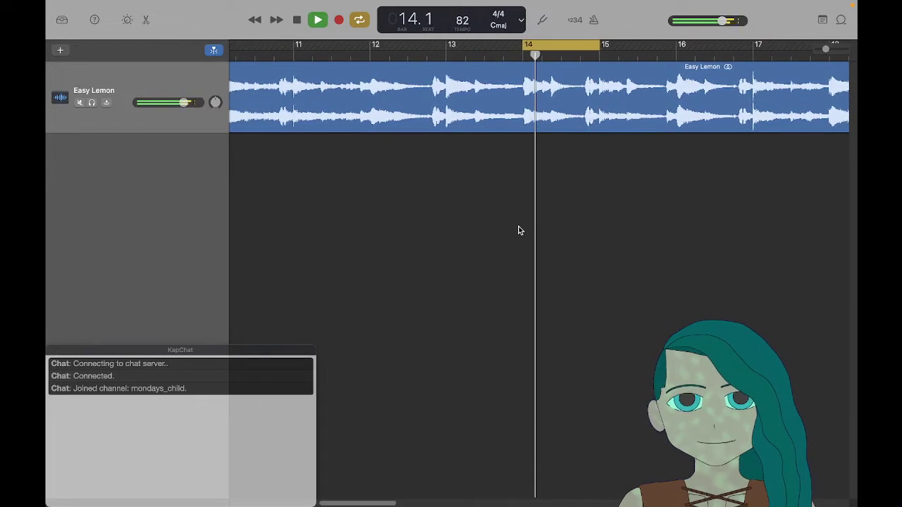
{"action": "key", "text": "space"}
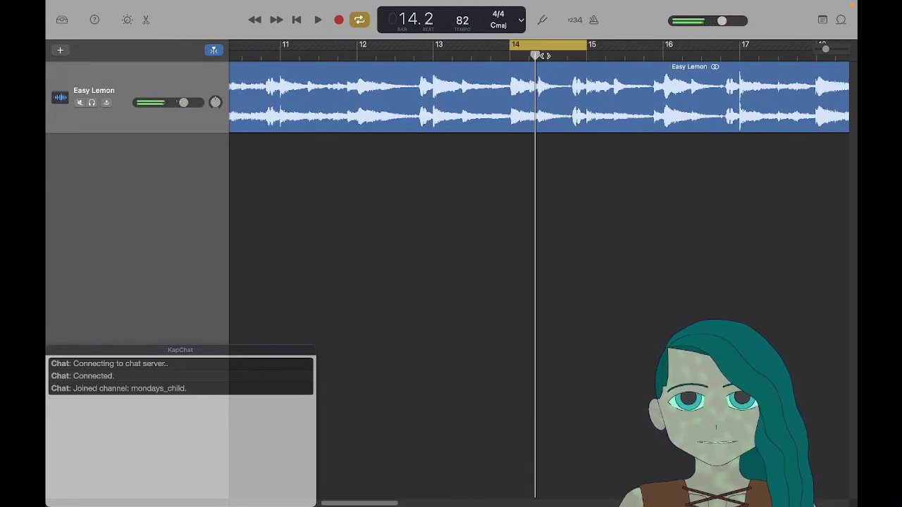
{"action": "key", "text": "space"}
{"action": "key", "text": "space"}
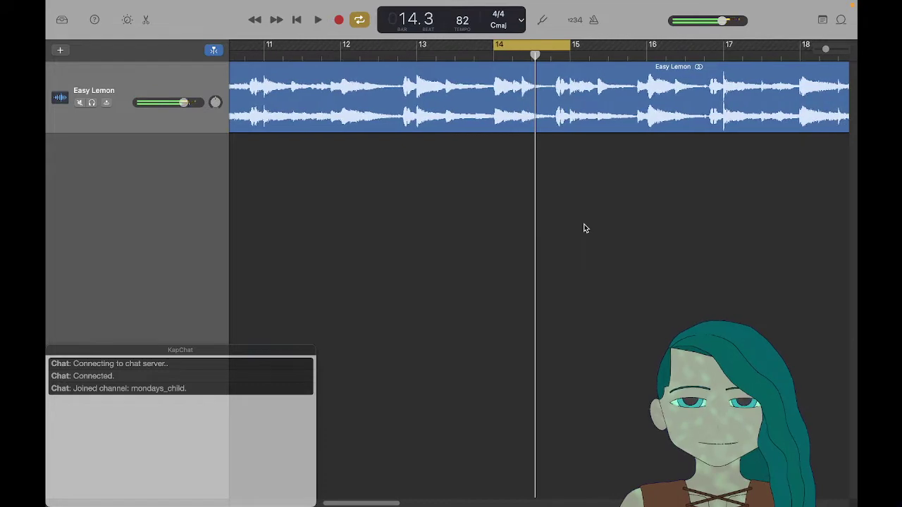
{"action": "key", "text": "super+Tab"}
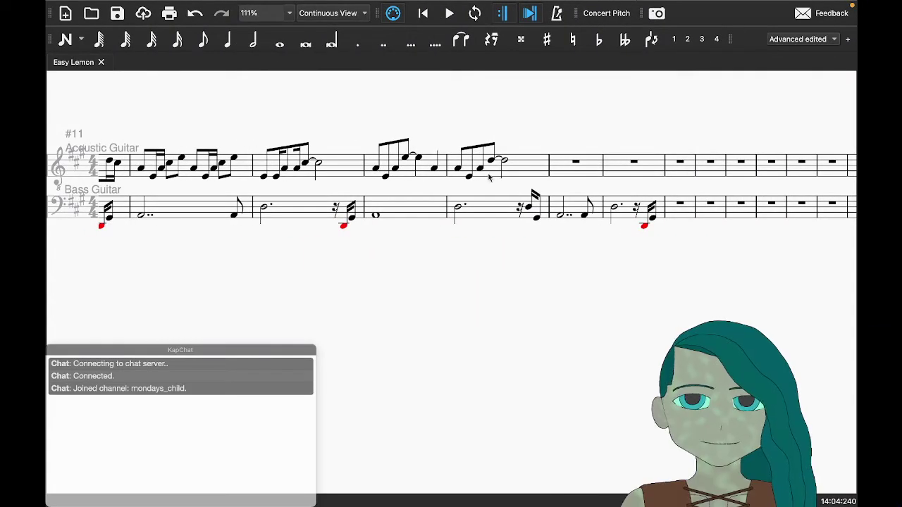
{"action": "left_click", "coordinate": [458, 169]}
{"action": "key", "text": "Right"}
{"action": "key", "text": "Right"}
{"action": "key", "text": "Right"}
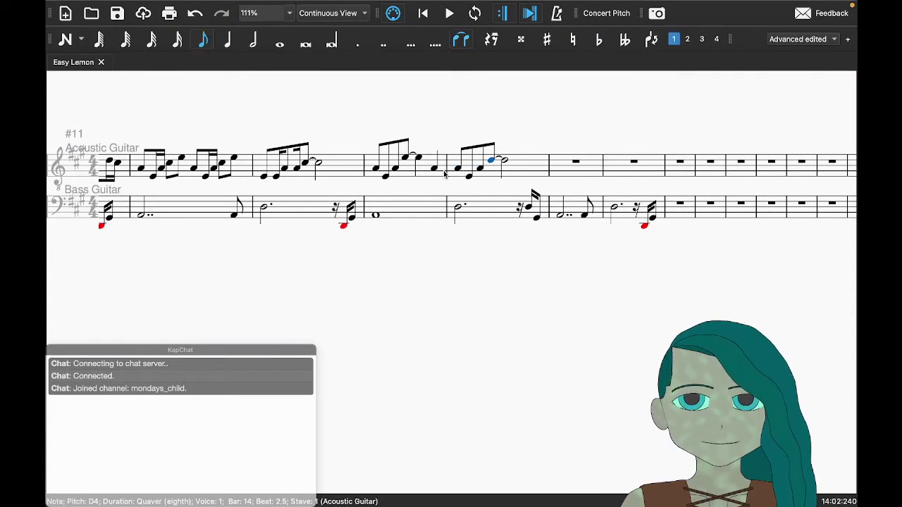
Step: Switch to GarageBand, move the loop to bar 15, listen to it and return to the score in MuseScore
{"action": "key", "text": "super+Tab"}
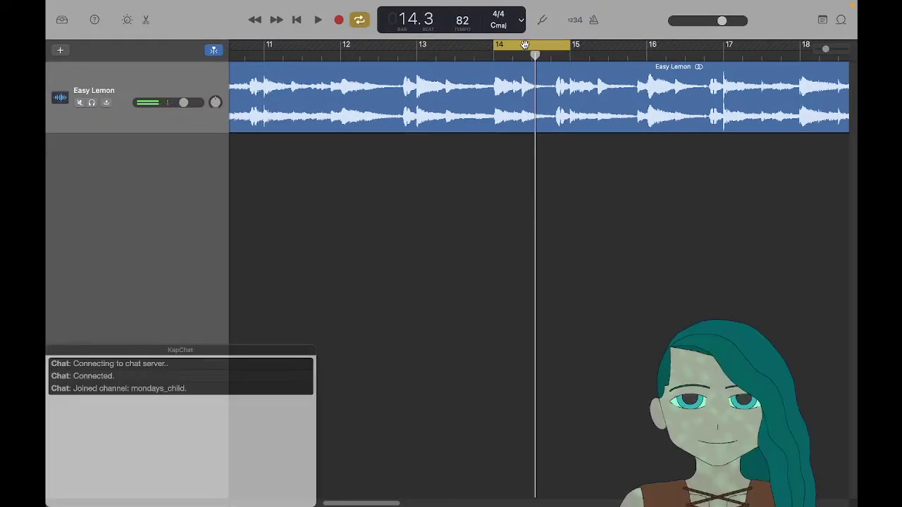
{"action": "left_click_drag", "start_coordinate": [525, 44], "coordinate": [602, 45]}
{"action": "key", "text": "space"}
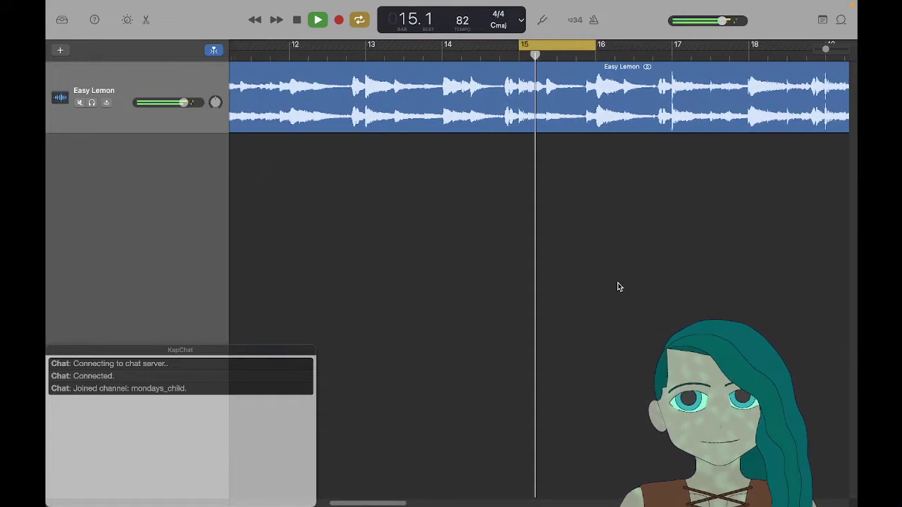
{"action": "key", "text": "super+Tab"}
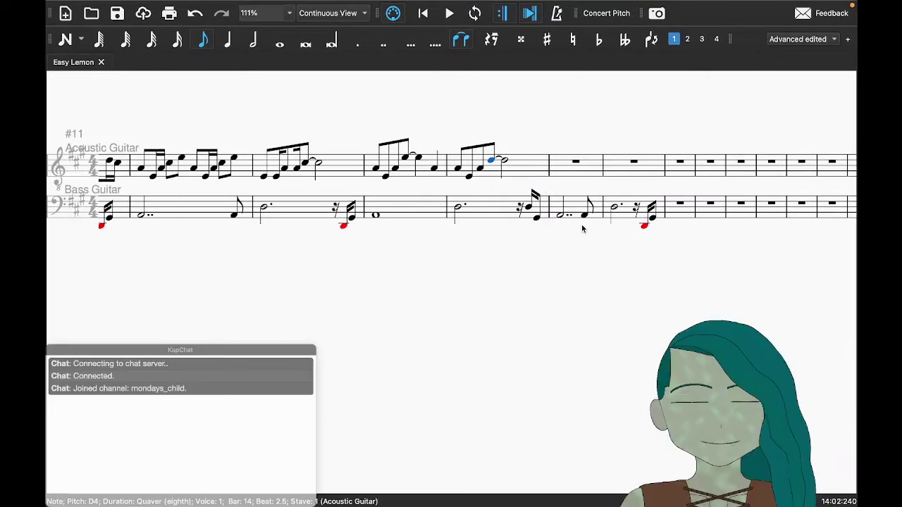
Step: Copy the acoustic guitar's bar 14 into bar 15
{"action": "left_click", "coordinate": [408, 176]}
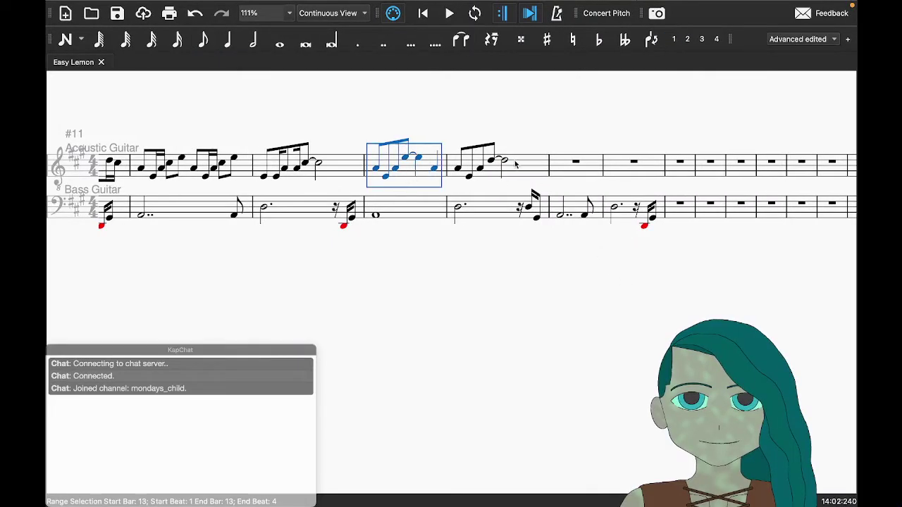
{"action": "key", "text": "ctrl+c"}
{"action": "left_click", "coordinate": [515, 164]}
{"action": "left_click", "coordinate": [566, 167]}
{"action": "key", "text": "ctrl+v"}
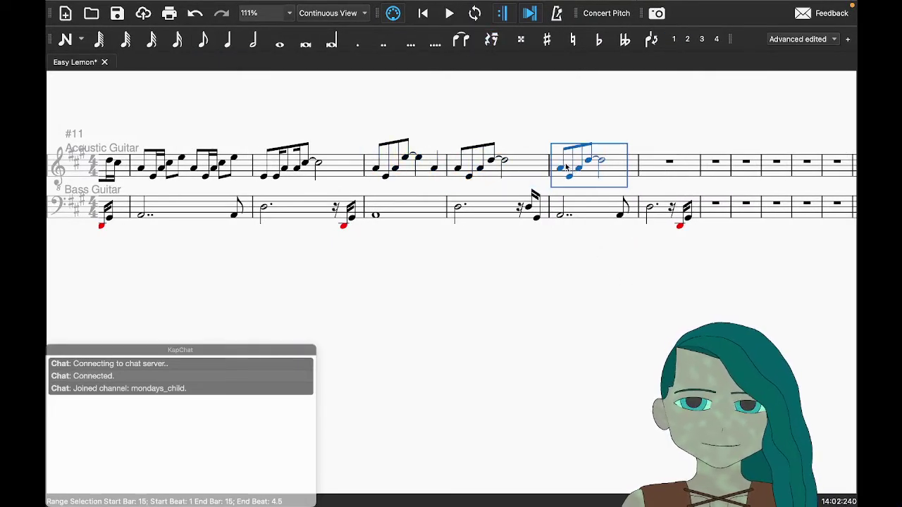
Step: Lower the tied D4 notes in the acoustic guitar's bar 15 to C#4 and save the score
{"action": "key", "text": "Right"}
{"action": "key", "text": "Right"}
{"action": "key", "text": "Right"}
{"action": "key", "text": "Right"}
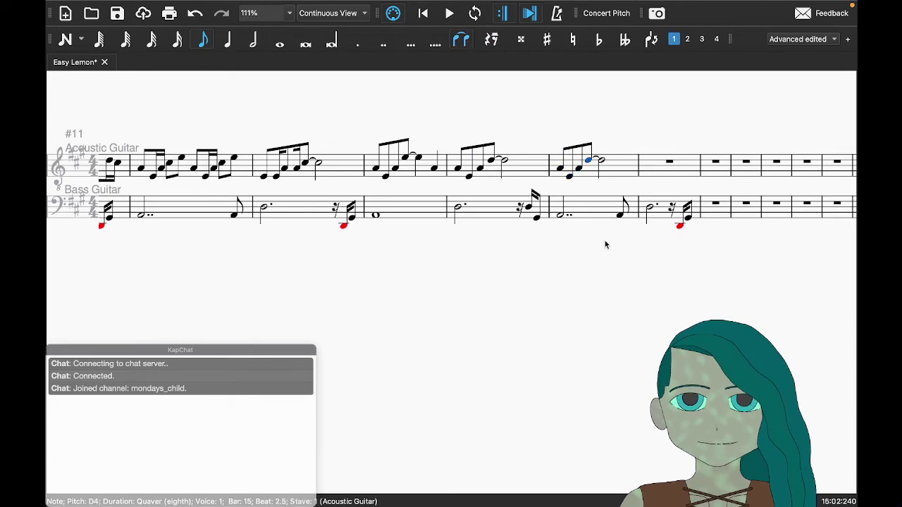
{"action": "key", "text": "Down"}
{"action": "key", "text": "Escape"}
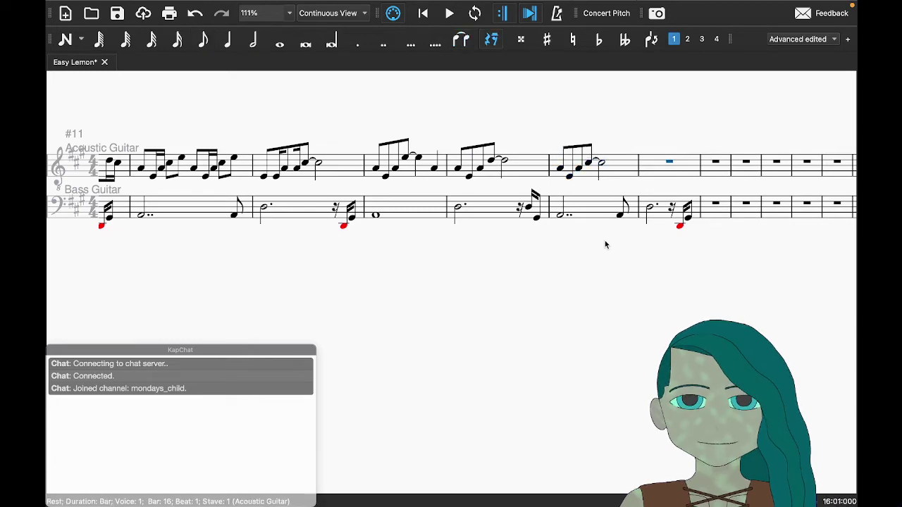
{"action": "key", "text": "ctrl+s"}
Step: Switch to GarageBand, move the loop to bar 16 and listen to it
{"action": "key", "text": "ctrl+Right"}
{"action": "key", "text": "space"}
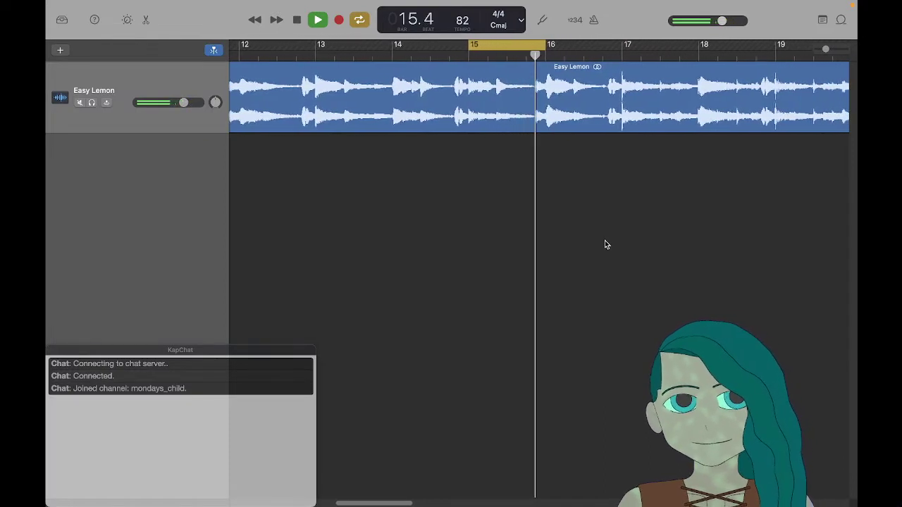
{"action": "key", "text": "space"}
{"action": "left_click_drag", "start_coordinate": [563, 52], "coordinate": [639, 54]}
{"action": "key", "text": "space"}
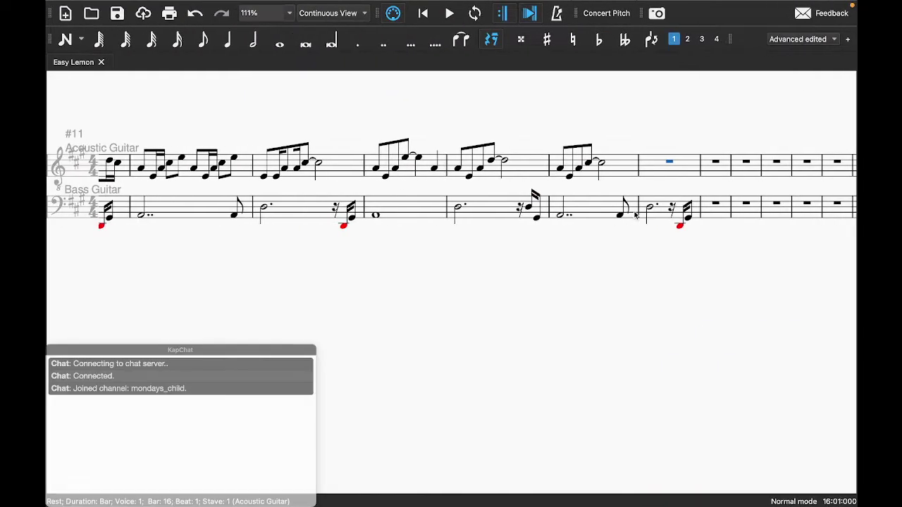
Step: Copy the acoustic guitar's bar 14 into bar 16 in MuseScore and save the score
{"action": "left_click", "coordinate": [533, 173]}
{"action": "left_click", "coordinate": [667, 171]}
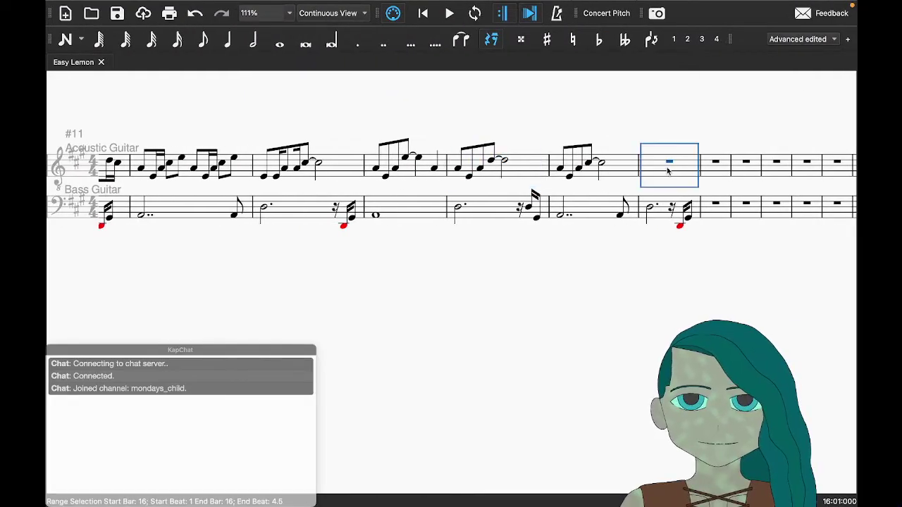
{"action": "key", "text": "ctrl+v"}
{"action": "key", "text": "Escape"}
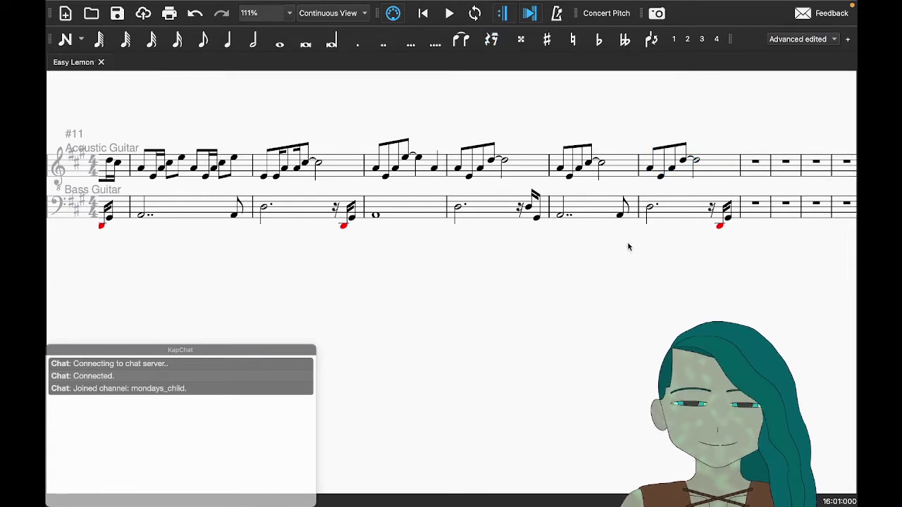
Step: Play the score from bar 13 in MuseScore and compare it with bars 13 to 16 looped in GarageBand
{"action": "left_click", "coordinate": [407, 178]}
{"action": "left_click", "coordinate": [459, 290]}
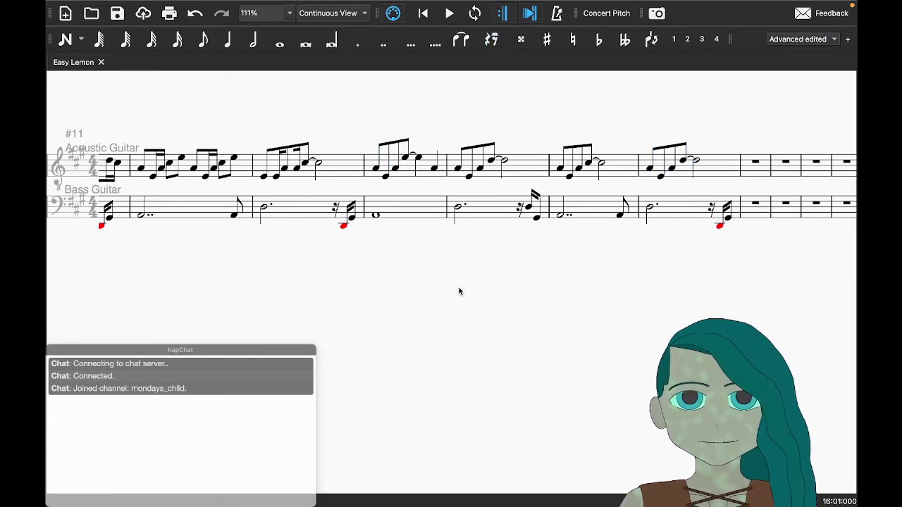
{"action": "key", "text": "space"}
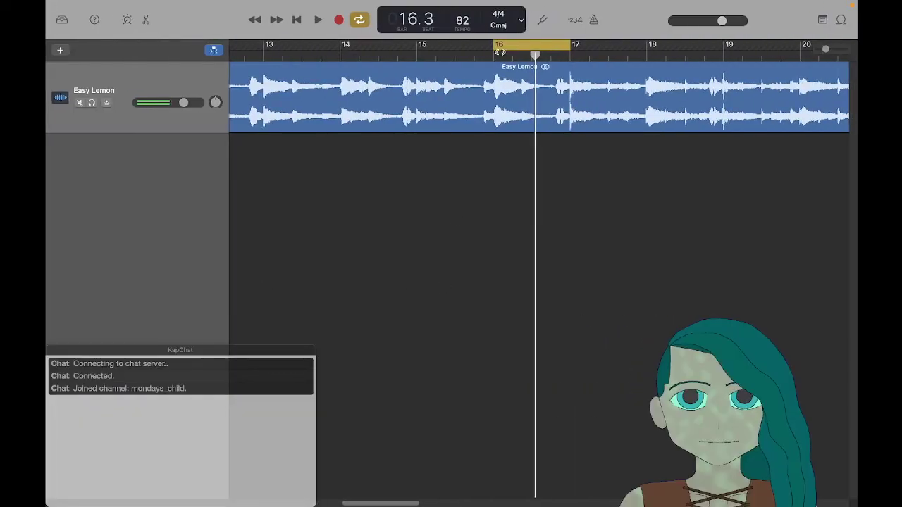
{"action": "left_click_drag", "start_coordinate": [532, 50], "coordinate": [264, 56]}
{"action": "key", "text": "space"}
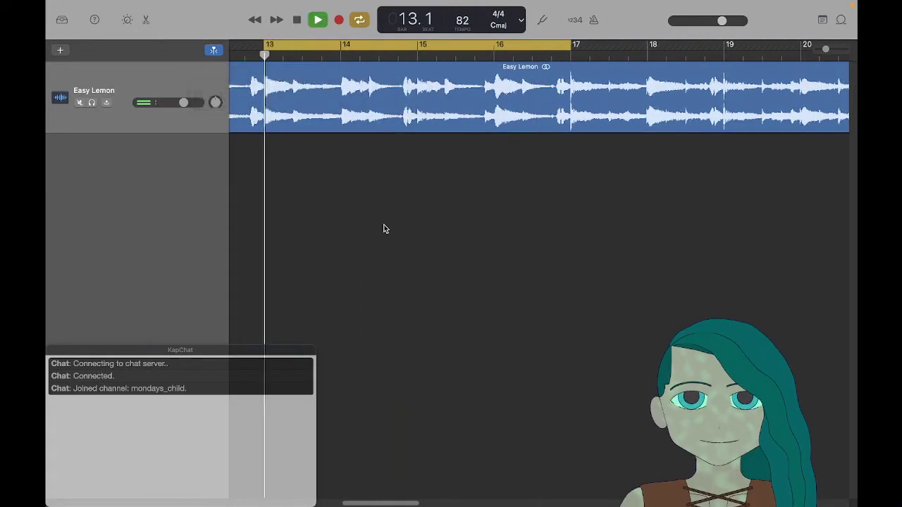
{"action": "scroll", "coordinate": [384, 228], "scroll_direction": "left", "scroll_amount": 2}
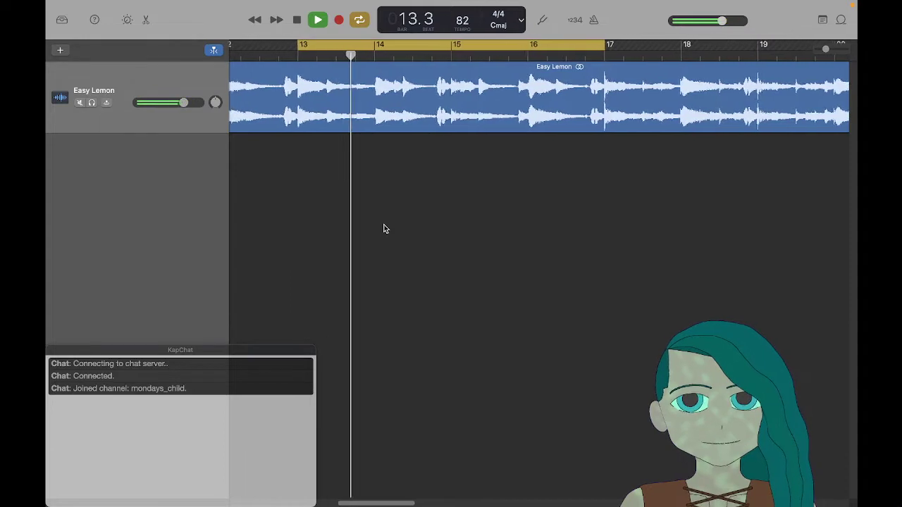
{"action": "scroll", "coordinate": [383, 228], "scroll_direction": "left", "scroll_amount": 2}
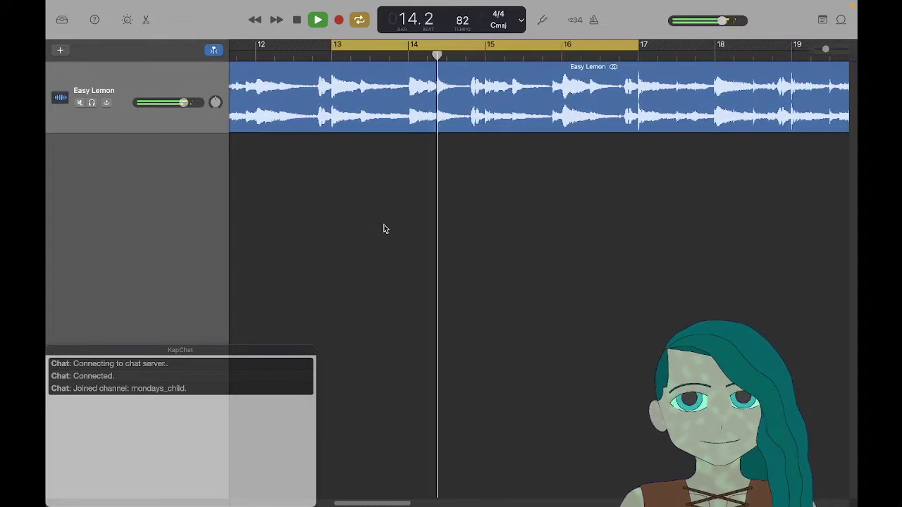
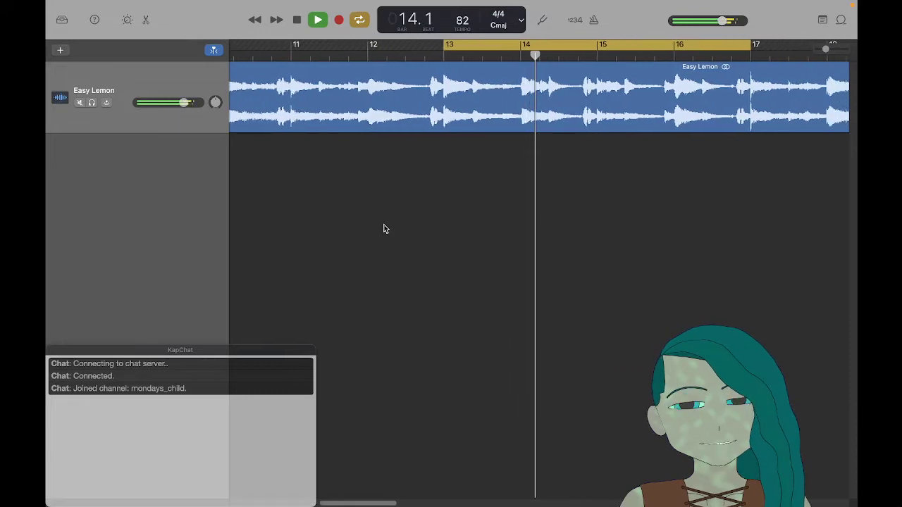
{"action": "key", "text": "space"}
{"action": "key", "text": "ctrl+Left"}
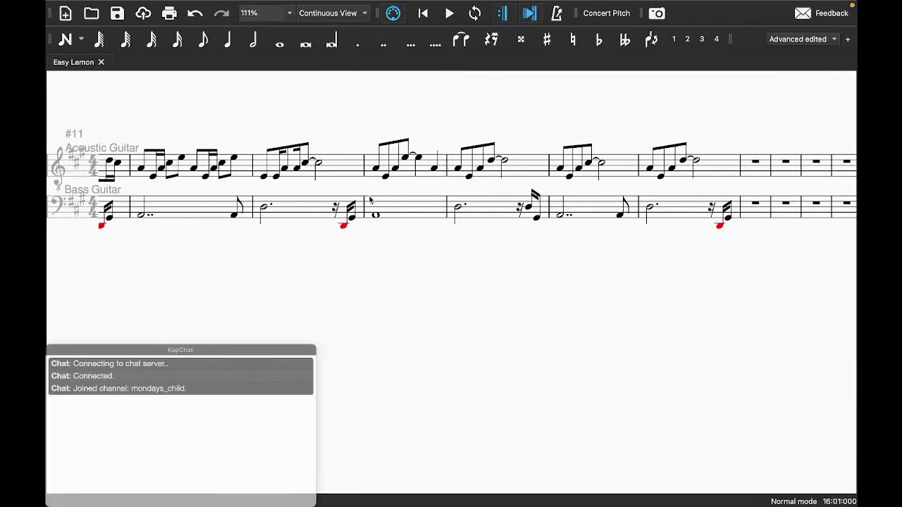
Step: Shorten the GarageBand loop to bar 13 and compare it with the acoustic guitar's bar 13 in MuseScore
{"action": "key", "text": "ctrl+Right"}
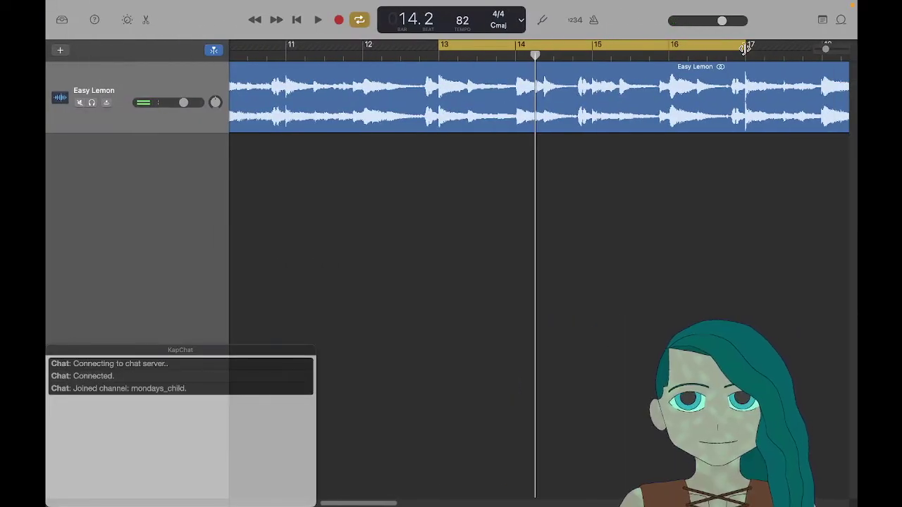
{"action": "left_click_drag", "start_coordinate": [746, 47], "coordinate": [510, 66]}
{"action": "key", "text": "space"}
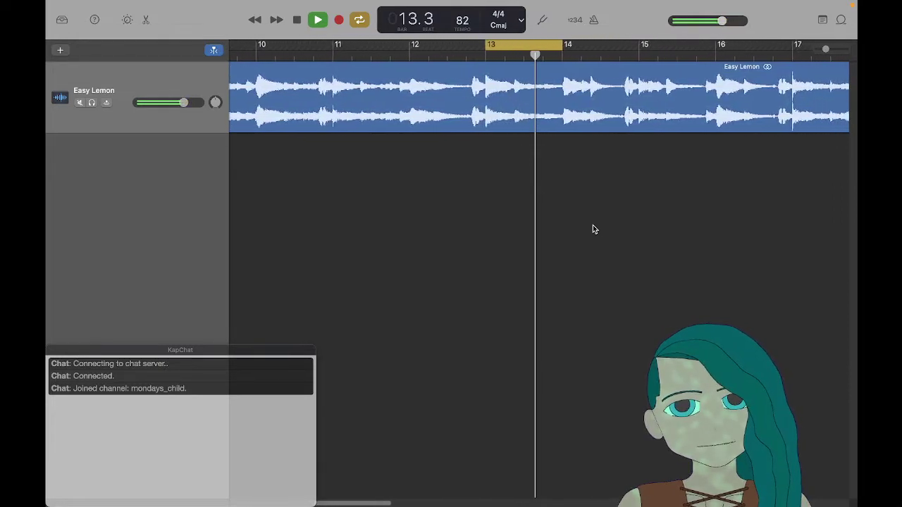
{"action": "key", "text": "ctrl+Left"}
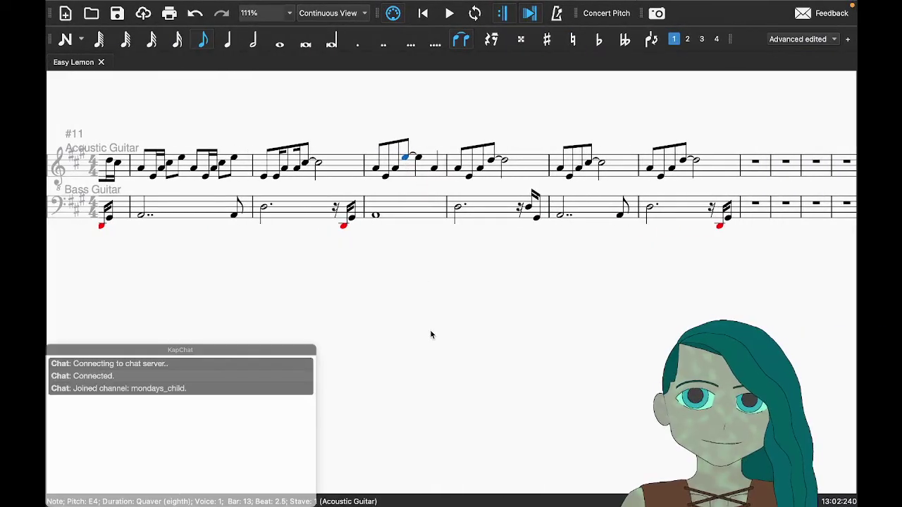
{"action": "key", "text": "ctrl+Right"}
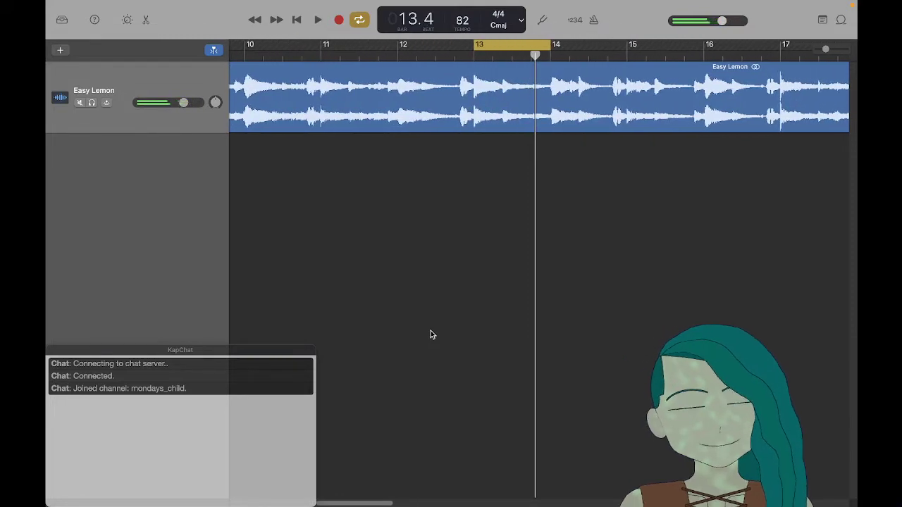
{"action": "key", "text": "super+Tab"}
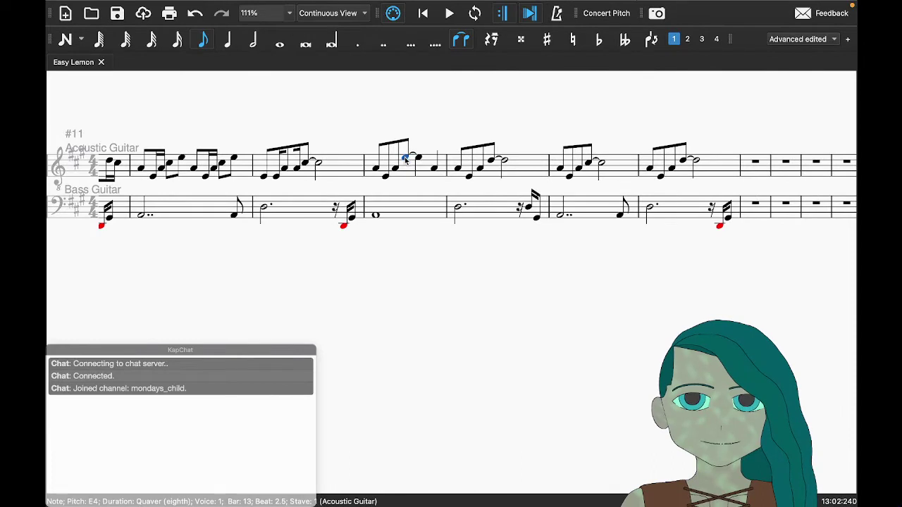
Step: Add tied C#4 notes beneath the tied E4 quaver and crotchet in the acoustic guitar's bar 13
{"action": "key", "text": "n"}
{"action": "key", "text": "c"}
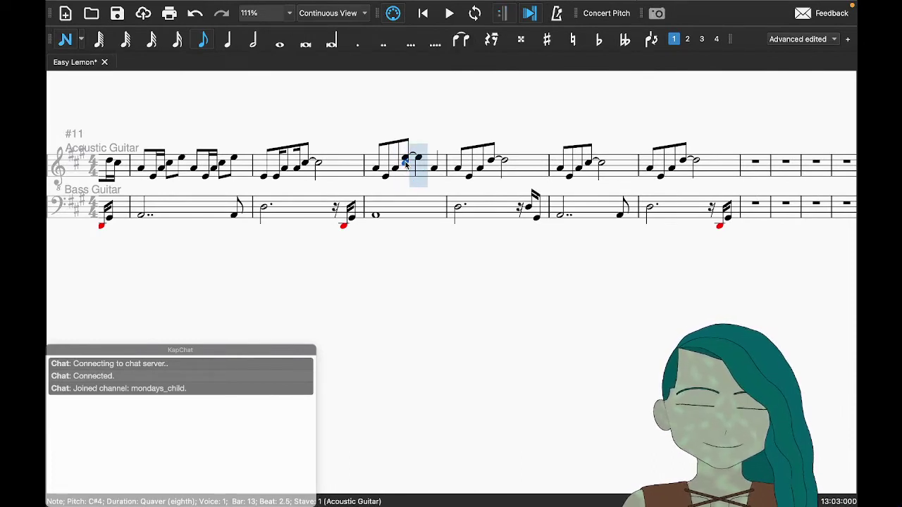
{"action": "key", "text": "5"}
{"action": "key", "text": "e"}
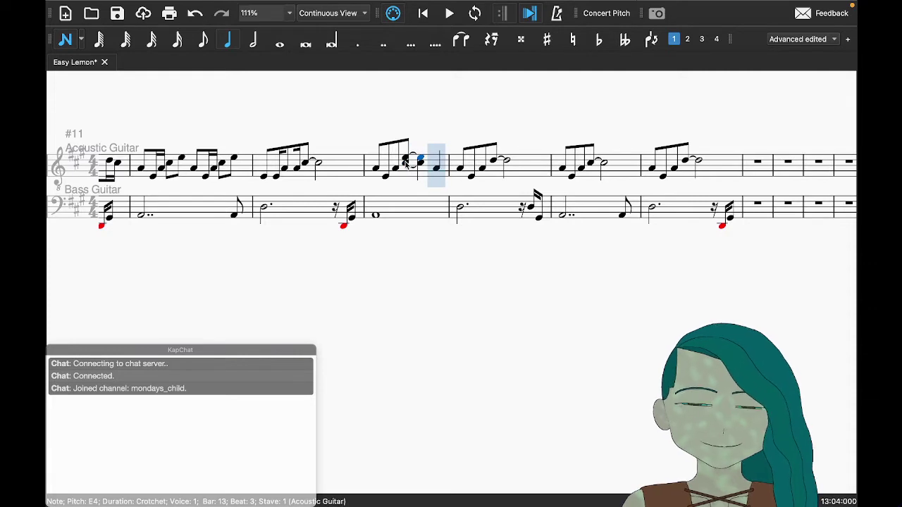
{"action": "key", "text": "Escape"}
Step: Play bar 13 back from its first note in MuseScore and compare it with the looped bar 13 in GarageBand
{"action": "key", "text": "Left"}
{"action": "key", "text": "Left"}
{"action": "key", "text": "Left"}
{"action": "key", "text": "Left"}
{"action": "key", "text": "space"}
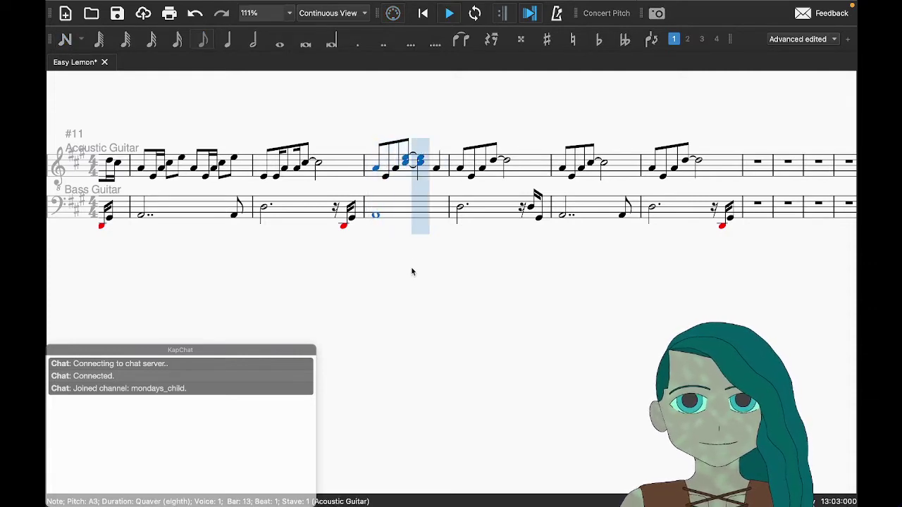
{"action": "key", "text": "ctrl+Right"}
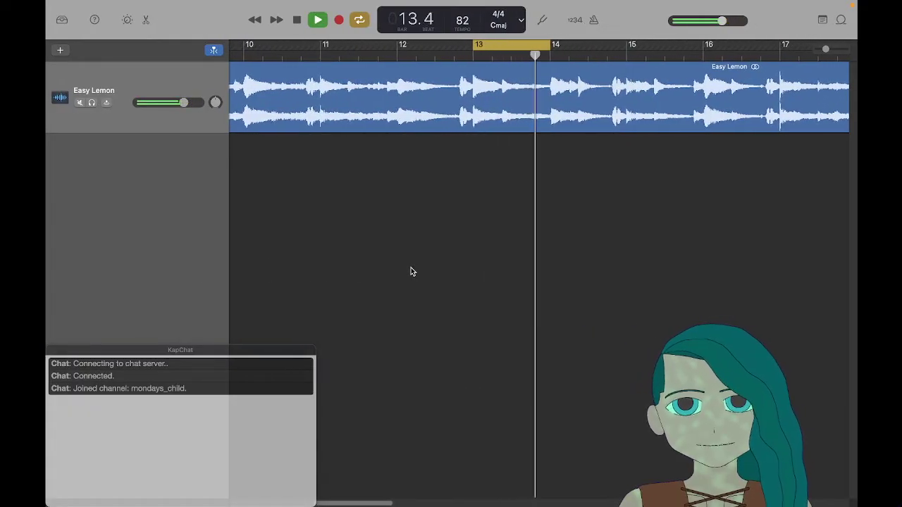
{"action": "key", "text": "ctrl+Left"}
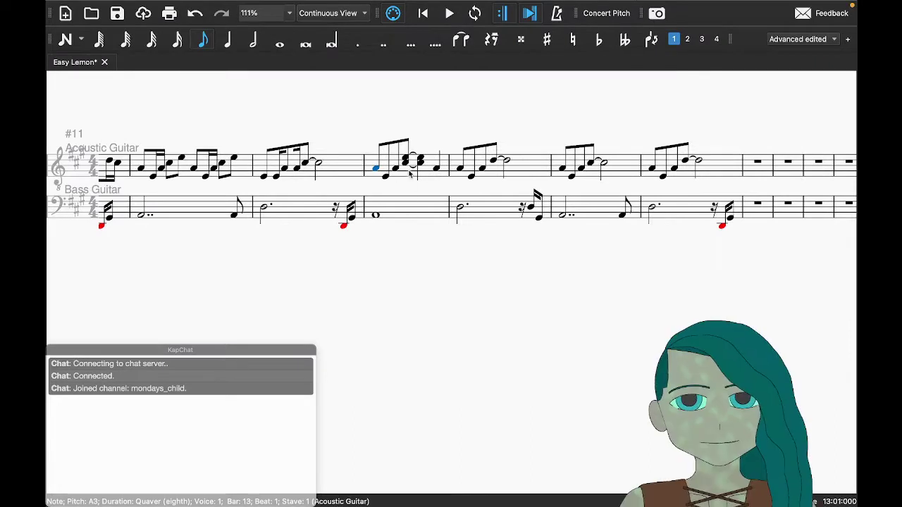
Step: Lower the tied C#4 quaver and crotchet in the acoustic guitar's bar 13 to A3
{"action": "left_click", "coordinate": [406, 161]}
{"action": "key", "text": "Down"}
{"action": "key", "text": "Down"}
{"action": "key", "text": "Down"}
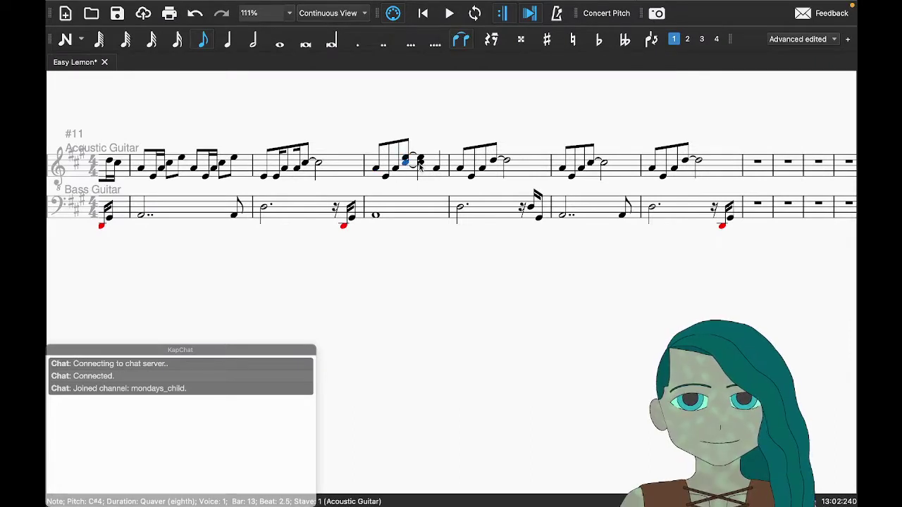
{"action": "left_click", "coordinate": [420, 165], "text": "ctrl"}
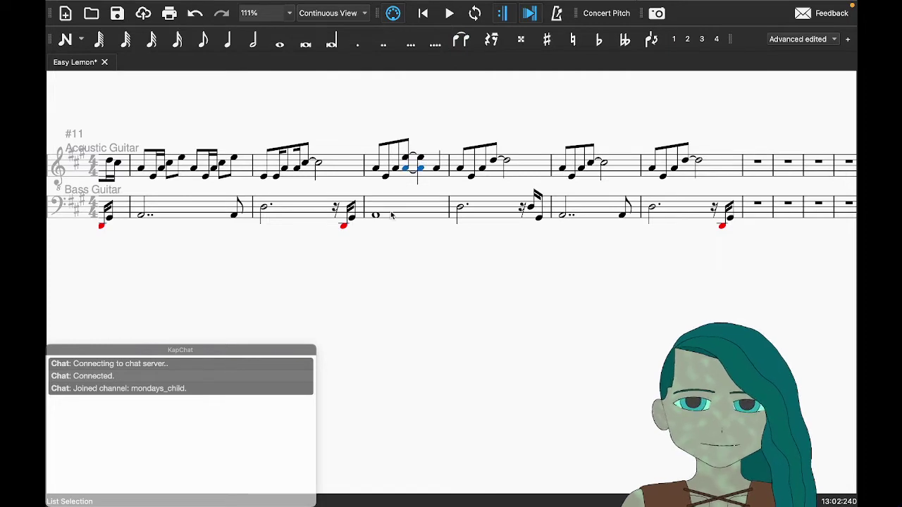
Step: Play the looped bar 13 in GarageBand and compare it with the acoustic guitar's bar 13 in MuseScore
{"action": "left_click", "coordinate": [416, 215]}
{"action": "left_click", "coordinate": [419, 253]}
{"action": "key", "text": "space"}
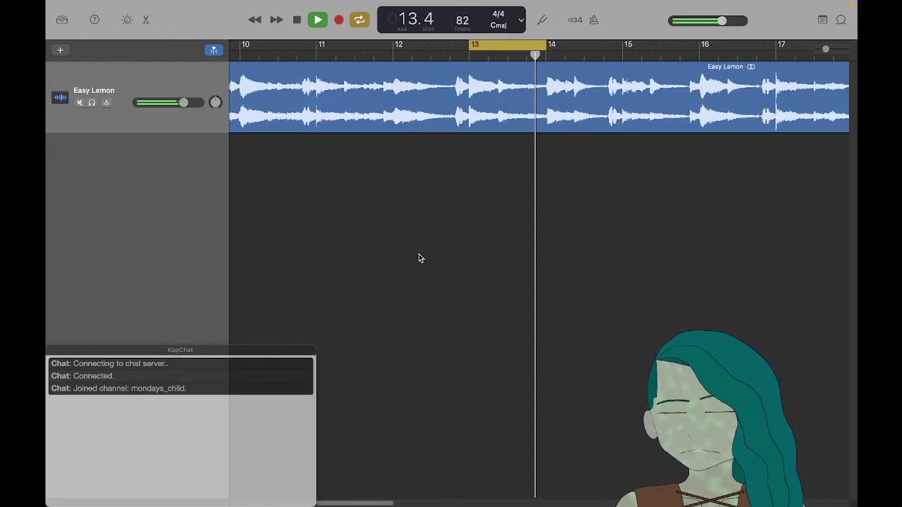
{"action": "key", "text": "space"}
{"action": "key", "text": "super+Tab"}
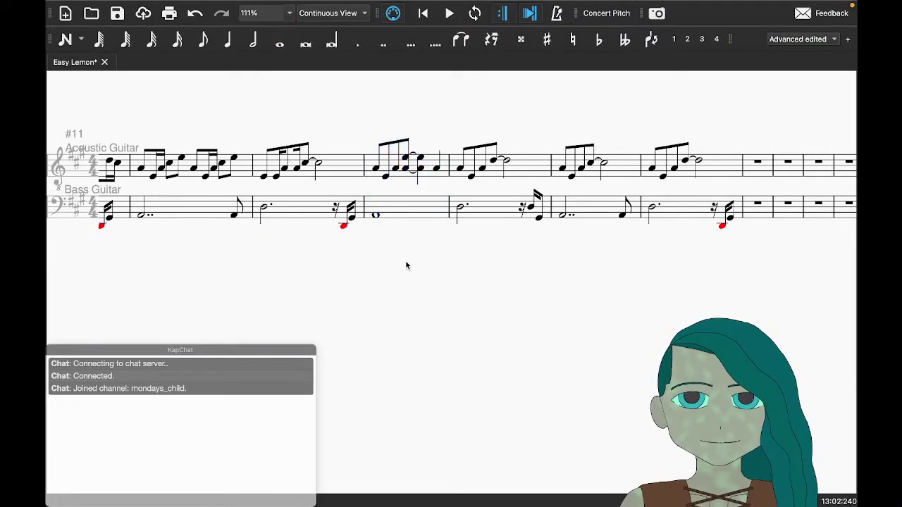
{"action": "key", "text": "super+Tab"}
{"action": "key", "text": "space"}
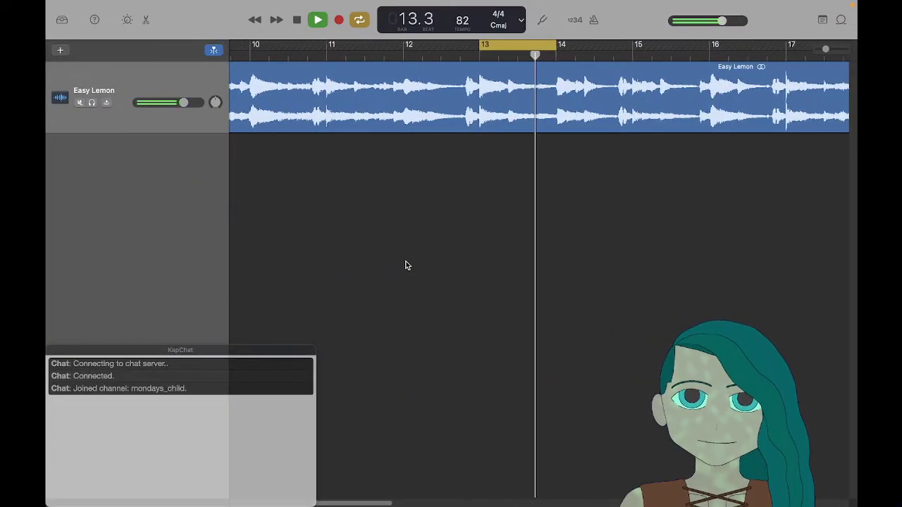
{"action": "key", "text": "space"}
{"action": "key", "text": "super+Tab"}
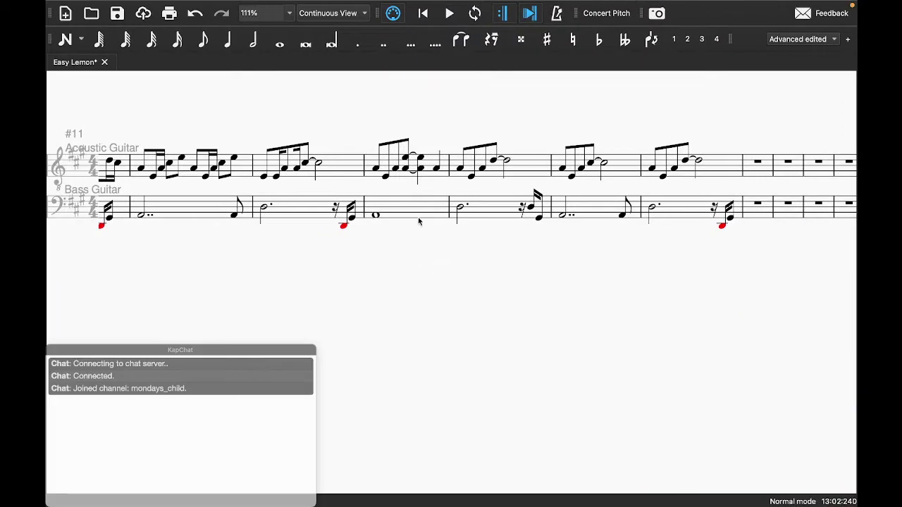
Step: Remove the lower tied notes beneath the E4 quaver and crotchet in the acoustic guitar's bar 13 and save the score
{"action": "left_click", "coordinate": [419, 169]}
{"action": "left_click", "coordinate": [415, 174]}
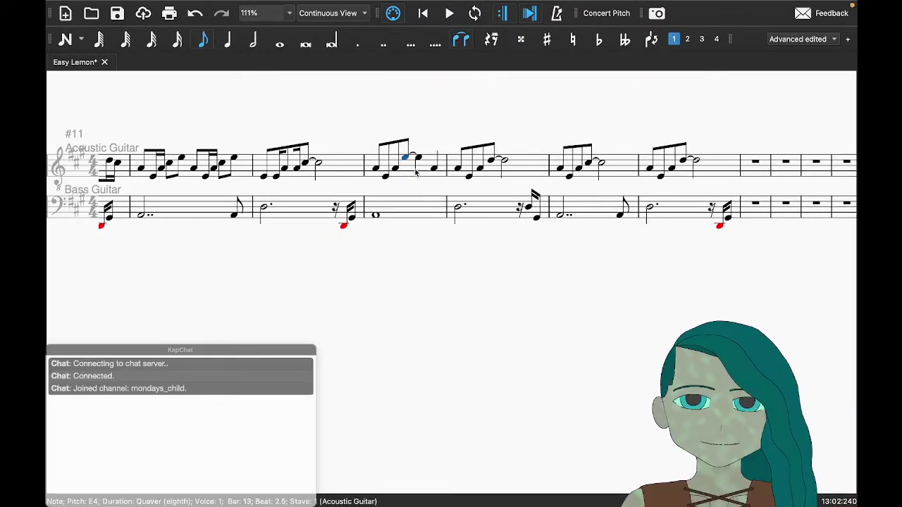
{"action": "key", "text": "ctrl+s"}
{"action": "left_click", "coordinate": [419, 282]}
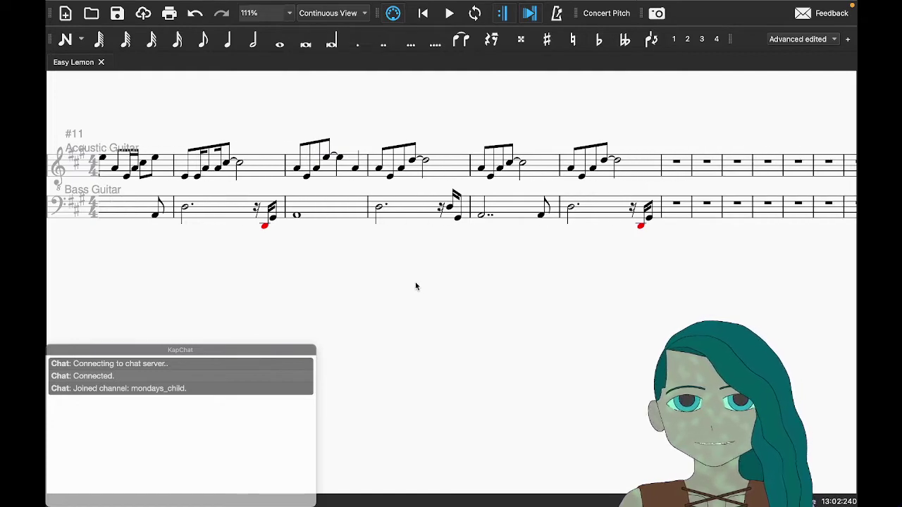
Step: Move the GarageBand loop to bars 17 to 20, extend it to four bars and listen to the passage
{"action": "key", "text": "ctrl+Right"}
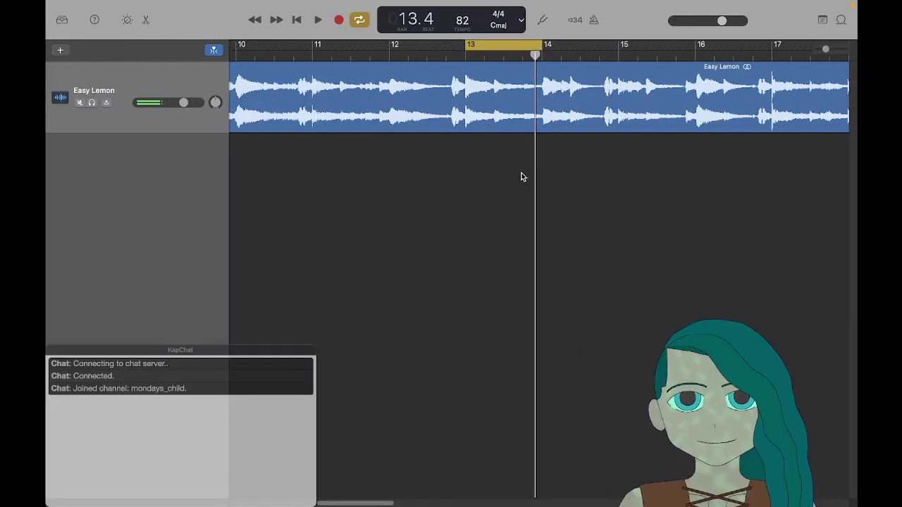
{"action": "scroll", "coordinate": [522, 175], "scroll_direction": "right", "scroll_amount": 5}
{"action": "left_click_drag", "start_coordinate": [379, 45], "coordinate": [679, 59]}
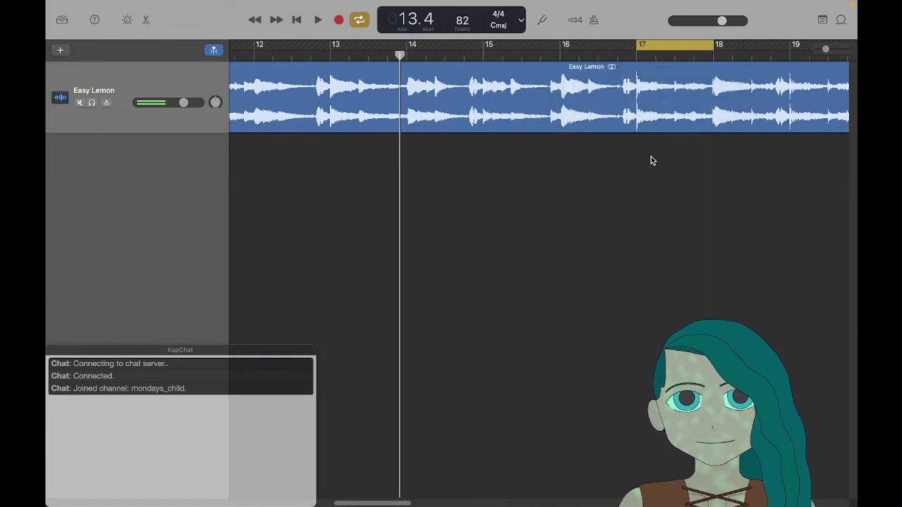
{"action": "scroll", "coordinate": [650, 159], "scroll_direction": "right", "scroll_amount": 6}
{"action": "left_click_drag", "start_coordinate": [488, 51], "coordinate": [714, 56]}
{"action": "scroll", "coordinate": [676, 233], "scroll_direction": "left", "scroll_amount": 2}
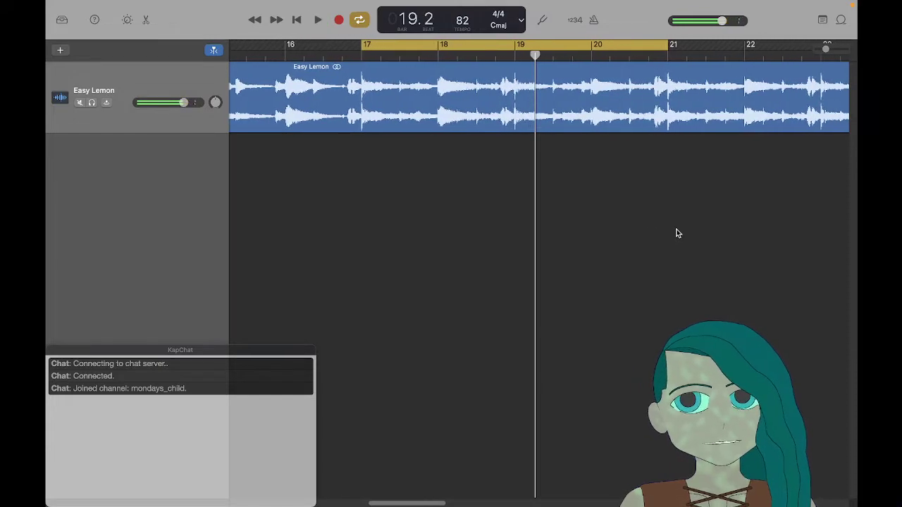
Step: Copy bars 1 to 4 of the acoustic and bass guitar staves in MuseScore into bars 17 to 20
{"action": "key", "text": "super+Tab"}
{"action": "key", "text": "ctrl+Home"}
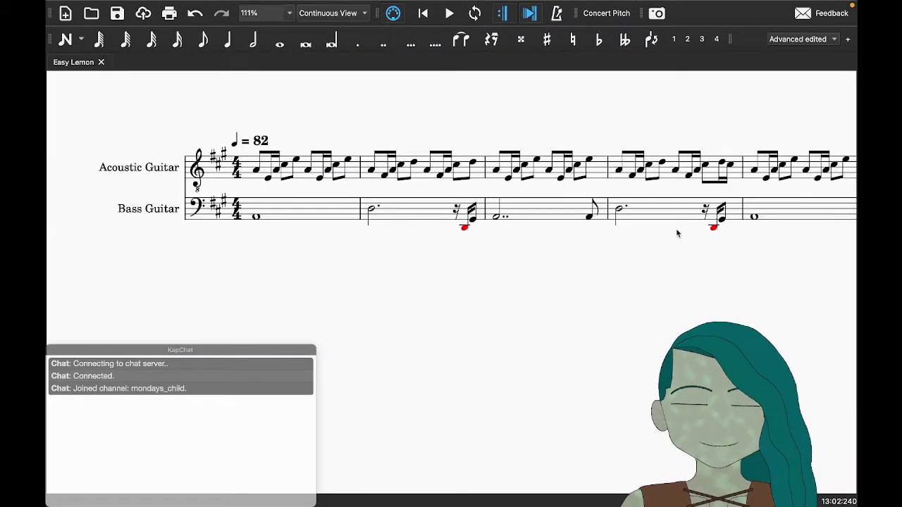
{"action": "left_click", "coordinate": [308, 170]}
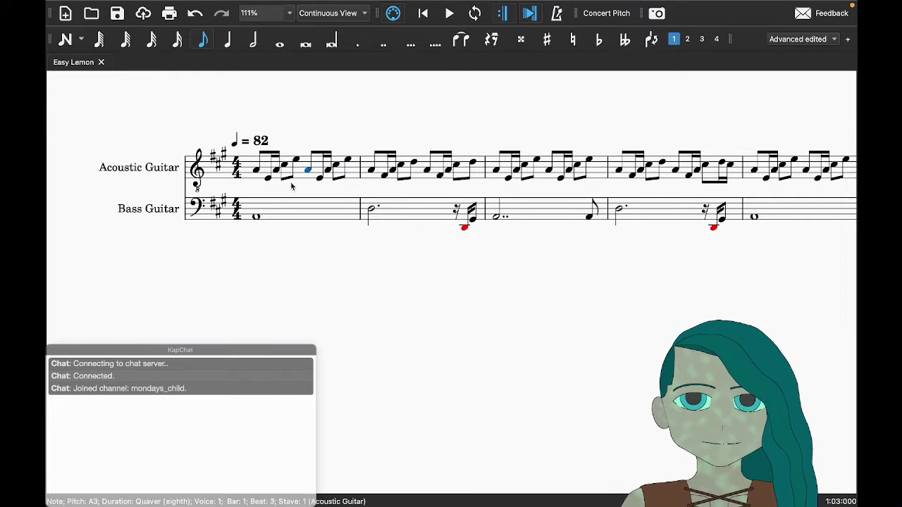
{"action": "left_click", "coordinate": [296, 210]}
{"action": "left_click", "coordinate": [665, 178], "text": "shift"}
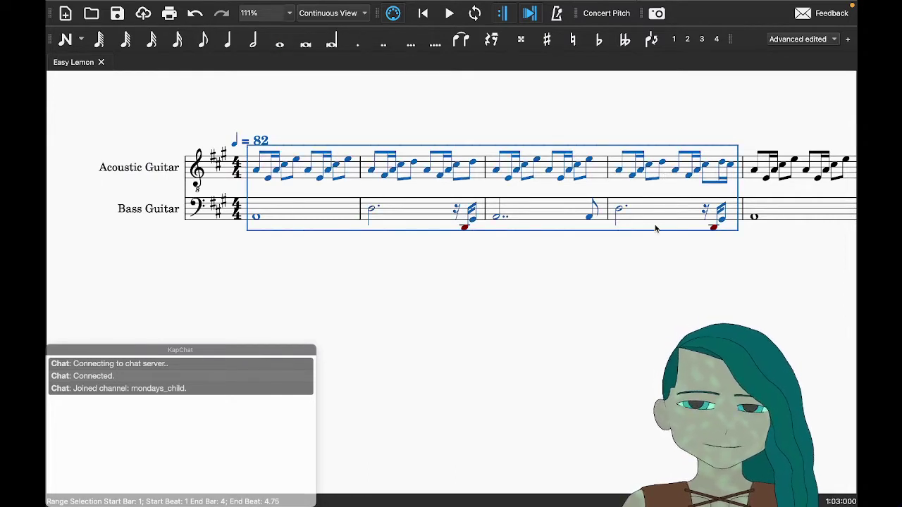
{"action": "scroll", "coordinate": [656, 227], "scroll_direction": "right", "scroll_amount": 10}
{"action": "scroll", "coordinate": [662, 226], "scroll_direction": "left", "scroll_amount": 5}
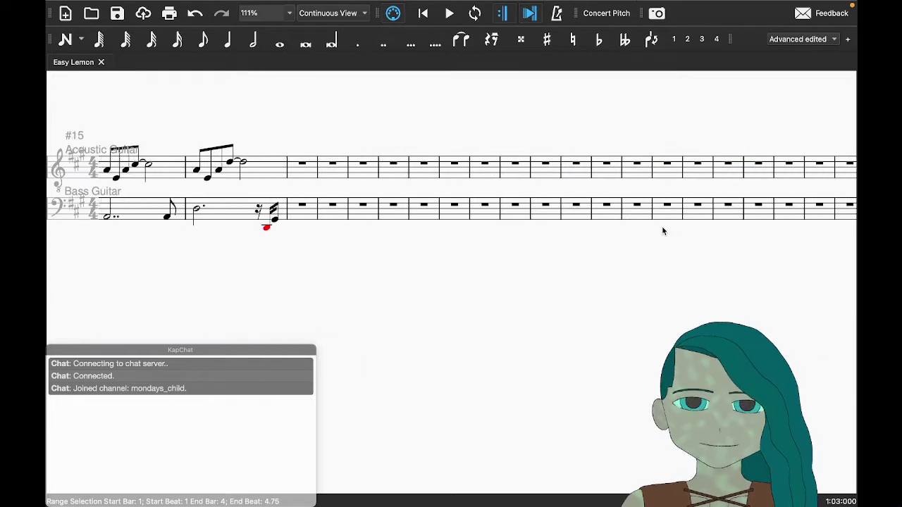
{"action": "left_click", "coordinate": [457, 165]}
{"action": "key", "text": "ctrl+v"}
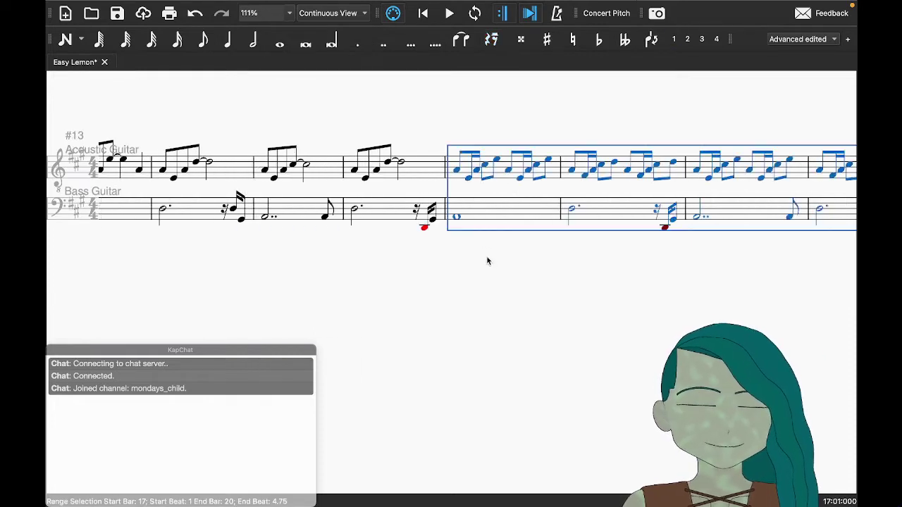
{"action": "scroll", "coordinate": [496, 260], "scroll_direction": "right", "scroll_amount": 5}
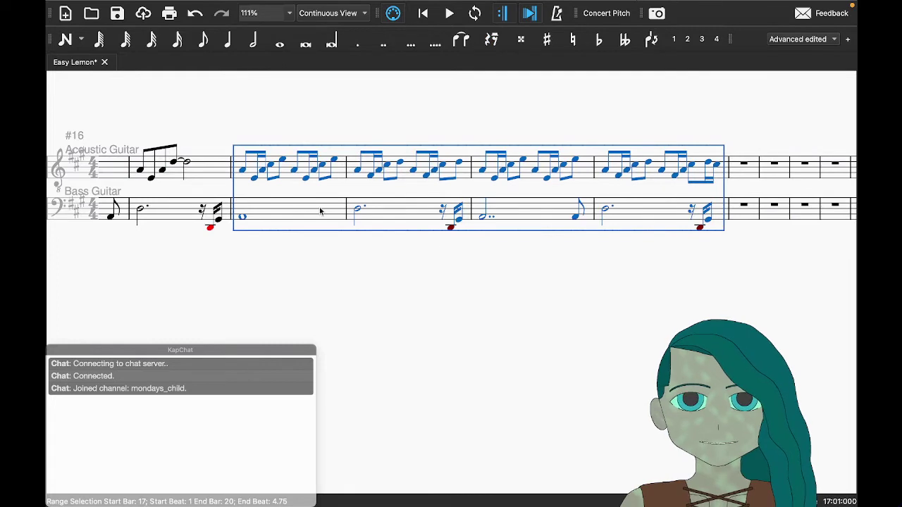
Step: Save the score and play it back from bar 17 to check the pasted bars
{"action": "left_click", "coordinate": [307, 209]}
{"action": "left_click", "coordinate": [380, 280]}
{"action": "key", "text": "ctrl+s"}
{"action": "key", "text": "space"}
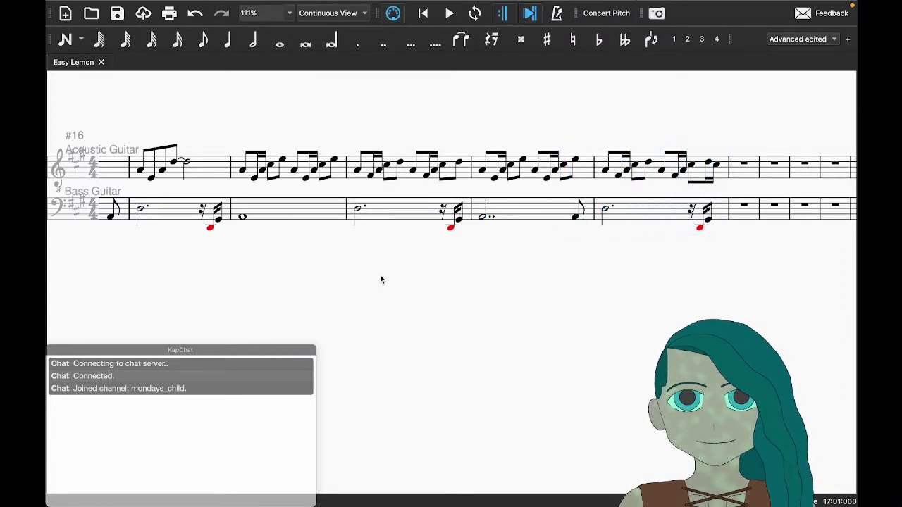
Step: Move the four-bar GarageBand loop to bars 21 to 24 and listen to the passage
{"action": "key", "text": "ctrl+Right"}
{"action": "scroll", "coordinate": [384, 280], "scroll_direction": "right", "scroll_amount": 3}
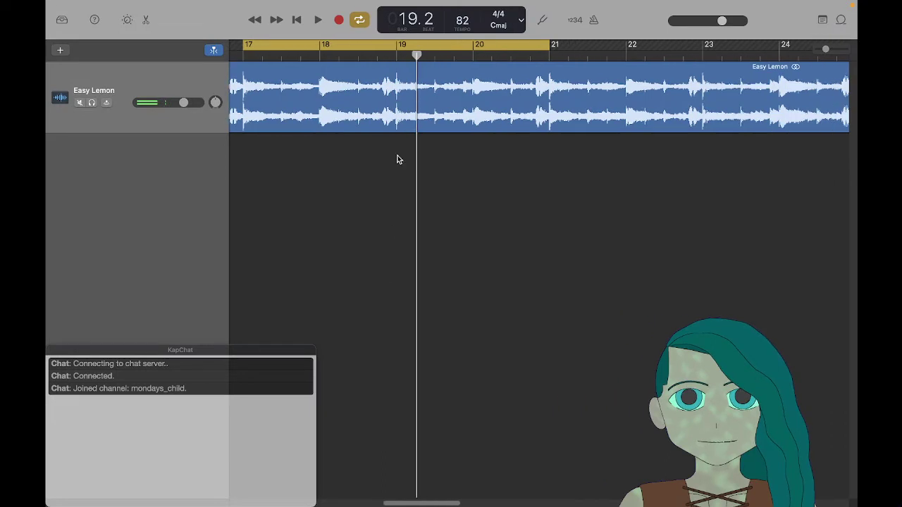
{"action": "left_click_drag", "start_coordinate": [395, 44], "coordinate": [702, 44]}
{"action": "key", "text": "space"}
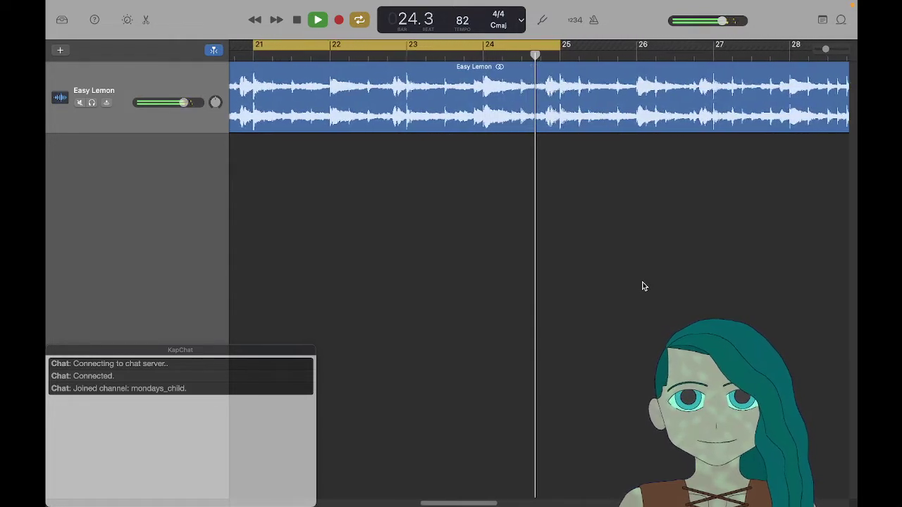
{"action": "key", "text": "space"}
Step: Copy bars 17 to 20 of both guitar staves in MuseScore into bars 21 to 24 and save the score
{"action": "key", "text": "super+Tab"}
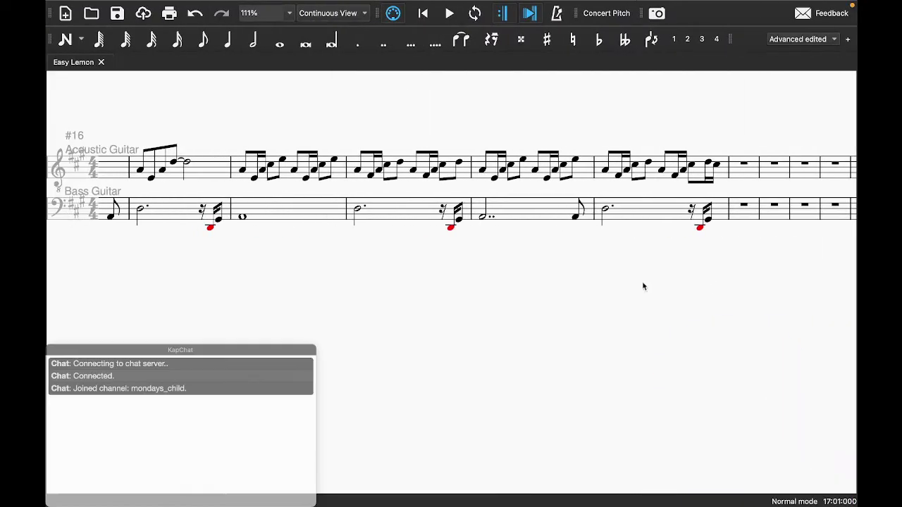
{"action": "left_click", "coordinate": [265, 210]}
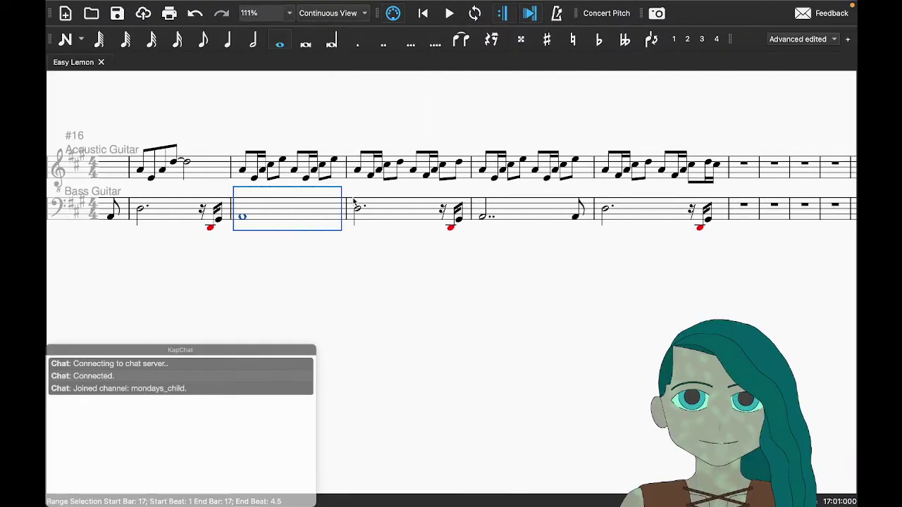
{"action": "left_click", "coordinate": [653, 177], "text": "shift"}
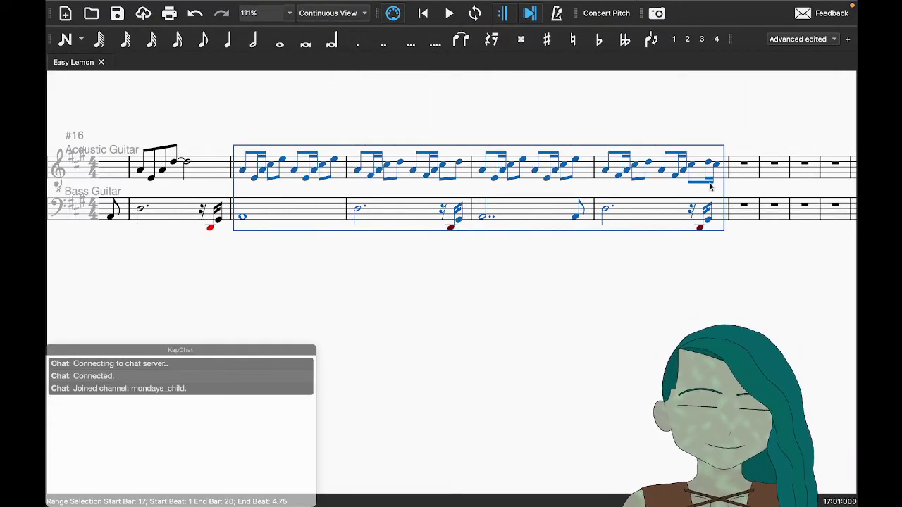
{"action": "left_click", "coordinate": [746, 176]}
{"action": "key", "text": "super+v"}
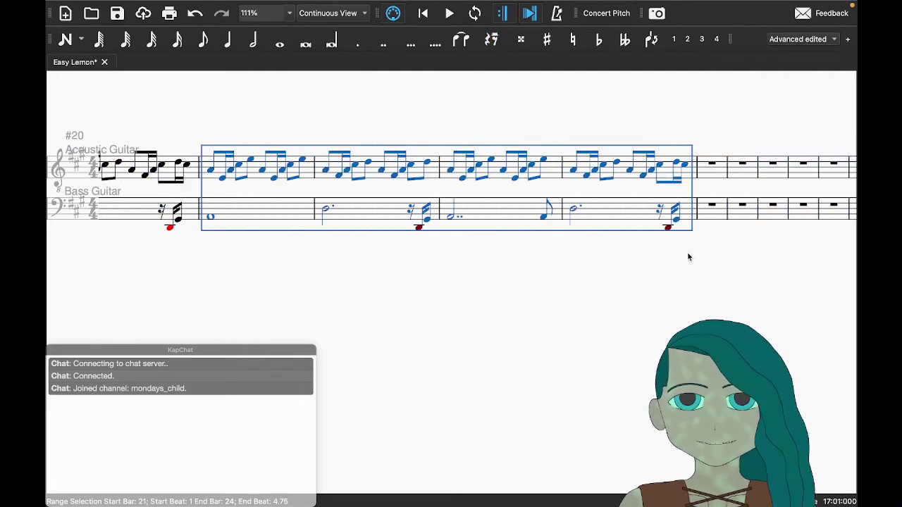
{"action": "key", "text": "Escape"}
{"action": "key", "text": "super+s"}
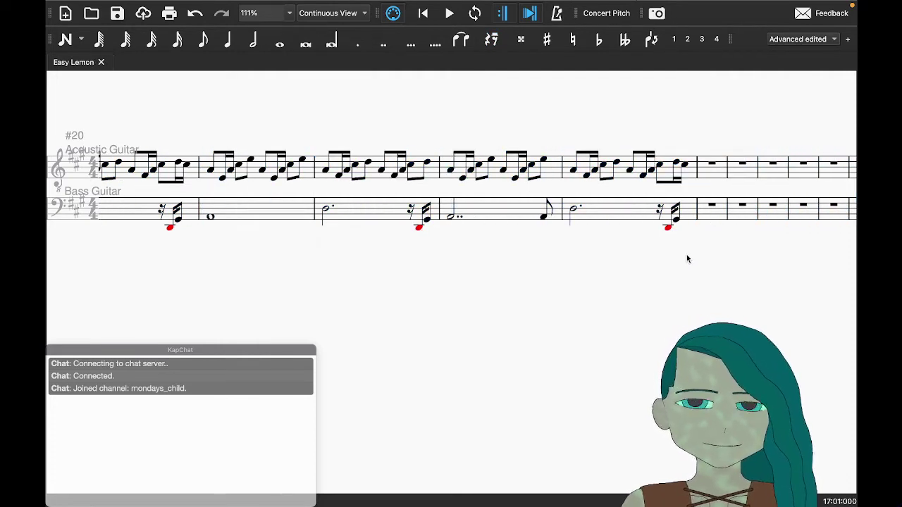
{"action": "scroll", "coordinate": [687, 258], "scroll_direction": "right", "scroll_amount": 1}
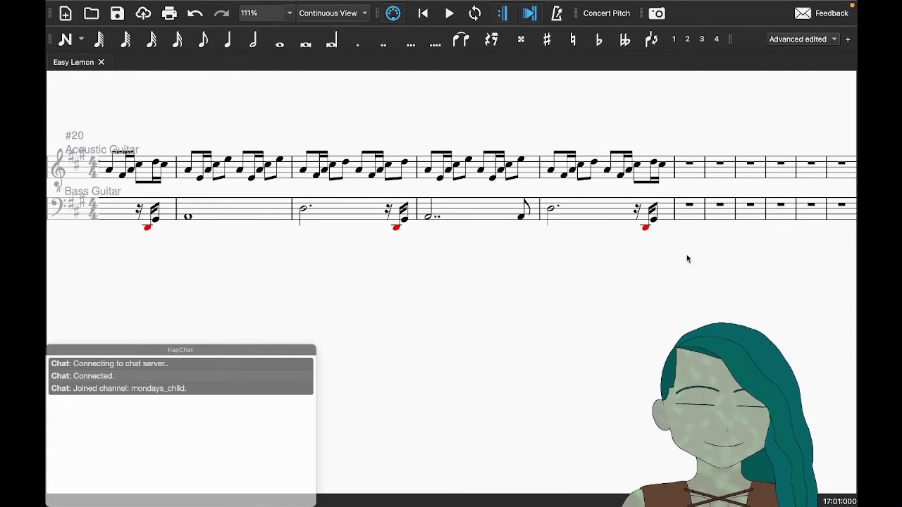
Step: Move the four-bar GarageBand loop to bars 25 to 28 and listen to the passage
{"action": "key", "text": "super+Tab"}
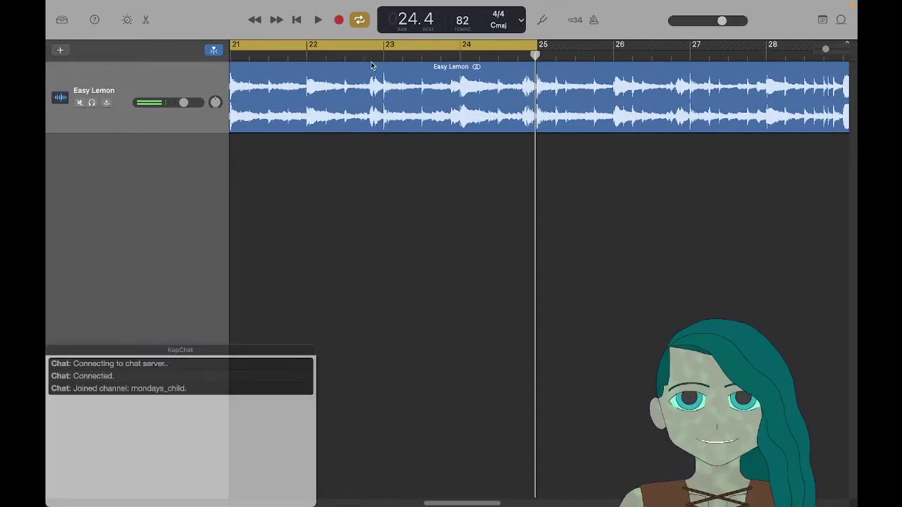
{"action": "left_click_drag", "start_coordinate": [375, 46], "coordinate": [681, 67]}
{"action": "key", "text": "space"}
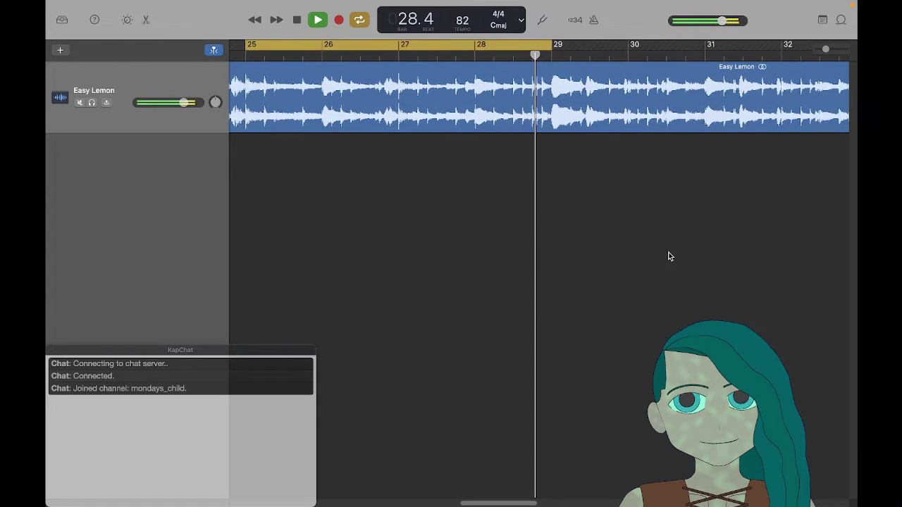
Step: Paste the copied four-bar pattern into bars 25 to 28 of both guitar staves in MuseScore
{"action": "key", "text": "ctrl+Left"}
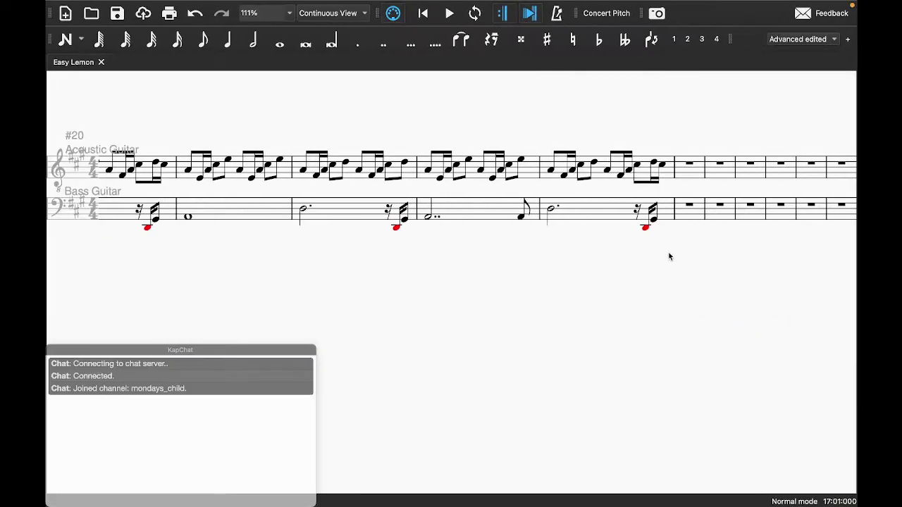
{"action": "left_click", "coordinate": [691, 167]}
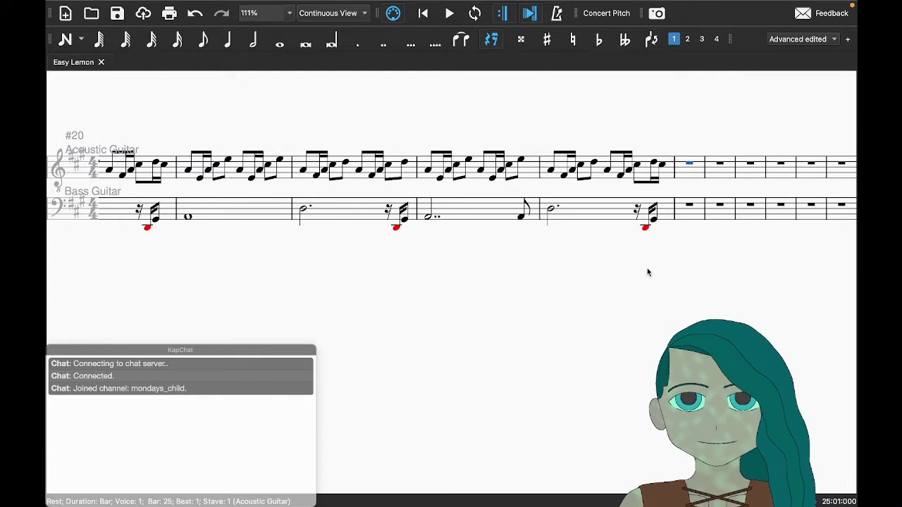
{"action": "key", "text": "super+v"}
{"action": "scroll", "coordinate": [646, 268], "scroll_direction": "right", "scroll_amount": 5}
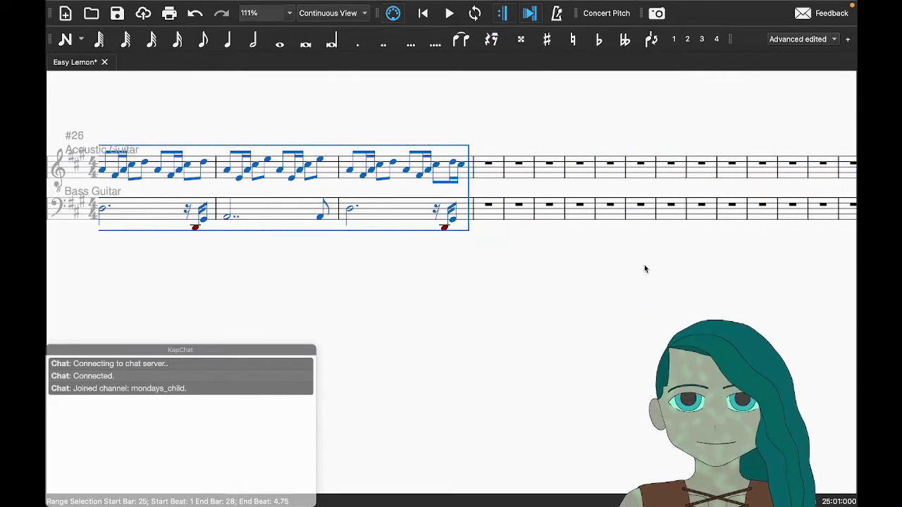
{"action": "left_click", "coordinate": [492, 169]}
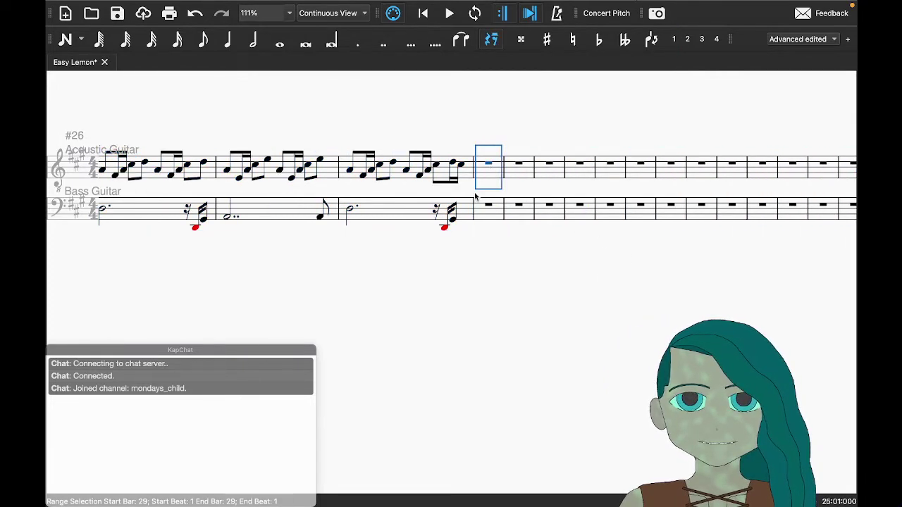
{"action": "left_click", "coordinate": [488, 206]}
Step: Move the four-bar GarageBand loop to bars 29 to 32
{"action": "key", "text": "ctrl+Right"}
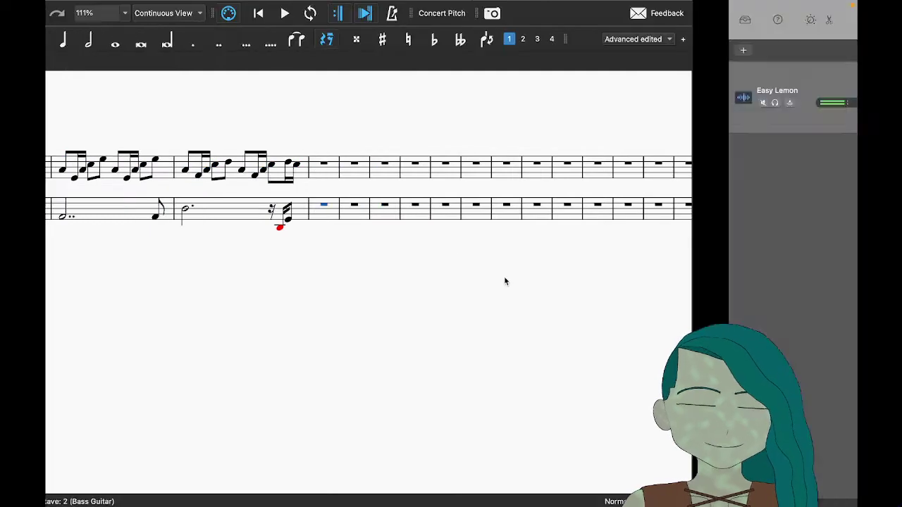
{"action": "scroll", "coordinate": [503, 282], "scroll_direction": "right", "scroll_amount": 2}
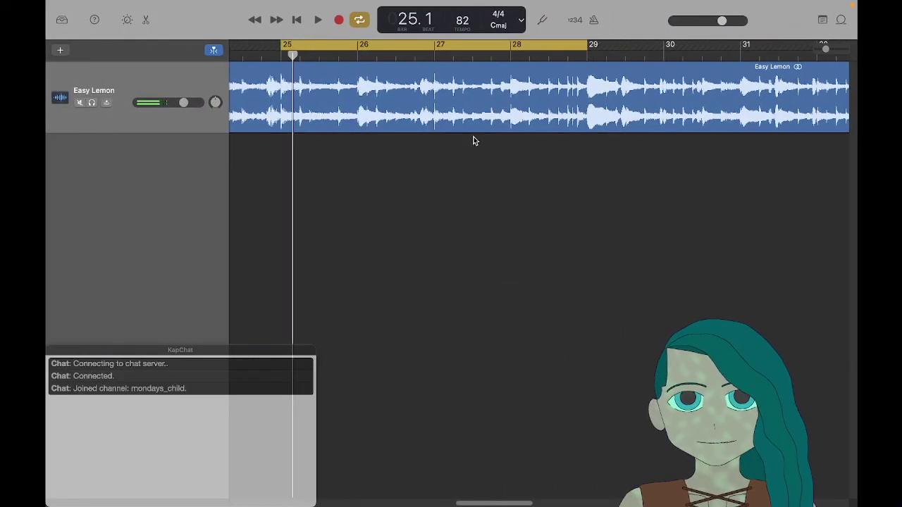
{"action": "left_click_drag", "start_coordinate": [423, 45], "coordinate": [729, 45]}
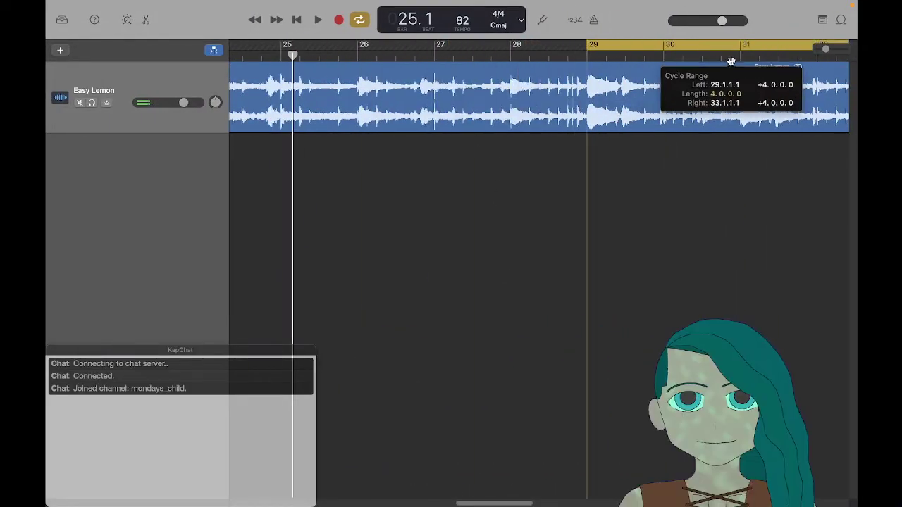
Step: Listen to bars 29 to 32 in GarageBand, shorten the loop to bars 29 and 30, and replay it
{"action": "key", "text": "space"}
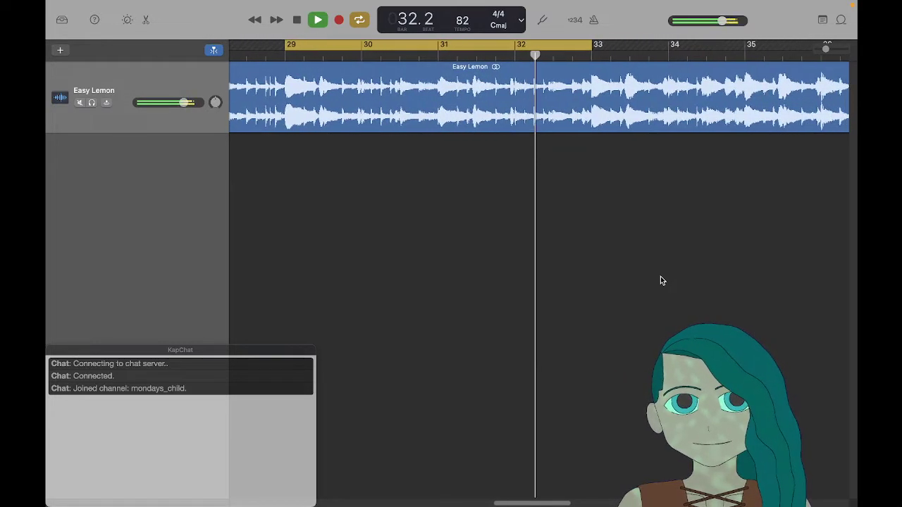
{"action": "key", "text": "space"}
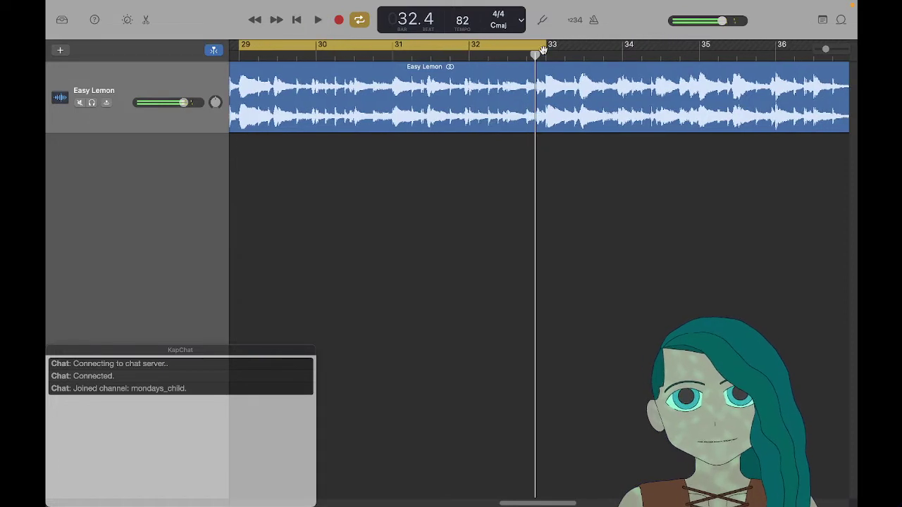
{"action": "left_click_drag", "start_coordinate": [546, 46], "coordinate": [393, 46]}
{"action": "key", "text": "space"}
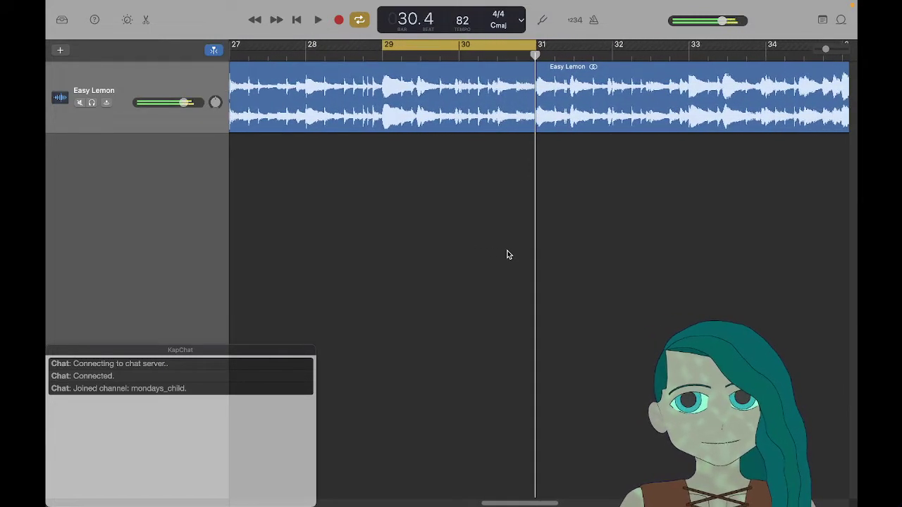
Step: Enter half notes D3 and C#3 in bar 29 of the Bass Guitar stave in MuseScore
{"action": "key", "text": "ctrl+Left"}
{"action": "key", "text": "n"}
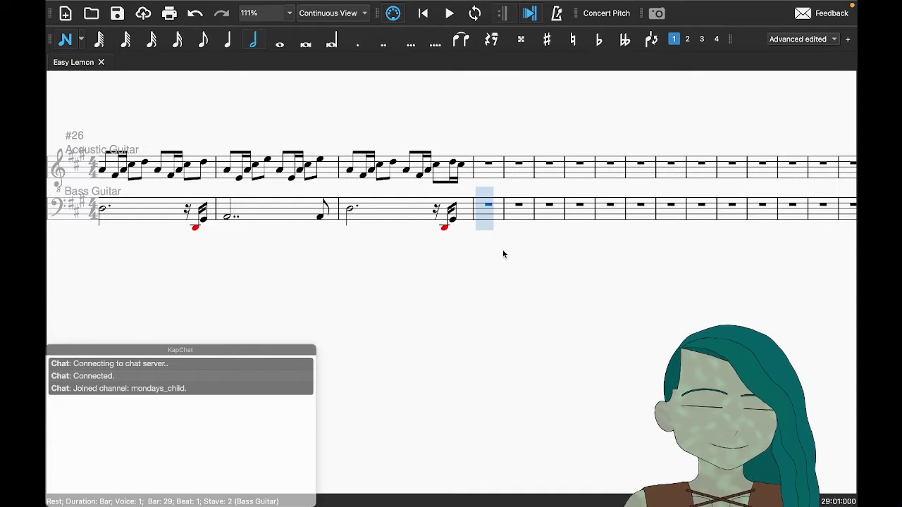
{"action": "key", "text": "a"}
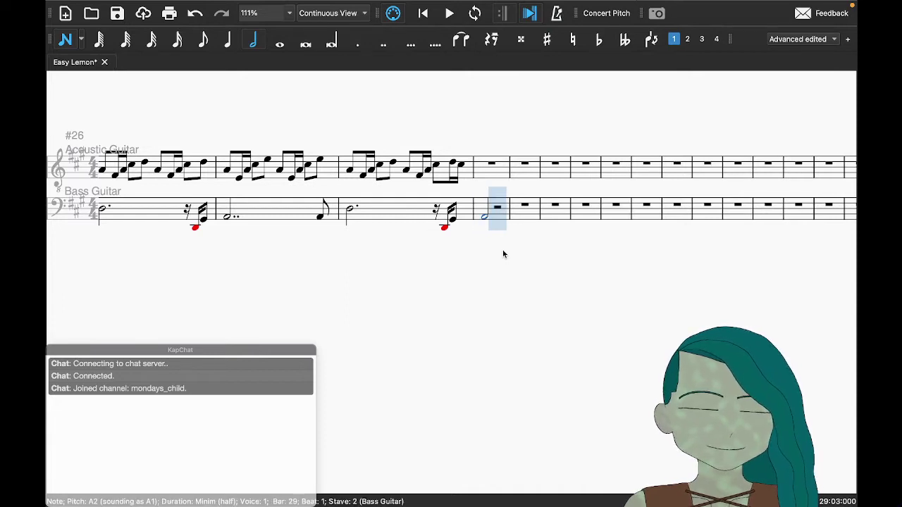
{"action": "key", "text": "Up"}
{"action": "key", "text": "Up"}
{"action": "key", "text": "Up"}
{"action": "key", "text": "Up"}
{"action": "key", "text": "Up"}
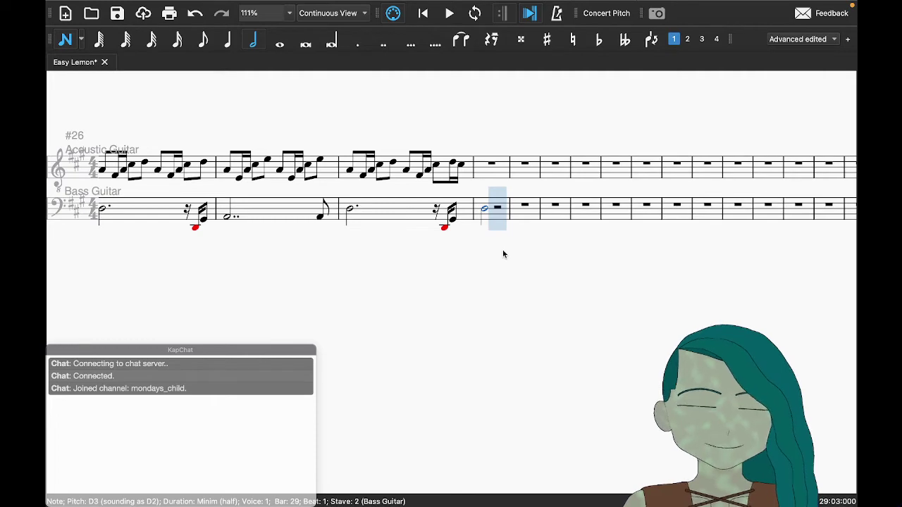
{"action": "key", "text": "c"}
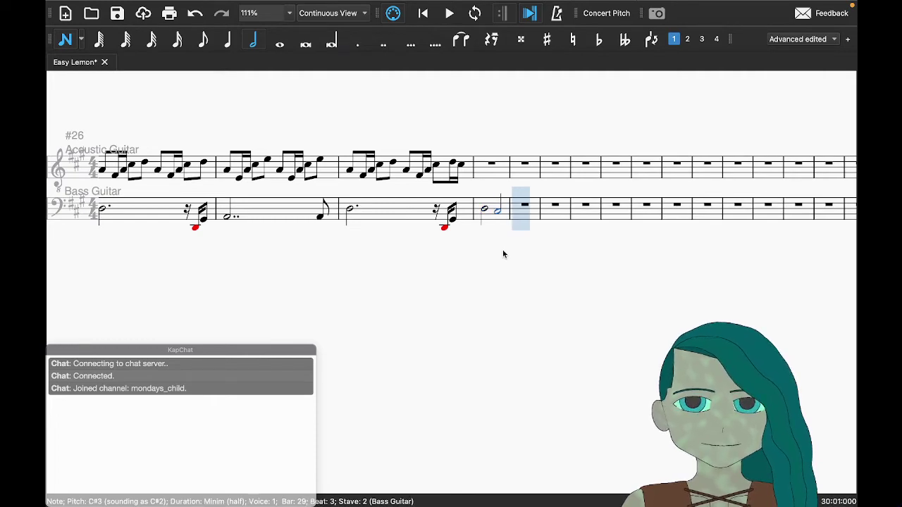
Step: Replay the loop in GarageBand and lower the second bass note of bar 29 in MuseScore to C natural
{"action": "key", "text": "super+Tab"}
{"action": "key", "text": "space"}
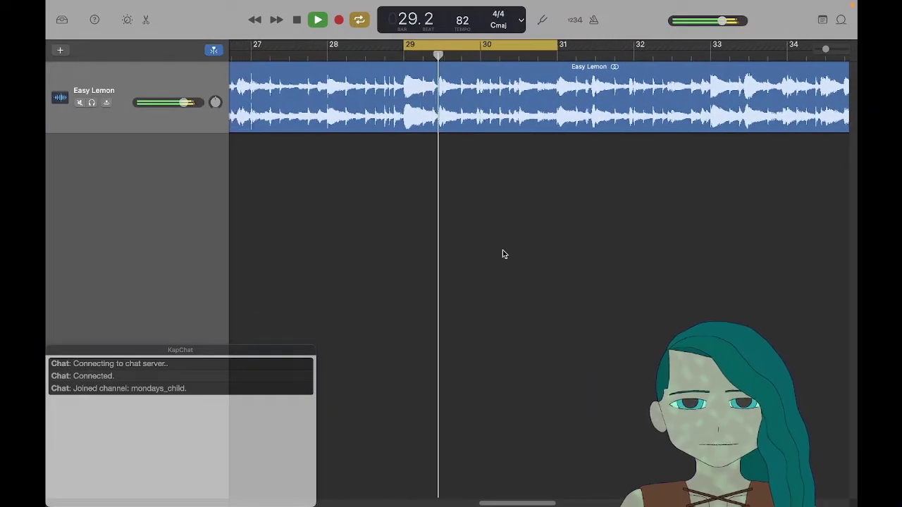
{"action": "key", "text": "super+Tab"}
{"action": "key", "text": "Down"}
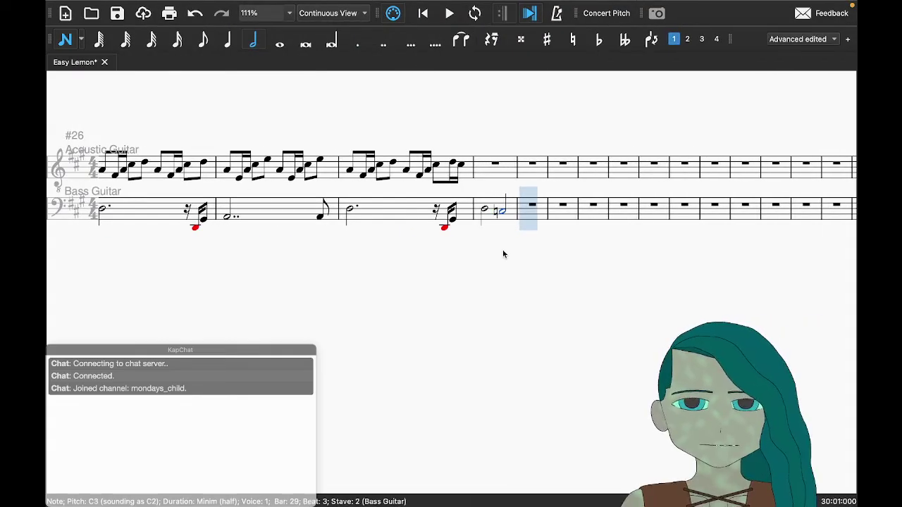
Step: Fill bar 30 of the Bass Guitar stave with a half note B2 and quarter notes A2 and B2, checking against GarageBand playback
{"action": "key", "text": "b"}
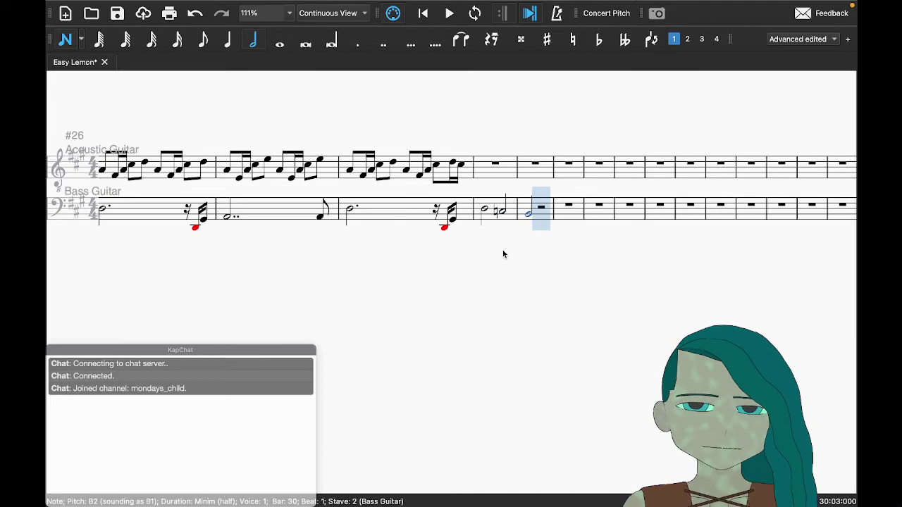
{"action": "key", "text": "super+Tab"}
{"action": "key", "text": "space"}
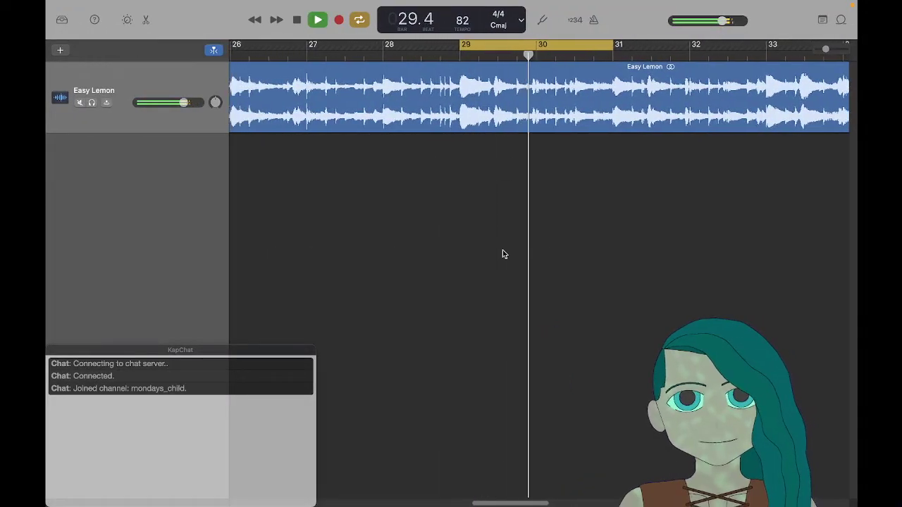
{"action": "key", "text": "super+Tab"}
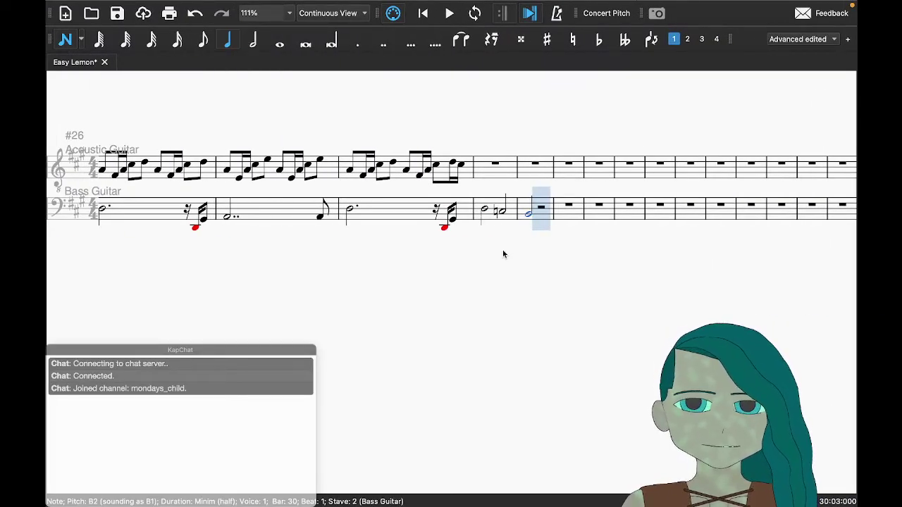
{"action": "key", "text": "b"}
{"action": "key", "text": "super+Tab"}
{"action": "key", "text": "space"}
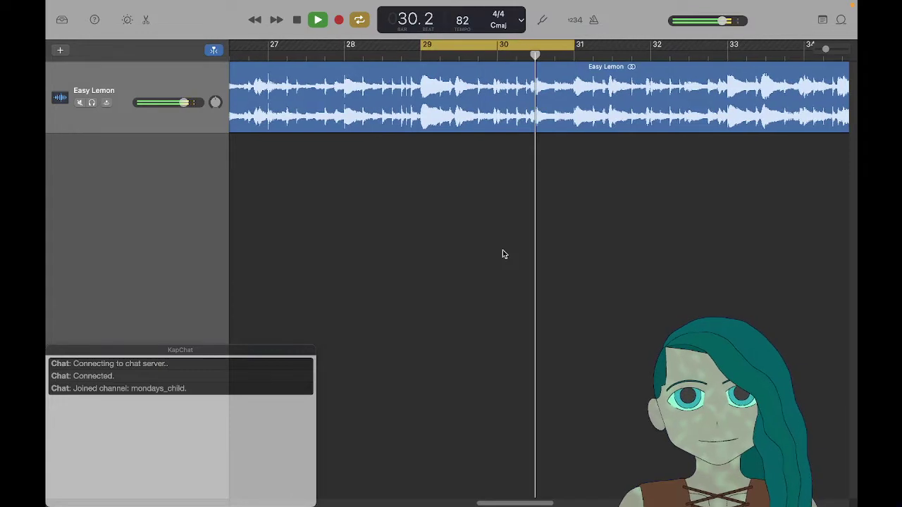
{"action": "key", "text": "space"}
{"action": "key", "text": "super+Tab"}
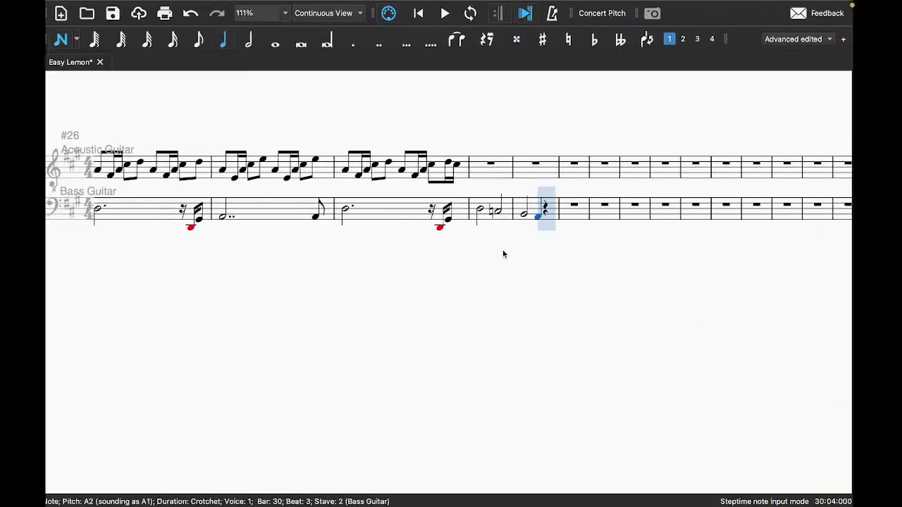
{"action": "key", "text": "b"}
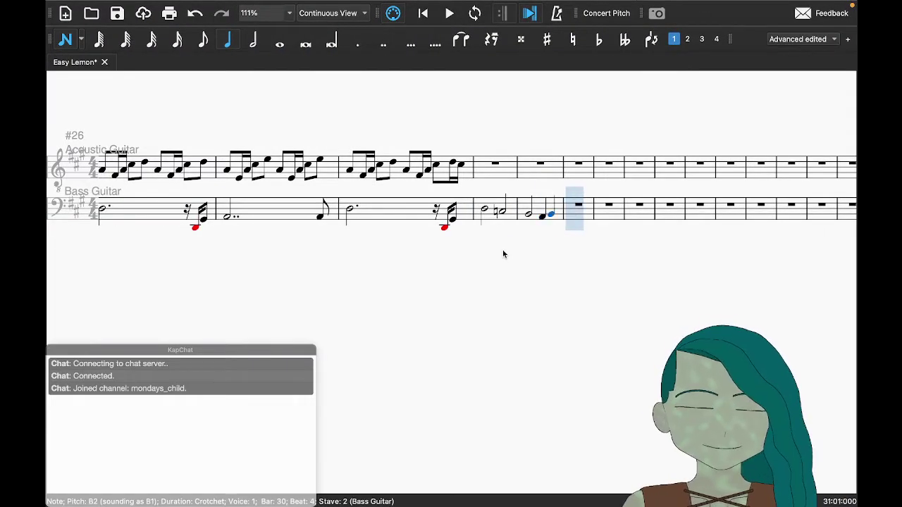
{"action": "key", "text": "Escape"}
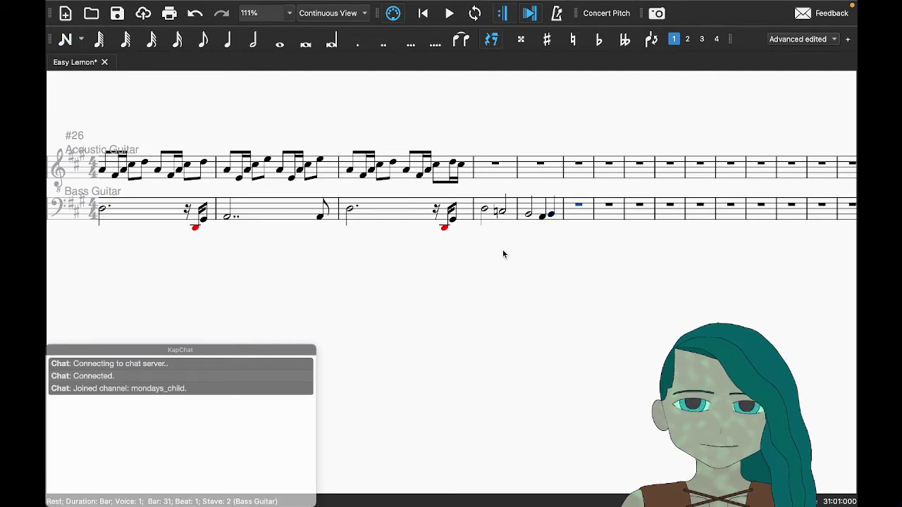
Step: Move the two-bar GarageBand loop to bars 31 and 32 and listen to the passage twice
{"action": "key", "text": "super+Tab"}
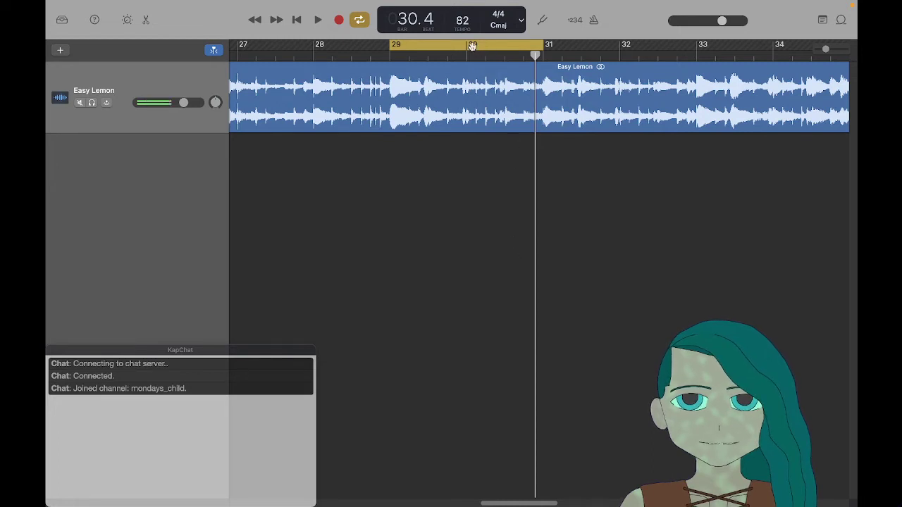
{"action": "left_click_drag", "start_coordinate": [472, 45], "coordinate": [627, 46]}
{"action": "key", "text": "space"}
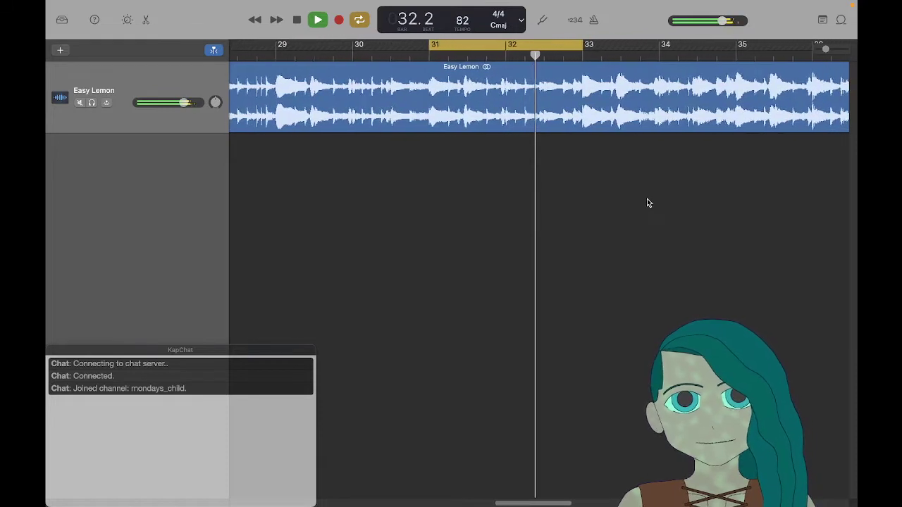
{"action": "key", "text": "space"}
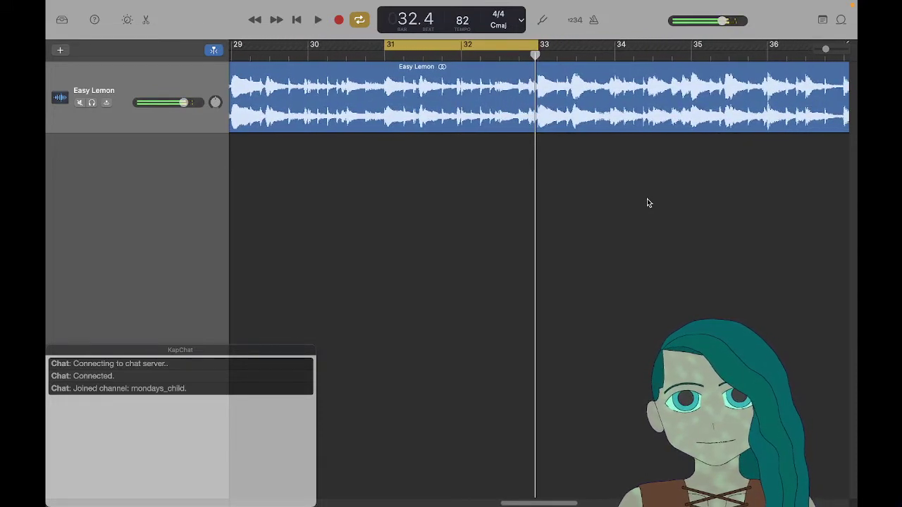
{"action": "key", "text": "space"}
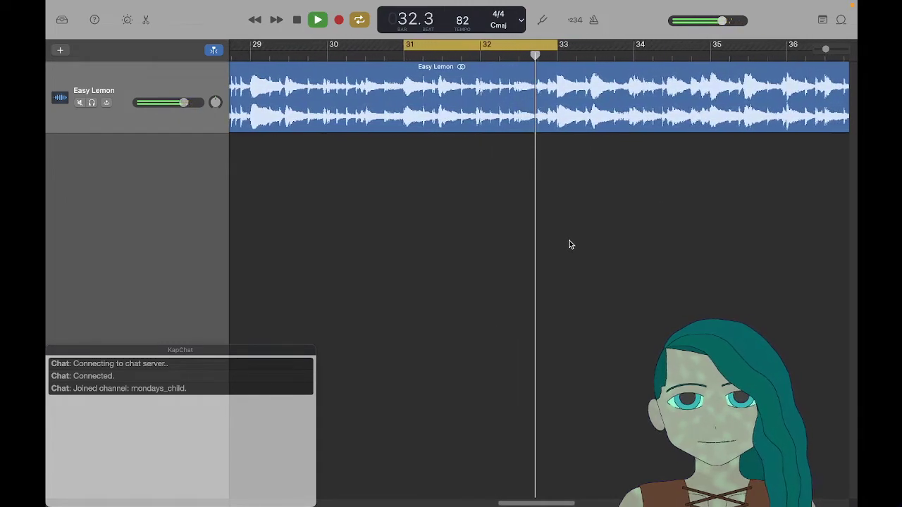
{"action": "key", "text": "space"}
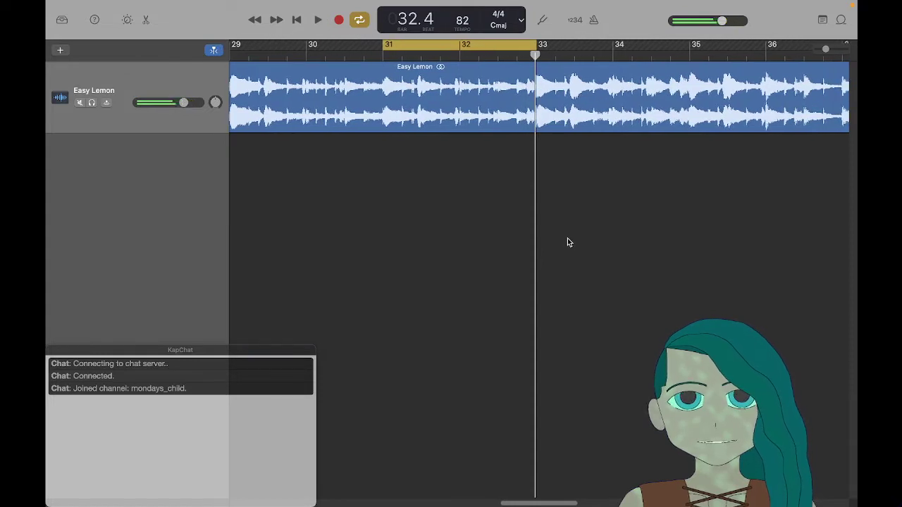
Step: Move the two-bar loop back to bars 29 and 30 and play it again
{"action": "scroll", "coordinate": [567, 238], "scroll_direction": "left", "scroll_amount": 3}
{"action": "left_click_drag", "start_coordinate": [557, 49], "coordinate": [404, 49]}
{"action": "key", "text": "space"}
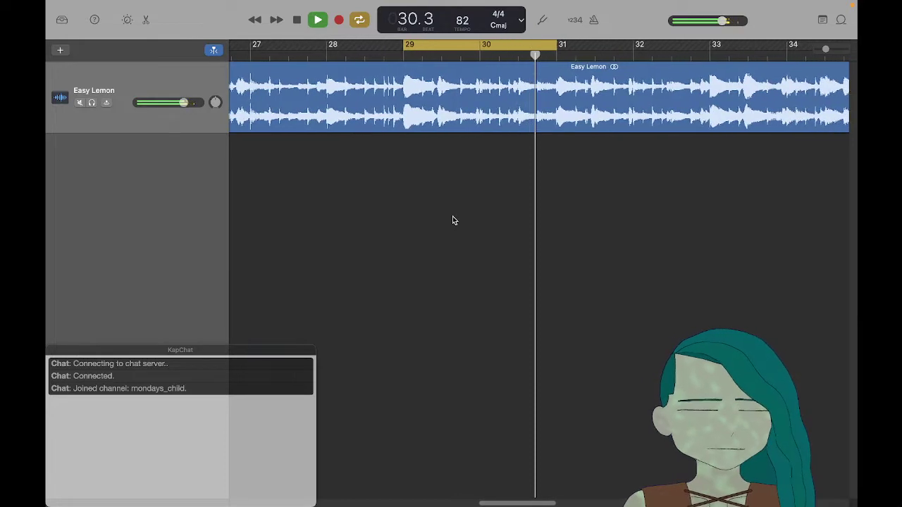
Step: In MuseScore, shorten the first bass note of bar 29 to a dotted quarter and add a sixteenth-note D before the C natural
{"action": "key", "text": "ctrl+Left"}
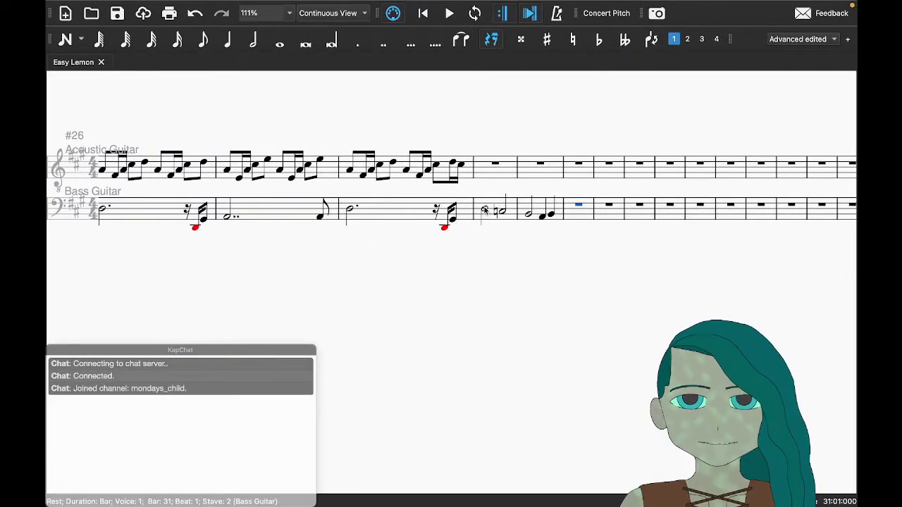
{"action": "left_click", "coordinate": [485, 210]}
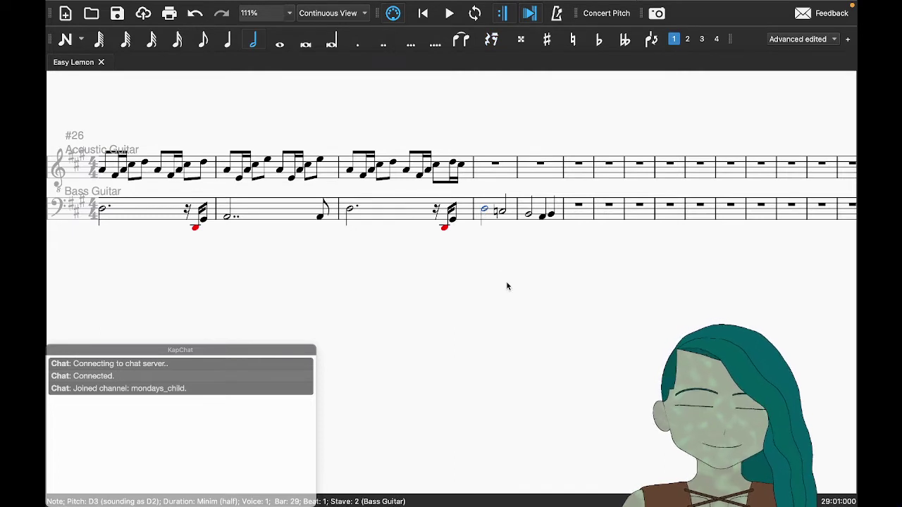
{"action": "key", "text": "5"}
{"action": "key", "text": "period"}
{"action": "key", "text": "Right"}
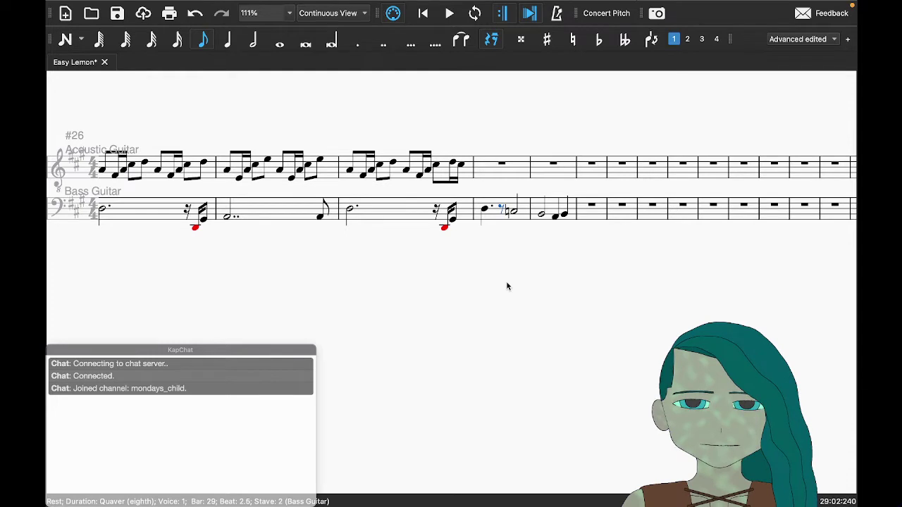
{"action": "key", "text": "4"}
{"action": "key", "text": "Right"}
{"action": "key", "text": "n"}
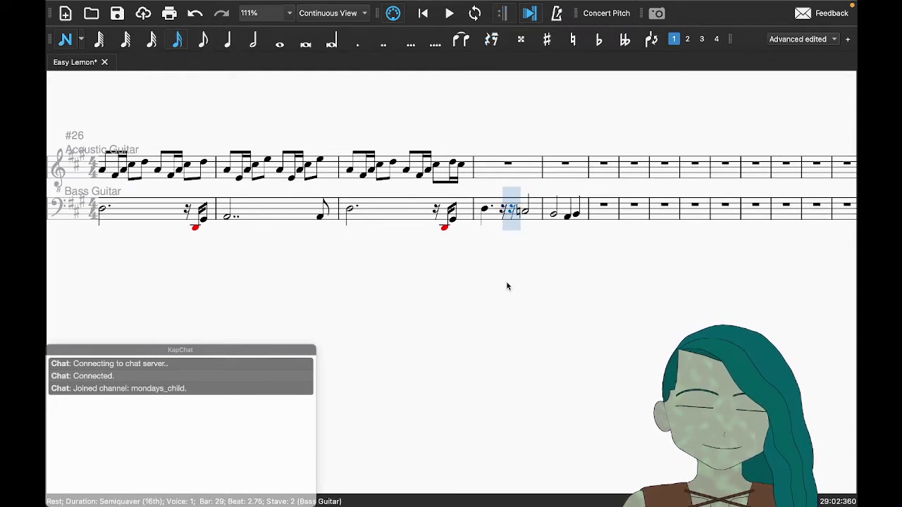
{"action": "key", "text": "c"}
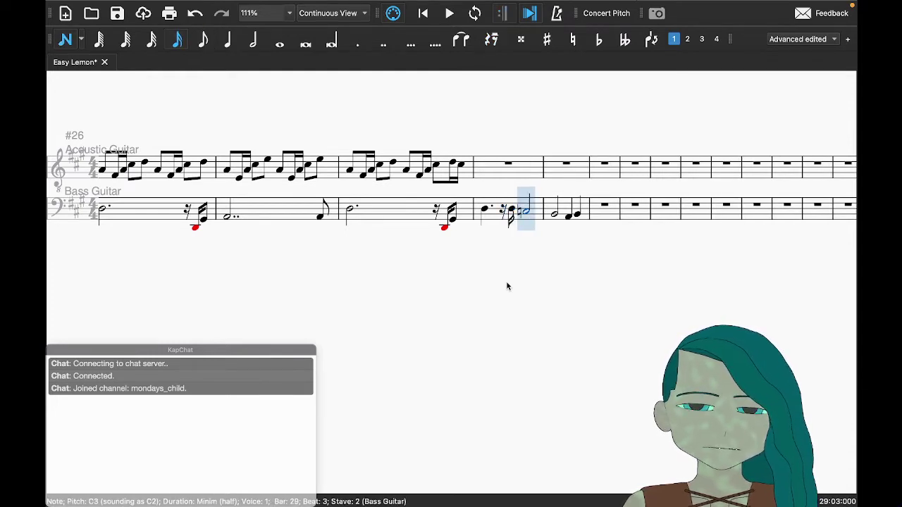
Step: Change the opening D of bar 29 in the Bass Guitar stave to a double-dotted quarter note
{"action": "key", "text": "5"}
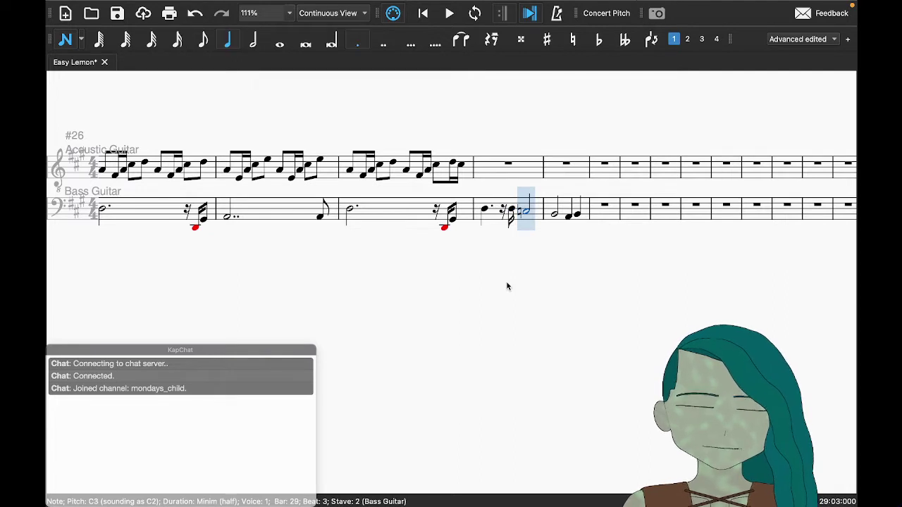
{"action": "key", "text": "Left"}
{"action": "key", "text": "Left"}
{"action": "key", "text": "Left"}
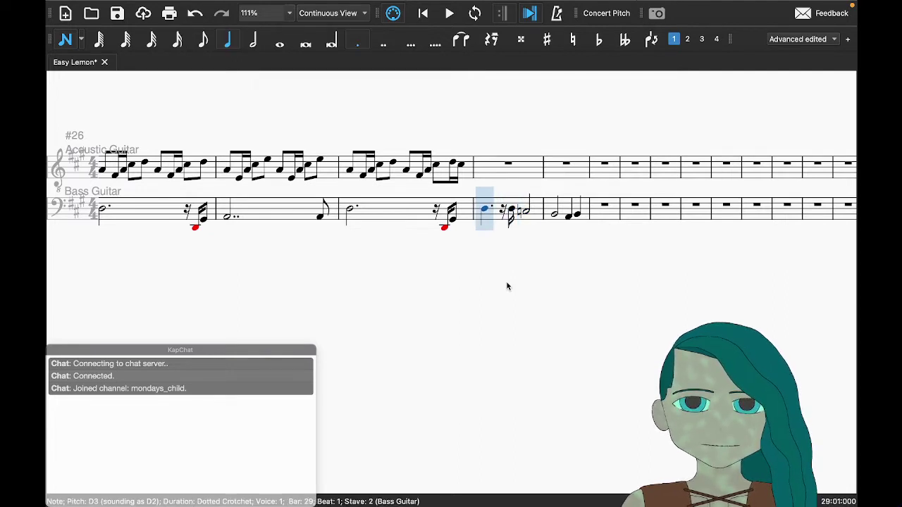
{"action": "left_click", "coordinate": [381, 46]}
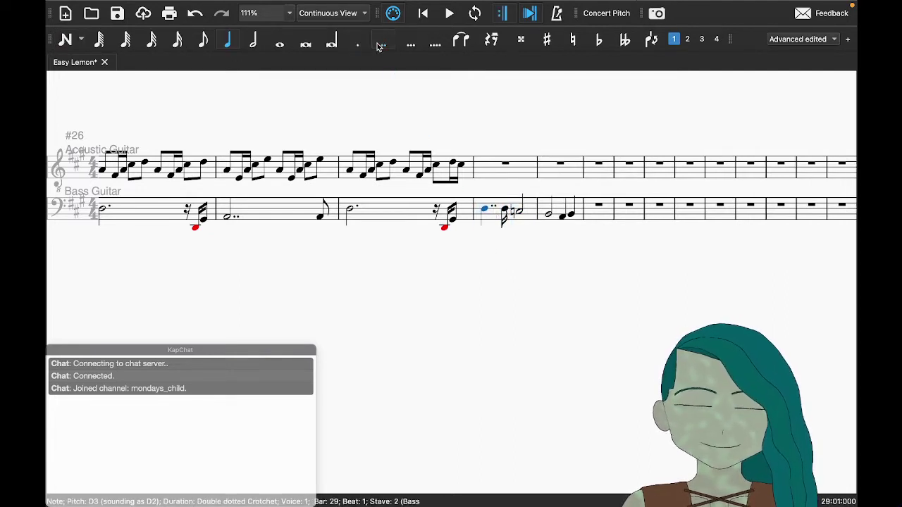
Step: Shorten the C natural in bar 29 to a double-dotted quarter, add a sixteenth-note C after it, and switch to GarageBand
{"action": "key", "text": "Right"}
{"action": "key", "text": "Right"}
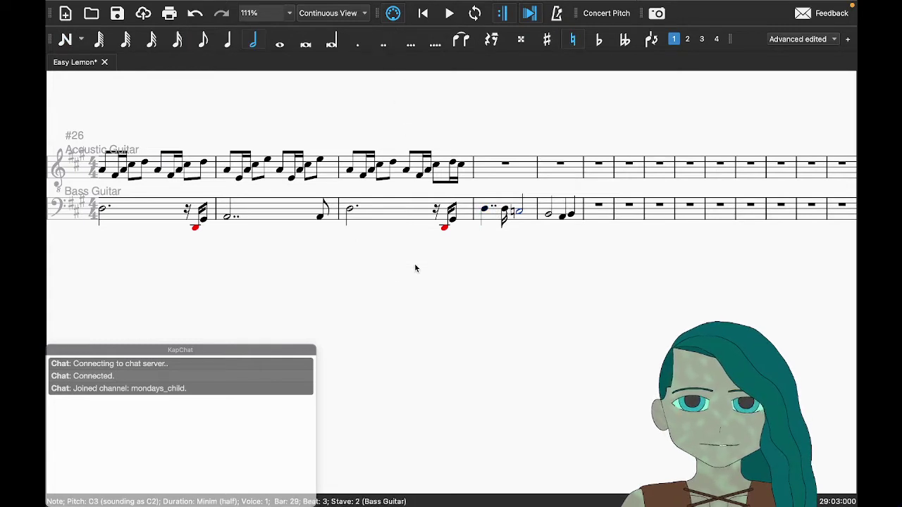
{"action": "key", "text": "5"}
{"action": "left_click", "coordinate": [383, 43]}
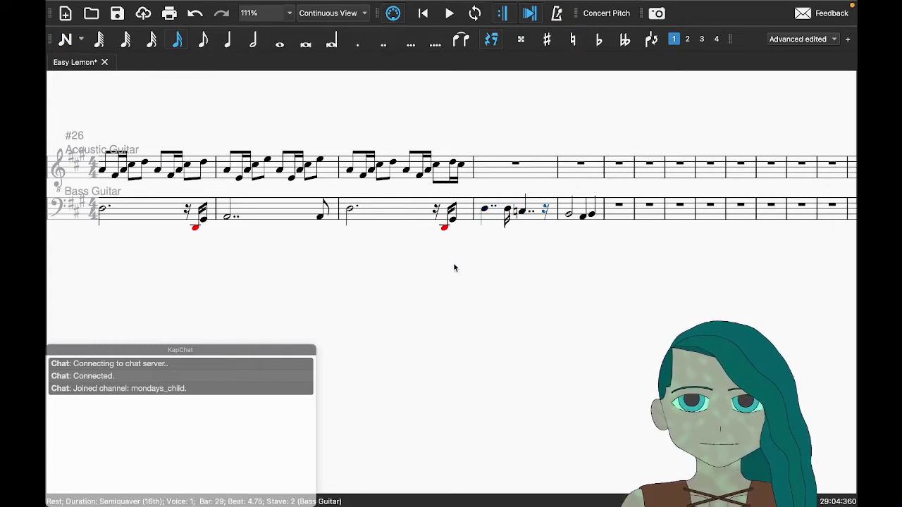
{"action": "key", "text": "Right"}
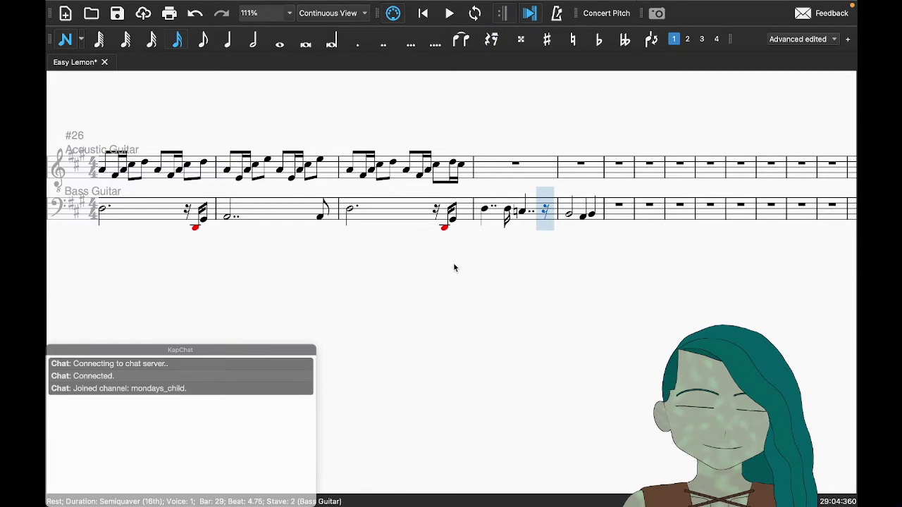
{"action": "key", "text": "c"}
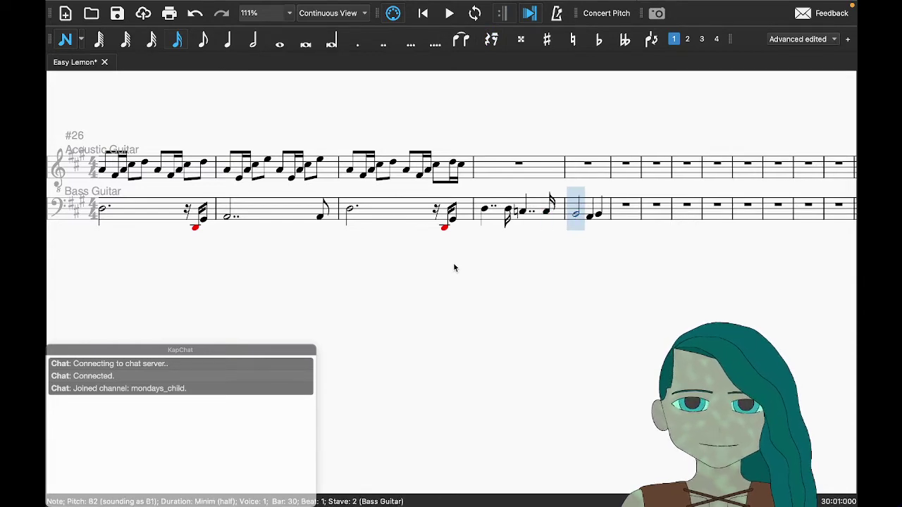
{"action": "key", "text": "Escape"}
{"action": "key", "text": "super+Tab"}
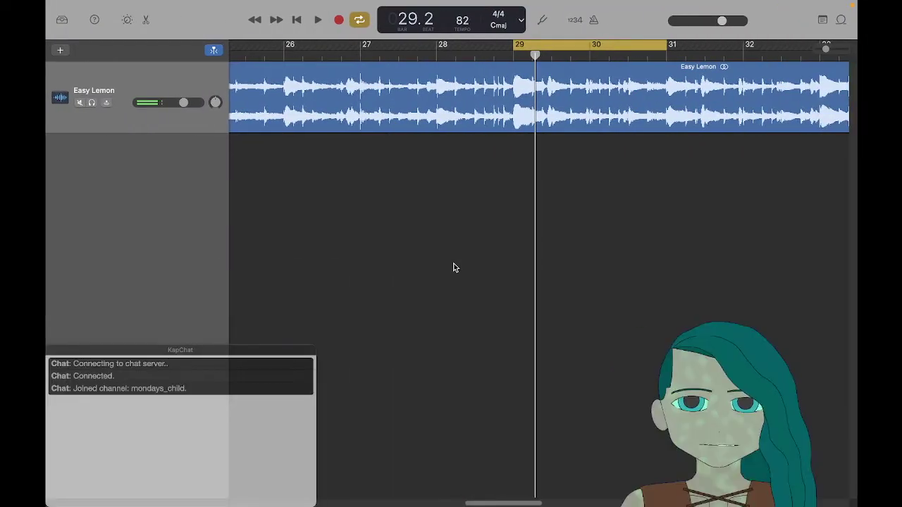
Step: Play the loop over bars 29 and 30 in GarageBand again and switch to MuseScore
{"action": "key", "text": "space"}
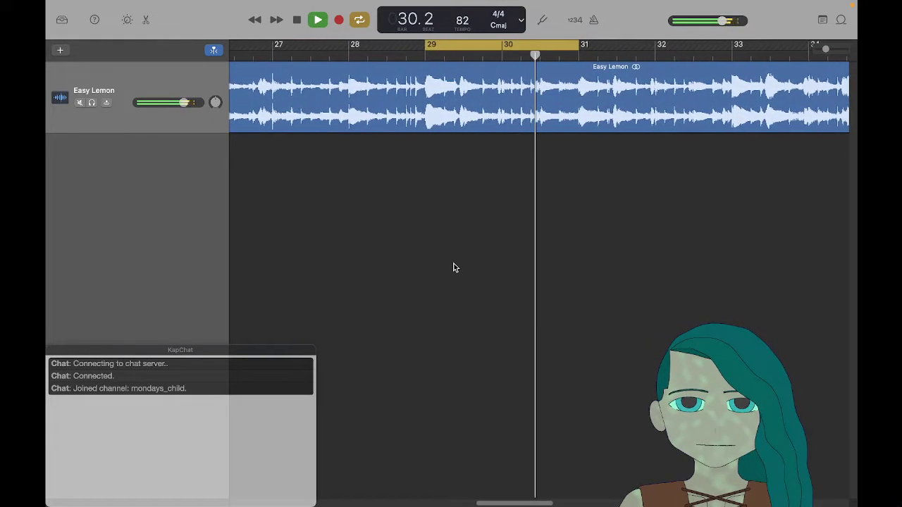
{"action": "key", "text": "super+Tab"}
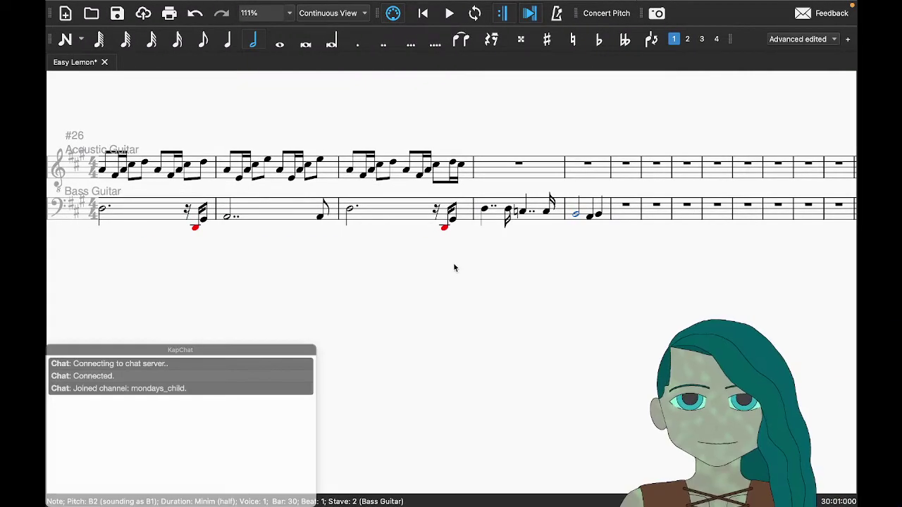
{"action": "key", "text": "super+Tab"}
{"action": "key", "text": "super+Tab"}
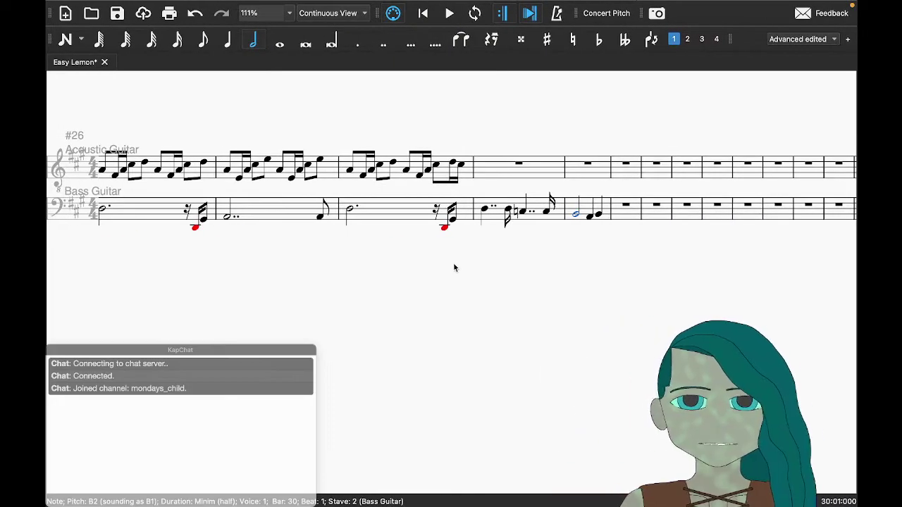
Step: Change the opening B of bar 30 in the Bass Guitar stave to a double-dotted quarter, add a sixteenth-note B after it, and save
{"action": "key", "text": "5"}
{"action": "left_click", "coordinate": [383, 43]}
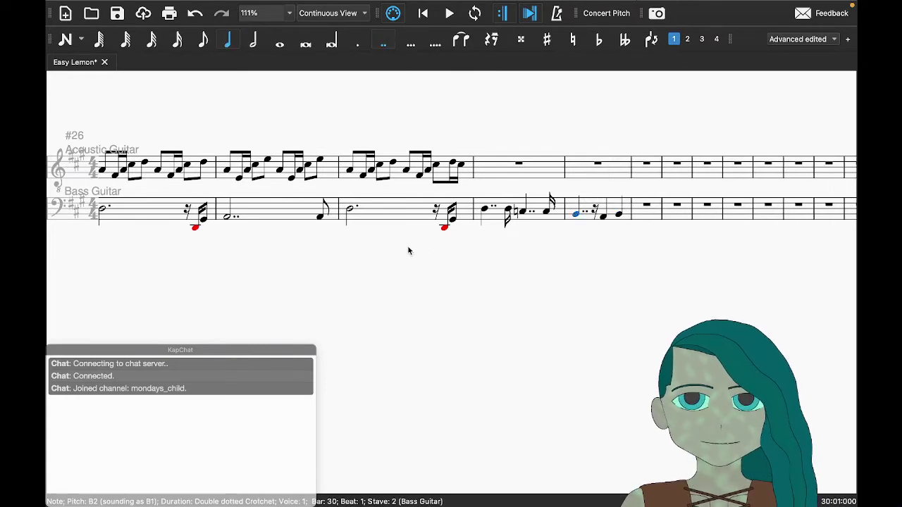
{"action": "key", "text": "Right"}
{"action": "key", "text": "n"}
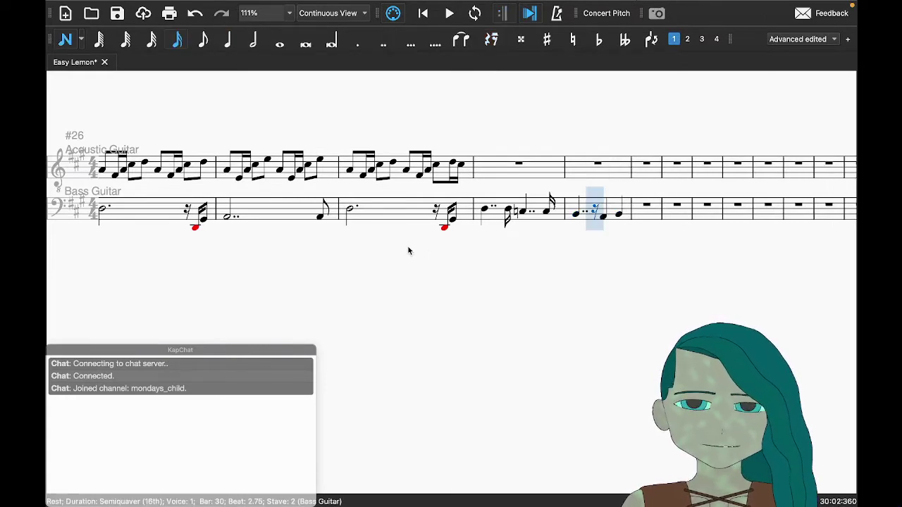
{"action": "key", "text": "b"}
{"action": "key", "text": "Escape"}
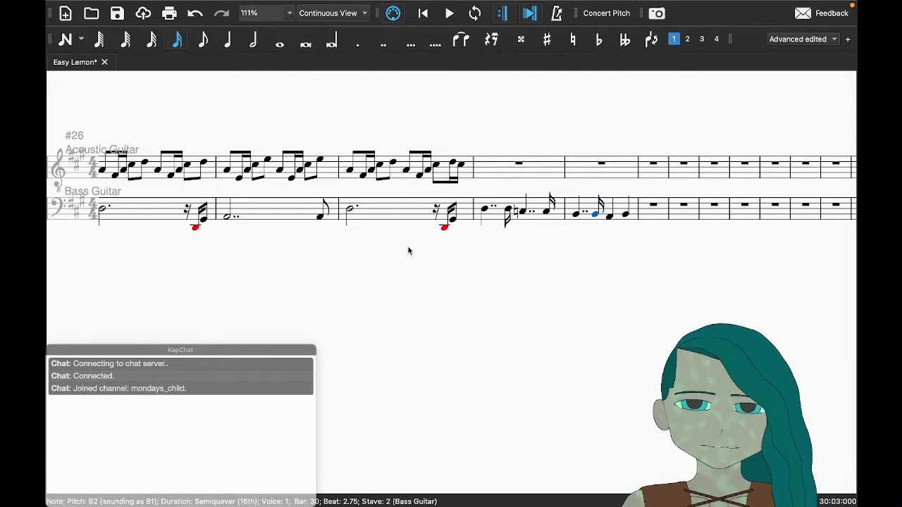
{"action": "key", "text": "Right"}
{"action": "key", "text": "Right"}
{"action": "key", "text": "Right"}
{"action": "key", "text": "ctrl+s"}
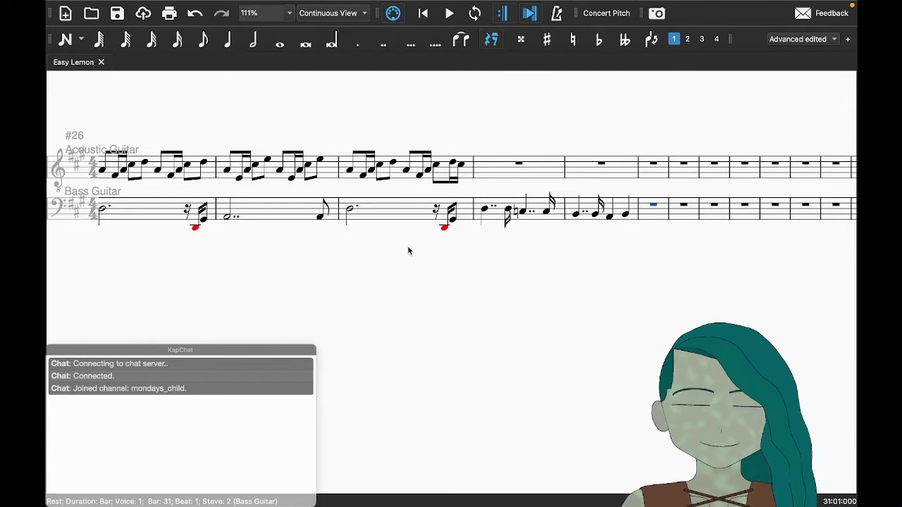
Step: In GarageBand, replay bars 29 and 30, and move the loop to bars 31 and 32 for listening
{"action": "key", "text": "ctrl+Right"}
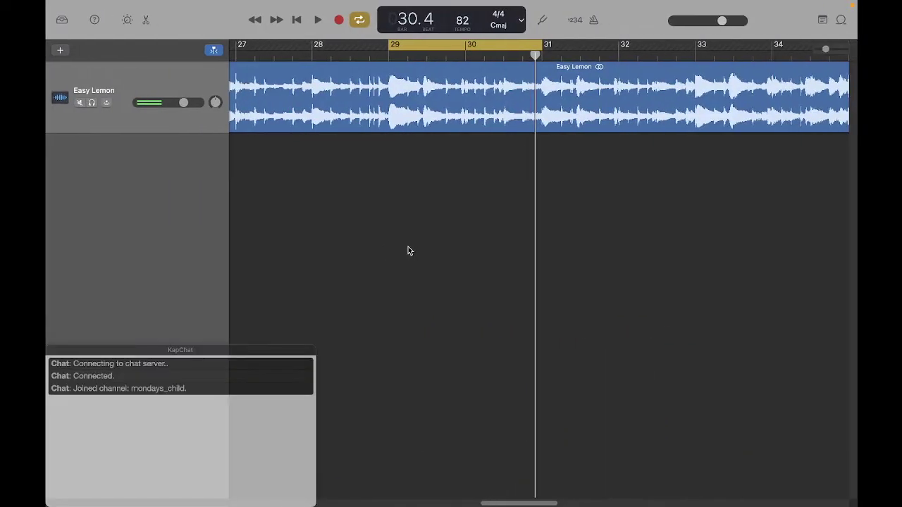
{"action": "key", "text": "space"}
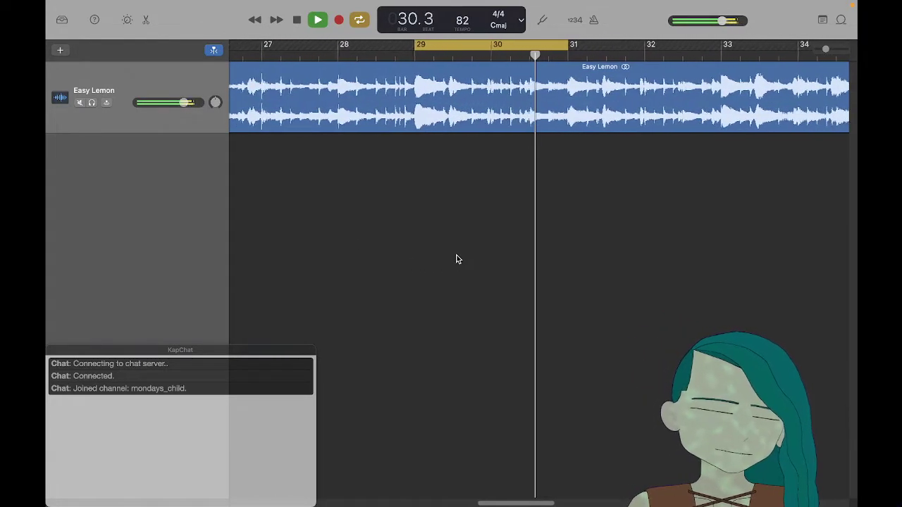
{"action": "key", "text": "space"}
{"action": "left_click_drag", "start_coordinate": [468, 47], "coordinate": [610, 42]}
{"action": "key", "text": "space"}
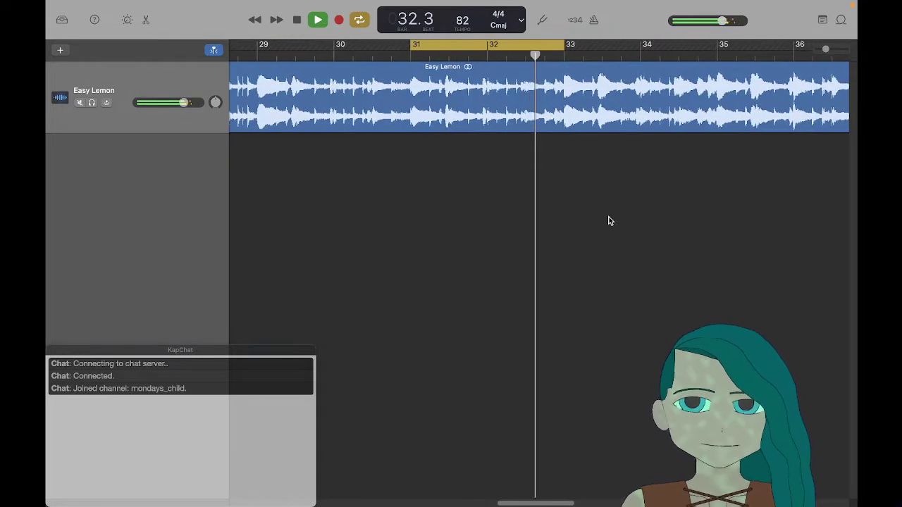
{"action": "key", "text": "space"}
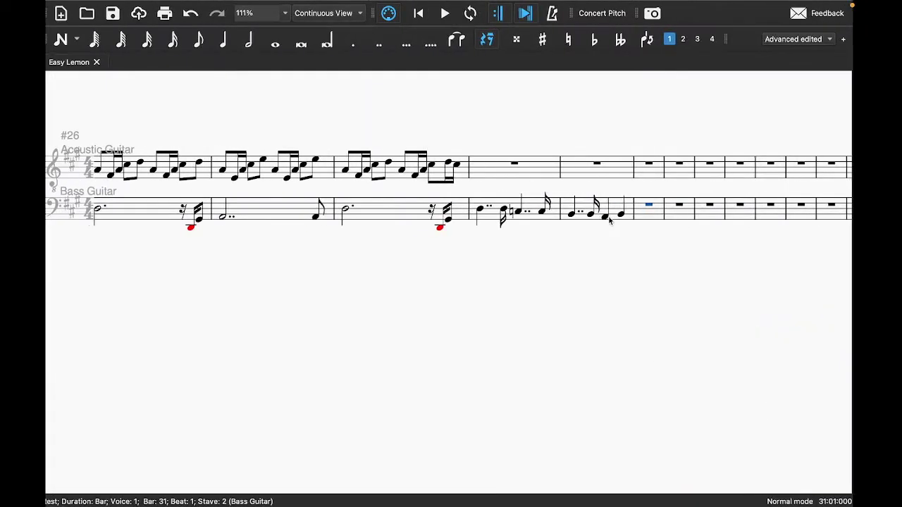
Step: In MuseScore, copy the Bass Guitar notes of bars 29 and 30 into bars 31 and 32
{"action": "left_click", "coordinate": [540, 204]}
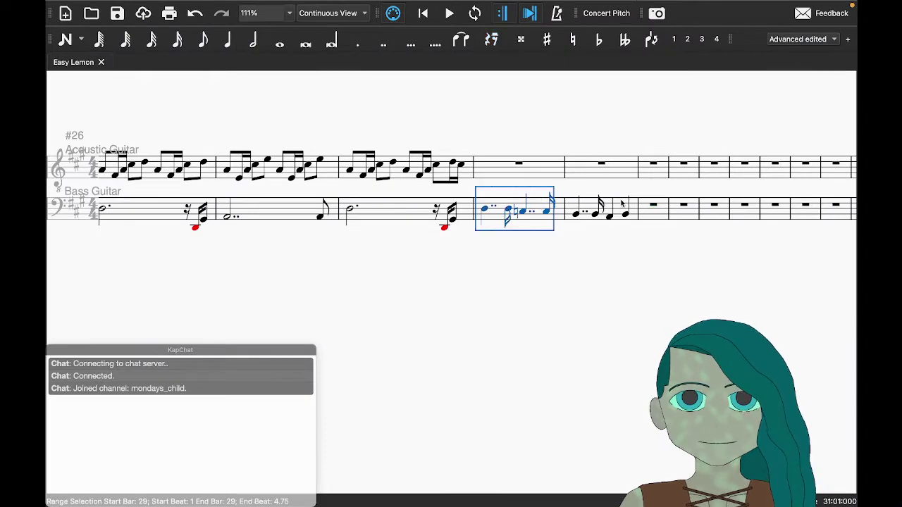
{"action": "left_click", "coordinate": [622, 203], "text": "shift"}
{"action": "key", "text": "super+c"}
{"action": "left_click", "coordinate": [652, 205]}
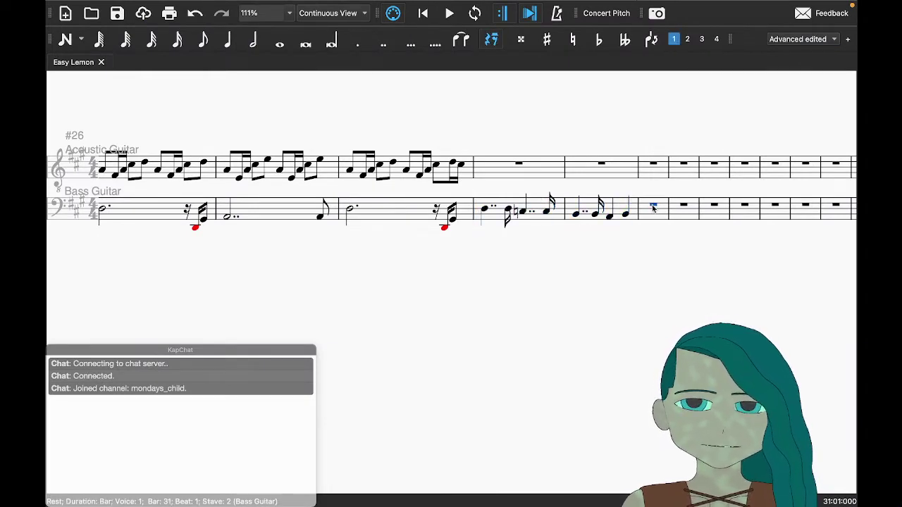
{"action": "key", "text": "super+v"}
{"action": "scroll", "coordinate": [663, 225], "scroll_direction": "right", "scroll_amount": 4}
Step: Shorten the last B of bar 32 in the Bass Guitar stave to an eighth note and add an eighth-note C# after it
{"action": "left_click", "coordinate": [502, 220]}
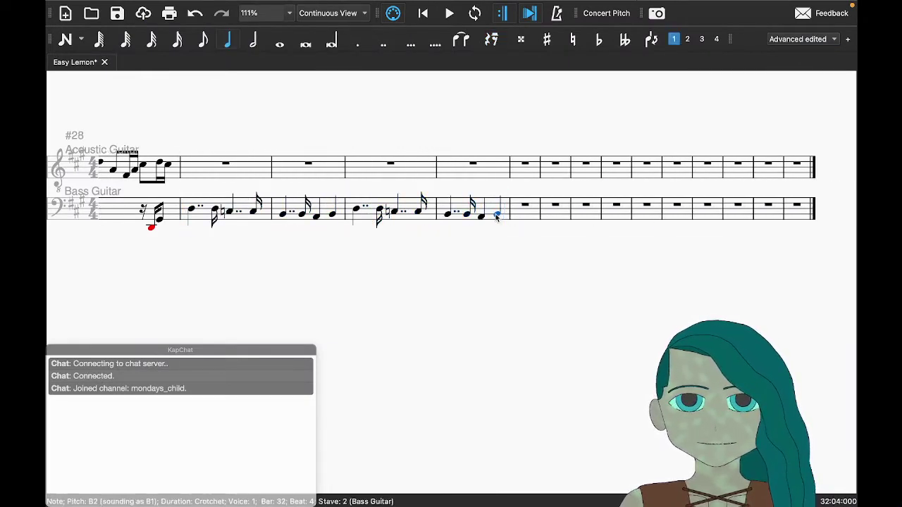
{"action": "key", "text": "Delete"}
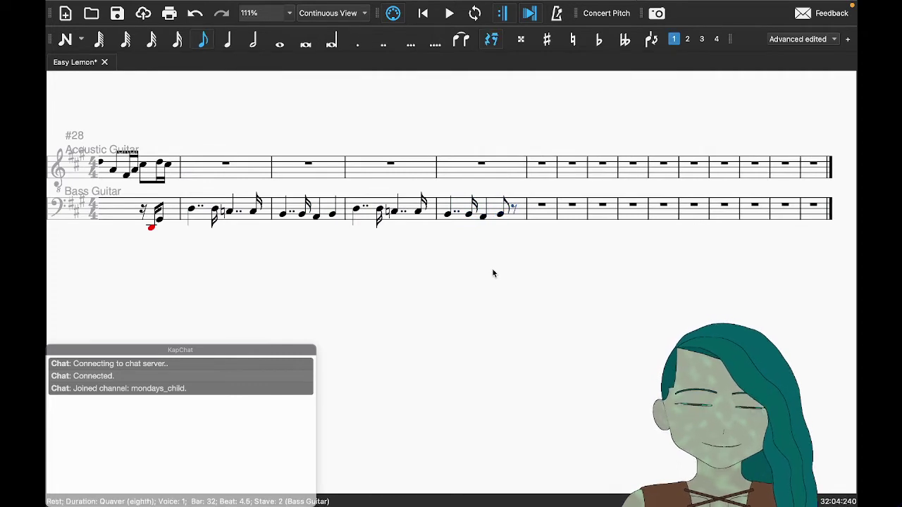
{"action": "key", "text": "n"}
{"action": "key", "text": "b"}
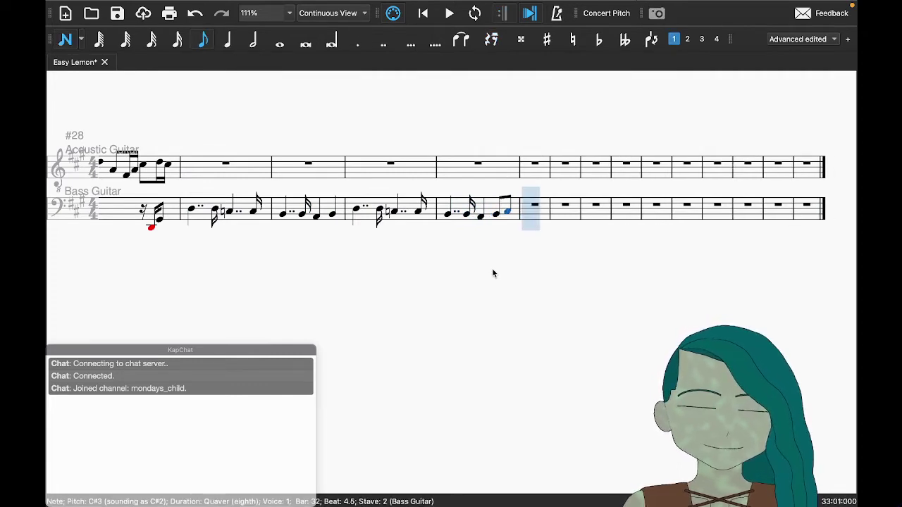
{"action": "key", "text": "Escape"}
{"action": "key", "text": "Right"}
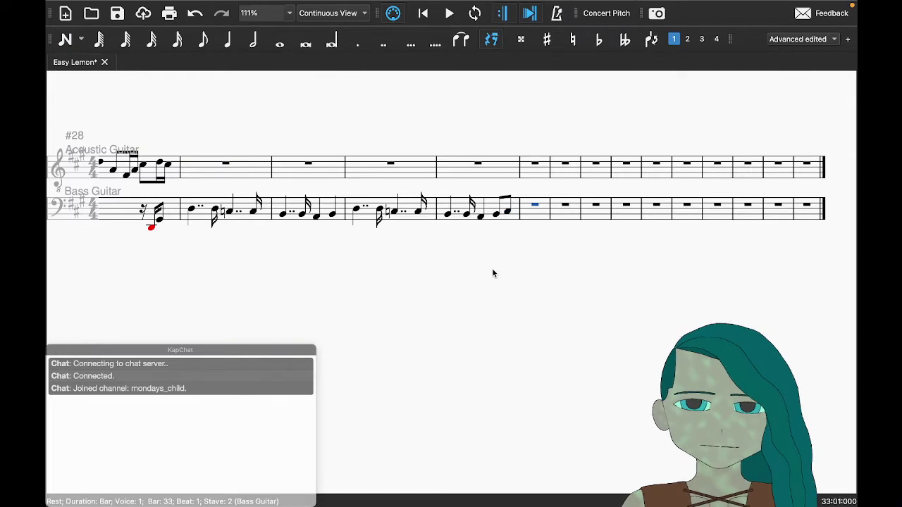
Step: In GarageBand, move the loop back to bars 29 and 30 and listen to it
{"action": "key", "text": "ctrl+Right"}
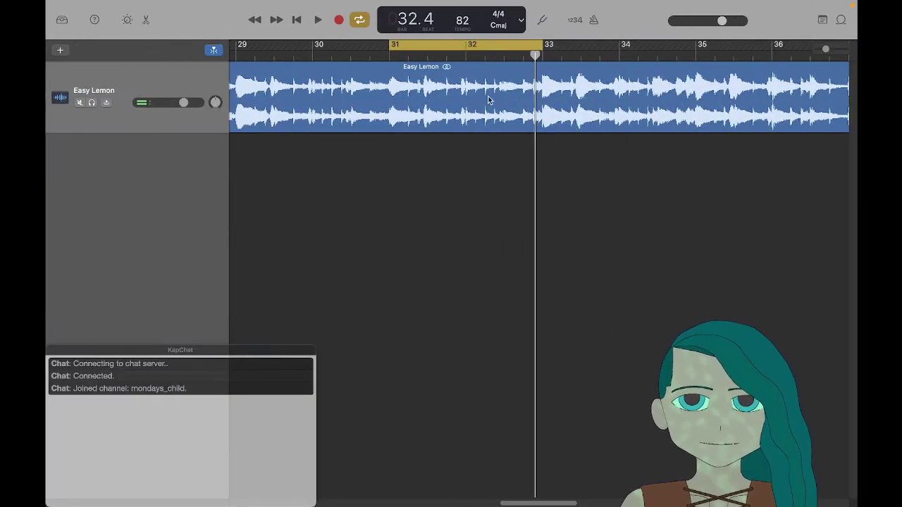
{"action": "scroll", "coordinate": [512, 141], "scroll_direction": "left", "scroll_amount": 3}
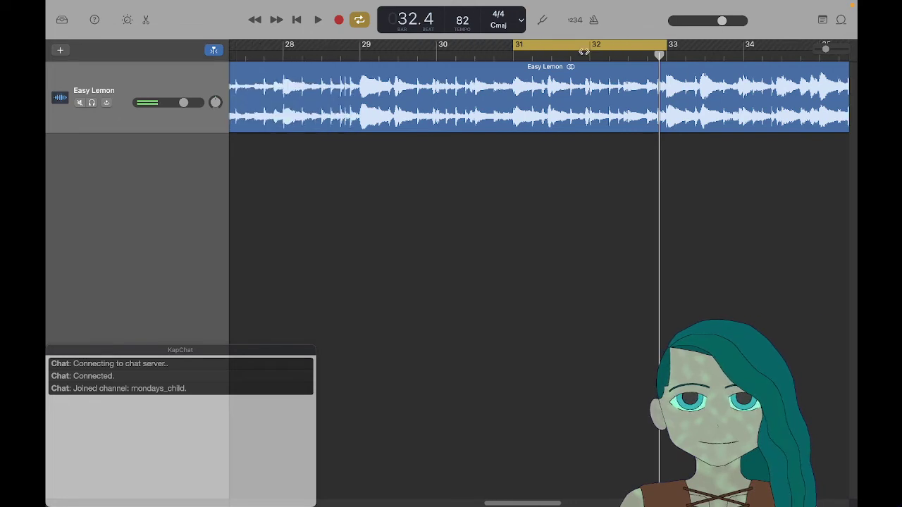
{"action": "left_click_drag", "start_coordinate": [581, 51], "coordinate": [431, 53]}
{"action": "key", "text": "space"}
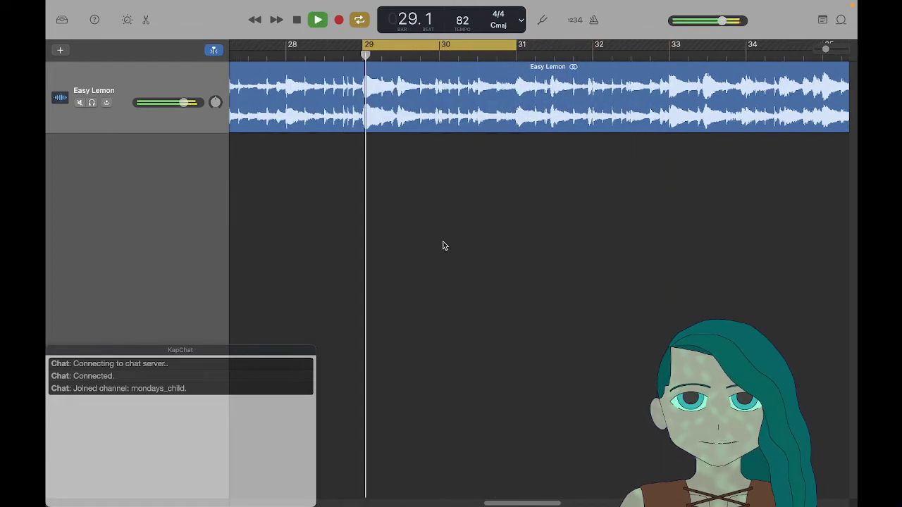
{"action": "scroll", "coordinate": [443, 246], "scroll_direction": "left", "scroll_amount": 1}
{"action": "scroll", "coordinate": [443, 245], "scroll_direction": "left", "scroll_amount": 3}
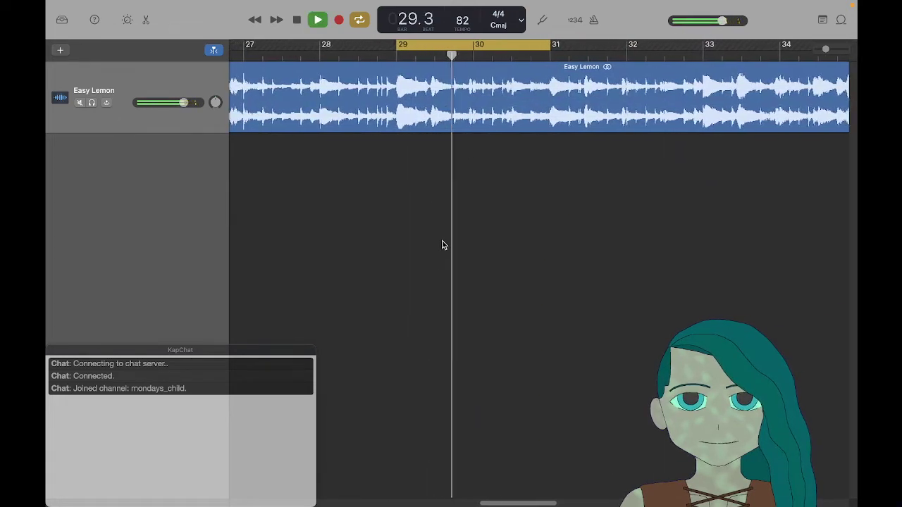
{"action": "scroll", "coordinate": [569, 249], "scroll_direction": "left", "scroll_amount": 1}
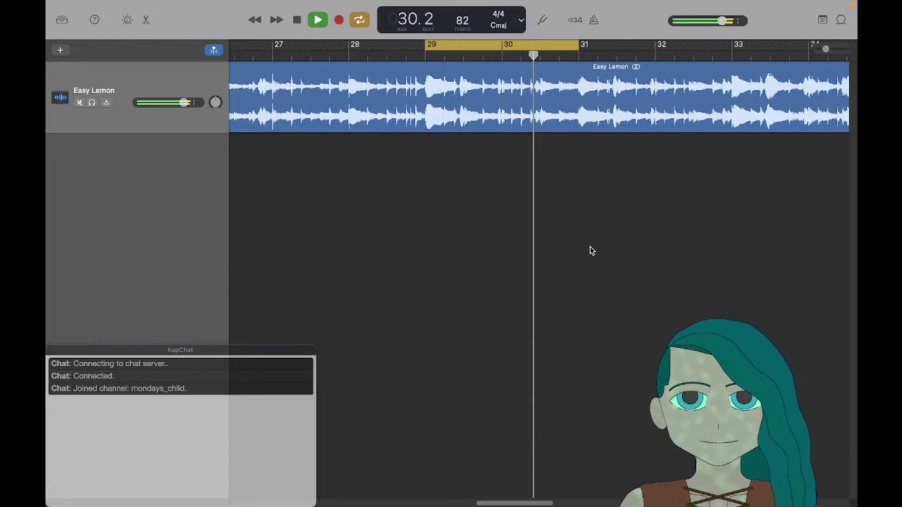
{"action": "scroll", "coordinate": [588, 249], "scroll_direction": "right", "scroll_amount": 2}
{"action": "key", "text": "space"}
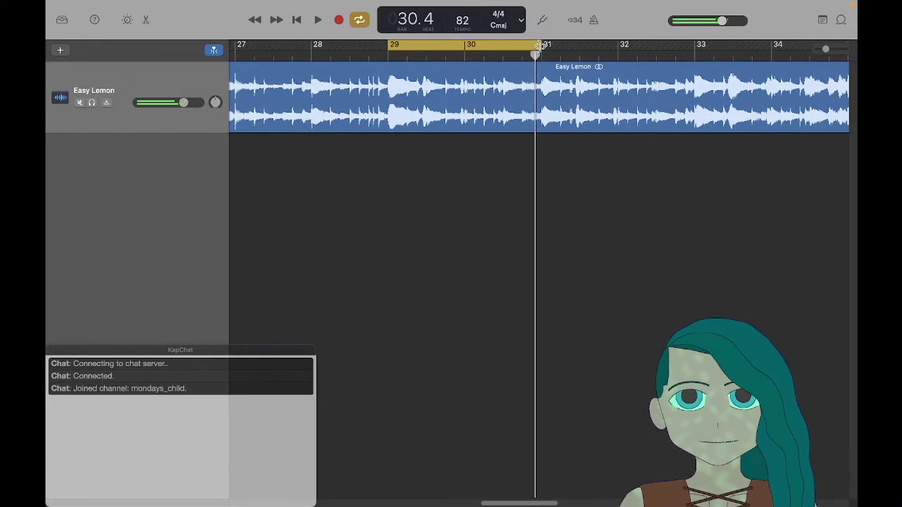
{"action": "key", "text": "space"}
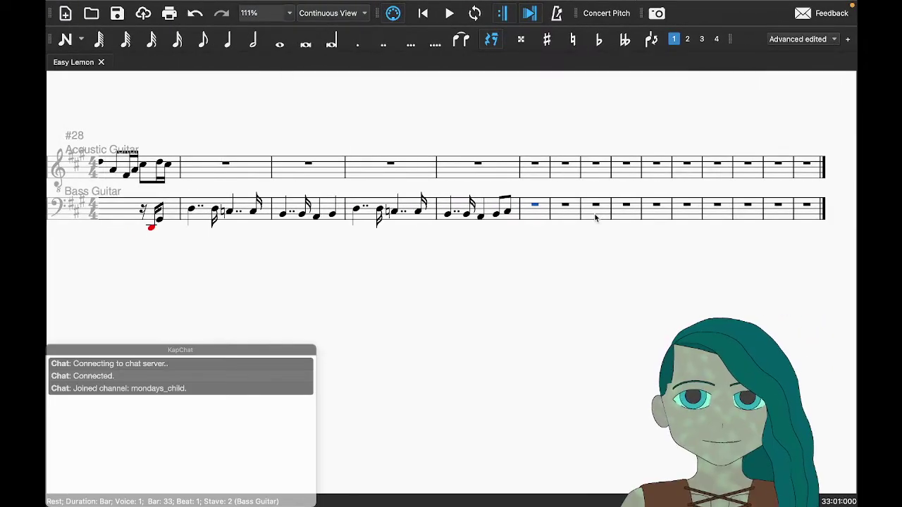
Step: In MuseScore, enter a quarter-note D3 at the start of bar 29 in the Acoustic Guitar stave
{"action": "left_click", "coordinate": [226, 164]}
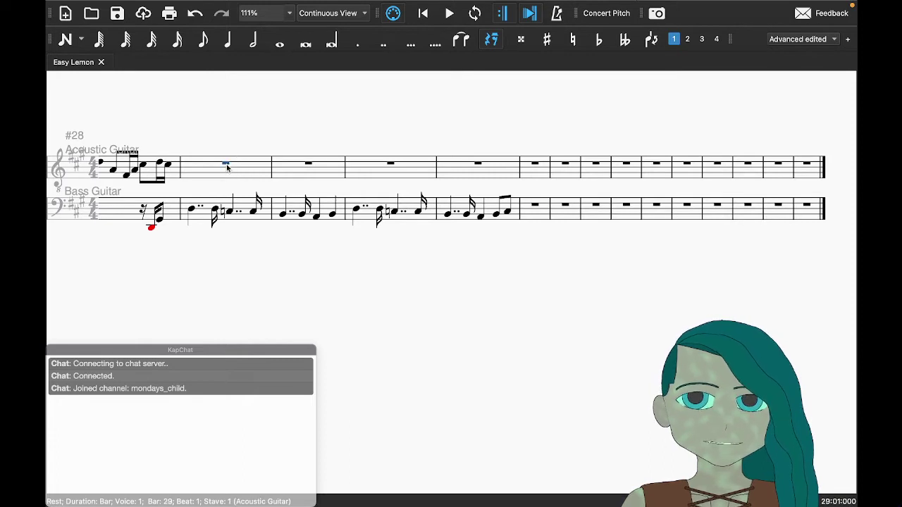
{"action": "key", "text": "n"}
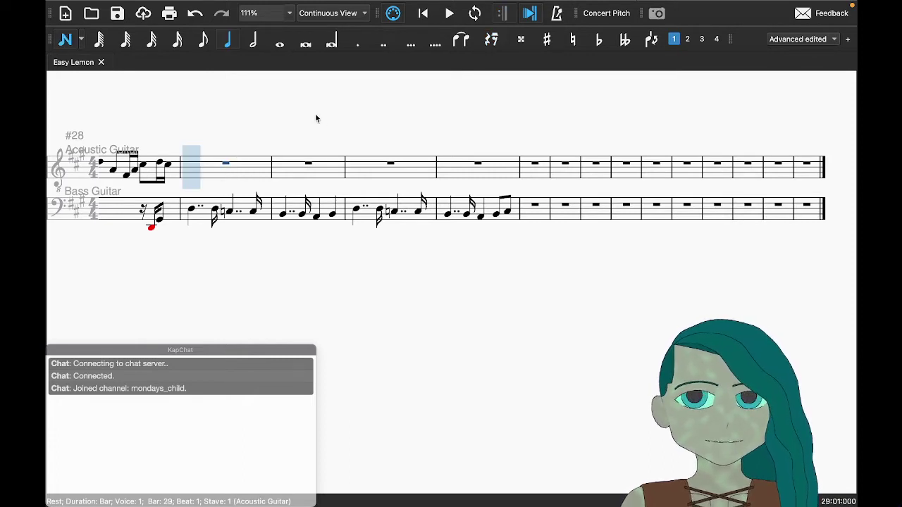
{"action": "key", "text": "d"}
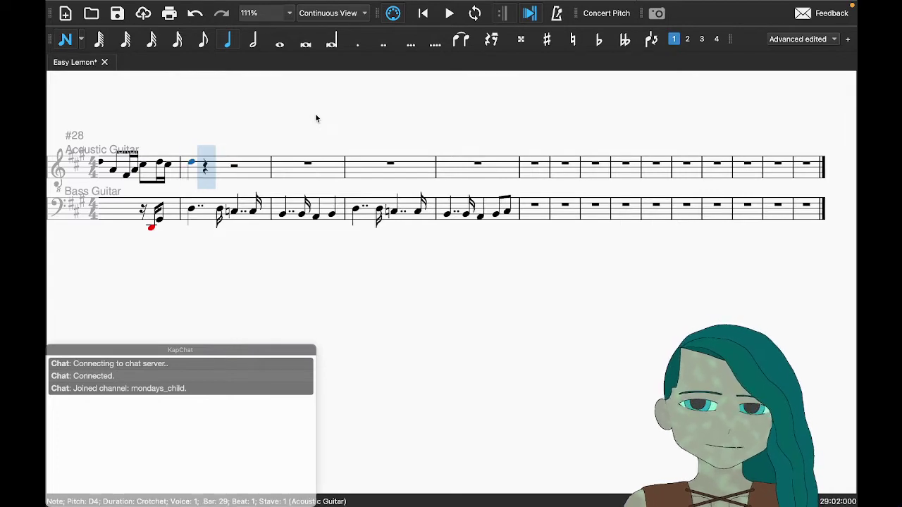
{"action": "key", "text": "ctrl+Down"}
{"action": "key", "text": "Escape"}
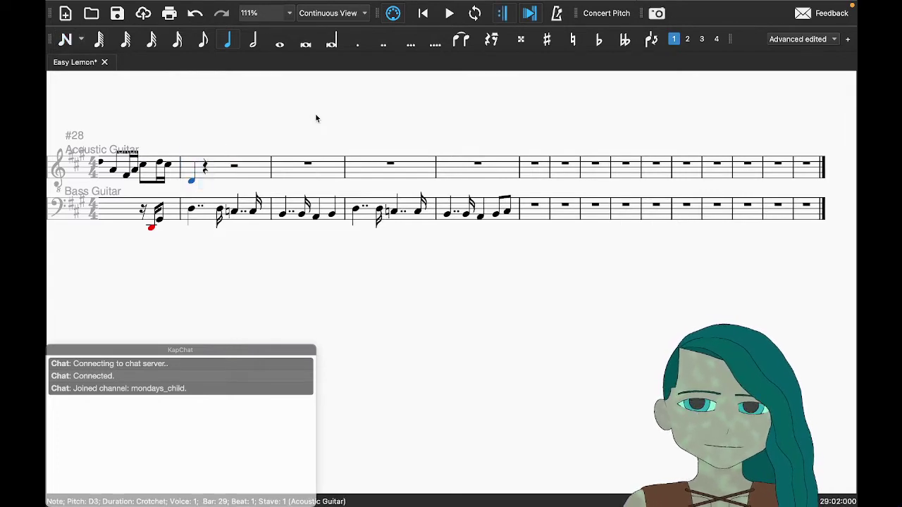
Step: Try the new guitar D an octave lower, return it to D3, and save the score
{"action": "key", "text": "ctrl+Down"}
{"action": "key", "text": "ctrl+Up"}
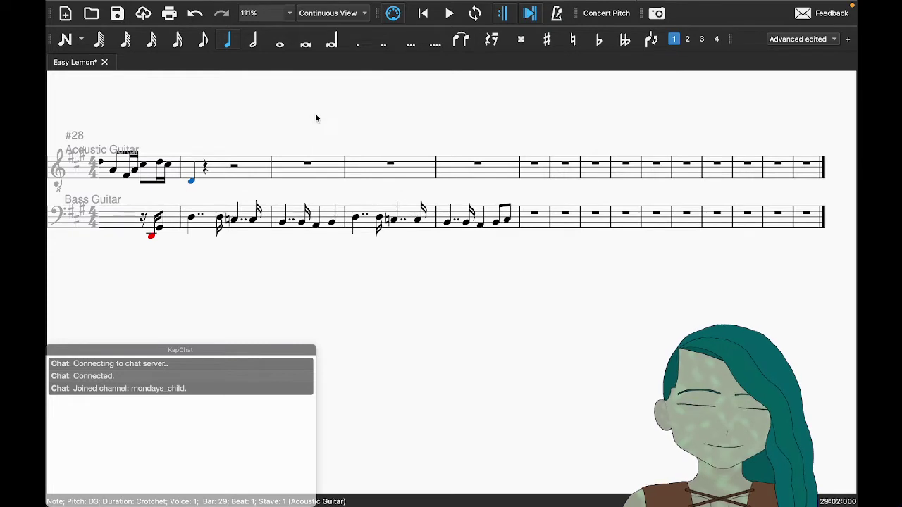
{"action": "key", "text": "alt+Down"}
{"action": "key", "text": "alt+Up"}
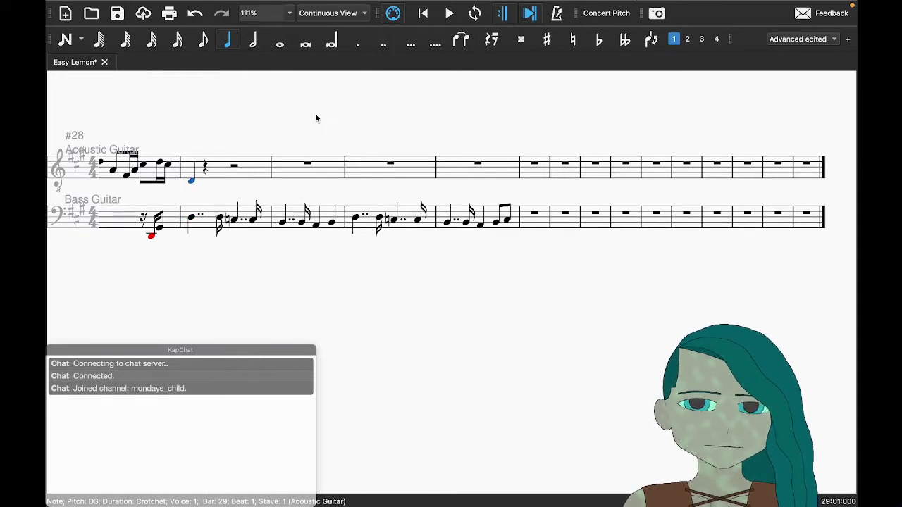
{"action": "key", "text": "Right"}
{"action": "key", "text": "ctrl+s"}
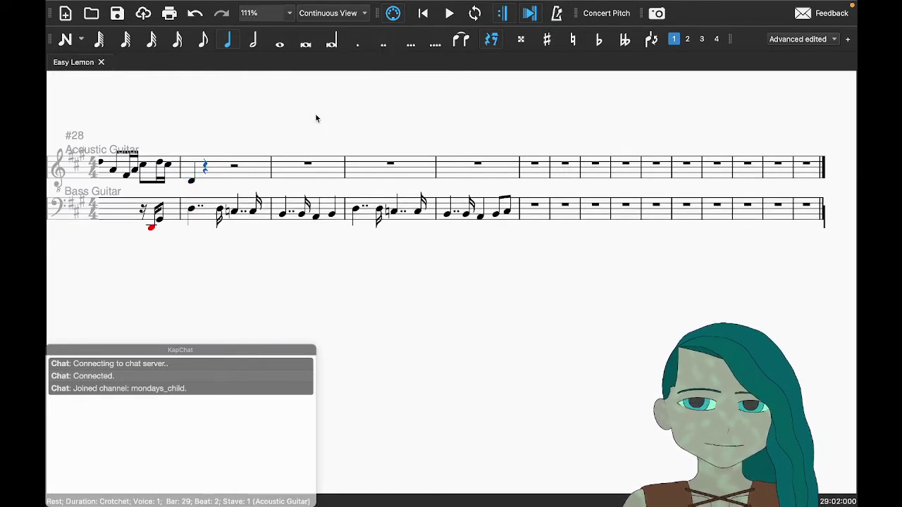
Step: Switch to GarageBand and play bars 29 and 30 to check the guitar rhythm
{"action": "key", "text": "super+Tab"}
{"action": "key", "text": "space"}
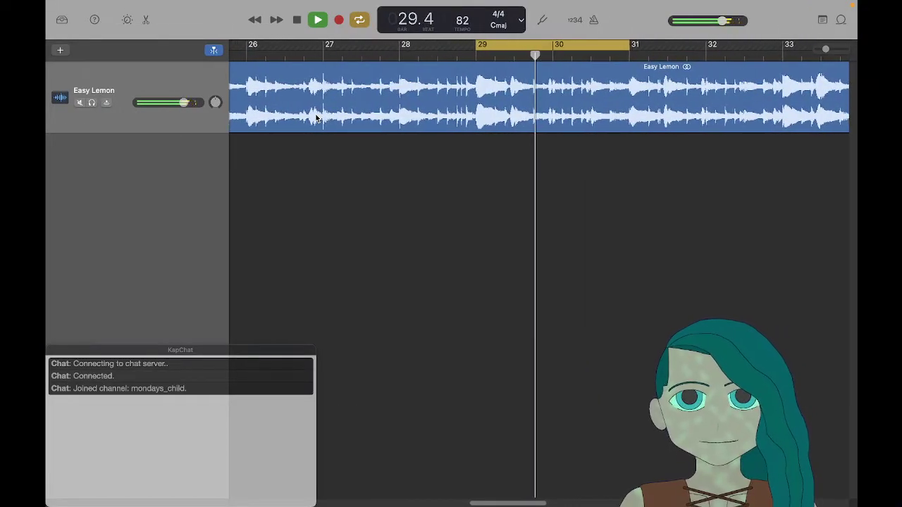
{"action": "key", "text": "space"}
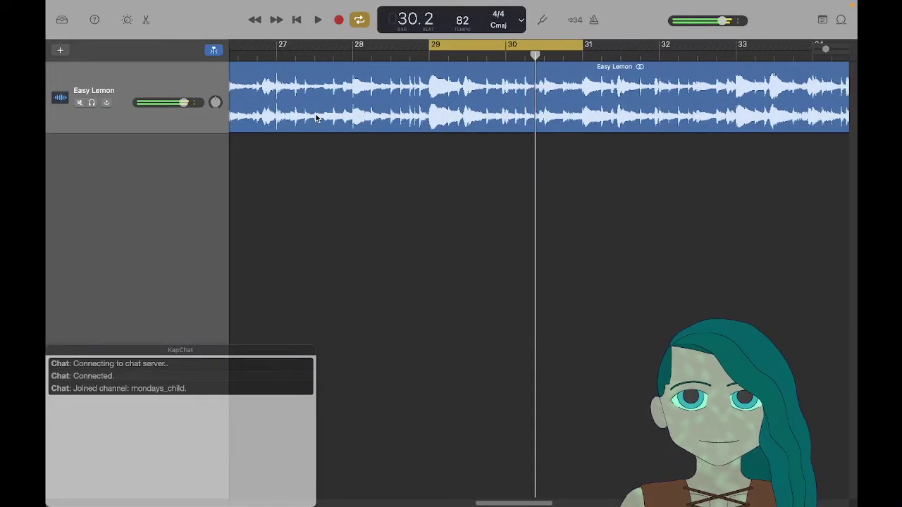
Step: Switch to MuseScore, shorten the guitar's D3 at the start of bar 29 to an eighth note, and save the score
{"action": "key", "text": "super+Tab"}
{"action": "key", "text": "Left"}
{"action": "key", "text": "4"}
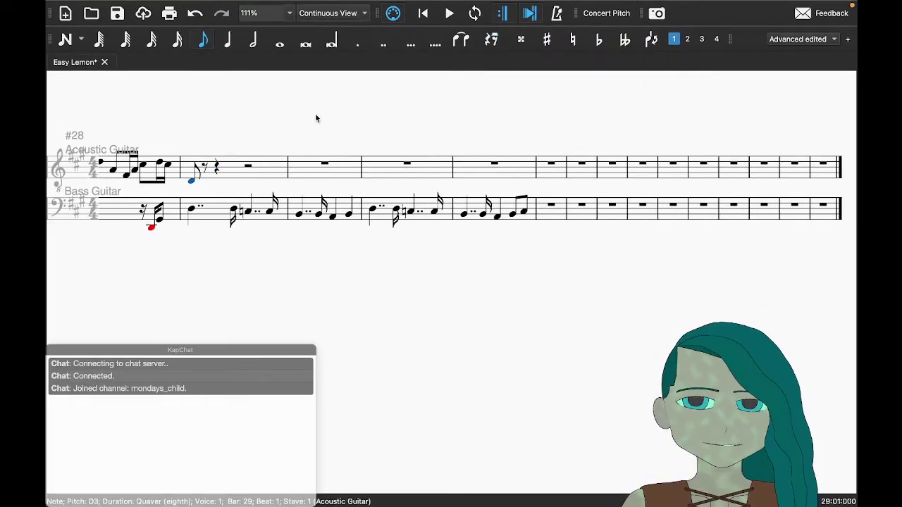
{"action": "key", "text": "Right"}
{"action": "key", "text": "shift+F9"}
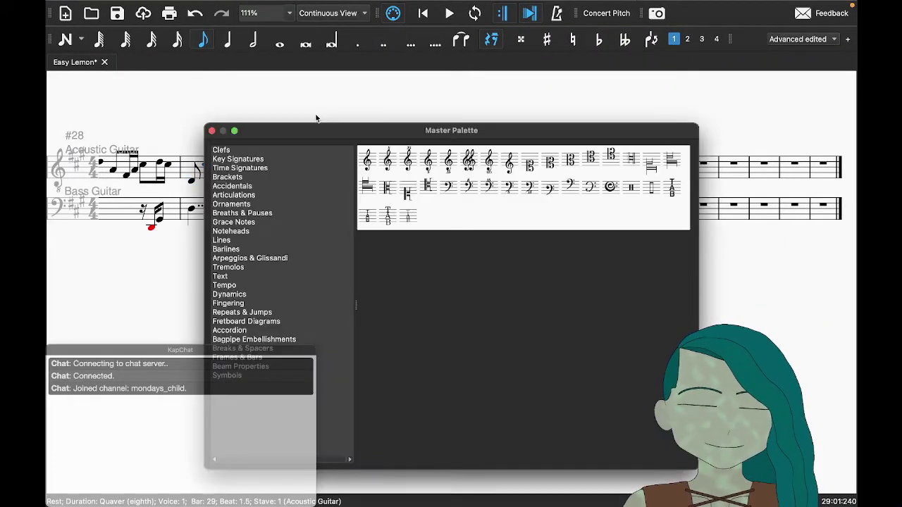
{"action": "left_click", "coordinate": [211, 131]}
{"action": "key", "text": "ctrl+s"}
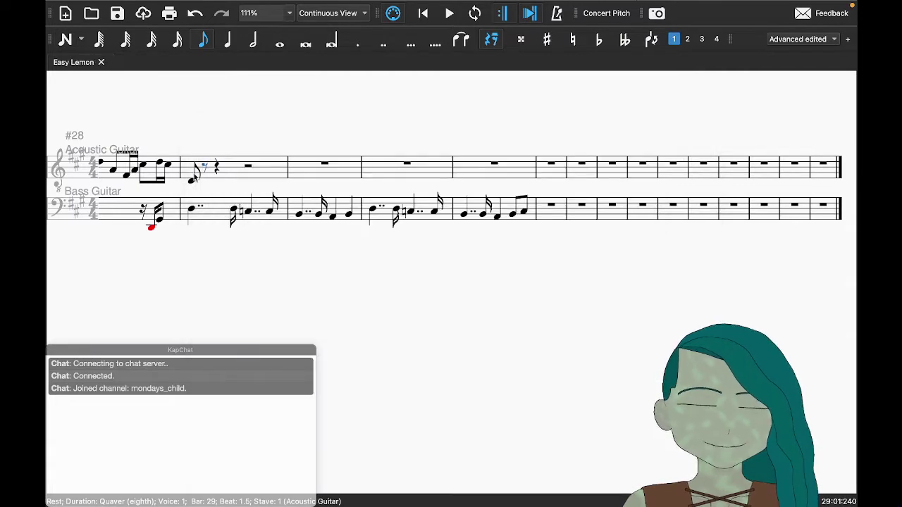
Step: Listen to the opening of bar 29 in GarageBand, comparing it with the guitar's D3 in MuseScore
{"action": "key", "text": "ctrl+Right"}
{"action": "key", "text": "space"}
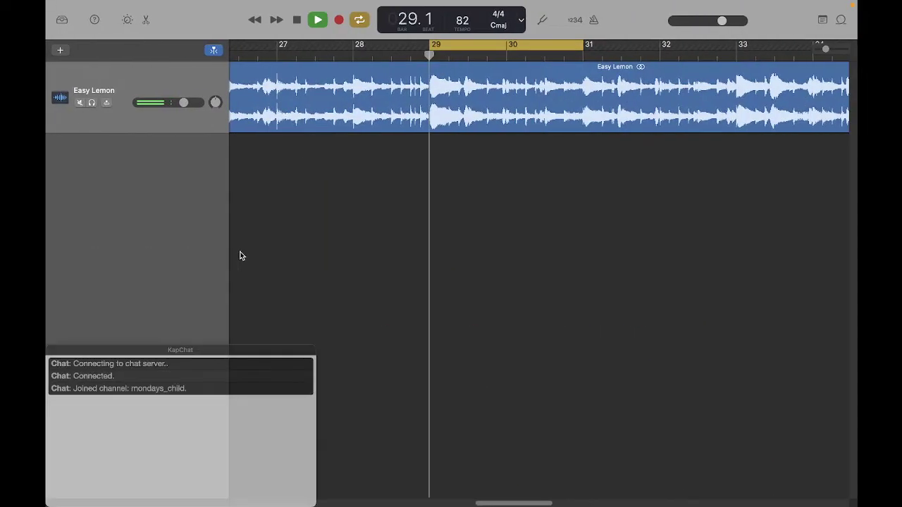
{"action": "key", "text": "space"}
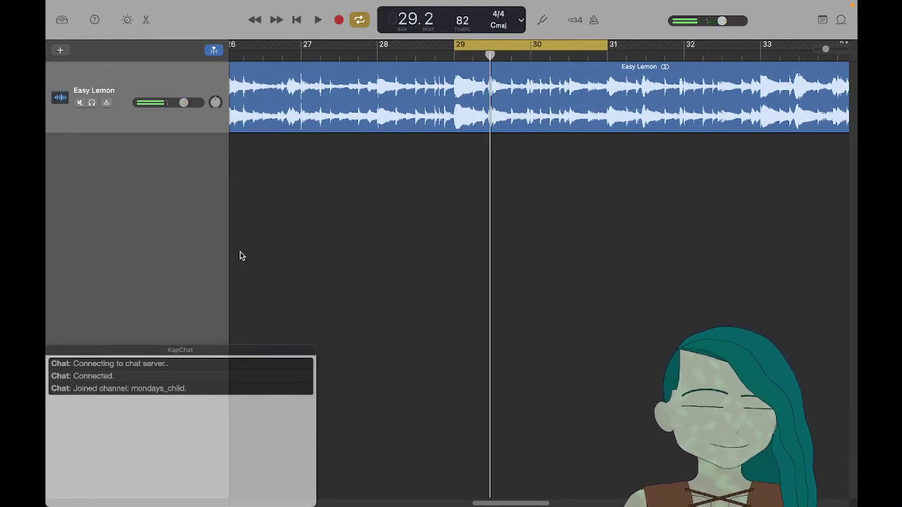
{"action": "key", "text": "space"}
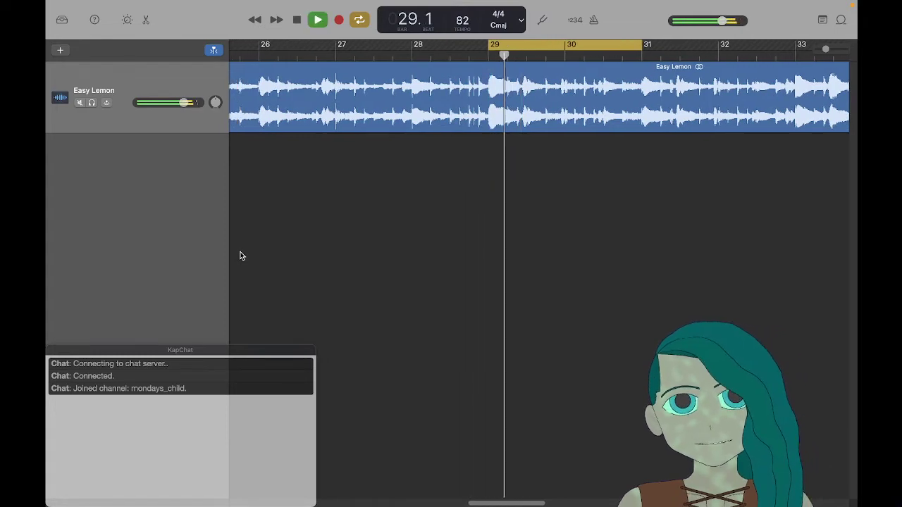
{"action": "key", "text": "super+Tab"}
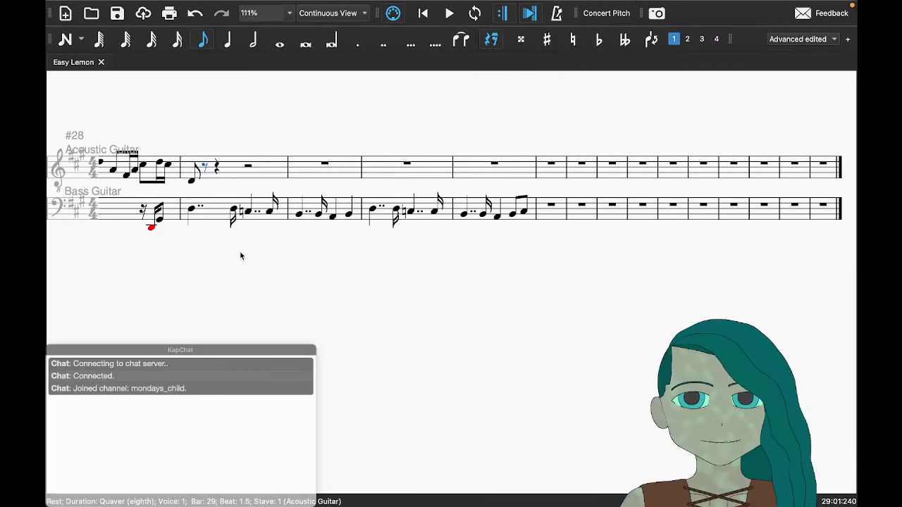
{"action": "key", "text": "Left"}
{"action": "key", "text": "super+Tab"}
{"action": "key", "text": "space"}
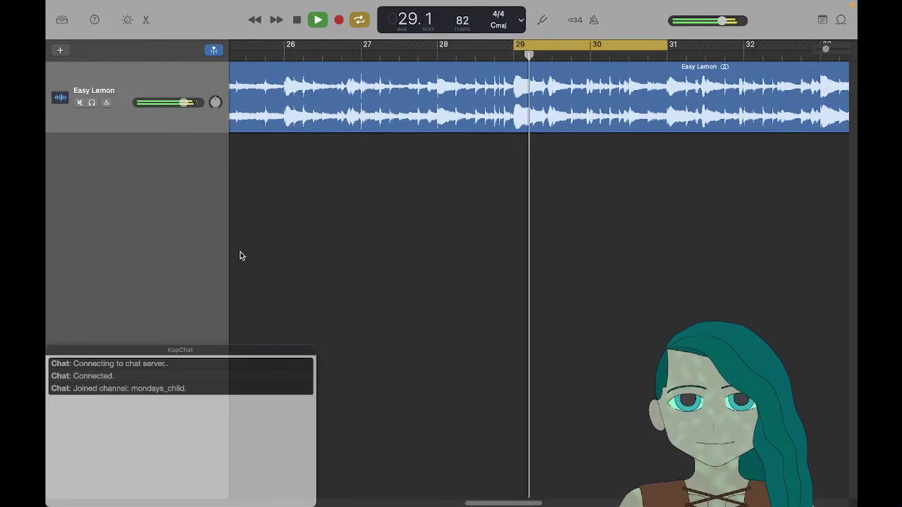
Step: In MuseScore, try an eighth-note D on beat 1.5 of the guitar's bar 29, raising it by semitones to A#3
{"action": "key", "text": "super+Tab"}
{"action": "key", "text": "Right"}
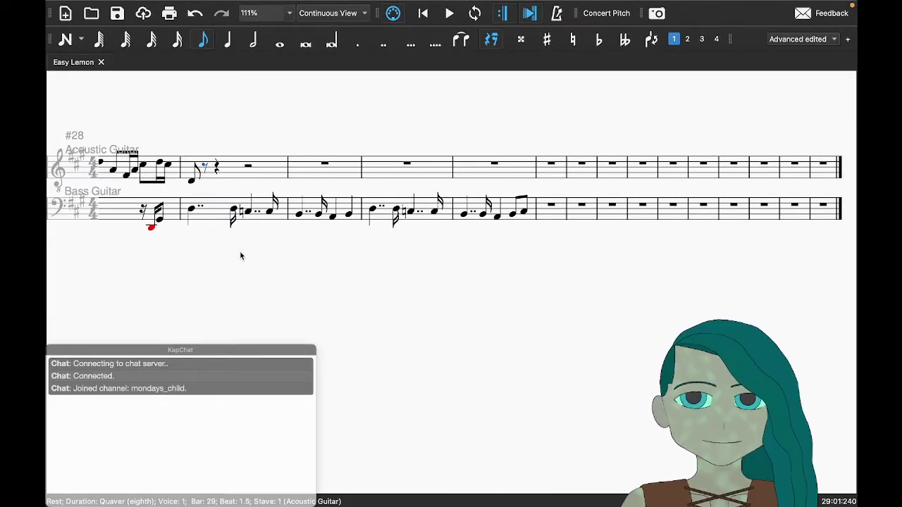
{"action": "key", "text": "n"}
{"action": "key", "text": "d"}
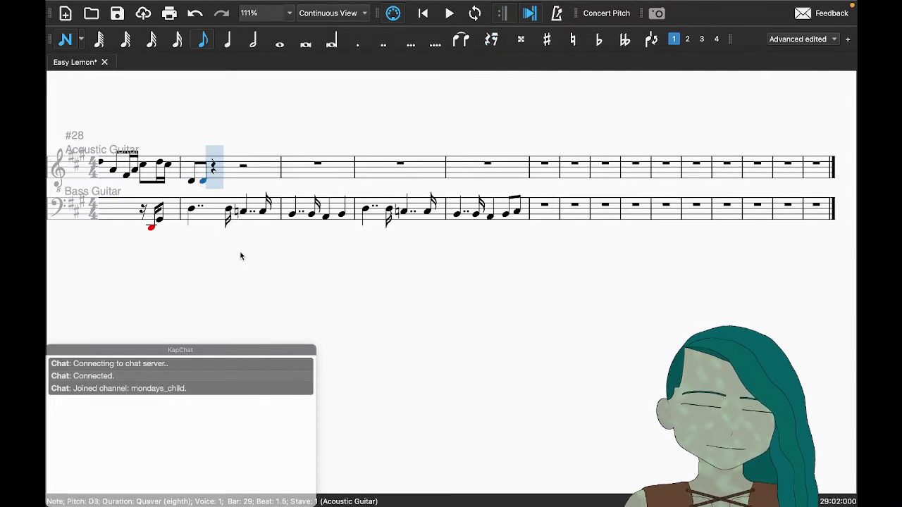
{"action": "key", "text": "Up"}
{"action": "key", "text": "Up"}
{"action": "key", "text": "Up"}
{"action": "key", "text": "Up"}
{"action": "key", "text": "Up"}
{"action": "key", "text": "Up"}
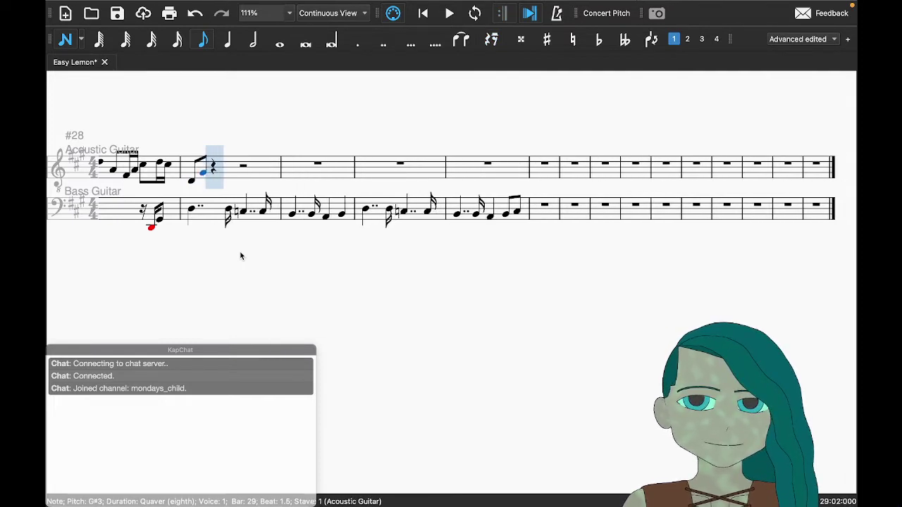
{"action": "key", "text": "Up"}
{"action": "key", "text": "Up"}
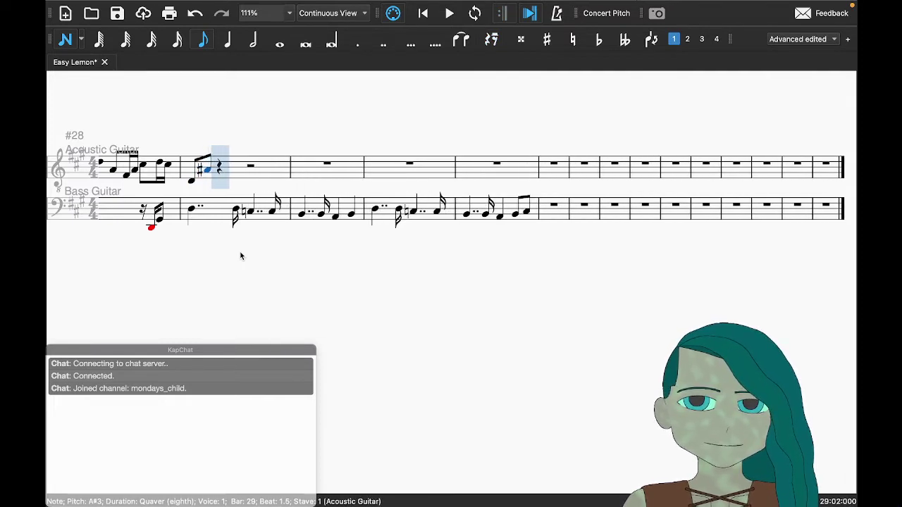
Step: Test lower and higher pitches between Eb3 and A3 for the beat 1.5 guitar note, and delete the note
{"action": "key", "text": "Down"}
{"action": "key", "text": "Down"}
{"action": "key", "text": "Down"}
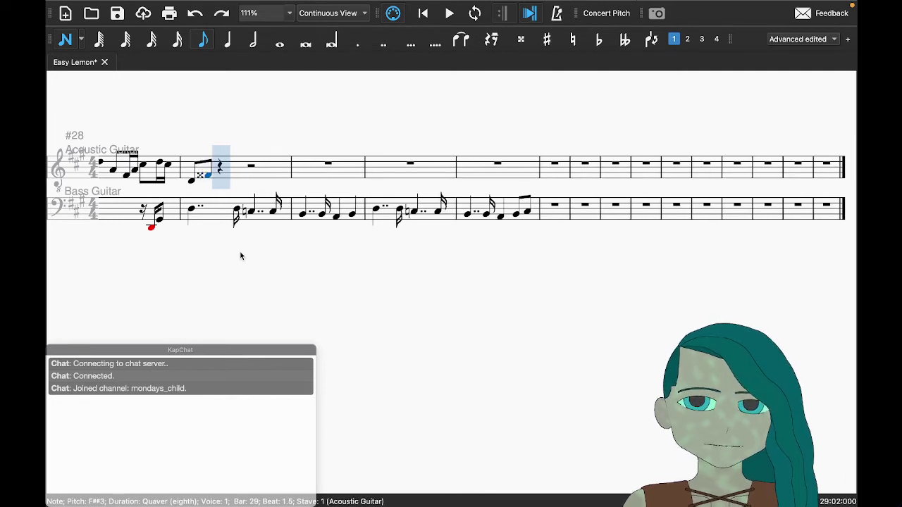
{"action": "key", "text": "Down"}
{"action": "key", "text": "Down"}
{"action": "key", "text": "Down"}
{"action": "key", "text": "Down"}
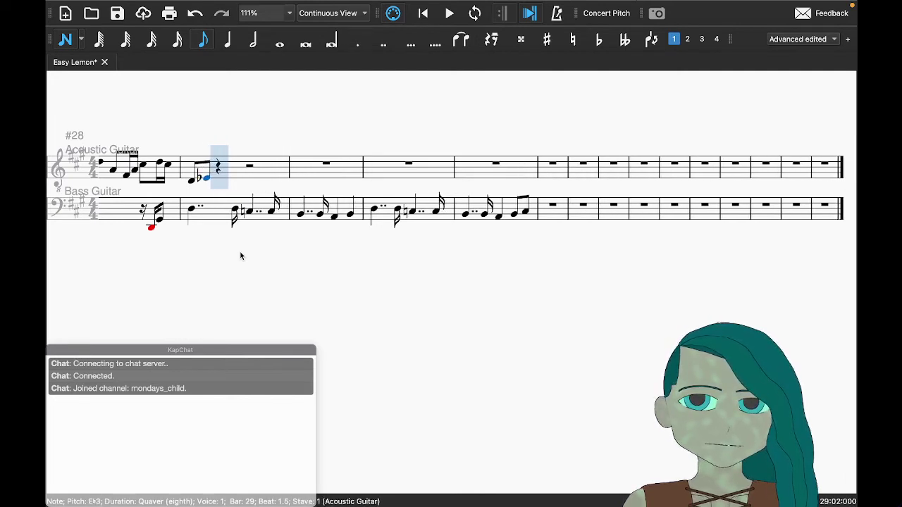
{"action": "key", "text": "Up"}
{"action": "key", "text": "Up"}
{"action": "key", "text": "Up"}
{"action": "key", "text": "Down"}
{"action": "key", "text": "Down"}
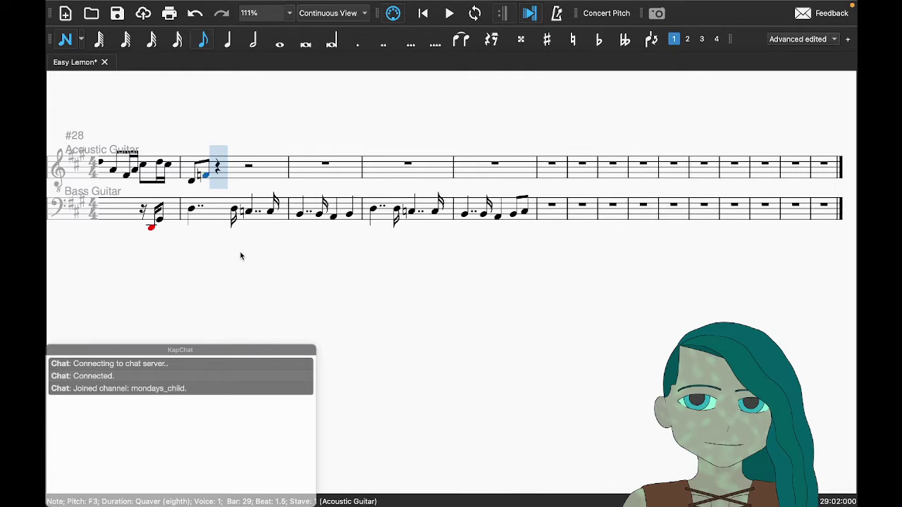
{"action": "key", "text": "Up"}
{"action": "key", "text": "Up"}
{"action": "key", "text": "Up"}
{"action": "key", "text": "Up"}
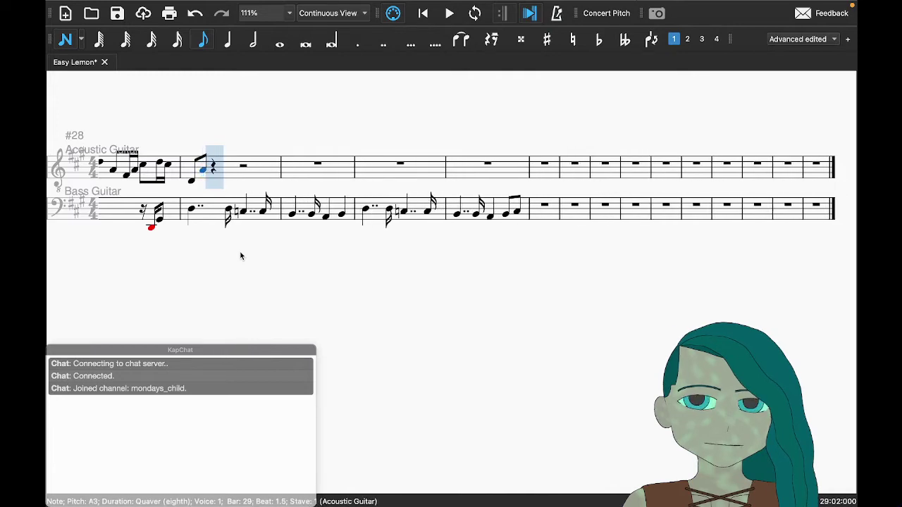
{"action": "key", "text": "Down"}
{"action": "key", "text": "Down"}
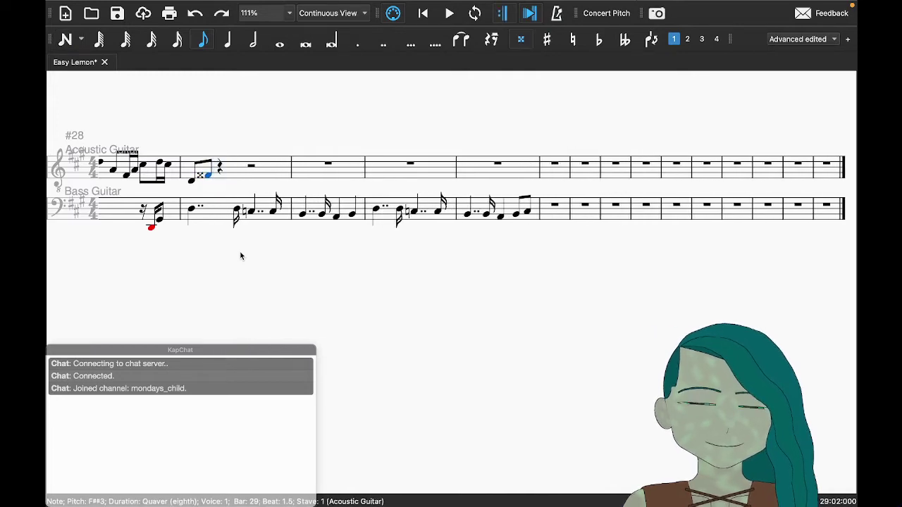
{"action": "key", "text": "Delete"}
Step: Replay the start of bar 29 in GarageBand and enter an eighth-note A3 on the guitar's beat 1.5 in MuseScore
{"action": "key", "text": "ctrl+Right"}
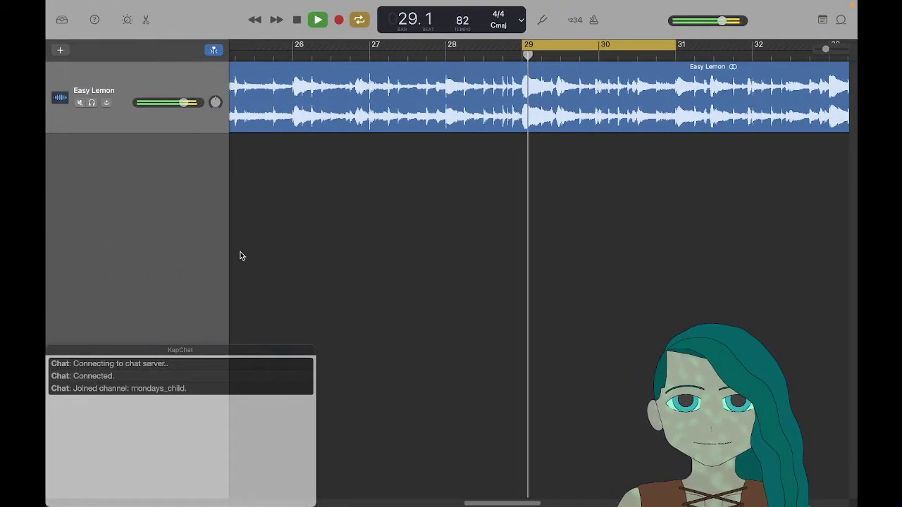
{"action": "key", "text": "space"}
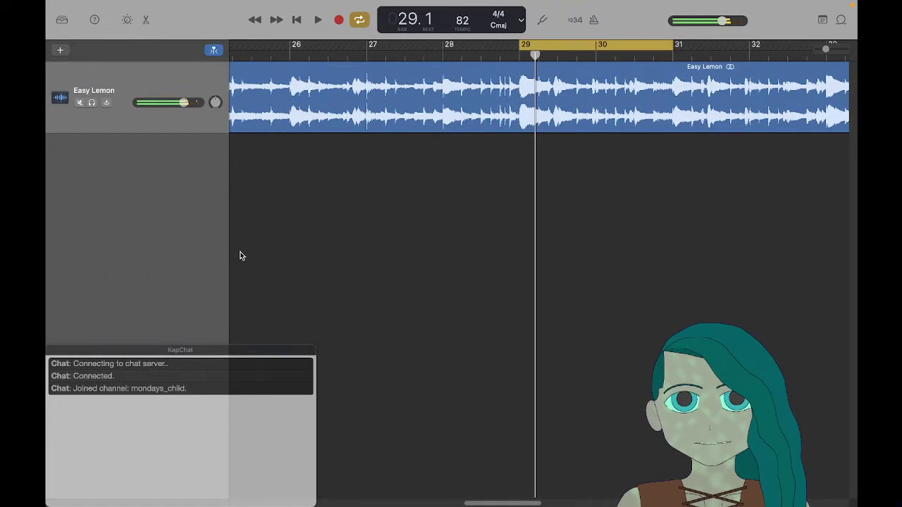
{"action": "key", "text": "ctrl+Left"}
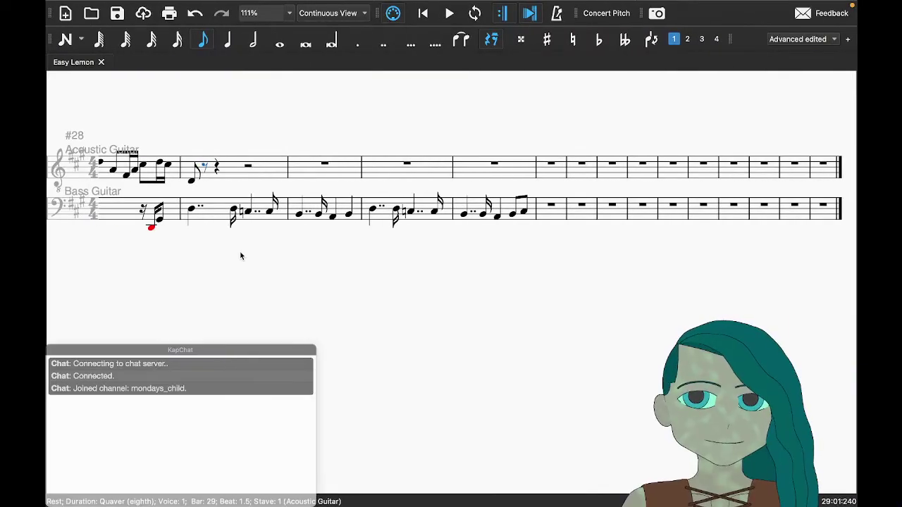
{"action": "key", "text": "a"}
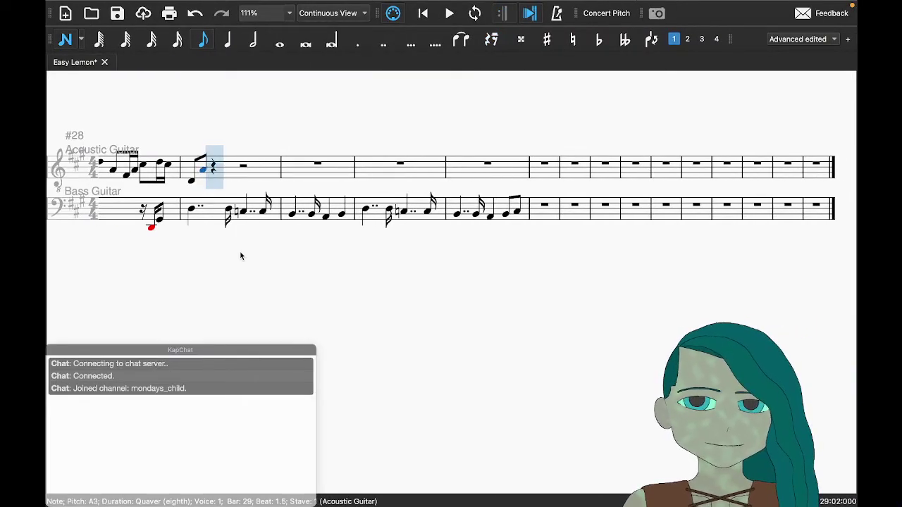
Step: Listen to bar 29 again in GarageBand and try an eighth-note D4 on the guitar's beat 2 in MuseScore
{"action": "key", "text": "ctrl+Right"}
{"action": "key", "text": "space"}
{"action": "key", "text": "space"}
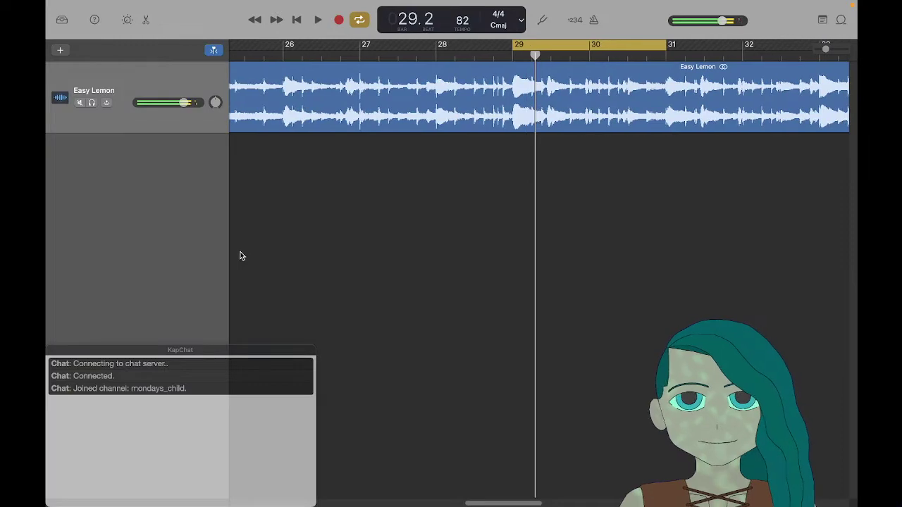
{"action": "key", "text": "ctrl+Left"}
{"action": "key", "text": "d"}
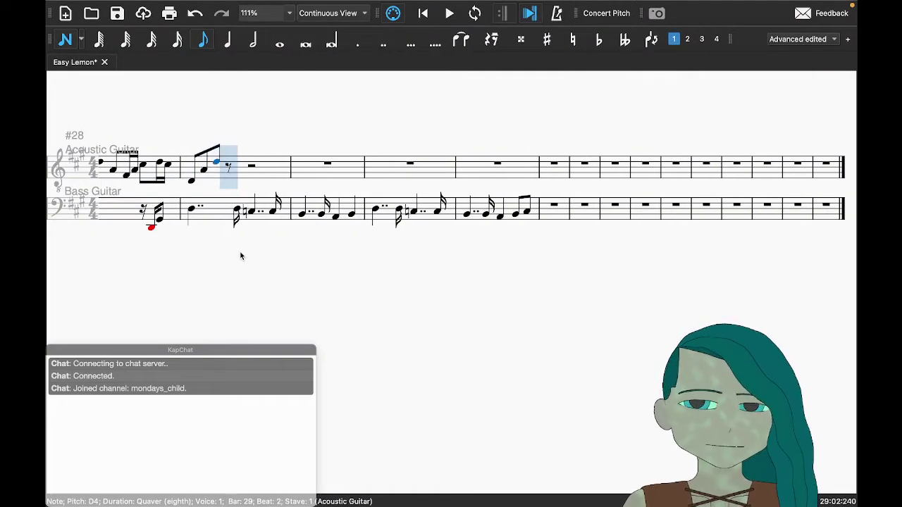
Step: Check the rhythm in GarageBand and shorten the guitar's A3 in bar 29 to a sixteenth note in MuseScore
{"action": "key", "text": "ctrl+Right"}
{"action": "key", "text": "space"}
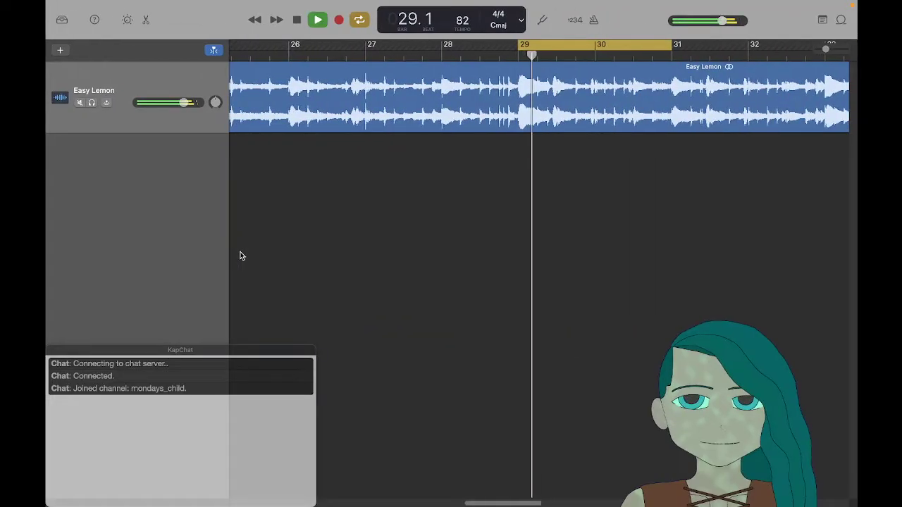
{"action": "key", "text": "space"}
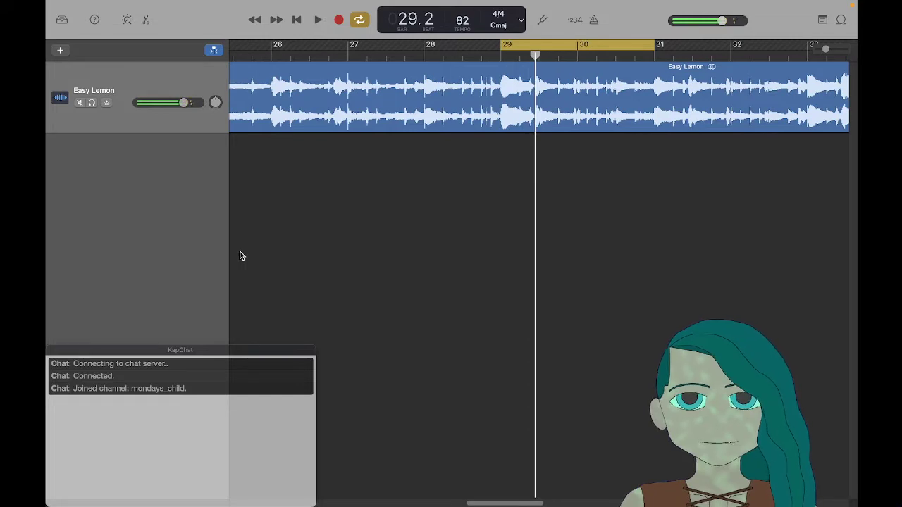
{"action": "key", "text": "ctrl+Left"}
{"action": "key", "text": "Escape"}
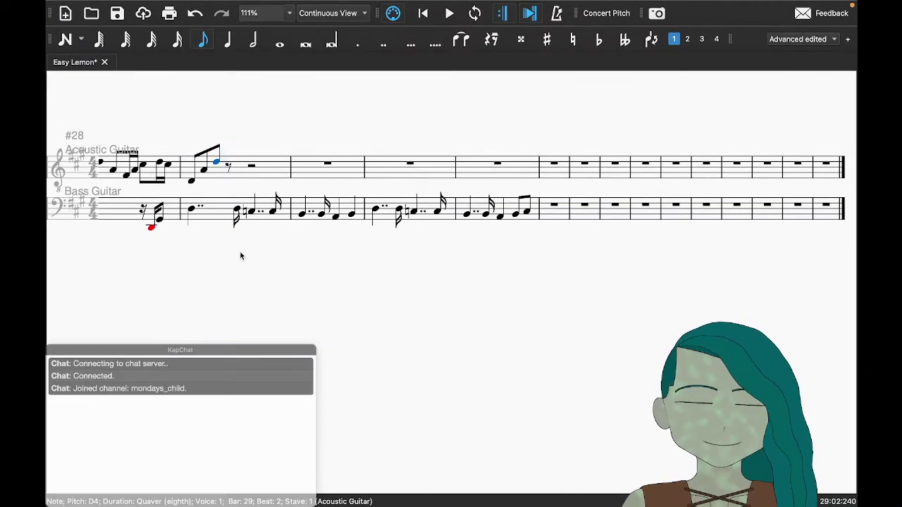
{"action": "key", "text": "Left"}
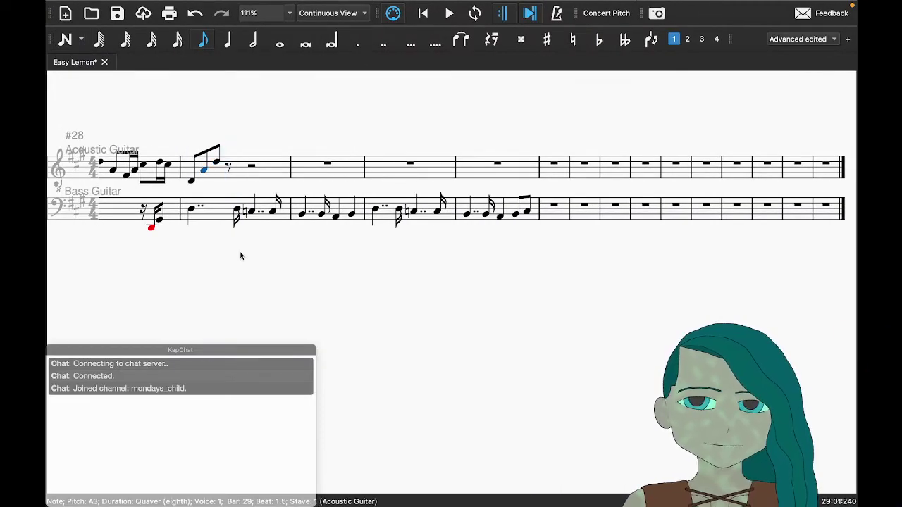
{"action": "key", "text": "3"}
Step: Delete the D4 on beat 2, enter a sixteenth-note D4 right after the A3 instead, and save the score
{"action": "key", "text": "Right"}
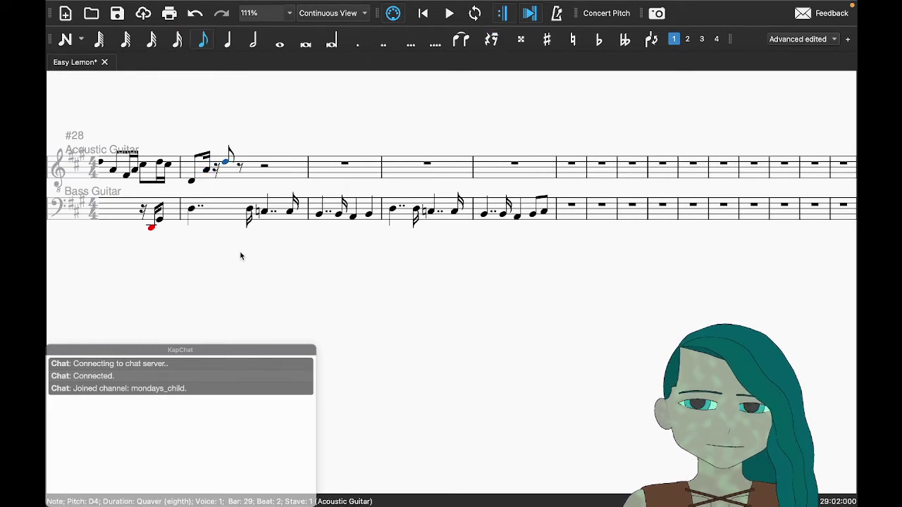
{"action": "key", "text": "Delete"}
{"action": "key", "text": "Left"}
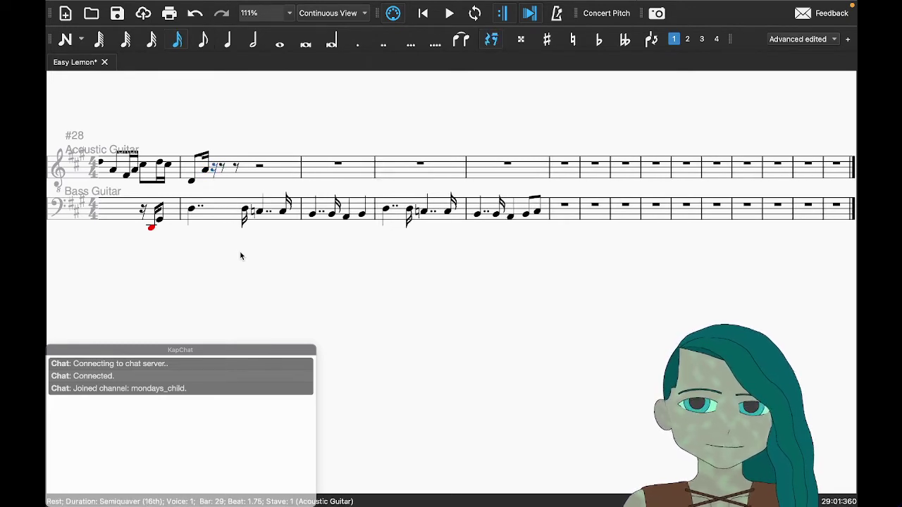
{"action": "key", "text": "d"}
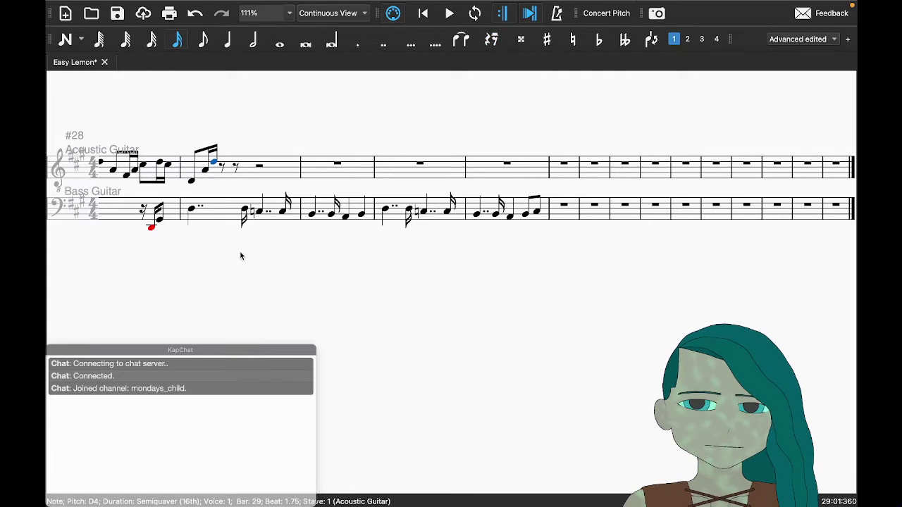
{"action": "key", "text": "Right"}
{"action": "key", "text": "ctrl+s"}
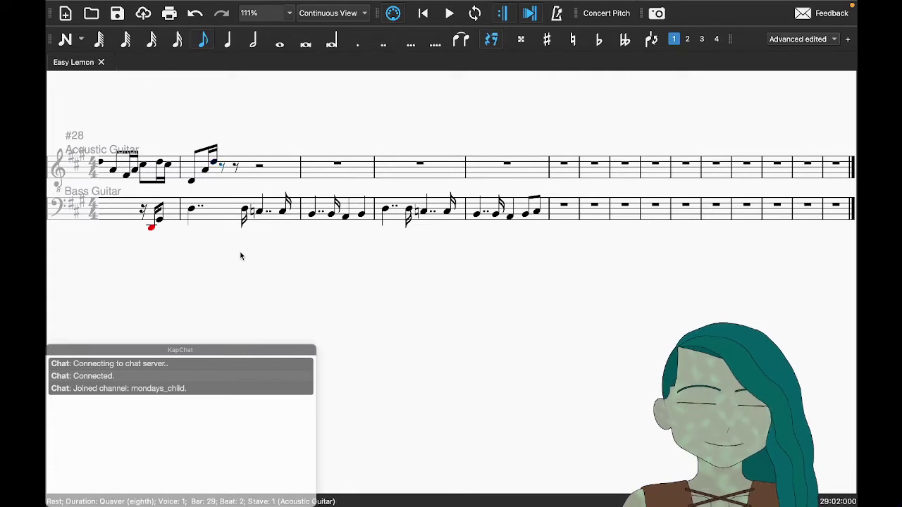
Step: Fill beat 2 of the guitar's bar 29 with eighth notes F and D4, and save the score
{"action": "key", "text": "Left"}
{"action": "key", "text": "Right"}
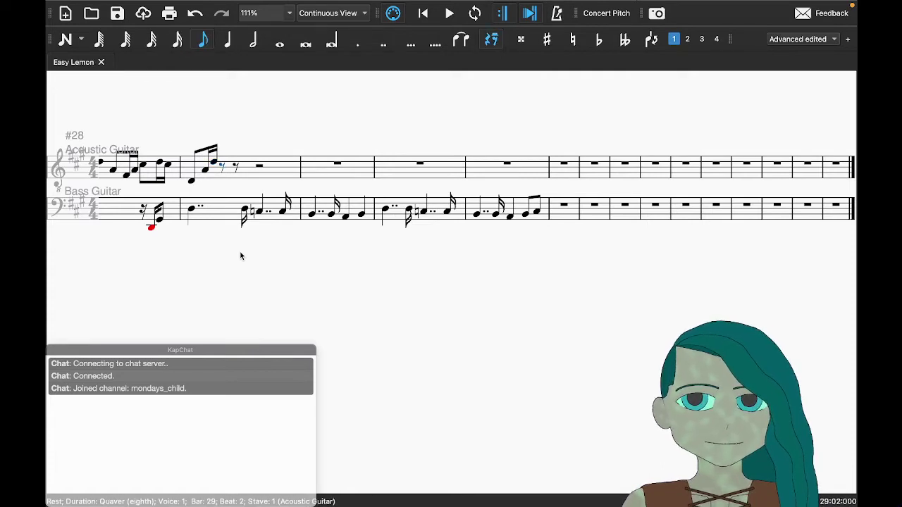
{"action": "key", "text": "n"}
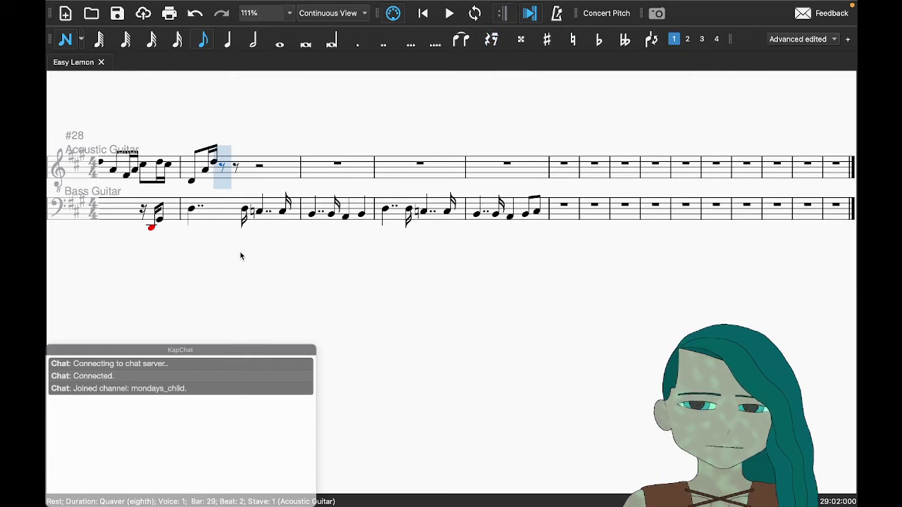
{"action": "key", "text": "f"}
{"action": "key", "text": "d"}
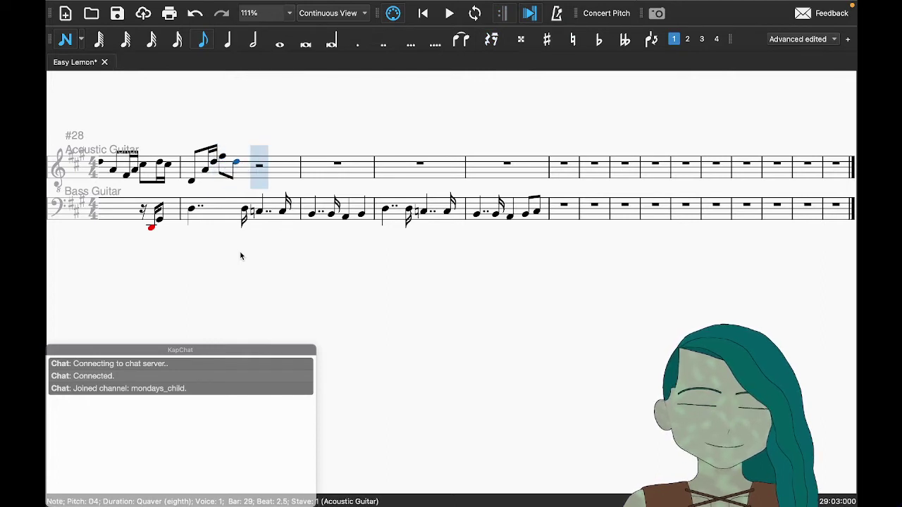
{"action": "key", "text": "Escape"}
{"action": "key", "text": "ctrl+s"}
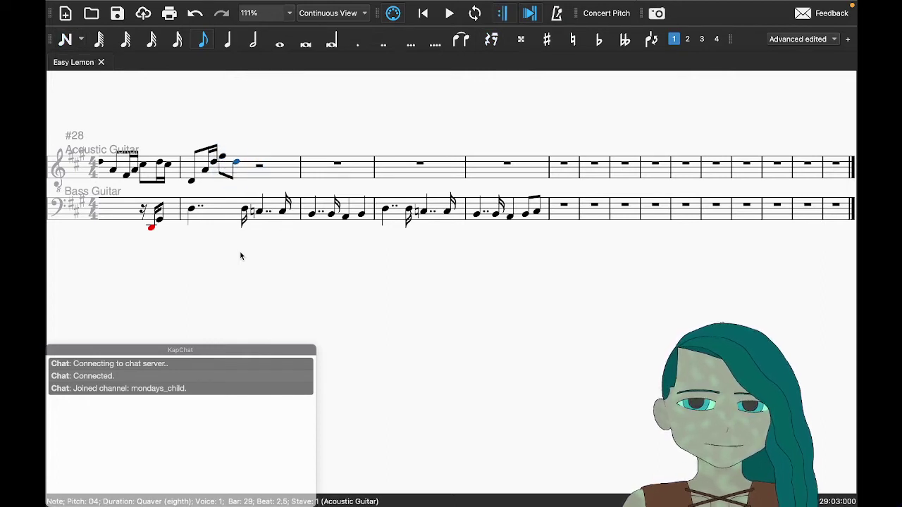
Step: Check the next notes in GarageBand and enter an eighth-note C natural 3 on beat 3 of the guitar's bar 29 in MuseScore
{"action": "left_click", "coordinate": [222, 220]}
{"action": "key", "text": "space"}
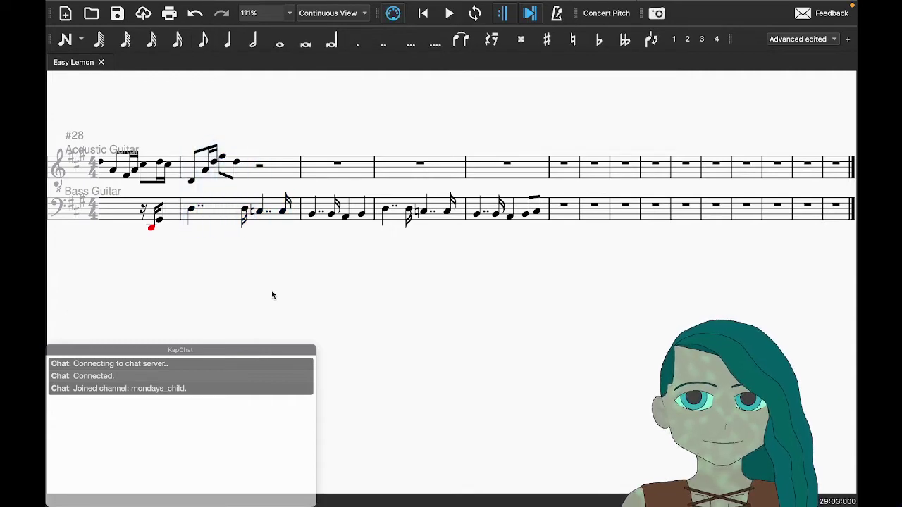
{"action": "key", "text": "super+Tab"}
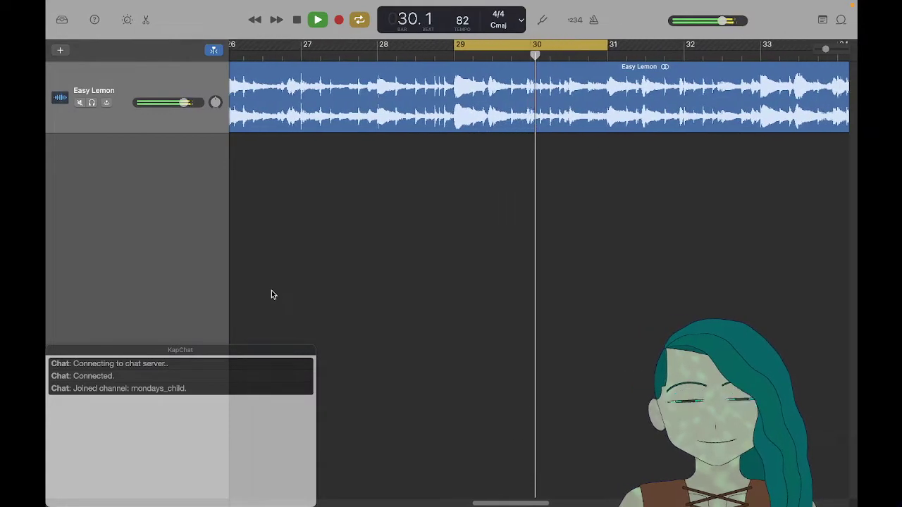
{"action": "key", "text": "super+Tab"}
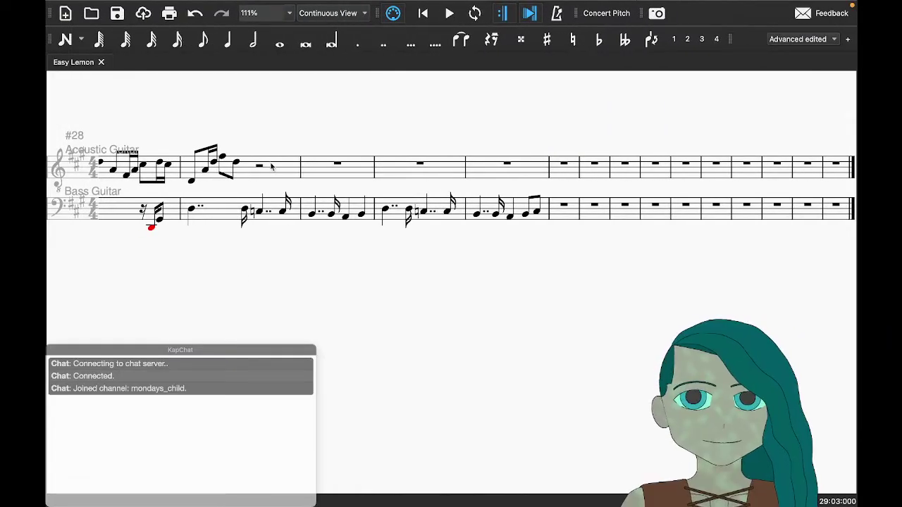
{"action": "left_click", "coordinate": [260, 166]}
{"action": "key", "text": "n"}
{"action": "key", "text": "4"}
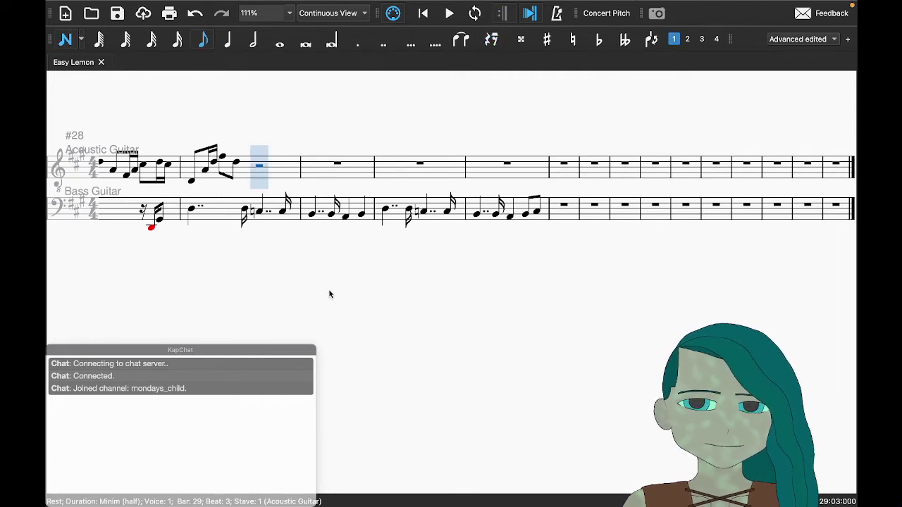
{"action": "key", "text": "c"}
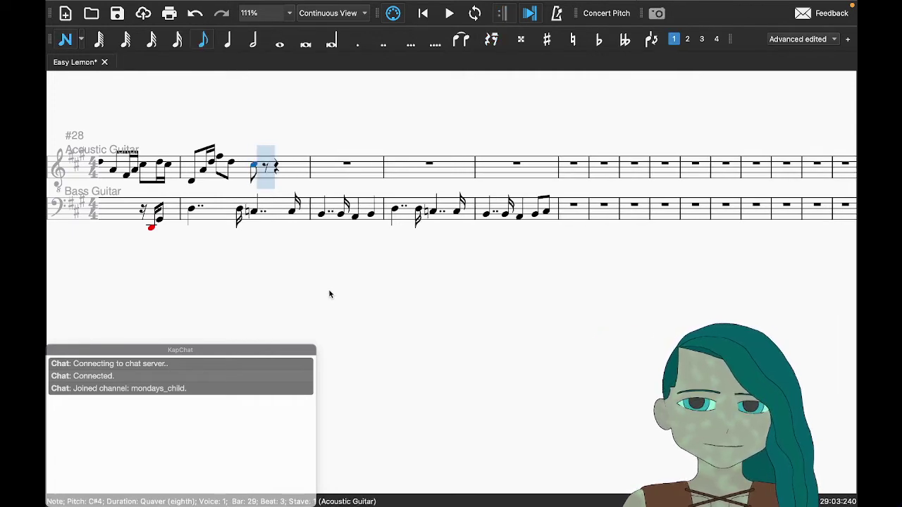
{"action": "key", "text": "ctrl+Down"}
{"action": "key", "text": "Down"}
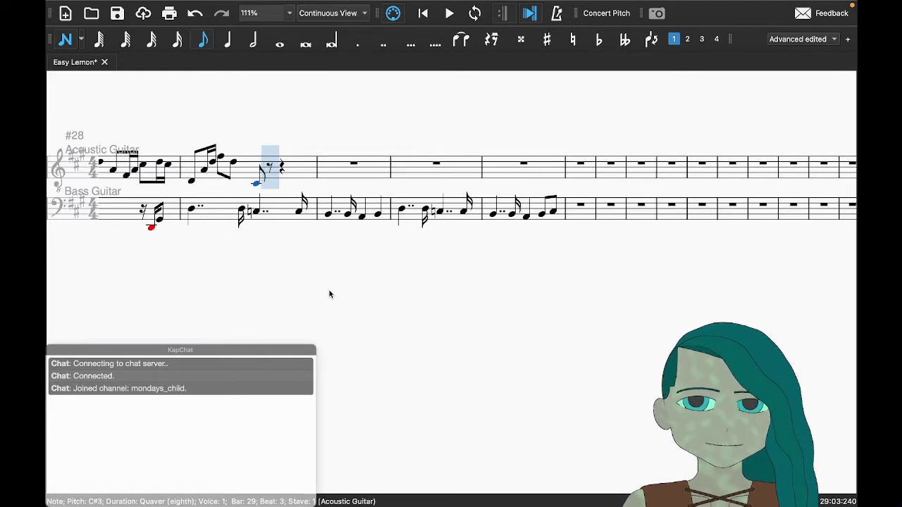
Step: Enter an eighth-note B2 on beat 1 of the guitar's bar 30
{"action": "key", "text": "Right"}
{"action": "key", "text": "Right"}
{"action": "key", "text": "Right"}
{"action": "key", "text": "Right"}
{"action": "key", "text": "Left"}
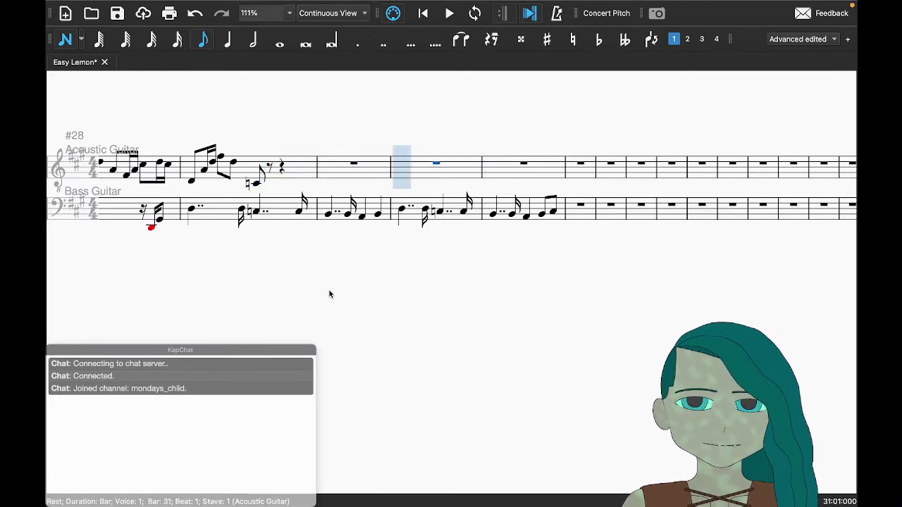
{"action": "key", "text": "Left"}
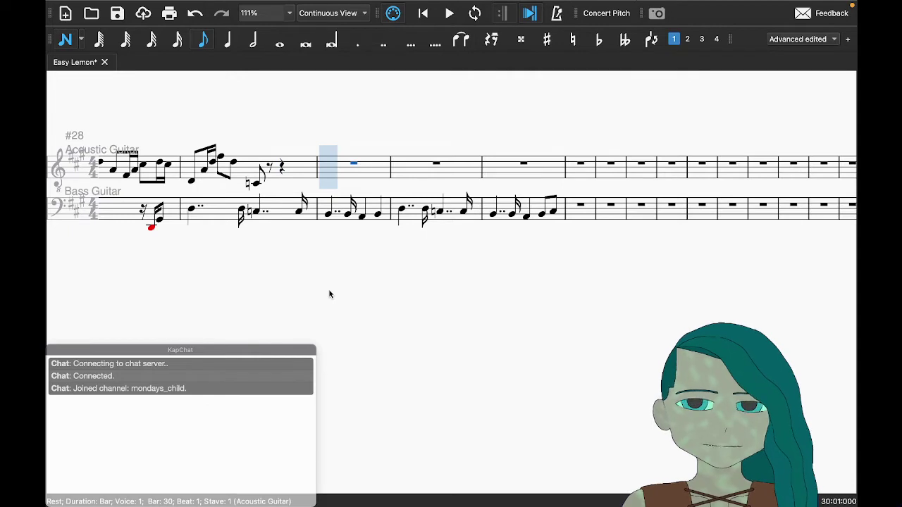
{"action": "key", "text": "b"}
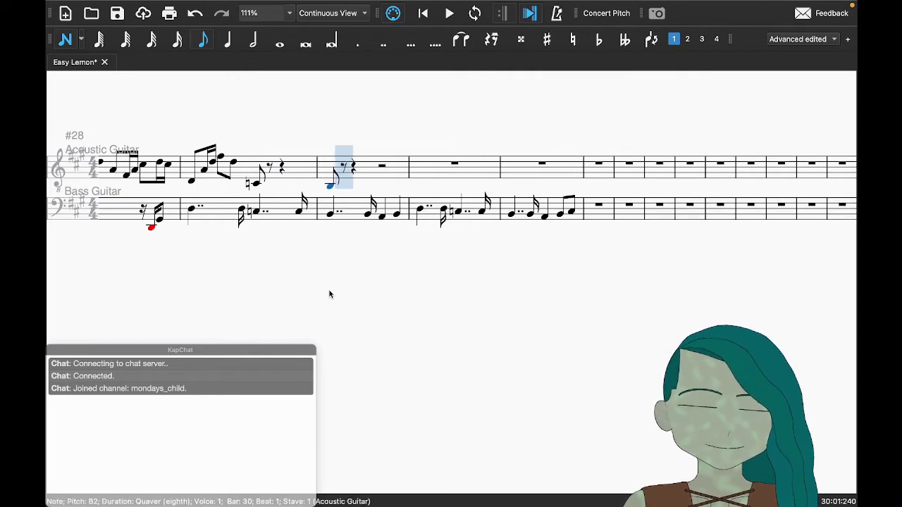
{"action": "key", "text": "Right"}
{"action": "key", "text": "Right"}
{"action": "key", "text": "Right"}
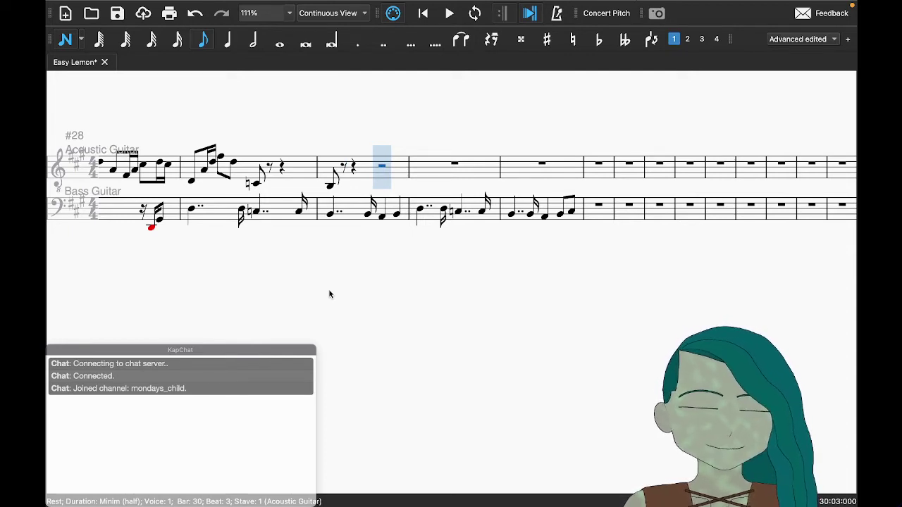
{"action": "key", "text": "Escape"}
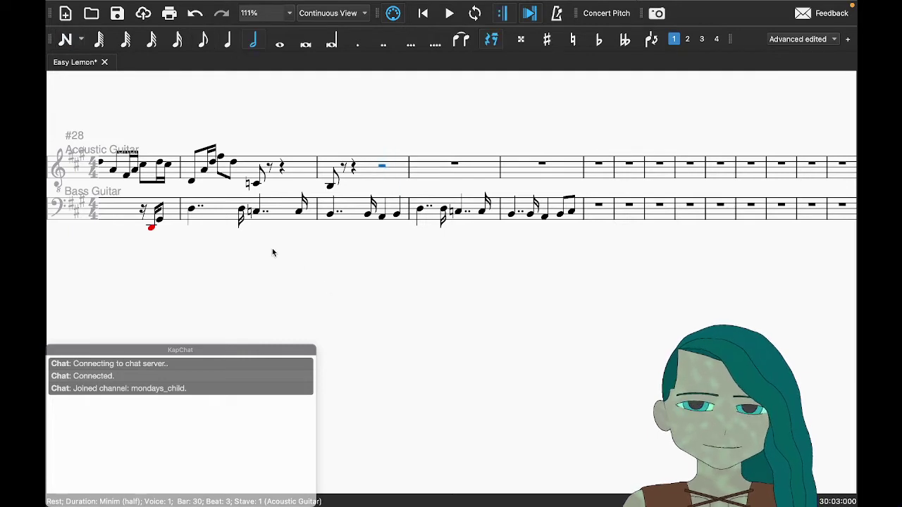
Step: Copy the four notes following the guitar's D3 in bar 29 to the rests after the C3 and the B2, and save the score
{"action": "left_click", "coordinate": [210, 179]}
{"action": "key", "text": "shift+Right"}
{"action": "key", "text": "shift+Right"}
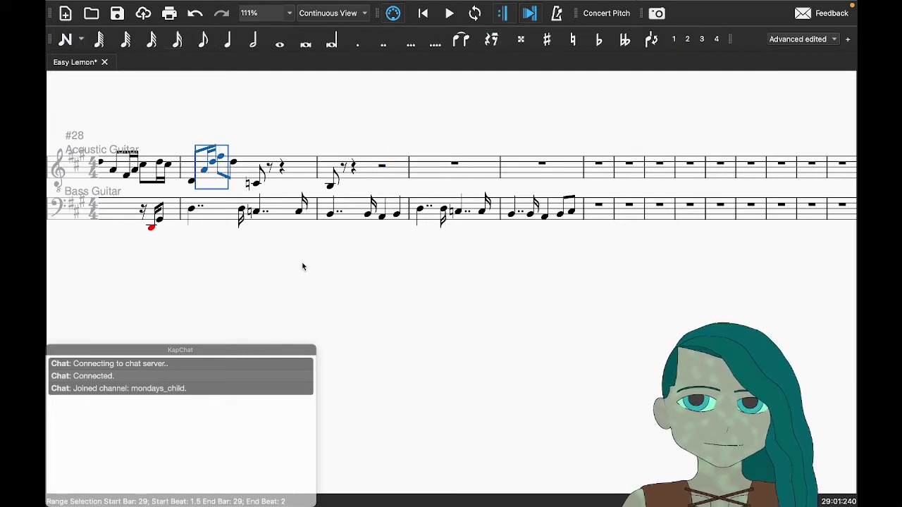
{"action": "key", "text": "shift+Right"}
{"action": "key", "text": "ctrl+c"}
{"action": "key", "text": "Right"}
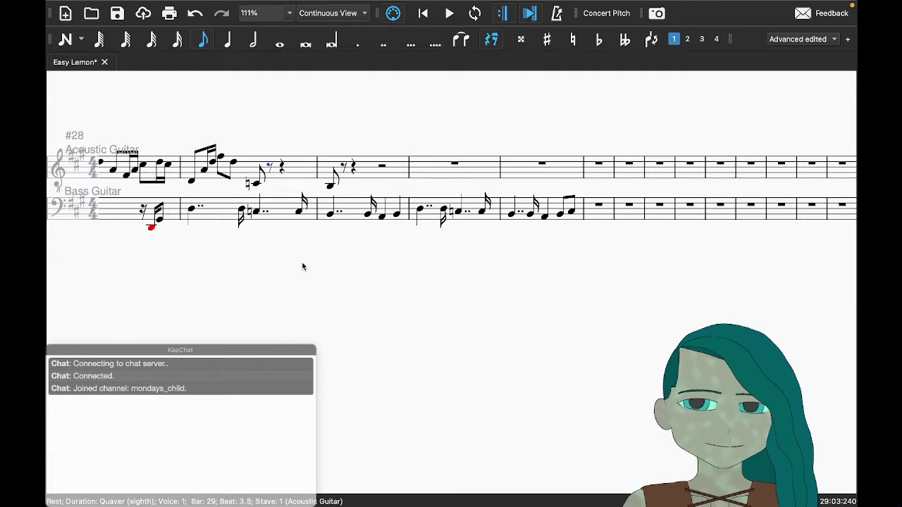
{"action": "key", "text": "ctrl+v"}
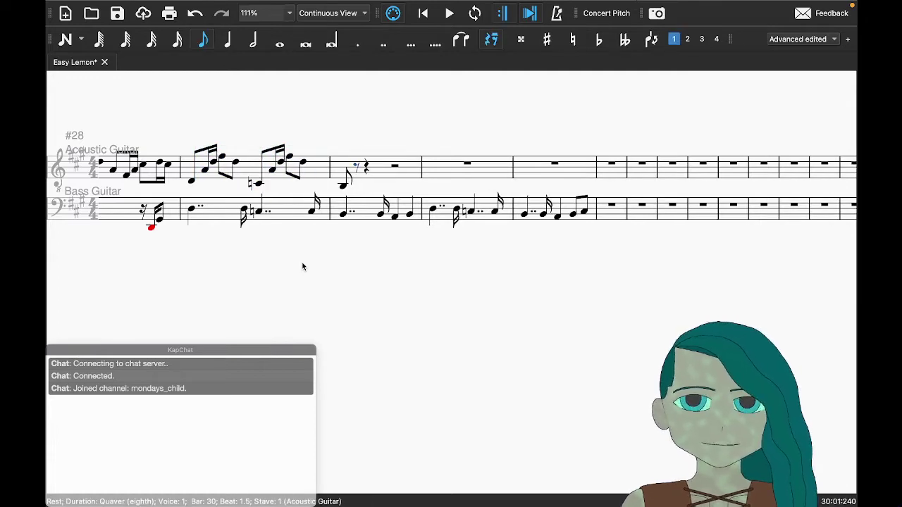
{"action": "key", "text": "ctrl+v"}
{"action": "key", "text": "ctrl+s"}
Step: Listen to bars 29 and 30 in GarageBand and compare them with the guitar notes in MuseScore
{"action": "key", "text": "super+Tab"}
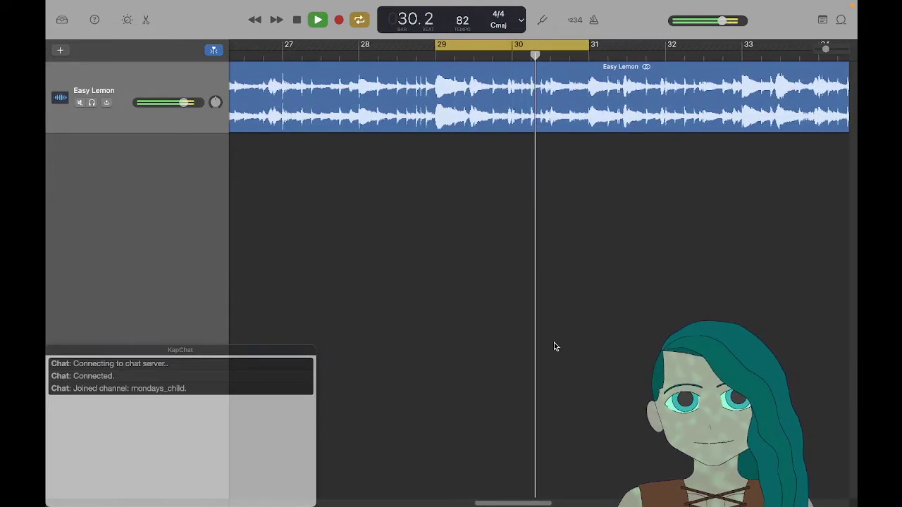
{"action": "key", "text": "space"}
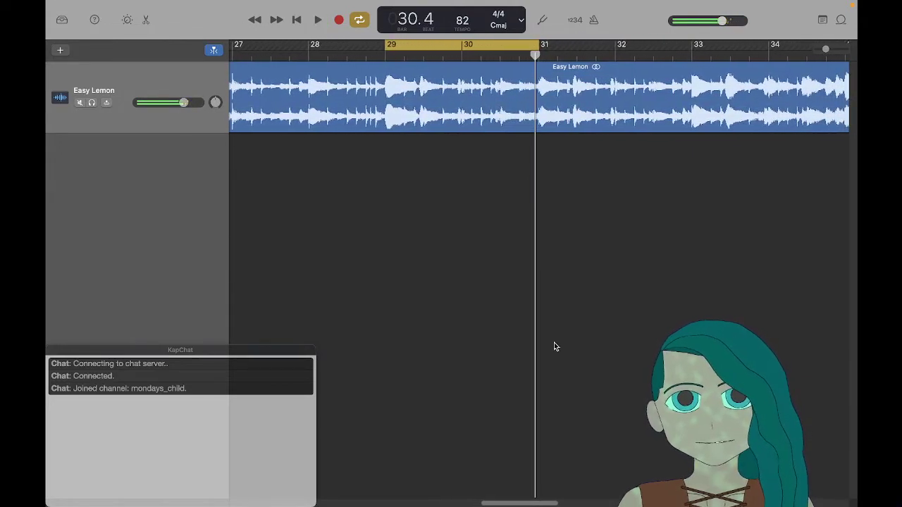
{"action": "key", "text": "ctrl+Left"}
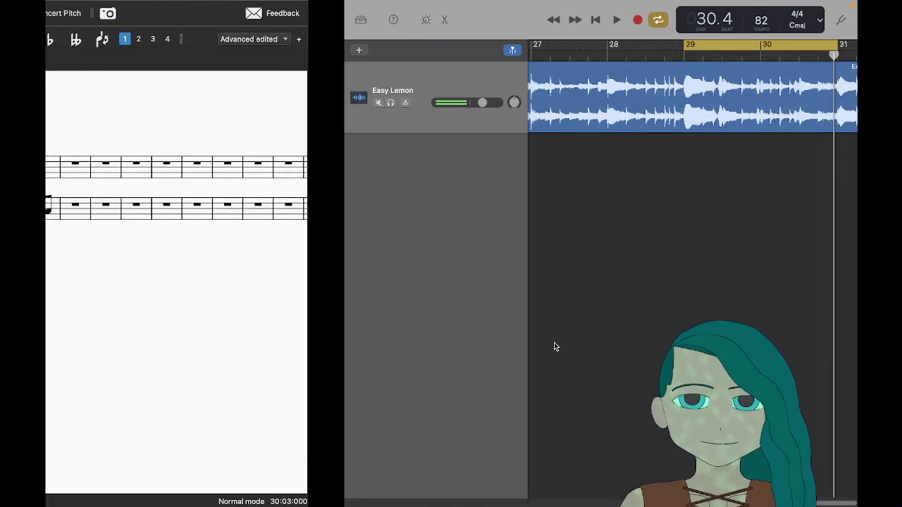
{"action": "key", "text": "ctrl+Right"}
{"action": "key", "text": "space"}
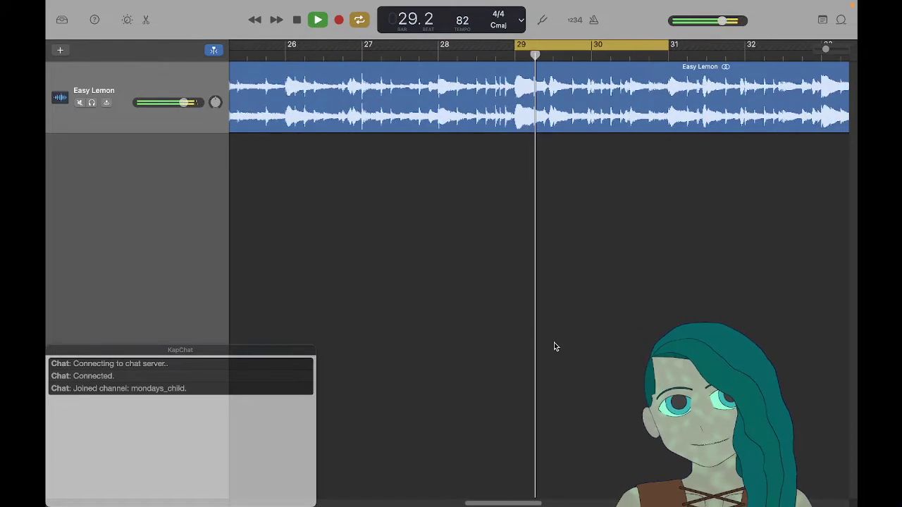
{"action": "key", "text": "ctrl+Left"}
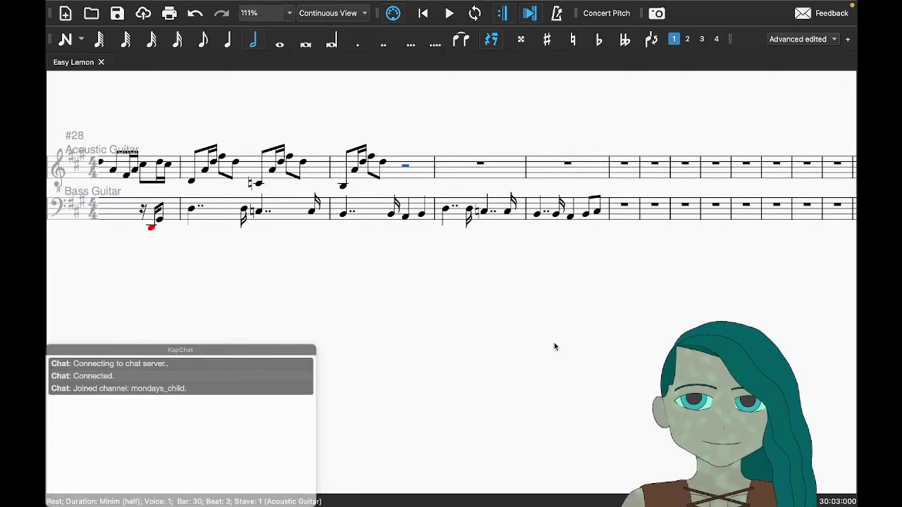
{"action": "key", "text": "ctrl+Right"}
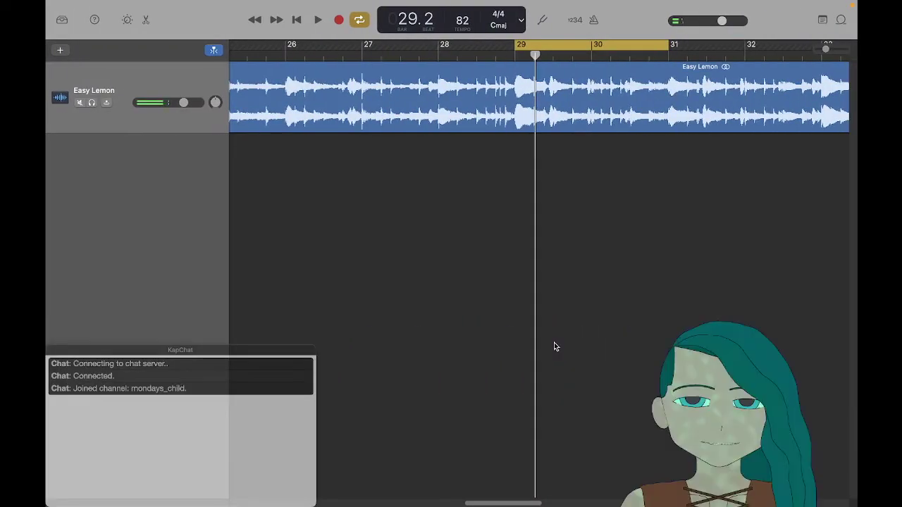
{"action": "key", "text": "space"}
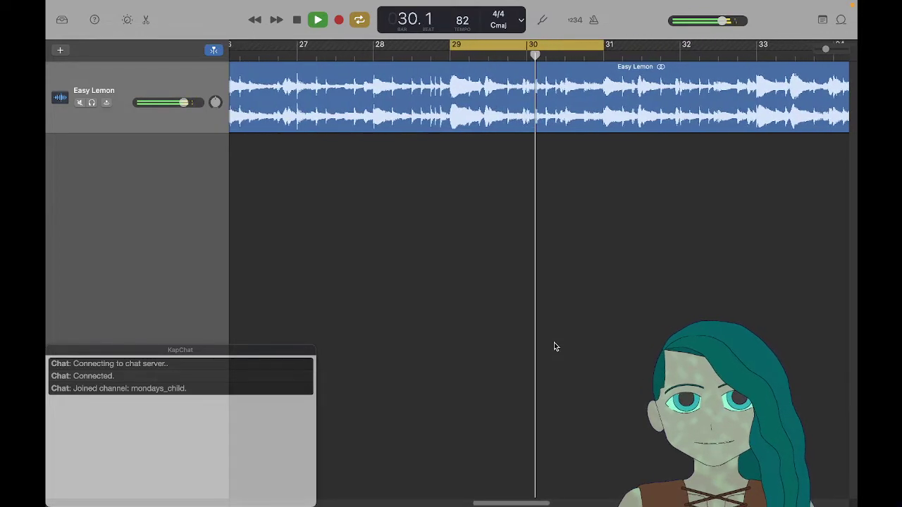
{"action": "key", "text": "ctrl+Left"}
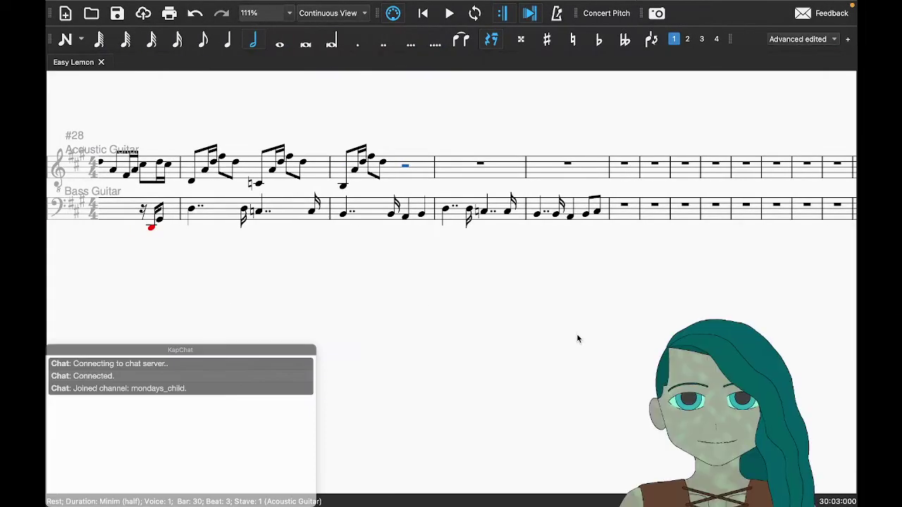
{"action": "left_click", "coordinate": [191, 181]}
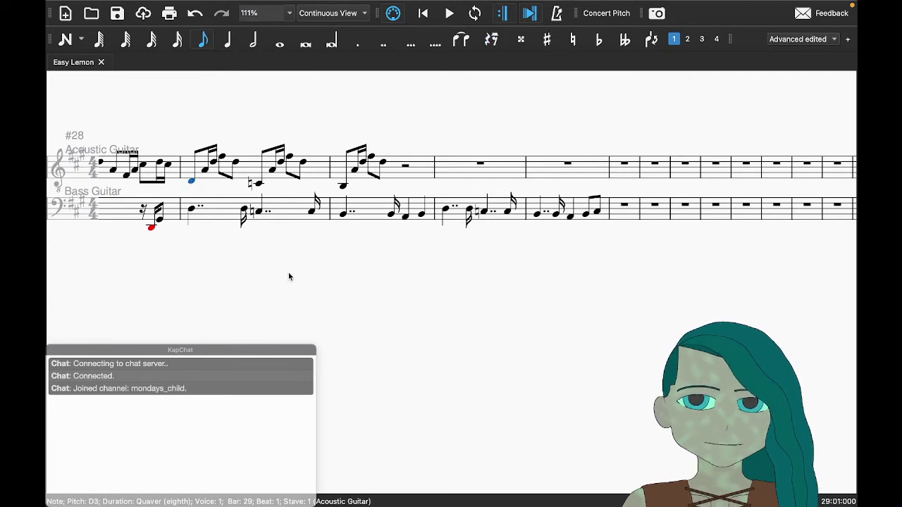
{"action": "left_click", "coordinate": [259, 183]}
{"action": "left_click", "coordinate": [341, 186]}
{"action": "left_click", "coordinate": [192, 182]}
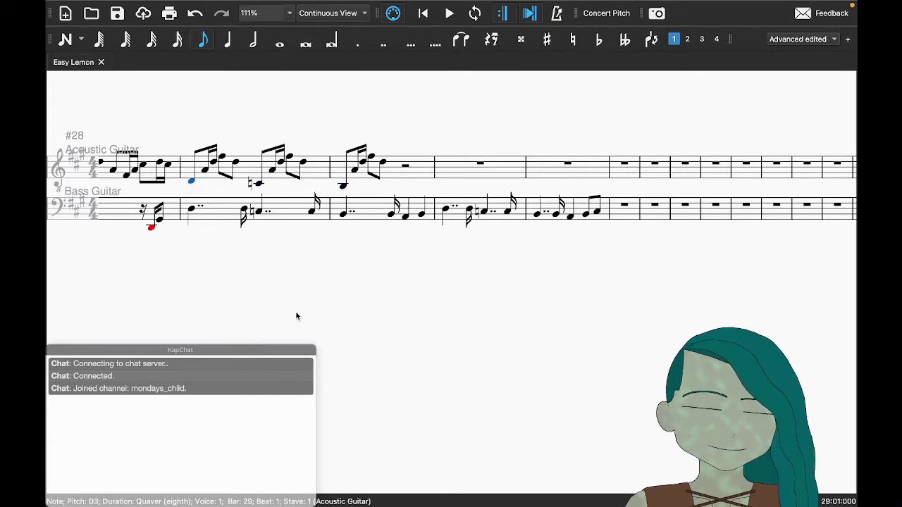
{"action": "key", "text": "ctrl+r"}
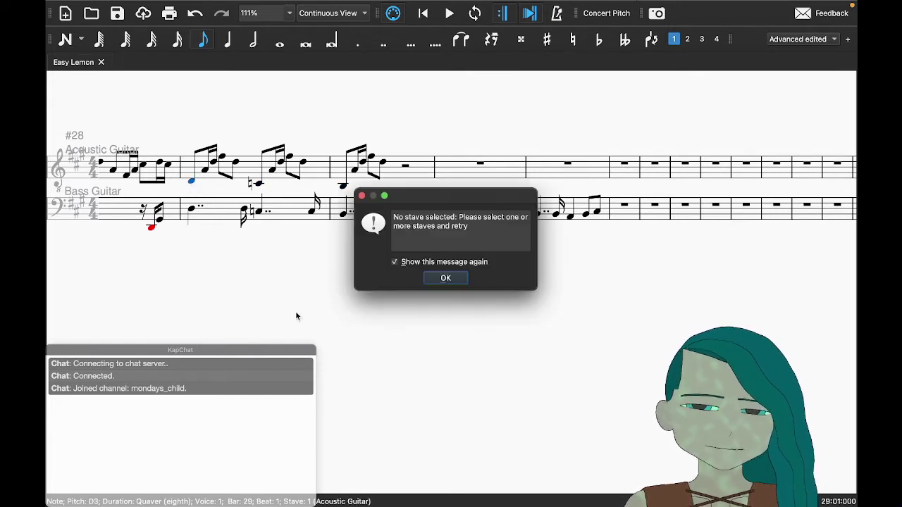
{"action": "left_click", "coordinate": [437, 278]}
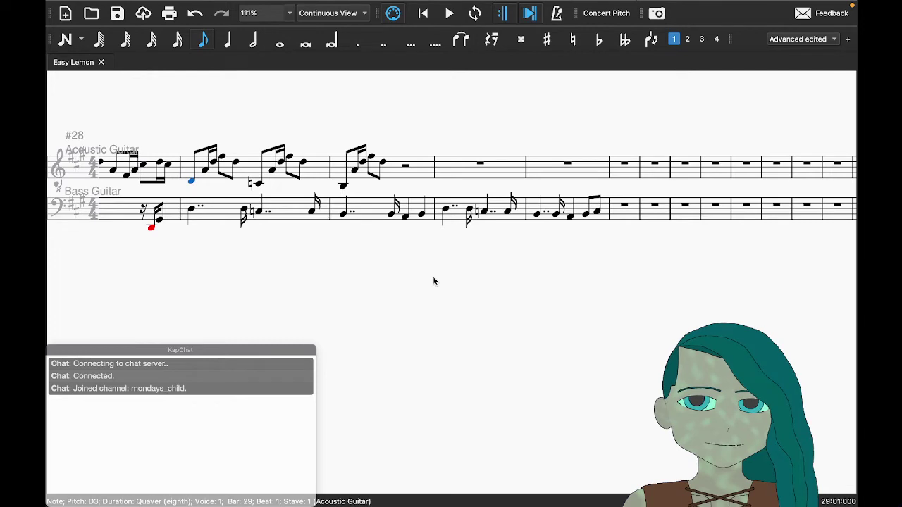
Step: Delete the low eighth notes D3 and C3 from the guitar's bar 29 and the low B2 from bar 30
{"action": "key", "text": "Delete"}
{"action": "left_click", "coordinate": [259, 184]}
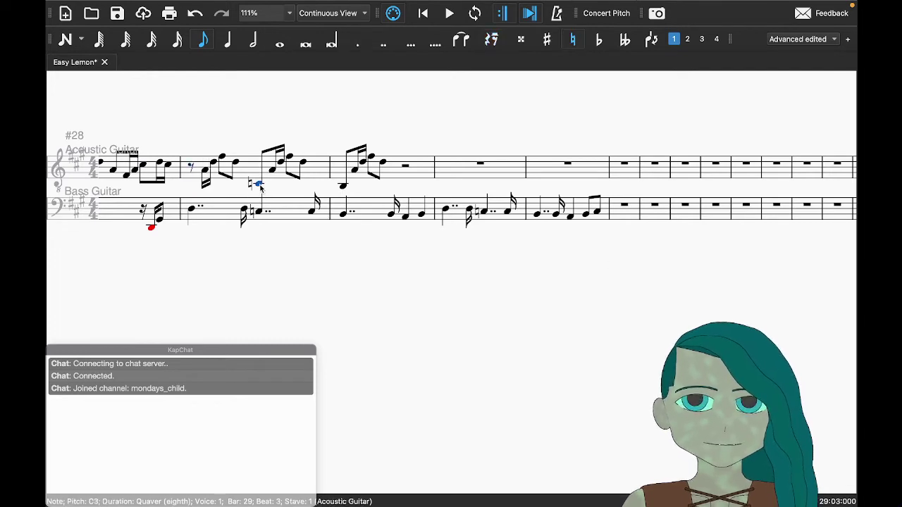
{"action": "key", "text": "Delete"}
{"action": "left_click", "coordinate": [342, 186]}
{"action": "key", "text": "Delete"}
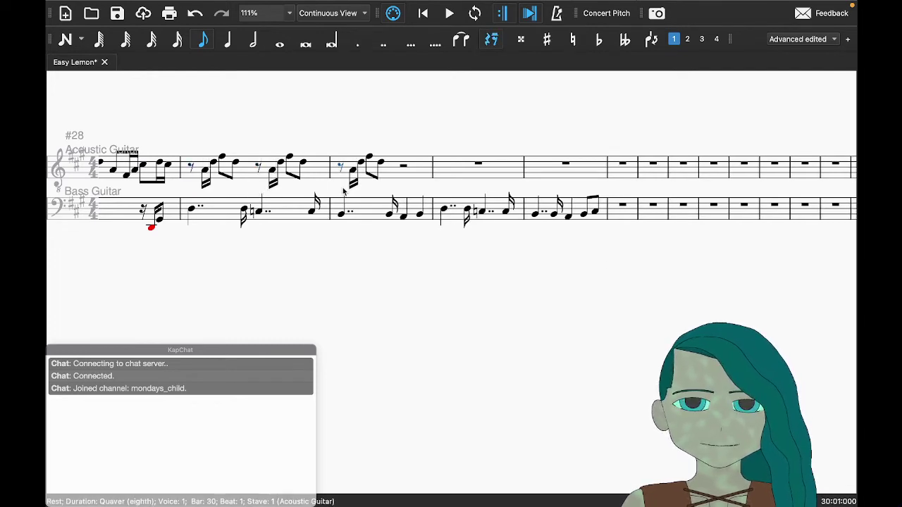
Step: Enter half notes D3 on beat 1 and C natural 3 on beat 3 of the guitar's bar 29 in voice 2
{"action": "left_click", "coordinate": [195, 180]}
{"action": "left_click", "coordinate": [194, 169]}
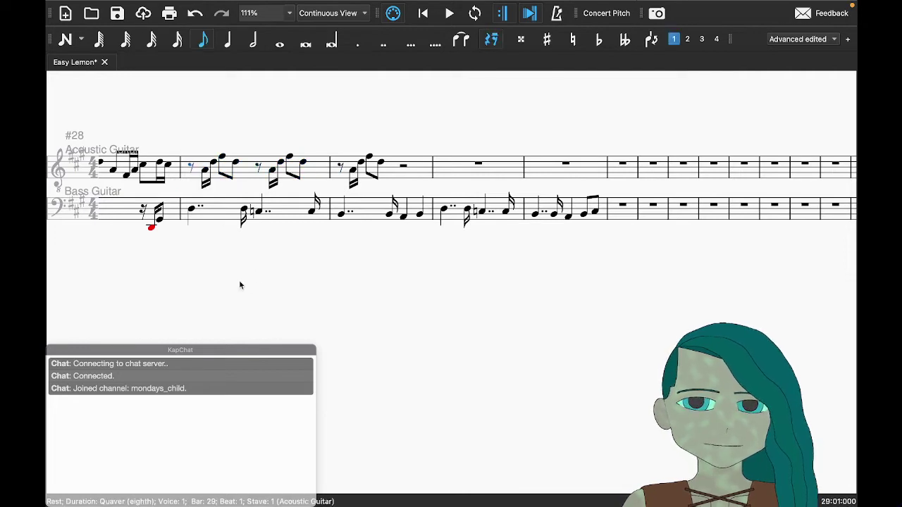
{"action": "key", "text": "n"}
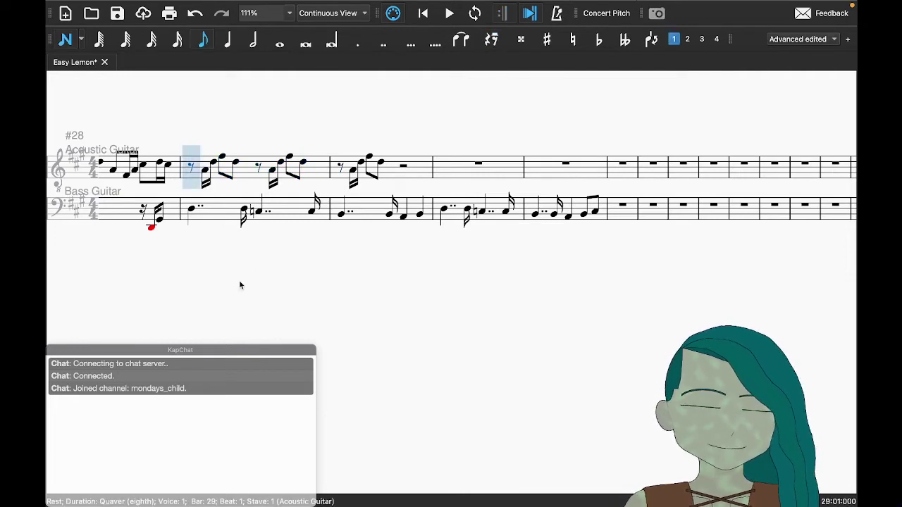
{"action": "key", "text": "ctrl+alt+2"}
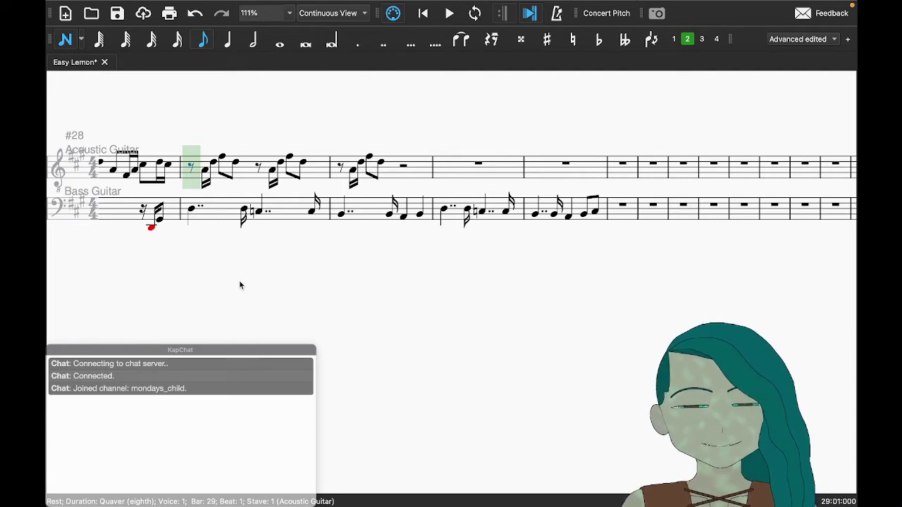
{"action": "key", "text": "6"}
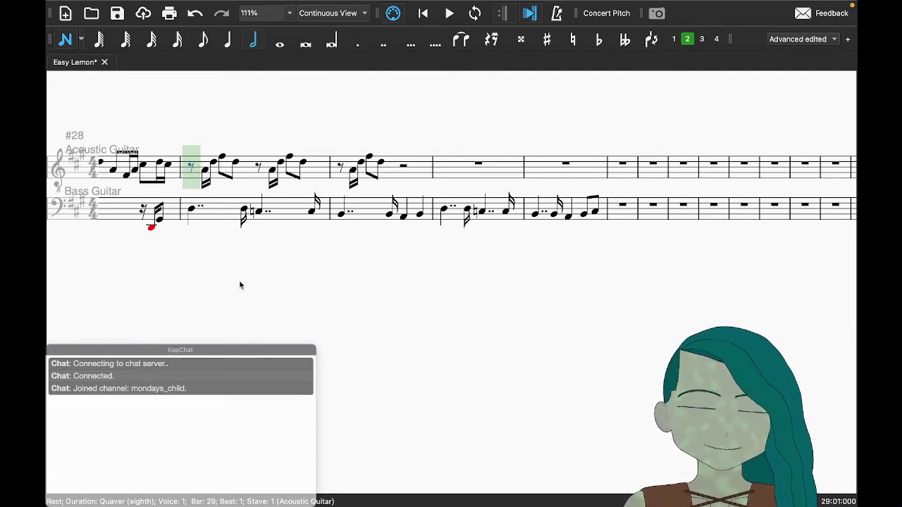
{"action": "key", "text": "d"}
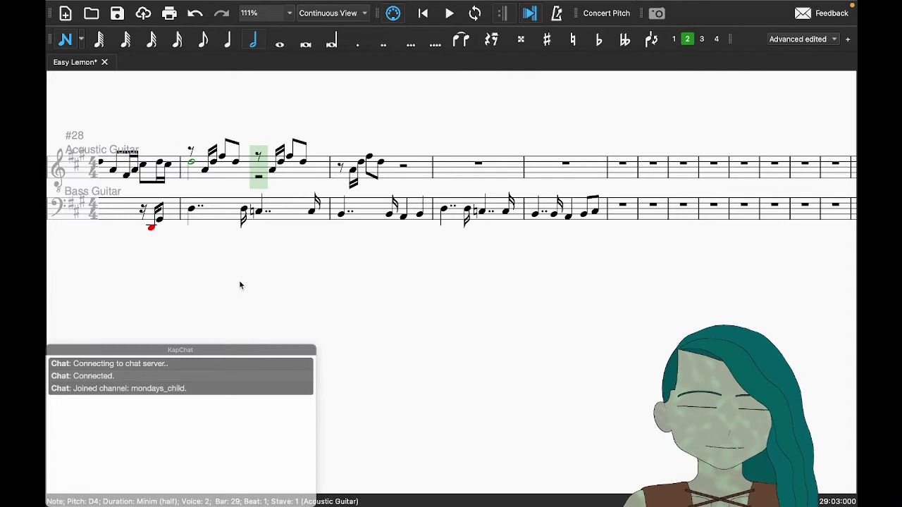
{"action": "key", "text": "ctrl+Down"}
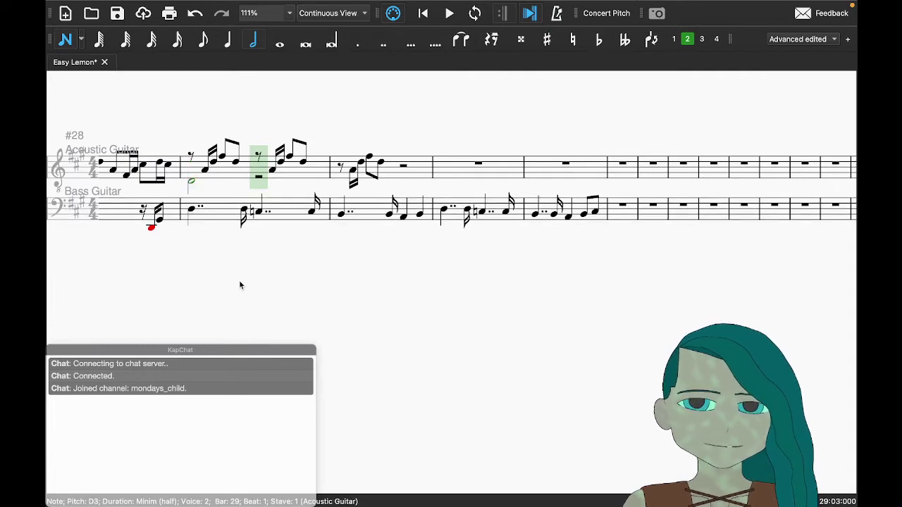
{"action": "key", "text": "c"}
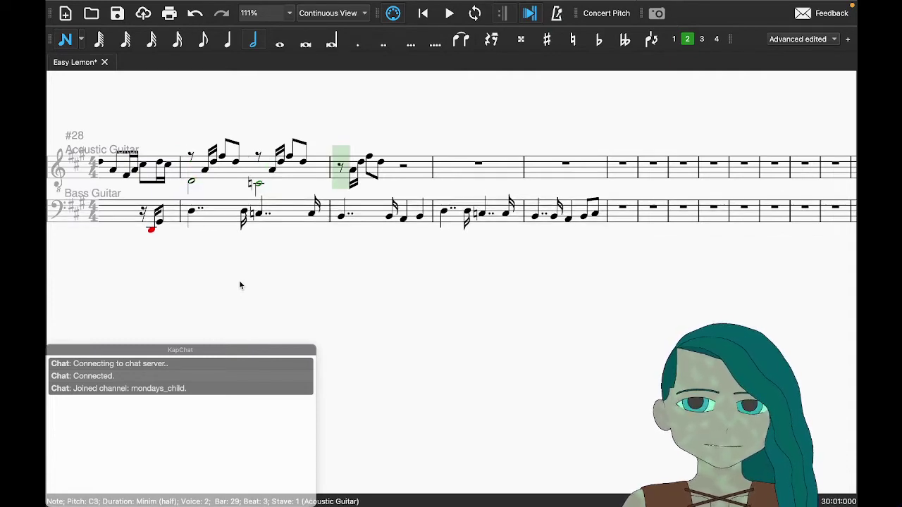
Step: Enter a half note B2 on beat 1, then quarter notes A2 and B2, in voice 2 of the guitar's bar 30
{"action": "key", "text": "b"}
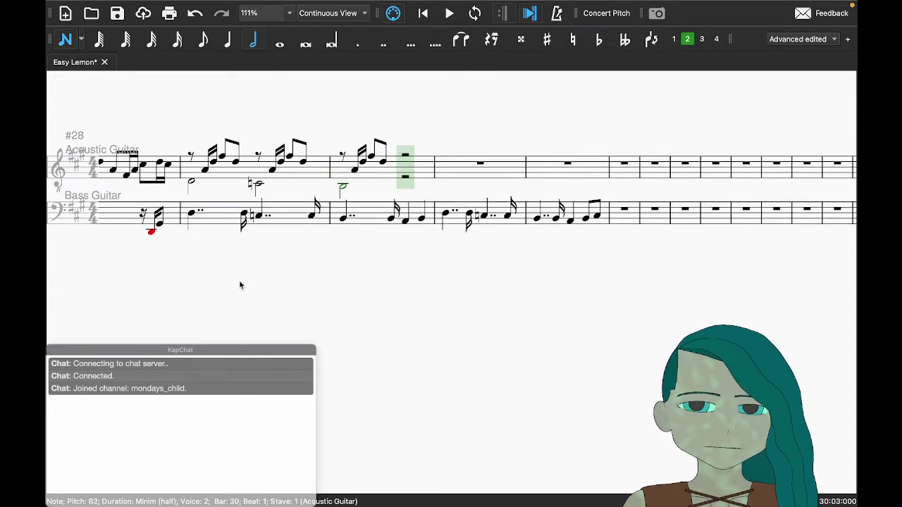
{"action": "key", "text": "5"}
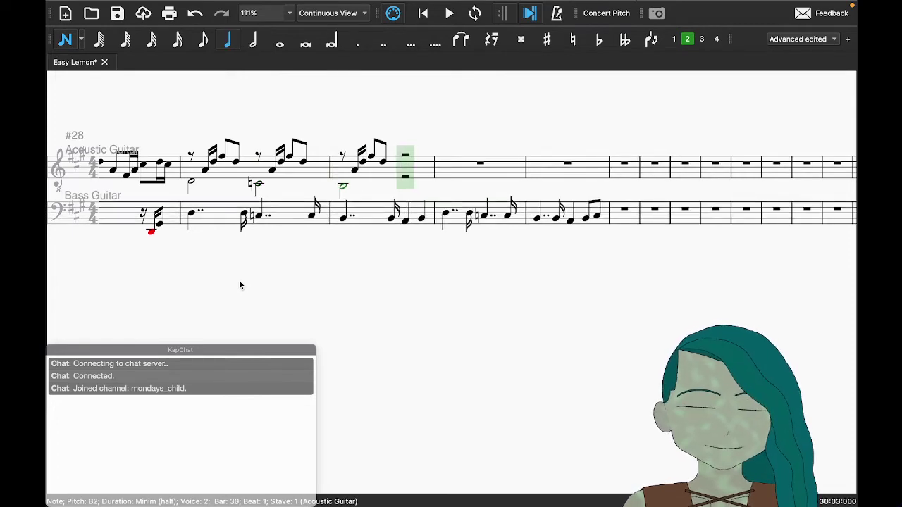
{"action": "key", "text": "a"}
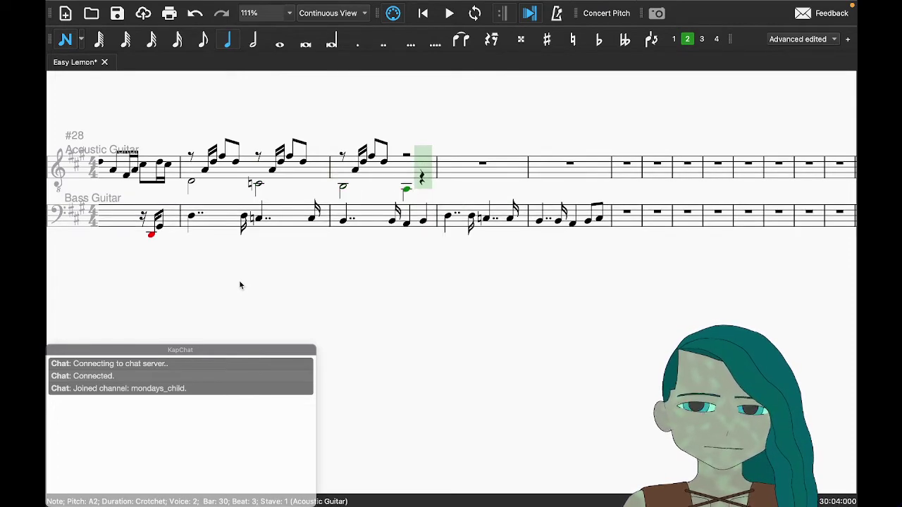
{"action": "key", "text": "c"}
{"action": "key", "text": "Down"}
{"action": "key", "text": "Down"}
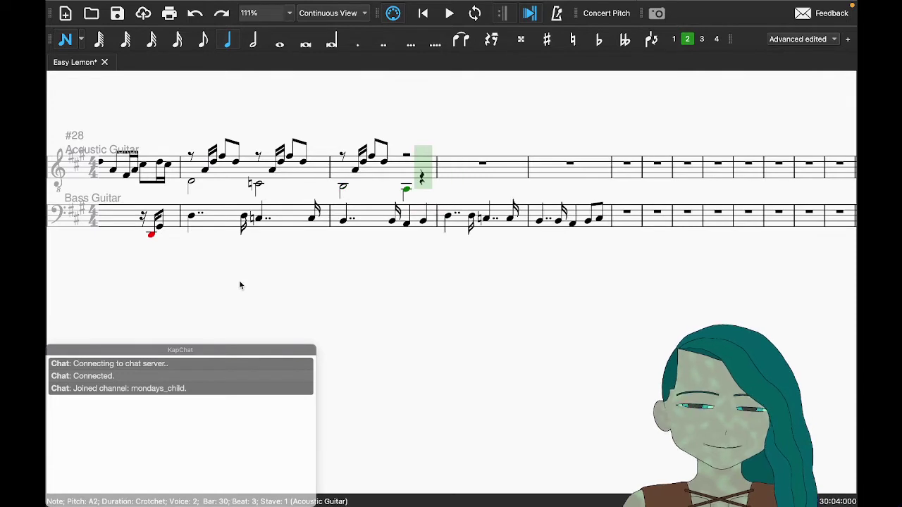
{"action": "key", "text": "Escape"}
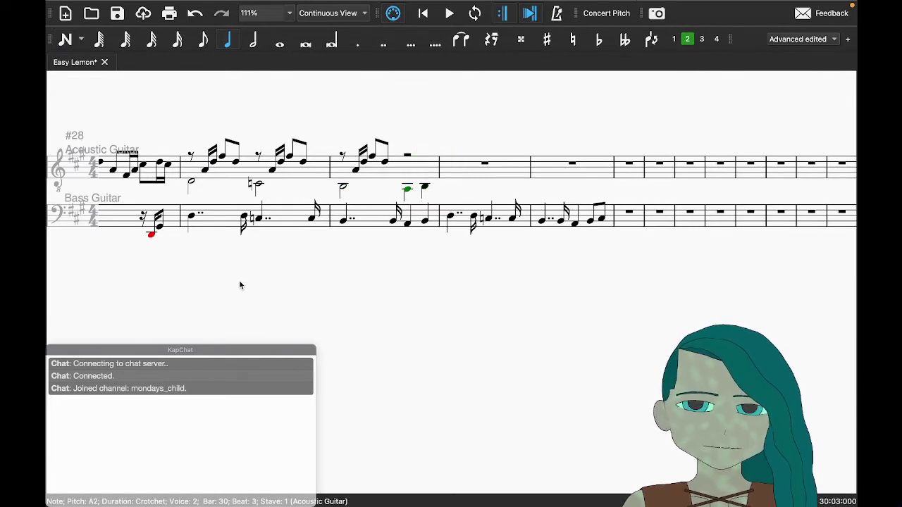
Step: Try C#3 for the beat 4 note of bar 30 in both the bass and the guitar's voice 2, and save the score
{"action": "left_click", "coordinate": [412, 229]}
{"action": "left_click", "coordinate": [425, 222]}
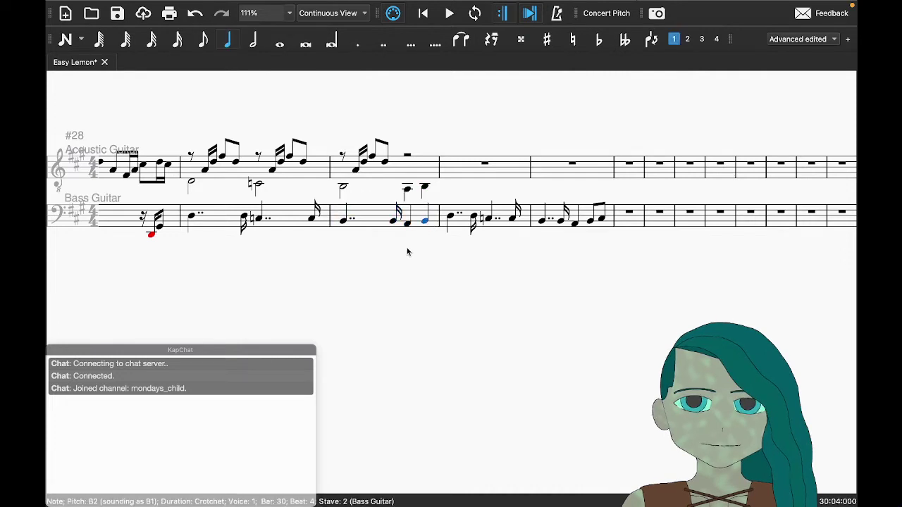
{"action": "key", "text": "Up"}
{"action": "key", "text": "Up"}
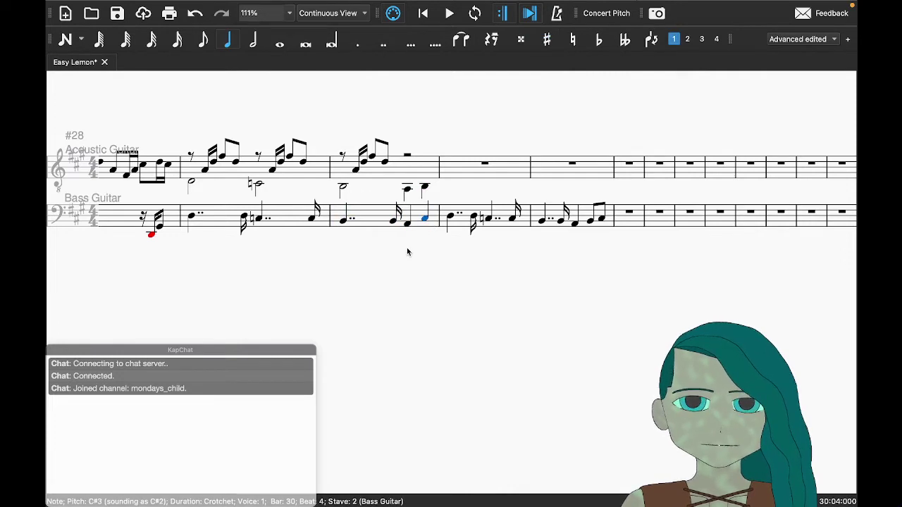
{"action": "left_click", "coordinate": [424, 187]}
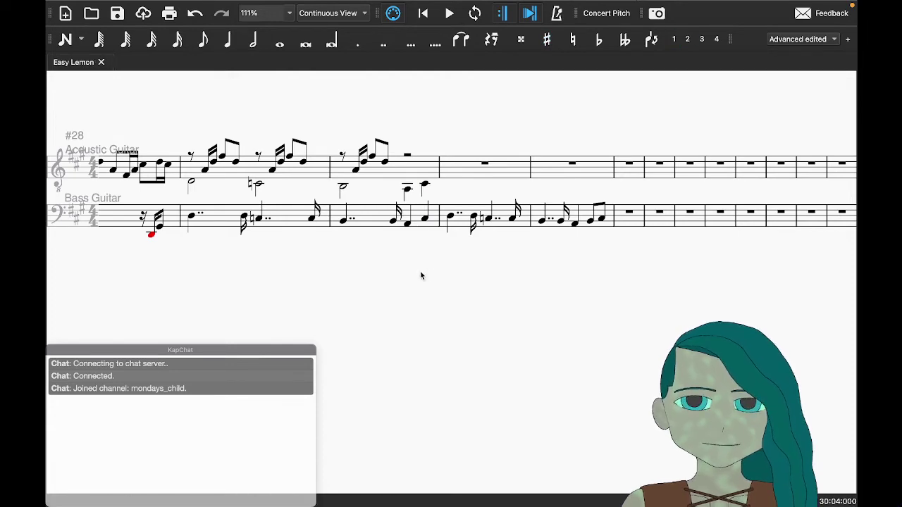
Step: Listen to bars 29 and 30 in GarageBand to check the low note on beat 4 of bar 30
{"action": "key", "text": "ctrl+Right"}
{"action": "key", "text": "space"}
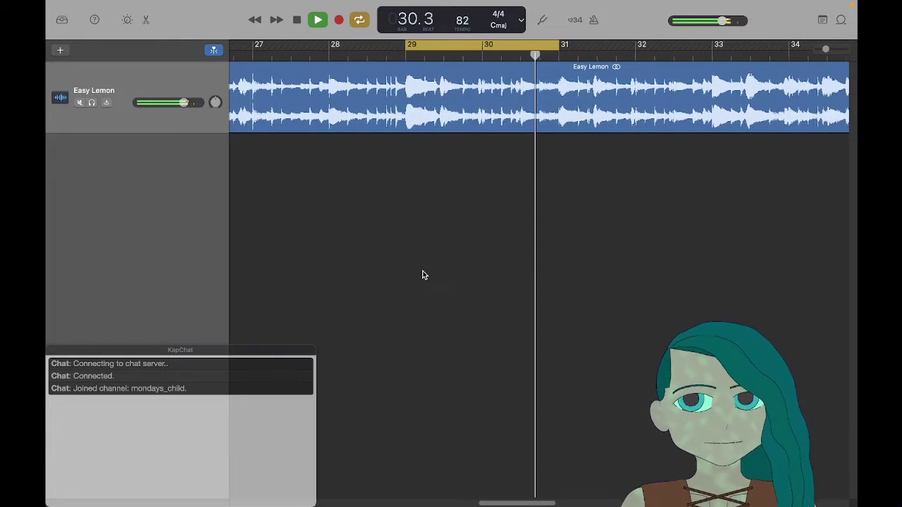
{"action": "key", "text": "space"}
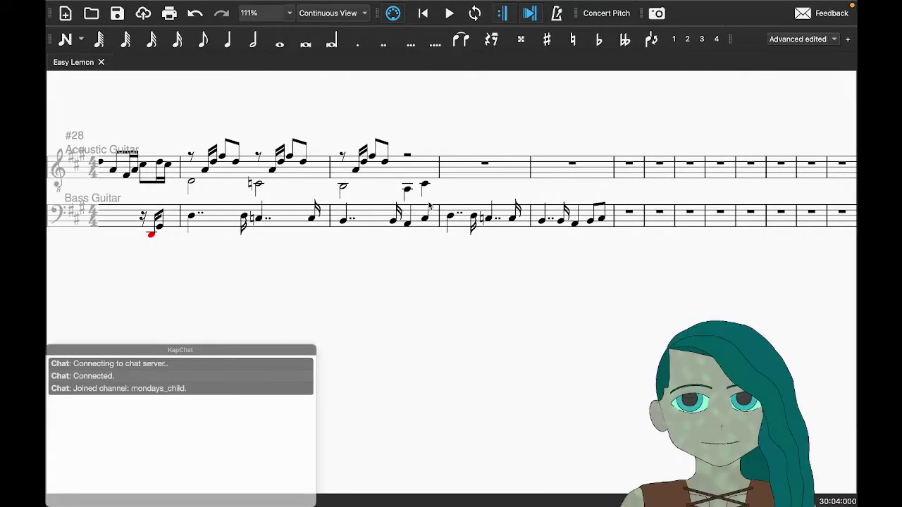
Step: Lower the beat 4 notes of bar 30 to B2 in the guitar's voice 2 and the bass, and save the score
{"action": "left_click", "coordinate": [409, 190]}
{"action": "left_click", "coordinate": [425, 185]}
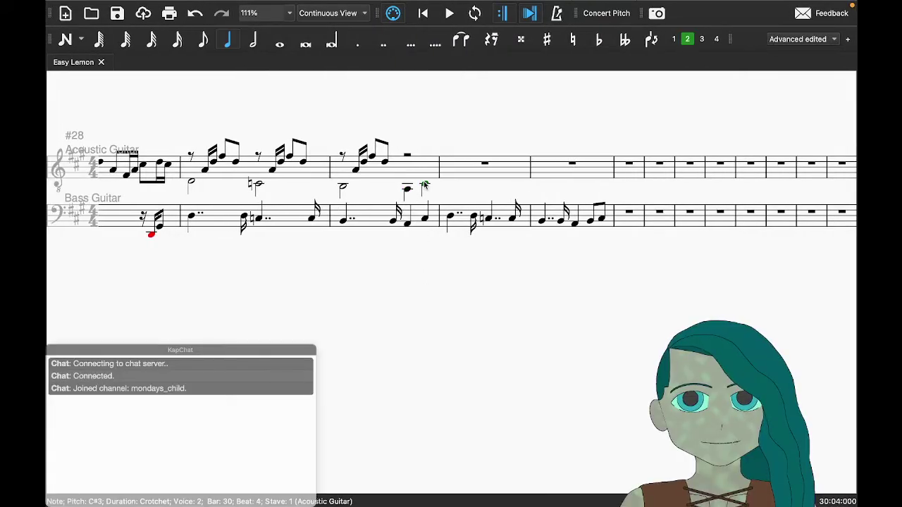
{"action": "left_click", "coordinate": [426, 218]}
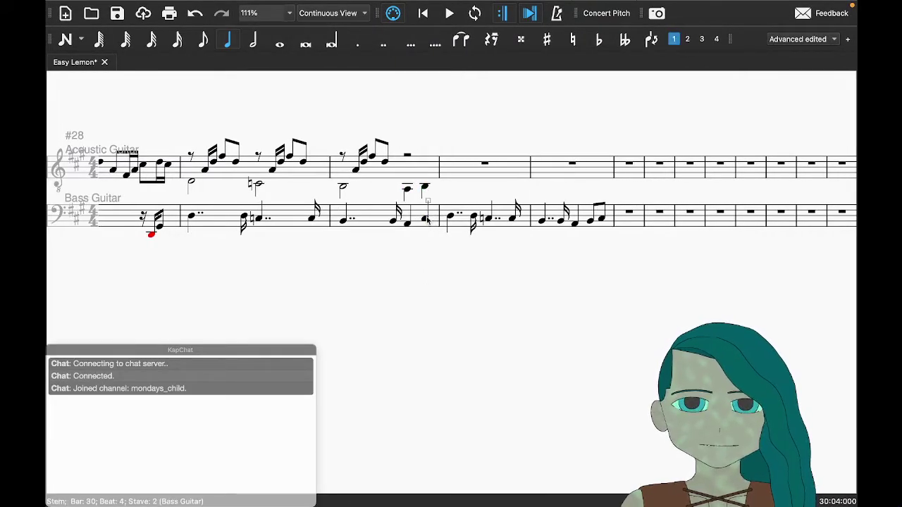
{"action": "left_click", "coordinate": [424, 245]}
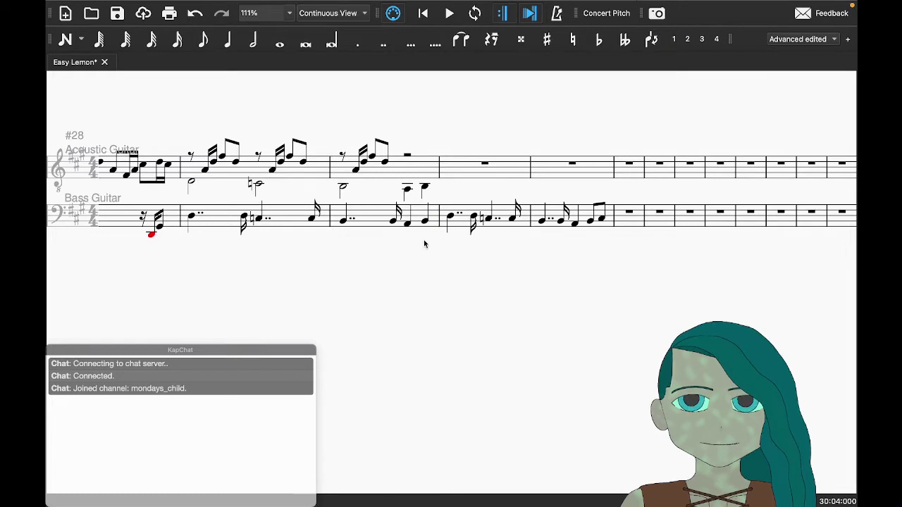
{"action": "key", "text": "ctrl+s"}
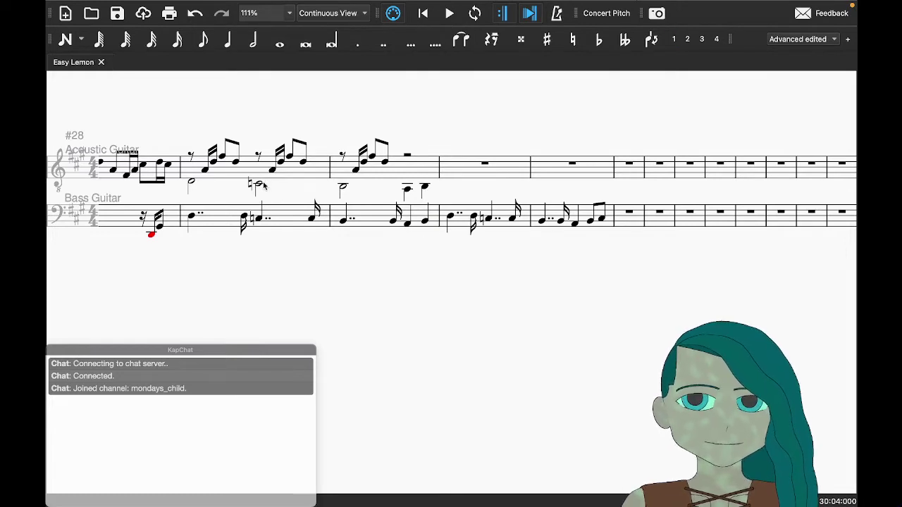
Step: Listen in GarageBand for the guitar's upper notes at the half rest in the second half of bar 30
{"action": "left_click", "coordinate": [408, 154]}
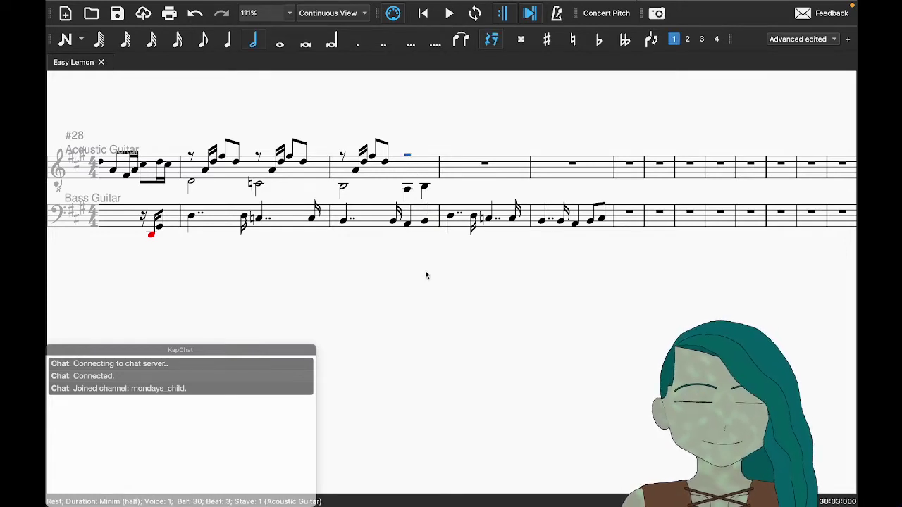
{"action": "key", "text": "super+Tab"}
{"action": "key", "text": "space"}
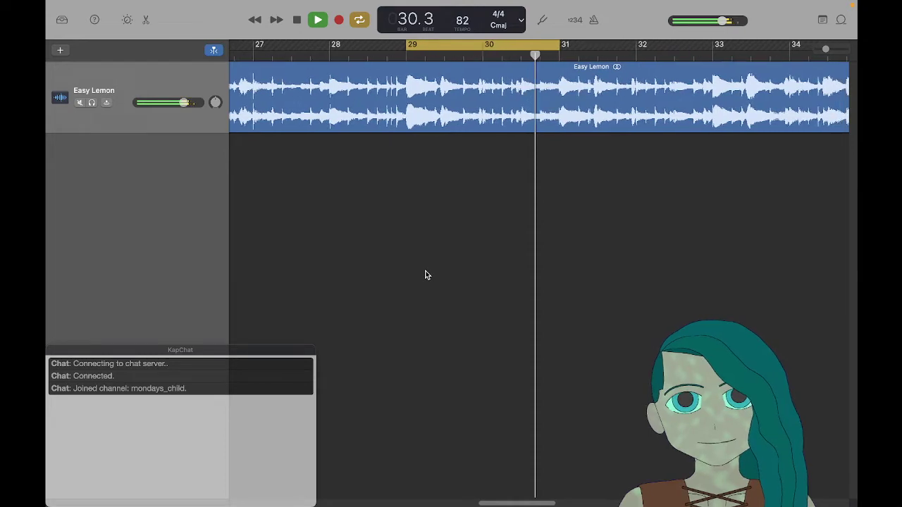
{"action": "key", "text": "space"}
{"action": "key", "text": "super+Tab"}
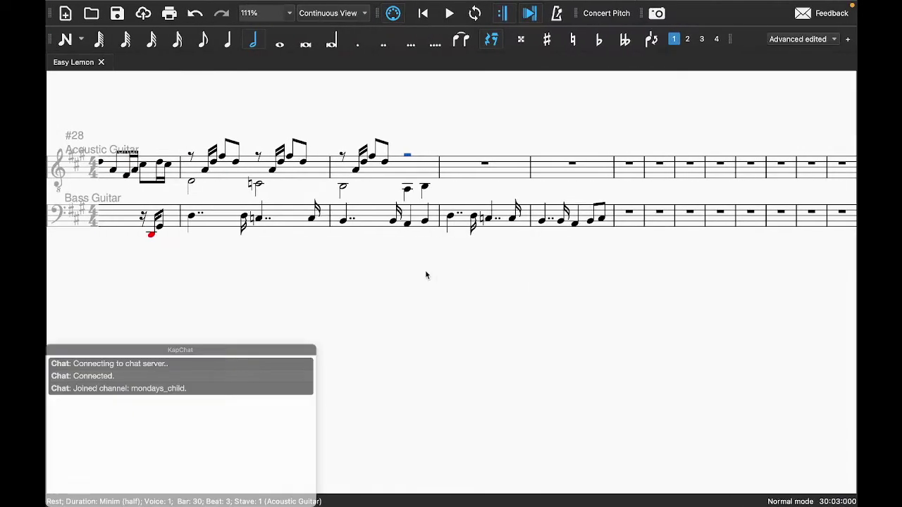
Step: Enter a quarter note C#4 and eighth notes D4 and E4 from beat 3 of the guitar's bar 30 in voice 1, and save the score
{"action": "key", "text": "n"}
{"action": "key", "text": "4"}
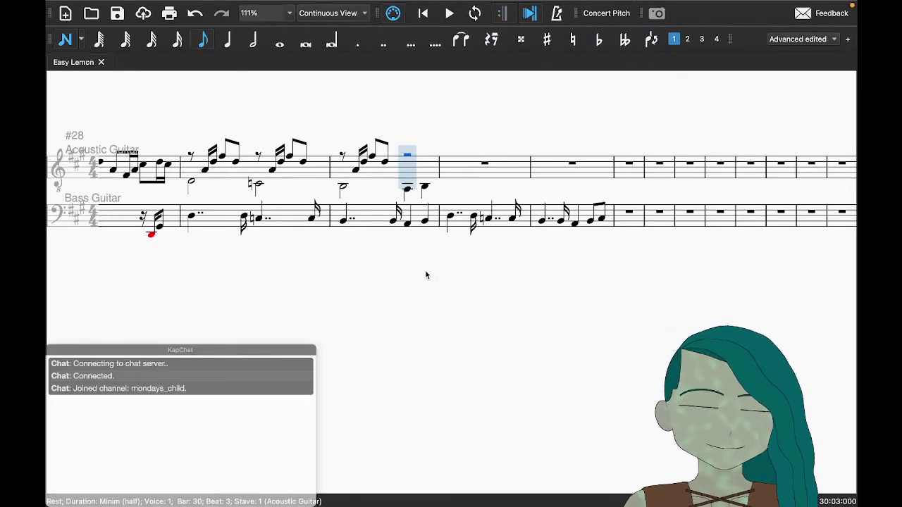
{"action": "key", "text": "b"}
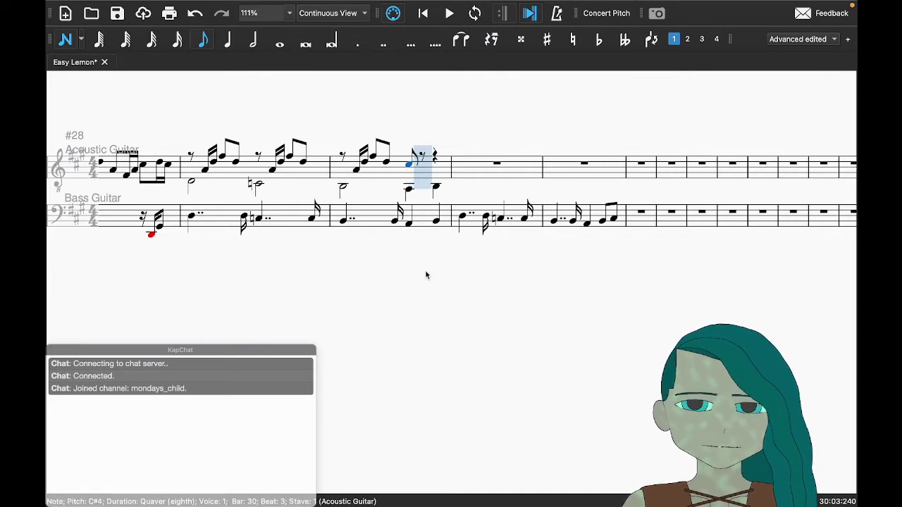
{"action": "key", "text": "5"}
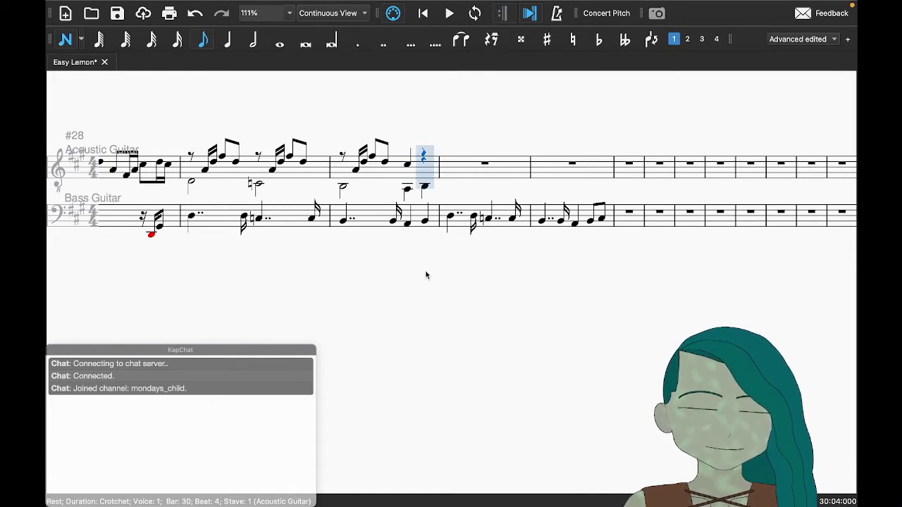
{"action": "key", "text": "d"}
{"action": "key", "text": "e"}
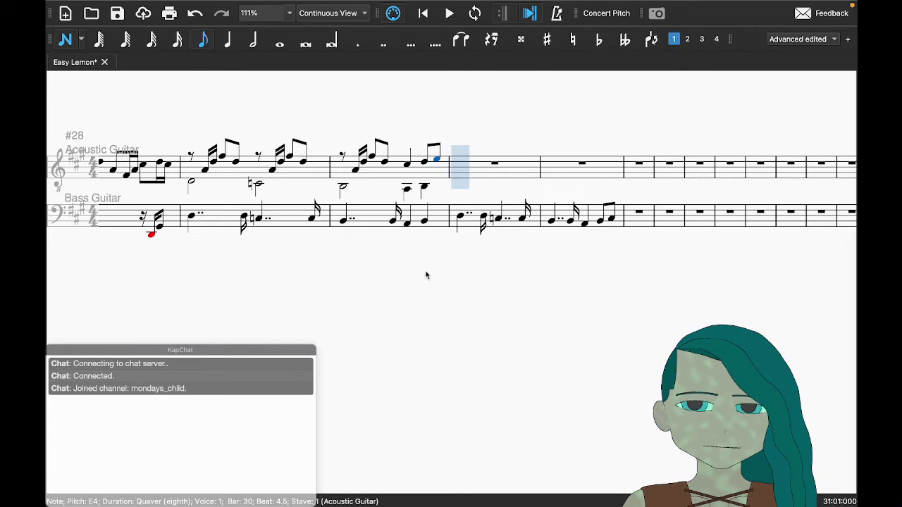
{"action": "key", "text": "Escape"}
{"action": "left_click", "coordinate": [296, 232]}
{"action": "key", "text": "ctrl+s"}
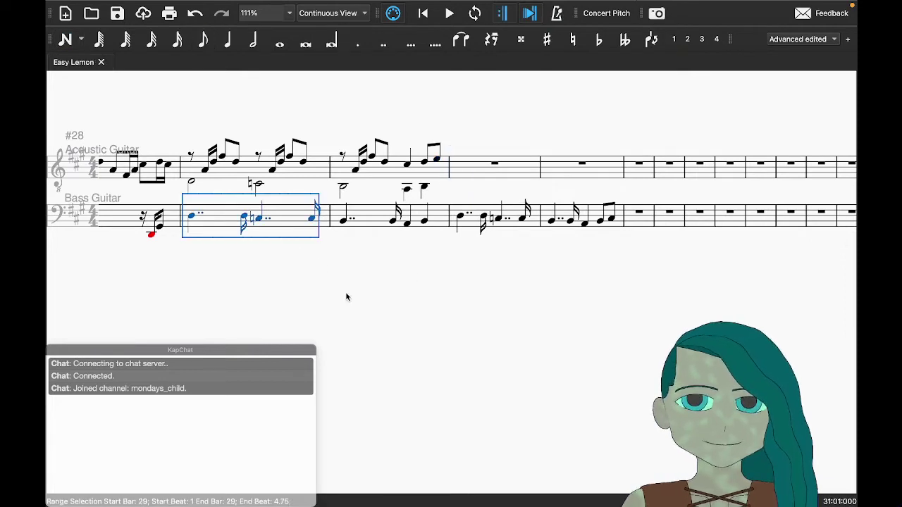
Step: Play bars 29 and 30 of the score in MuseScore and compare them with the recording in GarageBand
{"action": "key", "text": "Escape"}
{"action": "key", "text": "space"}
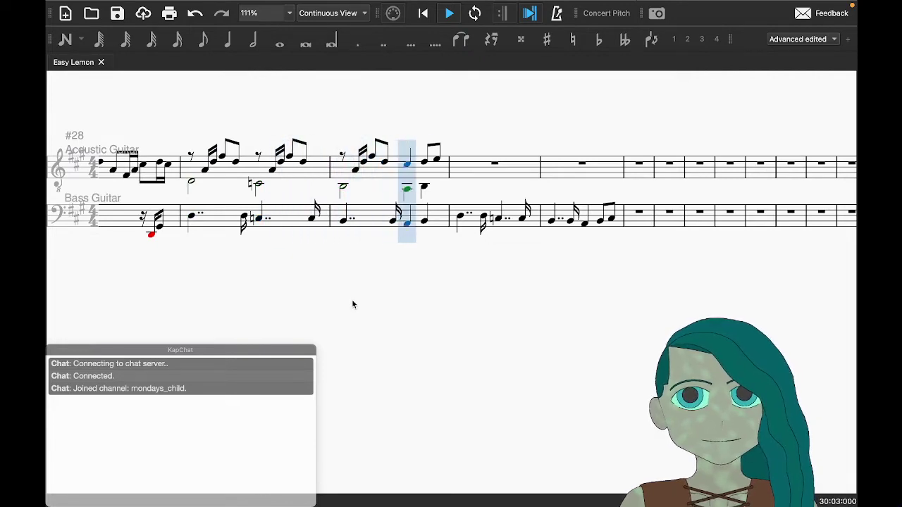
{"action": "key", "text": "space"}
{"action": "key", "text": "ctrl+Right"}
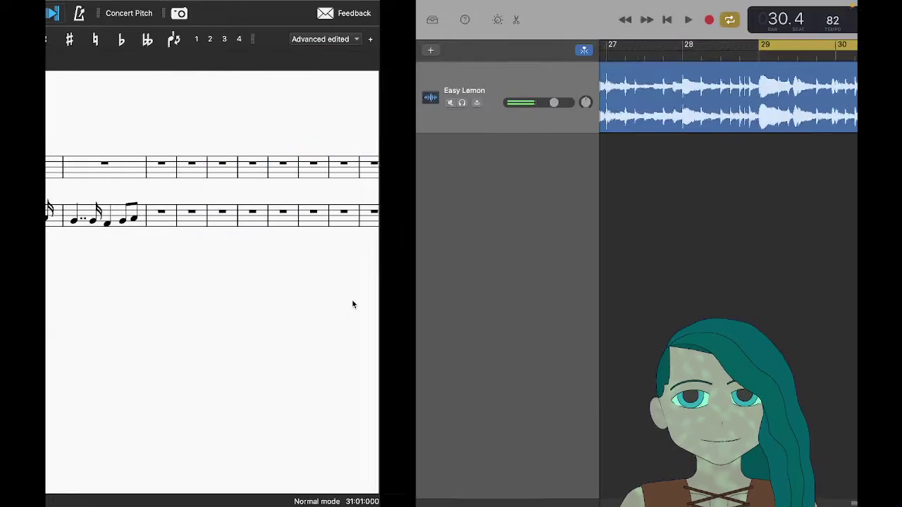
{"action": "key", "text": "space"}
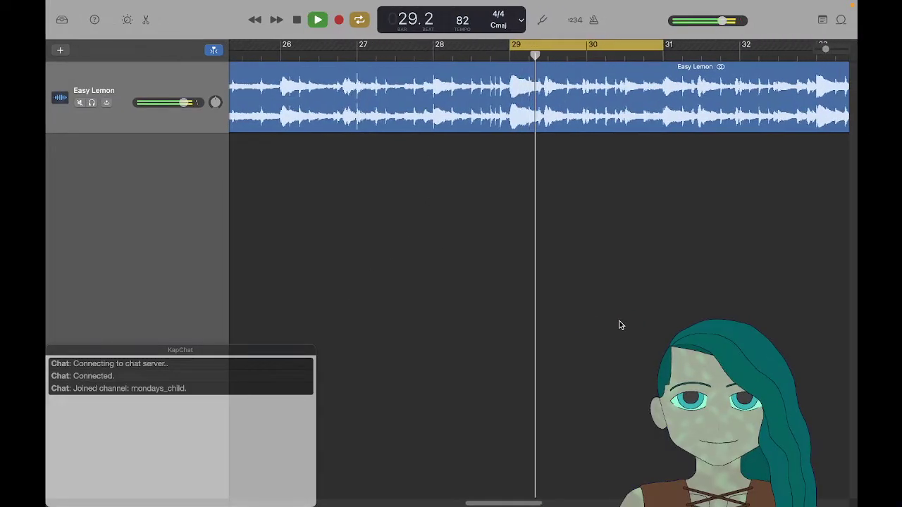
{"action": "key", "text": "ctrl+Left"}
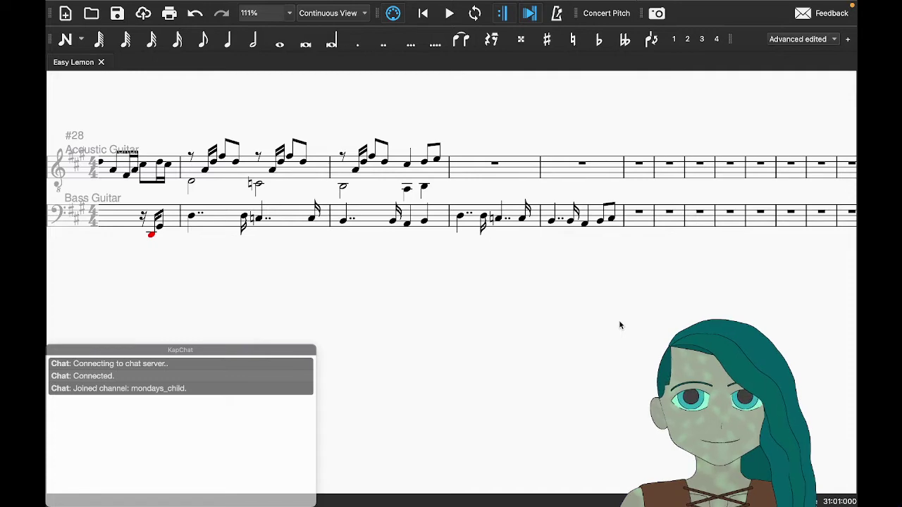
{"action": "key", "text": "ctrl+Right"}
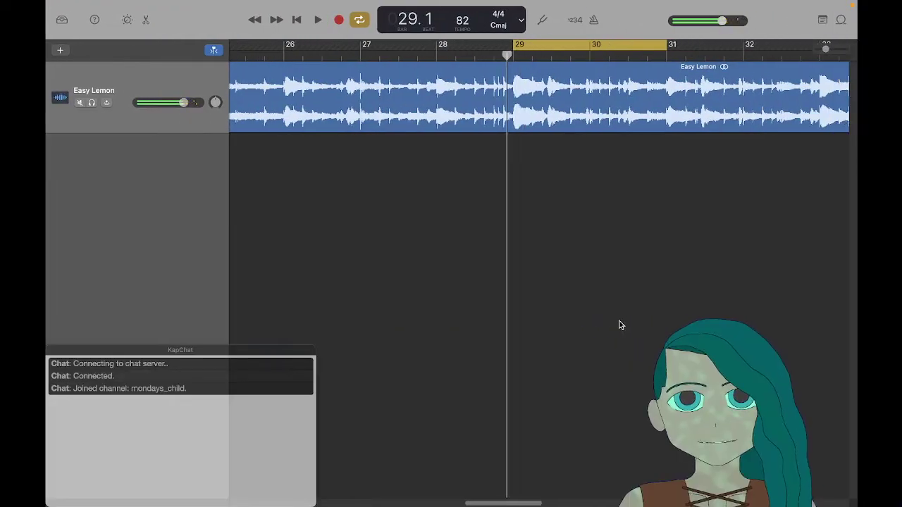
Step: Move the GarageBand cycle region to bars 31 and 32, and listen to the recording against the score
{"action": "left_click_drag", "start_coordinate": [454, 44], "coordinate": [601, 45]}
{"action": "key", "text": "space"}
{"action": "key", "text": "ctrl+Left"}
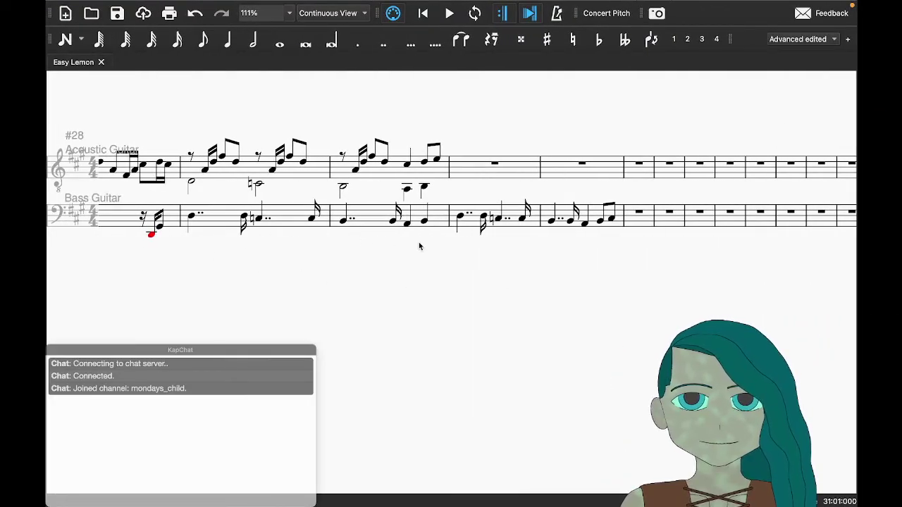
{"action": "key", "text": "ctrl+Right"}
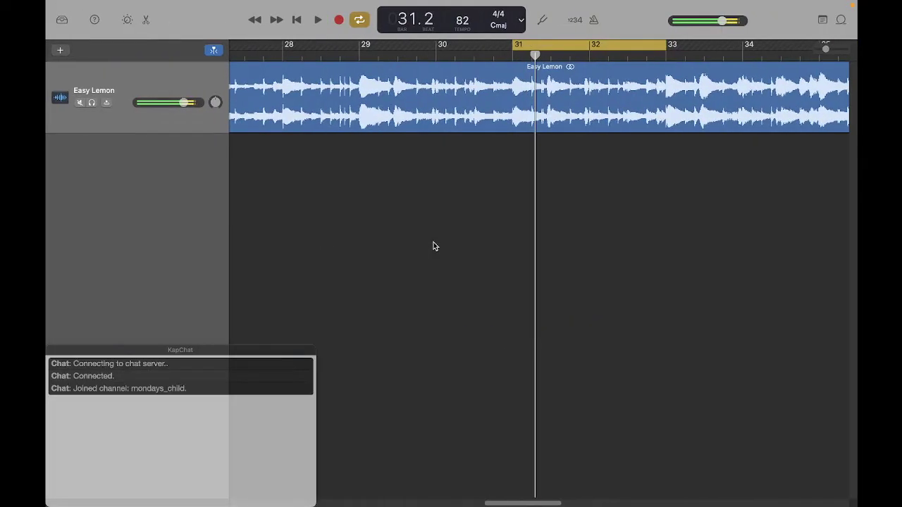
{"action": "key", "text": "ctrl+Left"}
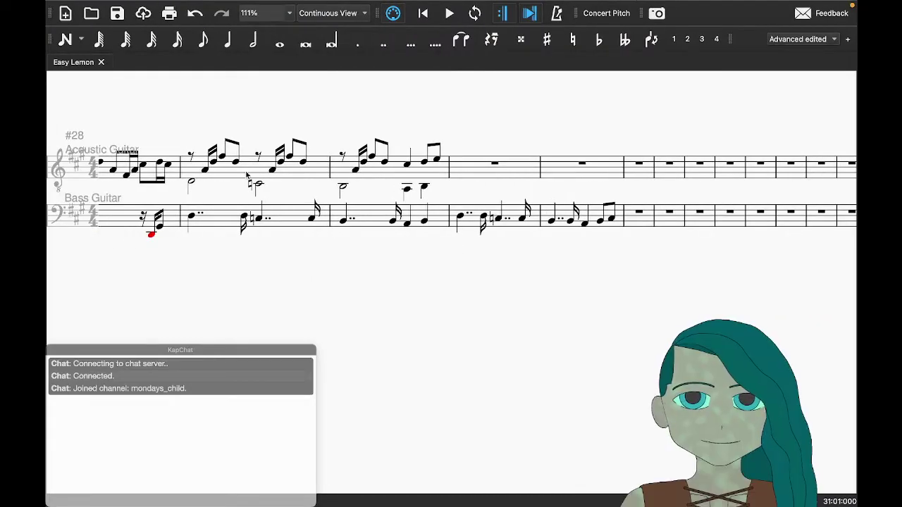
Step: Copy both voices of the guitar's bars 29 and 30 into bars 31 and 32
{"action": "left_click_drag", "start_coordinate": [246, 176], "coordinate": [381, 172]}
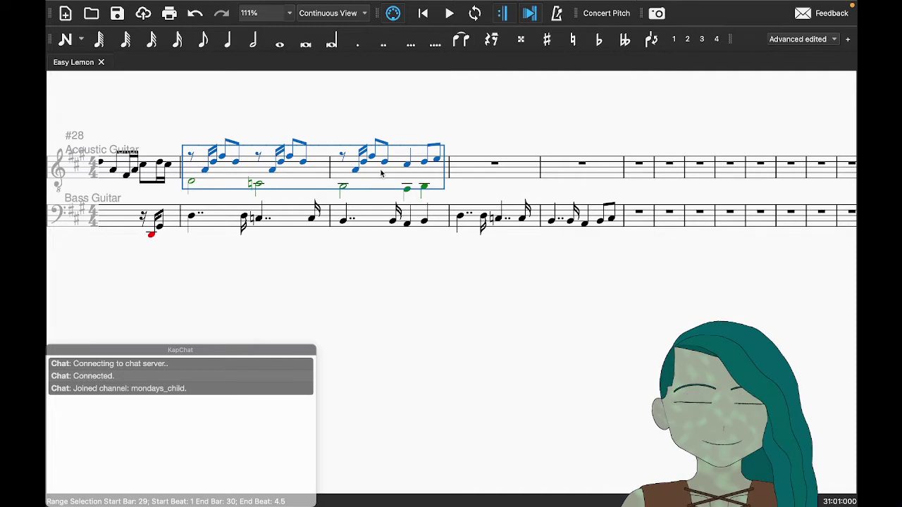
{"action": "key", "text": "Right"}
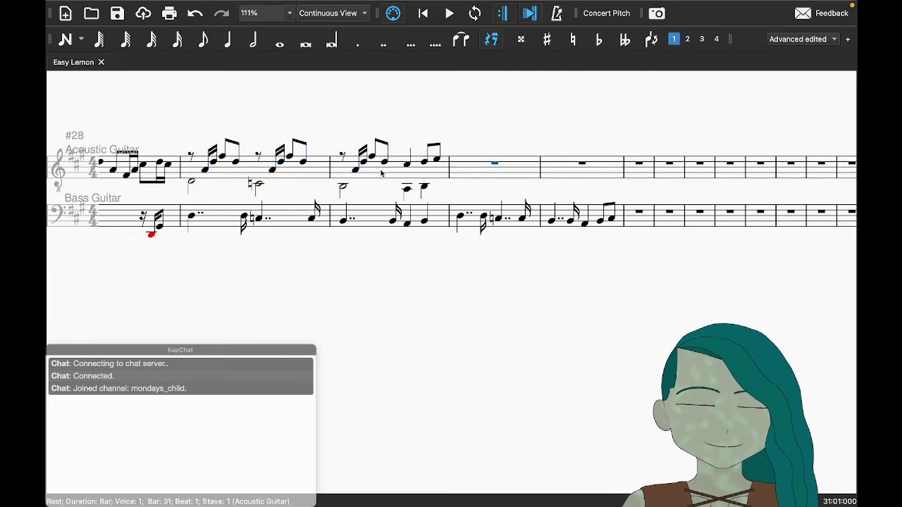
{"action": "key", "text": "ctrl+v"}
Step: Listen to bars 31 and 32 of the recording in GarageBand and compare them with the guitar part in MuseScore
{"action": "left_click", "coordinate": [459, 161]}
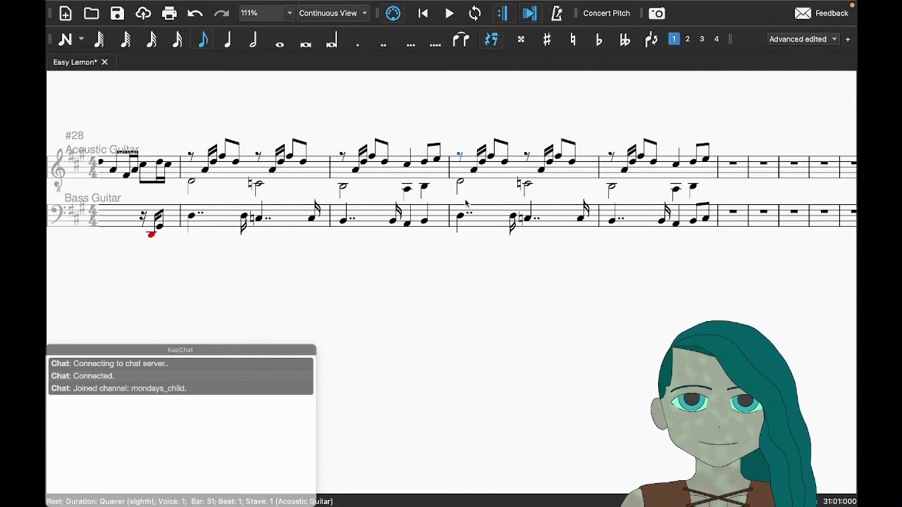
{"action": "key", "text": "super+Tab"}
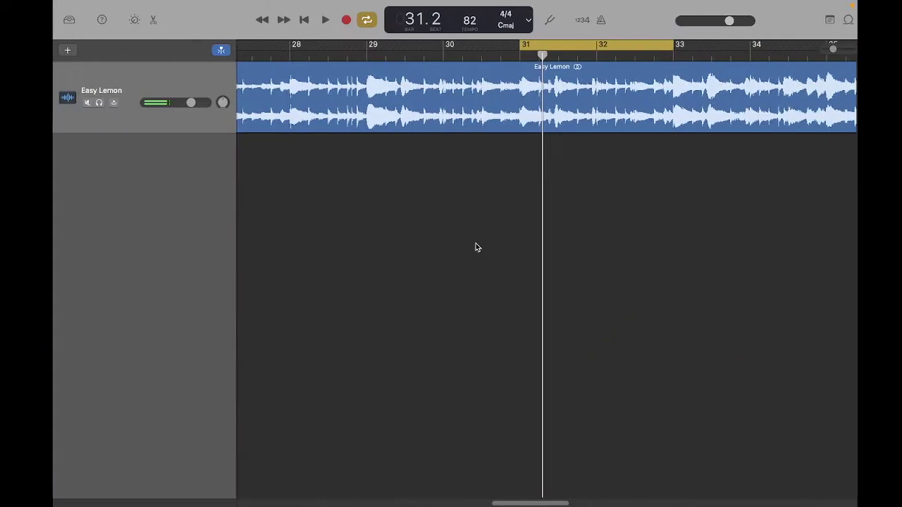
{"action": "key", "text": "space"}
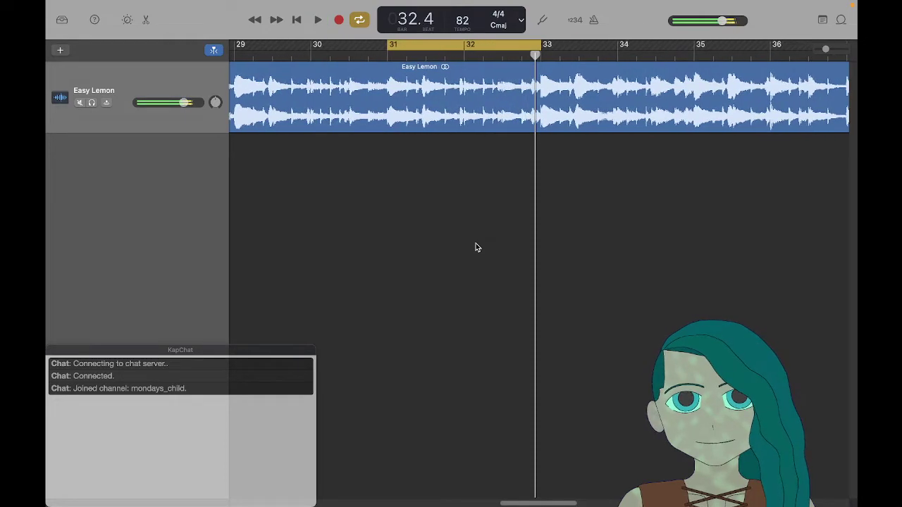
{"action": "key", "text": "super+Tab"}
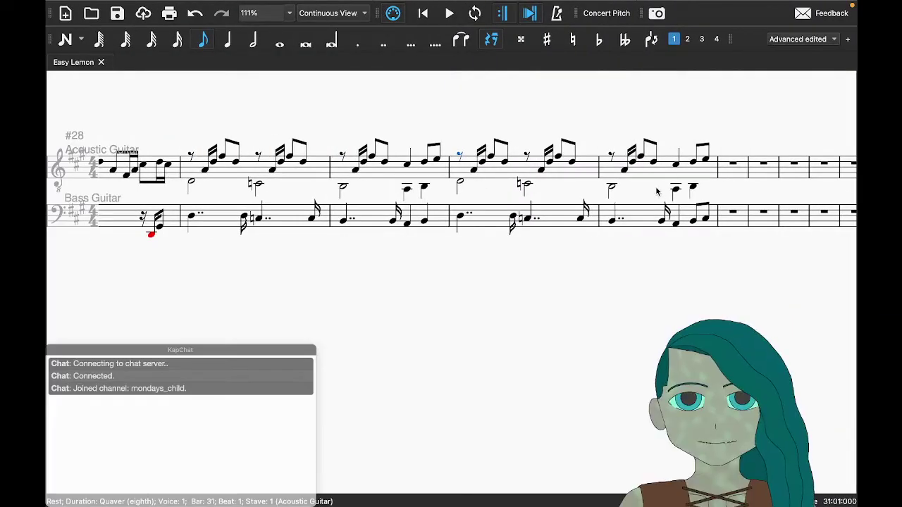
{"action": "scroll", "coordinate": [561, 227], "scroll_direction": "right", "scroll_amount": 5}
{"action": "key", "text": "super+Tab"}
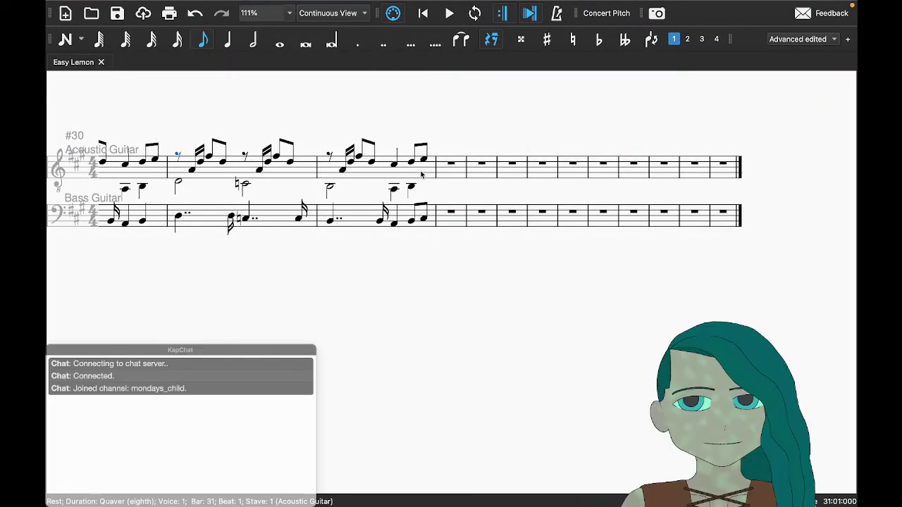
Step: Delete the notes of both voices in beats 3 and 4 of the guitar's bar 32
{"action": "left_click", "coordinate": [395, 165]}
{"action": "left_click", "coordinate": [426, 161], "text": "shift"}
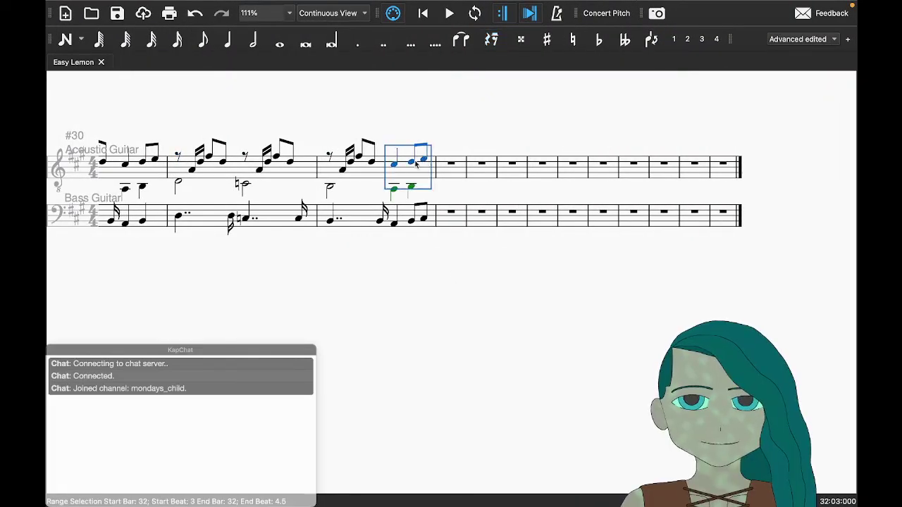
{"action": "key", "text": "Delete"}
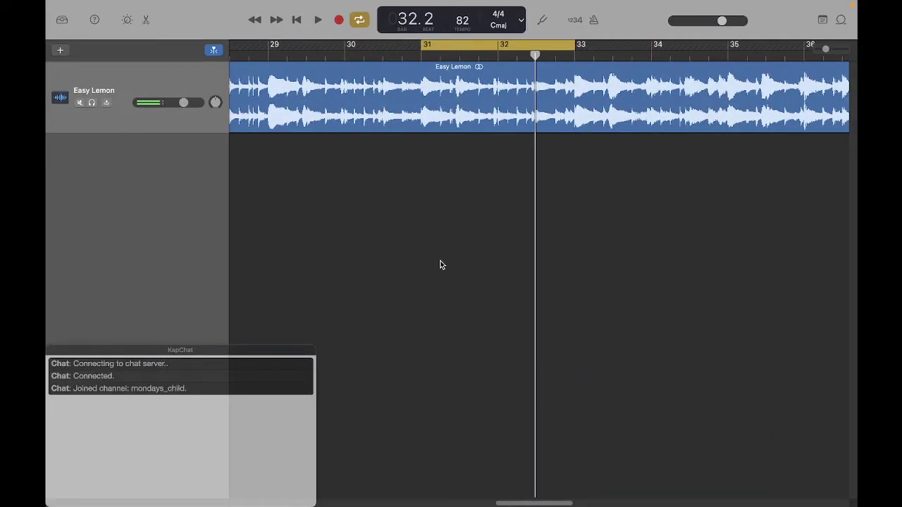
Step: Listen to bar 32, enter a quarter note C#4 and two eighth notes A3 from beat 3 of the guitar's voice 1, and save
{"action": "key", "text": "space"}
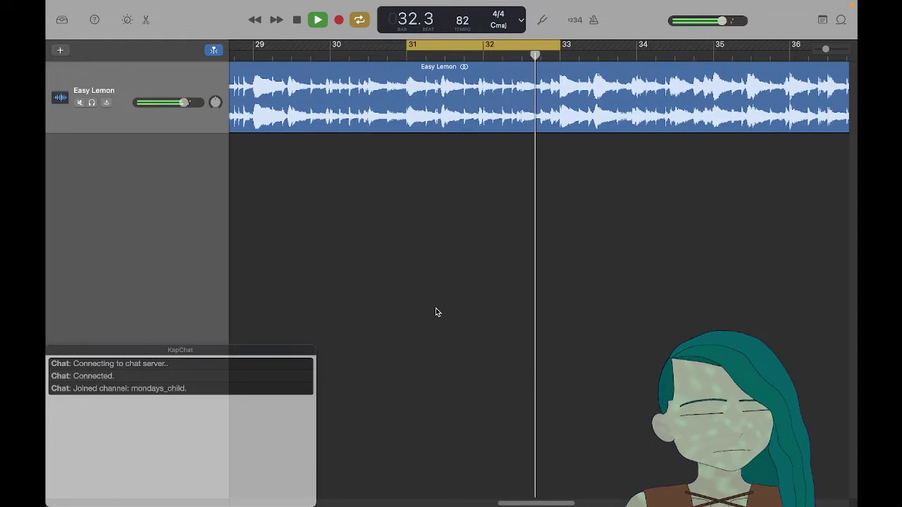
{"action": "key", "text": "space"}
{"action": "key", "text": "super+Tab"}
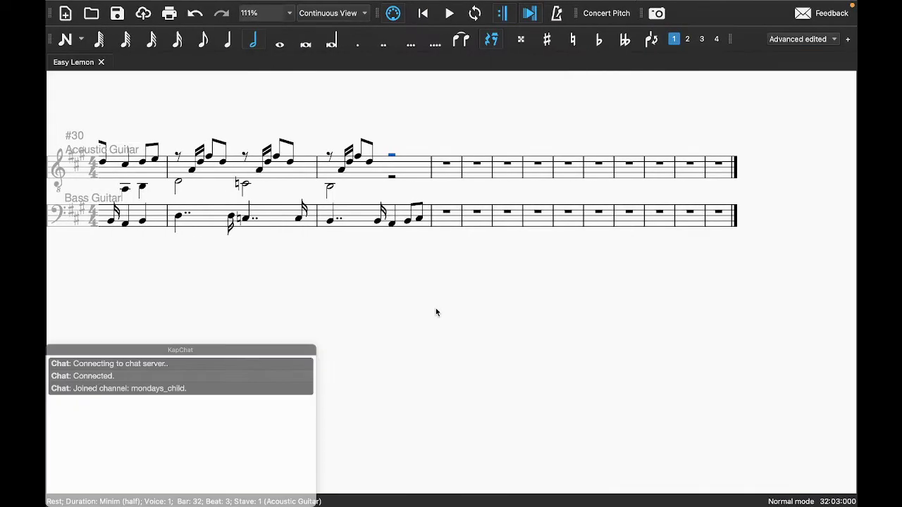
{"action": "key", "text": "n"}
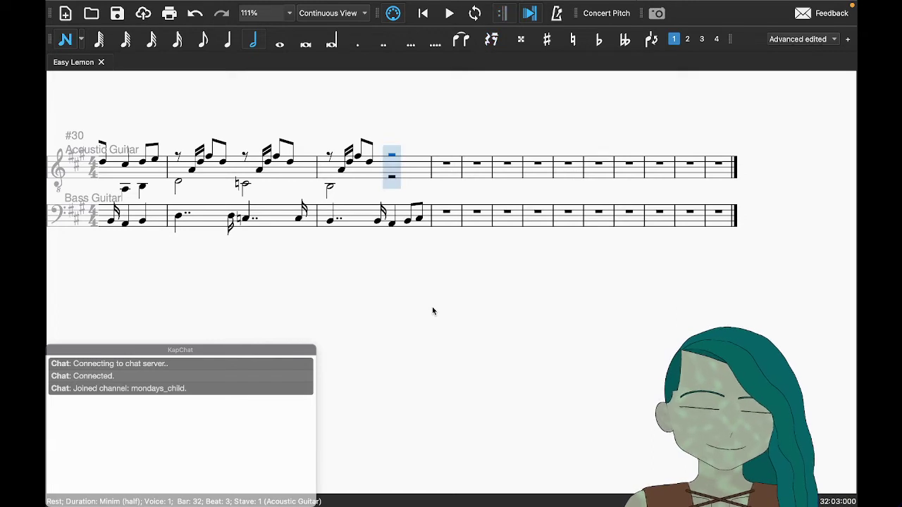
{"action": "key", "text": "d"}
{"action": "key", "text": "Down"}
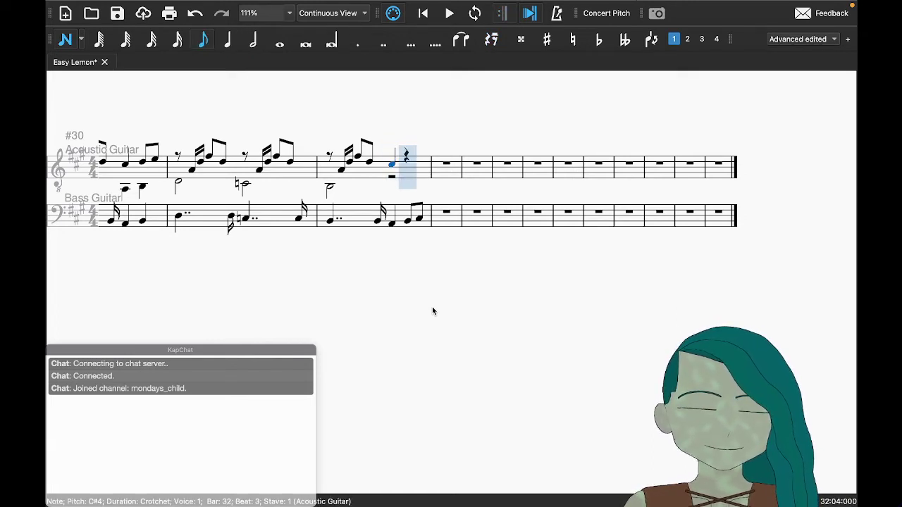
{"action": "key", "text": "a"}
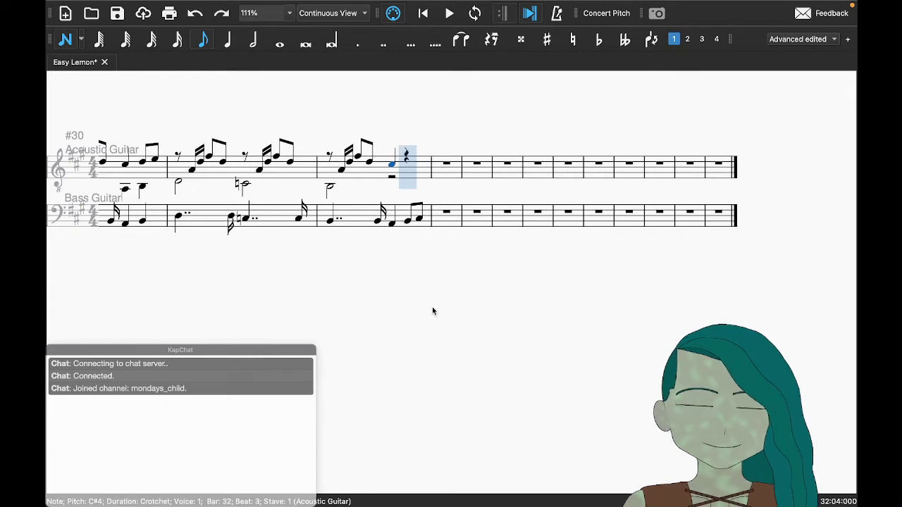
{"action": "key", "text": "a"}
{"action": "key", "text": "Escape"}
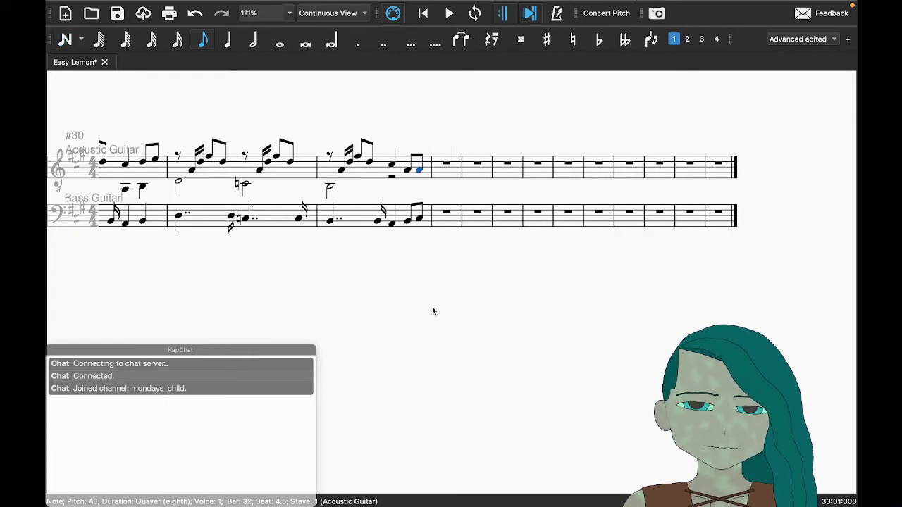
{"action": "key", "text": "Escape"}
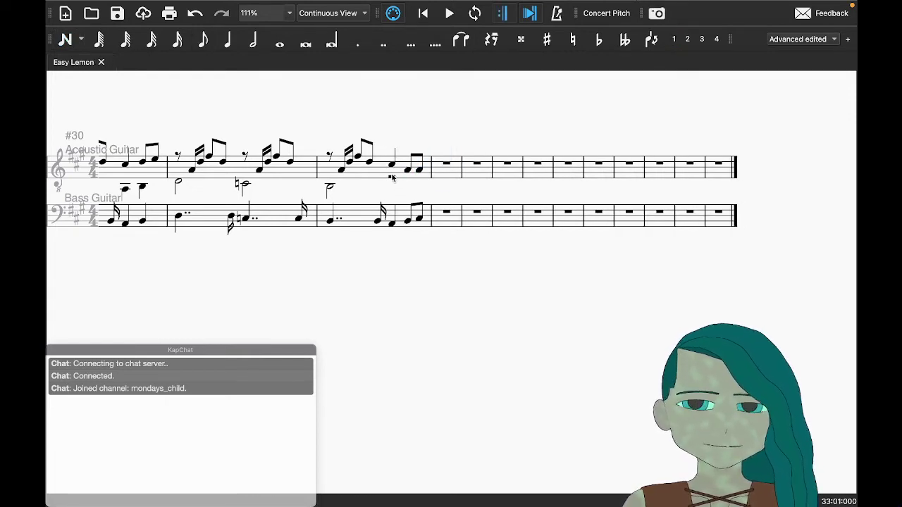
Step: Play bars 31 and 32 of the score in MuseScore and compare them with the recording in GarageBand
{"action": "left_click", "coordinate": [271, 175]}
{"action": "key", "text": "space"}
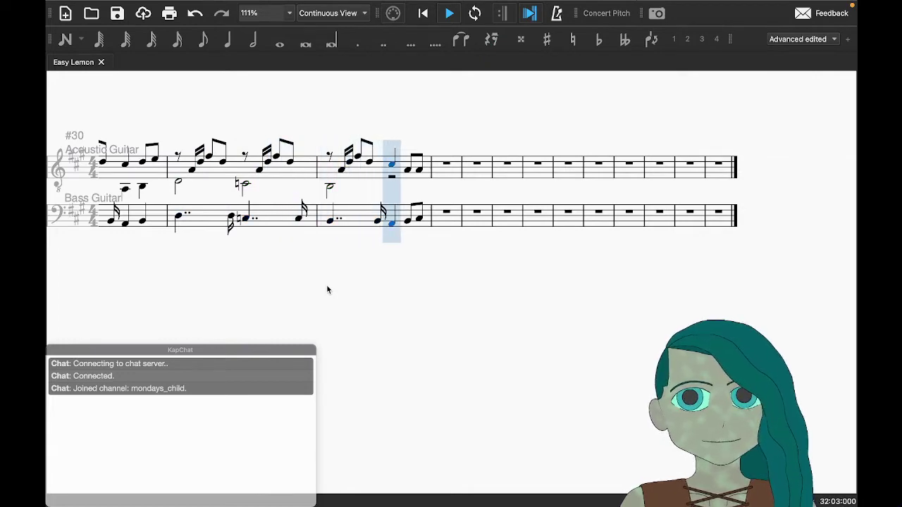
{"action": "key", "text": "super+Tab"}
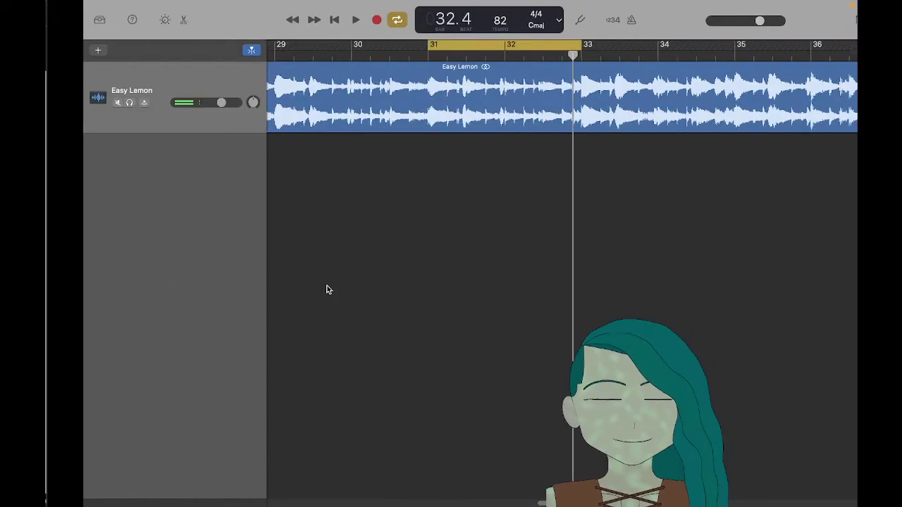
{"action": "key", "text": "space"}
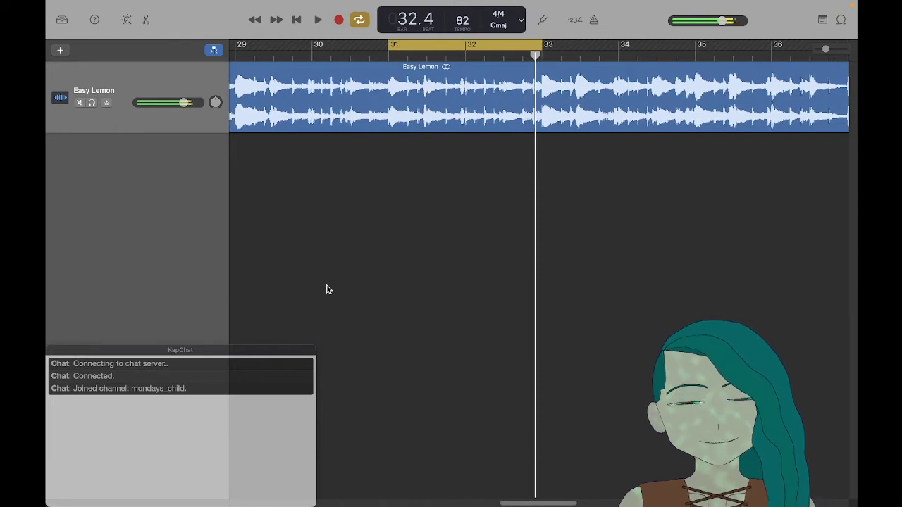
{"action": "key", "text": "space"}
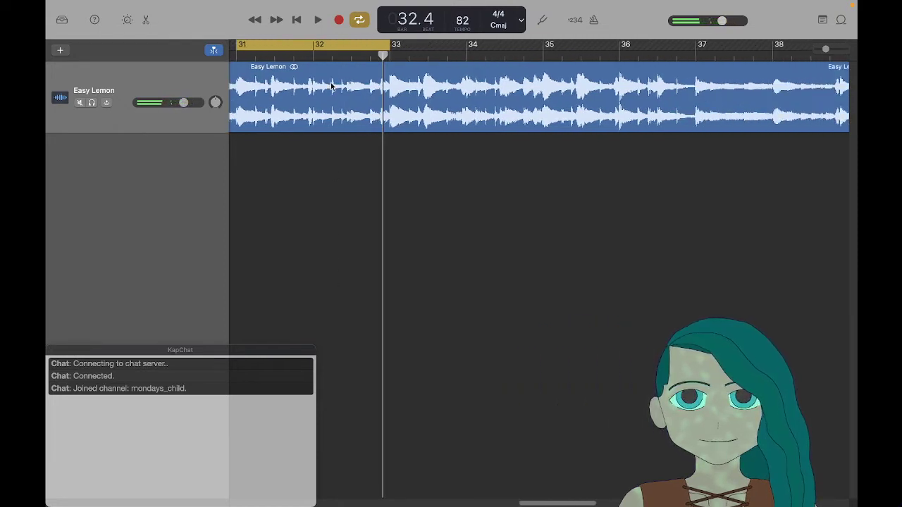
Step: Move the GarageBand cycle region to bars 33 and 34 and on to bars 35 and 36, listening to each pair
{"action": "left_click_drag", "start_coordinate": [307, 44], "coordinate": [455, 44]}
{"action": "key", "text": "space"}
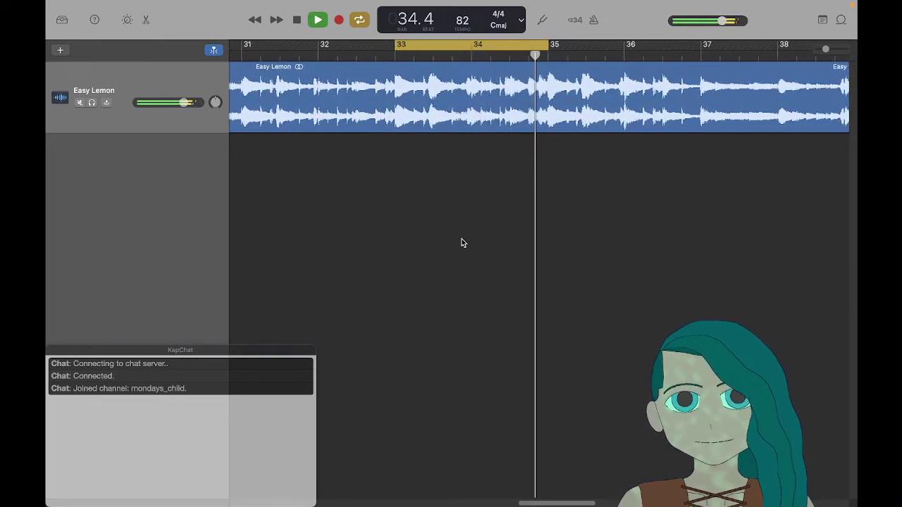
{"action": "key", "text": "space"}
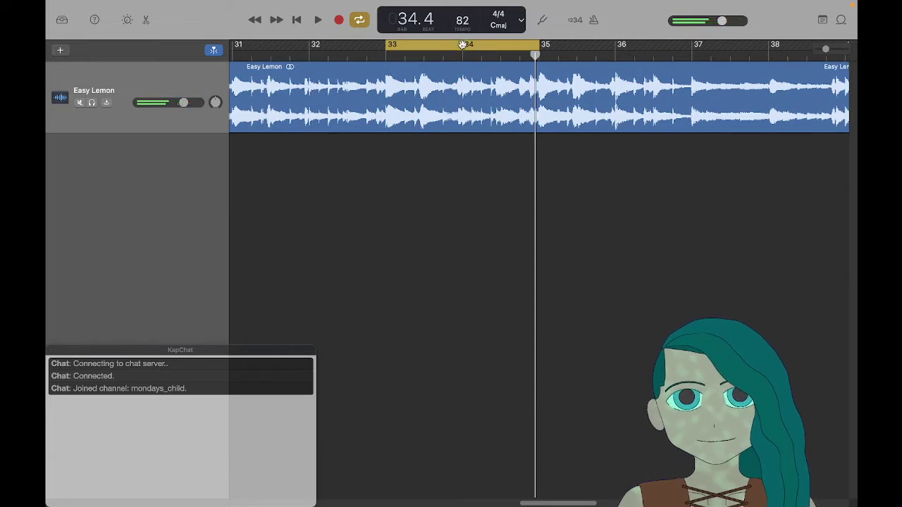
{"action": "left_click_drag", "start_coordinate": [461, 44], "coordinate": [591, 105]}
{"action": "key", "text": "space"}
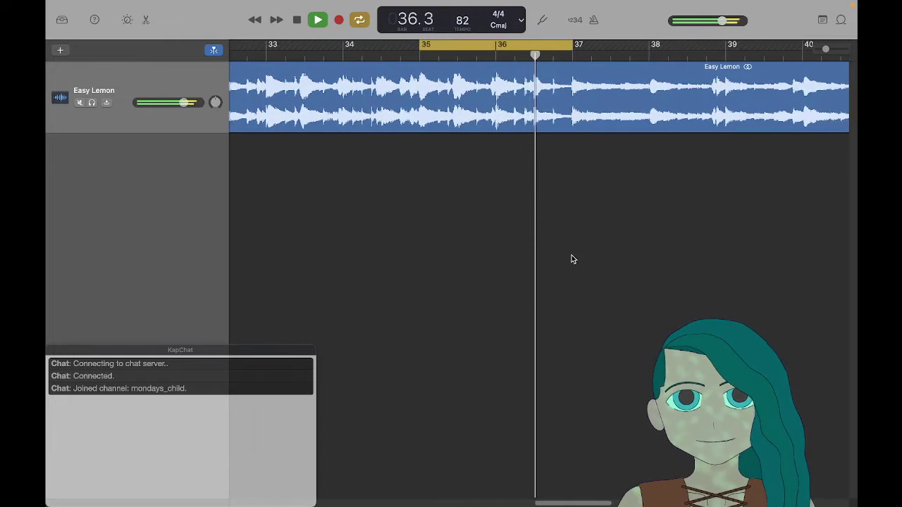
{"action": "key", "text": "space"}
Step: In MuseScore, copy bars 29 to 32 of both the guitar and bass staves into bars 33 to 36, and save the score
{"action": "key", "text": "ctrl+Left"}
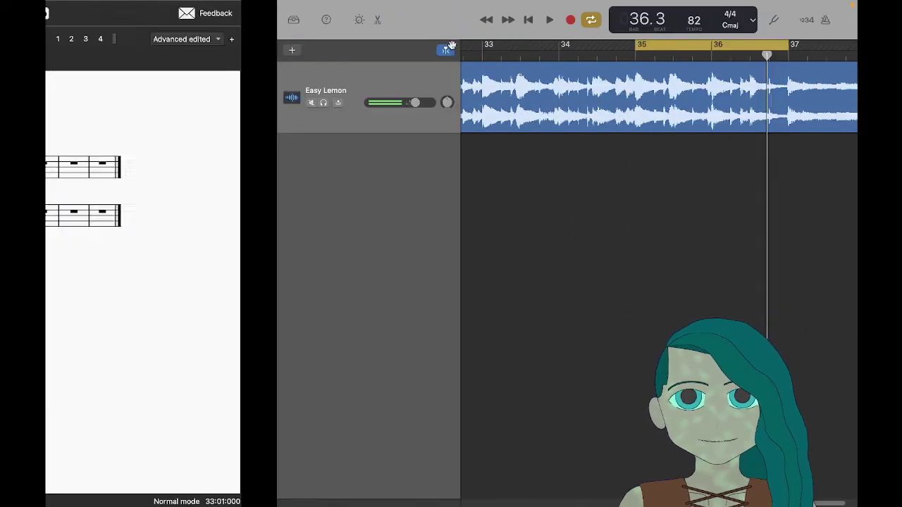
{"action": "left_click", "coordinate": [299, 175]}
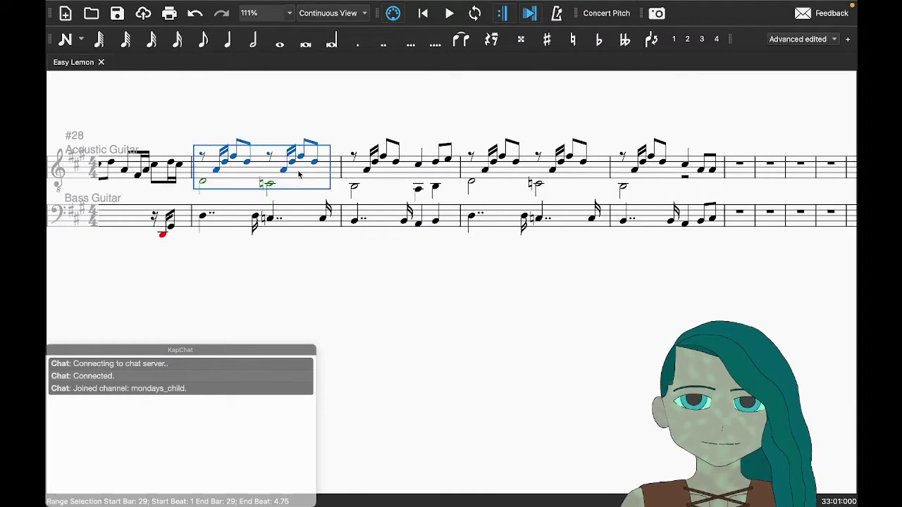
{"action": "left_click", "coordinate": [650, 221], "text": "shift"}
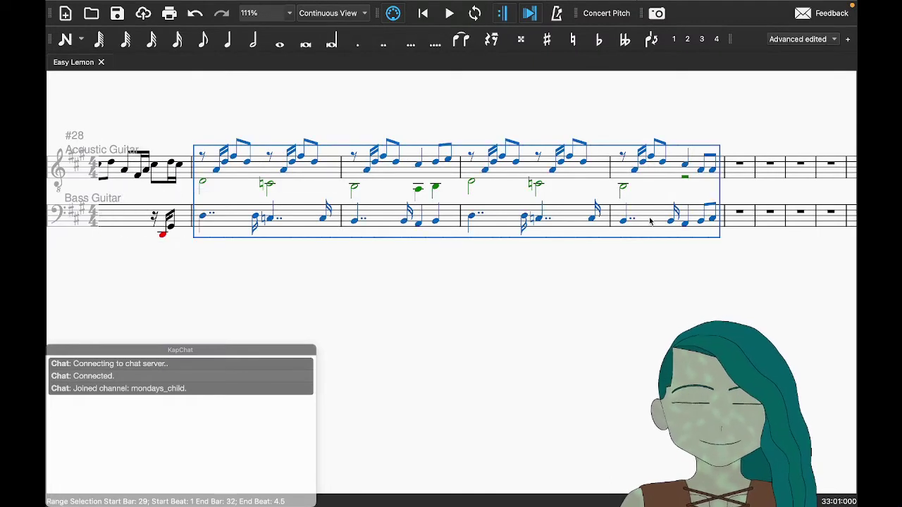
{"action": "scroll", "coordinate": [669, 211], "scroll_direction": "right", "scroll_amount": 5}
{"action": "left_click", "coordinate": [418, 174]}
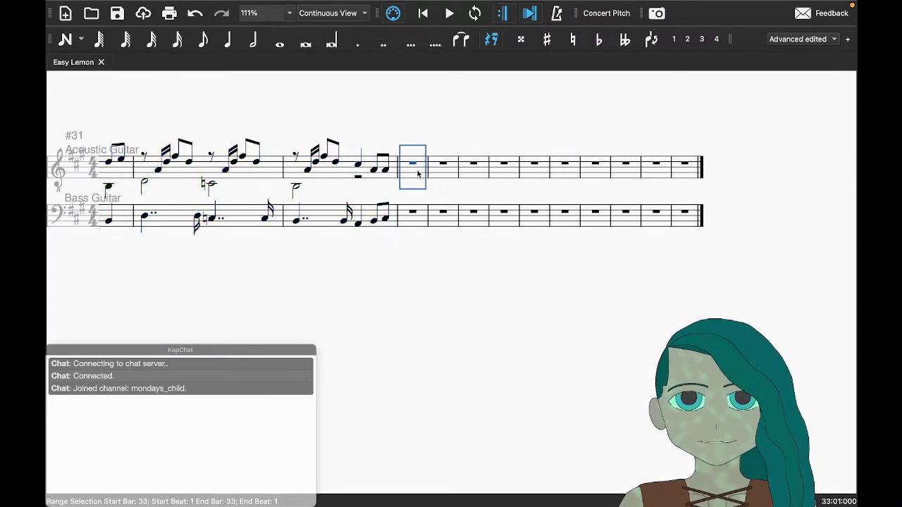
{"action": "key", "text": "ctrl+v"}
{"action": "scroll", "coordinate": [451, 183], "scroll_direction": "right", "scroll_amount": 5}
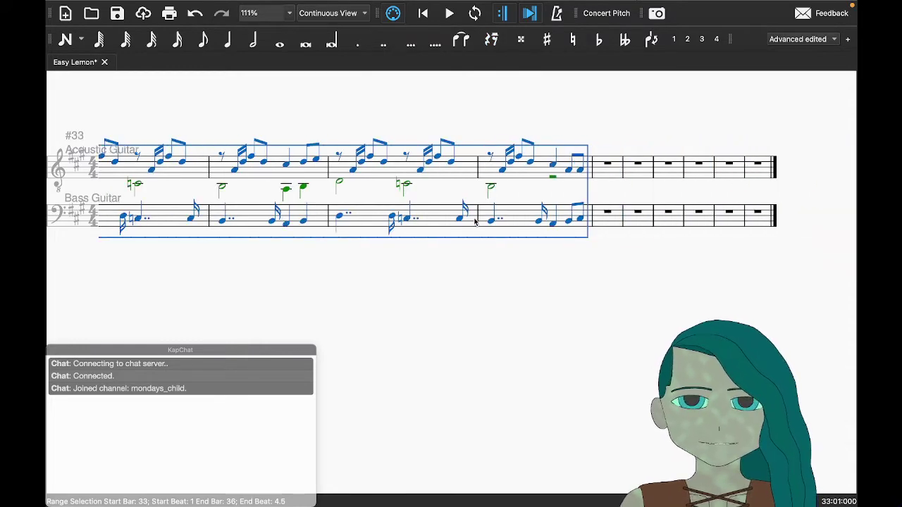
{"action": "left_click", "coordinate": [439, 175]}
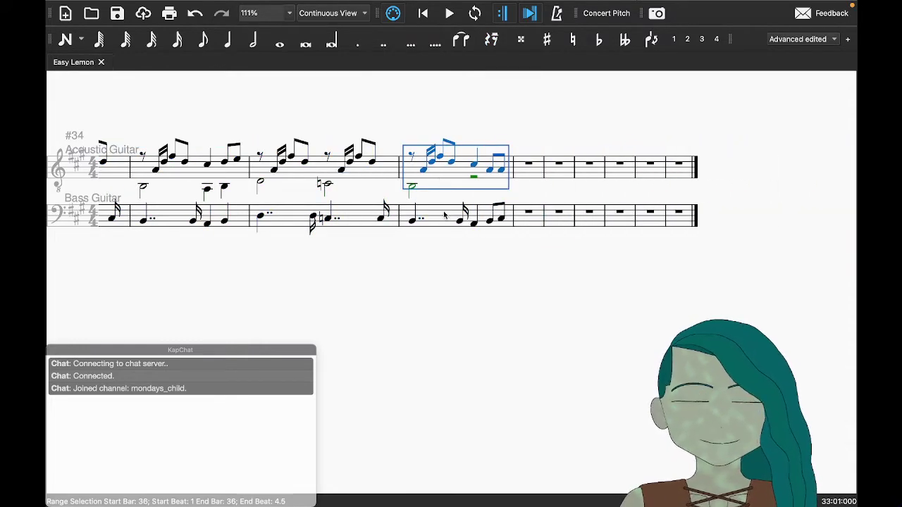
Step: Listen to bars 35 and 36 of the recording in GarageBand, also cycling bar 36 on its own to compare it with the score
{"action": "key", "text": "super+Tab"}
{"action": "key", "text": "space"}
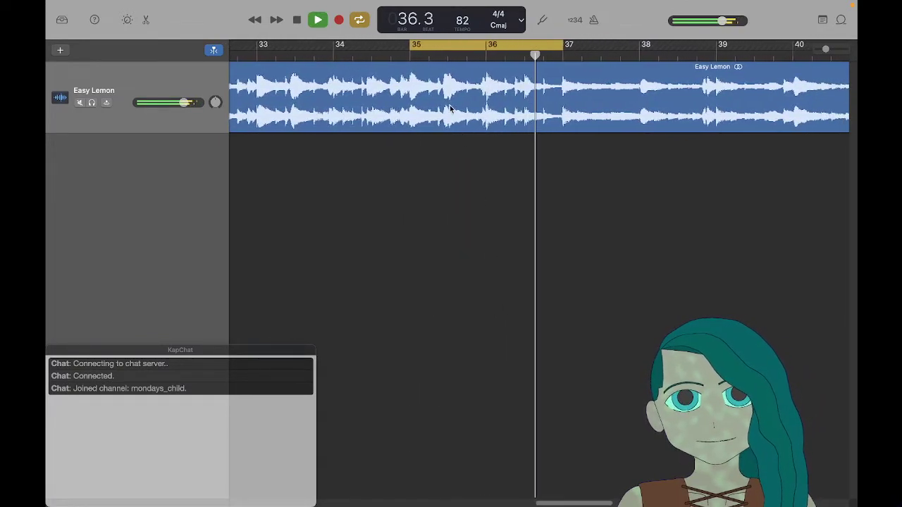
{"action": "key", "text": "space"}
{"action": "left_click_drag", "start_coordinate": [405, 52], "coordinate": [481, 51]}
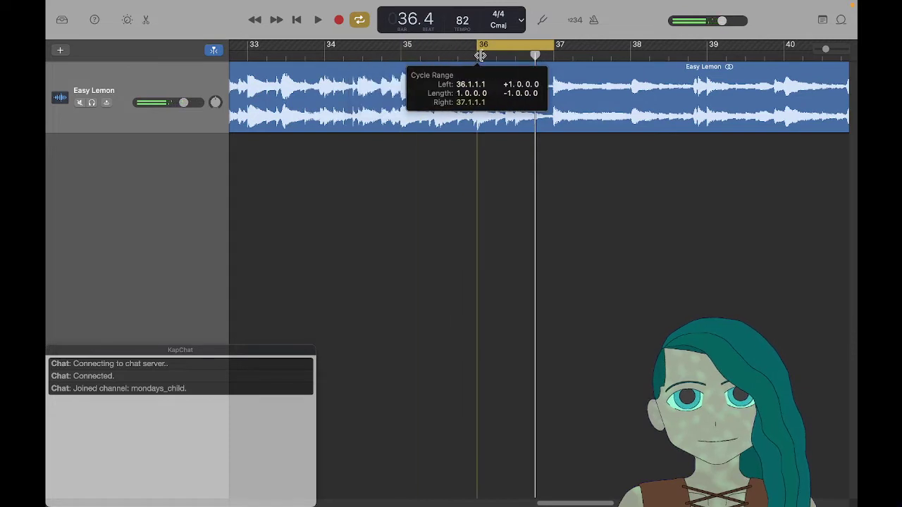
{"action": "key", "text": "space"}
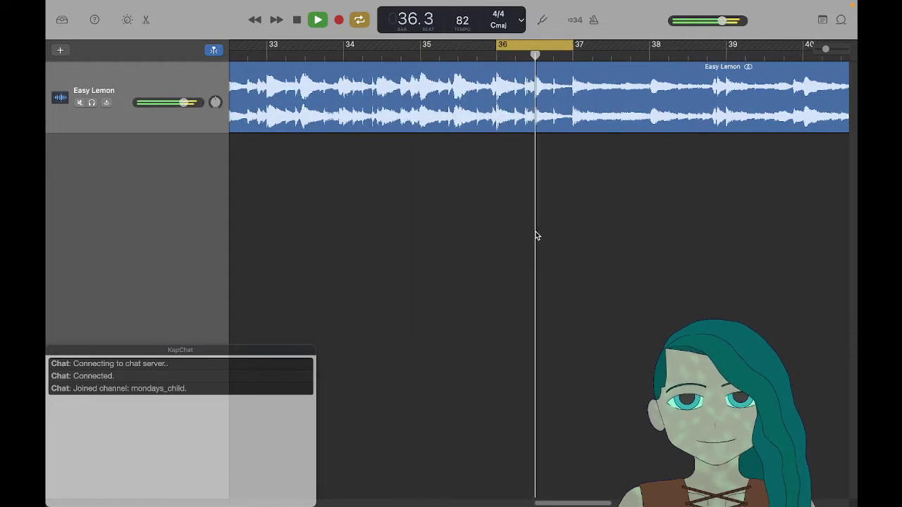
{"action": "key", "text": "space"}
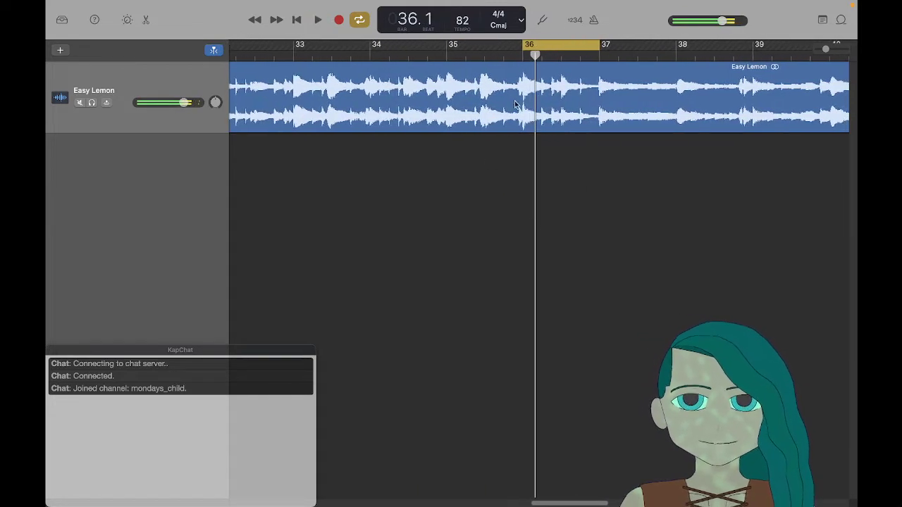
{"action": "left_click_drag", "start_coordinate": [520, 47], "coordinate": [453, 48]}
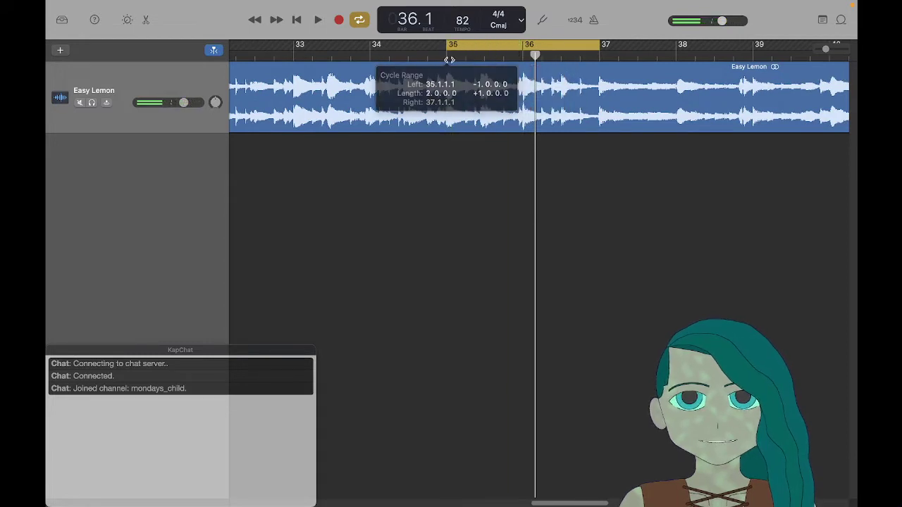
{"action": "key", "text": "space"}
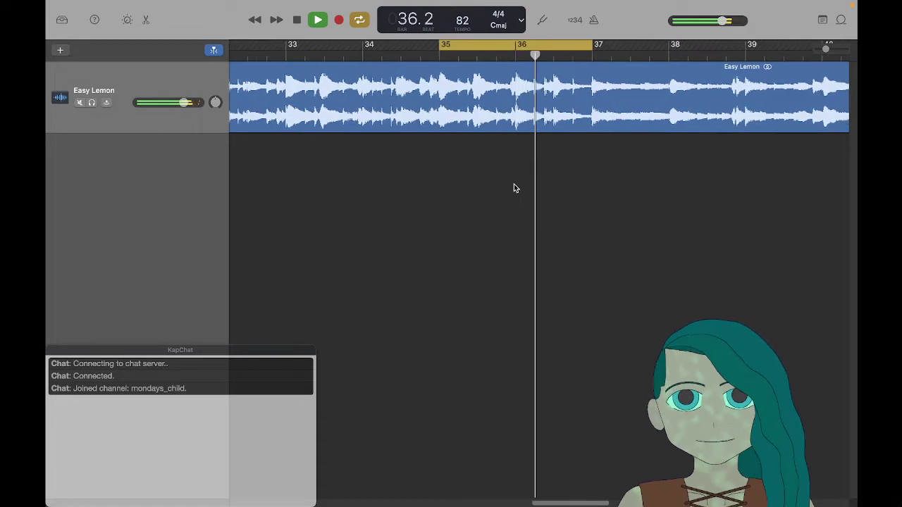
{"action": "key", "text": "space"}
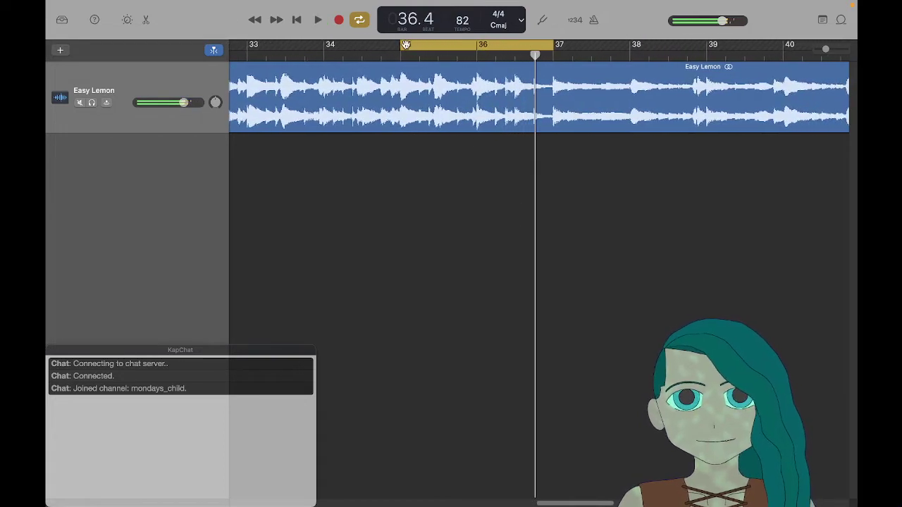
{"action": "left_click_drag", "start_coordinate": [400, 46], "coordinate": [483, 46]}
{"action": "key", "text": "space"}
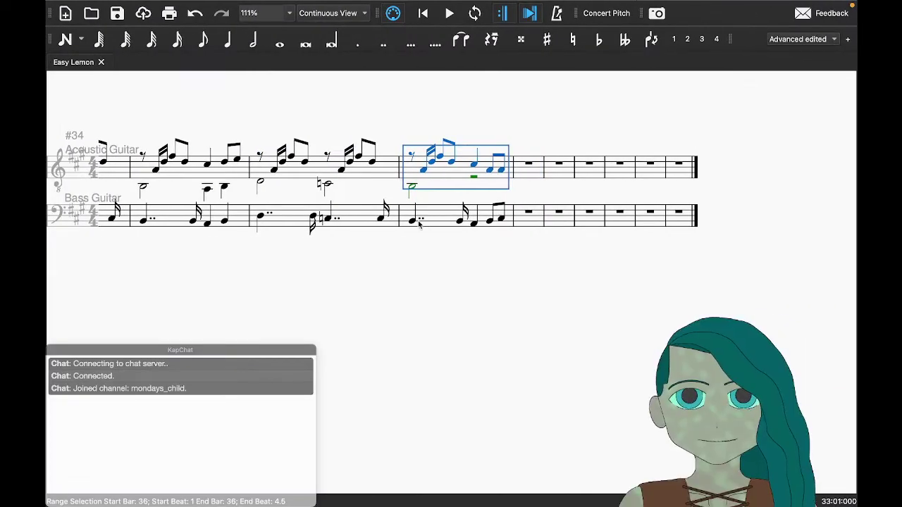
Step: Rewrite bar 36 of the bass guitar stave as a dotted crotchet, a quaver and a minim, all on B2
{"action": "left_click", "coordinate": [417, 222]}
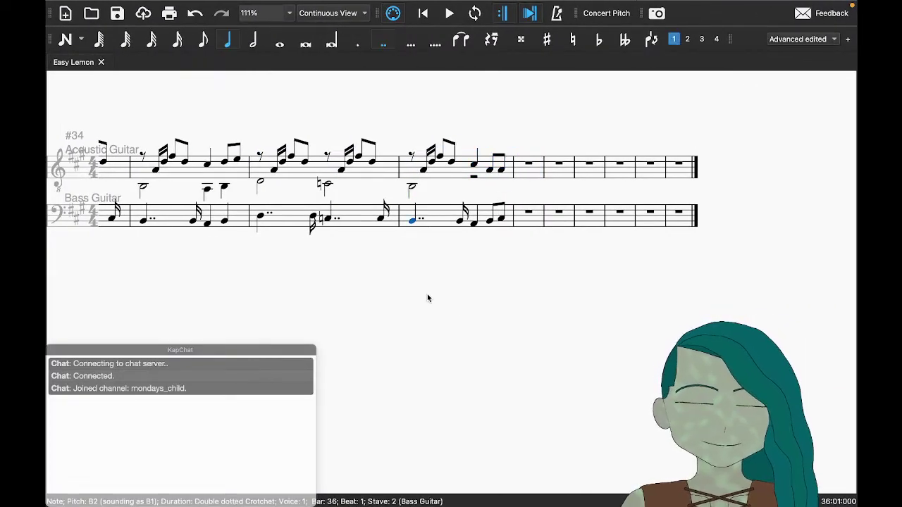
{"action": "key", "text": "period"}
{"action": "key", "text": "Right"}
{"action": "key", "text": "n"}
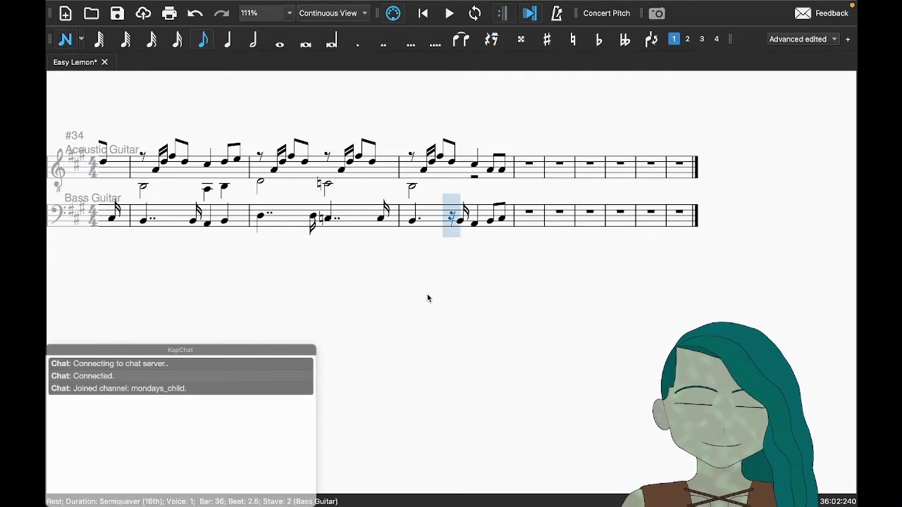
{"action": "key", "text": "g"}
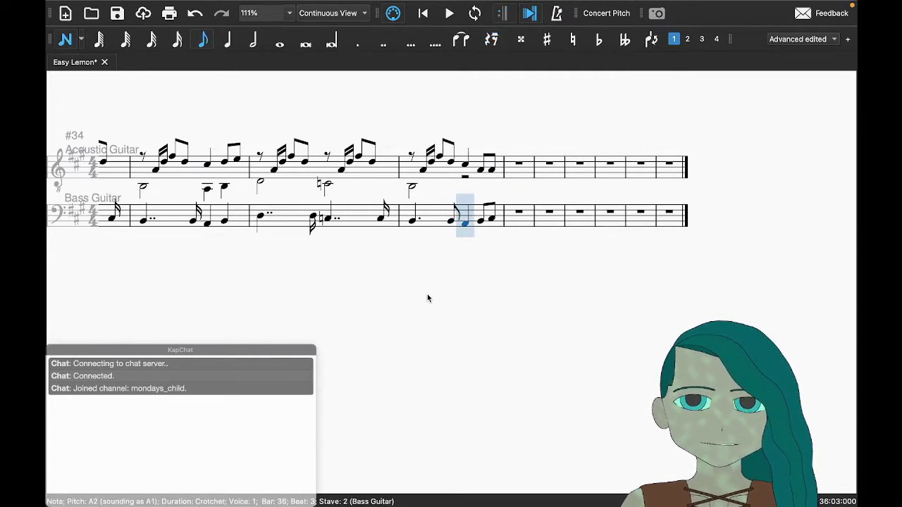
{"action": "key", "text": "Up"}
{"action": "key", "text": "Down"}
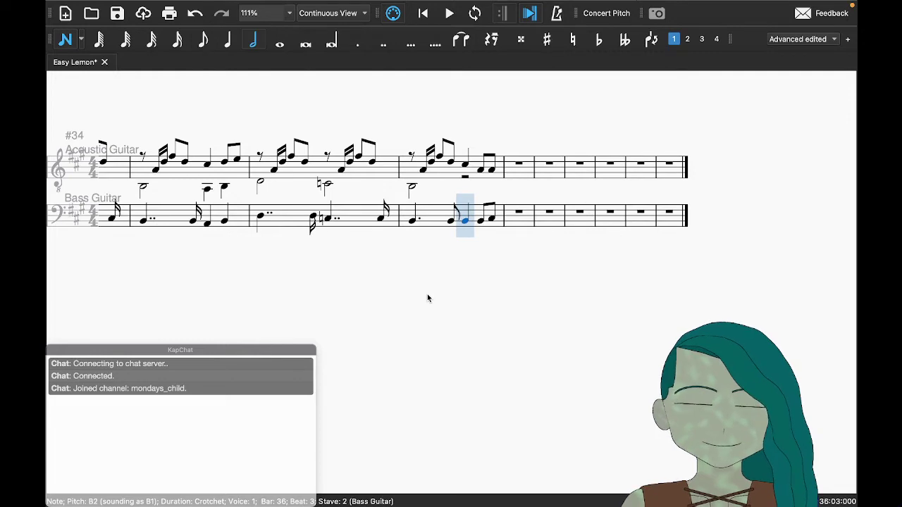
{"action": "key", "text": "b"}
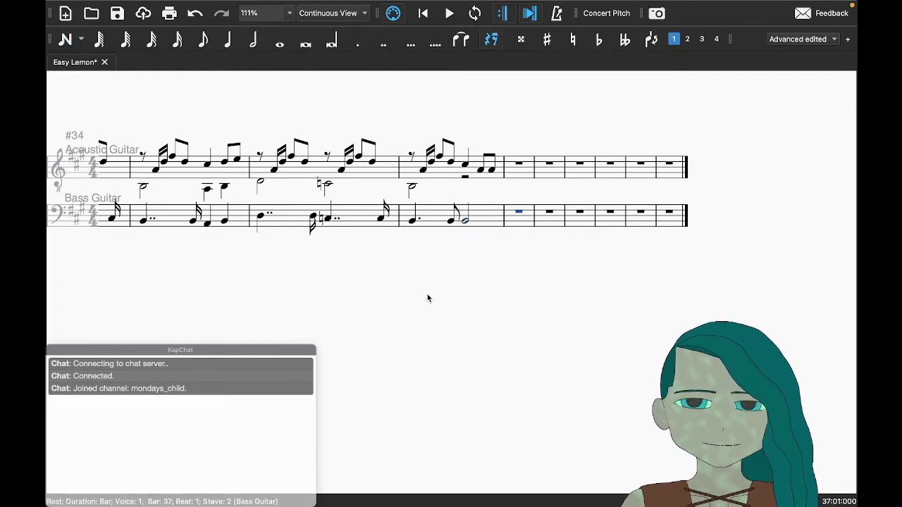
Step: Listen to the cycled bar 36 of the recording in GarageBand and return to the MuseScore score
{"action": "key", "text": "ctrl+Right"}
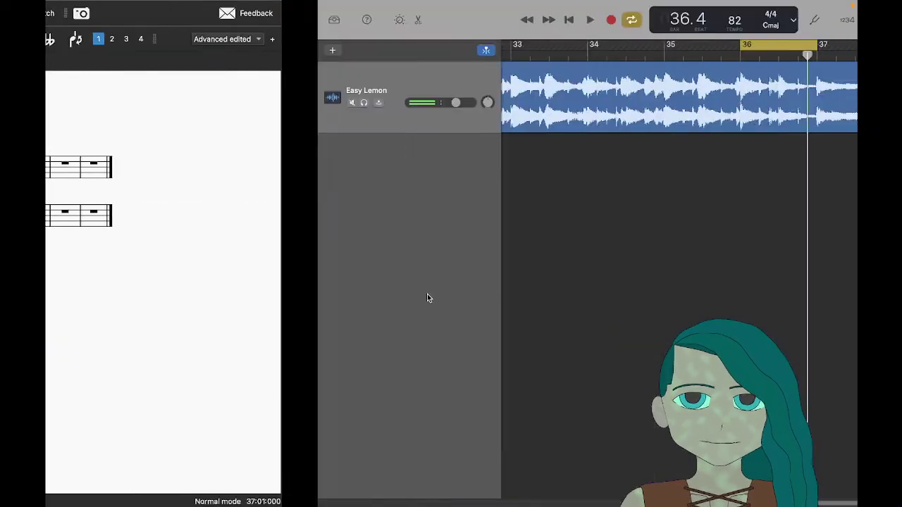
{"action": "key", "text": "space"}
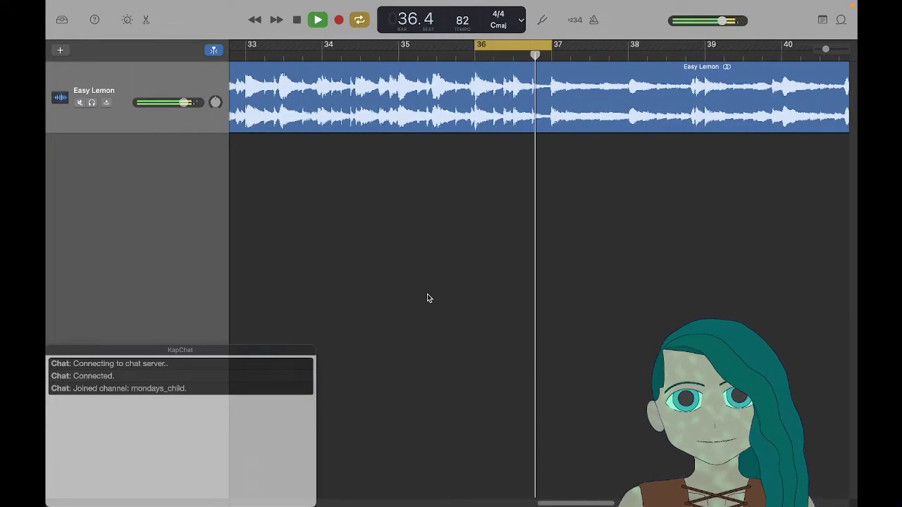
{"action": "key", "text": "ctrl+Left"}
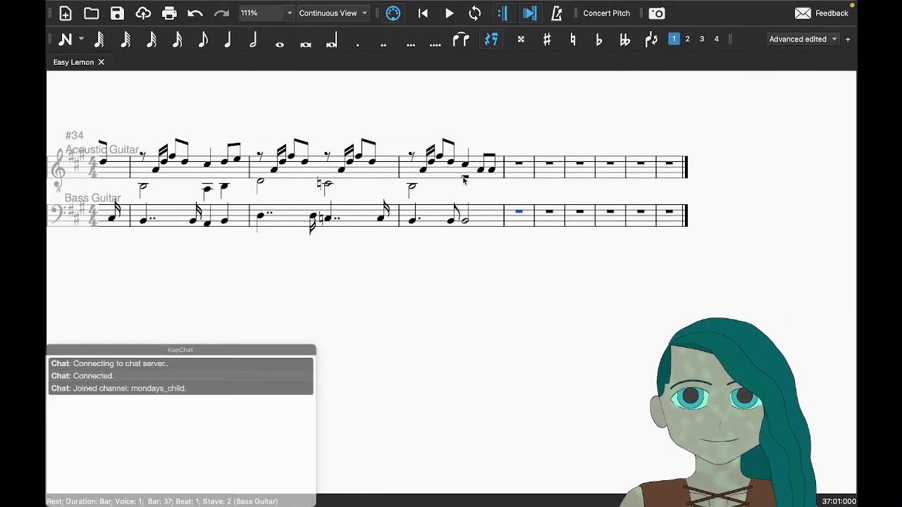
Step: Enter a B2 minim in voice 2 on beat 3 of bar 36 in the acoustic guitar stave
{"action": "left_click", "coordinate": [464, 179]}
{"action": "key", "text": "m"}
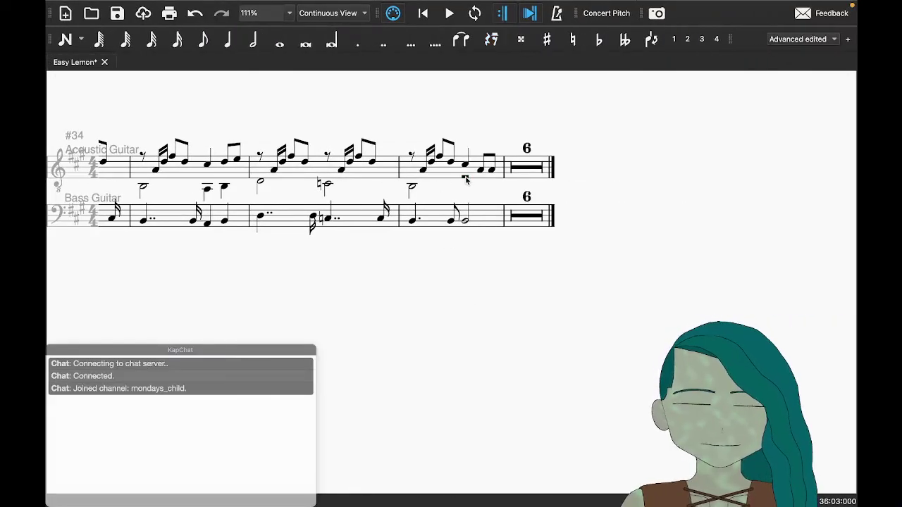
{"action": "key", "text": "m"}
{"action": "key", "text": "n"}
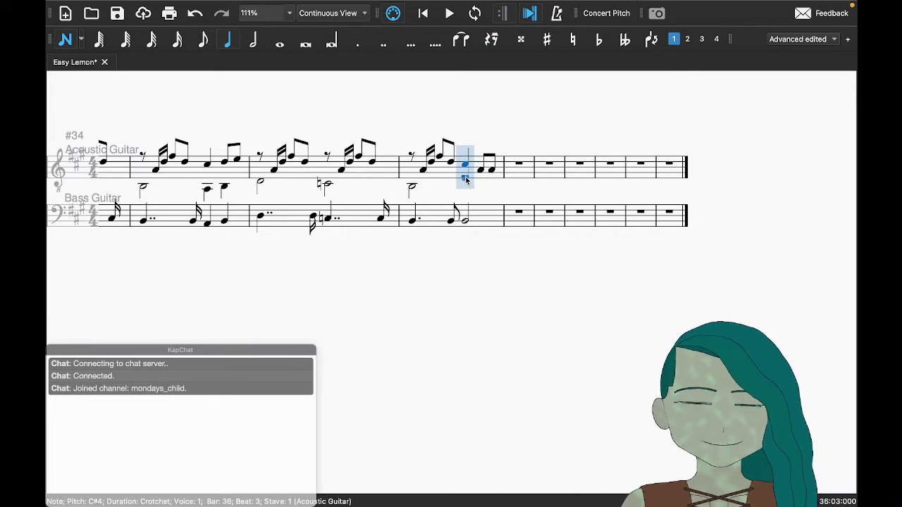
{"action": "key", "text": "ctrl+alt+2"}
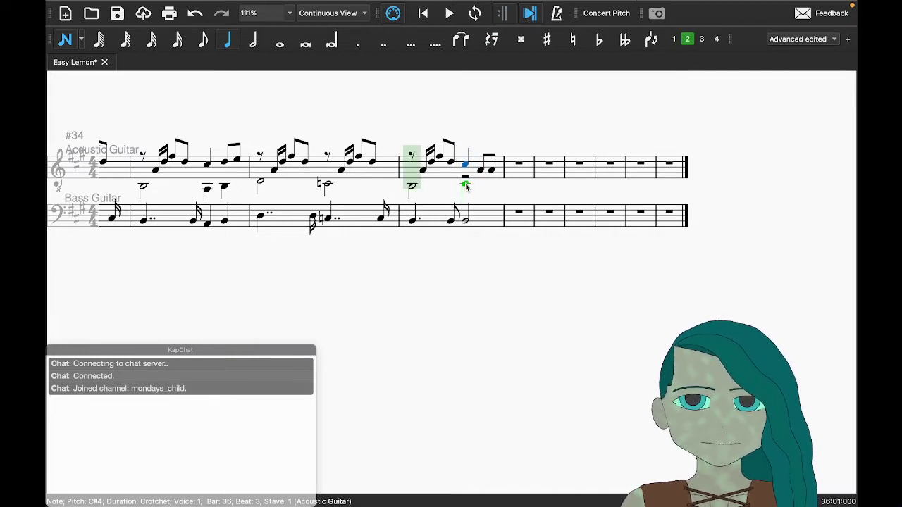
{"action": "left_click", "coordinate": [466, 189]}
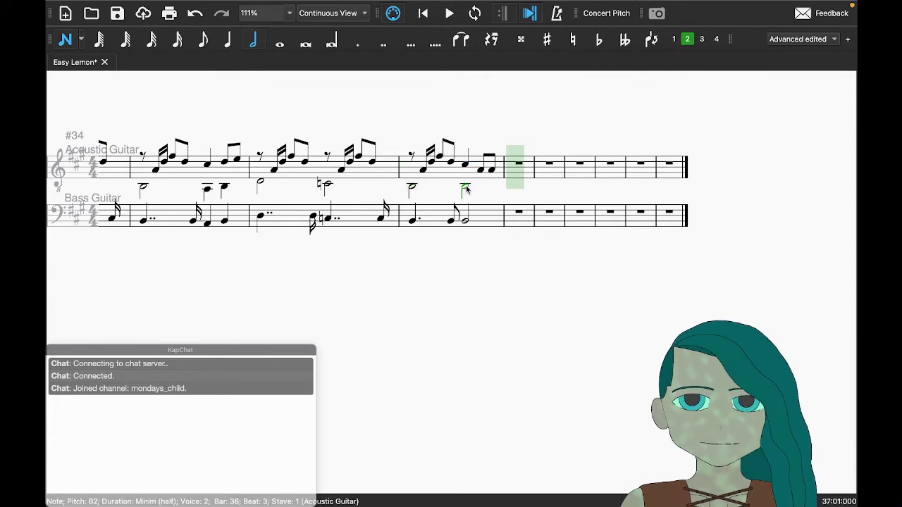
Step: Leave note input, listen to bar 36 of the Easy Lemon recording in GarageBand, and return to MuseScore
{"action": "key", "text": "Escape"}
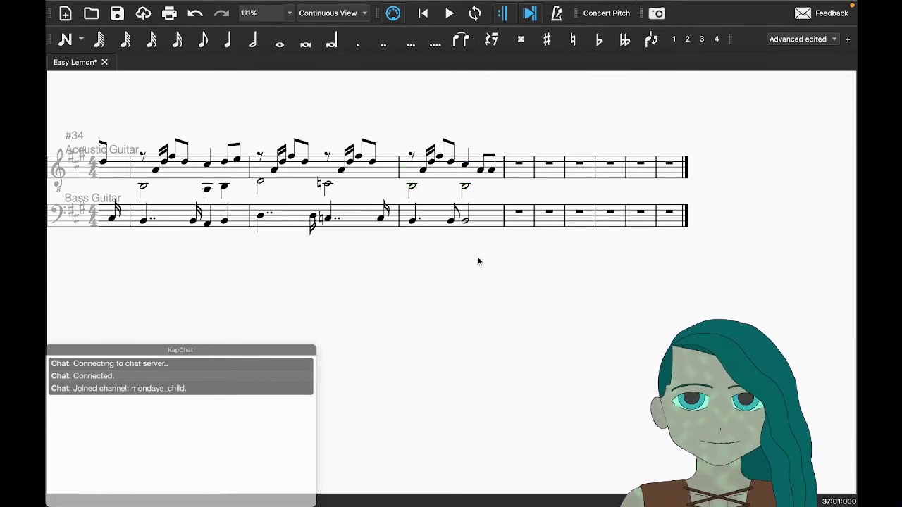
{"action": "key", "text": "ctrl+Right"}
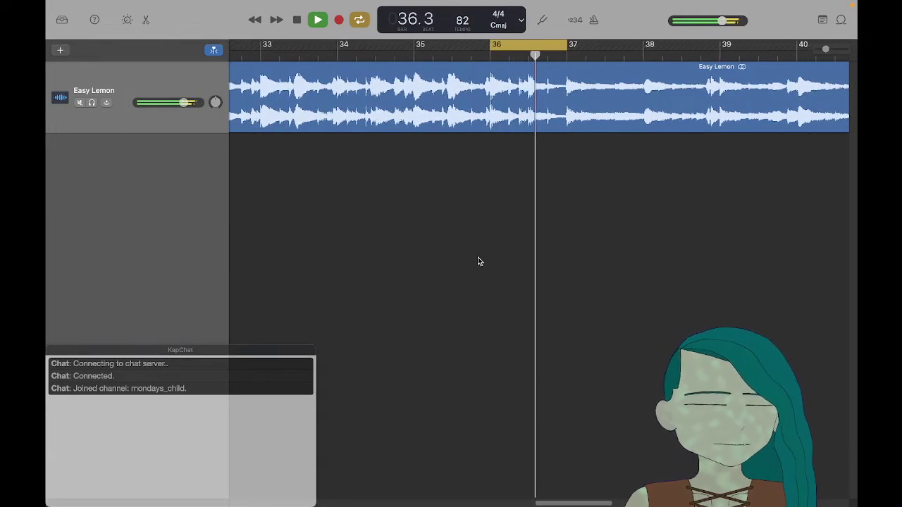
{"action": "key", "text": "ctrl+Left"}
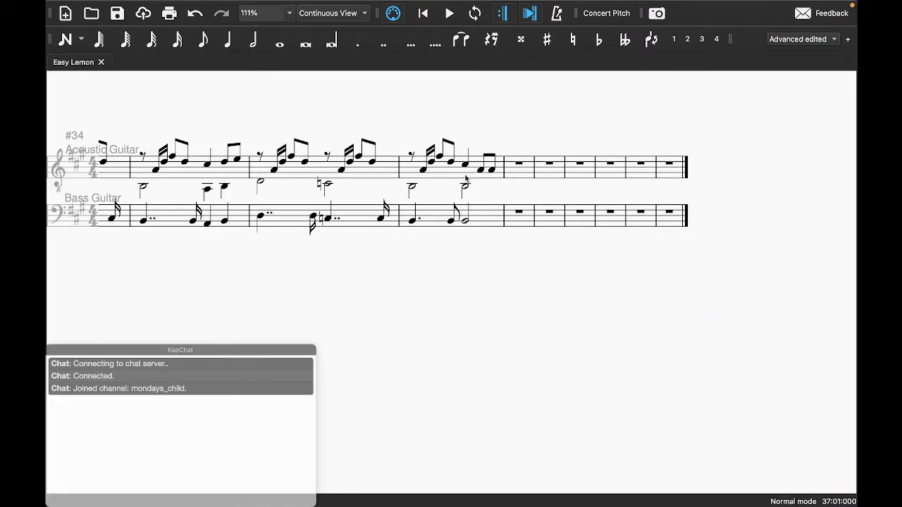
Step: Change the acoustic guitar's upper-voice note on beat 3 of bar 36 to a D#4 half note
{"action": "key", "text": "Up"}
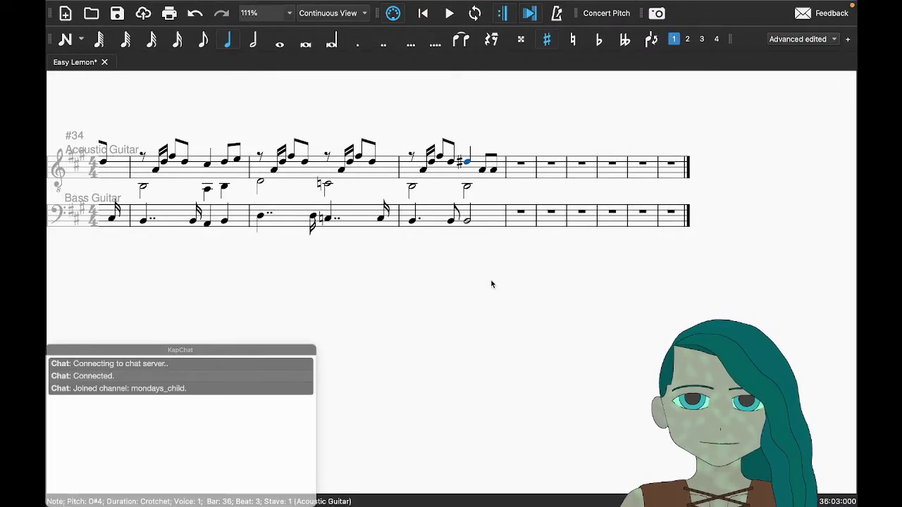
{"action": "key", "text": "j"}
{"action": "key", "text": "j"}
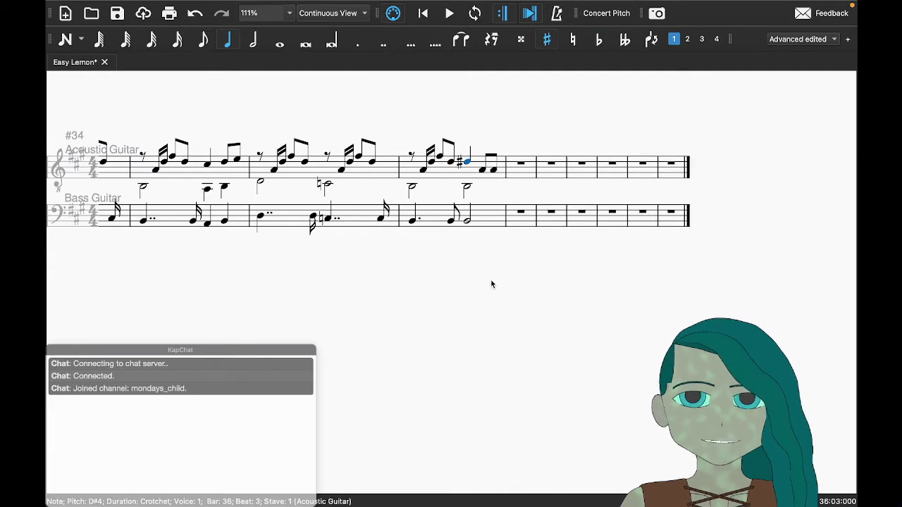
{"action": "left_click", "coordinate": [466, 223]}
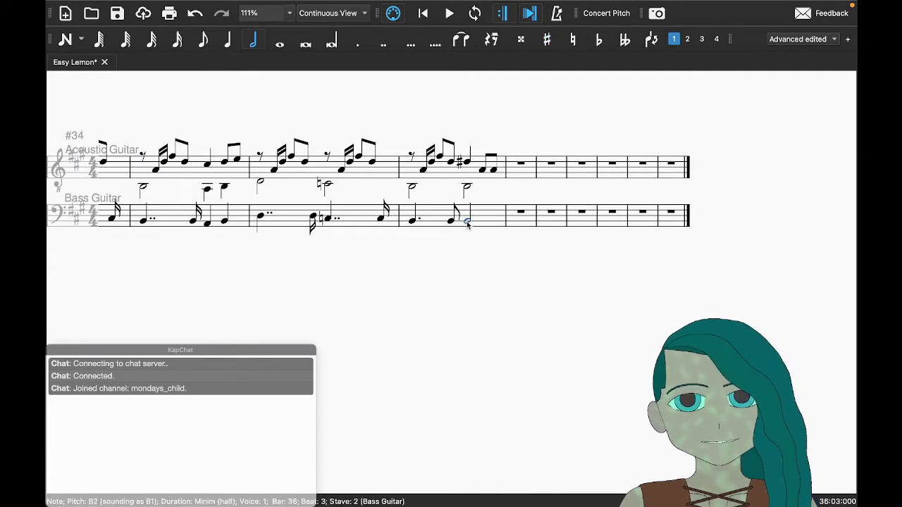
{"action": "left_click", "coordinate": [467, 166]}
{"action": "key", "text": "6"}
{"action": "left_click", "coordinate": [485, 310]}
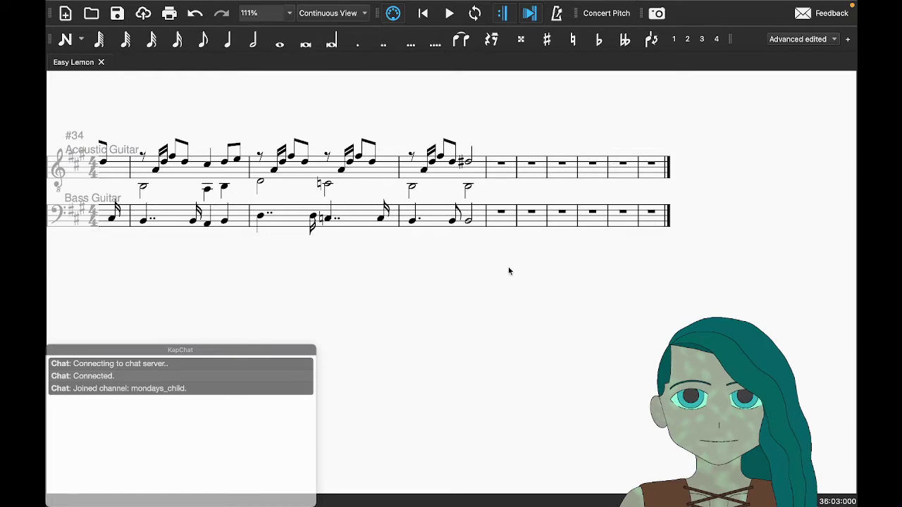
Step: Switch to GarageBand, set the cycle range to bars 37 through 40, and play it through
{"action": "key", "text": "ctrl+Right"}
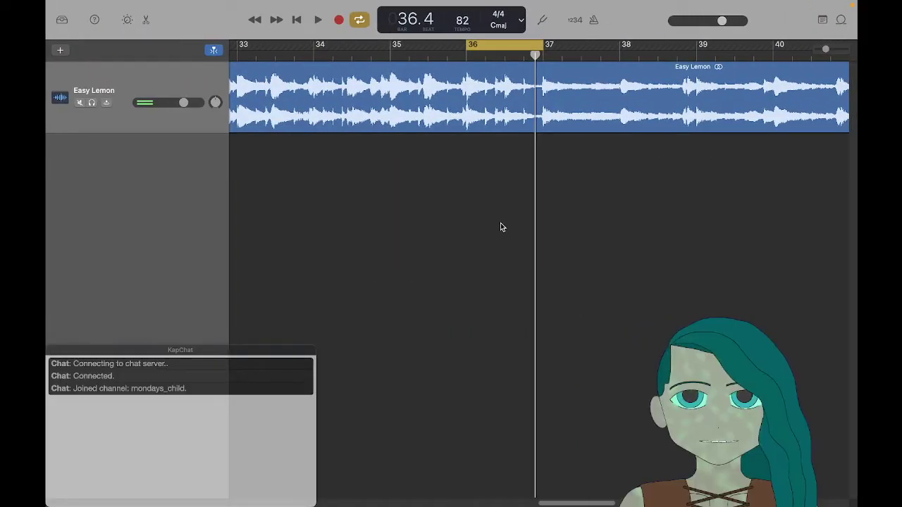
{"action": "left_click_drag", "start_coordinate": [514, 47], "coordinate": [777, 49]}
{"action": "scroll", "coordinate": [597, 106], "scroll_direction": "right", "scroll_amount": 3}
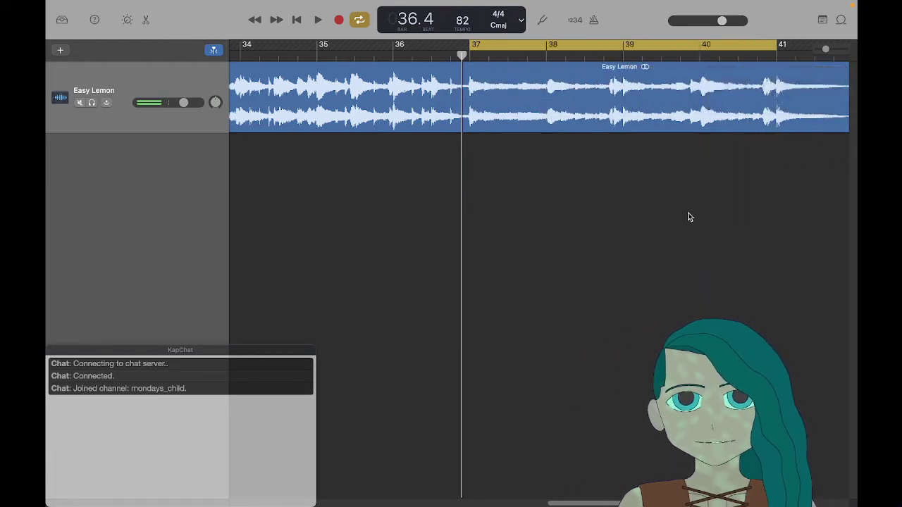
{"action": "key", "text": "space"}
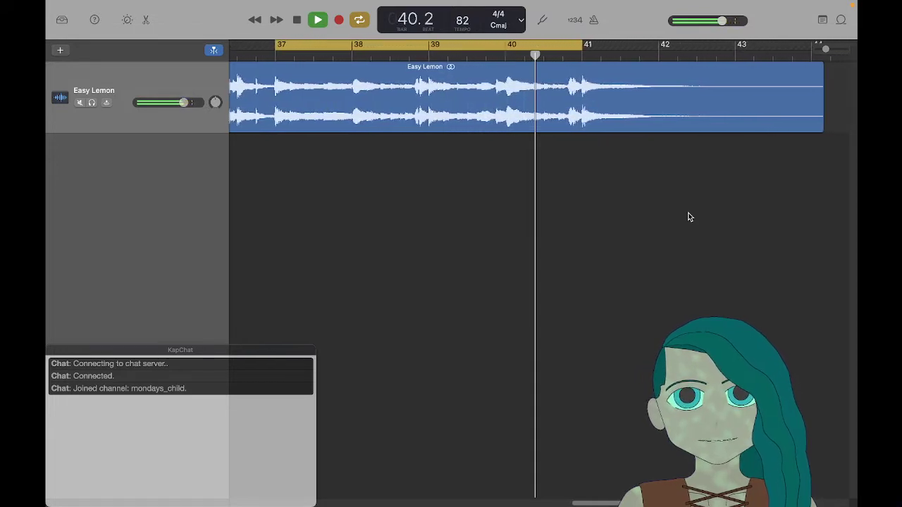
{"action": "key", "text": "space"}
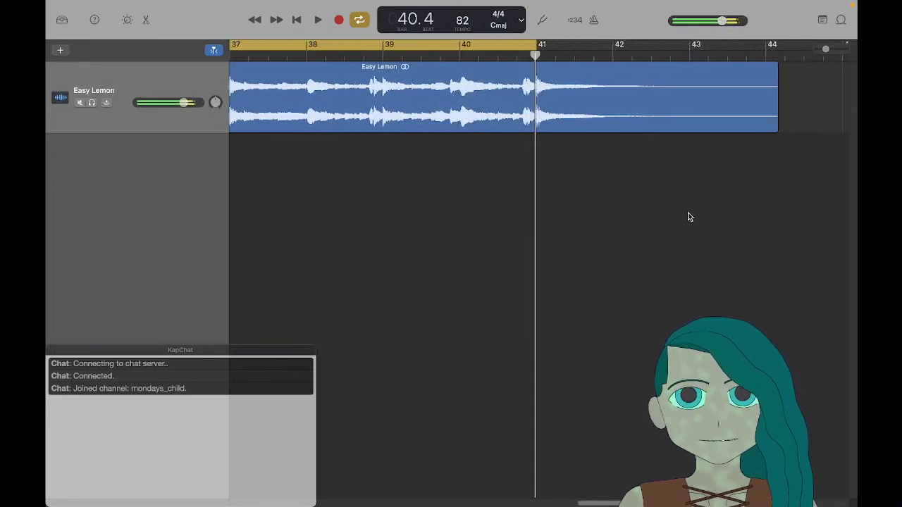
Step: Switch to MuseScore and copy bars 1 to 4 of both guitar staves to the empty bars starting at bar 37
{"action": "key", "text": "super+Tab"}
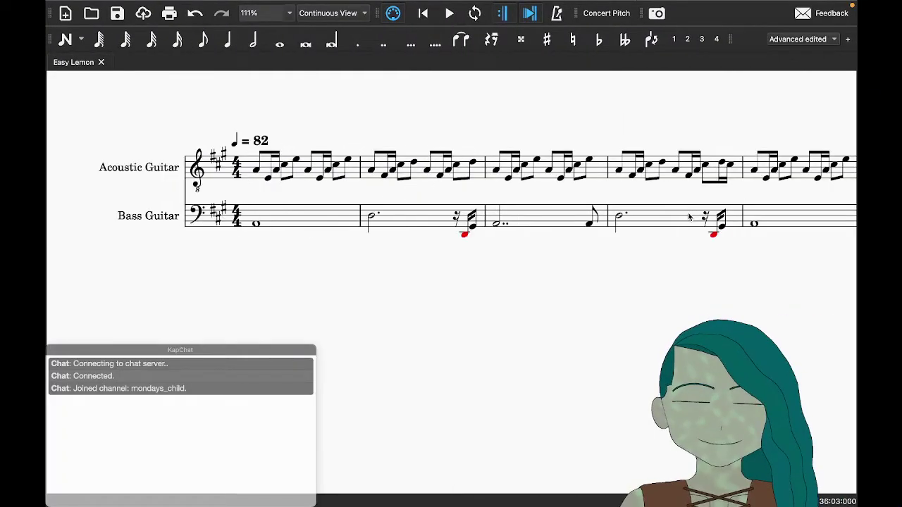
{"action": "left_click", "coordinate": [304, 221]}
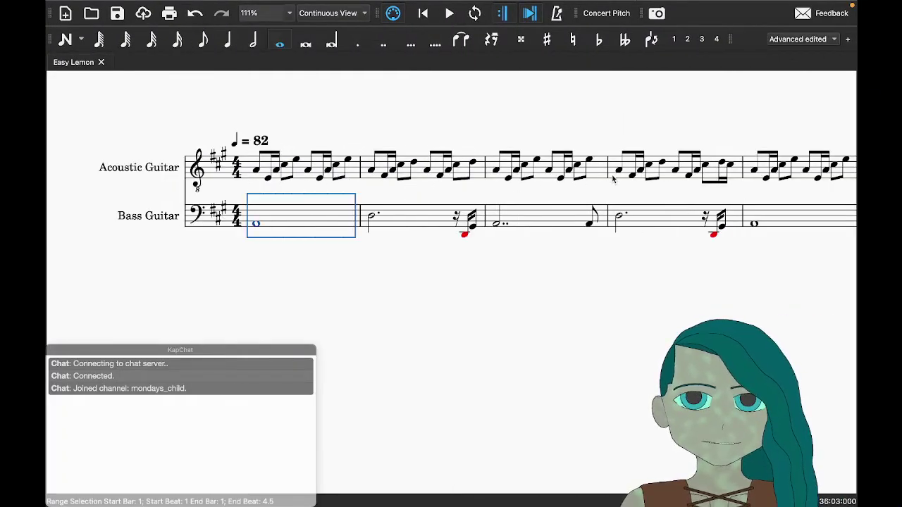
{"action": "left_click", "coordinate": [672, 178], "text": "shift"}
{"action": "left_click", "coordinate": [340, 226]}
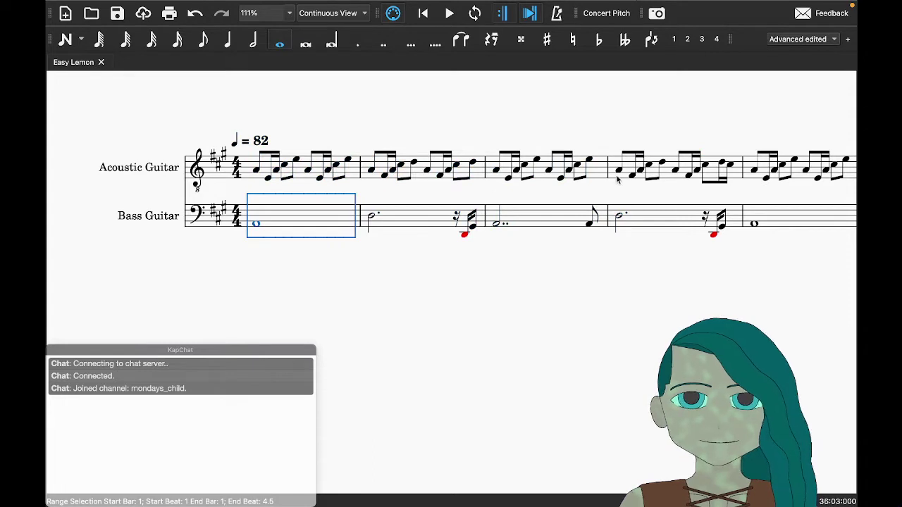
{"action": "left_click", "coordinate": [667, 180], "text": "shift"}
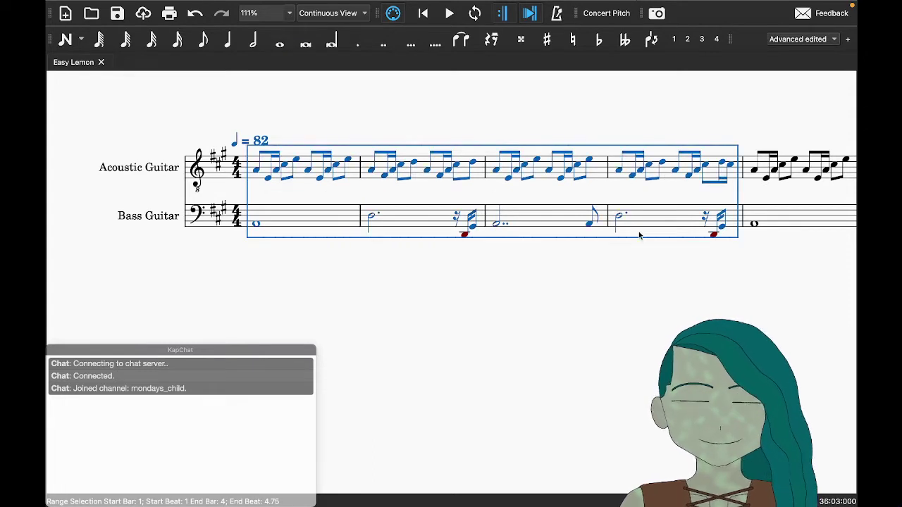
{"action": "key", "text": "ctrl+c"}
{"action": "key", "text": "ctrl+End"}
{"action": "left_click", "coordinate": [576, 176]}
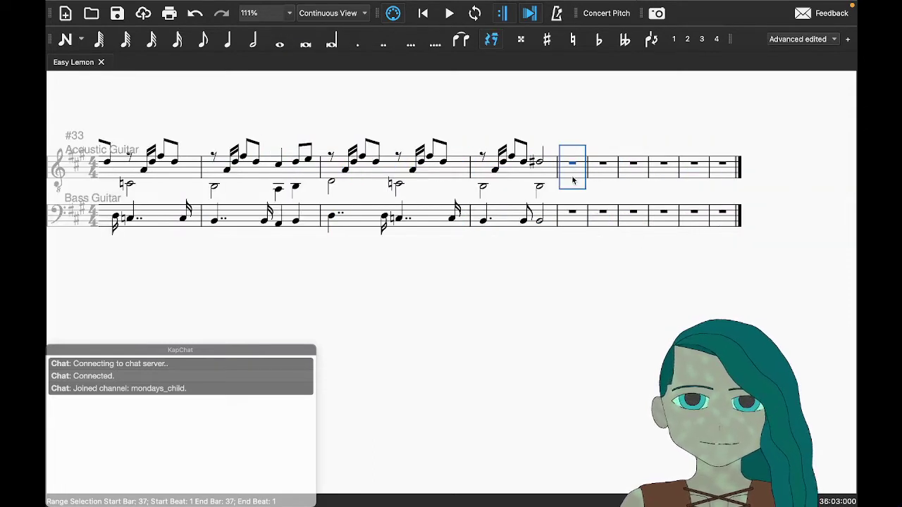
{"action": "key", "text": "ctrl+v"}
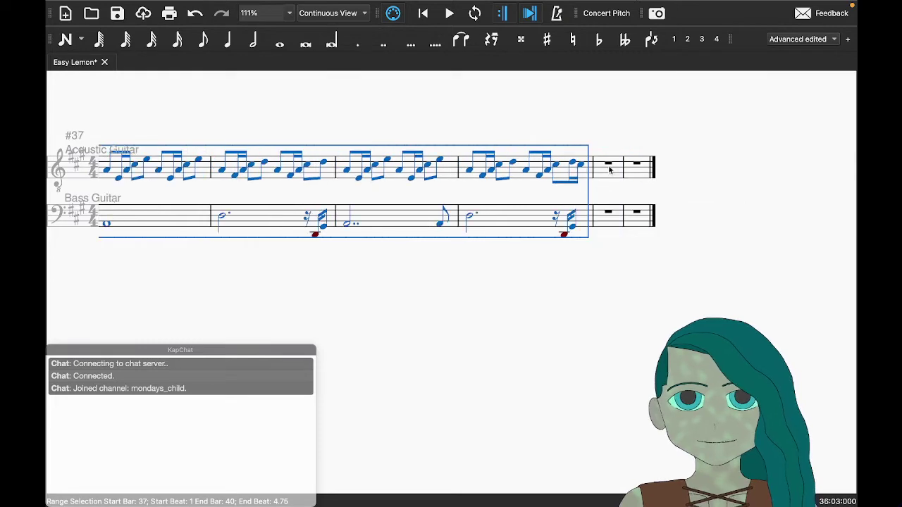
Step: Select the bass rest in bar 41, then play the recording's ending from bar 41 in GarageBand without cycling and return to MuseScore
{"action": "left_click", "coordinate": [610, 167]}
{"action": "left_click", "coordinate": [608, 212]}
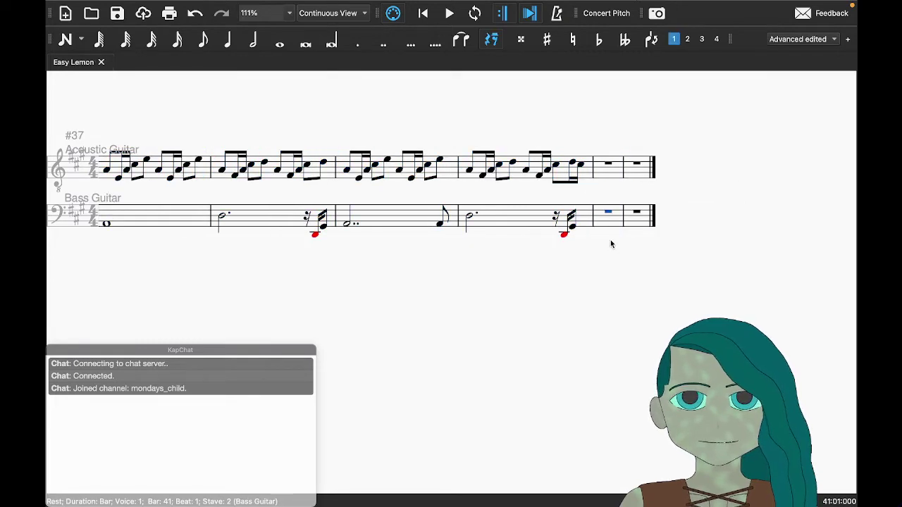
{"action": "key", "text": "super+Tab"}
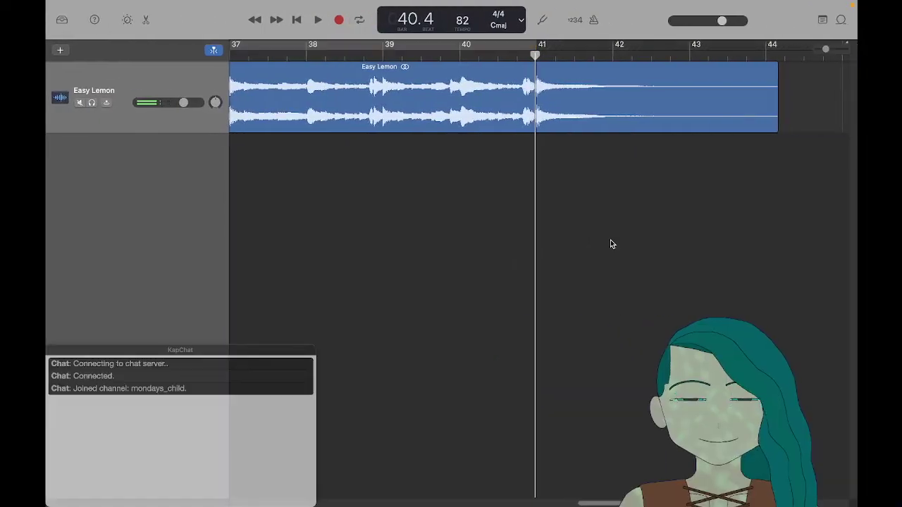
{"action": "key", "text": "space"}
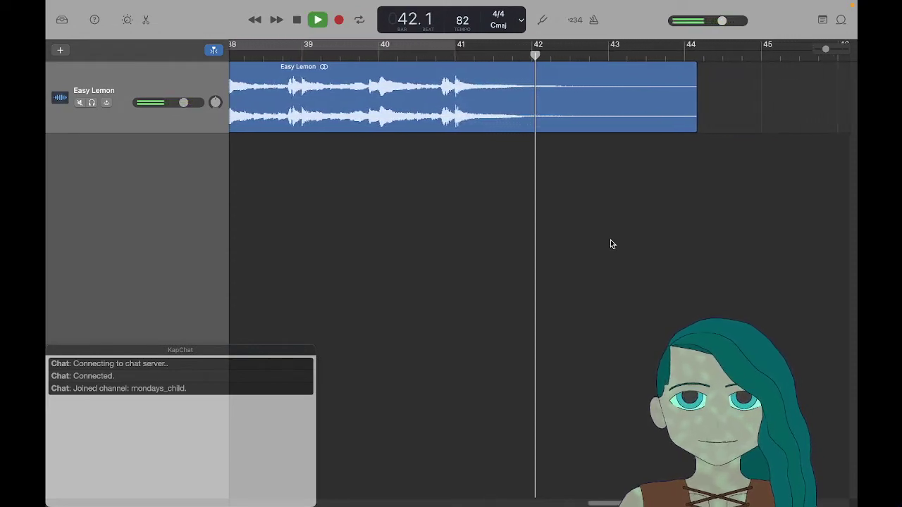
{"action": "key", "text": "space"}
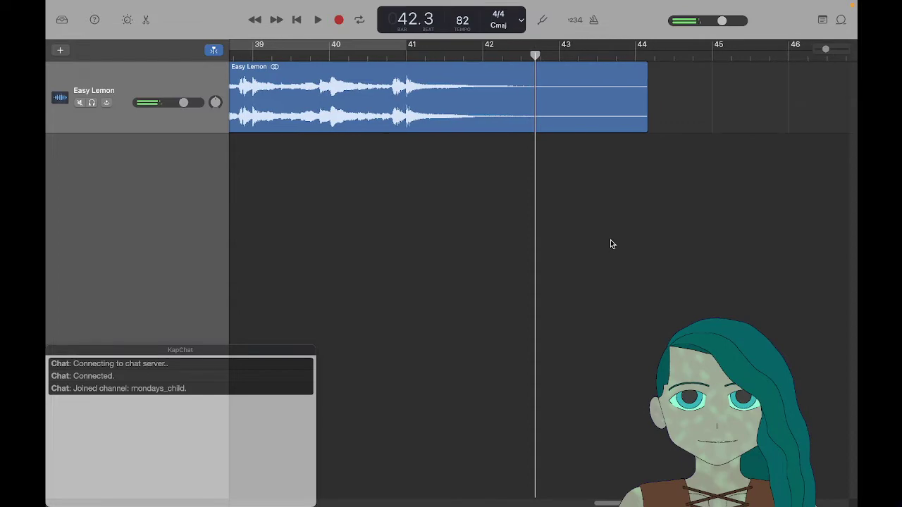
{"action": "key", "text": "super+Tab"}
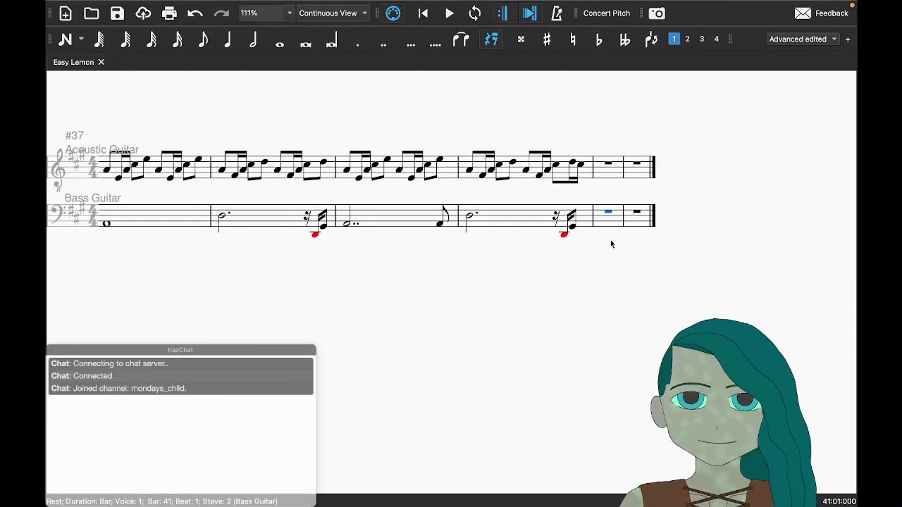
Step: Enter a double whole note A2 in the bass from bar 41, tied into bar 42, and select the acoustic guitar's bar 41 rest
{"action": "key", "text": "n"}
{"action": "key", "text": "7"}
{"action": "key", "text": "a"}
{"action": "key", "text": "plus"}
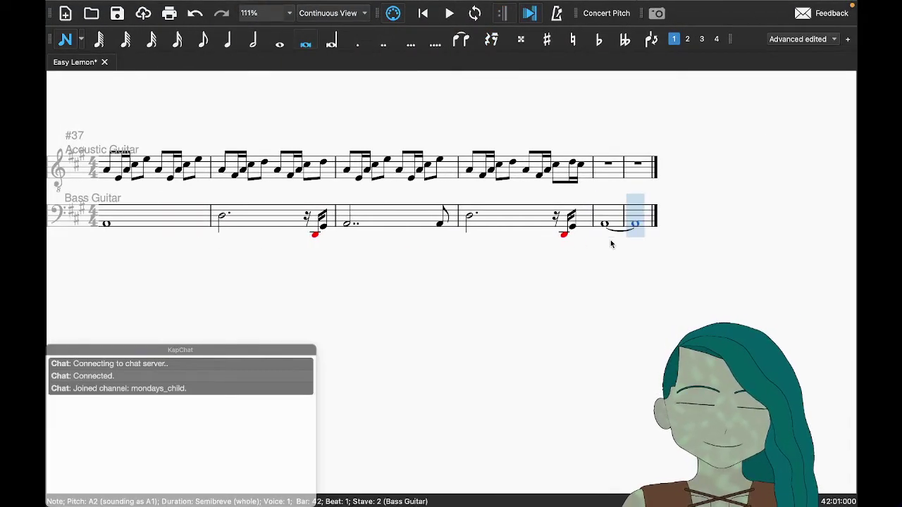
{"action": "key", "text": "Escape"}
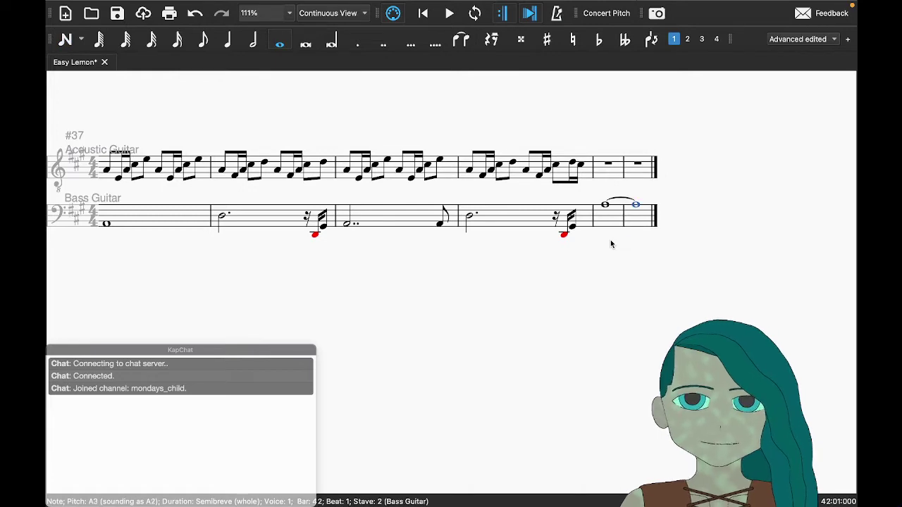
{"action": "key", "text": "alt+shift+Up"}
{"action": "key", "text": "ctrl+Left"}
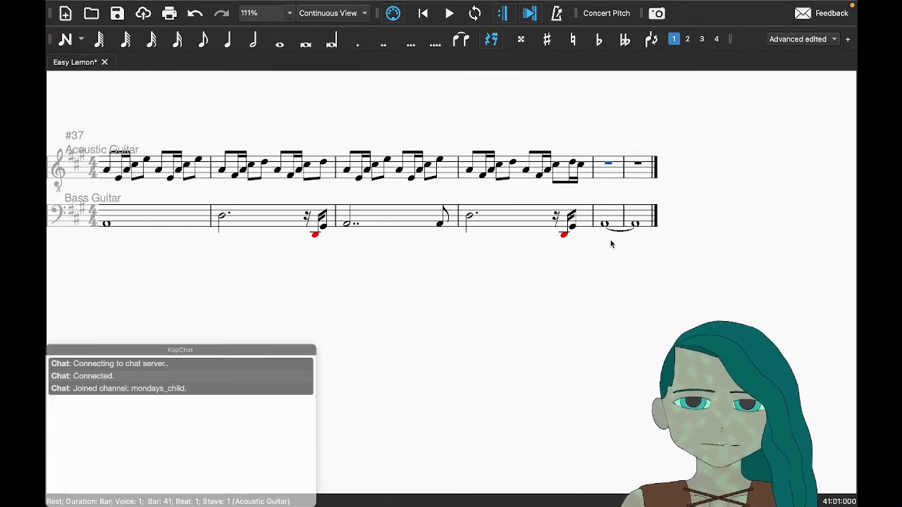
Step: Switch to GarageBand and replay the recording's ending several times, starting from bar 41 and from bar 40
{"action": "key", "text": "super+Tab"}
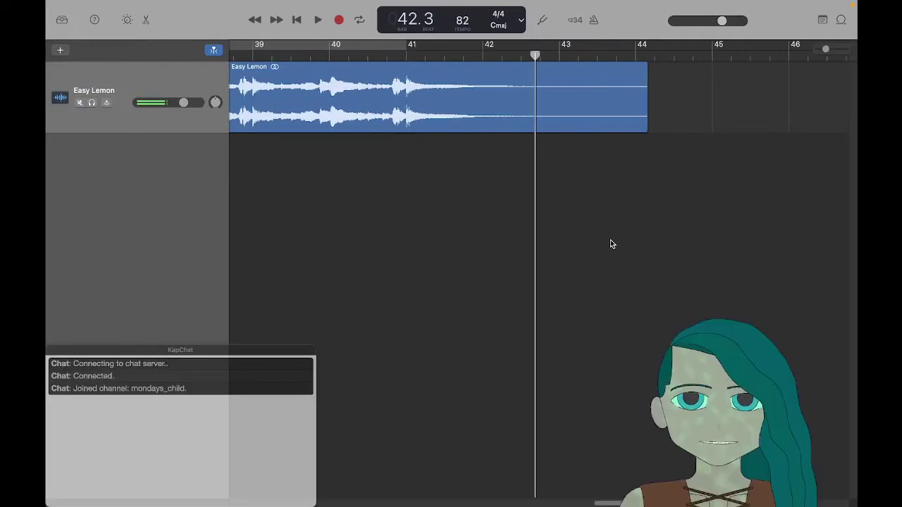
{"action": "left_click", "coordinate": [414, 51]}
{"action": "key", "text": "space"}
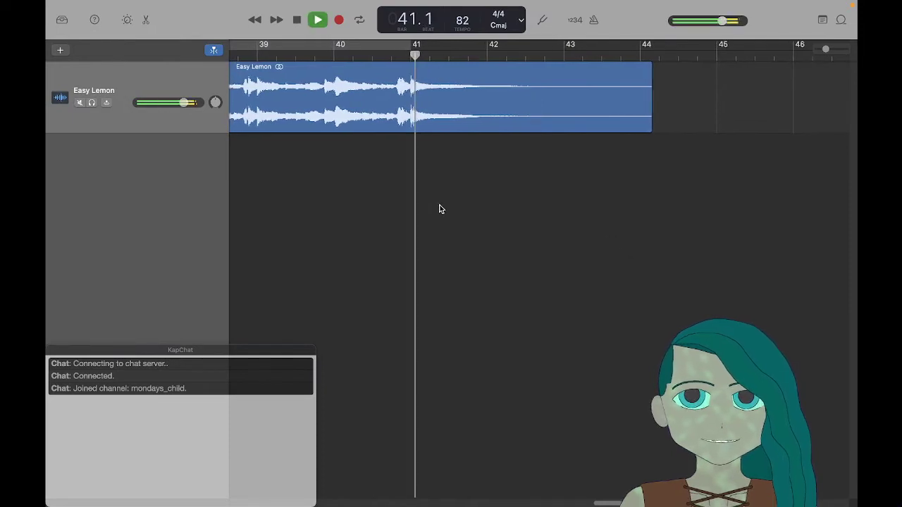
{"action": "key", "text": "space"}
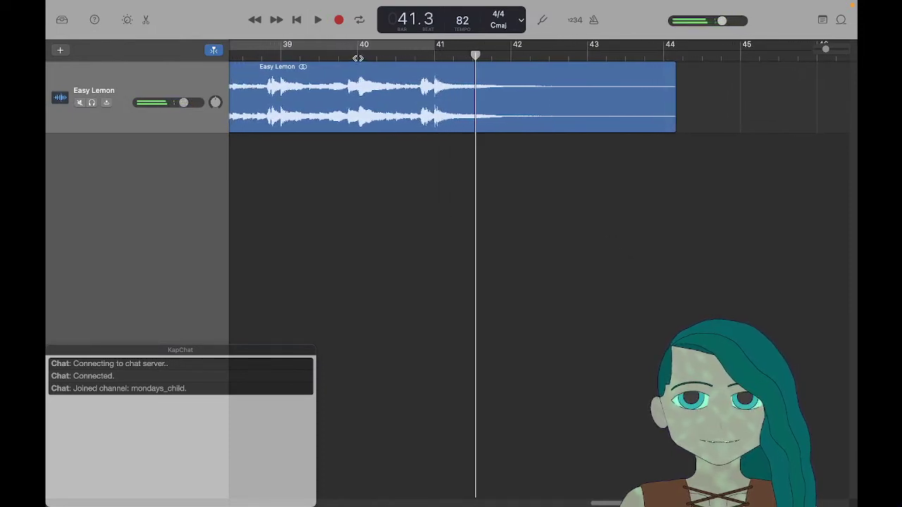
{"action": "key", "text": "comma"}
{"action": "key", "text": "comma"}
{"action": "key", "text": "space"}
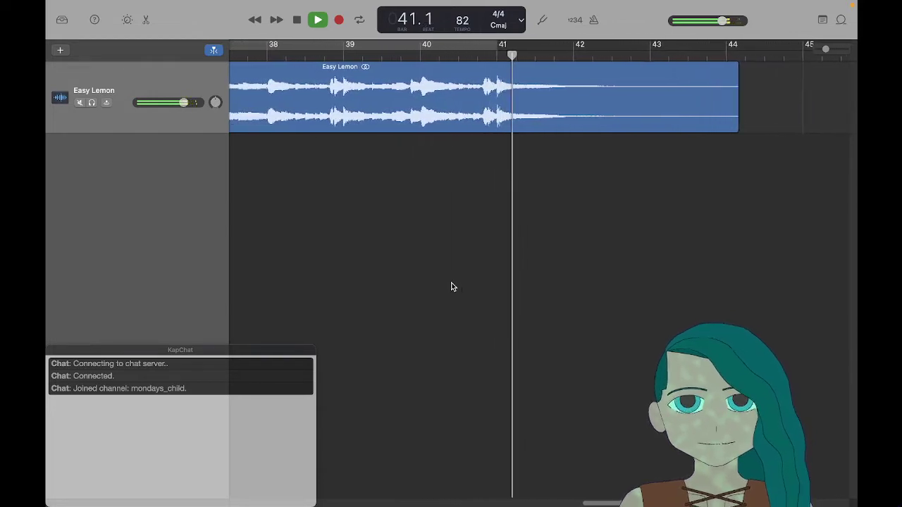
{"action": "key", "text": "space"}
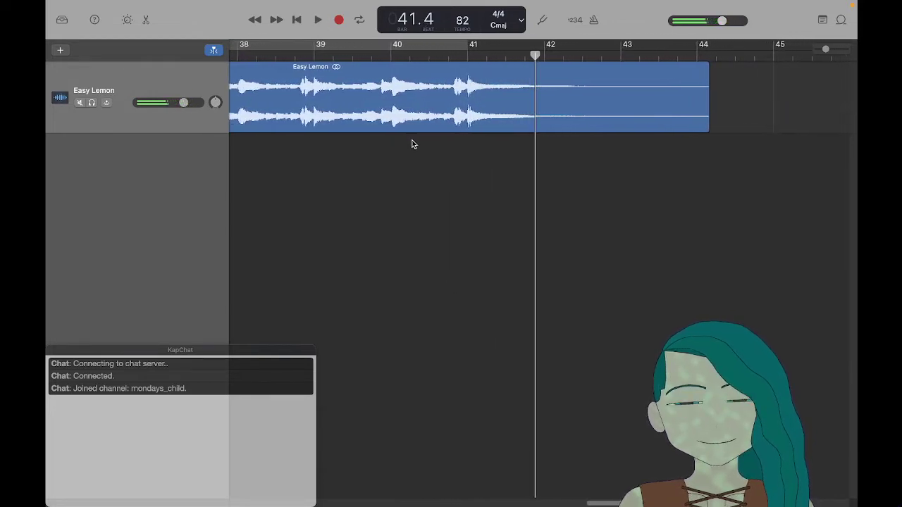
{"action": "left_click", "coordinate": [391, 56]}
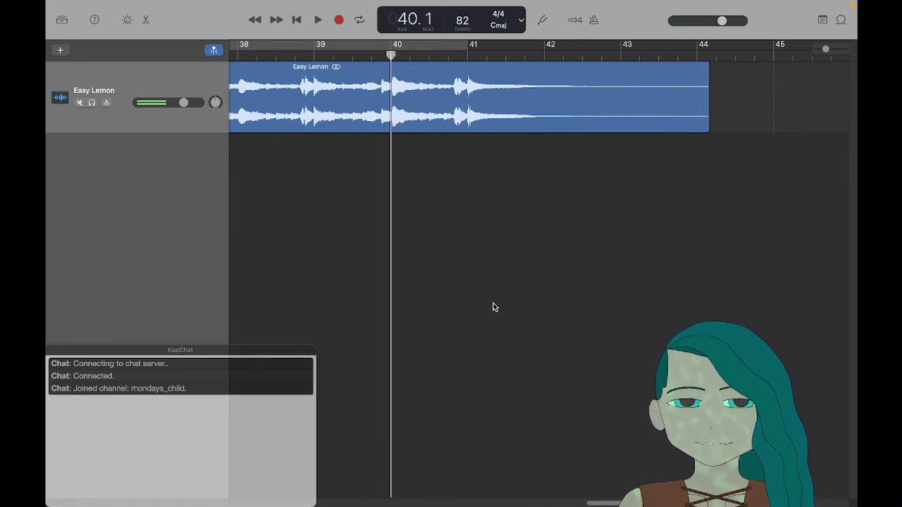
{"action": "key", "text": "space"}
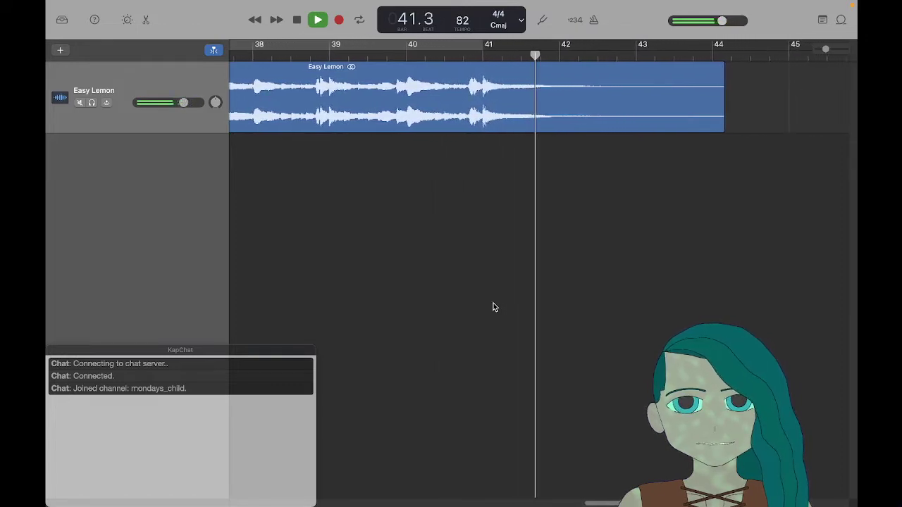
{"action": "key", "text": "space"}
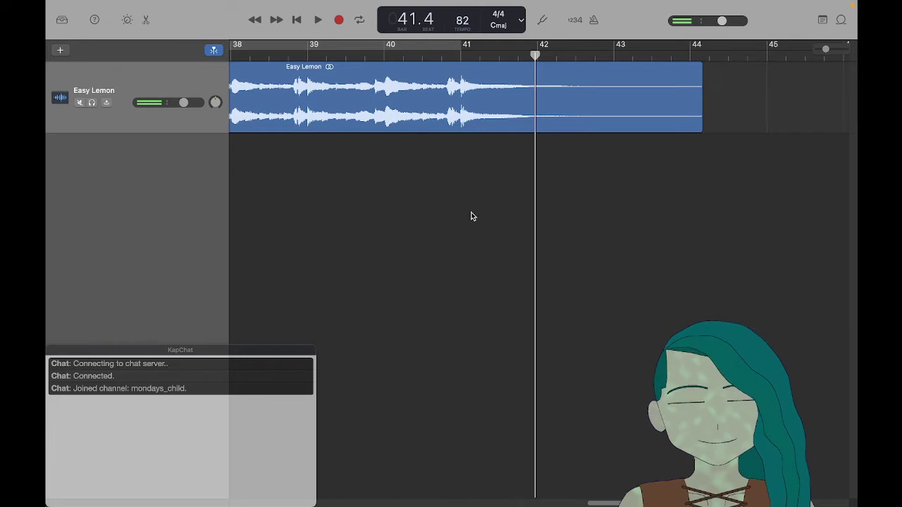
Step: Set the cycle range to bars 40 and 41, ending at bar 42, and play the recording's ending in a loop
{"action": "left_click", "coordinate": [384, 50]}
{"action": "left_click_drag", "start_coordinate": [323, 46], "coordinate": [553, 48]}
{"action": "key", "text": "space"}
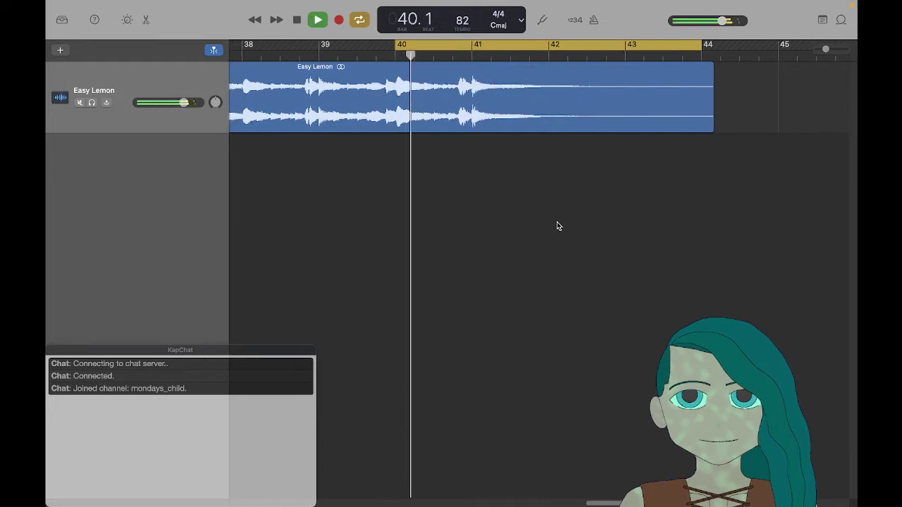
{"action": "key", "text": "space"}
{"action": "scroll", "coordinate": [678, 71], "scroll_direction": "left", "scroll_amount": 1}
{"action": "left_click_drag", "start_coordinate": [707, 47], "coordinate": [554, 73]}
{"action": "key", "text": "space"}
{"action": "scroll", "coordinate": [531, 284], "scroll_direction": "left", "scroll_amount": 2}
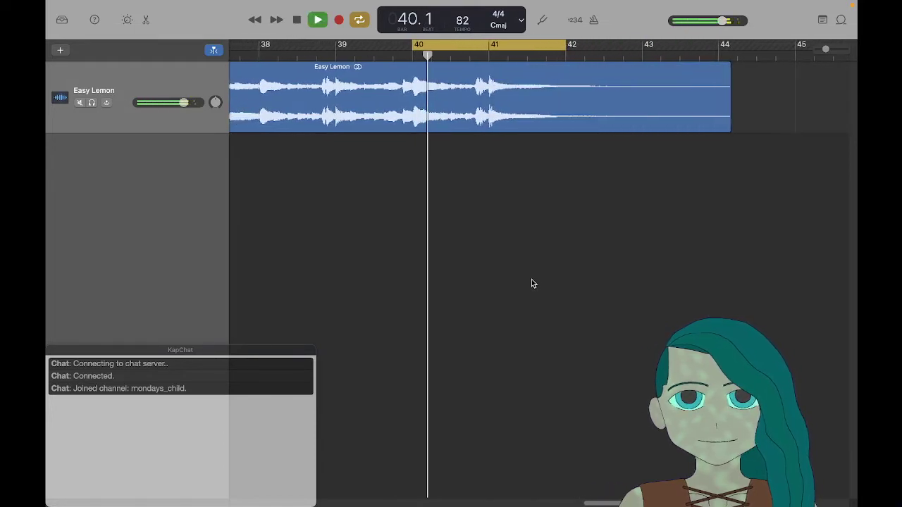
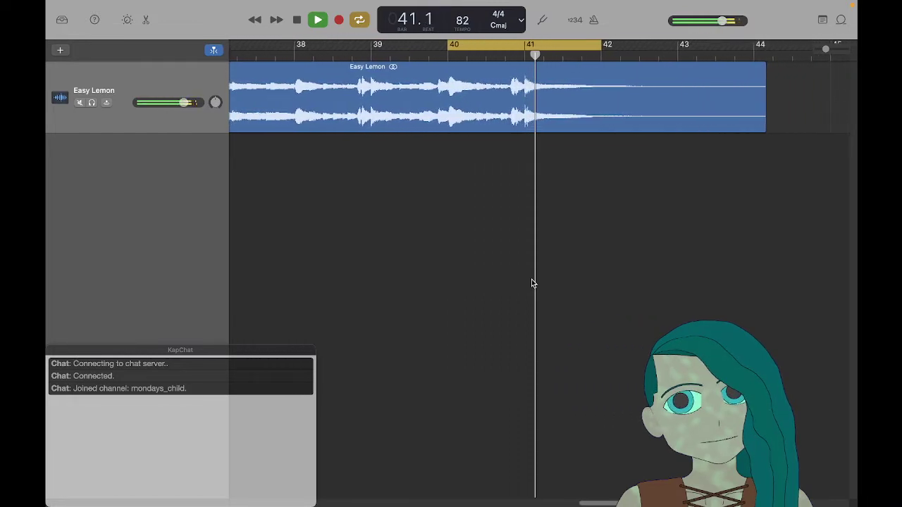
Step: Stop the looped playback, return to MuseScore and go to the beginning of the score with nothing selected
{"action": "key", "text": "space"}
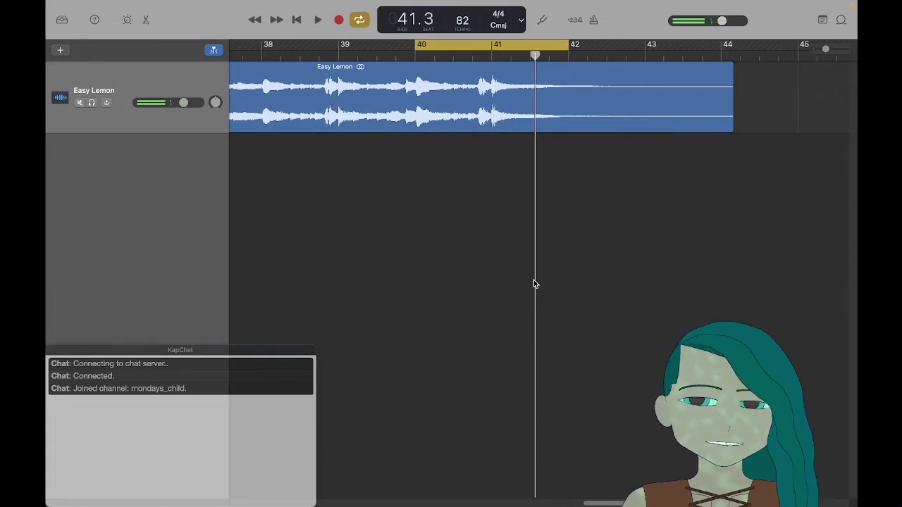
{"action": "key", "text": "super+Tab"}
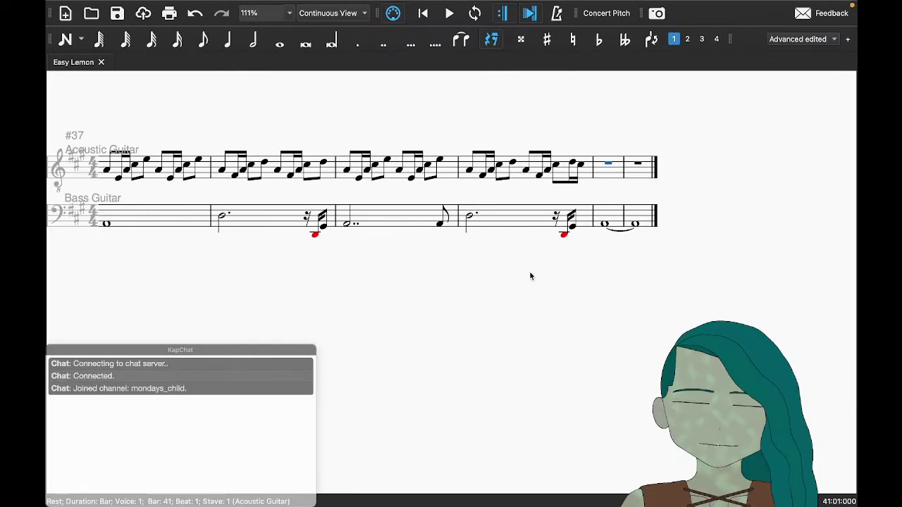
{"action": "key", "text": "Escape"}
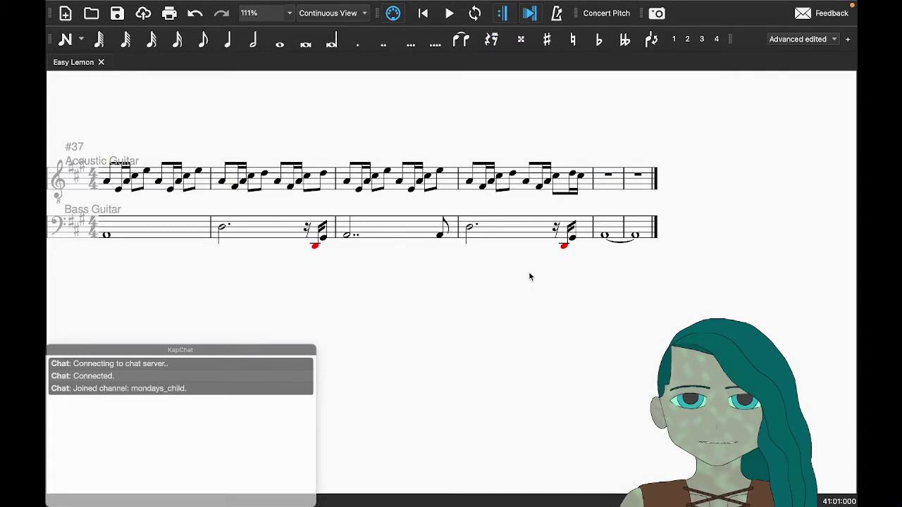
{"action": "key", "text": "ctrl+Home"}
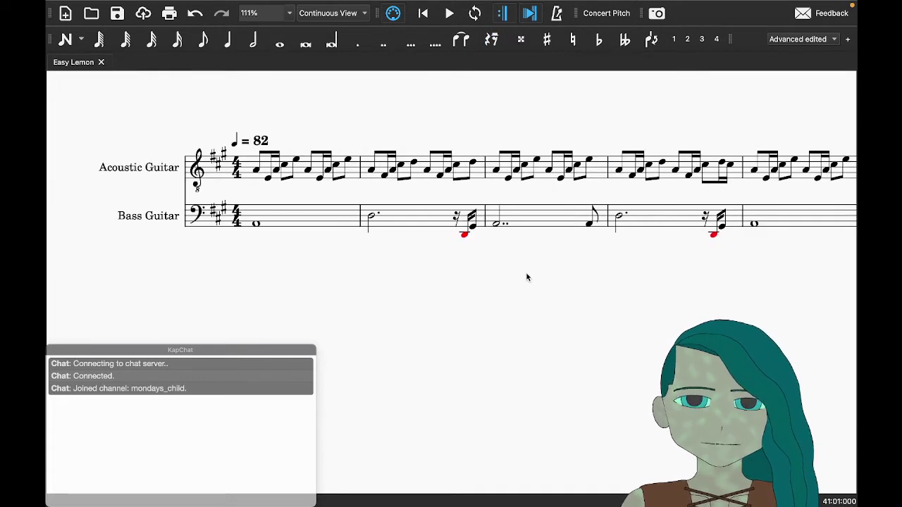
Step: Switch to GarageBand and play the recording from bar 1 without cycling, stopping in bar 13
{"action": "key", "text": "super+Tab"}
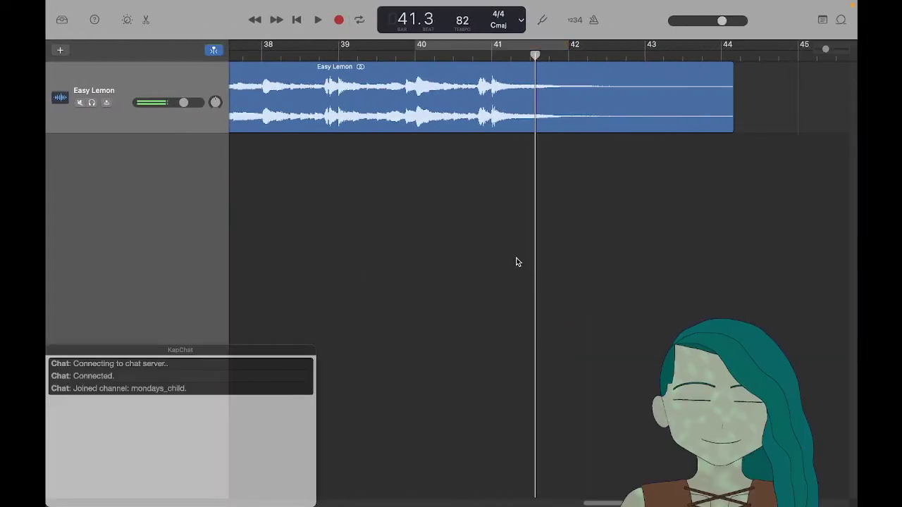
{"action": "key", "text": "Return"}
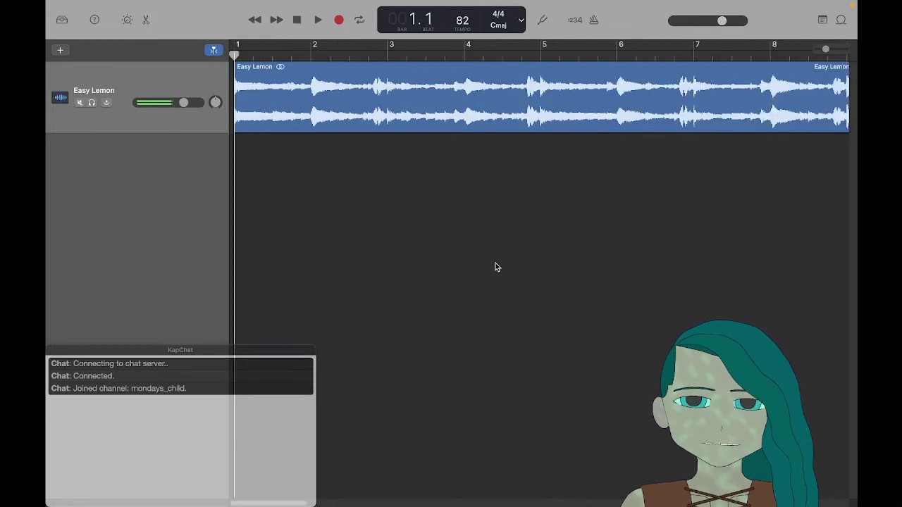
{"action": "key", "text": "space"}
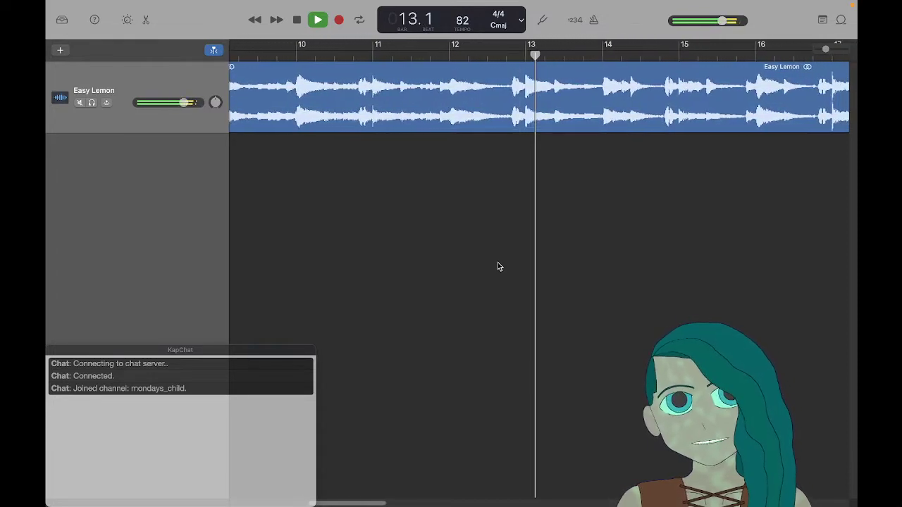
{"action": "key", "text": "space"}
Step: Play the recording briefly from bar 5, then set the cycle range to bars 5 and 6, ending at bar 7
{"action": "scroll", "coordinate": [497, 266], "scroll_direction": "left", "scroll_amount": 5}
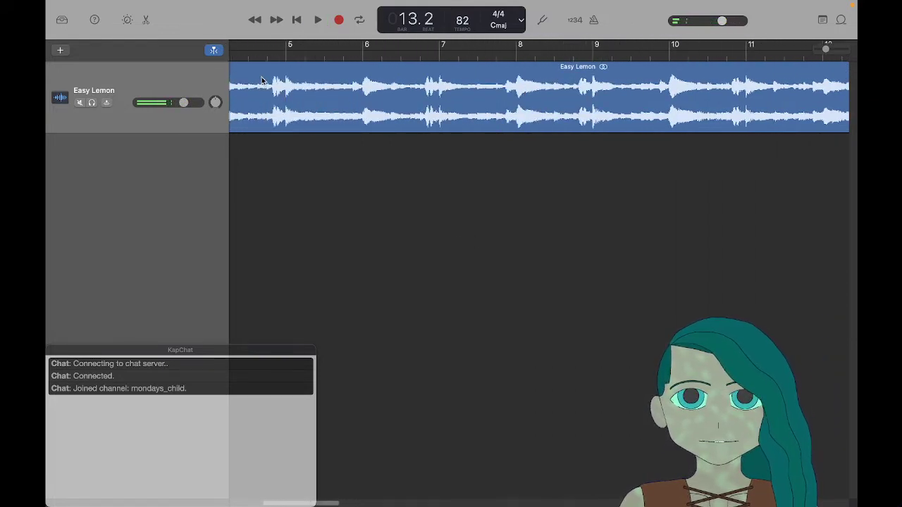
{"action": "left_click", "coordinate": [288, 58]}
{"action": "key", "text": "space"}
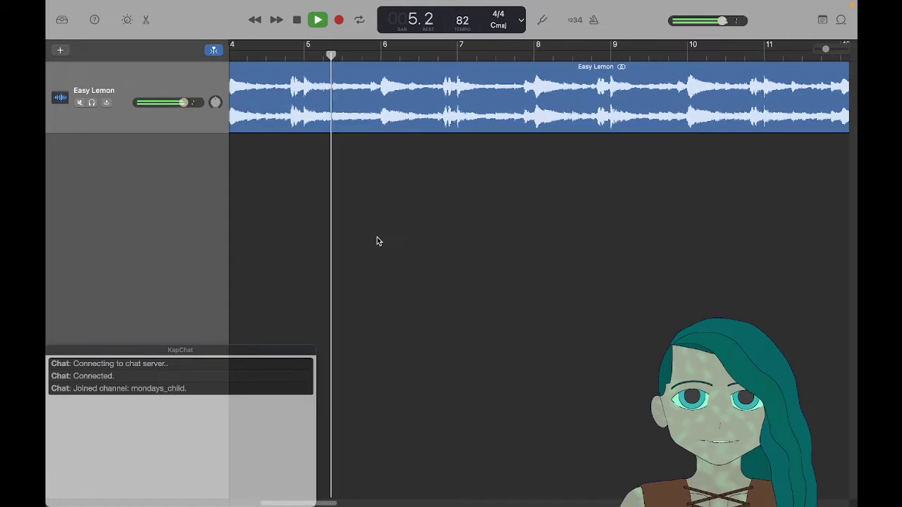
{"action": "scroll", "coordinate": [377, 242], "scroll_direction": "left", "scroll_amount": 3}
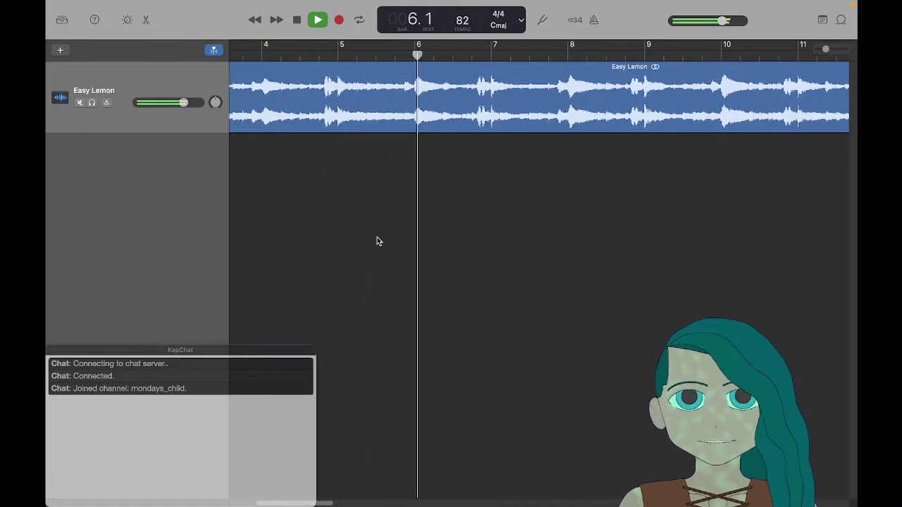
{"action": "scroll", "coordinate": [358, 115], "scroll_direction": "left", "scroll_amount": 3}
{"action": "key", "text": "space"}
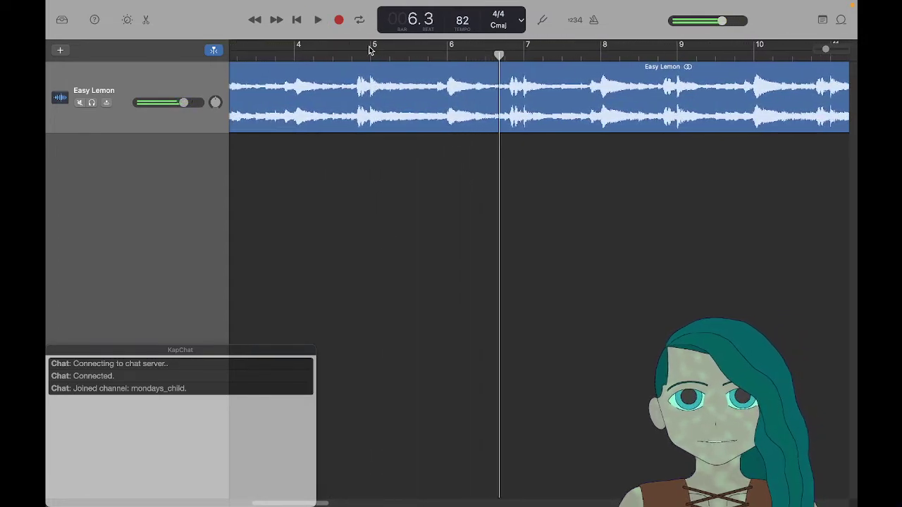
{"action": "left_click", "coordinate": [385, 47]}
{"action": "left_click_drag", "start_coordinate": [385, 47], "coordinate": [537, 191]}
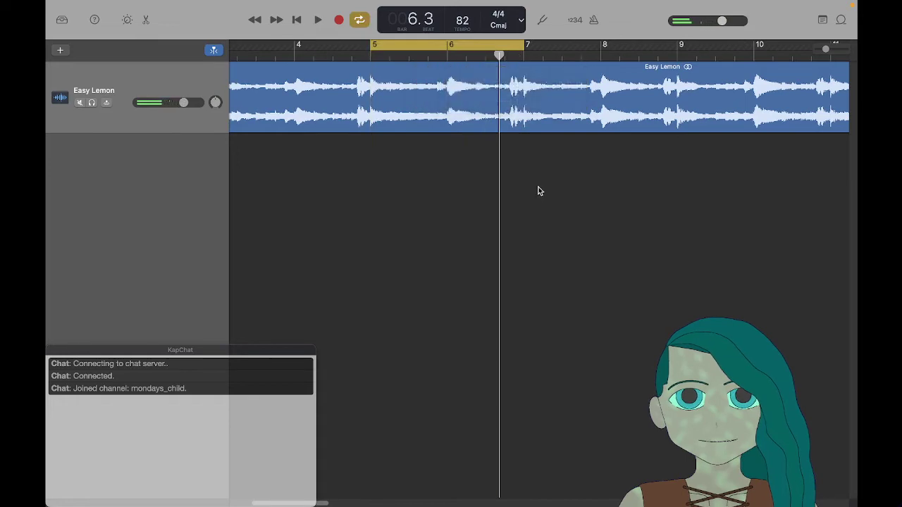
Step: Switch to the browser and check the instruments listed for Easy Lemon, highlighting the last two, then return to MuseScore
{"action": "key", "text": "ctrl+Right"}
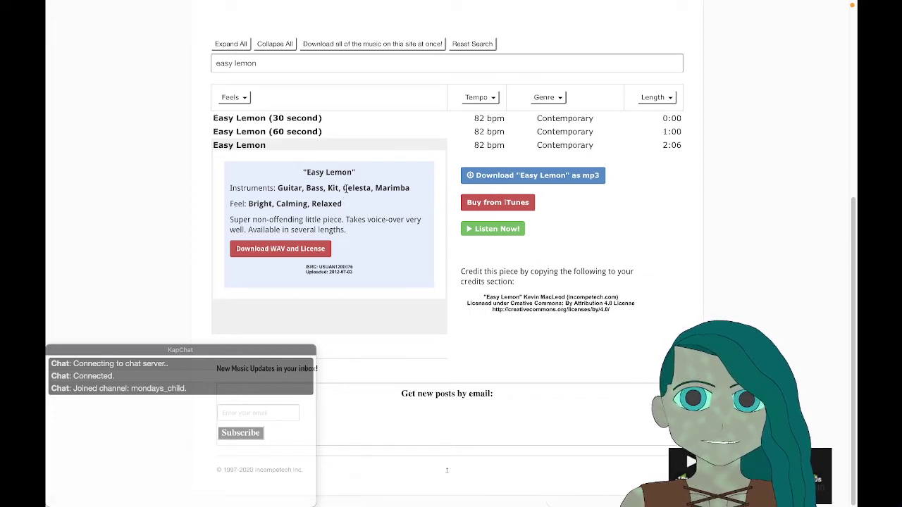
{"action": "left_click_drag", "start_coordinate": [344, 188], "coordinate": [403, 191]}
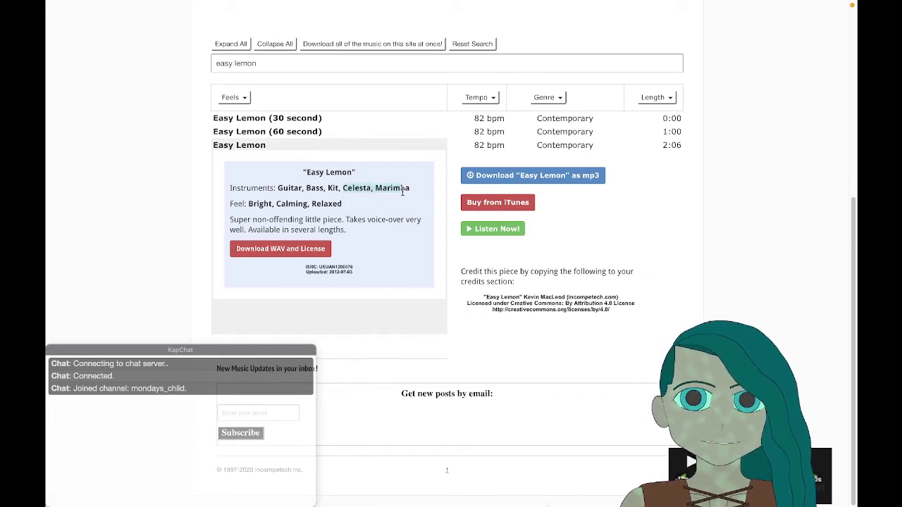
{"action": "left_click", "coordinate": [348, 198]}
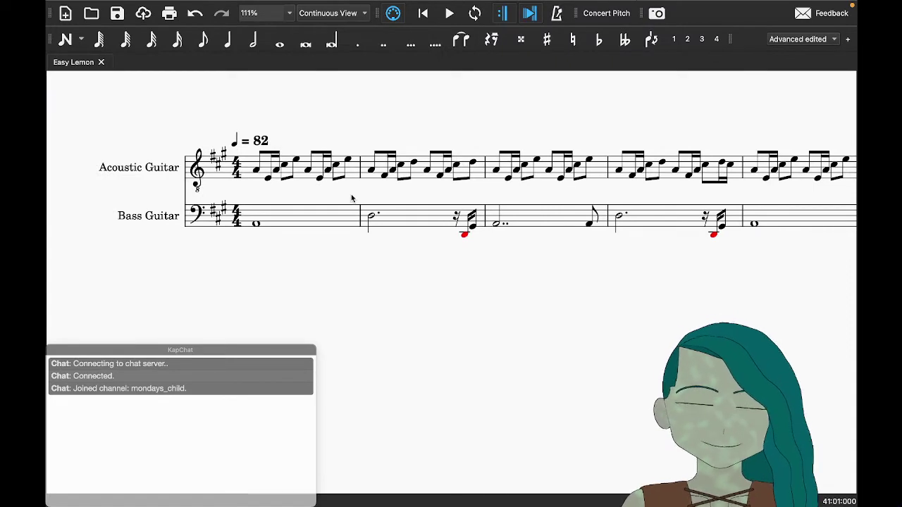
Step: Open the score's Instruments dialog and add a Celesta from the full instrument list, removing its bass clef stave
{"action": "key", "text": "i"}
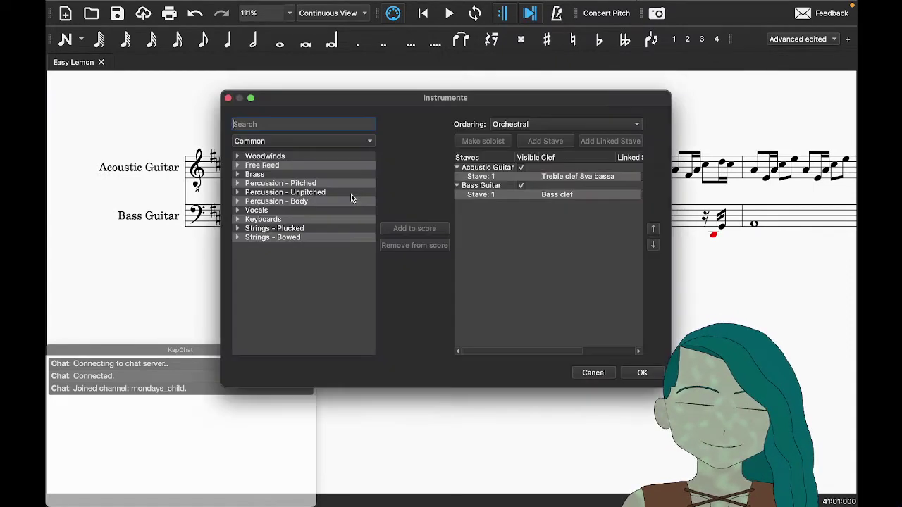
{"action": "left_click", "coordinate": [238, 220]}
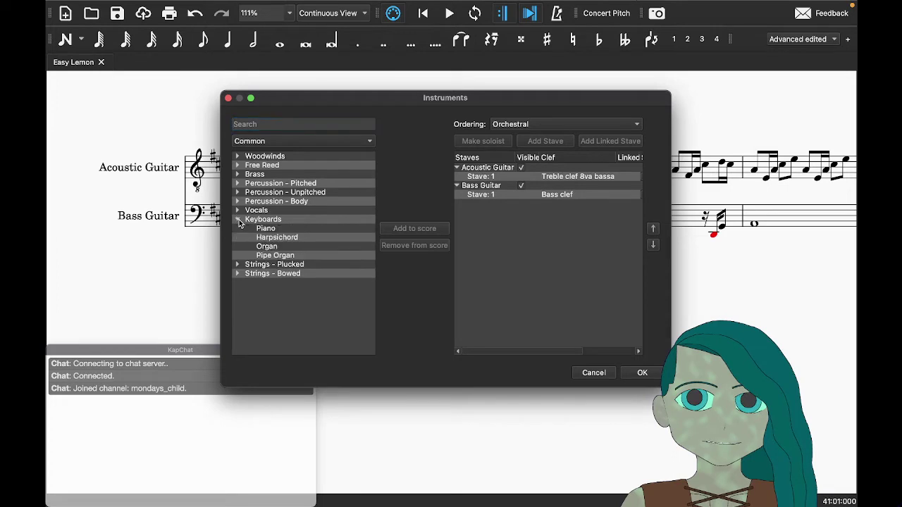
{"action": "left_click", "coordinate": [267, 143]}
{"action": "left_click", "coordinate": [268, 128]}
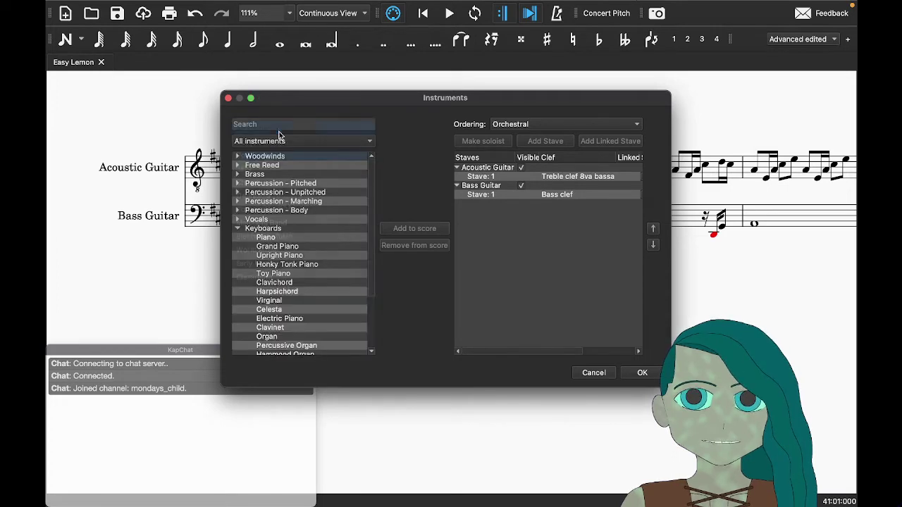
{"action": "scroll", "coordinate": [299, 256], "scroll_direction": "down", "scroll_amount": 3}
{"action": "scroll", "coordinate": [299, 258], "scroll_direction": "up", "scroll_amount": 3}
{"action": "scroll", "coordinate": [300, 258], "scroll_direction": "down", "scroll_amount": 2}
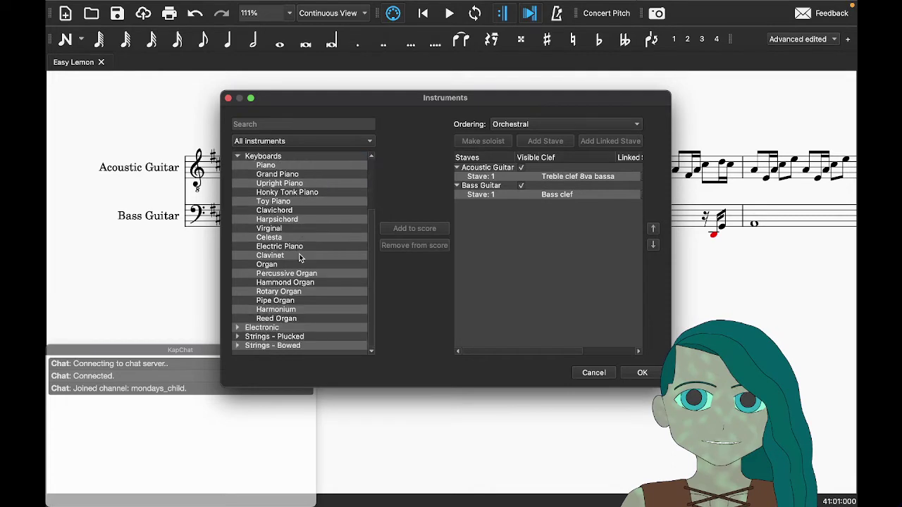
{"action": "left_click", "coordinate": [294, 240]}
{"action": "left_click", "coordinate": [401, 231]}
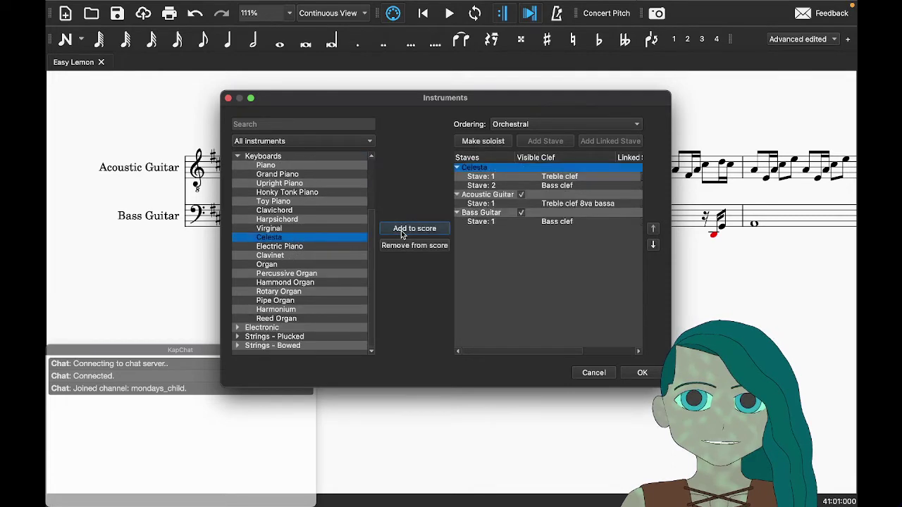
{"action": "left_click", "coordinate": [480, 185]}
{"action": "left_click", "coordinate": [436, 245]}
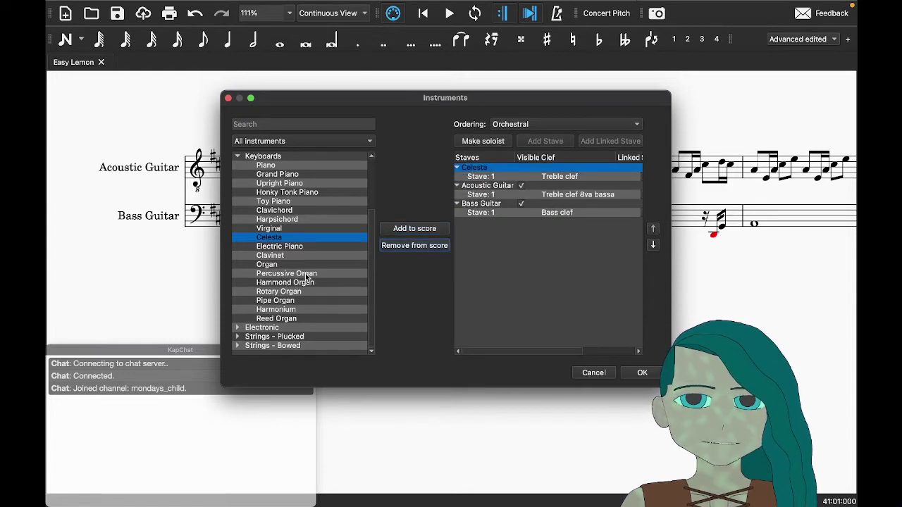
Step: Add Marimba (Single Stave) from the pitched percussion instruments to the score's staves
{"action": "scroll", "coordinate": [330, 267], "scroll_direction": "up", "scroll_amount": 3}
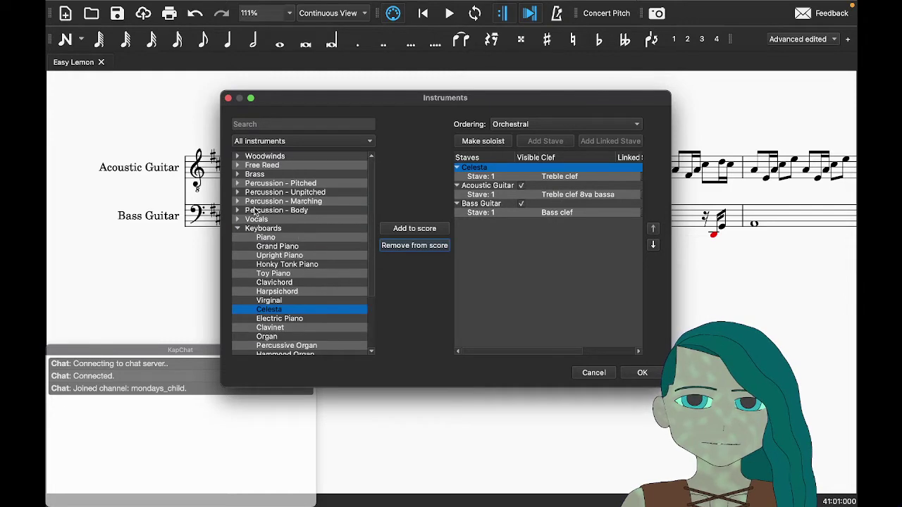
{"action": "left_click", "coordinate": [238, 228]}
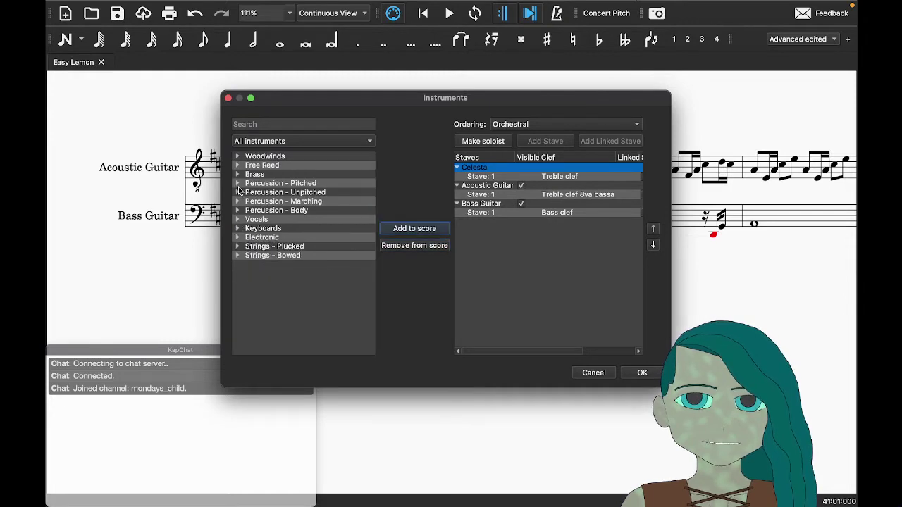
{"action": "left_click", "coordinate": [238, 184]}
{"action": "scroll", "coordinate": [321, 244], "scroll_direction": "down", "scroll_amount": 5}
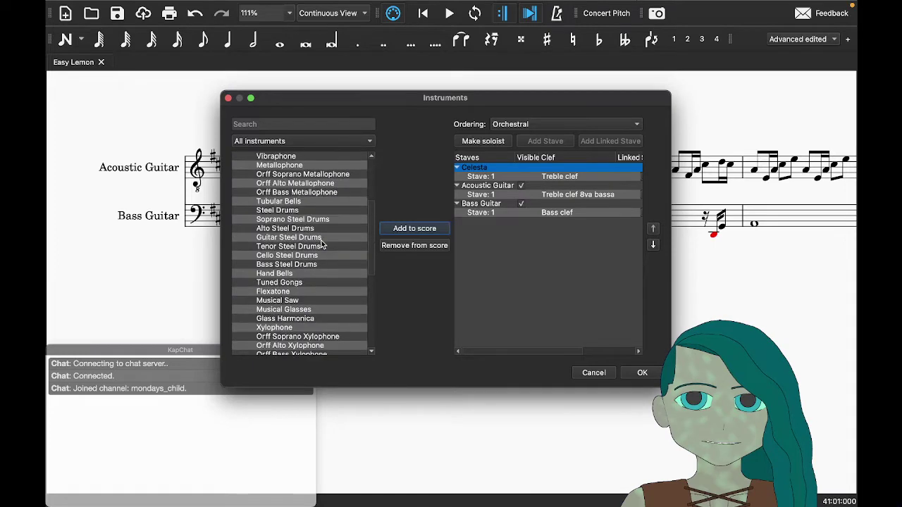
{"action": "scroll", "coordinate": [321, 243], "scroll_direction": "down", "scroll_amount": 3}
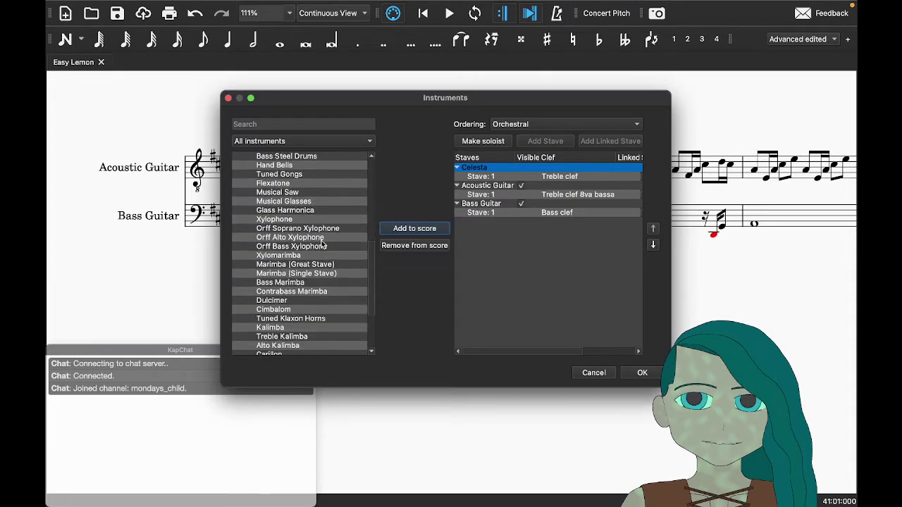
{"action": "left_click", "coordinate": [286, 274]}
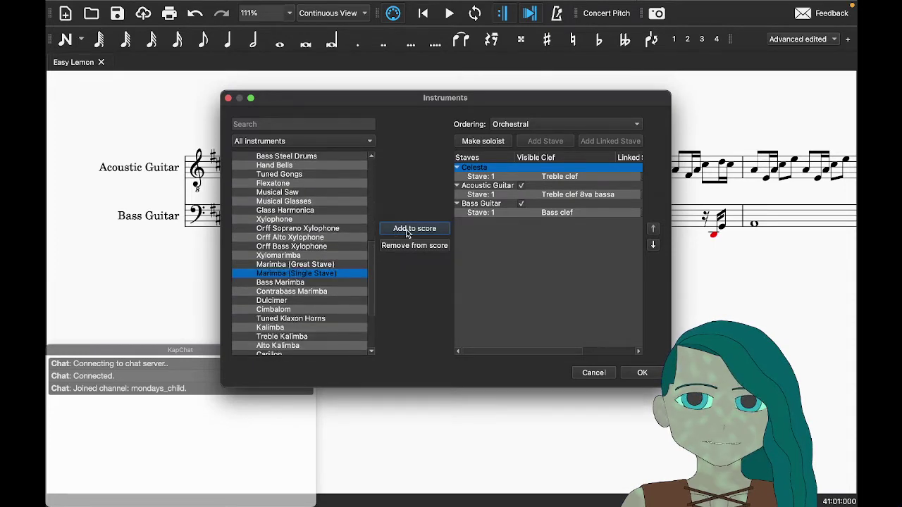
{"action": "left_click", "coordinate": [410, 229]}
{"action": "scroll", "coordinate": [294, 232], "scroll_direction": "up", "scroll_amount": 7}
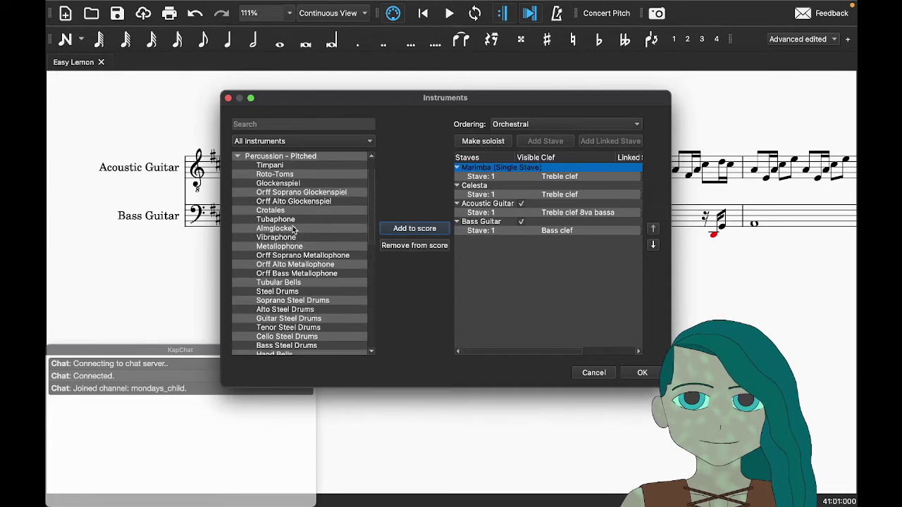
{"action": "left_click", "coordinate": [239, 158]}
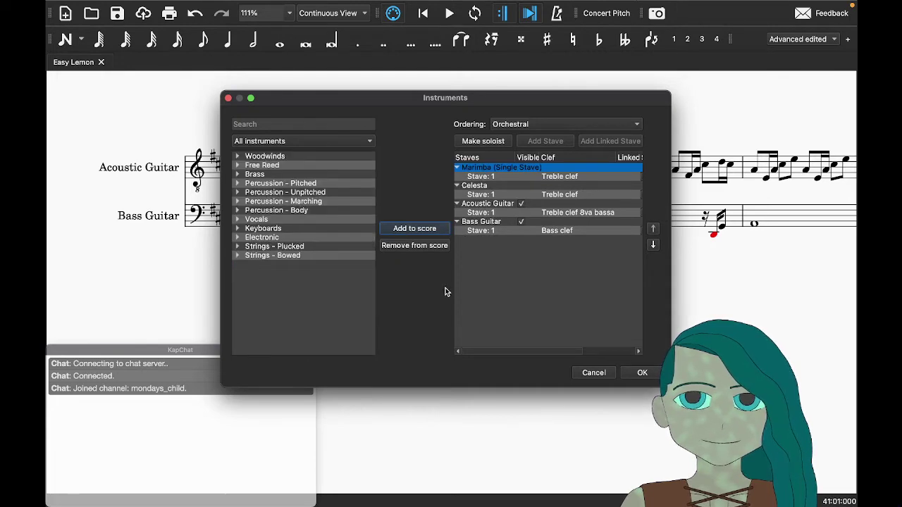
Step: Apply the instrument changes and delete the bracket joining the Celesta and Acoustic Guitar staves
{"action": "left_click", "coordinate": [641, 373]}
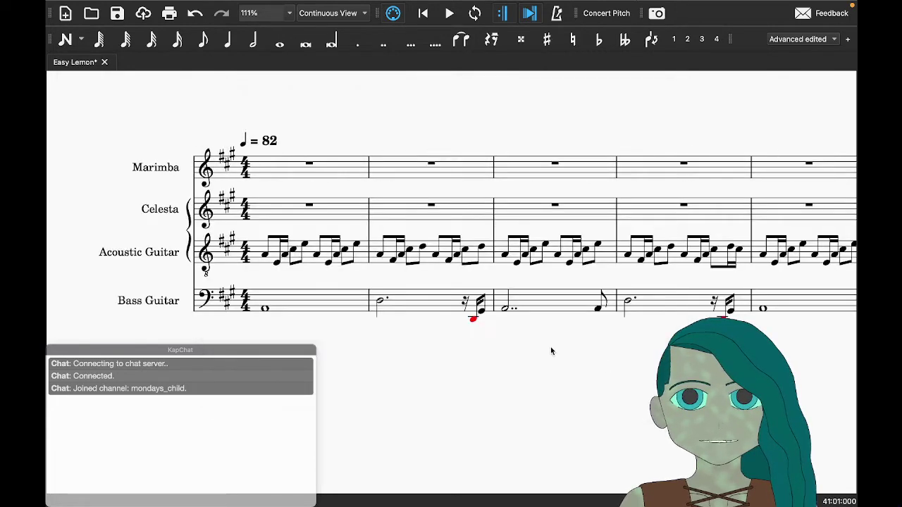
{"action": "left_click", "coordinate": [184, 230]}
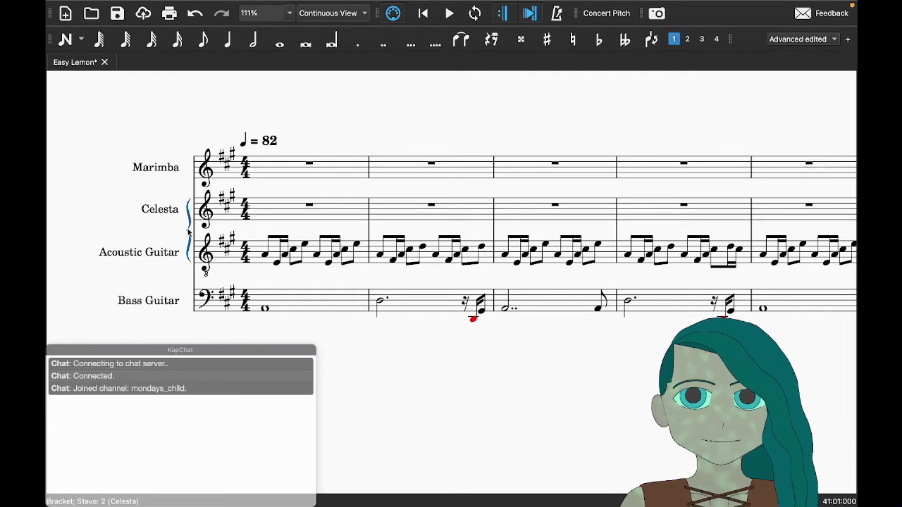
{"action": "key", "text": "Delete"}
Step: Try out a crotchet A4 at the start of the Celesta's bar 1, then undo it
{"action": "left_click", "coordinate": [304, 207]}
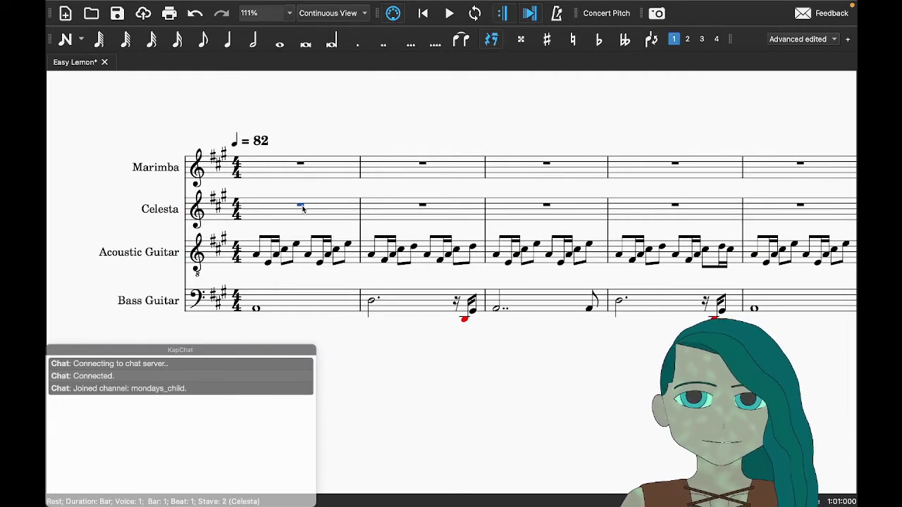
{"action": "key", "text": "n"}
{"action": "key", "text": "a"}
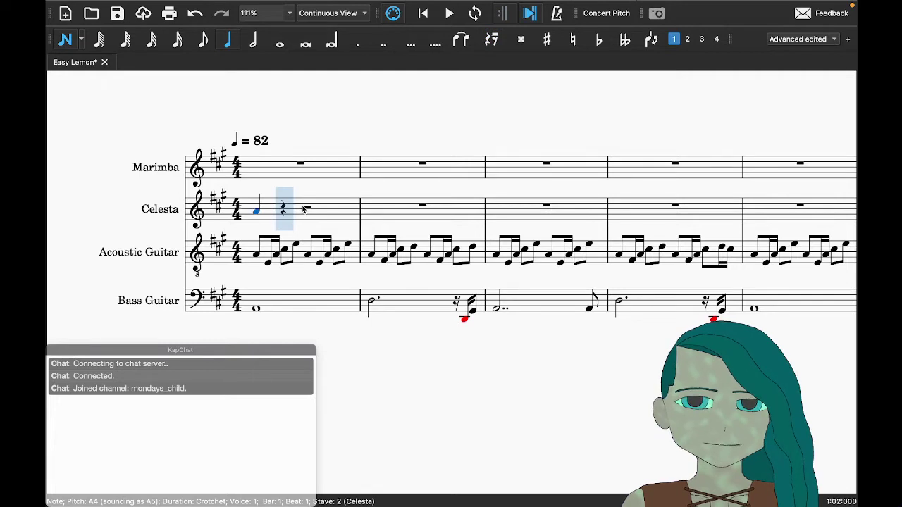
{"action": "key", "text": "ctrl+z"}
Step: Try out a crotchet C#5 at the start of the Marimba's bar 1, then clear the bar
{"action": "left_click", "coordinate": [300, 163]}
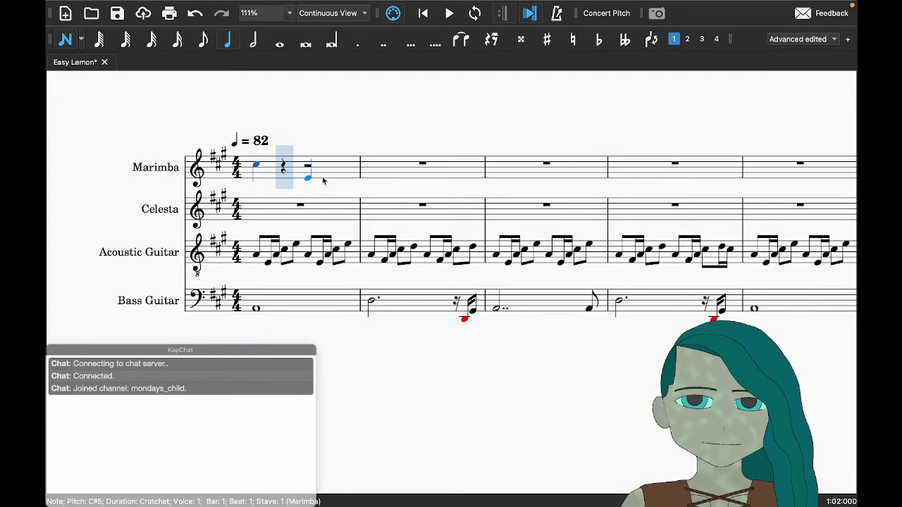
{"action": "key", "text": "Escape"}
{"action": "left_click", "coordinate": [323, 179]}
{"action": "key", "text": "Delete"}
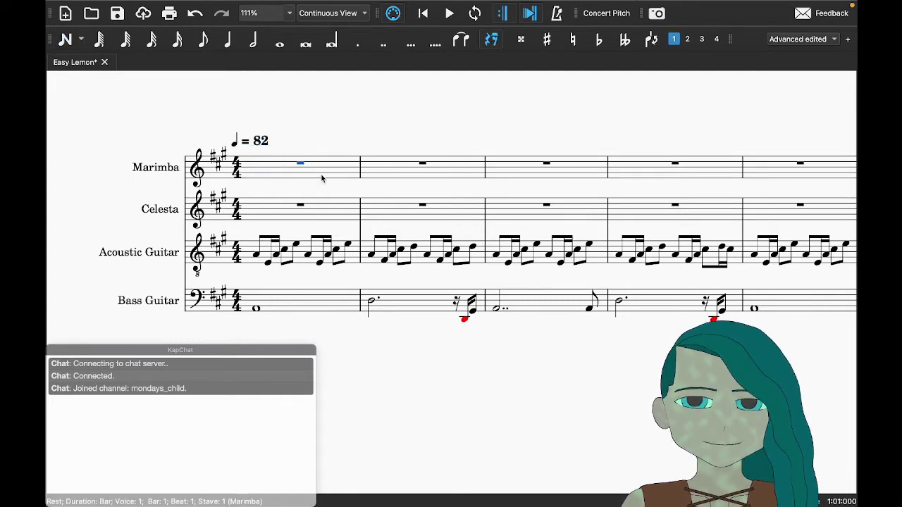
Step: Switch to GarageBand and listen to the looped bars 5 and 6 of the Easy Lemon recording
{"action": "key", "text": "Escape"}
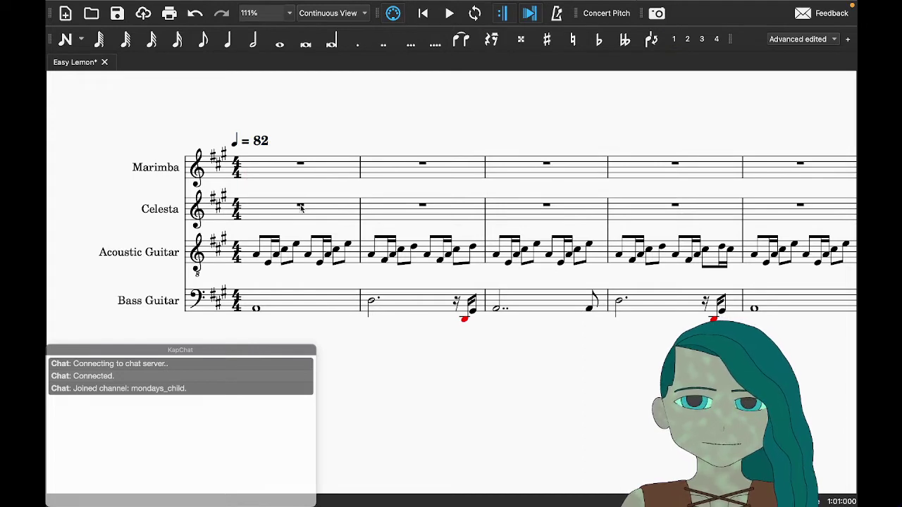
{"action": "left_click", "coordinate": [301, 206]}
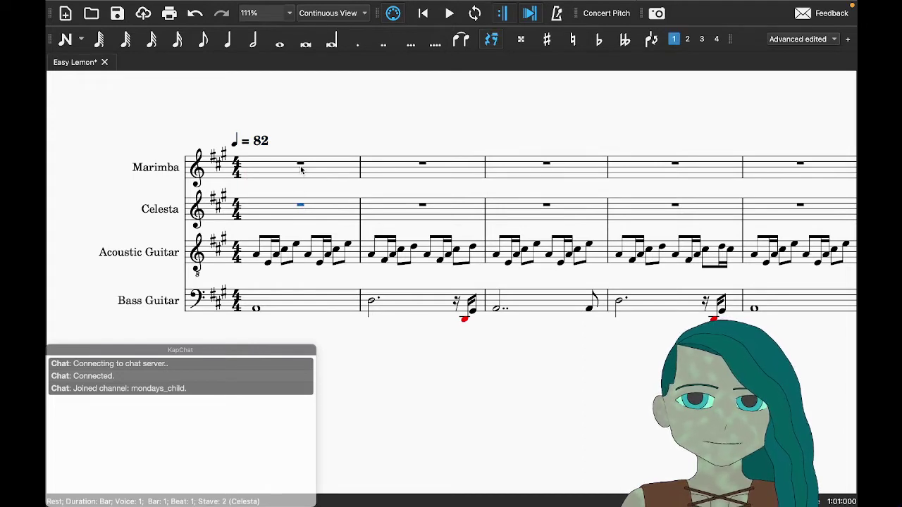
{"action": "left_click", "coordinate": [301, 164]}
{"action": "left_click", "coordinate": [315, 190]}
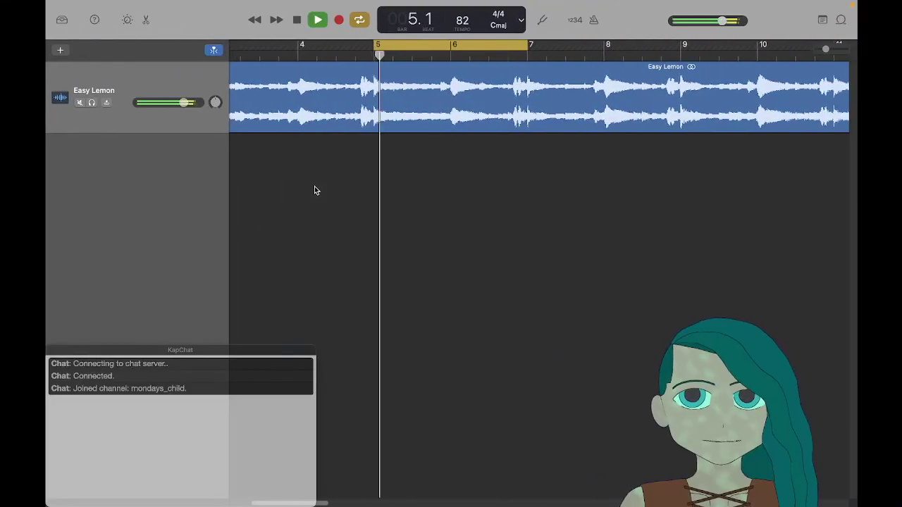
{"action": "scroll", "coordinate": [345, 235], "scroll_direction": "left", "scroll_amount": 3}
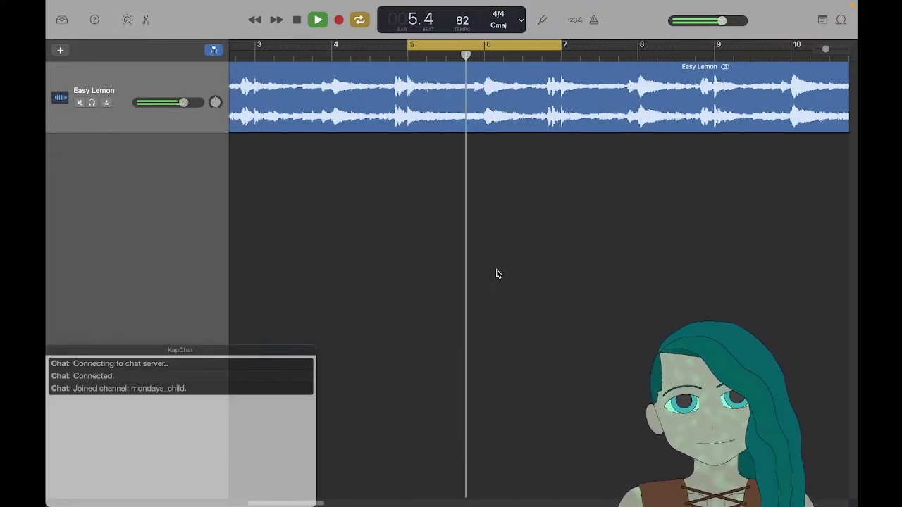
{"action": "scroll", "coordinate": [497, 273], "scroll_direction": "left", "scroll_amount": 2}
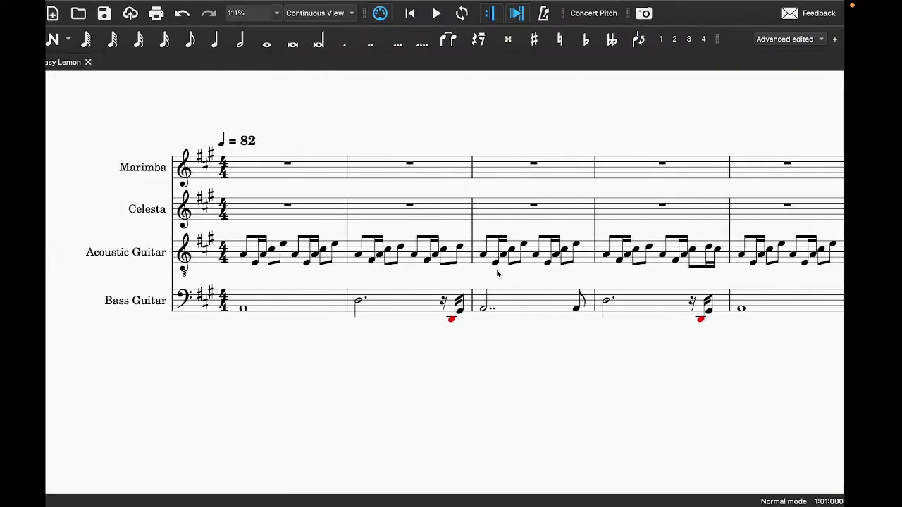
Step: Move the Celesta above the Marimba in the score's instrument order and apply the change
{"action": "key", "text": "i"}
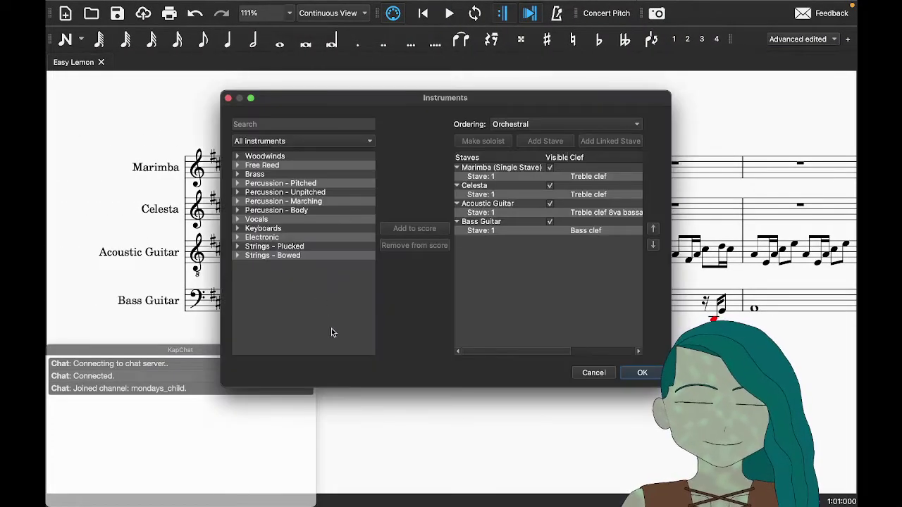
{"action": "left_click", "coordinate": [497, 186]}
{"action": "left_click", "coordinate": [653, 228]}
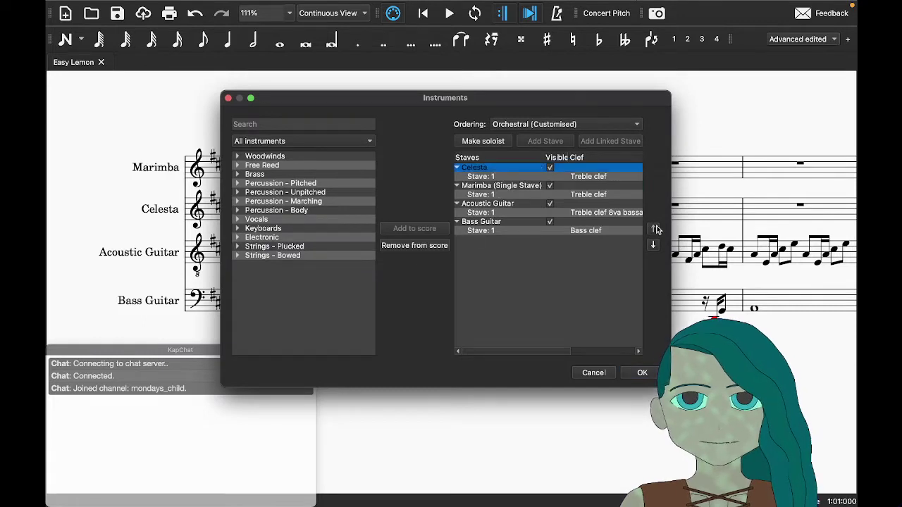
{"action": "left_click", "coordinate": [639, 373]}
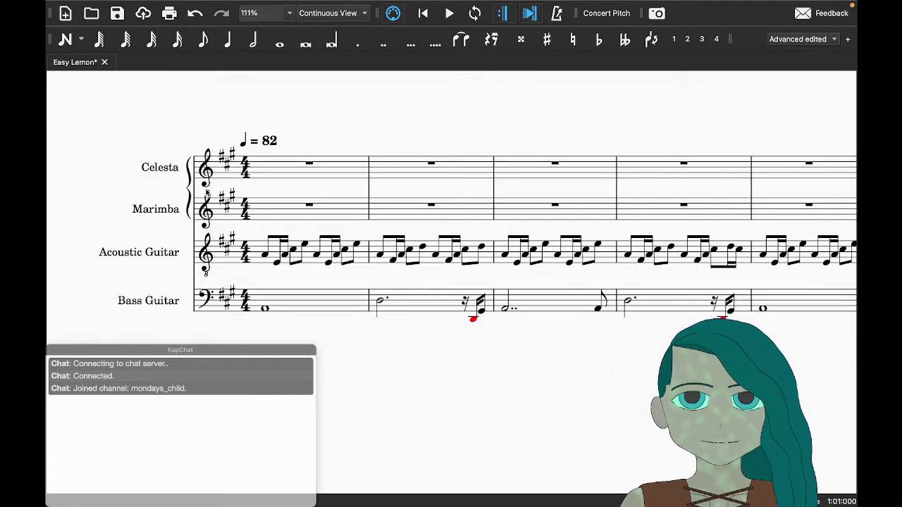
Step: Delete the brace joining the Celesta and Marimba staves and save the score
{"action": "left_click", "coordinate": [189, 191]}
{"action": "key", "text": "Delete"}
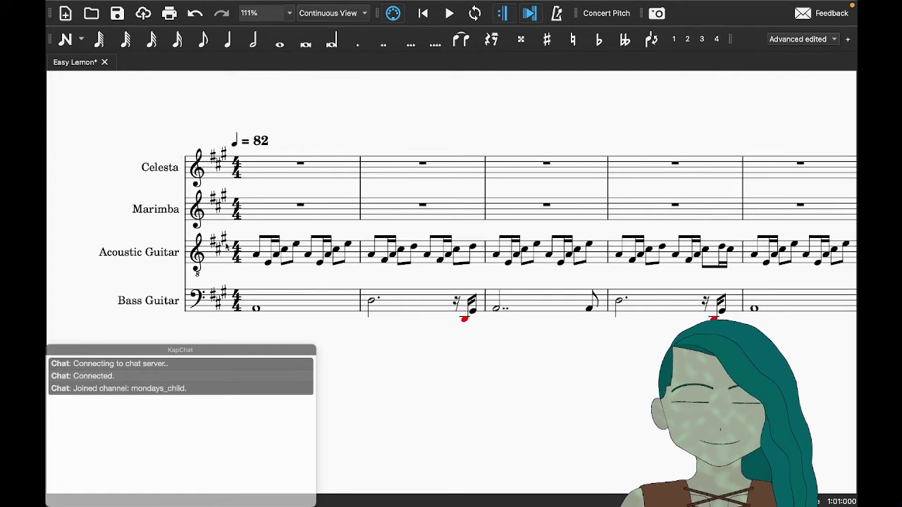
{"action": "key", "text": "ctrl+s"}
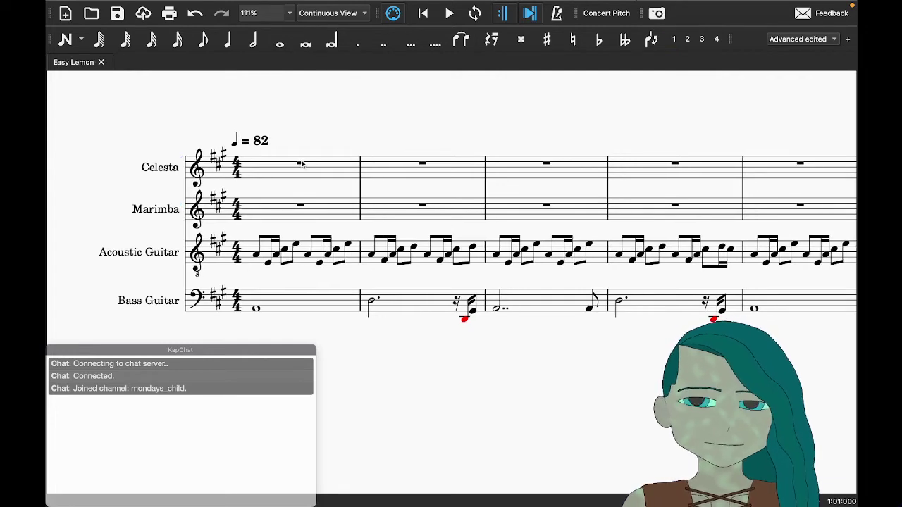
Step: Select the Marimba's bar 5 and play the matching looped bars of the recording in GarageBand
{"action": "left_click", "coordinate": [301, 207]}
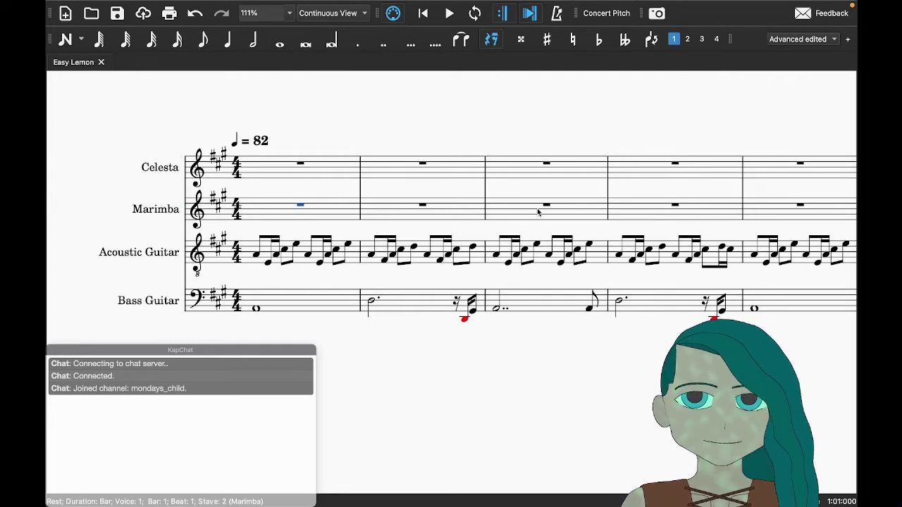
{"action": "scroll", "coordinate": [536, 208], "scroll_direction": "right", "scroll_amount": 5}
{"action": "left_click", "coordinate": [431, 207]}
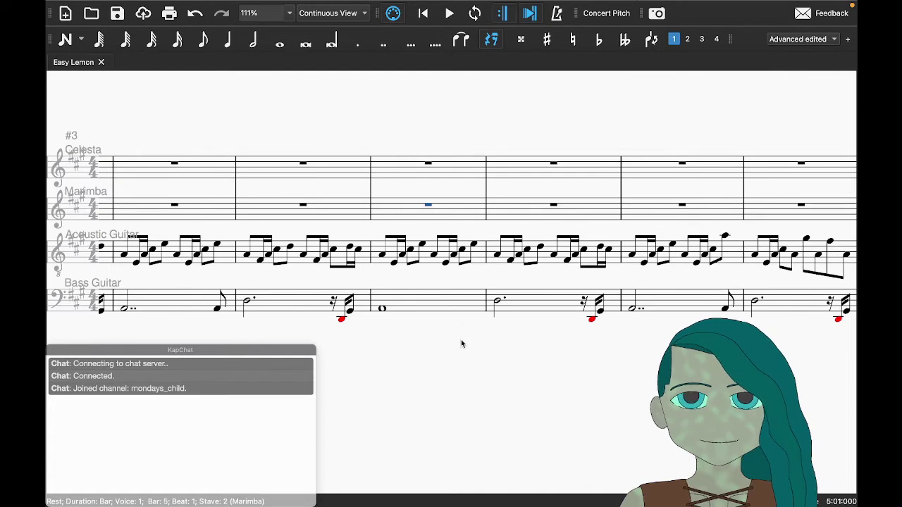
{"action": "key", "text": "super+Tab"}
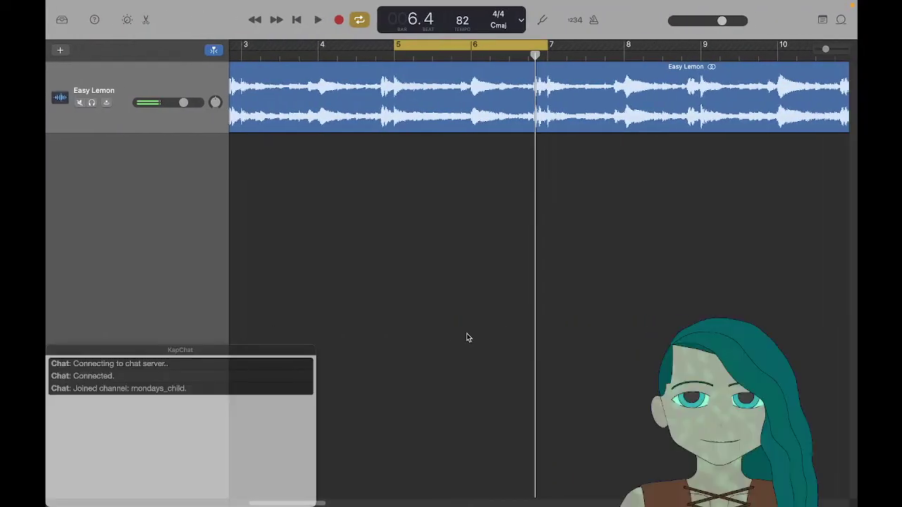
{"action": "key", "text": "space"}
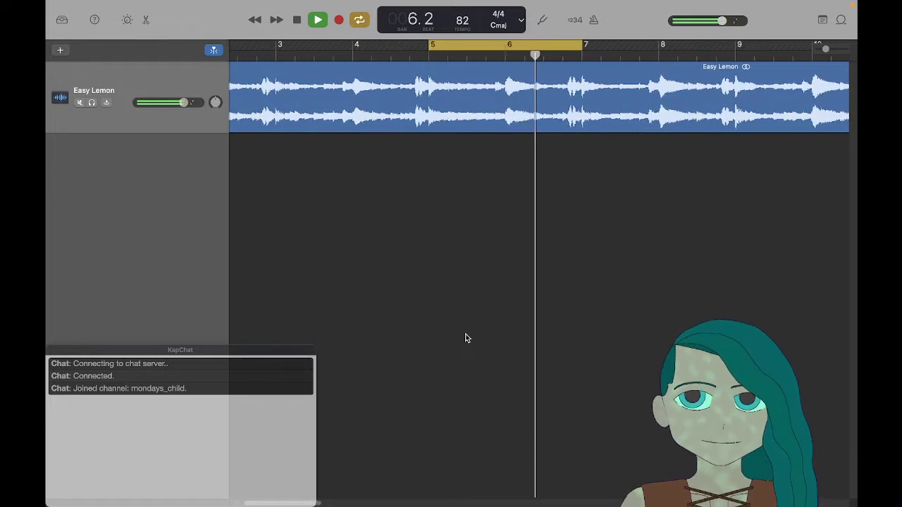
{"action": "key", "text": "space"}
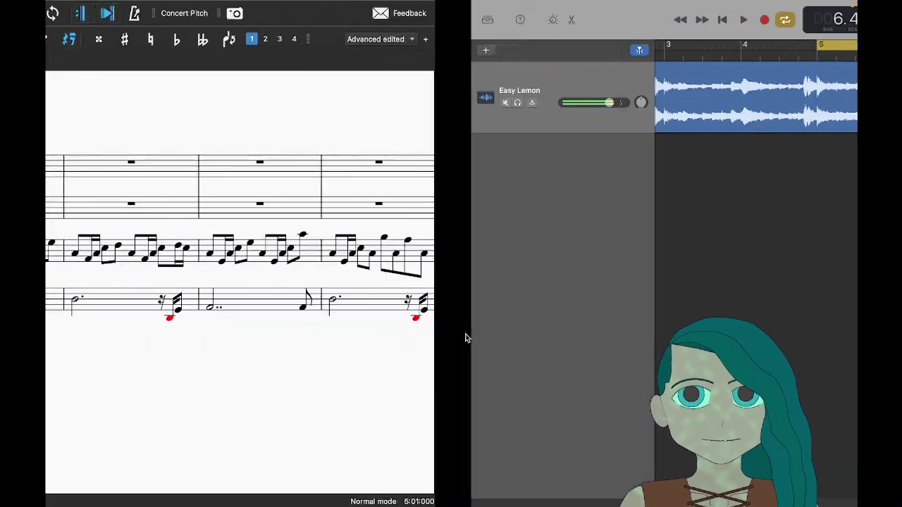
Step: Enter a minim C#5 at the start of the Marimba's bar 5
{"action": "key", "text": "n"}
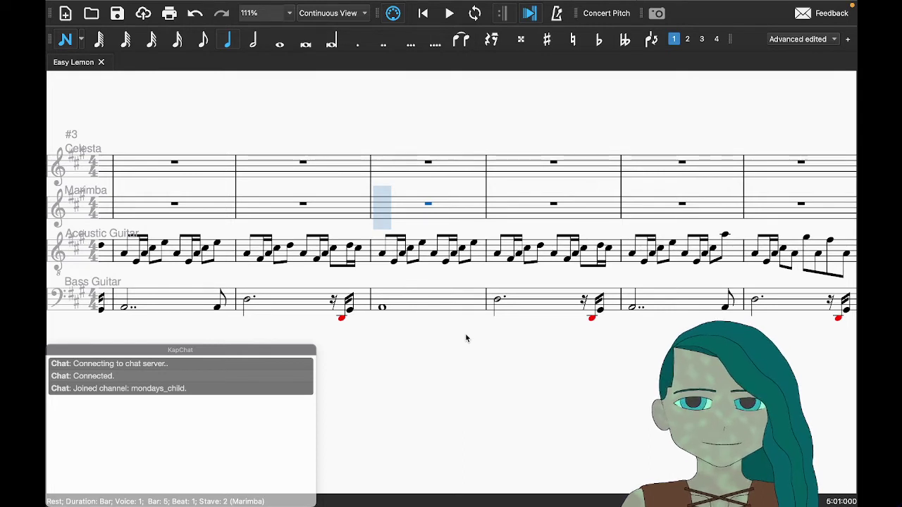
{"action": "key", "text": "6"}
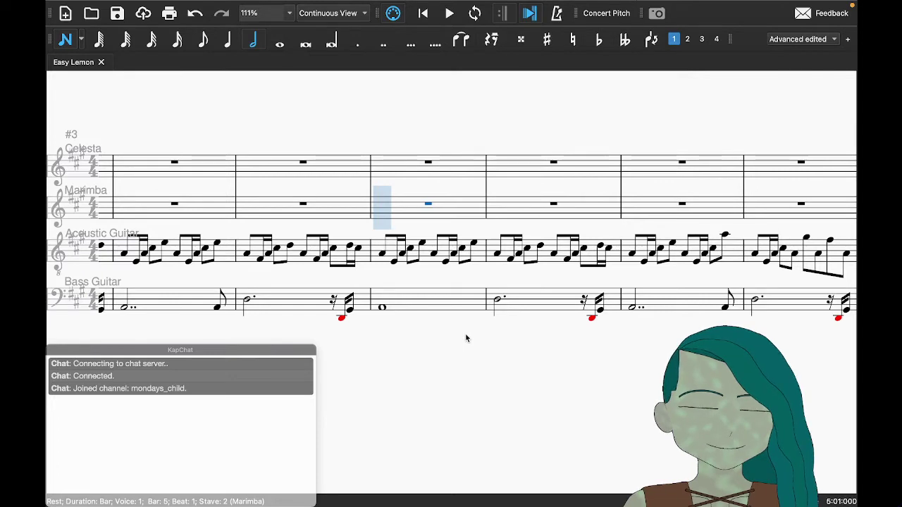
{"action": "key", "text": "c"}
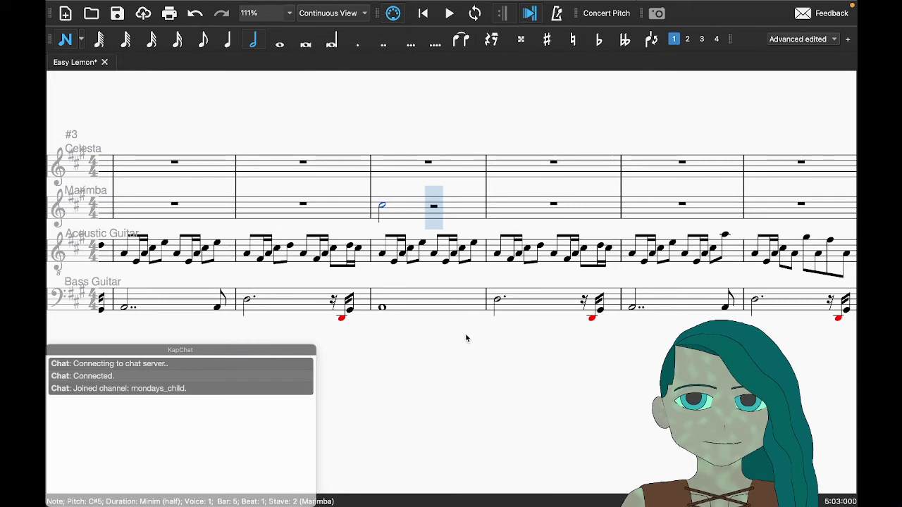
Step: Replay the recording's loop in GarageBand and complete the Marimba's bar 5 with a dotted crotchet rest and a quaver D5
{"action": "key", "text": "ctrl+Right"}
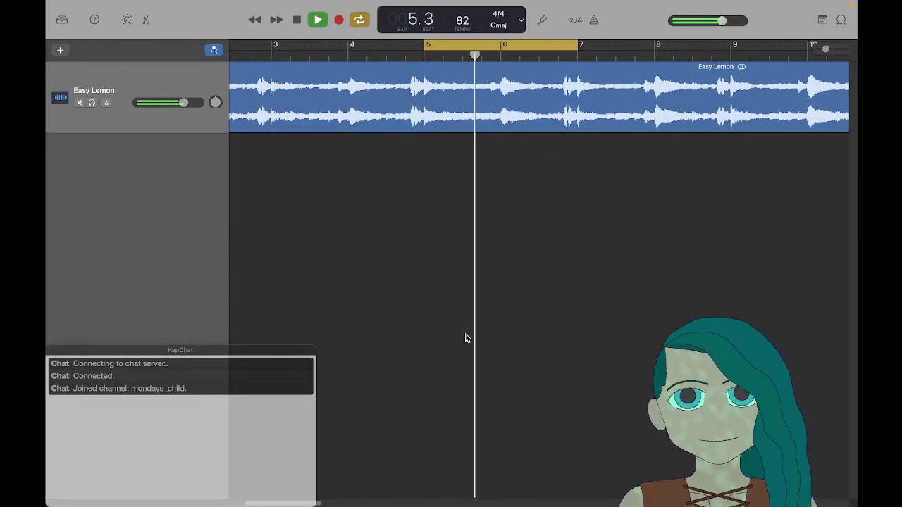
{"action": "key", "text": "space"}
{"action": "key", "text": "ctrl+Left"}
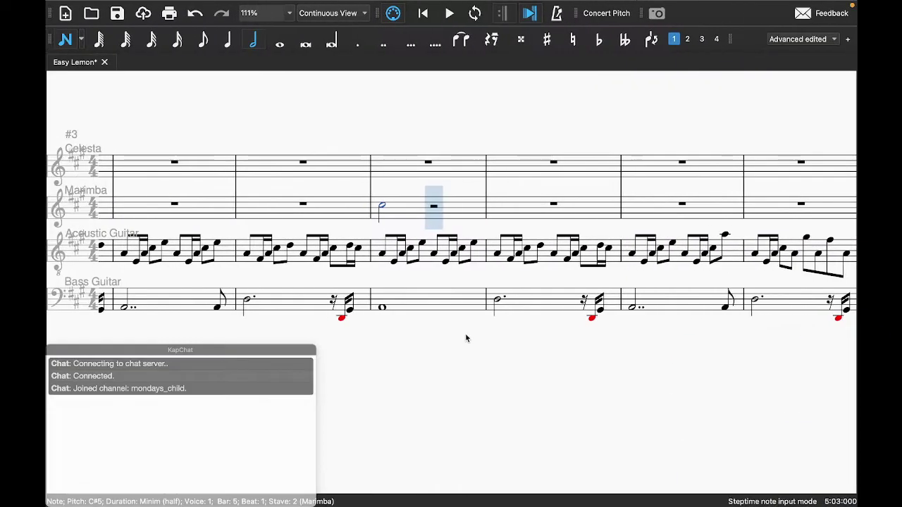
{"action": "key", "text": "5"}
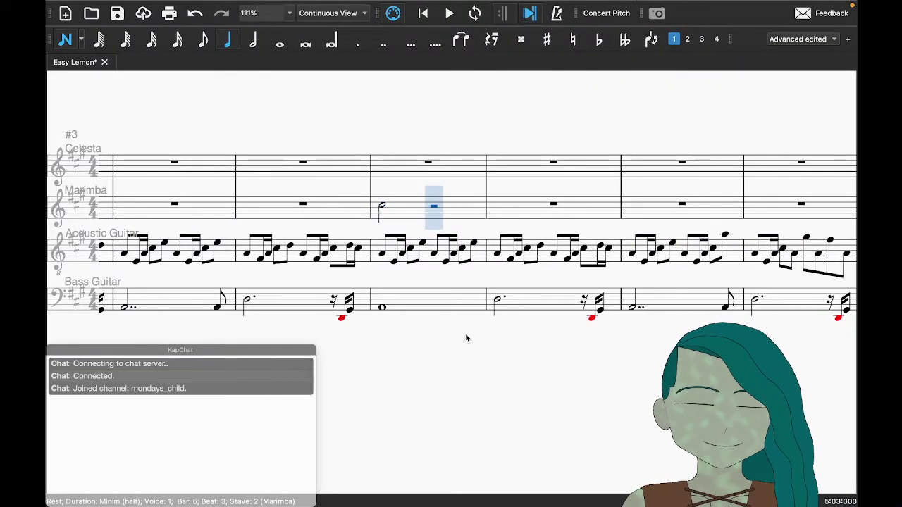
{"action": "key", "text": "period"}
{"action": "key", "text": "4"}
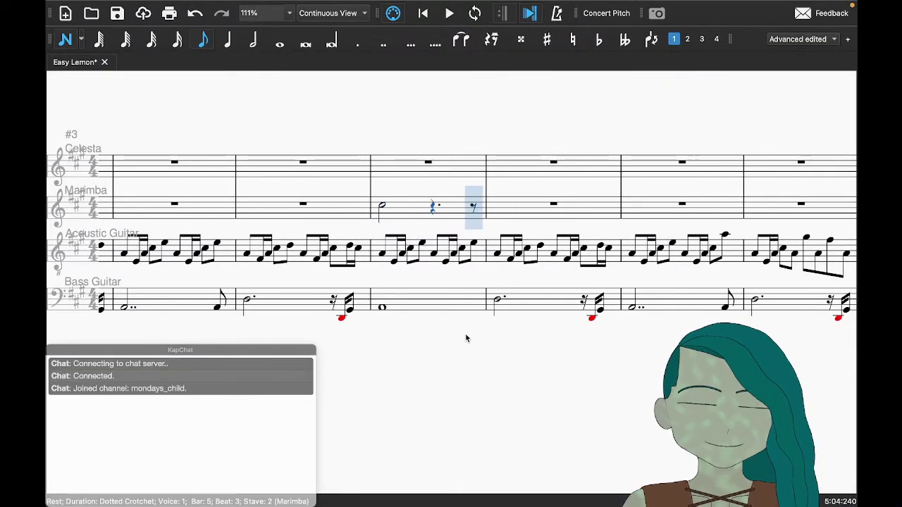
{"action": "key", "text": "d"}
{"action": "key", "text": "Right"}
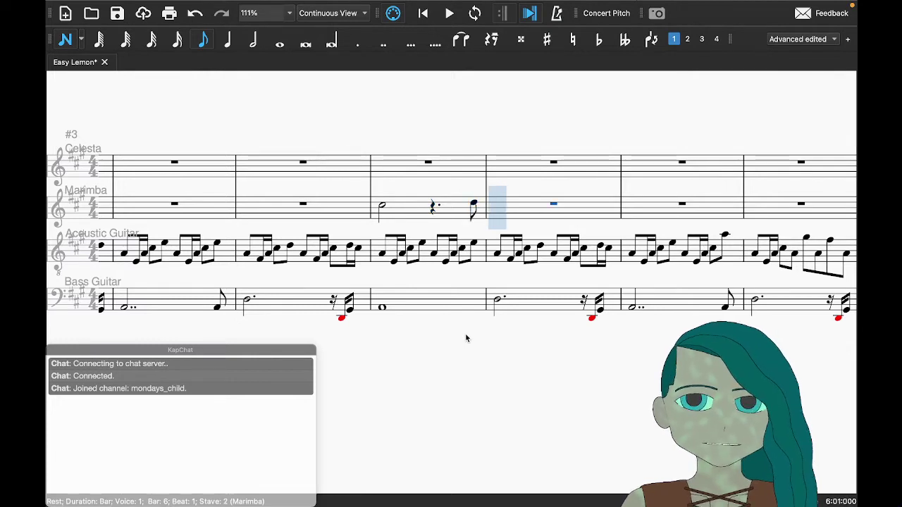
Step: Fill the Marimba's bar 6 with a dotted crotchet E5 and a quaver A4 tied to a minim A4
{"action": "key", "text": "5"}
{"action": "key", "text": "period"}
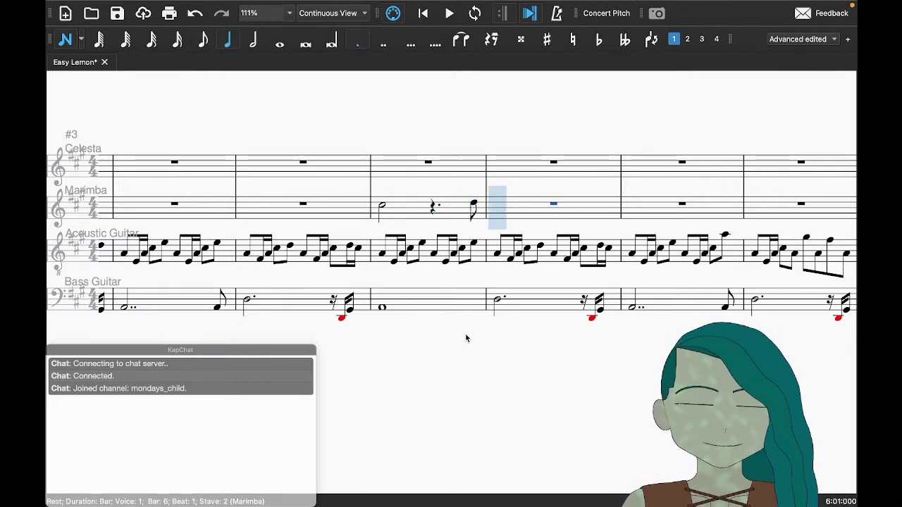
{"action": "key", "text": "e"}
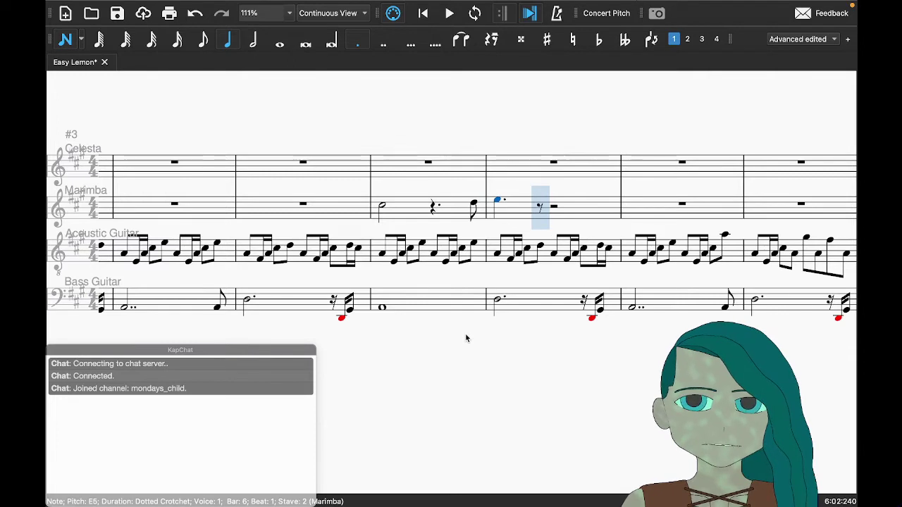
{"action": "key", "text": "4"}
{"action": "key", "text": "a"}
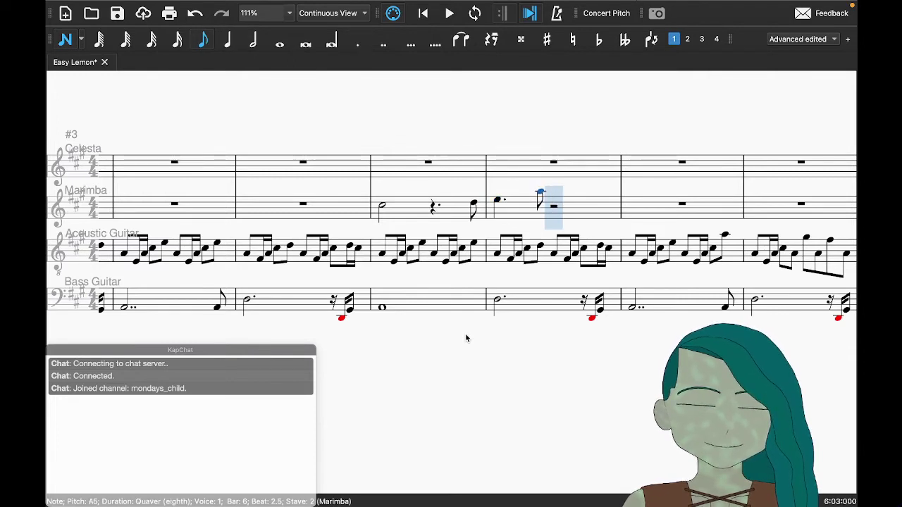
{"action": "key", "text": "ctrl+Down"}
{"action": "key", "text": "6"}
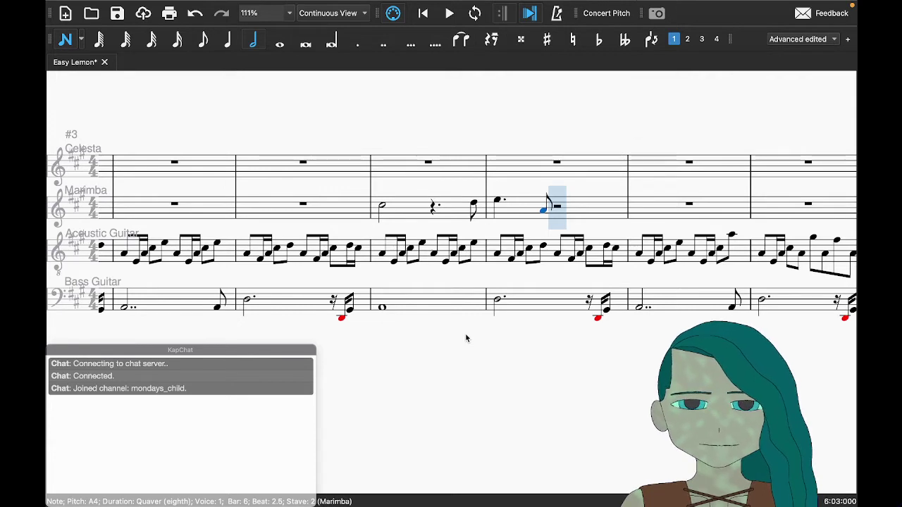
{"action": "key", "text": "plus"}
{"action": "key", "text": "Escape"}
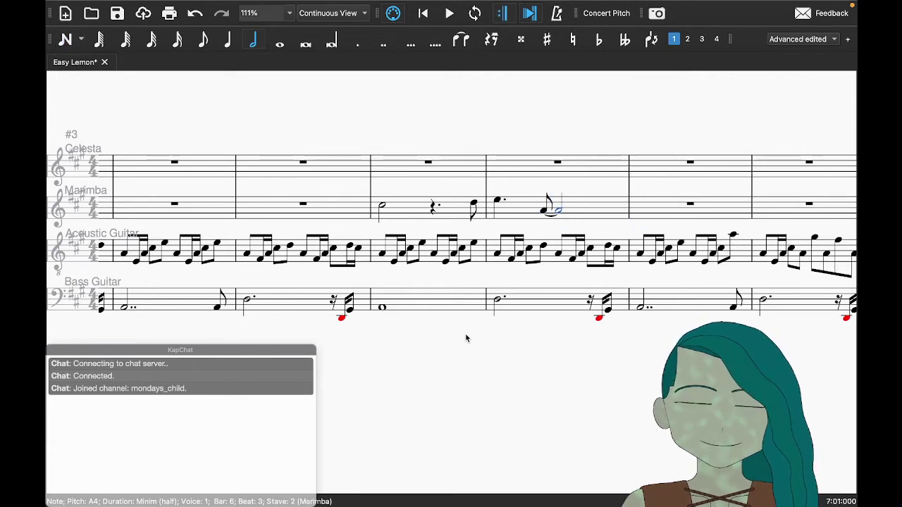
Step: Lengthen the C#5 at the start of the Marimba's bar 5 to a double-dotted minim and save the score
{"action": "key", "text": "Left"}
{"action": "key", "text": "Left"}
{"action": "key", "text": "Left"}
{"action": "key", "text": "Left"}
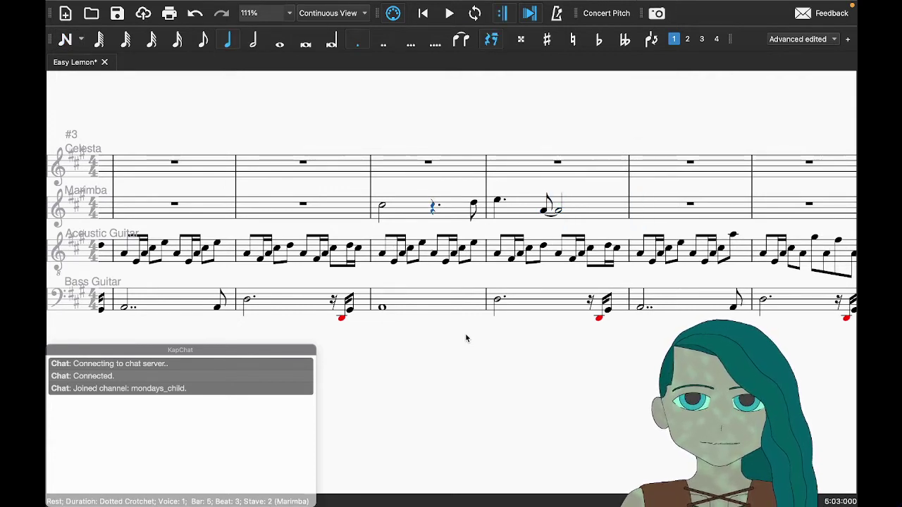
{"action": "key", "text": "Left"}
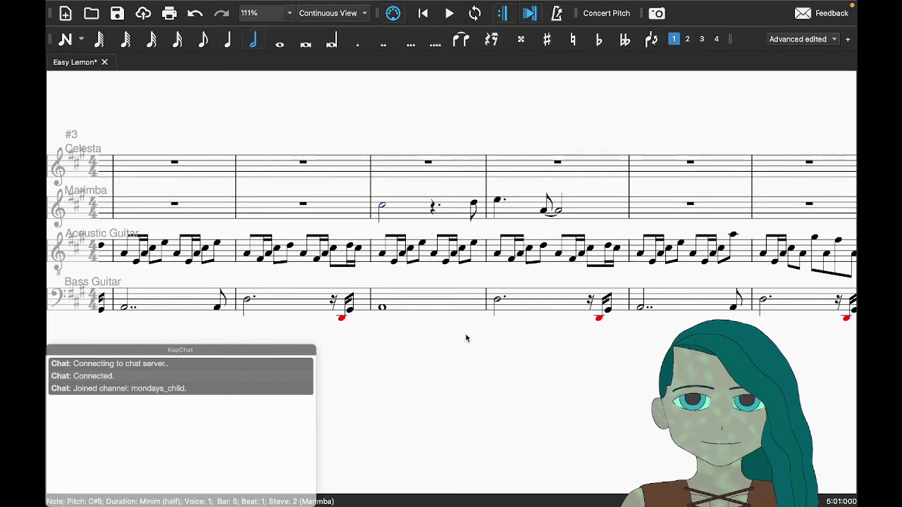
{"action": "left_click", "coordinate": [395, 45]}
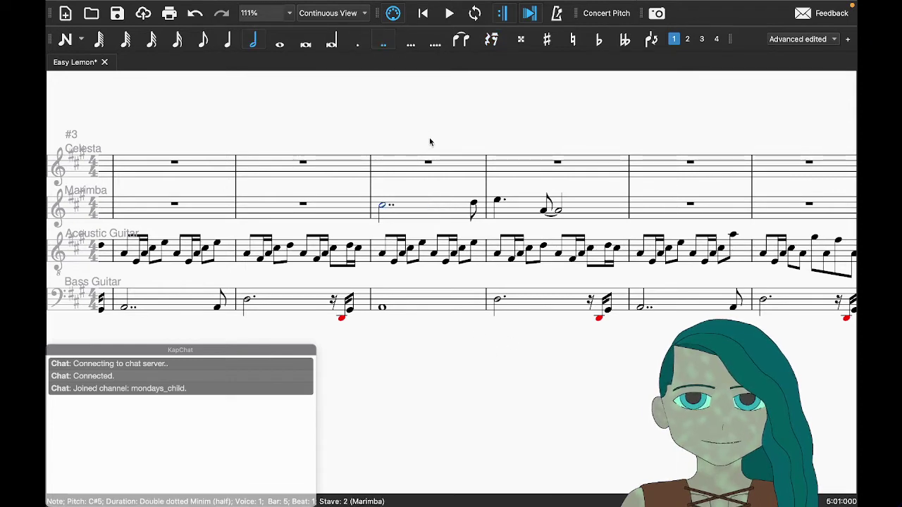
{"action": "key", "text": "Escape"}
{"action": "key", "text": "ctrl+s"}
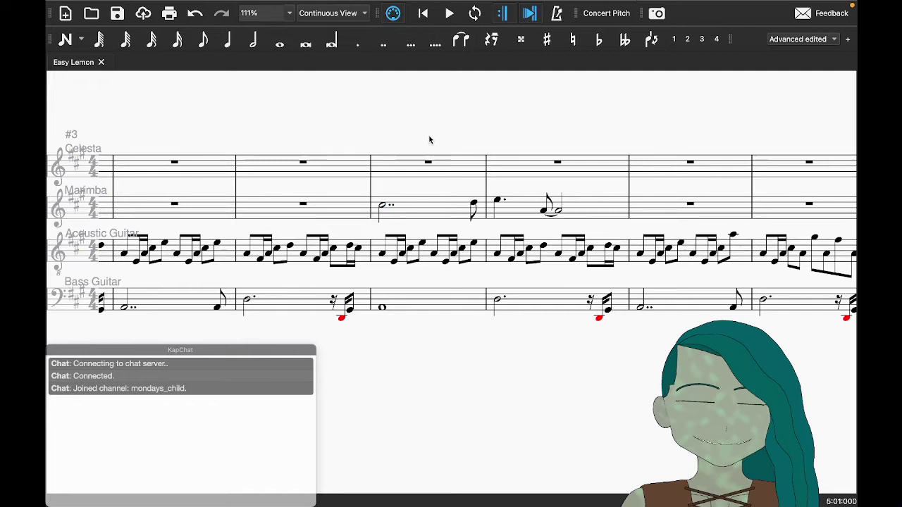
Step: Check the two notes in the Marimba's bar 5 by sounding them one after the other
{"action": "left_click", "coordinate": [381, 205]}
{"action": "left_click", "coordinate": [454, 136]}
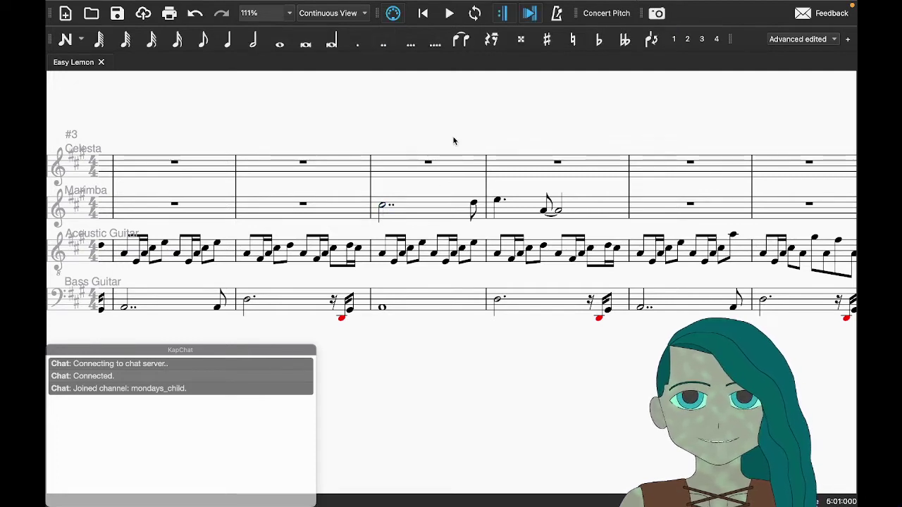
{"action": "left_click", "coordinate": [473, 205]}
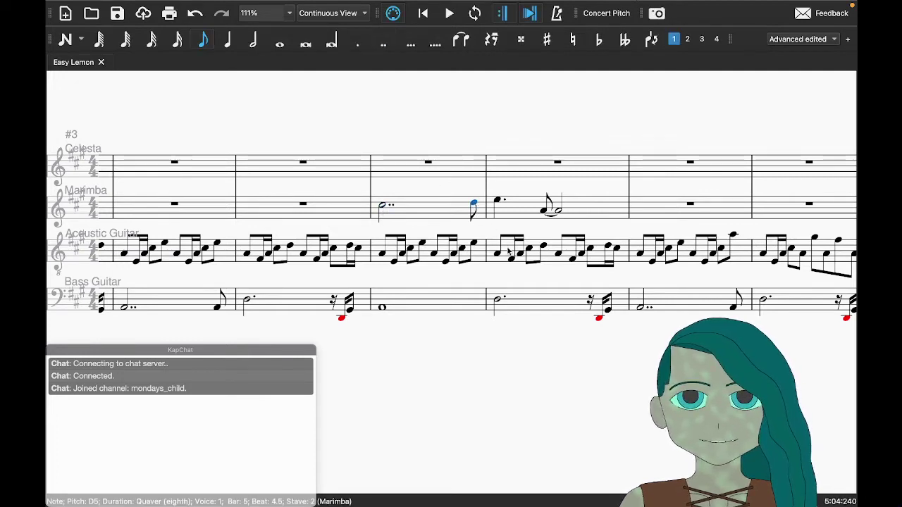
{"action": "key", "text": "Escape"}
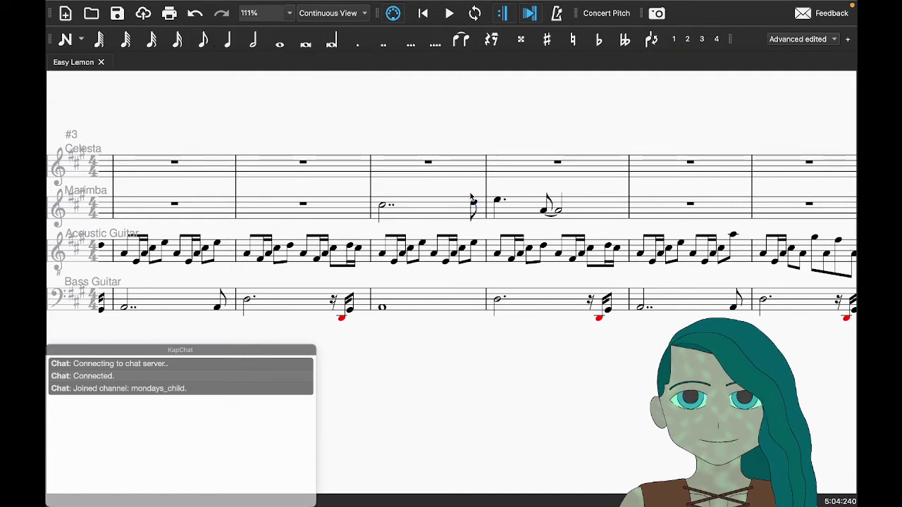
Step: Play back the Marimba's bars 5 and 6 in the score and clear the selection
{"action": "left_click", "coordinate": [435, 213]}
{"action": "key", "text": "space"}
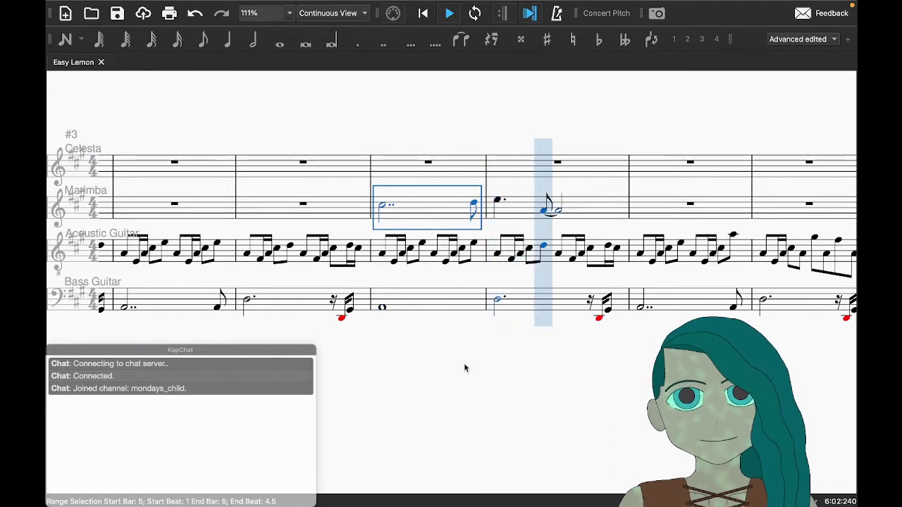
{"action": "key", "text": "space"}
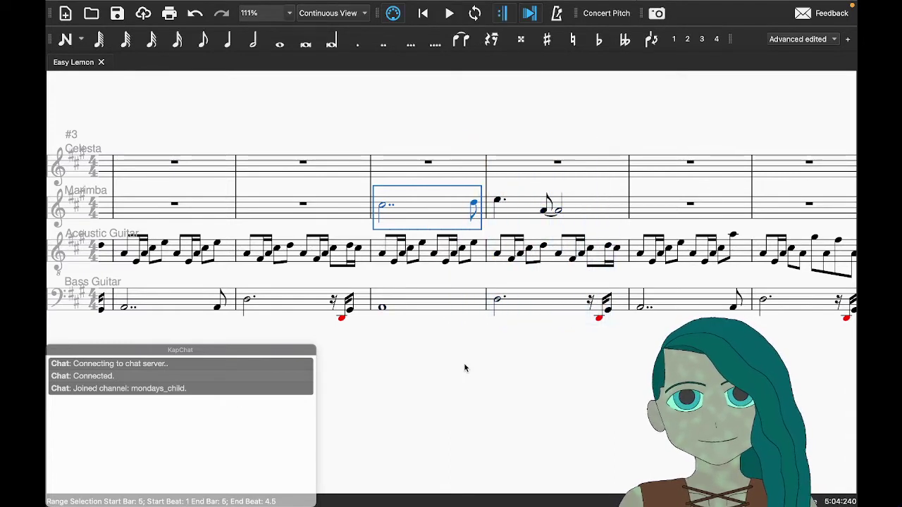
{"action": "left_click", "coordinate": [483, 365]}
Step: Switch to GarageBand, move the two-bar loop to bars 7–8 and listen to it
{"action": "key", "text": "super+Tab"}
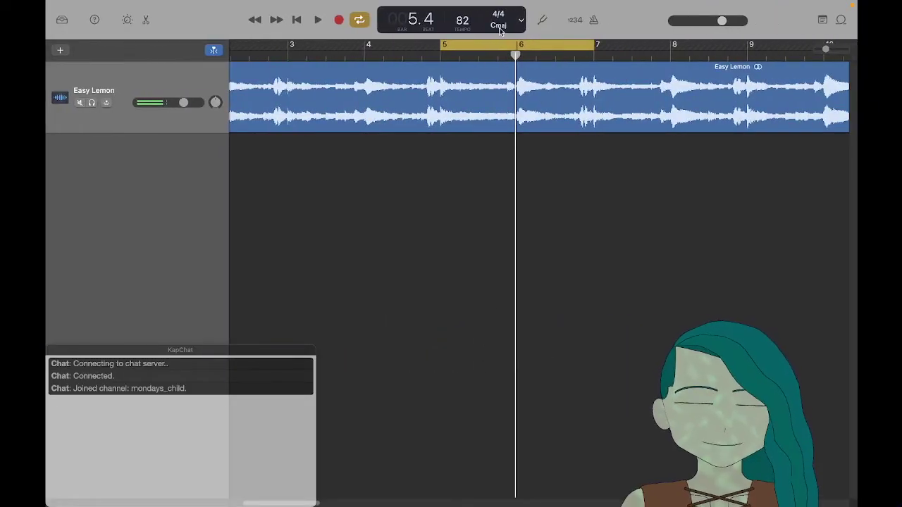
{"action": "left_click_drag", "start_coordinate": [509, 42], "coordinate": [662, 43]}
{"action": "key", "text": "space"}
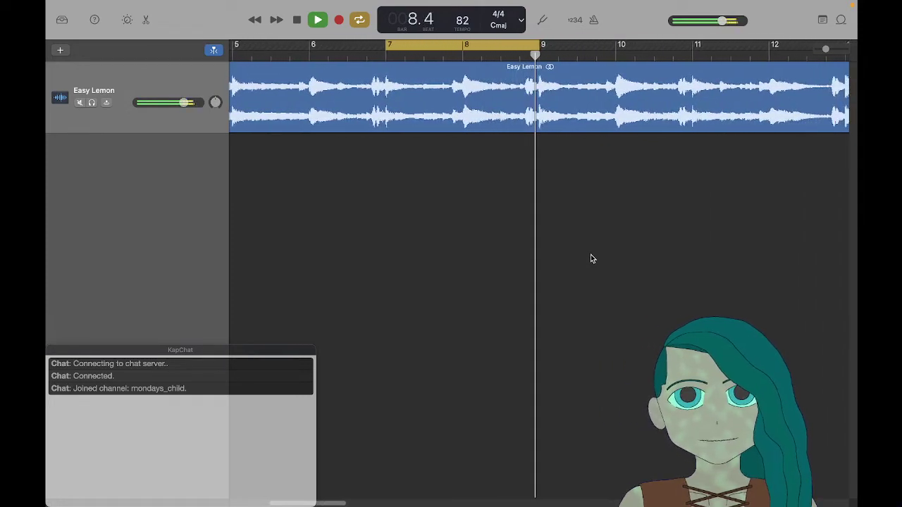
{"action": "key", "text": "space"}
{"action": "key", "text": "space"}
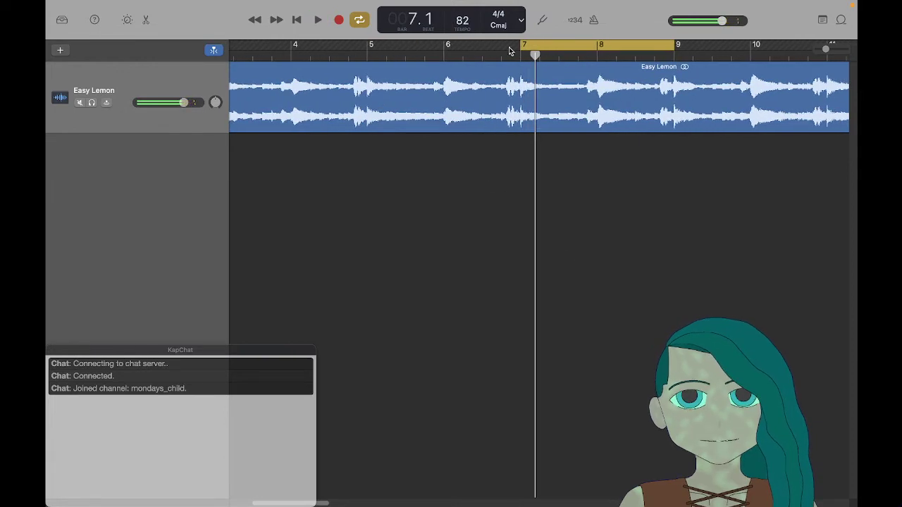
Step: Listen to the recording from bar 6 onward without the loop, and replay the bars 7–8 loop
{"action": "left_click", "coordinate": [451, 56]}
{"action": "key", "text": "space"}
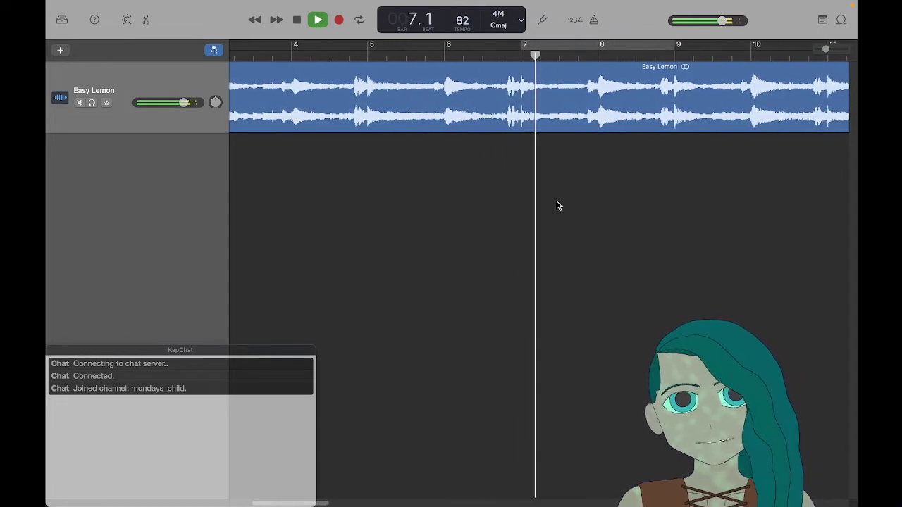
{"action": "key", "text": "c"}
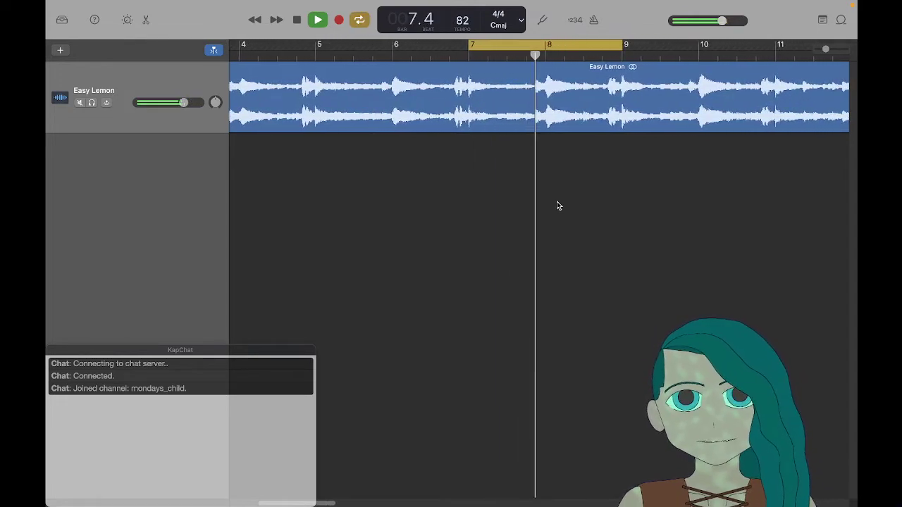
{"action": "key", "text": "c"}
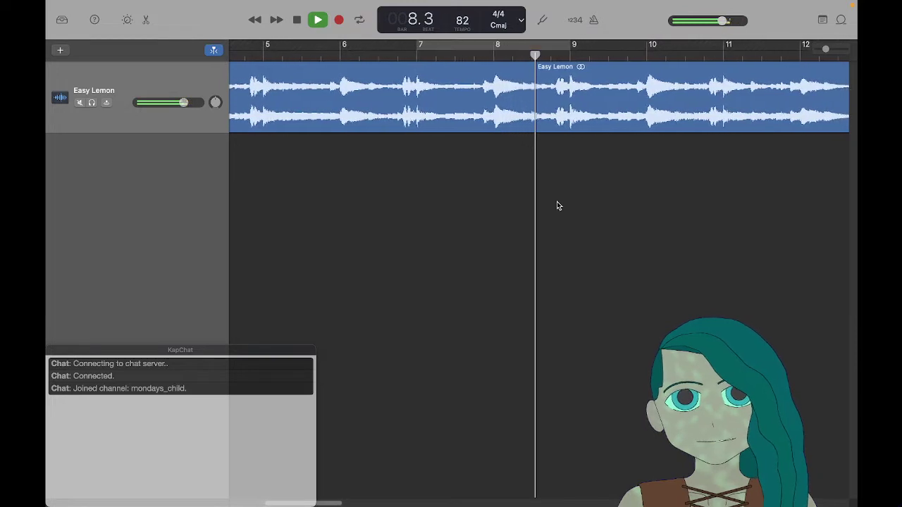
{"action": "key", "text": "space"}
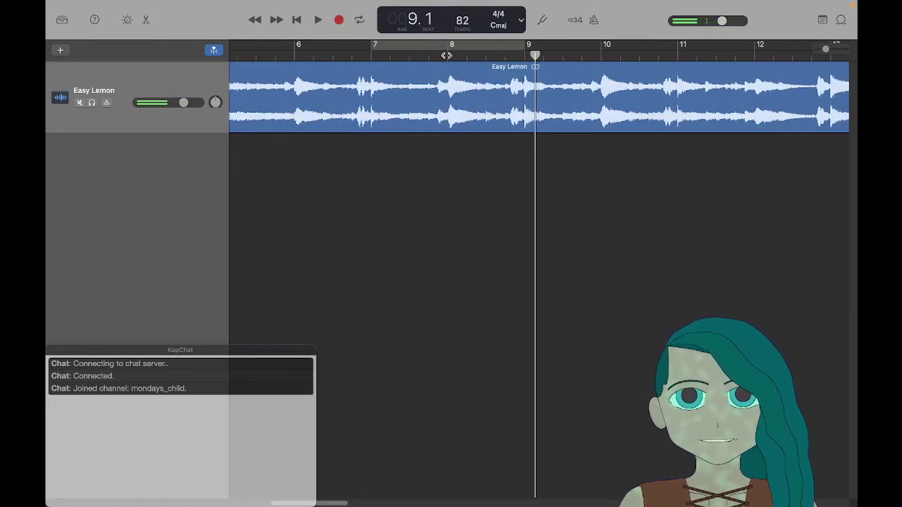
{"action": "key", "text": "space"}
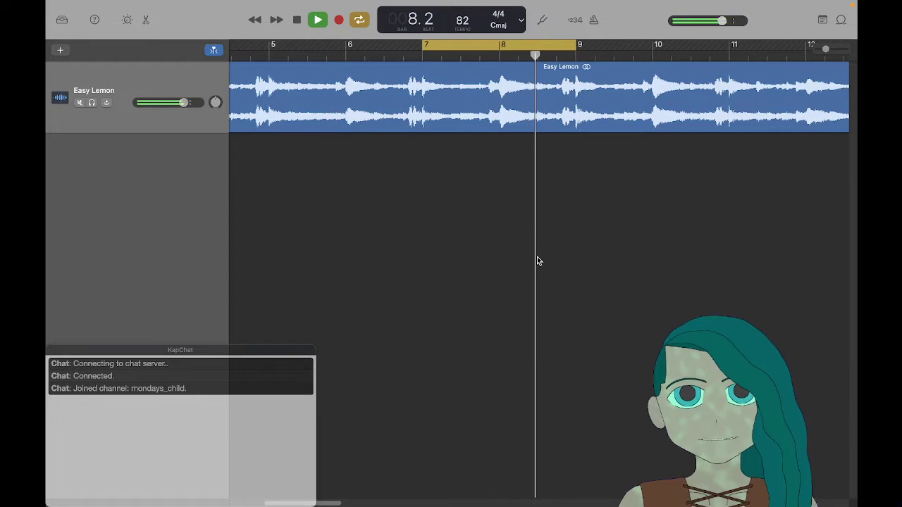
Step: Return to MuseScore, enter a semibreve A4 in the Celesta's bar 8 and save the score
{"action": "key", "text": "ctrl+Left"}
{"action": "scroll", "coordinate": [541, 259], "scroll_direction": "right", "scroll_amount": 3}
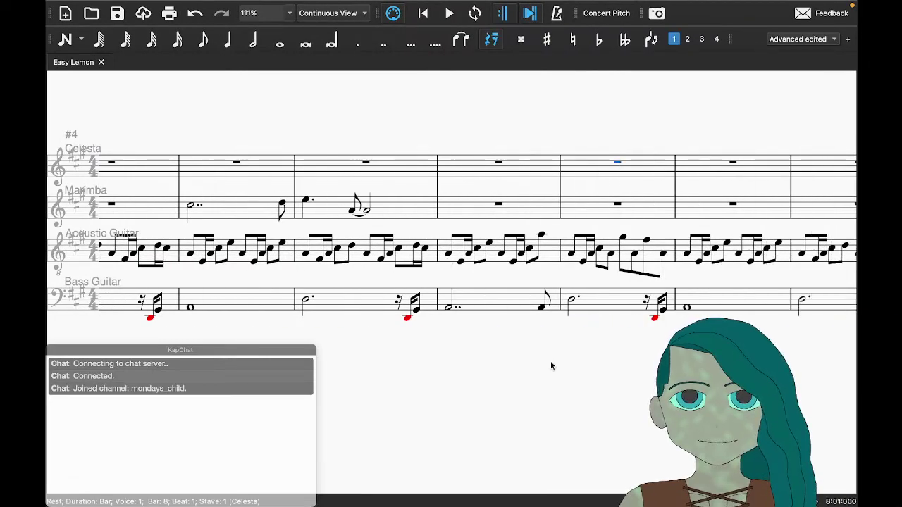
{"action": "key", "text": "n"}
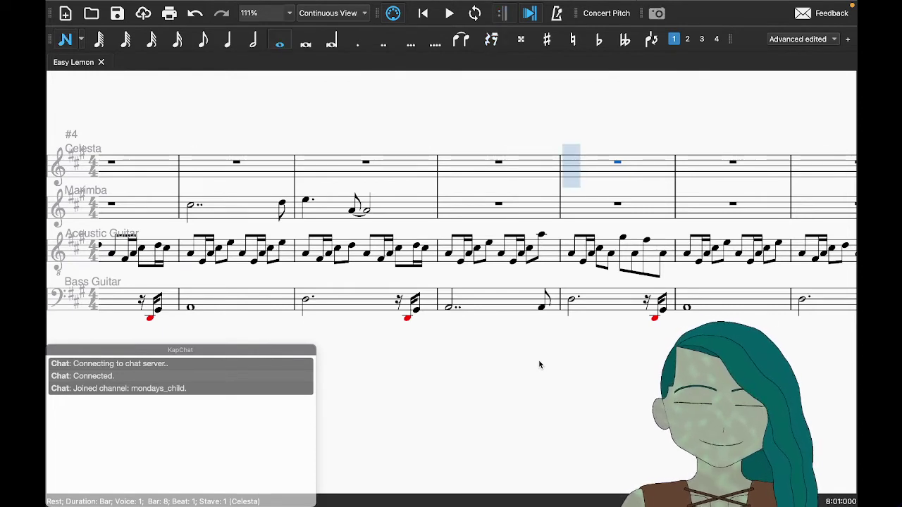
{"action": "key", "text": "a"}
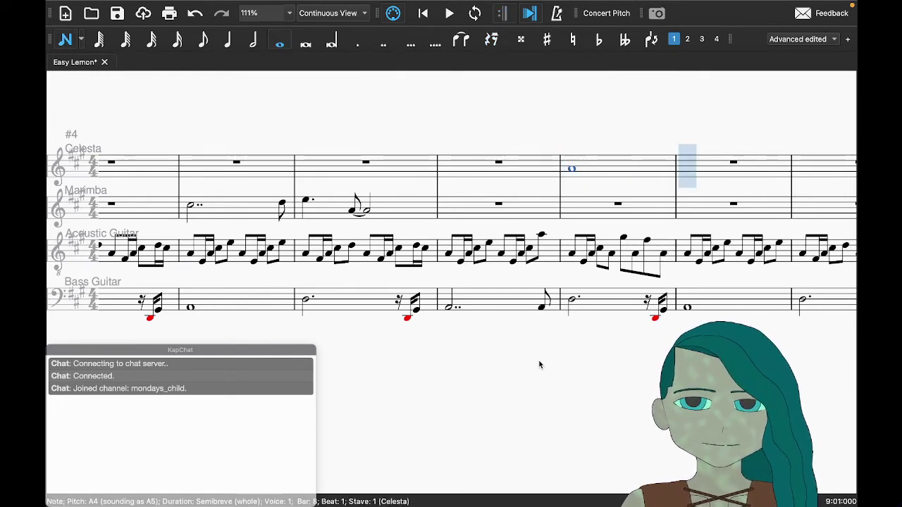
{"action": "key", "text": "Escape"}
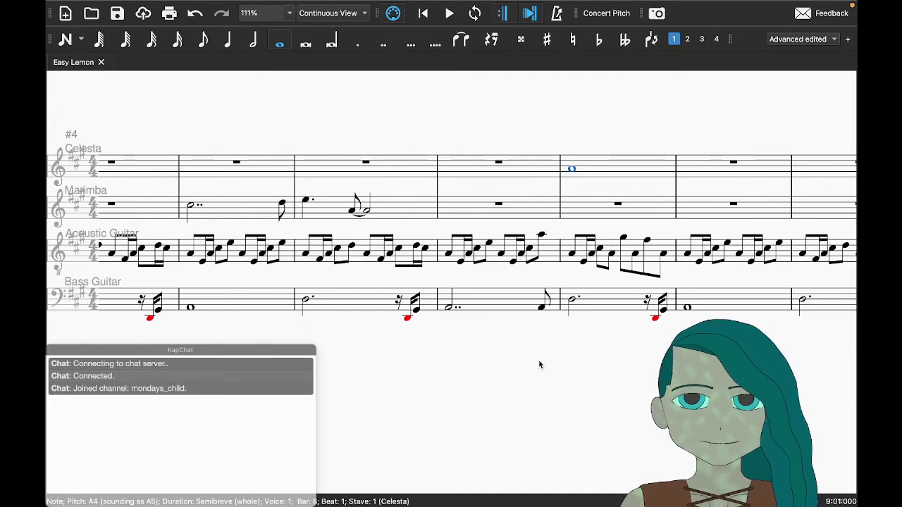
Step: Switch to GarageBand, move the loop to bars 9–10 and listen from bar 7 through bar 10 with looping off
{"action": "key", "text": "super+Tab"}
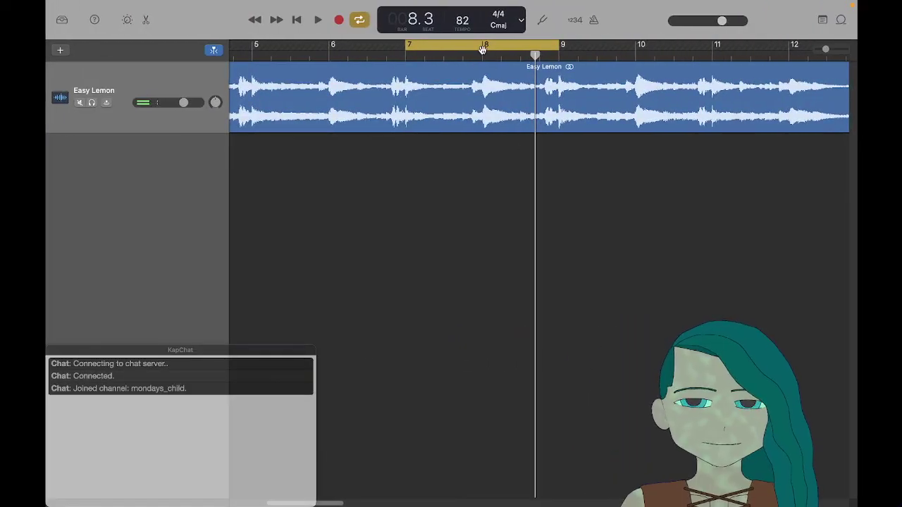
{"action": "left_click_drag", "start_coordinate": [482, 49], "coordinate": [636, 49]}
{"action": "key", "text": "space"}
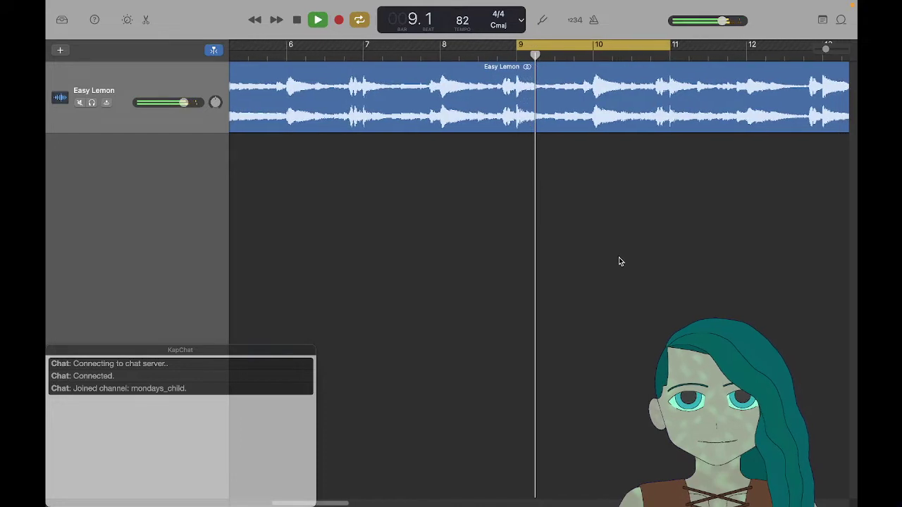
{"action": "key", "text": "space"}
{"action": "key", "text": "c"}
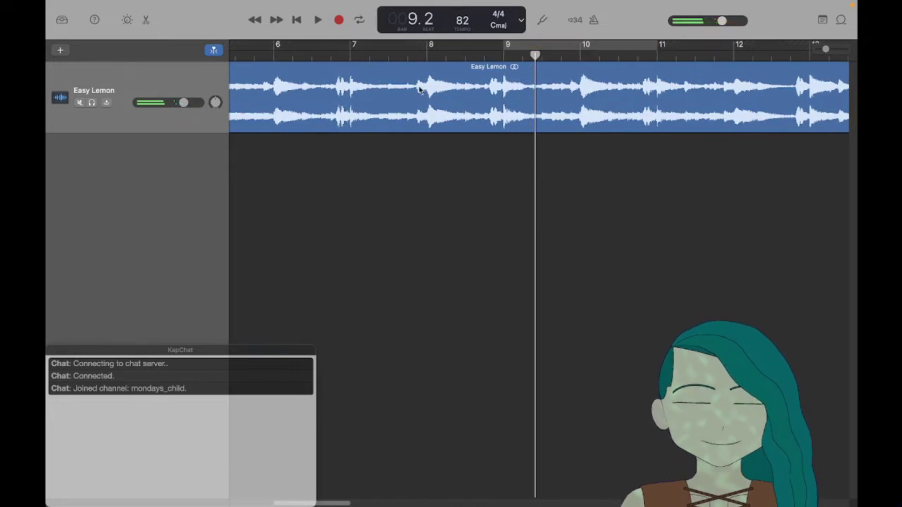
{"action": "left_click", "coordinate": [354, 57]}
{"action": "key", "text": "space"}
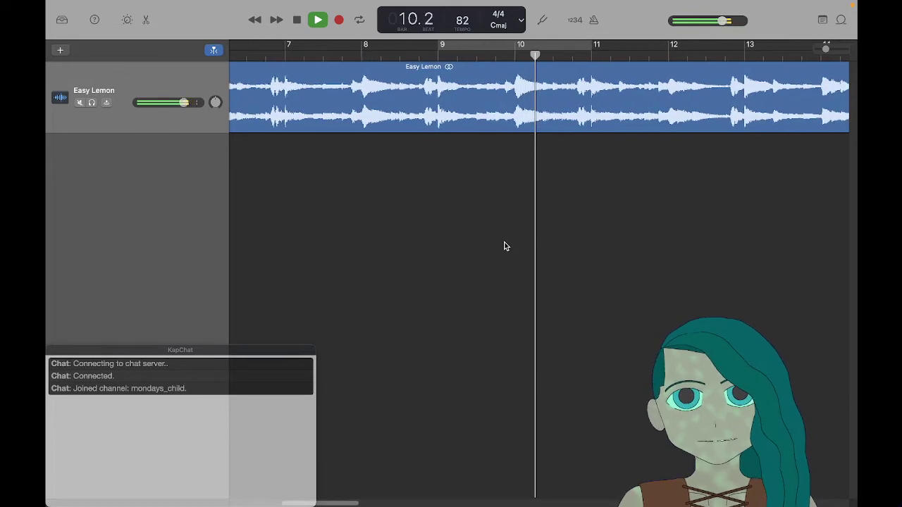
{"action": "key", "text": "space"}
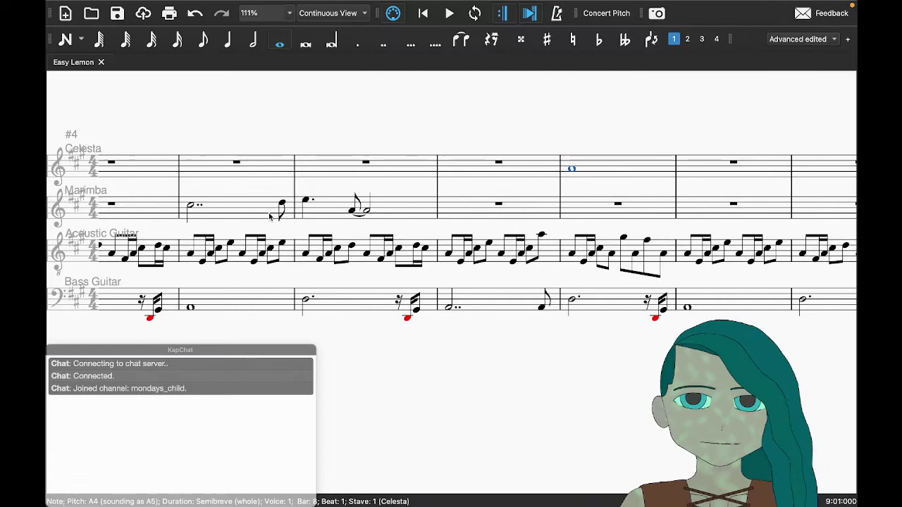
Step: In the MuseScore score, copy the Marimba's bars 5–6 to bars 9–10 and change bar 10 to minims E5 and A4
{"action": "left_click", "coordinate": [266, 212]}
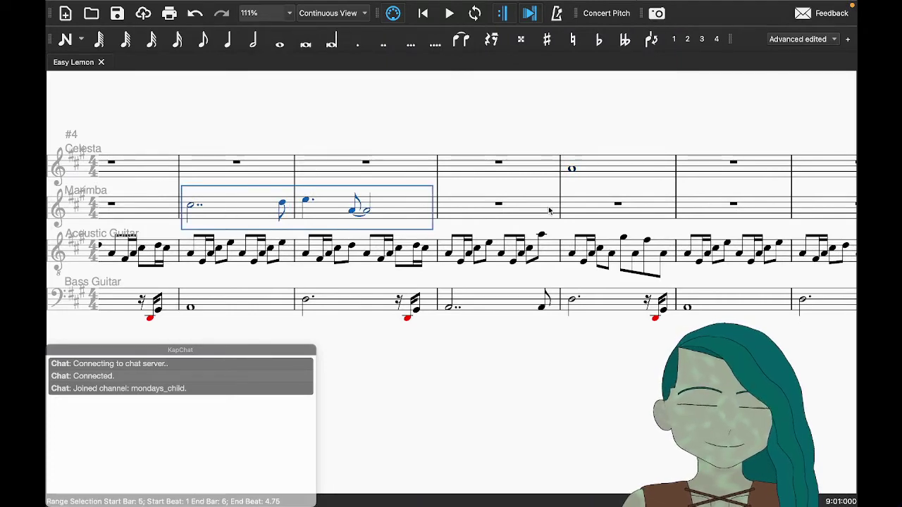
{"action": "left_click", "coordinate": [713, 207]}
{"action": "key", "text": "ctrl+v"}
{"action": "scroll", "coordinate": [703, 210], "scroll_direction": "right", "scroll_amount": 6}
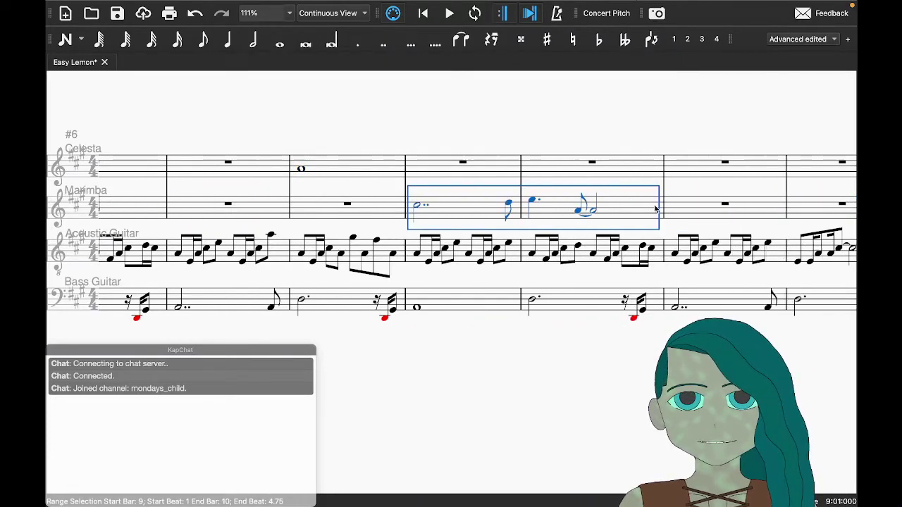
{"action": "left_click", "coordinate": [408, 203]}
{"action": "key", "text": "6"}
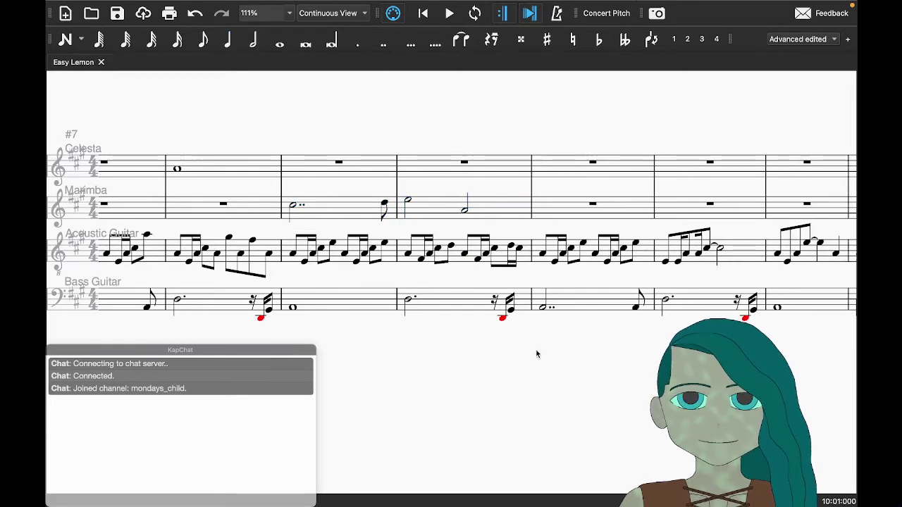
Step: Switch to GarageBand and listen to the recording through bar 12 with looping off
{"action": "key", "text": "super+Tab"}
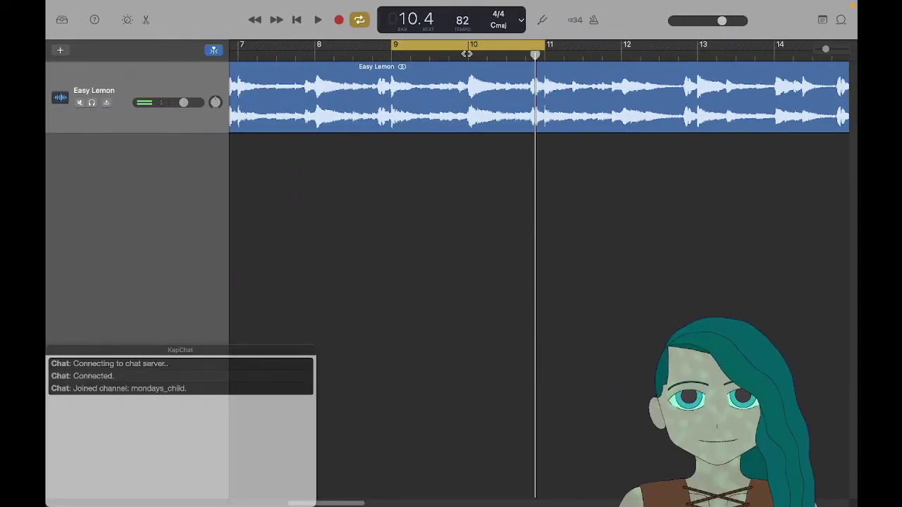
{"action": "left_click", "coordinate": [467, 46]}
{"action": "key", "text": "space"}
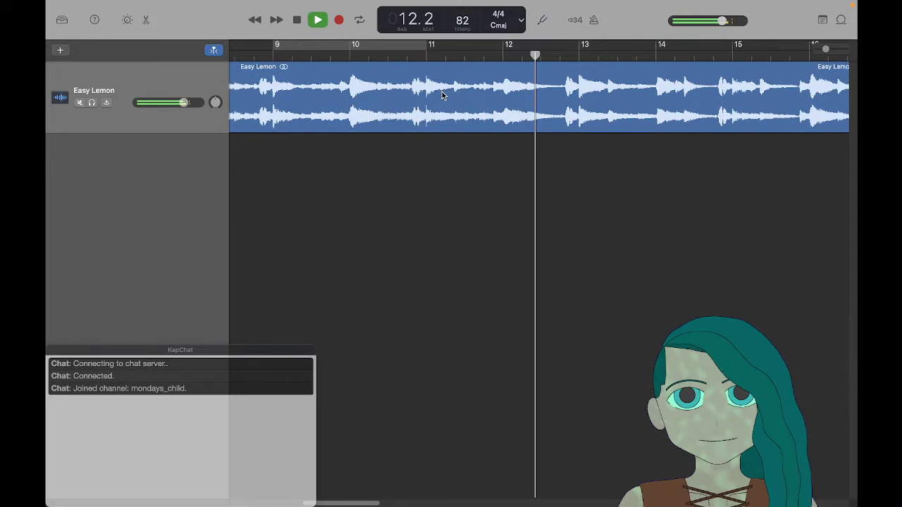
{"action": "key", "text": "space"}
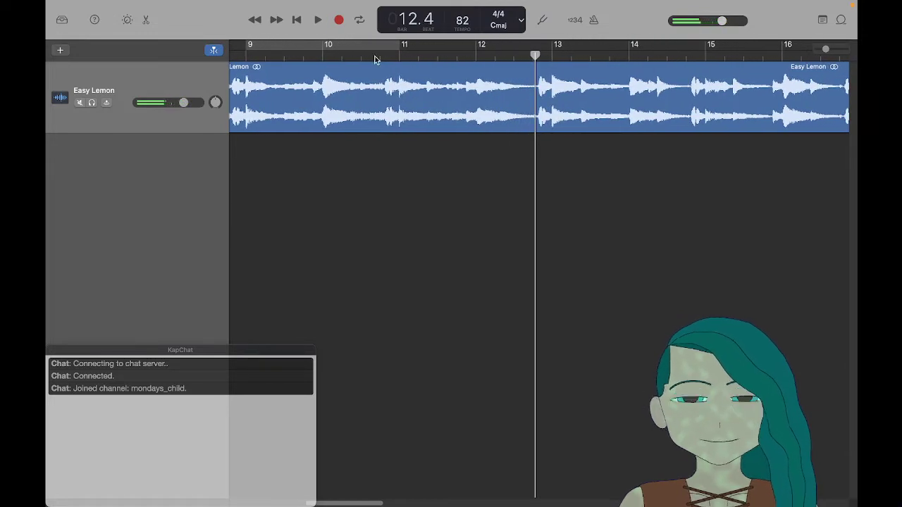
Step: Loop bars 11–12 of the recording, shorten the loop to bar 11 only and listen to it
{"action": "left_click", "coordinate": [325, 42]}
{"action": "left_click_drag", "start_coordinate": [325, 42], "coordinate": [483, 43]}
{"action": "key", "text": "space"}
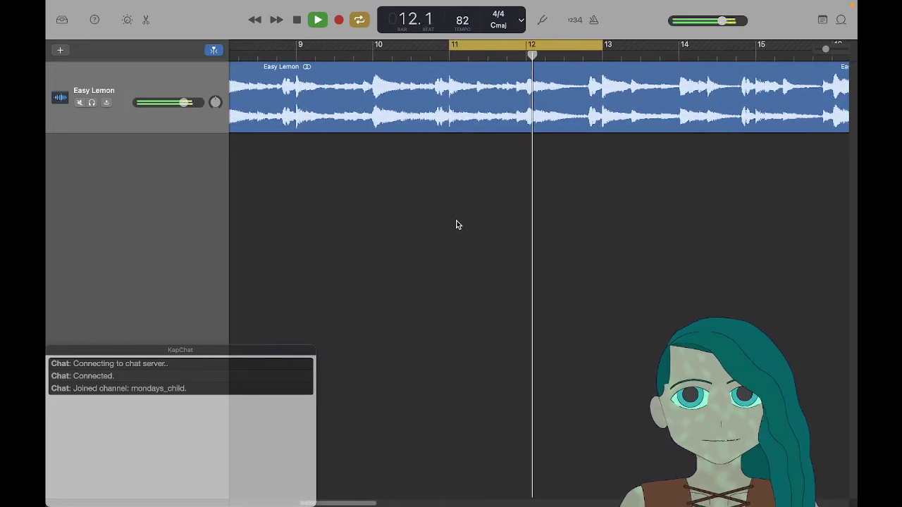
{"action": "key", "text": "space"}
{"action": "left_click_drag", "start_coordinate": [596, 45], "coordinate": [529, 45]}
{"action": "key", "text": "space"}
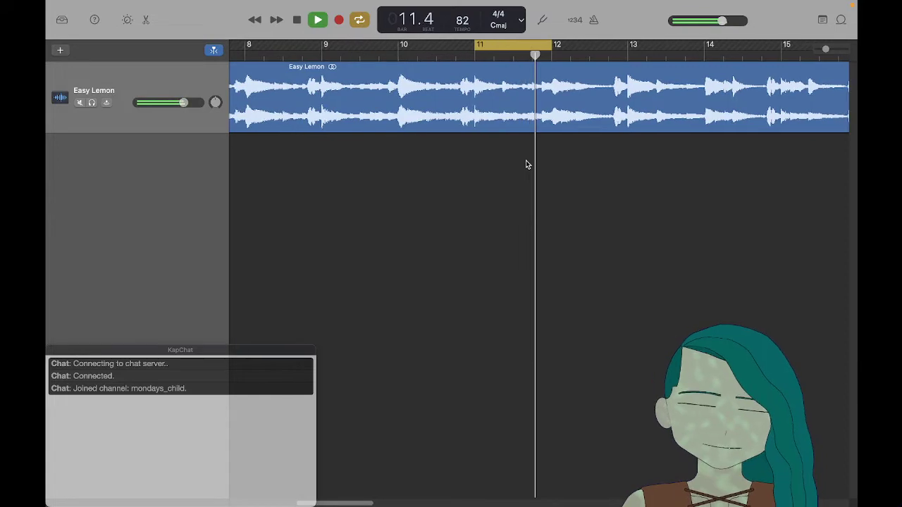
Step: Return to MuseScore and fill the Celesta's bar 11 with dotted crotchets A4 and G#4 and a crotchet E4
{"action": "key", "text": "ctrl+Left"}
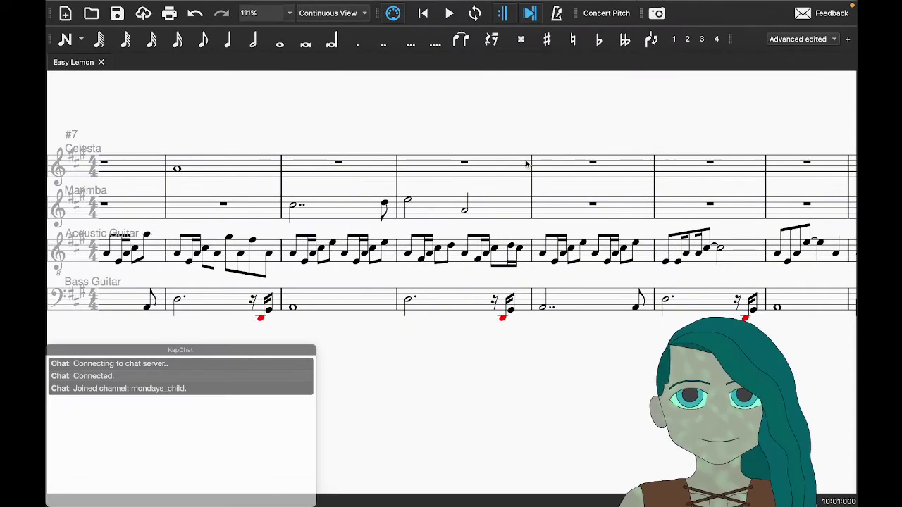
{"action": "key", "text": "n"}
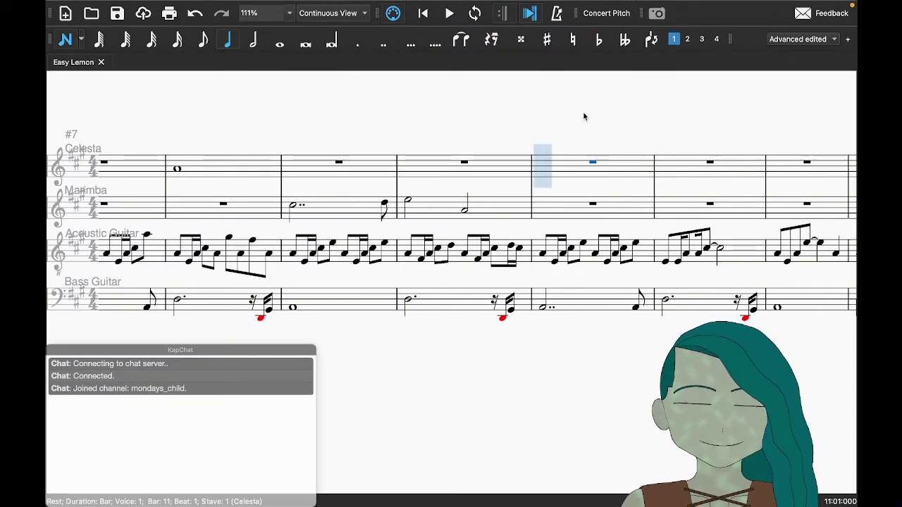
{"action": "key", "text": "period"}
{"action": "key", "text": "a"}
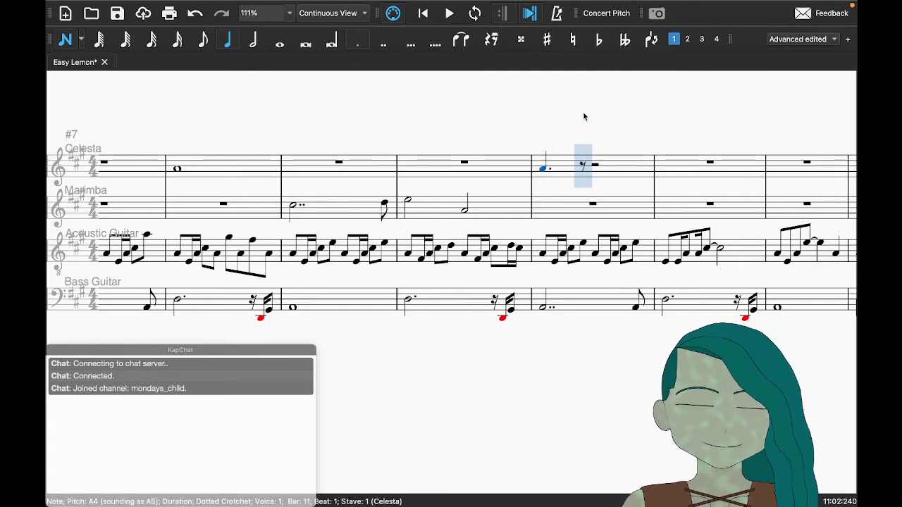
{"action": "key", "text": "g"}
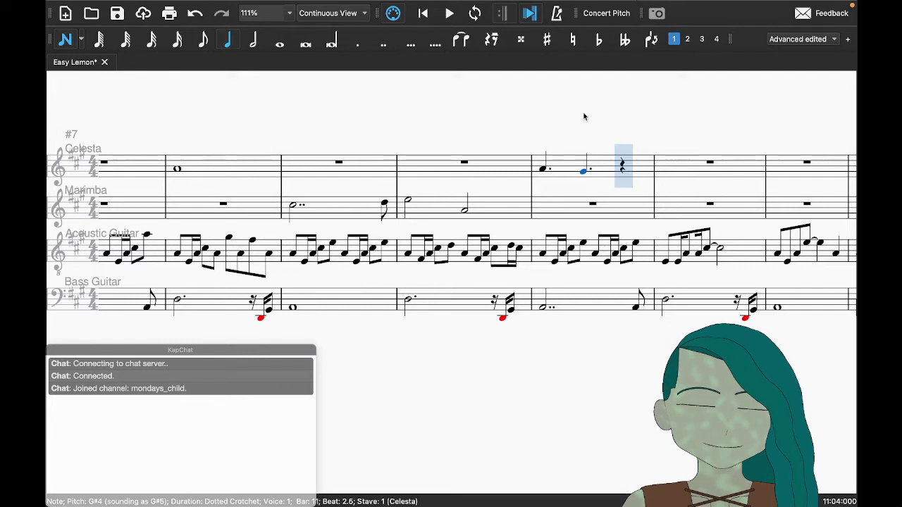
{"action": "key", "text": "e"}
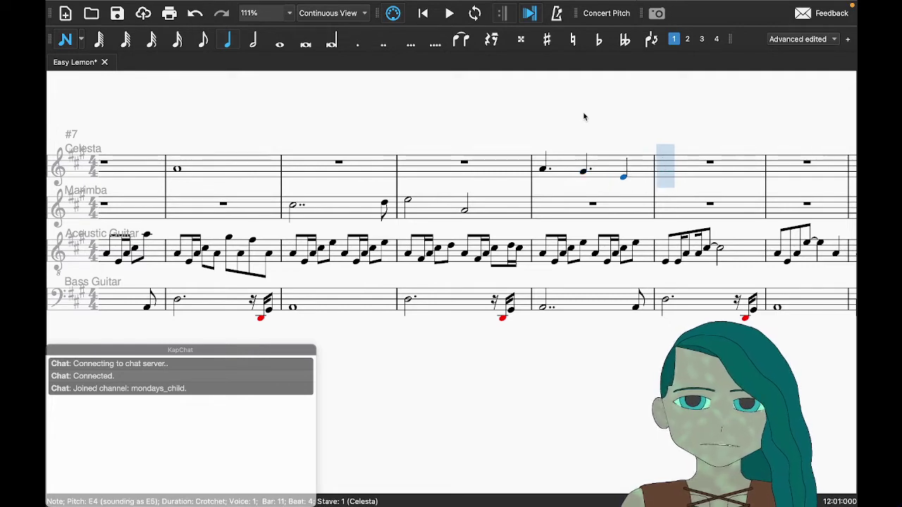
{"action": "key", "text": "Escape"}
{"action": "key", "text": "Escape"}
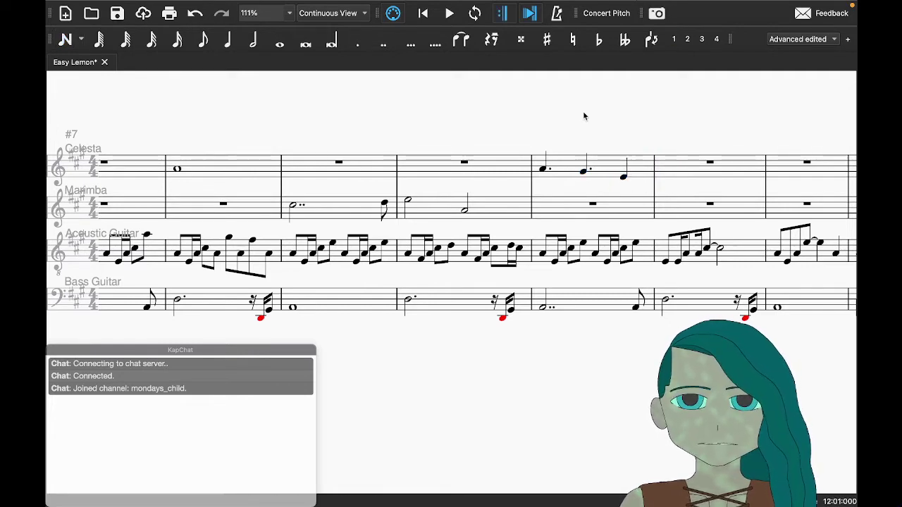
Step: Switch to GarageBand, listen to the recording from bar 12 on with looping off, and loop bar 13 for another listen
{"action": "key", "text": "super+Tab"}
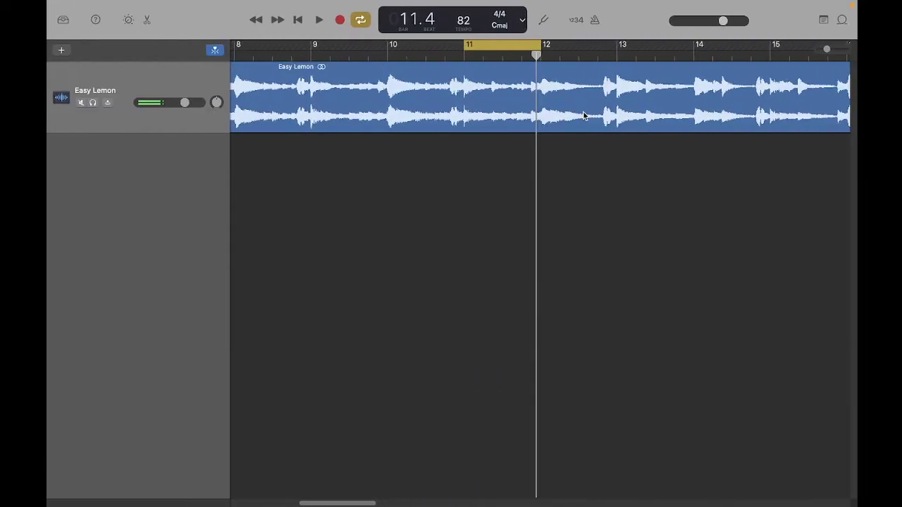
{"action": "key", "text": "space"}
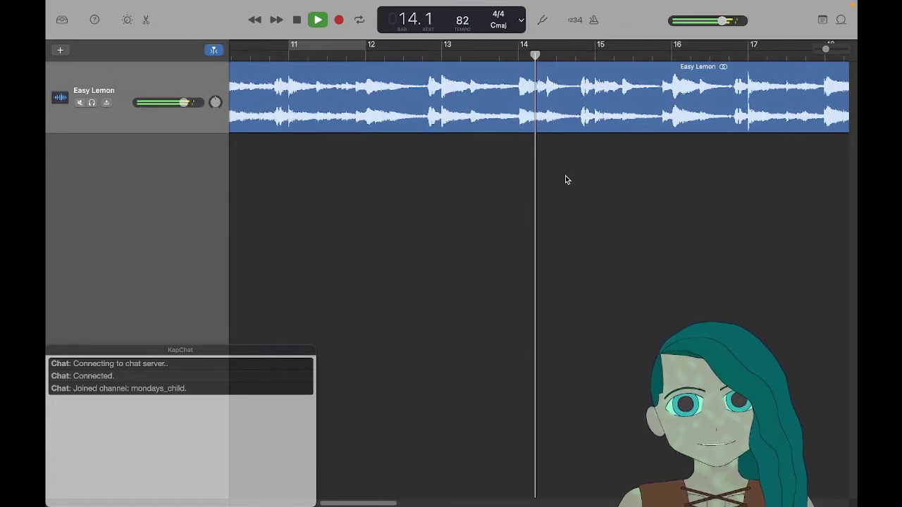
{"action": "key", "text": "space"}
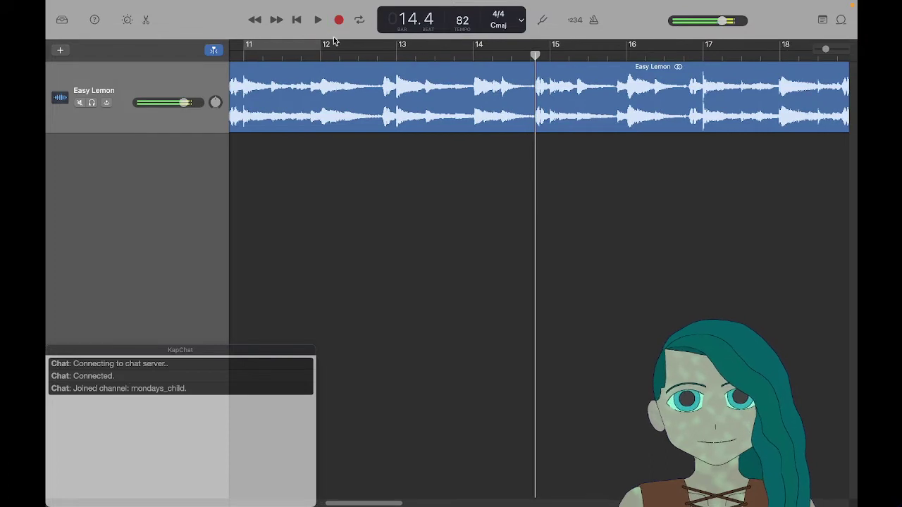
{"action": "left_click_drag", "start_coordinate": [280, 44], "coordinate": [431, 43]}
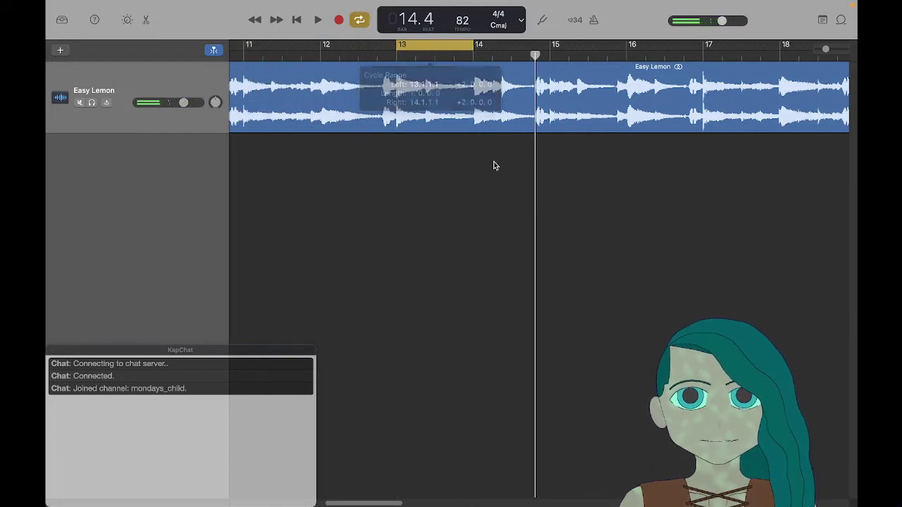
{"action": "key", "text": "space"}
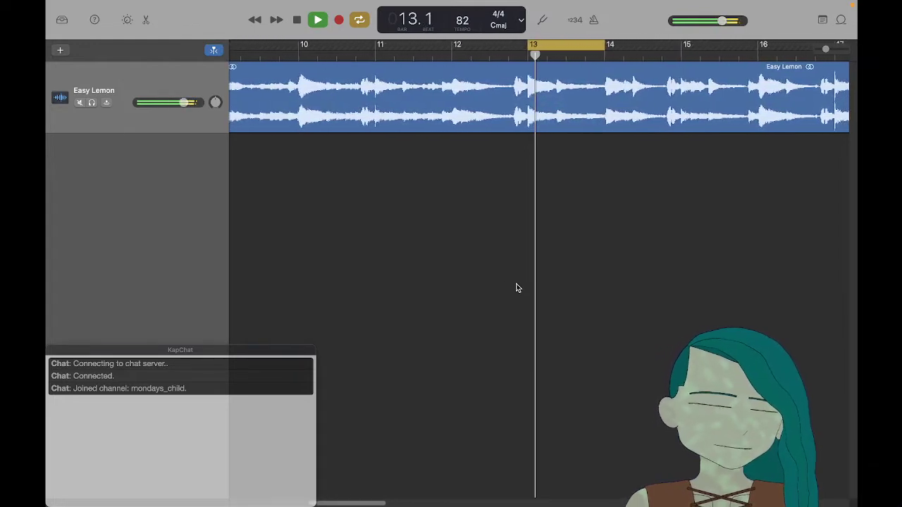
Step: Return to MuseScore and fill the first half of the Marimba's bar 13 with quavers E5, E4, A4 and C#5
{"action": "key", "text": "ctrl+Left"}
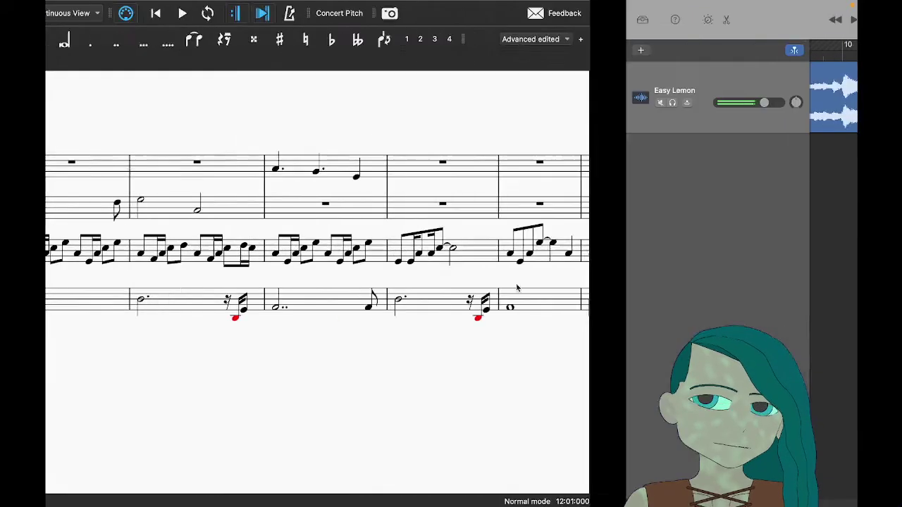
{"action": "scroll", "coordinate": [518, 267], "scroll_direction": "right", "scroll_amount": 5}
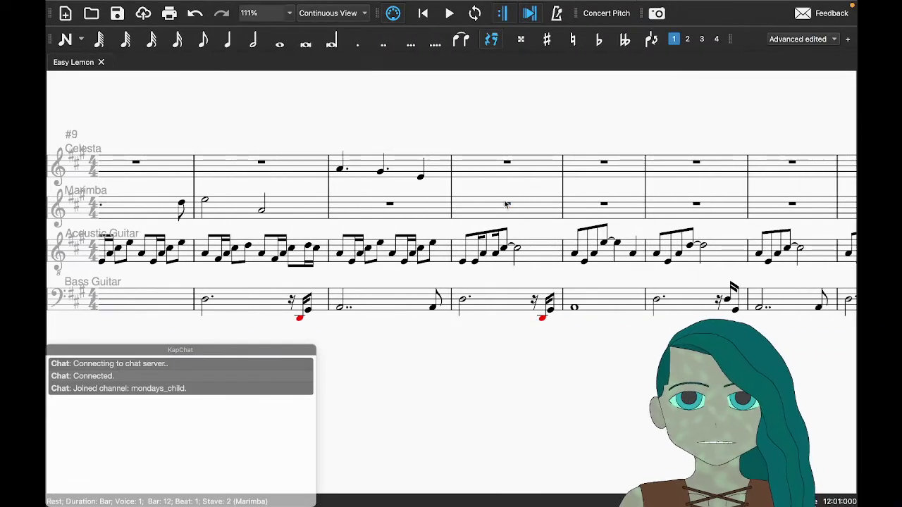
{"action": "key", "text": "n"}
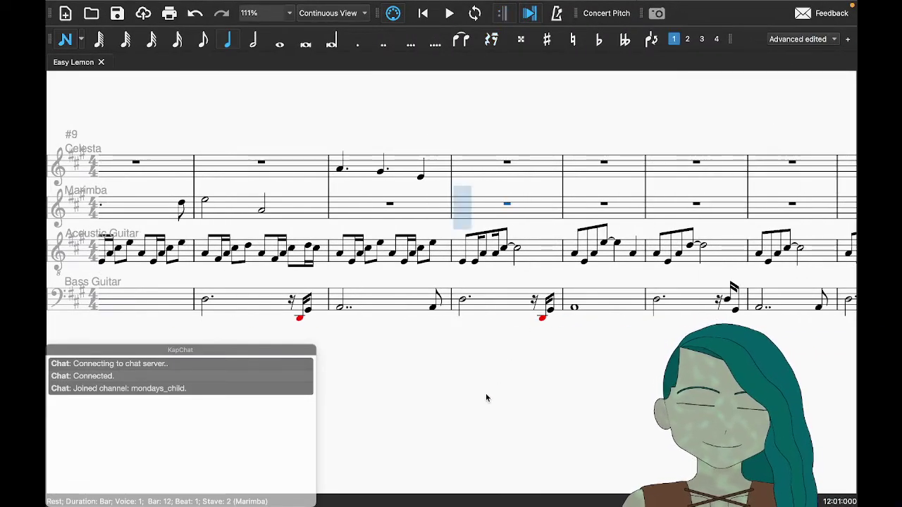
{"action": "key", "text": "4"}
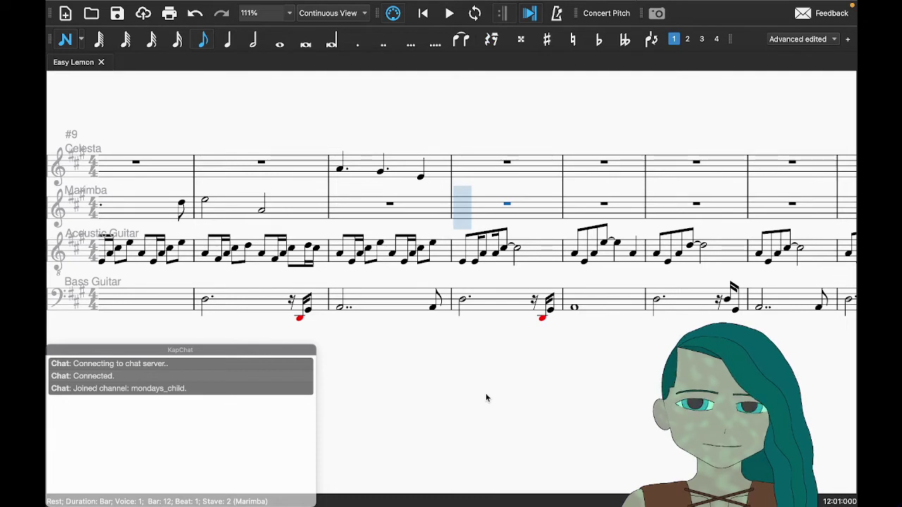
{"action": "key", "text": "Right"}
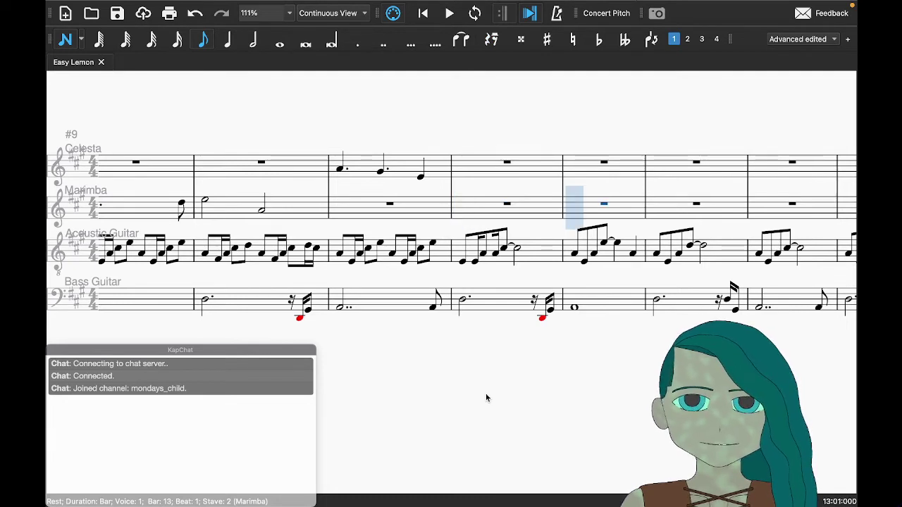
{"action": "key", "text": "d"}
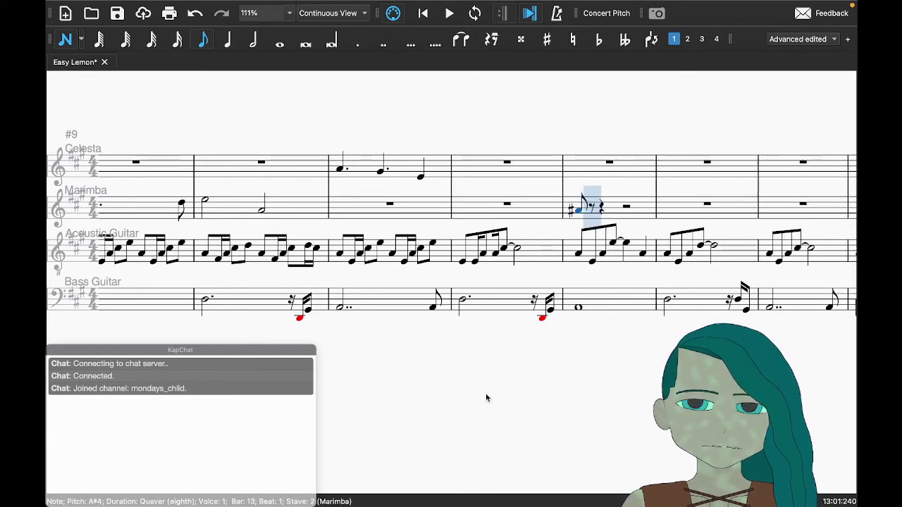
{"action": "key", "text": "Up"}
{"action": "key", "text": "Up"}
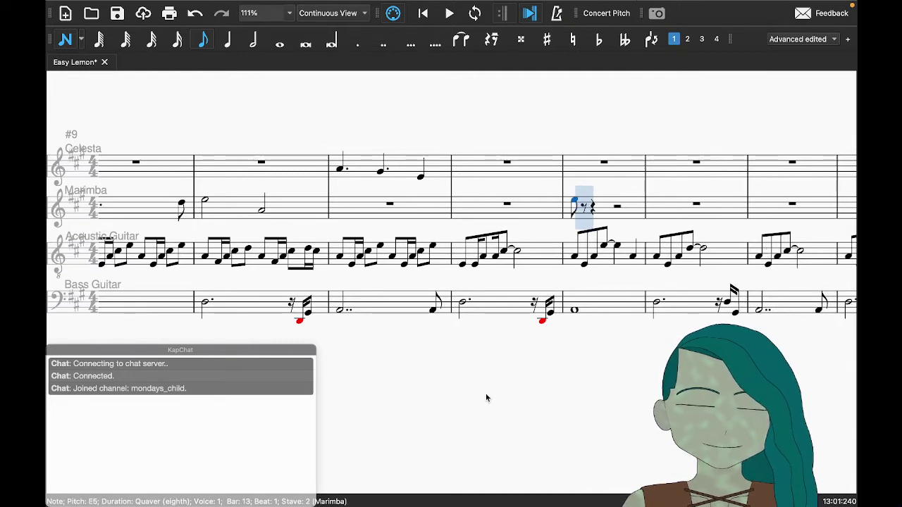
{"action": "key", "text": "e"}
{"action": "key", "text": "ctrl+Down"}
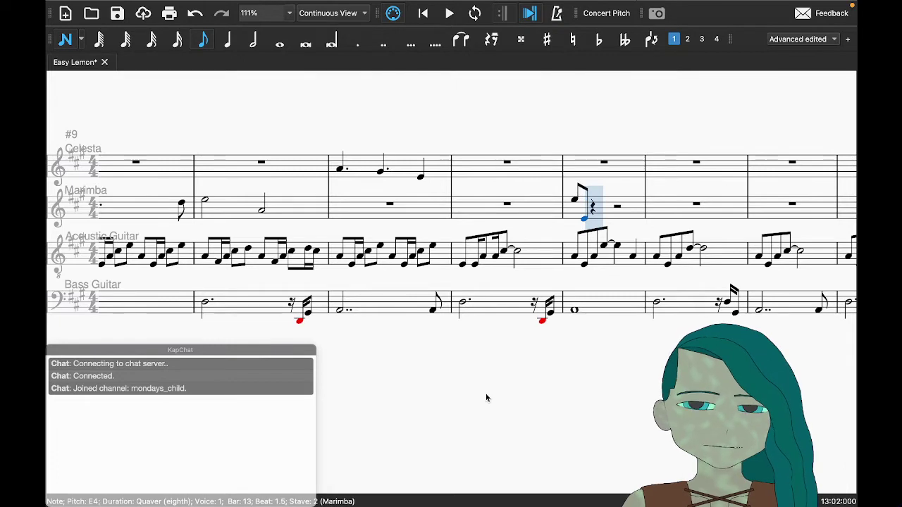
{"action": "key", "text": "a"}
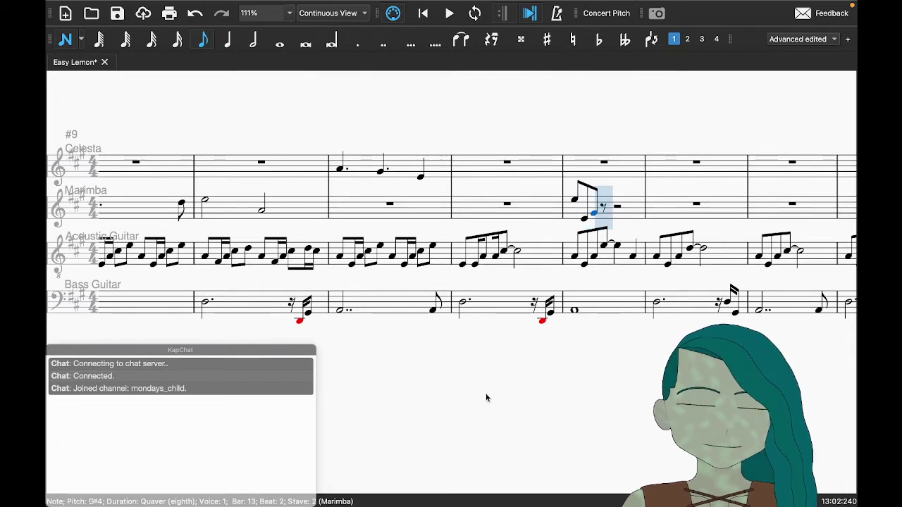
{"action": "key", "text": "c"}
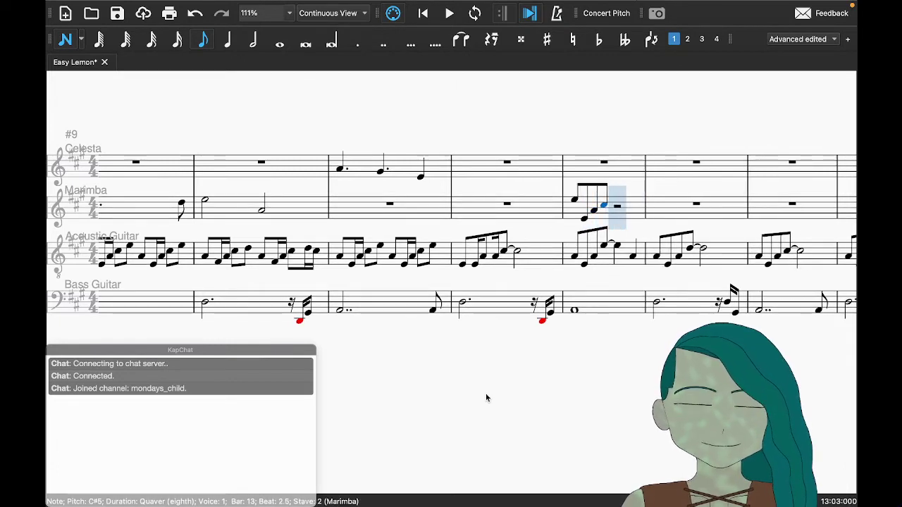
Step: Replay bar 13 in GarageBand and, back in the score, tie the Marimba's C#5 to a minim that completes the bar
{"action": "key", "text": "super+Tab"}
{"action": "key", "text": "space"}
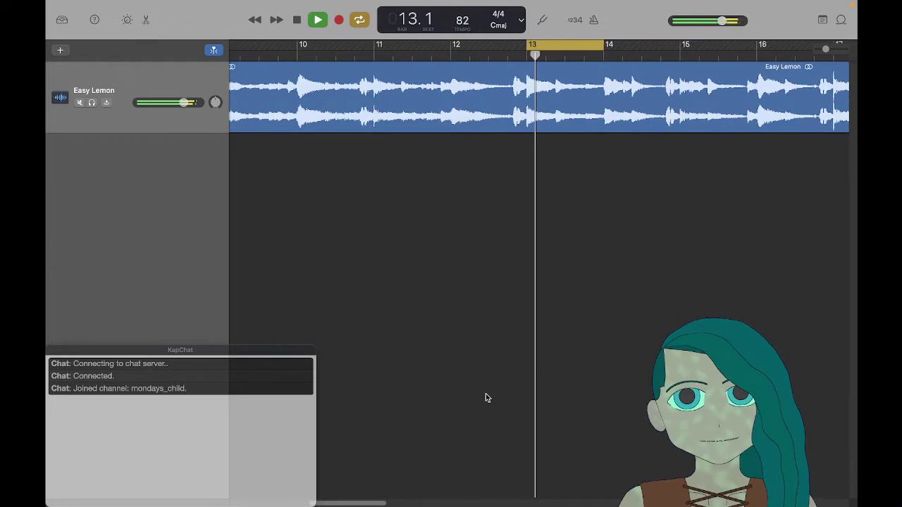
{"action": "key", "text": "super+Tab"}
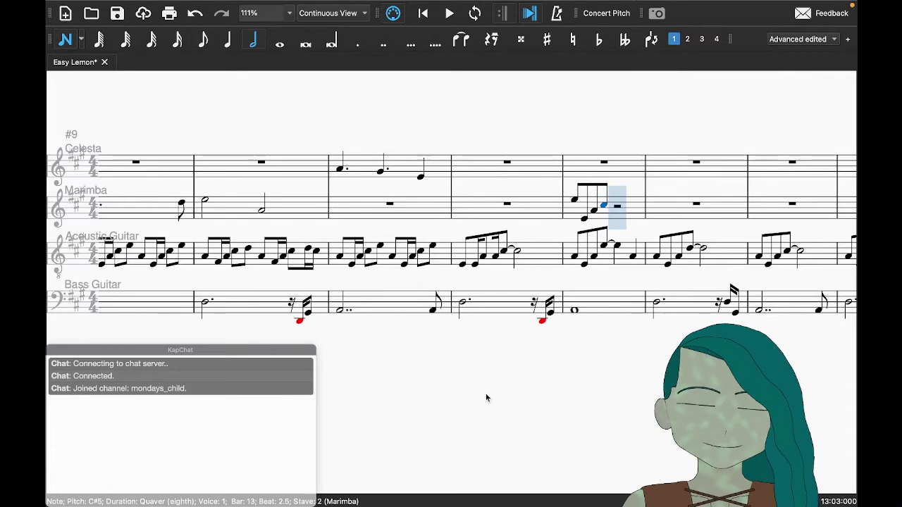
{"action": "key", "text": "plus"}
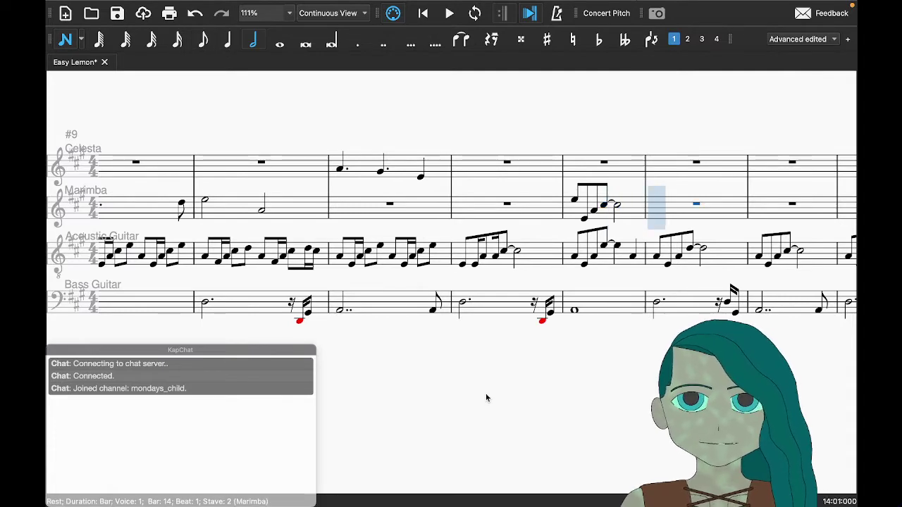
Step: Switch to GarageBand, move the loop to bar 14 of the recording and listen to it
{"action": "key", "text": "super+Tab"}
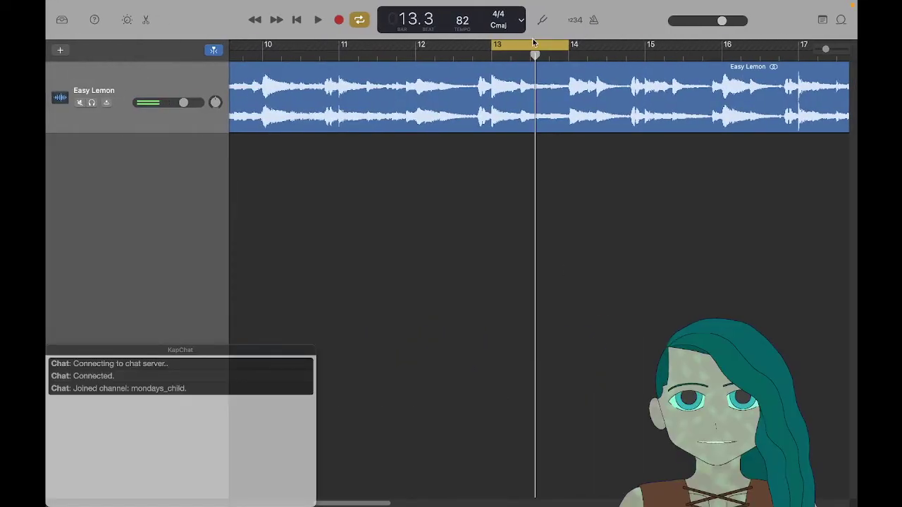
{"action": "left_click_drag", "start_coordinate": [531, 44], "coordinate": [608, 44]}
{"action": "key", "text": "space"}
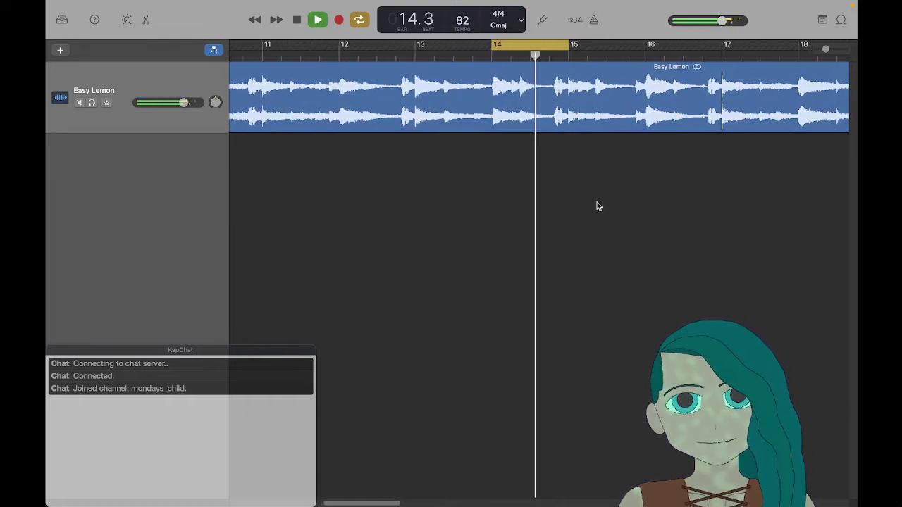
{"action": "key", "text": "space"}
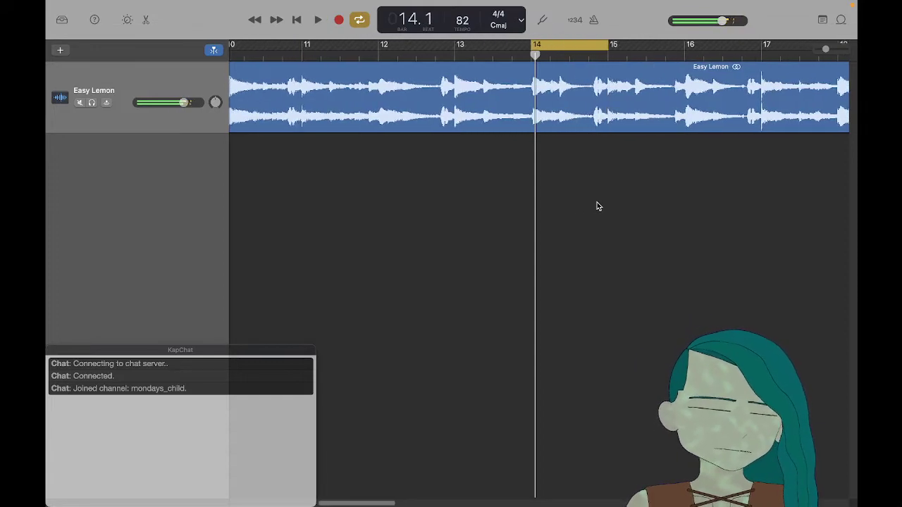
{"action": "key", "text": "space"}
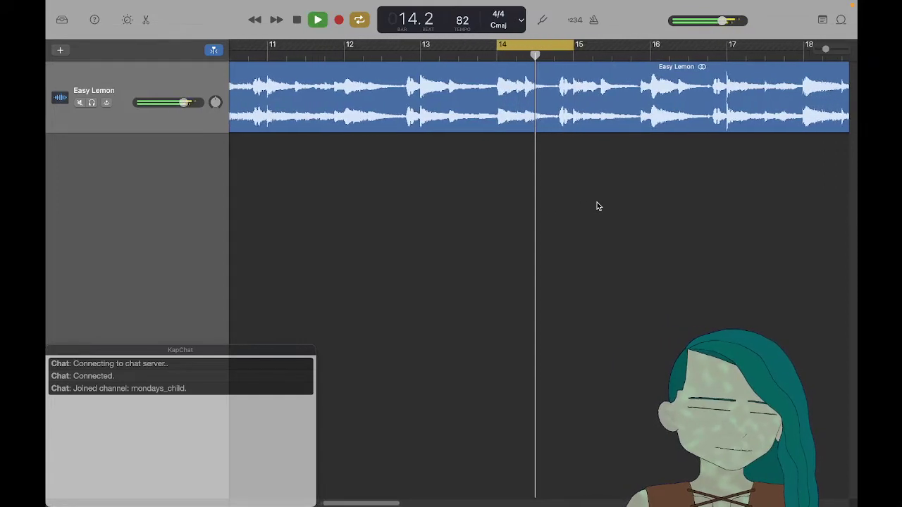
Step: Return to MuseScore and start the Marimba's bar 14 with a quaver A4
{"action": "key", "text": "super+Tab"}
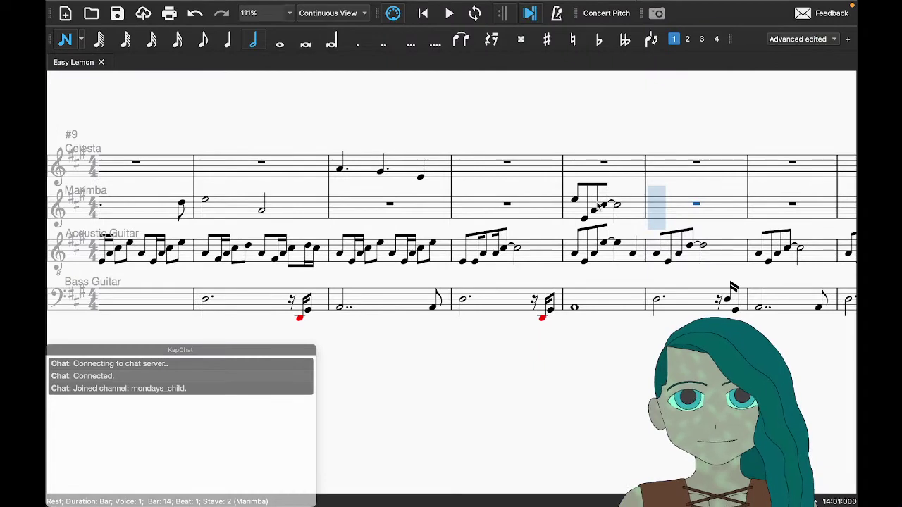
{"action": "key", "text": "d"}
{"action": "key", "text": "Down"}
{"action": "key", "text": "Down"}
{"action": "key", "text": "Down"}
{"action": "key", "text": "Down"}
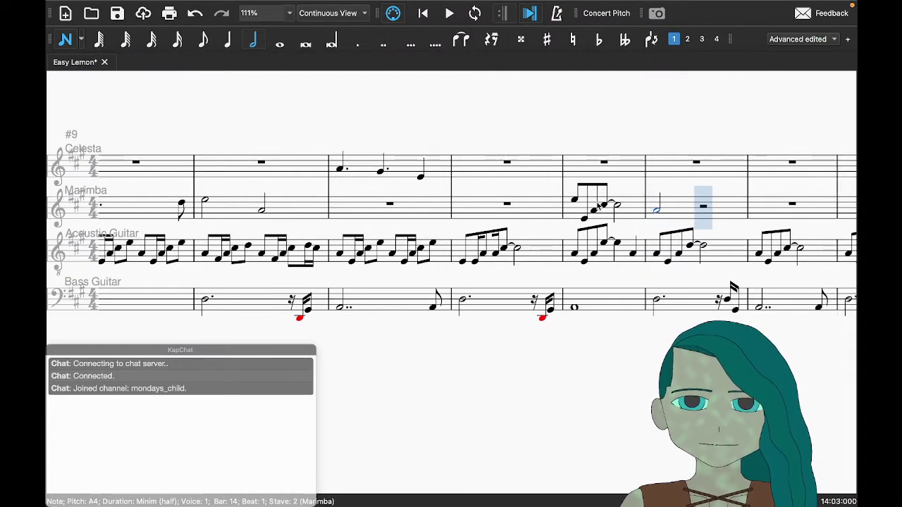
{"action": "key", "text": "Escape"}
{"action": "key", "text": "4"}
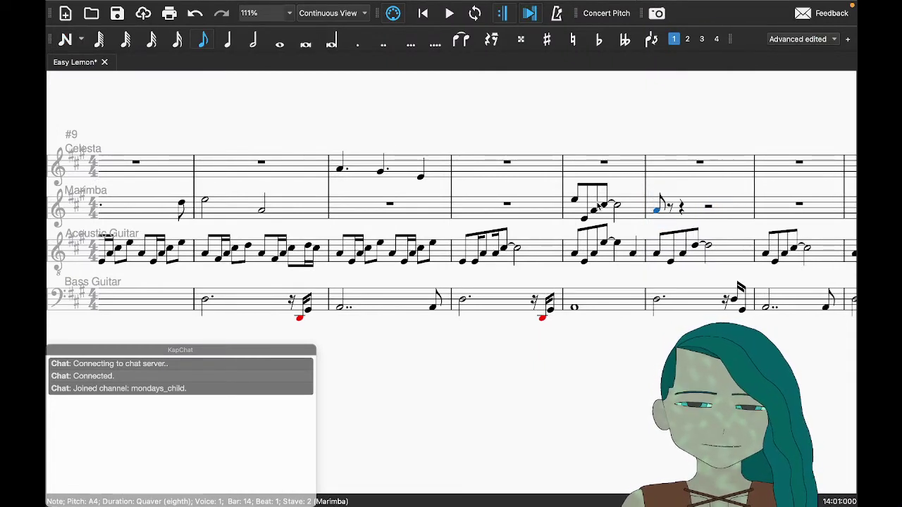
Step: Check bar 14 against the recording and rework the Marimba's first half-bar as a quaver rest followed by quavers A4, D5 and E5
{"action": "key", "text": "n"}
{"action": "key", "text": "Right"}
{"action": "key", "text": "ctrl+Right"}
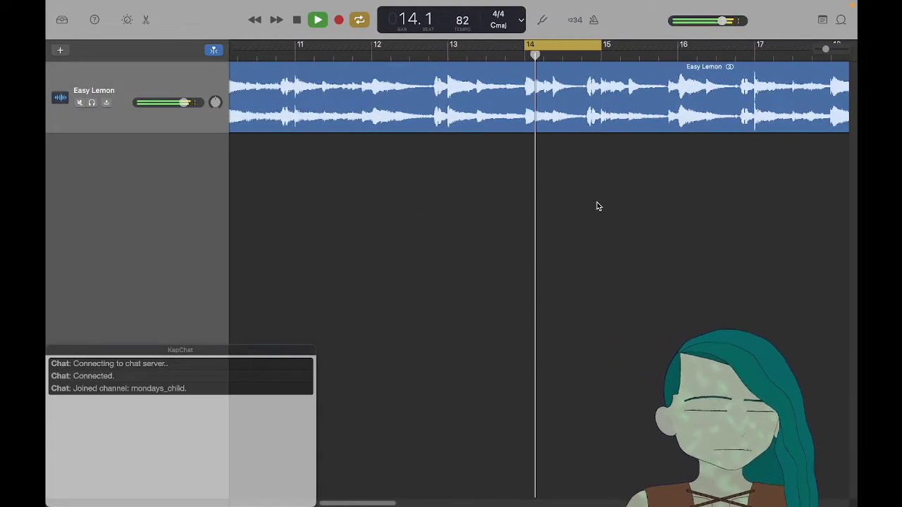
{"action": "key", "text": "space"}
{"action": "key", "text": "ctrl+Right"}
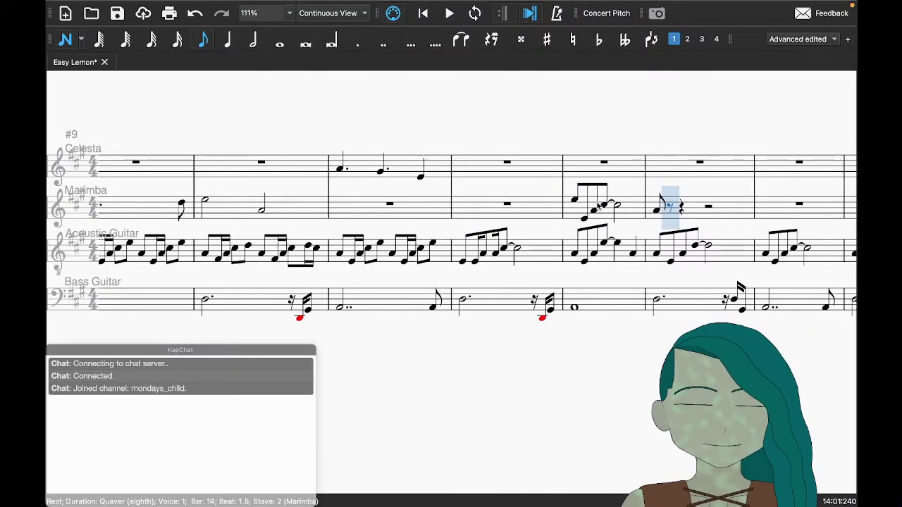
{"action": "key", "text": "c"}
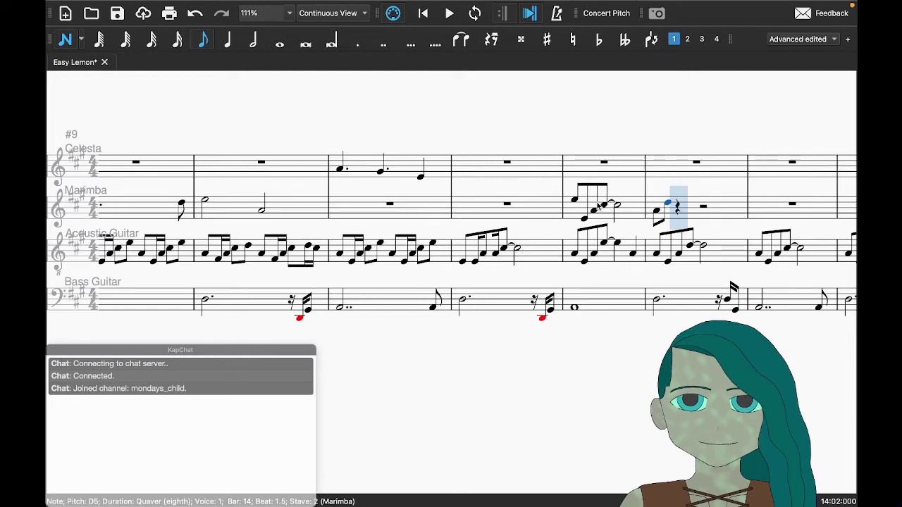
{"action": "key", "text": "e"}
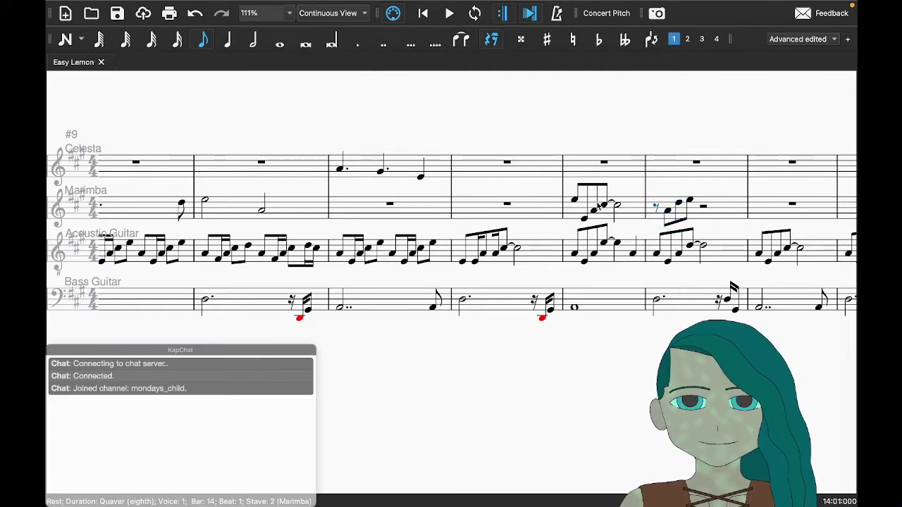
Step: Replay bar 14 in GarageBand and, back in the score, replace the quaver rest opening the Marimba's bar 14 with A4
{"action": "key", "text": "super+Tab"}
{"action": "key", "text": "space"}
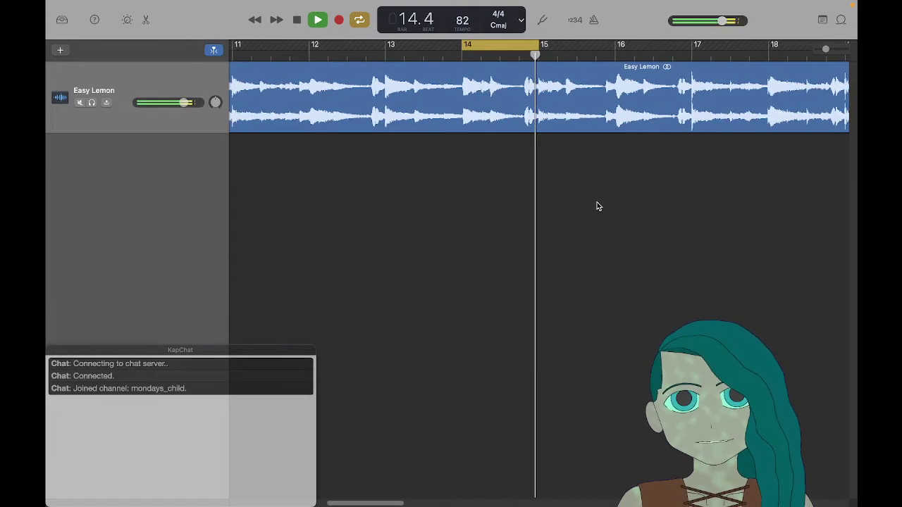
{"action": "key", "text": "space"}
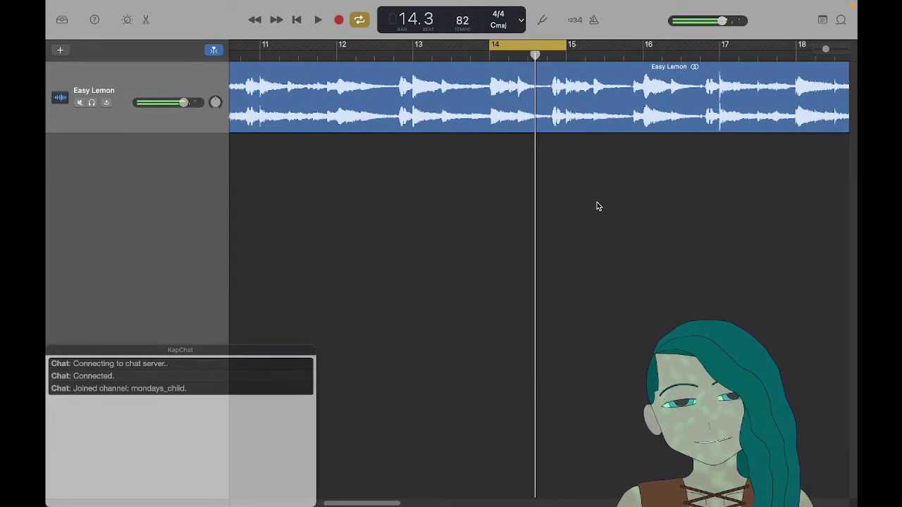
{"action": "key", "text": "space"}
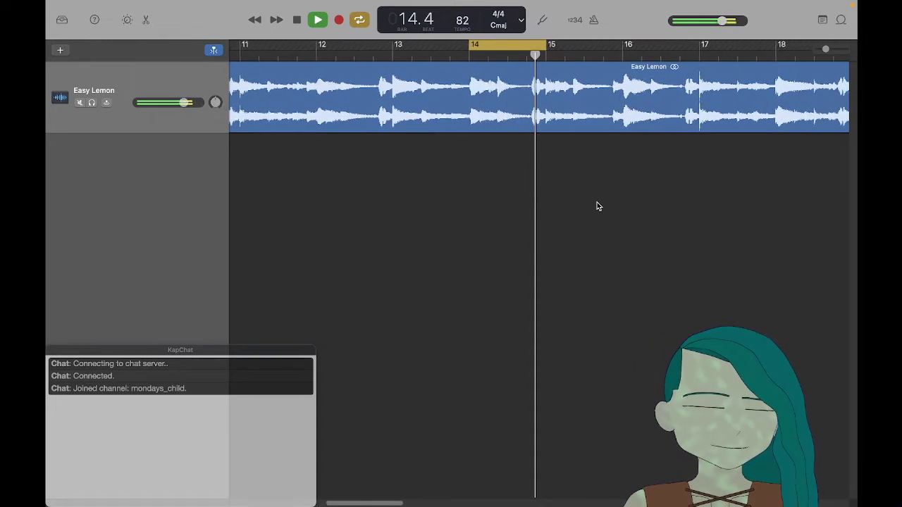
{"action": "key", "text": "space"}
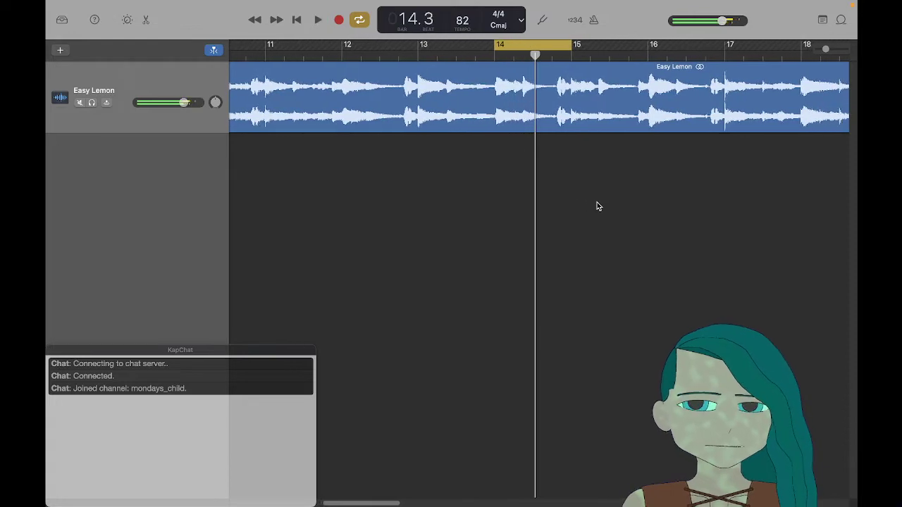
{"action": "key", "text": "super+Tab"}
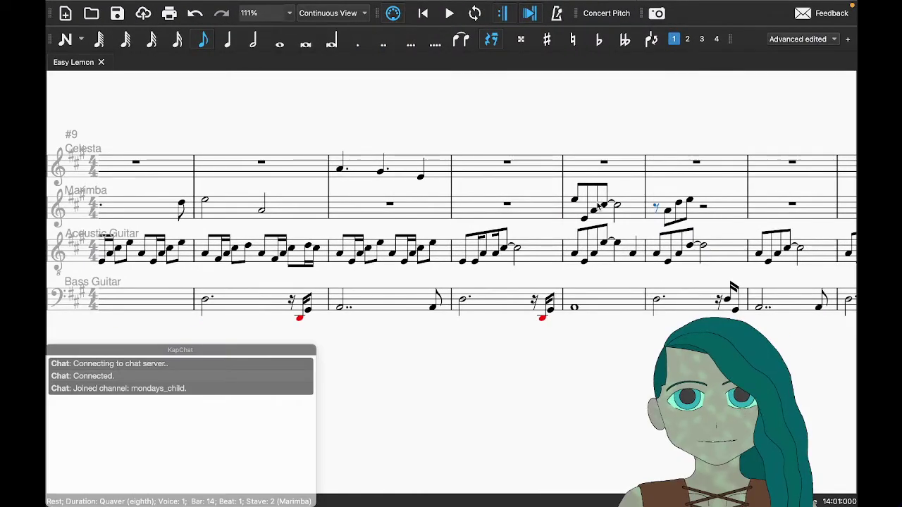
{"action": "key", "text": "a"}
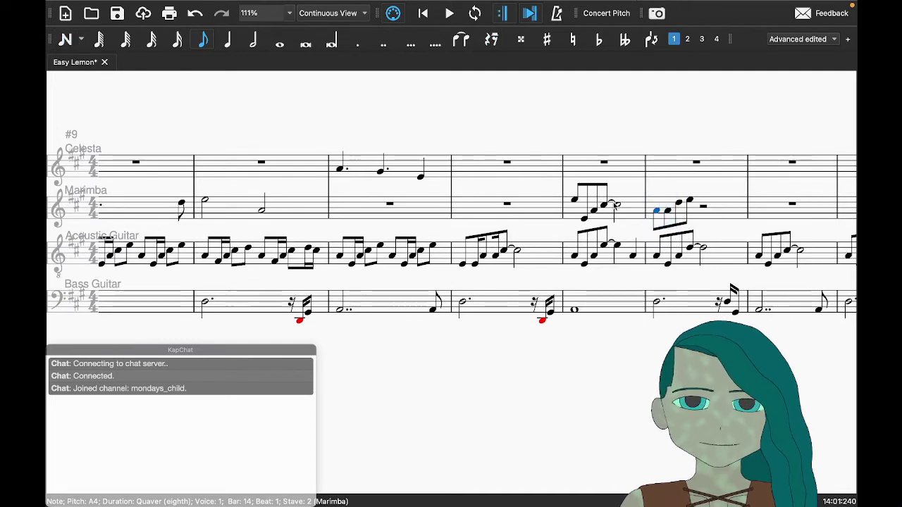
Step: Play back bar 14, lower the Marimba's opening note by an octave to A3, and replay the score from bar 13
{"action": "left_click", "coordinate": [737, 206]}
{"action": "key", "text": "space"}
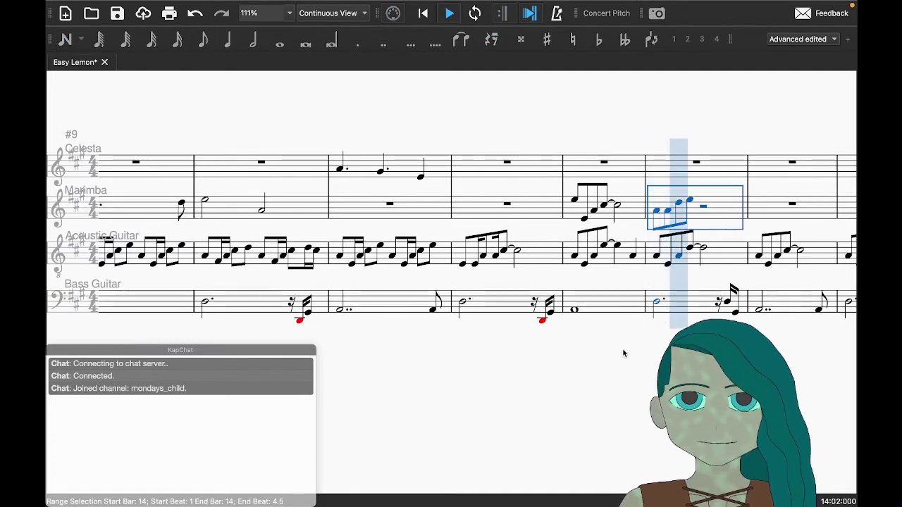
{"action": "left_click", "coordinate": [657, 210]}
{"action": "key", "text": "ctrl+Down"}
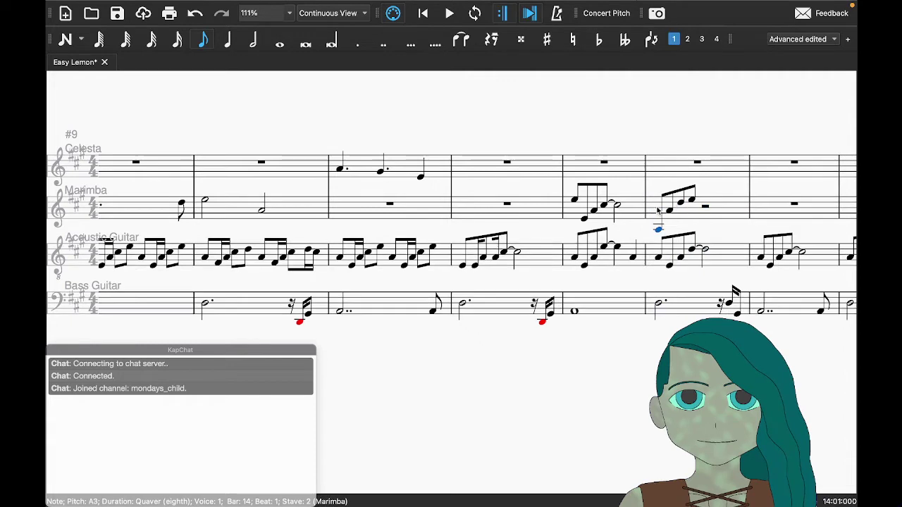
{"action": "left_click", "coordinate": [636, 231]}
{"action": "key", "text": "space"}
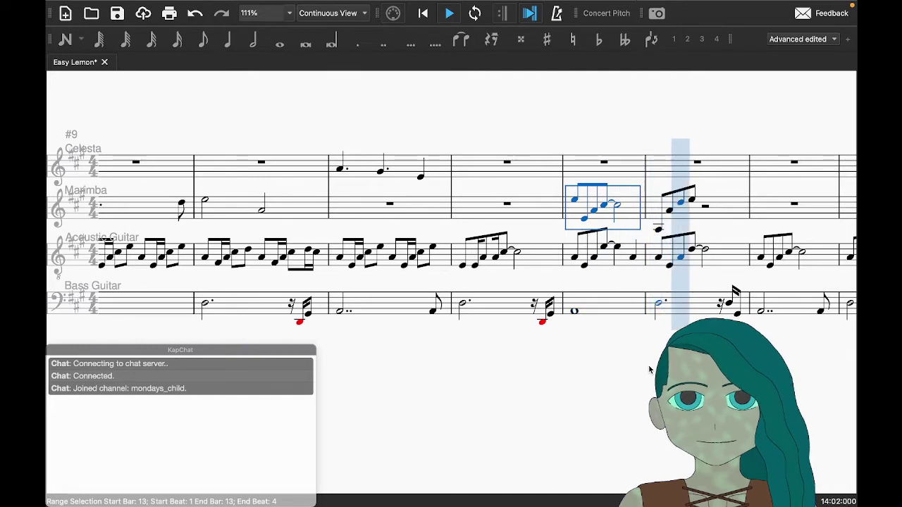
{"action": "key", "text": "space"}
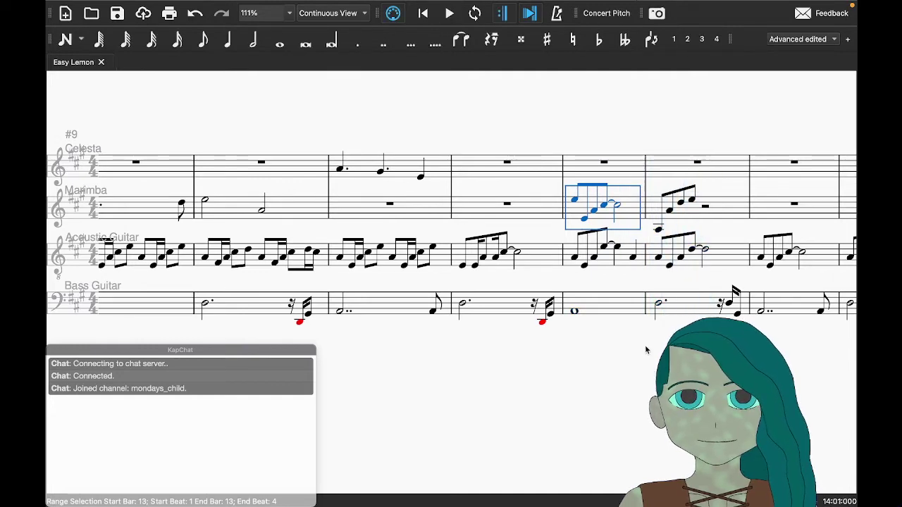
Step: Replay bar 14 in GarageBand and, back in MuseScore, extend the Marimba's quaver E5 with a tied minim to fill bar 14
{"action": "key", "text": "ctrl+Right"}
{"action": "key", "text": "space"}
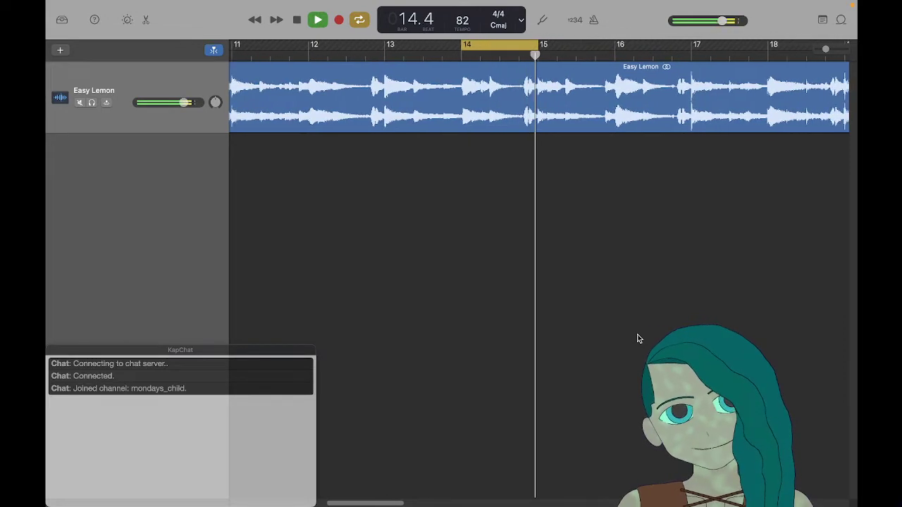
{"action": "key", "text": "ctrl+Left"}
{"action": "key", "text": "Right"}
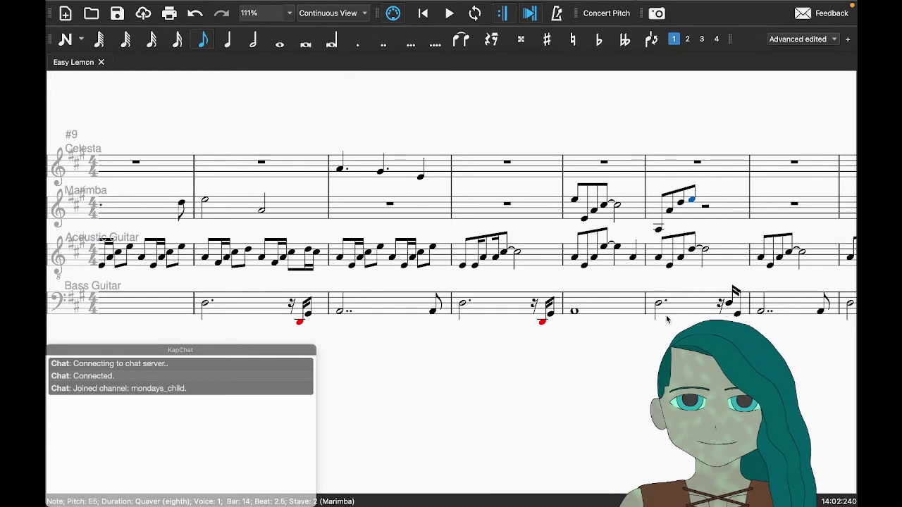
{"action": "key", "text": "t"}
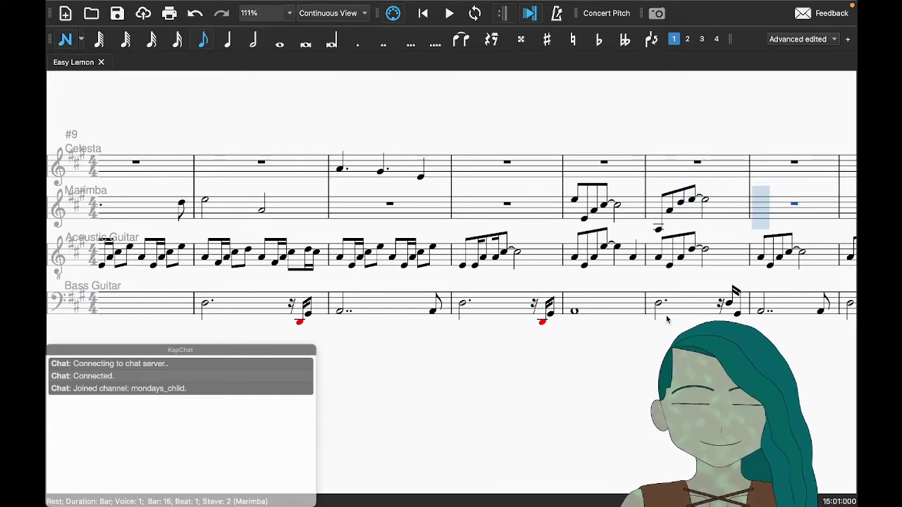
Step: Switch to GarageBand, move the loop to bar 15 of the recording and listen to it
{"action": "key", "text": "ctrl+Right"}
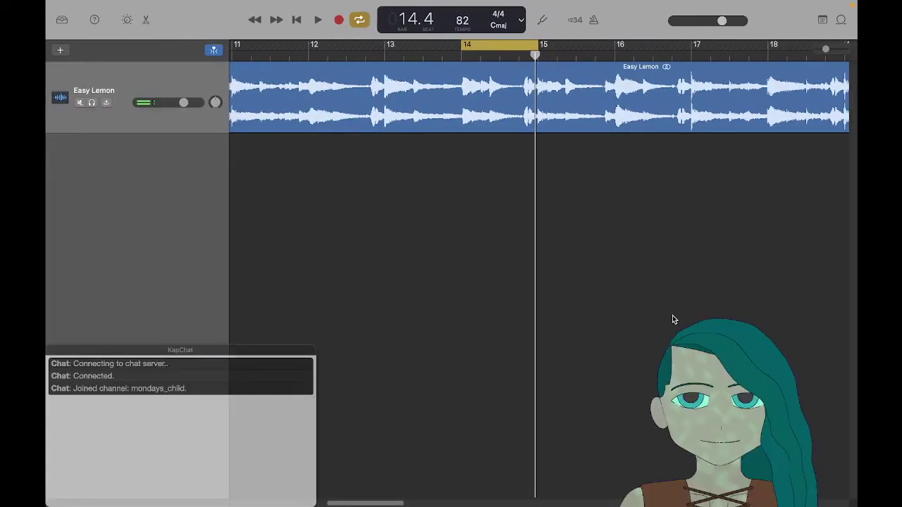
{"action": "left_click_drag", "start_coordinate": [491, 45], "coordinate": [567, 45]}
{"action": "key", "text": "space"}
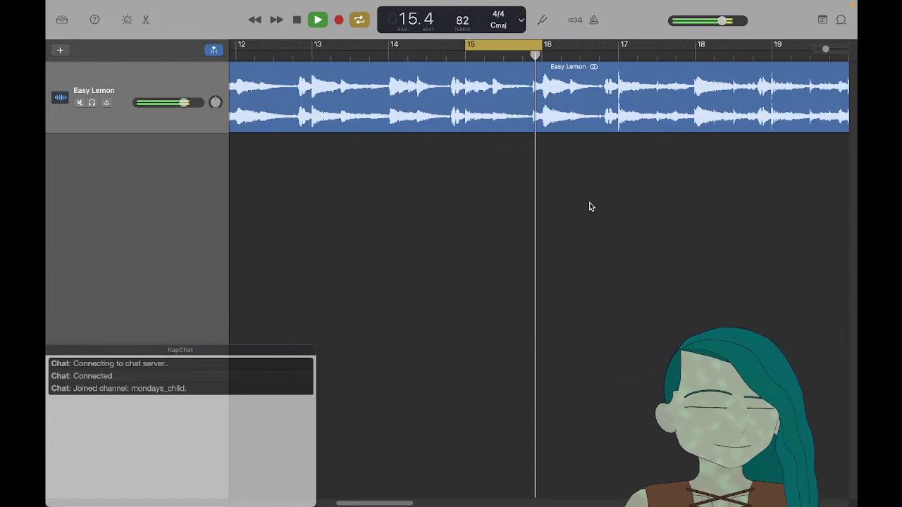
Step: Return to MuseScore and fill the Marimba's bar 15 with quavers A4, E4, A4 and C#5, the last tied to a minim
{"action": "key", "text": "ctrl+Left"}
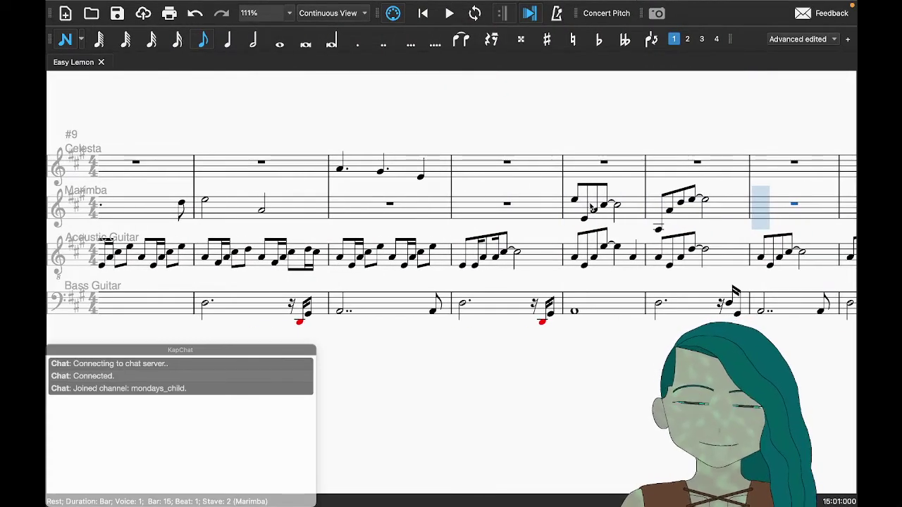
{"action": "key", "text": "a"}
{"action": "key", "text": "ctrl+Down"}
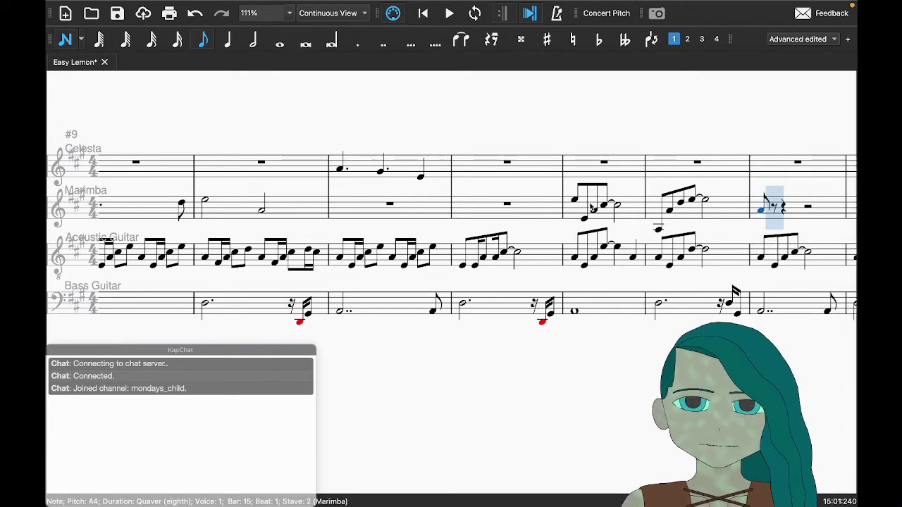
{"action": "key", "text": "e"}
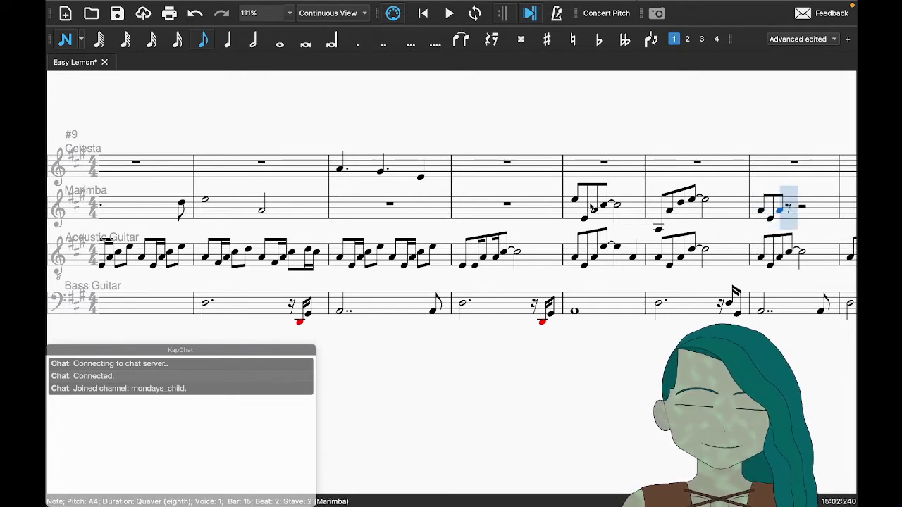
{"action": "key", "text": "c"}
{"action": "key", "text": "c"}
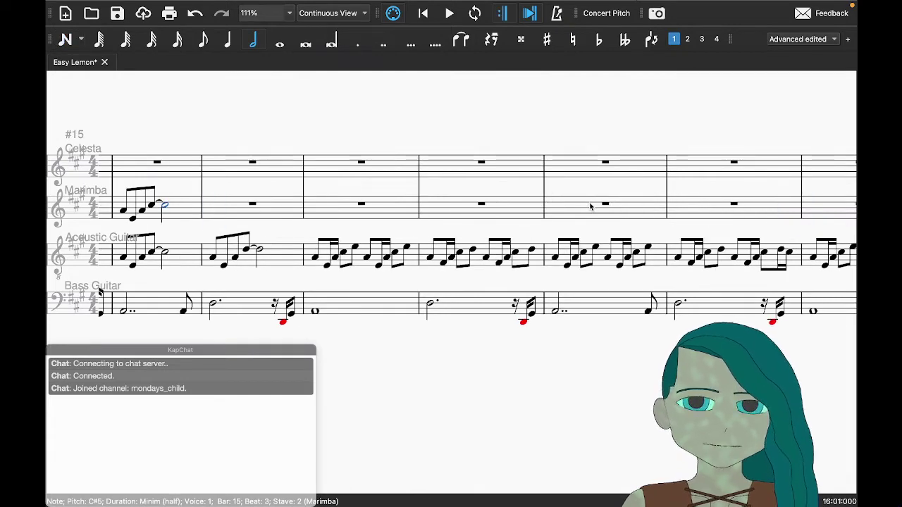
{"action": "scroll", "coordinate": [591, 206], "scroll_direction": "left", "scroll_amount": 3}
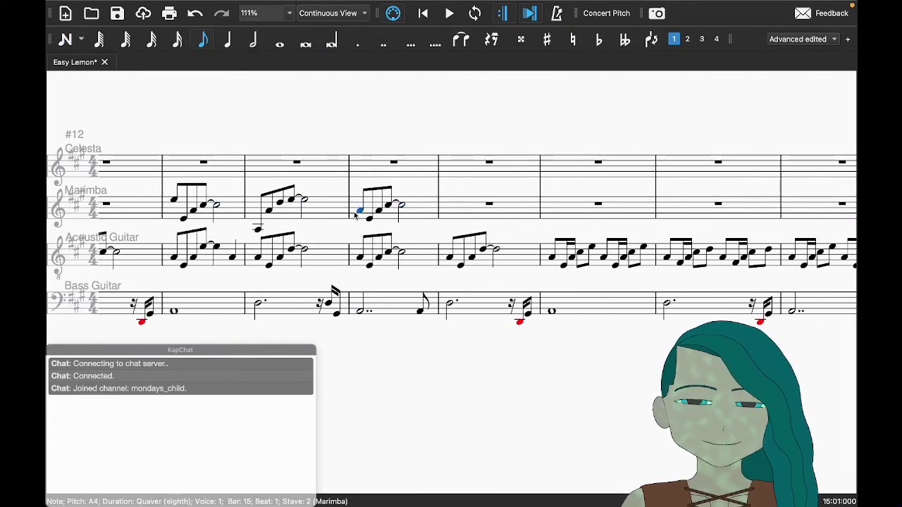
Step: Replay bar 15 in GarageBand and, back in the score, replace the Marimba's opening A4 in that bar with a quaver rest
{"action": "key", "text": "ctrl+Right"}
{"action": "key", "text": "space"}
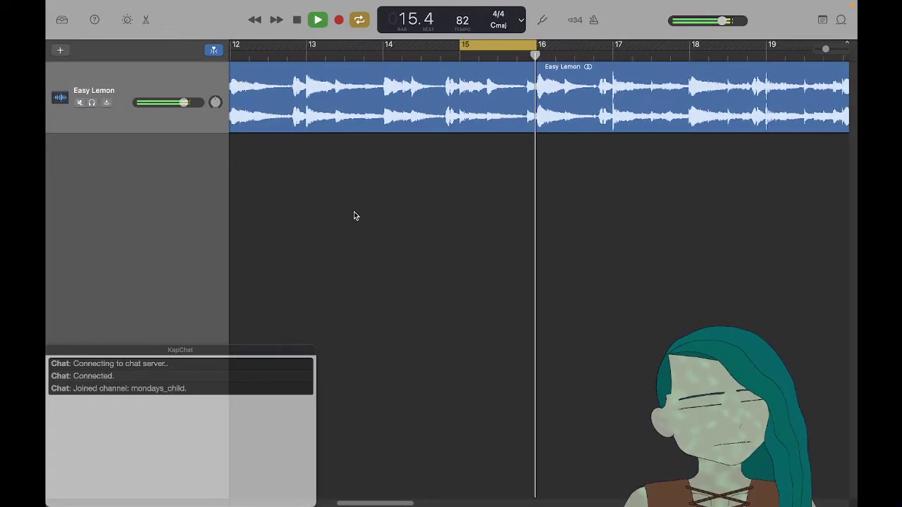
{"action": "key", "text": "space"}
{"action": "key", "text": "ctrl+Left"}
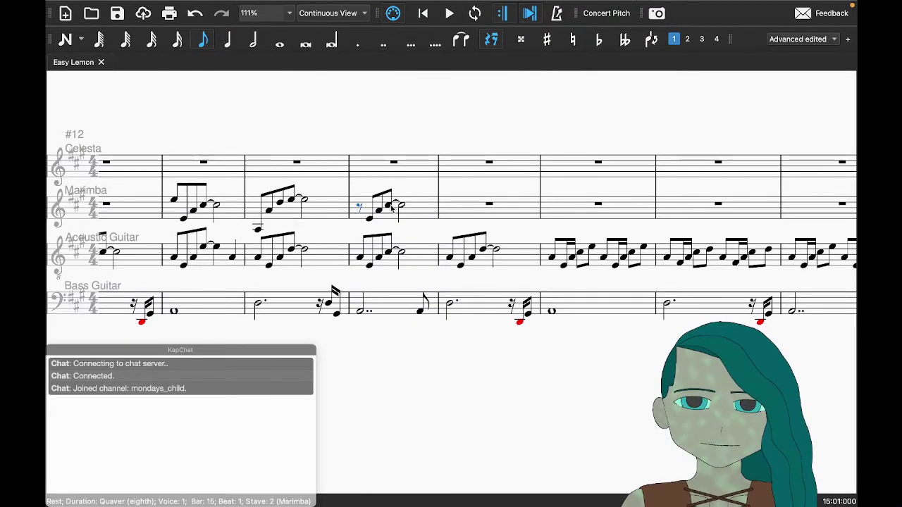
Step: Listen to bar 15 in GarageBand again, add a Celesta quaver A4 on beat 2.5 tied to a minim in the score, and save
{"action": "key", "text": "ctrl+Right"}
{"action": "key", "text": "space"}
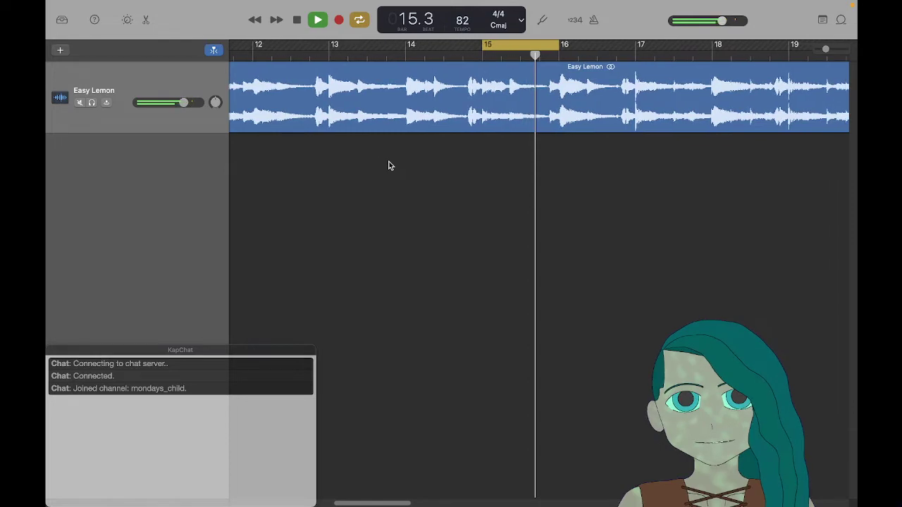
{"action": "key", "text": "ctrl+Left"}
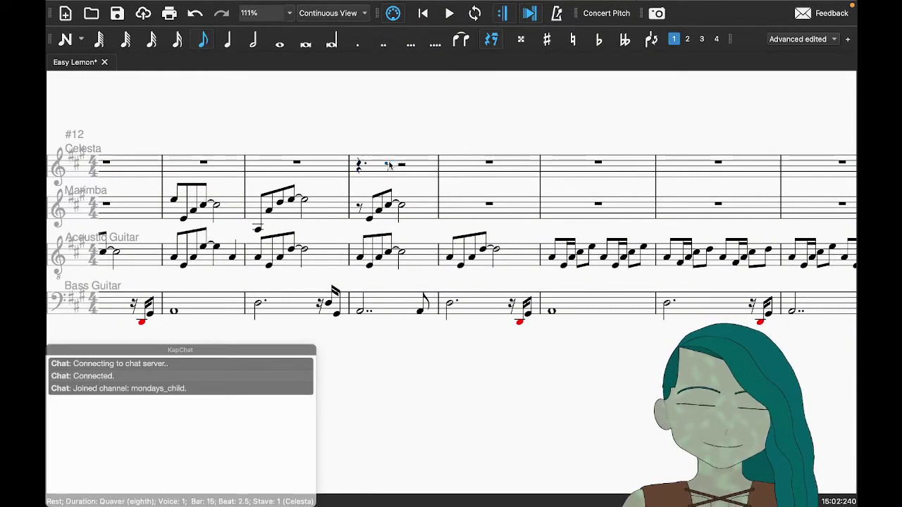
{"action": "key", "text": "n"}
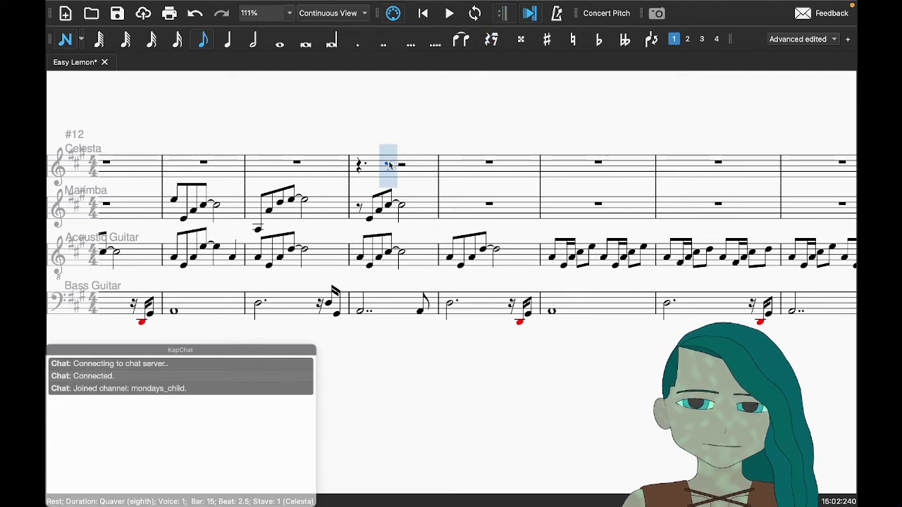
{"action": "left_click", "coordinate": [388, 165]}
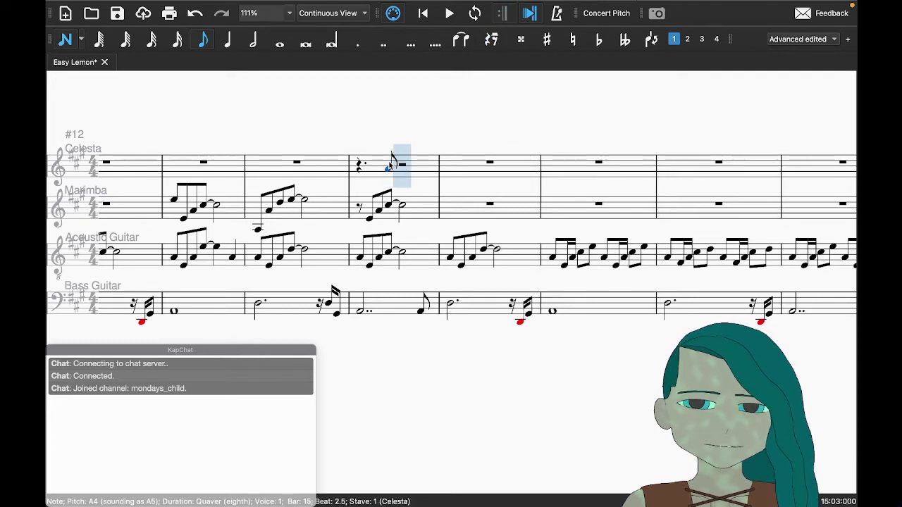
{"action": "key", "text": "a"}
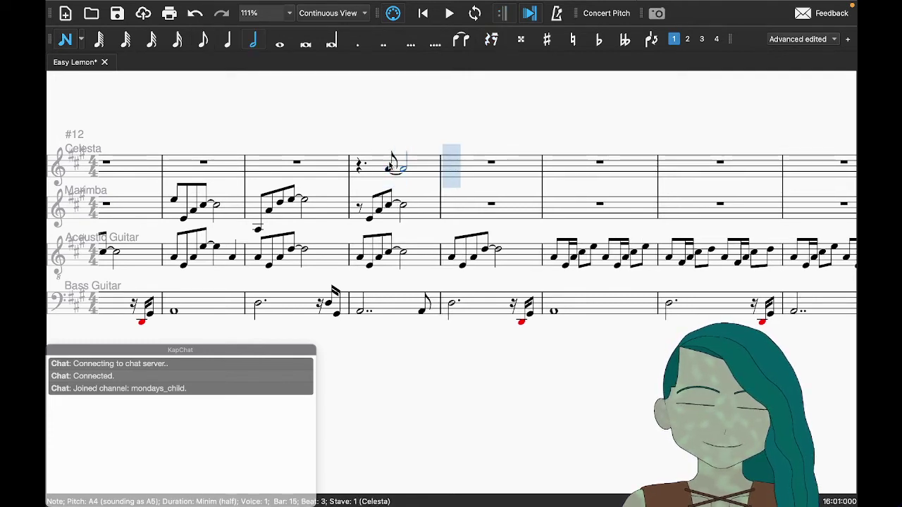
{"action": "key", "text": "Escape"}
{"action": "key", "text": "ctrl+s"}
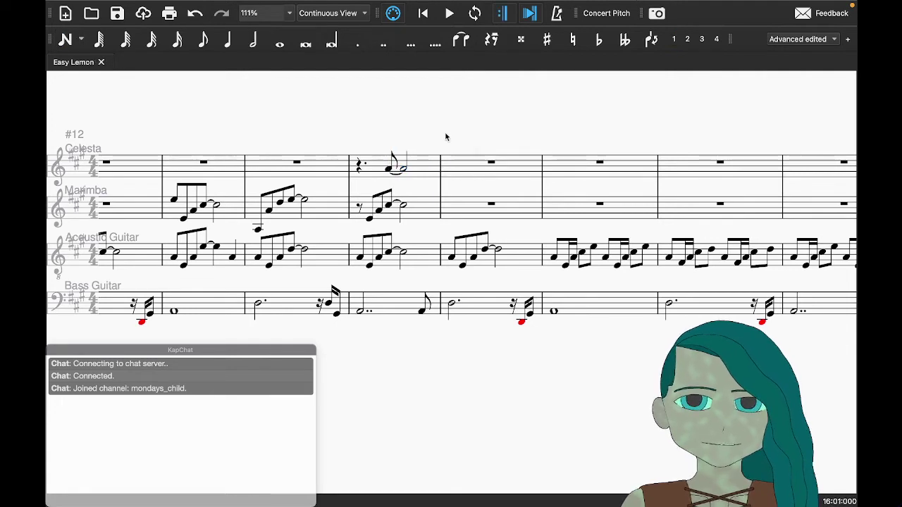
Step: Play back bar 15 of the score to check the Celesta and Marimba parts
{"action": "left_click", "coordinate": [437, 215]}
{"action": "key", "text": "space"}
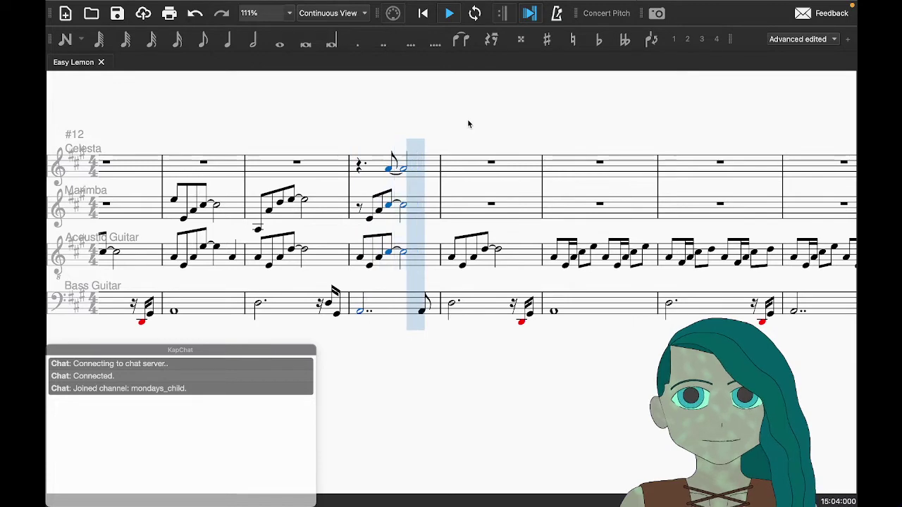
{"action": "key", "text": "space"}
Step: Switch to GarageBand, move the loop to bar 16 of the recording and listen to it
{"action": "key", "text": "super+Tab"}
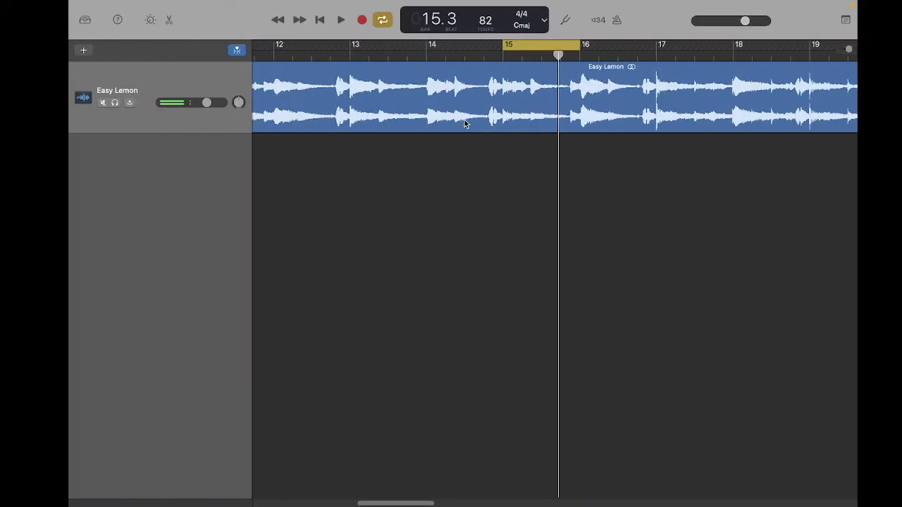
{"action": "left_click_drag", "start_coordinate": [525, 44], "coordinate": [603, 50]}
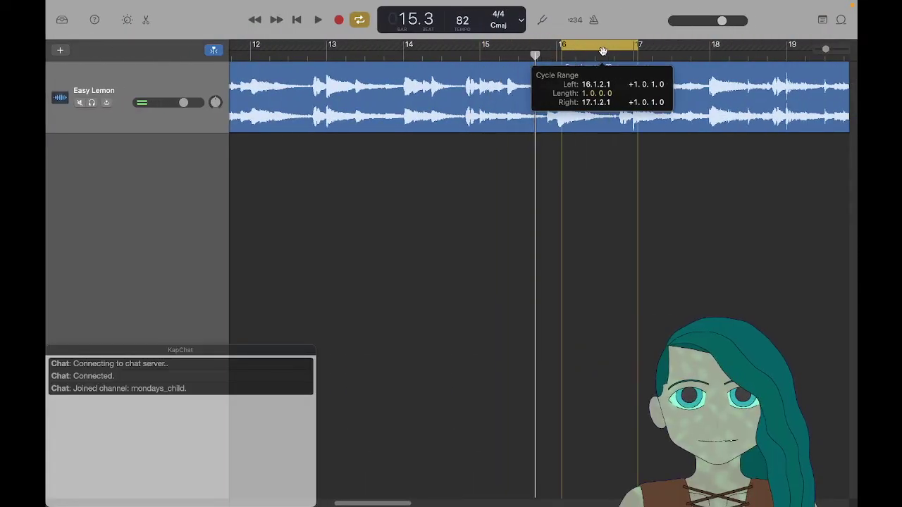
{"action": "key", "text": "space"}
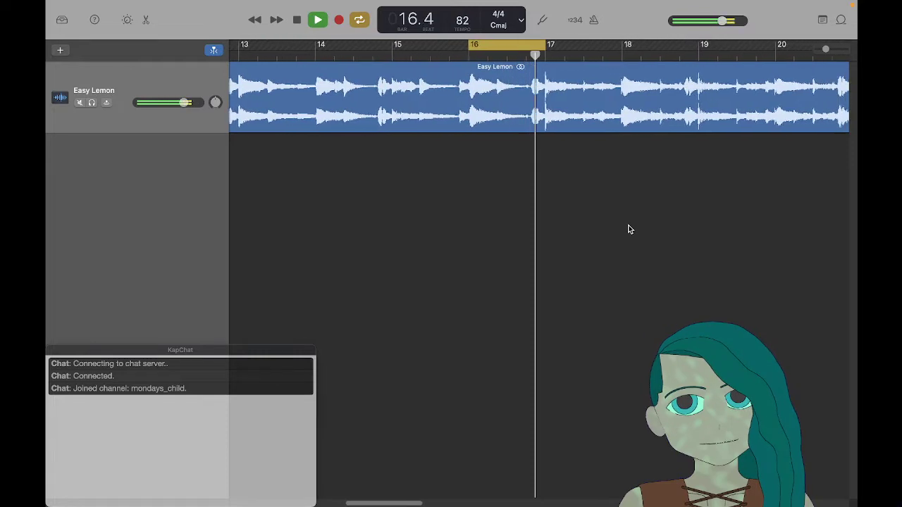
{"action": "key", "text": "space"}
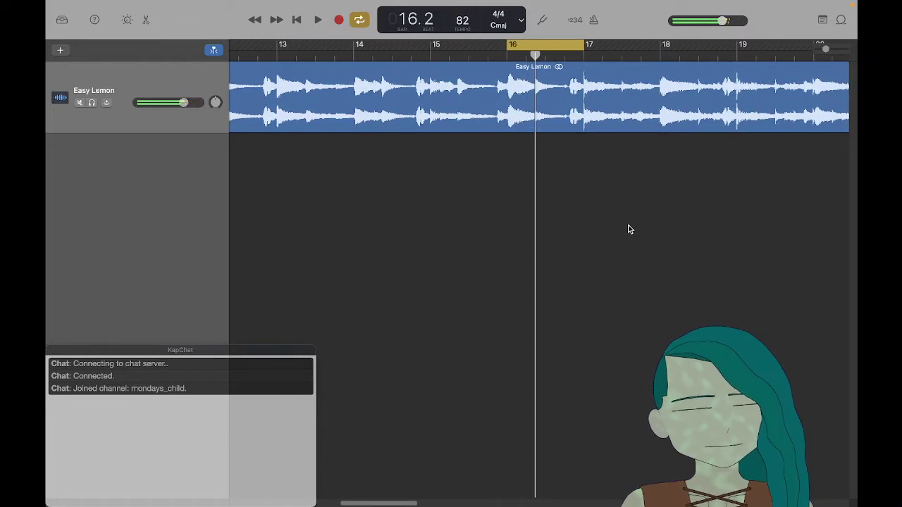
Step: Return to MuseScore and start the Marimba's bar 16 with quavers A4, E4 and A4
{"action": "key", "text": "super+Tab"}
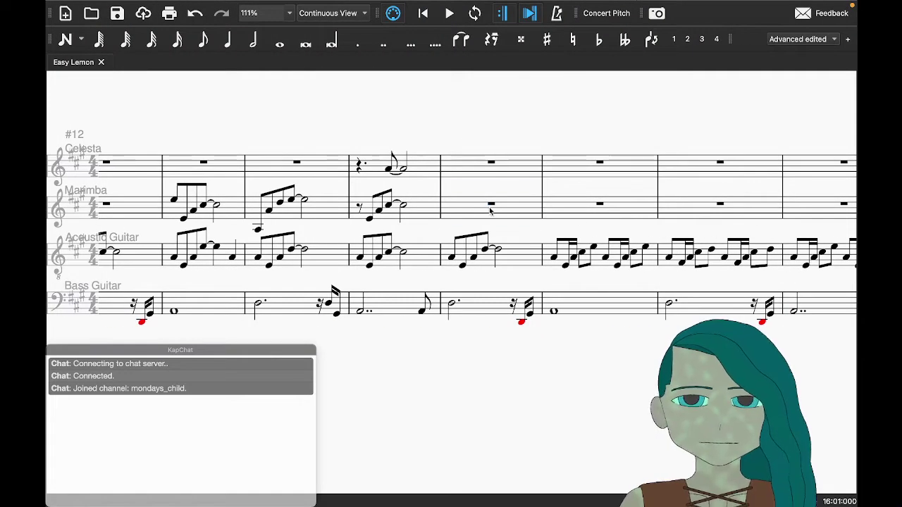
{"action": "left_click", "coordinate": [491, 206]}
{"action": "key", "text": "n"}
{"action": "key", "text": "4"}
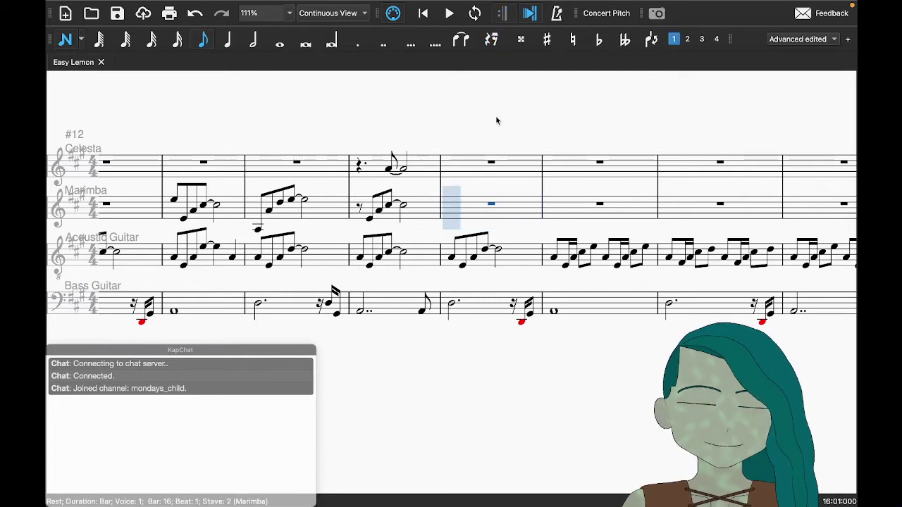
{"action": "key", "text": "e"}
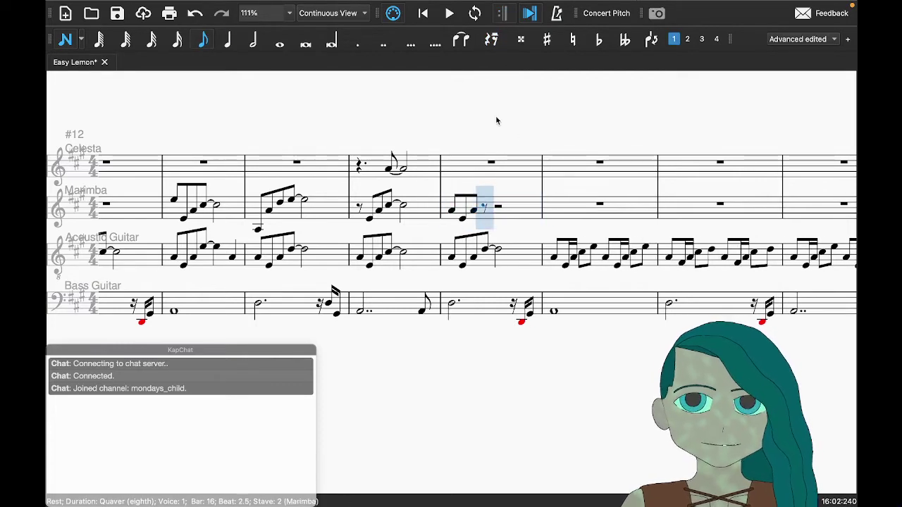
Step: Replay bar 16 in GarageBand and, back in MuseScore, complete the Marimba's bar with a quaver D5 tied to a minim
{"action": "key", "text": "super+Tab"}
{"action": "key", "text": "space"}
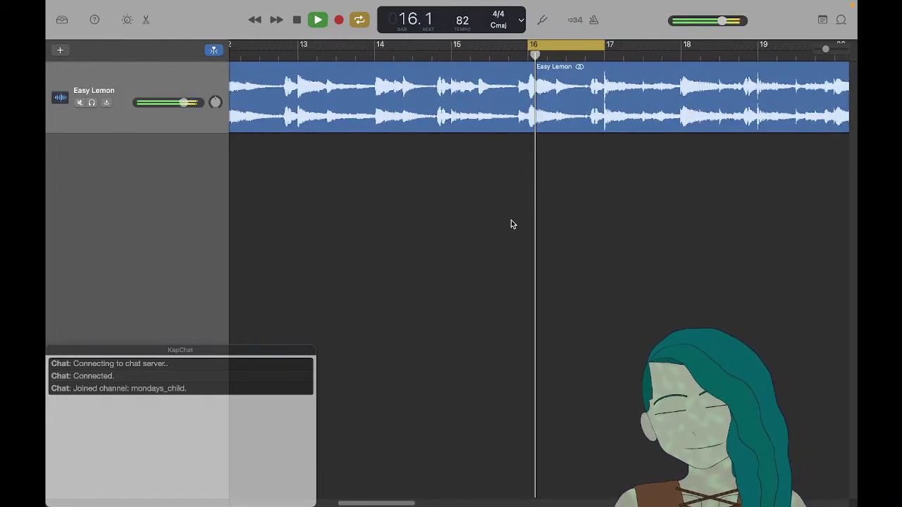
{"action": "key", "text": "space"}
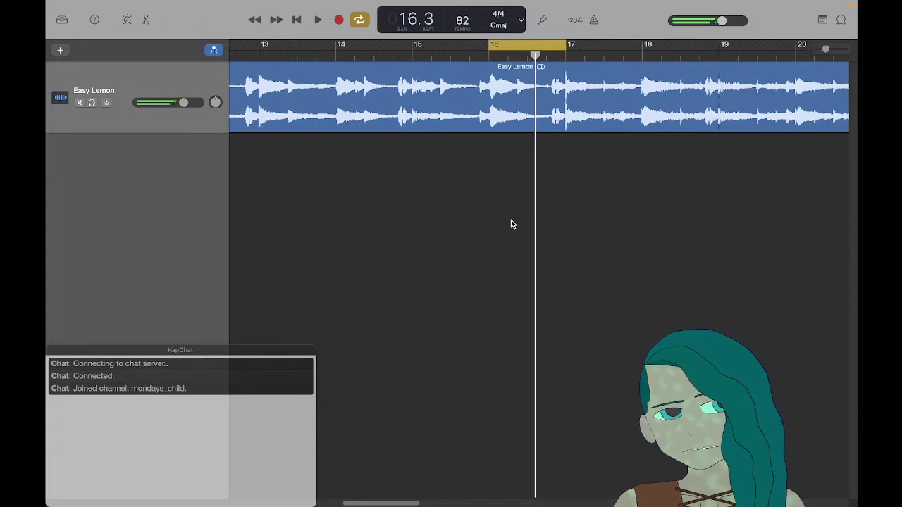
{"action": "key", "text": "ctrl+Left"}
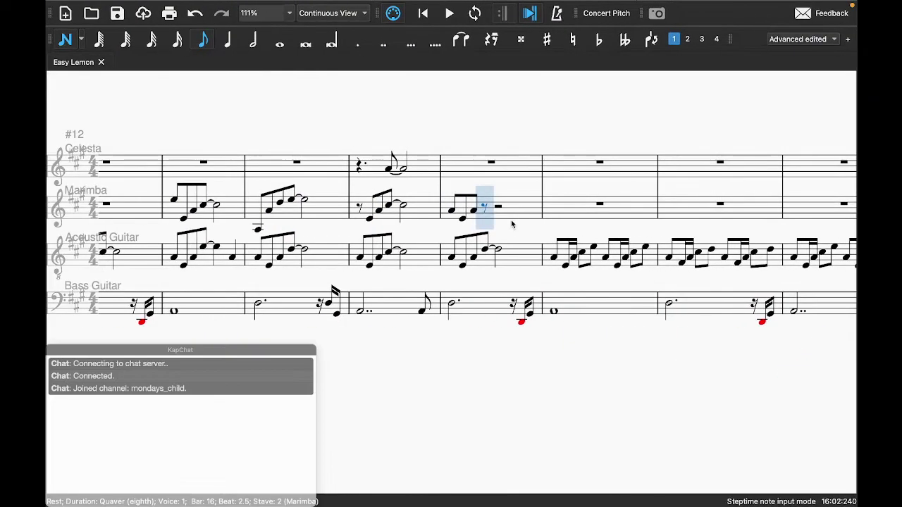
{"action": "key", "text": "c"}
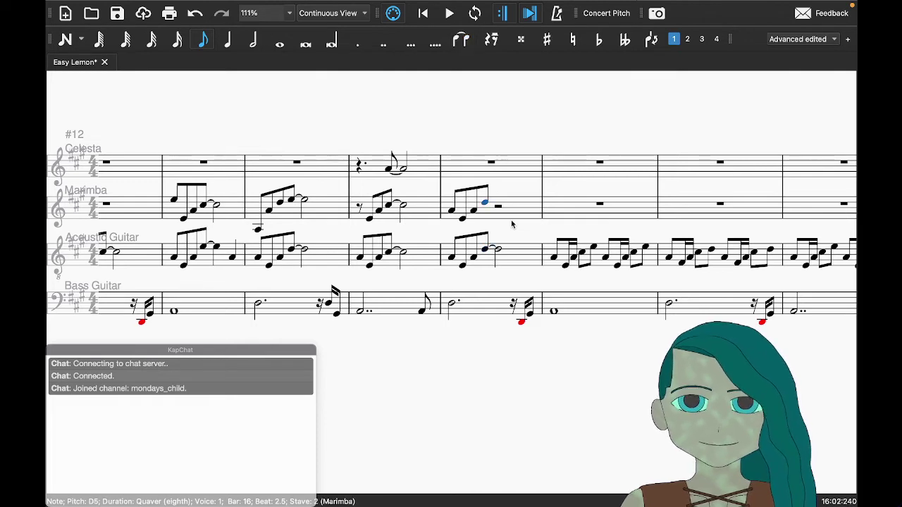
{"action": "key", "text": "plus"}
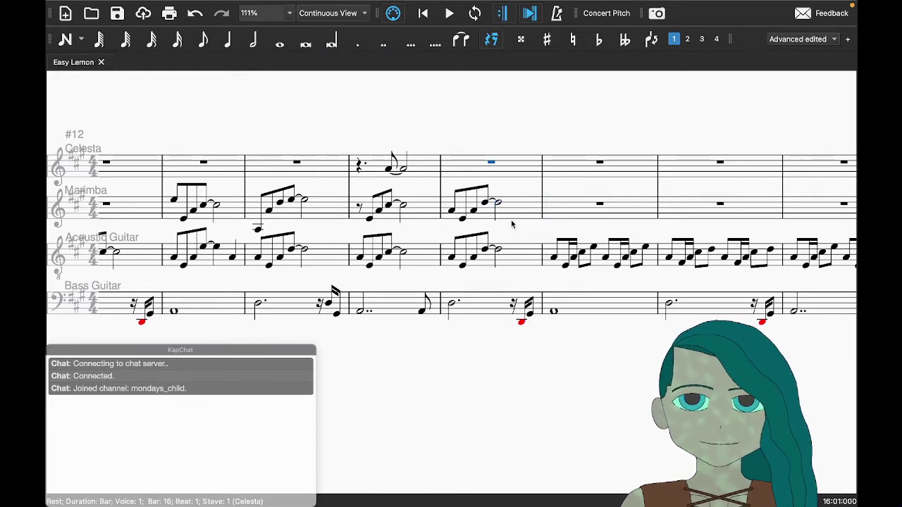
Step: Replay bar 16 in GarageBand and, back in MuseScore, raise the final tied notes of the Marimba's bar 16 to E5
{"action": "key", "text": "ctrl+Right"}
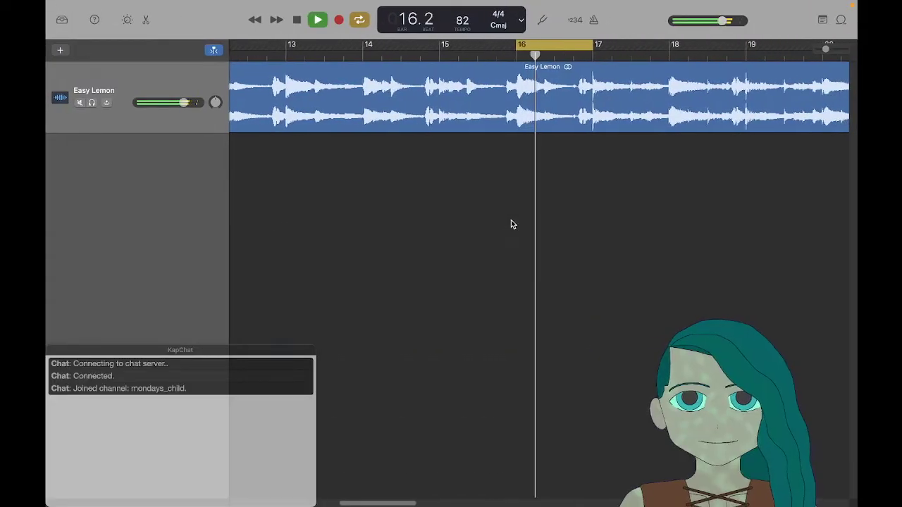
{"action": "key", "text": "ctrl+Left"}
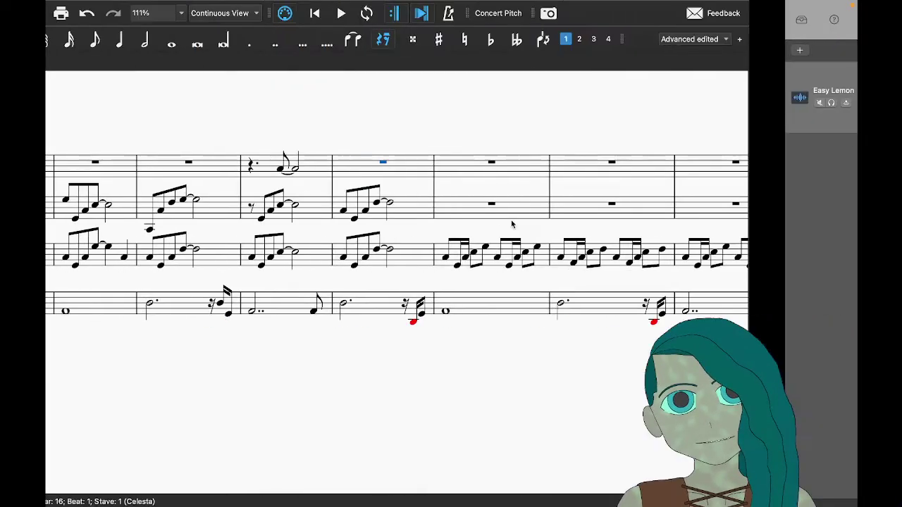
{"action": "left_click", "coordinate": [388, 169]}
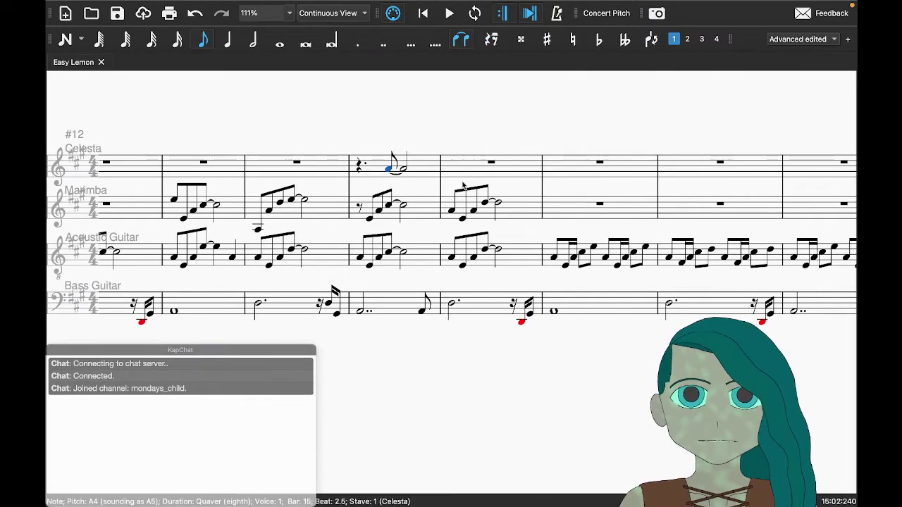
{"action": "key", "text": "Up"}
{"action": "key", "text": "Up"}
{"action": "key", "text": "Up"}
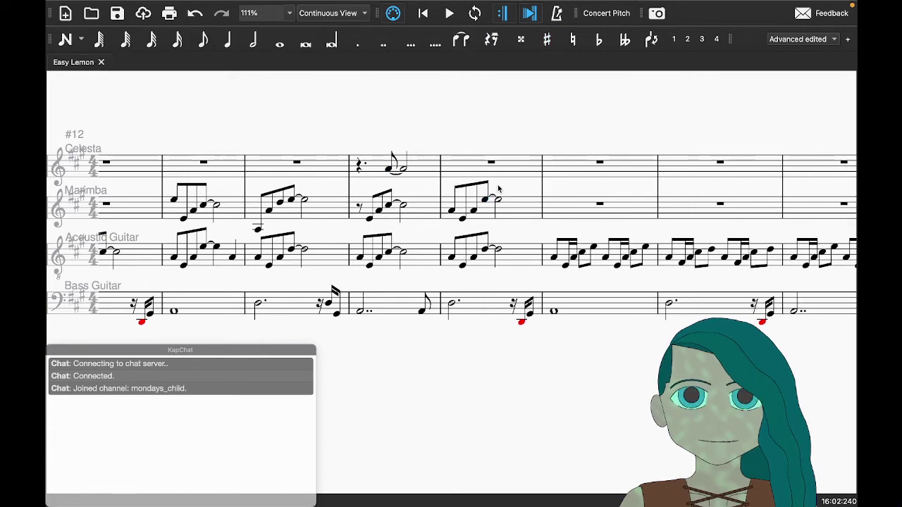
Step: Check the recording in GarageBand again, then return to MuseScore and repeat the Celesta's bar 15 into bar 16
{"action": "key", "text": "ctrl+Right"}
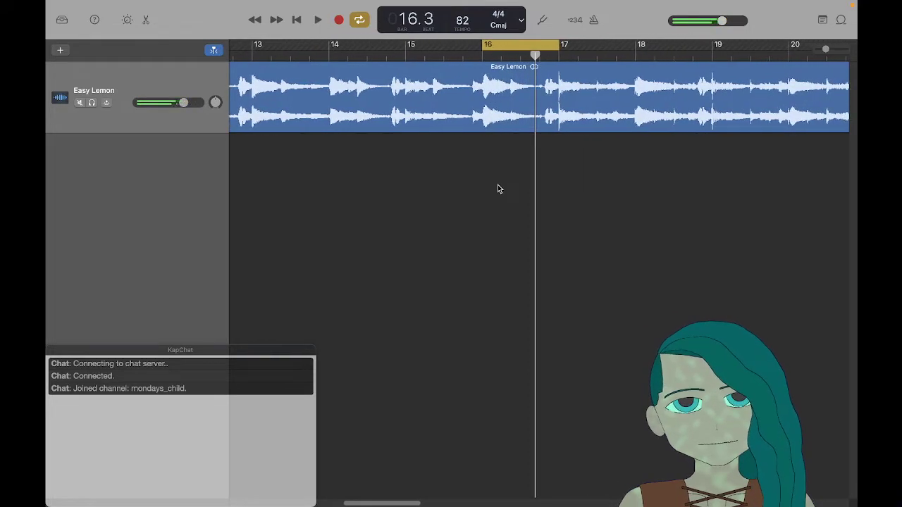
{"action": "key", "text": "ctrl+Left"}
{"action": "left_click", "coordinate": [428, 165]}
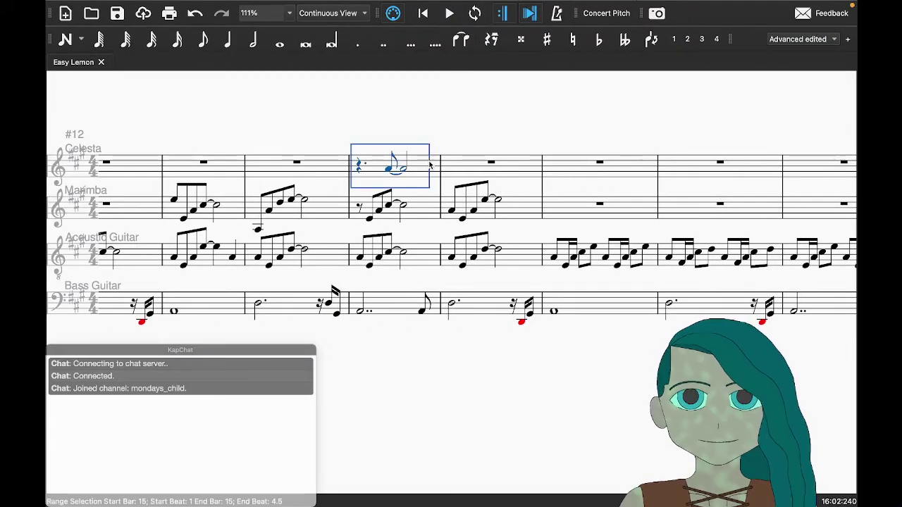
{"action": "key", "text": "r"}
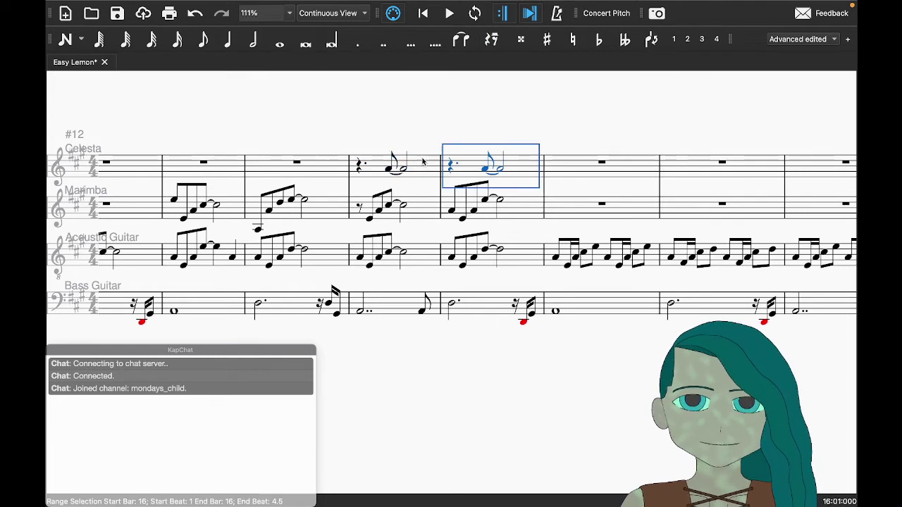
Step: Play back bar 16 of the score to check the Celesta and Marimba parts
{"action": "left_click", "coordinate": [448, 169]}
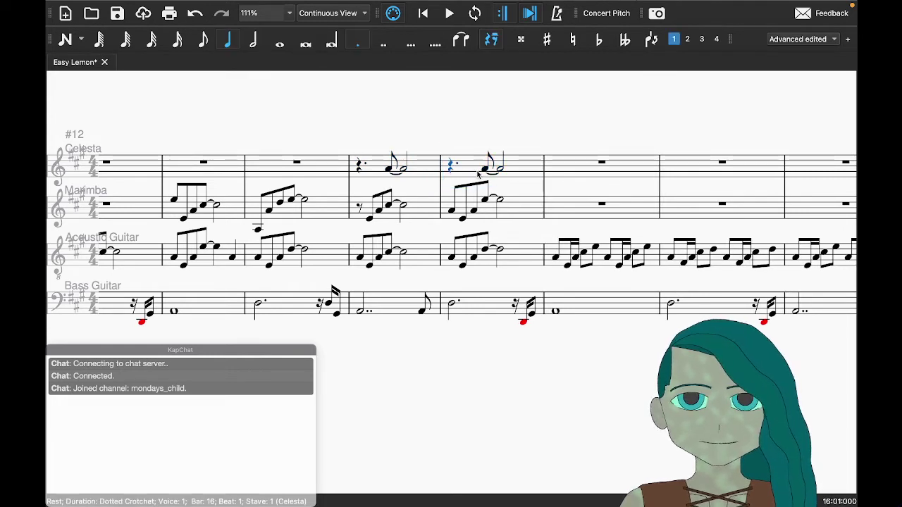
{"action": "left_click", "coordinate": [472, 172]}
{"action": "key", "text": "space"}
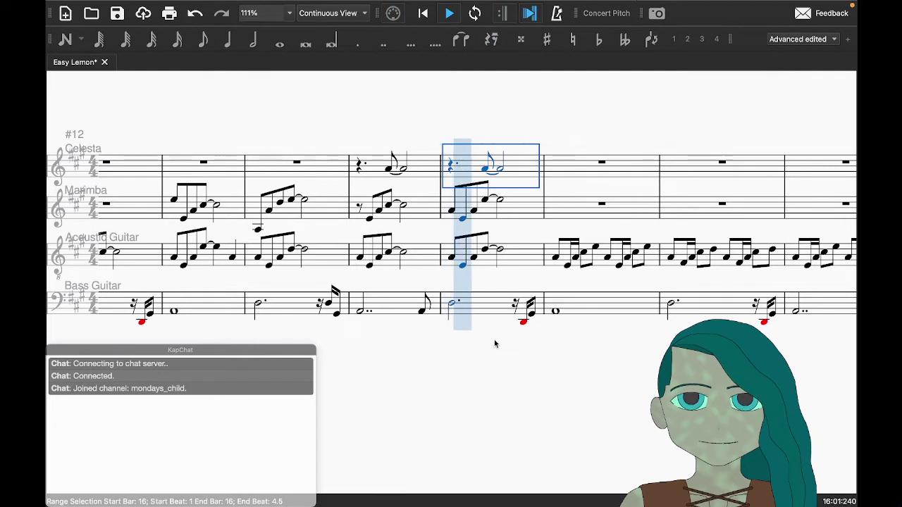
{"action": "key", "text": "space"}
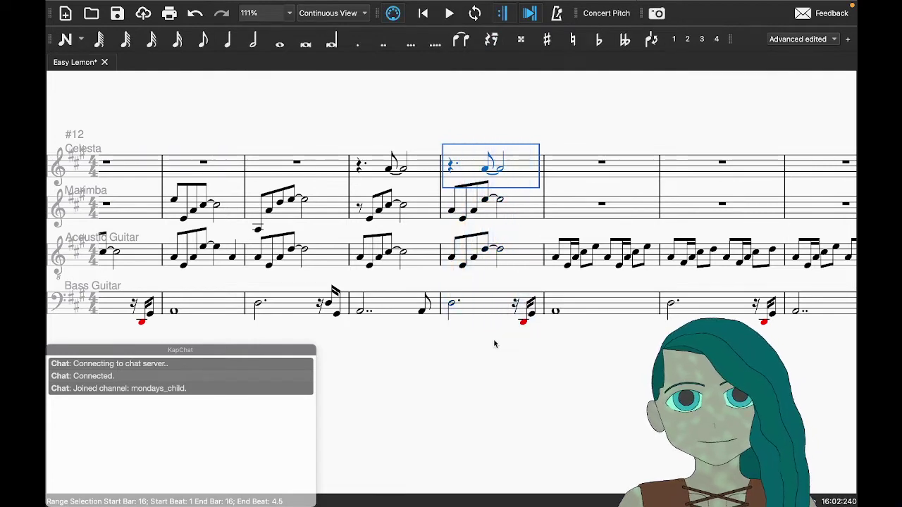
{"action": "key", "text": "Escape"}
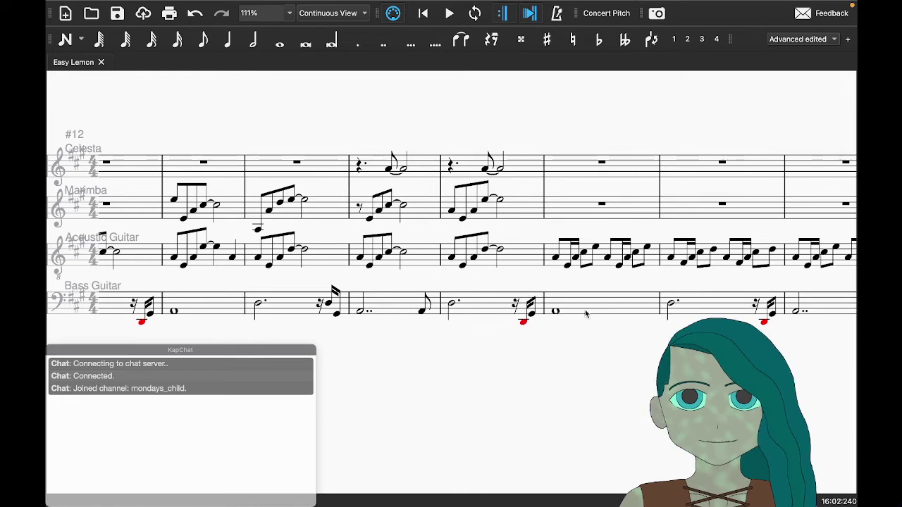
Step: Switch to GarageBand, set the loop to bars 17 through 20 of the recording and listen to the passage
{"action": "scroll", "coordinate": [585, 315], "scroll_direction": "right", "scroll_amount": 5}
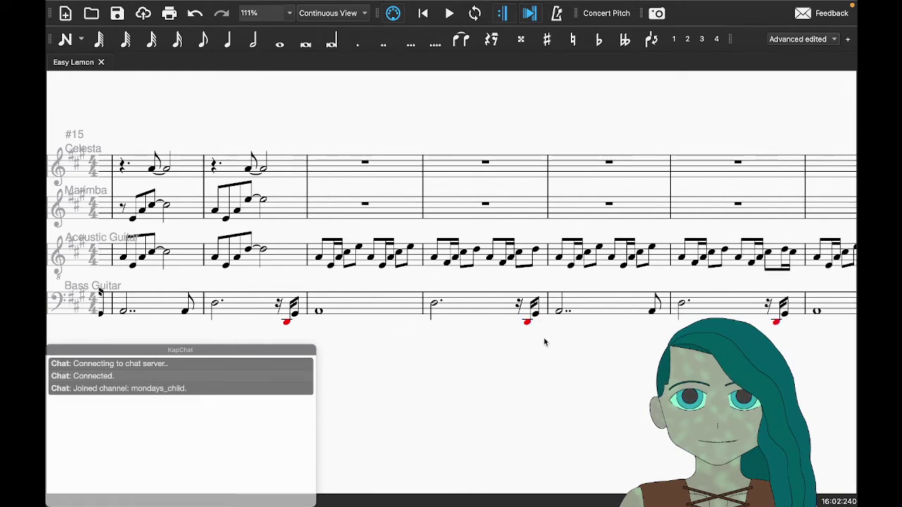
{"action": "key", "text": "ctrl+Right"}
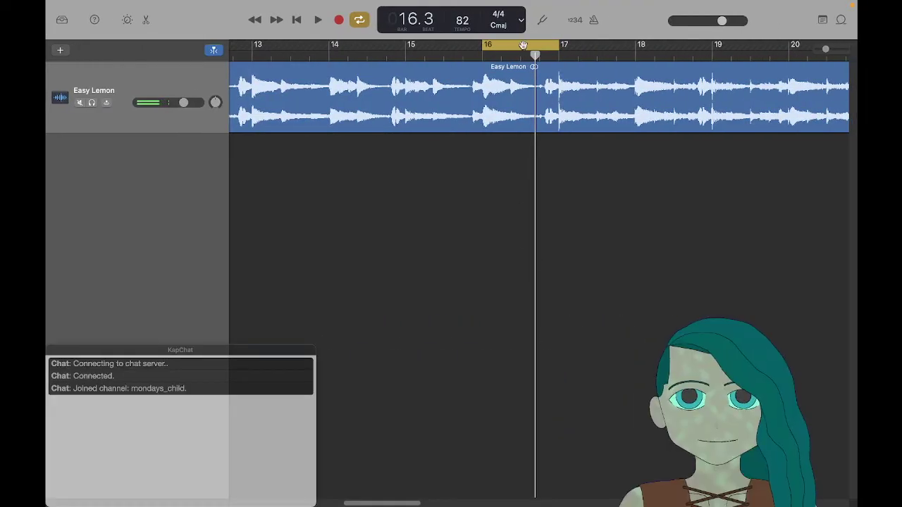
{"action": "left_click_drag", "start_coordinate": [523, 45], "coordinate": [604, 45]}
{"action": "scroll", "coordinate": [581, 113], "scroll_direction": "right", "scroll_amount": 3}
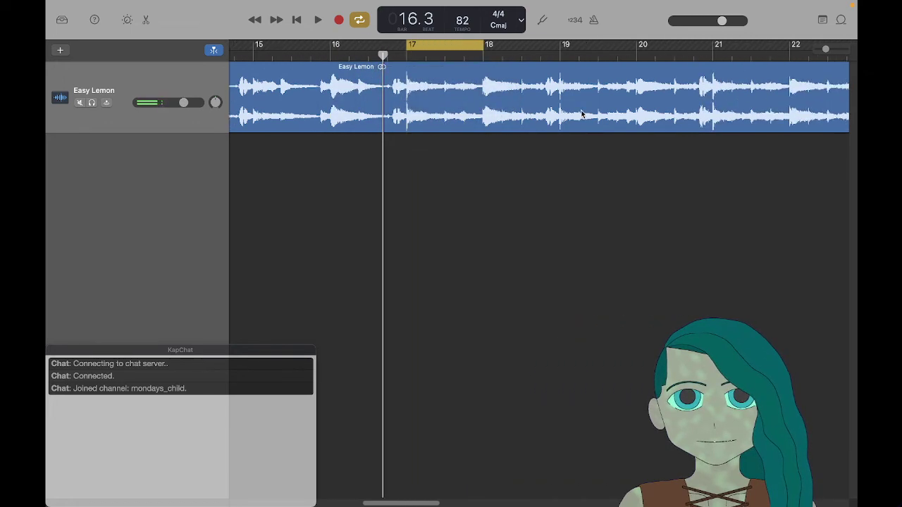
{"action": "left_click_drag", "start_coordinate": [485, 47], "coordinate": [716, 46]}
{"action": "key", "text": "space"}
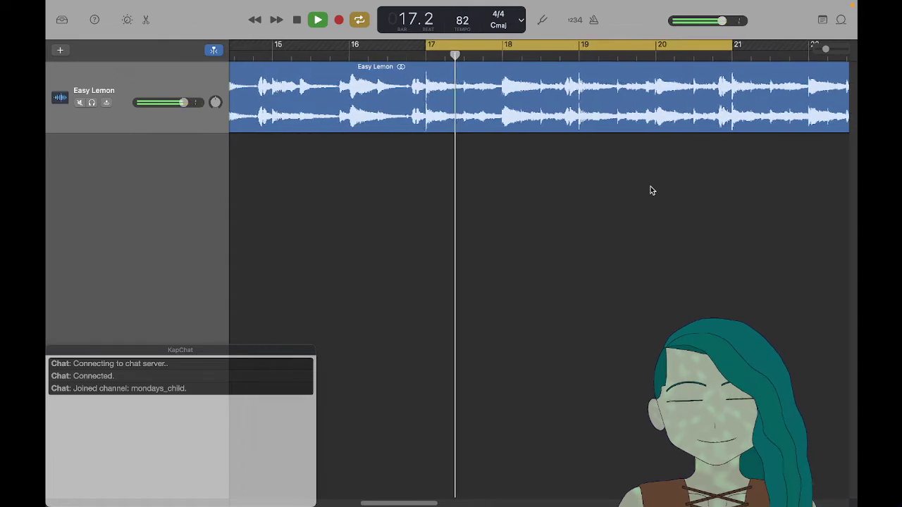
{"action": "scroll", "coordinate": [650, 186], "scroll_direction": "left", "scroll_amount": 2}
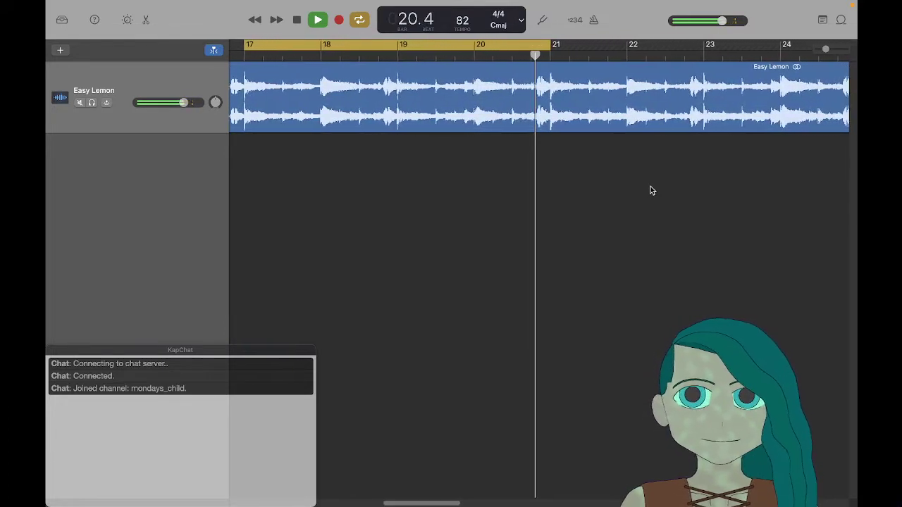
{"action": "key", "text": "space"}
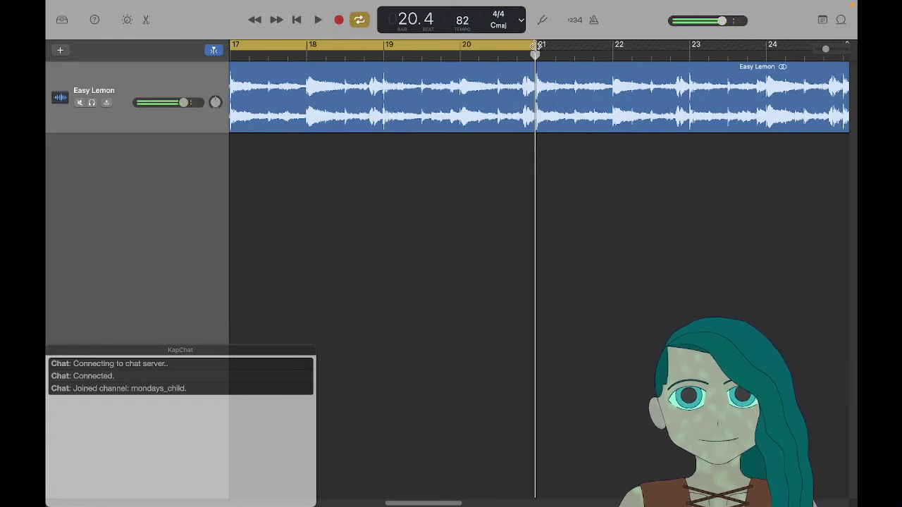
Step: Shorten the loop to bars 17 and 18 and listen to them
{"action": "left_click_drag", "start_coordinate": [533, 45], "coordinate": [383, 45]}
{"action": "key", "text": "space"}
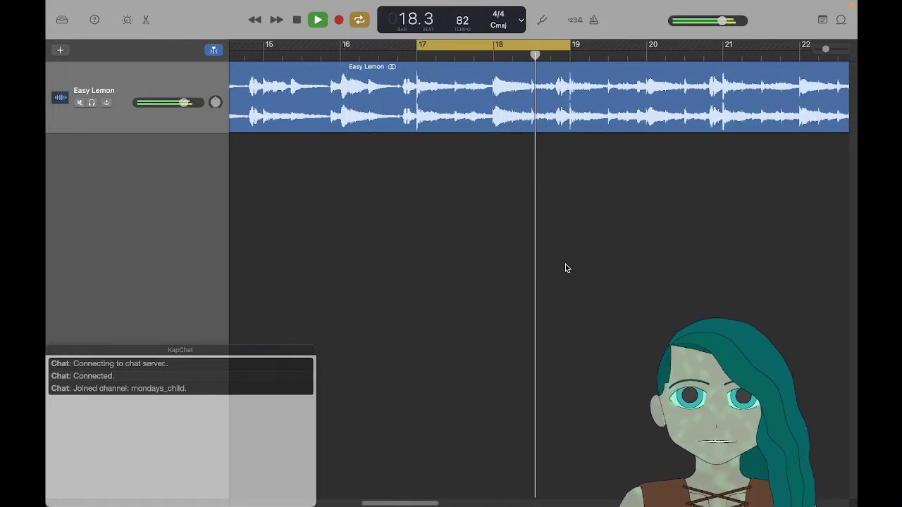
{"action": "key", "text": "space"}
Step: Return to MuseScore and start the Marimba's bar 17 with a semiquaver C#5
{"action": "key", "text": "super+Tab"}
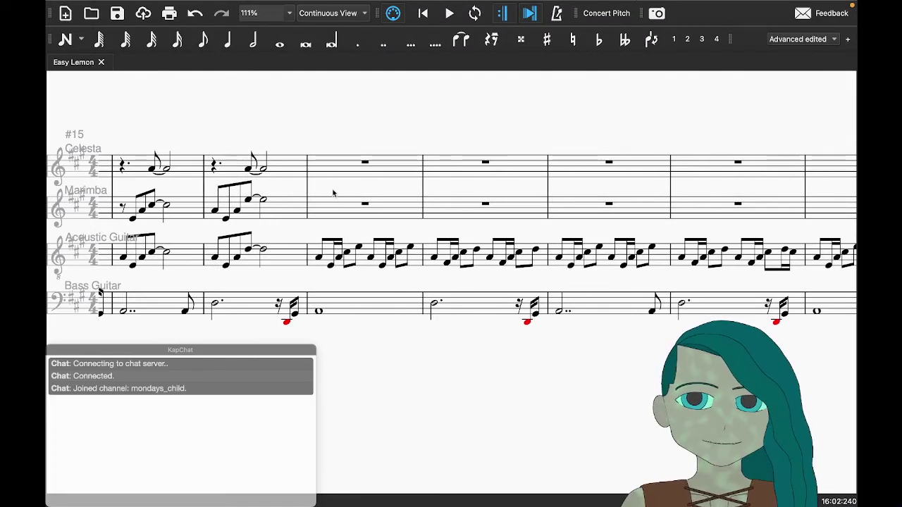
{"action": "left_click", "coordinate": [307, 193]}
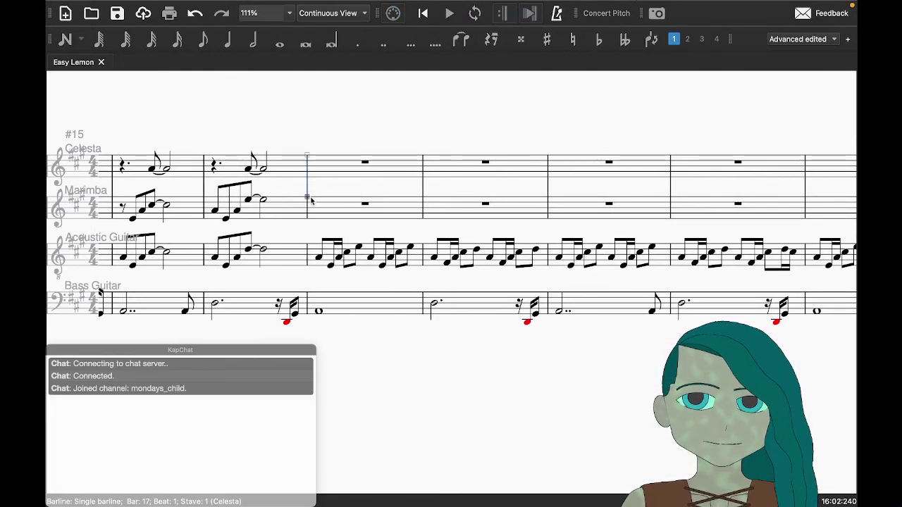
{"action": "key", "text": "Delete"}
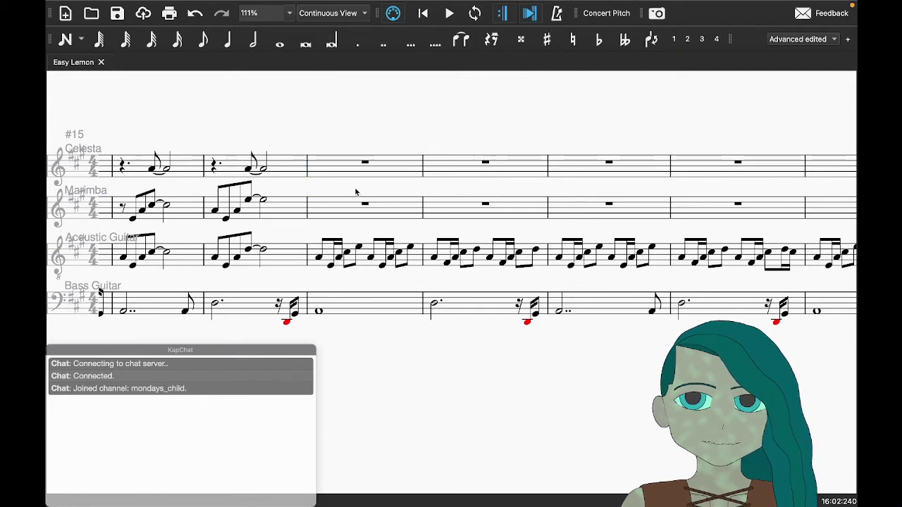
{"action": "left_click", "coordinate": [367, 204]}
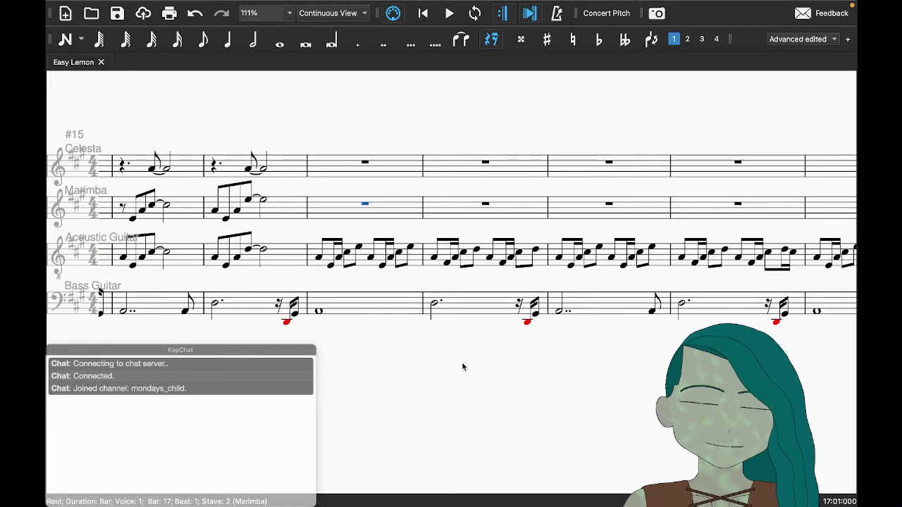
{"action": "key", "text": "n"}
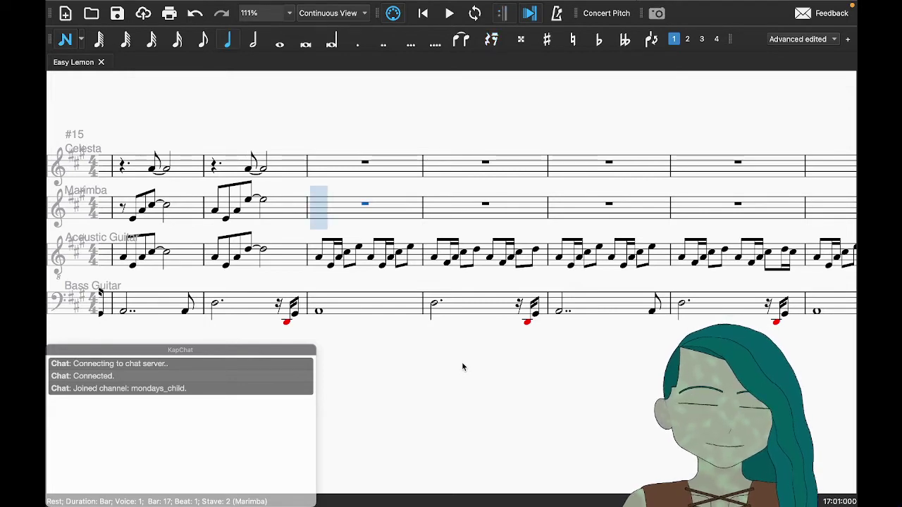
{"action": "key", "text": "a"}
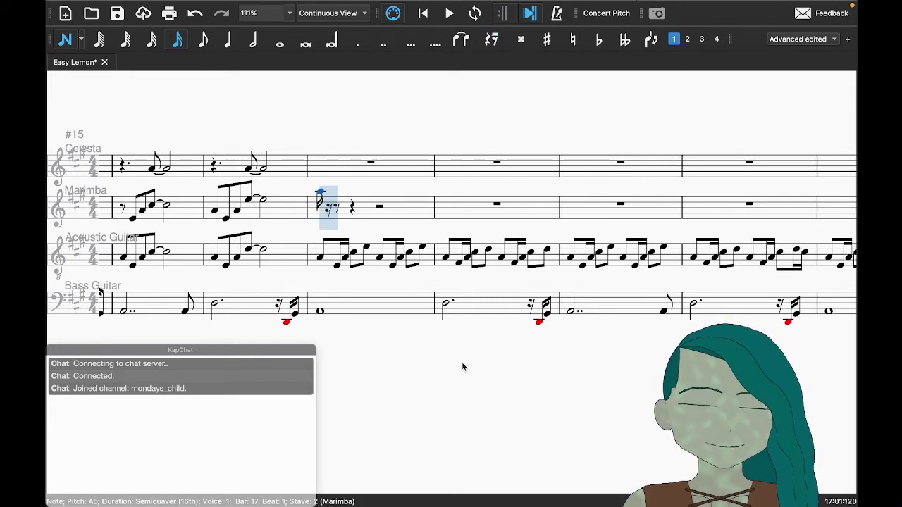
{"action": "key", "text": "Up"}
{"action": "key", "text": "Up"}
{"action": "key", "text": "Up"}
{"action": "key", "text": "Up"}
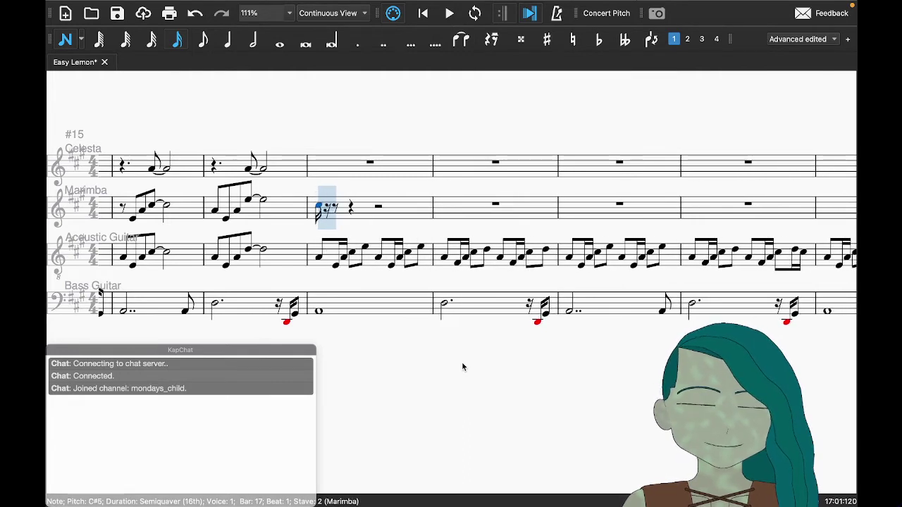
Step: Continue the Marimba's bar 17 with semiquavers B4 and A4 and a quaver C#5
{"action": "key", "text": "b"}
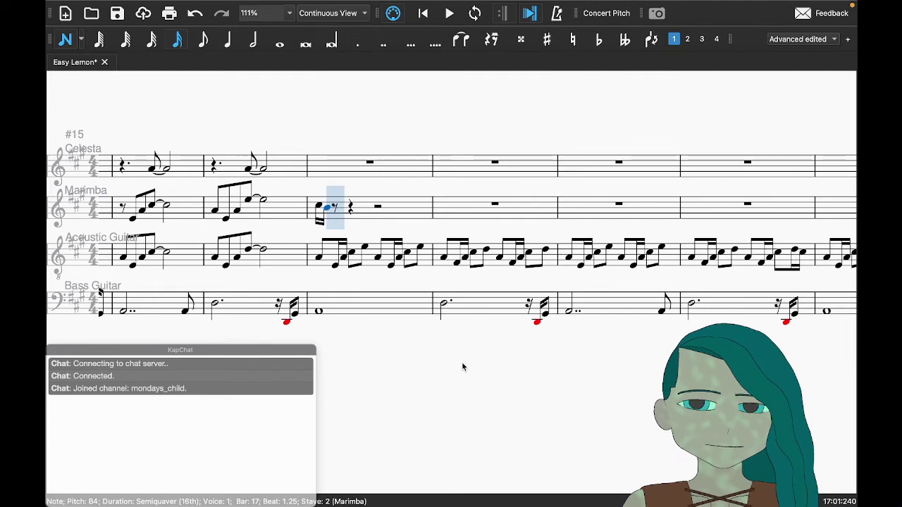
{"action": "key", "text": "a"}
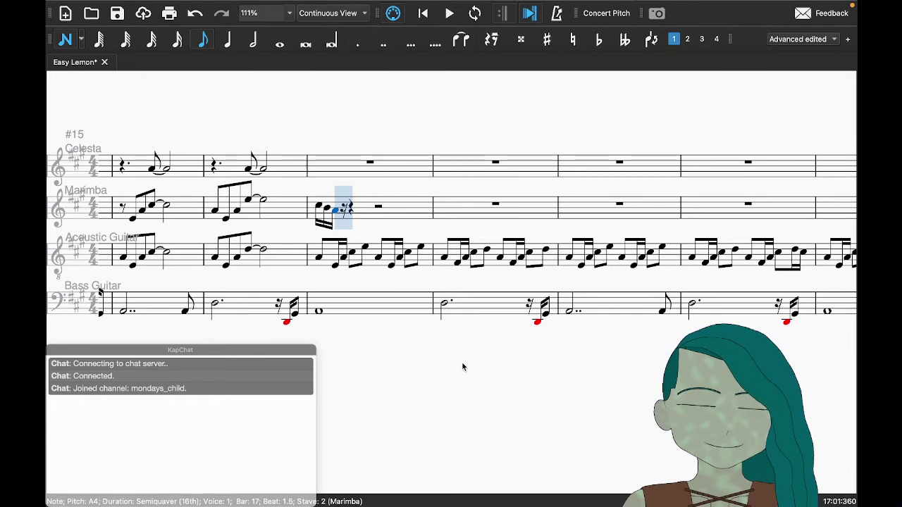
{"action": "key", "text": "c"}
Step: Replay bar 17 from its start in GarageBand and, back in MuseScore, add a quaver E5 to the Marimba's bar
{"action": "key", "text": "ctrl+Right"}
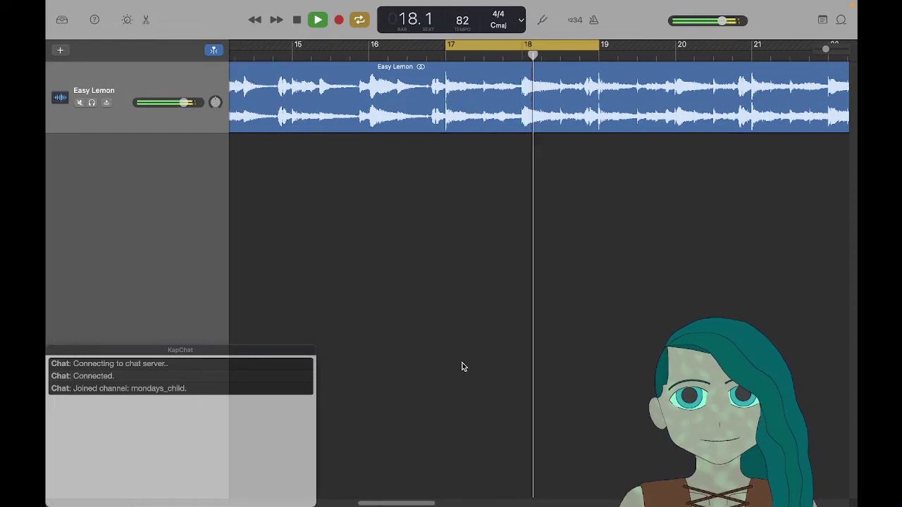
{"action": "key", "text": "space"}
{"action": "key", "text": "Return"}
{"action": "key", "text": "space"}
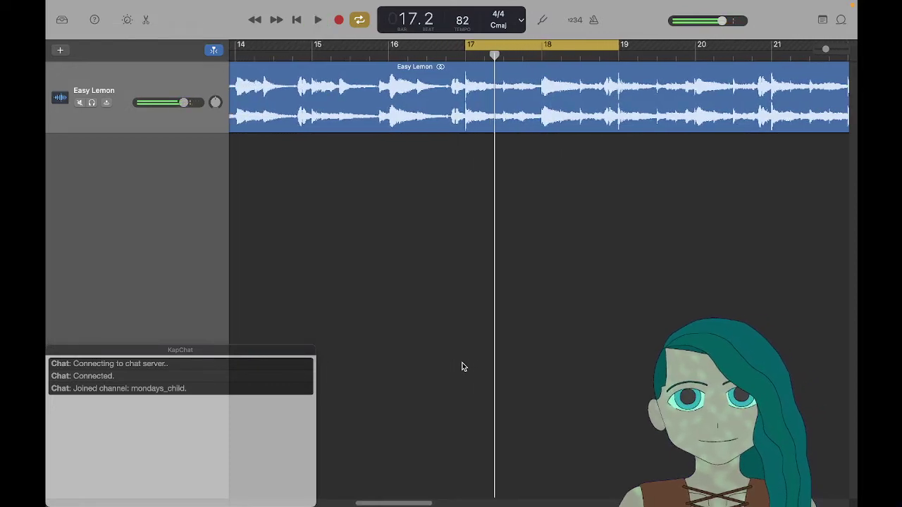
{"action": "key", "text": "ctrl+Left"}
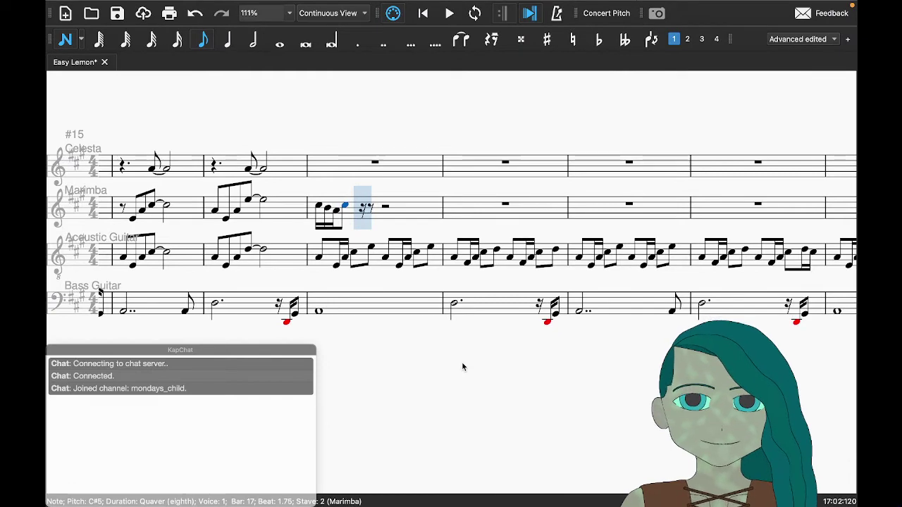
{"action": "key", "text": "e"}
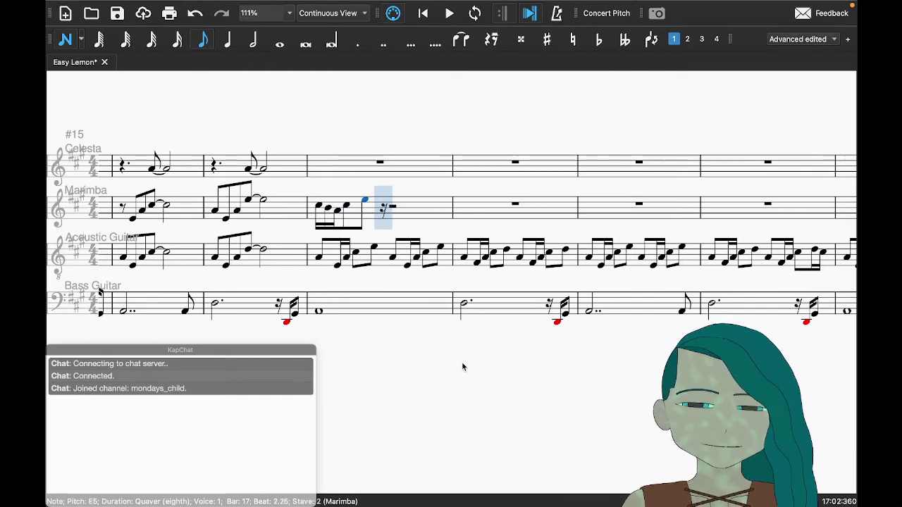
Step: Listen to bar 17 again in GarageBand, then add a semiquaver C#5 after the Marimba's E5 in MuseScore and leave note input
{"action": "key", "text": "ctrl+Right"}
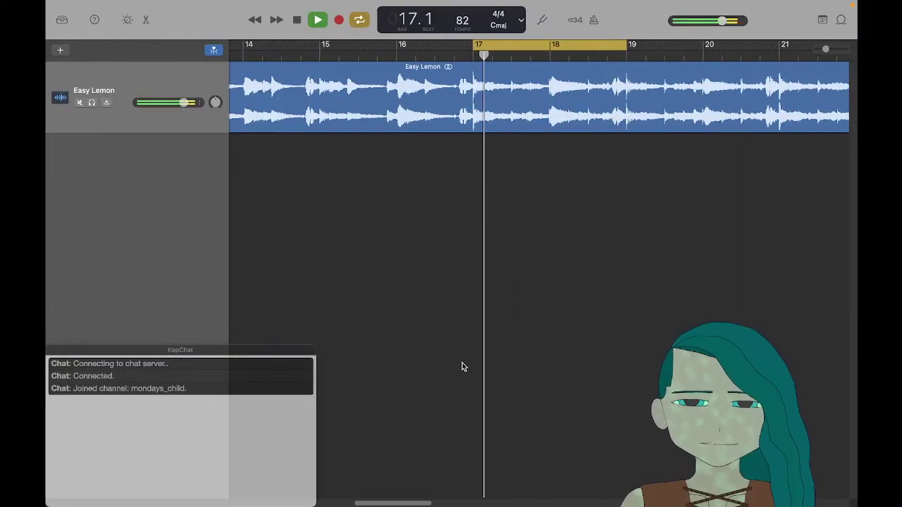
{"action": "key", "text": "ctrl+Left"}
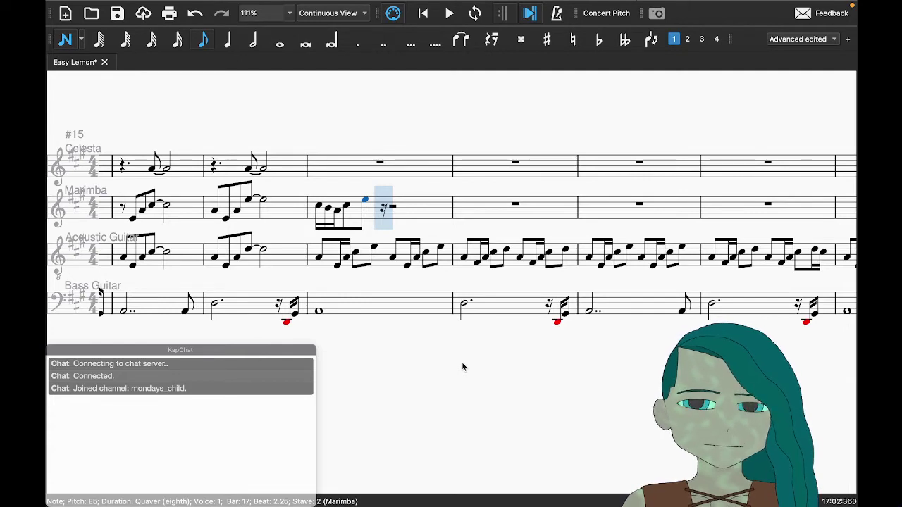
{"action": "key", "text": "c"}
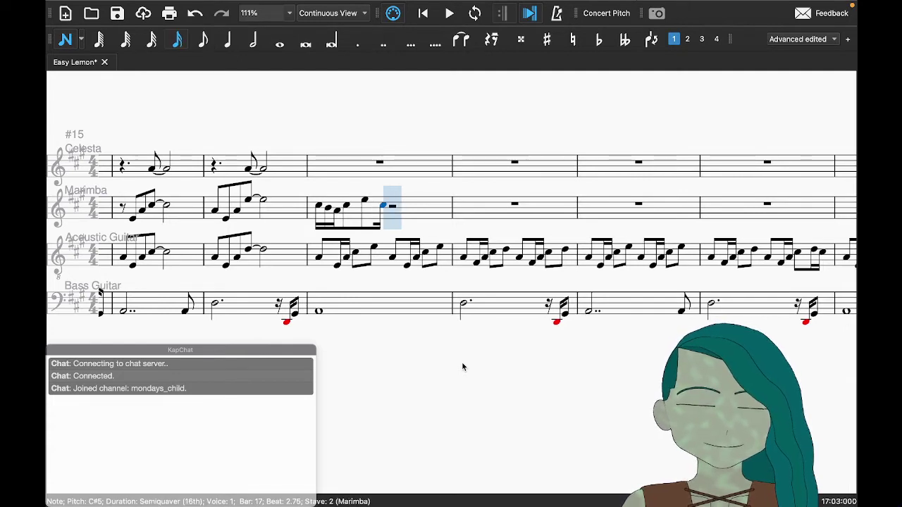
{"action": "key", "text": "Escape"}
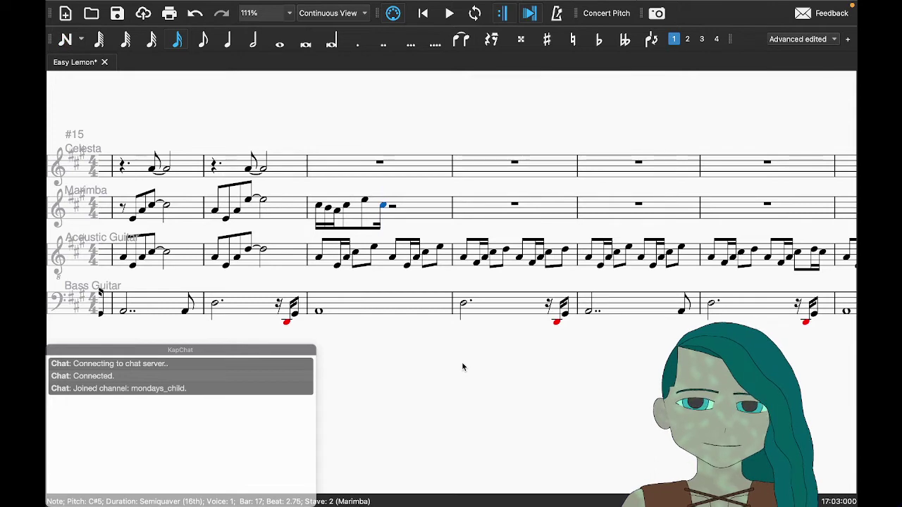
Step: Copy the Marimba's six-note figure from the first half of bar 17 into the second half of the same bar
{"action": "key", "text": "shift+Left"}
{"action": "key", "text": "shift+Left"}
{"action": "key", "text": "shift+Left"}
{"action": "key", "text": "shift+Left"}
{"action": "key", "text": "shift+Left"}
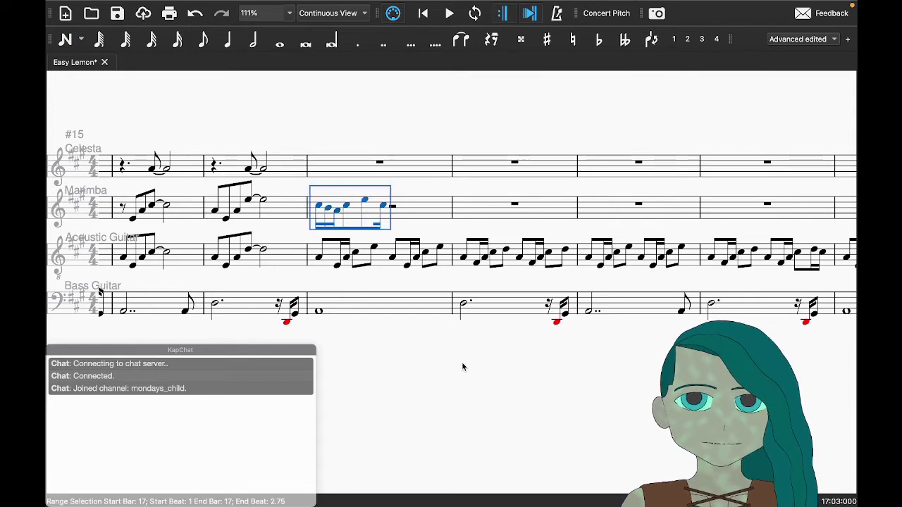
{"action": "key", "text": "Right"}
{"action": "key", "text": "Right"}
{"action": "key", "text": "Right"}
{"action": "key", "text": "Right"}
{"action": "key", "text": "Right"}
{"action": "key", "text": "Right"}
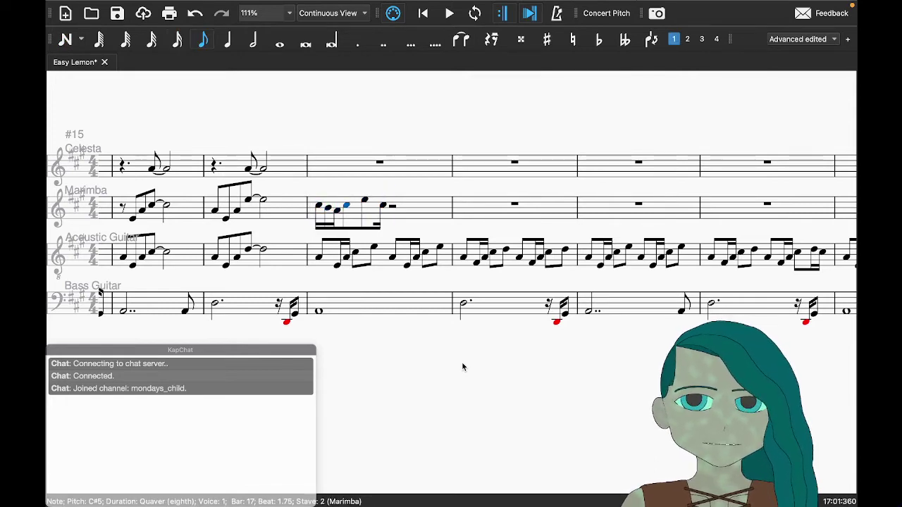
{"action": "key", "text": "ctrl+v"}
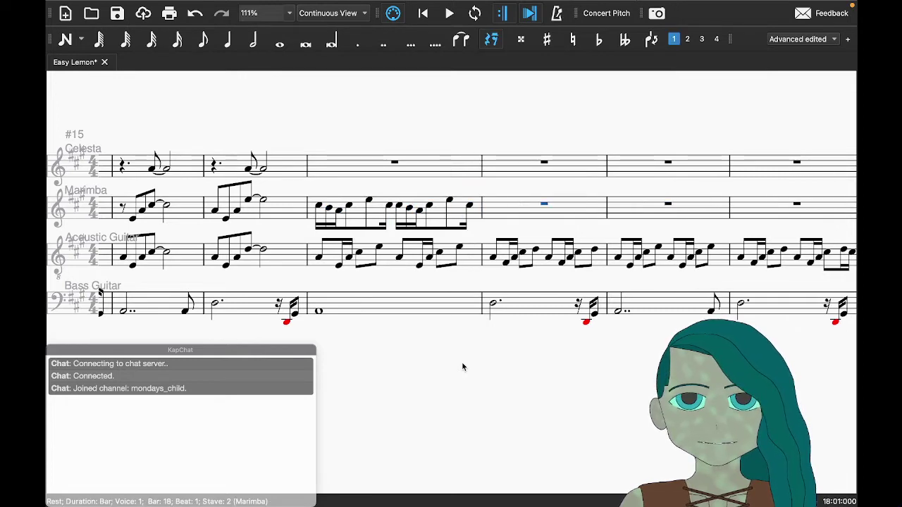
Step: Tie the Marimba's C#5 at beat 2.75 of bar 17 to the C#5 on beat 3, and select the empty bar 18
{"action": "key", "text": "Left"}
{"action": "key", "text": "Left"}
{"action": "key", "text": "Left"}
{"action": "key", "text": "Left"}
{"action": "key", "text": "Left"}
{"action": "key", "text": "Left"}
{"action": "key", "text": "Left"}
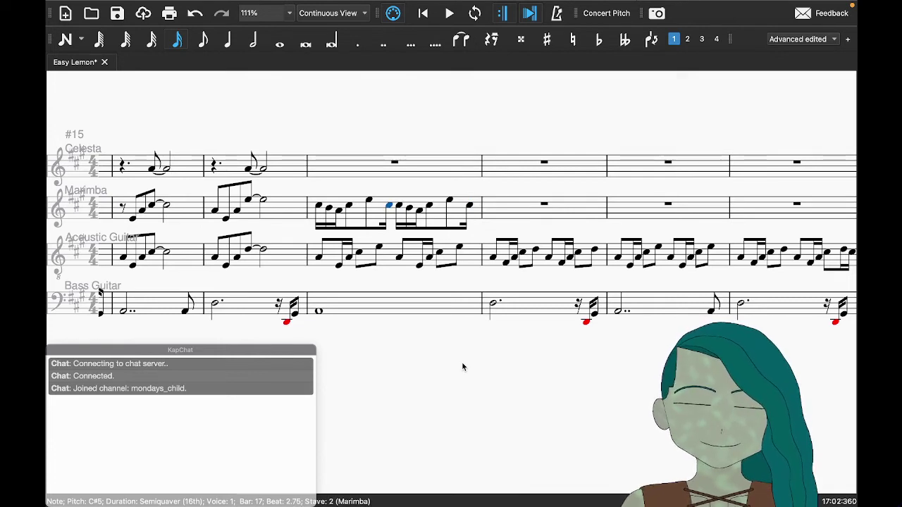
{"action": "key", "text": "plus"}
{"action": "key", "text": "Right"}
{"action": "key", "text": "Right"}
{"action": "key", "text": "Right"}
{"action": "key", "text": "Right"}
{"action": "key", "text": "Right"}
{"action": "key", "text": "Right"}
{"action": "key", "text": "Right"}
{"action": "key", "text": "Right"}
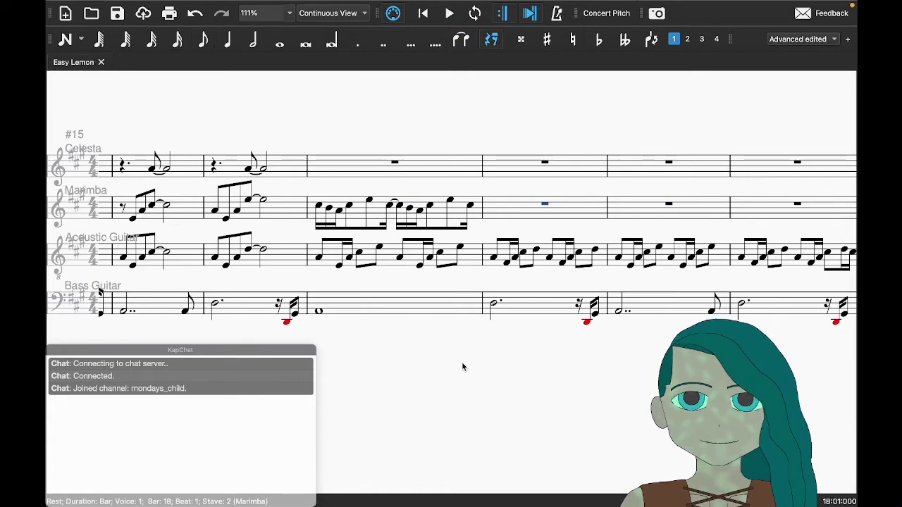
Step: Listen to bars 17 and 18 of the recording in GarageBand, and return to MuseScore
{"action": "key", "text": "ctrl+Right"}
{"action": "key", "text": "space"}
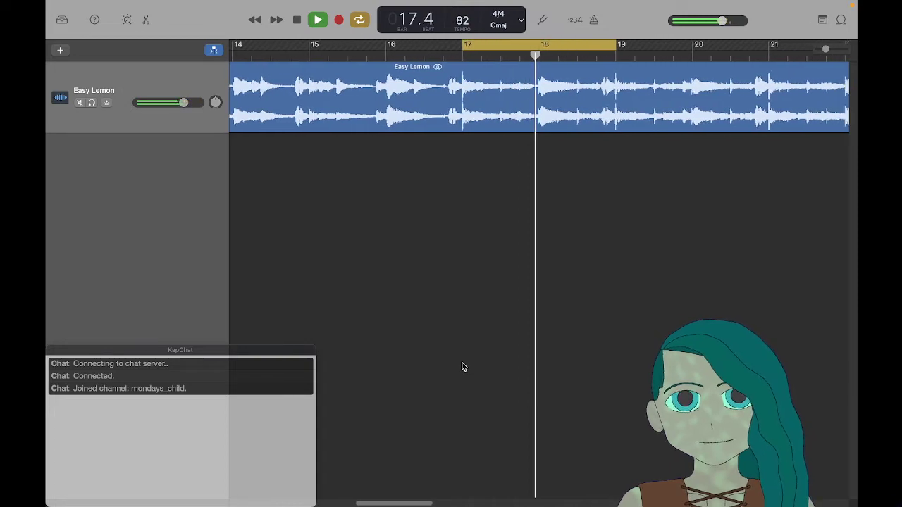
{"action": "key", "text": "ctrl+Left"}
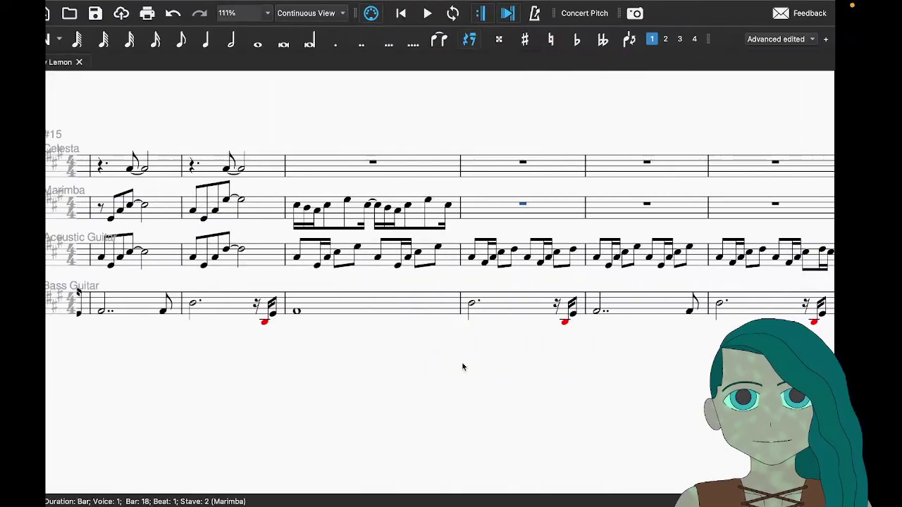
Step: Paste the six-note figure into the first half of the Marimba's bar 18 and tie bar 17's last C#5 to it
{"action": "key", "text": "ctrl+v"}
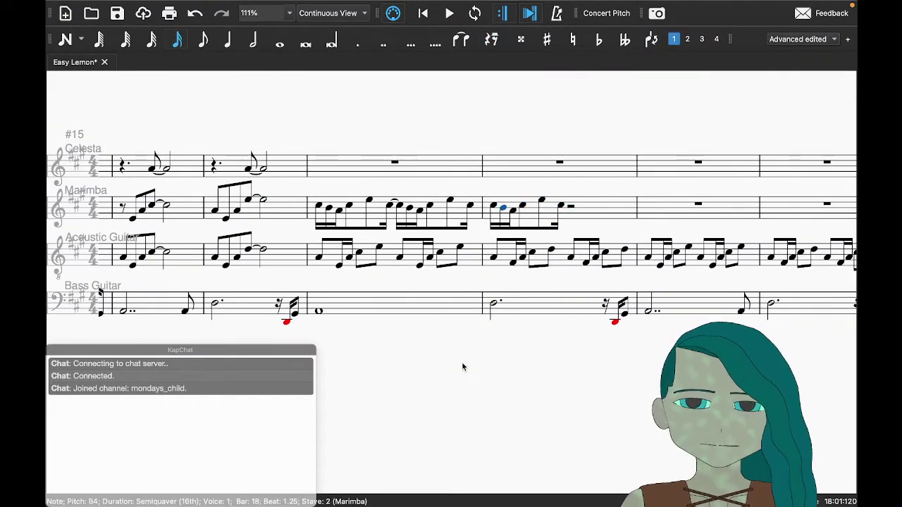
{"action": "key", "text": "Left"}
{"action": "key", "text": "Left"}
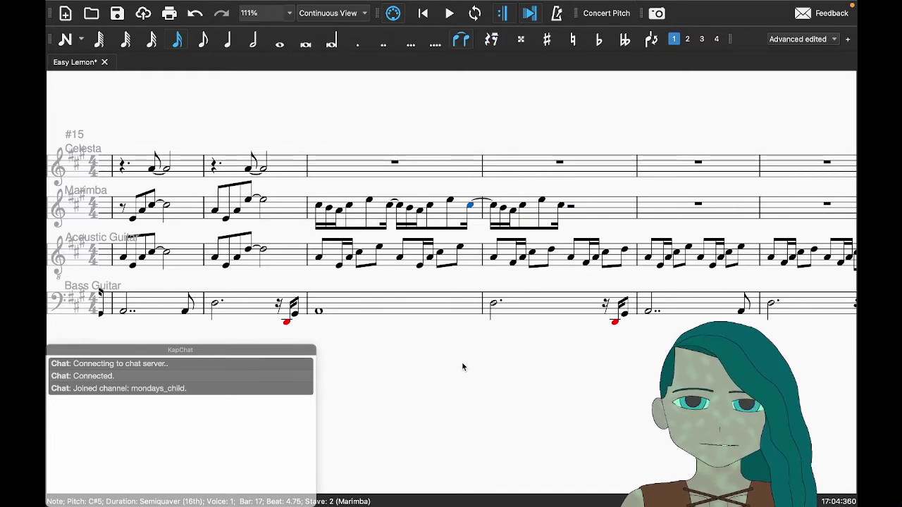
Step: Replay the recording in GarageBand, then paste the six-note figure into the second half of the Marimba's bar 18 in MuseScore
{"action": "key", "text": "ctrl+Right"}
{"action": "key", "text": "space"}
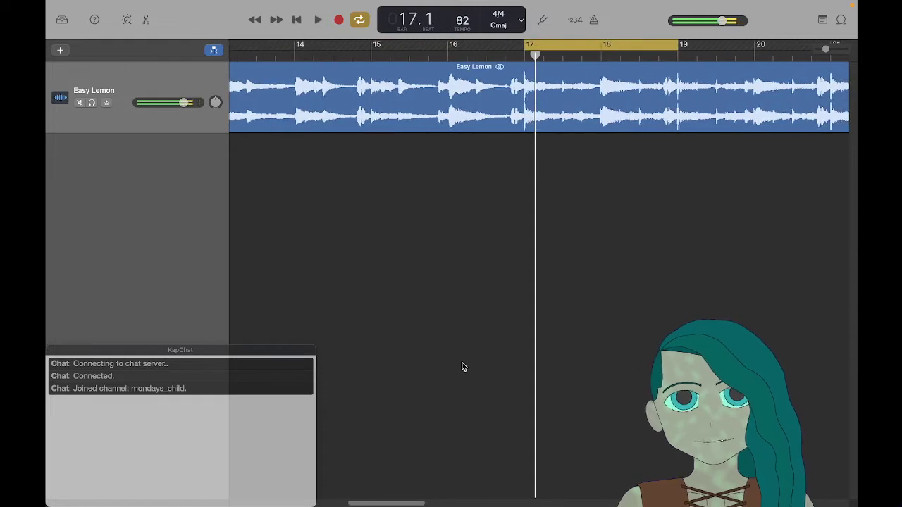
{"action": "key", "text": "ctrl+Left"}
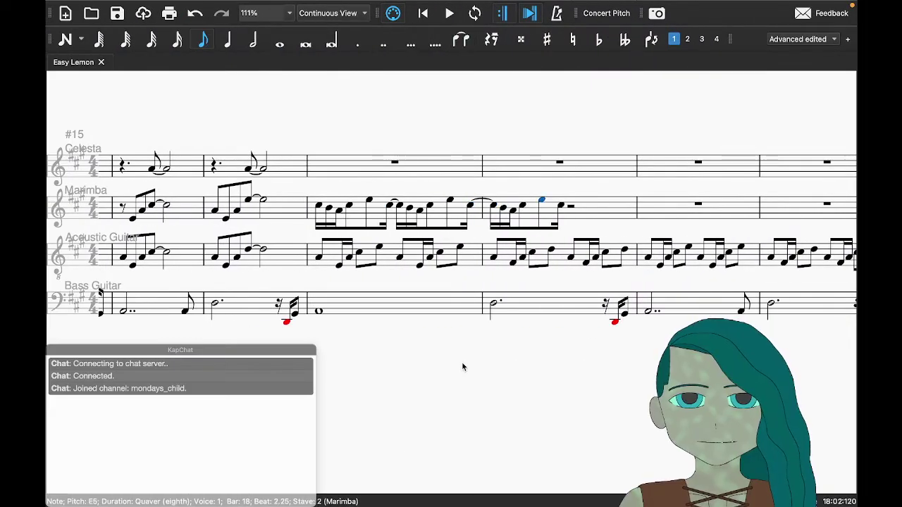
{"action": "key", "text": "super+v"}
Step: Tie the Marimba's C#5 at beat 2.75 of bar 18 to the C#5 on beat 3, then select the C#5 at beat 3.75
{"action": "key", "text": "Left"}
{"action": "key", "text": "Left"}
{"action": "key", "text": "Left"}
{"action": "key", "text": "Left"}
{"action": "key", "text": "Left"}
{"action": "key", "text": "Left"}
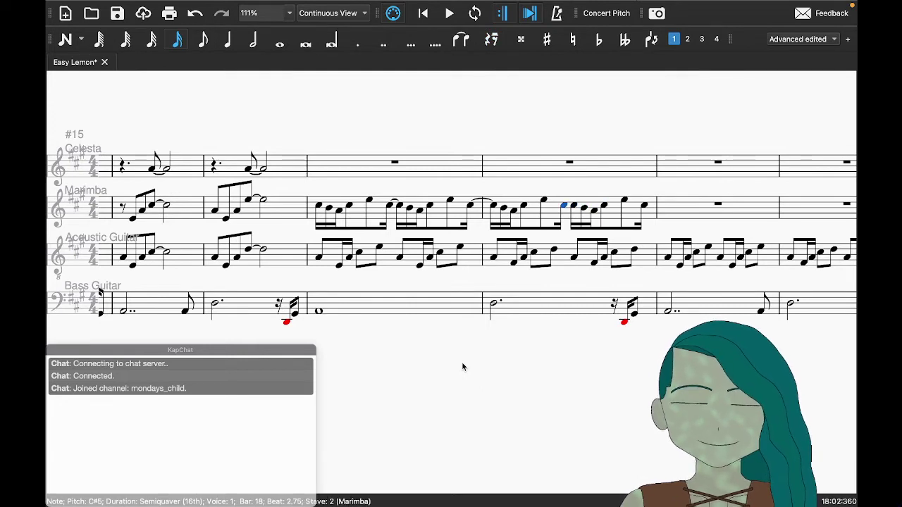
{"action": "key", "text": "Right"}
{"action": "key", "text": "Left"}
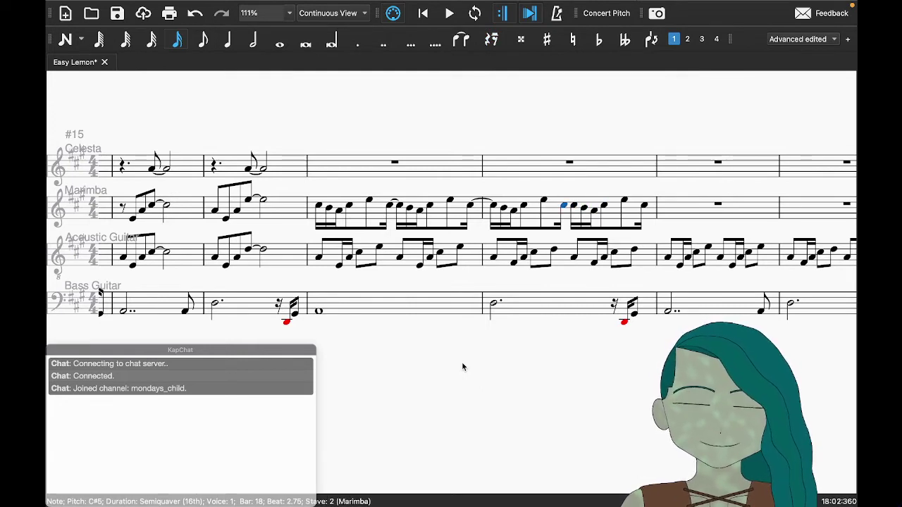
{"action": "key", "text": "t"}
{"action": "key", "text": "Right"}
{"action": "key", "text": "Right"}
{"action": "key", "text": "Right"}
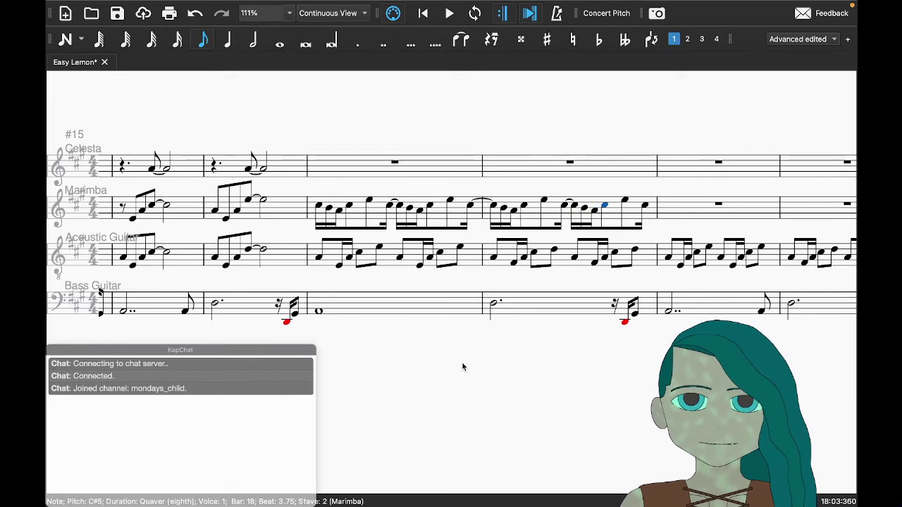
Step: Set the GarageBand cycle region to the second half of bar 18, listen to it, and return to MuseScore
{"action": "key", "text": "super+Tab"}
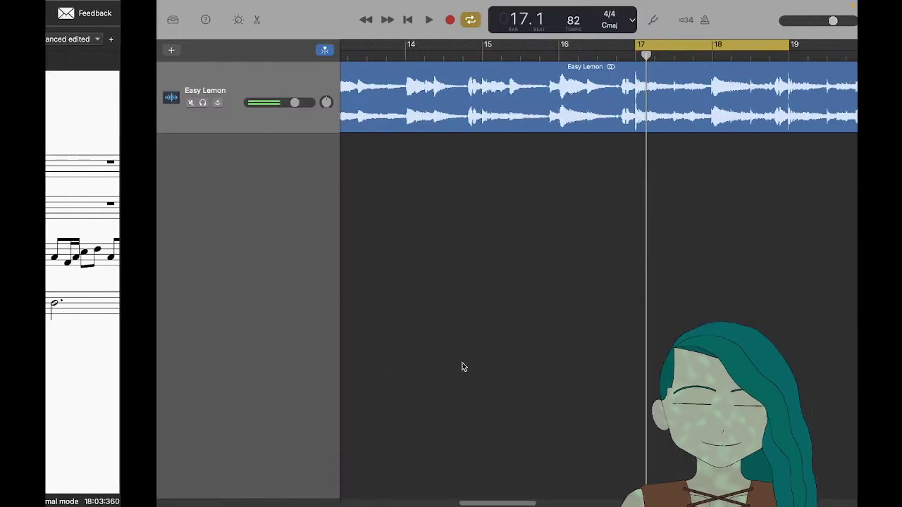
{"action": "left_click_drag", "start_coordinate": [520, 49], "coordinate": [641, 49]}
{"action": "key", "text": "space"}
{"action": "scroll", "coordinate": [620, 239], "scroll_direction": "right", "scroll_amount": 3}
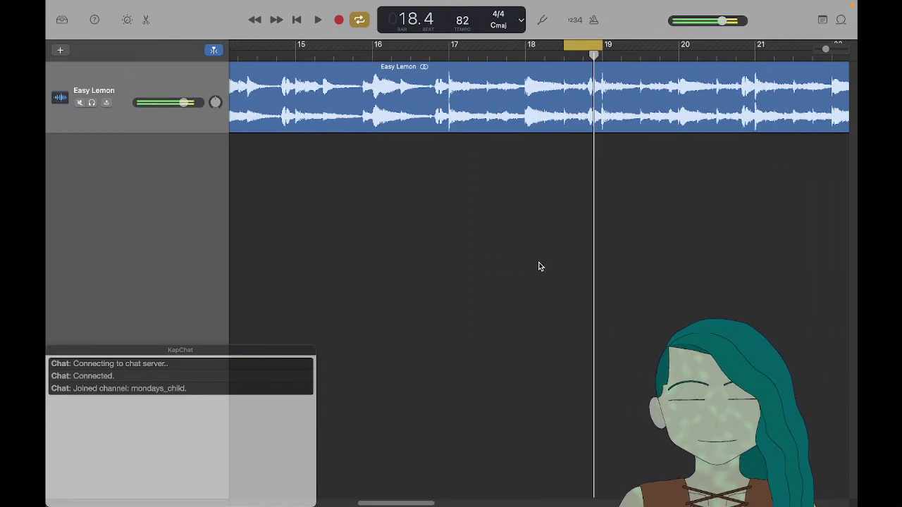
{"action": "key", "text": "super+Tab"}
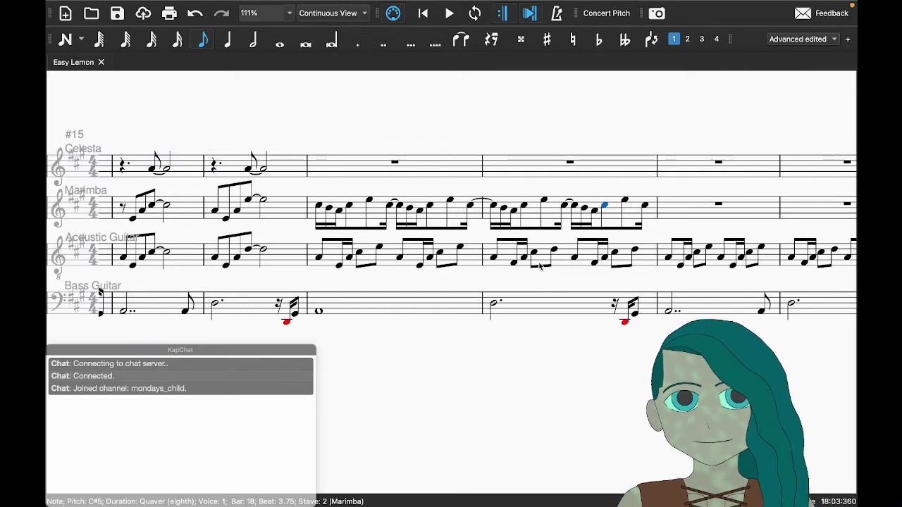
{"action": "key", "text": "super+Tab"}
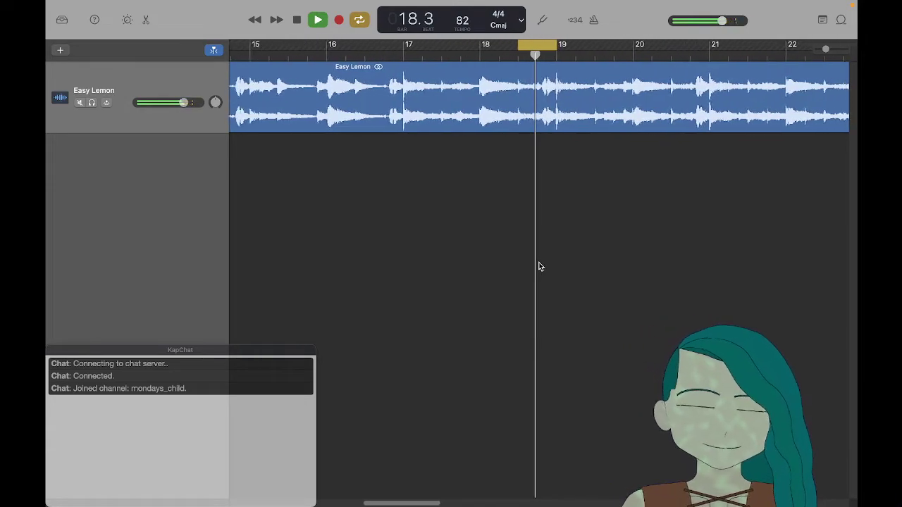
{"action": "key", "text": "space"}
{"action": "key", "text": "super+Tab"}
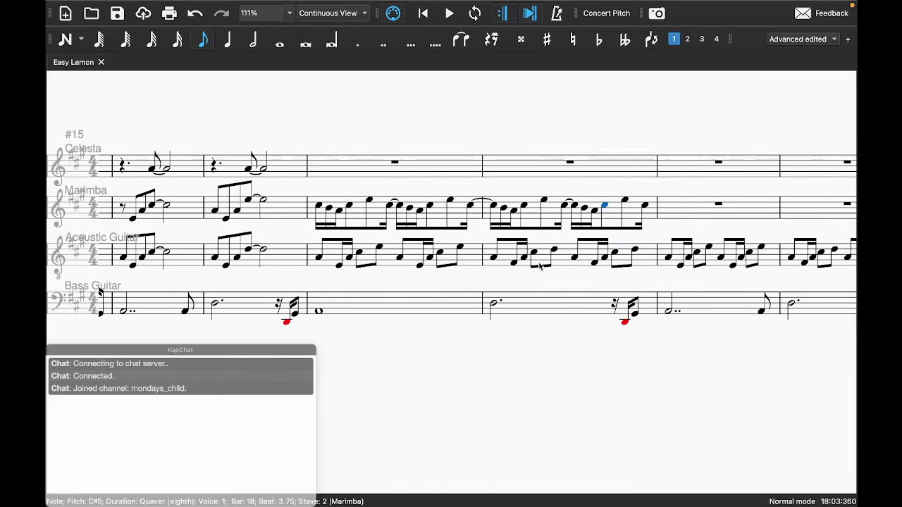
Step: Lower the Marimba's quaver E5 at beat 4.25 of bar 18 to C#5
{"action": "key", "text": "Right"}
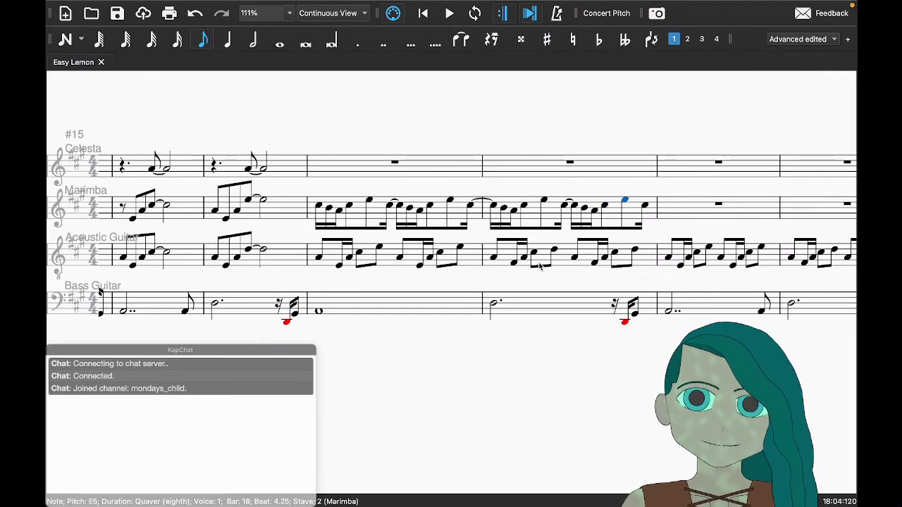
{"action": "key", "text": "Down"}
{"action": "key", "text": "Down"}
{"action": "key", "text": "Down"}
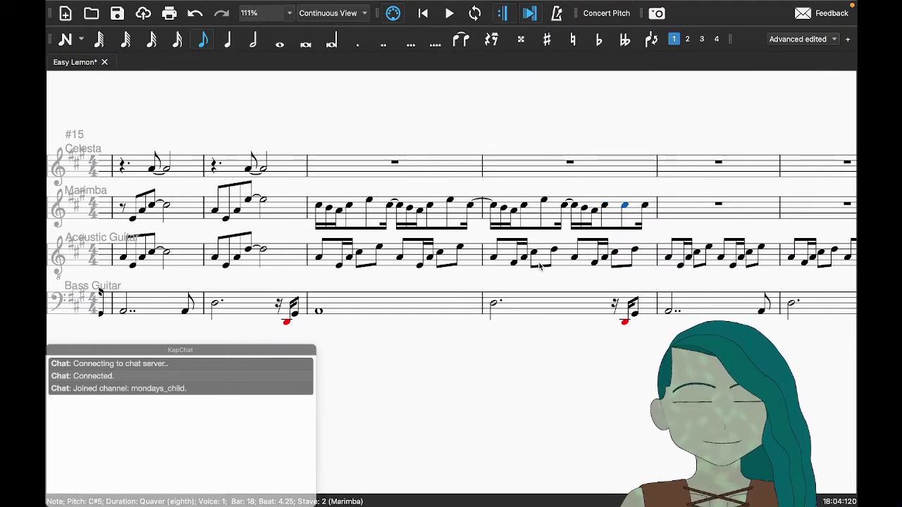
Step: Replay the looped second half of bar 18 in GarageBand to check the closing notes, then return to MuseScore
{"action": "key", "text": "super+Tab"}
{"action": "key", "text": "space"}
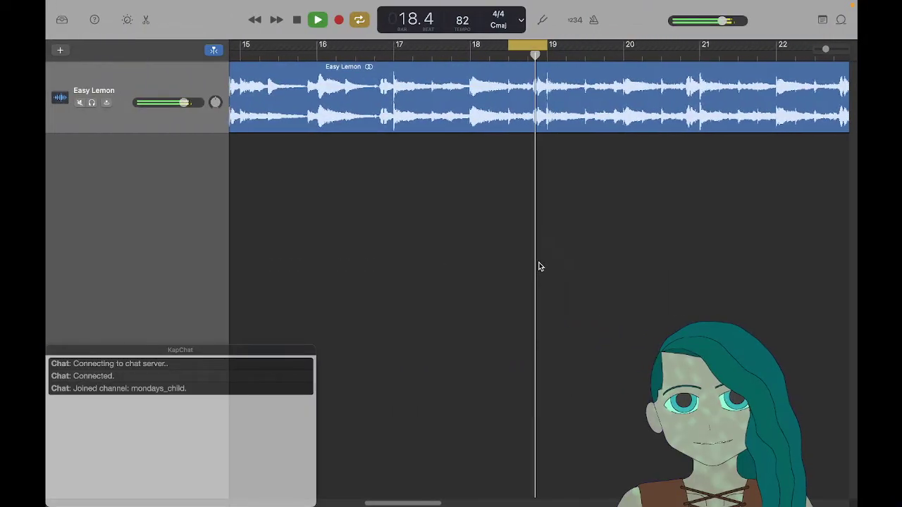
{"action": "key", "text": "space"}
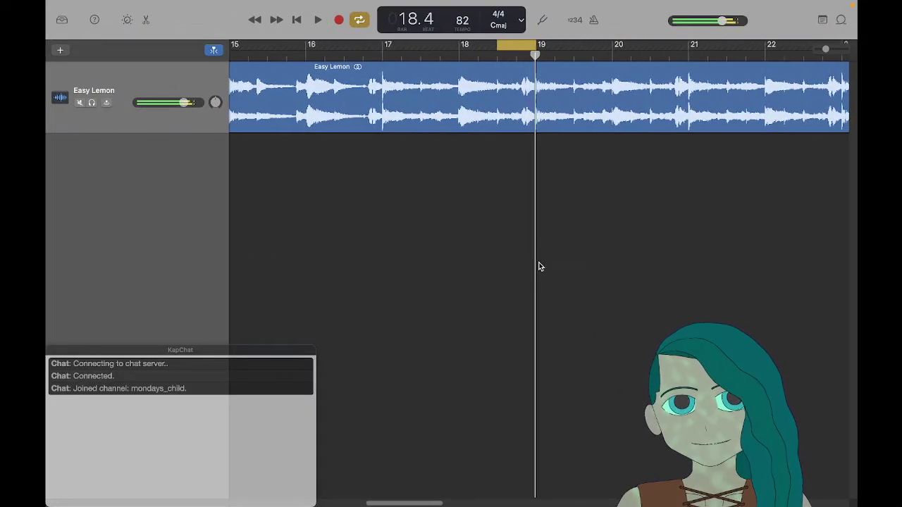
{"action": "key", "text": "super+Tab"}
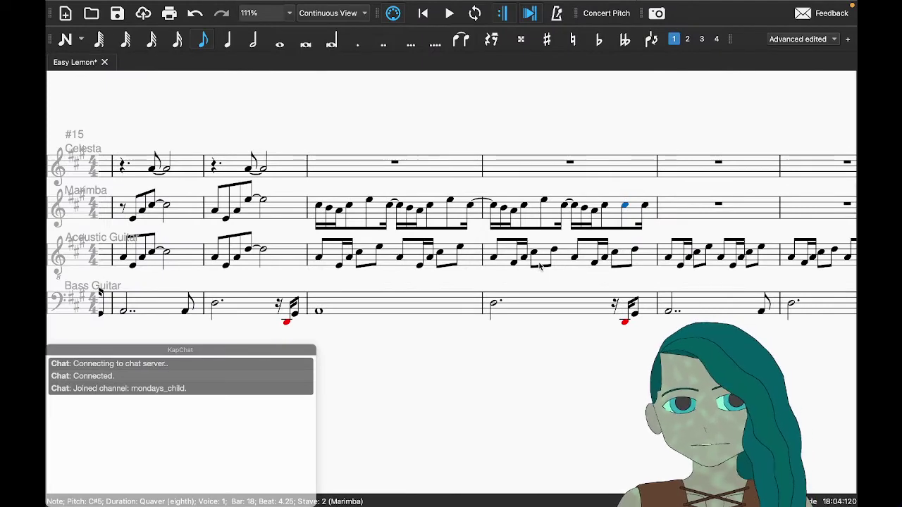
{"action": "key", "text": "super+Tab"}
{"action": "key", "text": "space"}
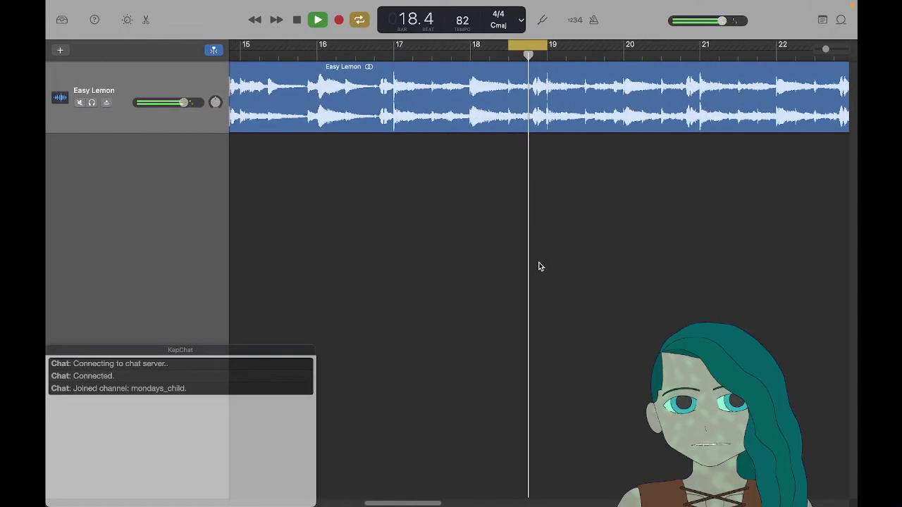
{"action": "key", "text": "super+Tab"}
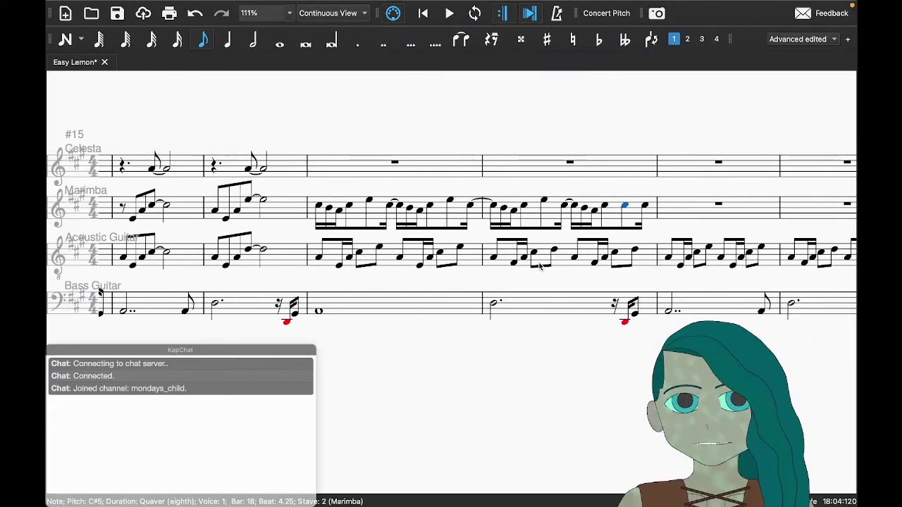
Step: Replace the last two notes of the Marimba's bar 18 with semiquavers B4, A4 and G#4, then leave note input
{"action": "key", "text": "Left"}
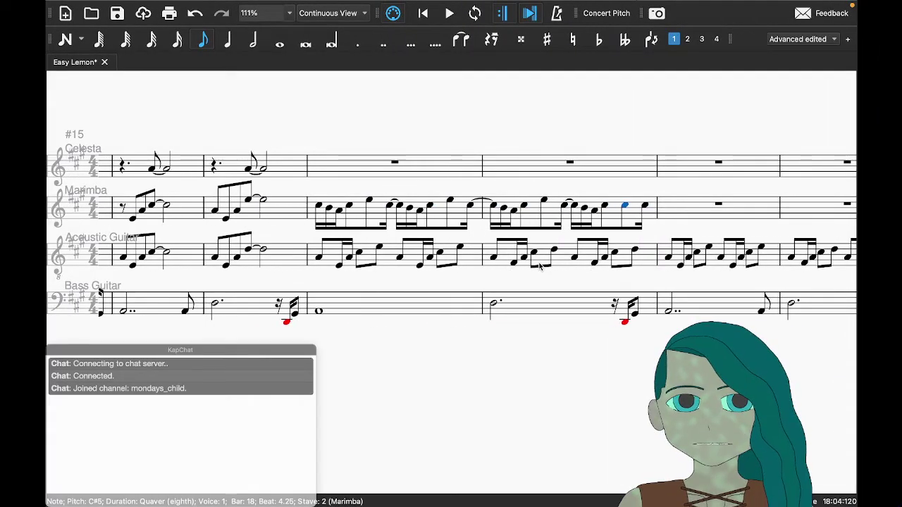
{"action": "key", "text": "3"}
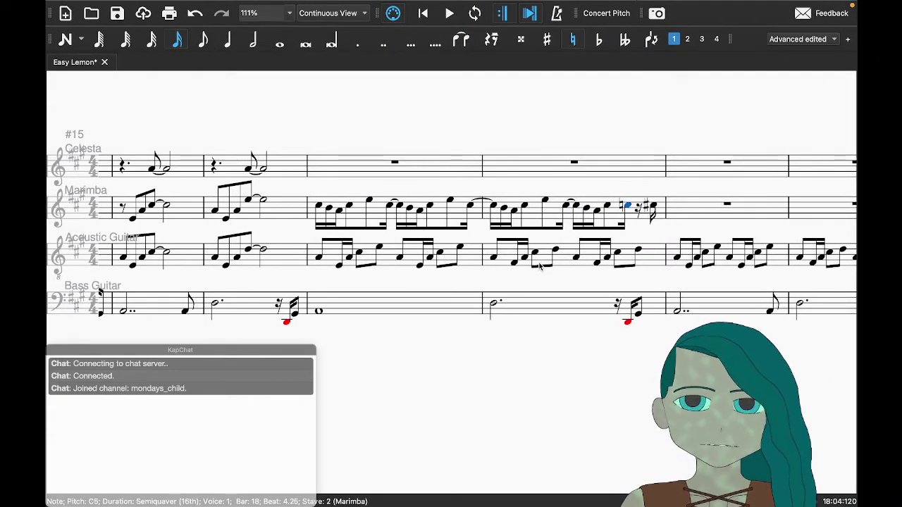
{"action": "key", "text": "n"}
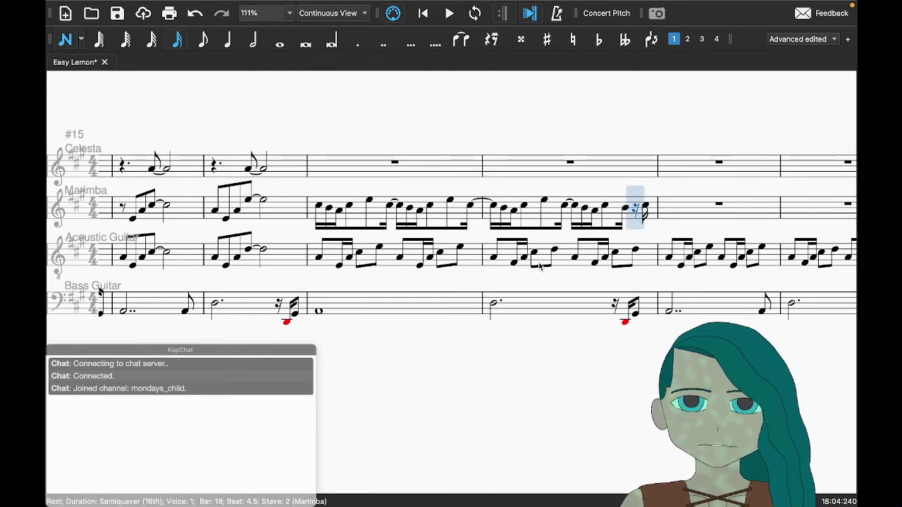
{"action": "key", "text": "a"}
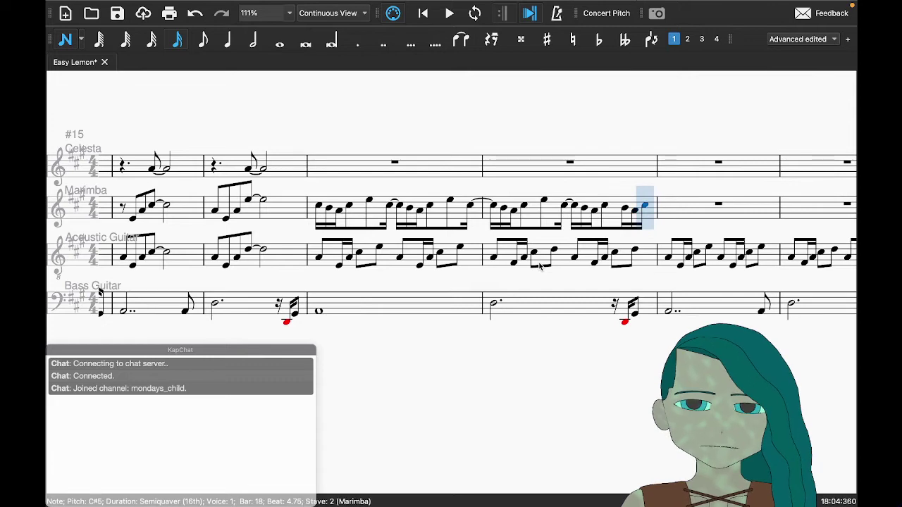
{"action": "key", "text": "g"}
{"action": "key", "text": "Escape"}
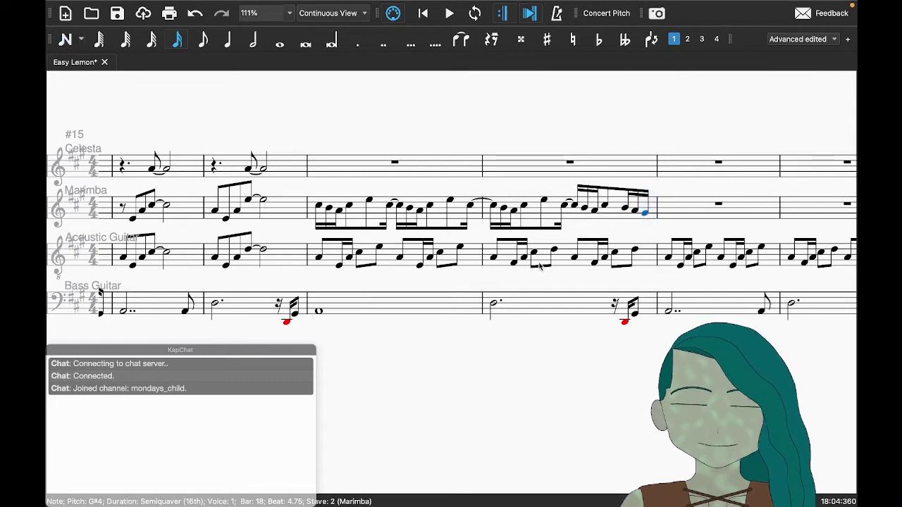
Step: Play back bars 17 and 18 of the score in MuseScore, then switch to GarageBand
{"action": "left_click", "coordinate": [346, 219]}
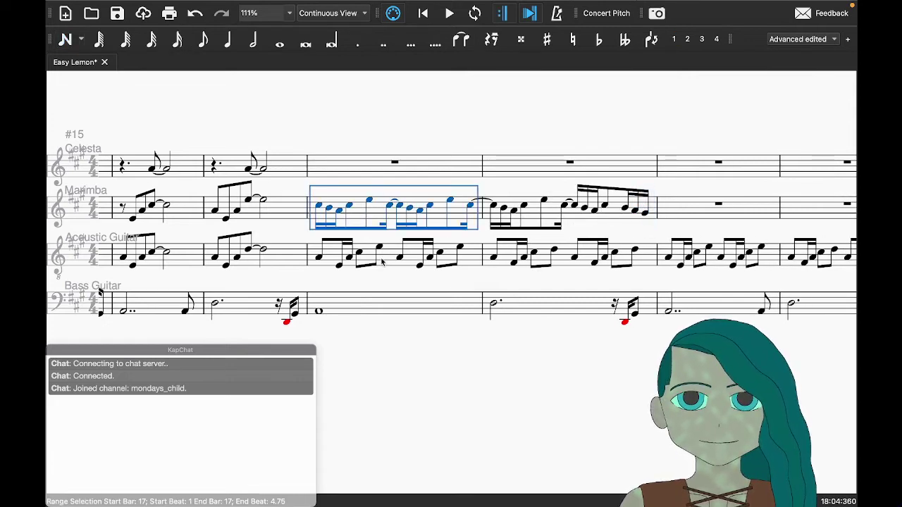
{"action": "left_click", "coordinate": [417, 350]}
{"action": "key", "text": "space"}
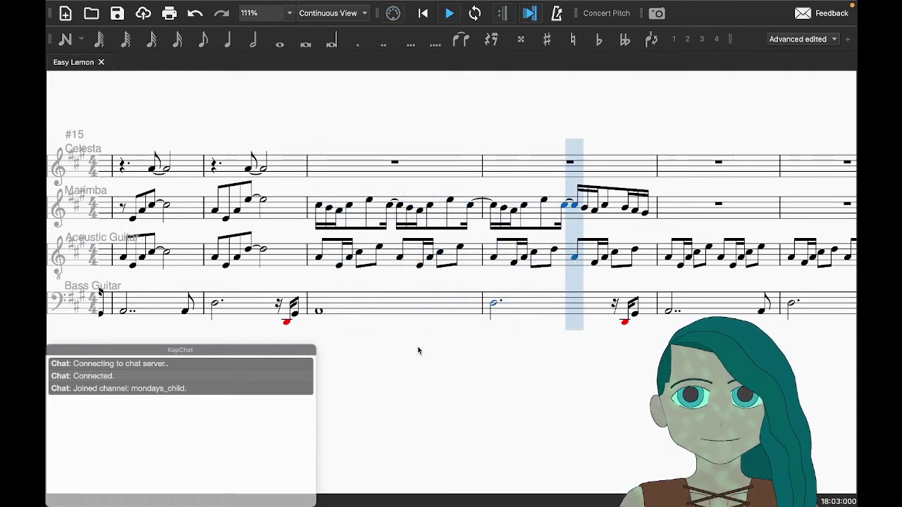
{"action": "key", "text": "space"}
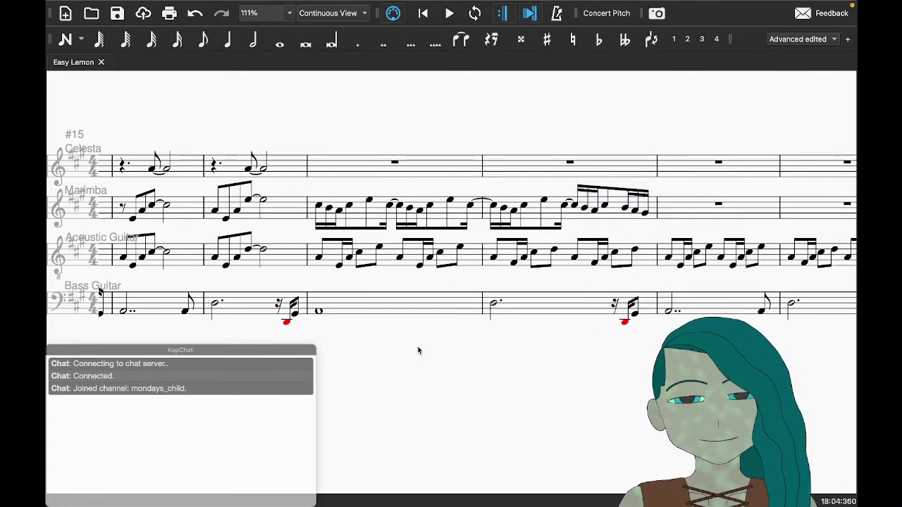
{"action": "key", "text": "ctrl+Right"}
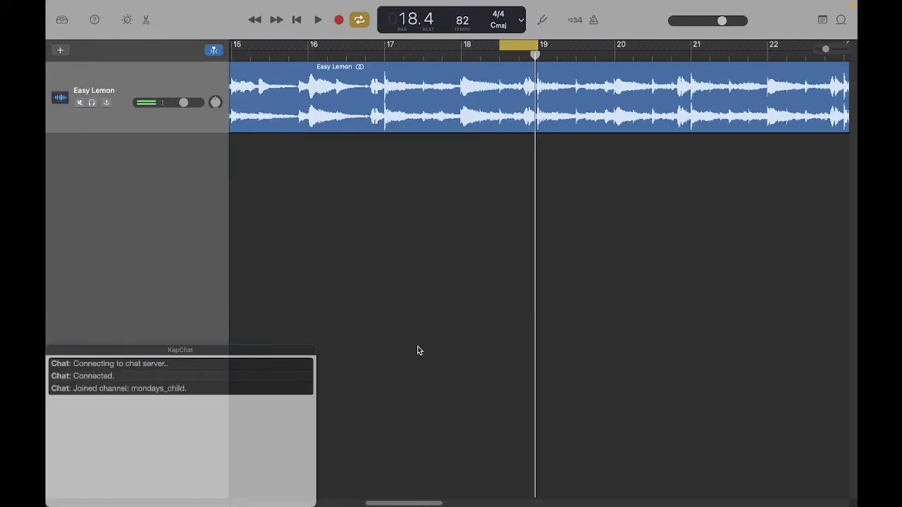
Step: Set the loop to bars 17 and 18 of the Easy Lemon recording and play it through
{"action": "left_click_drag", "start_coordinate": [499, 42], "coordinate": [258, 63]}
{"action": "key", "text": "space"}
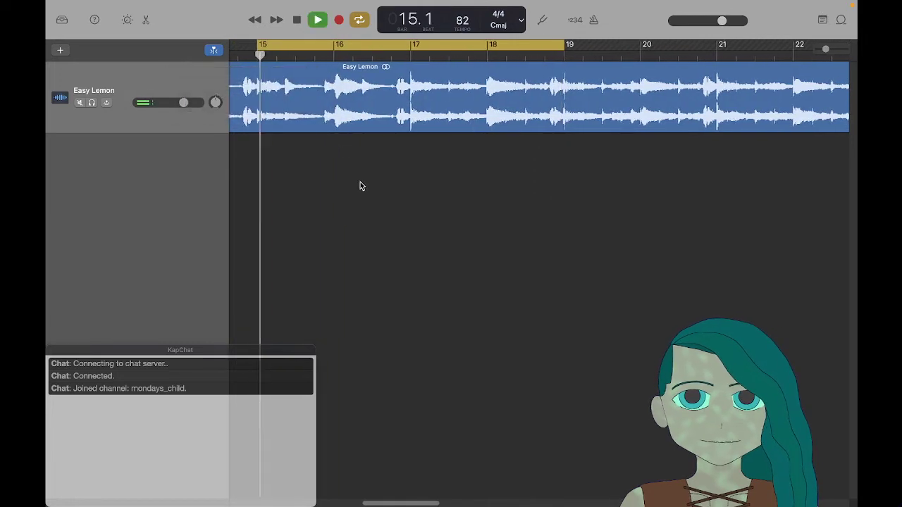
{"action": "key", "text": "space"}
{"action": "left_click_drag", "start_coordinate": [381, 50], "coordinate": [534, 55]}
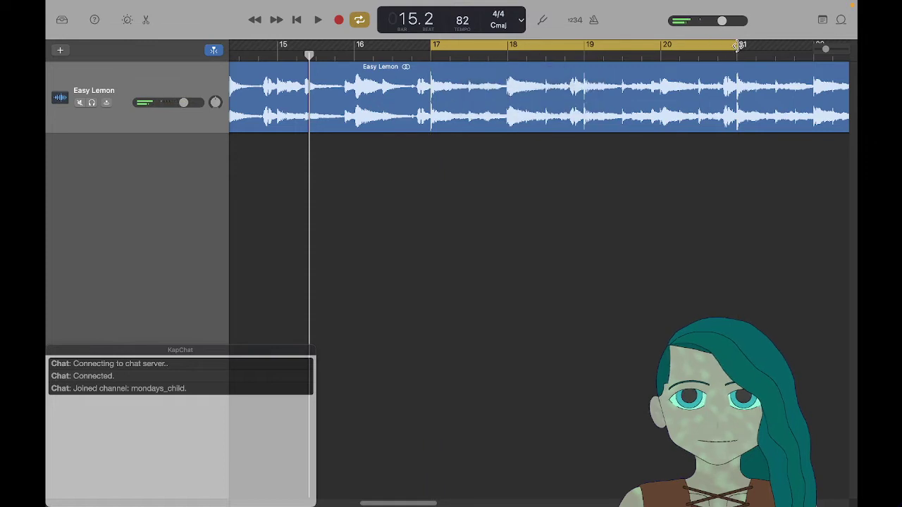
{"action": "left_click_drag", "start_coordinate": [739, 45], "coordinate": [583, 68]}
{"action": "key", "text": "space"}
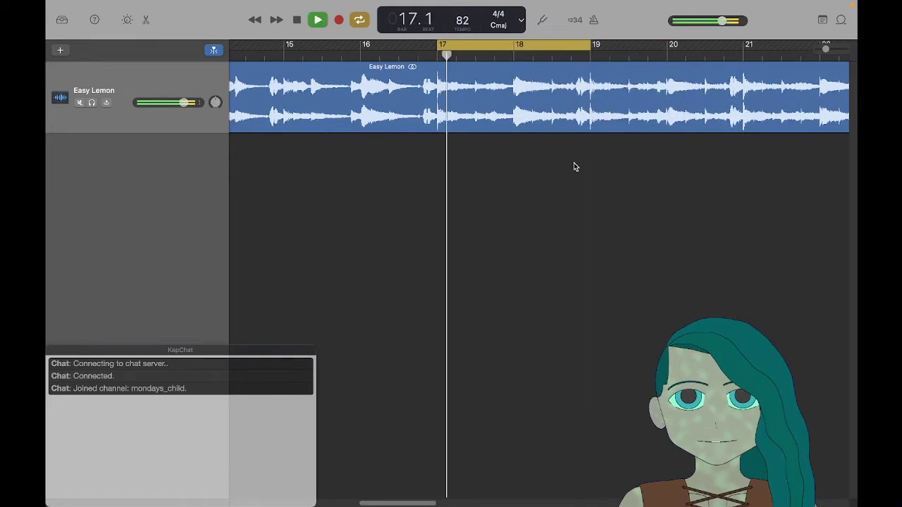
{"action": "scroll", "coordinate": [573, 166], "scroll_direction": "left", "scroll_amount": 2}
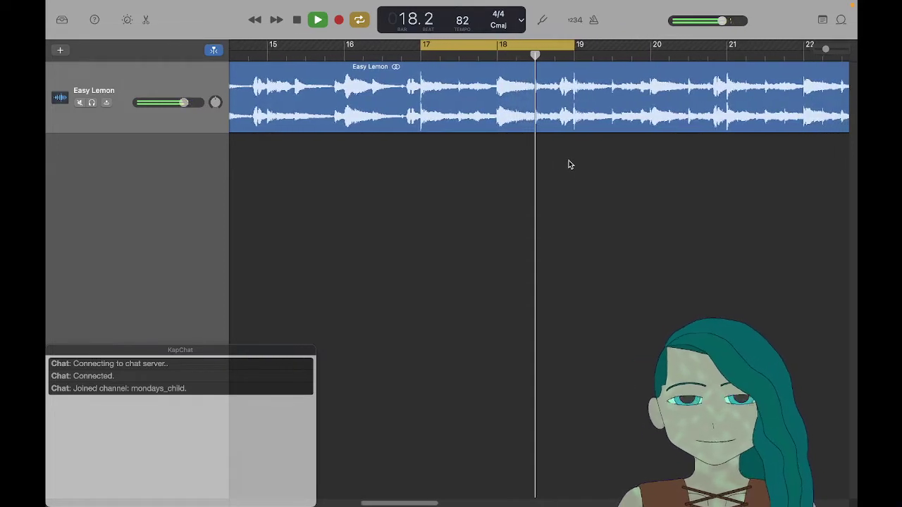
{"action": "key", "text": "space"}
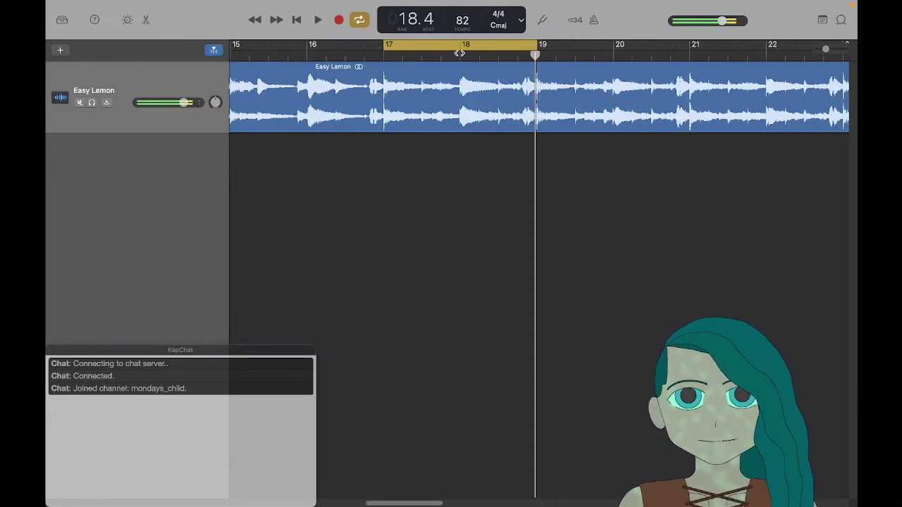
Step: Move the loop to bars 19 and 20, play it, turn looping off to listen up to bar 25, and return to MuseScore
{"action": "left_click_drag", "start_coordinate": [459, 47], "coordinate": [611, 48]}
{"action": "key", "text": "space"}
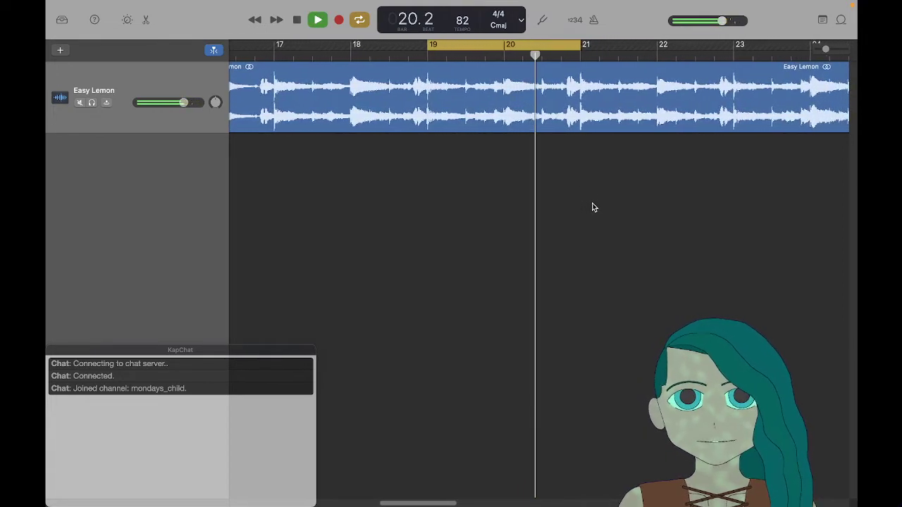
{"action": "key", "text": "c"}
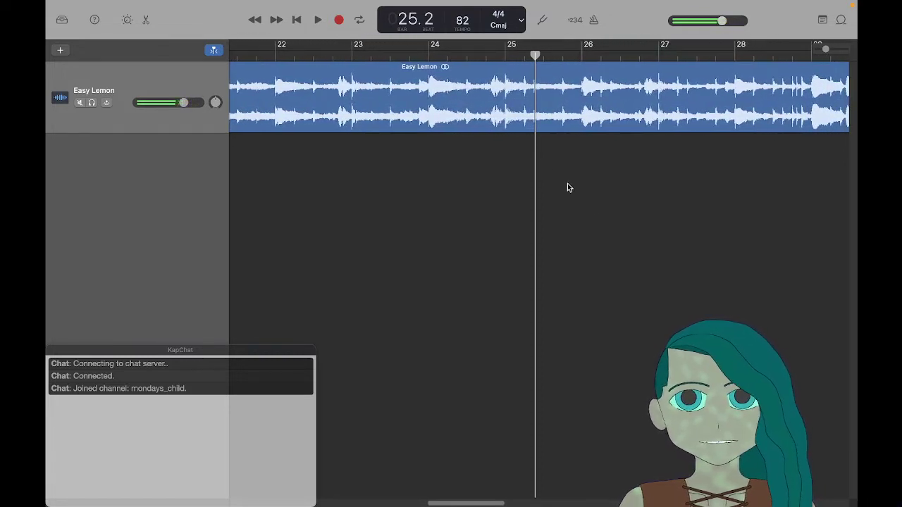
{"action": "left_click", "coordinate": [504, 65]}
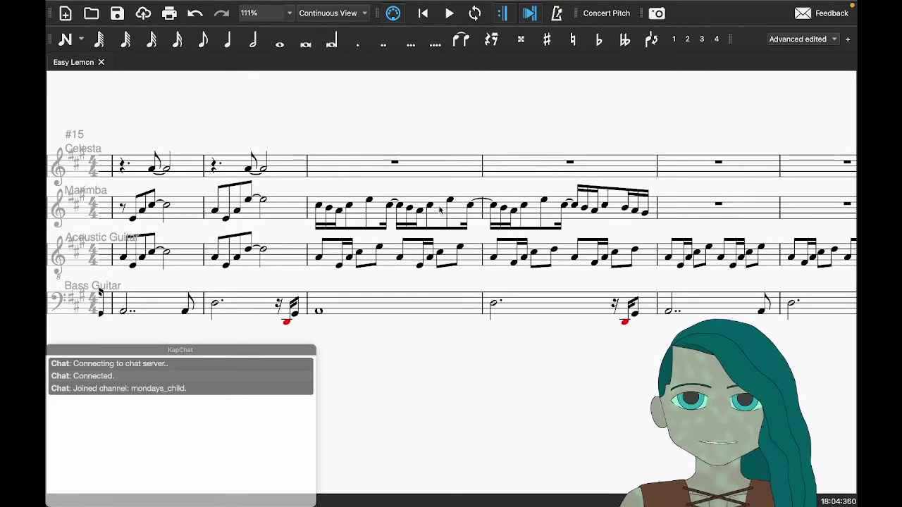
Step: Repeat the Marimba's bars 17 and 18 three times to fill bars 19 to 24, then save the score
{"action": "left_click", "coordinate": [439, 209]}
{"action": "left_click", "coordinate": [611, 215], "text": "shift"}
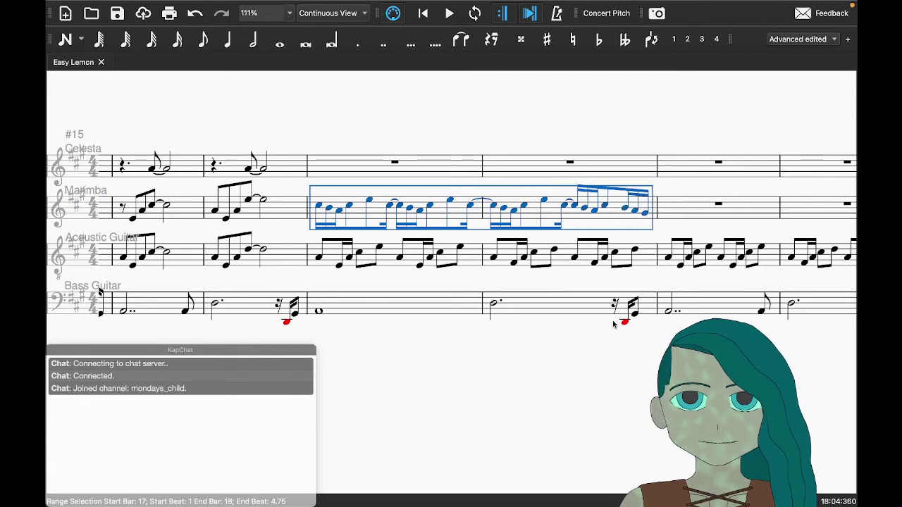
{"action": "key", "text": "r"}
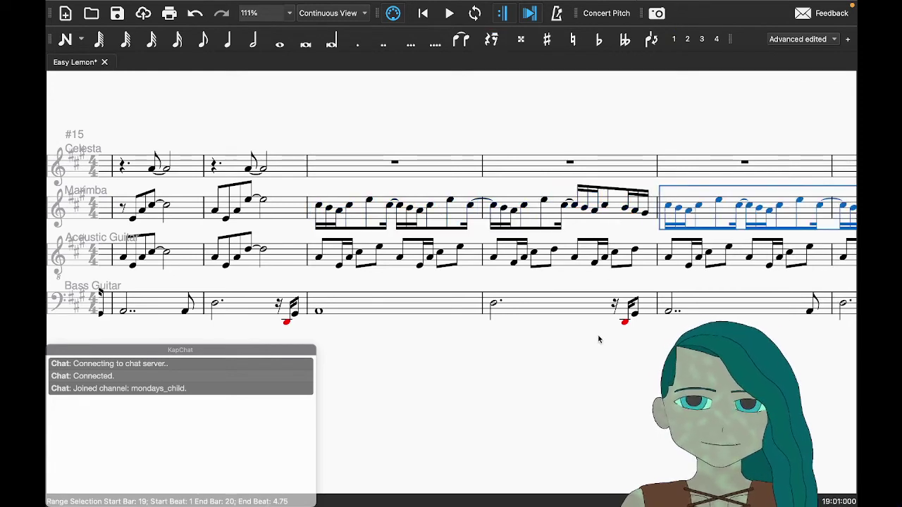
{"action": "key", "text": "Right"}
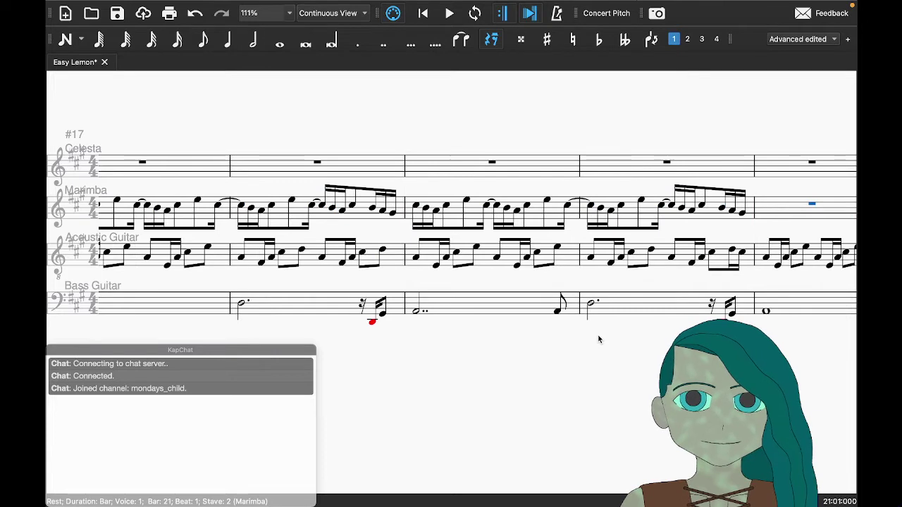
{"action": "key", "text": "r"}
{"action": "key", "text": "r"}
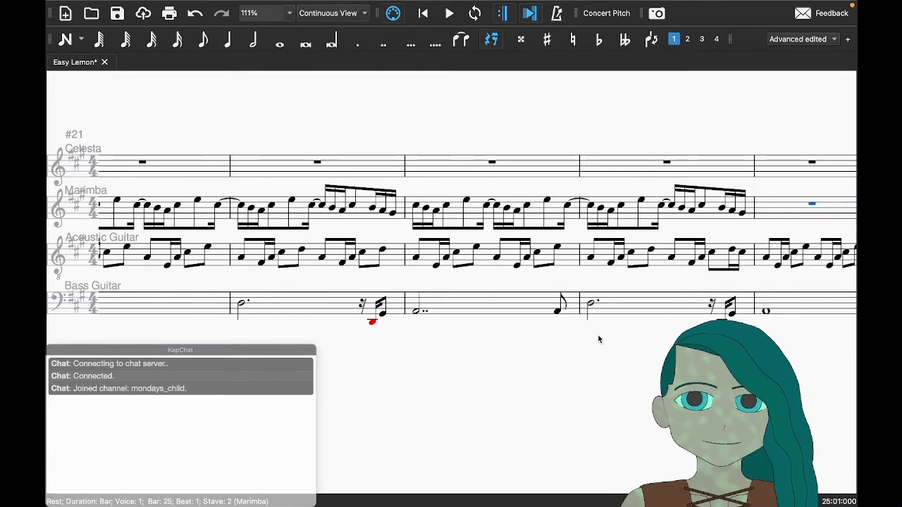
{"action": "key", "text": "ctrl+s"}
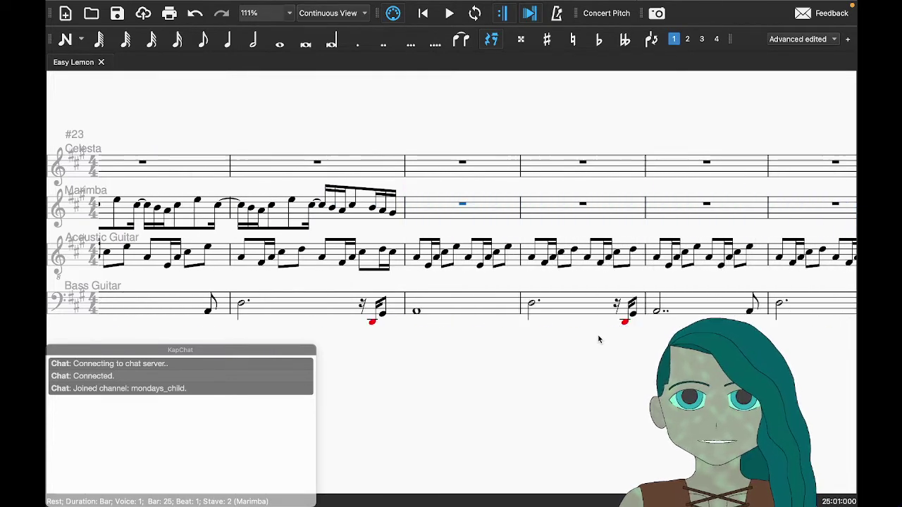
Step: Switch to GarageBand, listen from bar 25 to the end of bar 34, and set the loop to bars 33 and 34
{"action": "key", "text": "super+Tab"}
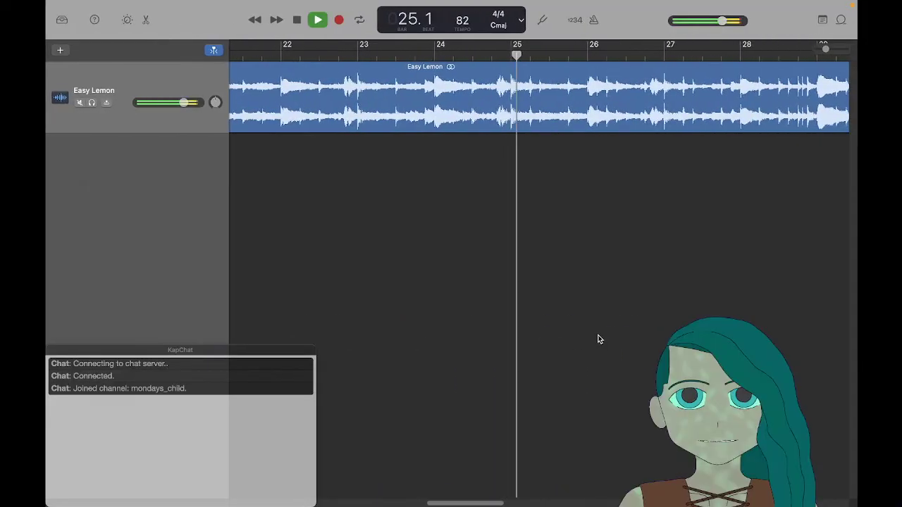
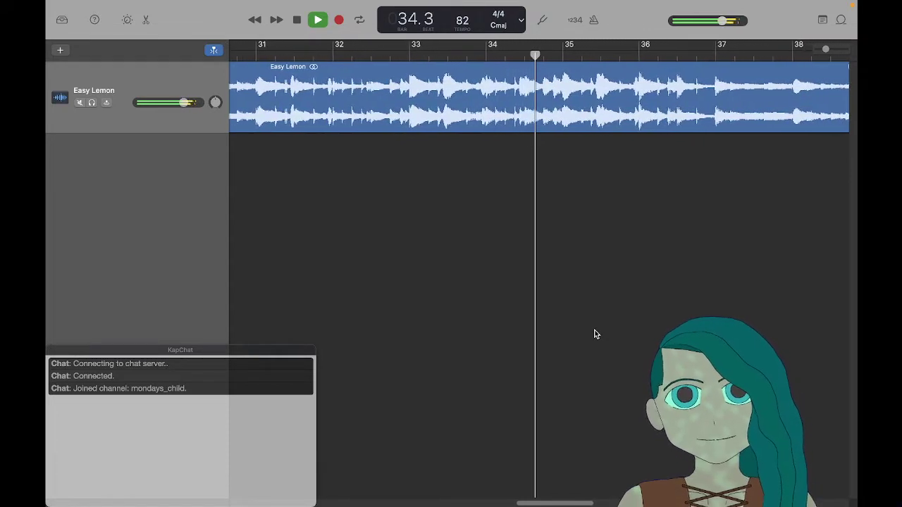
{"action": "key", "text": "space"}
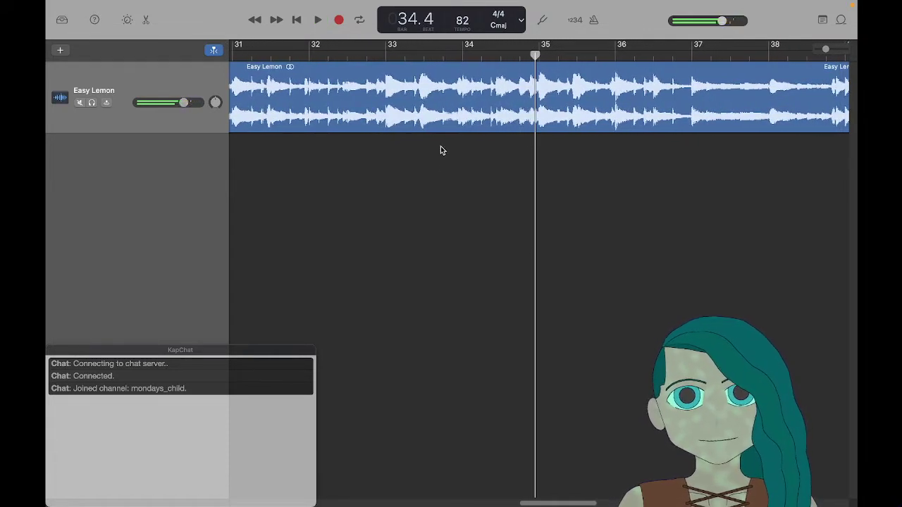
{"action": "left_click_drag", "start_coordinate": [388, 50], "coordinate": [539, 45]}
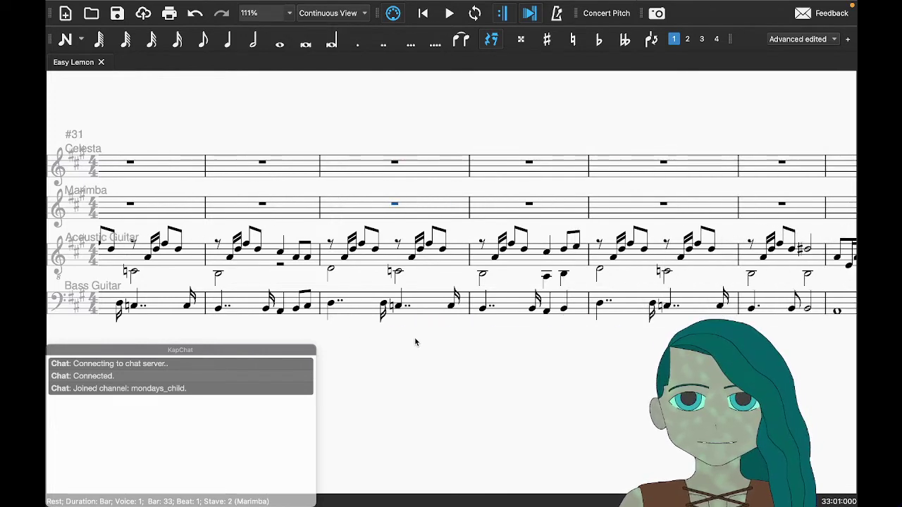
Step: Copy the Bass Guitar's bars 33 and 34 into the Marimba and shift them by octaves to start on D4
{"action": "left_click", "coordinate": [422, 307]}
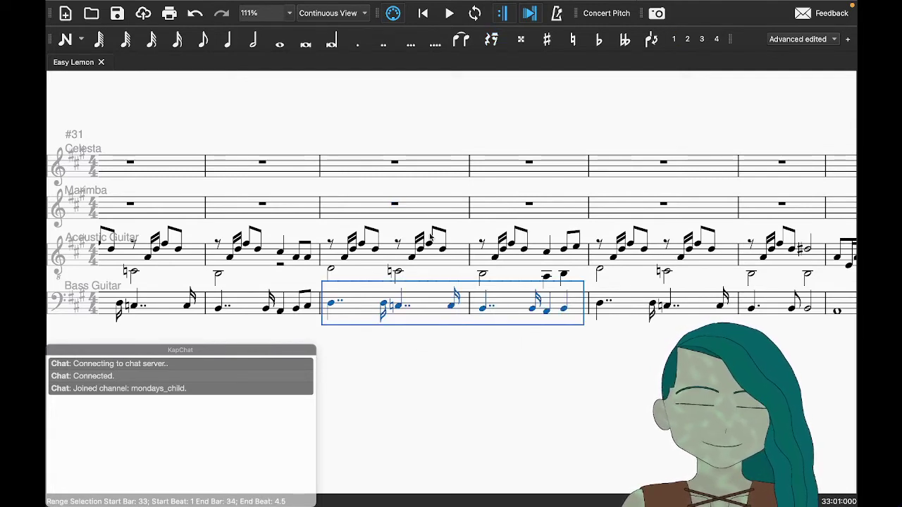
{"action": "left_click", "coordinate": [423, 208]}
{"action": "key", "text": "ctrl+v"}
{"action": "key", "text": "ctrl+Up"}
{"action": "key", "text": "ctrl+Up"}
{"action": "key", "text": "ctrl+Up"}
{"action": "key", "text": "ctrl+Up"}
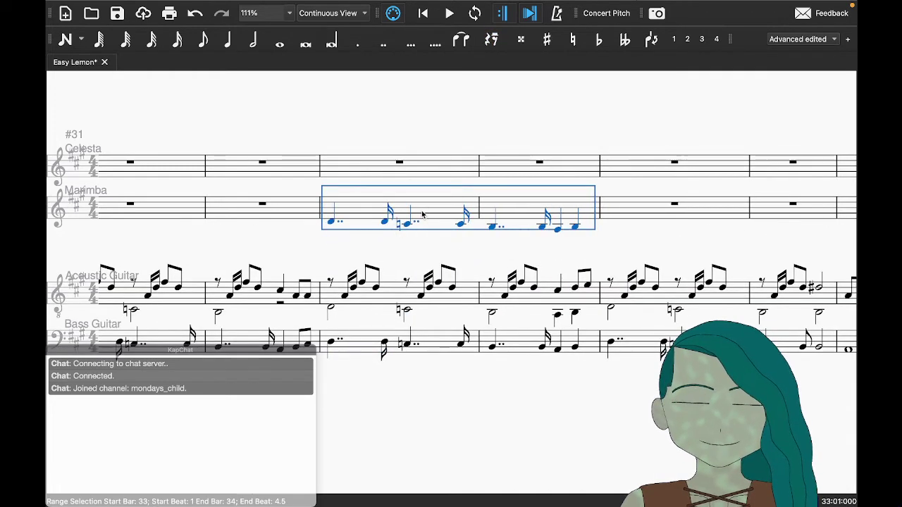
{"action": "key", "text": "ctrl+Down"}
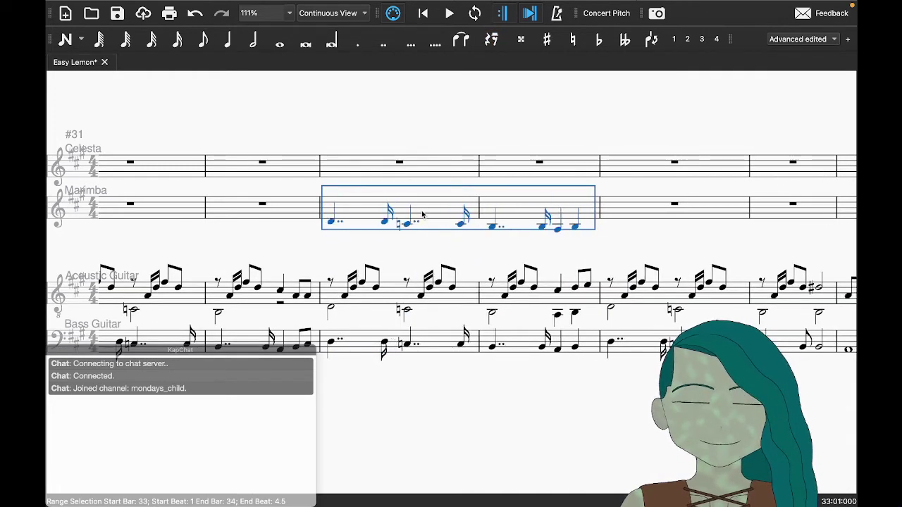
Step: Raise the Marimba's bars 33 and 34 by one octave so they start on D5, then clear the selection
{"action": "left_click", "coordinate": [330, 222]}
{"action": "key", "text": "ctrl+shift+Right"}
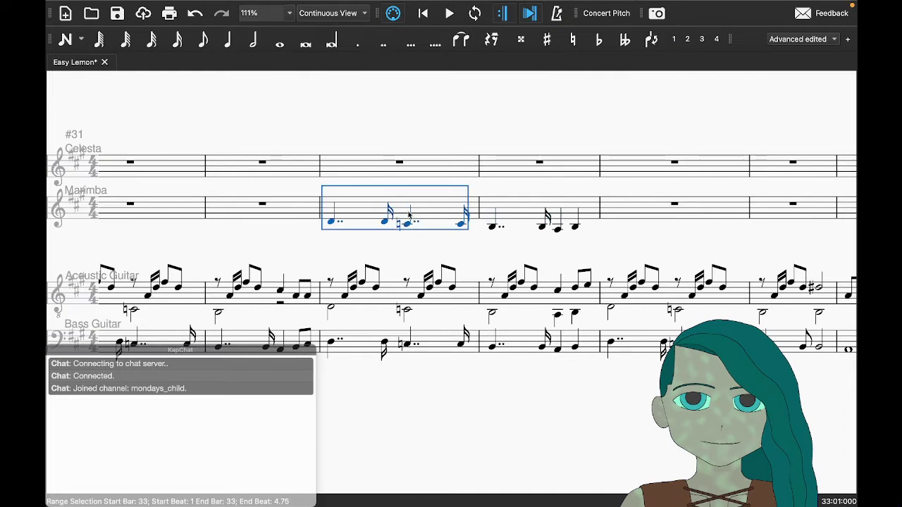
{"action": "left_click", "coordinate": [523, 215], "text": "shift"}
{"action": "key", "text": "ctrl+Up"}
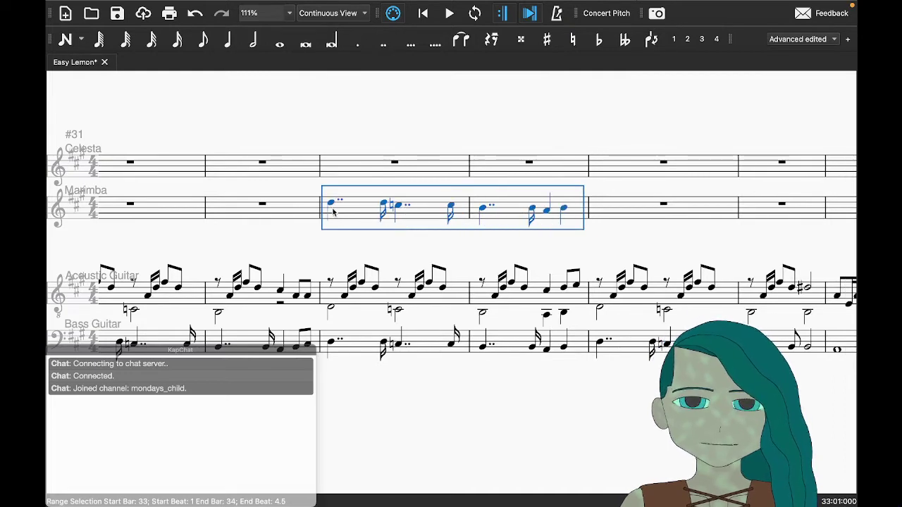
{"action": "key", "text": "Escape"}
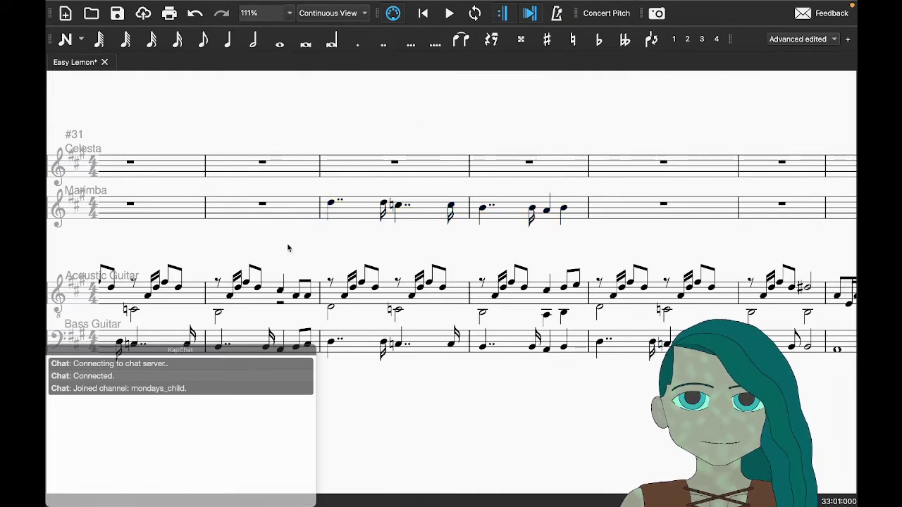
Step: Look over the Marimba part from bar 24 to the new notes in bars 33 and 34
{"action": "scroll", "coordinate": [288, 250], "scroll_direction": "up", "scroll_amount": 3}
{"action": "scroll", "coordinate": [288, 257], "scroll_direction": "down", "scroll_amount": 3}
{"action": "left_click", "coordinate": [360, 197]}
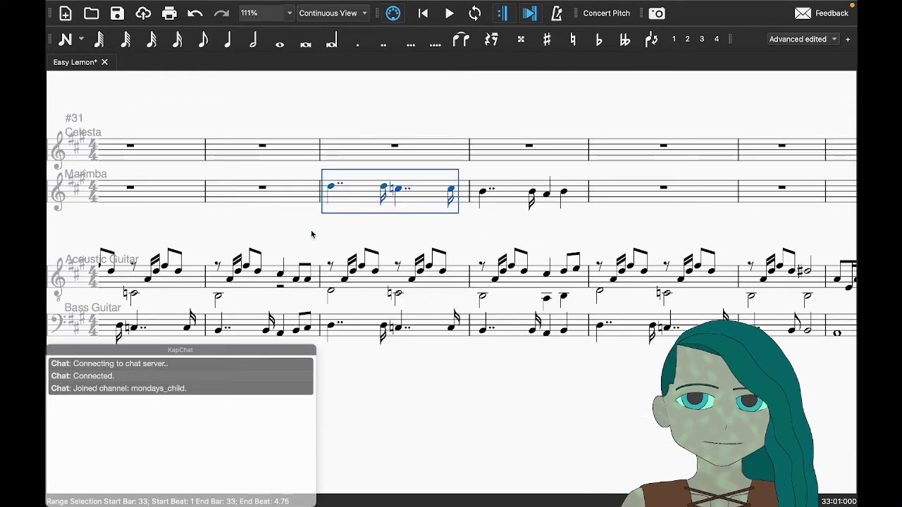
{"action": "key", "text": "Escape"}
{"action": "left_click", "coordinate": [330, 187]}
{"action": "key", "text": "Escape"}
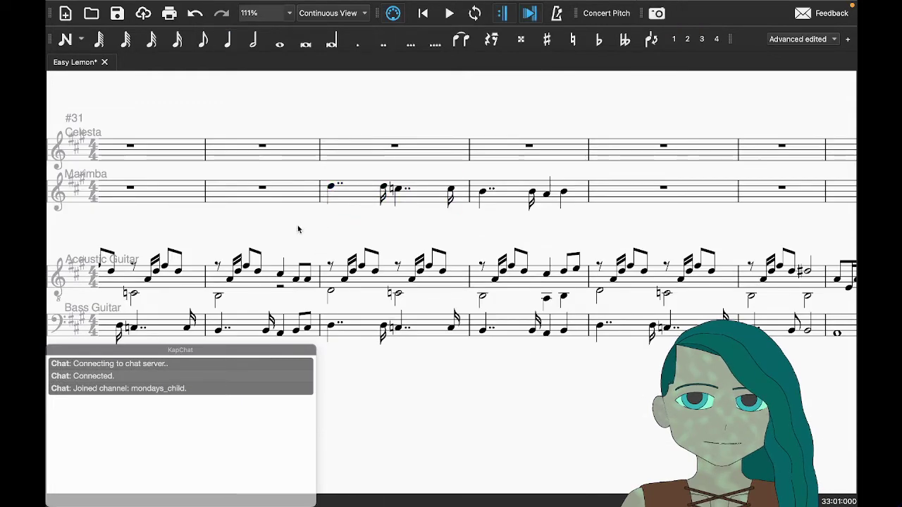
{"action": "scroll", "coordinate": [299, 226], "scroll_direction": "right", "scroll_amount": 5}
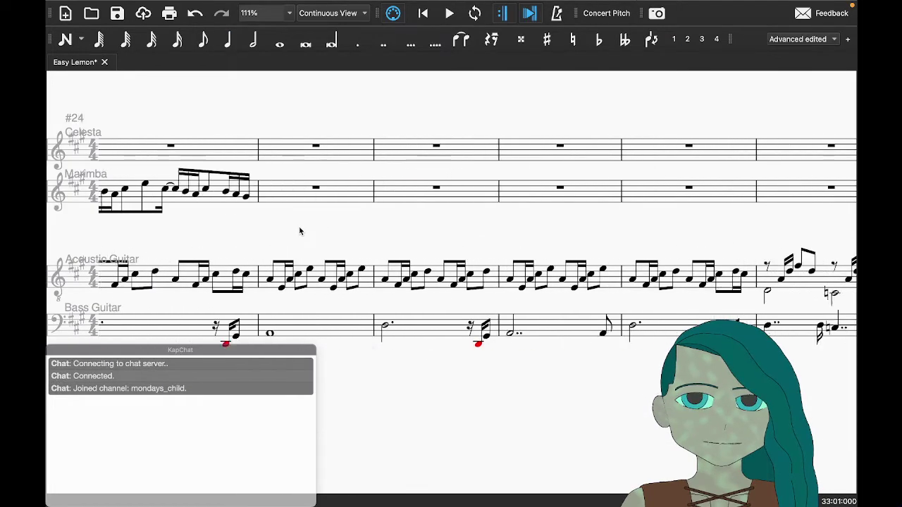
{"action": "scroll", "coordinate": [298, 226], "scroll_direction": "left", "scroll_amount": 6}
{"action": "scroll", "coordinate": [299, 231], "scroll_direction": "right", "scroll_amount": 6}
{"action": "scroll", "coordinate": [299, 230], "scroll_direction": "left", "scroll_amount": 3}
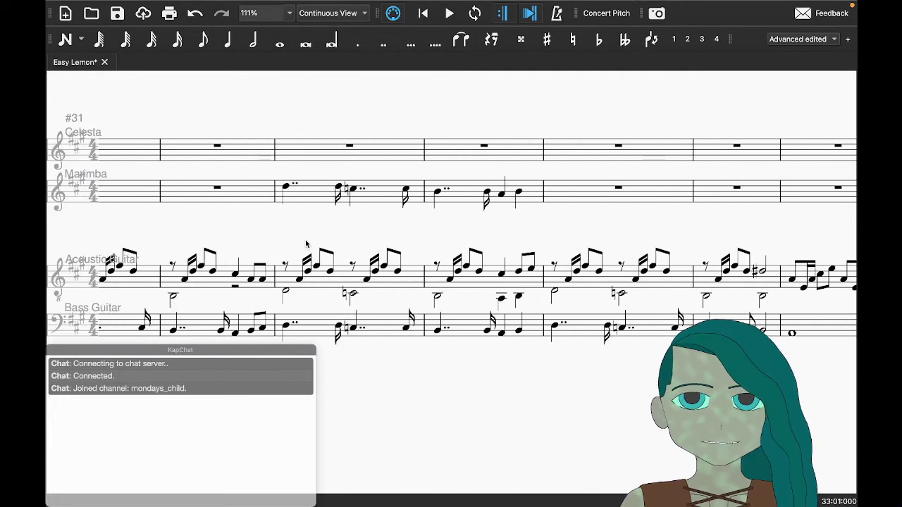
Step: Play back the score briefly from bar 33, clear the selection and save the score
{"action": "scroll", "coordinate": [338, 296], "scroll_direction": "down", "scroll_amount": 3}
{"action": "scroll", "coordinate": [353, 328], "scroll_direction": "up", "scroll_amount": 1}
{"action": "left_click", "coordinate": [365, 288]}
{"action": "key", "text": "space"}
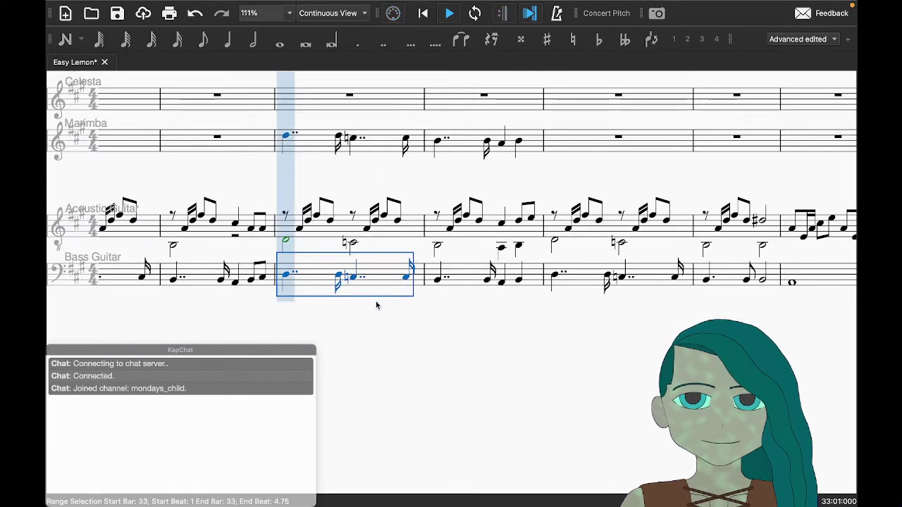
{"action": "key", "text": "Escape"}
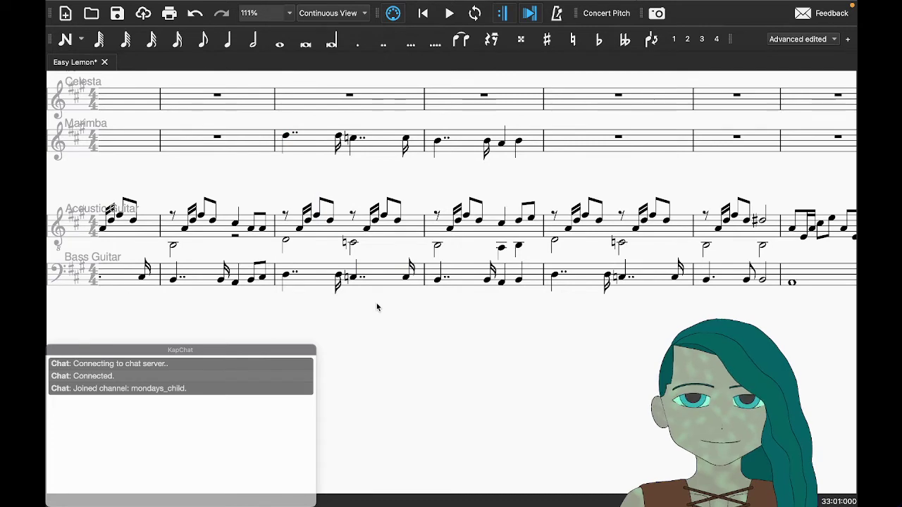
{"action": "key", "text": "ctrl+s"}
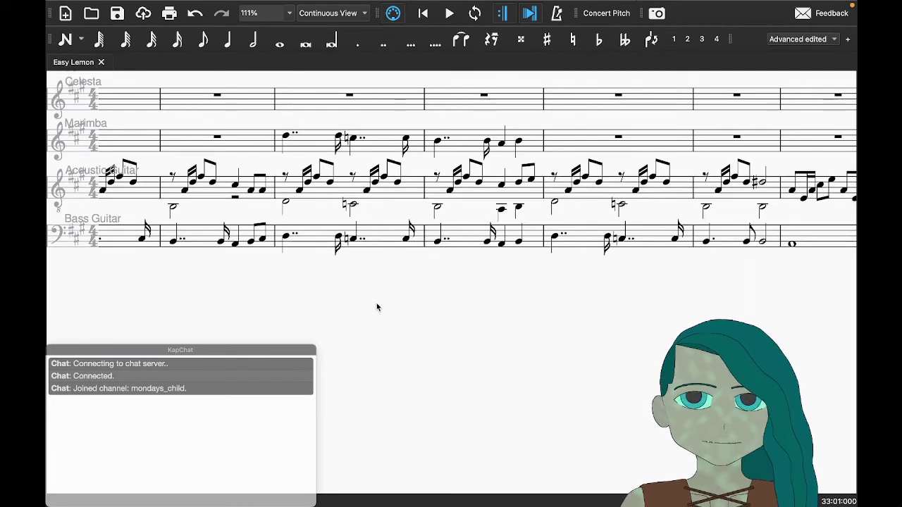
Step: Replay the looped bars 33 and 34 in GarageBand, then return to MuseScore
{"action": "scroll", "coordinate": [376, 308], "scroll_direction": "up", "scroll_amount": 2}
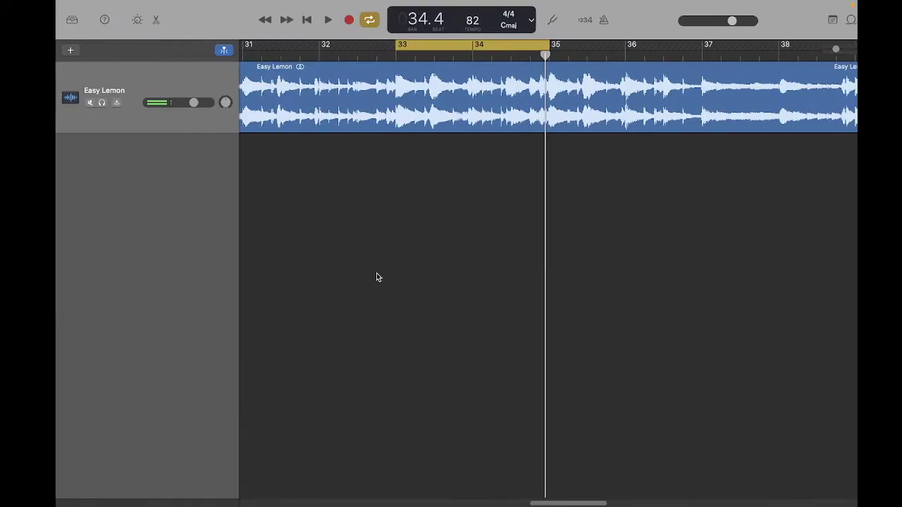
{"action": "key", "text": "space"}
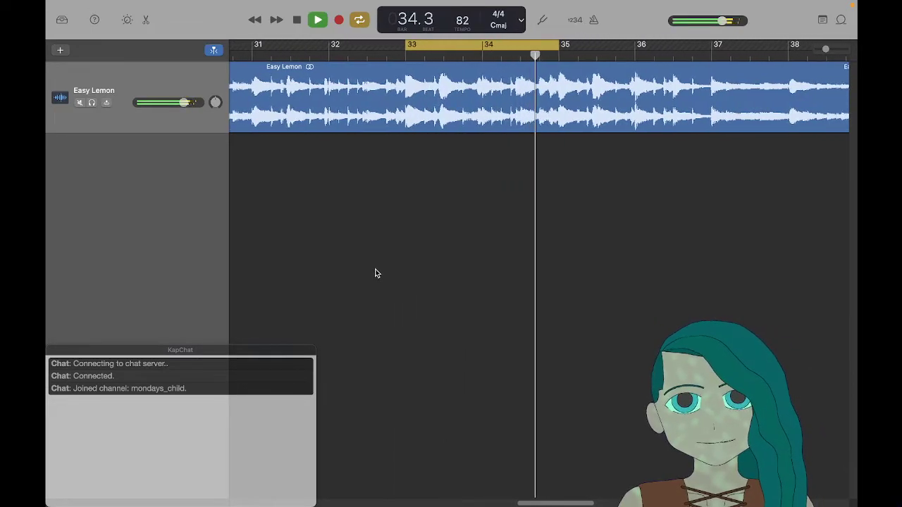
{"action": "key", "text": "super+Tab"}
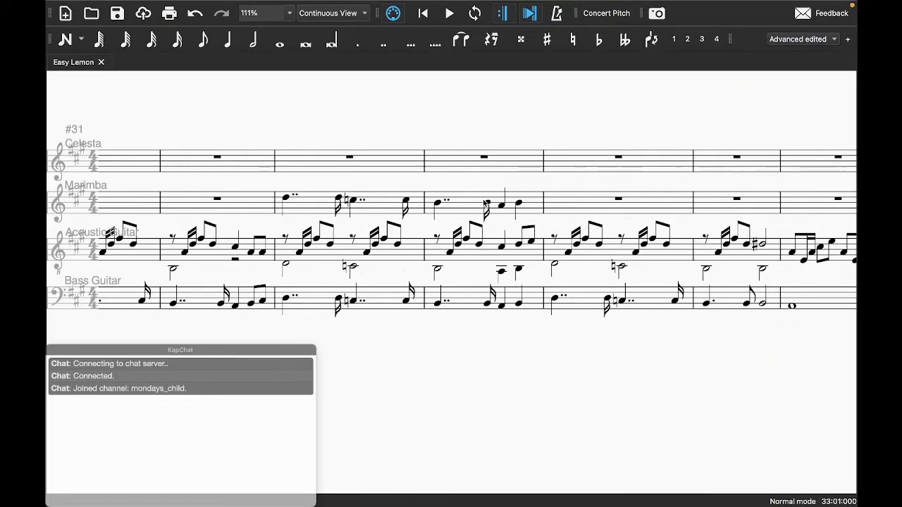
Step: Shorten the Marimba's crotchet B4 at beat 4 of bar 34 to a quaver
{"action": "left_click", "coordinate": [519, 203]}
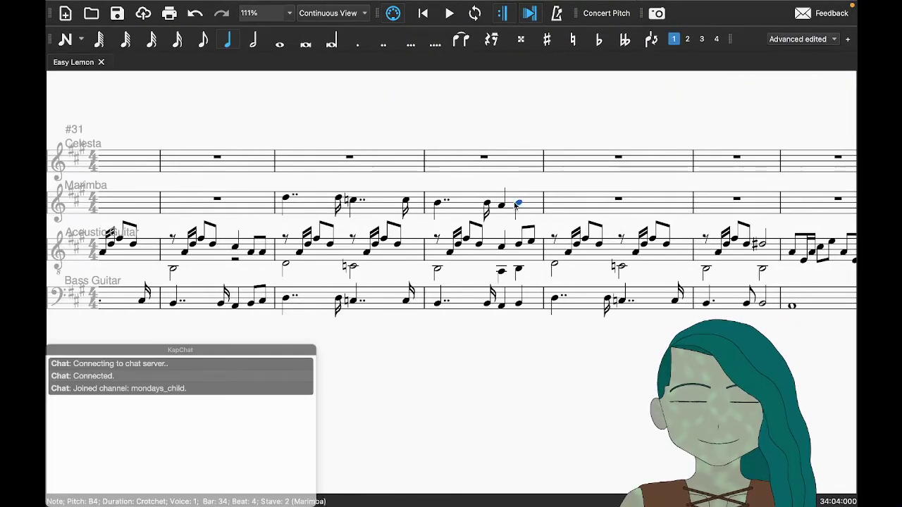
{"action": "key", "text": "4"}
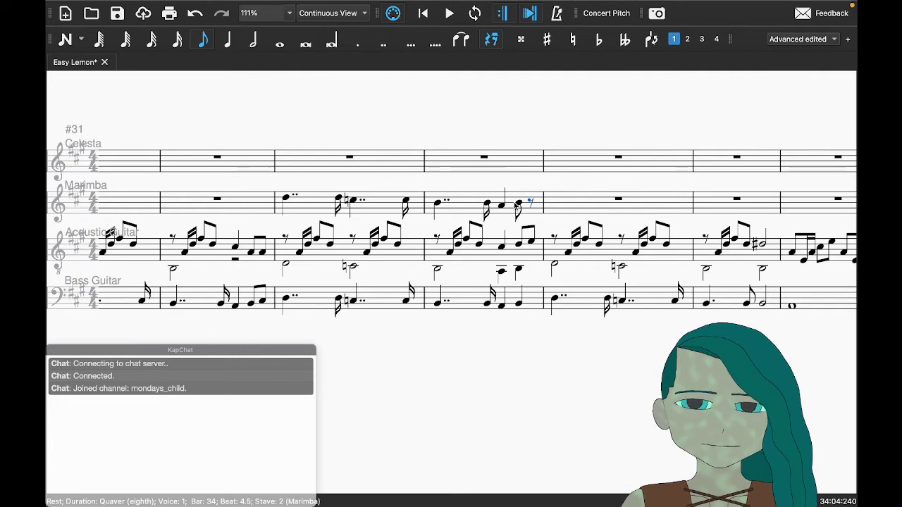
Step: Add a quaver C#5 on the last half-beat of bar 34 in the Marimba and leave note input
{"action": "key", "text": "n"}
{"action": "key", "text": "c"}
{"action": "key", "text": "Escape"}
{"action": "key", "text": "Escape"}
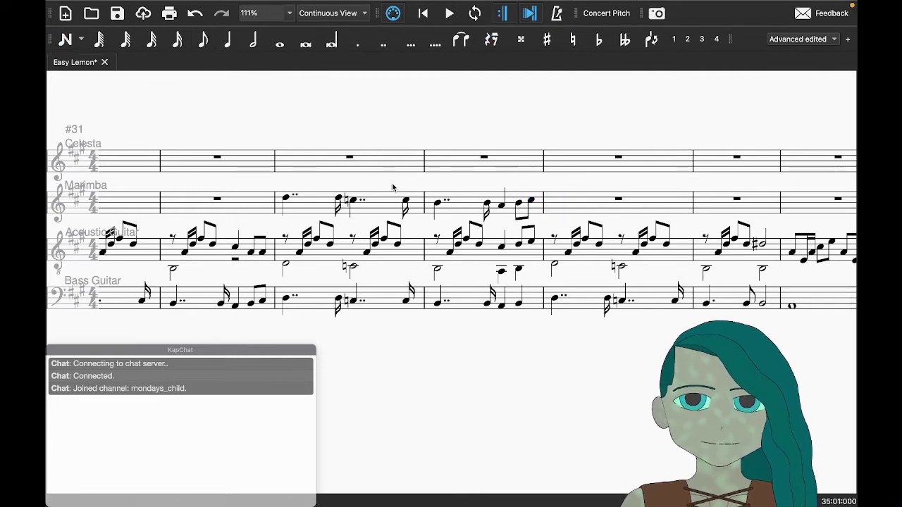
Step: Listen to the looped bars 33 and 34 in GarageBand again, then return to MuseScore
{"action": "key", "text": "super+Tab"}
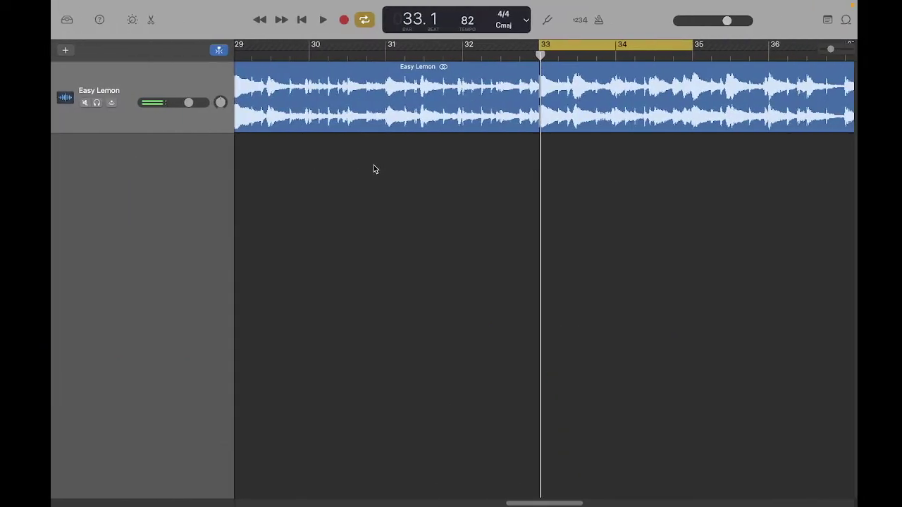
{"action": "key", "text": "space"}
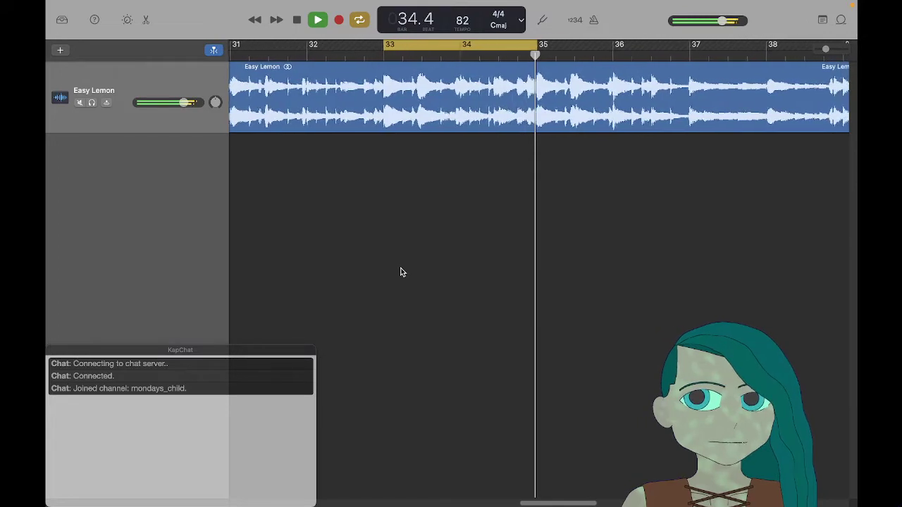
{"action": "key", "text": "super+Tab"}
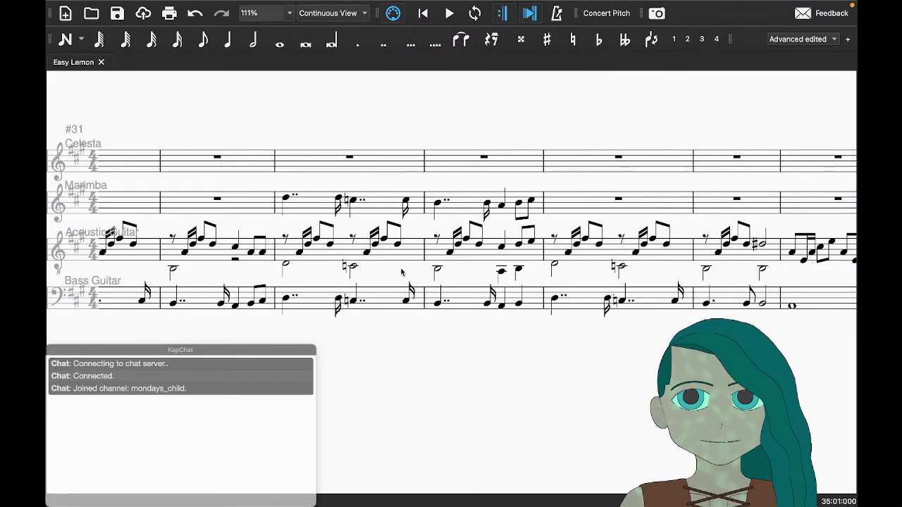
Step: Enter crotchets F#4 and A4 on beats 2 and 3 of the Celesta's bar 33, keeping a crotchet rest on beat 1
{"action": "left_click", "coordinate": [348, 157]}
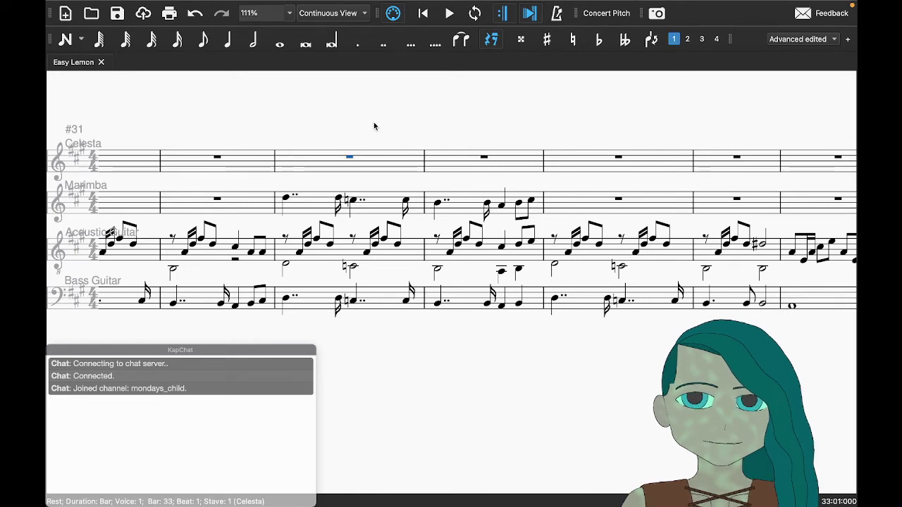
{"action": "key", "text": "5"}
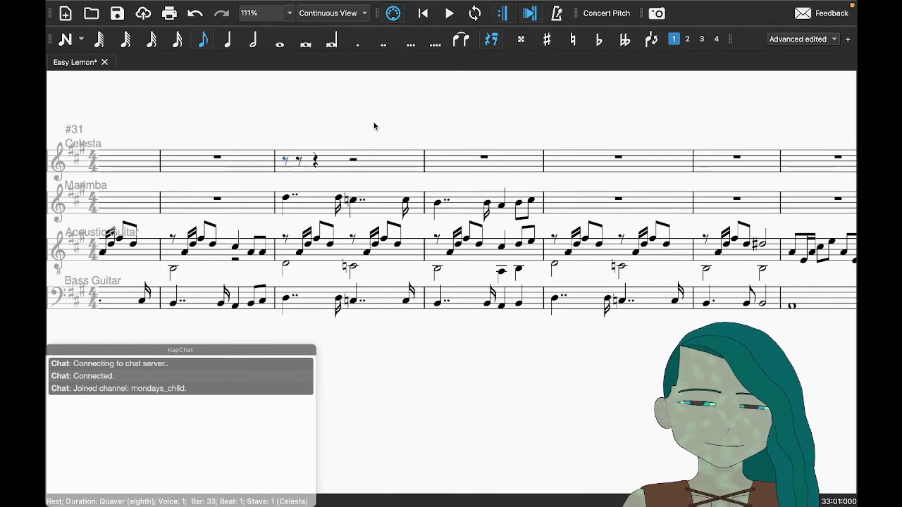
{"action": "key", "text": "Right"}
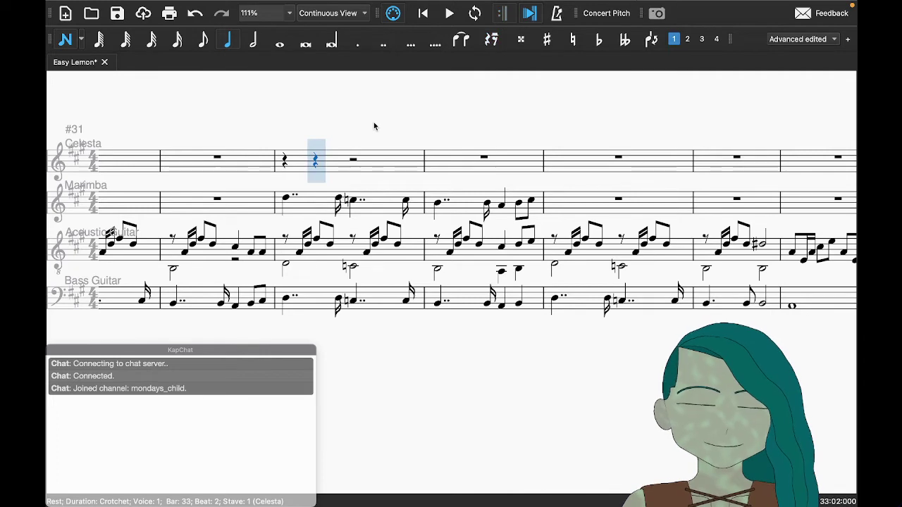
{"action": "key", "text": "f"}
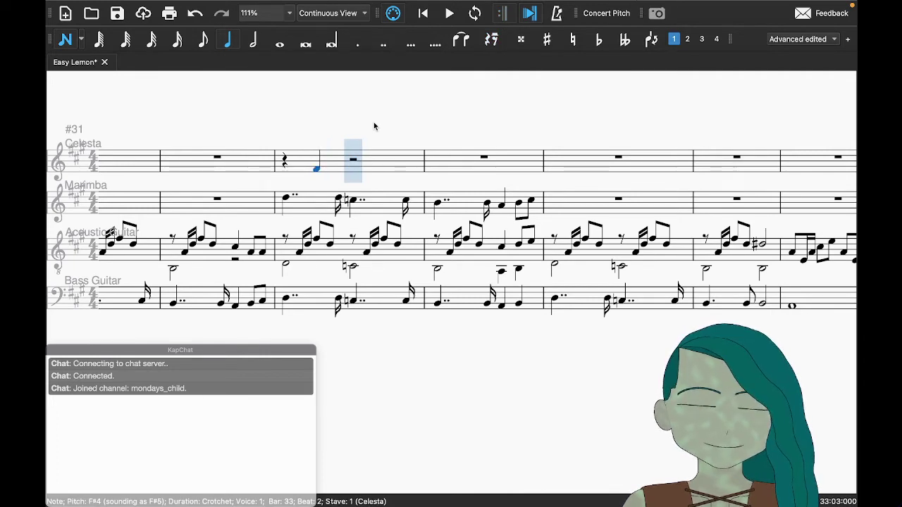
{"action": "key", "text": "a"}
Step: Replay the recording's bar 33 in GarageBand, stop it and return to the score in MuseScore
{"action": "key", "text": "ctrl+Right"}
{"action": "key", "text": "space"}
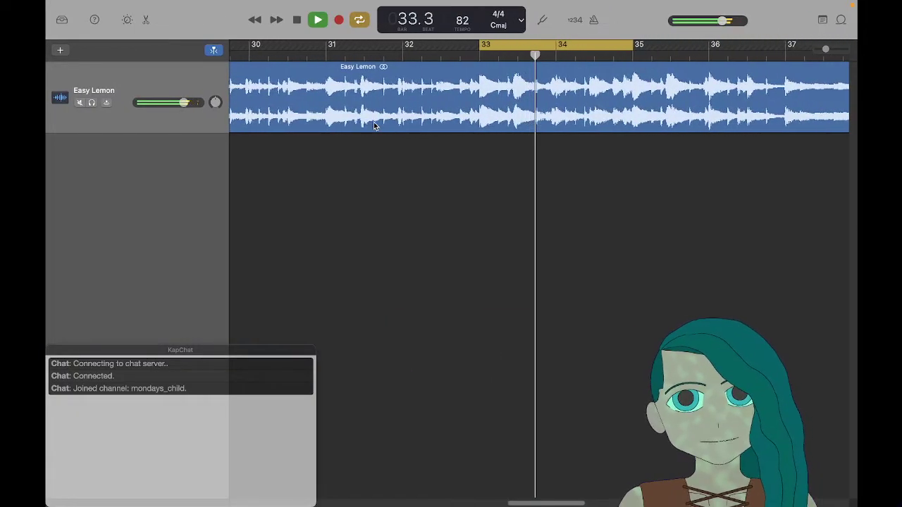
{"action": "key", "text": "space"}
{"action": "key", "text": "ctrl+Left"}
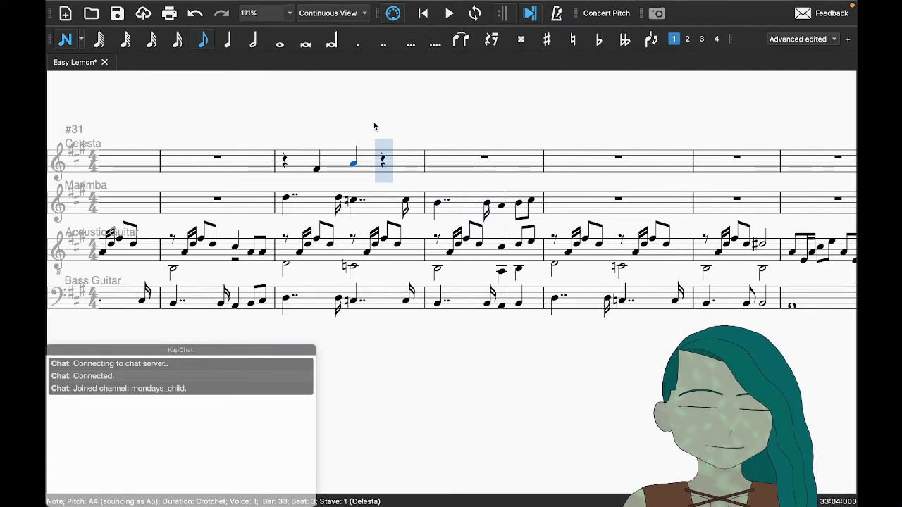
Step: Enter quavers F#4 and G natural 4 on beat 4 of the Celesta's bar 33
{"action": "key", "text": "f"}
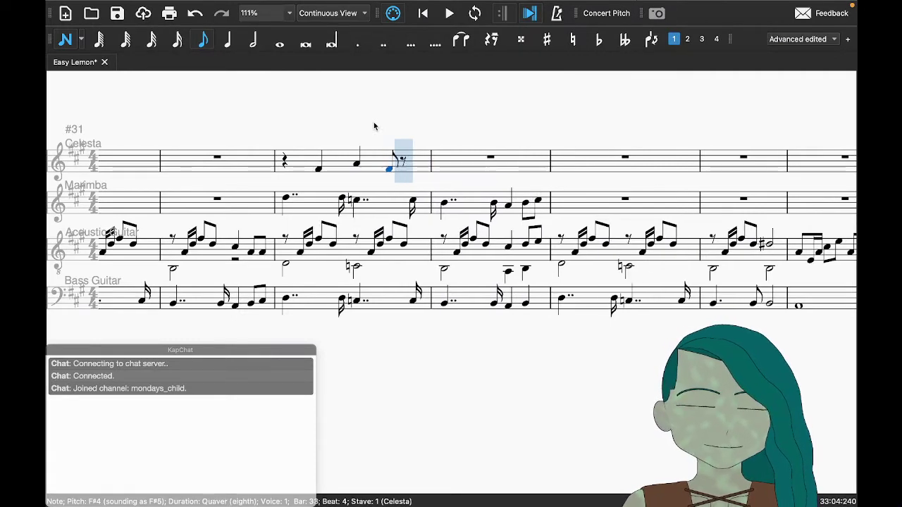
{"action": "key", "text": "g"}
{"action": "key", "text": "Down"}
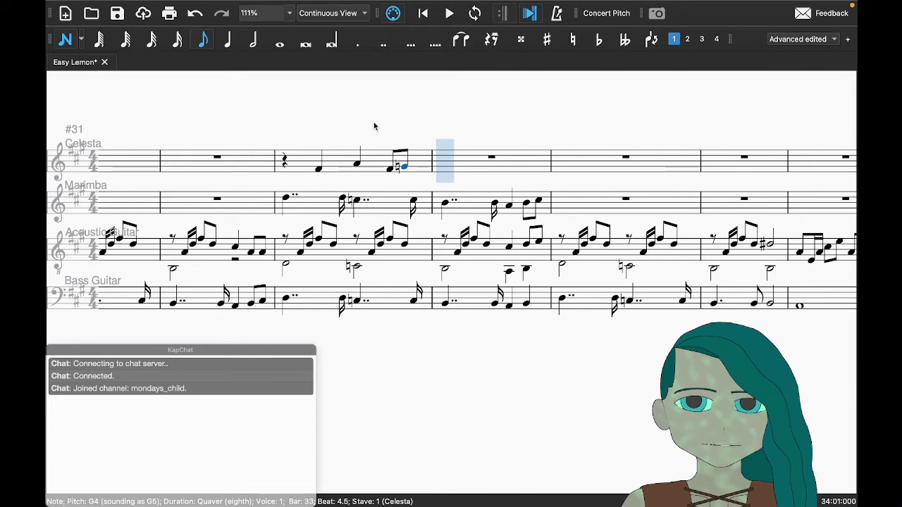
Step: Play the recording in GarageBand, narrow the cycle range to bar 34, listen to it and return to MuseScore
{"action": "key", "text": "ctrl+Right"}
{"action": "key", "text": "space"}
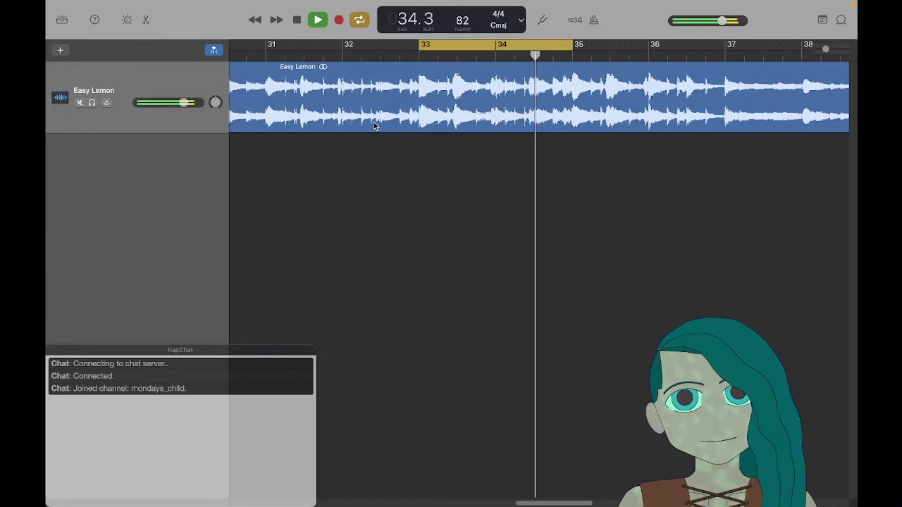
{"action": "key", "text": "space"}
{"action": "left_click_drag", "start_coordinate": [400, 46], "coordinate": [475, 47]}
{"action": "key", "text": "space"}
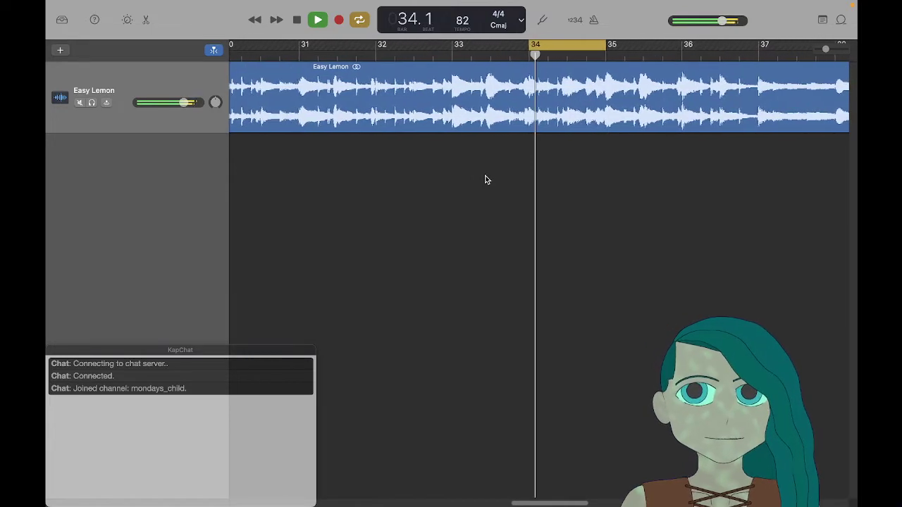
{"action": "key", "text": "ctrl+Left"}
Step: Tie the Celesta's last G4 of bar 33 to a quaver in bar 34, followed by quavers F#4 and E4
{"action": "key", "text": "Left"}
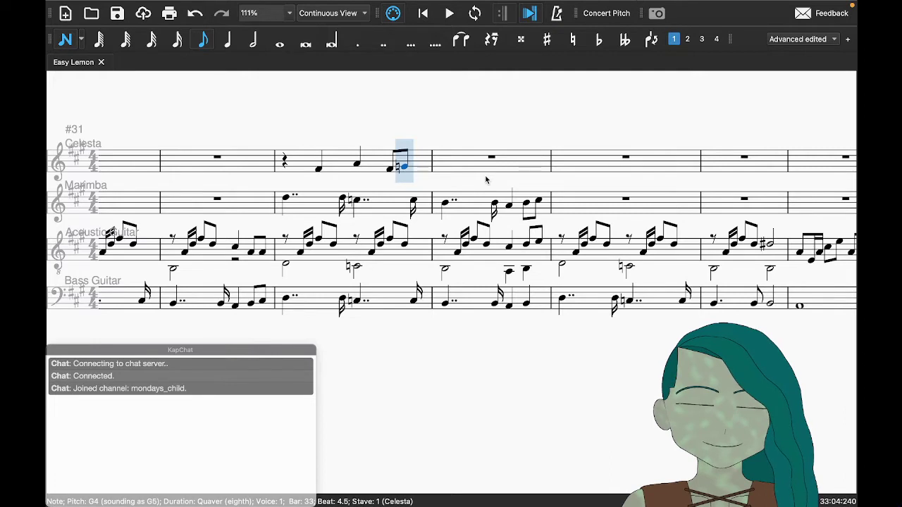
{"action": "key", "text": "plus"}
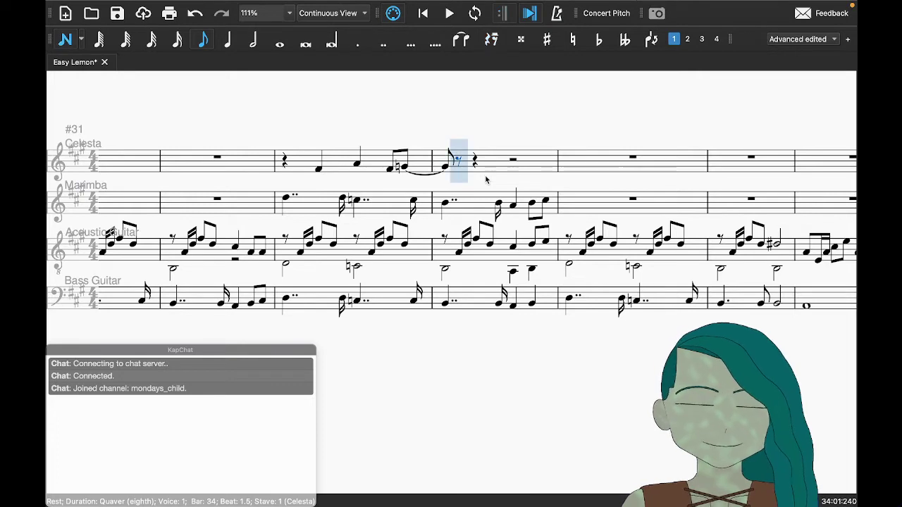
{"action": "key", "text": "f"}
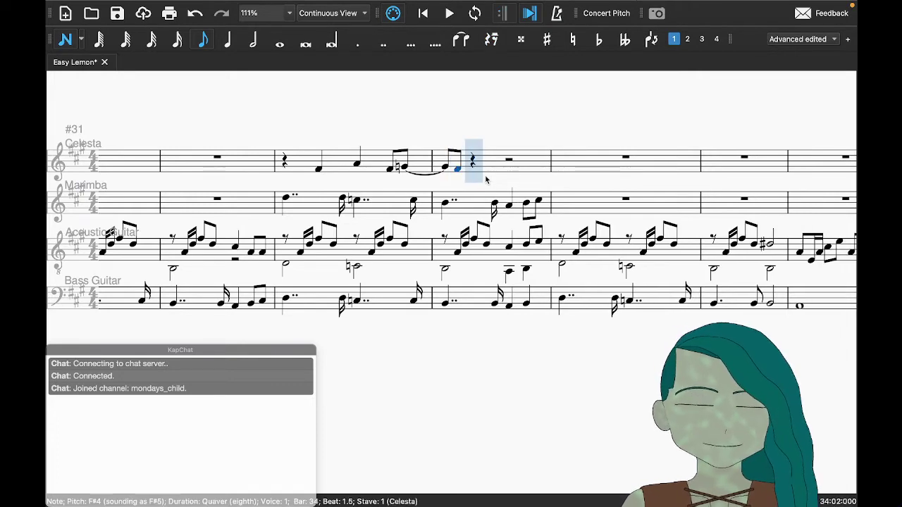
{"action": "key", "text": "e"}
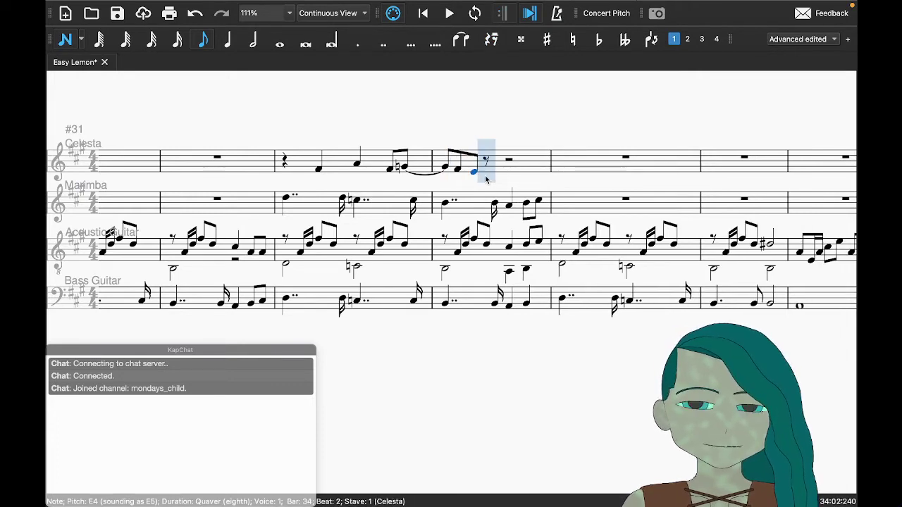
Step: Listen to bar 34 in GarageBand, then add a Celesta quaver F#4 at beat 2.5 tied to a crotchet on beat 3
{"action": "key", "text": "ctrl+Right"}
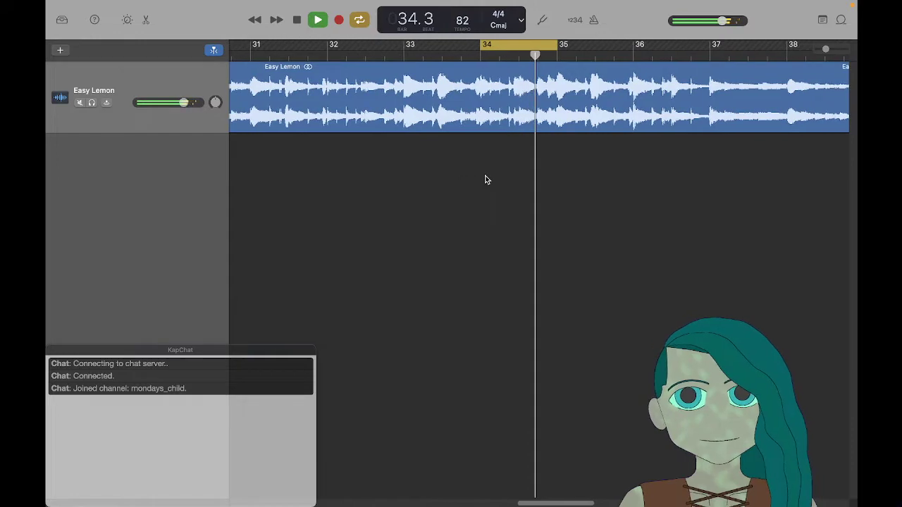
{"action": "key", "text": "ctrl+Left"}
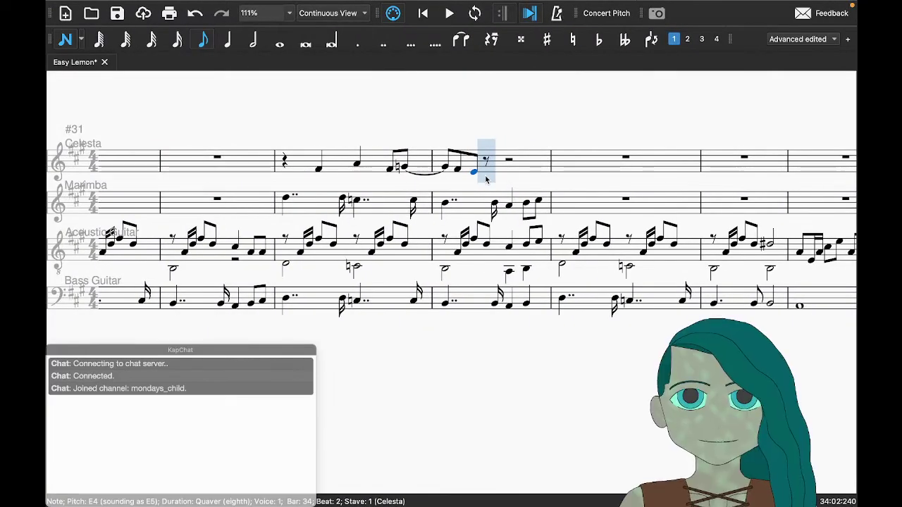
{"action": "key", "text": "f"}
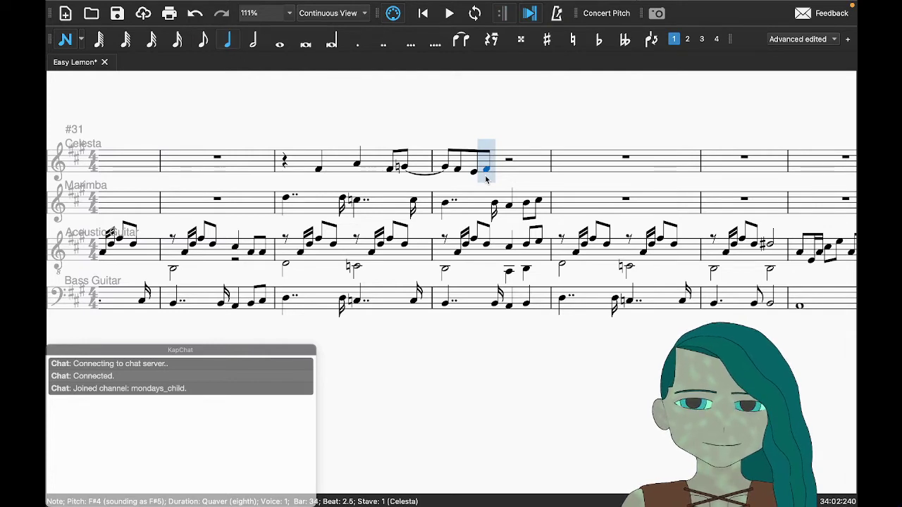
{"action": "key", "text": "t"}
{"action": "key", "text": "Right"}
{"action": "key", "text": "Left"}
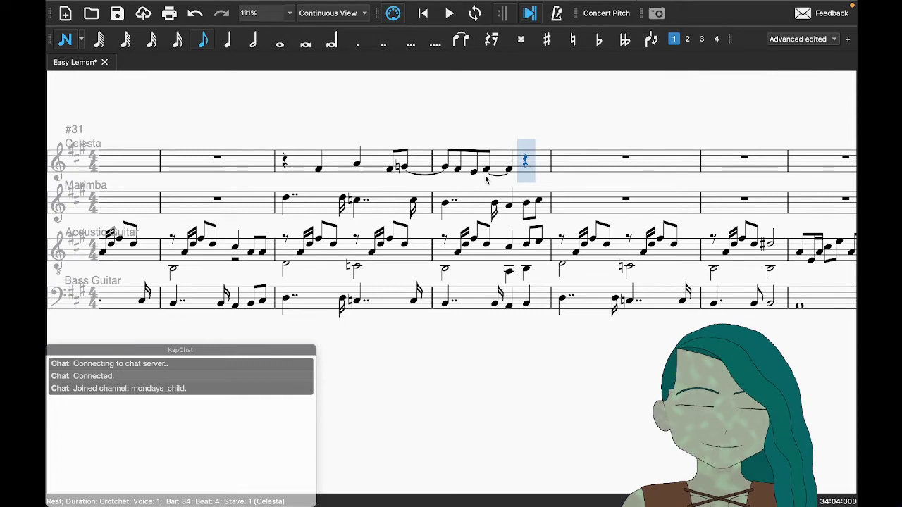
Step: Complete the Celesta's bar 34 with quavers D4 and C#4 on beat 4 and leave note input
{"action": "key", "text": "d"}
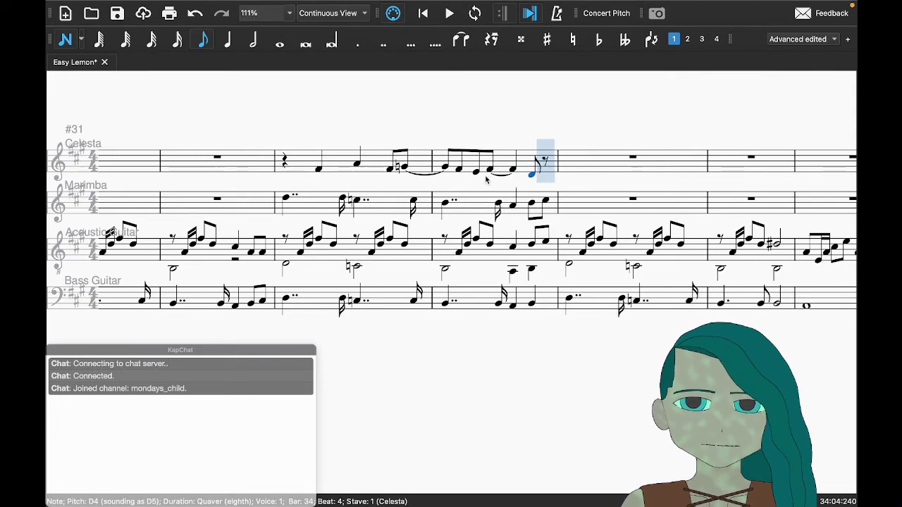
{"action": "key", "text": "c"}
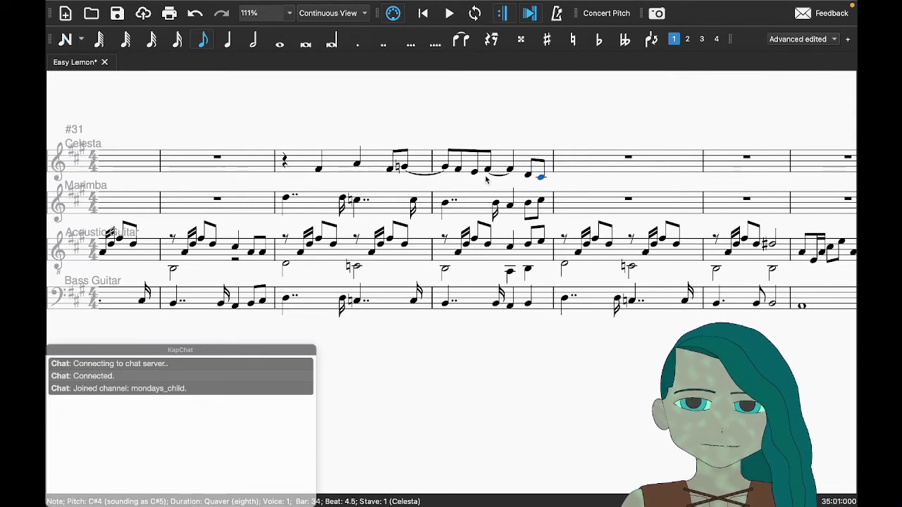
{"action": "key", "text": "Escape"}
Step: Replay bar 34 in GarageBand, then step through the Celesta's notes of bar 34 in MuseScore to compare them
{"action": "key", "text": "super+Tab"}
{"action": "key", "text": "space"}
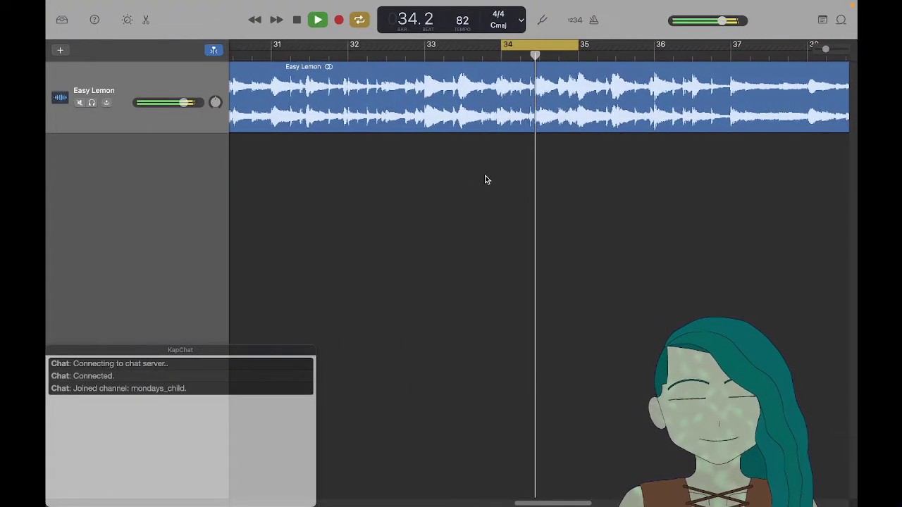
{"action": "key", "text": "super+Tab"}
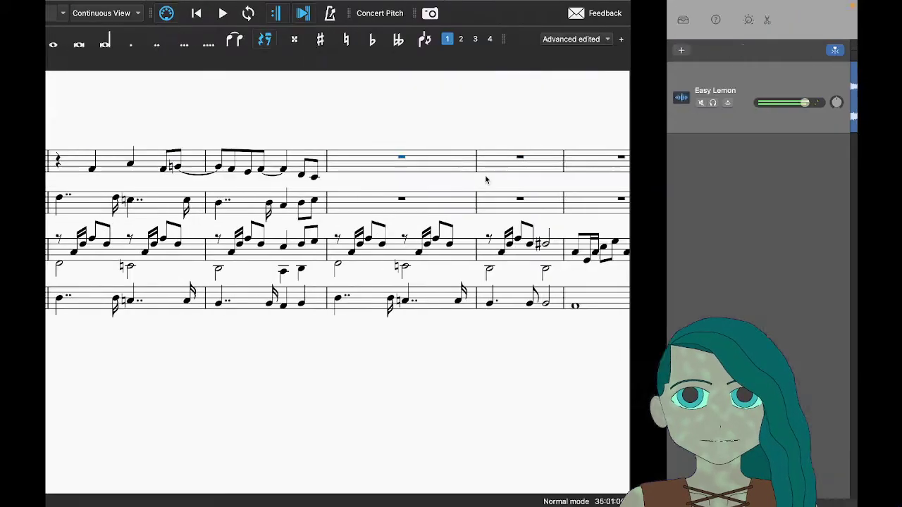
{"action": "left_click", "coordinate": [441, 168]}
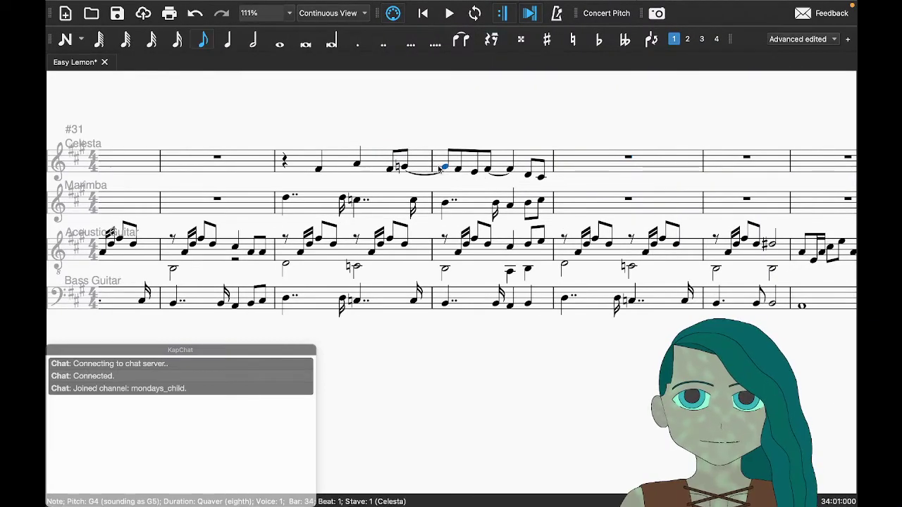
{"action": "key", "text": "Right"}
{"action": "key", "text": "Right"}
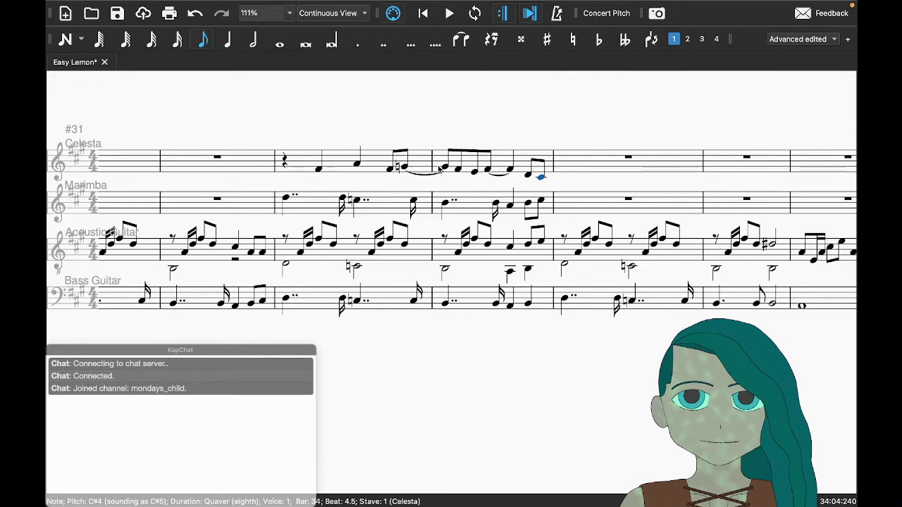
Step: Play back the score from bar 33 through bar 34, stop it and clear the selection
{"action": "left_click", "coordinate": [375, 172]}
{"action": "key", "text": "space"}
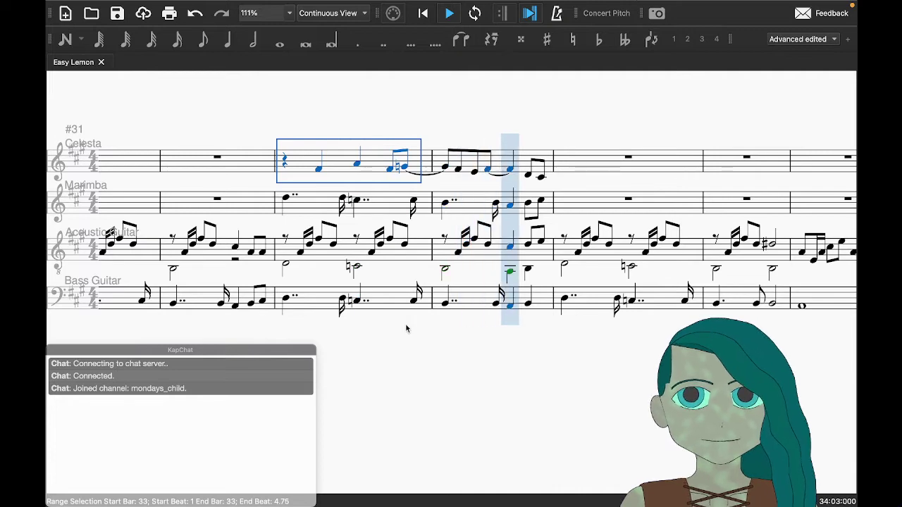
{"action": "key", "text": "space"}
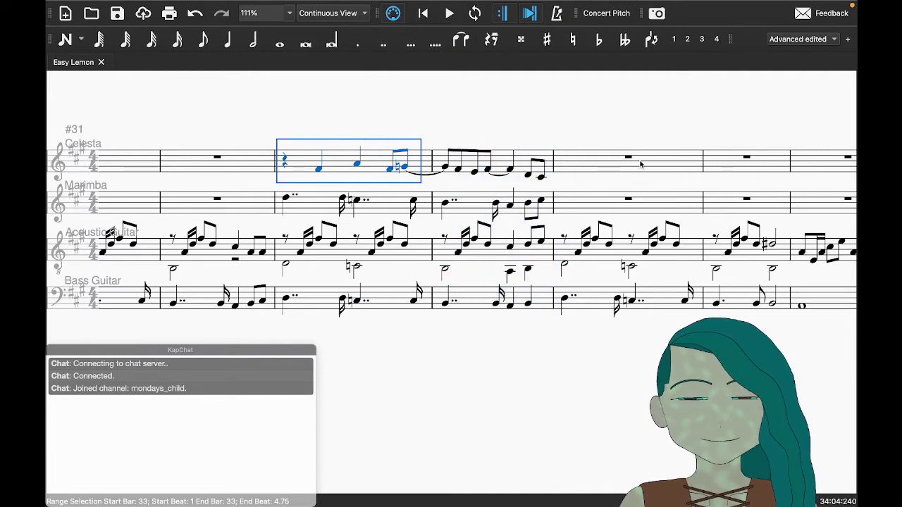
{"action": "key", "text": "Escape"}
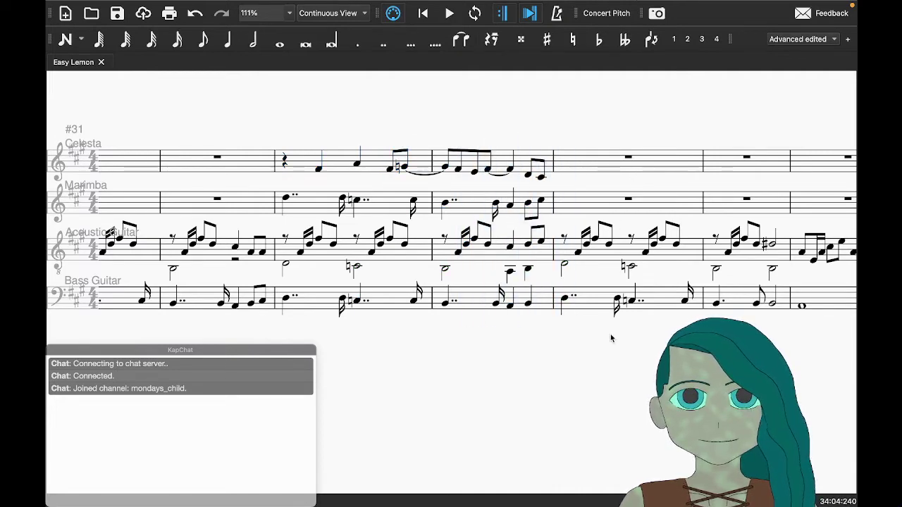
Step: In GarageBand, extend the cycle range to bars 33 and 34, turn cycling off and play the recording on through bar 35
{"action": "key", "text": "super+Tab"}
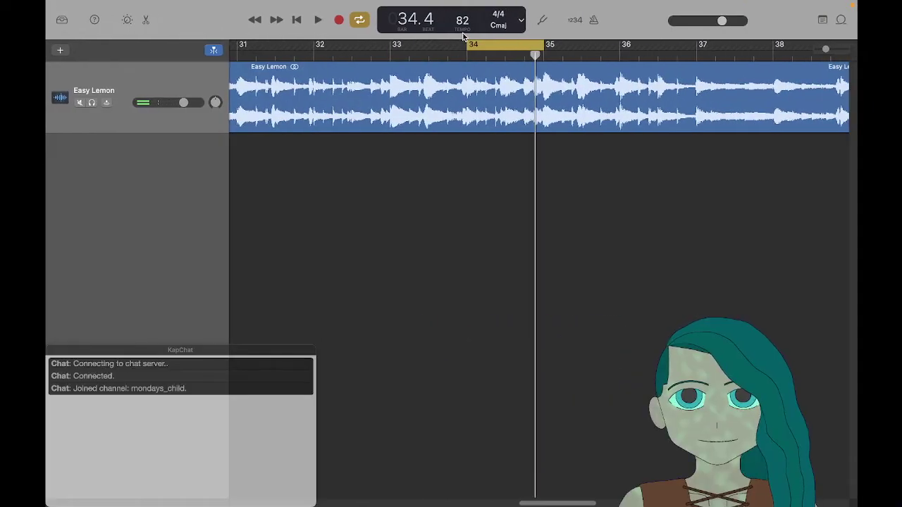
{"action": "left_click_drag", "start_coordinate": [469, 46], "coordinate": [389, 46]}
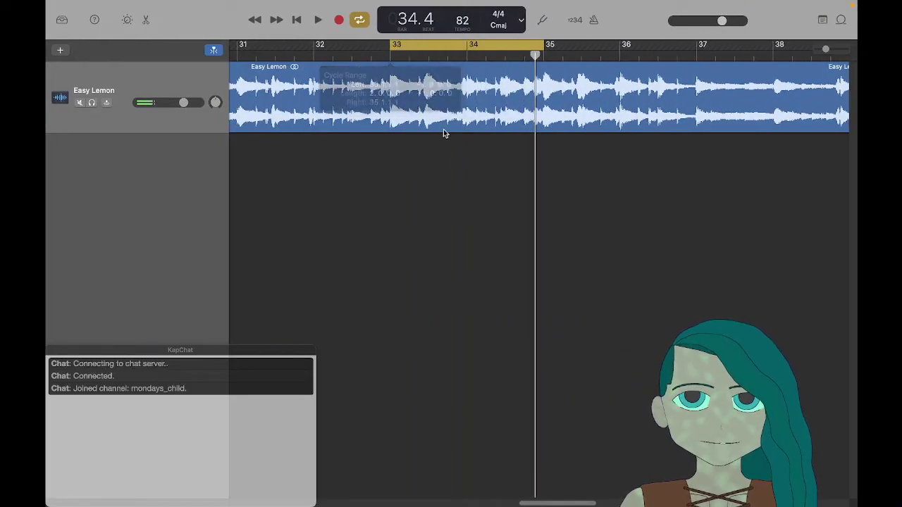
{"action": "key", "text": "c"}
{"action": "key", "text": "space"}
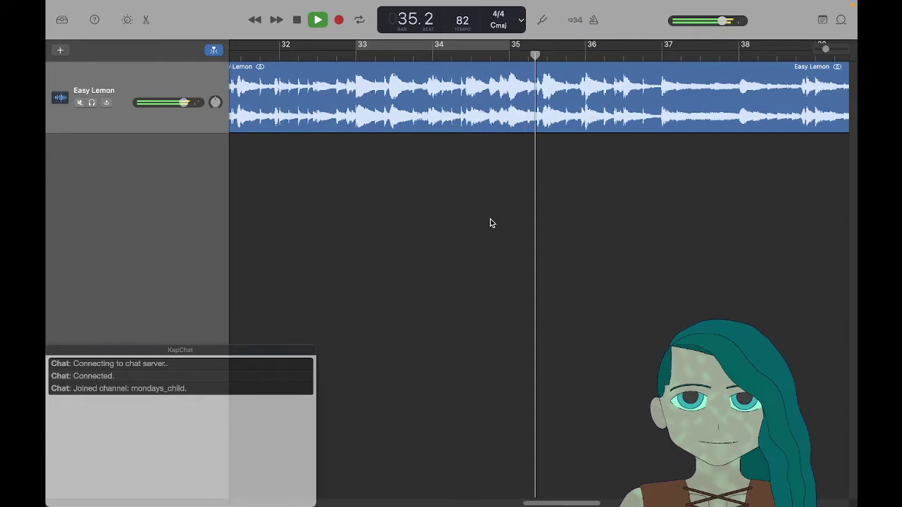
{"action": "key", "text": "space"}
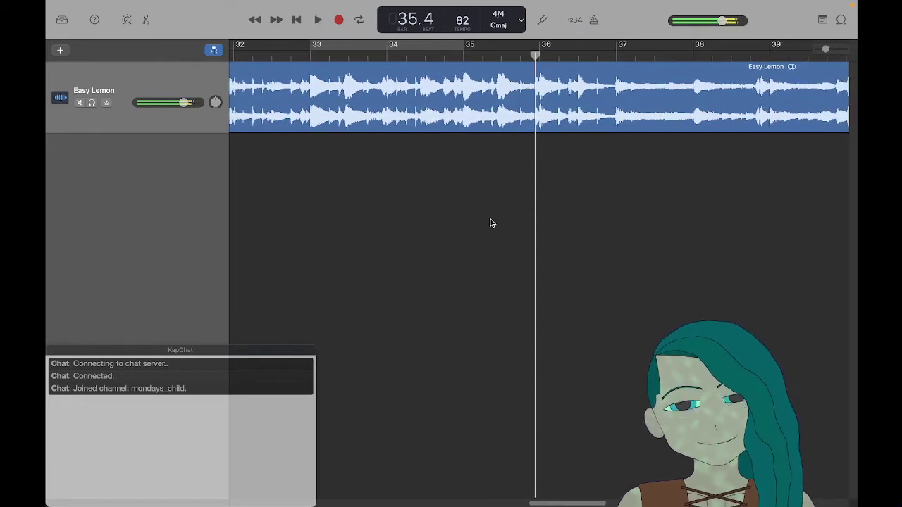
Step: Replay the recording from bar 33 through bar 36
{"action": "left_click", "coordinate": [312, 56]}
{"action": "key", "text": "space"}
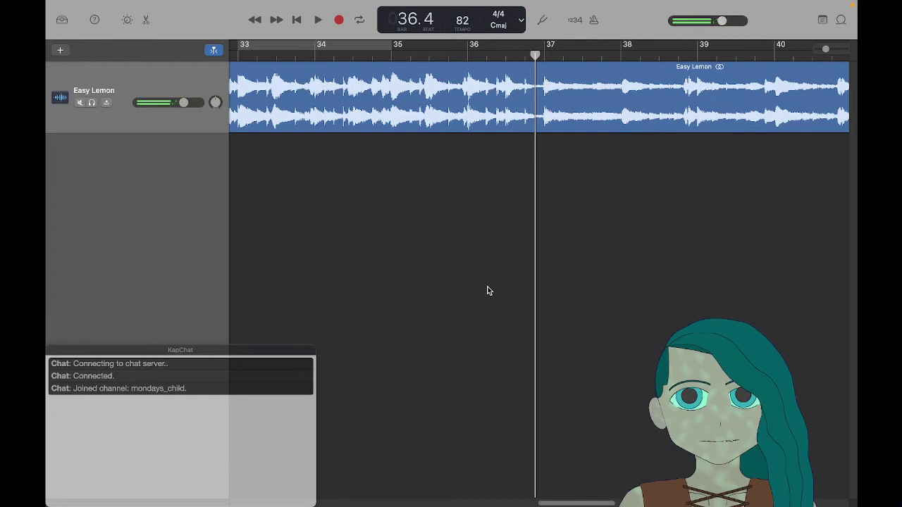
{"action": "key", "text": "space"}
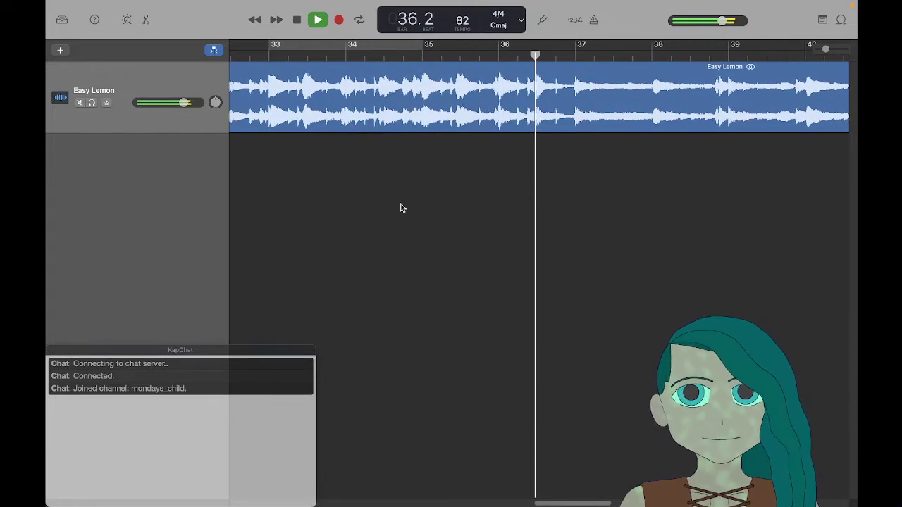
Step: In MuseScore, copy the Celesta and Marimba parts from bars 33 and 34 into bars 35 and 36
{"action": "key", "text": "ctrl+Left"}
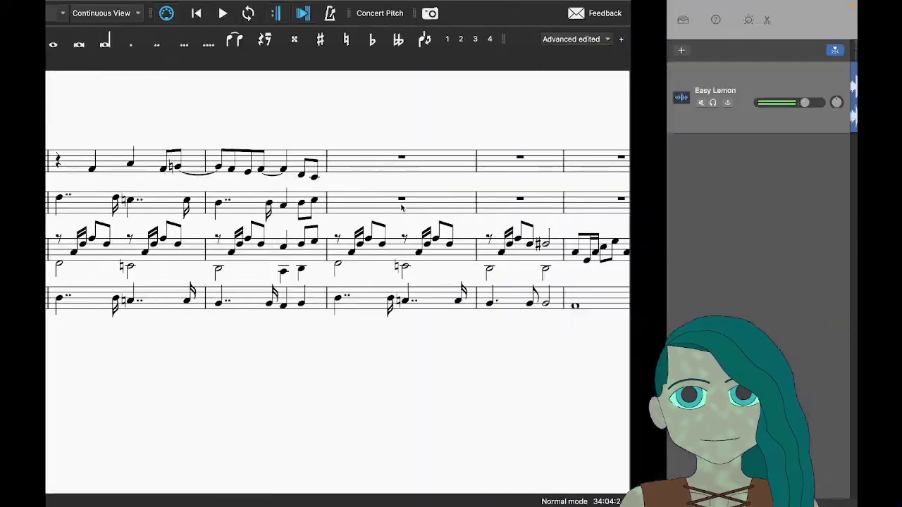
{"action": "left_click_drag", "start_coordinate": [365, 161], "coordinate": [477, 215]}
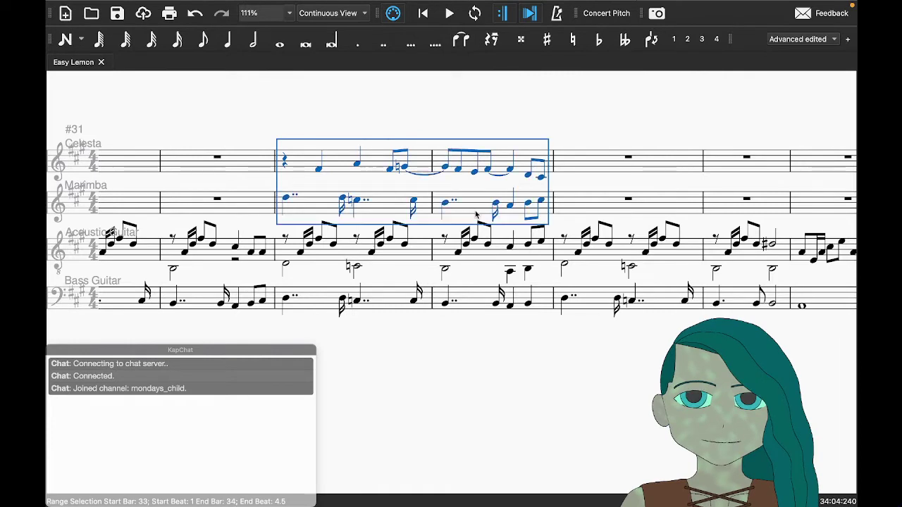
{"action": "left_click", "coordinate": [582, 165]}
{"action": "key", "text": "super+v"}
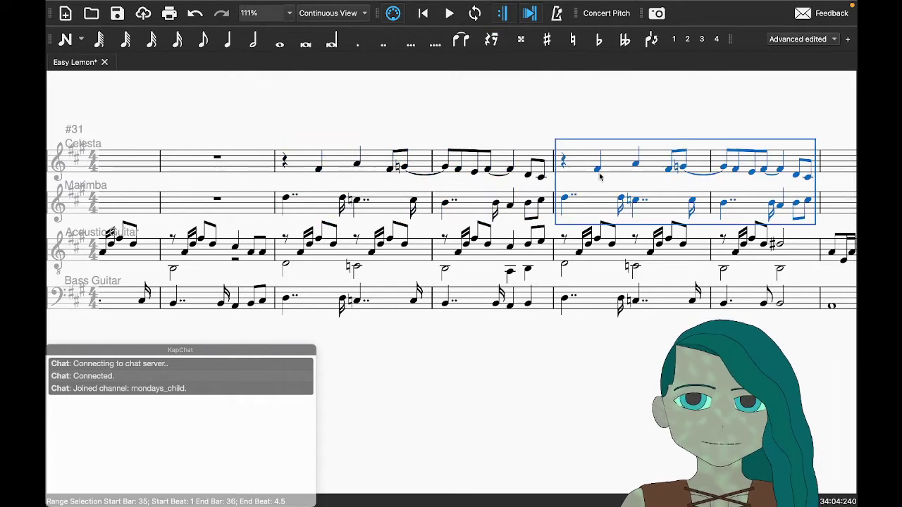
Step: Replace the second half of the Marimba's bar 36 with a minim B4 on beat 3 and save the score
{"action": "scroll", "coordinate": [602, 173], "scroll_direction": "right", "scroll_amount": 5}
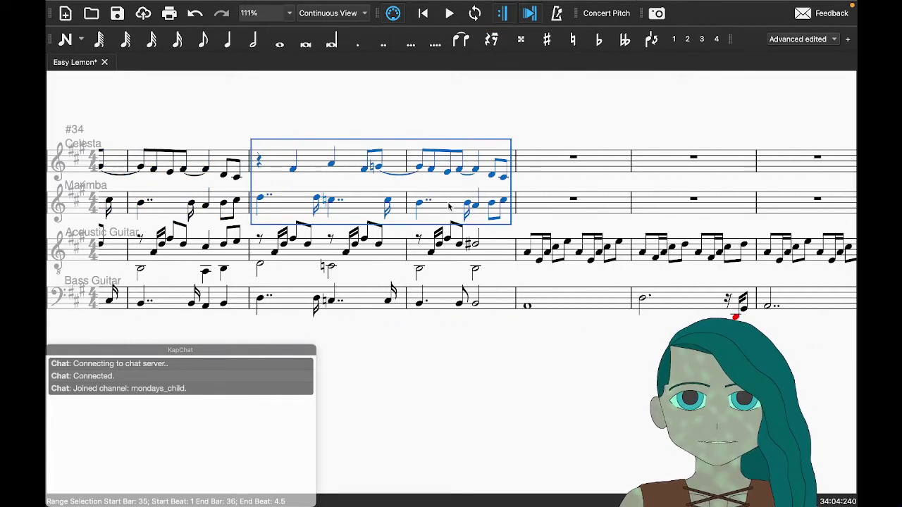
{"action": "left_click", "coordinate": [419, 204]}
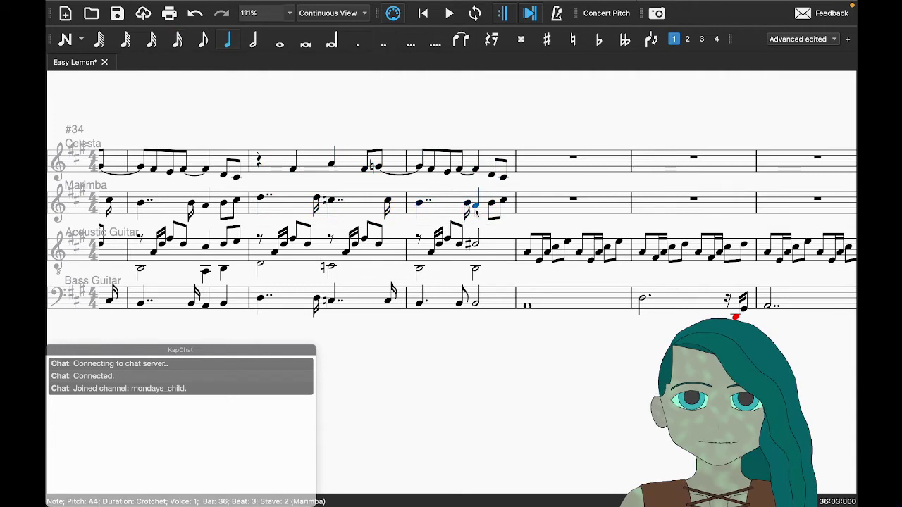
{"action": "key", "text": "Up"}
{"action": "key", "text": "Up"}
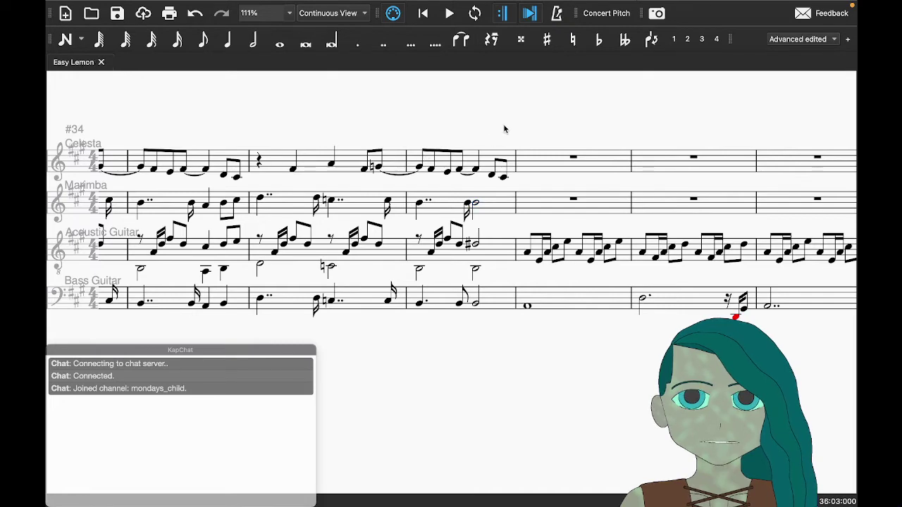
Step: In GarageBand, move the cycle range to bars 35 and 36 and play it, then narrow it to bar 36 and replay
{"action": "key", "text": "ctrl+Right"}
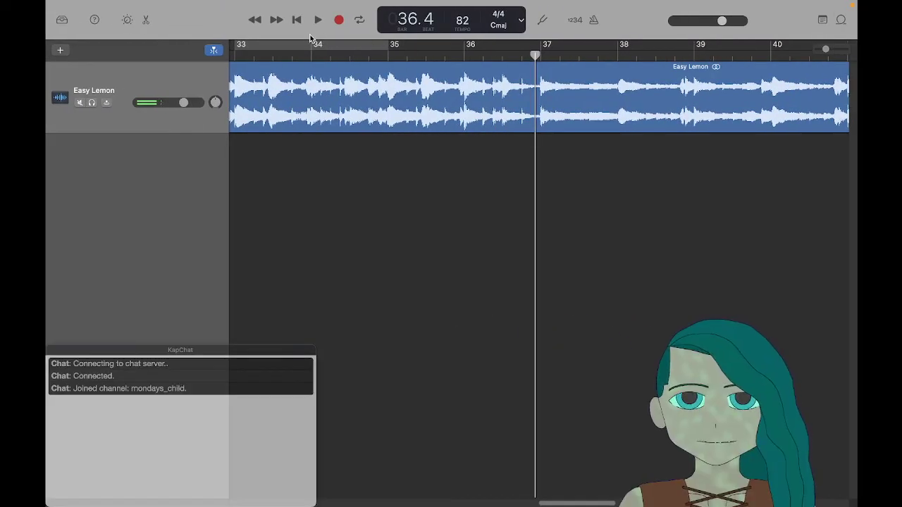
{"action": "left_click_drag", "start_coordinate": [297, 46], "coordinate": [451, 45]}
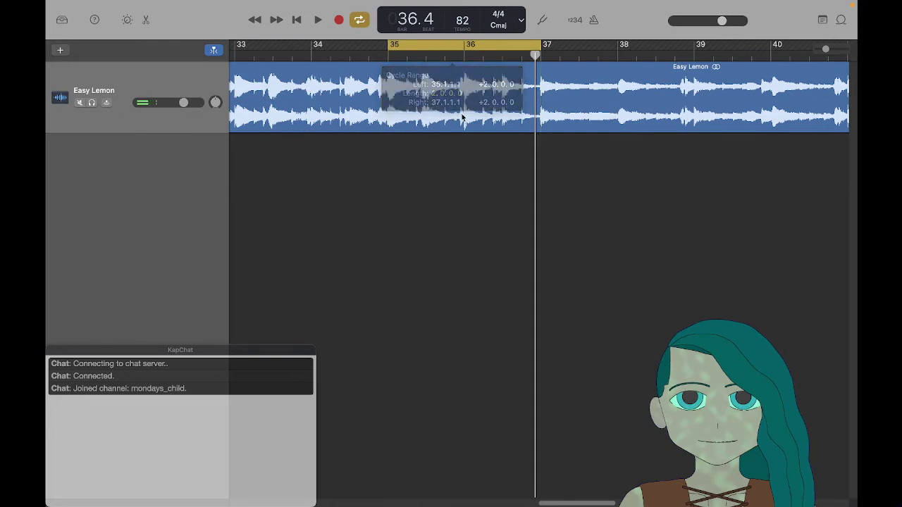
{"action": "key", "text": "space"}
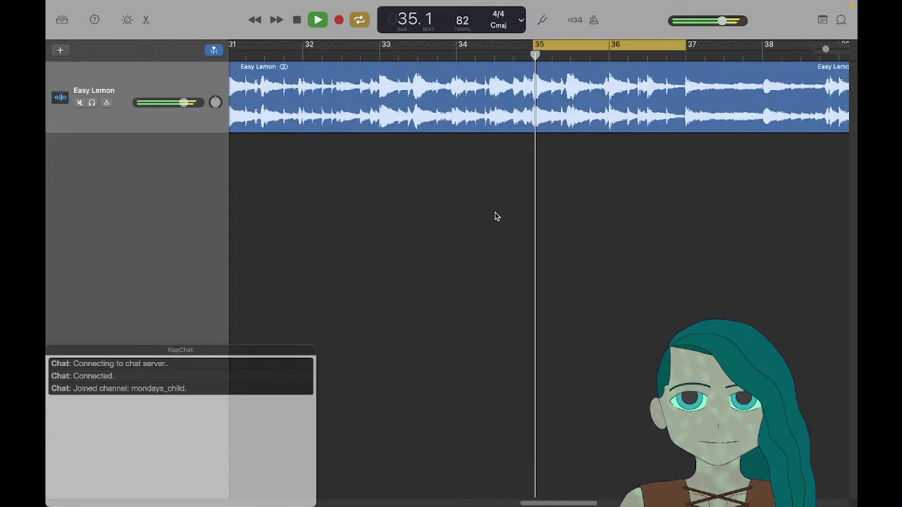
{"action": "key", "text": "space"}
{"action": "key", "text": "ctrl+Left"}
{"action": "key", "text": "ctrl+Right"}
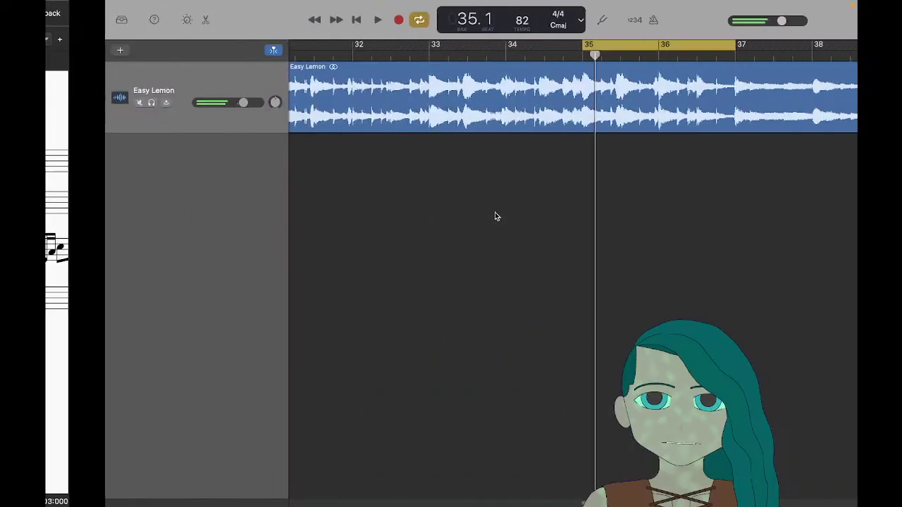
{"action": "left_click_drag", "start_coordinate": [522, 47], "coordinate": [597, 48]}
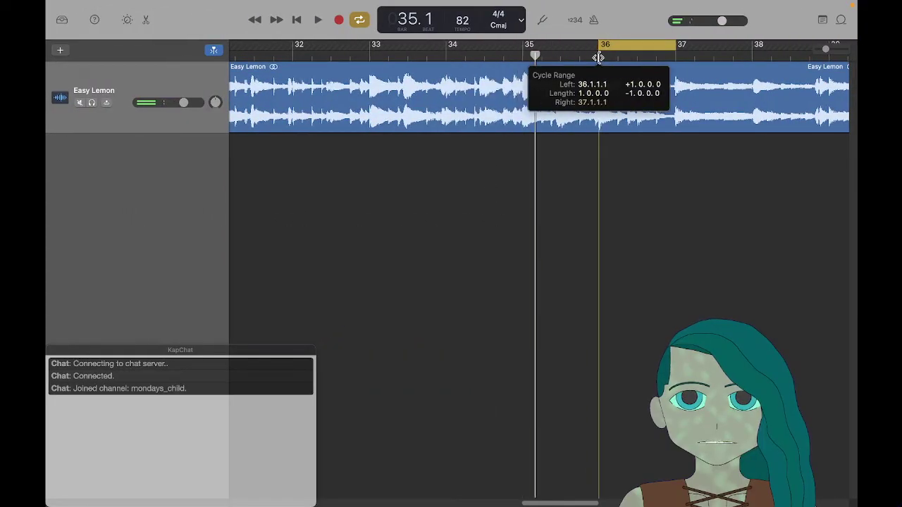
{"action": "key", "text": "space"}
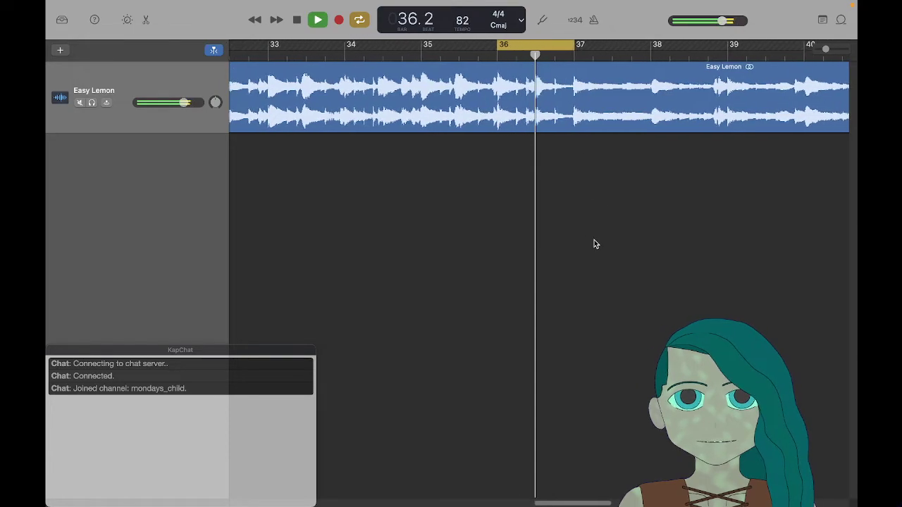
Step: In MuseScore, rewrite the Celesta's bar 36 as tied crotchet G4, crotchet F#4 and minim D#4
{"action": "key", "text": "ctrl+Left"}
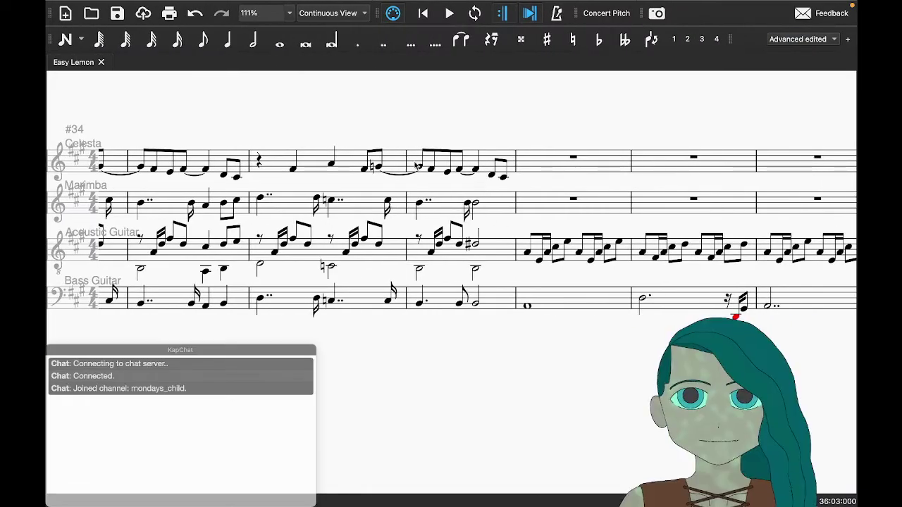
{"action": "left_click", "coordinate": [379, 167]}
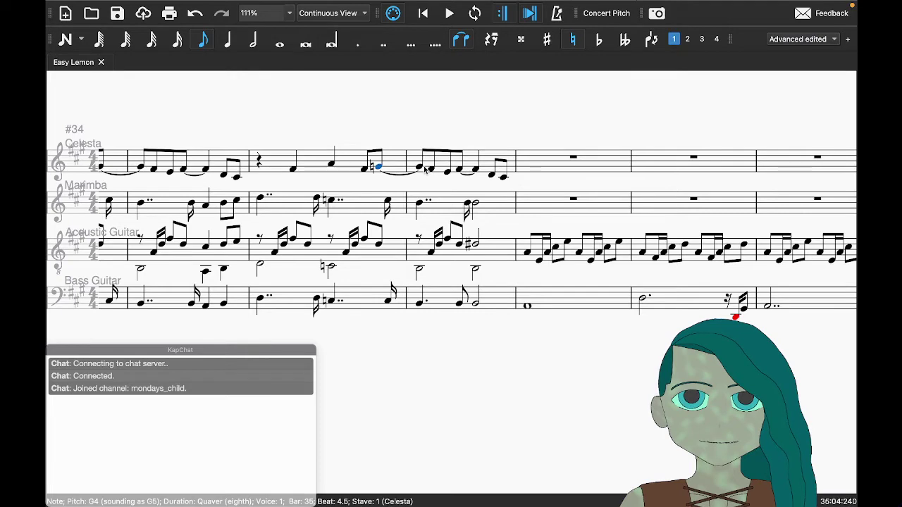
{"action": "key", "text": "Right"}
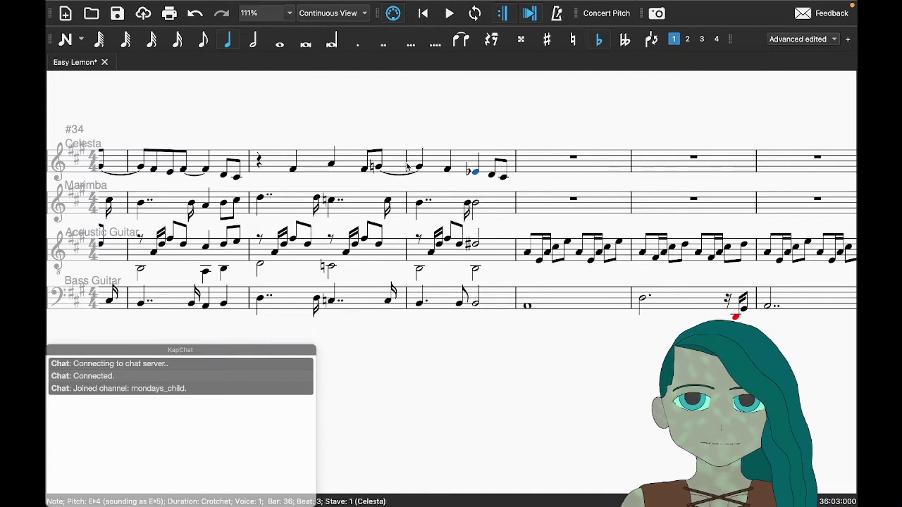
{"action": "key", "text": "j"}
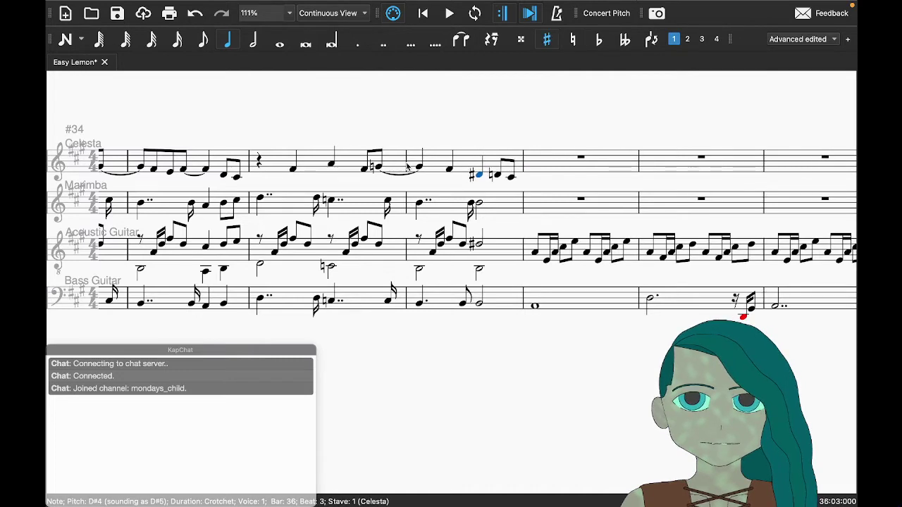
{"action": "key", "text": "6"}
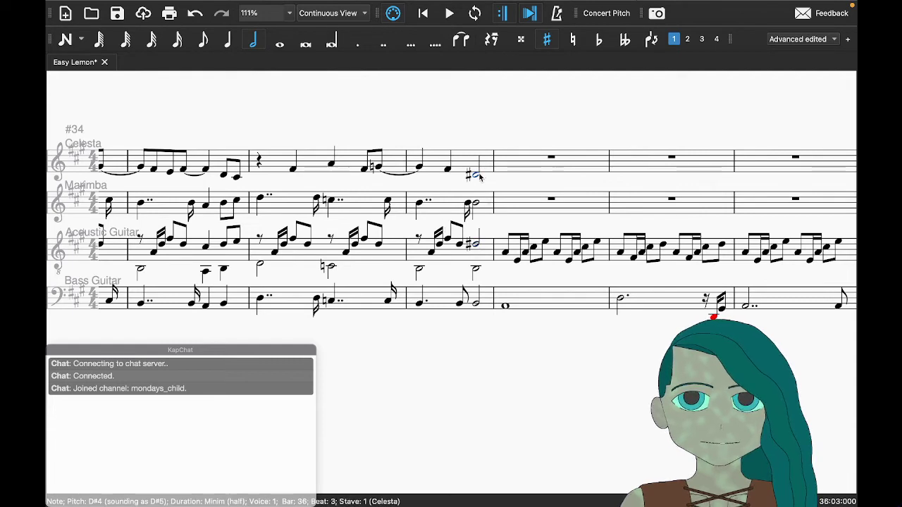
Step: Play back the score from bar 35 into bar 36 and stop it
{"action": "left_click", "coordinate": [447, 128]}
{"action": "left_click", "coordinate": [308, 164]}
{"action": "key", "text": "space"}
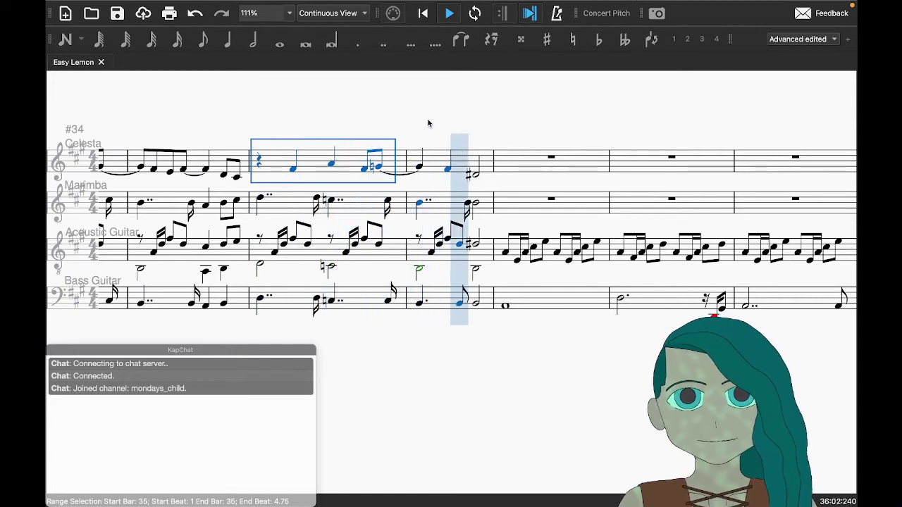
{"action": "key", "text": "space"}
Step: In GarageBand, extend the cycle range back to cover bars 35 and 36 and play the recording
{"action": "key", "text": "ctrl+Right"}
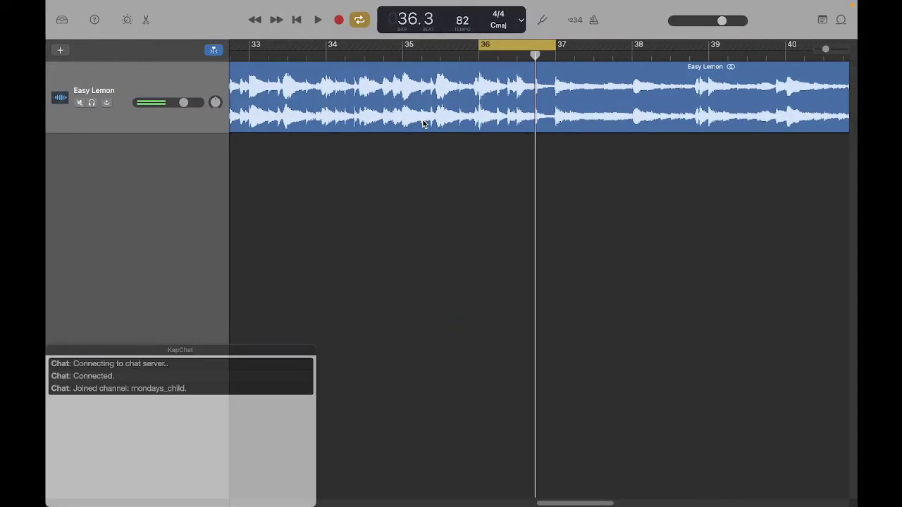
{"action": "left_click_drag", "start_coordinate": [477, 51], "coordinate": [403, 51]}
{"action": "key", "text": "space"}
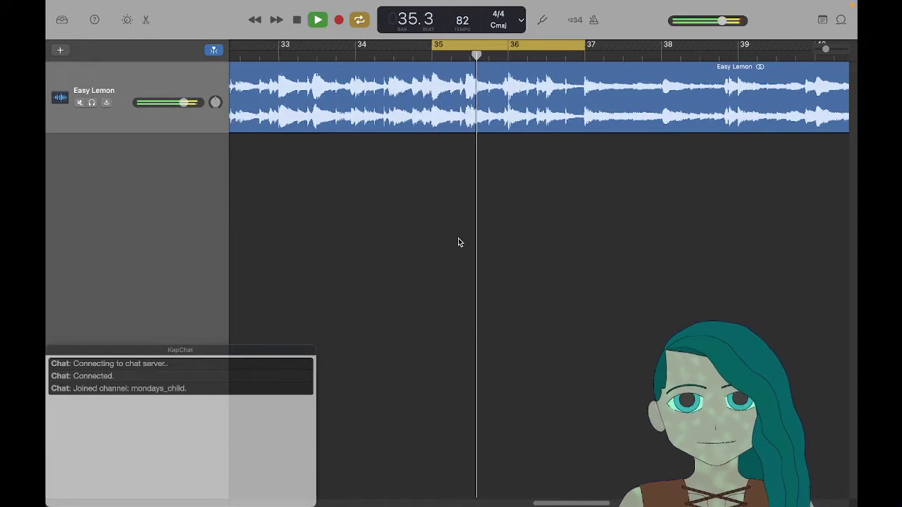
Step: In MuseScore, make the Celesta's beat 4 of bar 35 a crotchet F#4, leaving an untied G natural to start bar 36
{"action": "key", "text": "ctrl+Left"}
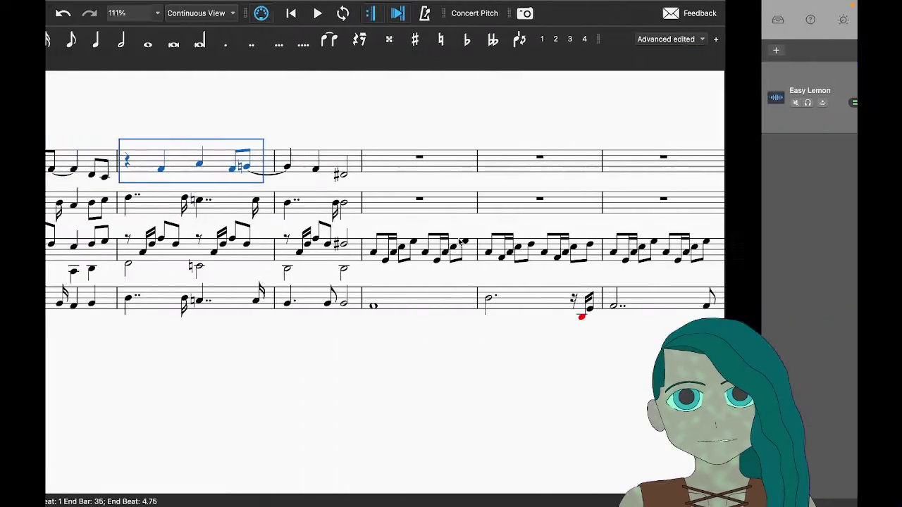
{"action": "left_click", "coordinate": [366, 168]}
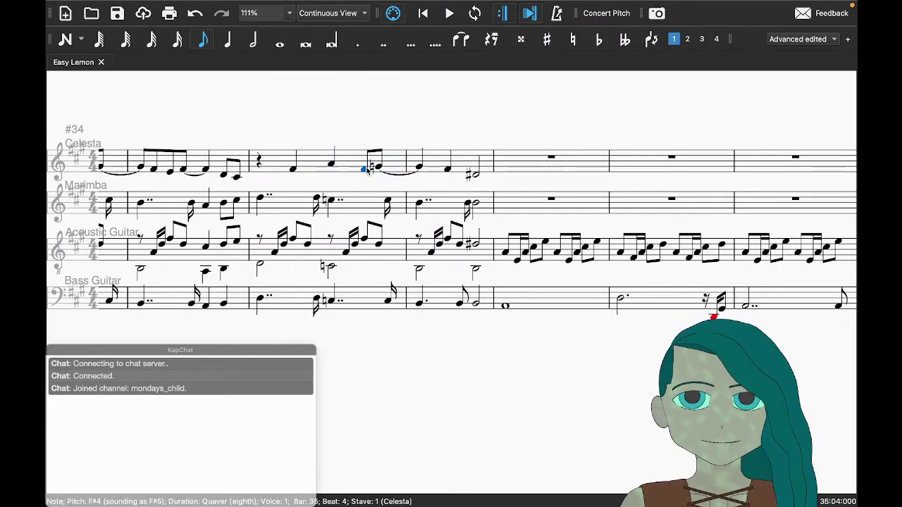
{"action": "key", "text": "5"}
{"action": "key", "text": "ctrl+shift+Left"}
{"action": "left_click", "coordinate": [405, 121]}
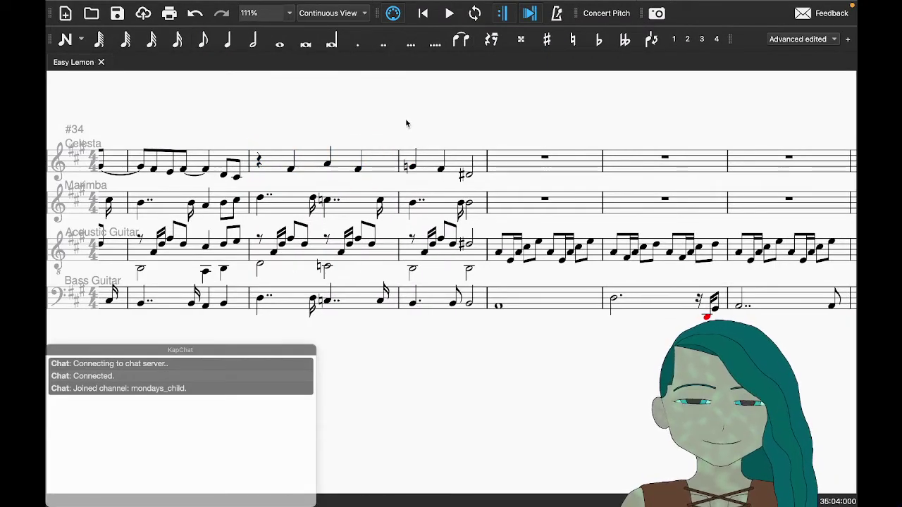
Step: Play back the revised bars 35 and 36, then in GarageBand turn cycling off and play the recording onward
{"action": "key", "text": "space"}
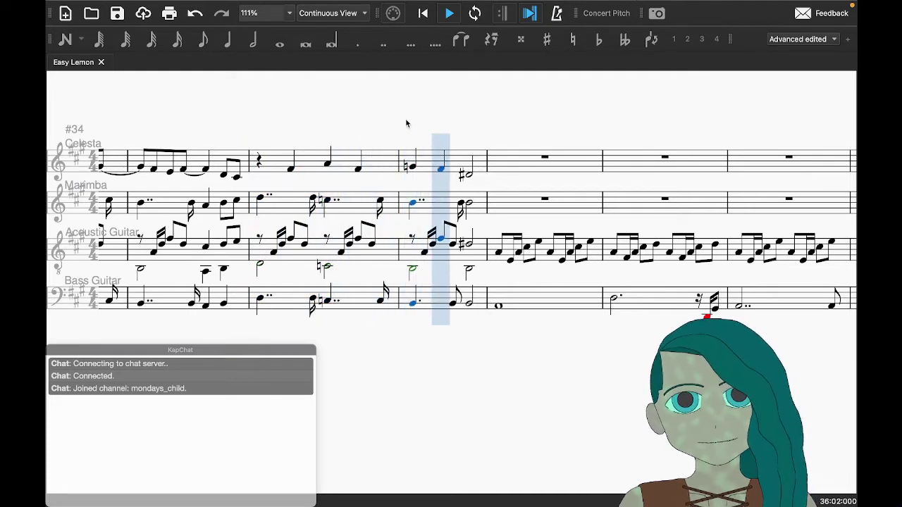
{"action": "key", "text": "space"}
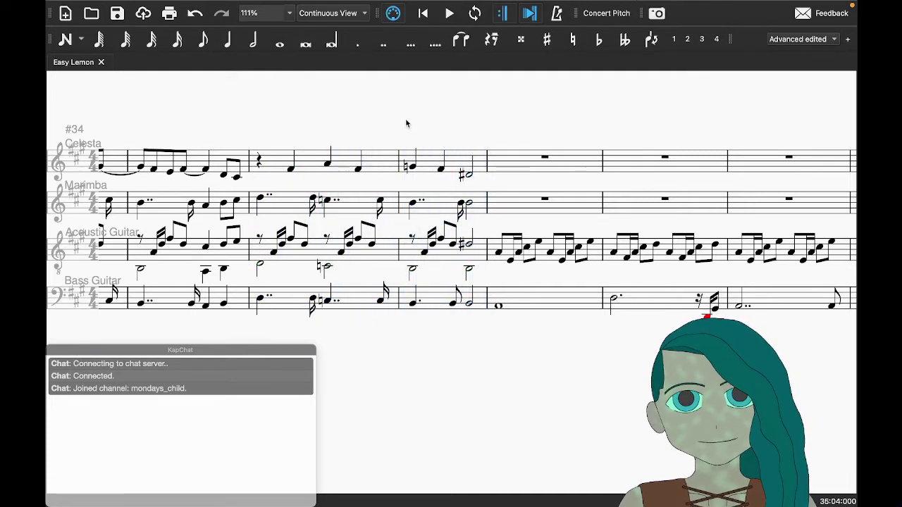
{"action": "key", "text": "ctrl+Right"}
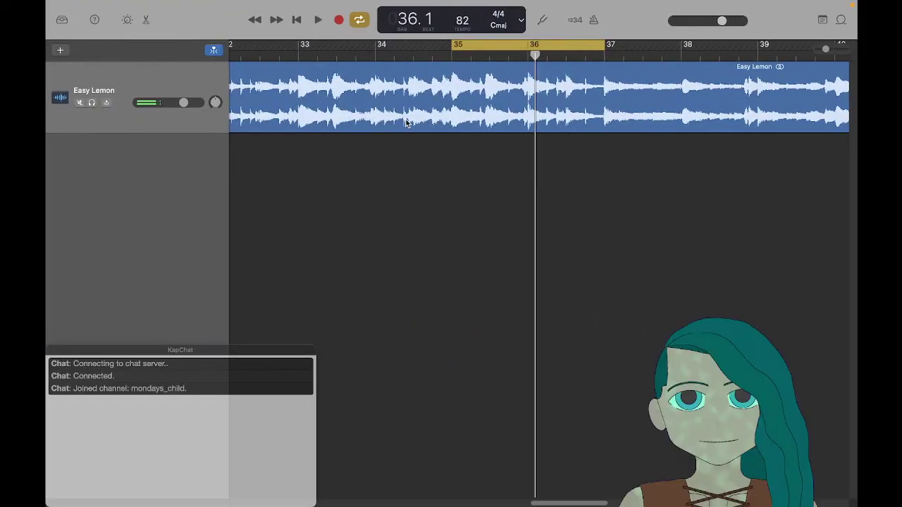
{"action": "key", "text": "c"}
{"action": "key", "text": "space"}
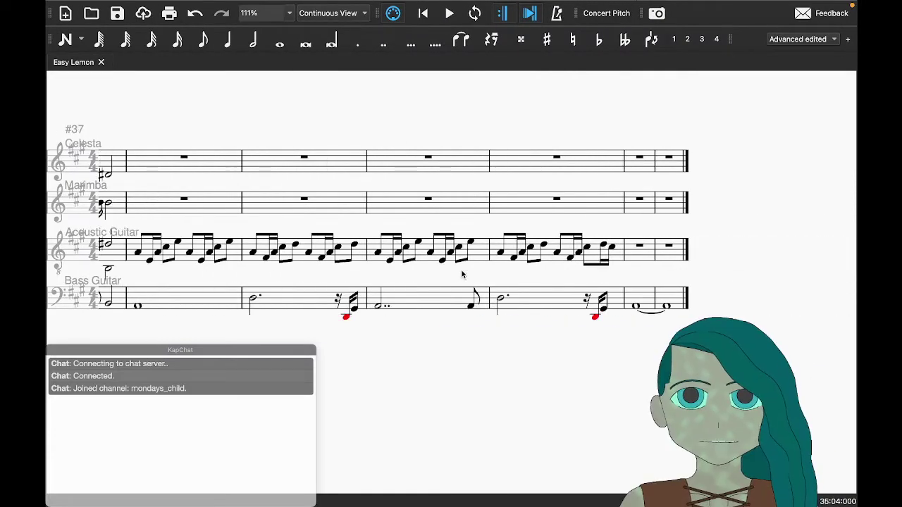
Step: In MuseScore, end the Celesta's bar 40 with a quaver E4, add A4 semibreves tied across bars 41 and 42, and save the score
{"action": "left_click", "coordinate": [557, 158]}
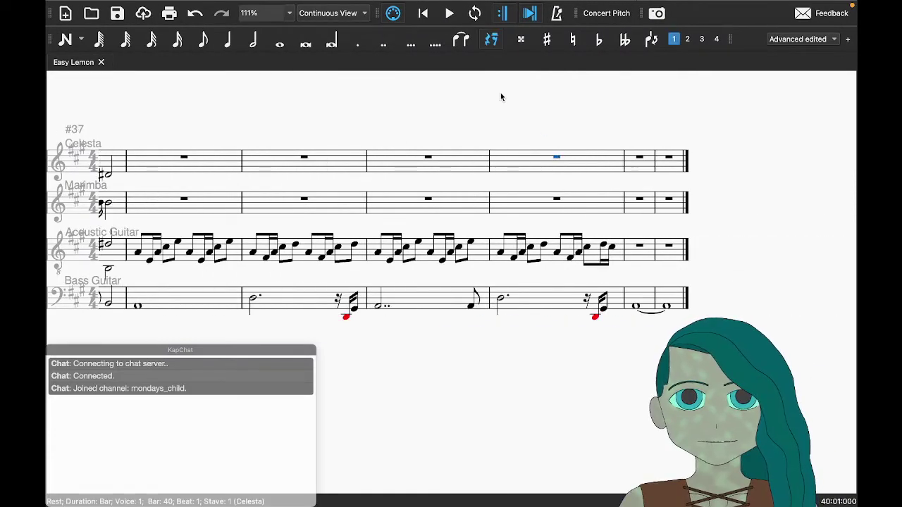
{"action": "key", "text": "3"}
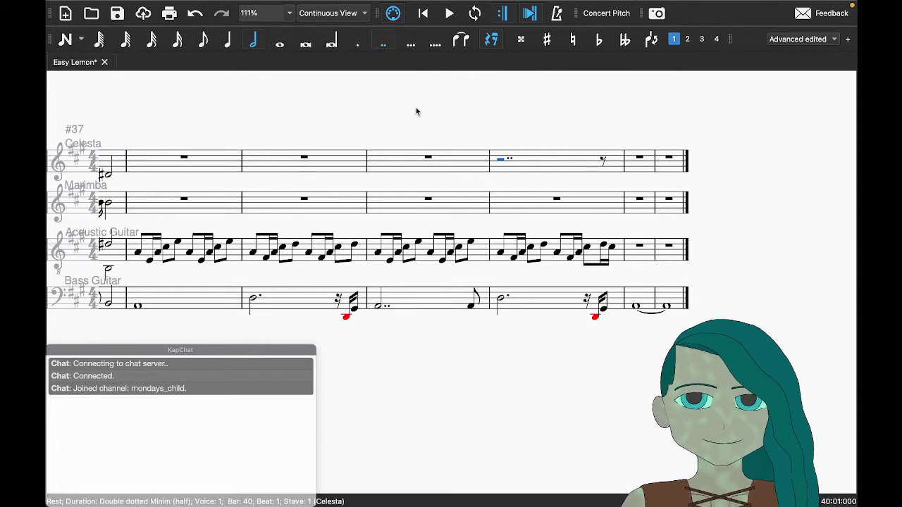
{"action": "key", "text": "n"}
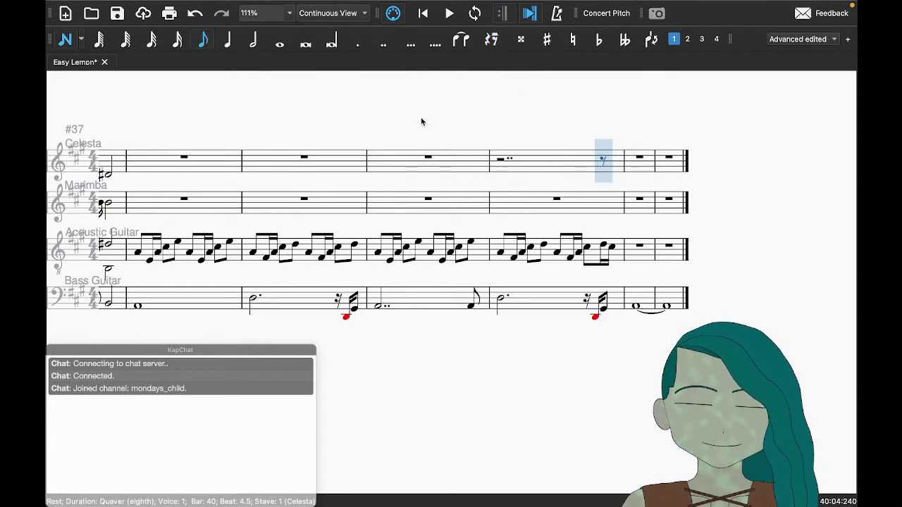
{"action": "key", "text": "e"}
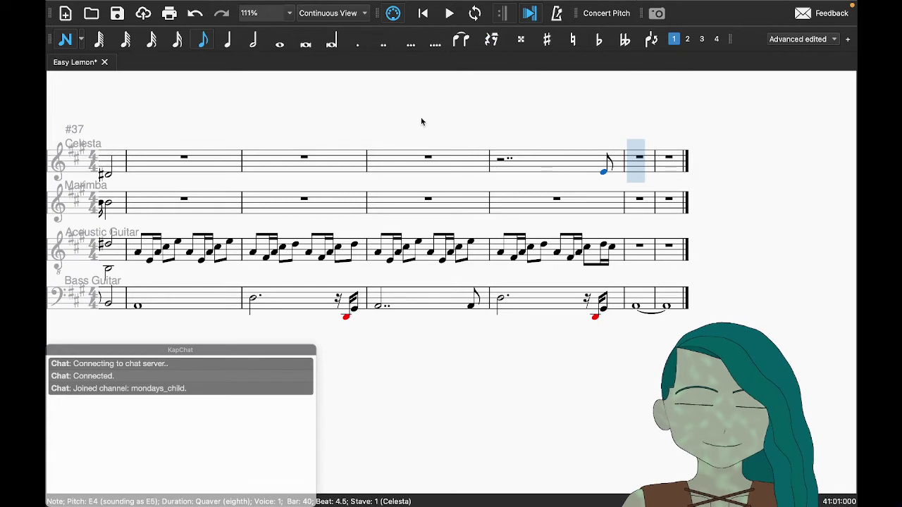
{"action": "key", "text": "8"}
{"action": "key", "text": "a"}
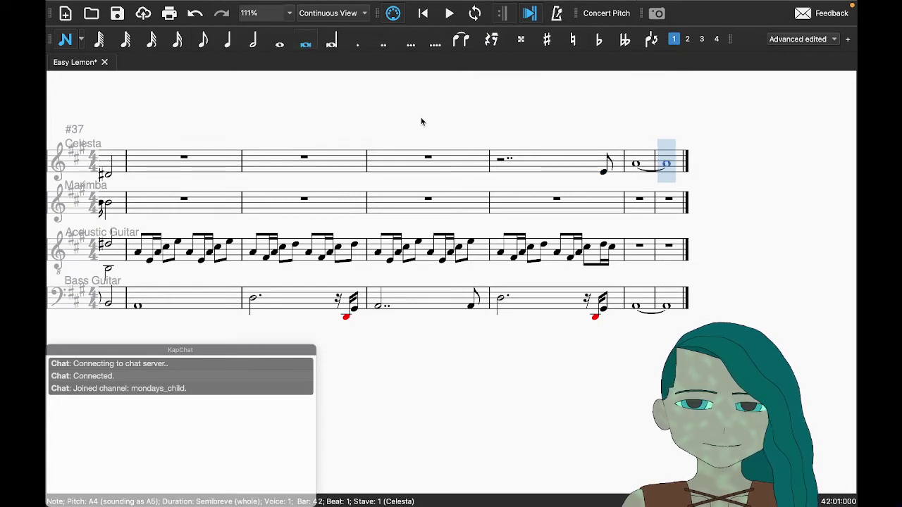
{"action": "key", "text": "Escape"}
{"action": "key", "text": "Escape"}
{"action": "key", "text": "ctrl+s"}
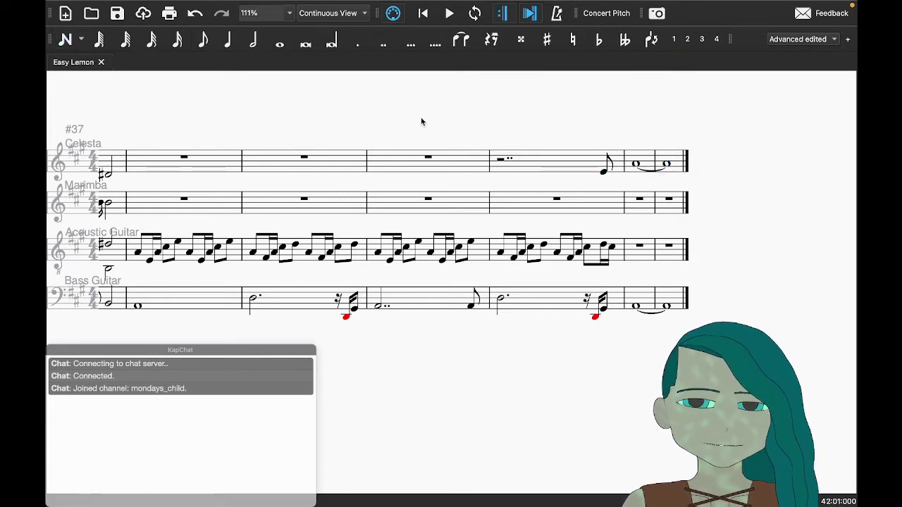
Step: Rewind the score to the beginning and check the Easy Lemon project in GarageBand before returning to MuseScore
{"action": "left_click", "coordinate": [423, 13]}
{"action": "key", "text": "ctrl+Right"}
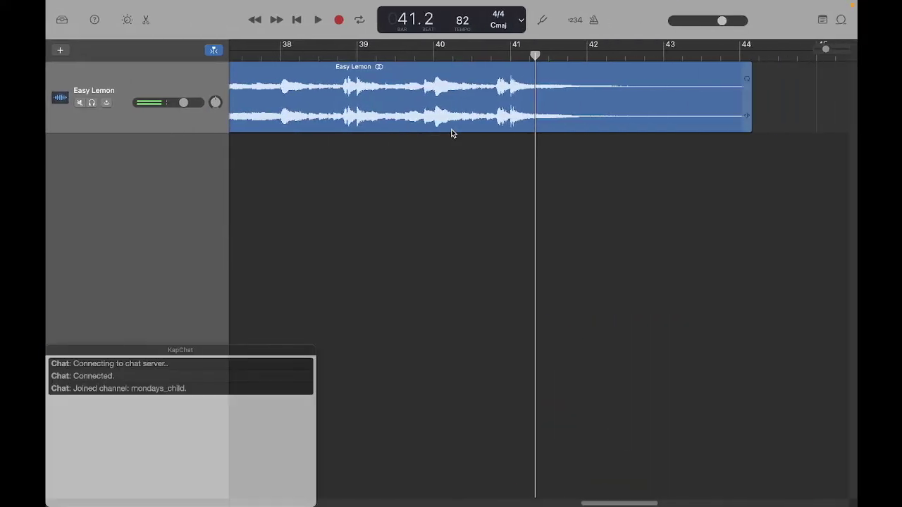
{"action": "key", "text": "ctrl+Right"}
{"action": "key", "text": "ctrl+Left"}
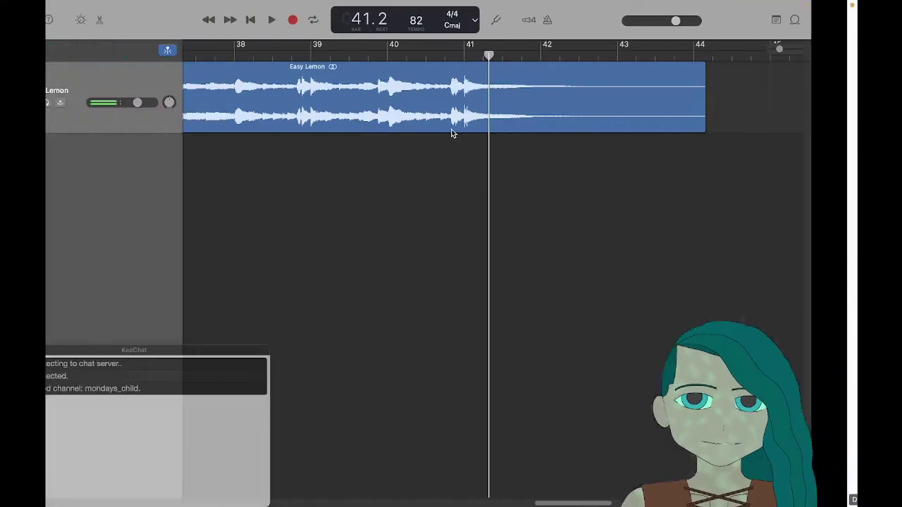
{"action": "key", "text": "ctrl+Left"}
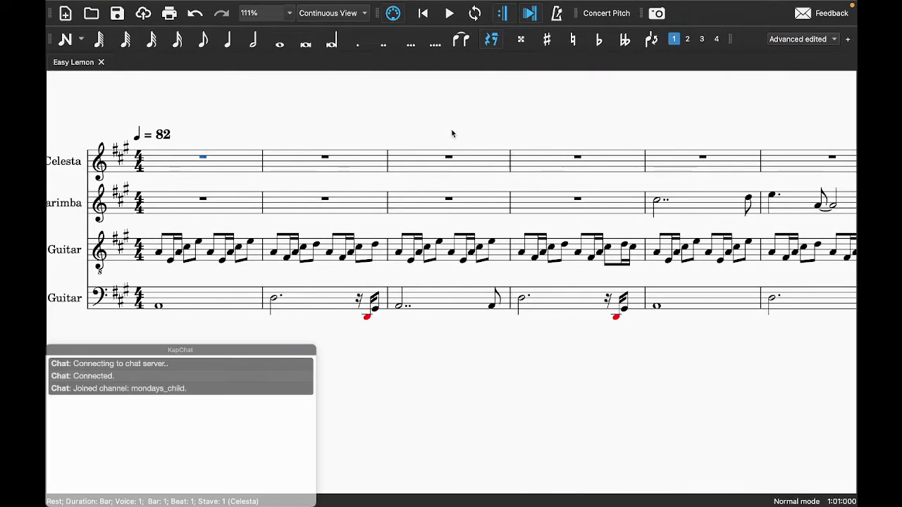
Step: Add a Drumset from the Common set's unpitched percussion to the score's instrument list
{"action": "key", "text": "i"}
{"action": "left_click", "coordinate": [268, 141]}
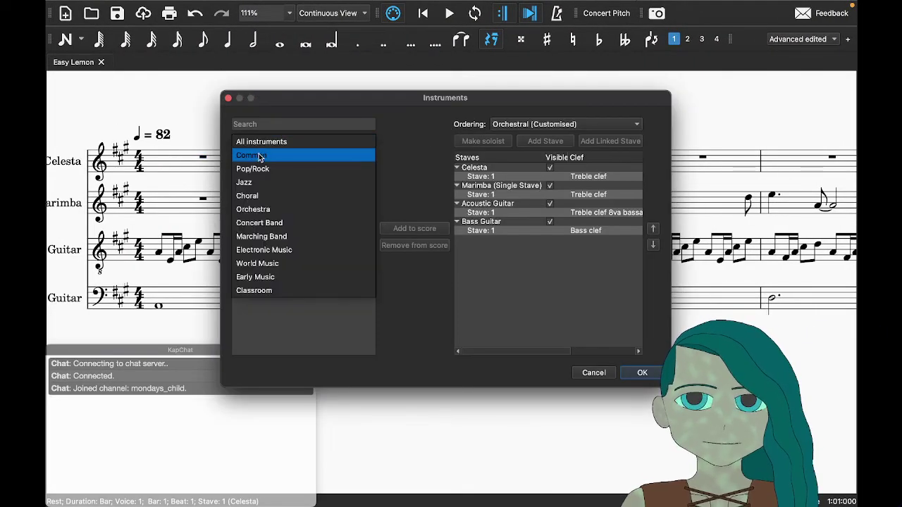
{"action": "left_click", "coordinate": [259, 154]}
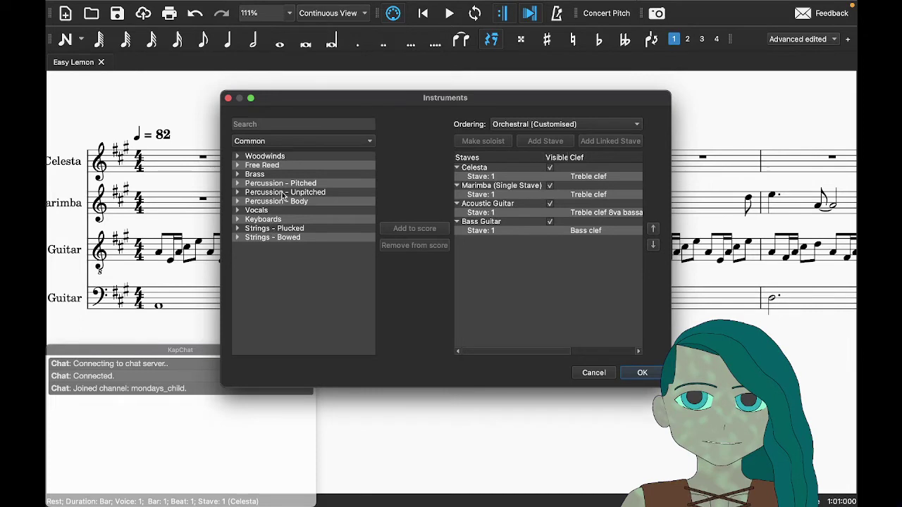
{"action": "left_click", "coordinate": [285, 193]}
{"action": "left_click", "coordinate": [282, 203]}
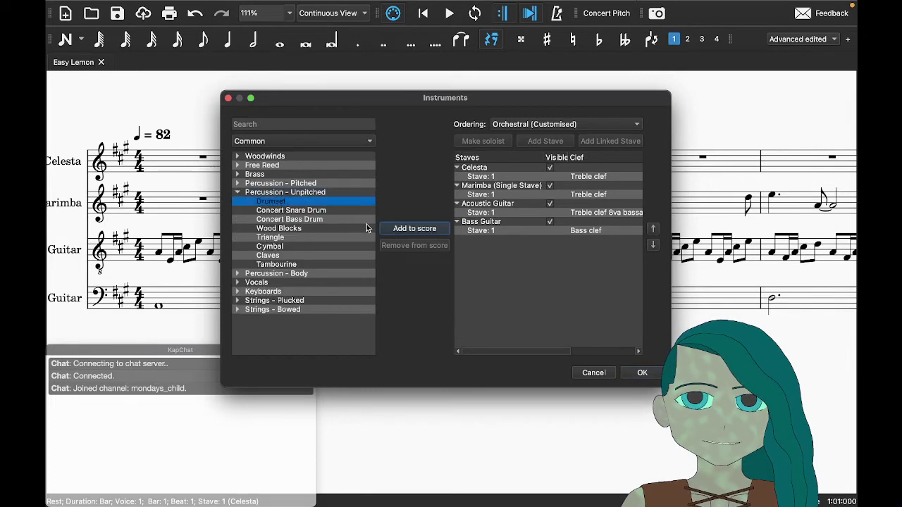
{"action": "left_click", "coordinate": [403, 230]}
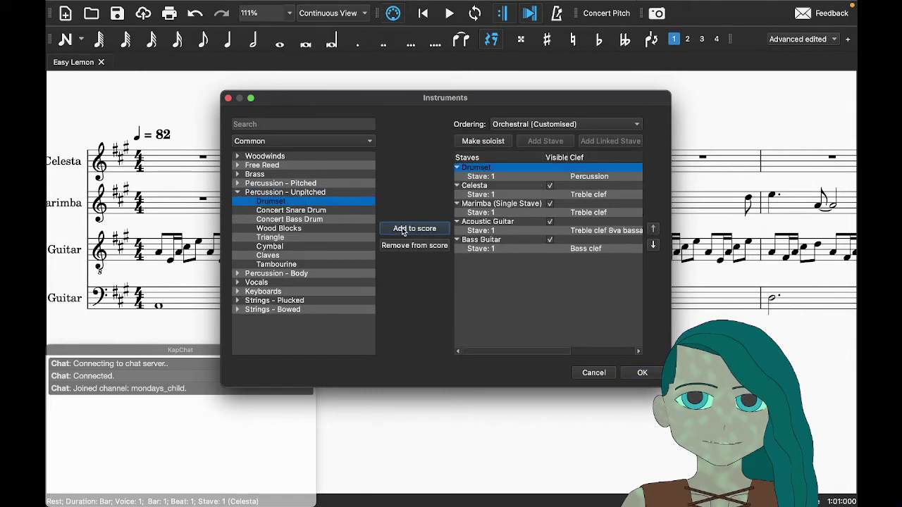
Step: Move the Drumset to the end of the stave list, below the Bass Guitar, and apply the instrument changes
{"action": "left_click", "coordinate": [653, 245]}
{"action": "left_click", "coordinate": [653, 245]}
{"action": "left_click", "coordinate": [653, 244]}
{"action": "left_click", "coordinate": [652, 245]}
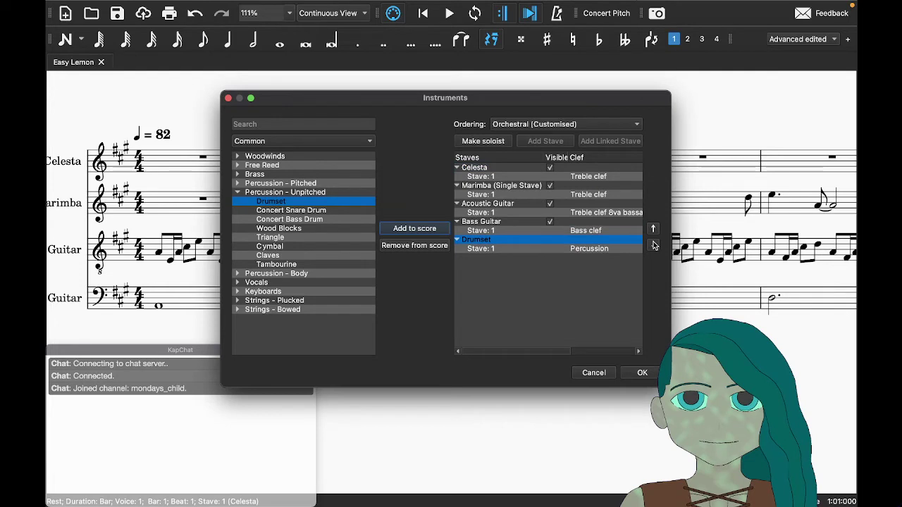
{"action": "left_click", "coordinate": [238, 193]}
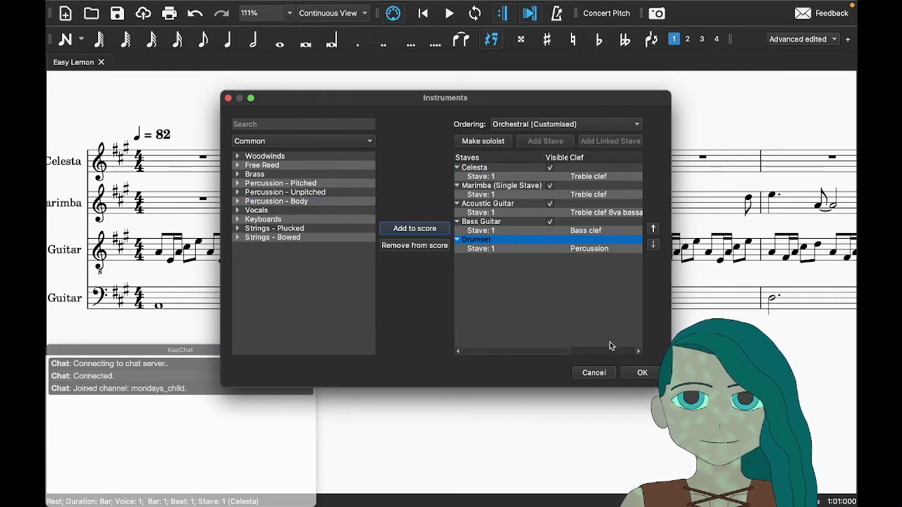
{"action": "left_click", "coordinate": [642, 372]}
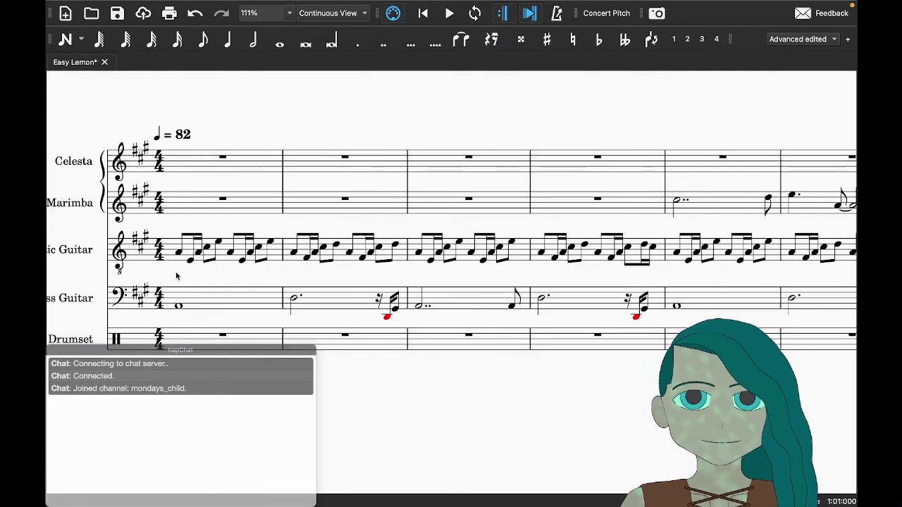
Step: Delete the bracket joining the Celesta and Marimba staves
{"action": "left_click", "coordinate": [199, 207]}
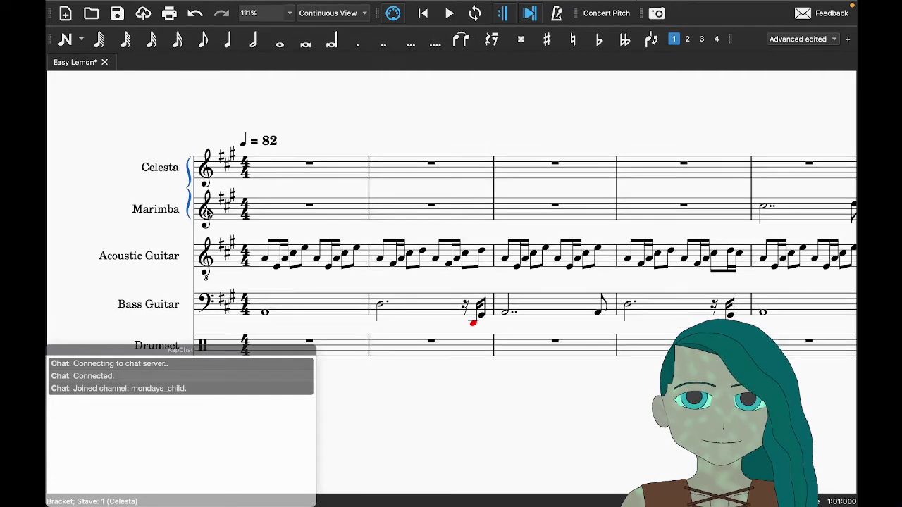
{"action": "key", "text": "Delete"}
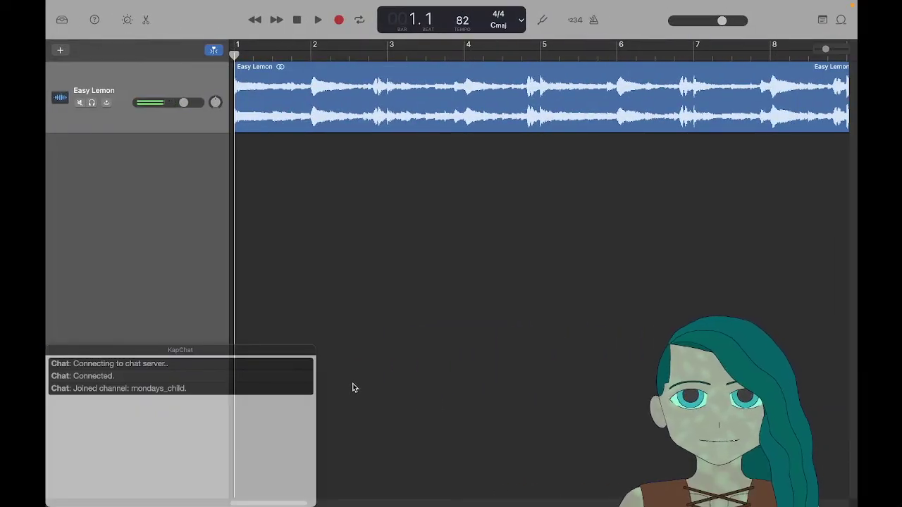
Step: Switch to GarageBand, listen to the Easy Lemon track from the start, and replay it from bar 11
{"action": "key", "text": "space"}
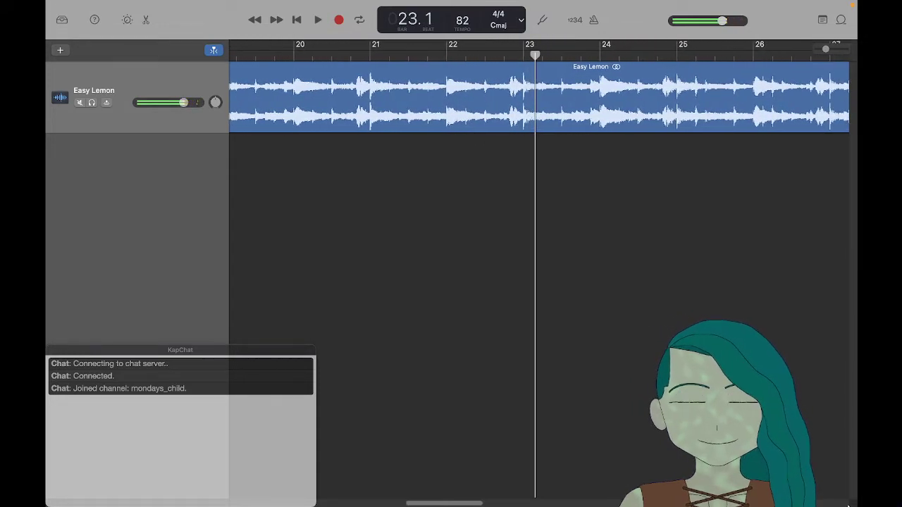
{"action": "scroll", "coordinate": [534, 317], "scroll_direction": "left", "scroll_amount": 10}
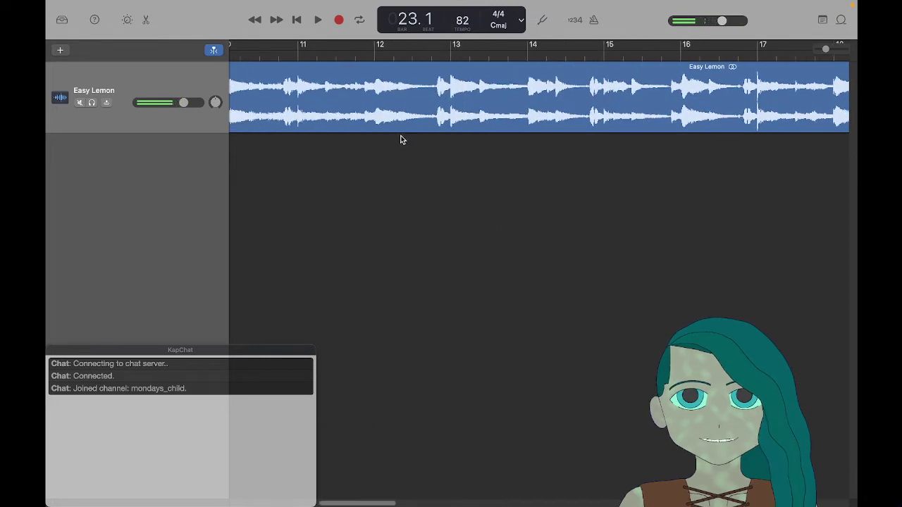
{"action": "left_click", "coordinate": [331, 55]}
{"action": "key", "text": "space"}
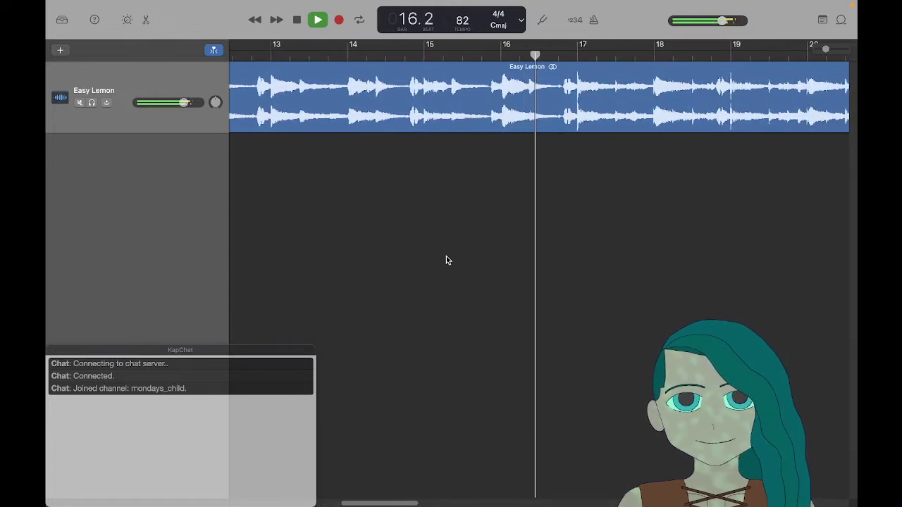
Step: Stop playback, set the cycle region to bar 16 only, and play it in a loop
{"action": "key", "text": "space"}
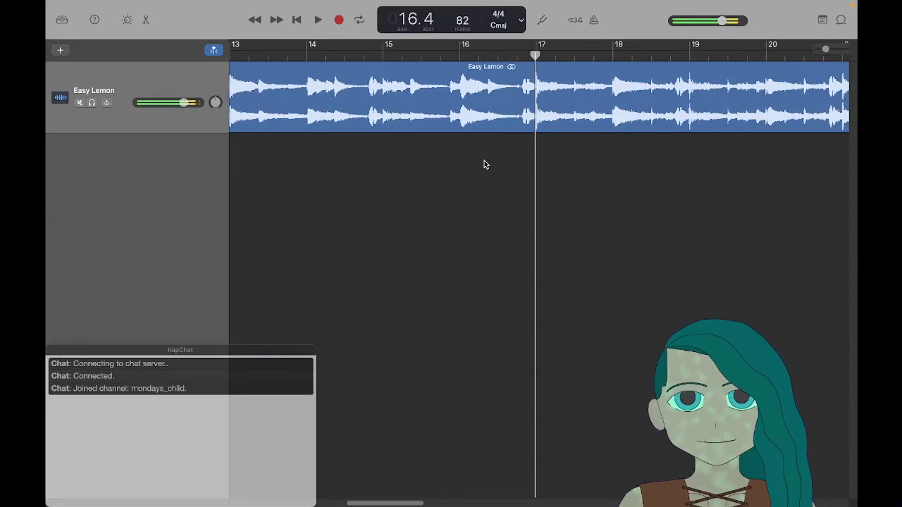
{"action": "left_click_drag", "start_coordinate": [463, 48], "coordinate": [537, 48]}
{"action": "key", "text": "space"}
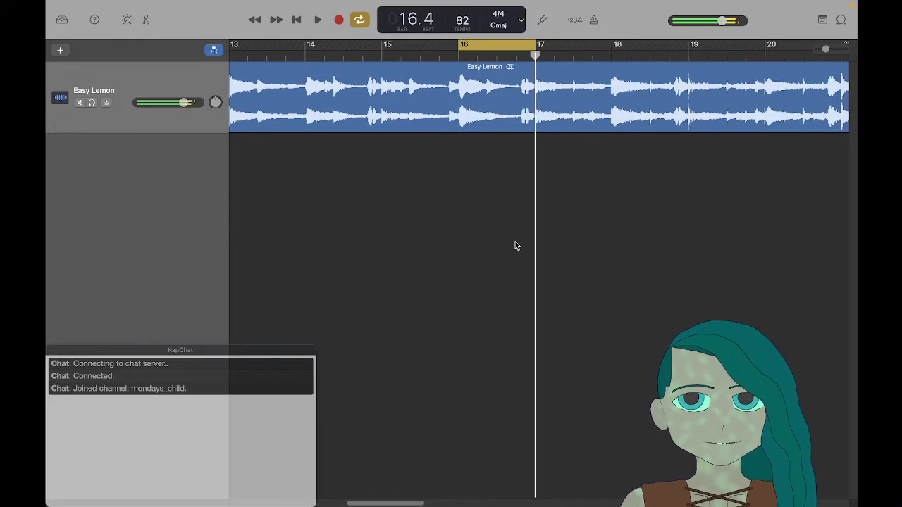
Step: Switch to MuseScore and split bar 16 of the Drumset stave into a half rest followed by an eighth rest on beat 3
{"action": "key", "text": "super+Tab"}
{"action": "key", "text": "super+Tab"}
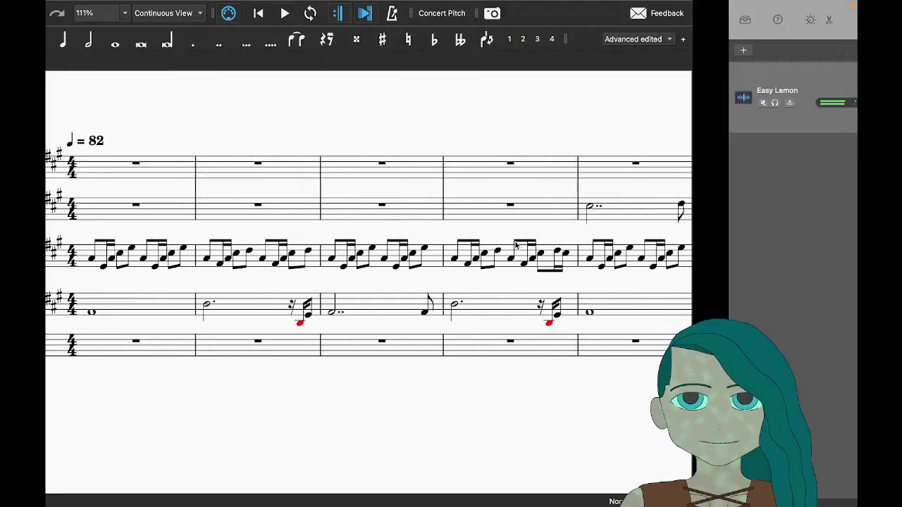
{"action": "key", "text": "super+Tab"}
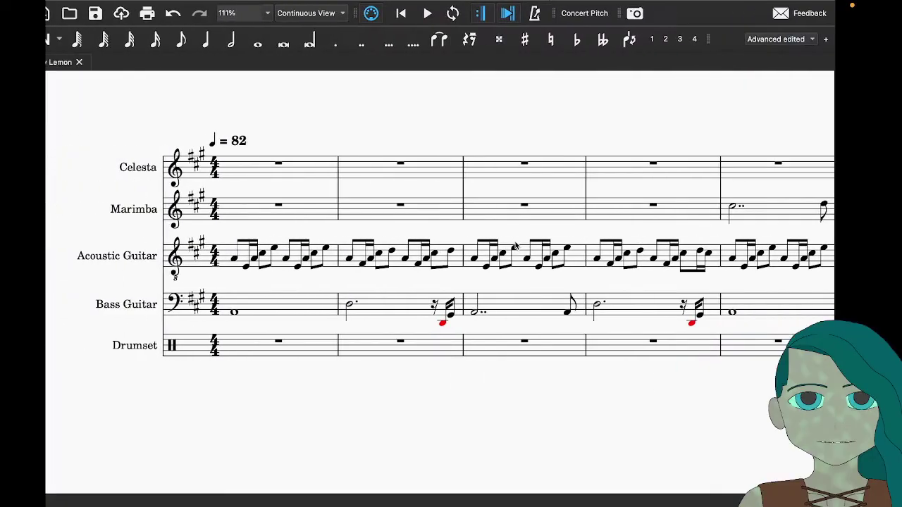
{"action": "scroll", "coordinate": [512, 252], "scroll_direction": "right", "scroll_amount": 5}
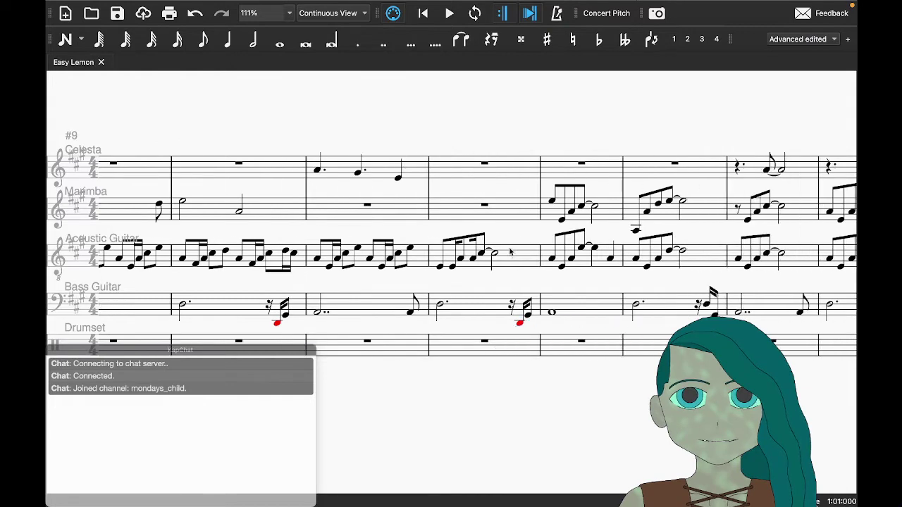
{"action": "scroll", "coordinate": [498, 250], "scroll_direction": "right", "scroll_amount": 3}
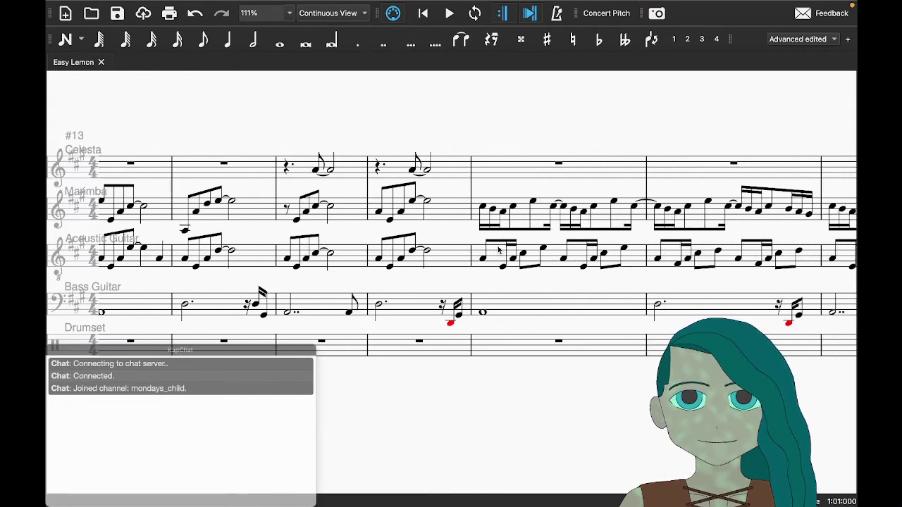
{"action": "left_click", "coordinate": [420, 341]}
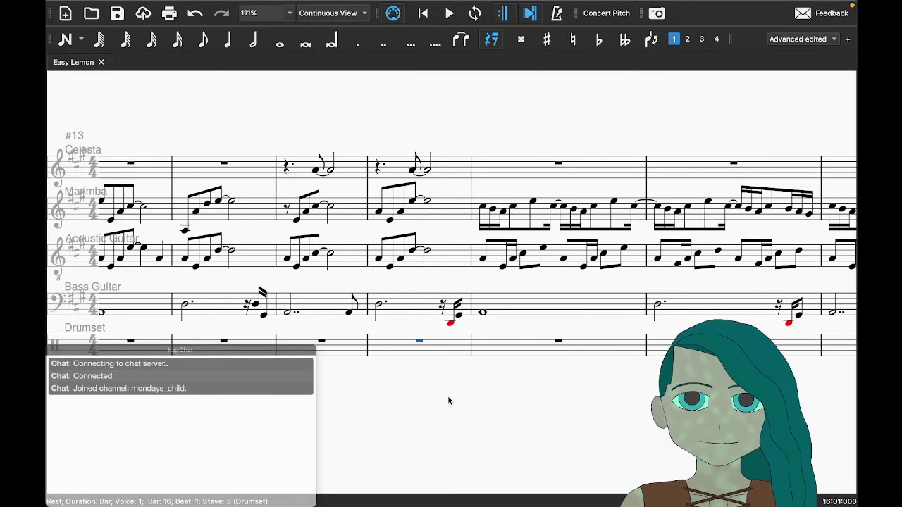
{"action": "key", "text": "6"}
{"action": "key", "text": "Right"}
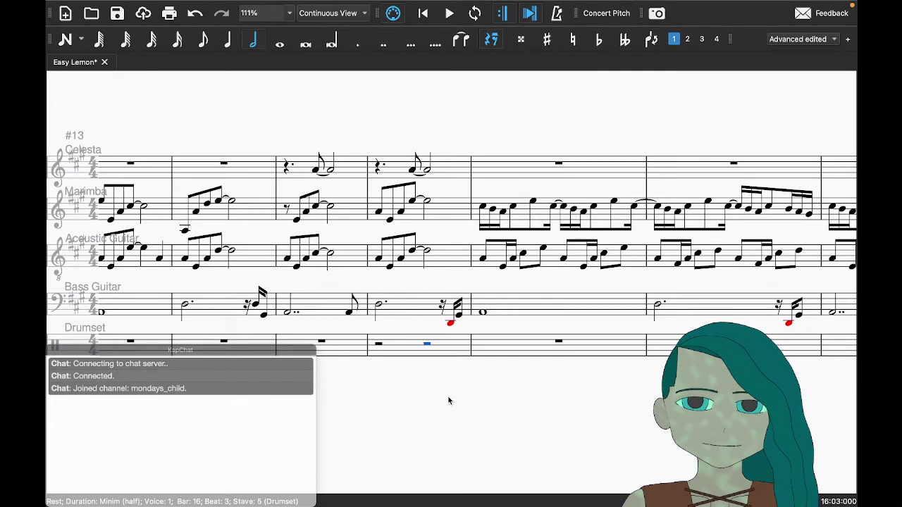
{"action": "key", "text": "4"}
{"action": "key", "text": "Right"}
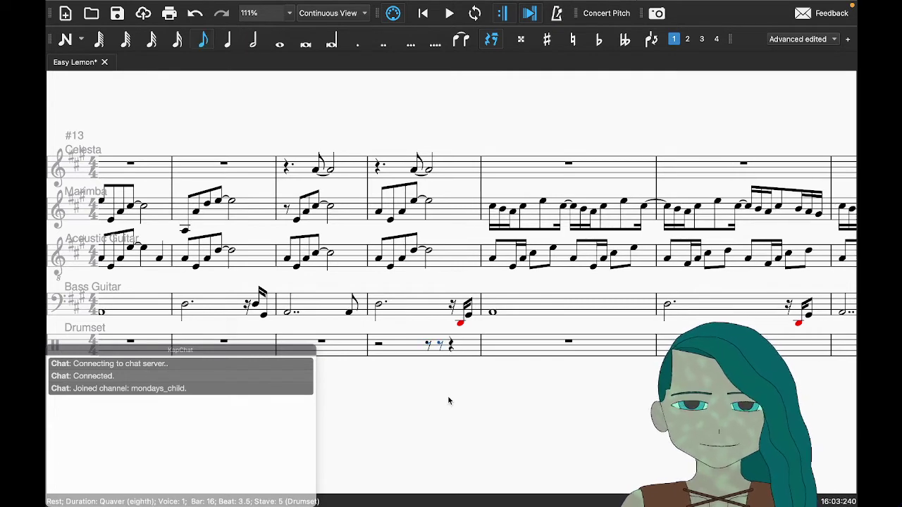
Step: Enter a Ride Cymbal 1 eighth note on beat 3.5 and a quarter note on beat 4 of Drumset bar 16, checking against the audio
{"action": "key", "text": "n"}
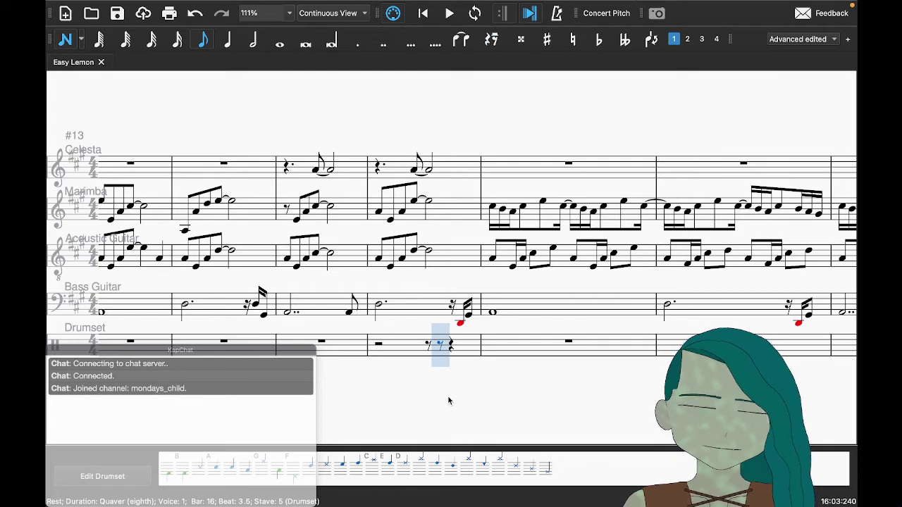
{"action": "key", "text": "super+Tab"}
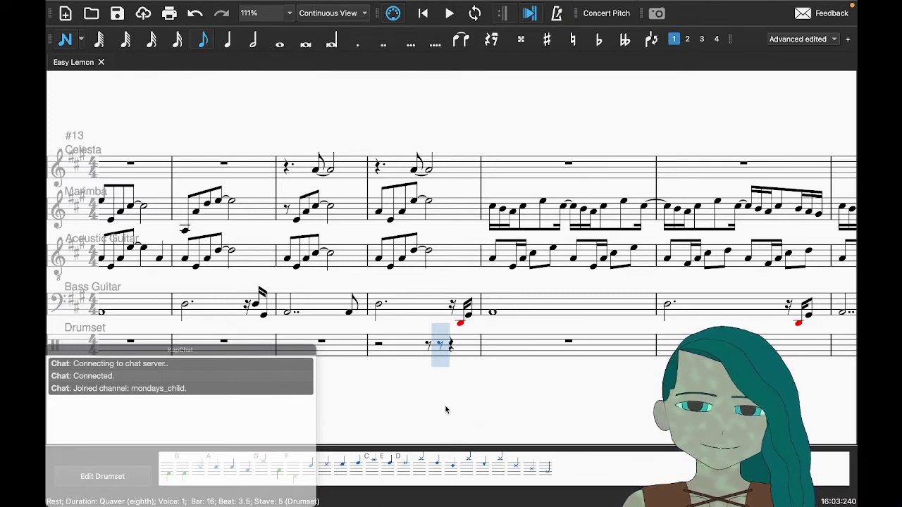
{"action": "left_click", "coordinate": [405, 476]}
{"action": "key", "text": "ctrl+Right"}
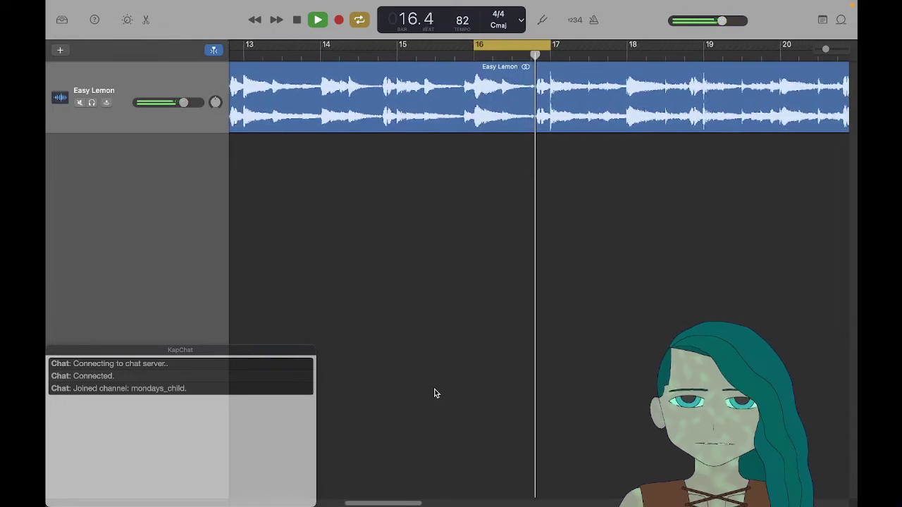
{"action": "key", "text": "ctrl+Left"}
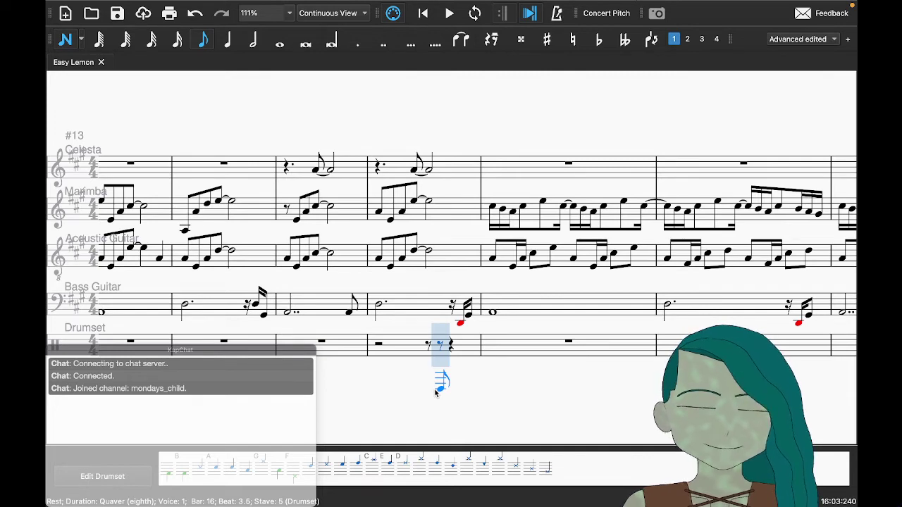
{"action": "left_click", "coordinate": [436, 393]}
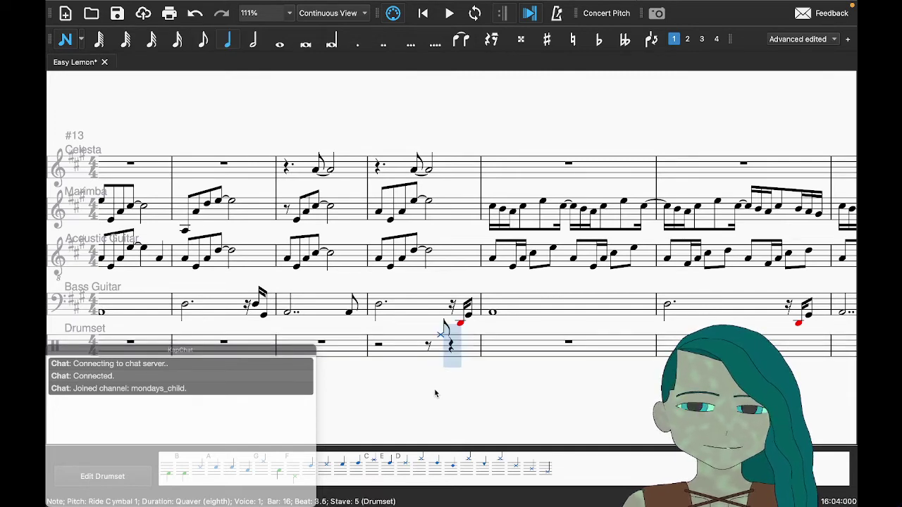
{"action": "key", "text": "5"}
{"action": "key", "text": "d"}
{"action": "key", "text": "Escape"}
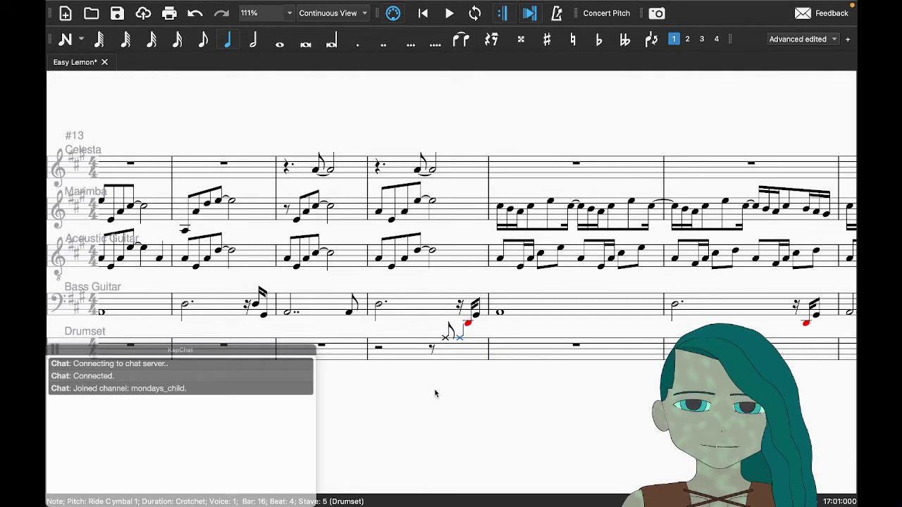
Step: Switch to GarageBand, change the cycle region to cover bars 17 through 20, and play it
{"action": "key", "text": "Right"}
{"action": "key", "text": "super+Tab"}
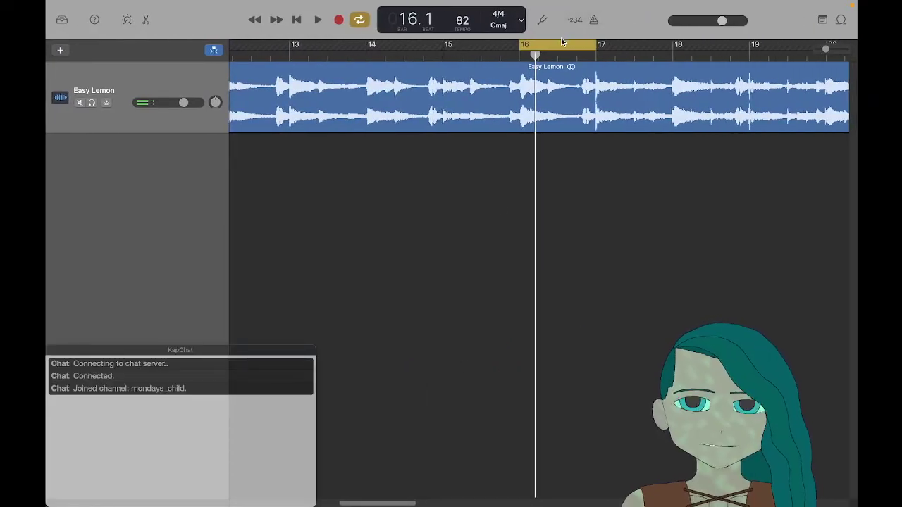
{"action": "left_click_drag", "start_coordinate": [564, 48], "coordinate": [641, 51]}
{"action": "scroll", "coordinate": [630, 85], "scroll_direction": "right", "scroll_amount": 5}
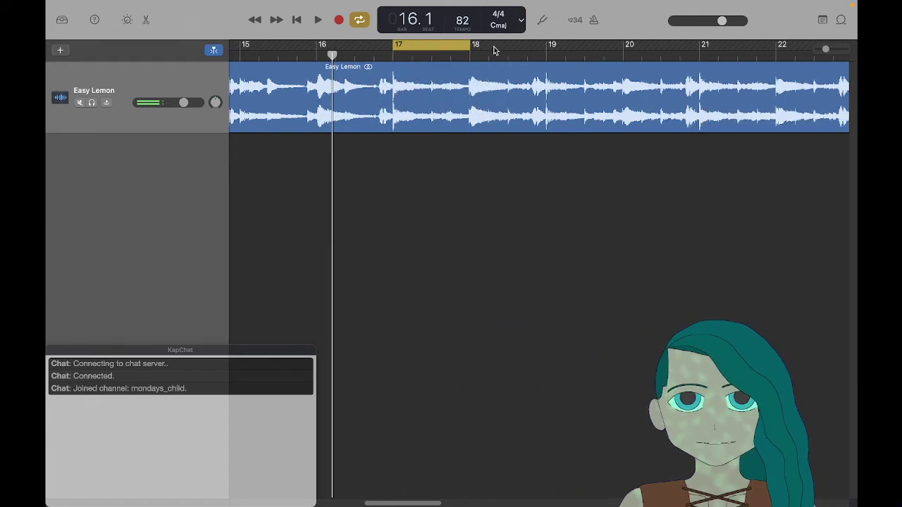
{"action": "left_click_drag", "start_coordinate": [472, 48], "coordinate": [701, 48]}
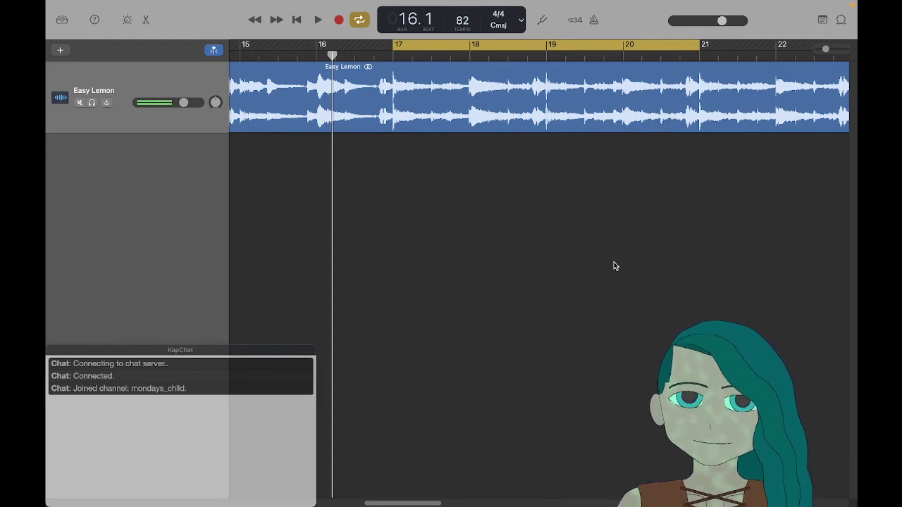
{"action": "key", "text": "space"}
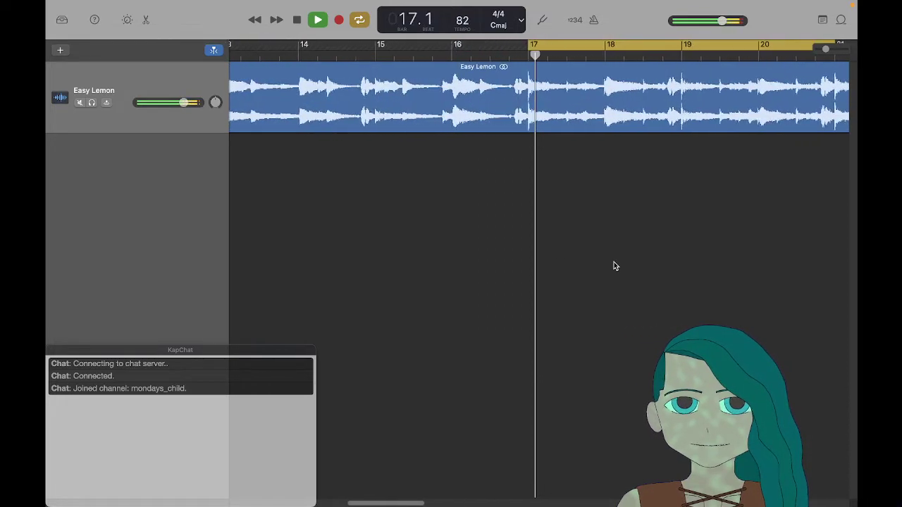
Step: Switch to MuseScore and enter quarter-note Bass Drum 1 hits on beats 1 and 3 of Drumset bar 17, with quarter rests on beats 2 and 4
{"action": "key", "text": "ctrl+Left"}
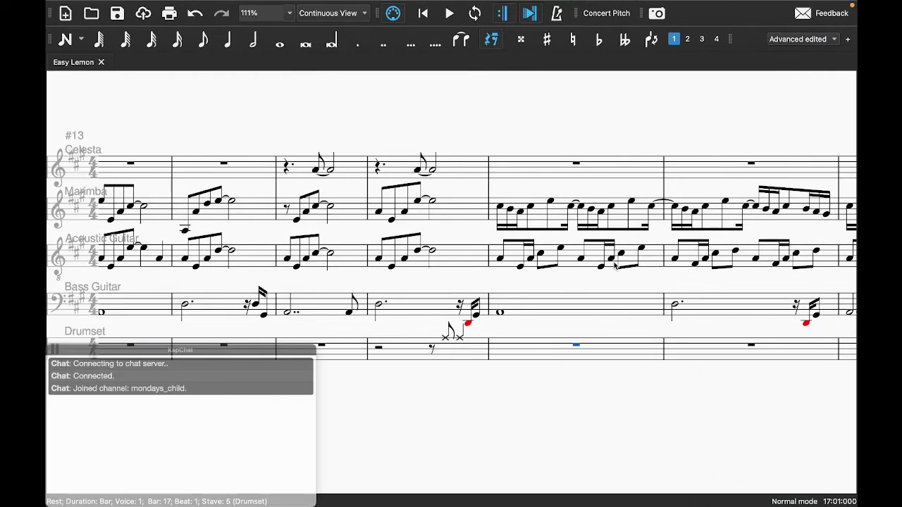
{"action": "scroll", "coordinate": [594, 321], "scroll_direction": "right", "scroll_amount": 5}
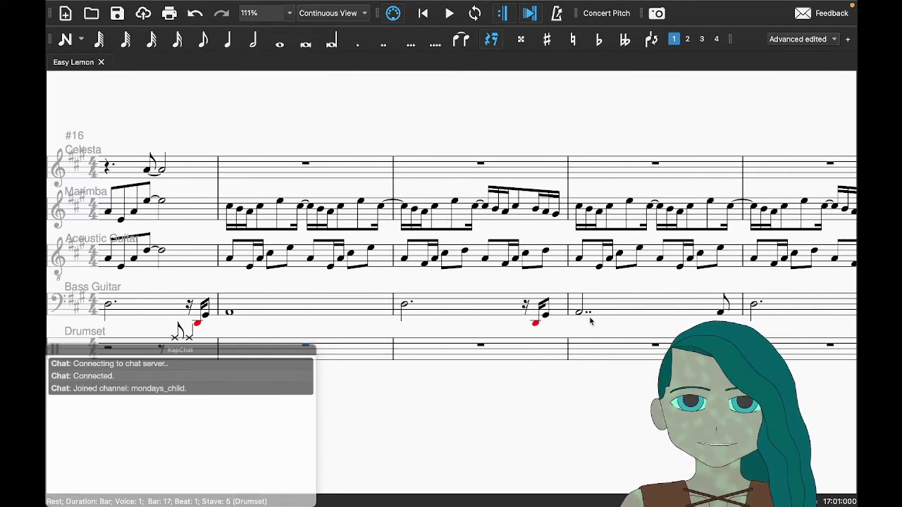
{"action": "key", "text": "ctrl+Right"}
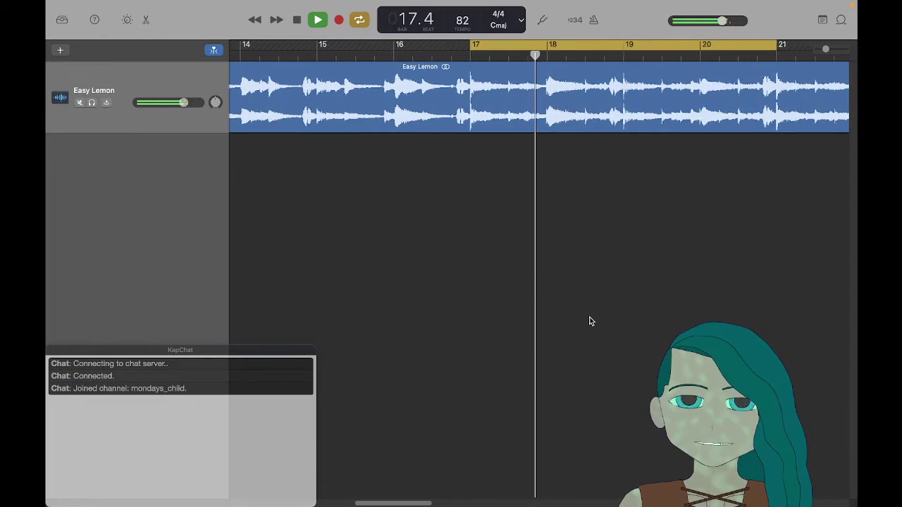
{"action": "key", "text": "ctrl+Left"}
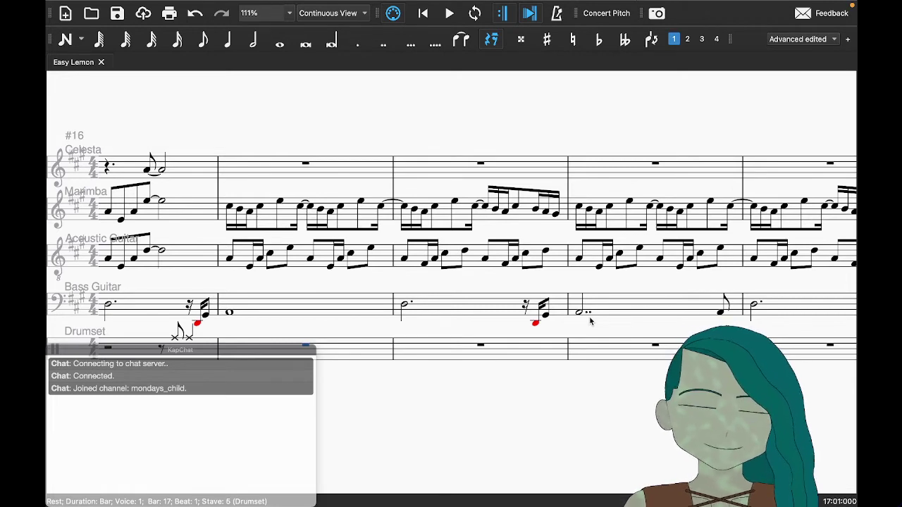
{"action": "key", "text": "n"}
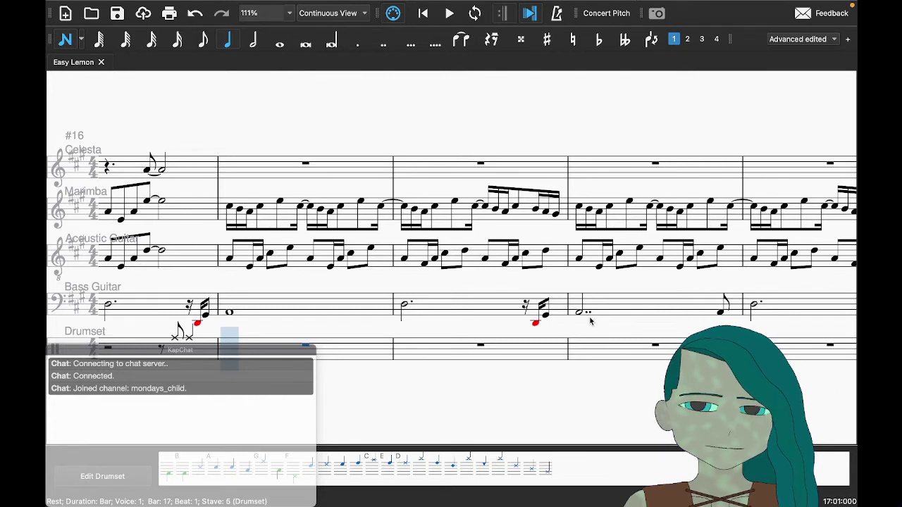
{"action": "key", "text": "6"}
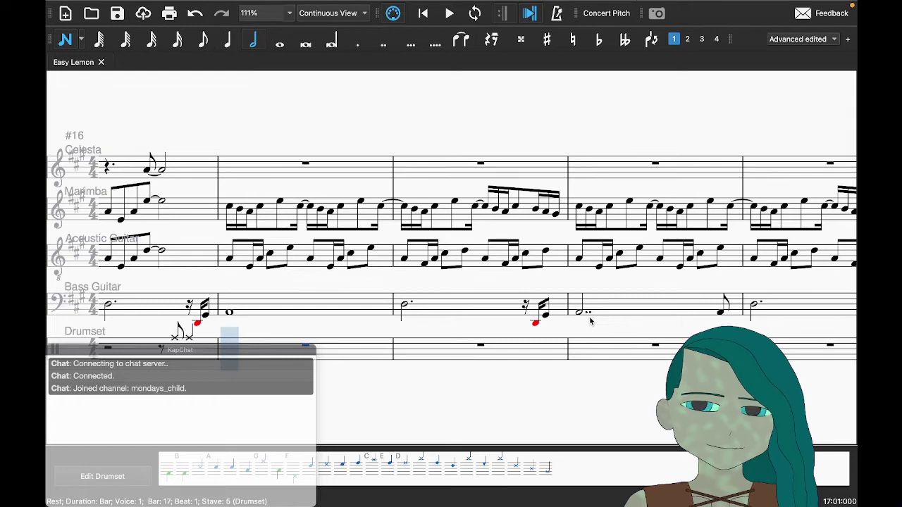
{"action": "key", "text": "5"}
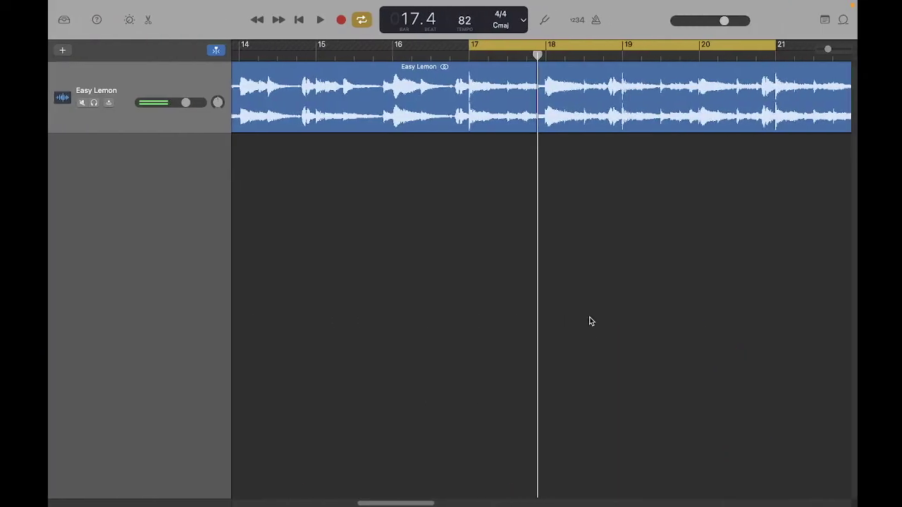
{"action": "key", "text": "space"}
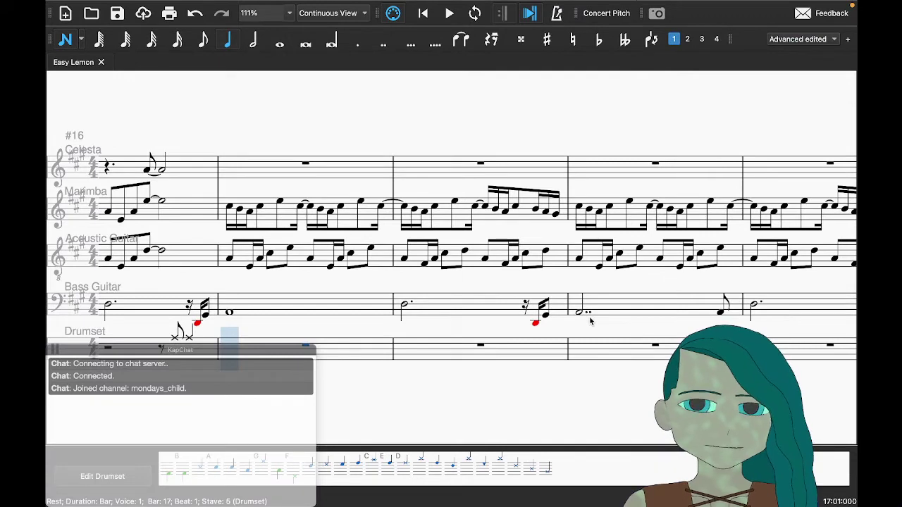
{"action": "key", "text": "b"}
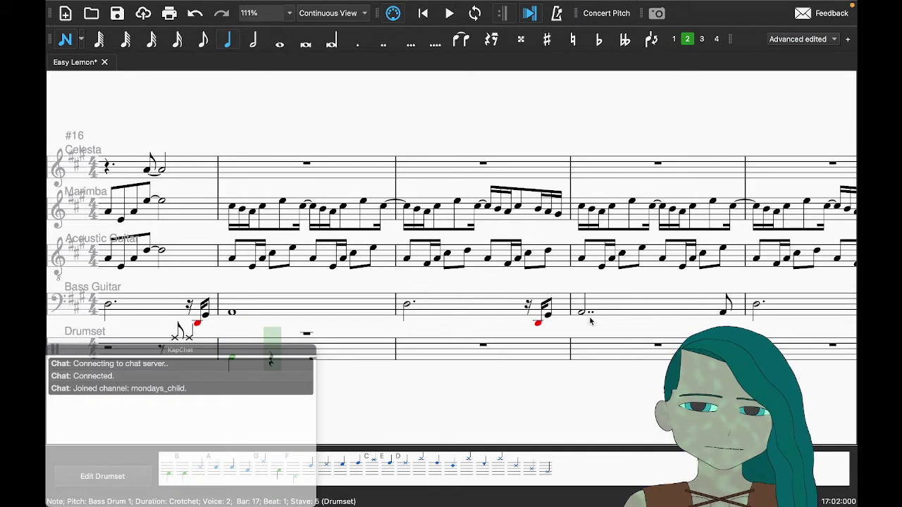
{"action": "key", "text": "0"}
{"action": "key", "text": "0"}
{"action": "key", "text": "0"}
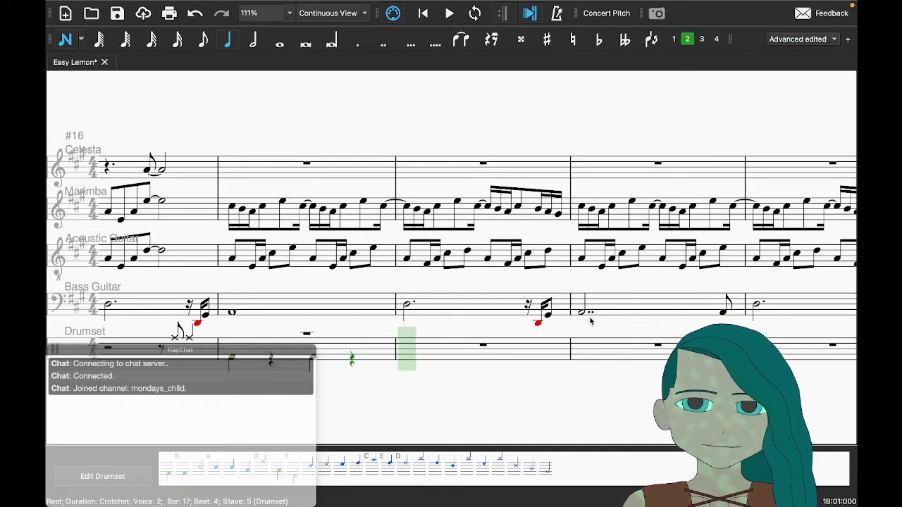
Step: Replace the quarter rests on beats 2 and 4 of Drumset bar 17 with Side Stick quarter notes in voice 2
{"action": "key", "text": "Left"}
{"action": "key", "text": "Left"}
{"action": "key", "text": "Left"}
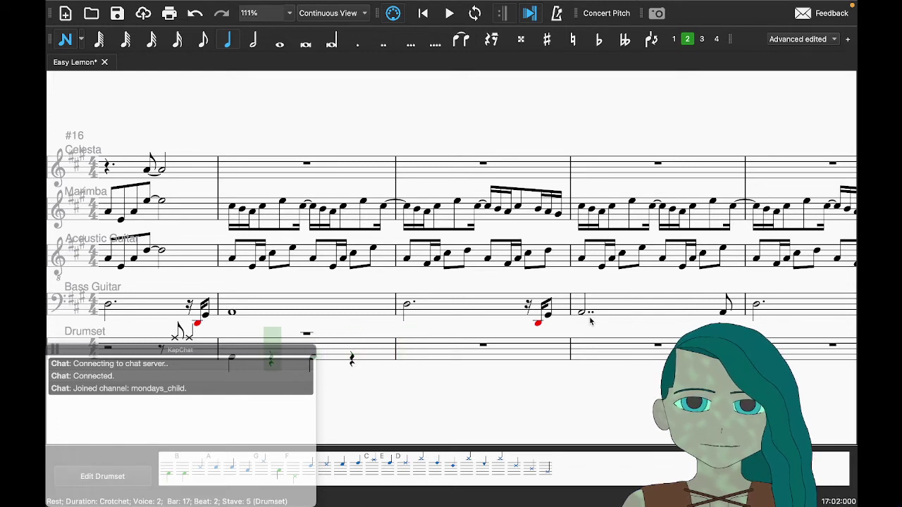
{"action": "left_click", "coordinate": [199, 470]}
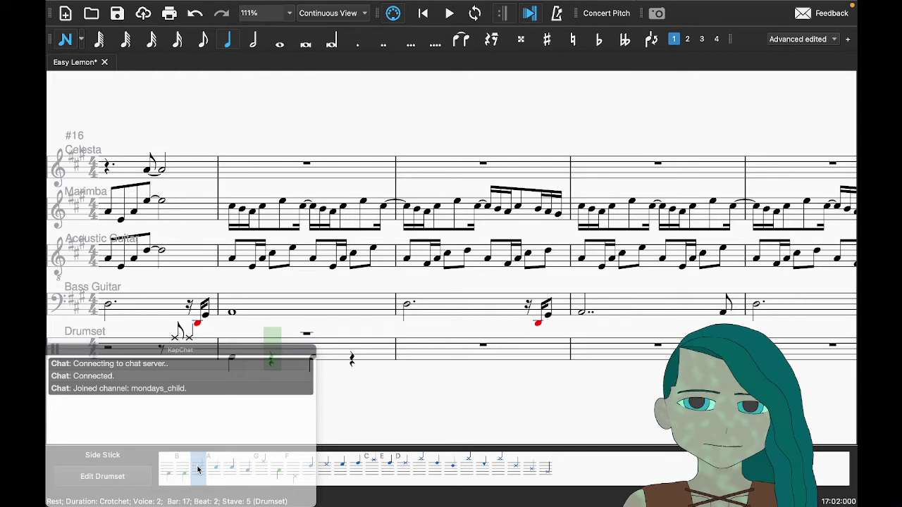
{"action": "key", "text": "ctrl+alt+2"}
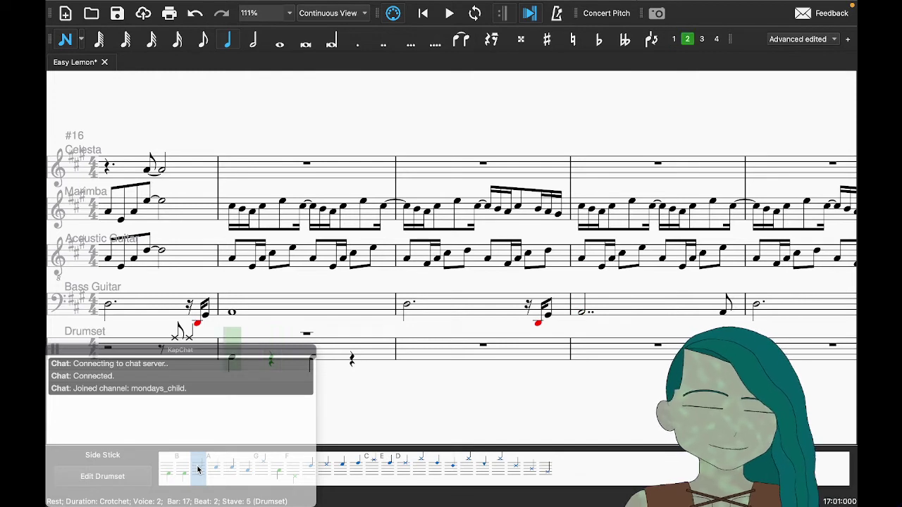
{"action": "left_click", "coordinate": [272, 353]}
{"action": "left_click", "coordinate": [353, 349]}
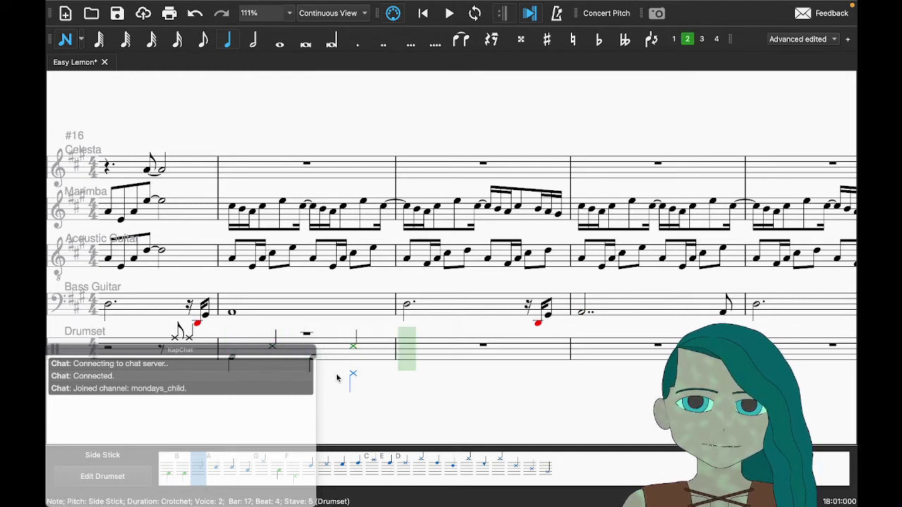
{"action": "key", "text": "Escape"}
{"action": "left_click", "coordinate": [273, 347]}
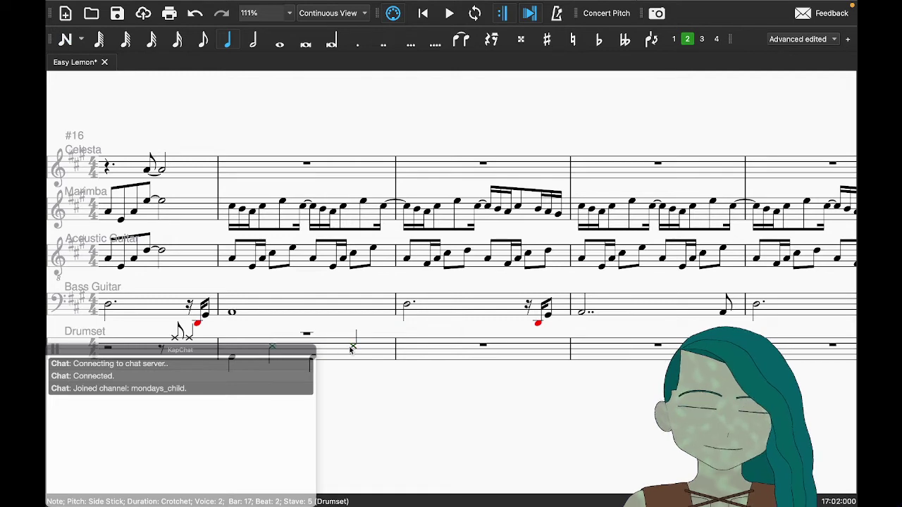
Step: Start note input at the voice 1 rest of Drumset bar 17, then switch to GarageBand and play the bars 17 to 20 cycle
{"action": "left_click", "coordinate": [308, 335]}
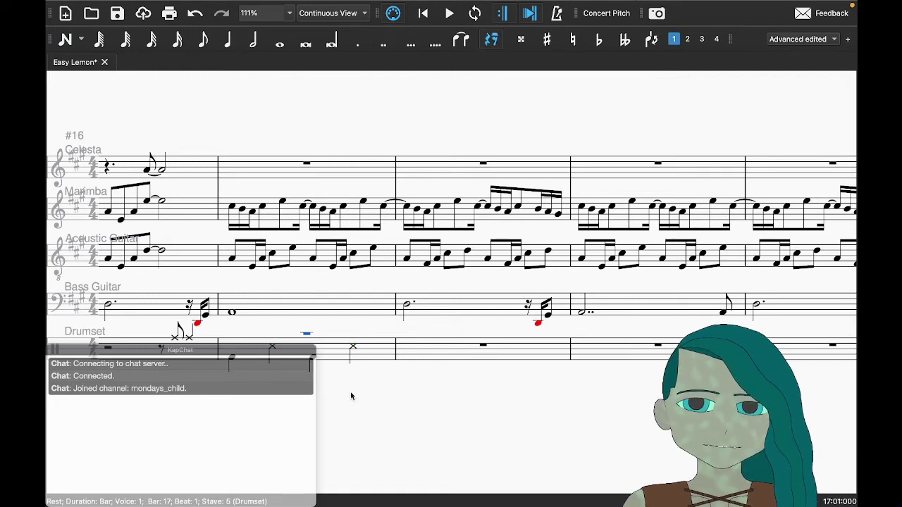
{"action": "key", "text": "n"}
{"action": "key", "text": "ctrl+Right"}
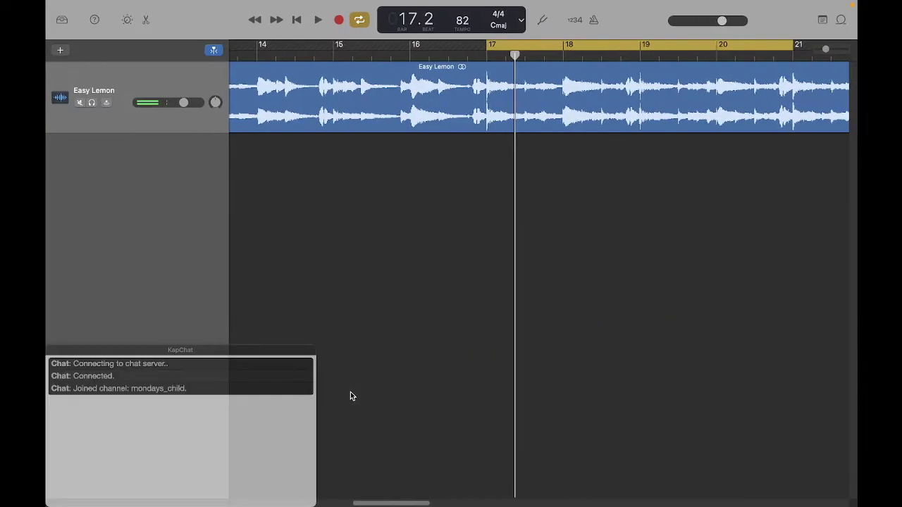
{"action": "key", "text": "space"}
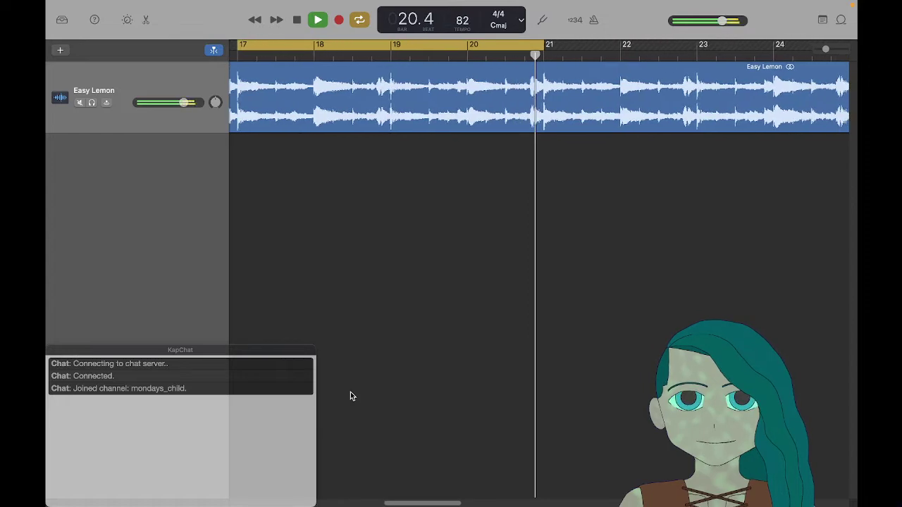
Step: Switch to MuseScore and fill voice 1 of Drumset bar 17 with eight Closed Hi-Hat eighth notes
{"action": "key", "text": "ctrl+Left"}
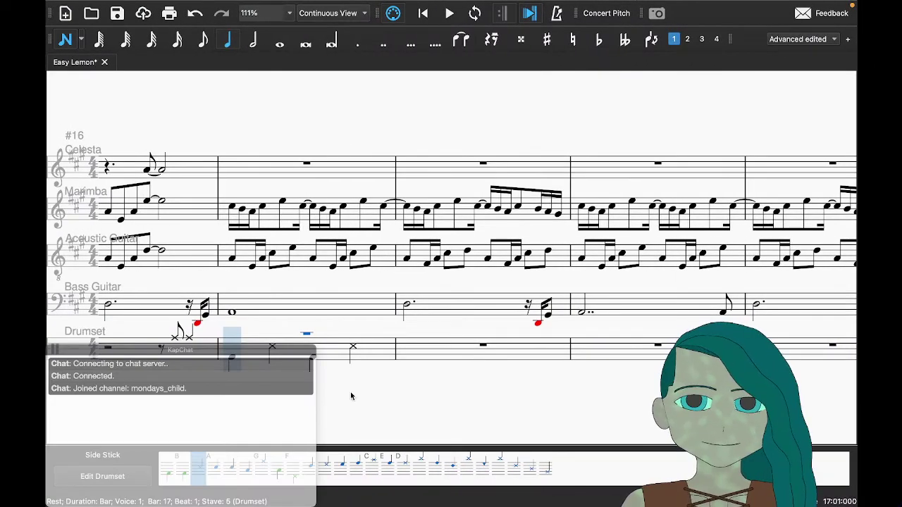
{"action": "key", "text": "4"}
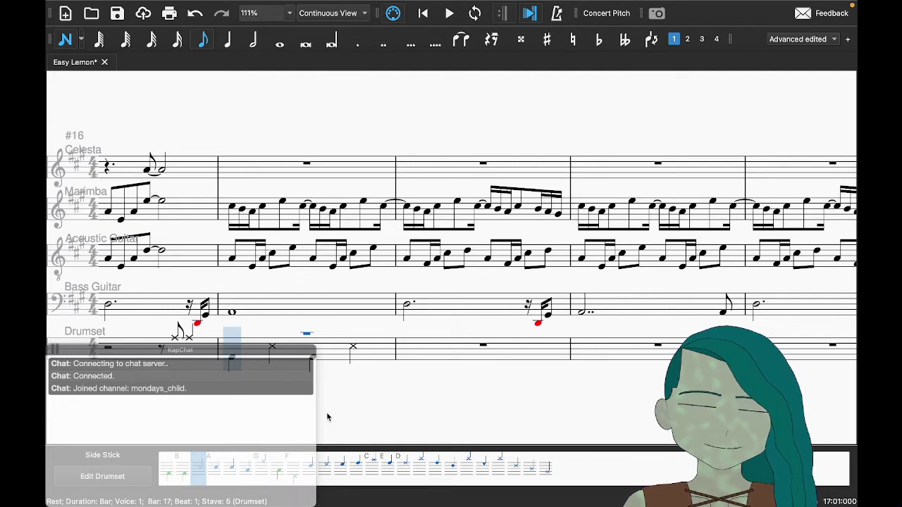
{"action": "key", "text": "f"}
{"action": "key", "text": "f"}
{"action": "key", "text": "f"}
{"action": "key", "text": "f"}
{"action": "key", "text": "f"}
{"action": "key", "text": "f"}
{"action": "key", "text": "f"}
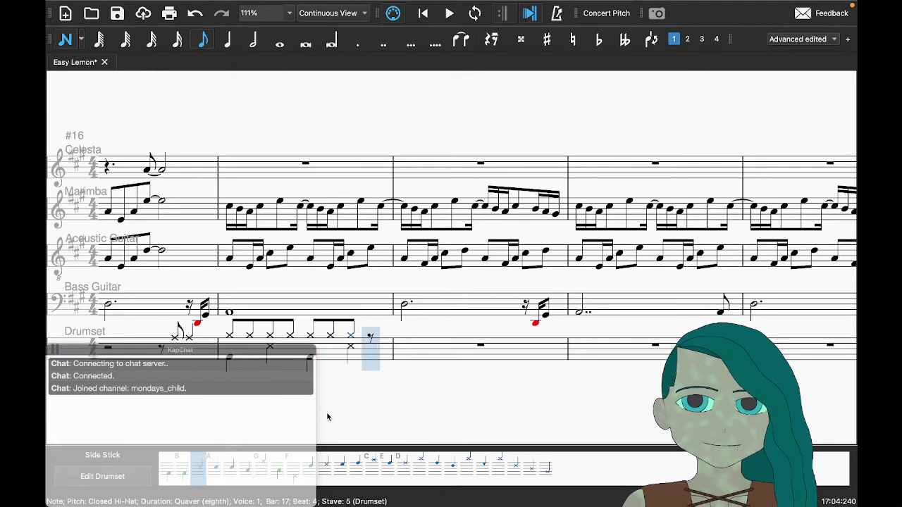
{"action": "key", "text": "f"}
{"action": "key", "text": "Escape"}
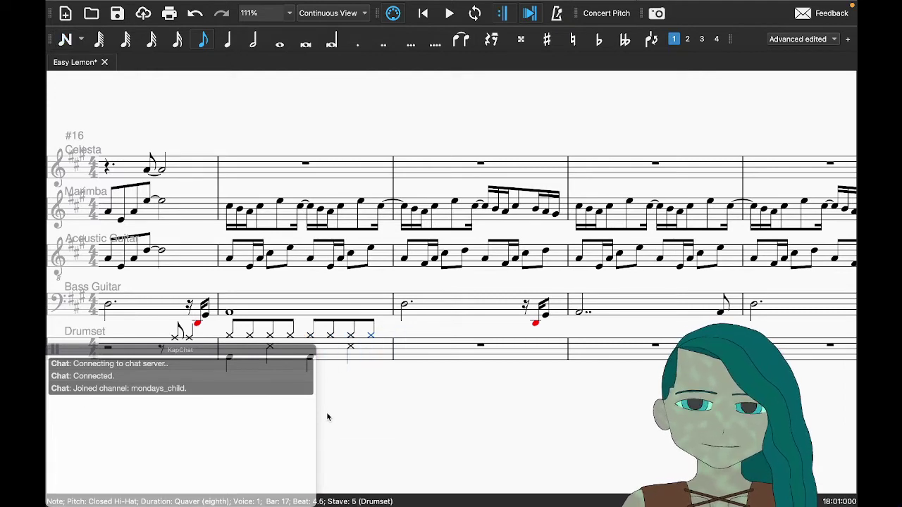
{"action": "left_click", "coordinate": [230, 336]}
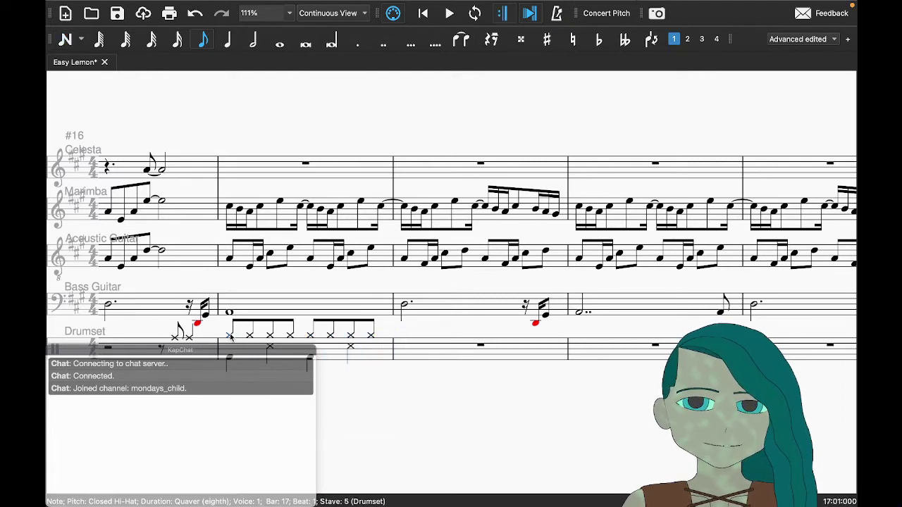
{"action": "left_click", "coordinate": [270, 338], "text": "shift"}
{"action": "key", "text": "Escape"}
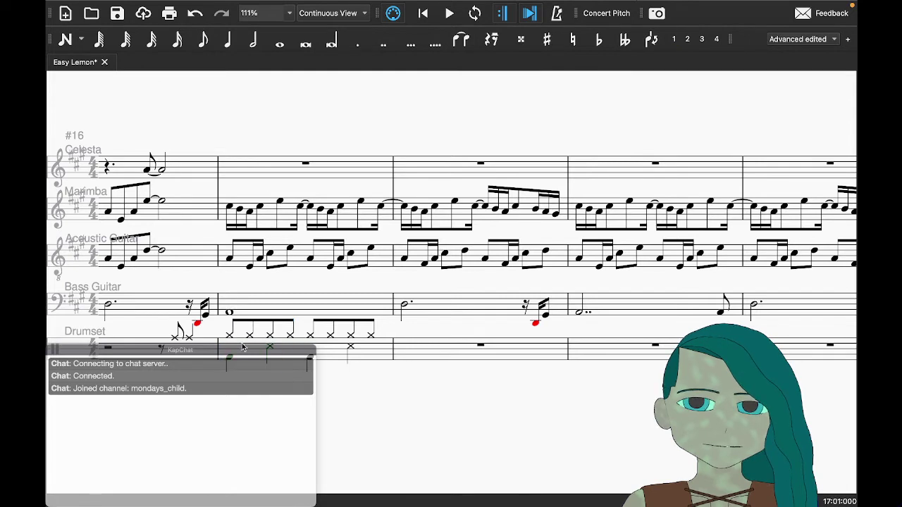
Step: Add accents from the Articulations palette to the hi-hat notes on beats 1, 2, 3 and 4 of Drumset bar 17, and close the palettes
{"action": "left_click", "coordinate": [231, 339]}
{"action": "left_click", "coordinate": [271, 339], "text": "ctrl"}
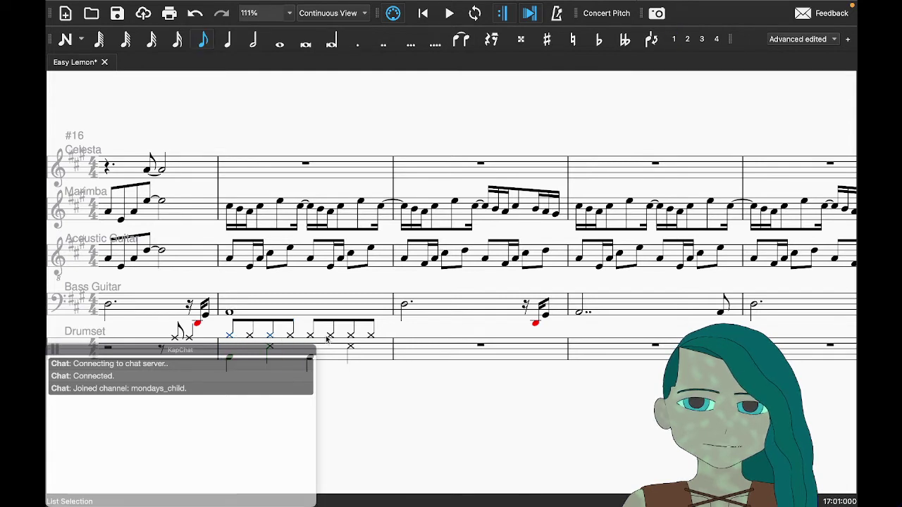
{"action": "left_click", "coordinate": [308, 336], "text": "ctrl"}
{"action": "left_click", "coordinate": [351, 337], "text": "ctrl"}
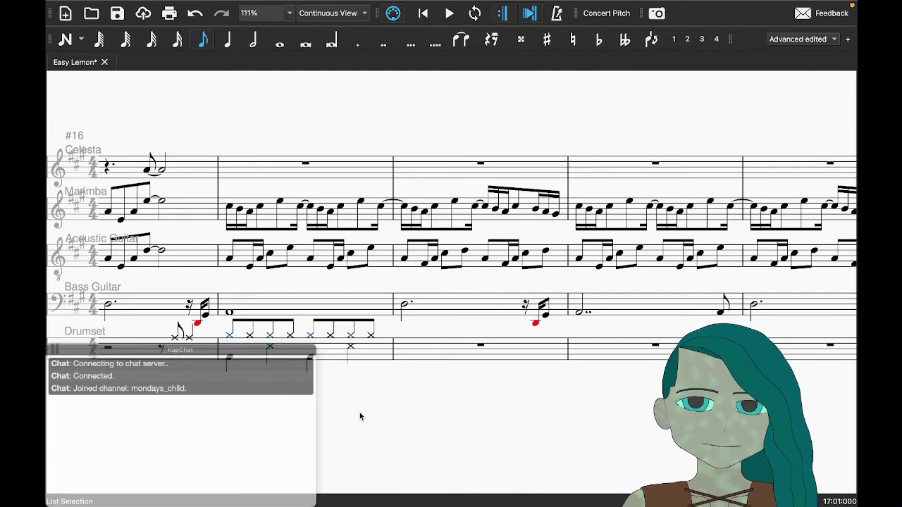
{"action": "key", "text": "F9"}
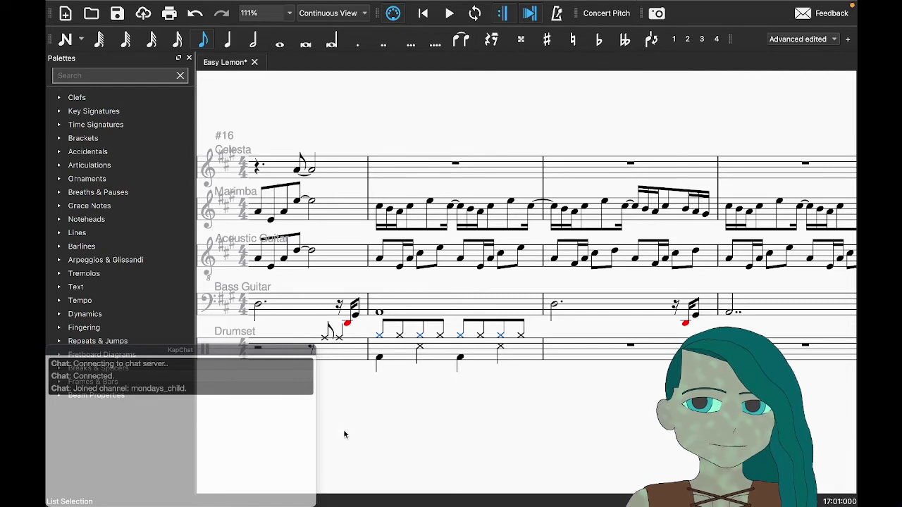
{"action": "left_click", "coordinate": [64, 170]}
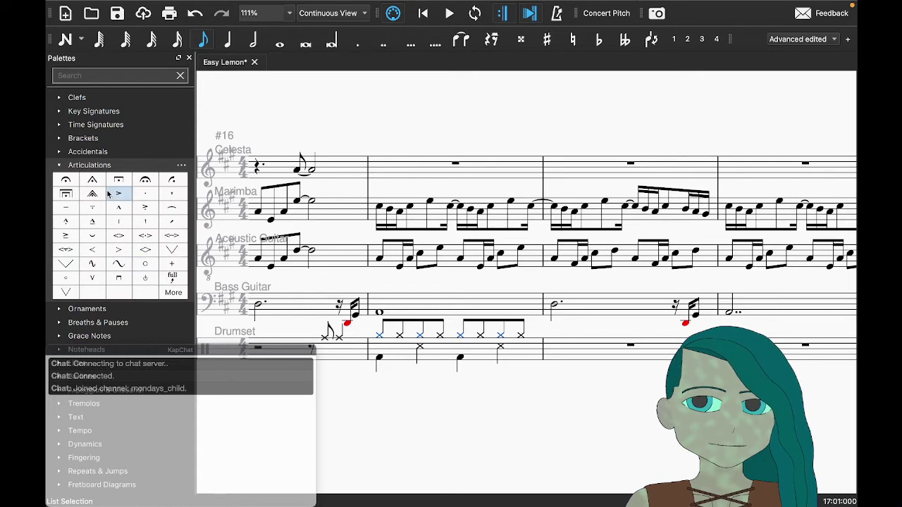
{"action": "left_click", "coordinate": [63, 166]}
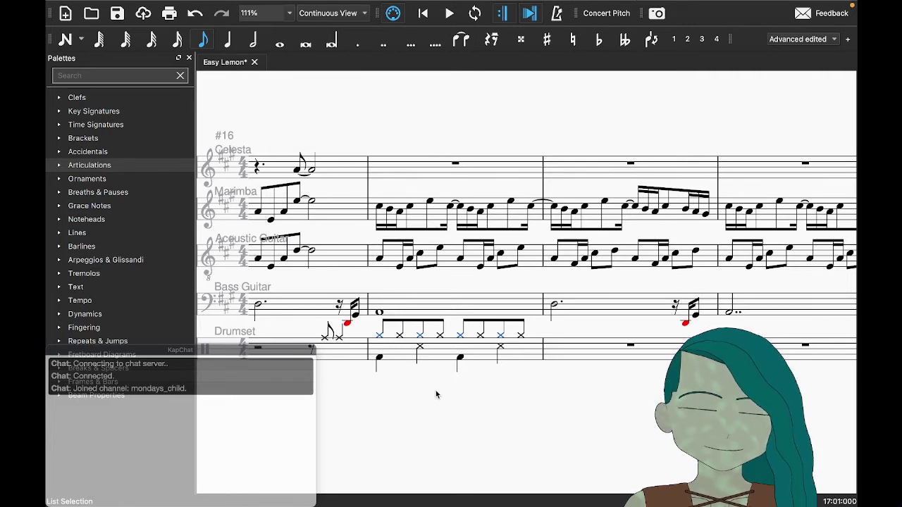
{"action": "left_click", "coordinate": [59, 164]}
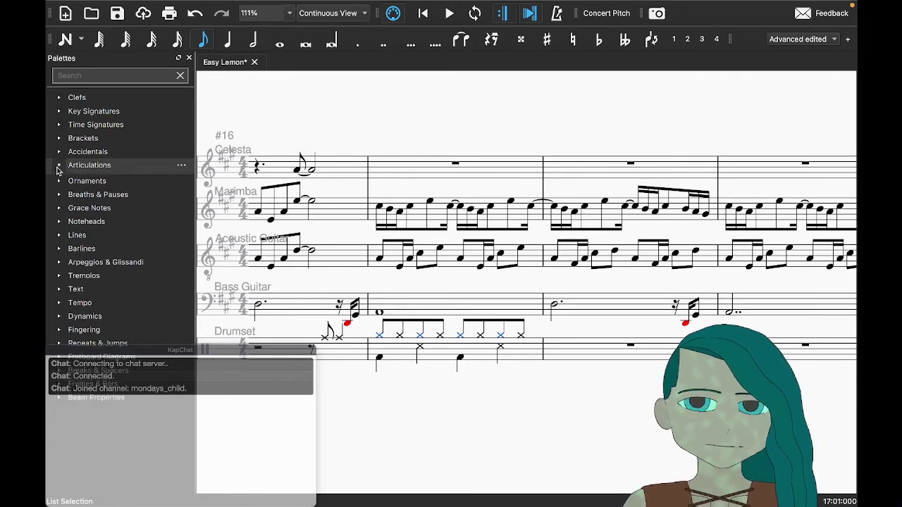
{"action": "left_click", "coordinate": [118, 193]}
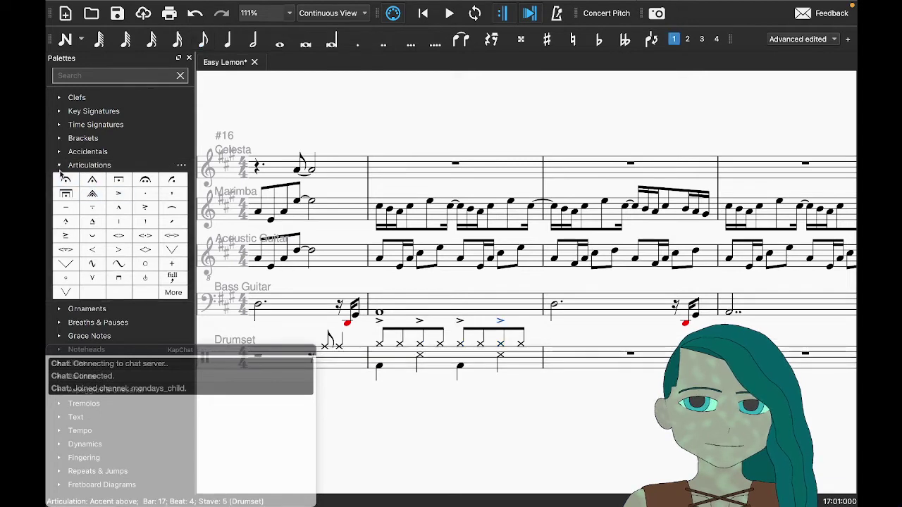
{"action": "left_click", "coordinate": [60, 165]}
{"action": "left_click", "coordinate": [189, 58]}
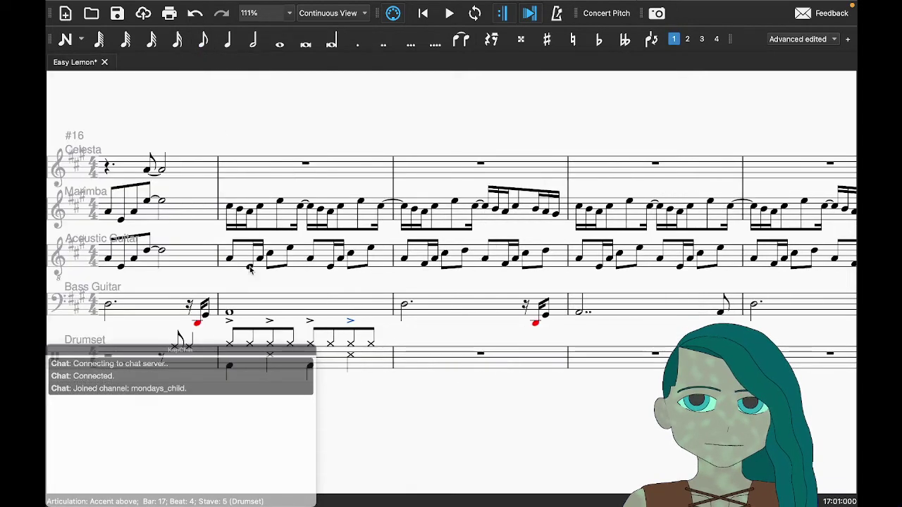
Step: Select Drumset bar 17 and play it back to check the drum pattern
{"action": "left_click", "coordinate": [350, 390]}
{"action": "left_click", "coordinate": [331, 366]}
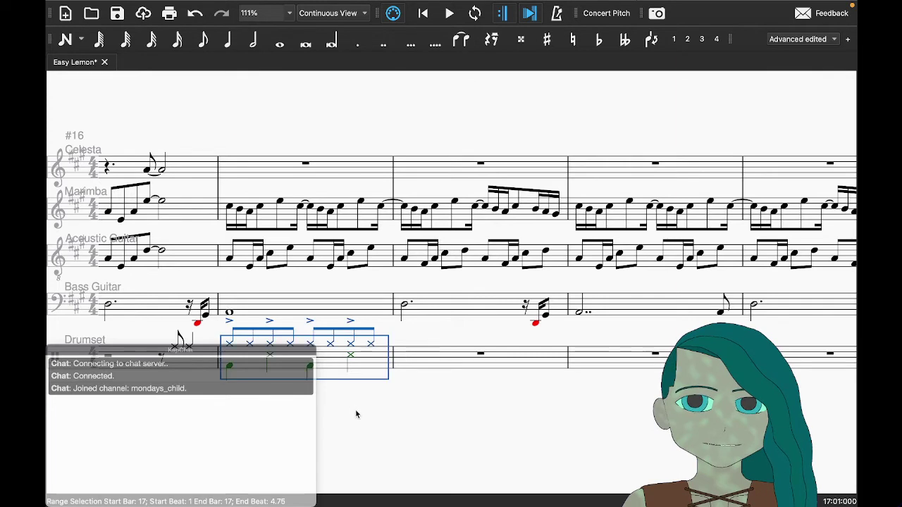
{"action": "key", "text": "space"}
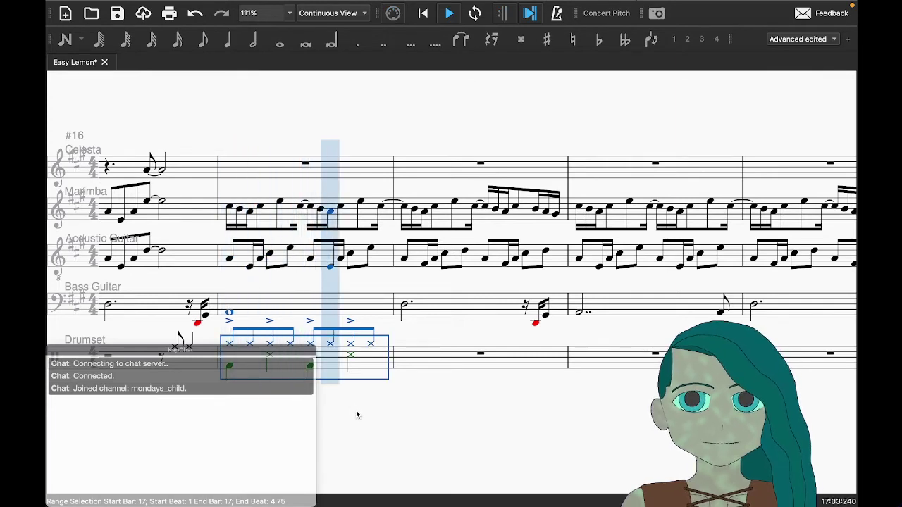
{"action": "left_click", "coordinate": [357, 415]}
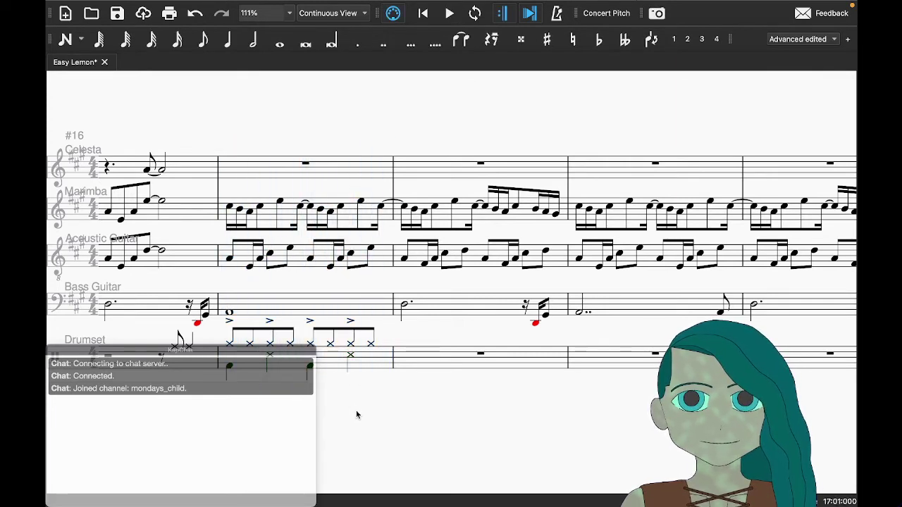
Step: Copy the drum pattern of Drumset bar 17 into bars 18, 19 and 20
{"action": "left_click", "coordinate": [362, 357]}
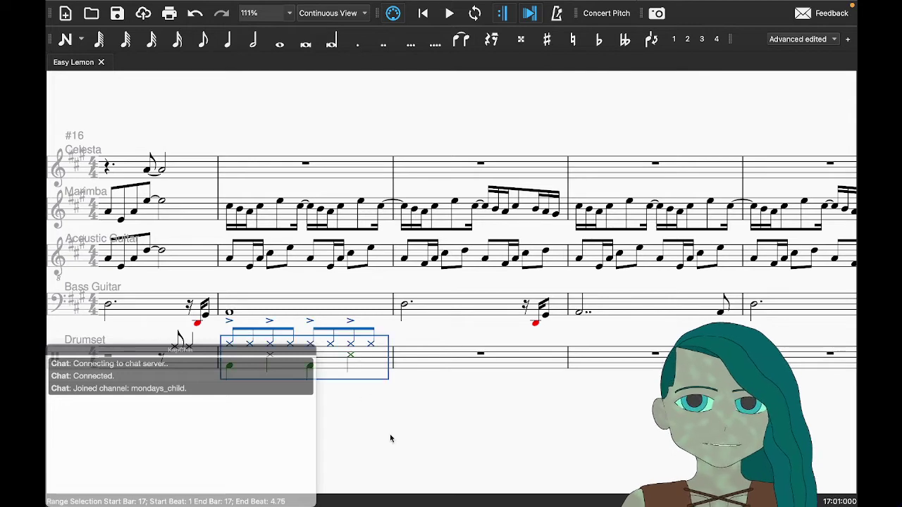
{"action": "key", "text": "ctrl+v"}
{"action": "key", "text": "ctrl+v"}
{"action": "key", "text": "ctrl+v"}
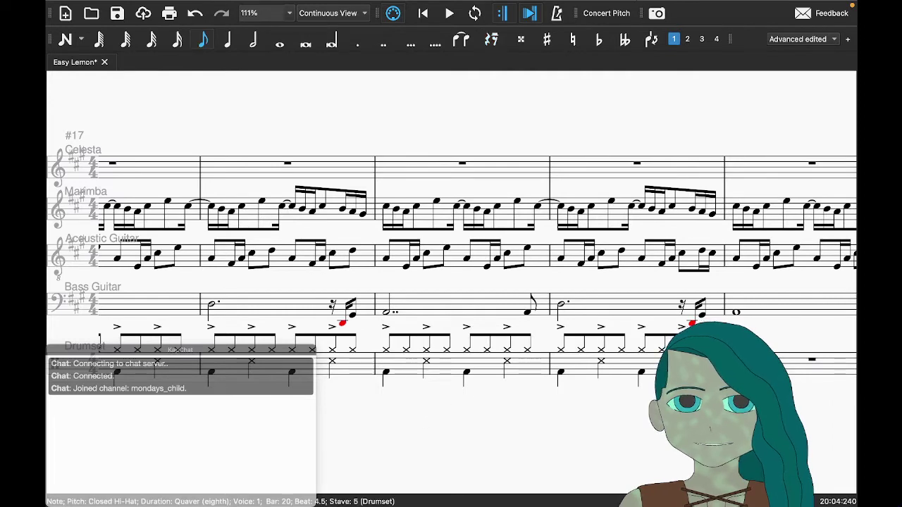
Step: Switch to GarageBand, shorten the cycle region to bar 20 only, and play it
{"action": "key", "text": "ctrl+Right"}
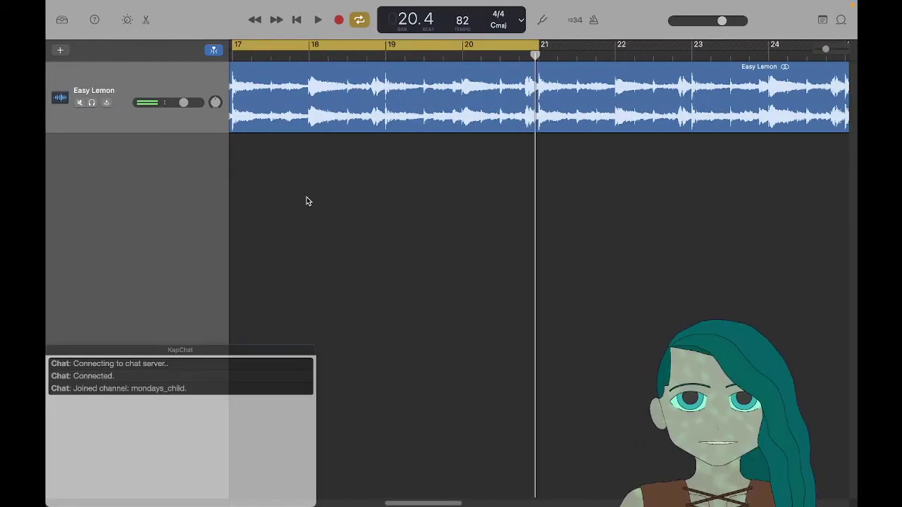
{"action": "left_click_drag", "start_coordinate": [235, 46], "coordinate": [463, 47]}
{"action": "key", "text": "space"}
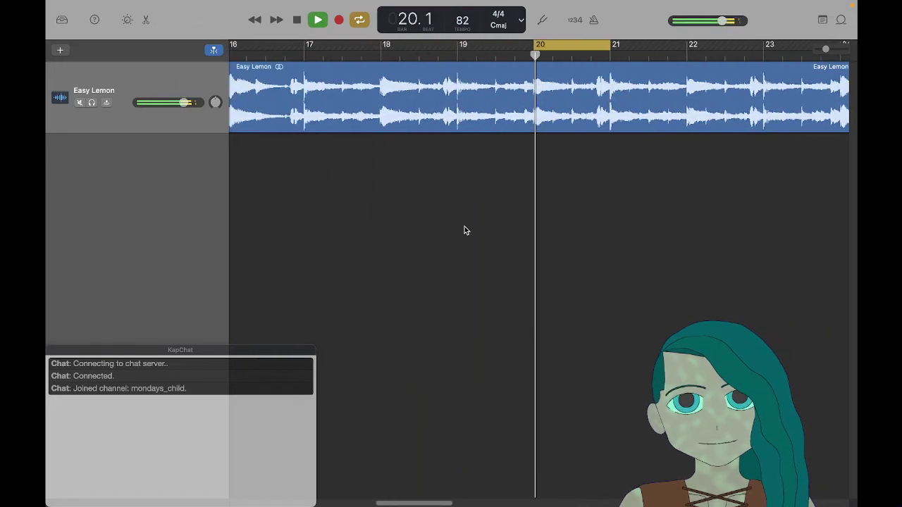
Step: Switch to MuseScore and change the last hi-hat eighth note of Drumset bar 20 to Open Hi-Hat
{"action": "key", "text": "super+Tab"}
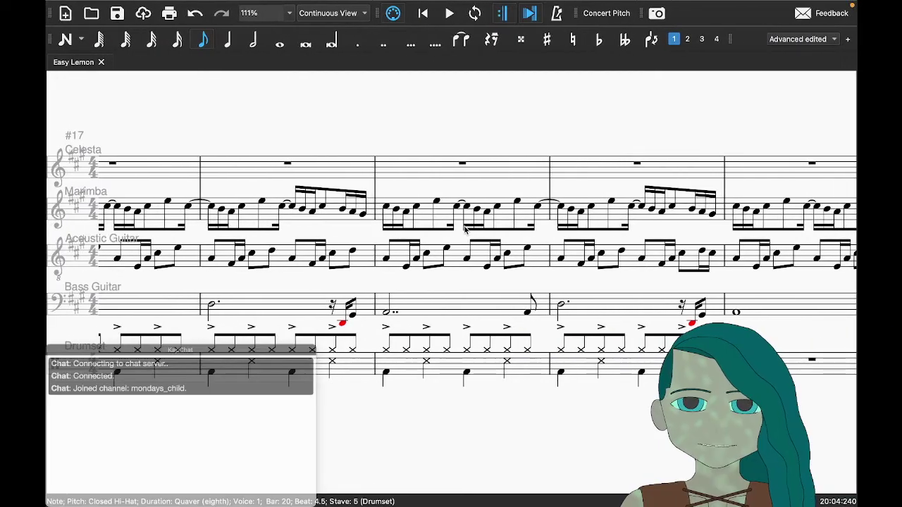
{"action": "key", "text": "Down"}
{"action": "key", "text": "Down"}
{"action": "key", "text": "Down"}
{"action": "key", "text": "Down"}
{"action": "key", "text": "Down"}
{"action": "key", "text": "Down"}
{"action": "key", "text": "Down"}
{"action": "key", "text": "Down"}
{"action": "key", "text": "Down"}
{"action": "key", "text": "Down"}
{"action": "key", "text": "Down"}
{"action": "key", "text": "Down"}
{"action": "key", "text": "Down"}
{"action": "key", "text": "Down"}
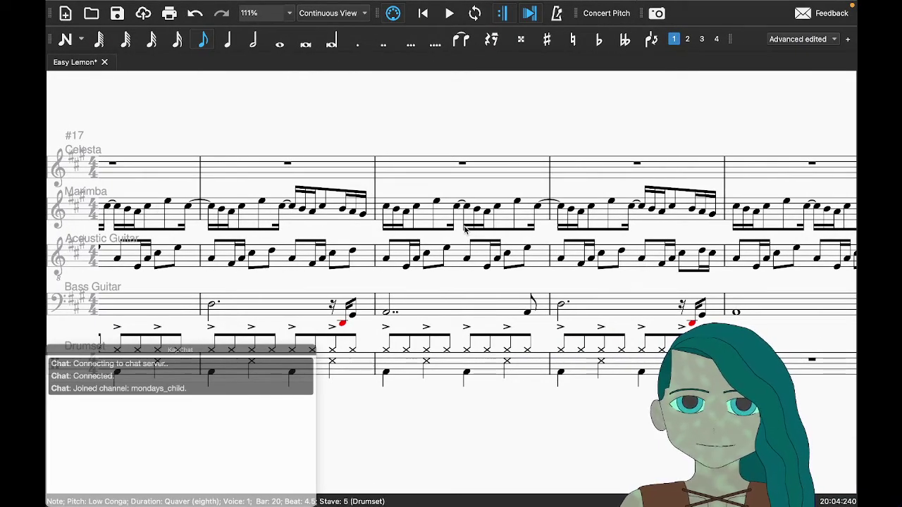
{"action": "key", "text": "Up"}
{"action": "key", "text": "Up"}
{"action": "key", "text": "Up"}
{"action": "key", "text": "Up"}
{"action": "key", "text": "Up"}
{"action": "key", "text": "Up"}
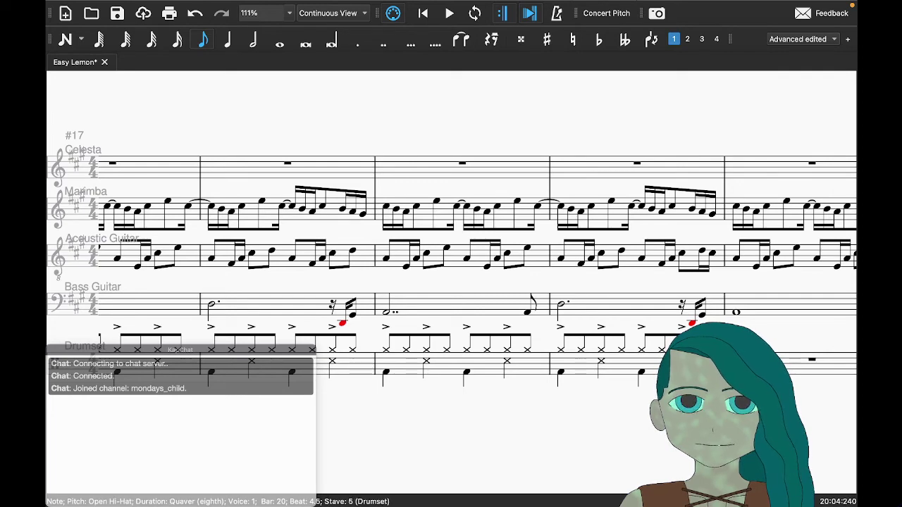
Step: Switch to GarageBand and replay the bar 20 cycle to compare its ending with the score
{"action": "key", "text": "ctrl+Right"}
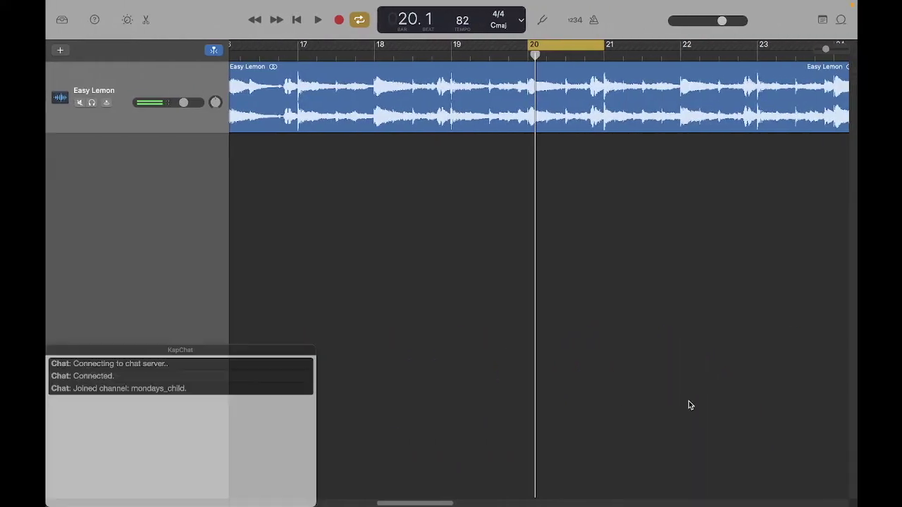
{"action": "key", "text": "space"}
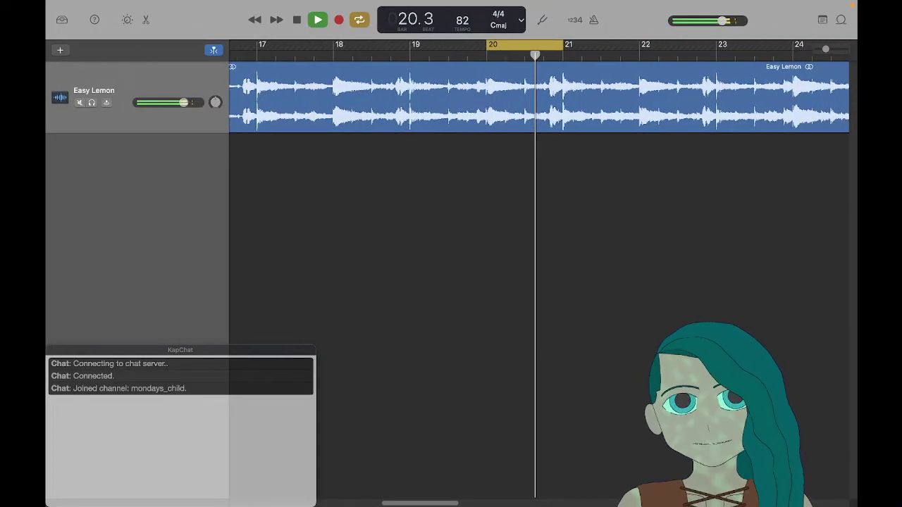
{"action": "key", "text": "space"}
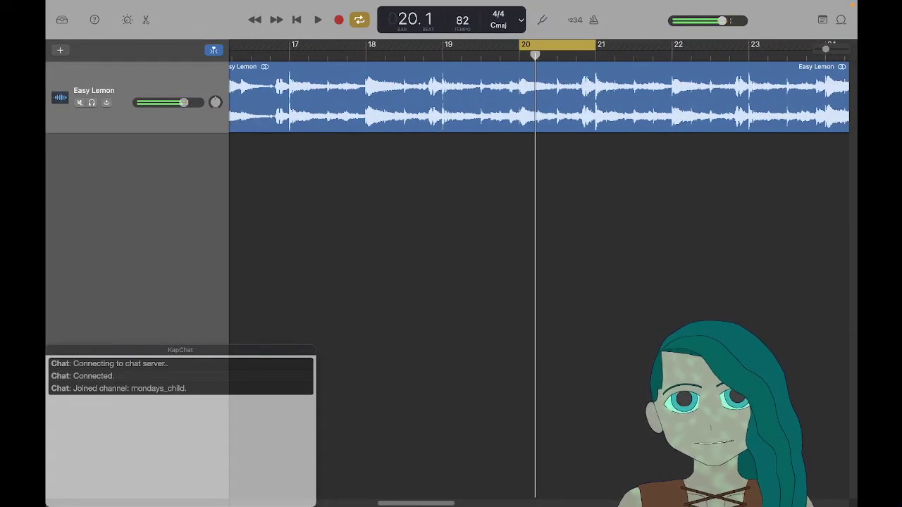
Step: Set the cycle region to bars 21 to 24 and play it through
{"action": "scroll", "coordinate": [472, 206], "scroll_direction": "right", "scroll_amount": 5}
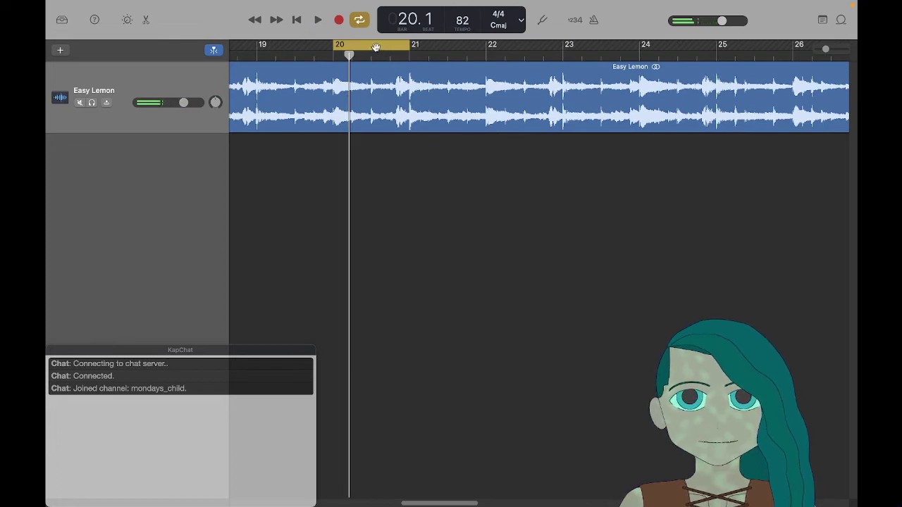
{"action": "left_click_drag", "start_coordinate": [375, 47], "coordinate": [716, 44]}
{"action": "key", "text": "space"}
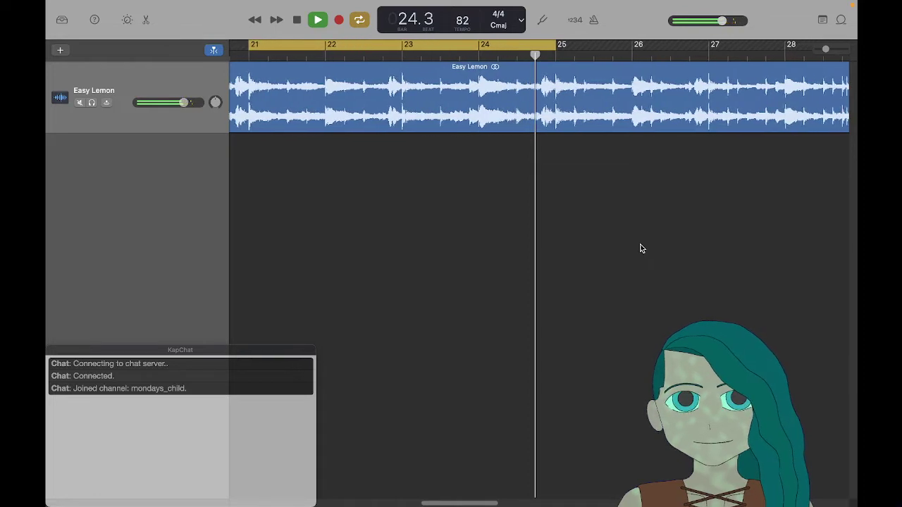
{"action": "key", "text": "space"}
Step: Turn off the cycle and play the track from bar 17 to compare its hi-hat sound
{"action": "key", "text": "c"}
{"action": "scroll", "coordinate": [638, 245], "scroll_direction": "left", "scroll_amount": 5}
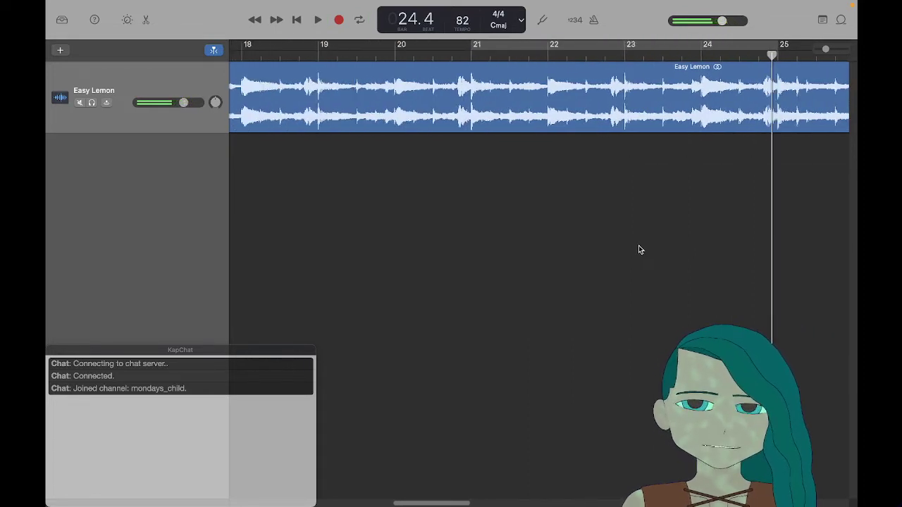
{"action": "left_click", "coordinate": [278, 49]}
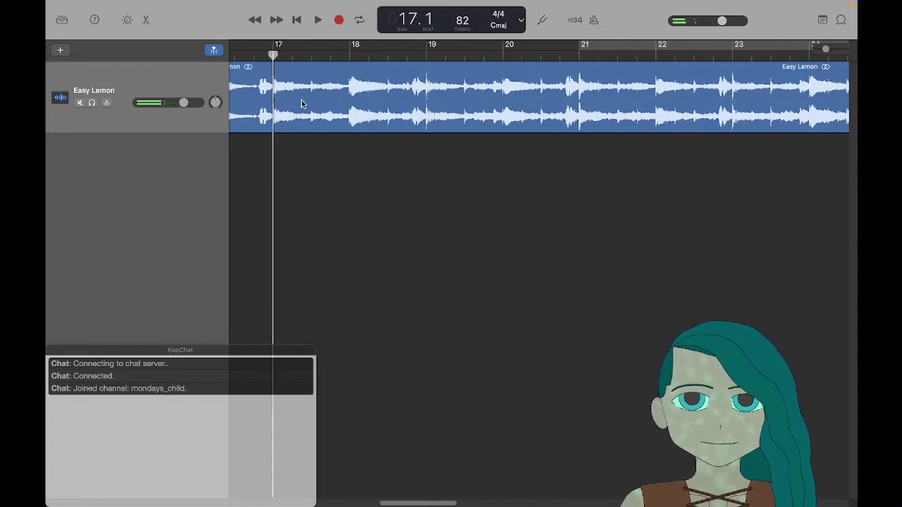
{"action": "key", "text": "space"}
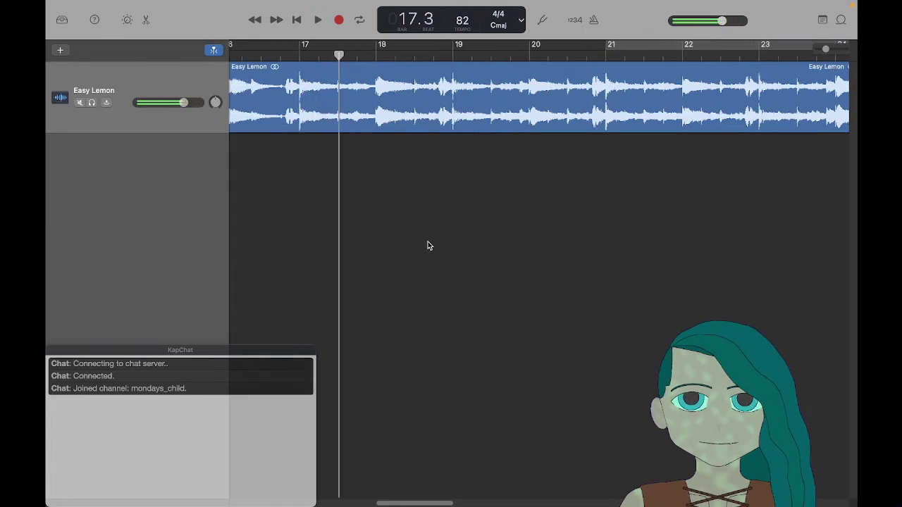
Step: Switch to MuseScore and copy Drumset bars 17 to 20 into bars 21 to 24
{"action": "key", "text": "super+Tab"}
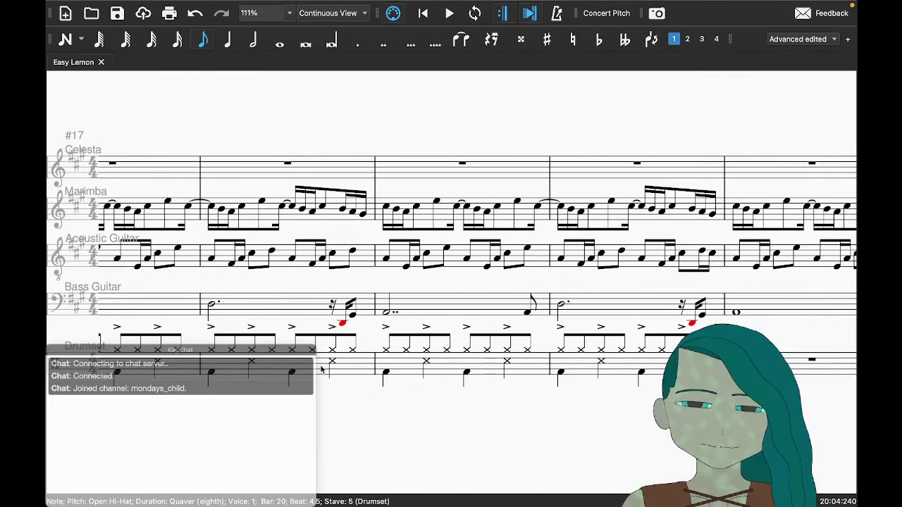
{"action": "left_click", "coordinate": [174, 370]}
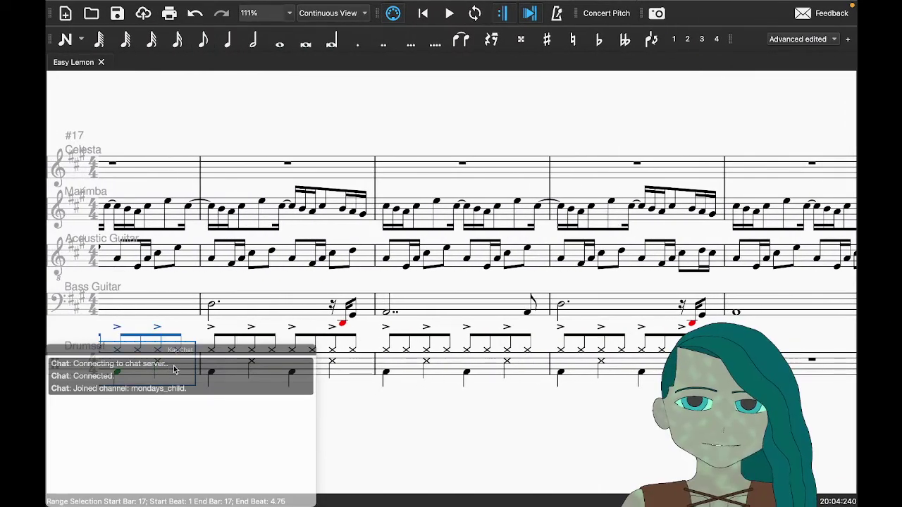
{"action": "left_click", "coordinate": [625, 367], "text": "shift"}
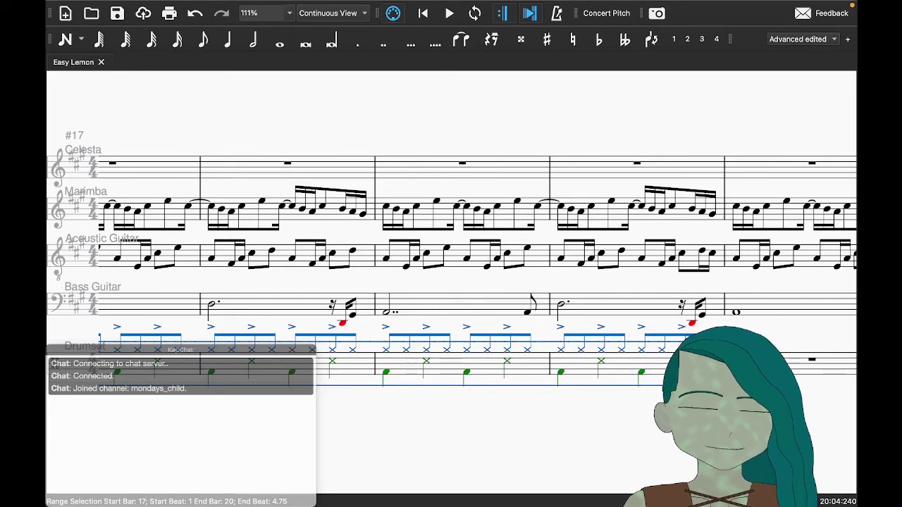
{"action": "scroll", "coordinate": [450, 367], "scroll_direction": "right", "scroll_amount": 5}
{"action": "left_click", "coordinate": [442, 361]}
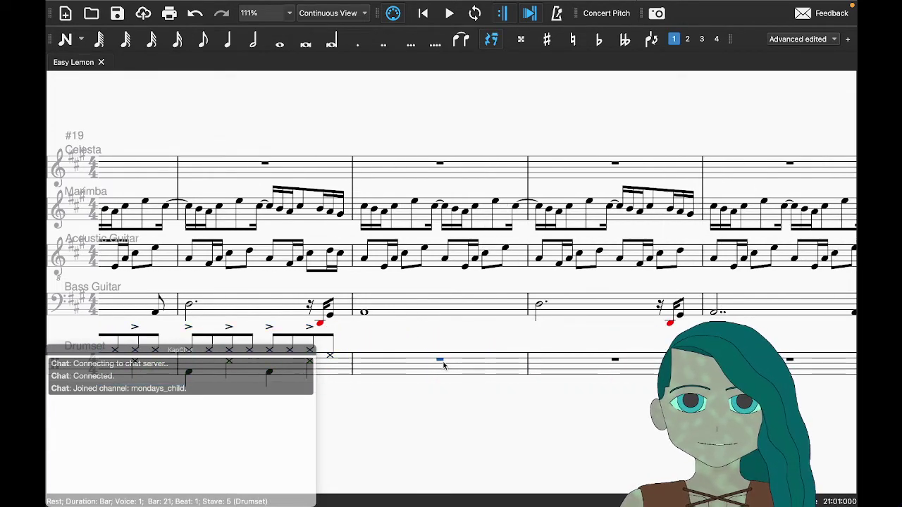
{"action": "key", "text": "ctrl+v"}
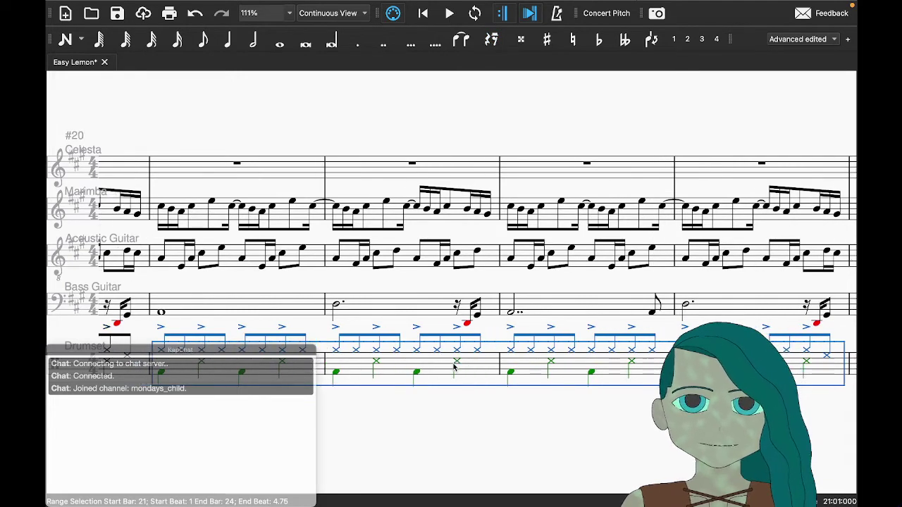
Step: Select all Closed Hi-Hat notes in Drumset bars 21 to 24 and change them to Open Hi-Hat
{"action": "left_click", "coordinate": [171, 350]}
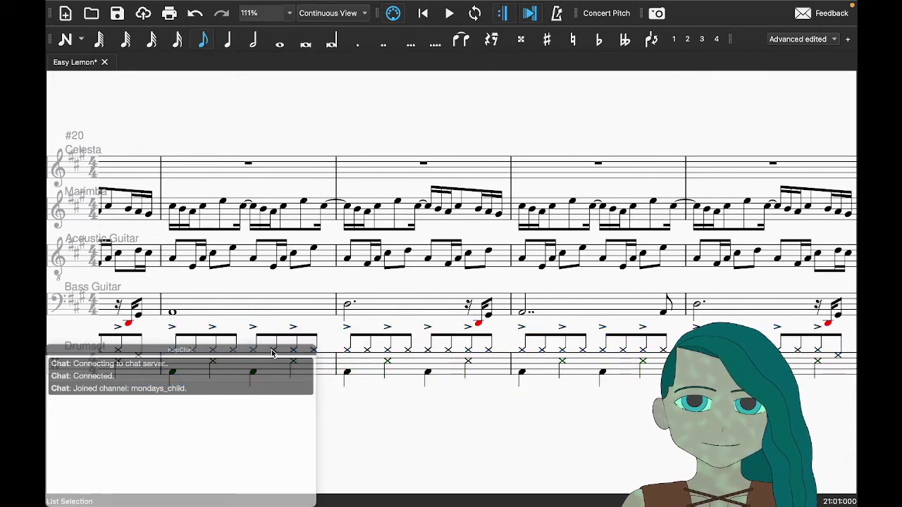
{"action": "left_click_drag", "start_coordinate": [272, 352], "coordinate": [298, 350]}
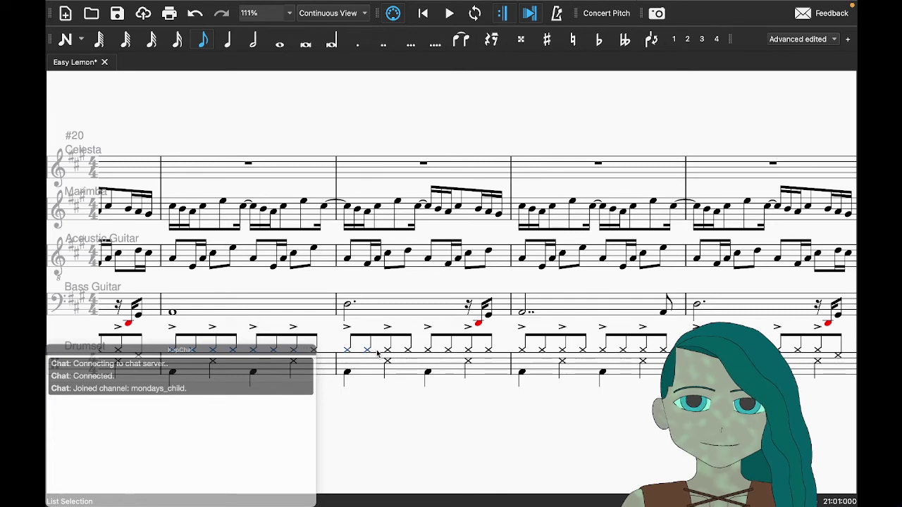
{"action": "left_click_drag", "start_coordinate": [407, 352], "coordinate": [436, 352]}
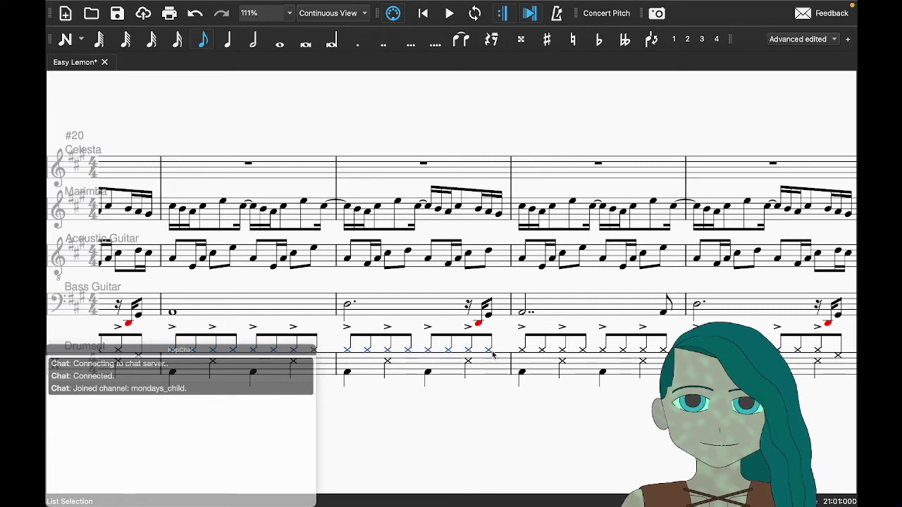
{"action": "left_click_drag", "start_coordinate": [492, 354], "coordinate": [599, 356]}
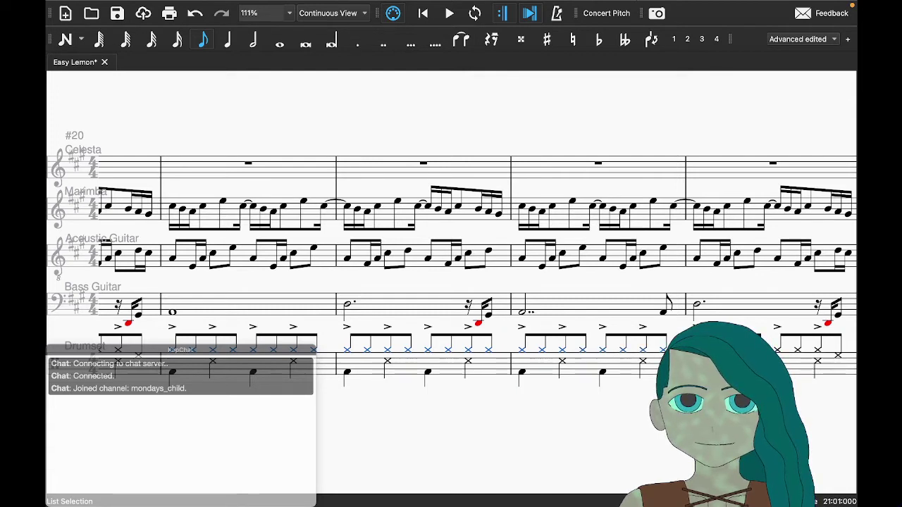
{"action": "left_click_drag", "start_coordinate": [712, 351], "coordinate": [775, 350]}
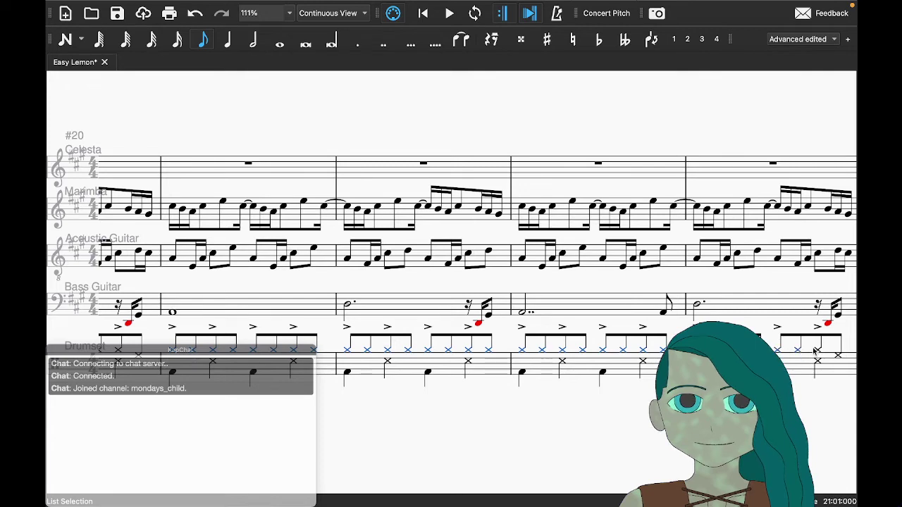
{"action": "key", "text": "Down"}
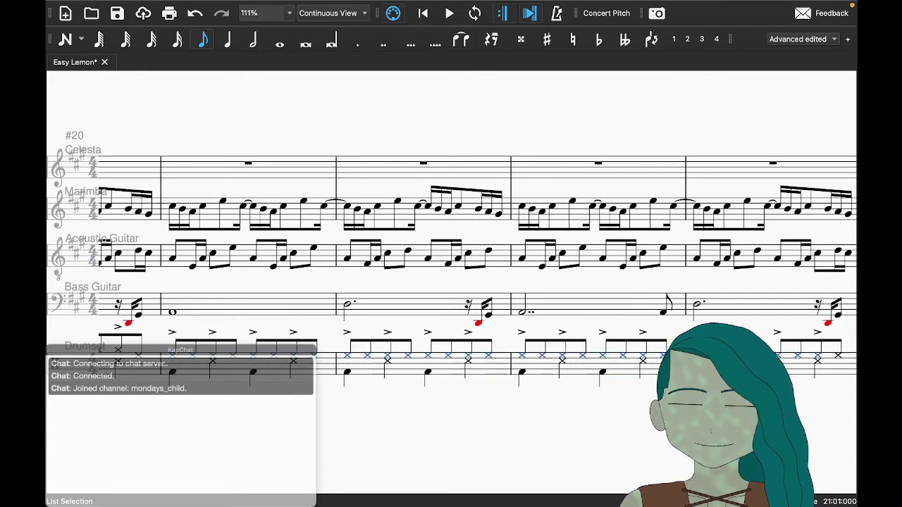
Step: Select Drumset bar 21 and play it back to check the changed hi-hat sound
{"action": "scroll", "coordinate": [649, 381], "scroll_direction": "right", "scroll_amount": 5}
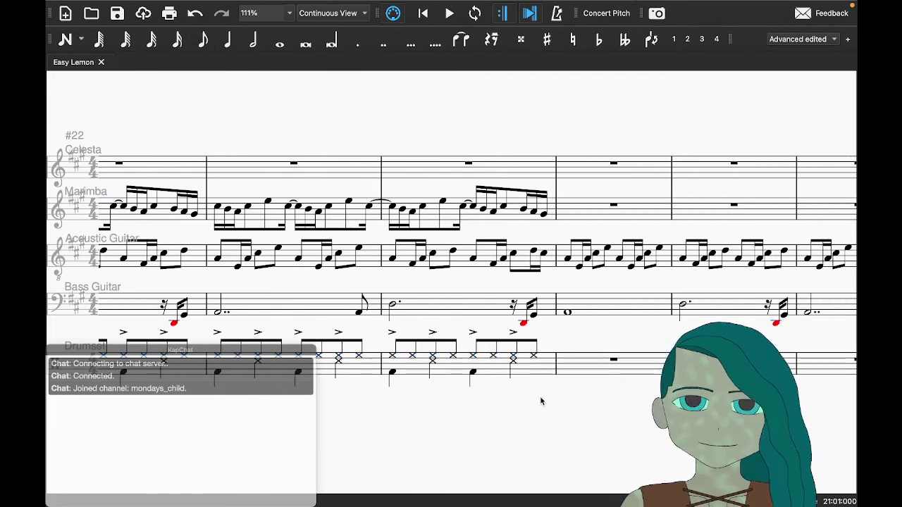
{"action": "key", "text": "ctrl+Right"}
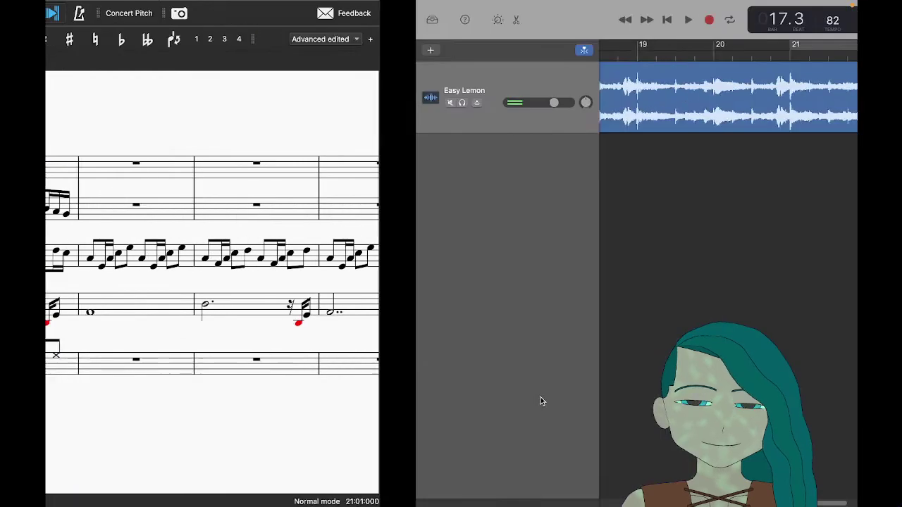
{"action": "key", "text": "ctrl+Left"}
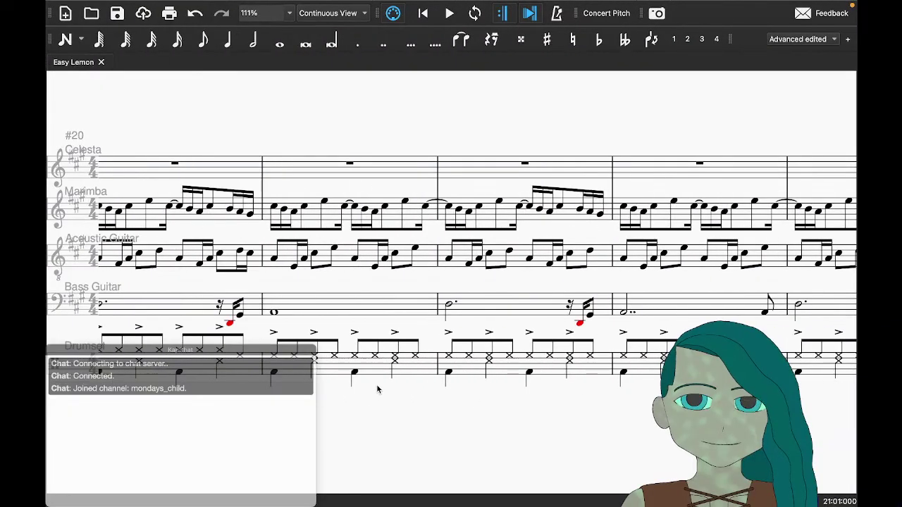
{"action": "left_click", "coordinate": [379, 380]}
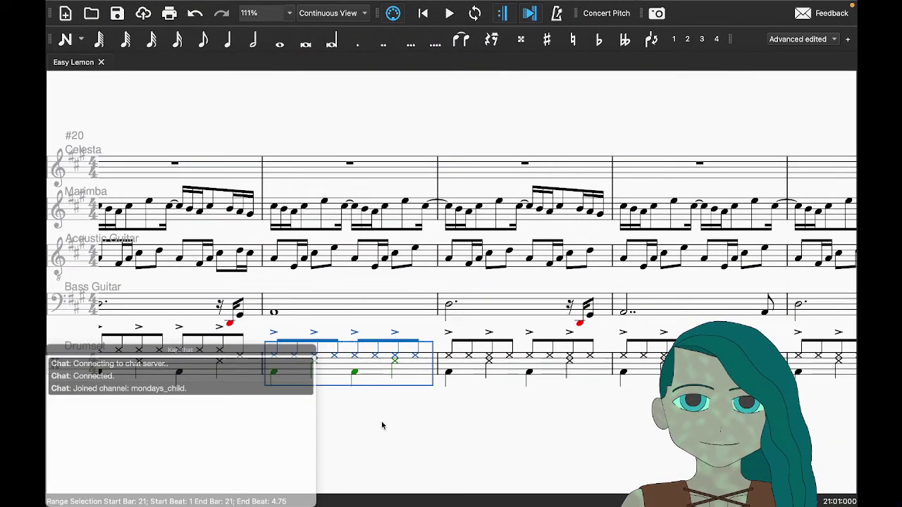
{"action": "key", "text": "space"}
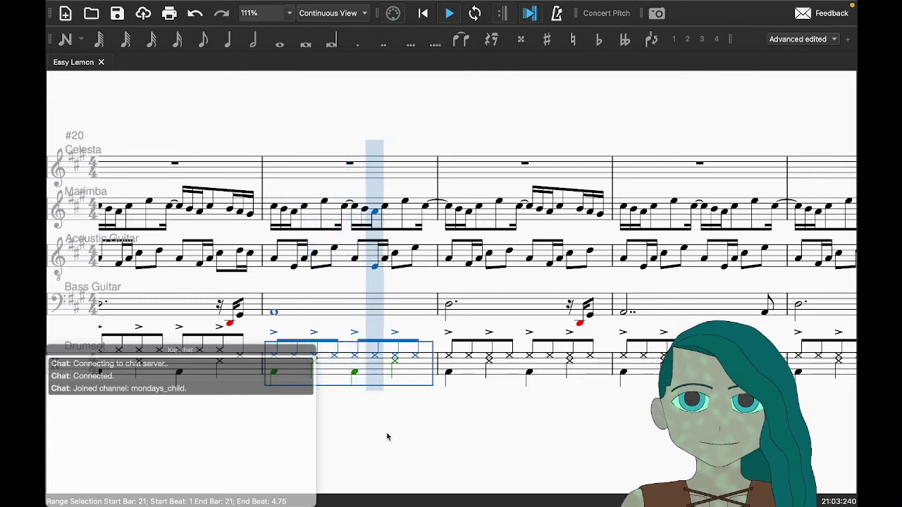
{"action": "left_click", "coordinate": [483, 421]}
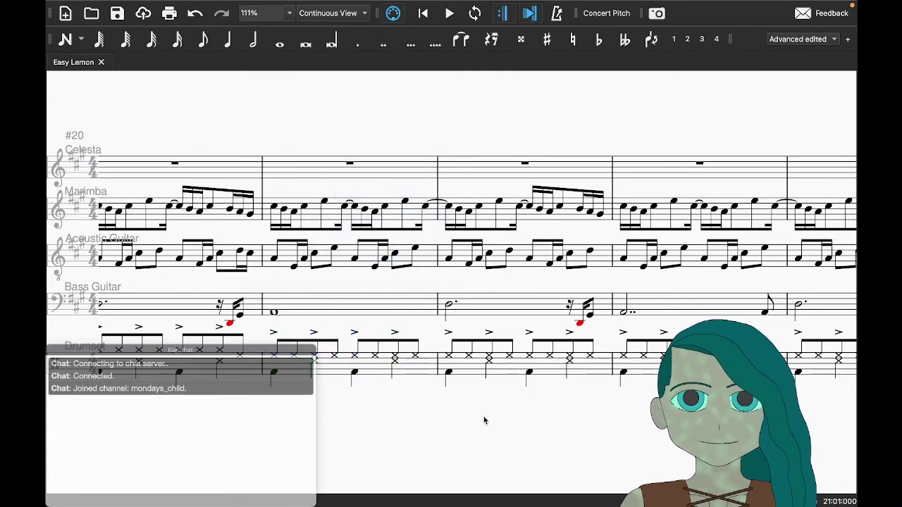
Step: Switch to GarageBand, turn on the cycle for bars 23 to 24 and play them to hear the drums
{"action": "scroll", "coordinate": [483, 421], "scroll_direction": "left", "scroll_amount": 2}
{"action": "key", "text": "ctrl+Right"}
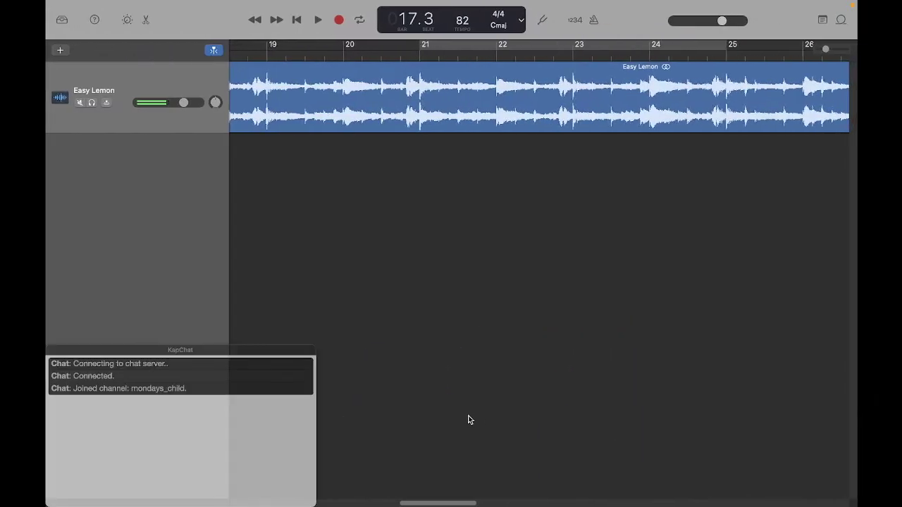
{"action": "scroll", "coordinate": [494, 258], "scroll_direction": "right", "scroll_amount": 2}
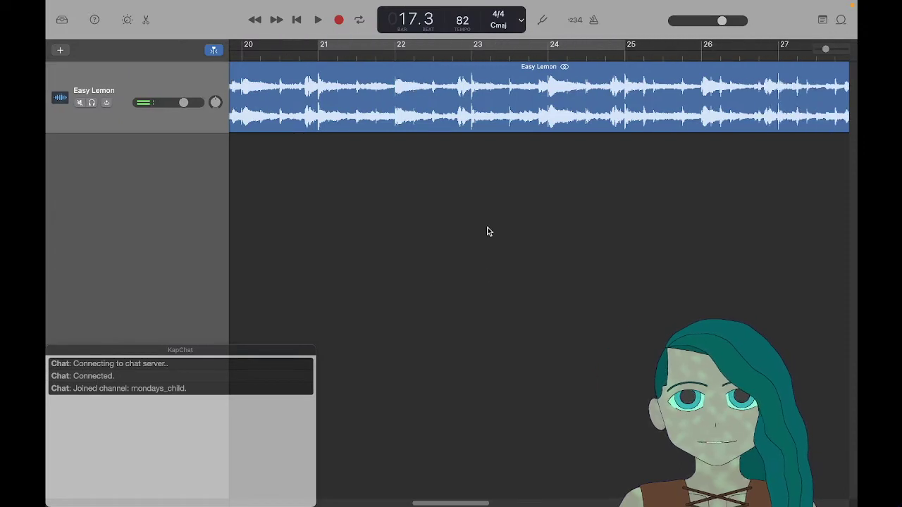
{"action": "key", "text": "c"}
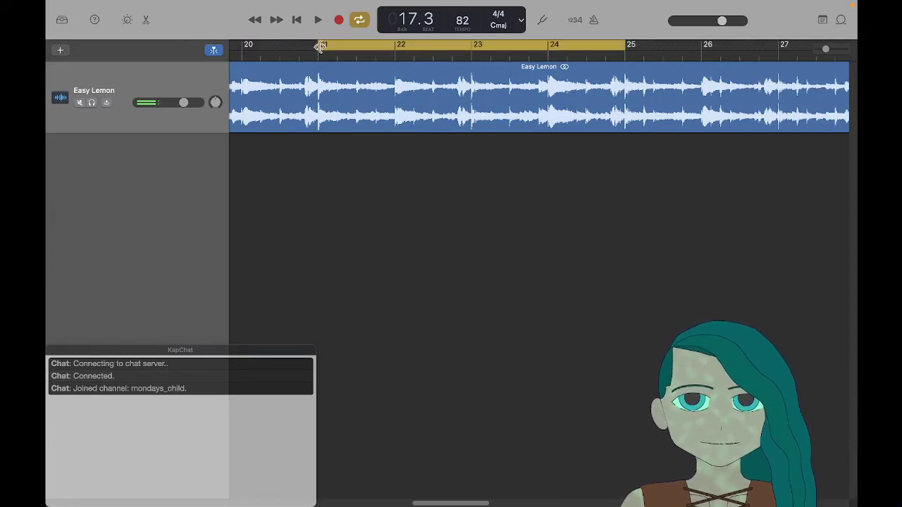
{"action": "left_click_drag", "start_coordinate": [320, 46], "coordinate": [477, 45]}
{"action": "key", "text": "space"}
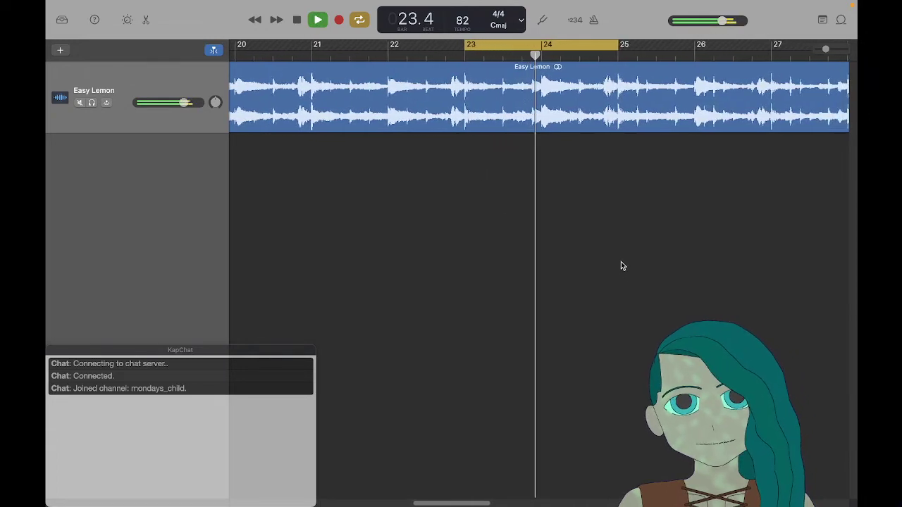
Step: Narrow the cycle to bar 24 only and play it to hear the tom fill
{"action": "key", "text": "space"}
{"action": "left_click_drag", "start_coordinate": [464, 48], "coordinate": [545, 46]}
{"action": "key", "text": "space"}
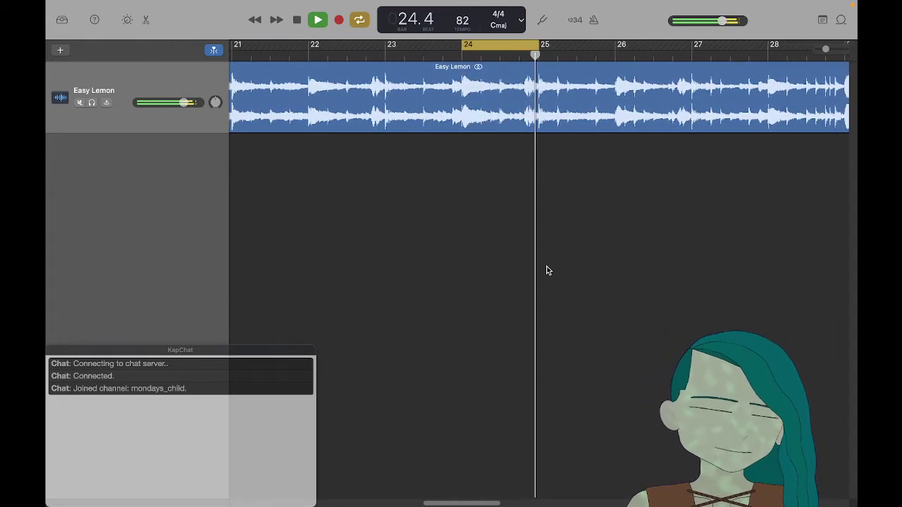
{"action": "key", "text": "space"}
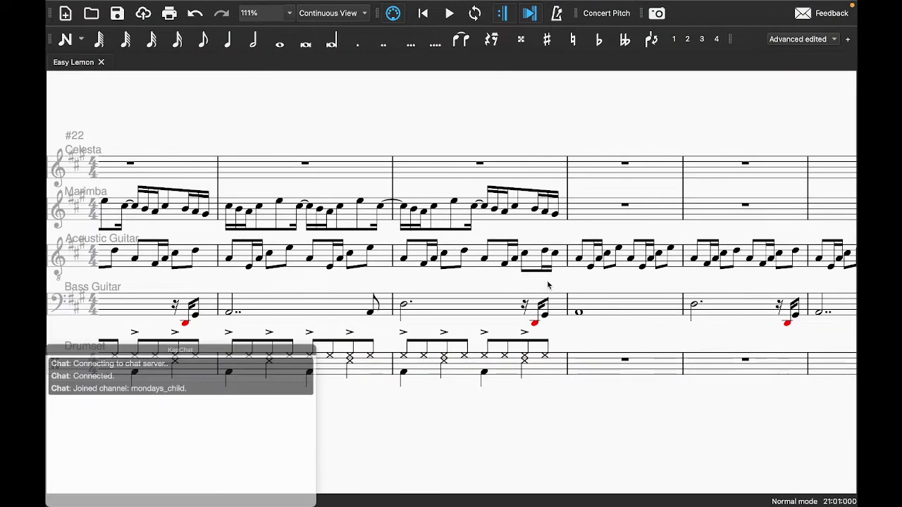
Step: Switch to MuseScore and enter a half rest and a High Tom crotchet on beat 3 in voice 3 of Drumset bar 24
{"action": "left_click", "coordinate": [485, 357]}
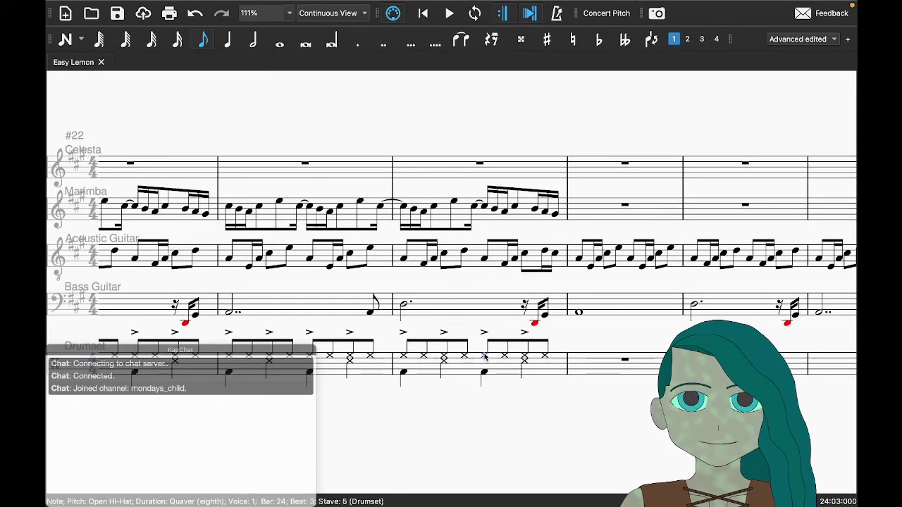
{"action": "key", "text": "n"}
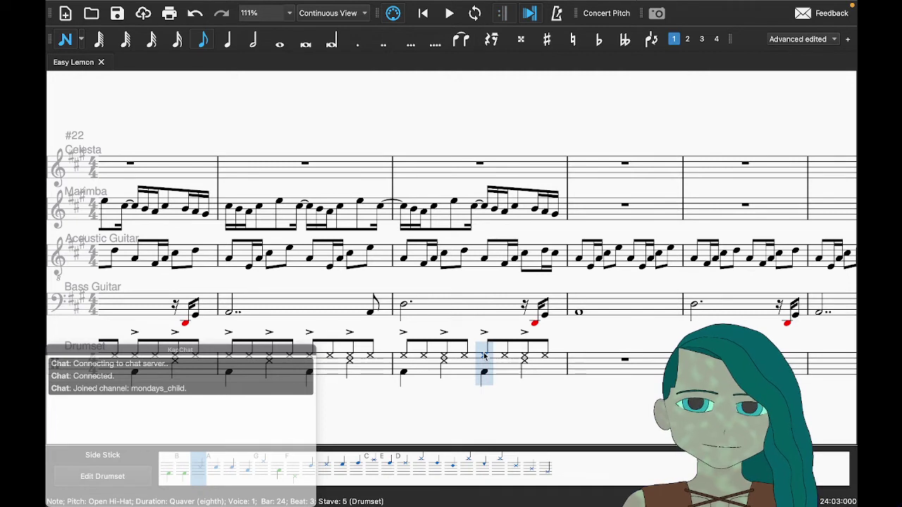
{"action": "key", "text": "ctrl+alt+3"}
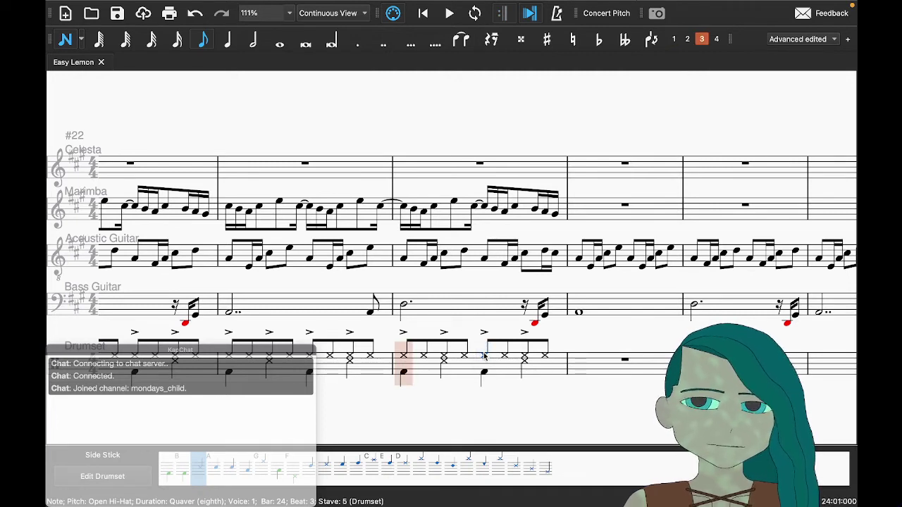
{"action": "key", "text": "6"}
{"action": "key", "text": "0"}
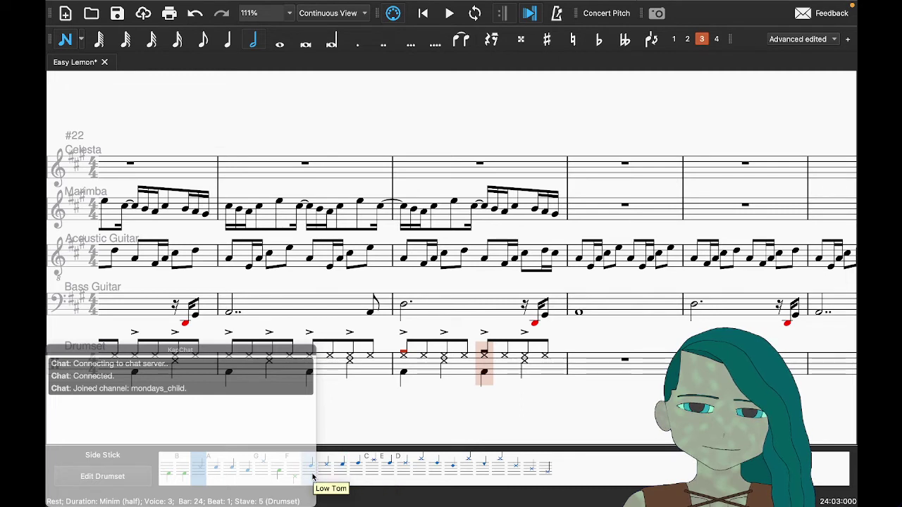
{"action": "left_click", "coordinate": [384, 469]}
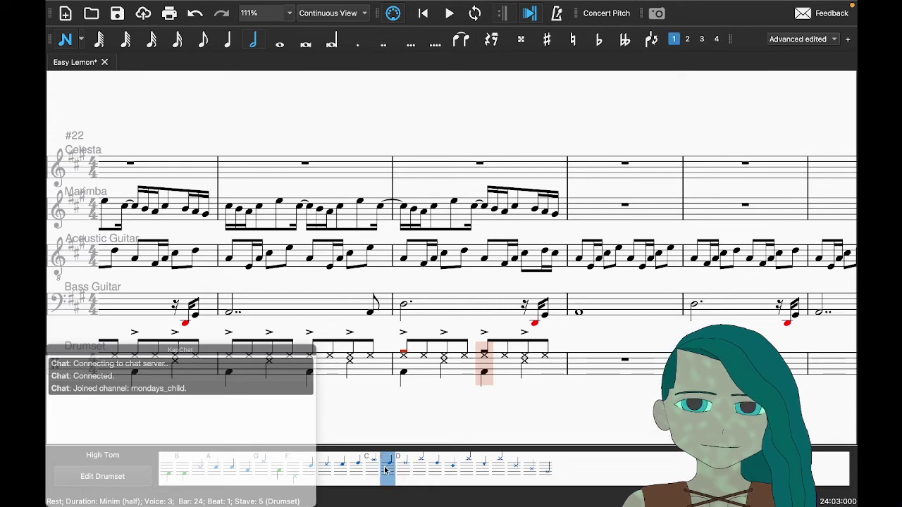
{"action": "key", "text": "ctrl+alt+3"}
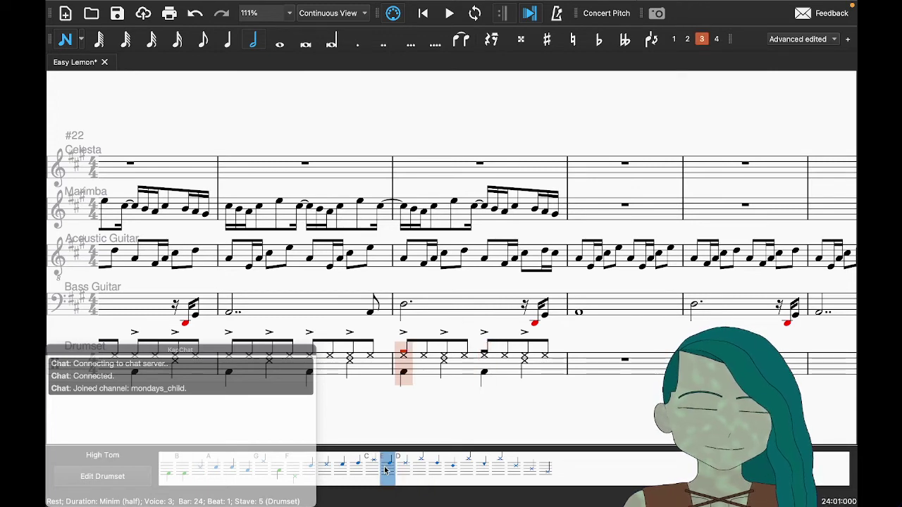
{"action": "key", "text": "5"}
{"action": "left_click", "coordinate": [485, 355]}
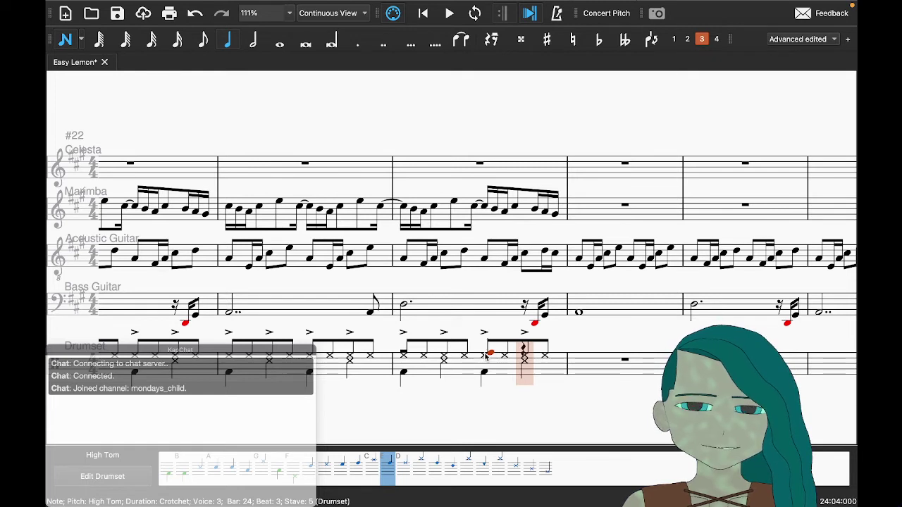
Step: Fill beat 4 of Drumset bar 24 in voice 3 with a semiquaver rest, a Low-Mid Tom semiquaver and a Low Tom quaver
{"action": "key", "text": "3"}
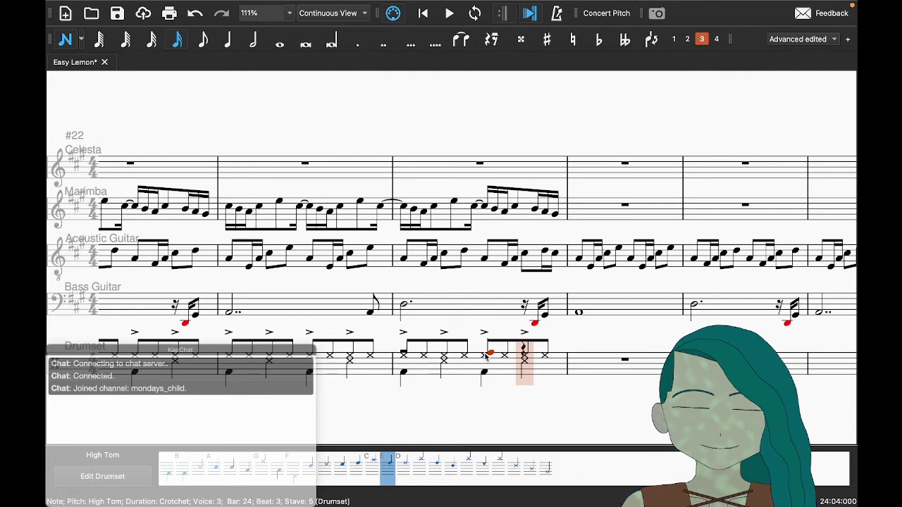
{"action": "key", "text": "0"}
{"action": "key", "text": "0"}
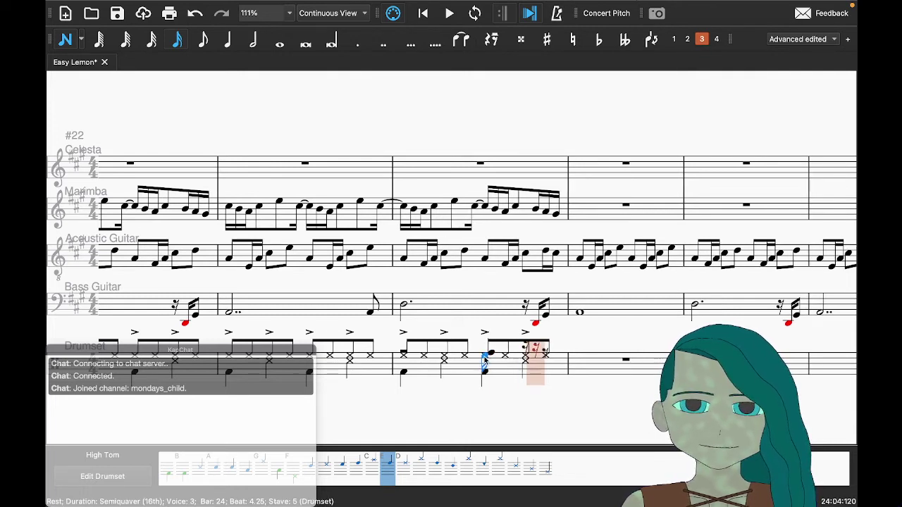
{"action": "left_click", "coordinate": [338, 467]}
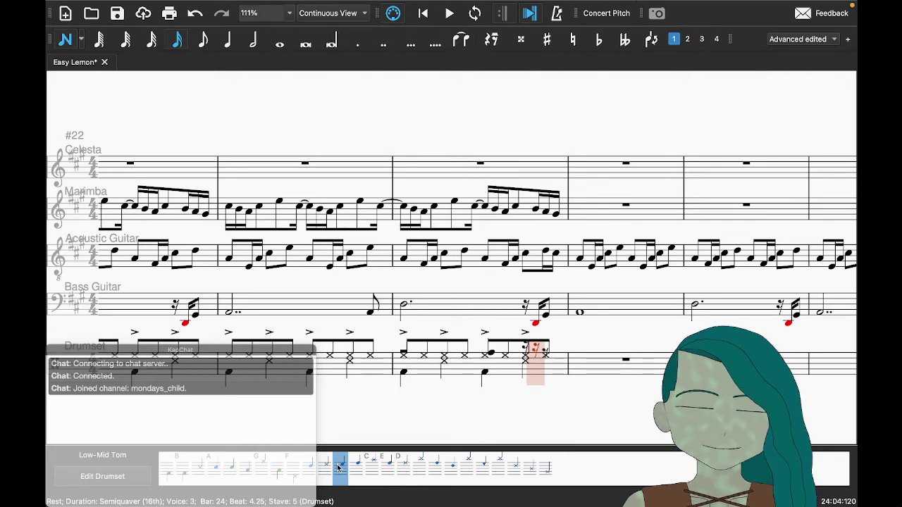
{"action": "left_click", "coordinate": [547, 356]}
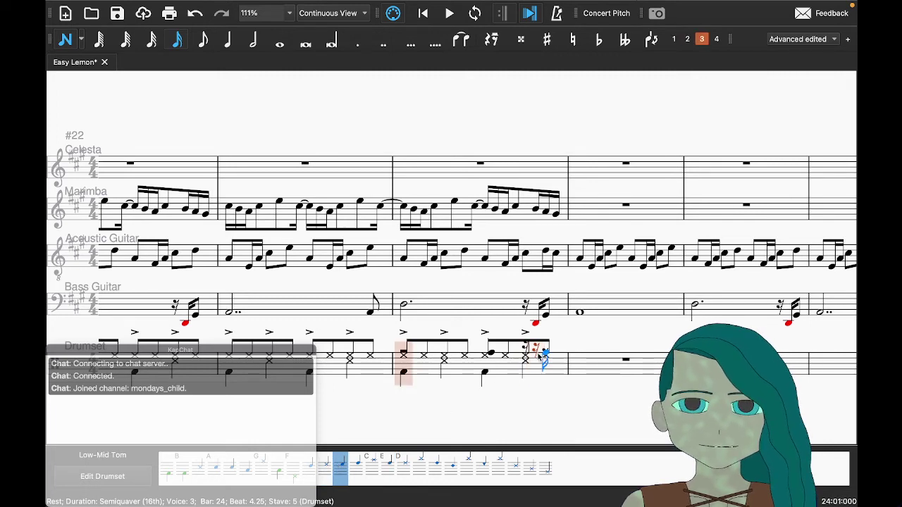
{"action": "left_click", "coordinate": [533, 359]}
{"action": "key", "text": "5"}
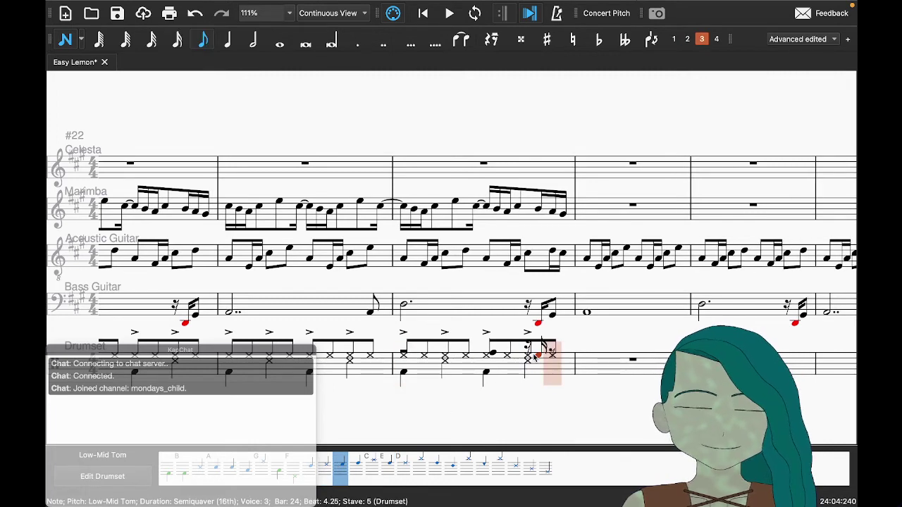
{"action": "left_click", "coordinate": [307, 472]}
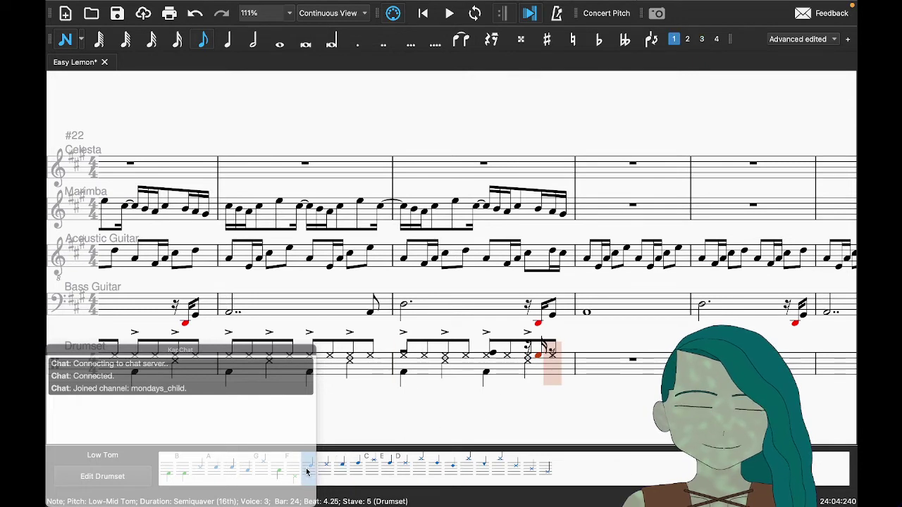
{"action": "left_click", "coordinate": [546, 360]}
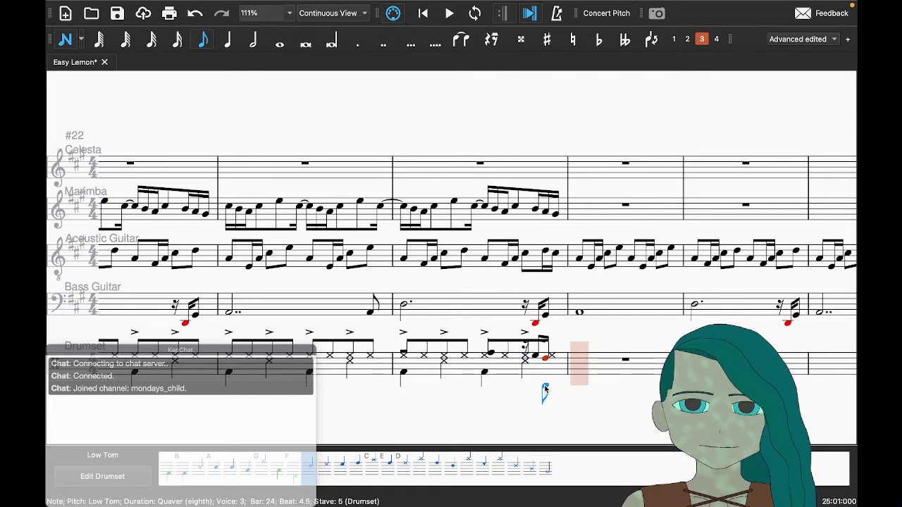
{"action": "key", "text": "Escape"}
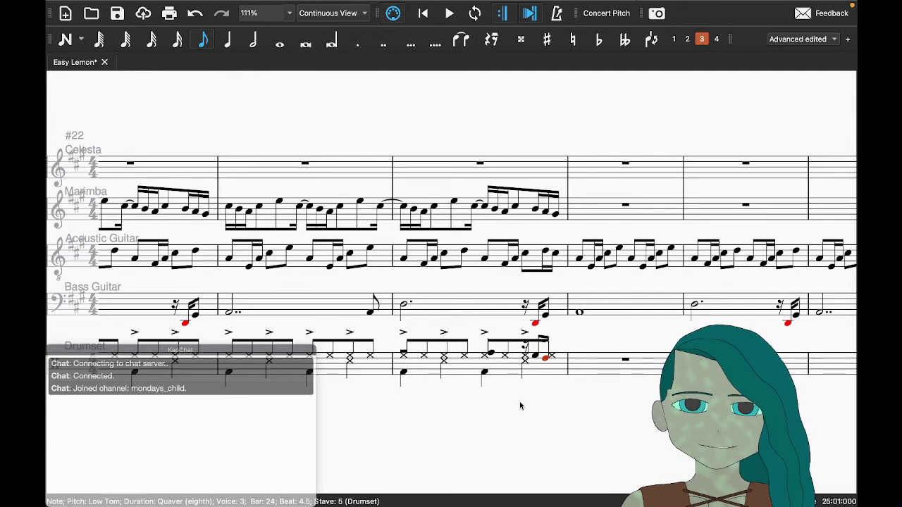
Step: Flip the stems of the High, Low-Mid and Low Tom notes in Drumset bar 24 downwards
{"action": "left_click", "coordinate": [492, 353]}
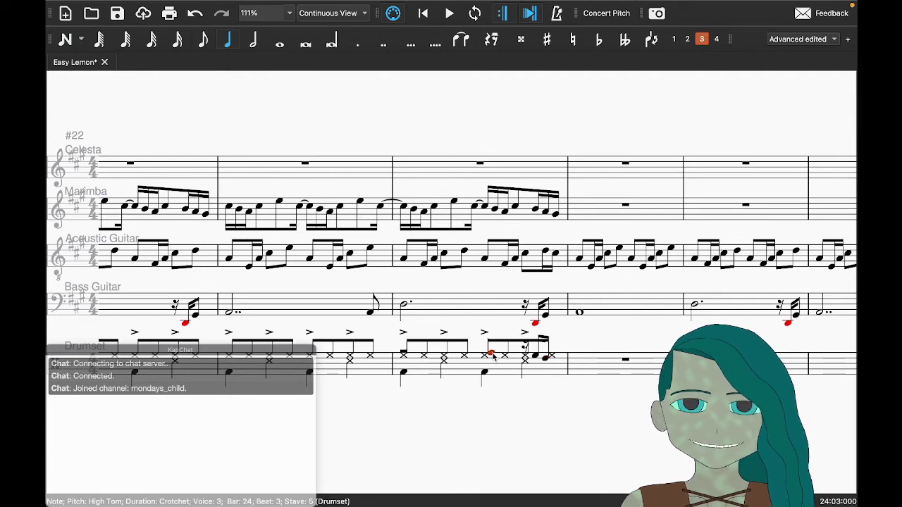
{"action": "left_click", "coordinate": [541, 357]}
{"action": "left_click", "coordinate": [543, 399]}
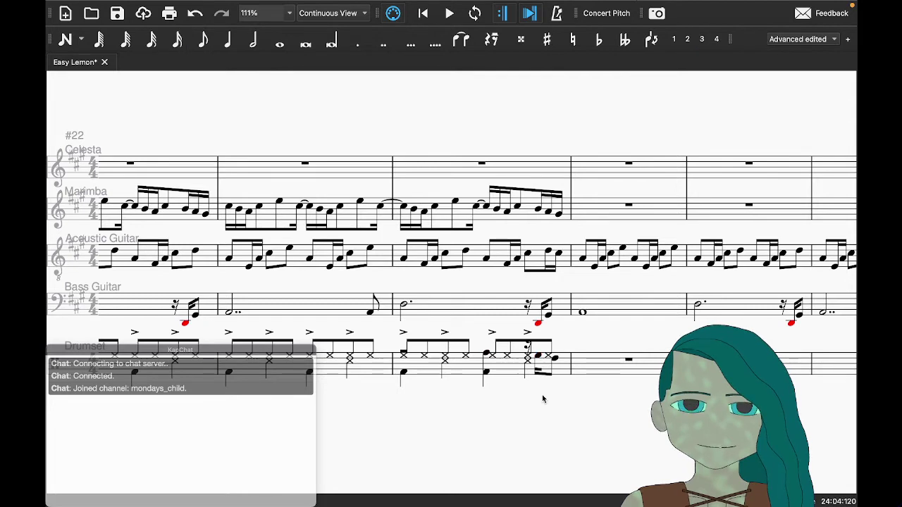
Step: Hide the voice 3 rests on beats 1 and 4 of Drumset bar 24 and save the score
{"action": "left_click", "coordinate": [527, 347]}
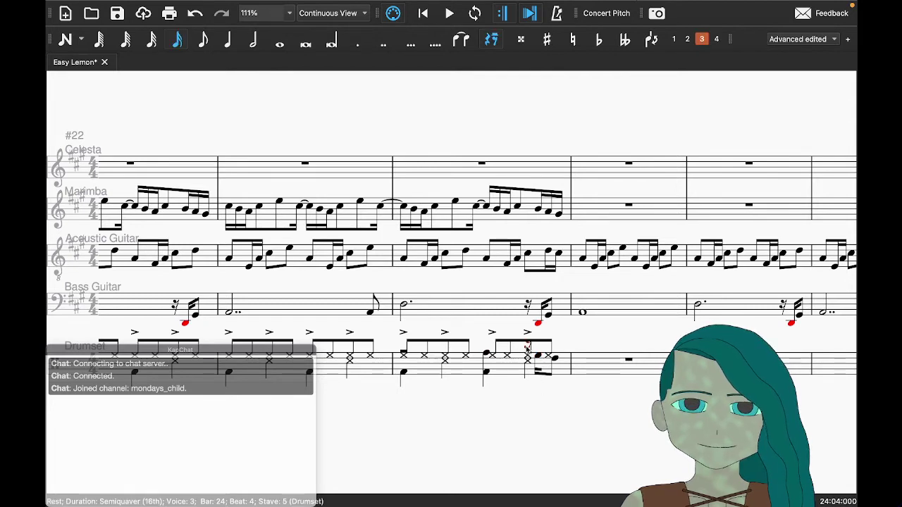
{"action": "left_click", "coordinate": [405, 354]}
{"action": "left_click", "coordinate": [464, 423]}
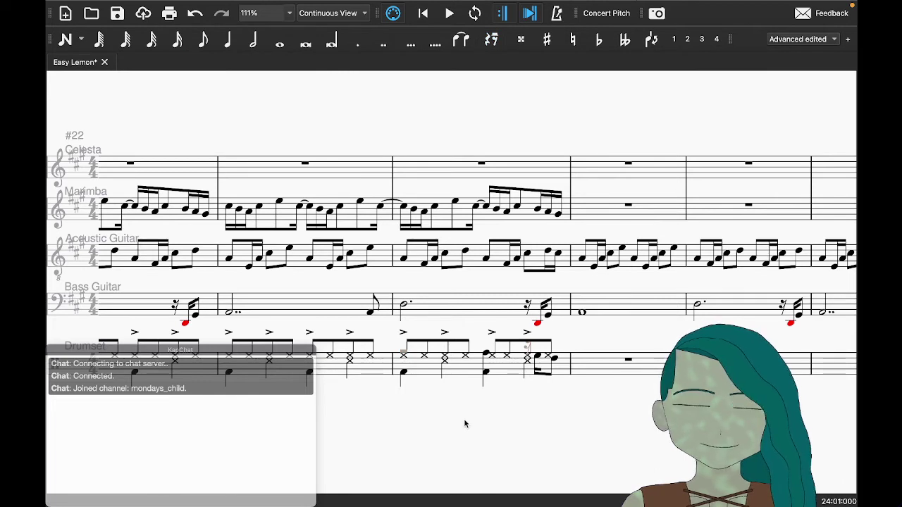
Step: Select Drumset bar 24 and play it back to check the tom fill
{"action": "left_click", "coordinate": [457, 369]}
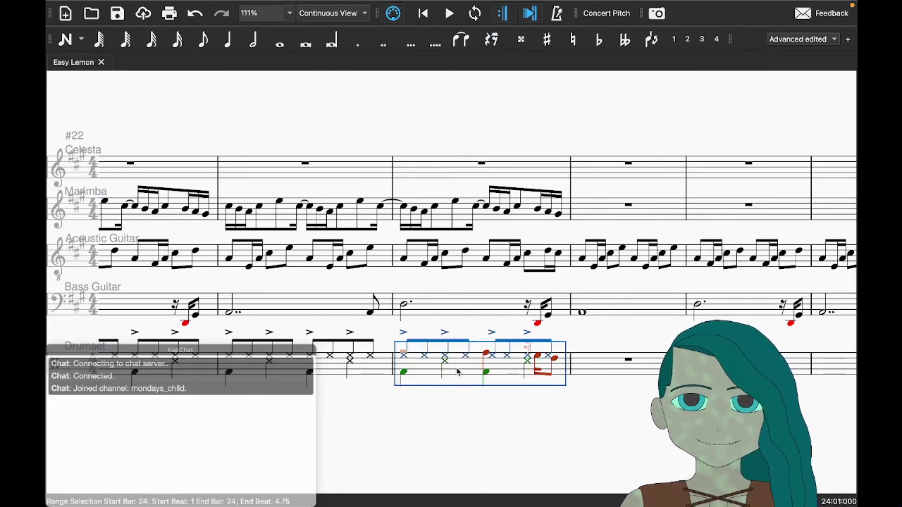
{"action": "key", "text": "space"}
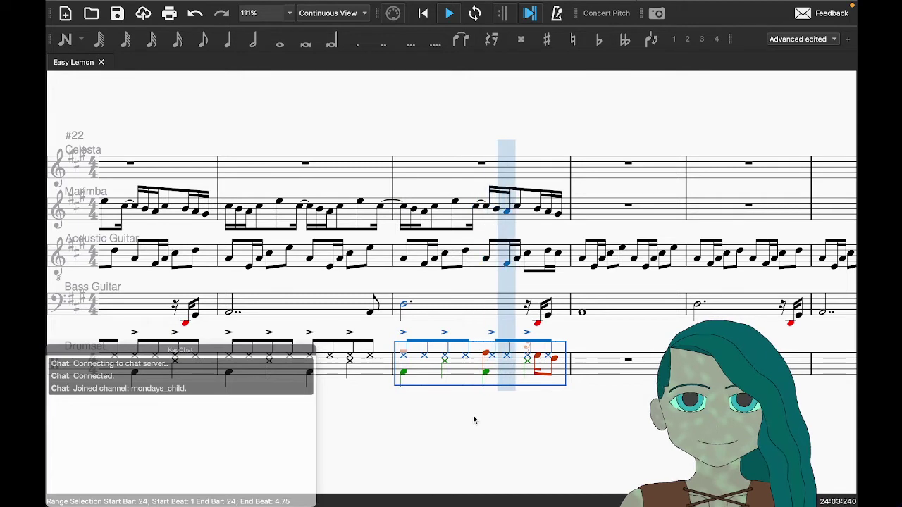
{"action": "key", "text": "space"}
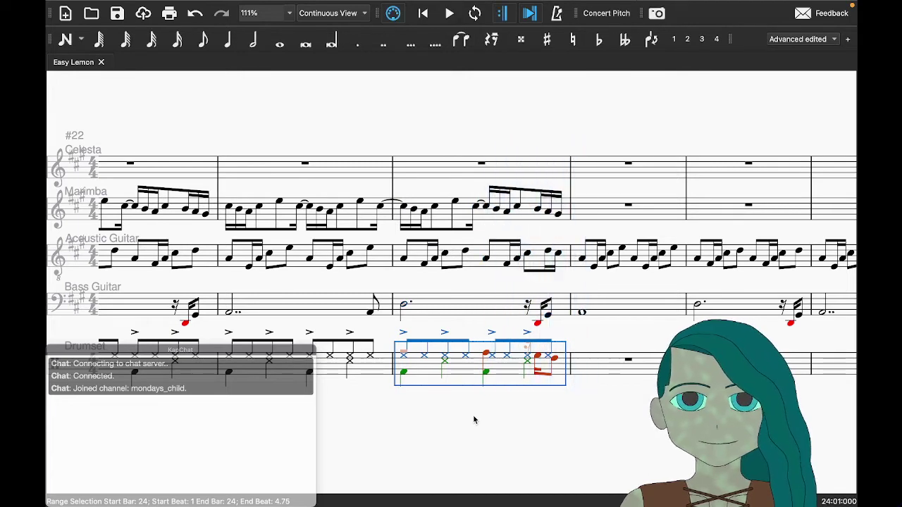
Step: Select the tom notes in Drumset bar 24 to check them, and play the bar back again
{"action": "left_click", "coordinate": [485, 353]}
{"action": "left_click", "coordinate": [537, 359]}
{"action": "left_click", "coordinate": [570, 363]}
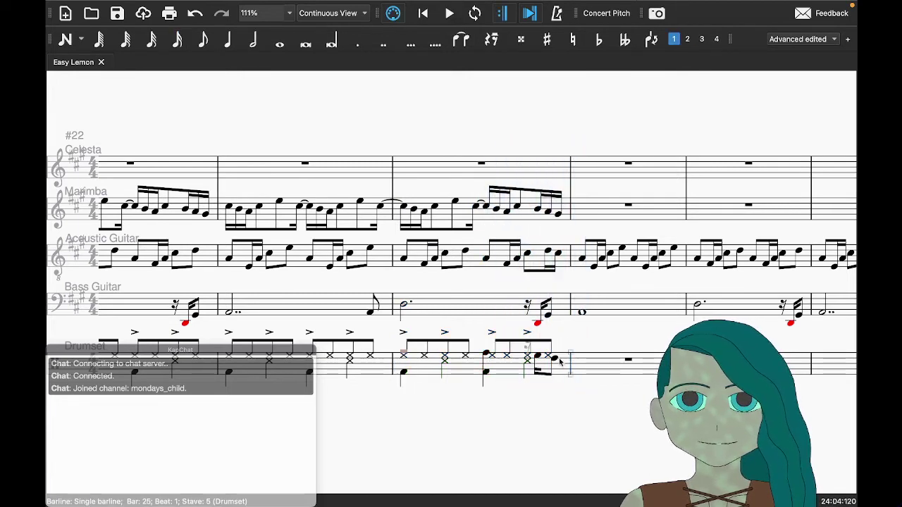
{"action": "left_click", "coordinate": [554, 390]}
{"action": "left_click", "coordinate": [502, 379]}
{"action": "left_click", "coordinate": [515, 414]}
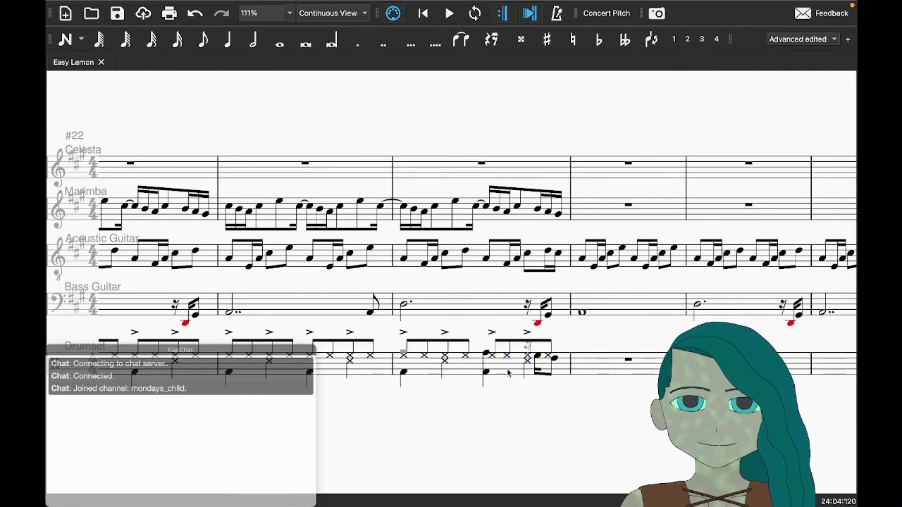
{"action": "left_click", "coordinate": [510, 372]}
{"action": "key", "text": "space"}
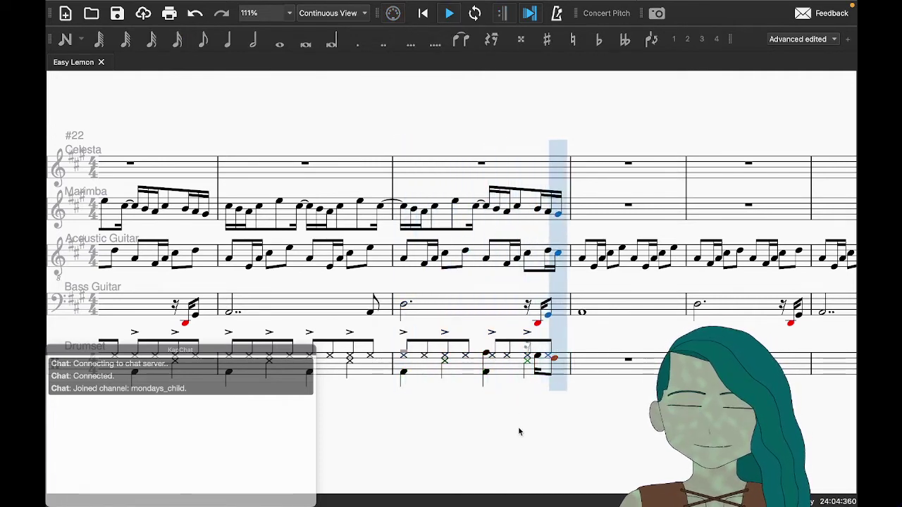
{"action": "key", "text": "space"}
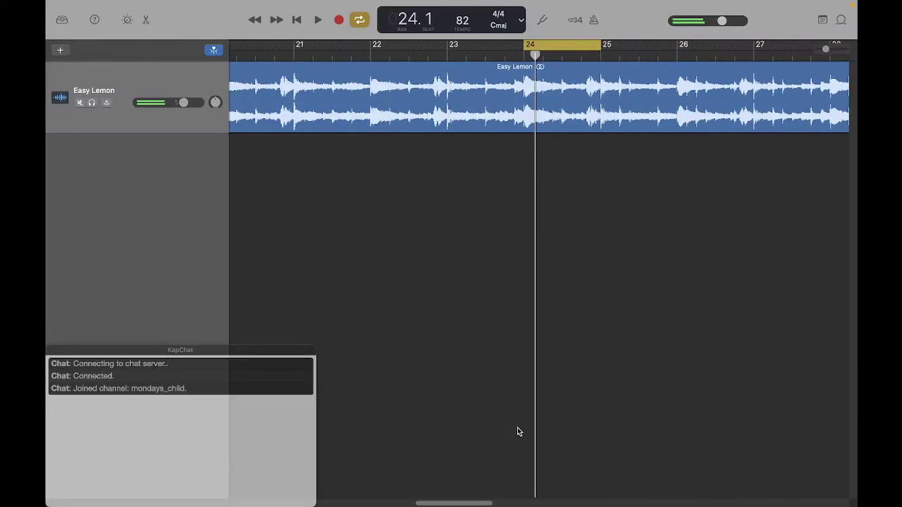
Step: Switch to GarageBand, set the cycle to bars 25 through 28 and play them to hear the drum pattern
{"action": "scroll", "coordinate": [553, 155], "scroll_direction": "right", "scroll_amount": 5}
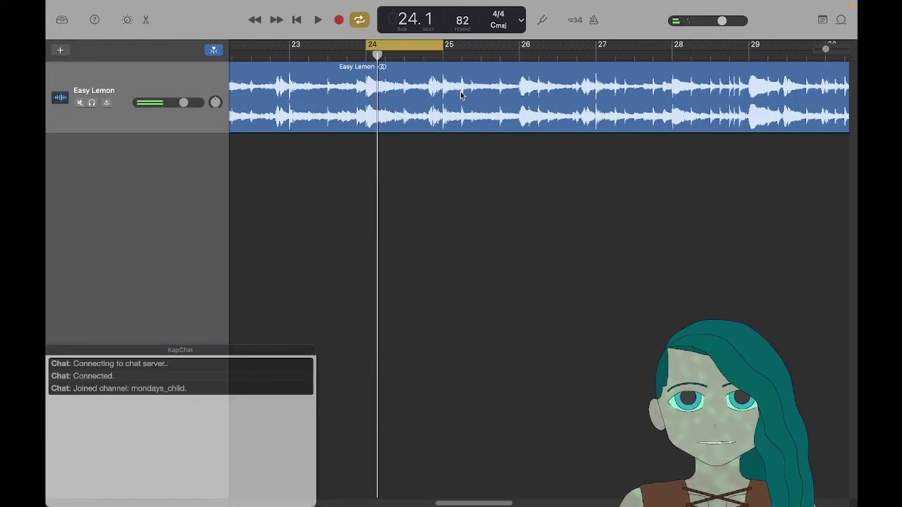
{"action": "left_click_drag", "start_coordinate": [412, 44], "coordinate": [754, 46]}
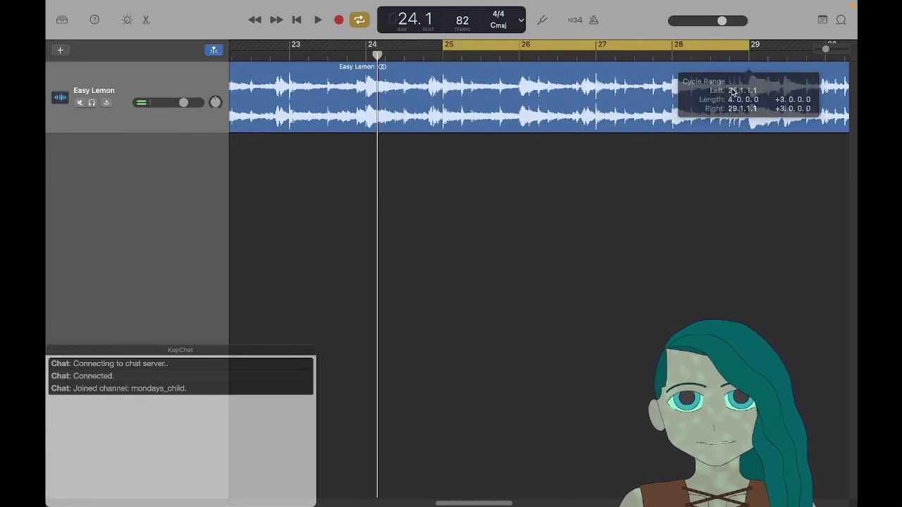
{"action": "key", "text": "space"}
{"action": "scroll", "coordinate": [668, 232], "scroll_direction": "left", "scroll_amount": 2}
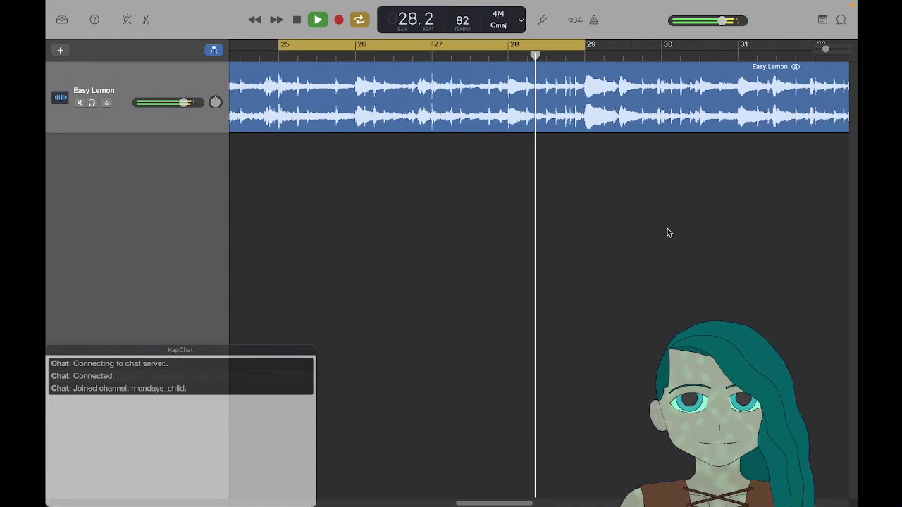
Step: Stop the playback, switch to MuseScore and repeat Drumset bars 21 through 24 into bars 25 through 28
{"action": "key", "text": "space"}
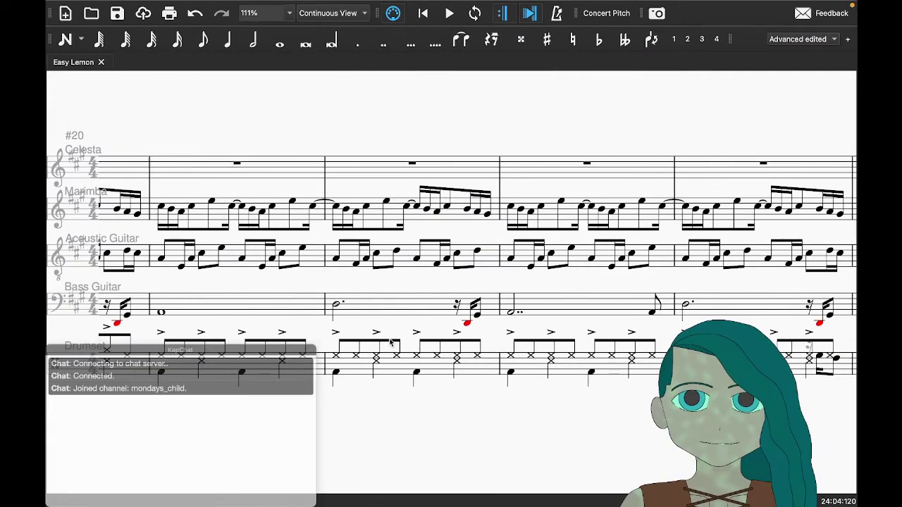
{"action": "left_click", "coordinate": [393, 371]}
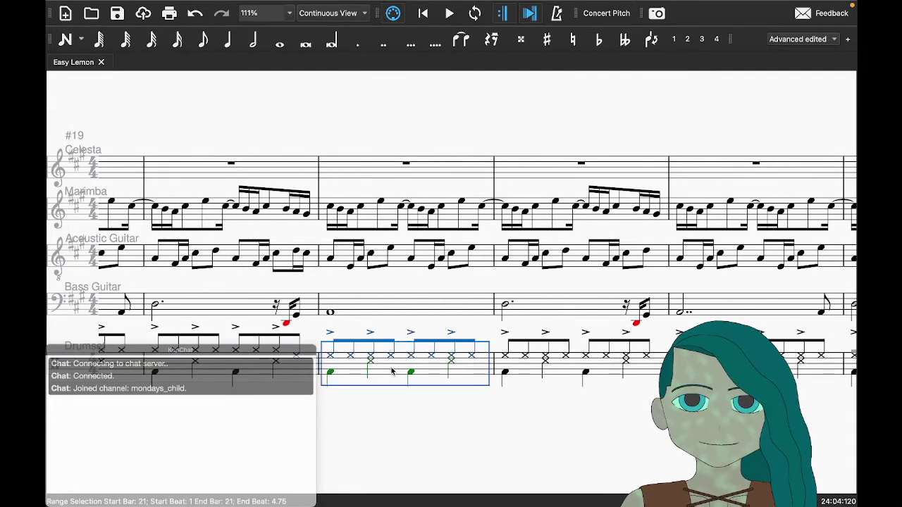
{"action": "left_click", "coordinate": [537, 373], "text": "shift"}
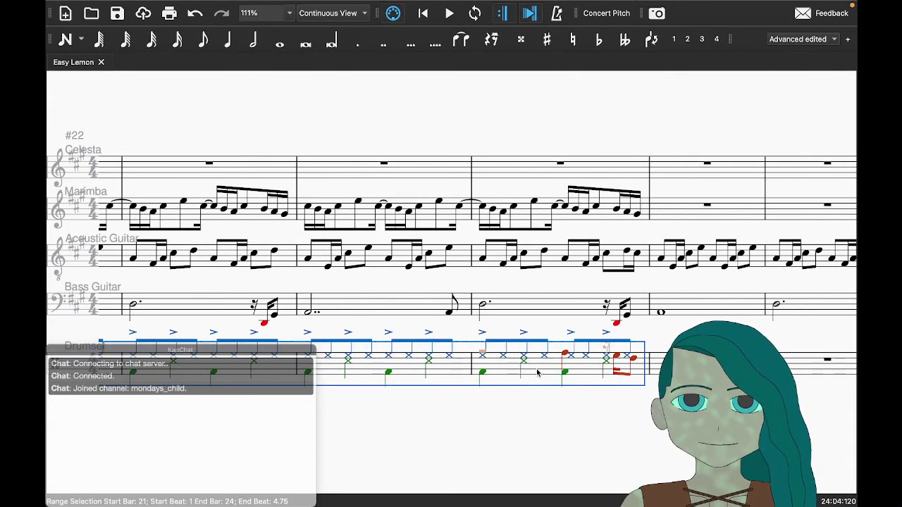
{"action": "key", "text": "r"}
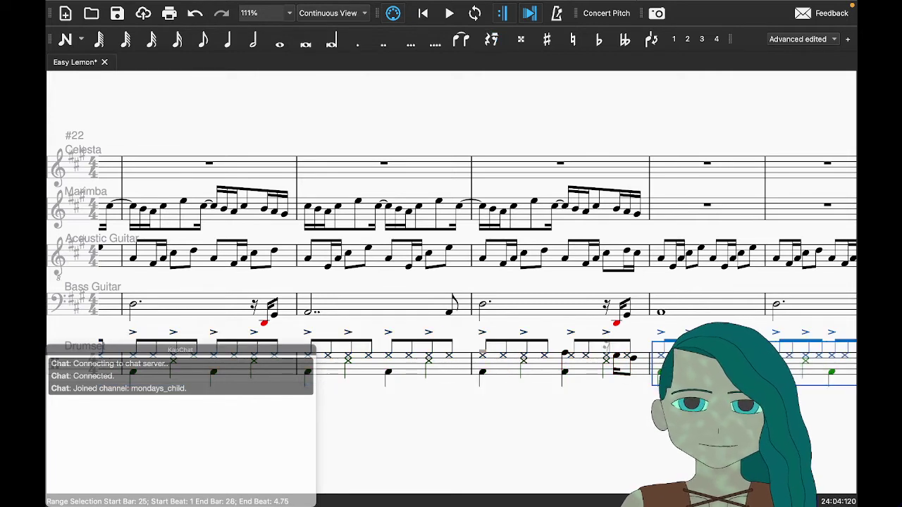
Step: Move the Side Stick notes in Drumset bars 25 through 28 up to the next drum sound and save the score
{"action": "left_click", "coordinate": [406, 360]}
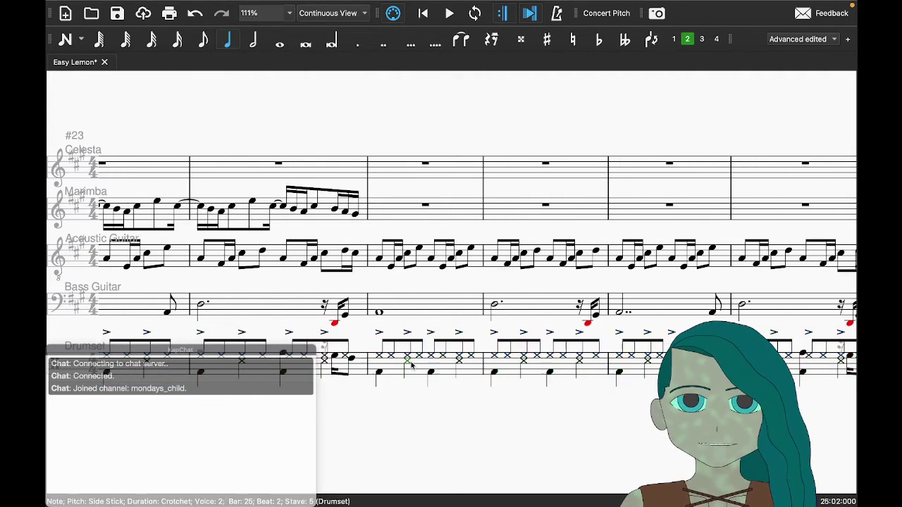
{"action": "left_click", "coordinate": [460, 359], "text": "ctrl"}
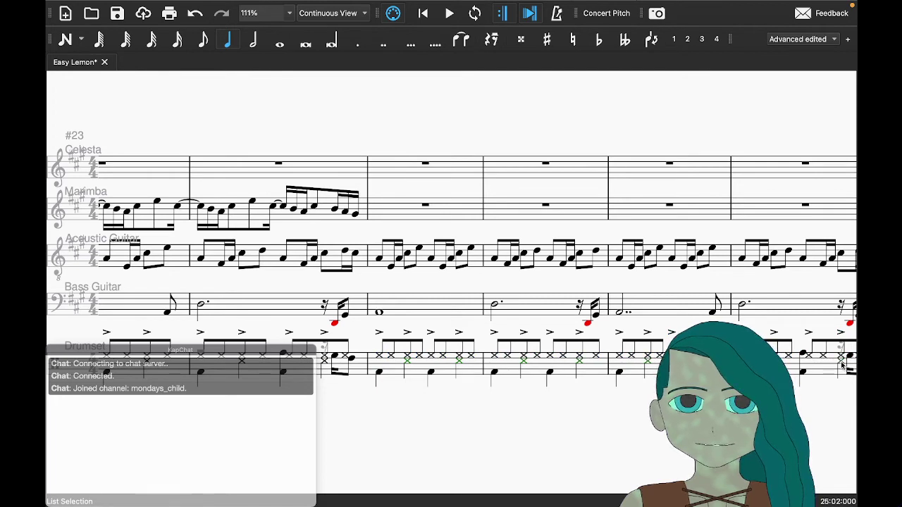
{"action": "scroll", "coordinate": [840, 363], "scroll_direction": "right", "scroll_amount": 4}
{"action": "key", "text": "Up"}
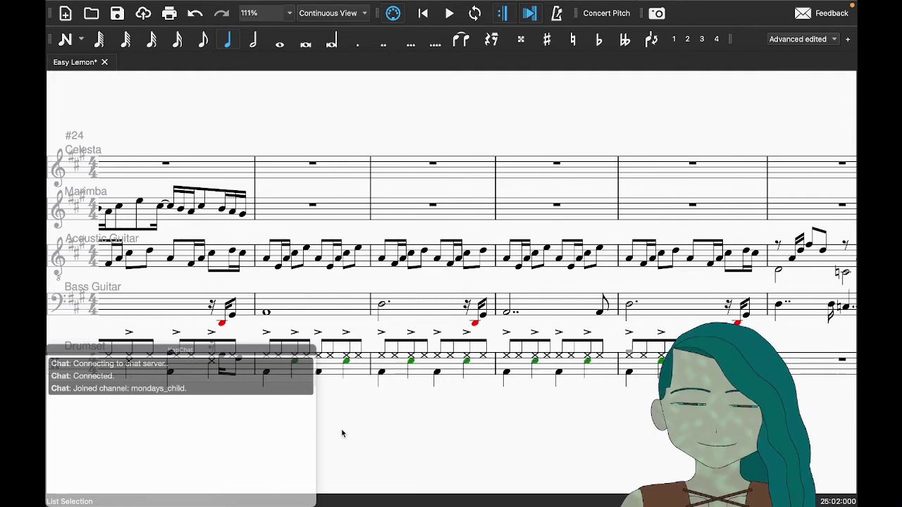
{"action": "key", "text": "Escape"}
Step: Check Drumset bar 25, switch to GarageBand and play the cycled bars 25 through 28 to compare the pattern
{"action": "left_click", "coordinate": [331, 378]}
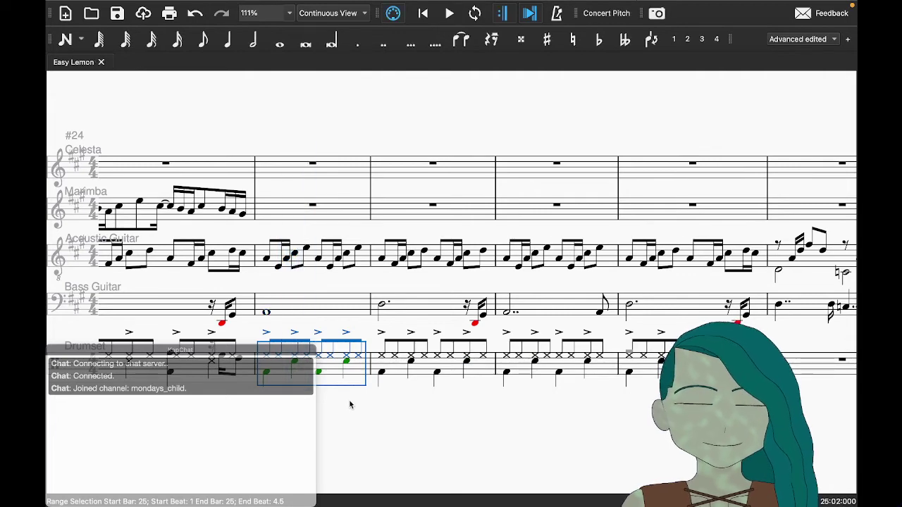
{"action": "left_click", "coordinate": [340, 405]}
{"action": "key", "text": "super+Tab"}
{"action": "key", "text": "space"}
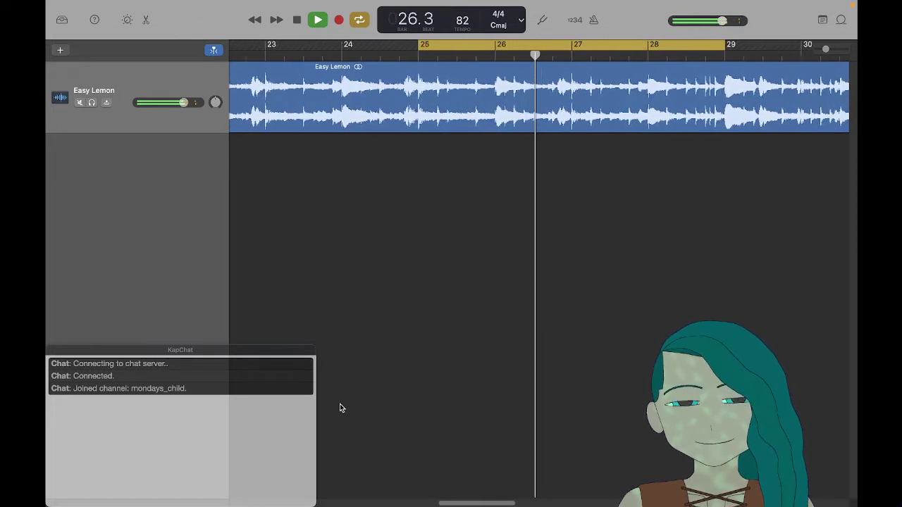
{"action": "key", "text": "space"}
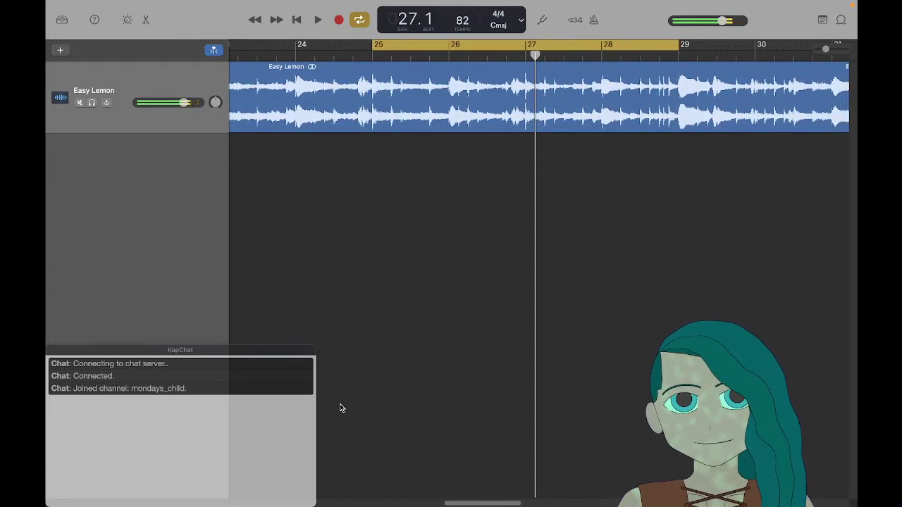
{"action": "key", "text": "space"}
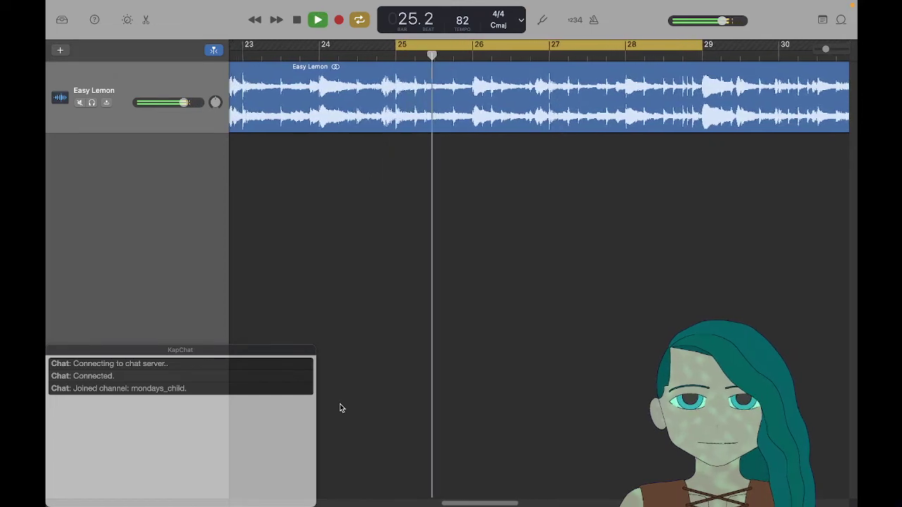
{"action": "key", "text": "space"}
Step: Turn off the cycle and play the track from around bar 24 to hear the lead-in to bar 25
{"action": "key", "text": "c"}
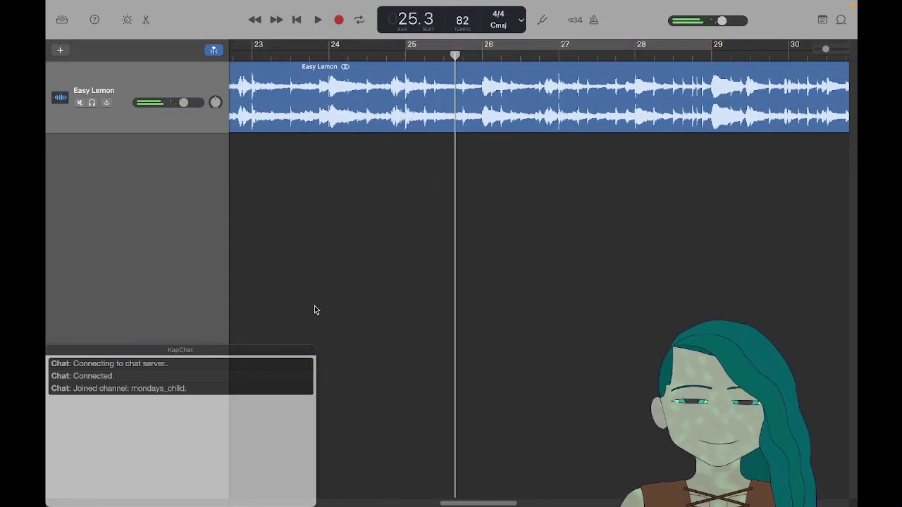
{"action": "left_click", "coordinate": [332, 53]}
{"action": "key", "text": "space"}
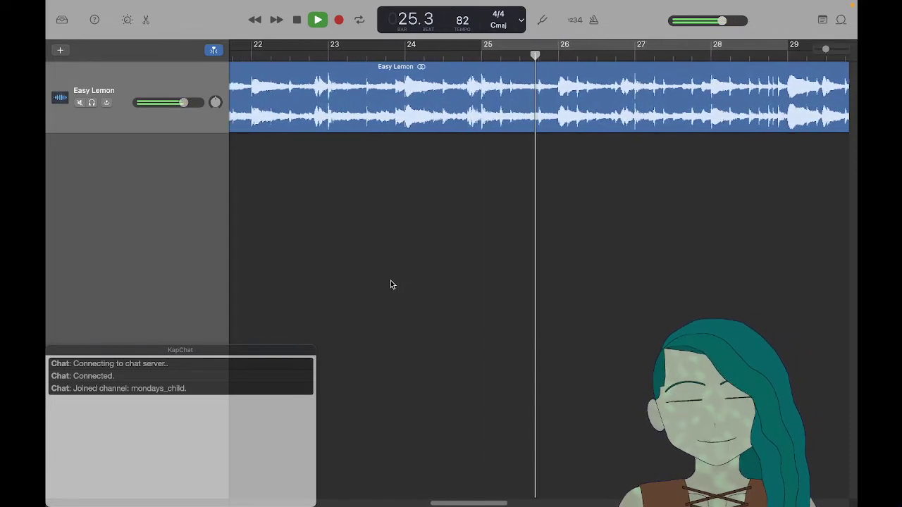
{"action": "left_click", "coordinate": [390, 54]}
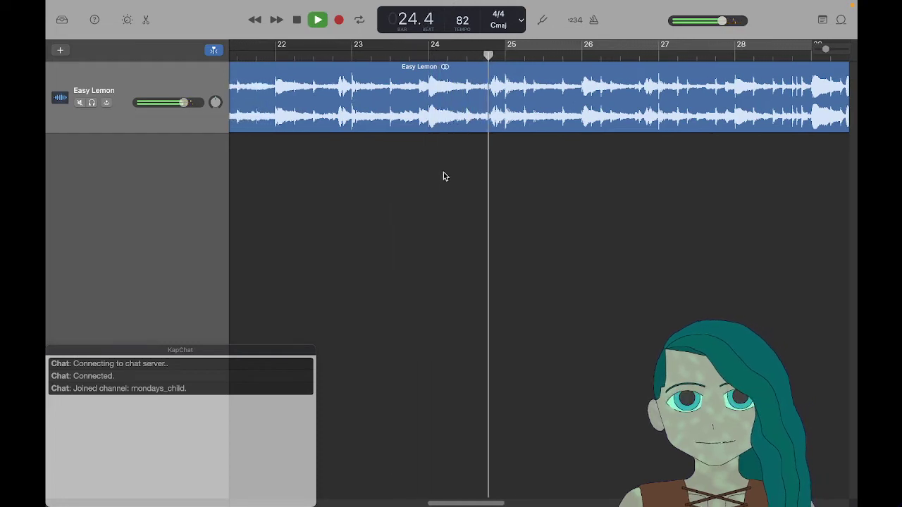
Step: Set the cycle to bars 24 and 25 and play them to hear the transition
{"action": "key", "text": "space"}
{"action": "left_click_drag", "start_coordinate": [443, 49], "coordinate": [598, 50]}
{"action": "key", "text": "space"}
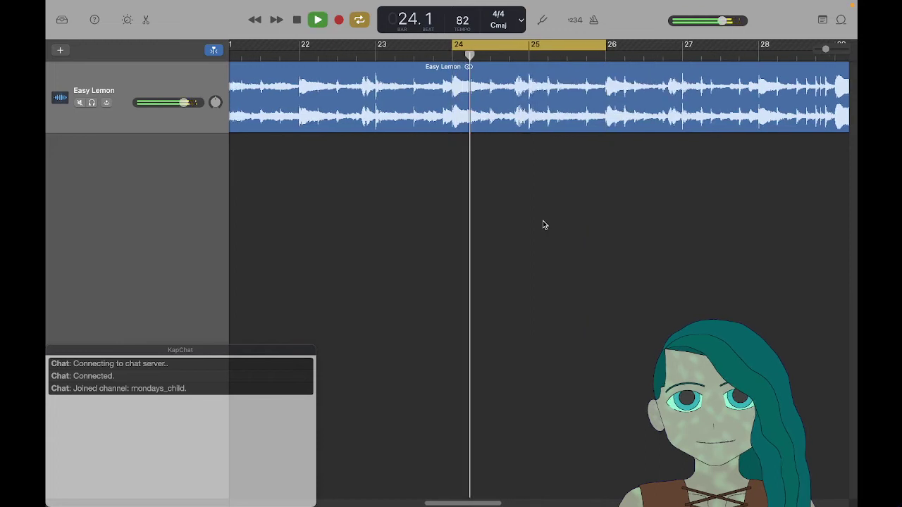
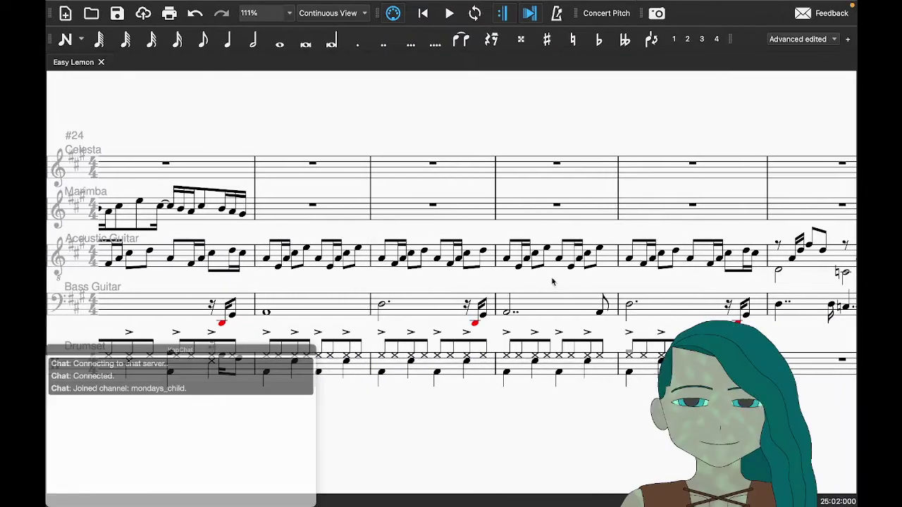
Step: In MuseScore, enter a voice 3 High Floor Tom crotchet on beat 1 of Drumset bar 25
{"action": "scroll", "coordinate": [441, 361], "scroll_direction": "left", "scroll_amount": 3}
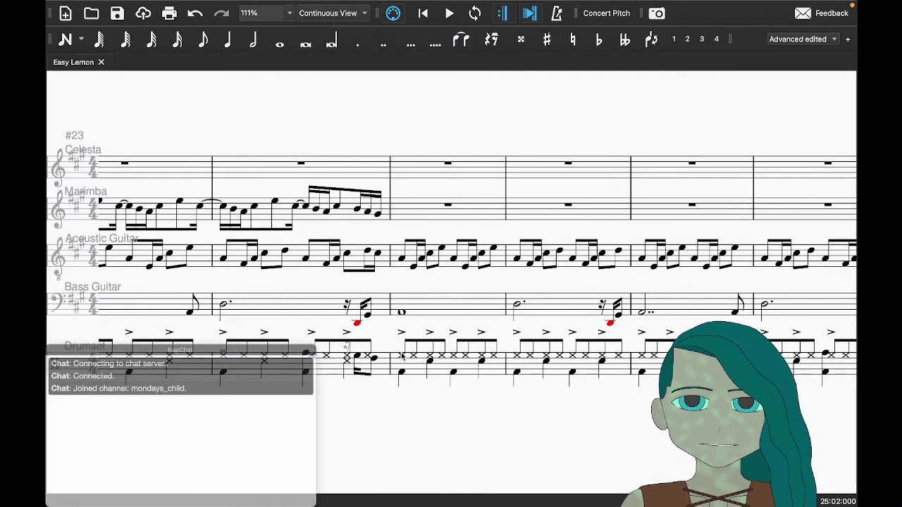
{"action": "left_click", "coordinate": [402, 356]}
{"action": "key", "text": "n"}
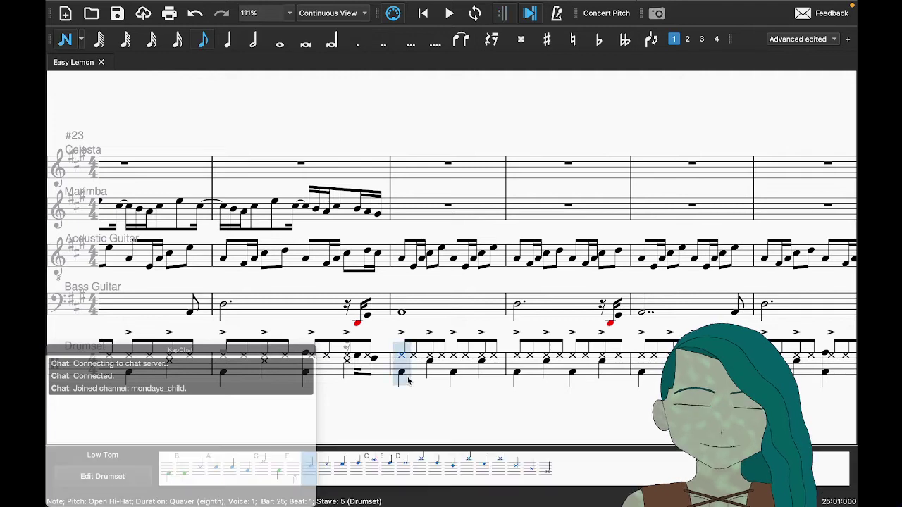
{"action": "key", "text": "ctrl+alt+3"}
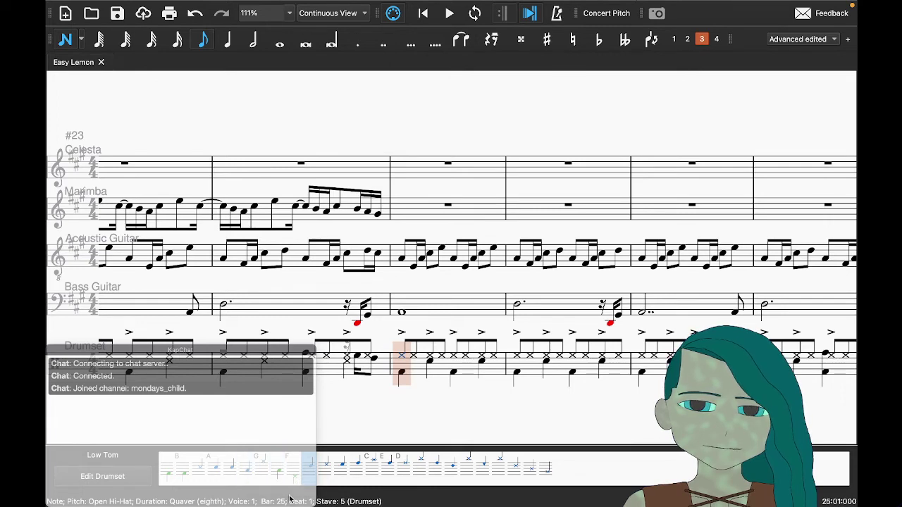
{"action": "left_click", "coordinate": [278, 469]}
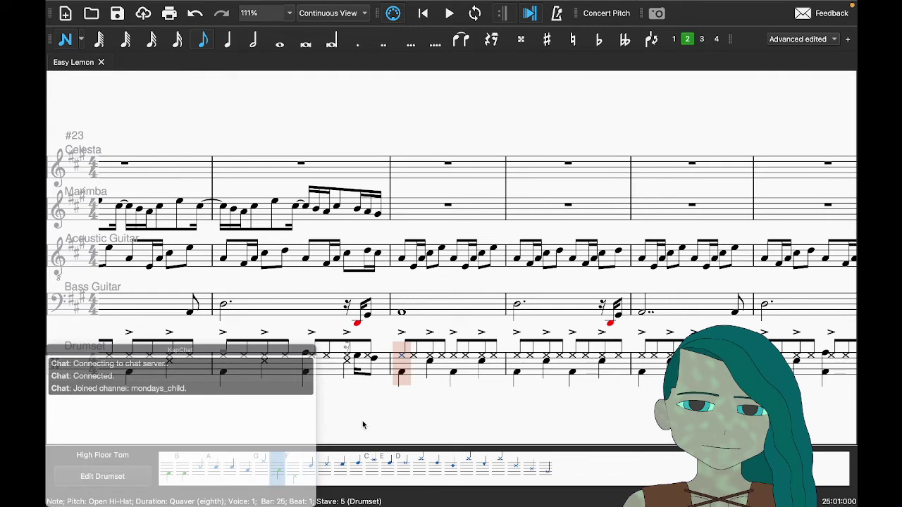
{"action": "key", "text": "ctrl+alt+3"}
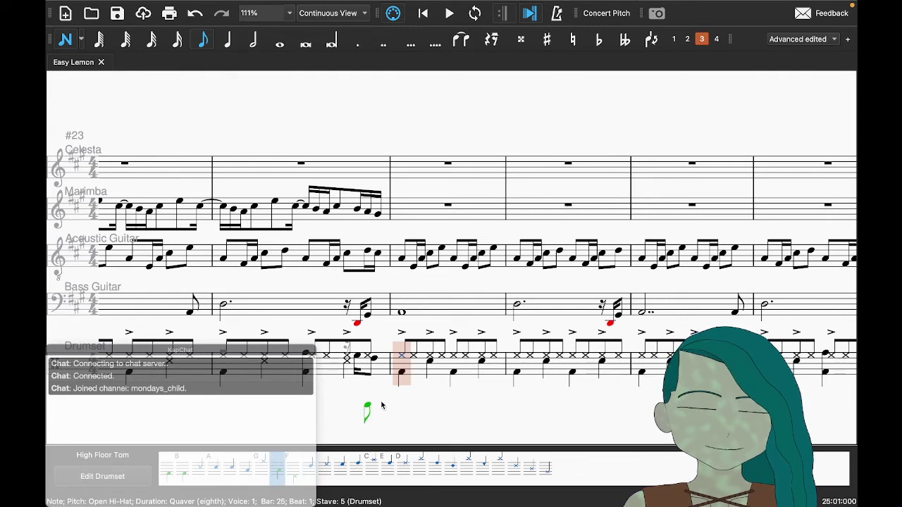
{"action": "key", "text": "5"}
{"action": "left_click", "coordinate": [401, 372]}
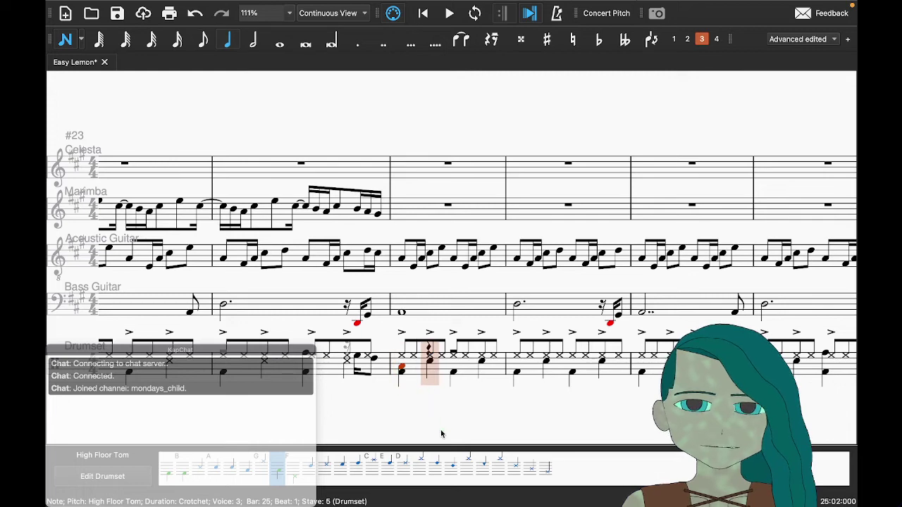
{"action": "key", "text": "Escape"}
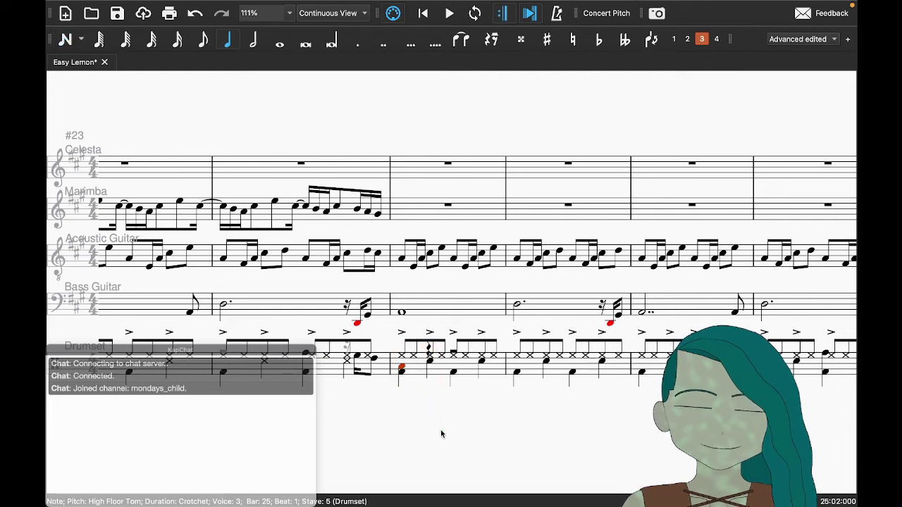
Step: Change the voice 3 rest on beat 2 of Drumset bar 25 to a hidden dotted minim rest and save the score
{"action": "left_click", "coordinate": [428, 348]}
{"action": "key", "text": "6"}
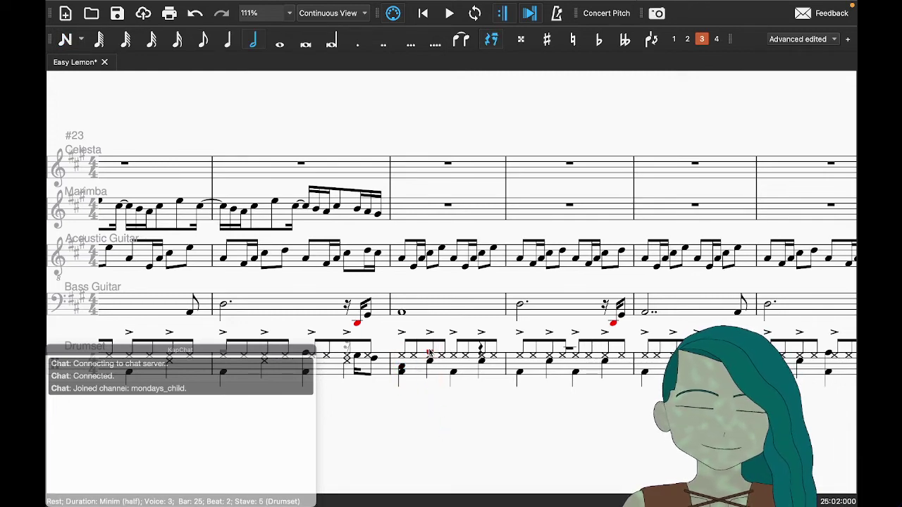
{"action": "key", "text": "period"}
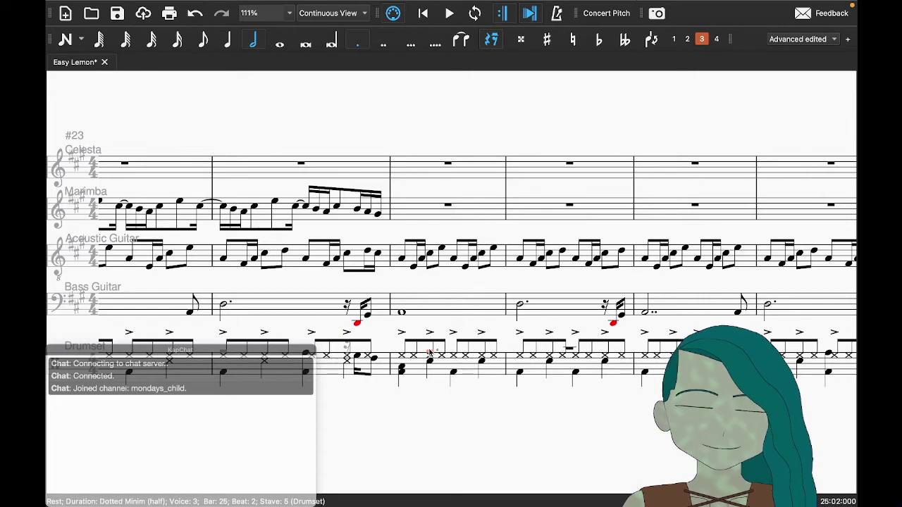
{"action": "key", "text": "Escape"}
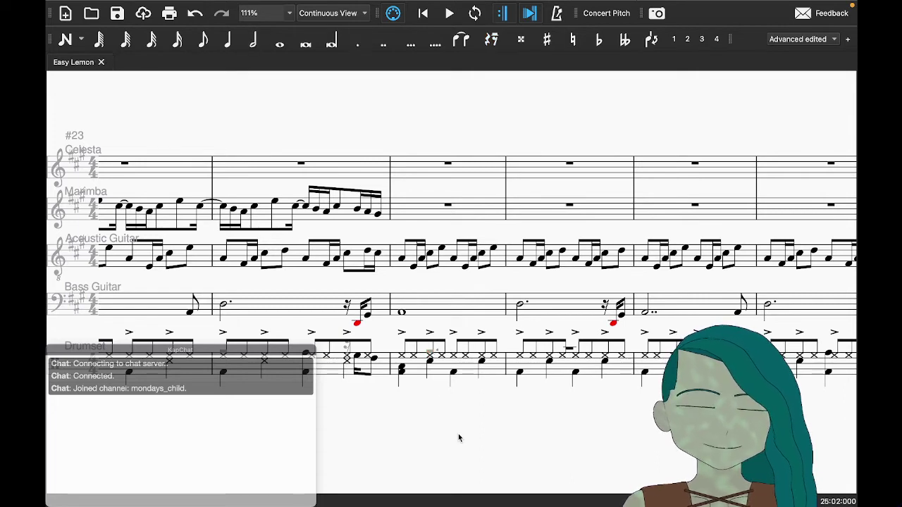
Step: Add a voice 4 Crash Cymbal 1 semibreve on beat 1 of Drumset bar 25 and save the score
{"action": "left_click", "coordinate": [401, 369]}
{"action": "key", "text": "n"}
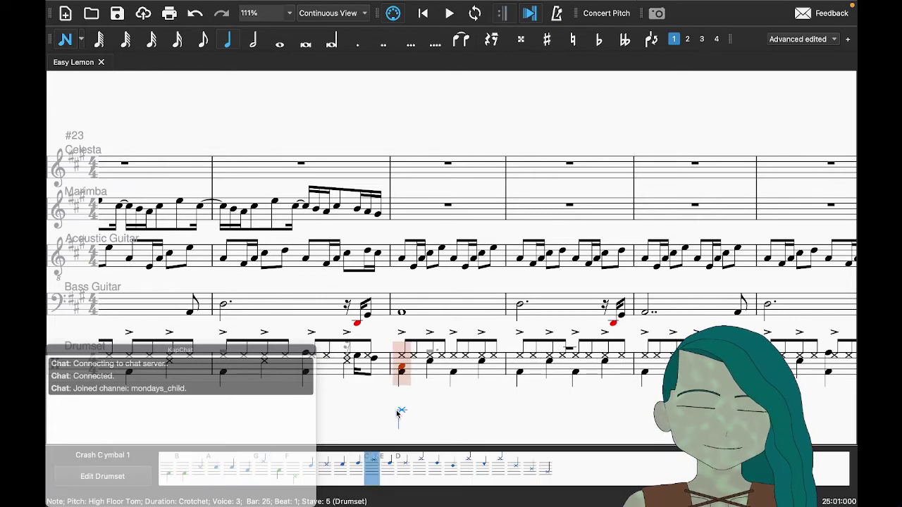
{"action": "key", "text": "ctrl+alt+4"}
{"action": "key", "text": "7"}
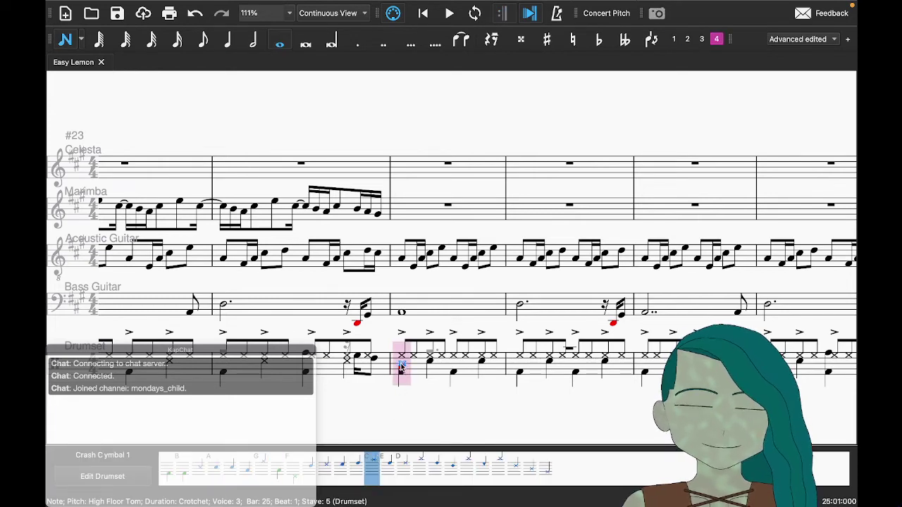
{"action": "left_click", "coordinate": [402, 347]}
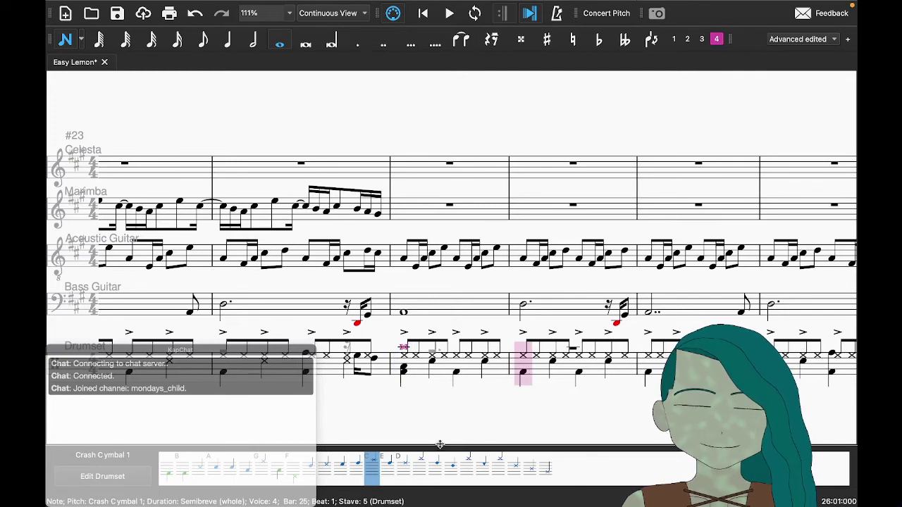
{"action": "key", "text": "Escape"}
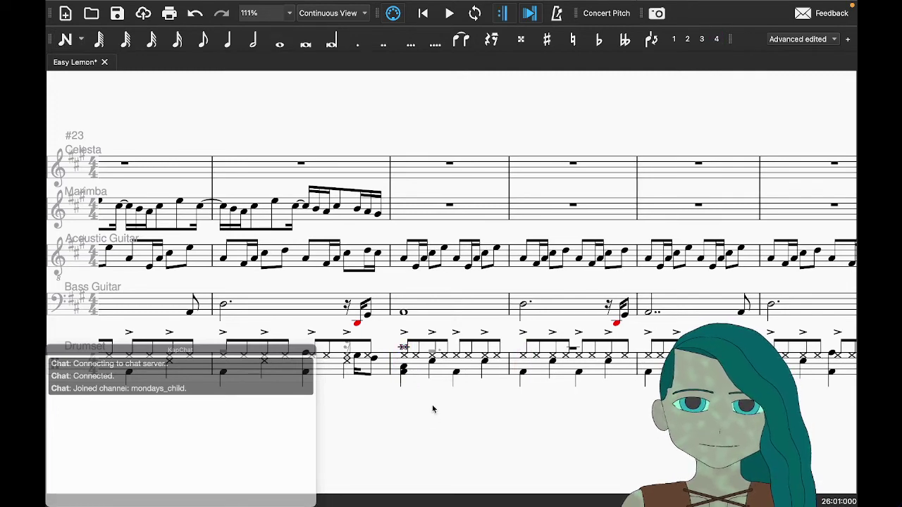
{"action": "key", "text": "ctrl+s"}
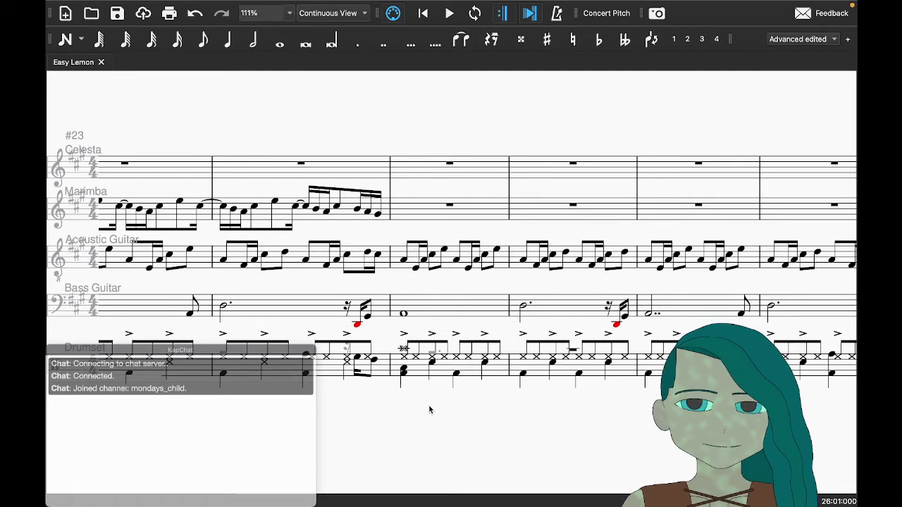
Step: Switch to GarageBand, set the cycle to bars 25 through 28 and play them through to the bar 28 fill
{"action": "key", "text": "super+Tab"}
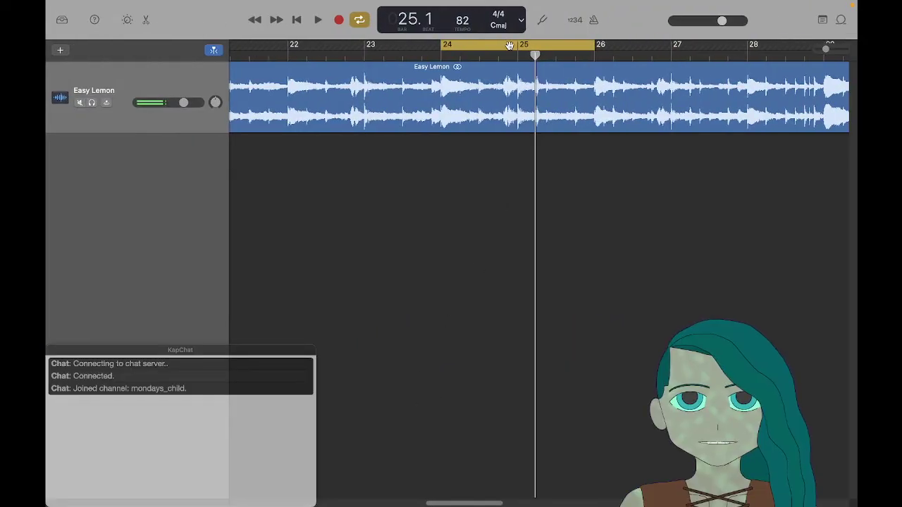
{"action": "left_click_drag", "start_coordinate": [509, 45], "coordinate": [588, 44]}
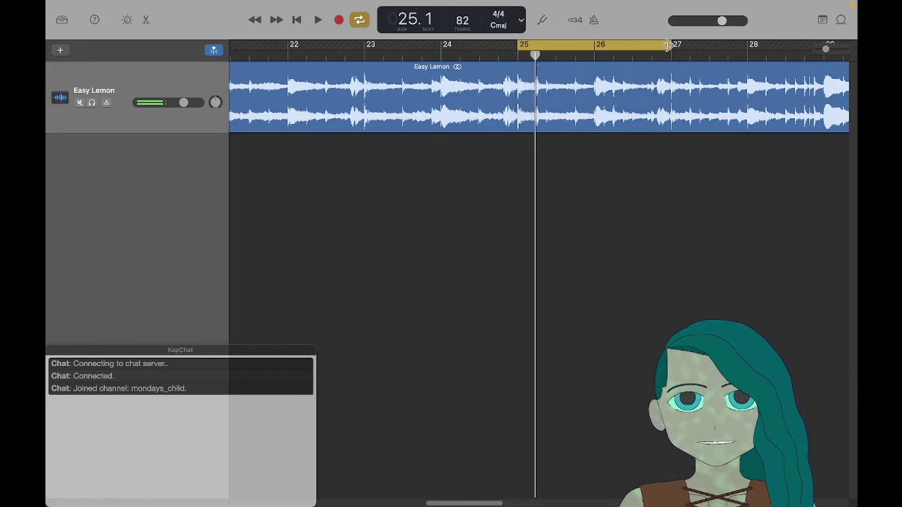
{"action": "left_click_drag", "start_coordinate": [667, 45], "coordinate": [821, 64]}
{"action": "key", "text": "space"}
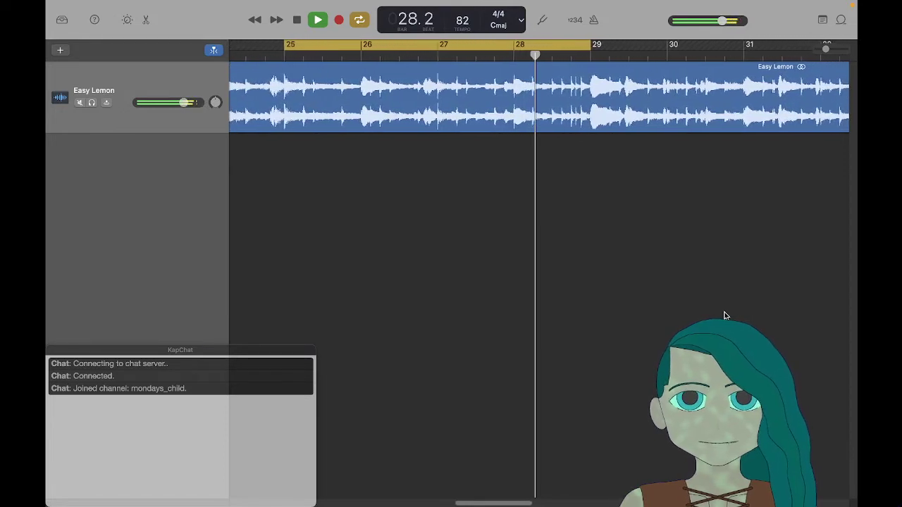
{"action": "key", "text": "space"}
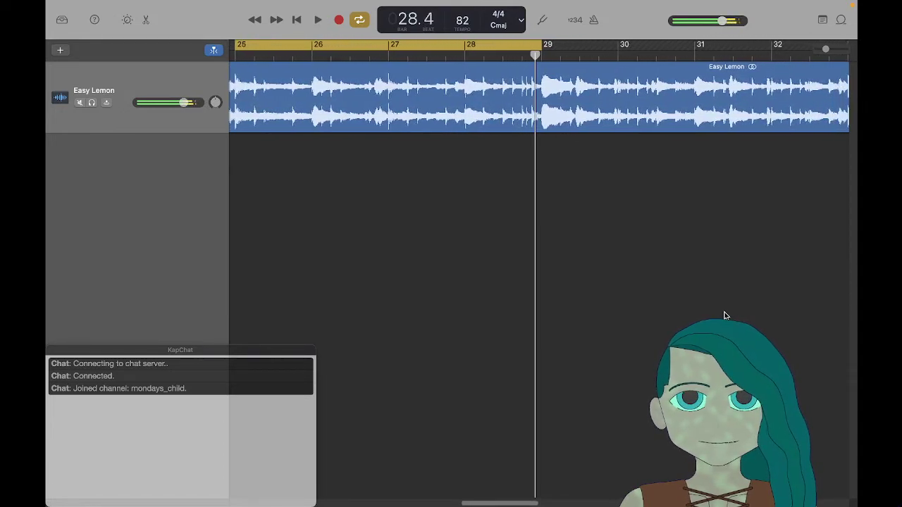
{"action": "key", "text": "super+Tab"}
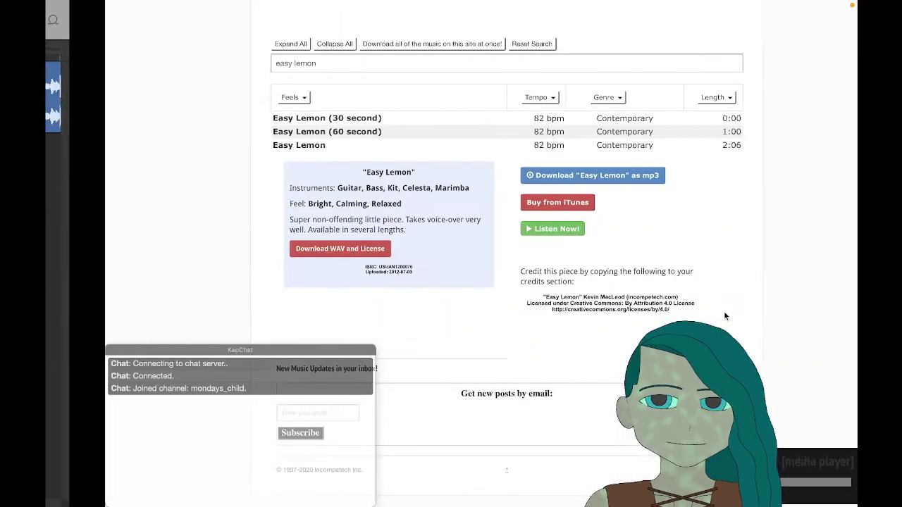
{"action": "key", "text": "super+Tab"}
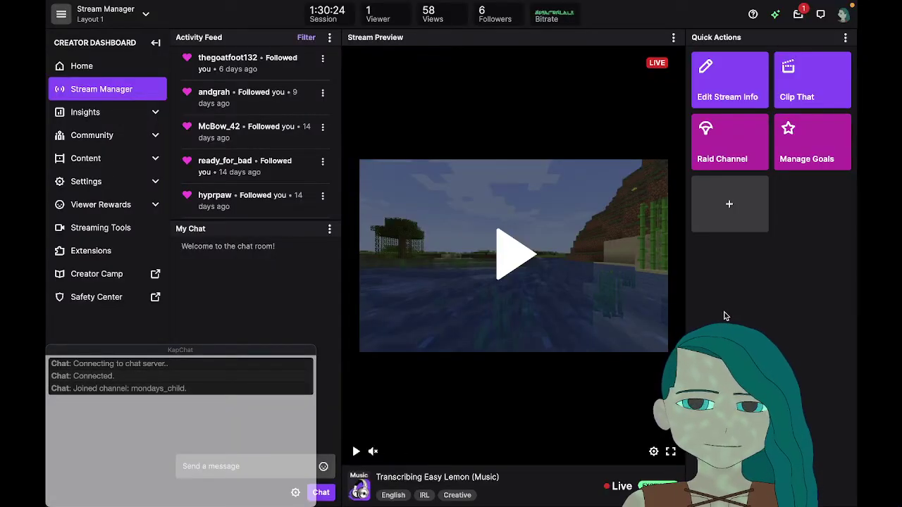
{"action": "key", "text": "super+Tab"}
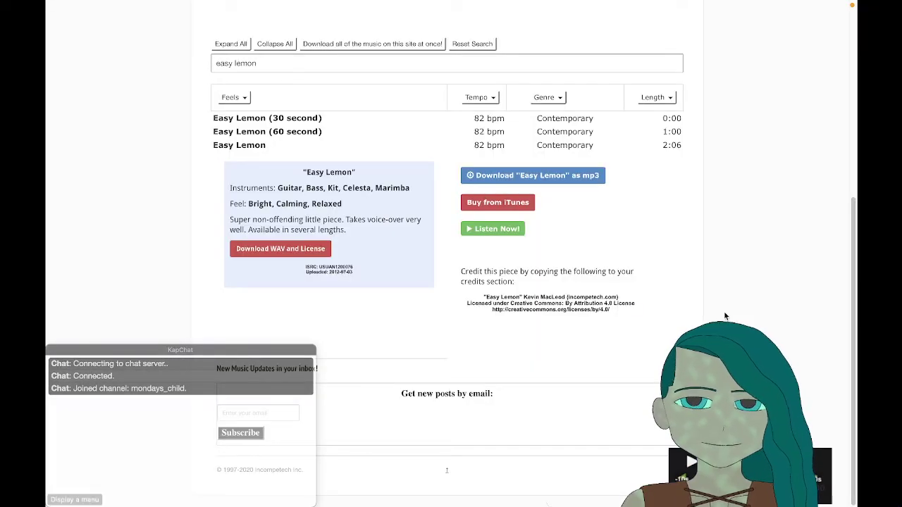
Step: Return to GarageBand and replay the cycled bars 25 through 28 of Easy Lemon, listening to the drums up to the bar 28 fill
{"action": "key", "text": "ctrl+Right"}
{"action": "key", "text": "space"}
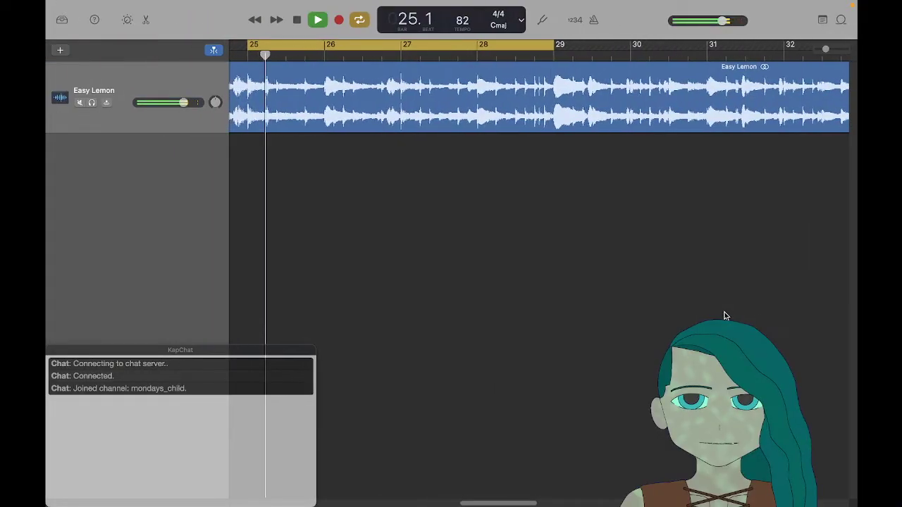
{"action": "scroll", "coordinate": [724, 314], "scroll_direction": "left", "scroll_amount": 2}
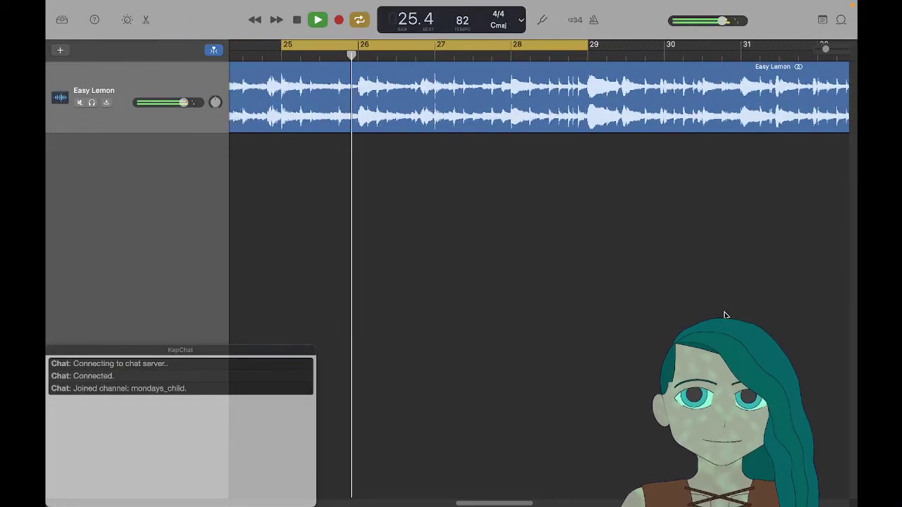
{"action": "scroll", "coordinate": [724, 315], "scroll_direction": "left", "scroll_amount": 2}
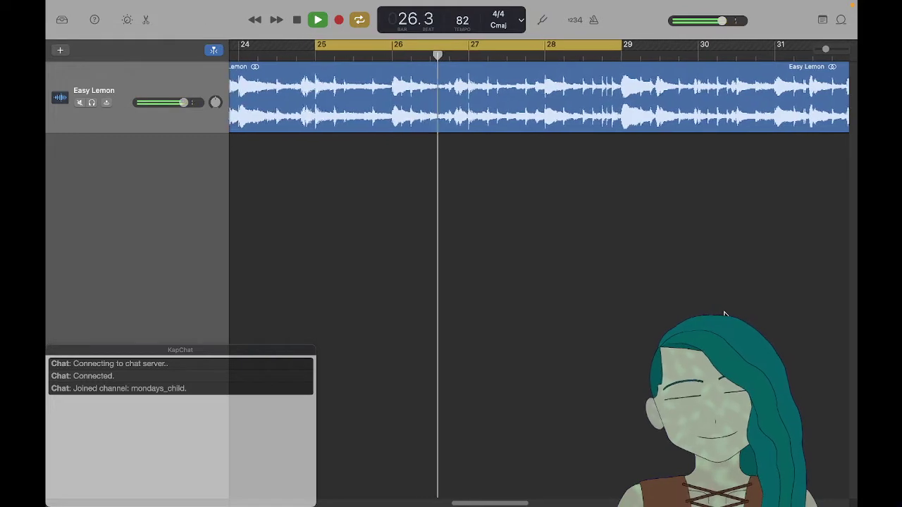
{"action": "scroll", "coordinate": [724, 315], "scroll_direction": "left", "scroll_amount": 2}
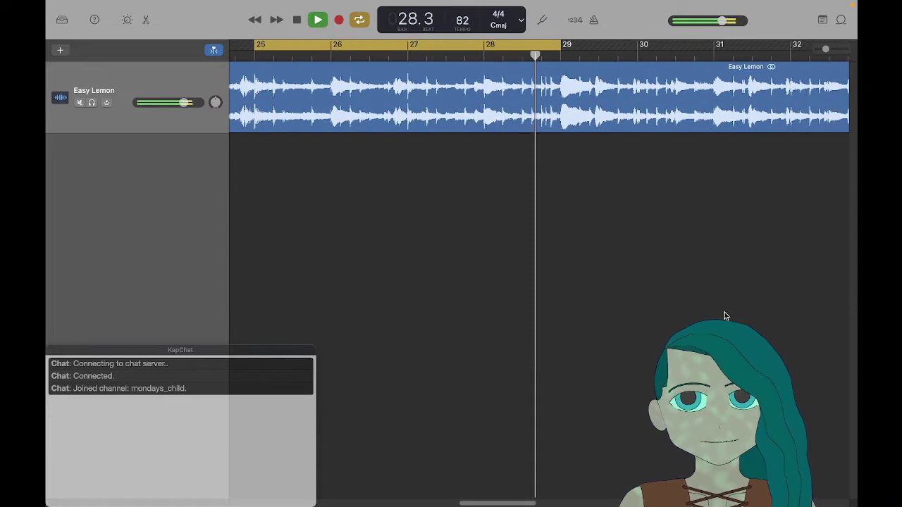
{"action": "key", "text": "Left"}
{"action": "key", "text": "Left"}
{"action": "key", "text": "Left"}
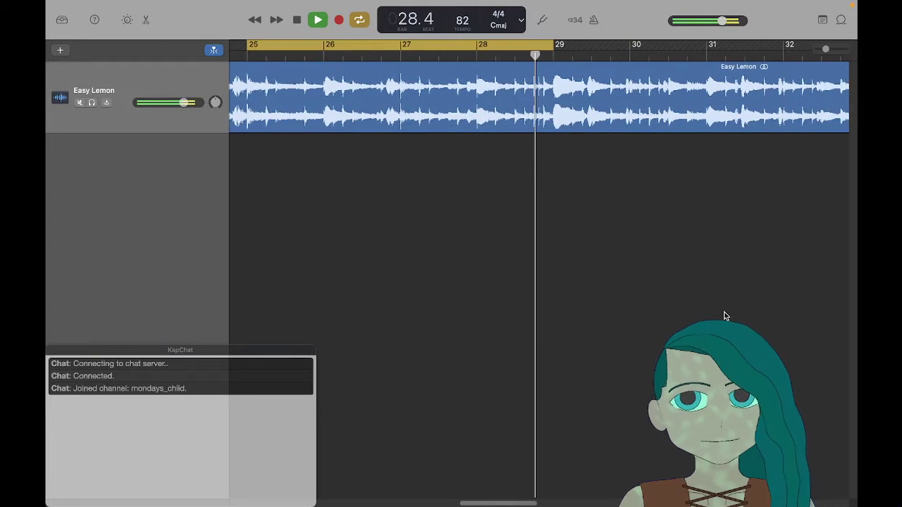
{"action": "key", "text": "space"}
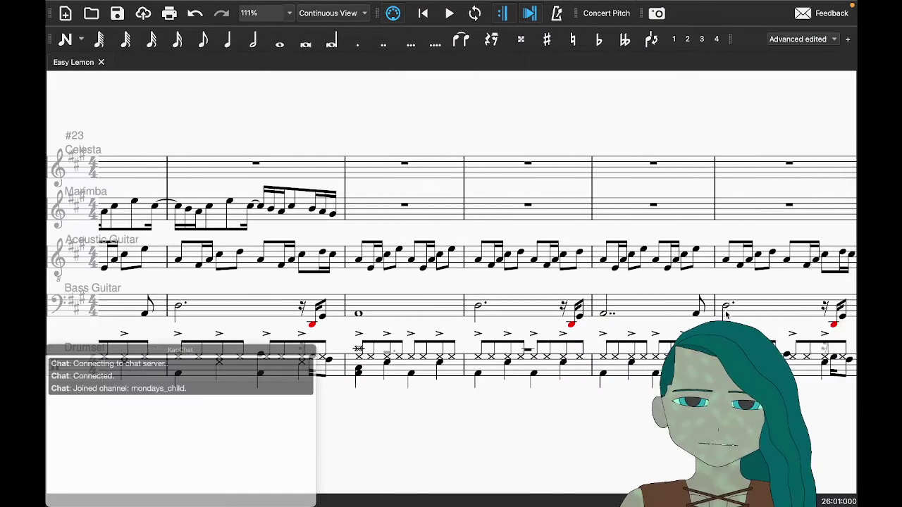
Step: In MuseScore, add a voice 4 Crash Cymbal 1 semibreve on beat 1 of Drumset bar 28
{"action": "scroll", "coordinate": [607, 340], "scroll_direction": "right", "scroll_amount": 1}
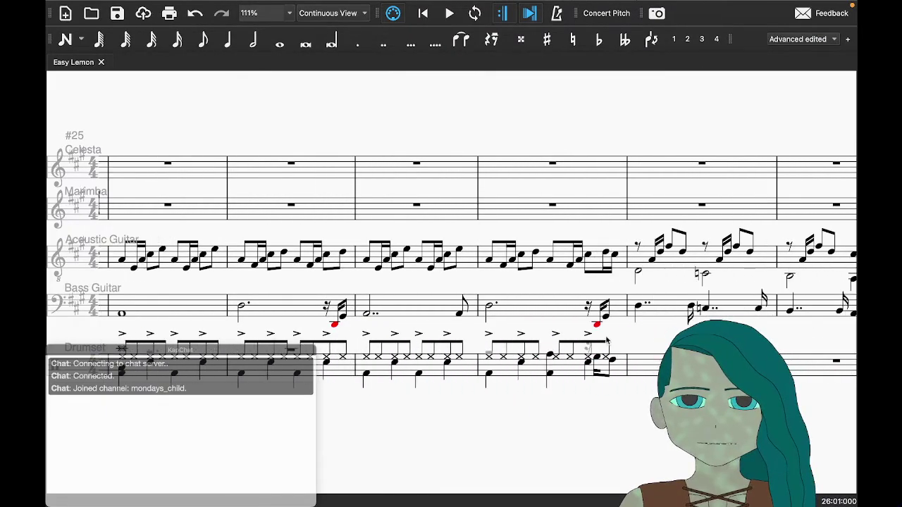
{"action": "left_click", "coordinate": [489, 358]}
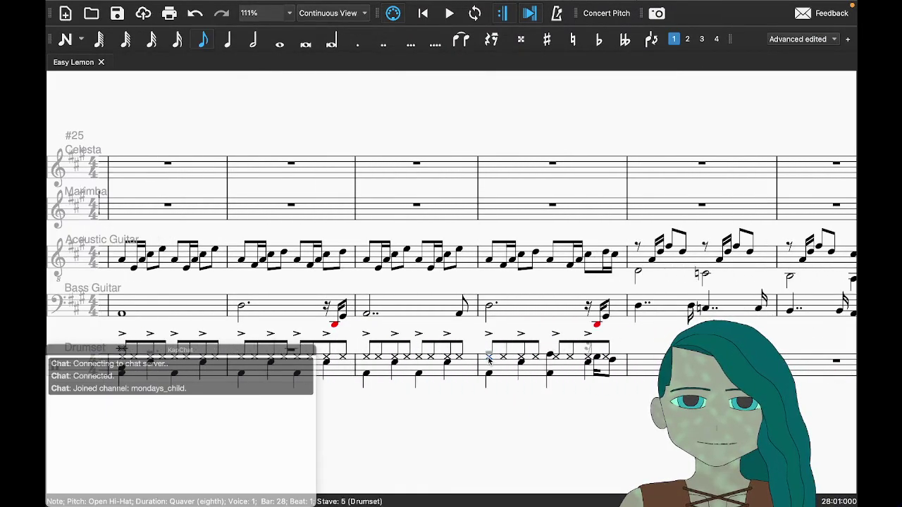
{"action": "key", "text": "n"}
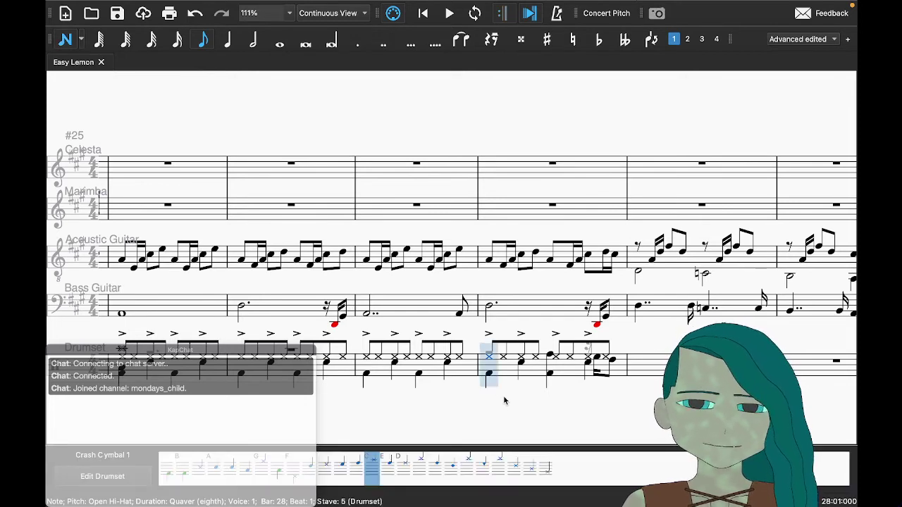
{"action": "key", "text": "ctrl+alt+4"}
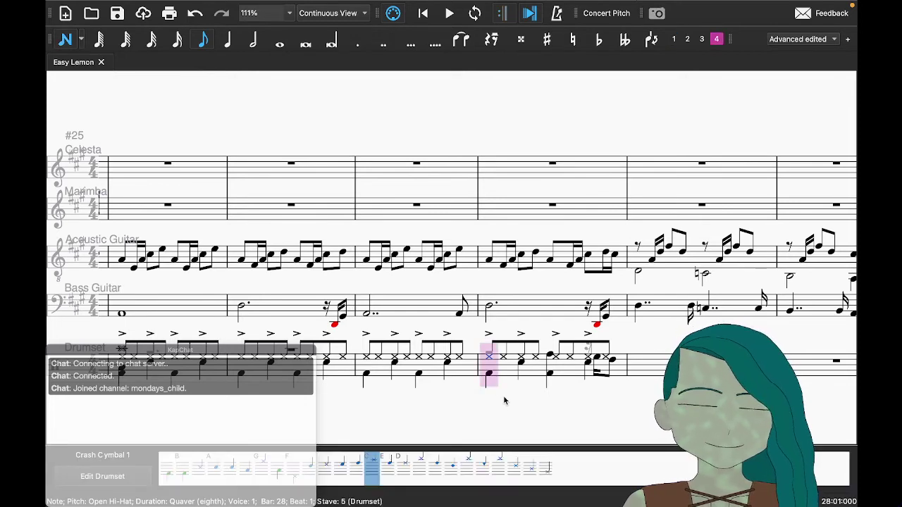
{"action": "key", "text": "7"}
{"action": "left_click", "coordinate": [490, 351]}
{"action": "key", "text": "Escape"}
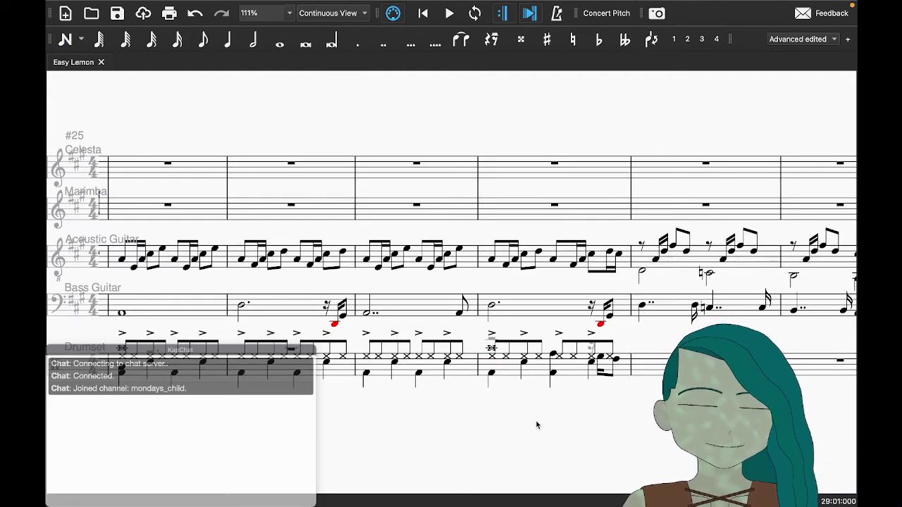
Step: Switch to GarageBand, set the cycle to bar 28 only and play it
{"action": "key", "text": "super+Tab"}
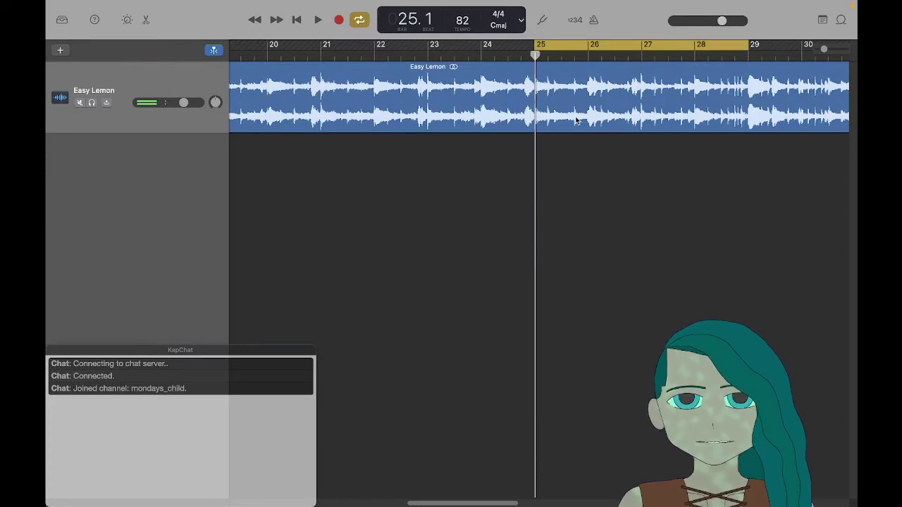
{"action": "scroll", "coordinate": [575, 120], "scroll_direction": "right", "scroll_amount": 2}
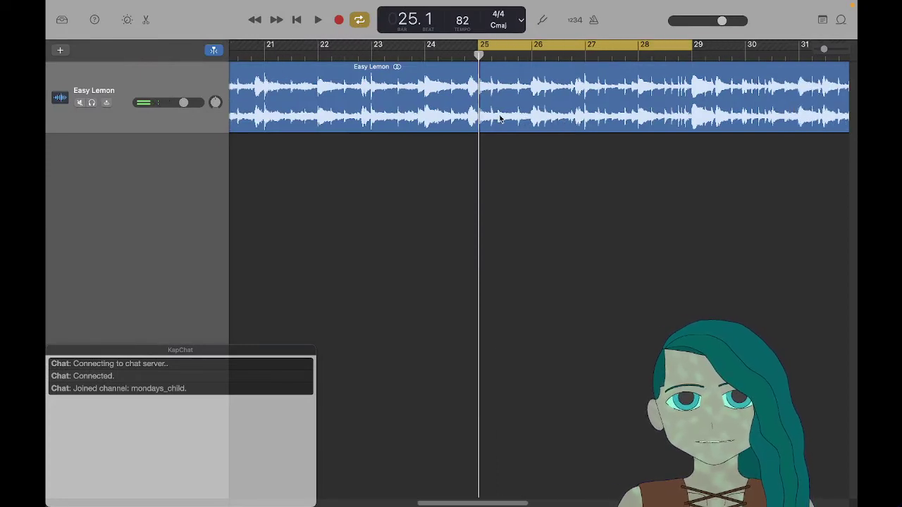
{"action": "key", "text": "super+Right"}
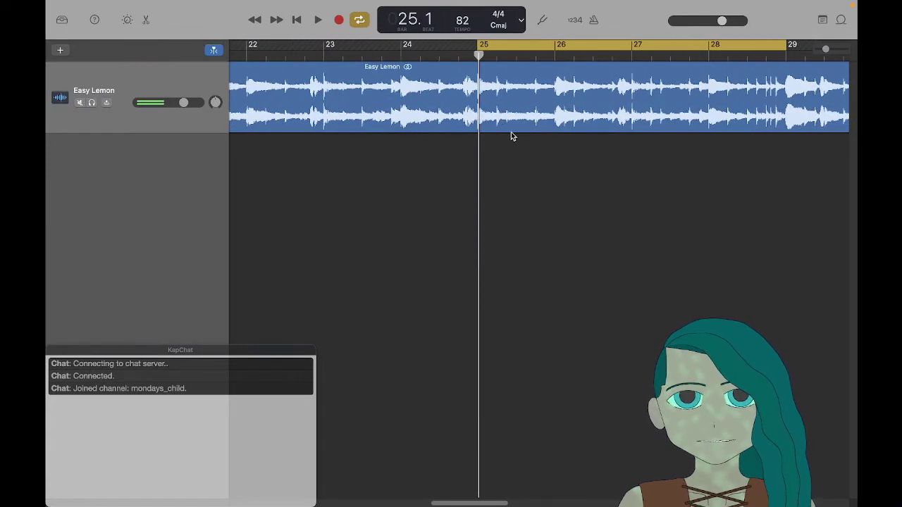
{"action": "scroll", "coordinate": [511, 132], "scroll_direction": "right", "scroll_amount": 3}
{"action": "left_click_drag", "start_coordinate": [404, 46], "coordinate": [638, 72]}
{"action": "key", "text": "space"}
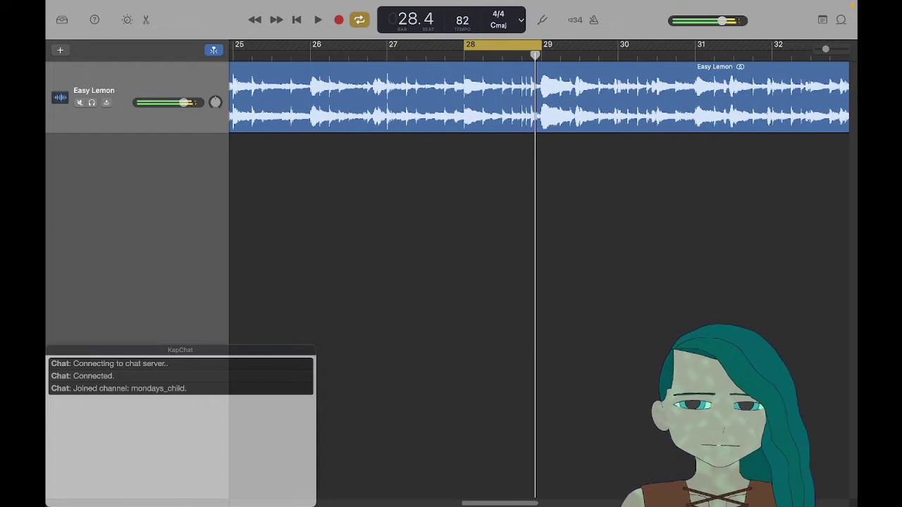
Step: Check the voice 3 tom notes on beat 4 of Drumset bar 28 in MuseScore against bar 28 played in GarageBand
{"action": "key", "text": "super+Tab"}
{"action": "scroll", "coordinate": [718, 335], "scroll_direction": "right", "scroll_amount": 2}
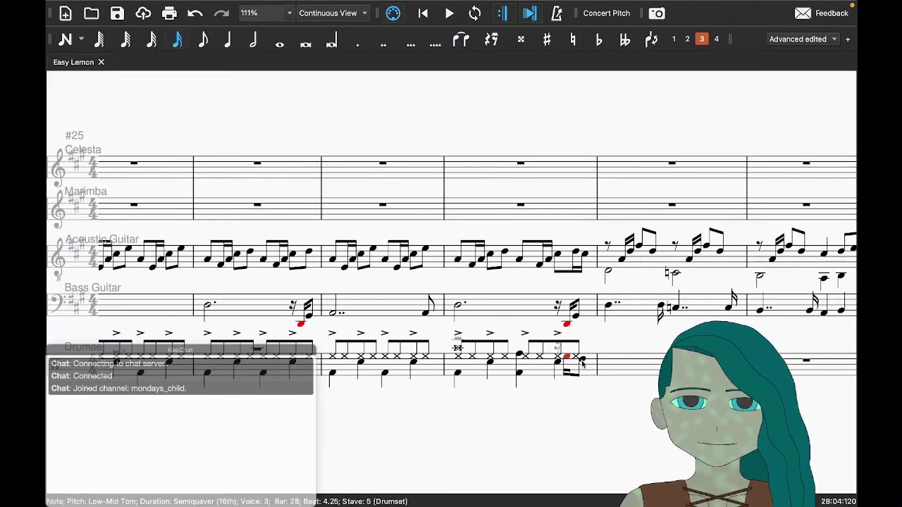
{"action": "left_click", "coordinate": [582, 360]}
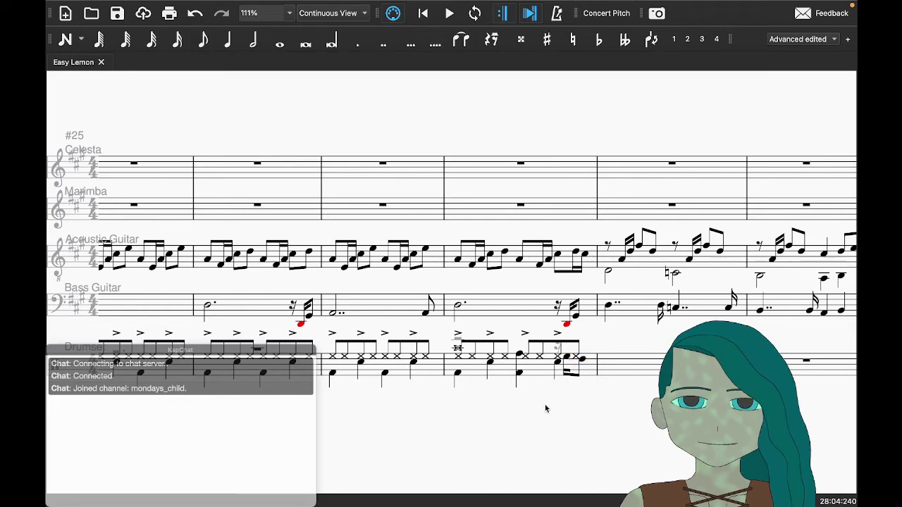
{"action": "key", "text": "super+Tab"}
{"action": "key", "text": "space"}
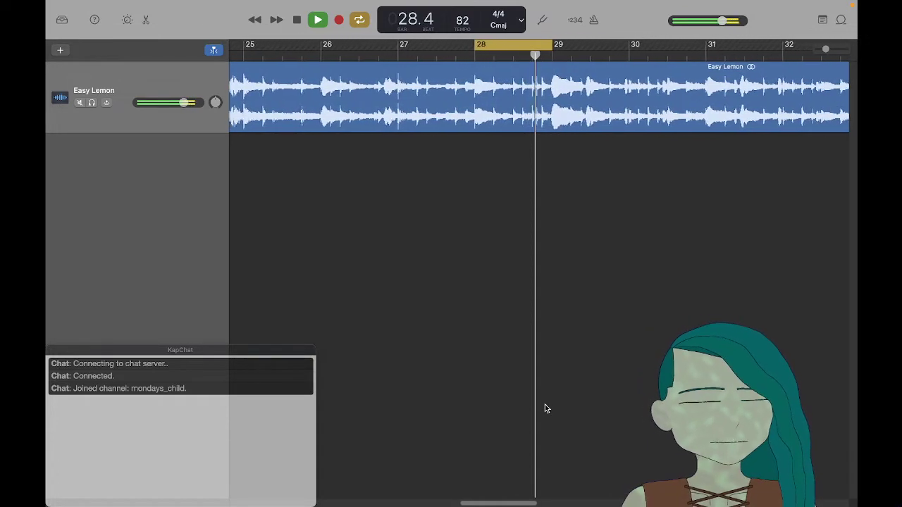
Step: In MuseScore, shorten bar 28's beat 4 voice 2 Acoustic Snare to a semiquaver, followed by a snare semiquaver and a snare quaver
{"action": "key", "text": "ctrl+Left"}
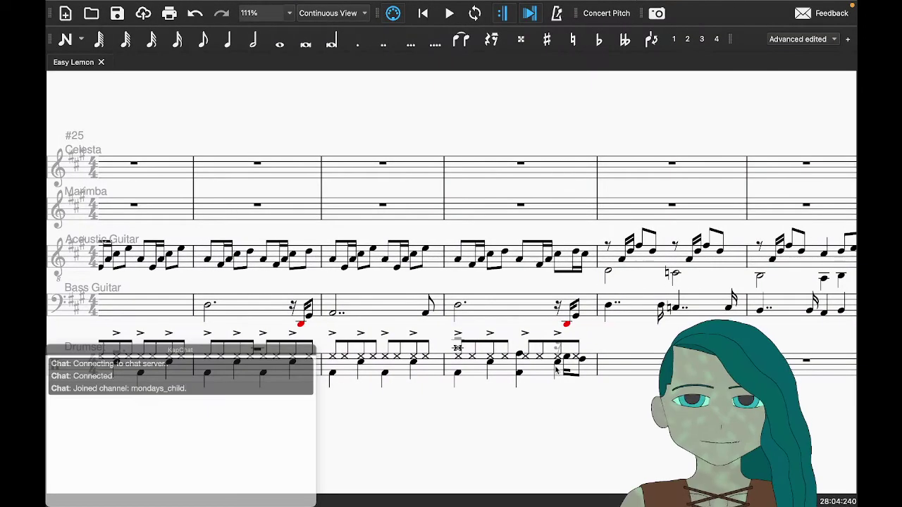
{"action": "key", "text": "3"}
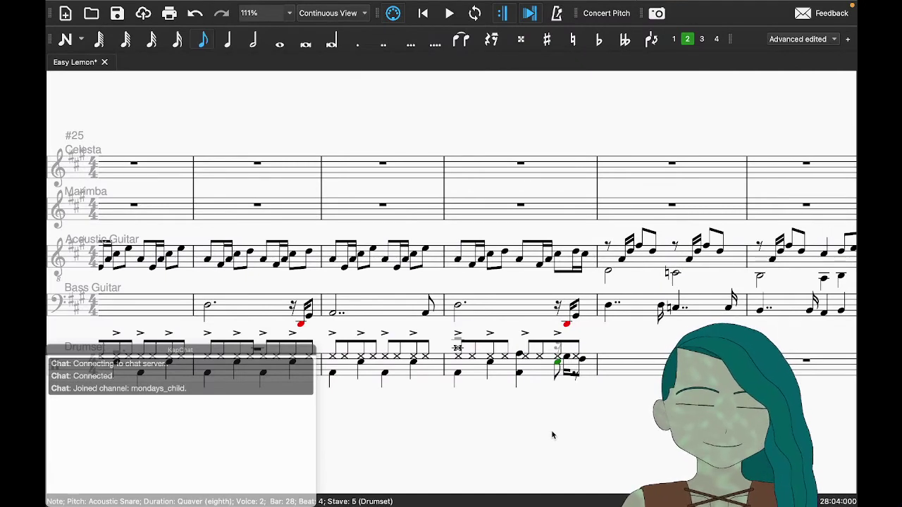
{"action": "key", "text": "Right"}
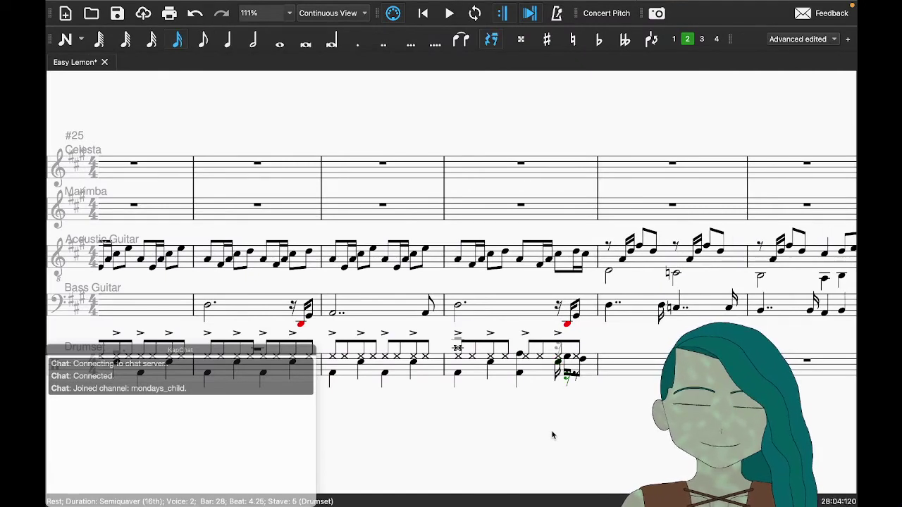
{"action": "key", "text": "n"}
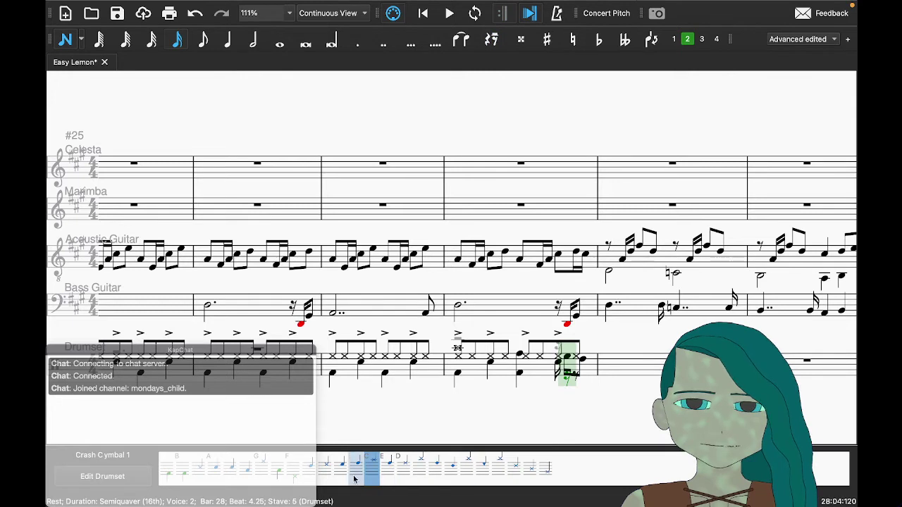
{"action": "key", "text": "ctrl+alt+2"}
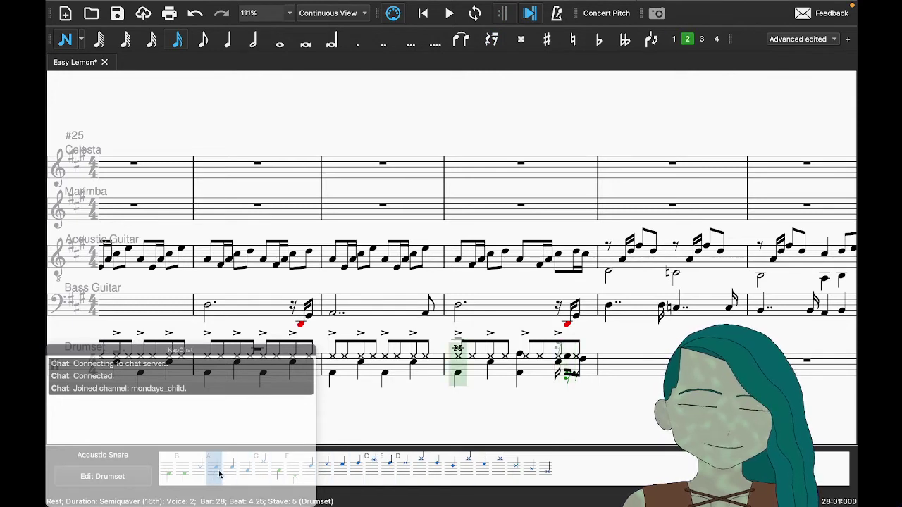
{"action": "left_click", "coordinate": [573, 363]}
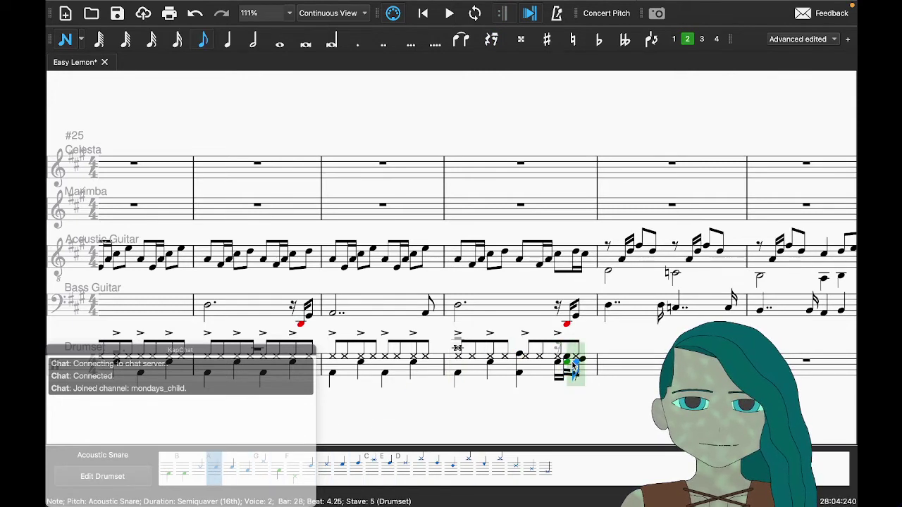
{"action": "left_click", "coordinate": [574, 365]}
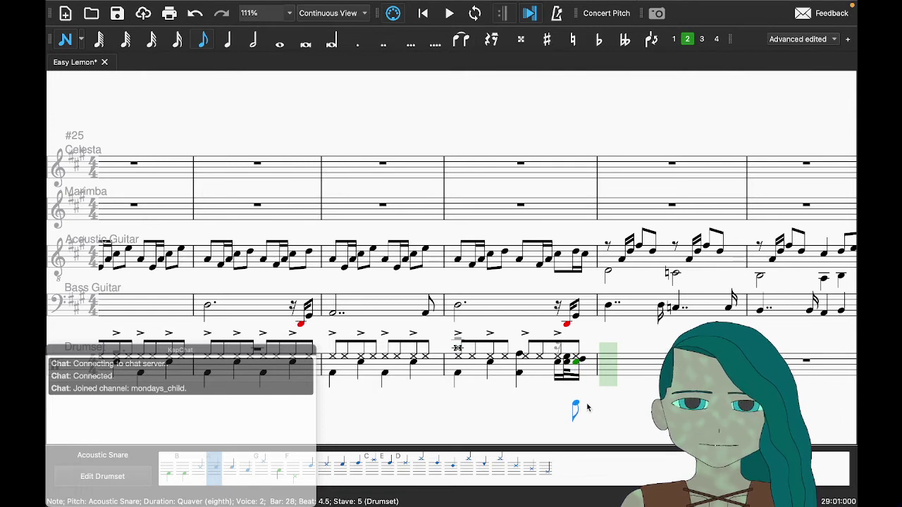
{"action": "key", "text": "Escape"}
{"action": "key", "text": "Escape"}
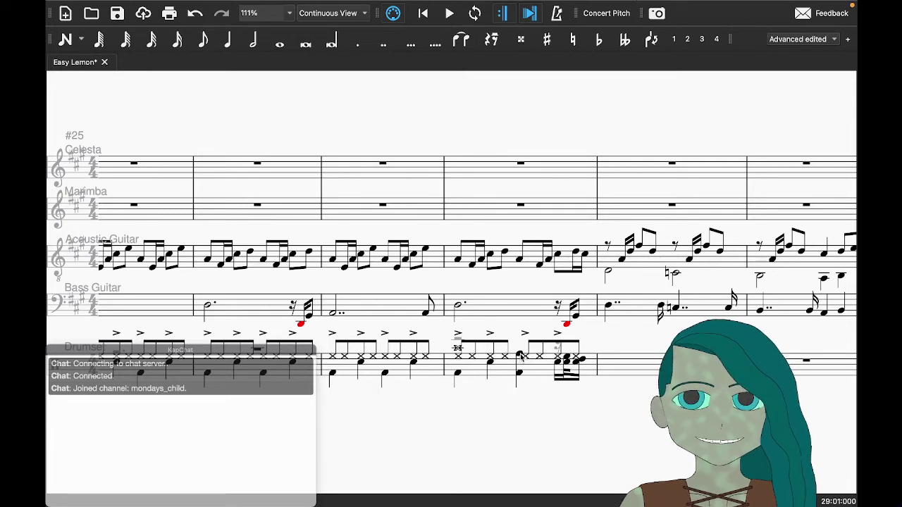
Step: Delete the voice 3 note on beat 3 of Drumset bar 28 and save the score
{"action": "key", "text": "Delete"}
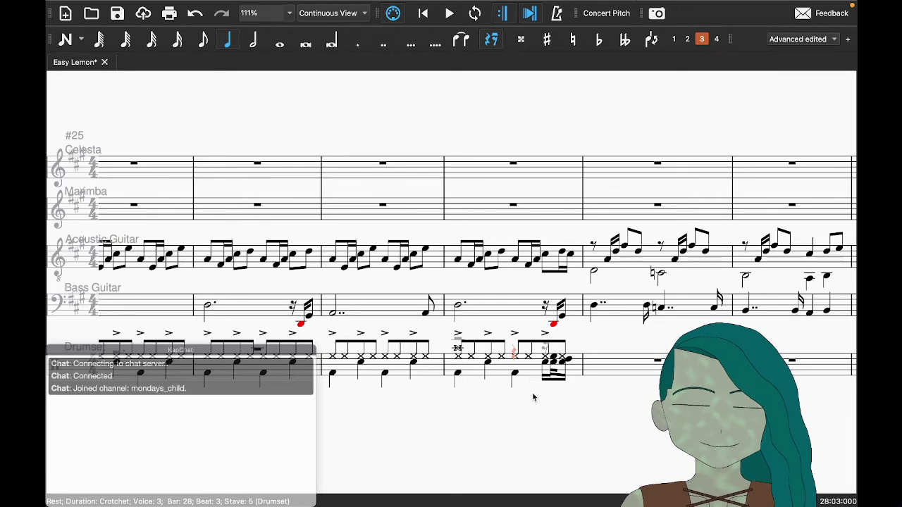
{"action": "key", "text": "ctrl+s"}
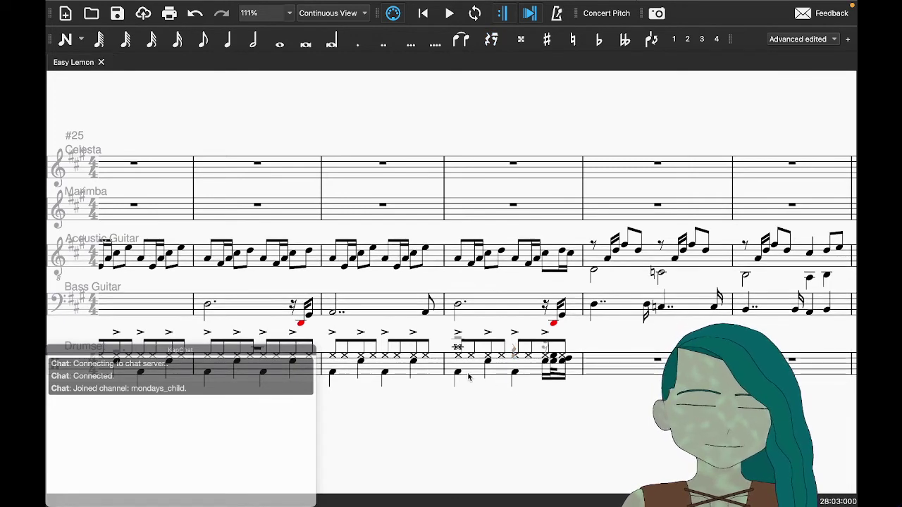
Step: Compare the playback of bar 28 in MuseScore with bar 28 in GarageBand, and turn off the GarageBand cycle
{"action": "key", "text": "space"}
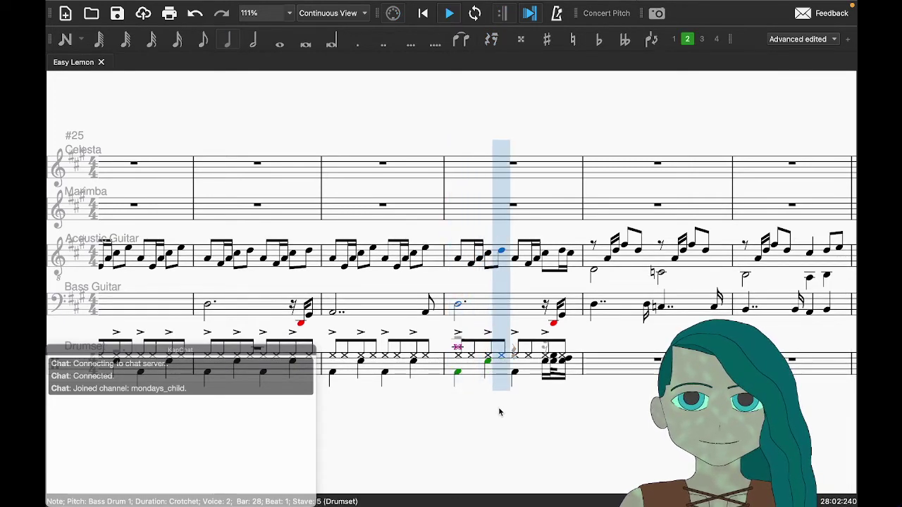
{"action": "key", "text": "space"}
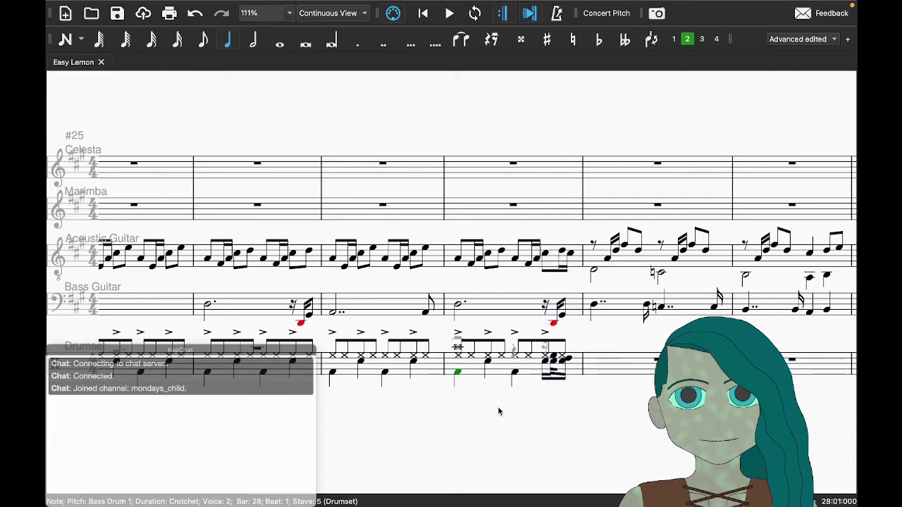
{"action": "key", "text": "ctrl+Right"}
{"action": "key", "text": "space"}
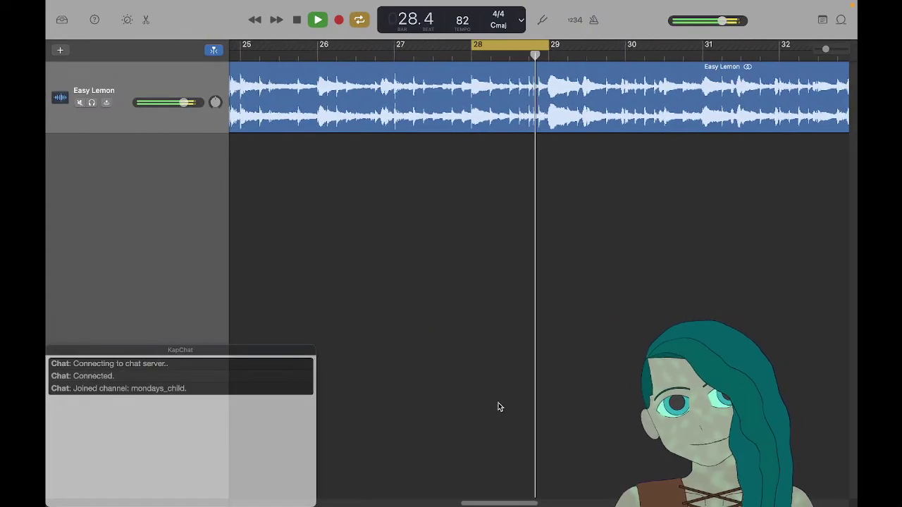
{"action": "key", "text": "c"}
{"action": "key", "text": "space"}
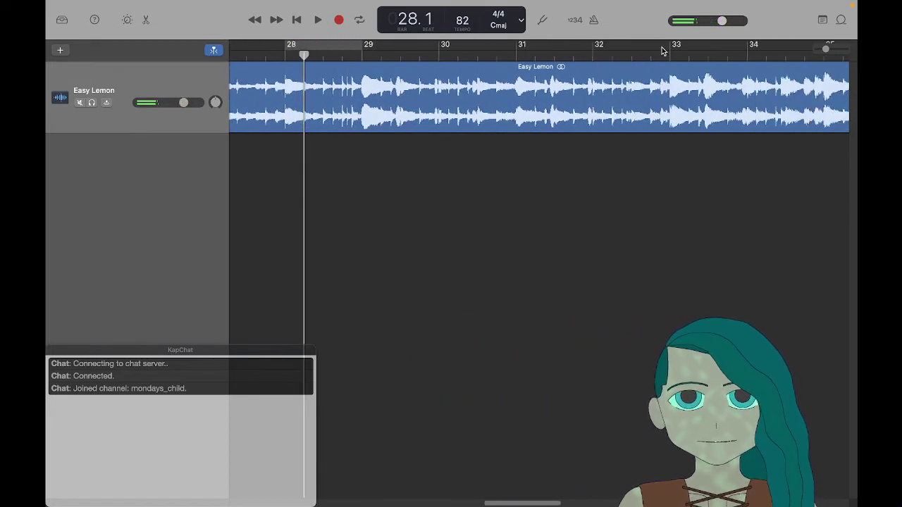
Step: Set the GarageBand cycle to bars 29 to 32 and listen to that section of the track
{"action": "left_click_drag", "start_coordinate": [671, 51], "coordinate": [370, 51]}
{"action": "key", "text": "space"}
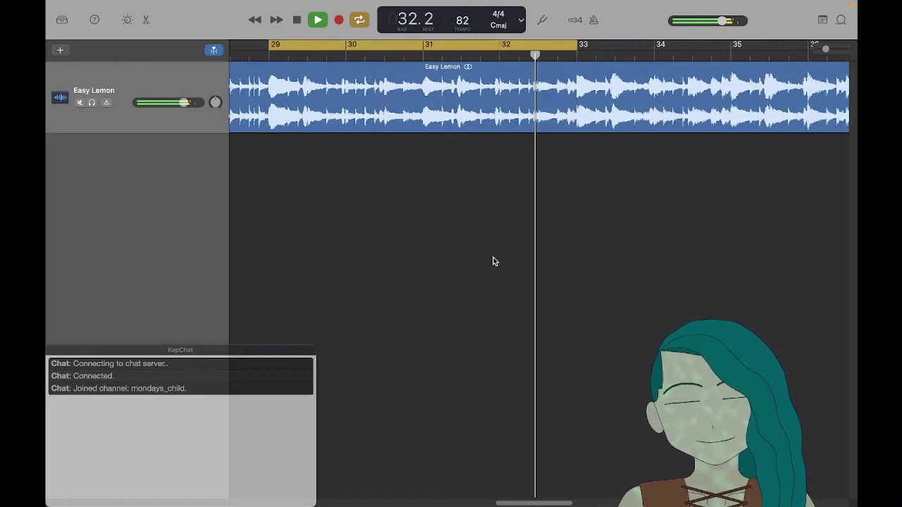
{"action": "key", "text": "space"}
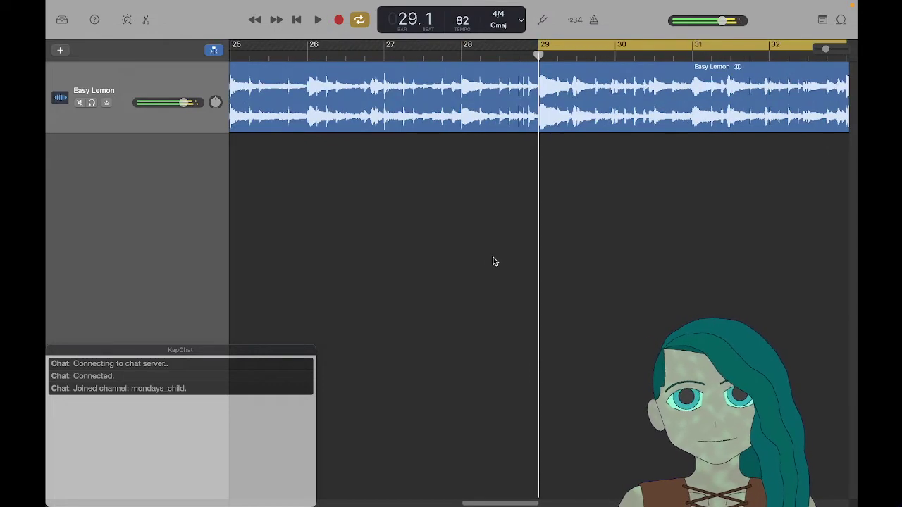
Step: In MuseScore, copy Drumset bars 25 to 28 into bars 29 to 32 and save the score
{"action": "key", "text": "super+Tab"}
{"action": "scroll", "coordinate": [361, 338], "scroll_direction": "left", "scroll_amount": 2}
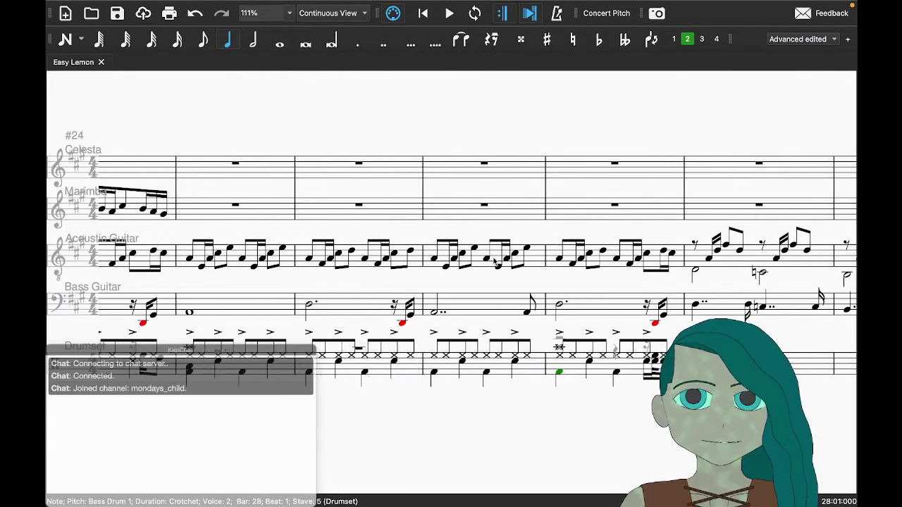
{"action": "left_click", "coordinate": [357, 367]}
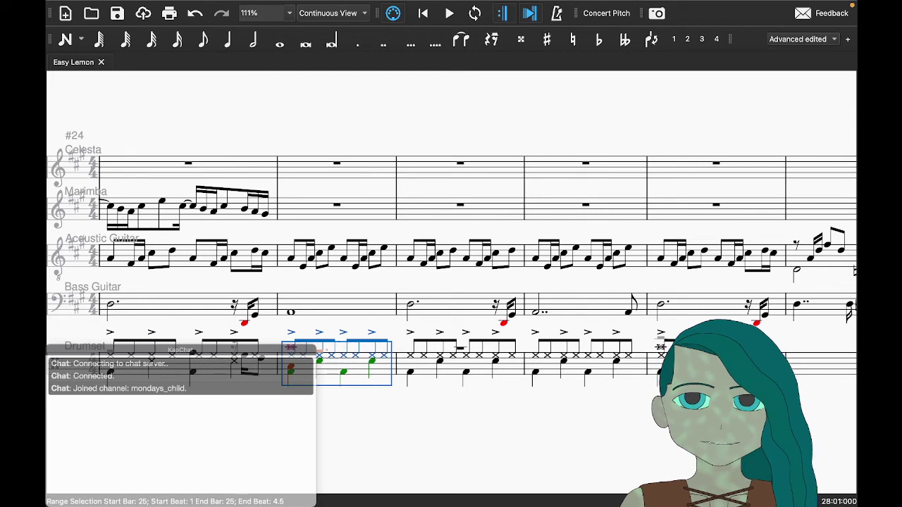
{"action": "key", "text": "shift+super+Right"}
{"action": "key", "text": "shift+super+Right"}
{"action": "key", "text": "shift+super+Right"}
{"action": "scroll", "coordinate": [568, 368], "scroll_direction": "right", "scroll_amount": 2}
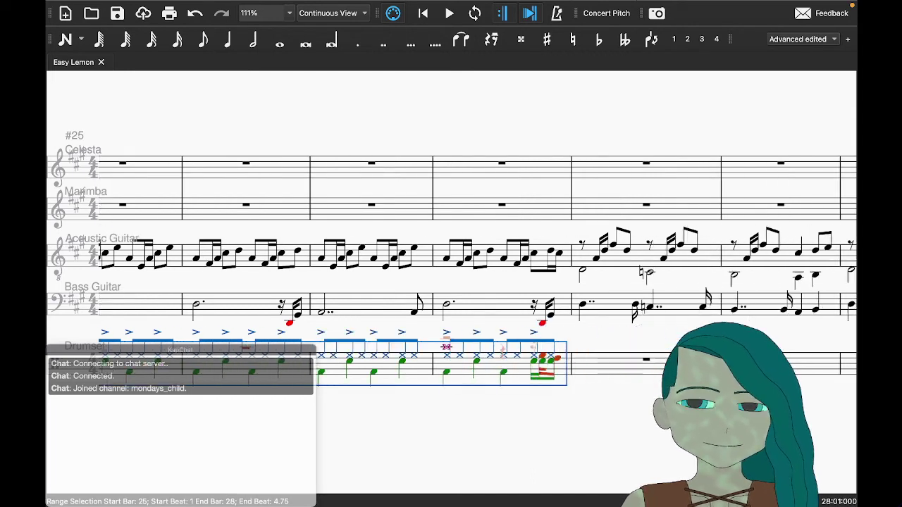
{"action": "left_click", "coordinate": [568, 368]}
{"action": "key", "text": "super+v"}
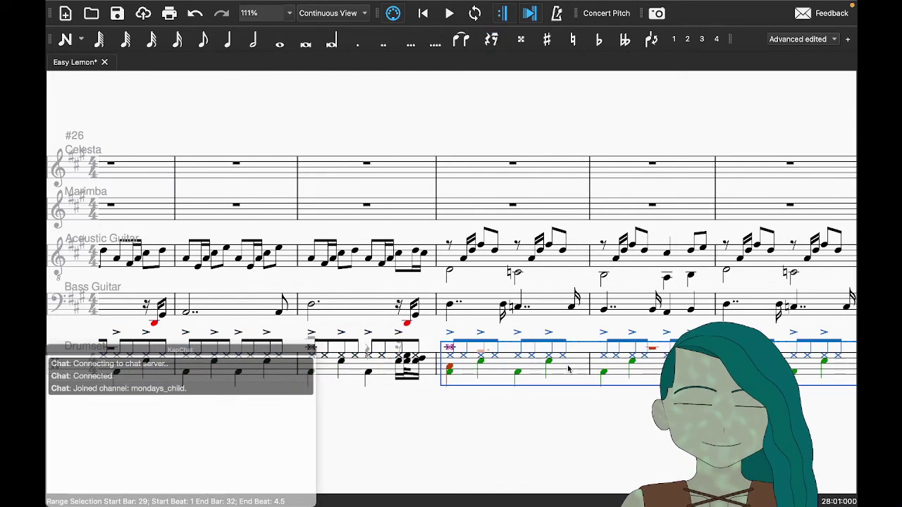
{"action": "scroll", "coordinate": [568, 368], "scroll_direction": "right", "scroll_amount": 3}
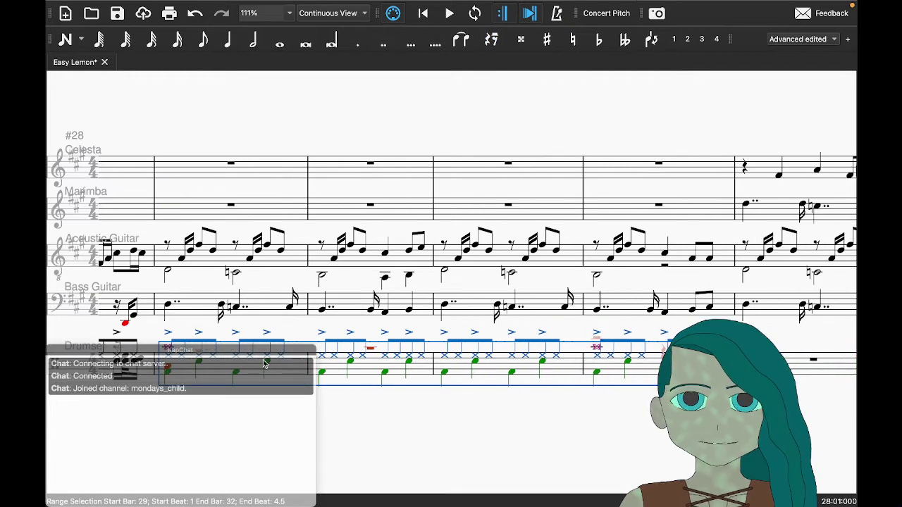
{"action": "scroll", "coordinate": [281, 360], "scroll_direction": "left", "scroll_amount": 1}
{"action": "key", "text": "Escape"}
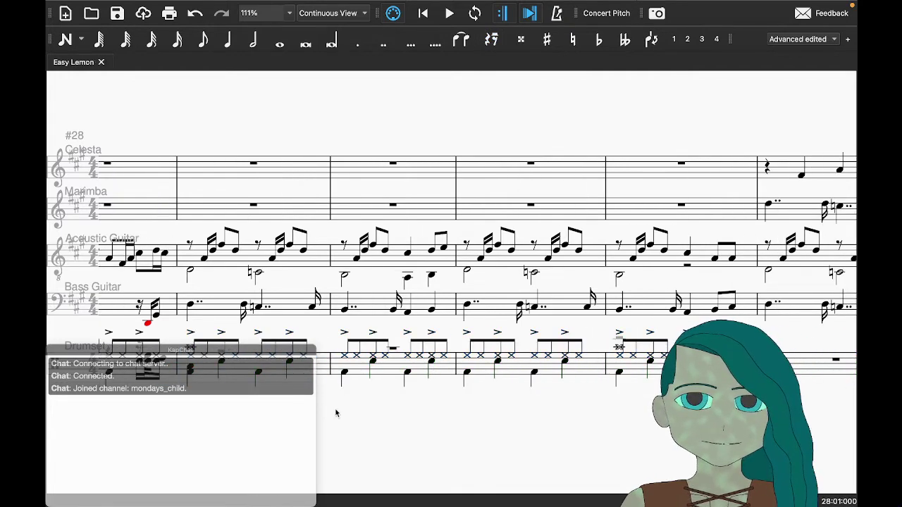
Step: In GarageBand, replay bars 29 to 32, narrow the cycle to bar 32 and listen to that bar alone
{"action": "key", "text": "super+Tab"}
{"action": "key", "text": "space"}
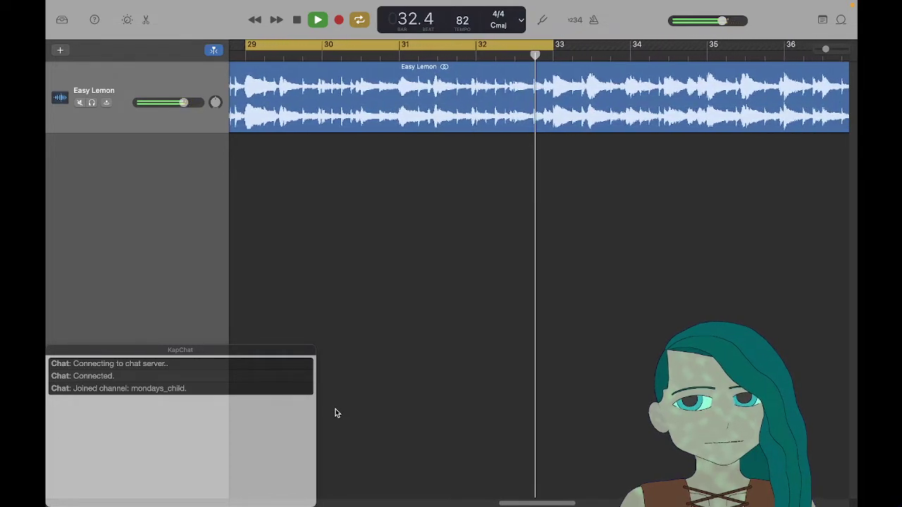
{"action": "key", "text": "space"}
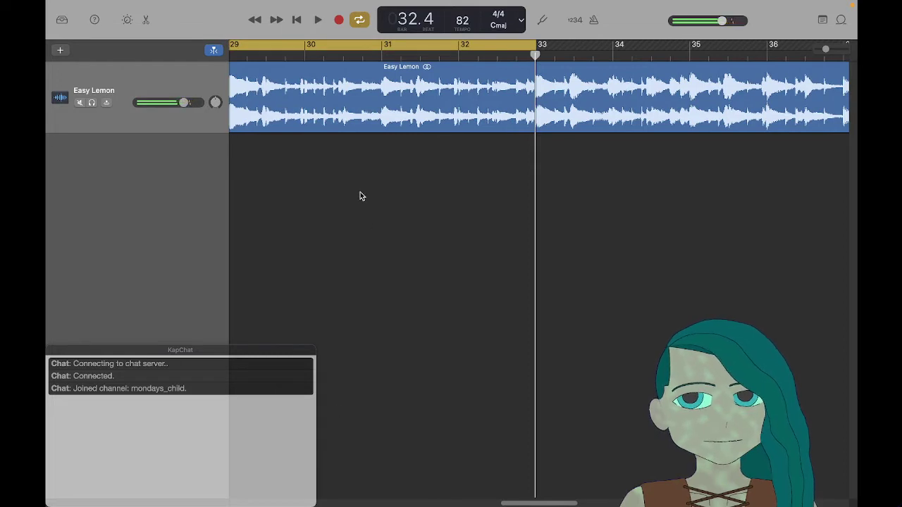
{"action": "scroll", "coordinate": [361, 192], "scroll_direction": "left", "scroll_amount": 2}
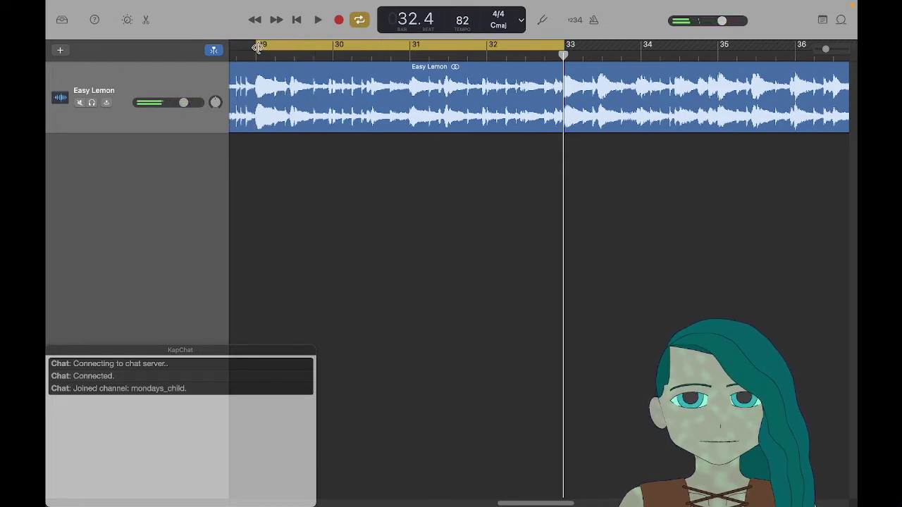
{"action": "left_click_drag", "start_coordinate": [258, 47], "coordinate": [491, 74]}
{"action": "key", "text": "space"}
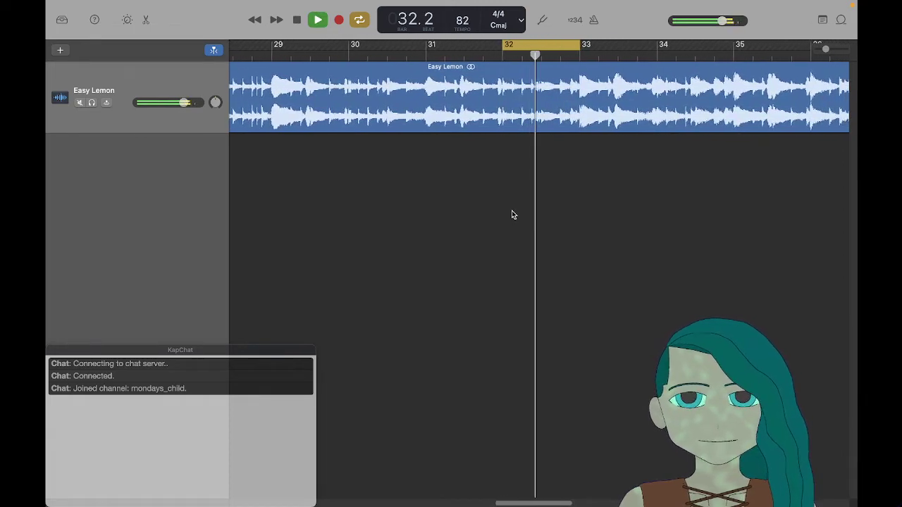
{"action": "key", "text": "space"}
Step: In MuseScore, delete the Crash Cymbal 1 note on beat 1 of Drumset bar 32 and clear that bar's voice 3 and 4 contents
{"action": "key", "text": "super+Tab"}
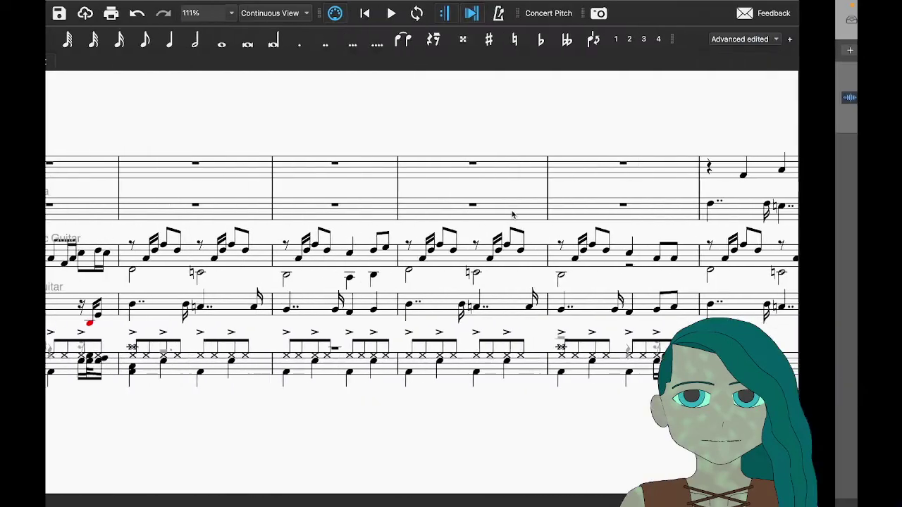
{"action": "left_click", "coordinate": [618, 346]}
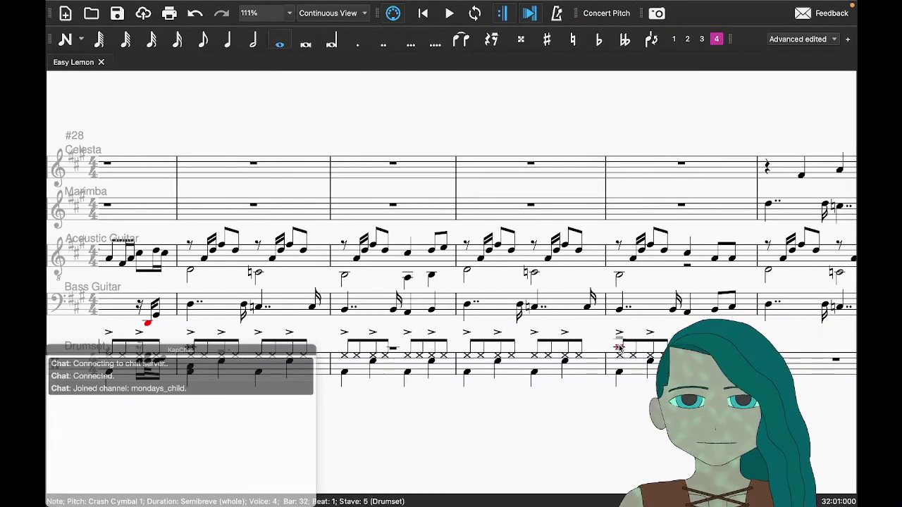
{"action": "key", "text": "Delete"}
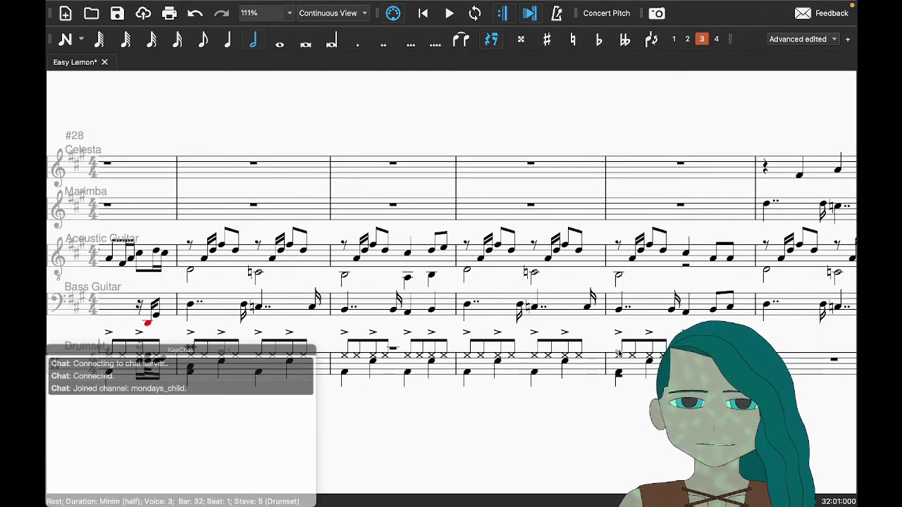
{"action": "key", "text": "7"}
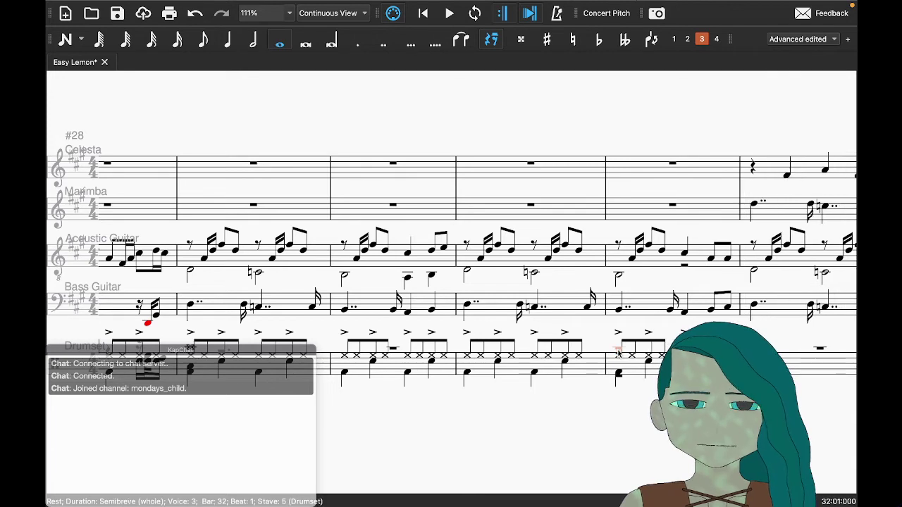
{"action": "left_click", "coordinate": [817, 361]}
{"action": "key", "text": "Delete"}
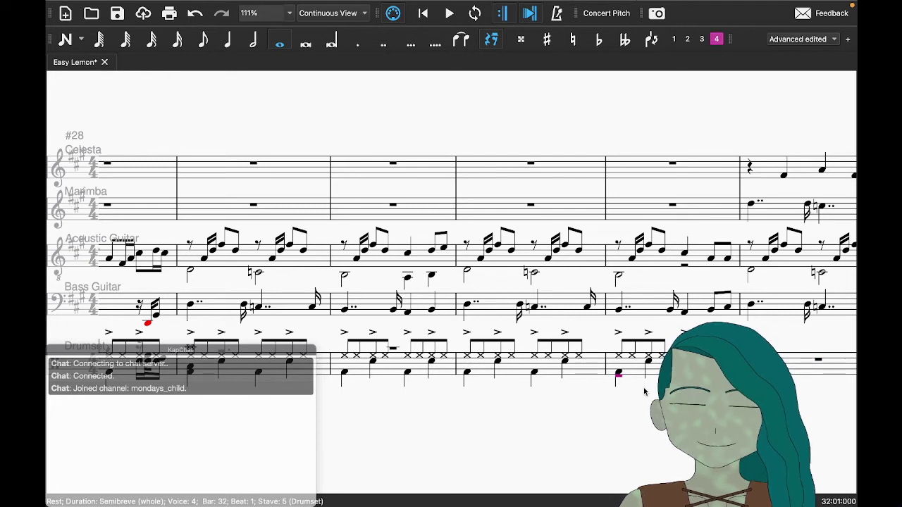
{"action": "key", "text": "Escape"}
Step: Replace the snare fill on beat 4 of Drumset bar 32 with a single Acoustic Snare crotchet in voice 2 and save the score
{"action": "scroll", "coordinate": [645, 392], "scroll_direction": "right", "scroll_amount": 2}
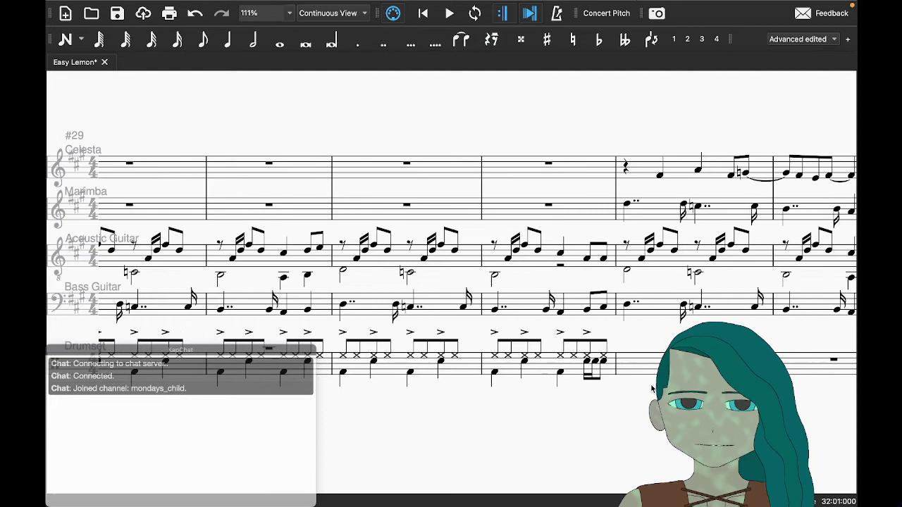
{"action": "left_click", "coordinate": [587, 367]}
{"action": "key", "text": "5"}
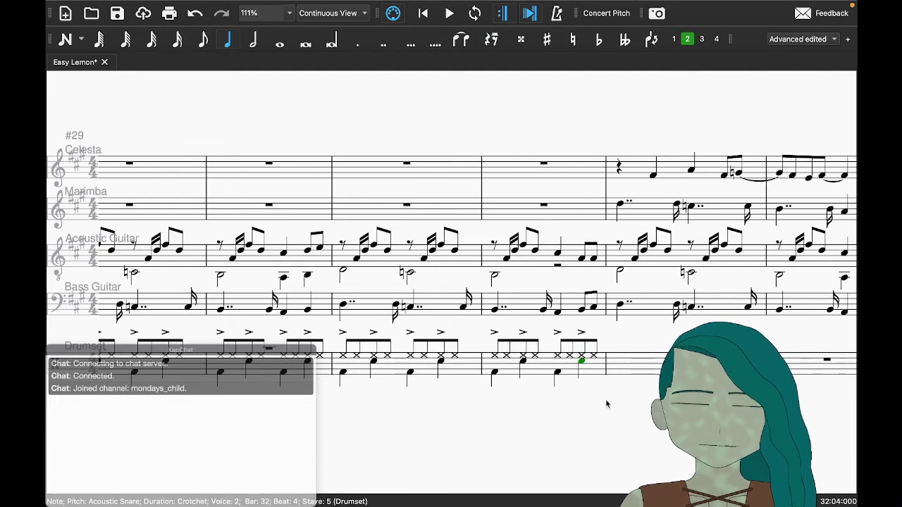
{"action": "key", "text": "Right"}
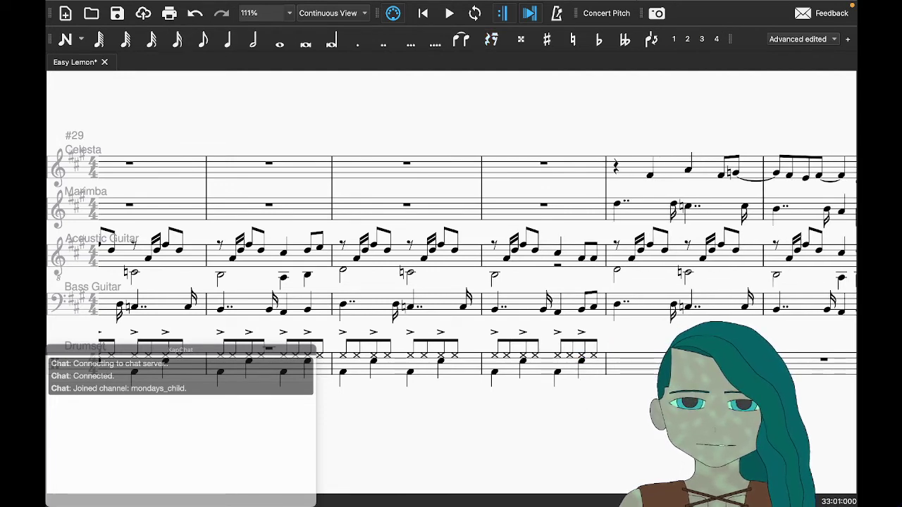
{"action": "key", "text": "ctrl+s"}
Step: In GarageBand, replay bar 32, move the cycle to bars 33 to 36 and listen to that section
{"action": "key", "text": "super+Tab"}
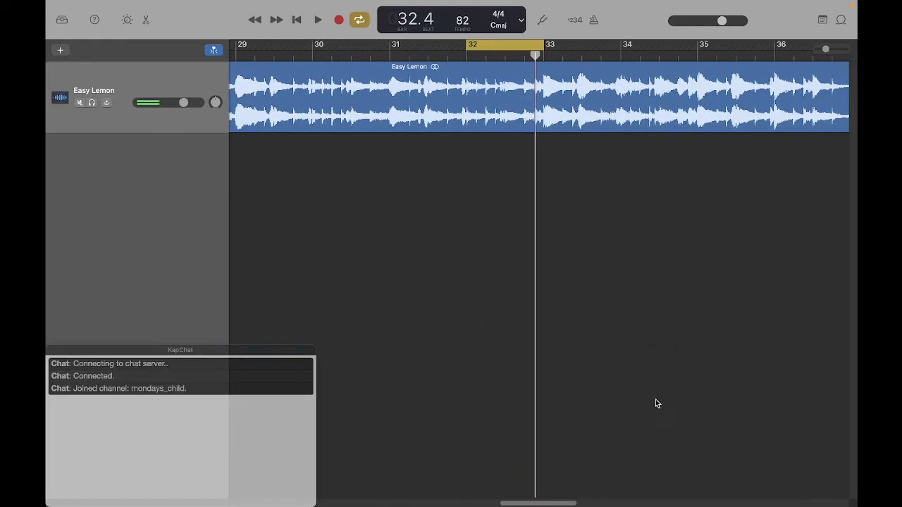
{"action": "key", "text": "space"}
{"action": "scroll", "coordinate": [609, 104], "scroll_direction": "right", "scroll_amount": 5}
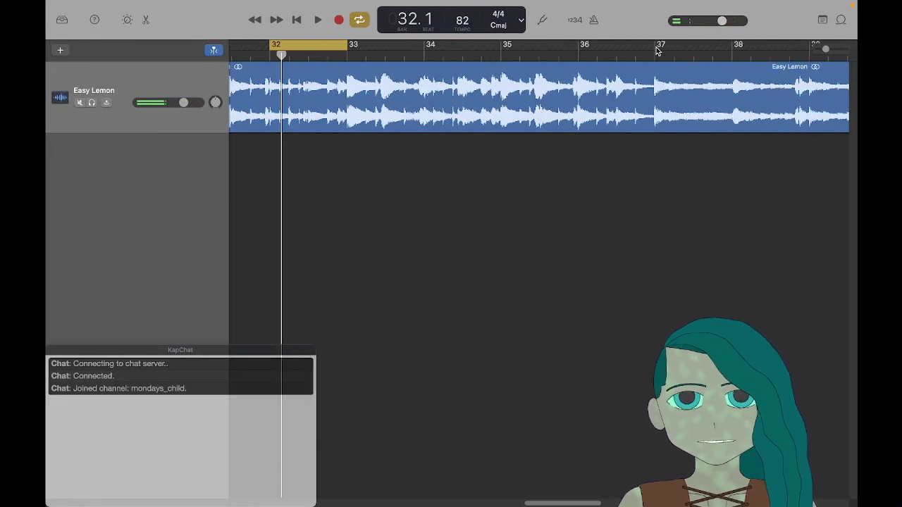
{"action": "left_click_drag", "start_coordinate": [656, 51], "coordinate": [353, 48]}
{"action": "key", "text": "space"}
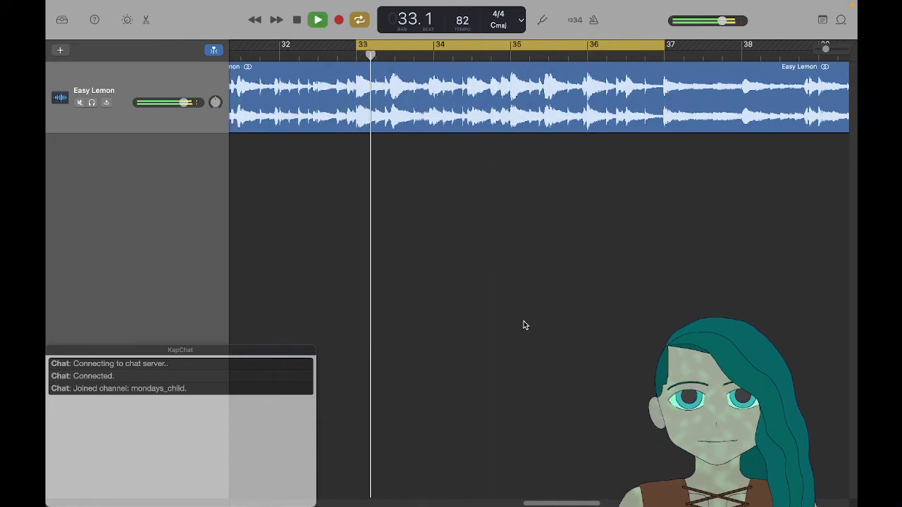
{"action": "scroll", "coordinate": [523, 324], "scroll_direction": "left", "scroll_amount": 2}
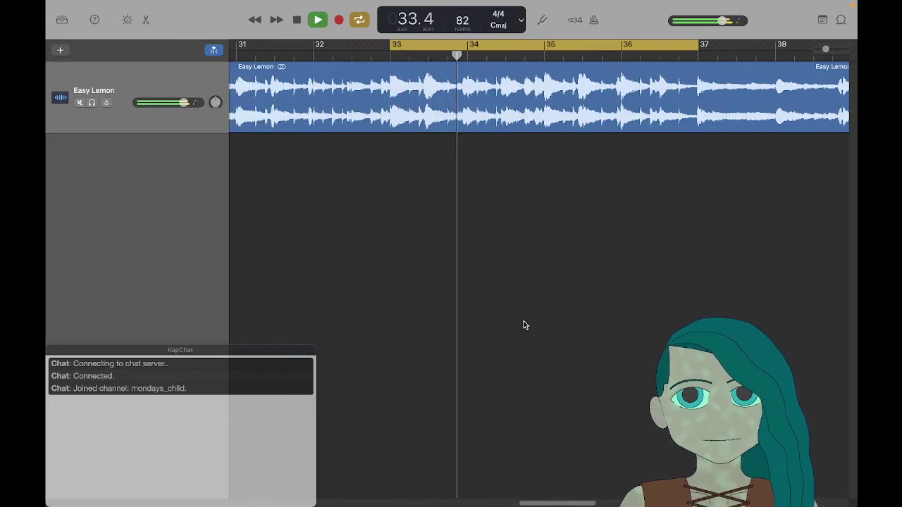
{"action": "scroll", "coordinate": [523, 325], "scroll_direction": "left", "scroll_amount": 2}
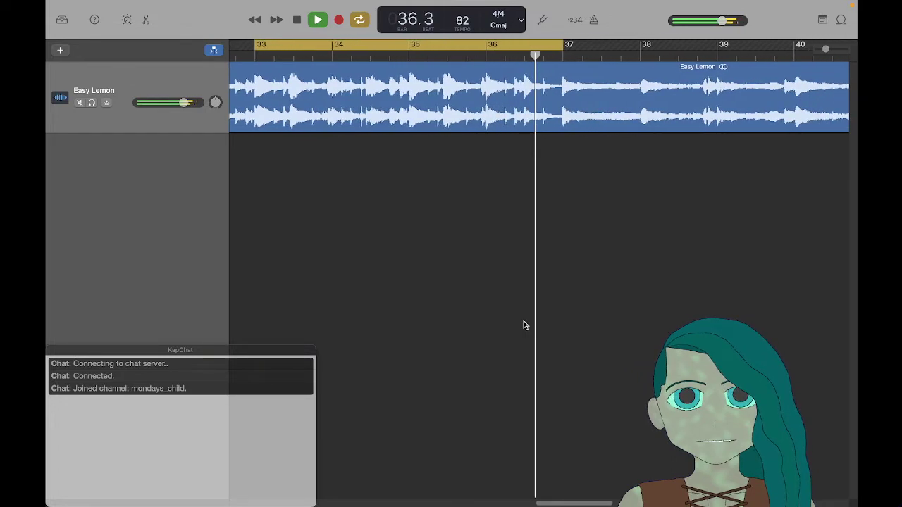
Step: Compare the drums in bars 29 to 32 with the start of bar 33, cycling bars 29–32 and 33–36 in turn
{"action": "scroll", "coordinate": [523, 322], "scroll_direction": "left", "scroll_amount": 3}
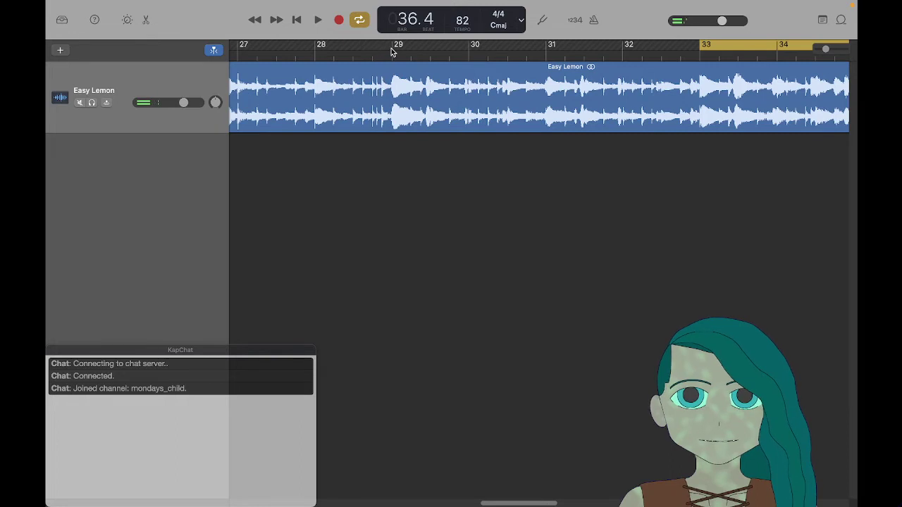
{"action": "left_click_drag", "start_coordinate": [392, 51], "coordinate": [700, 53]}
{"action": "key", "text": "space"}
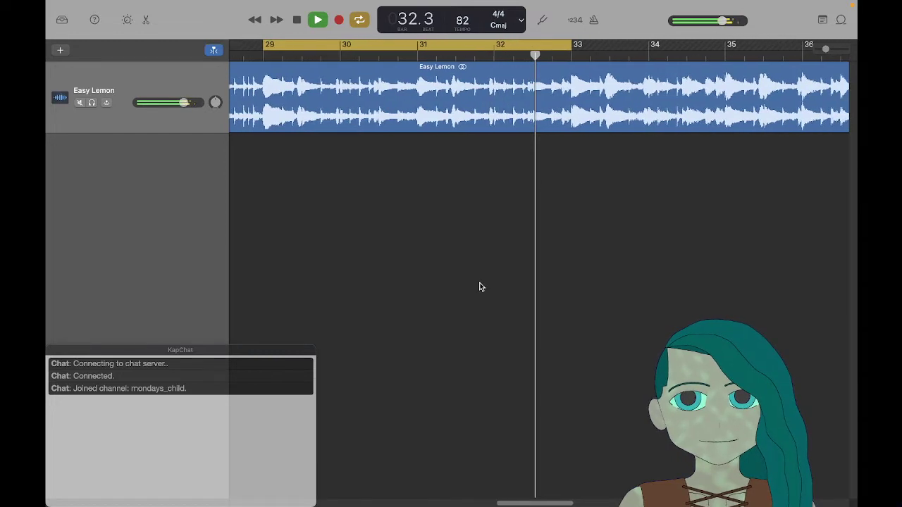
{"action": "key", "text": "space"}
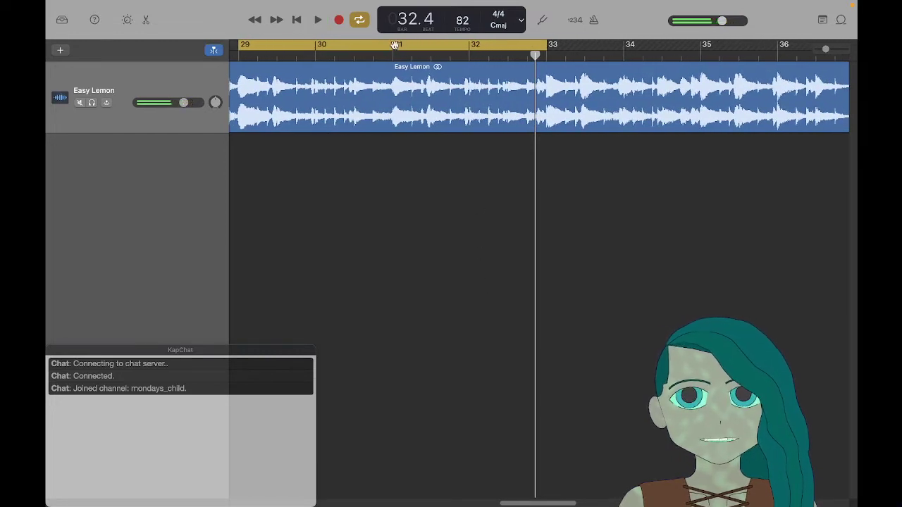
{"action": "left_click_drag", "start_coordinate": [394, 45], "coordinate": [668, 113]}
{"action": "key", "text": "space"}
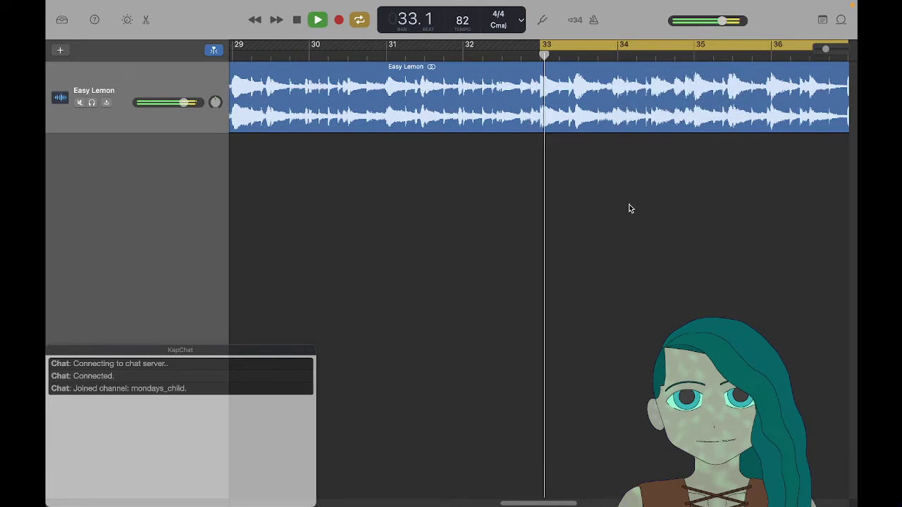
{"action": "key", "text": "space"}
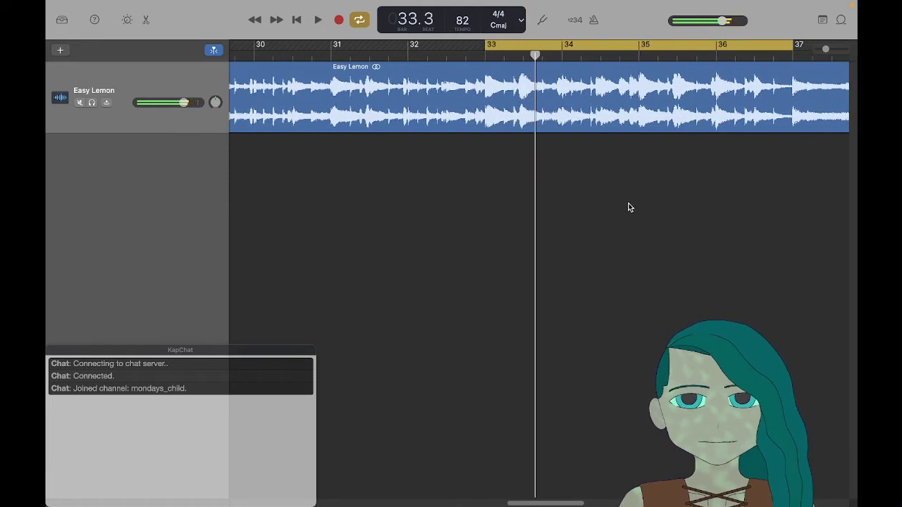
Step: Move the cycle back to bars 29 to 32 and replay that section to study its drum pattern
{"action": "scroll", "coordinate": [629, 207], "scroll_direction": "left", "scroll_amount": 5}
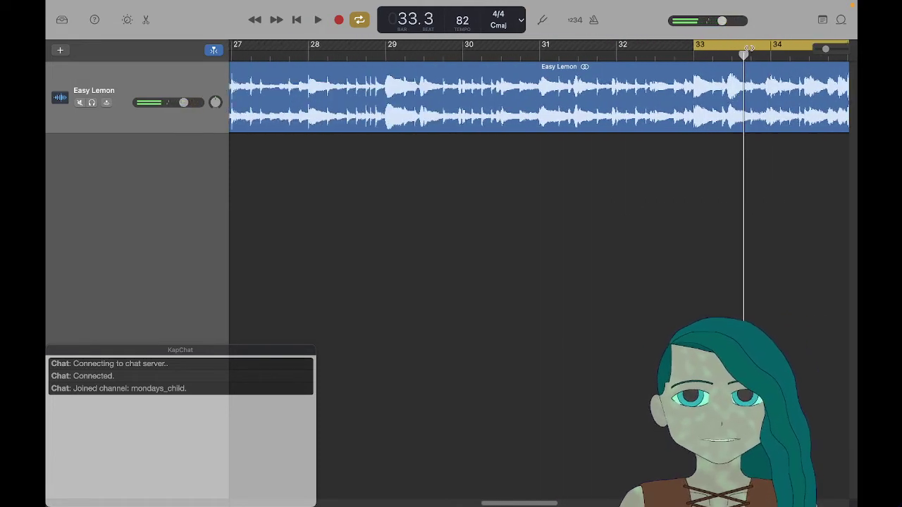
{"action": "left_click_drag", "start_coordinate": [749, 48], "coordinate": [446, 78]}
{"action": "key", "text": "space"}
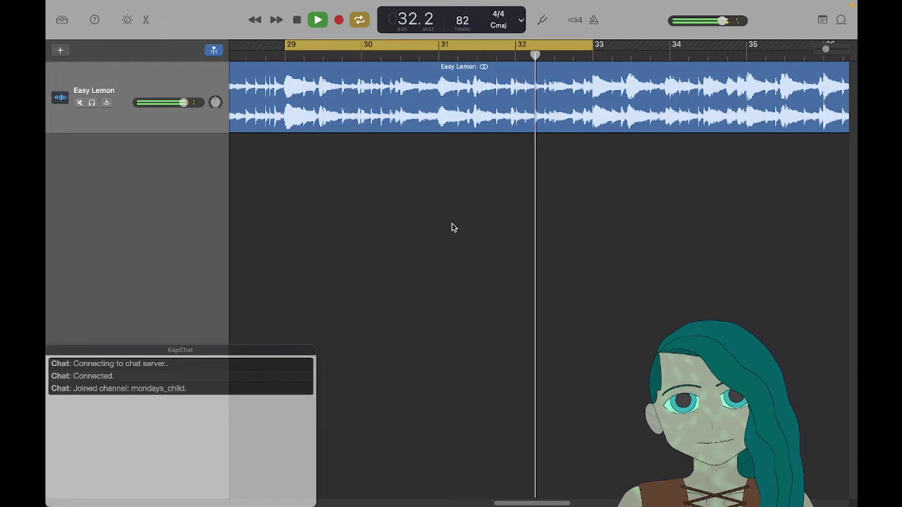
{"action": "key", "text": "space"}
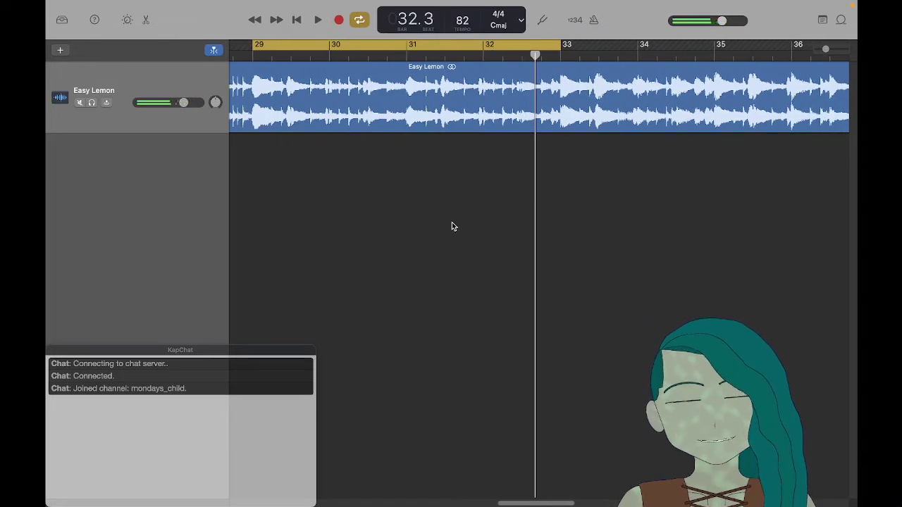
{"action": "scroll", "coordinate": [452, 226], "scroll_direction": "left", "scroll_amount": 2}
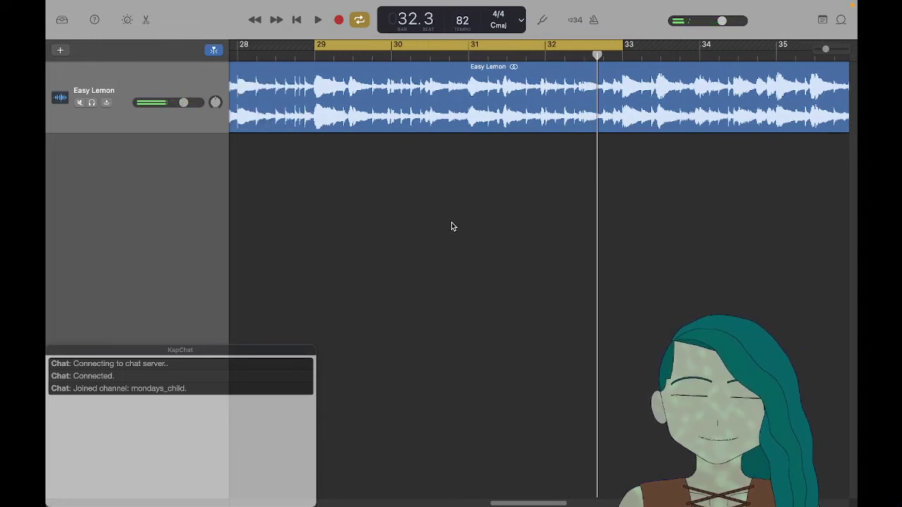
{"action": "key", "text": "space"}
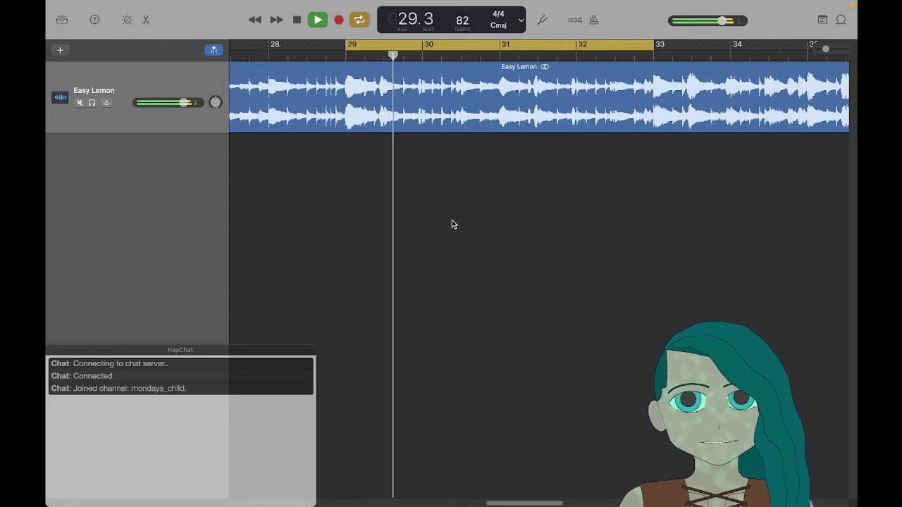
{"action": "scroll", "coordinate": [453, 224], "scroll_direction": "left", "scroll_amount": 1}
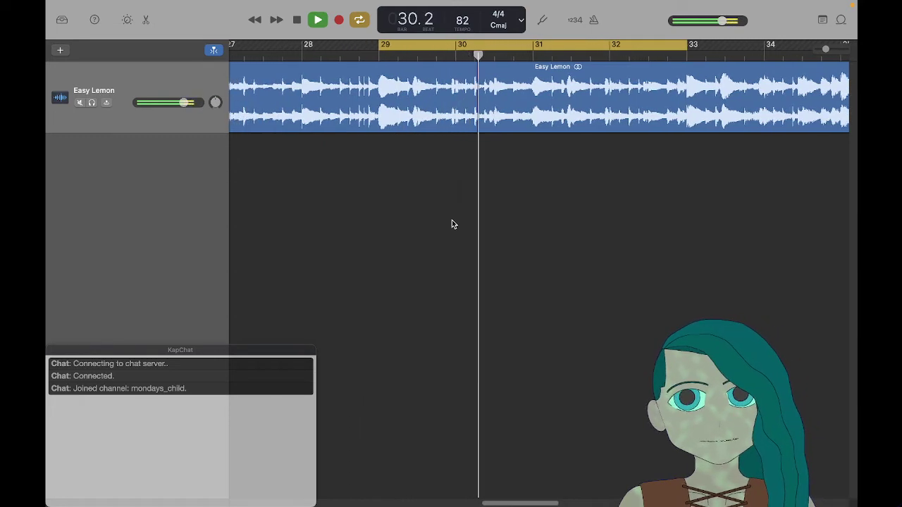
{"action": "key", "text": "space"}
{"action": "scroll", "coordinate": [451, 224], "scroll_direction": "right", "scroll_amount": 5}
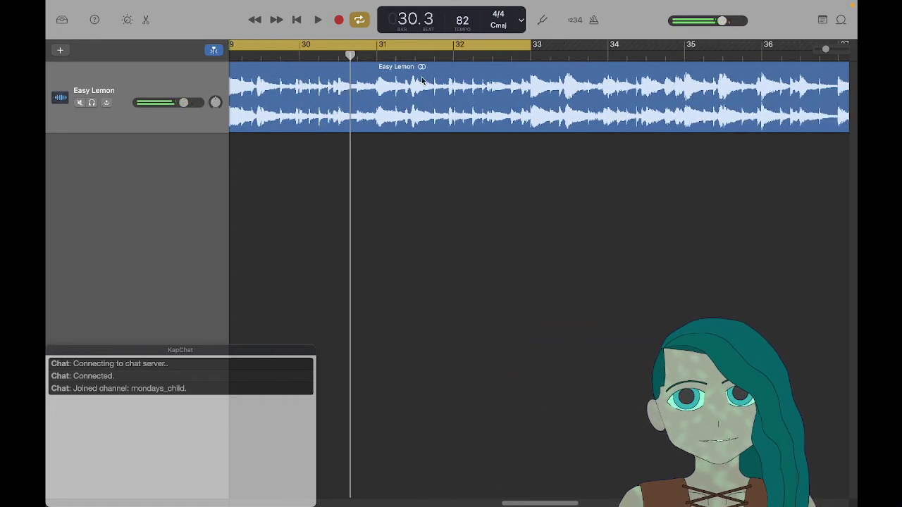
Step: Move the cycle to bars 33 to 36 and listen to the drums in that section
{"action": "left_click_drag", "start_coordinate": [365, 49], "coordinate": [665, 50]}
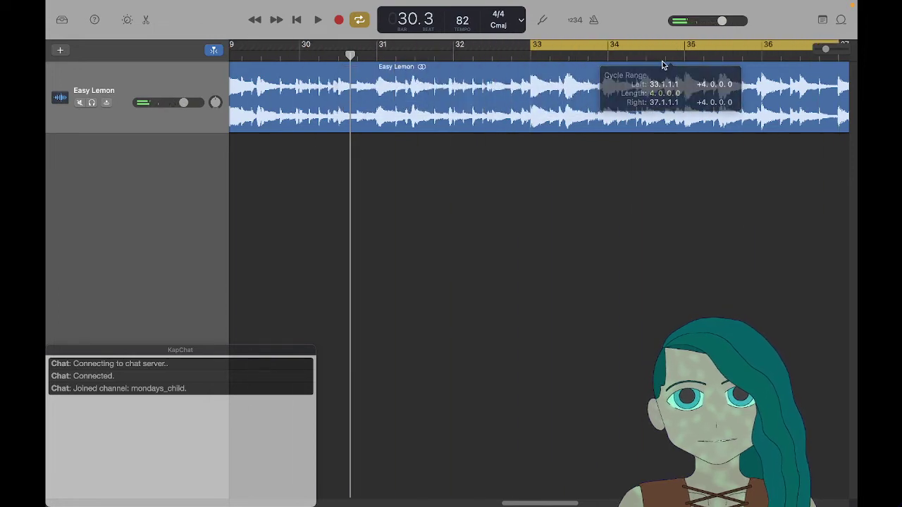
{"action": "key", "text": "space"}
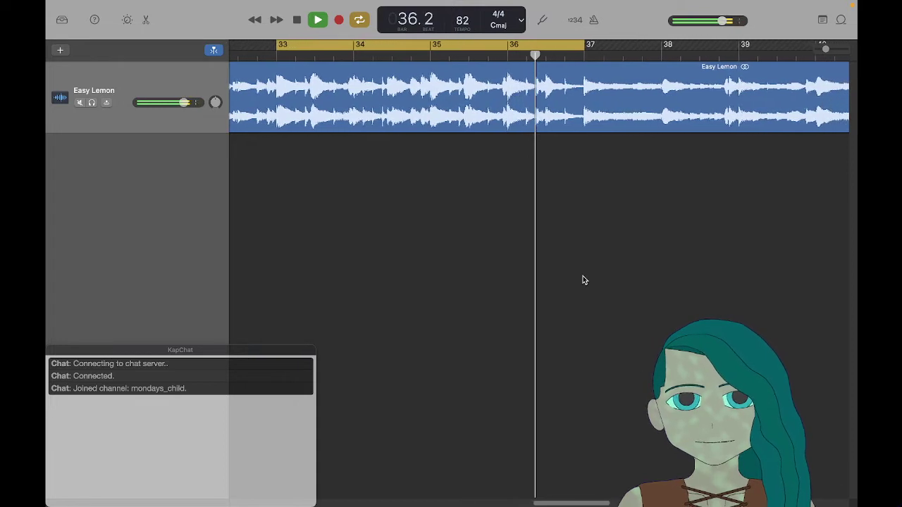
{"action": "key", "text": "space"}
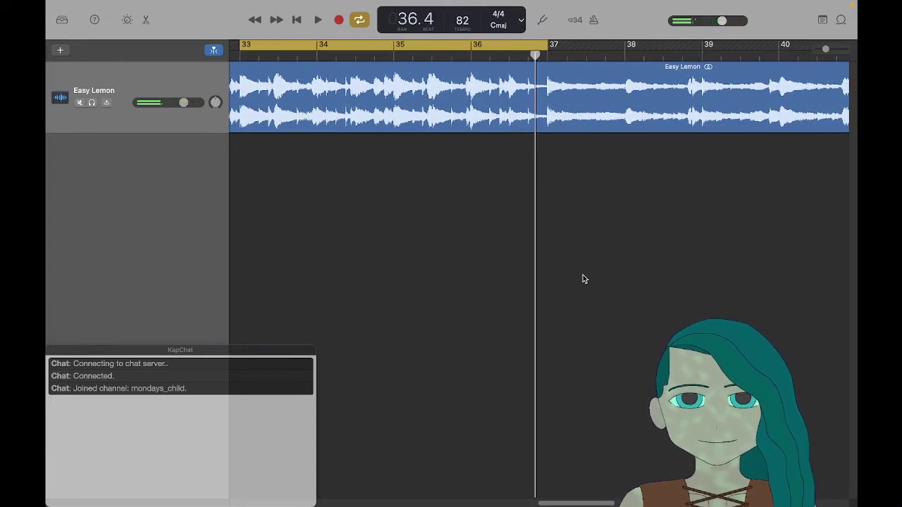
Step: Turn off cycling and play the track straight through from bar 29 to the end of bar 36
{"action": "scroll", "coordinate": [536, 296], "scroll_direction": "left", "scroll_amount": 5}
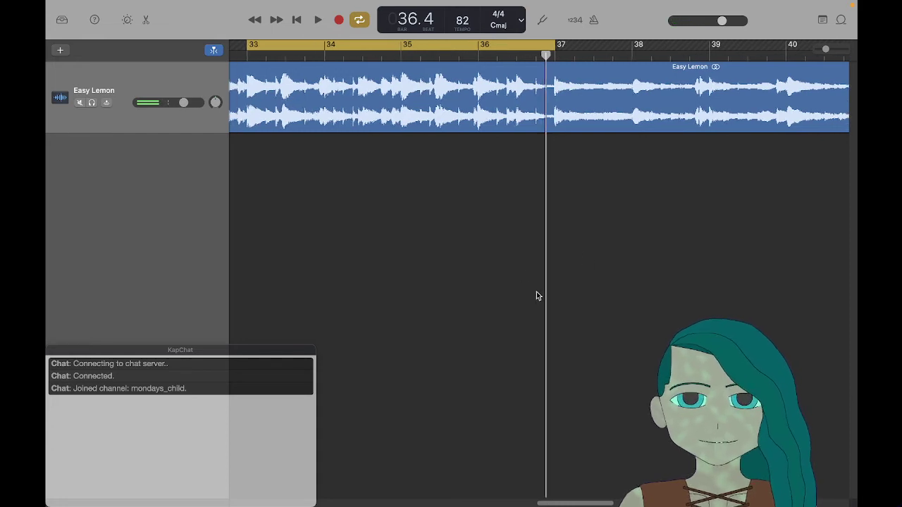
{"action": "scroll", "coordinate": [536, 296], "scroll_direction": "left", "scroll_amount": 2}
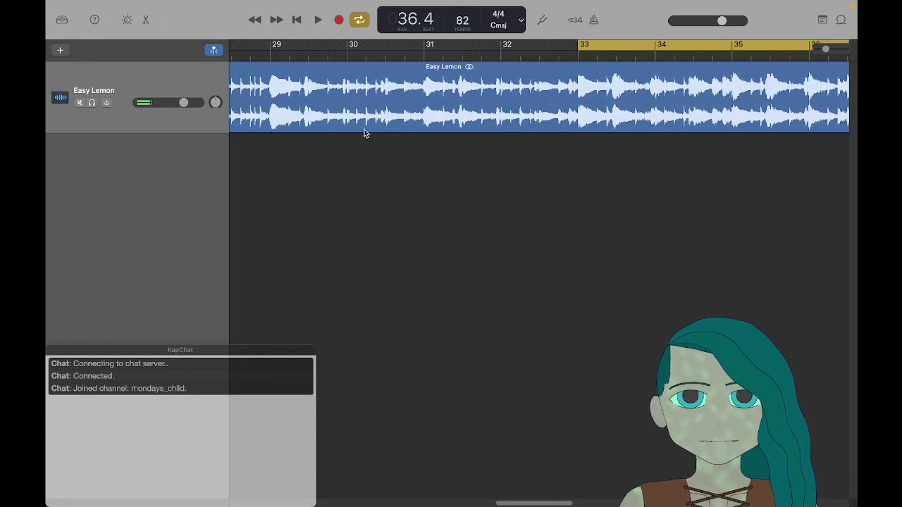
{"action": "left_click", "coordinate": [274, 55]}
{"action": "key", "text": "space"}
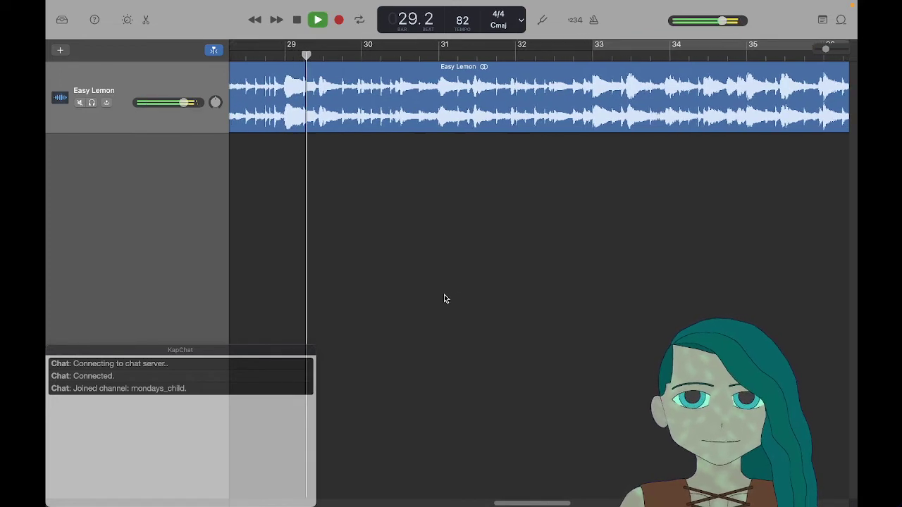
{"action": "scroll", "coordinate": [444, 299], "scroll_direction": "left", "scroll_amount": 2}
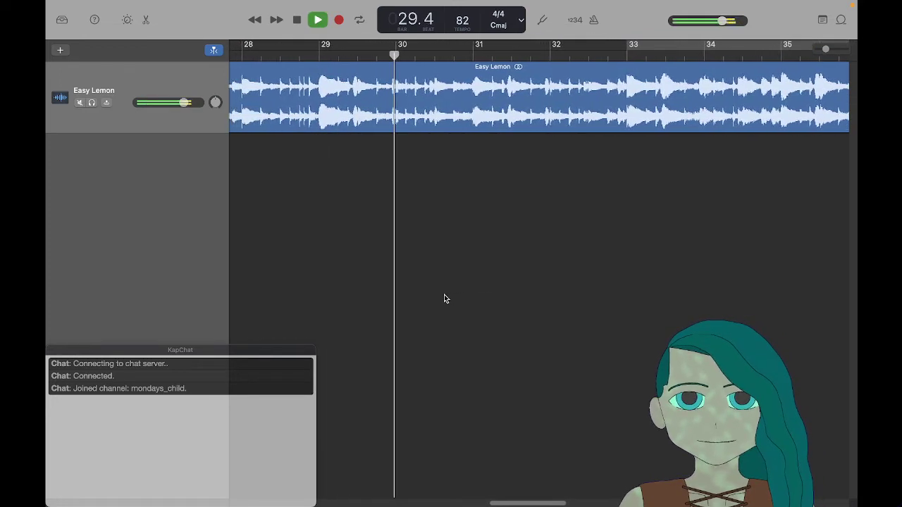
{"action": "scroll", "coordinate": [444, 298], "scroll_direction": "left", "scroll_amount": 2}
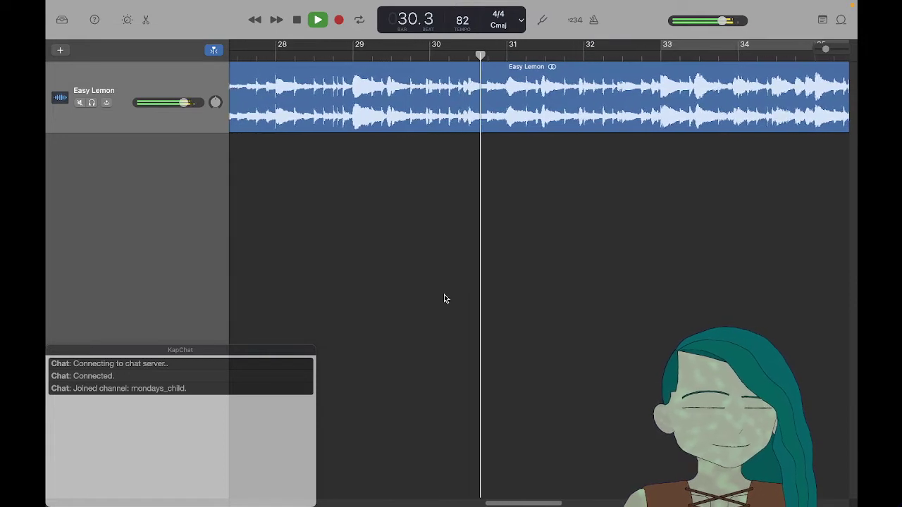
{"action": "scroll", "coordinate": [444, 298], "scroll_direction": "left", "scroll_amount": 1}
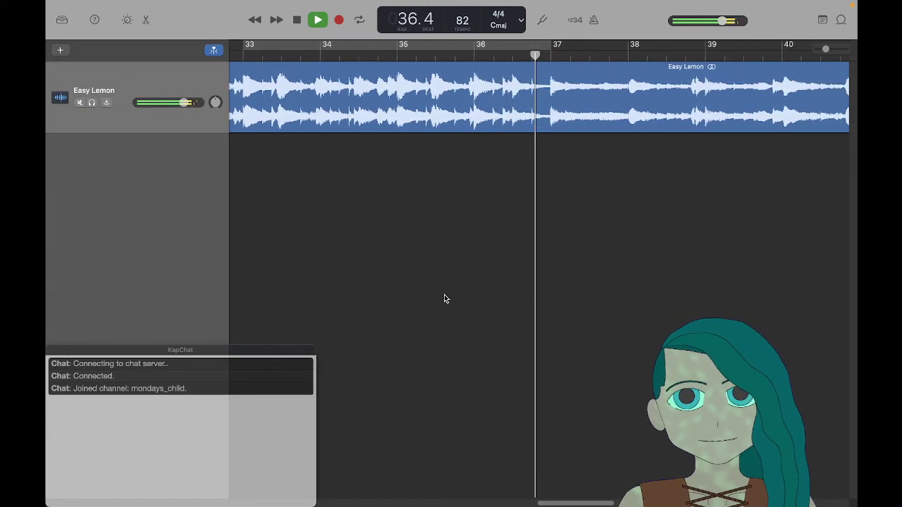
{"action": "key", "text": "space"}
Step: In MuseScore, copy Drumset bars 29 to 32 and paste them starting at bar 33
{"action": "key", "text": "super+Tab"}
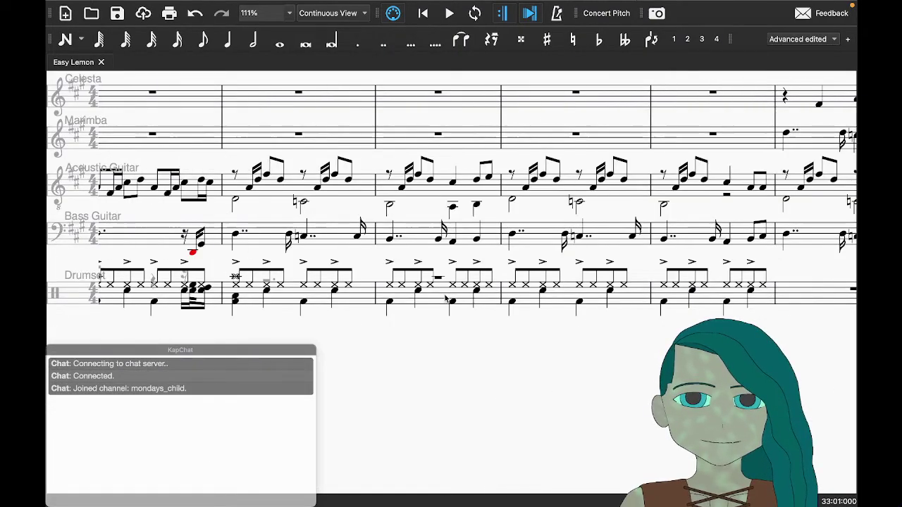
{"action": "left_click", "coordinate": [333, 294]}
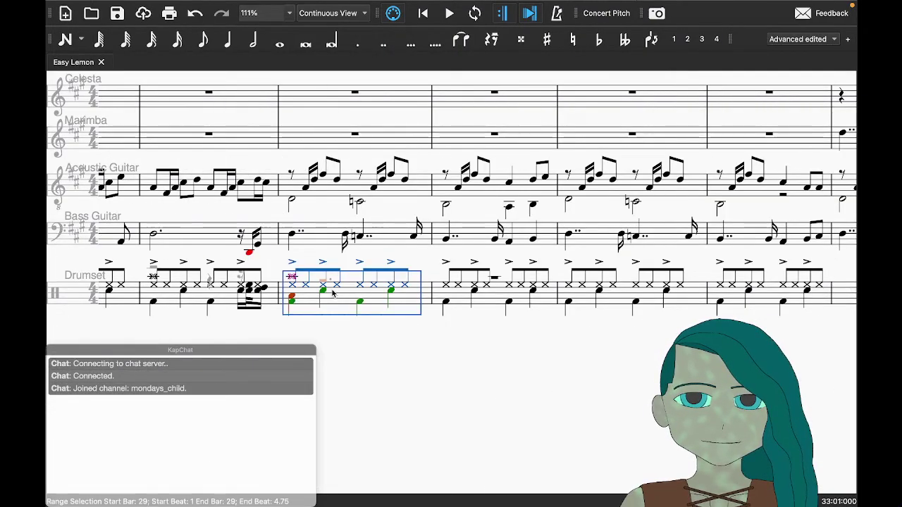
{"action": "left_click", "coordinate": [772, 296], "text": "shift"}
{"action": "scroll", "coordinate": [767, 296], "scroll_direction": "right", "scroll_amount": 5}
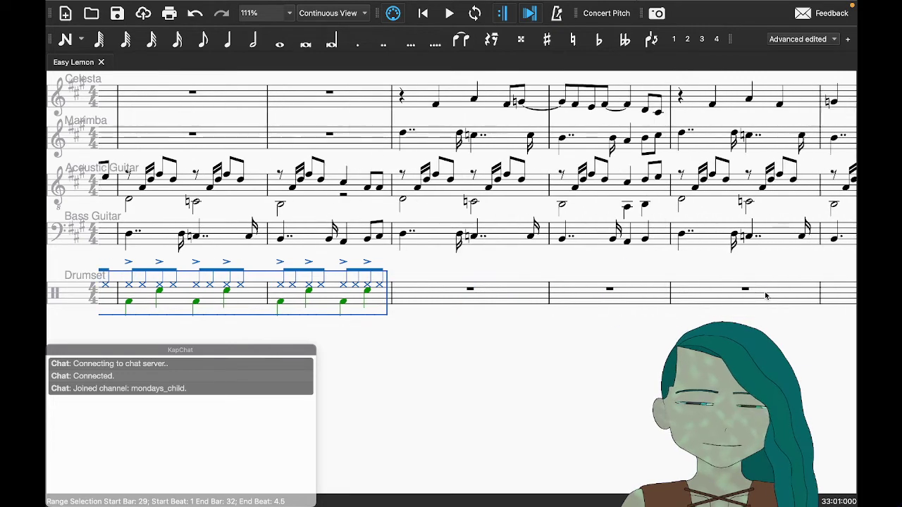
{"action": "left_click", "coordinate": [520, 299]}
{"action": "key", "text": "ctrl+v"}
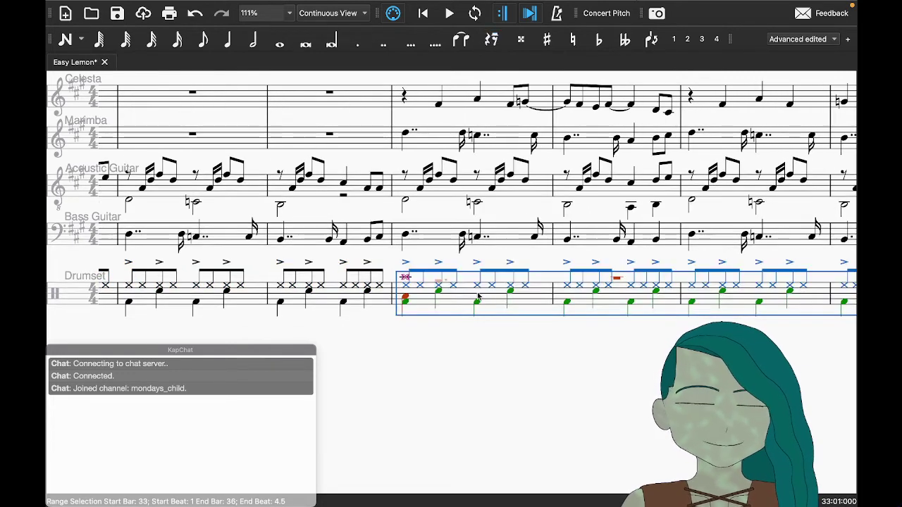
Step: Delete the crash cymbal and voice 3 note on beat 1 of Drumset bar 33, and clear the leftover extra-voice rests in bars 33 and 34
{"action": "left_click", "coordinate": [405, 277]}
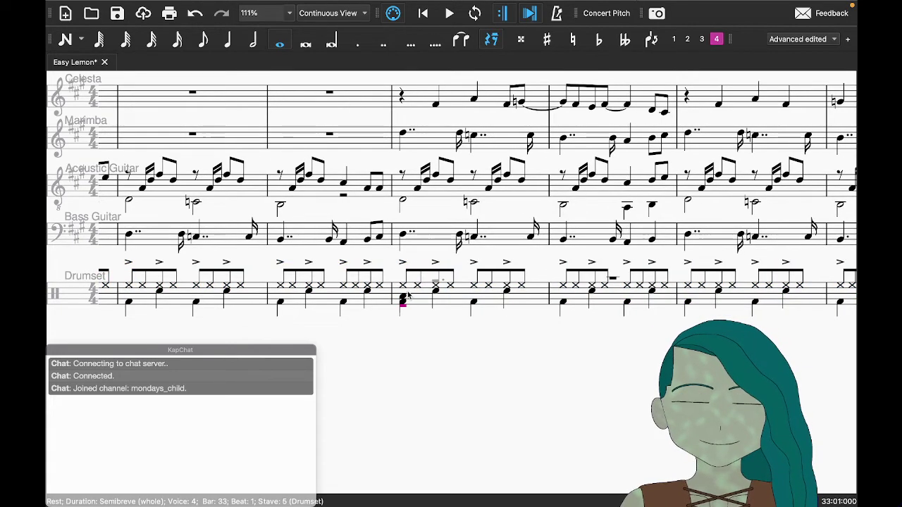
{"action": "left_click", "coordinate": [405, 302]}
{"action": "key", "text": "Delete"}
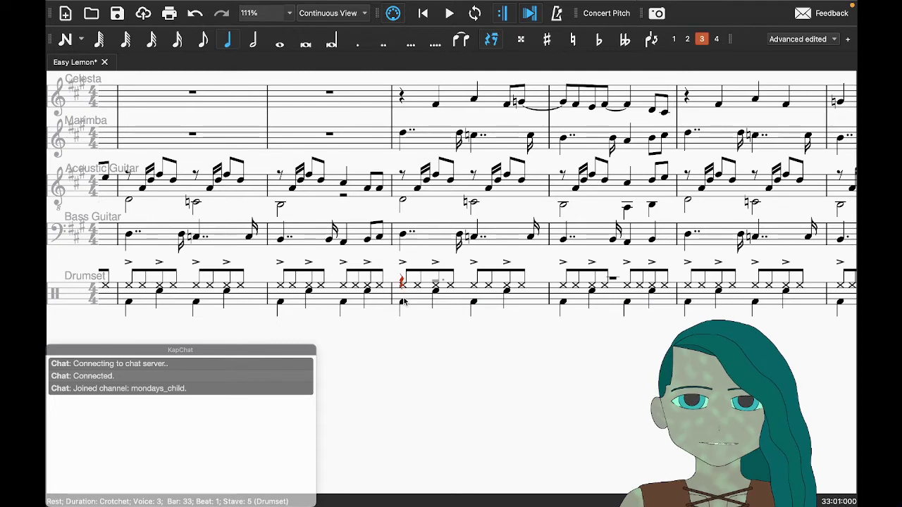
{"action": "key", "text": "Delete"}
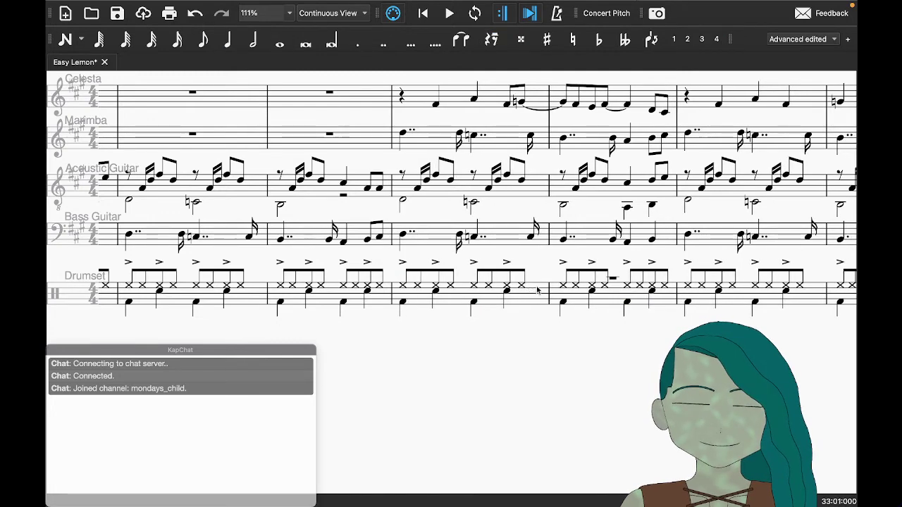
{"action": "left_click", "coordinate": [614, 280]}
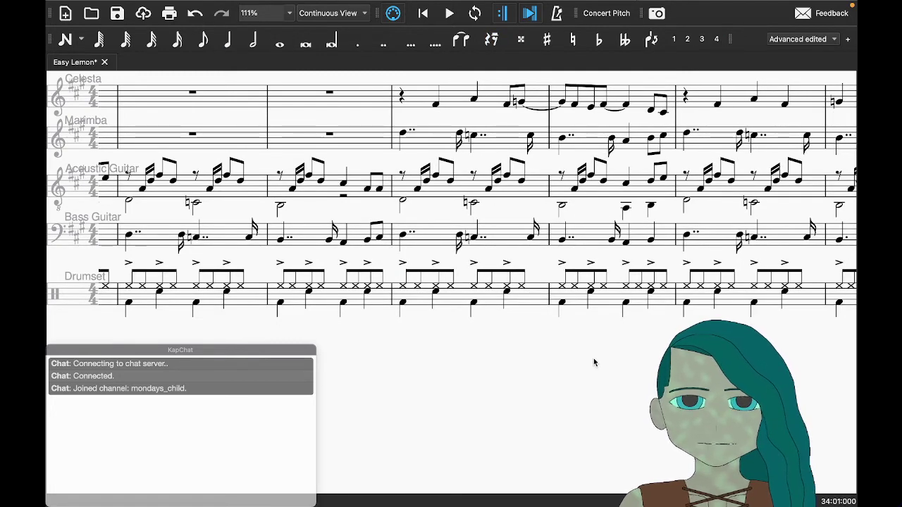
Step: In GarageBand, shorten the cycle to bar 36 alone and listen to how its drums end, checking against beat 4 in the score
{"action": "scroll", "coordinate": [593, 358], "scroll_direction": "right", "scroll_amount": 5}
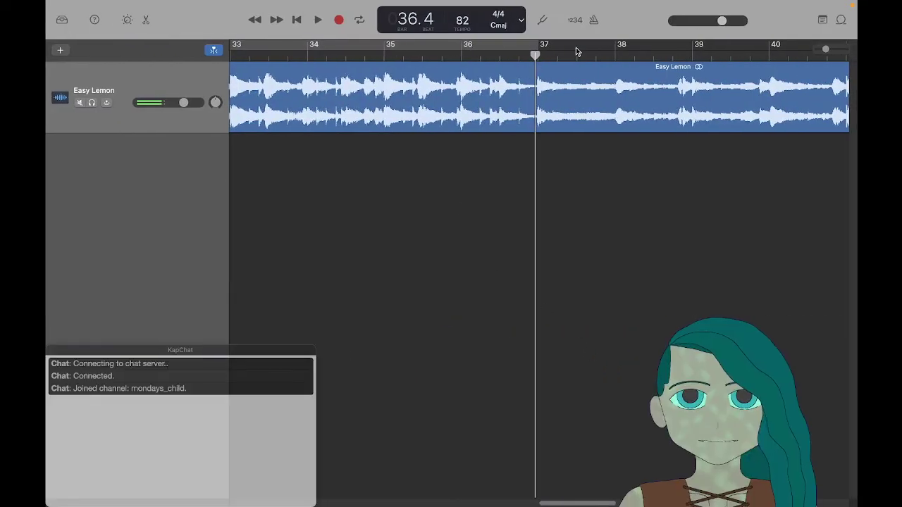
{"action": "left_click", "coordinate": [461, 52]}
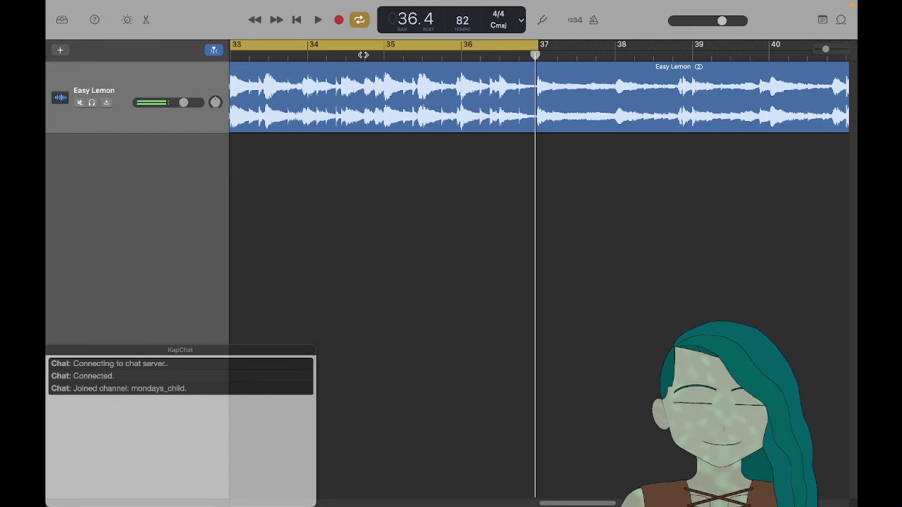
{"action": "scroll", "coordinate": [291, 55], "scroll_direction": "left", "scroll_amount": 1}
{"action": "left_click_drag", "start_coordinate": [260, 50], "coordinate": [496, 50]}
{"action": "key", "text": "space"}
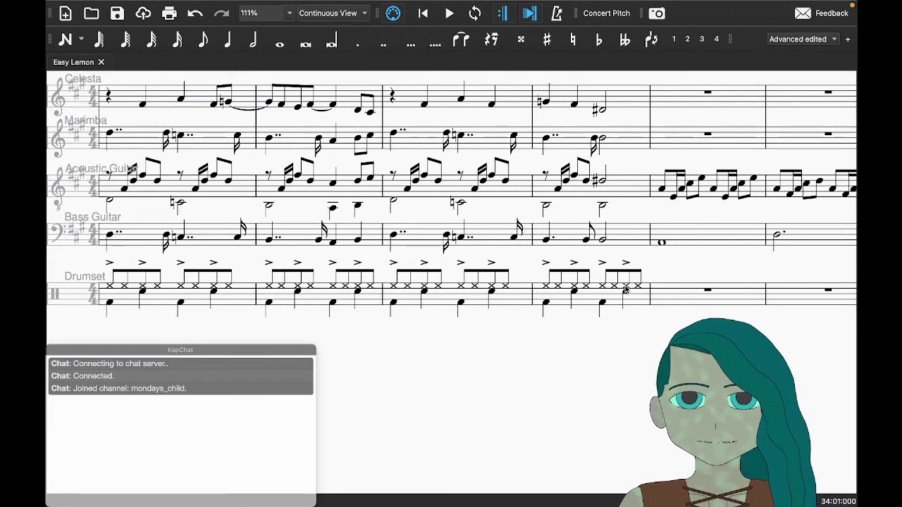
{"action": "left_click", "coordinate": [624, 285]}
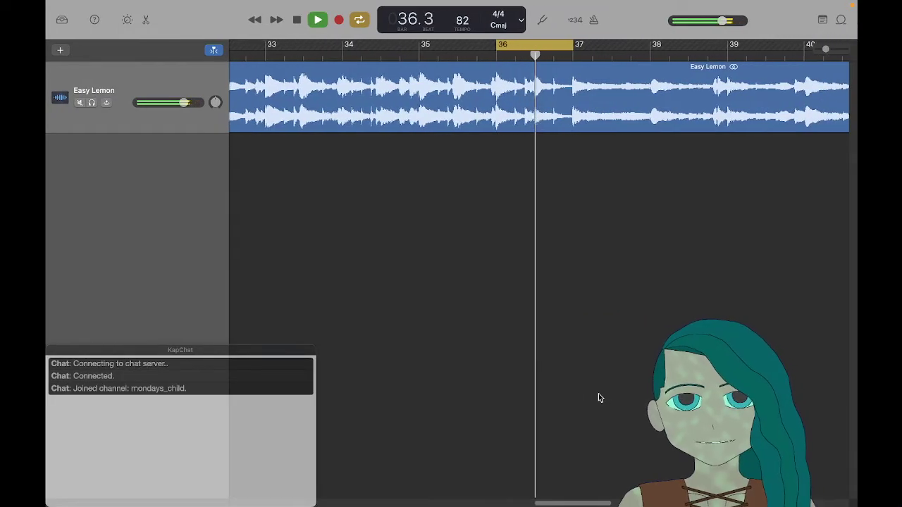
{"action": "key", "text": "space"}
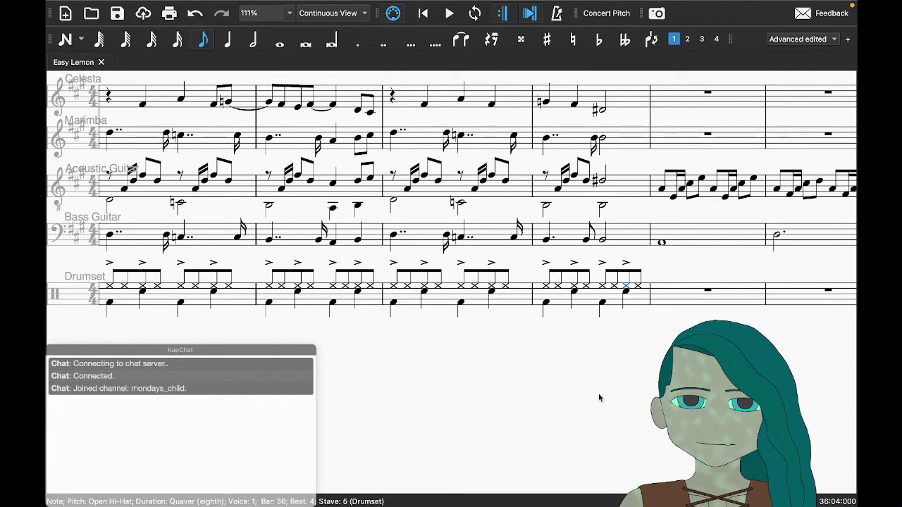
Step: In MuseScore, split the first hi-hat quaver on beat 4 of Drumset bar 36 into two Open Hi-Hat semiquavers
{"action": "key", "text": "n"}
{"action": "key", "text": "4"}
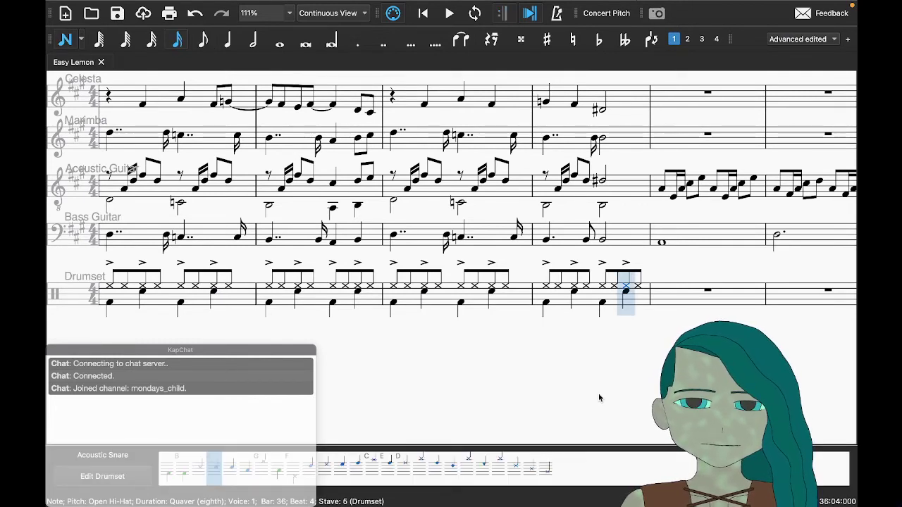
{"action": "key", "text": "g"}
{"action": "key", "text": "Escape"}
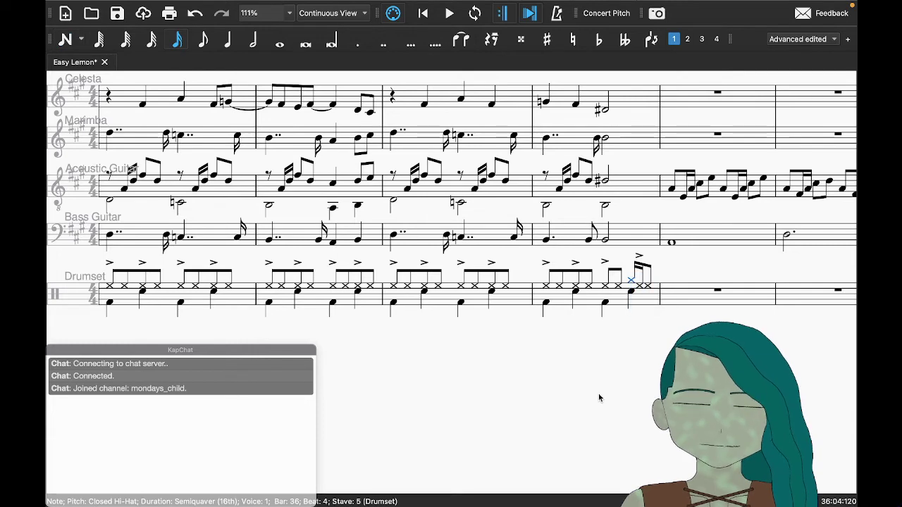
{"action": "key", "text": "Up"}
{"action": "key", "text": "Up"}
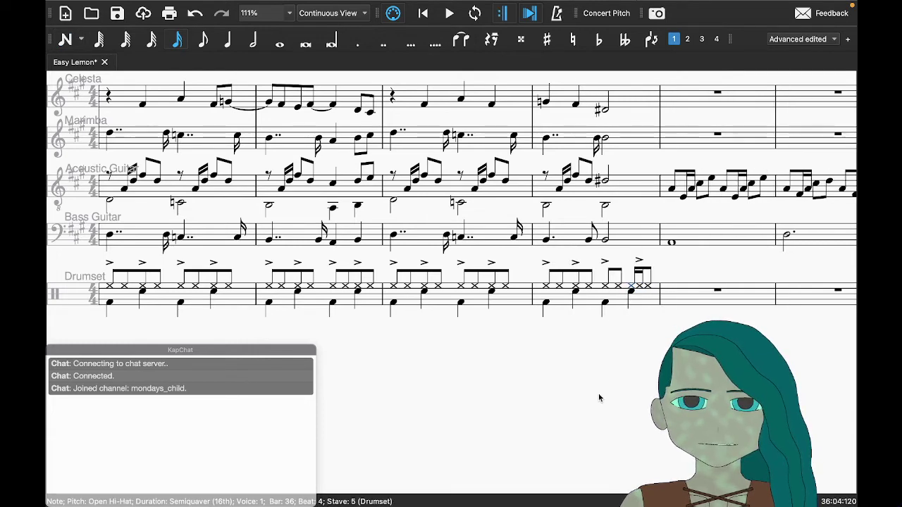
{"action": "key", "text": "5"}
Step: Play back Drumset bar 36 to check the revised hi-hat rhythm
{"action": "left_click", "coordinate": [583, 310]}
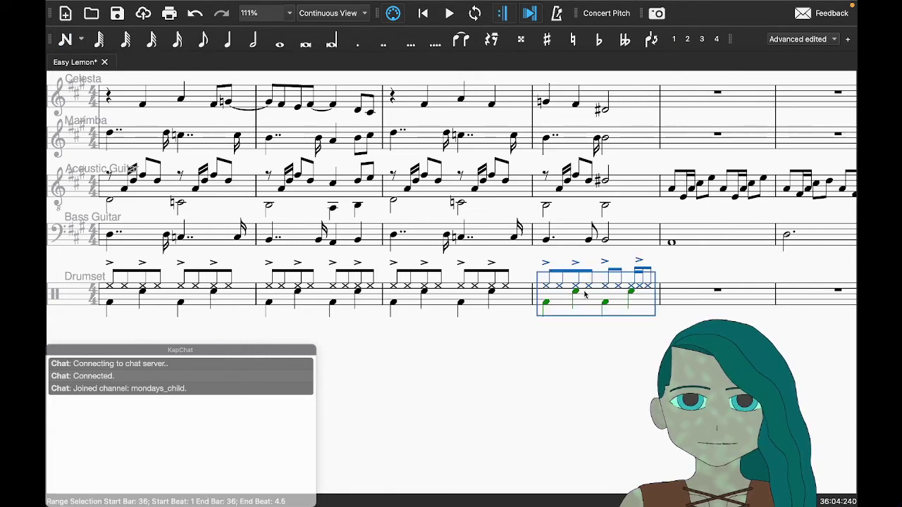
{"action": "key", "text": "space"}
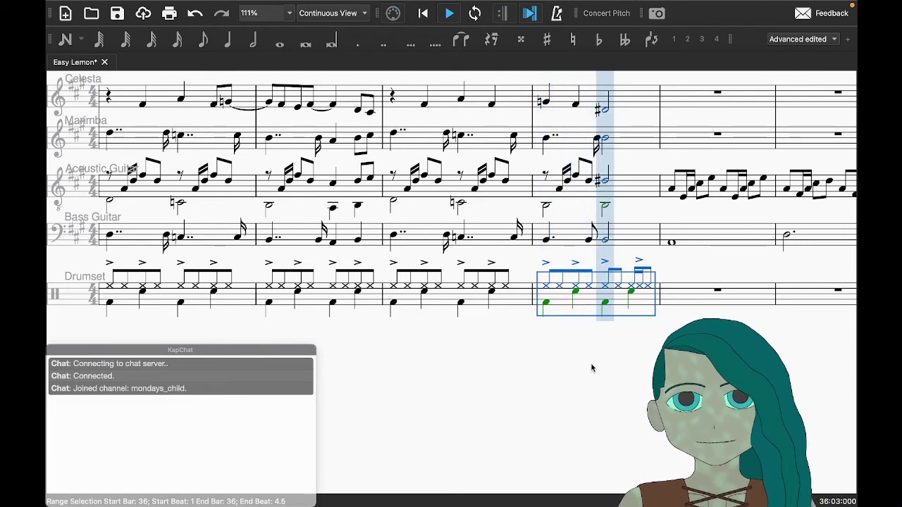
{"action": "key", "text": "space"}
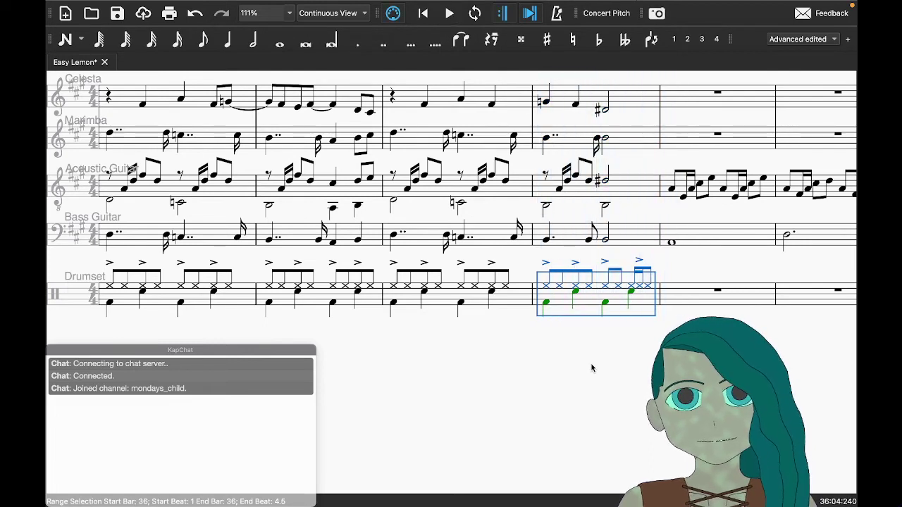
Step: Save the score, and in GarageBand turn off the cycle and listen to the track from bar 36 into bar 37
{"action": "key", "text": "Escape"}
{"action": "key", "text": "ctrl+s"}
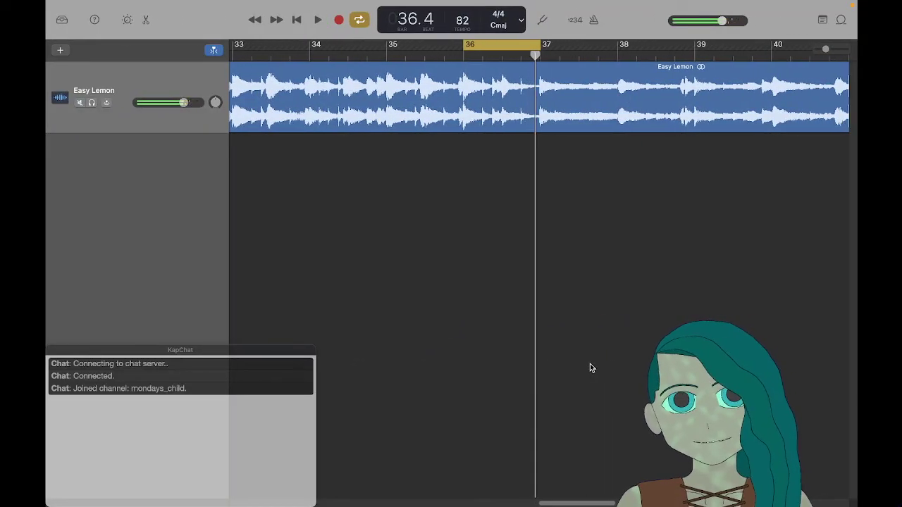
{"action": "key", "text": "c"}
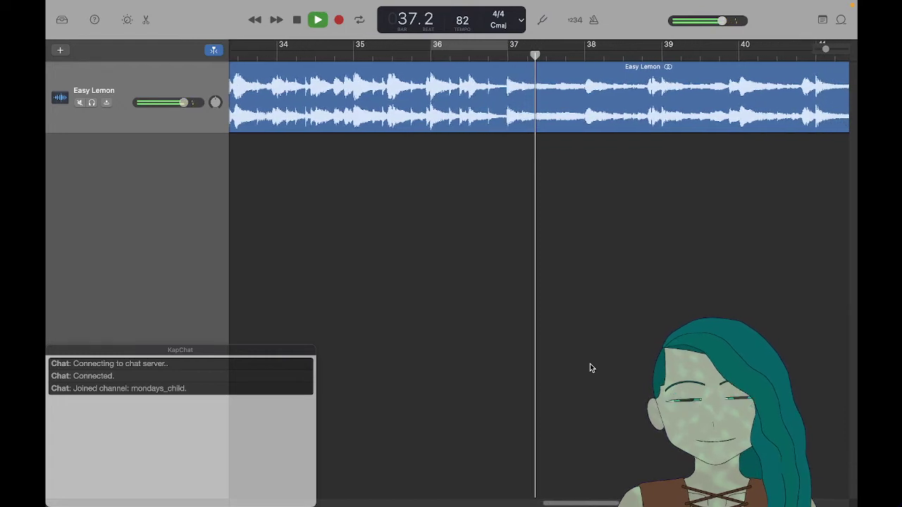
{"action": "key", "text": "space"}
{"action": "left_click", "coordinate": [427, 57]}
{"action": "key", "text": "space"}
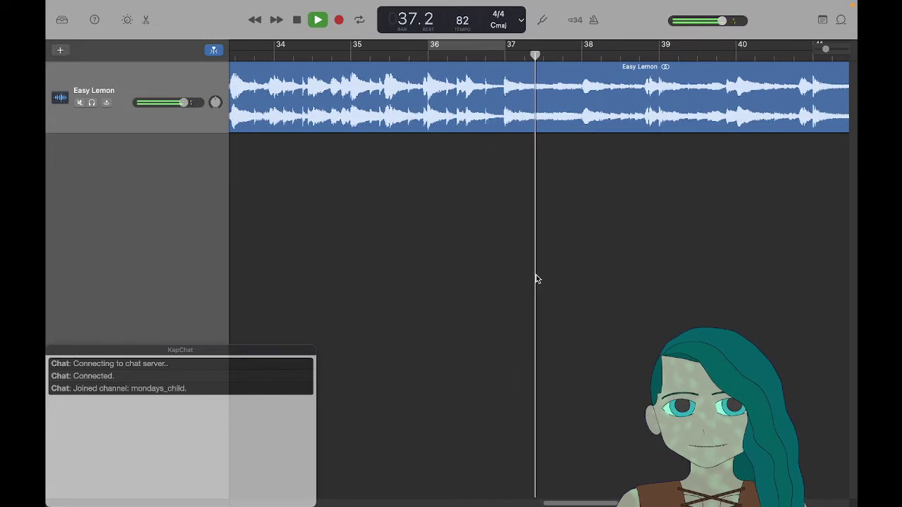
{"action": "key", "text": "space"}
Step: In MuseScore, enter a Bass Drum 1 crotchet in voice 2 on beat 1 of Drumset bar 37
{"action": "key", "text": "super+Tab"}
{"action": "scroll", "coordinate": [543, 286], "scroll_direction": "right", "scroll_amount": 4}
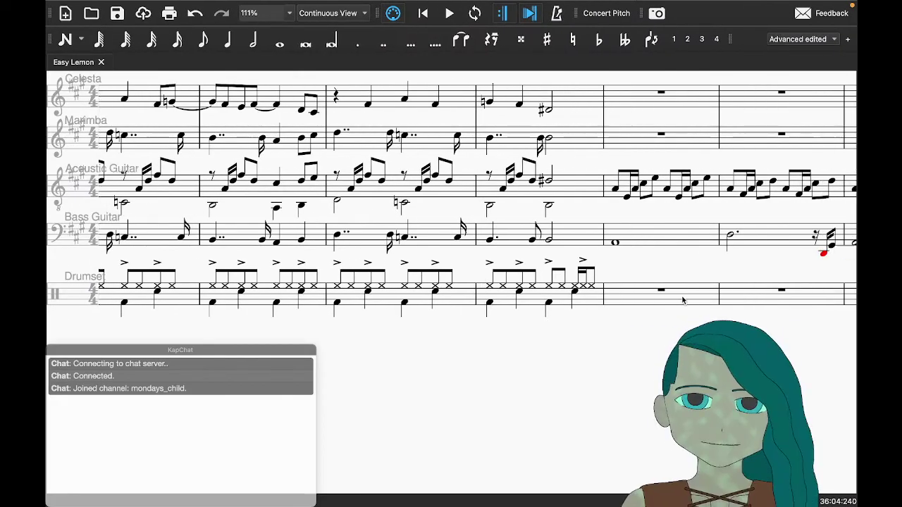
{"action": "left_click", "coordinate": [569, 290]}
{"action": "key", "text": "n"}
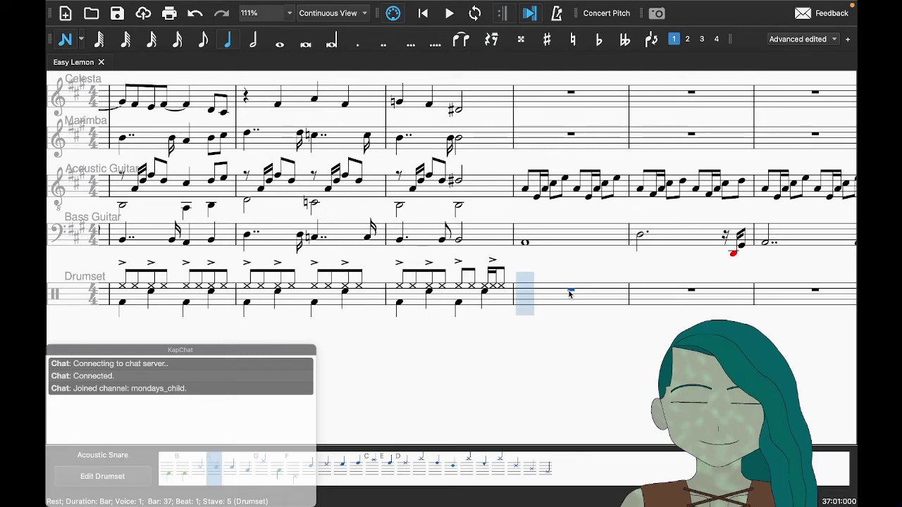
{"action": "key", "text": "b"}
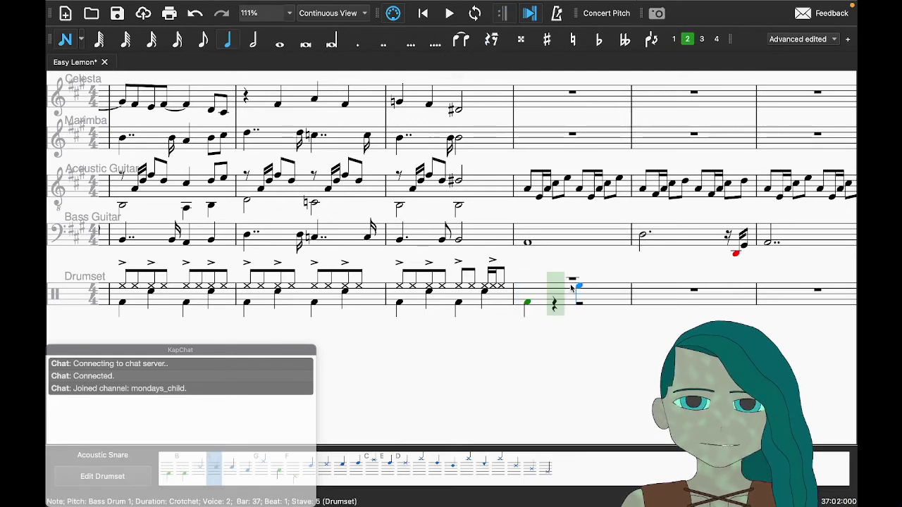
Step: Add an Open Hi-Hat crotchet in voice 1 above the bass drum on beat 1 of Drumset bar 37
{"action": "key", "text": "Left"}
{"action": "key", "text": "ctrl+alt+1"}
{"action": "key", "text": "a"}
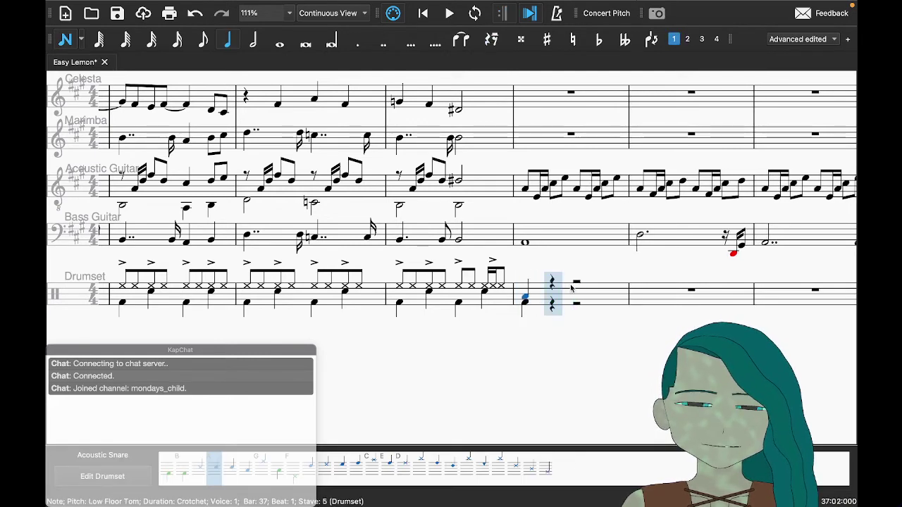
{"action": "key", "text": "Up"}
{"action": "key", "text": "Up"}
{"action": "key", "text": "Up"}
{"action": "key", "text": "Up"}
{"action": "key", "text": "Up"}
{"action": "key", "text": "Up"}
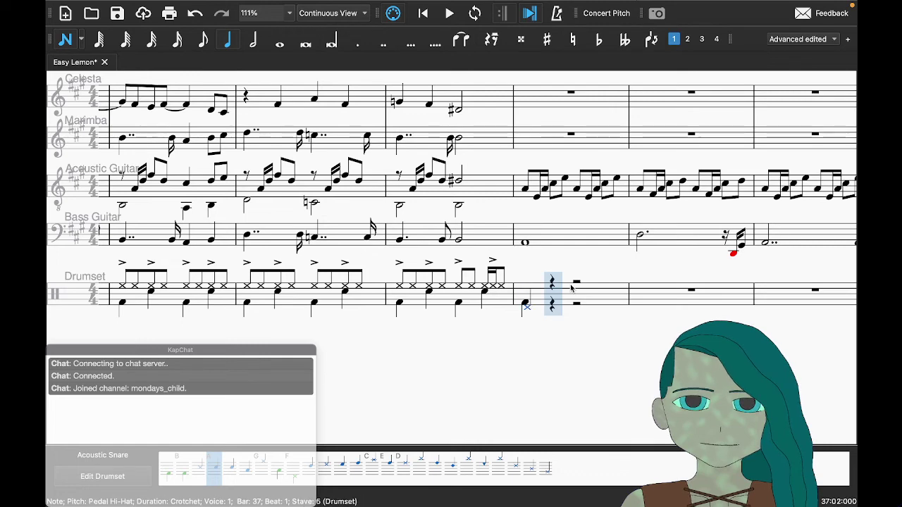
{"action": "key", "text": "Escape"}
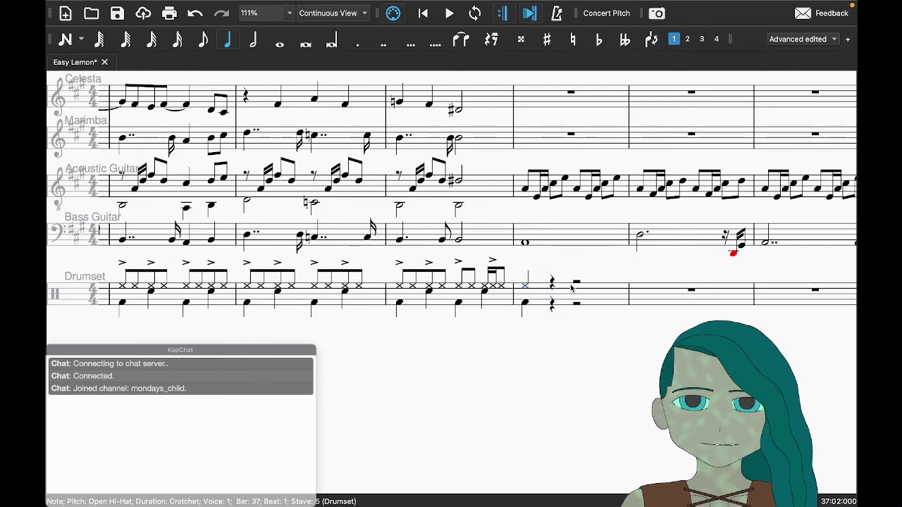
Step: In GarageBand, replay the track into bar 37 to hear how long its opening hit rings
{"action": "key", "text": "ctrl+Right"}
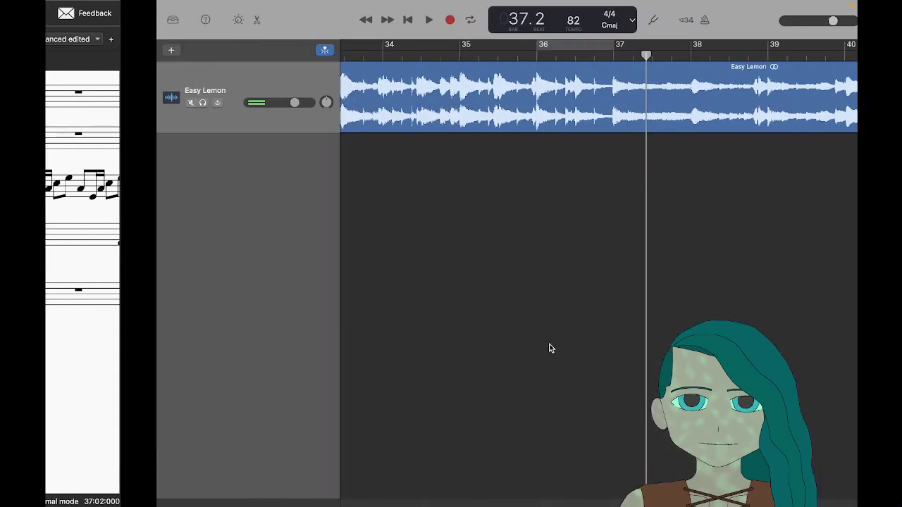
{"action": "left_click", "coordinate": [414, 57]}
{"action": "key", "text": "space"}
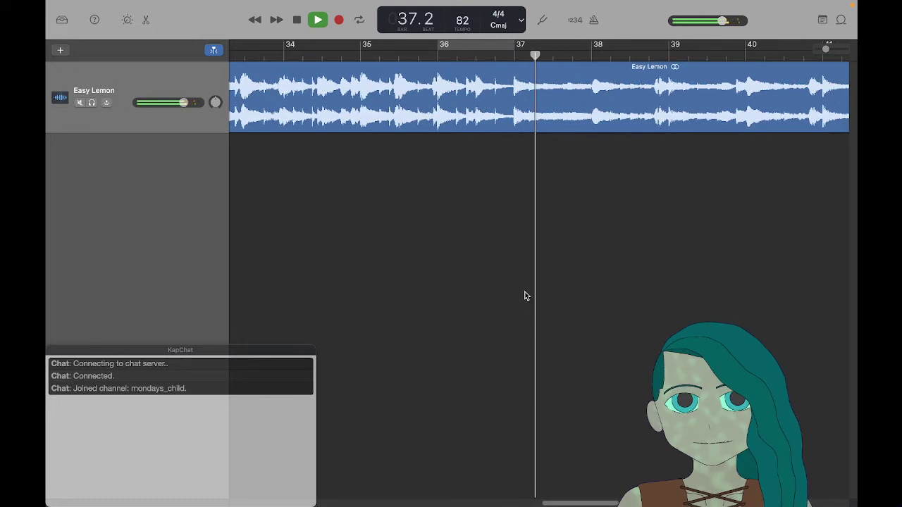
Step: In MuseScore, lengthen the Open Hi-Hat and Bass Drum 1 notes in Drumset bar 37 to semibreves and save the score
{"action": "key", "text": "super+Tab"}
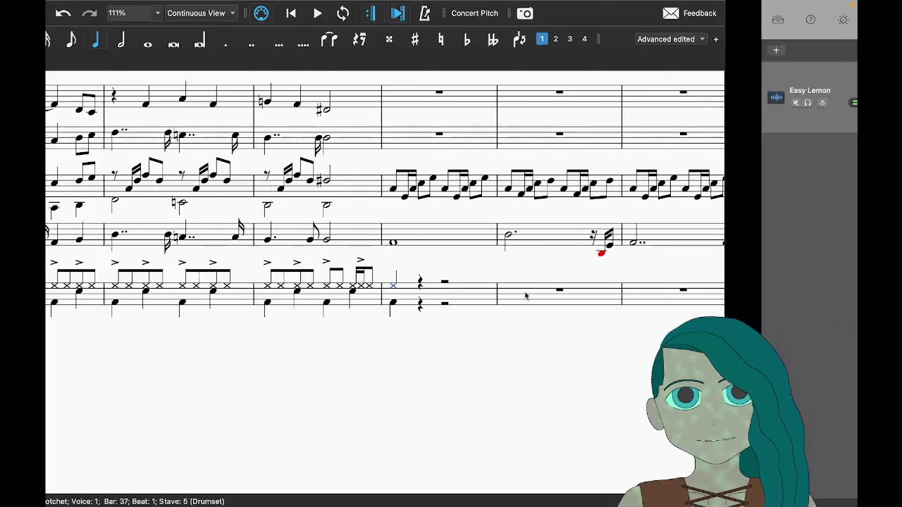
{"action": "key", "text": "Escape"}
{"action": "left_click", "coordinate": [524, 301]}
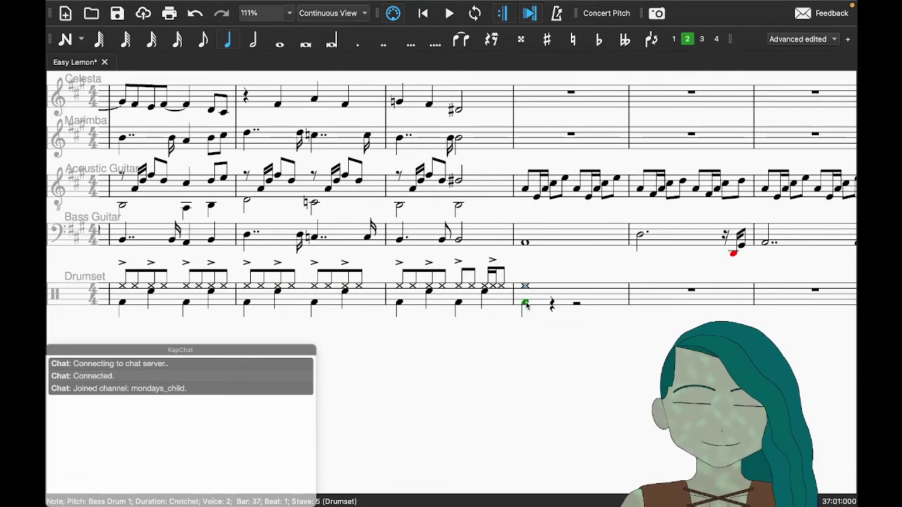
{"action": "key", "text": "7"}
{"action": "left_click", "coordinate": [676, 289]}
{"action": "key", "text": "Delete"}
{"action": "left_click", "coordinate": [621, 349]}
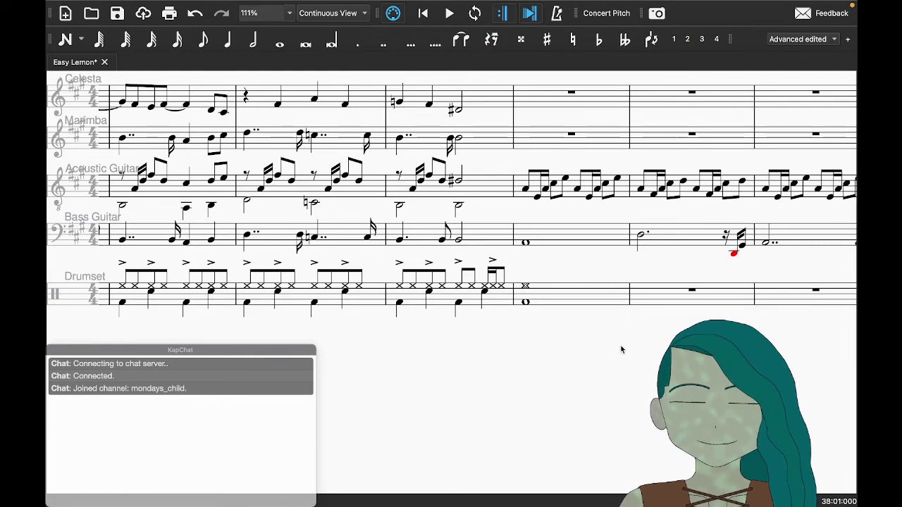
{"action": "key", "text": "super+s"}
Step: In GarageBand, listen to bars 37 and 38 for the next drum or cymbal entry, replaying from the start of bar 37
{"action": "scroll", "coordinate": [620, 350], "scroll_direction": "right", "scroll_amount": 5}
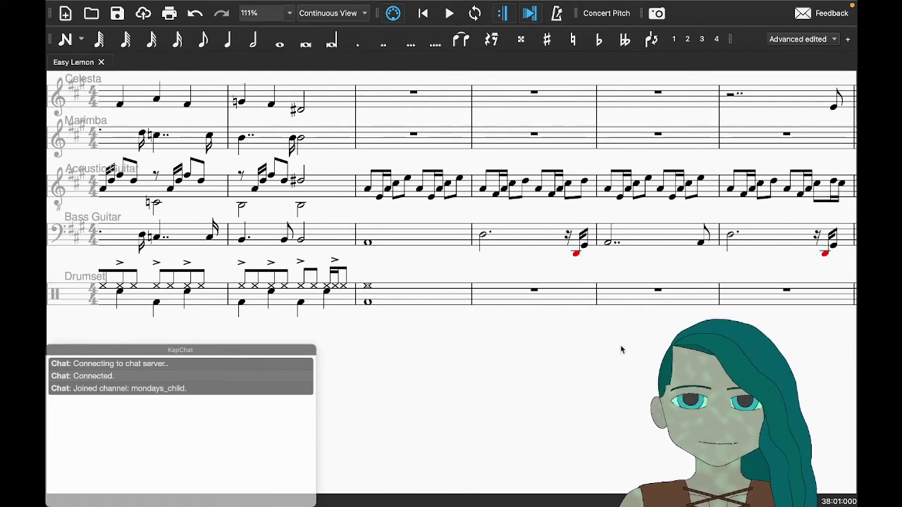
{"action": "key", "text": "ctrl+Right"}
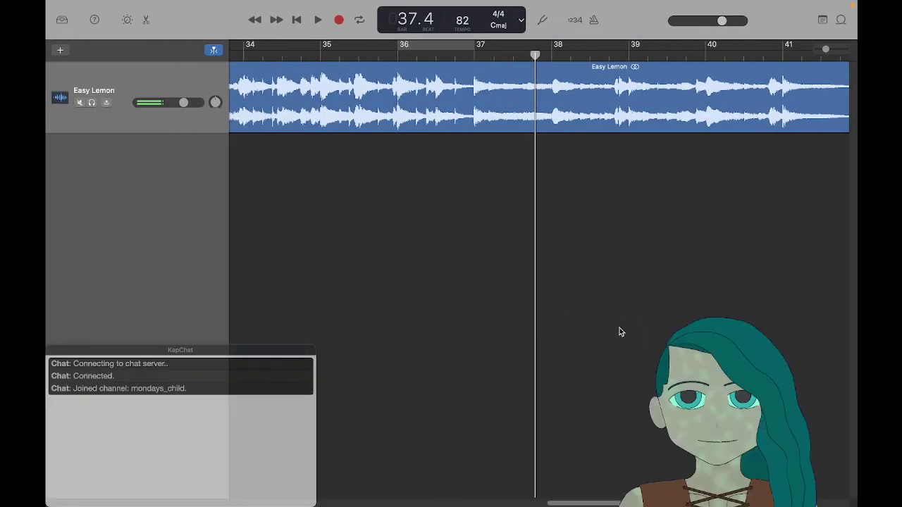
{"action": "key", "text": "ctrl+Left"}
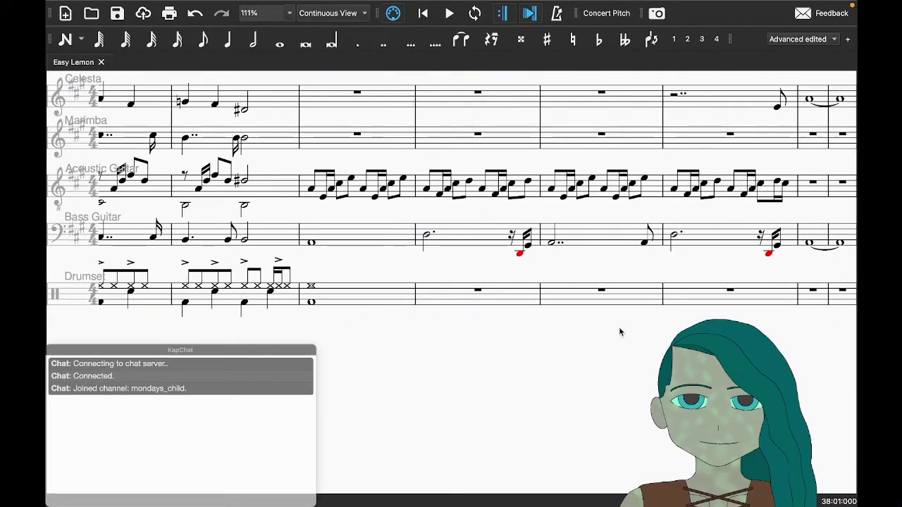
{"action": "key", "text": "ctrl+Right"}
{"action": "key", "text": "space"}
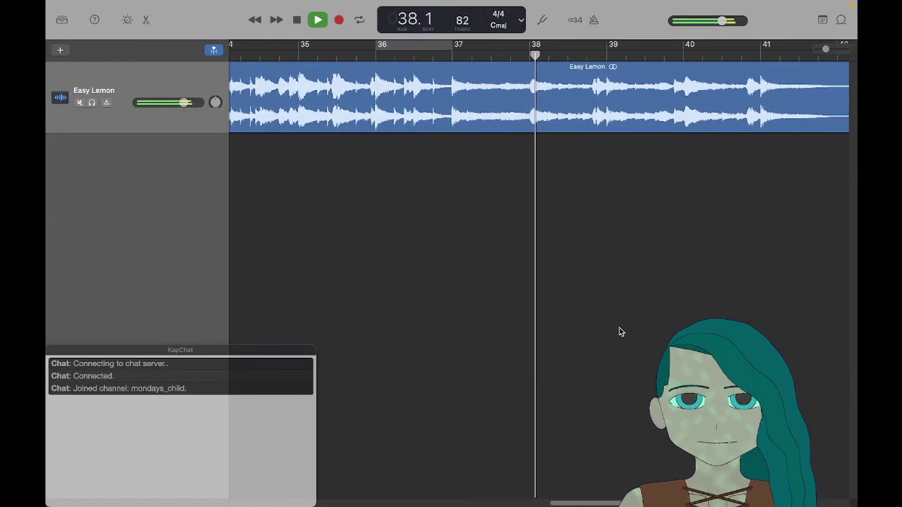
{"action": "key", "text": "space"}
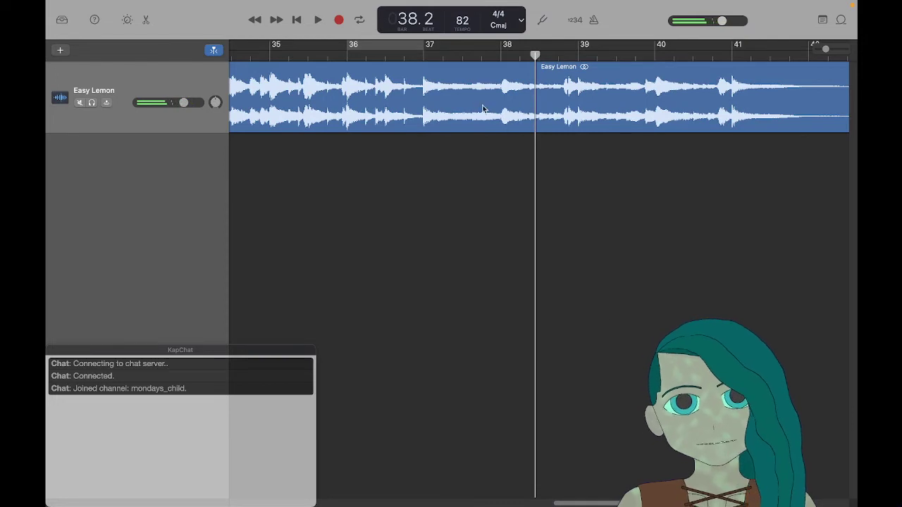
{"action": "left_click", "coordinate": [425, 66]}
{"action": "left_click", "coordinate": [423, 53]}
{"action": "left_click", "coordinate": [447, 198]}
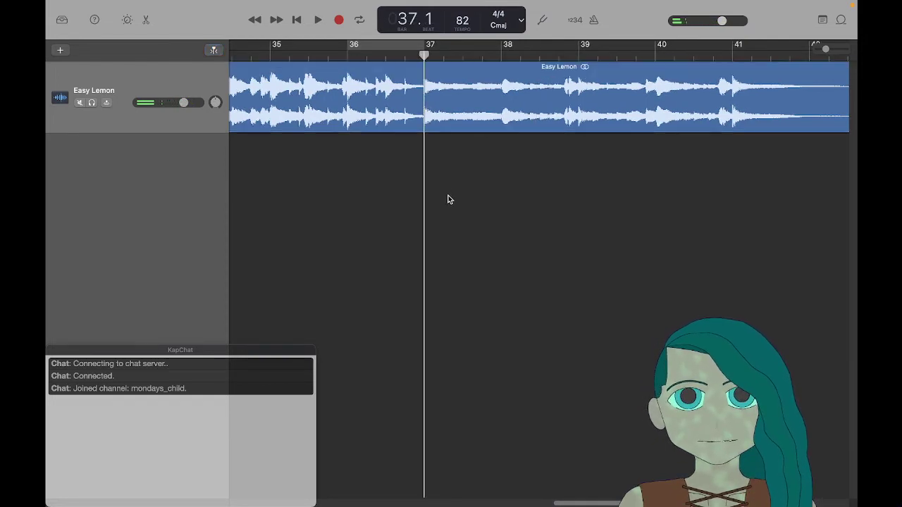
{"action": "key", "text": "space"}
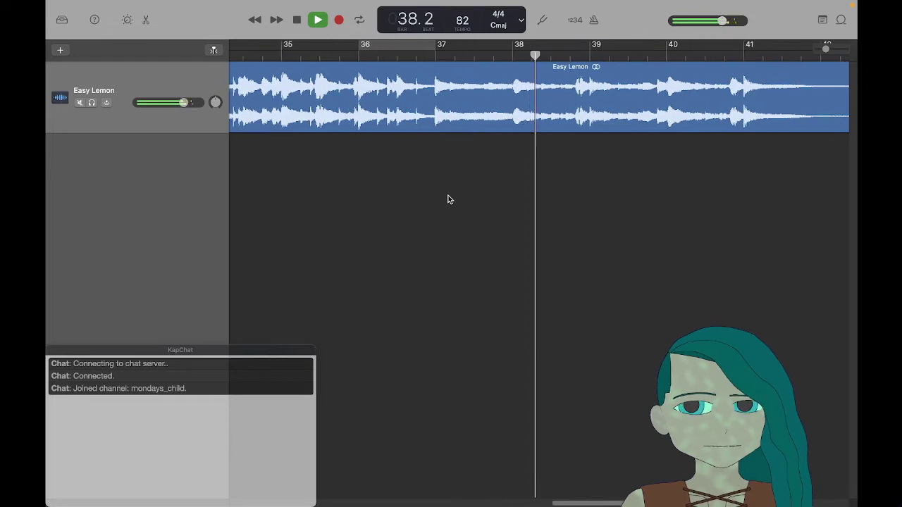
{"action": "key", "text": "space"}
Step: In MuseScore, enter a Ride Cymbal 1 quaver on beat 4.5 of Drumset bar 38 and a Ride Cymbal 1 semibreve in bar 39
{"action": "key", "text": "ctrl+Left"}
{"action": "left_click", "coordinate": [479, 291]}
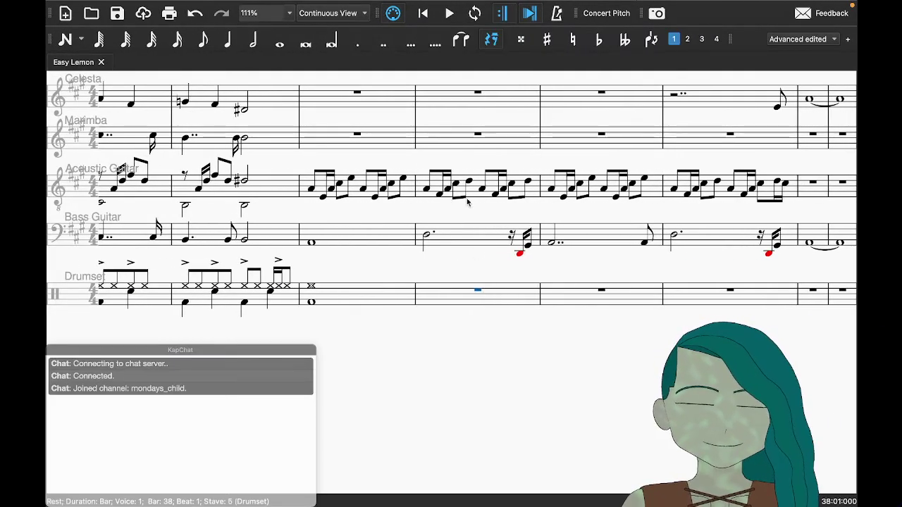
{"action": "left_click", "coordinate": [382, 44]}
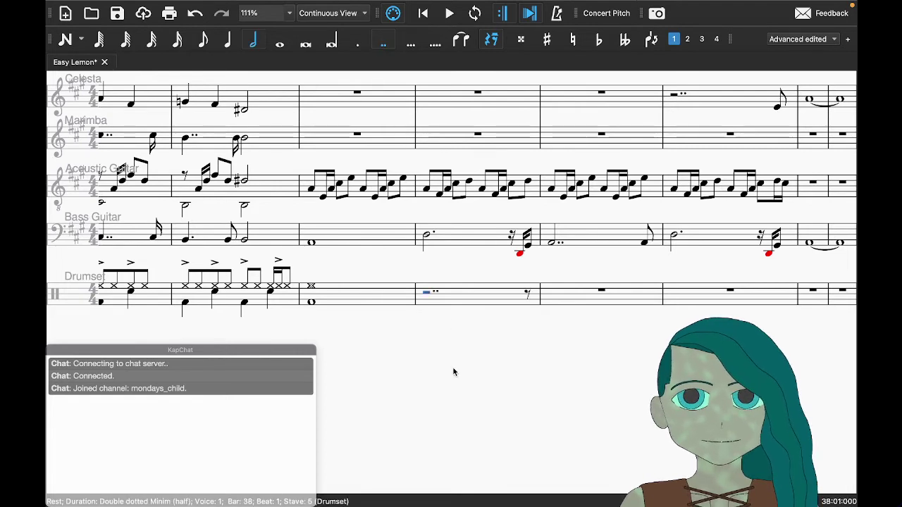
{"action": "key", "text": "Right"}
{"action": "key", "text": "n"}
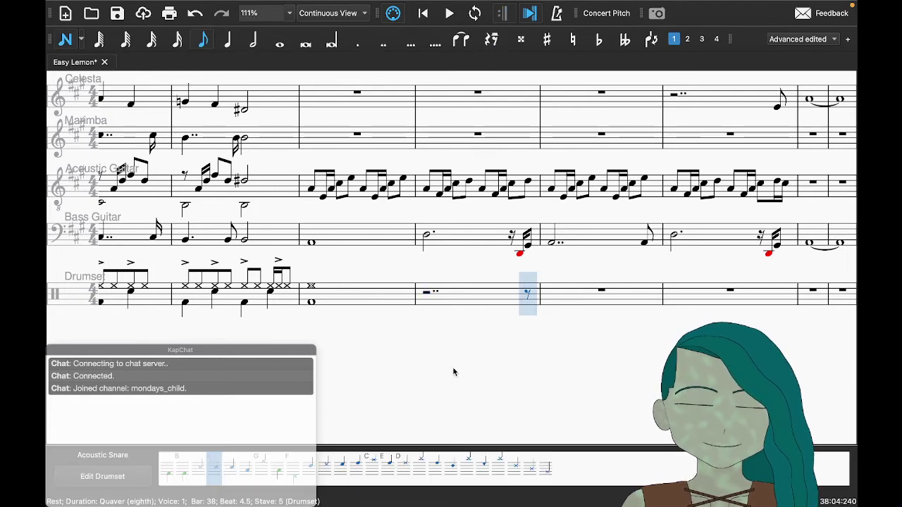
{"action": "key", "text": "d"}
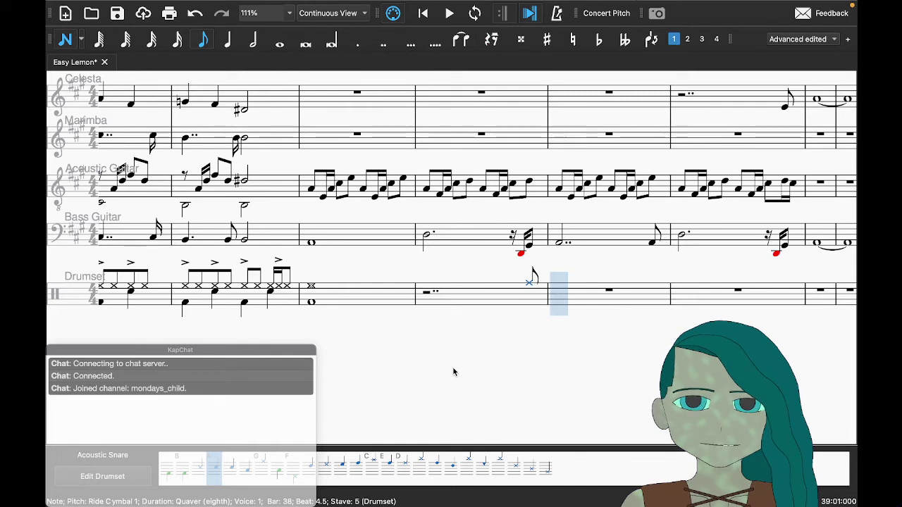
{"action": "key", "text": "7"}
{"action": "key", "text": "d"}
{"action": "key", "text": "Escape"}
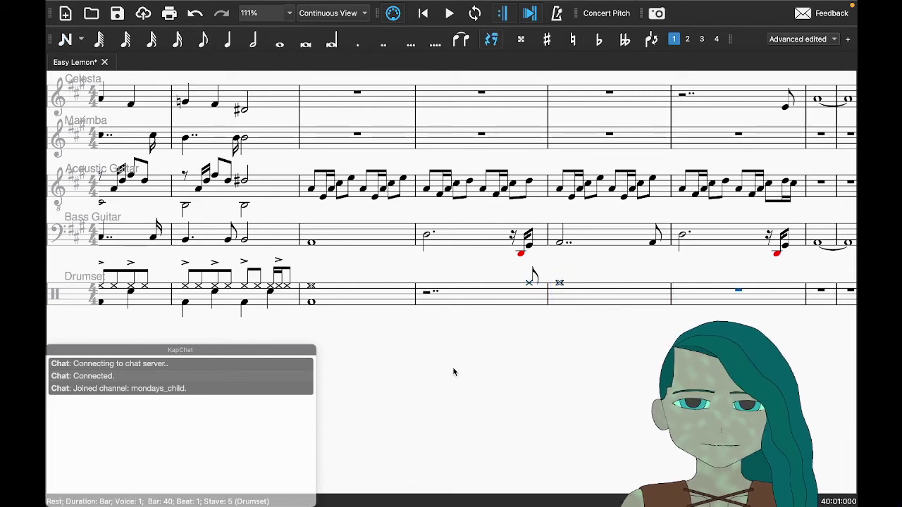
Step: In GarageBand, listen on through bar 39 to compare the cymbal placement with the score
{"action": "key", "text": "ctrl+Right"}
{"action": "key", "text": "space"}
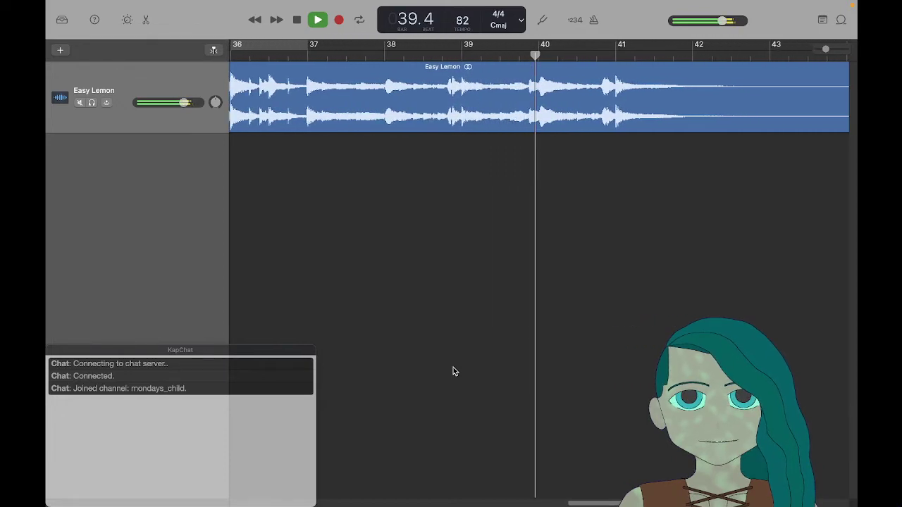
{"action": "key", "text": "space"}
Step: In MuseScore, shorten the Open Hi-Hat semibreve in Drumset bar 37 to a double-dotted minim
{"action": "key", "text": "ctrl+Left"}
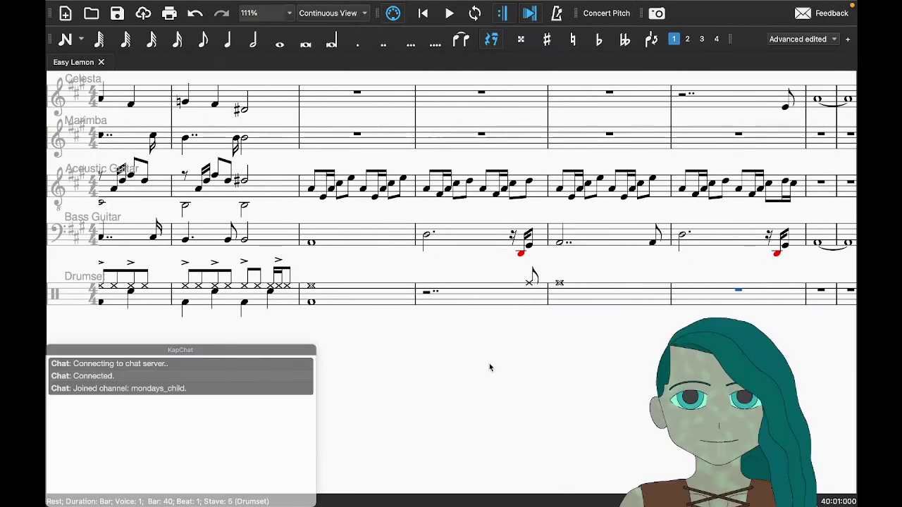
{"action": "left_click", "coordinate": [311, 303]}
{"action": "left_click", "coordinate": [311, 286]}
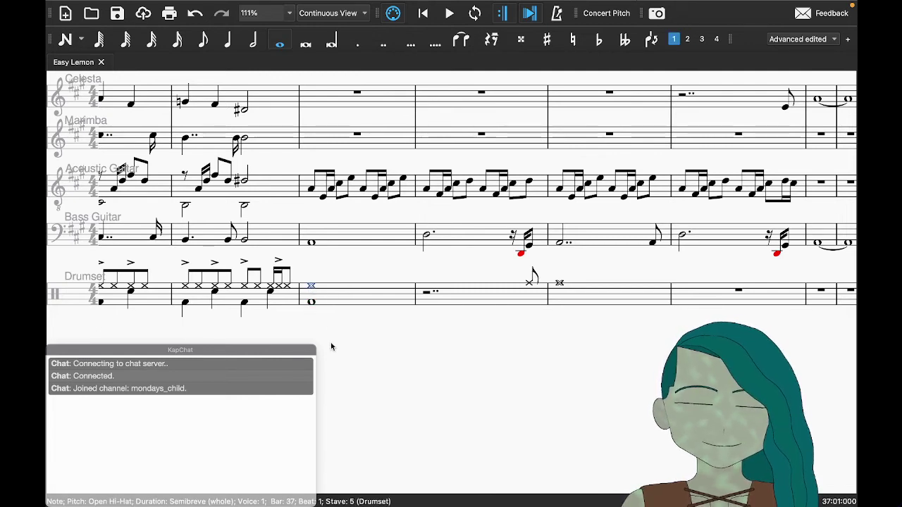
{"action": "left_click", "coordinate": [383, 44]}
Step: Move the Ride Cymbal 1 quaver from the end of Drumset bar 38 to beat 4.5 of bar 37
{"action": "left_click", "coordinate": [529, 283]}
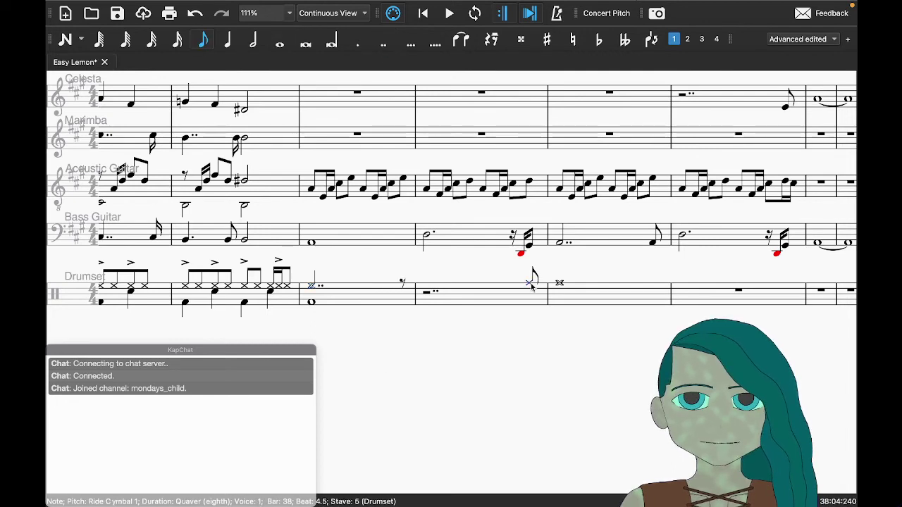
{"action": "key", "text": "Delete"}
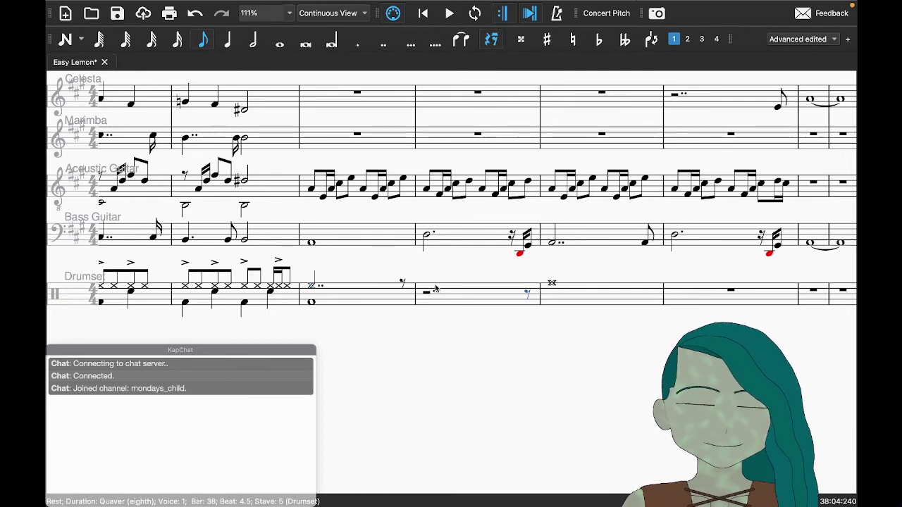
{"action": "key", "text": "ctrl+z"}
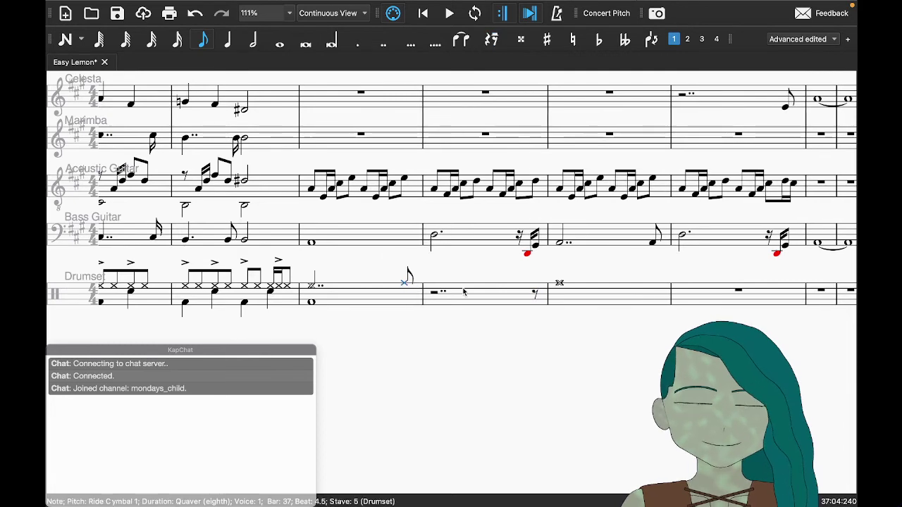
Step: Move the Ride Cymbal 1 semibreve from Drumset bar 39 to bar 38
{"action": "left_click", "coordinate": [593, 299]}
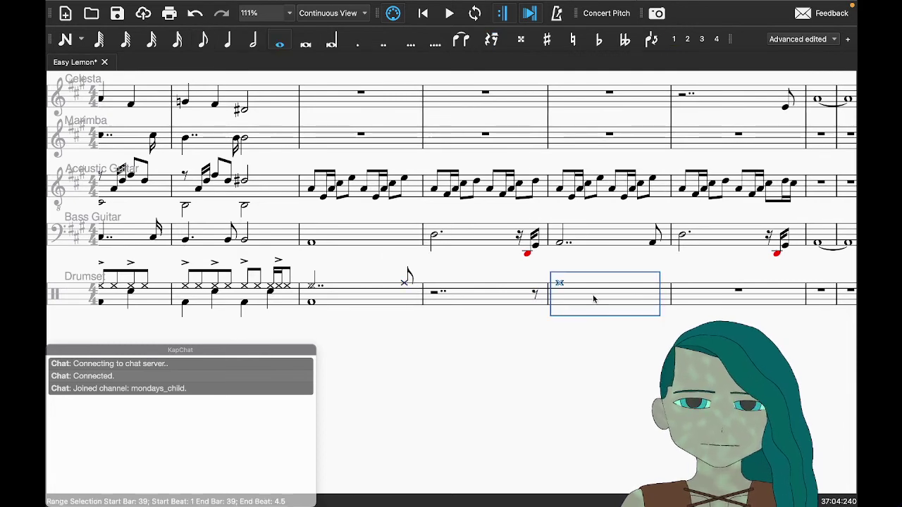
{"action": "key", "text": "Delete"}
{"action": "left_click", "coordinate": [513, 298]}
{"action": "key", "text": "ctrl+v"}
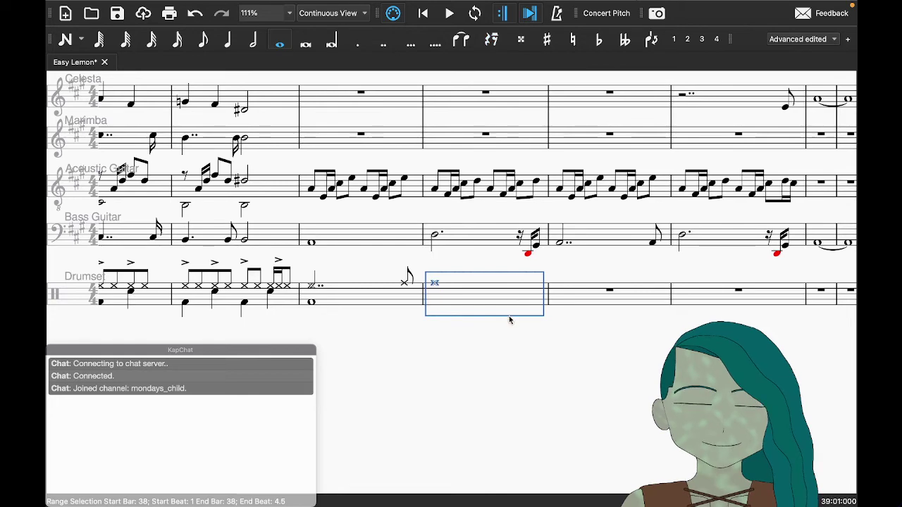
{"action": "key", "text": "Escape"}
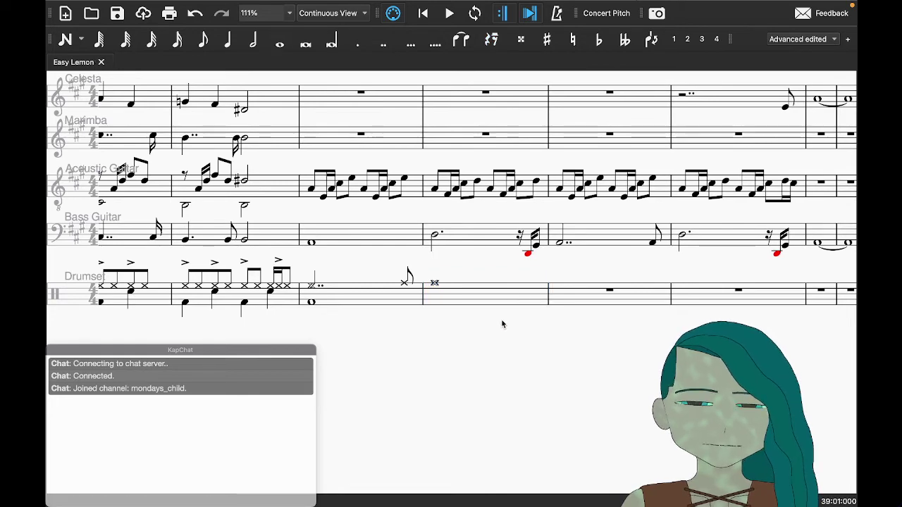
Step: In GarageBand, replay the track from bar 37 to hear the cymbals through bar 39
{"action": "key", "text": "super+Tab"}
{"action": "key", "text": "space"}
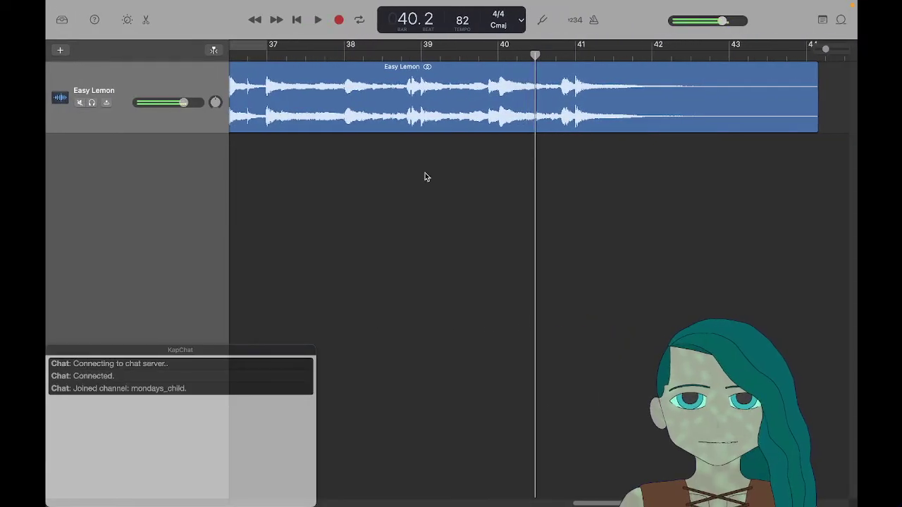
{"action": "left_click", "coordinate": [272, 56]}
{"action": "key", "text": "space"}
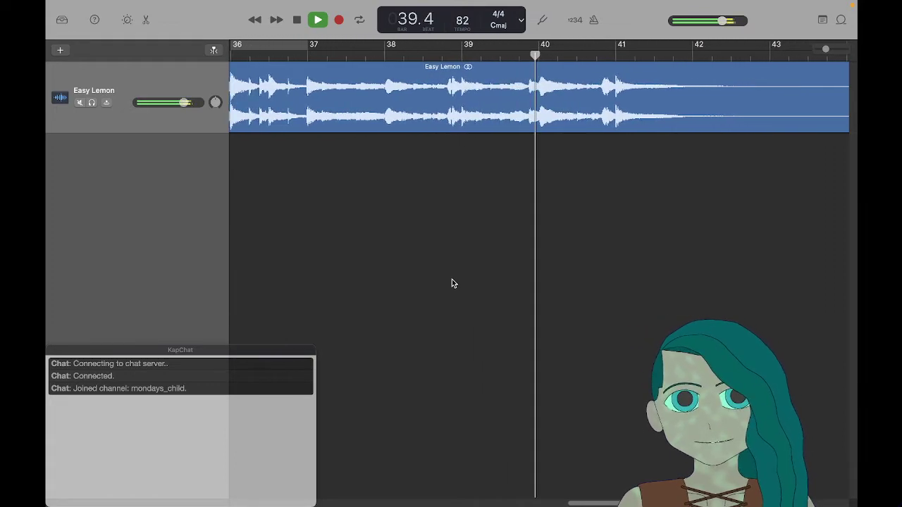
Step: In MuseScore, copy Drumset bars 37–38 into bars 39–40 and delete the bass drum semibreve from bar 39
{"action": "key", "text": "super+Tab"}
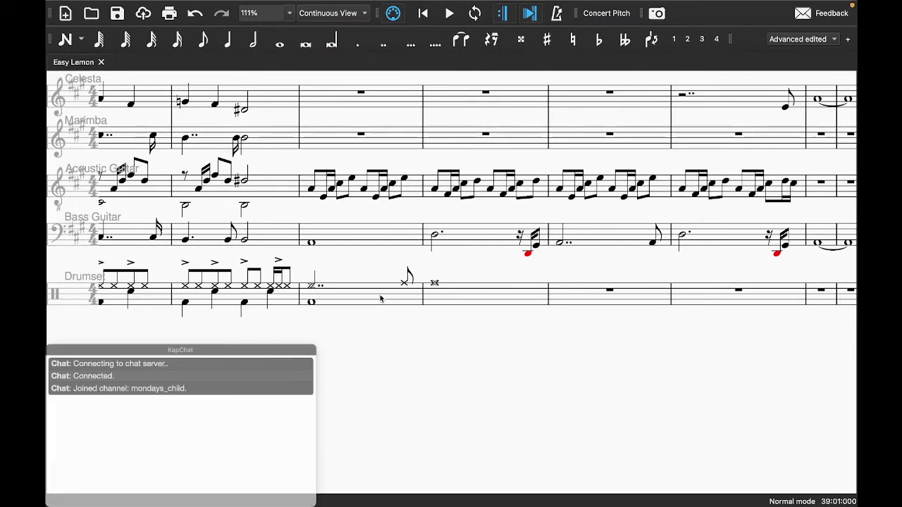
{"action": "left_click_drag", "start_coordinate": [310, 292], "coordinate": [489, 295]}
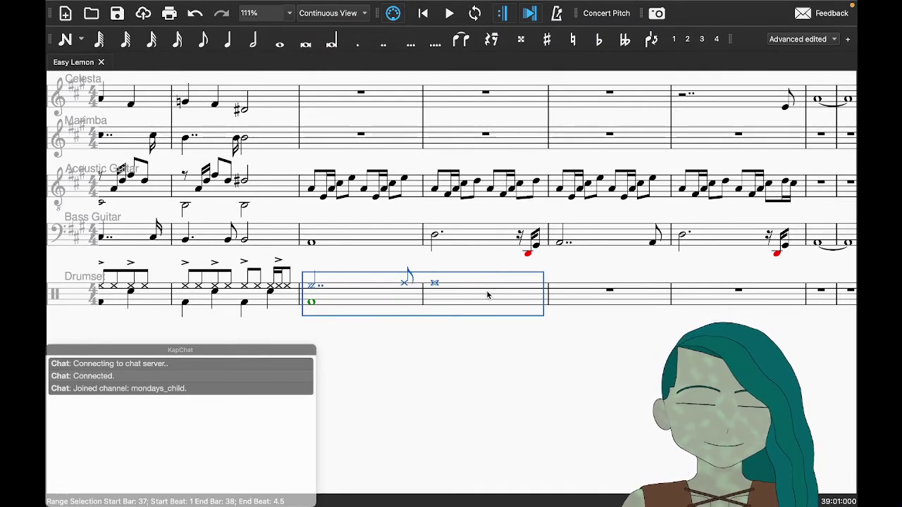
{"action": "left_click", "coordinate": [580, 301], "text": "alt"}
{"action": "left_click", "coordinate": [563, 302]}
{"action": "key", "text": "Delete"}
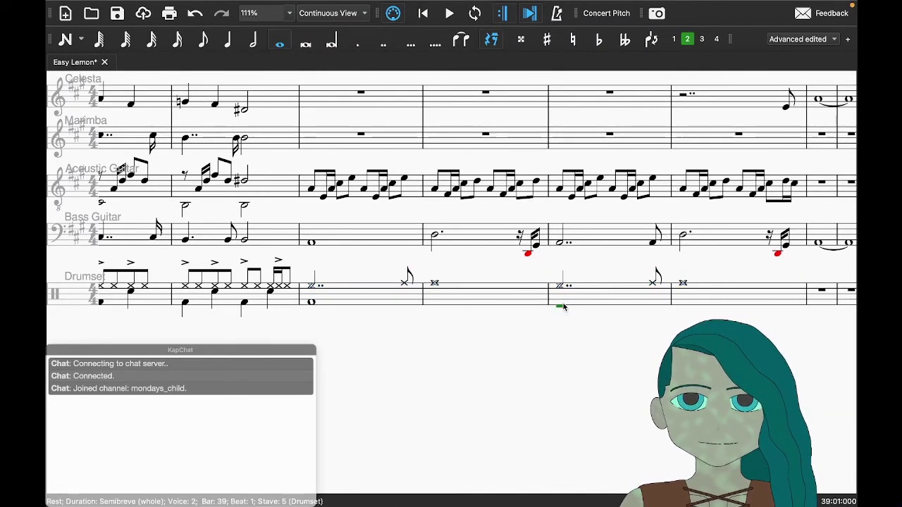
Step: Change the Open Hi-Hat at the start of Drumset bar 39 to Ride Cymbal 1, matching the quaver on beat 4.5 of bar 37
{"action": "left_click", "coordinate": [555, 285]}
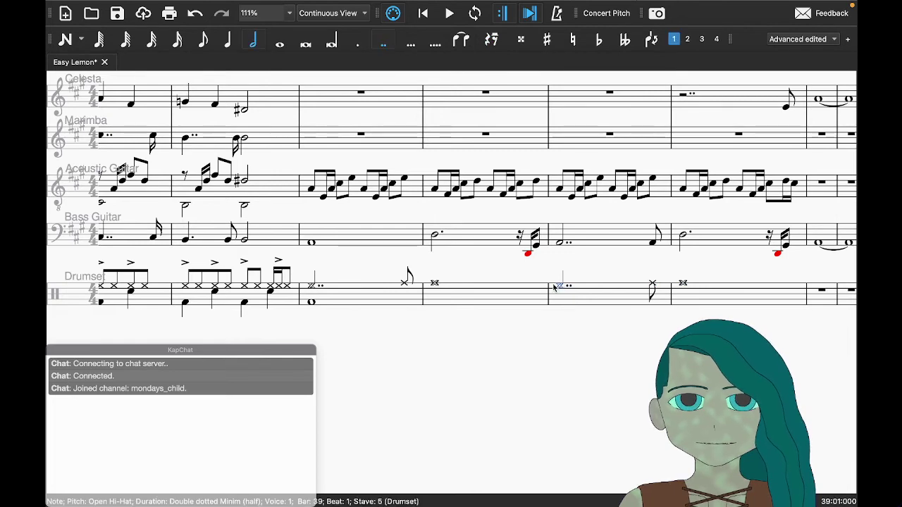
{"action": "key", "text": "Down"}
{"action": "key", "text": "Down"}
{"action": "key", "text": "Down"}
{"action": "key", "text": "Down"}
{"action": "key", "text": "Down"}
{"action": "key", "text": "Down"}
{"action": "key", "text": "Down"}
{"action": "key", "text": "Down"}
{"action": "key", "text": "Down"}
{"action": "key", "text": "Down"}
{"action": "key", "text": "Down"}
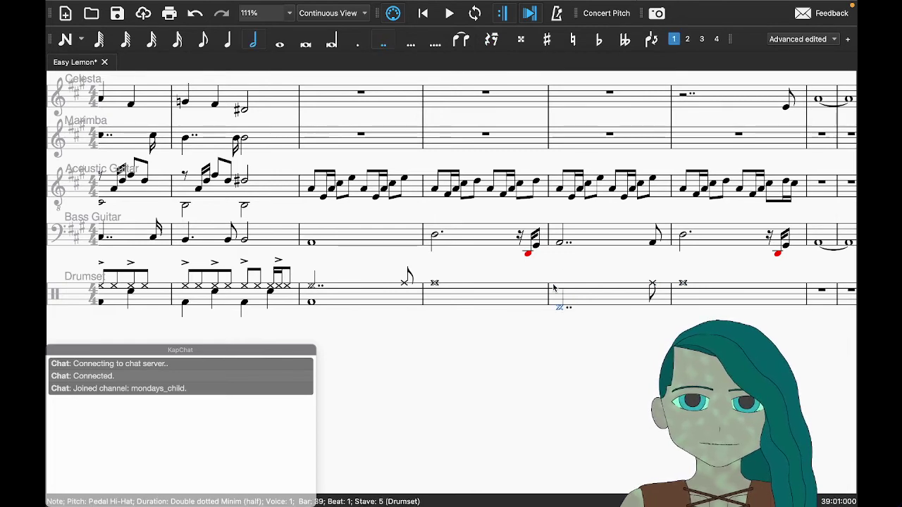
{"action": "key", "text": "Up"}
{"action": "key", "text": "Up"}
{"action": "key", "text": "Up"}
{"action": "key", "text": "Up"}
{"action": "key", "text": "Up"}
{"action": "key", "text": "Up"}
{"action": "key", "text": "Up"}
{"action": "key", "text": "Up"}
{"action": "key", "text": "Up"}
{"action": "key", "text": "Up"}
{"action": "key", "text": "Up"}
{"action": "key", "text": "Up"}
{"action": "key", "text": "Up"}
{"action": "key", "text": "Up"}
{"action": "key", "text": "Up"}
{"action": "key", "text": "Up"}
{"action": "key", "text": "Up"}
{"action": "key", "text": "Up"}
{"action": "key", "text": "Up"}
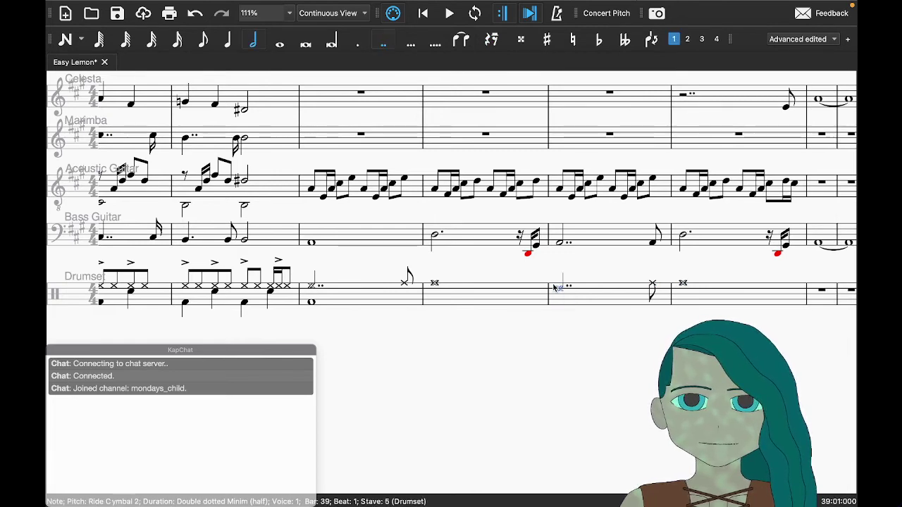
{"action": "key", "text": "Down"}
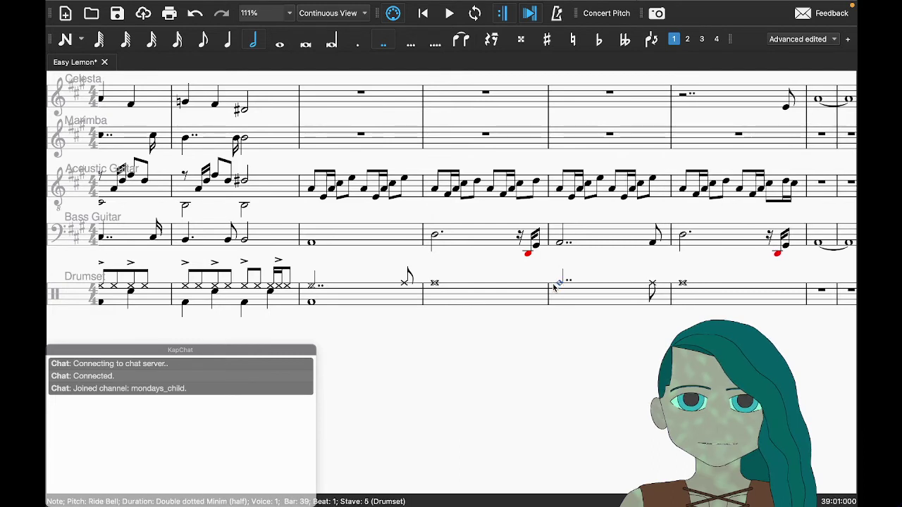
{"action": "key", "text": "Down"}
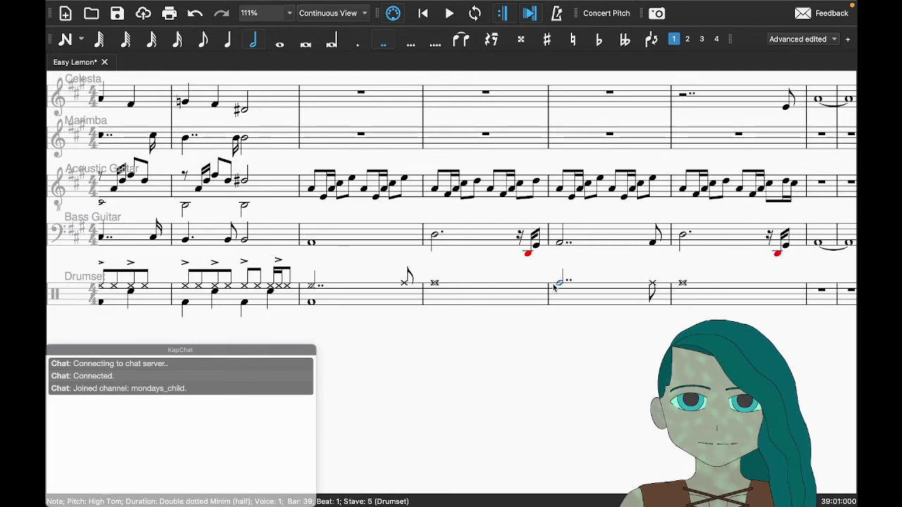
{"action": "key", "text": "Down"}
{"action": "key", "text": "Down"}
{"action": "key", "text": "Down"}
{"action": "key", "text": "Down"}
{"action": "key", "text": "Down"}
{"action": "key", "text": "Down"}
{"action": "key", "text": "Down"}
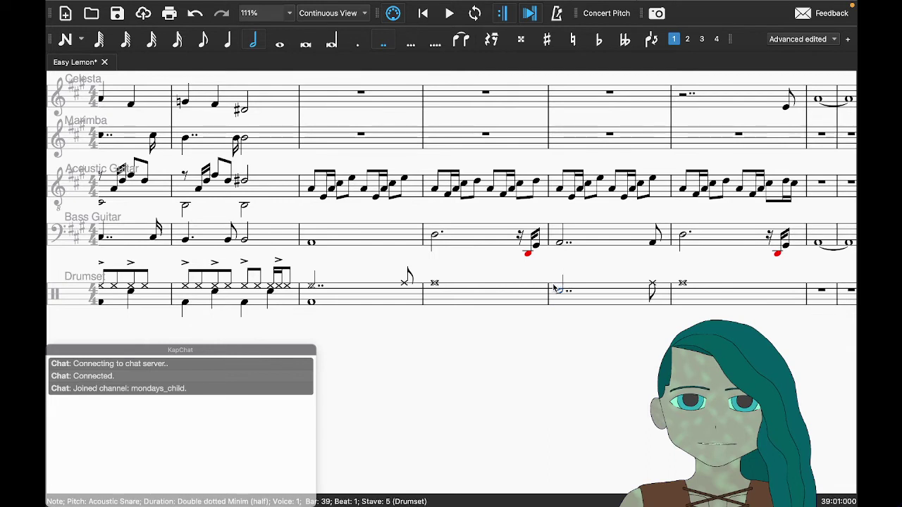
{"action": "key", "text": "Up"}
{"action": "key", "text": "Up"}
{"action": "key", "text": "Up"}
{"action": "key", "text": "Up"}
{"action": "key", "text": "Up"}
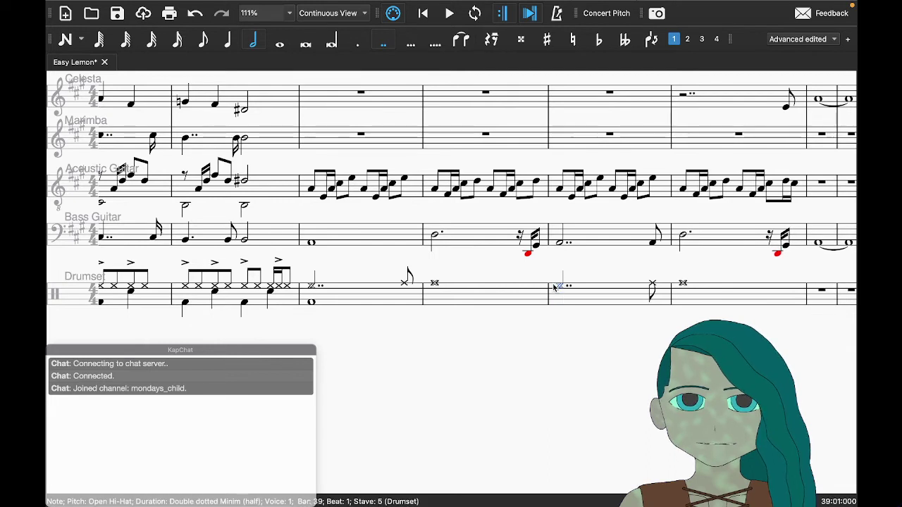
{"action": "key", "text": "Up"}
{"action": "key", "text": "Up"}
{"action": "key", "text": "Up"}
{"action": "key", "text": "Up"}
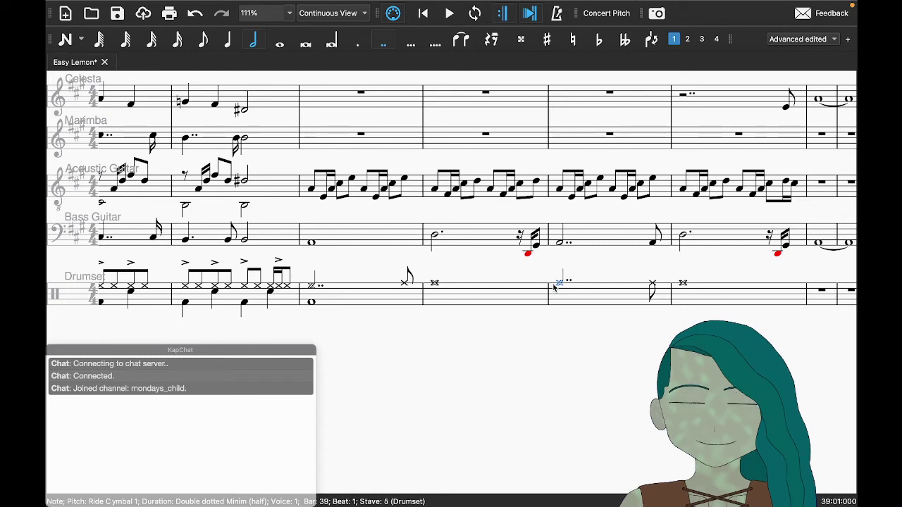
{"action": "left_click", "coordinate": [406, 281]}
{"action": "scroll", "coordinate": [565, 289], "scroll_direction": "right", "scroll_amount": 5}
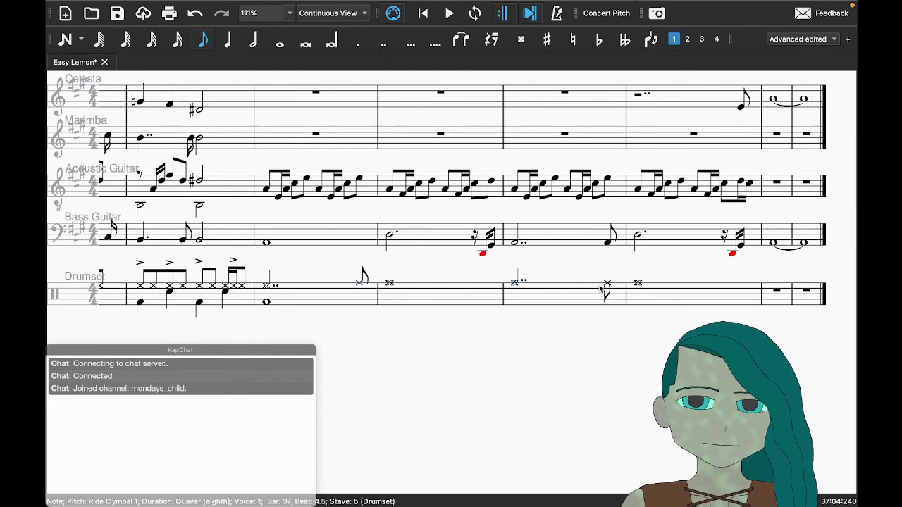
Step: In GarageBand, replay the passage from bar 40 into bar 41 several times to hear the final drum hit
{"action": "key", "text": "ctrl+Right"}
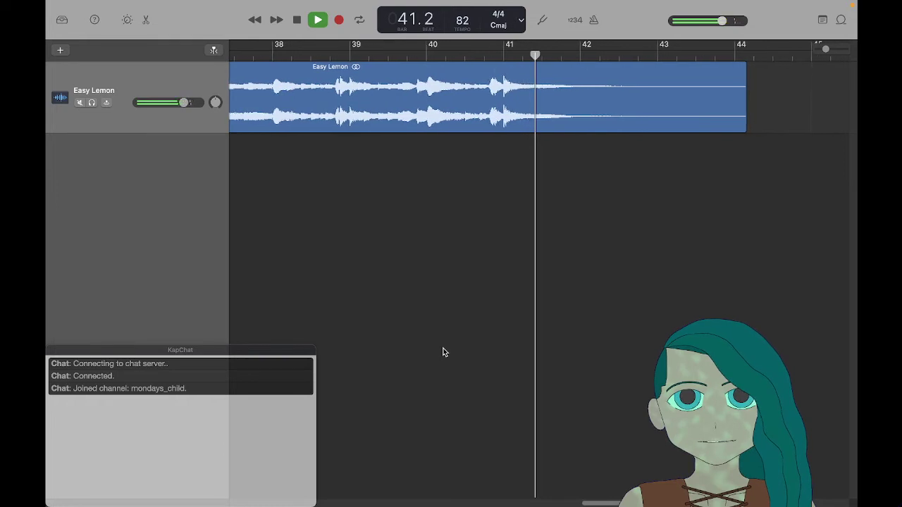
{"action": "left_click", "coordinate": [437, 54]}
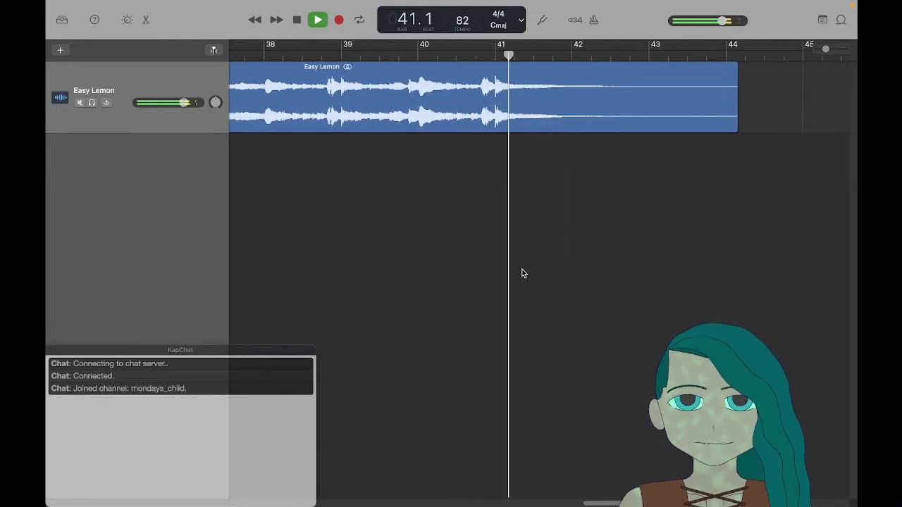
{"action": "key", "text": "space"}
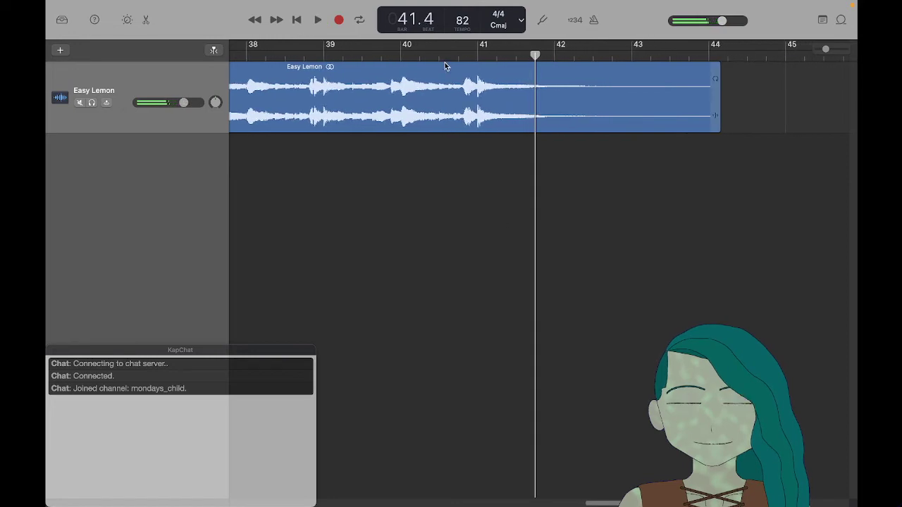
{"action": "key", "text": "space"}
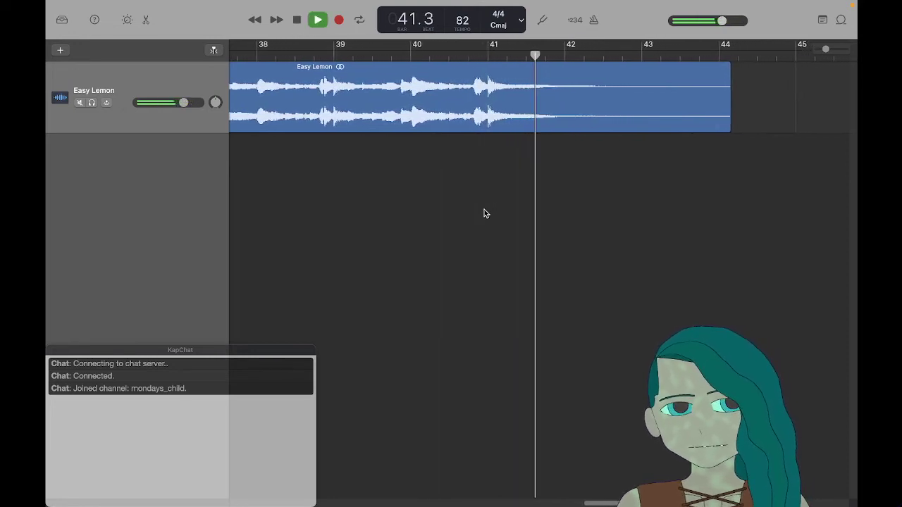
{"action": "key", "text": "space"}
{"action": "left_click", "coordinate": [447, 47]}
{"action": "key", "text": "space"}
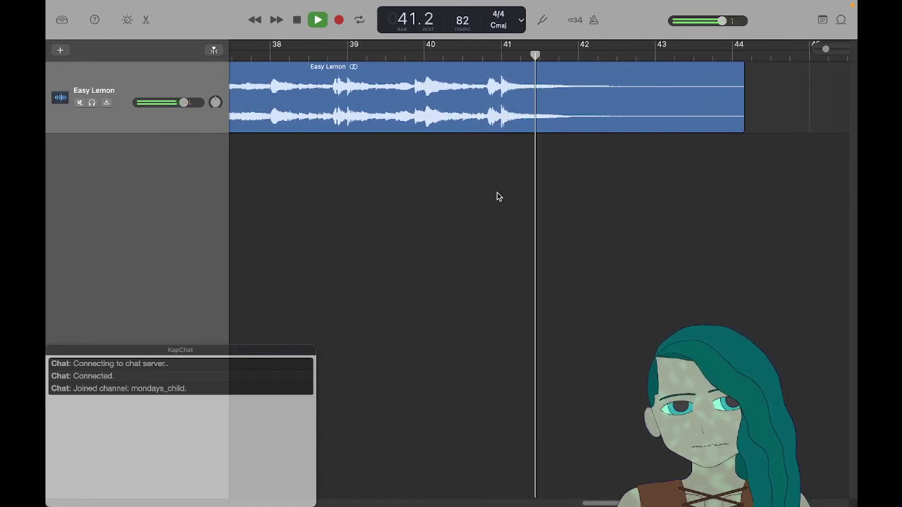
Step: In MuseScore, play the score from bar 40 to compare its ending with the track
{"action": "key", "text": "ctrl+Left"}
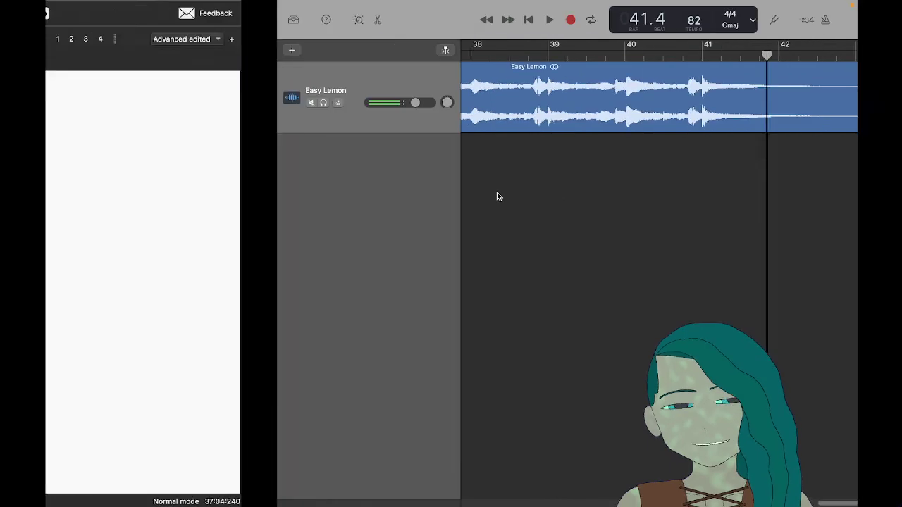
{"action": "left_click", "coordinate": [457, 298]}
{"action": "key", "text": "space"}
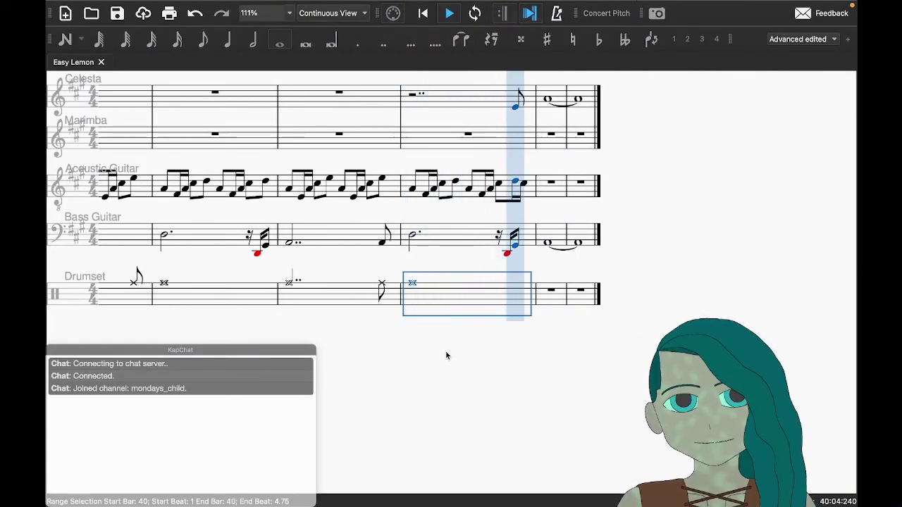
{"action": "key", "text": "space"}
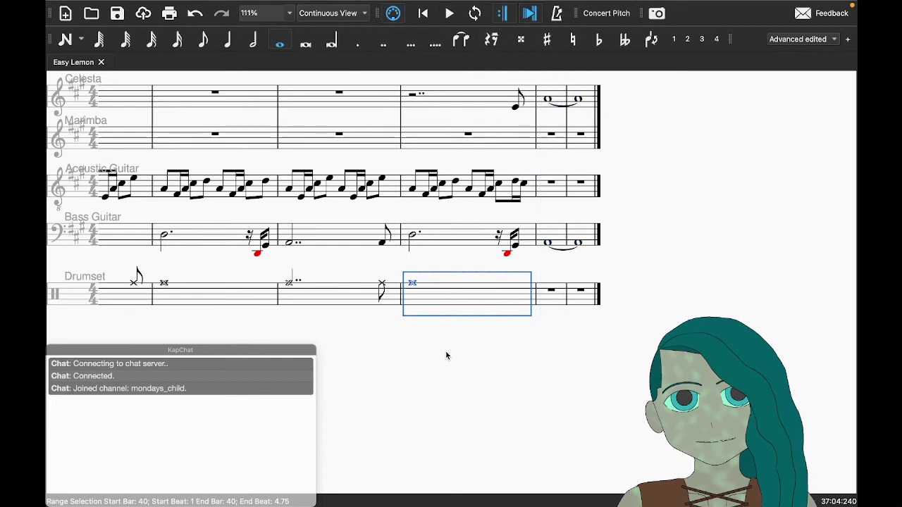
Step: Enter a Bass Drum 1 semibreve in voice 2 of Drumset bar 41 and tie it into bar 42
{"action": "left_click", "coordinate": [551, 292]}
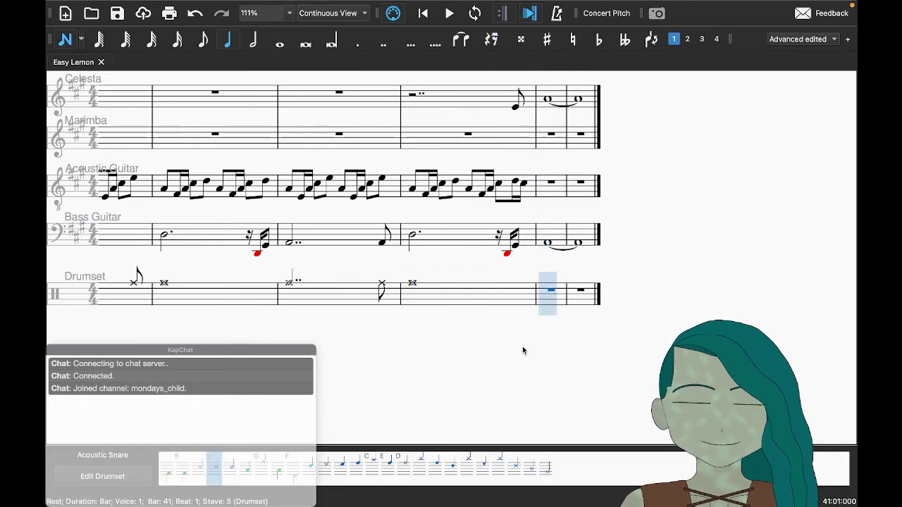
{"action": "key", "text": "b"}
{"action": "key", "text": "Escape"}
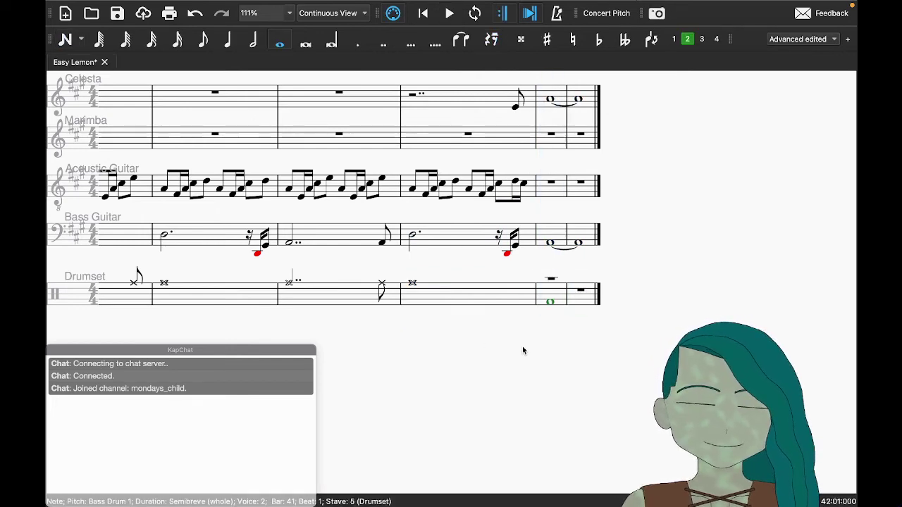
{"action": "key", "text": "plus"}
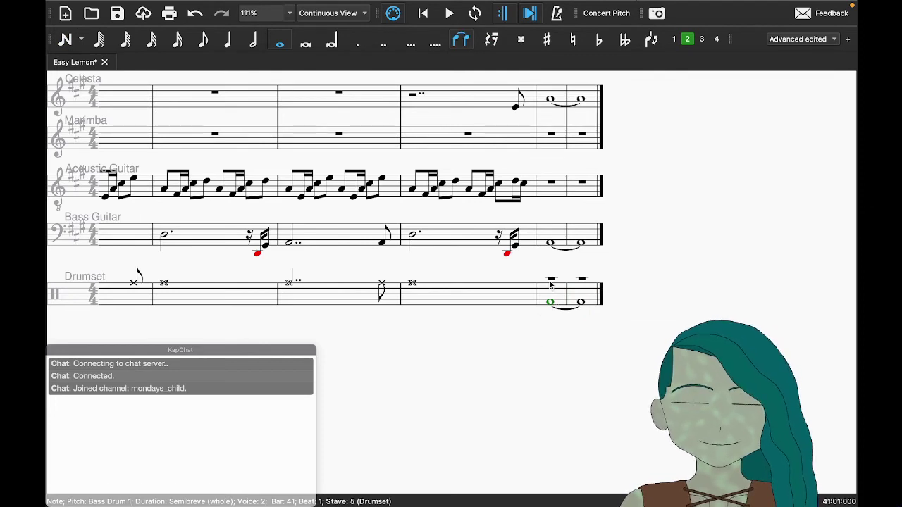
Step: Exchange voices 1 and 2 in Drumset bars 41–42 and delete the leftover voice 2 rests
{"action": "left_click", "coordinate": [552, 280]}
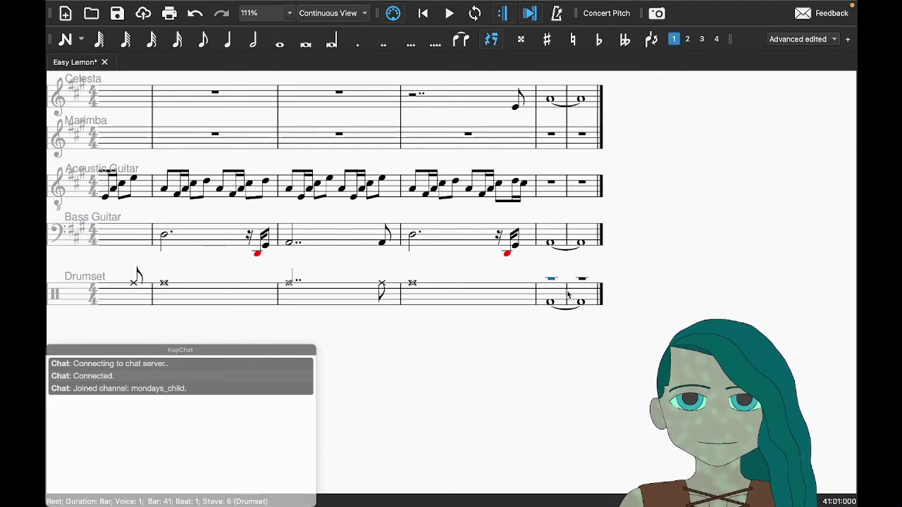
{"action": "left_click", "coordinate": [568, 295]}
{"action": "left_click", "coordinate": [589, 293], "text": "shift"}
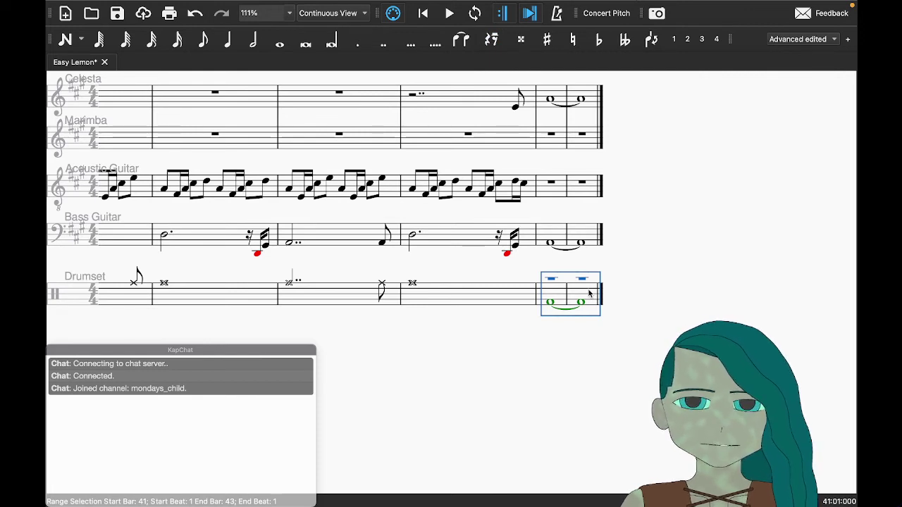
{"action": "left_click", "coordinate": [551, 311]}
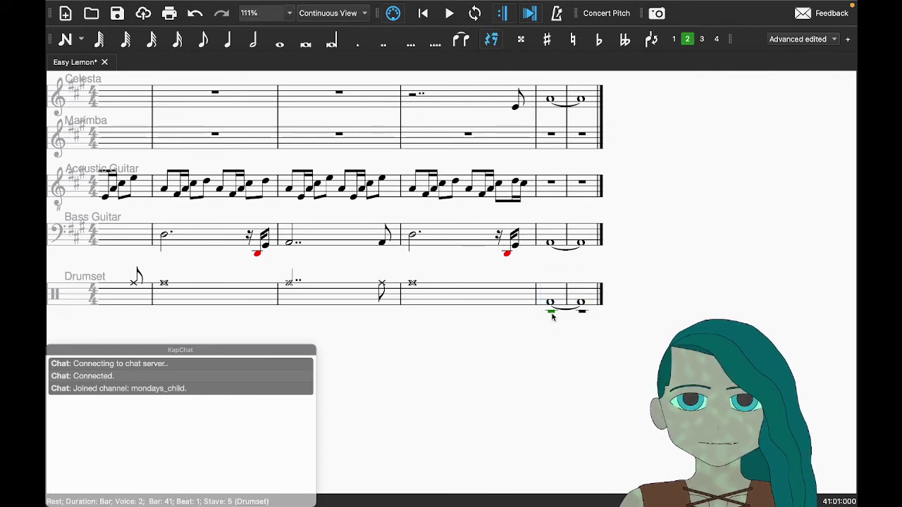
{"action": "key", "text": "Delete"}
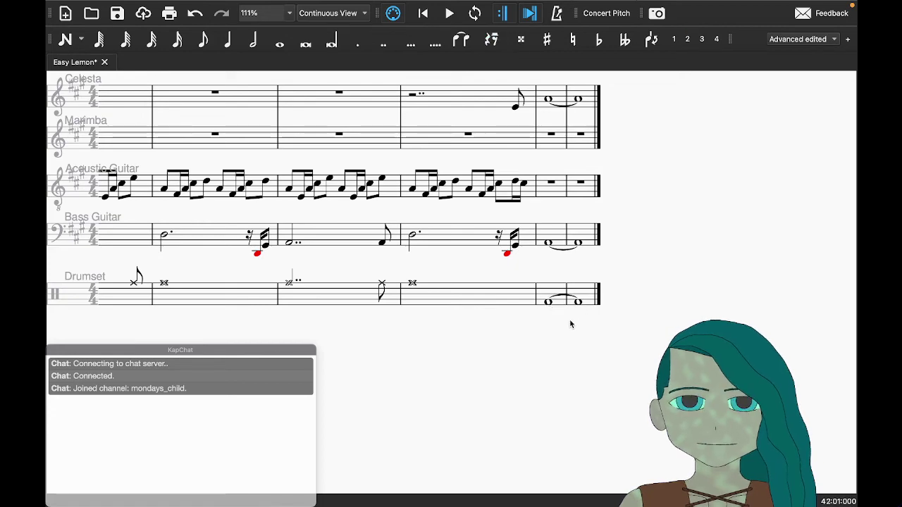
Step: Flip the tie between the bass drum semibreves in bars 41 and 42 so it curves below the notes
{"action": "left_click", "coordinate": [548, 303]}
{"action": "key", "text": "x"}
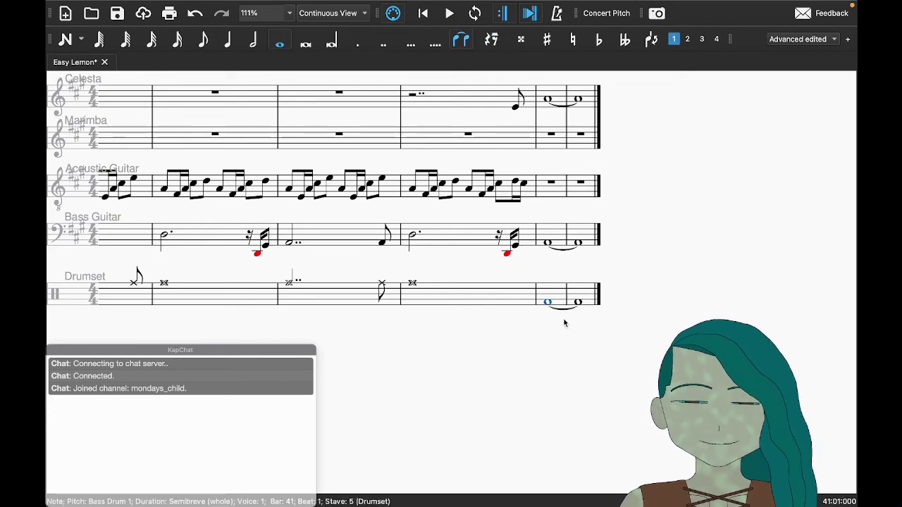
{"action": "key", "text": "Escape"}
Step: In GarageBand, play the track from bar 40 to check the final drum hit at bar 41
{"action": "key", "text": "ctrl+Right"}
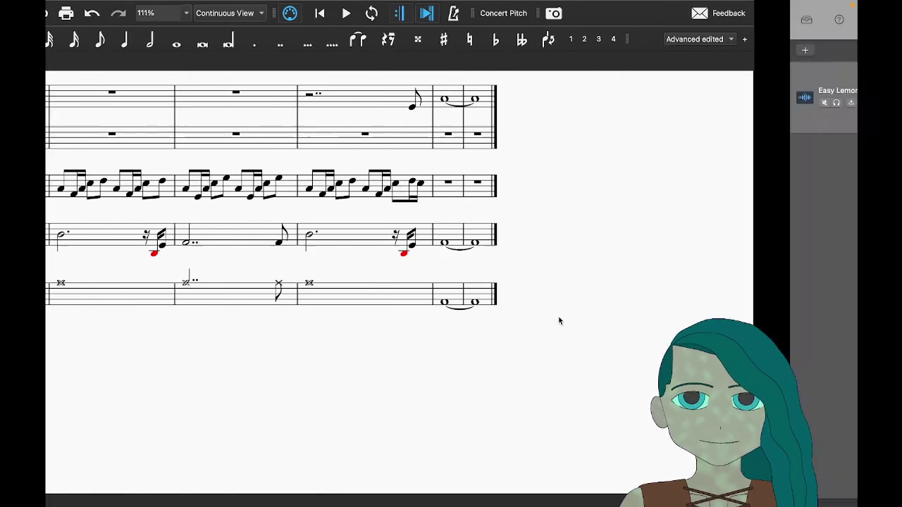
{"action": "left_click", "coordinate": [430, 57]}
{"action": "key", "text": "space"}
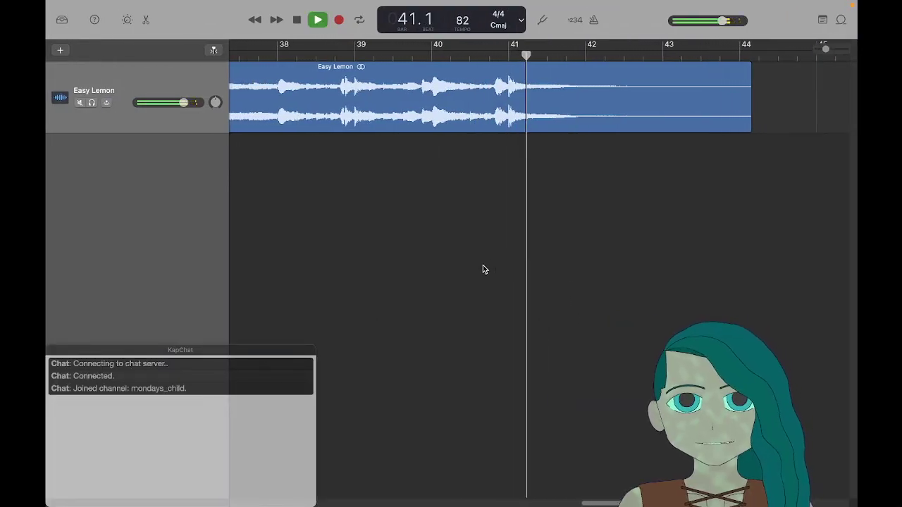
Step: In MuseScore, play the score from Drumset bar 40 to check the new bass drum ending, then clear the selection
{"action": "key", "text": "ctrl+Left"}
{"action": "left_click", "coordinate": [453, 289]}
{"action": "key", "text": "space"}
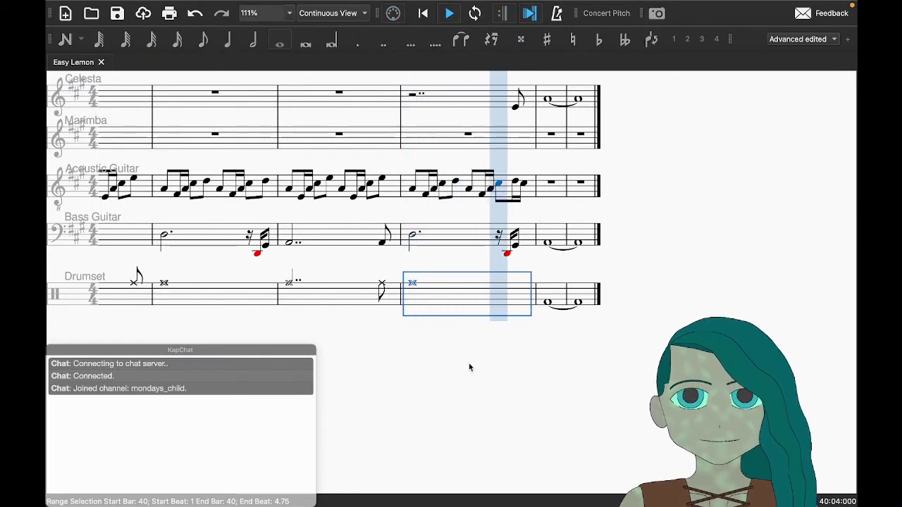
{"action": "key", "text": "space"}
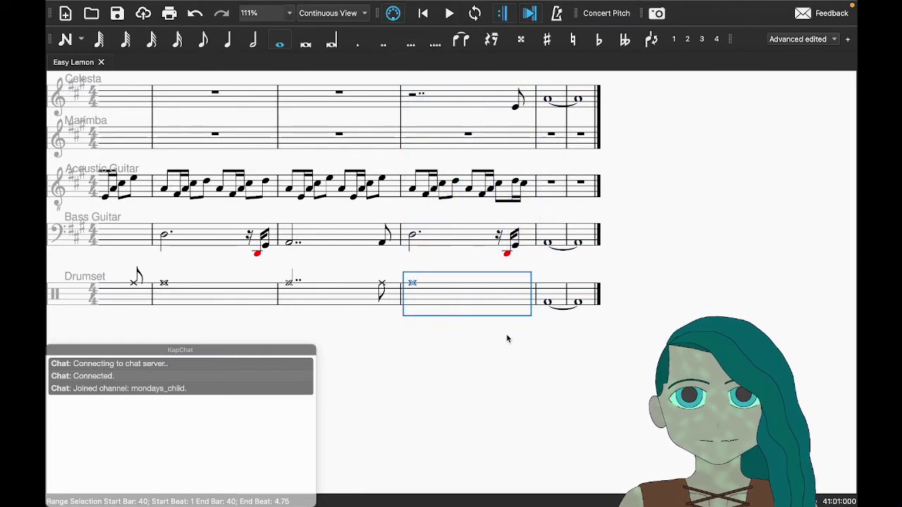
{"action": "key", "text": "Escape"}
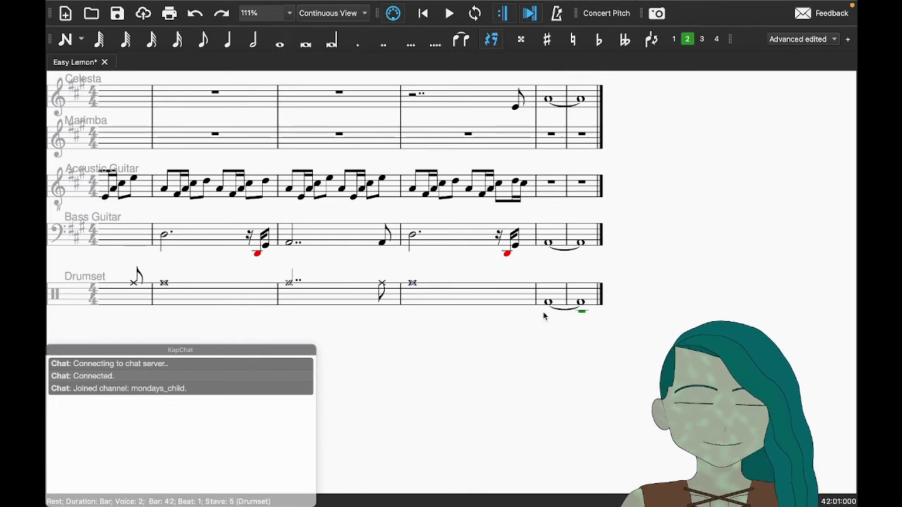
Step: Enter a breve-long Ride Cymbal 1 note in voice 1 of the Drumset from bar 41, tied across bars 41 and 42
{"action": "left_click", "coordinate": [557, 297]}
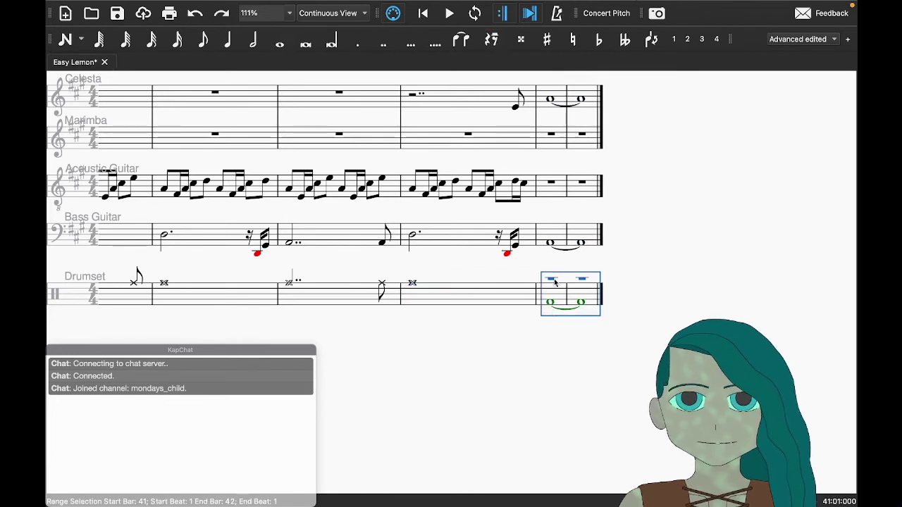
{"action": "left_click", "coordinate": [552, 280]}
{"action": "key", "text": "n"}
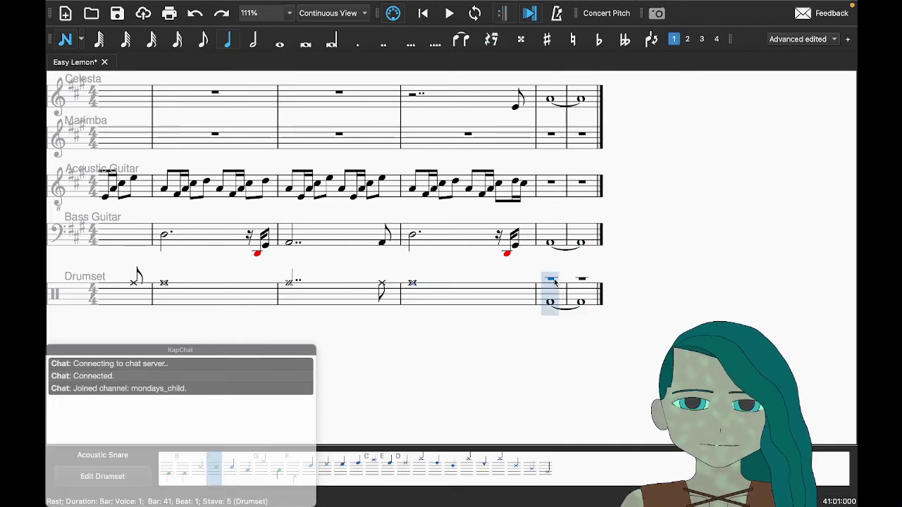
{"action": "left_click", "coordinate": [554, 281]}
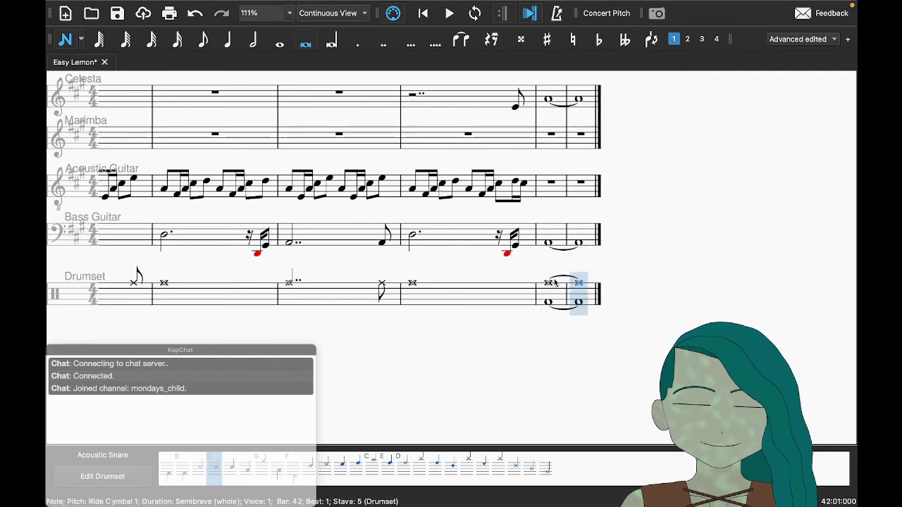
{"action": "key", "text": "Escape"}
Step: Play the score from Drumset bar 40 to check the ending with the ride cymbal, save the score and clear the selection
{"action": "left_click", "coordinate": [488, 296]}
{"action": "key", "text": "space"}
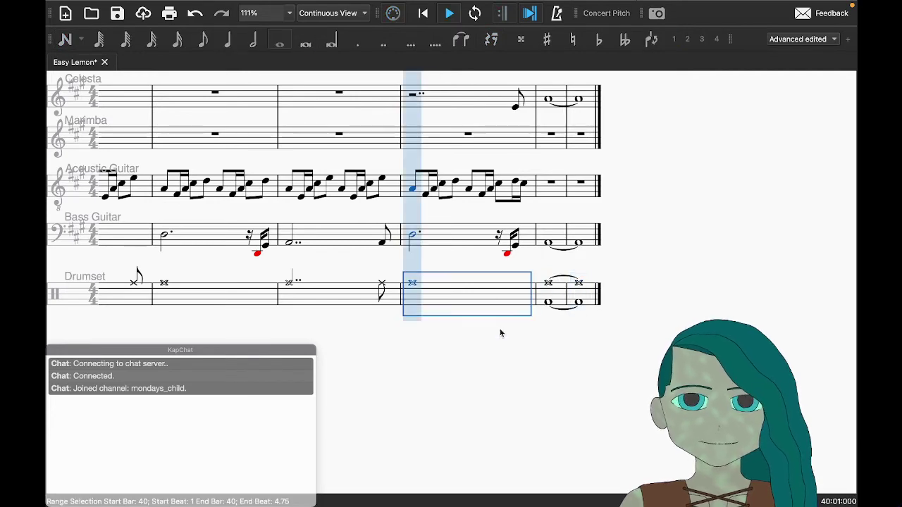
{"action": "key", "text": "super+s"}
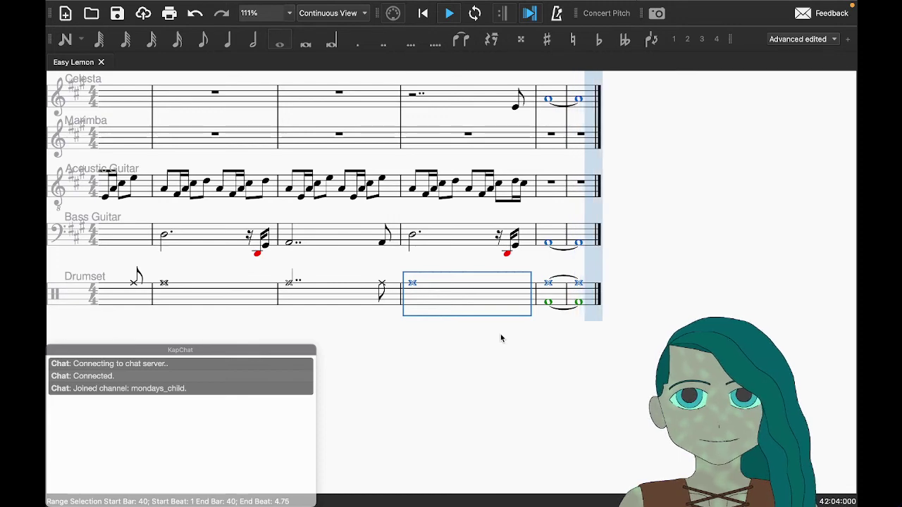
{"action": "key", "text": "Escape"}
Step: Switch briefly to GarageBand and back to MuseScore, then rewind the score and play its opening section to check all parts
{"action": "key", "text": "super+Tab"}
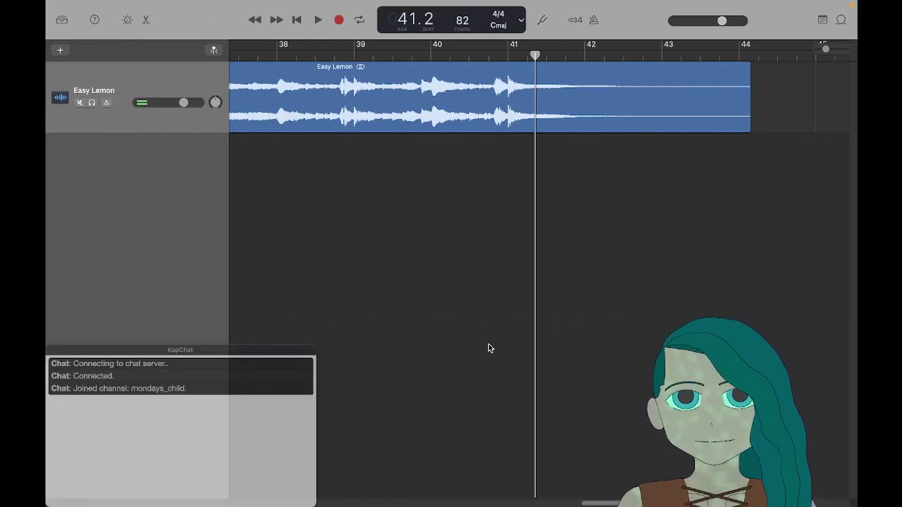
{"action": "key", "text": "super+Tab"}
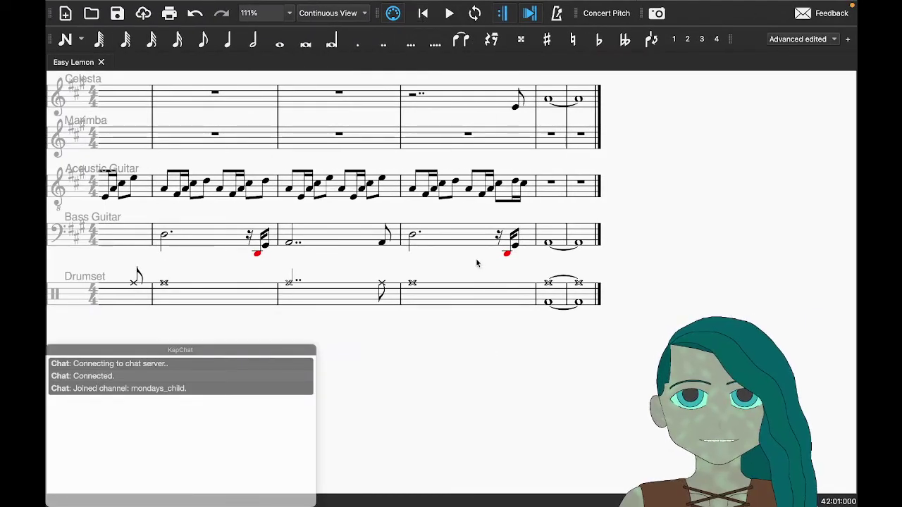
{"action": "left_click", "coordinate": [423, 15]}
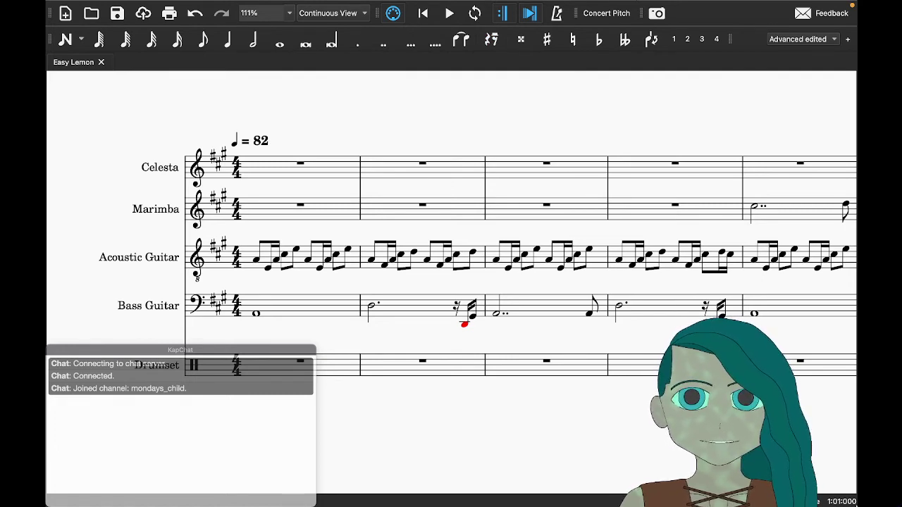
{"action": "key", "text": "space"}
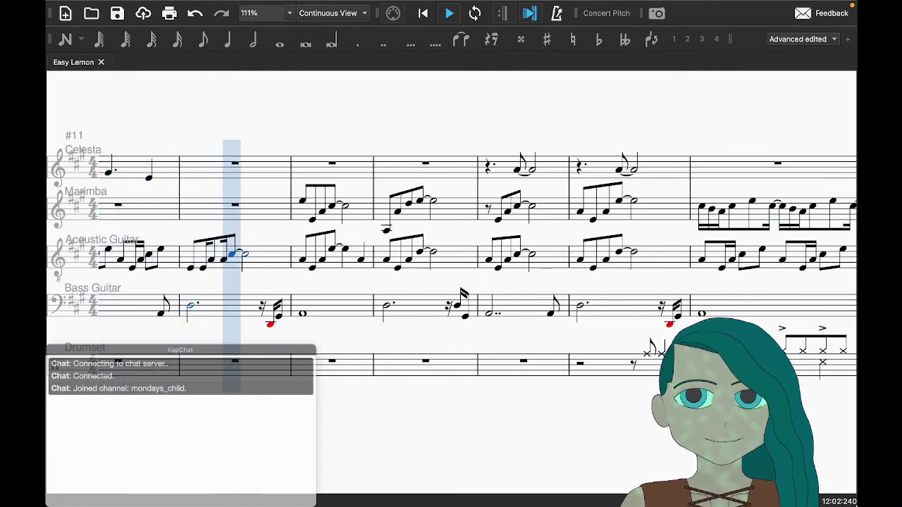
{"action": "key", "text": "space"}
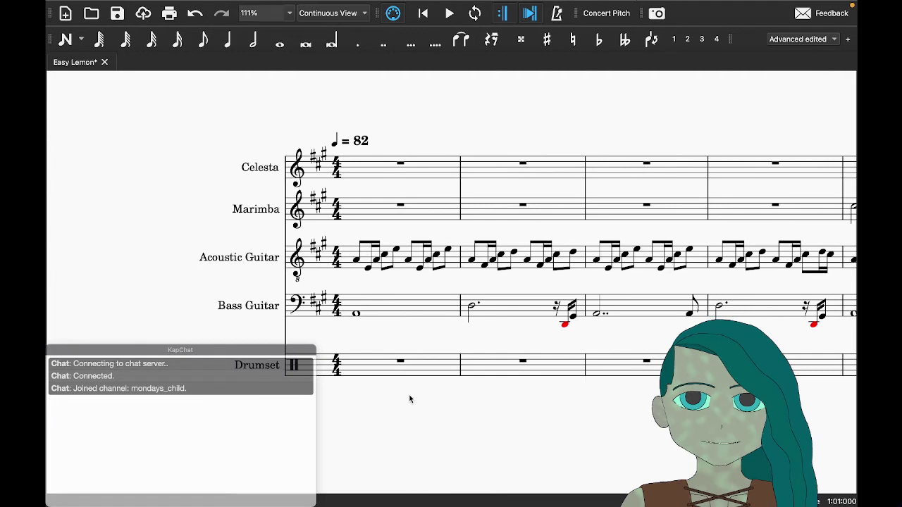
Step: In the Mixer, browse the instrument sounds for the Acoustic Guitar part, set its sound to Nylon String Guitar and close the Mixer
{"action": "key", "text": "F10"}
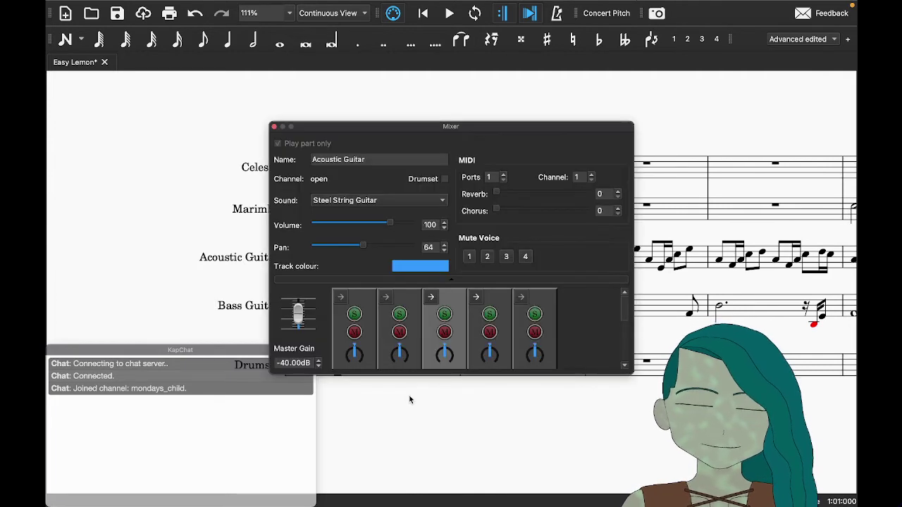
{"action": "left_click", "coordinate": [375, 202]}
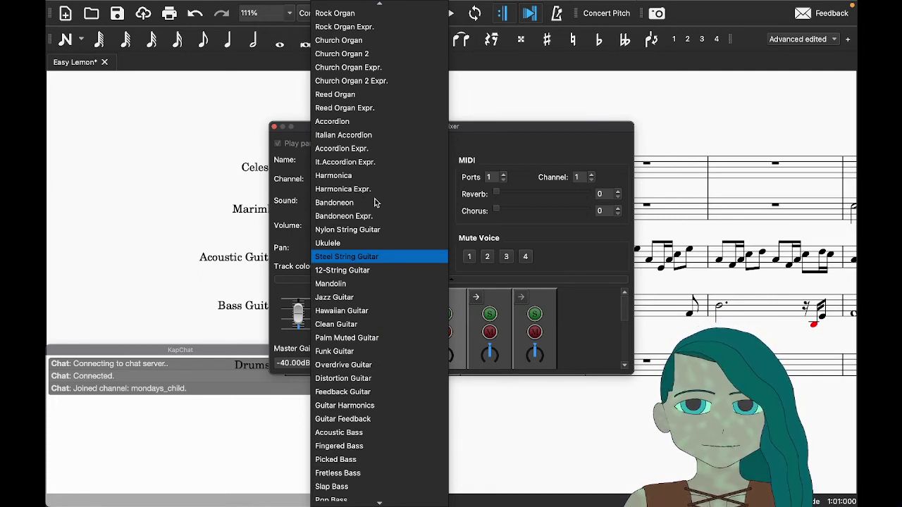
{"action": "scroll", "coordinate": [374, 198], "scroll_direction": "up", "scroll_amount": 10}
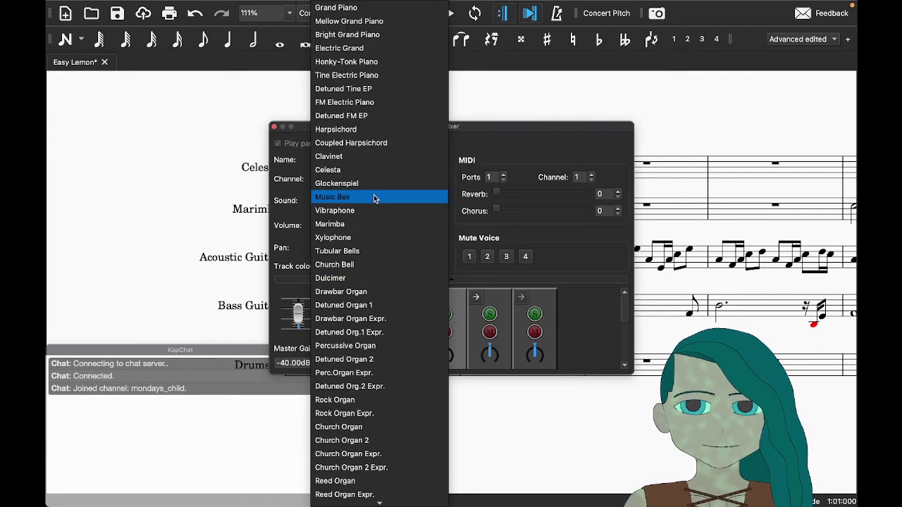
{"action": "scroll", "coordinate": [374, 198], "scroll_direction": "down", "scroll_amount": 4}
{"action": "scroll", "coordinate": [373, 194], "scroll_direction": "down", "scroll_amount": 5}
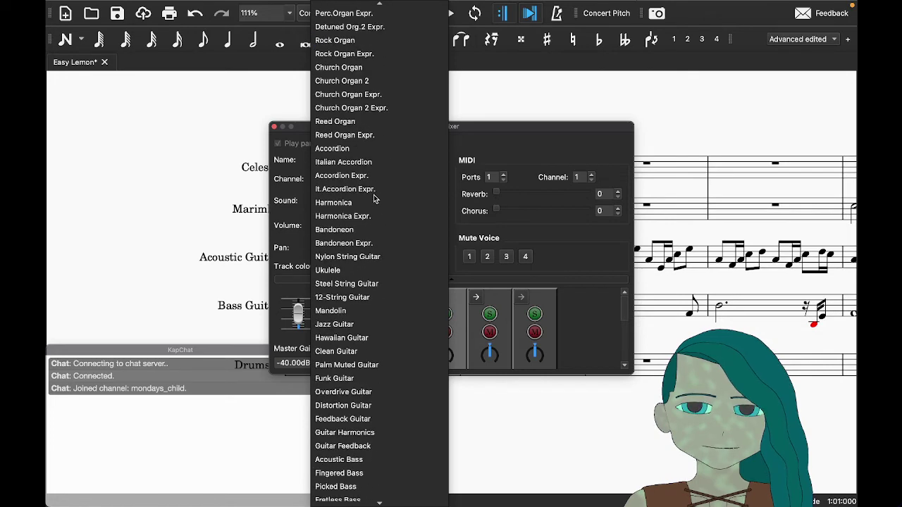
{"action": "scroll", "coordinate": [374, 198], "scroll_direction": "down", "scroll_amount": 2}
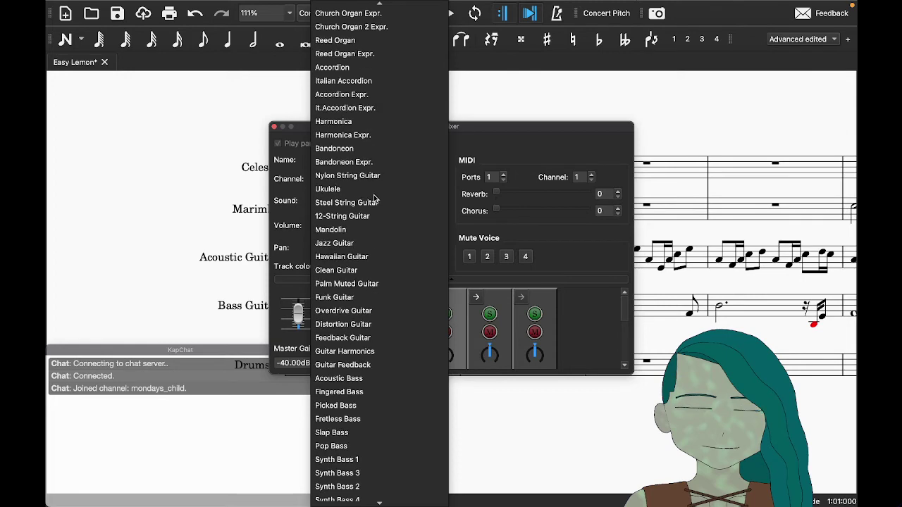
{"action": "scroll", "coordinate": [373, 194], "scroll_direction": "down", "scroll_amount": 6}
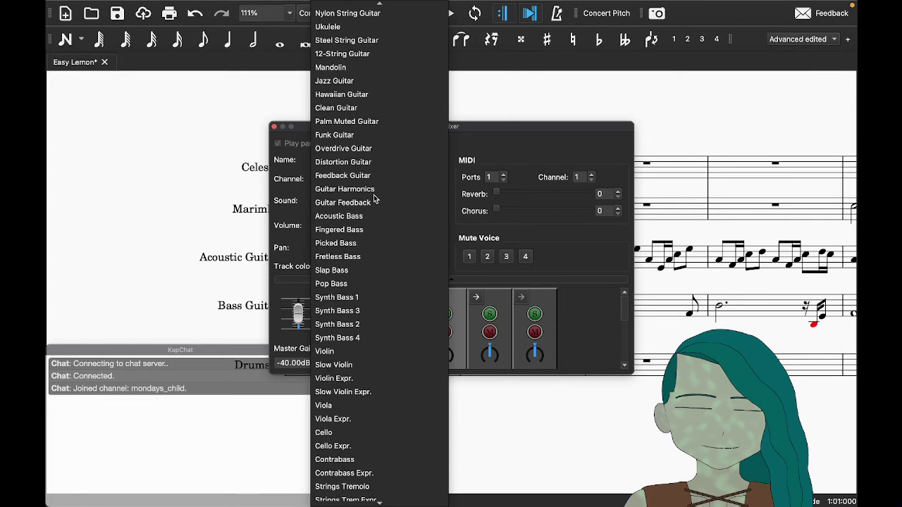
{"action": "scroll", "coordinate": [373, 199], "scroll_direction": "down", "scroll_amount": 5}
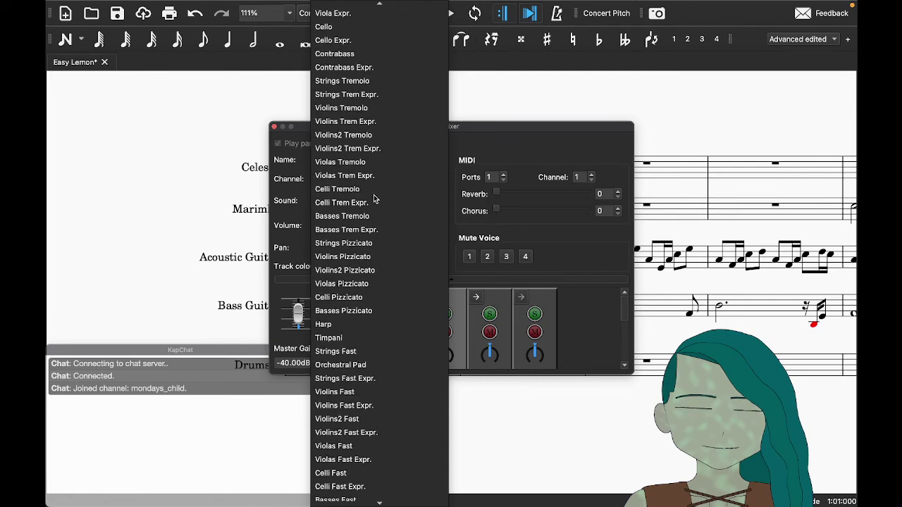
{"action": "scroll", "coordinate": [374, 195], "scroll_direction": "down", "scroll_amount": 2}
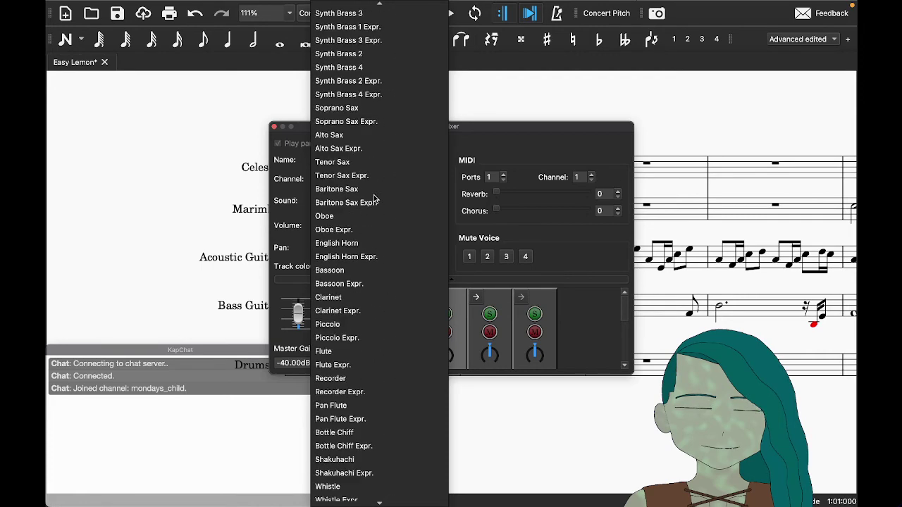
{"action": "scroll", "coordinate": [373, 195], "scroll_direction": "down", "scroll_amount": 8}
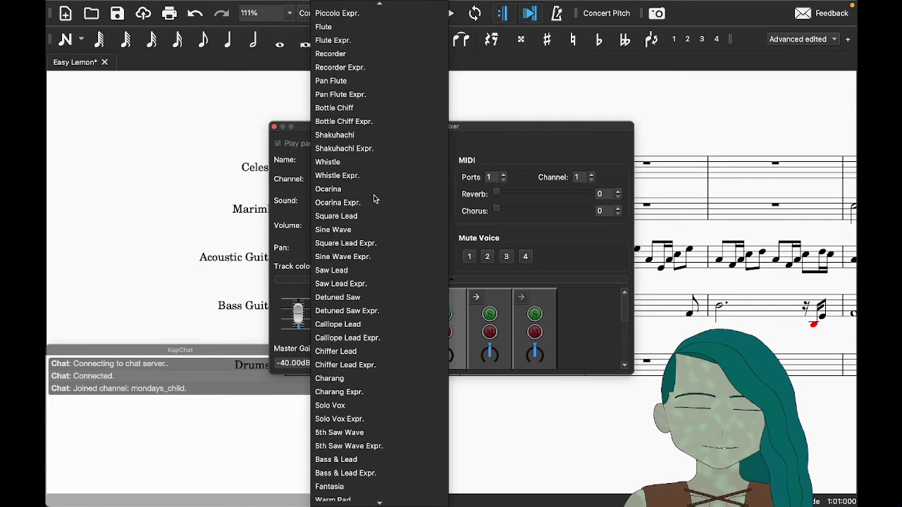
{"action": "scroll", "coordinate": [374, 198], "scroll_direction": "down", "scroll_amount": 6}
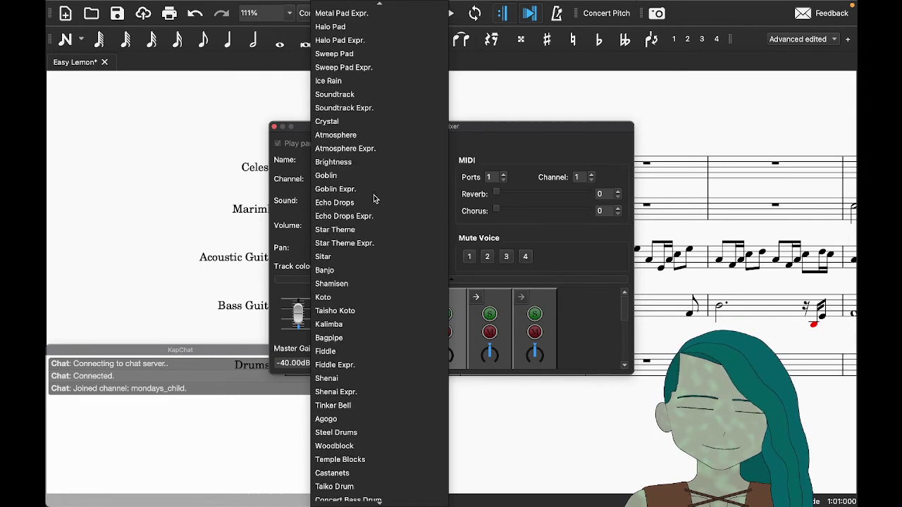
{"action": "scroll", "coordinate": [374, 194], "scroll_direction": "down", "scroll_amount": 4}
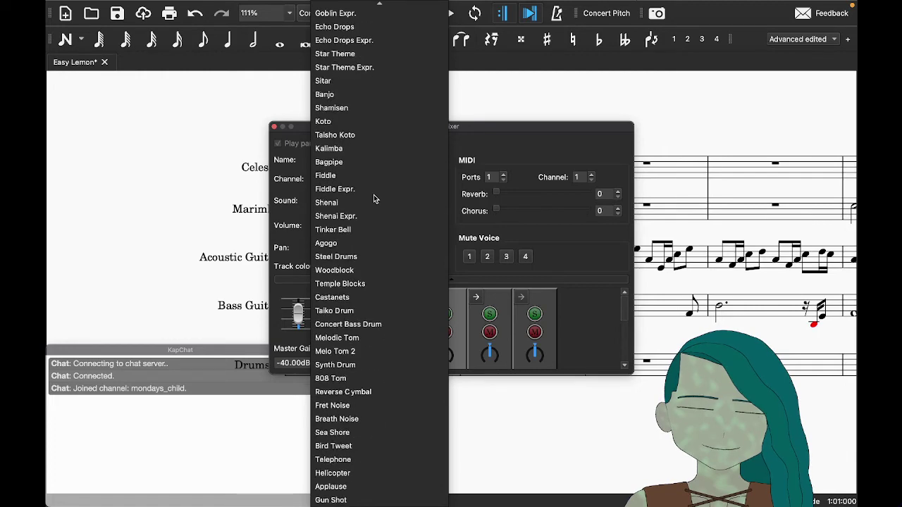
{"action": "scroll", "coordinate": [373, 194], "scroll_direction": "up", "scroll_amount": 20}
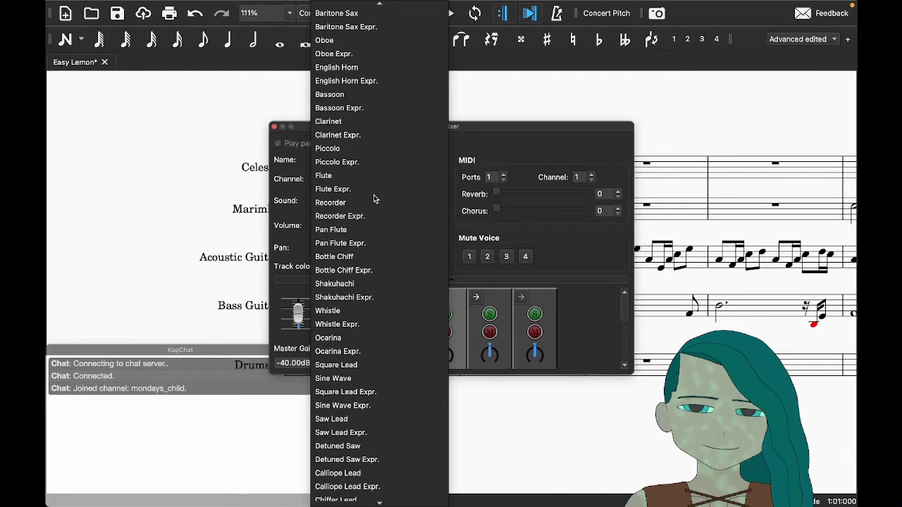
{"action": "scroll", "coordinate": [373, 194], "scroll_direction": "up", "scroll_amount": 18}
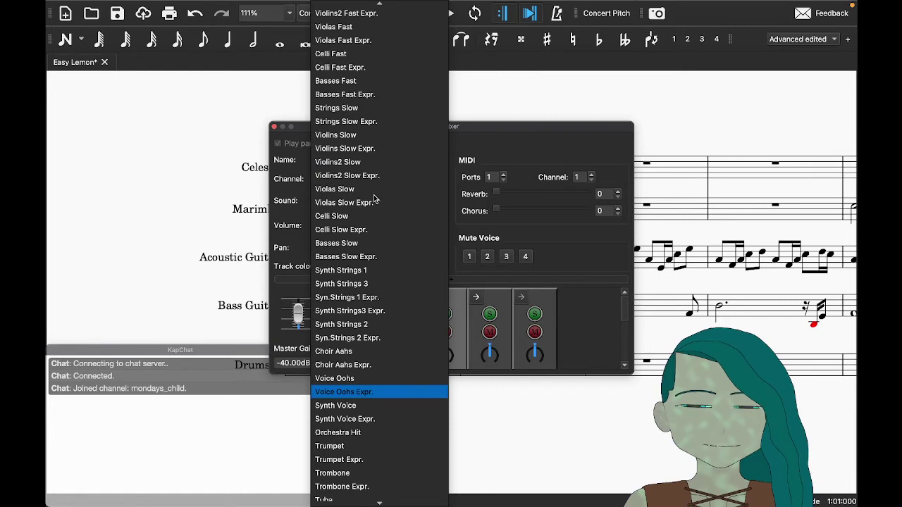
{"action": "scroll", "coordinate": [374, 197], "scroll_direction": "up", "scroll_amount": 14}
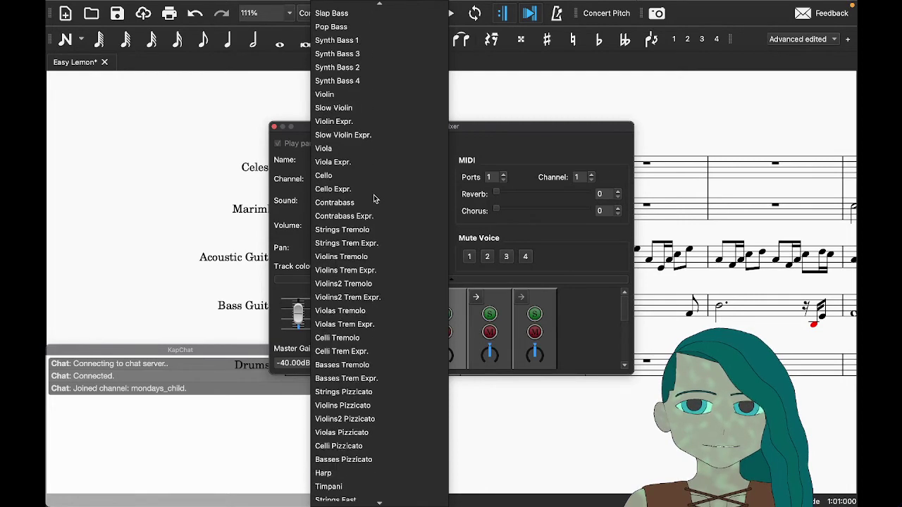
{"action": "scroll", "coordinate": [373, 194], "scroll_direction": "up", "scroll_amount": 3}
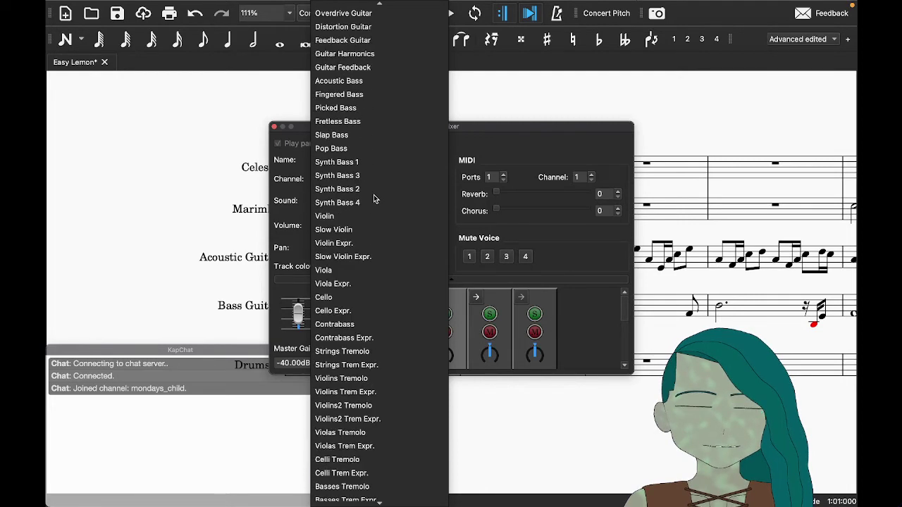
{"action": "scroll", "coordinate": [374, 199], "scroll_direction": "up", "scroll_amount": 6}
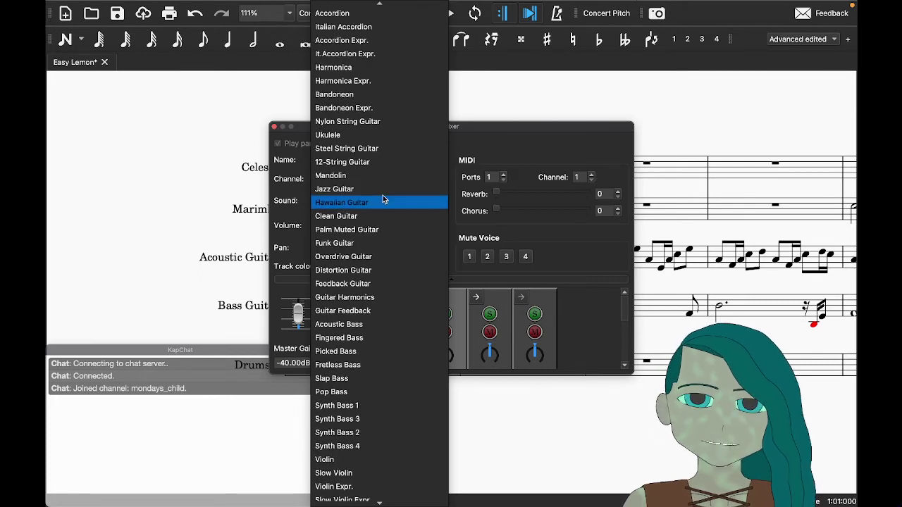
{"action": "scroll", "coordinate": [387, 195], "scroll_direction": "up", "scroll_amount": 3}
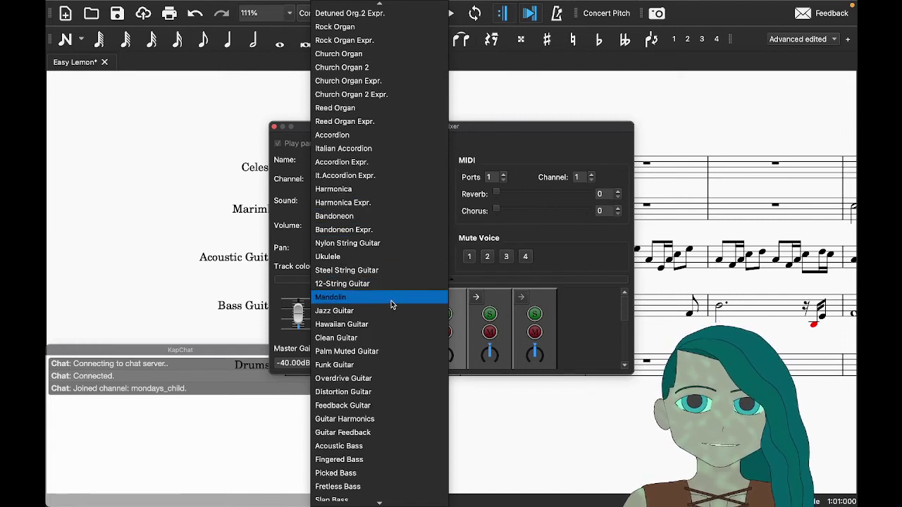
{"action": "left_click", "coordinate": [379, 243]}
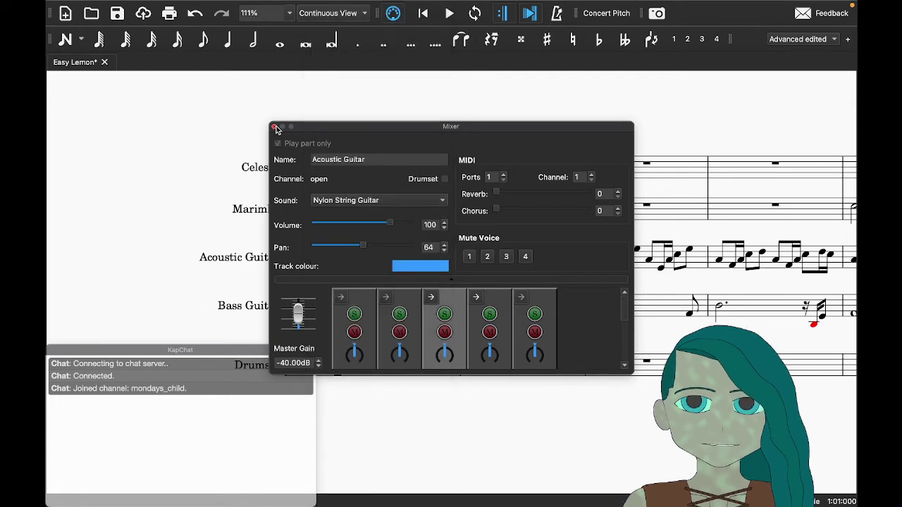
{"action": "left_click", "coordinate": [275, 126]}
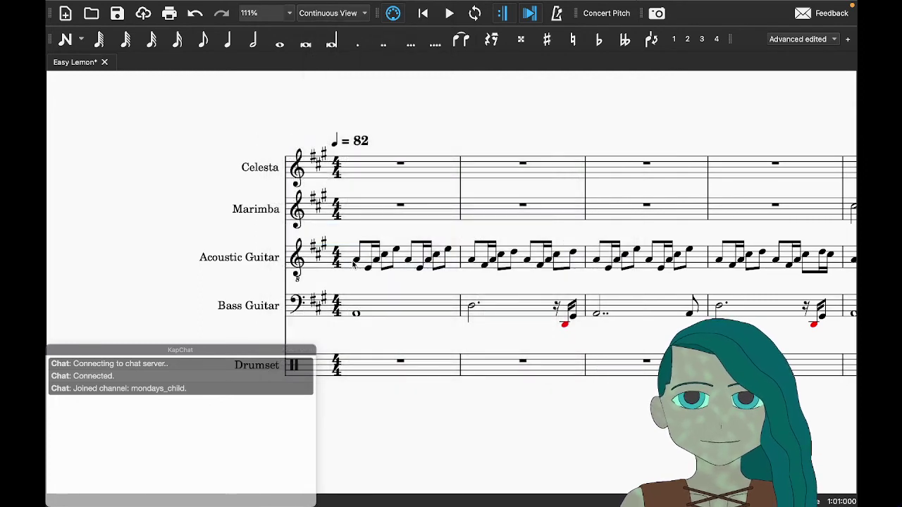
Step: Play the Acoustic Guitar part from bar 1 briefly to check the new sound, save the score and clear the selection
{"action": "key", "text": "space"}
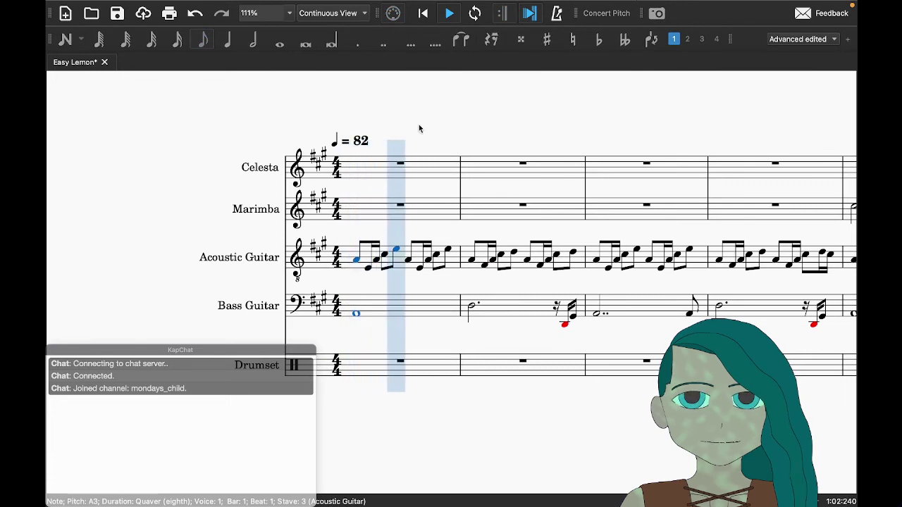
{"action": "key", "text": "space"}
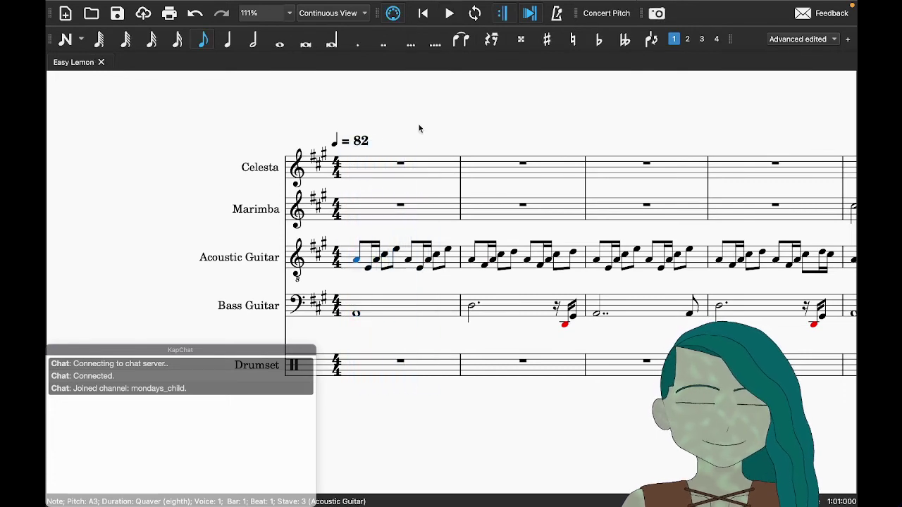
{"action": "key", "text": "Escape"}
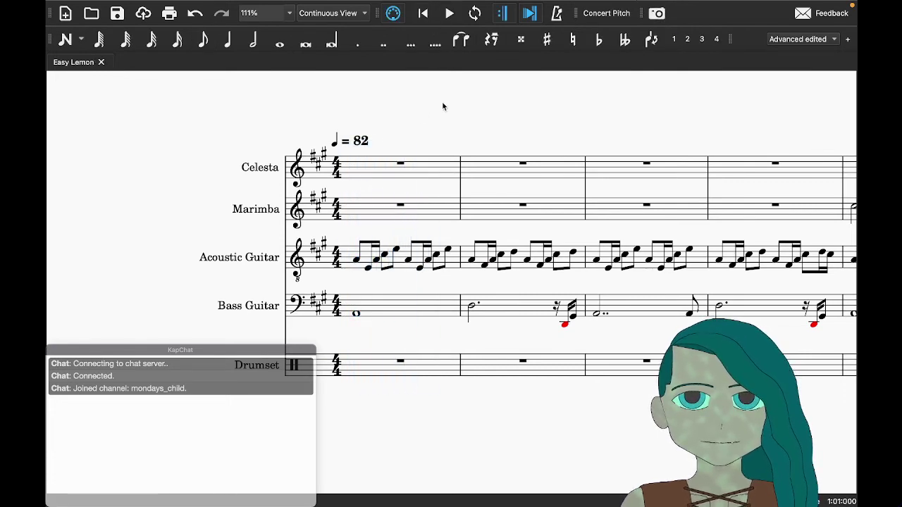
Step: Play the whole score from the beginning through bar 29 to check how all parts sound together
{"action": "scroll", "coordinate": [443, 106], "scroll_direction": "right", "scroll_amount": 3}
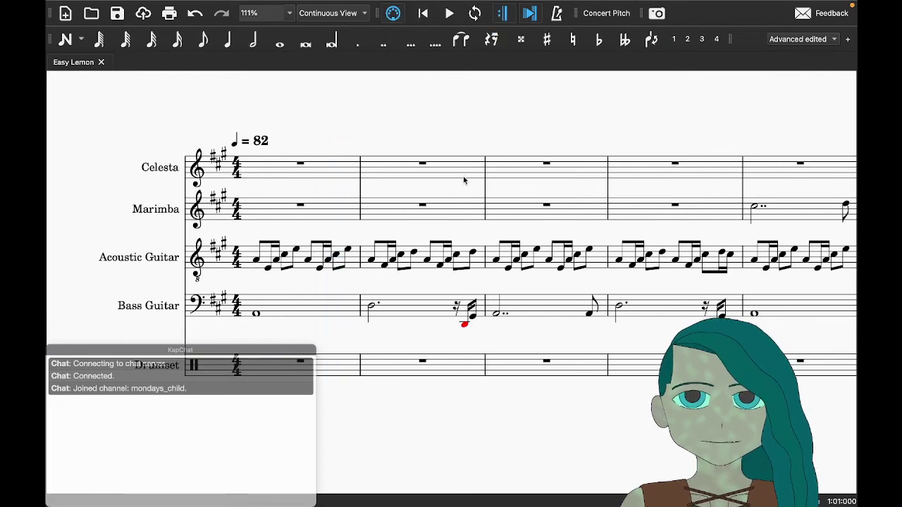
{"action": "key", "text": "space"}
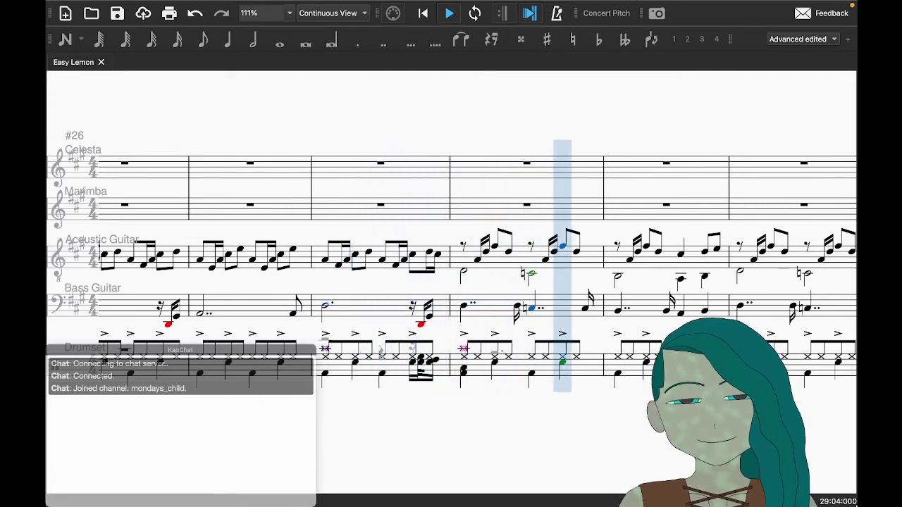
{"action": "key", "text": "space"}
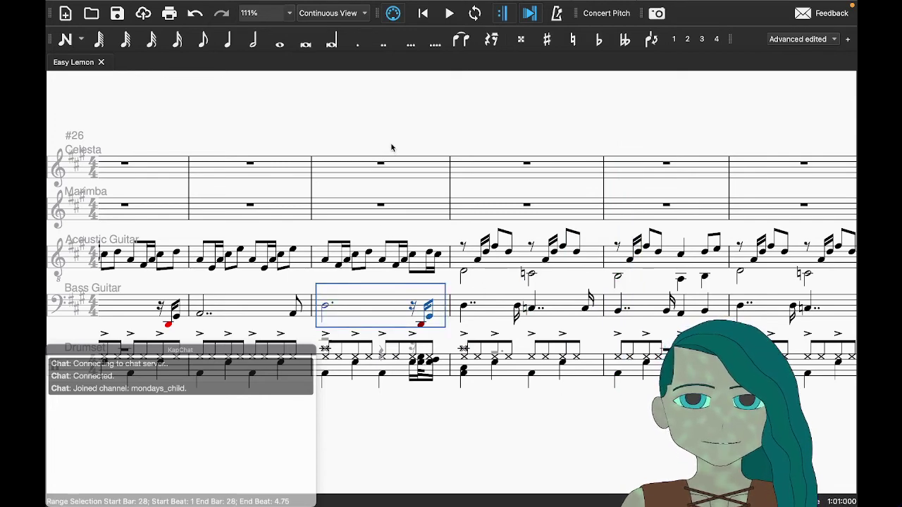
Step: Switch to GarageBand and play the Easy Lemon recording from bar 28 into bar 29 to check that passage
{"action": "key", "text": "ctrl+Right"}
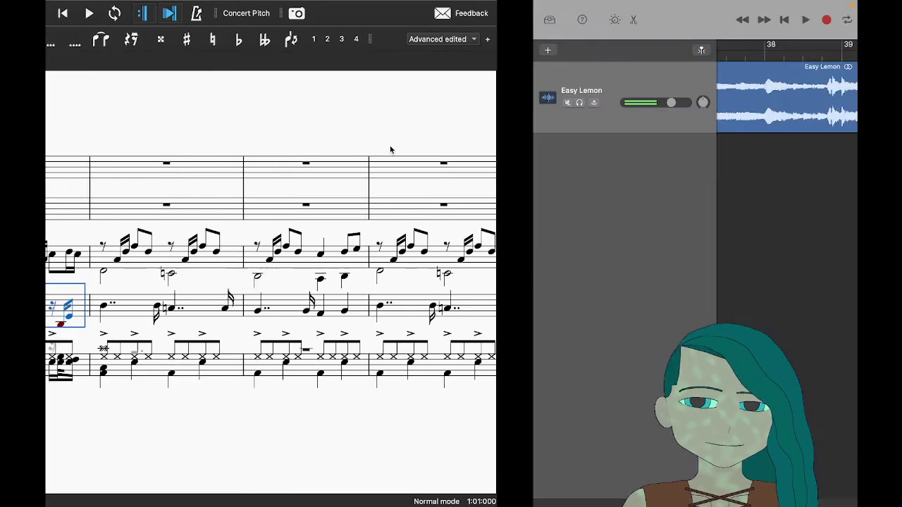
{"action": "scroll", "coordinate": [397, 153], "scroll_direction": "left", "scroll_amount": 3}
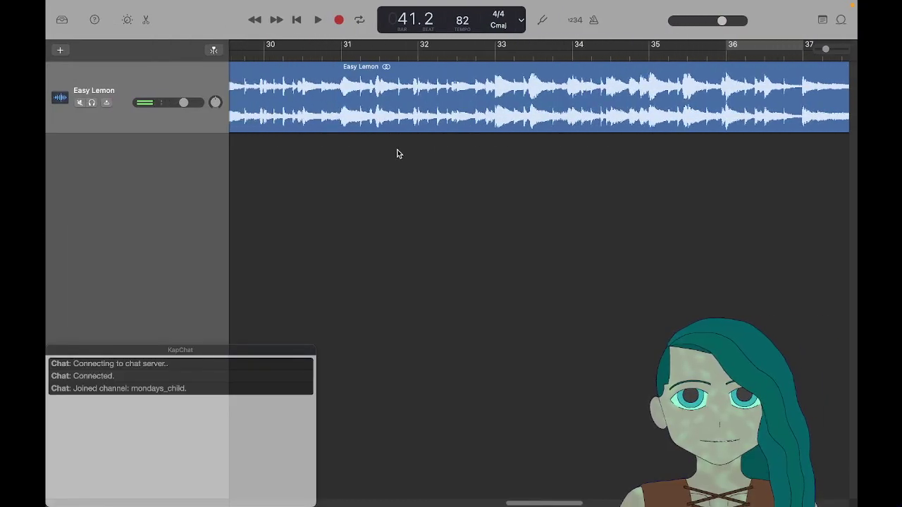
{"action": "scroll", "coordinate": [411, 215], "scroll_direction": "left", "scroll_amount": 6}
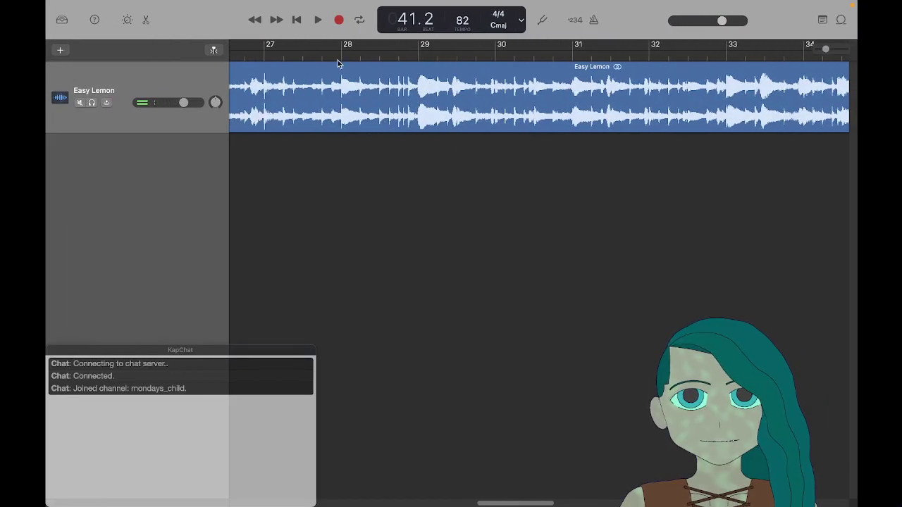
{"action": "key", "text": "space"}
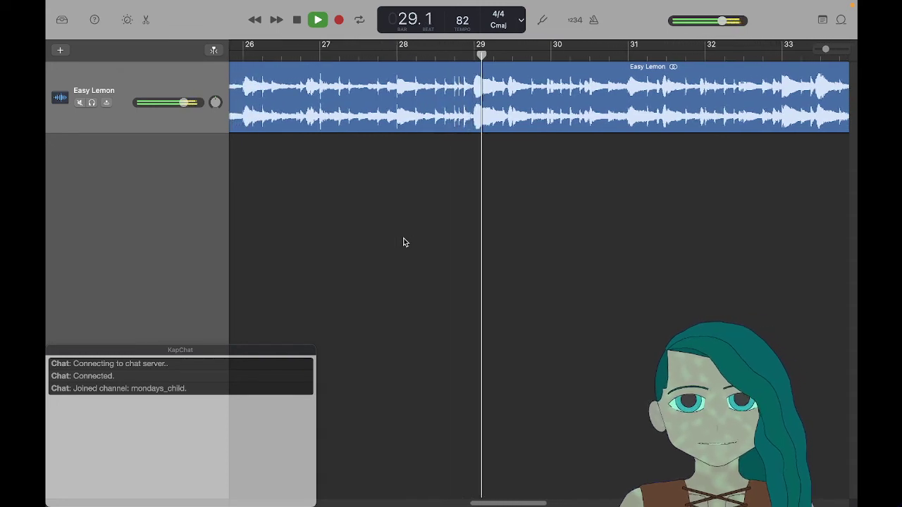
{"action": "key", "text": "space"}
Step: Cycle bar 28 of the recording to listen closely, then turn cycling off and replay from bar 28 to bar 29
{"action": "left_click_drag", "start_coordinate": [406, 47], "coordinate": [485, 47]}
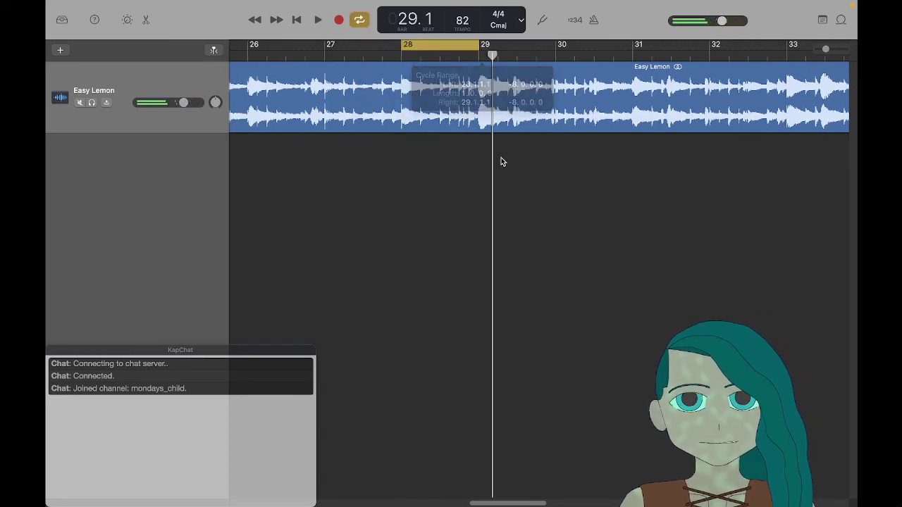
{"action": "key", "text": "space"}
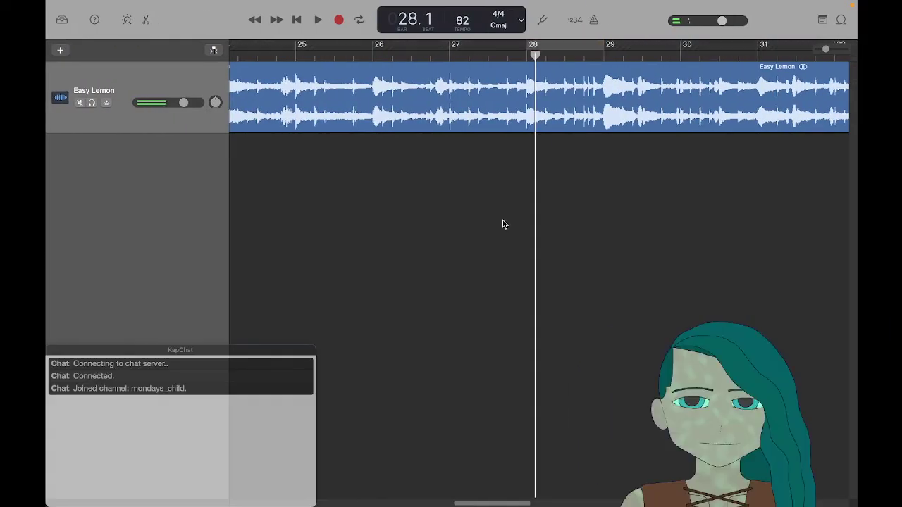
{"action": "left_click", "coordinate": [446, 53]}
{"action": "key", "text": "space"}
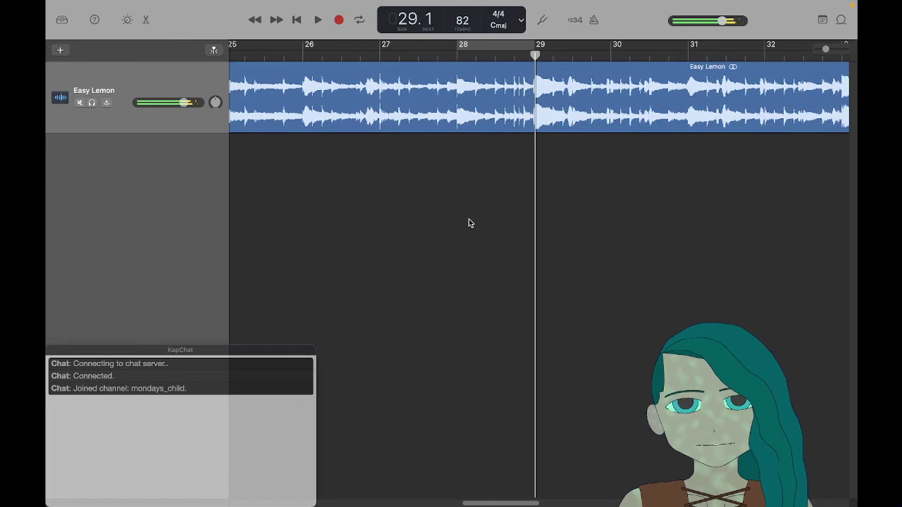
Step: Back in MuseScore, make bar 28 of the Bass Guitar a single semibreve D, play the score to its end and return to the start
{"action": "key", "text": "ctrl+Left"}
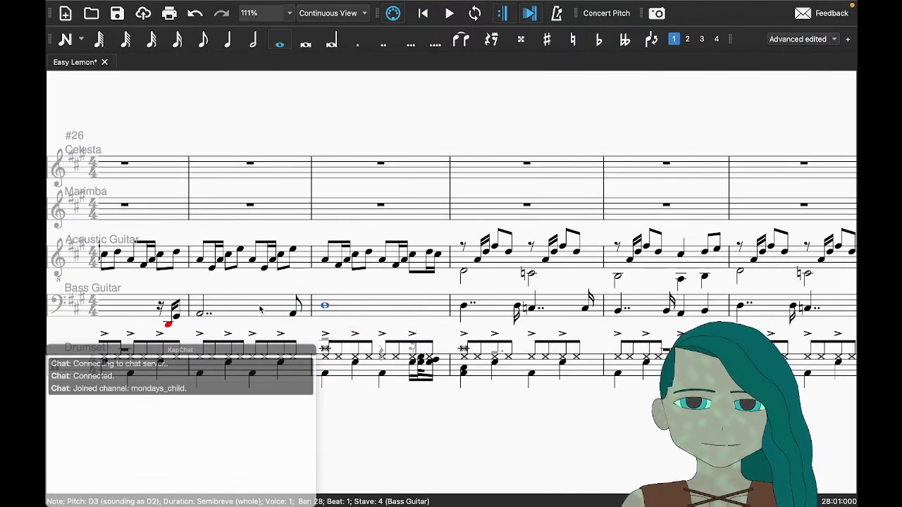
{"action": "key", "text": "space"}
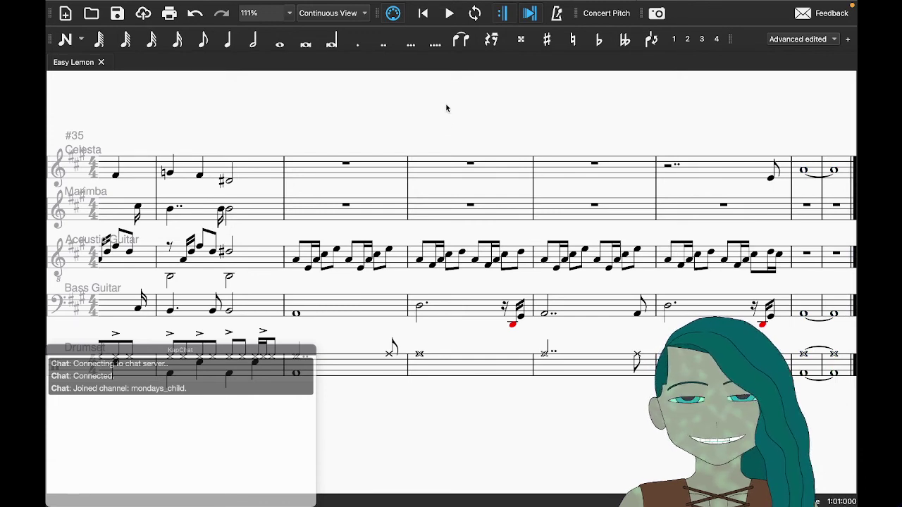
{"action": "key", "text": "ctrl+Home"}
{"action": "key", "text": "Escape"}
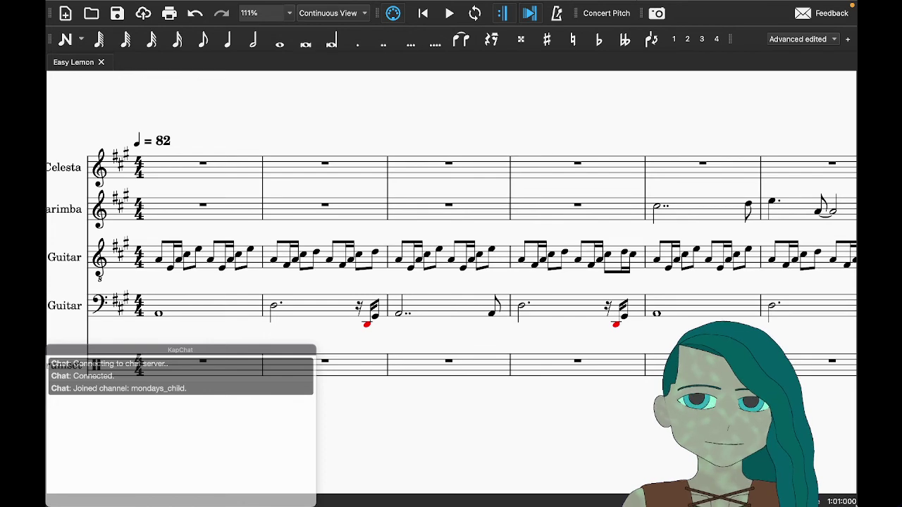
Step: Switch to GarageBand, rewind the recording to its beginning and return to MuseScore
{"action": "key", "text": "super+Tab"}
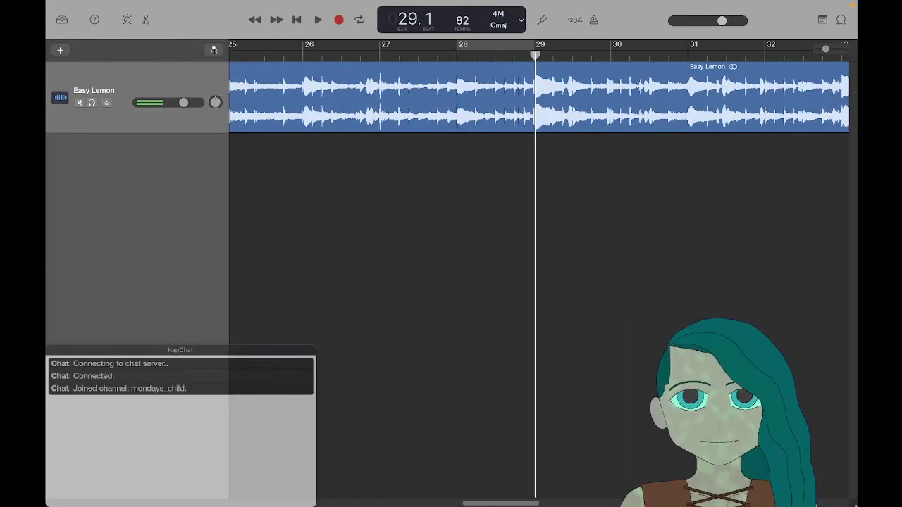
{"action": "key", "text": "Return"}
{"action": "key", "text": "super+Tab"}
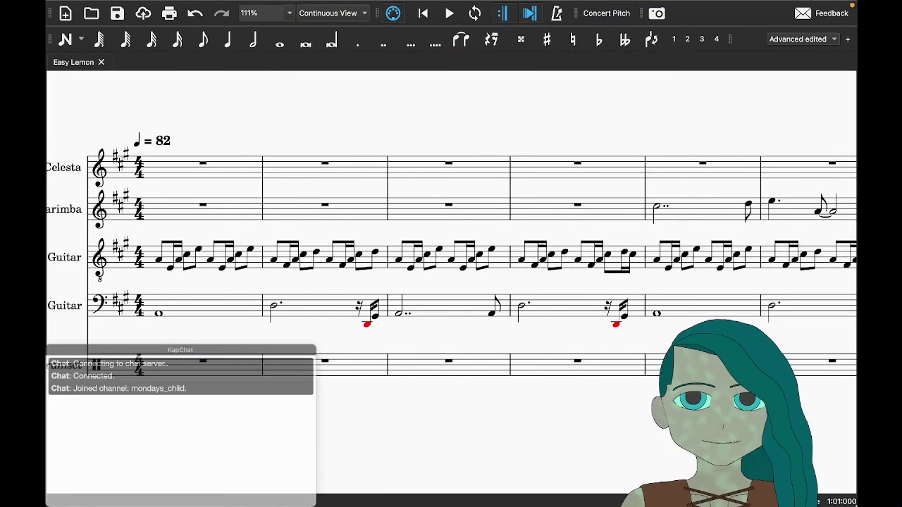
Step: Show the score in Page View at 65% zoom and look through its pages to check the layout
{"action": "left_click", "coordinate": [330, 13]}
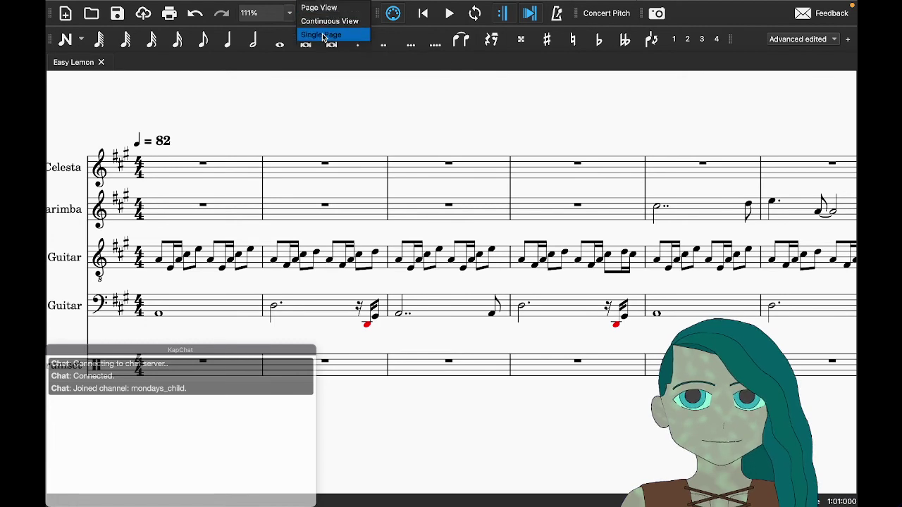
{"action": "left_click", "coordinate": [323, 8]}
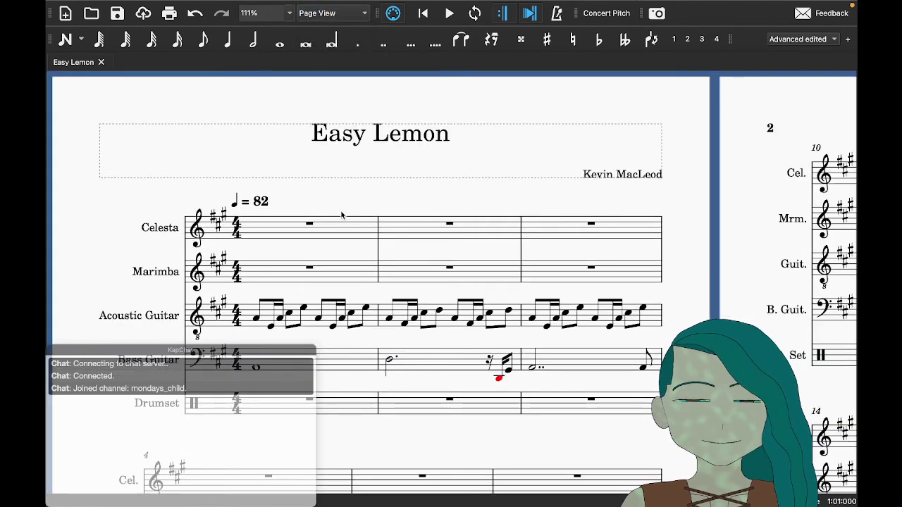
{"action": "key", "text": "ctrl+minus"}
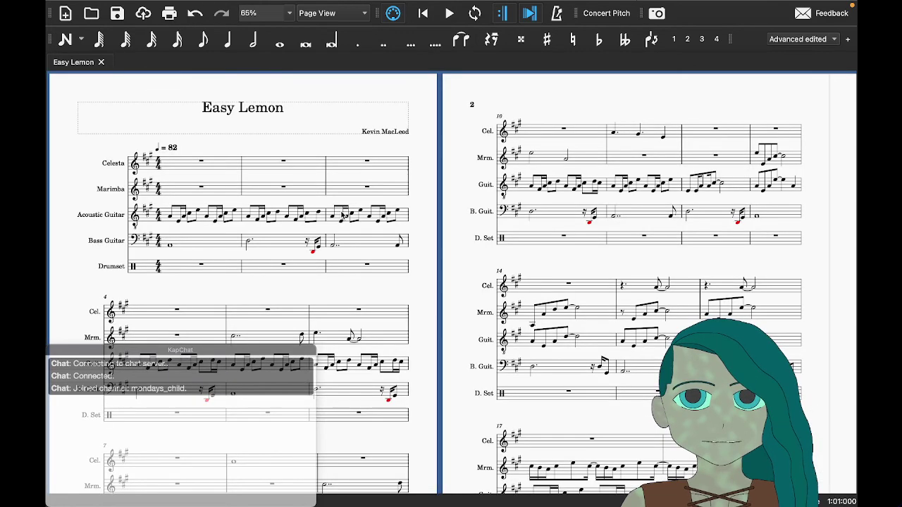
{"action": "scroll", "coordinate": [344, 214], "scroll_direction": "right", "scroll_amount": 15}
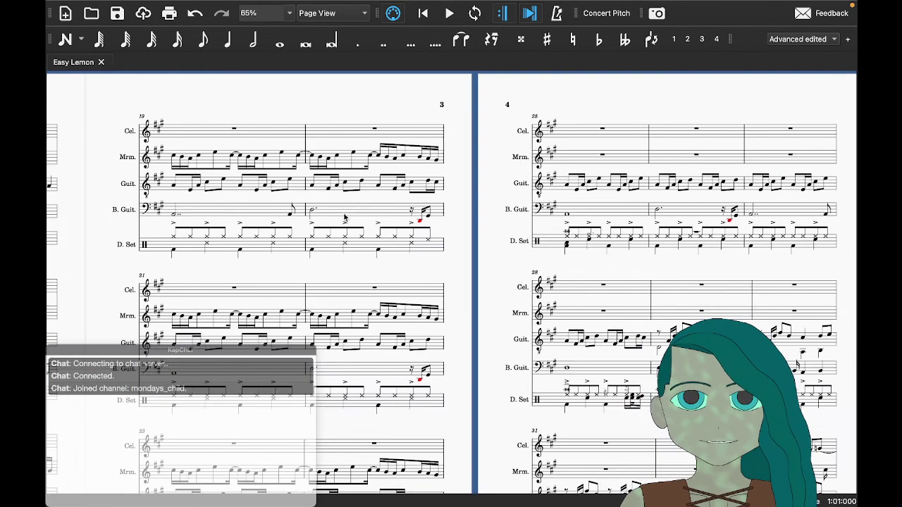
{"action": "scroll", "coordinate": [343, 217], "scroll_direction": "left", "scroll_amount": 15}
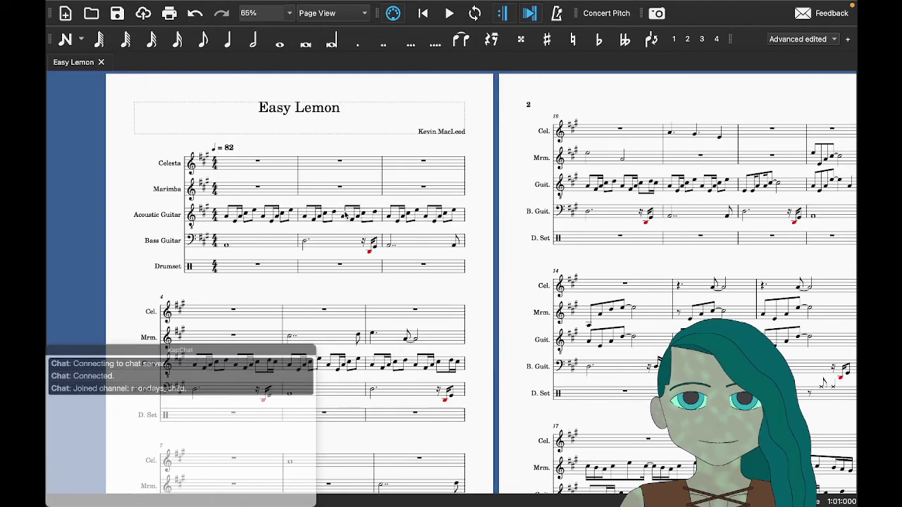
Step: Review the score's page size, margins and stave space in Page Settings, leaving them as they are
{"action": "mouse_move", "coordinate": [325, 5]}
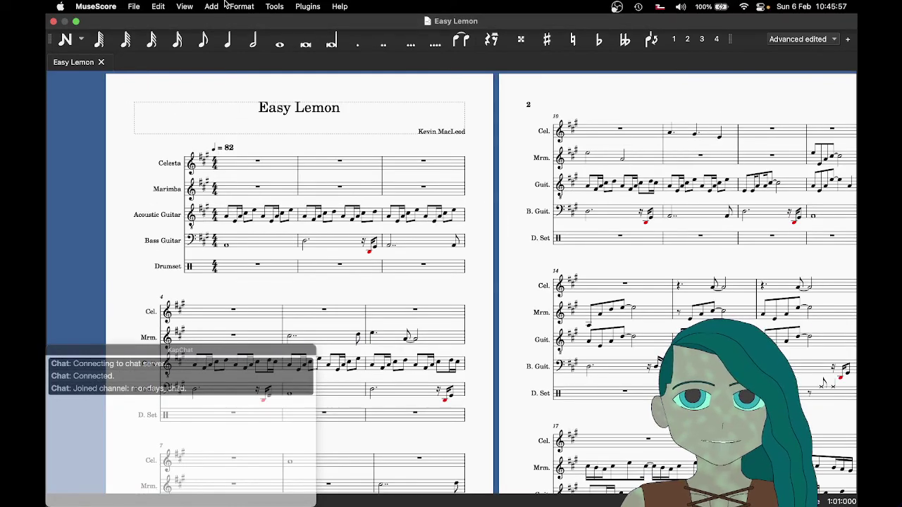
{"action": "left_click", "coordinate": [237, 6]}
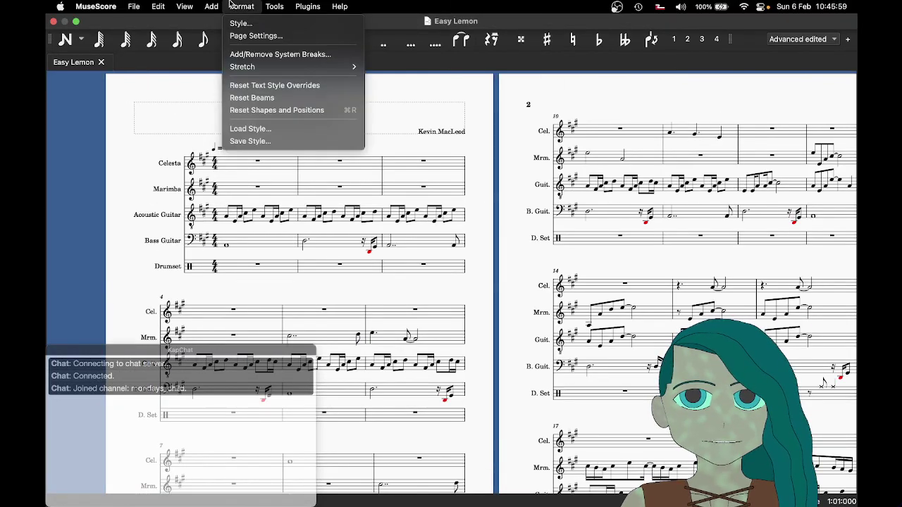
{"action": "left_click", "coordinate": [252, 36]}
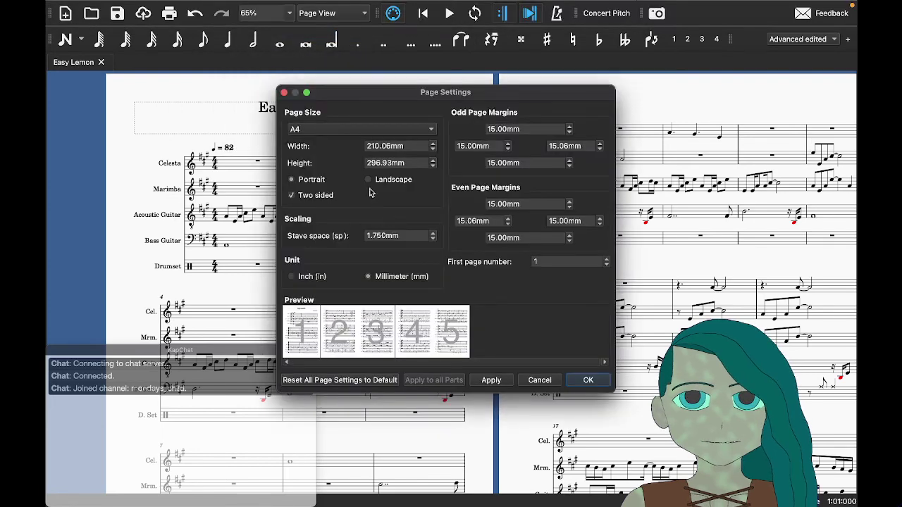
{"action": "left_click", "coordinate": [283, 93]}
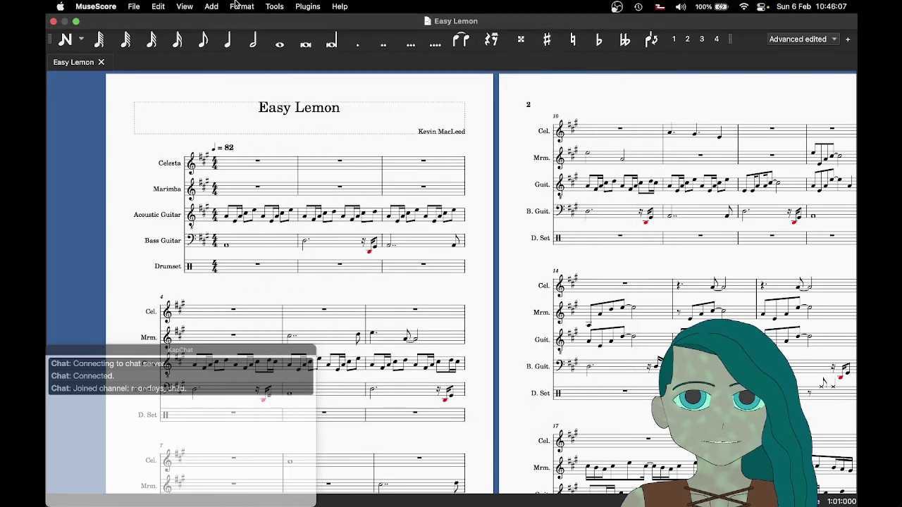